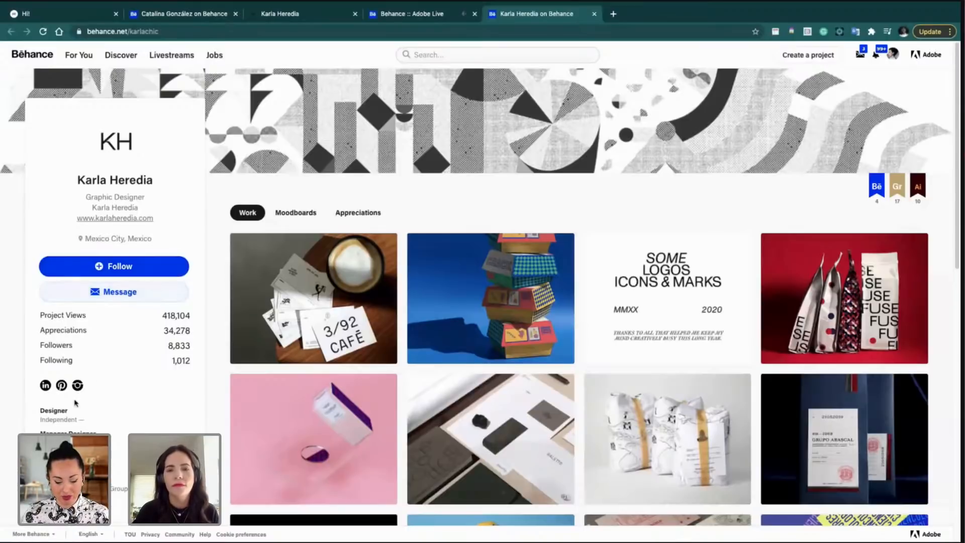
Step: Open the designer's linked Instagram profile from the Behance social icons in a new tab
left_click(79, 387)
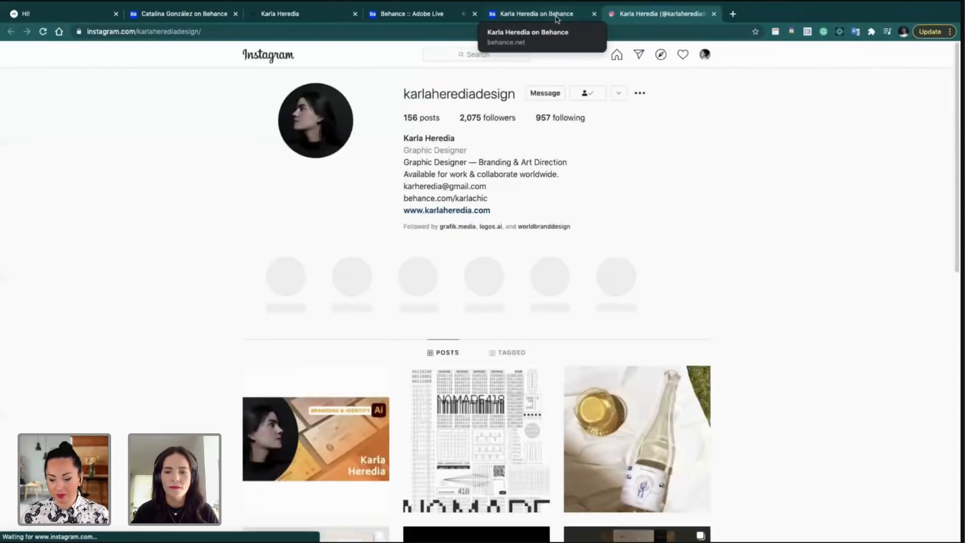
Step: Scroll through the designer's Instagram post grid down to the tilde branding posts
scroll(661, 204, "down", 8)
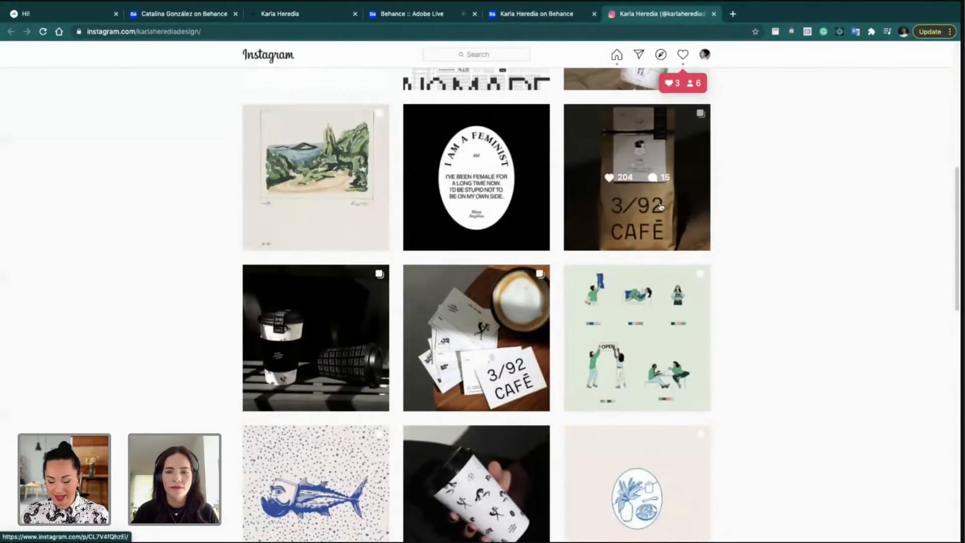
scroll(660, 205, "down", 1)
scroll(658, 208, "up", 1)
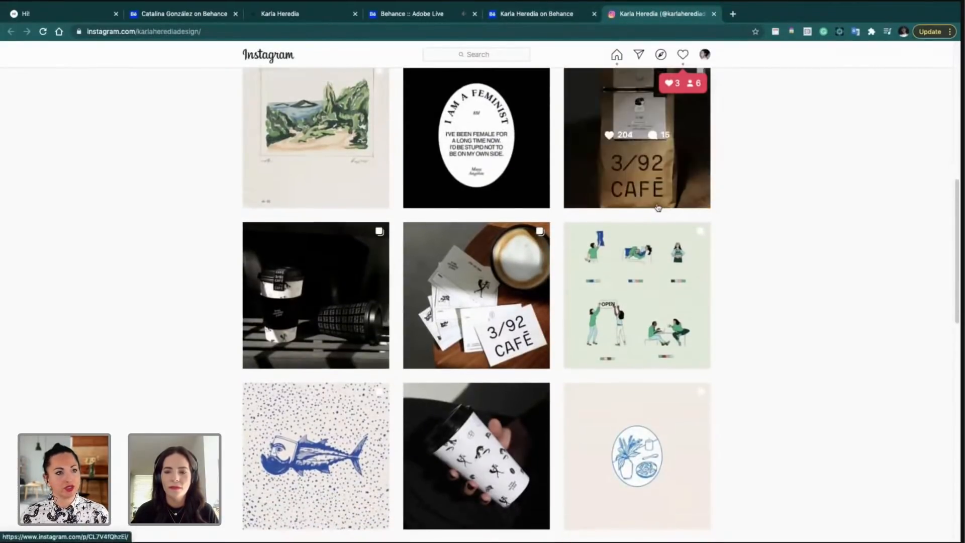
scroll(658, 208, "down", 3)
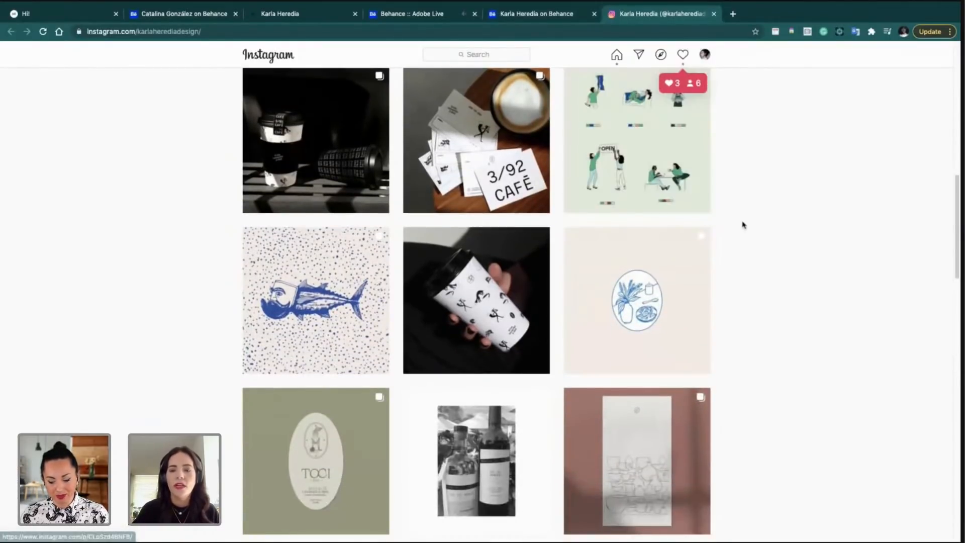
scroll(737, 221, "down", 1)
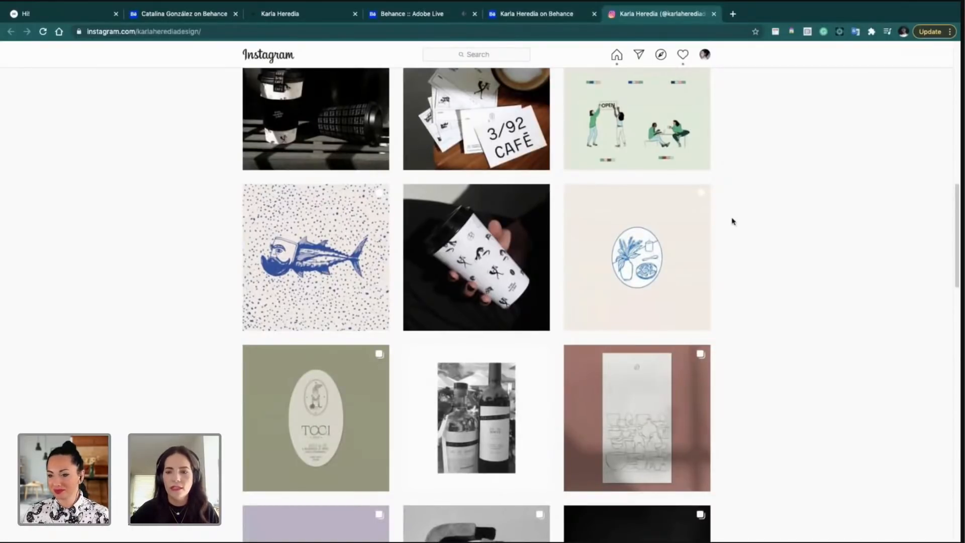
scroll(732, 221, "down", 1)
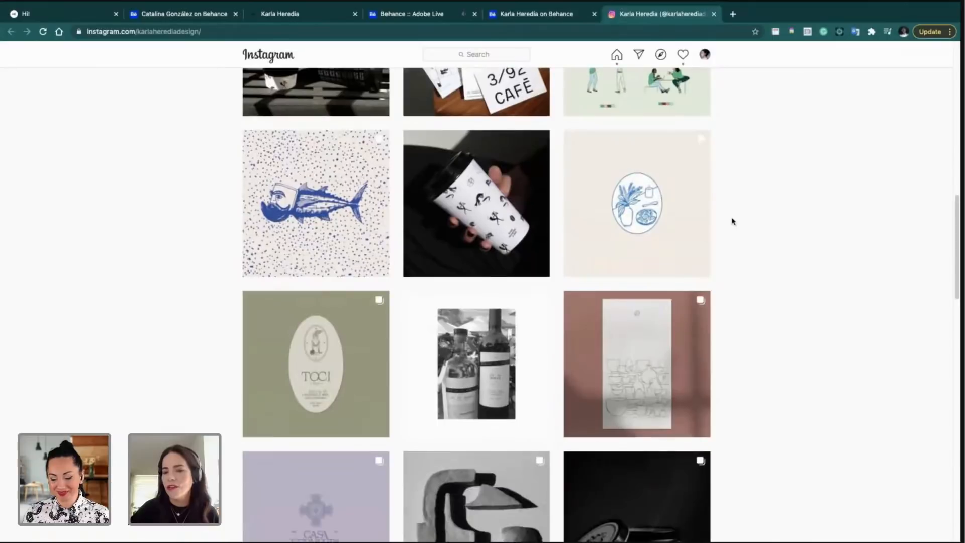
scroll(732, 221, "down", 1)
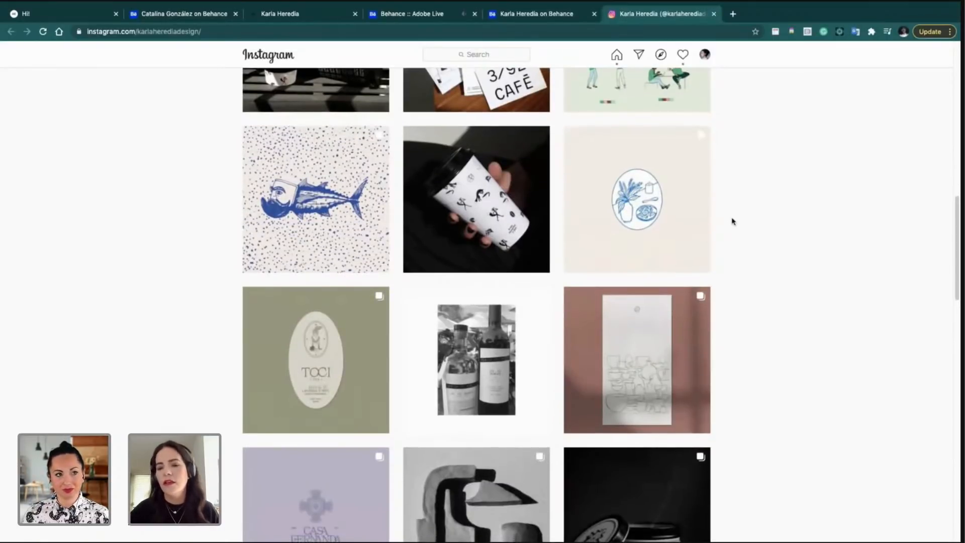
scroll(733, 221, "down", 3)
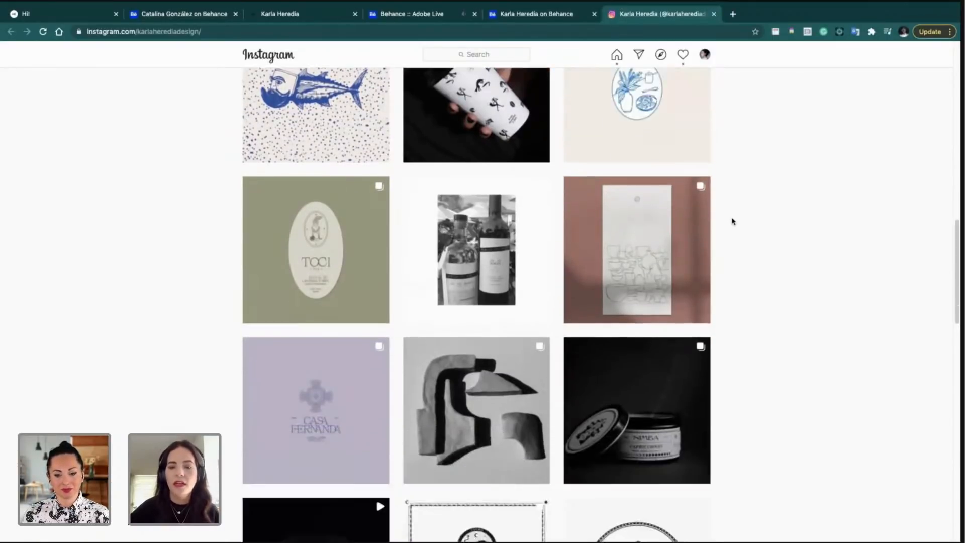
scroll(731, 222, "down", 1)
scroll(731, 221, "down", 1)
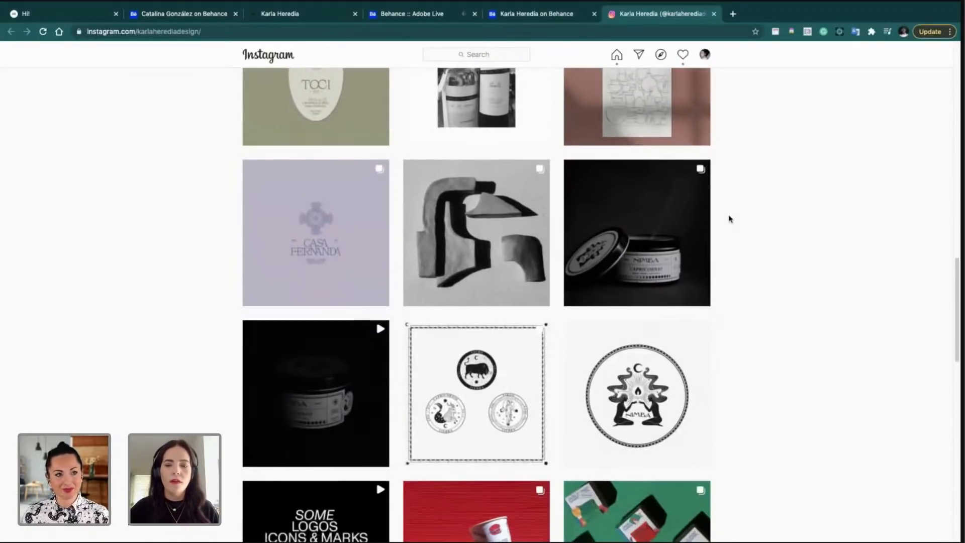
scroll(730, 220, "down", 1)
scroll(726, 218, "down", 3)
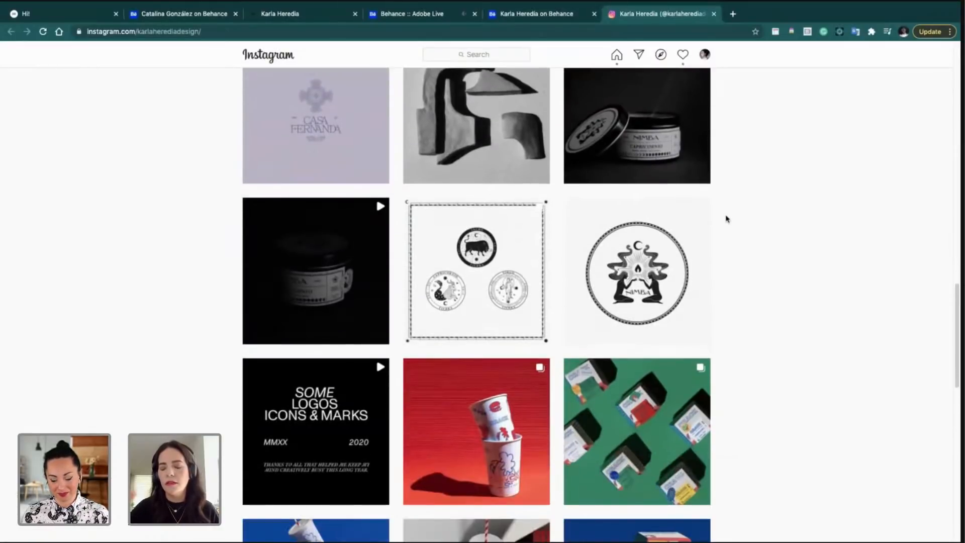
scroll(726, 219, "down", 3)
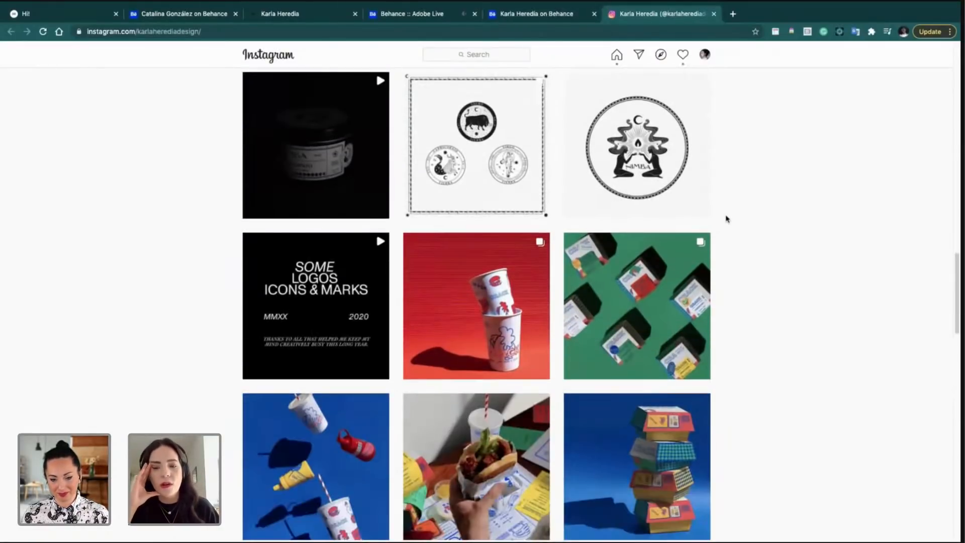
scroll(726, 218, "down", 2)
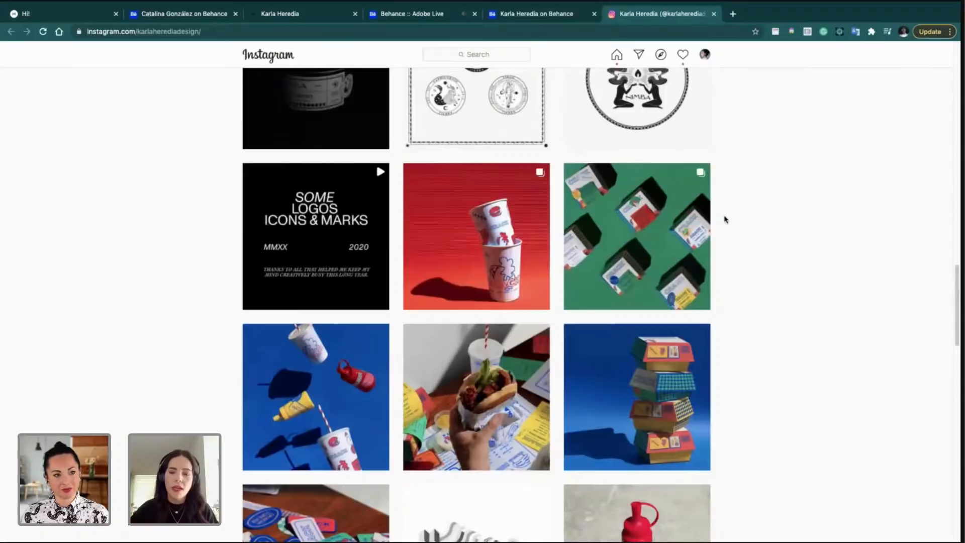
scroll(725, 216, "down", 1)
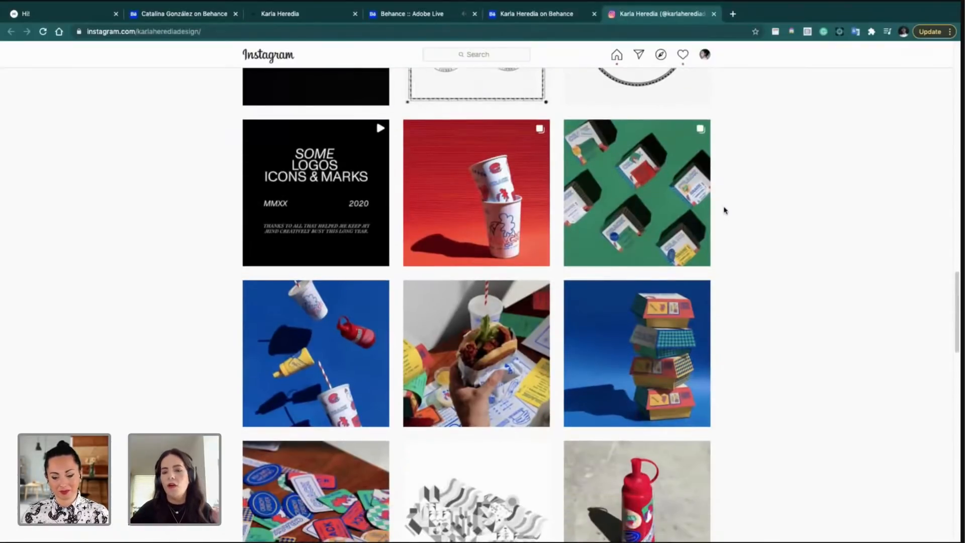
scroll(725, 210, "down", 1)
scroll(725, 210, "down", 2)
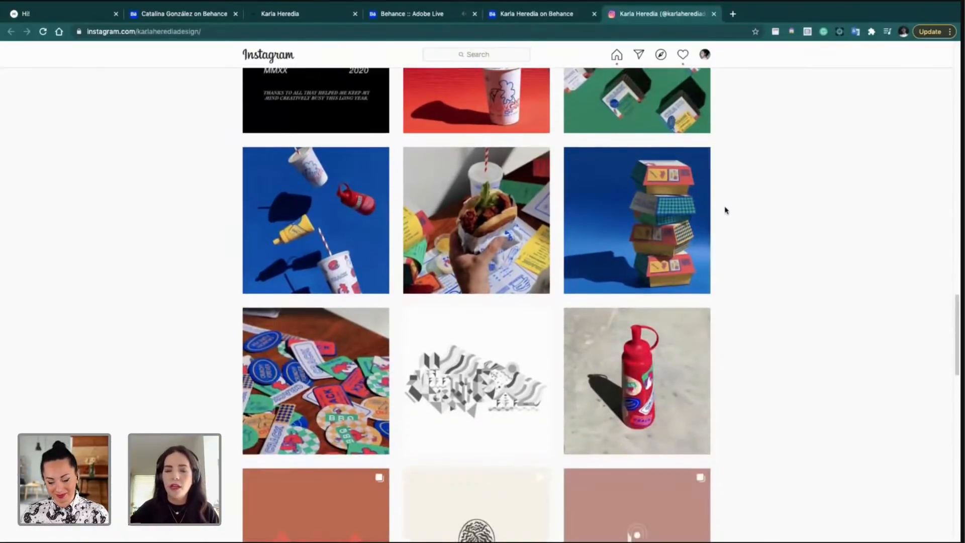
scroll(725, 210, "down", 1)
scroll(725, 210, "down", 3)
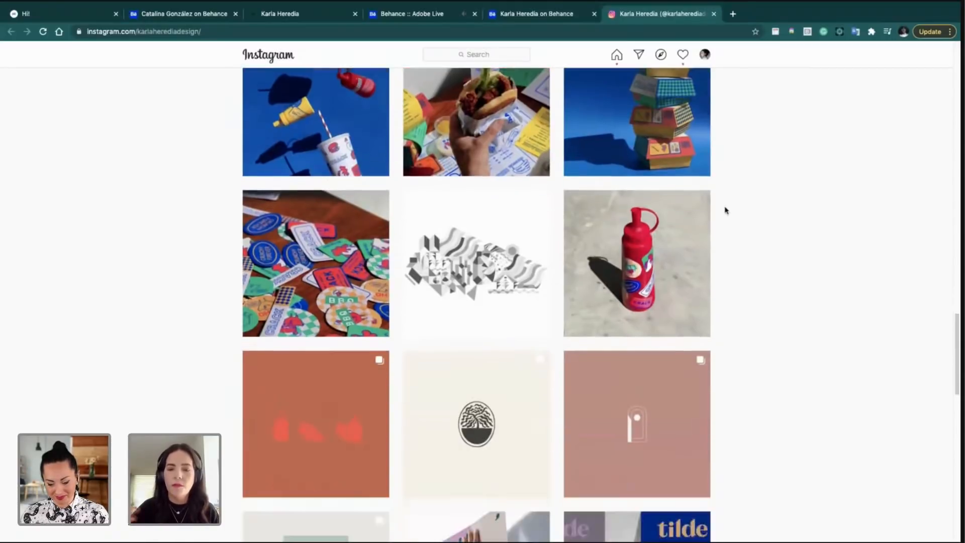
scroll(727, 211, "down", 3)
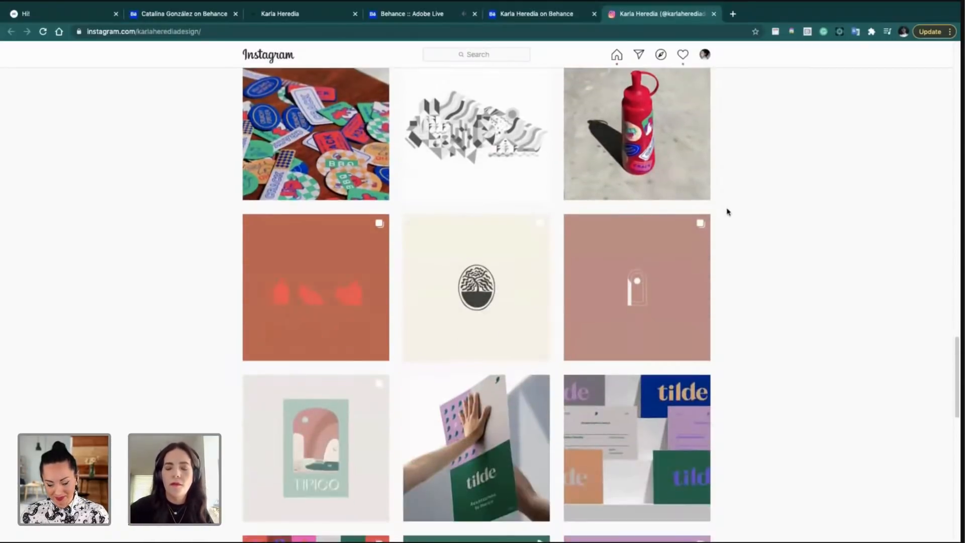
scroll(726, 212, "down", 1)
scroll(726, 212, "down", 1)
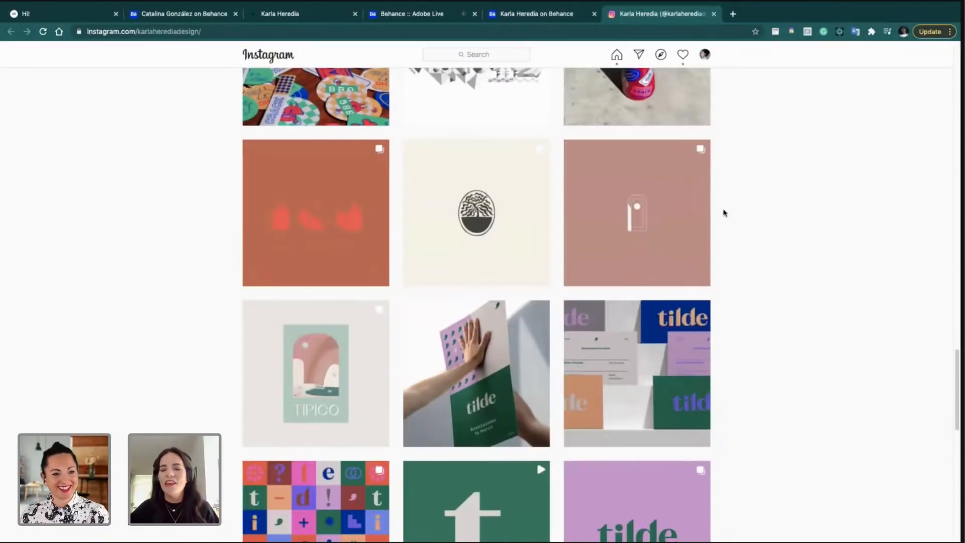
scroll(723, 213, "down", 3)
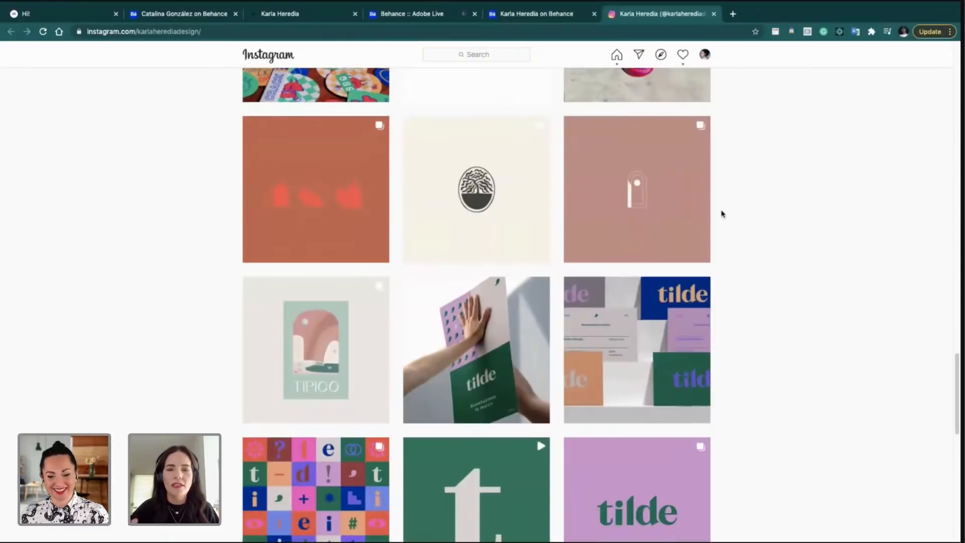
scroll(723, 214, "down", 1)
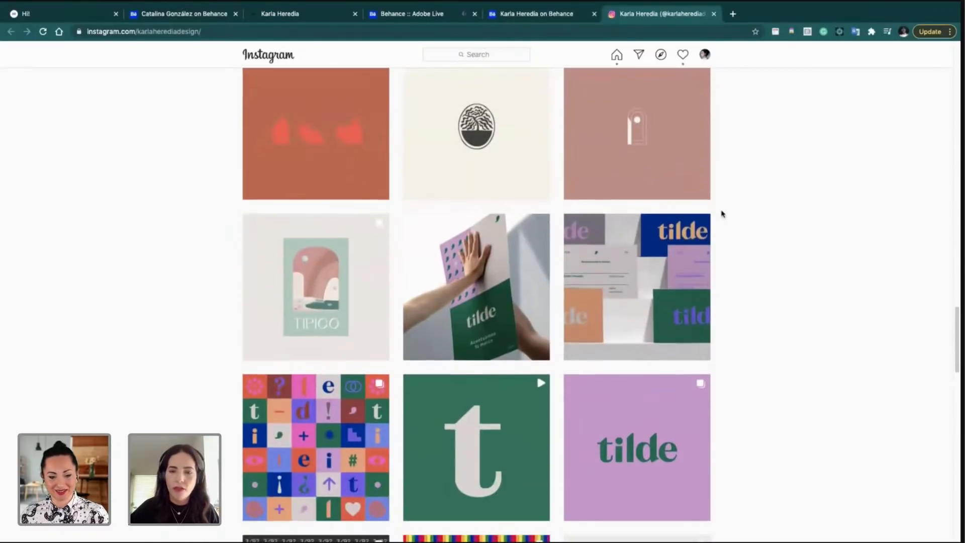
scroll(723, 213, "down", 6)
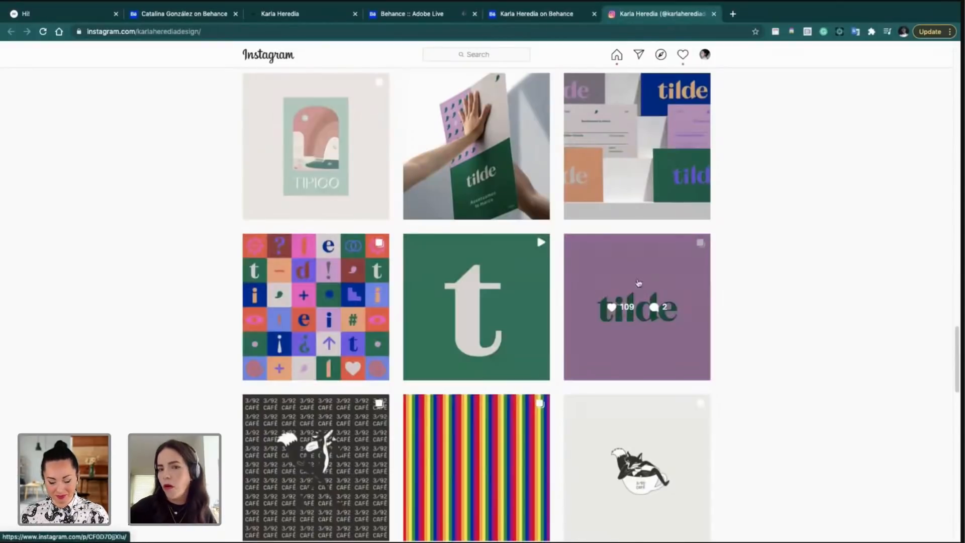
scroll(643, 281, "down", 4)
scroll(646, 275, "down", 3)
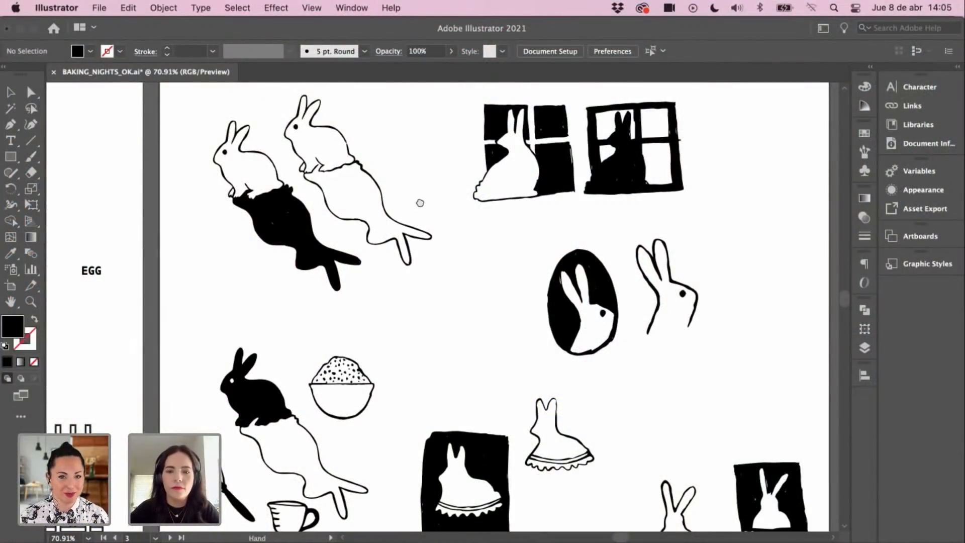
scroll(427, 206, "up", 3)
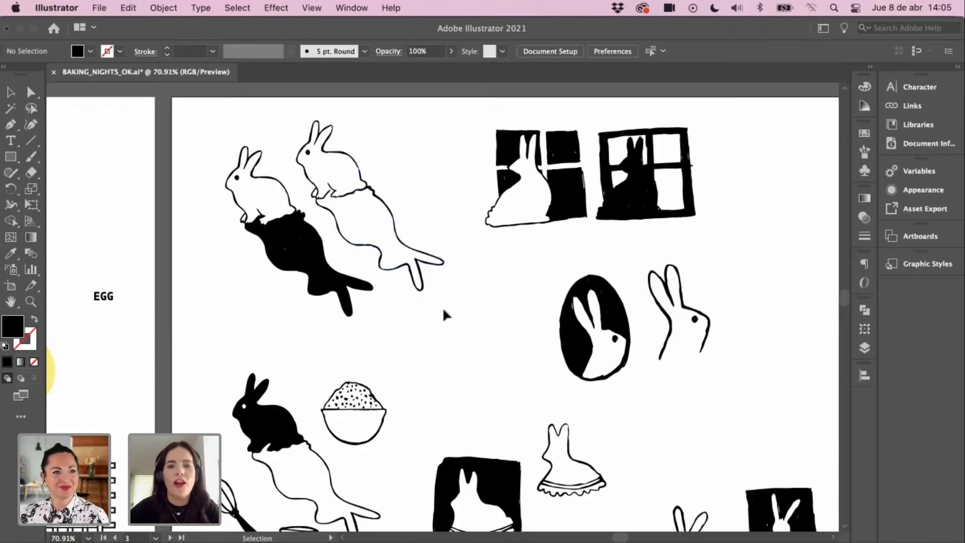
key("space")
left_click_drag(456, 290, 434, 275)
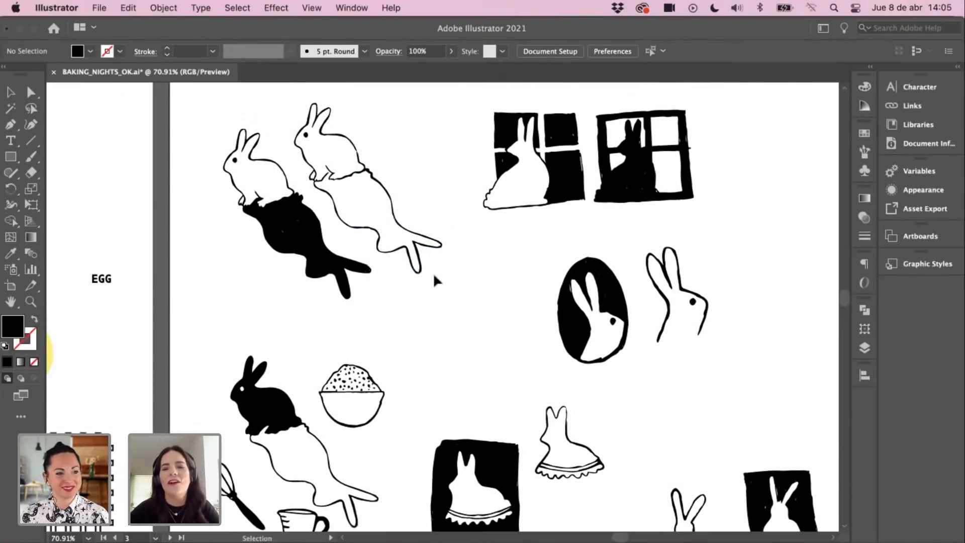
scroll(487, 270, "up", 1)
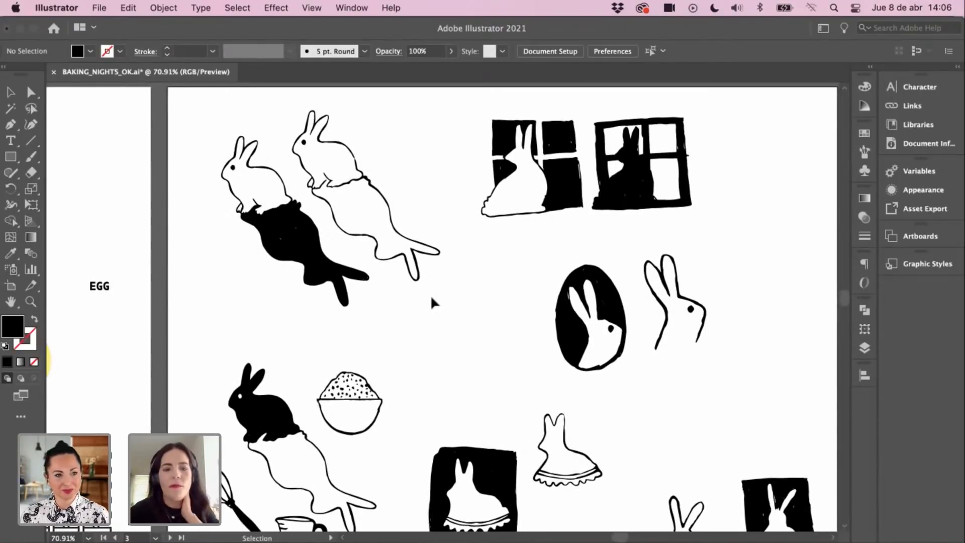
key("super+Tab")
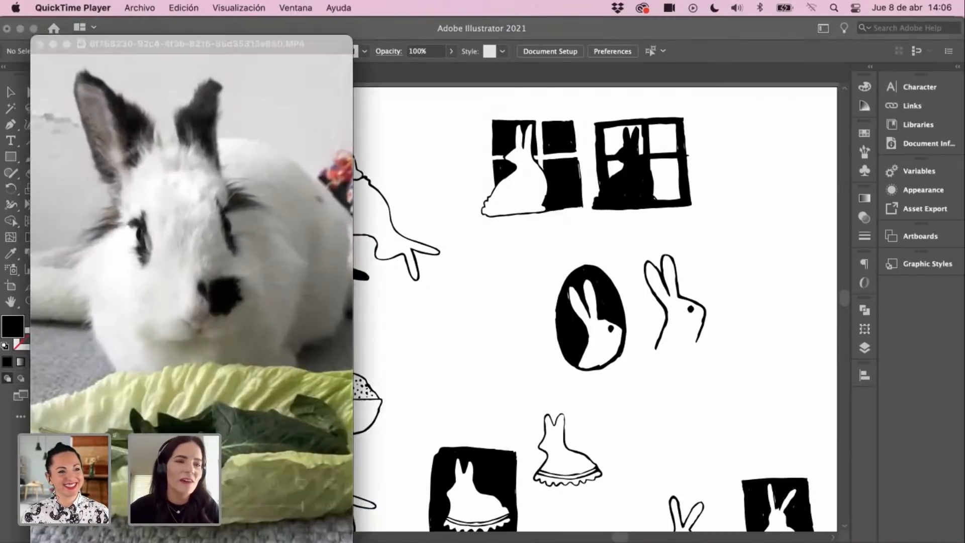
mouse_move(38, 44)
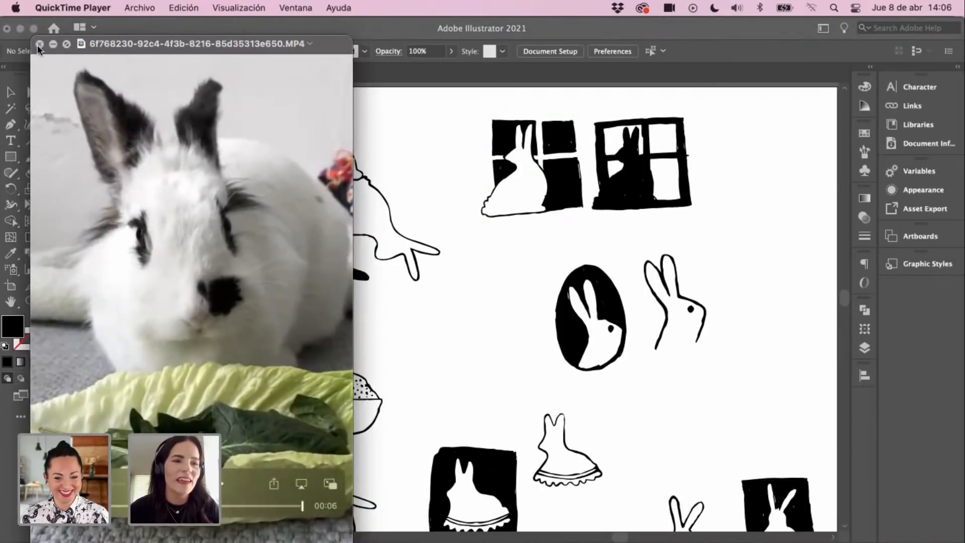
left_click(39, 44)
left_click(425, 175)
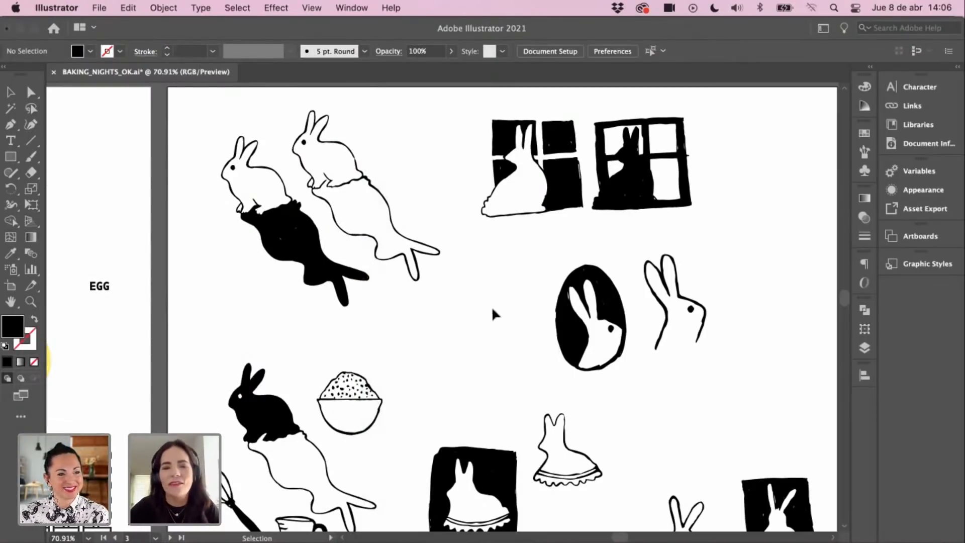
Step: Pan and scroll left from the bunny artboard to artboard 1 with the BAKING NIGHTS logotype options
key("space")
left_click_drag(465, 345, 412, 323)
key("space")
key("space")
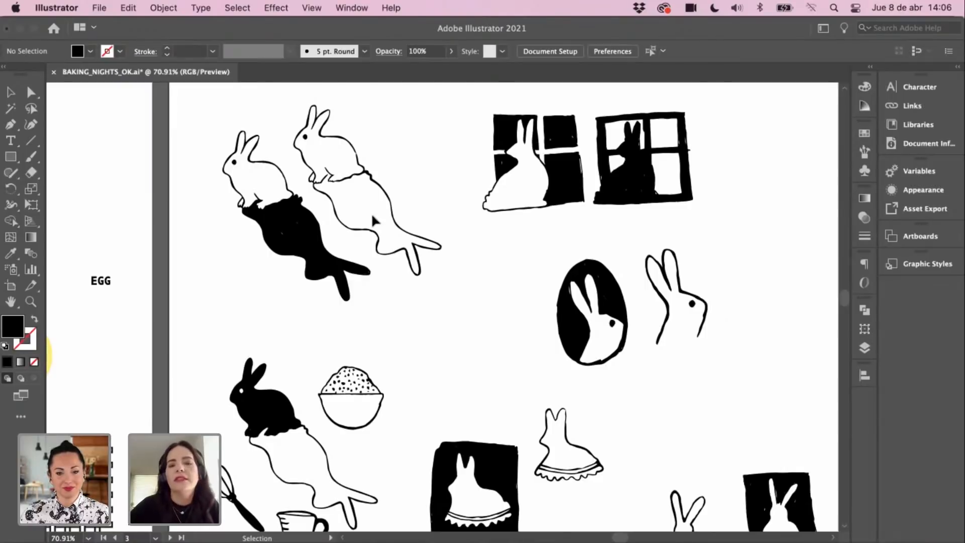
left_click_drag(345, 311, 423, 300)
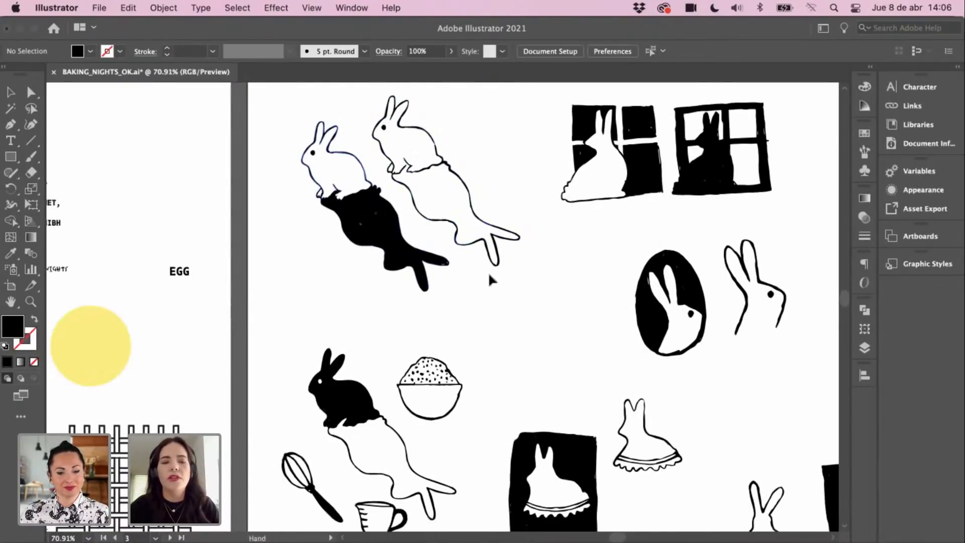
left_click_drag(334, 262, 516, 287)
scroll(534, 275, "left", 7)
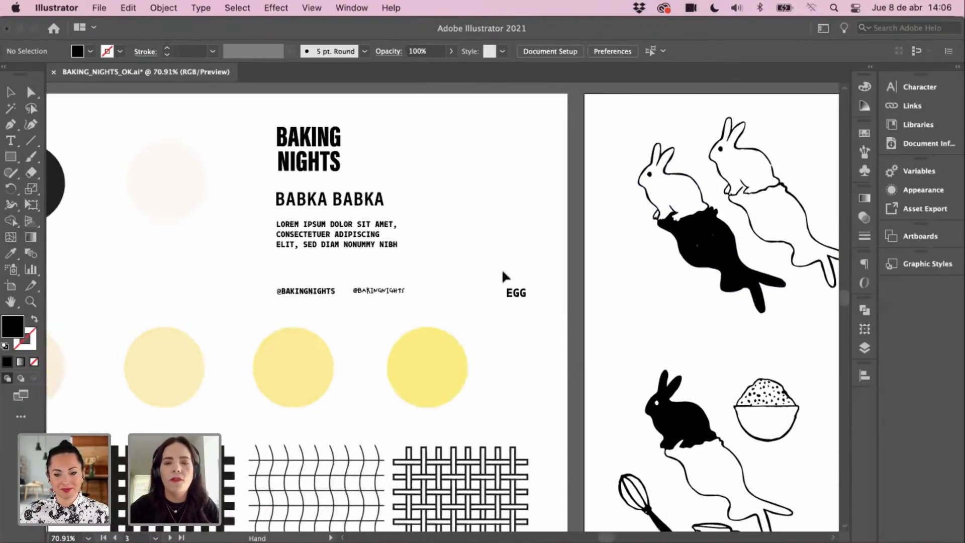
scroll(651, 201, "up", 2)
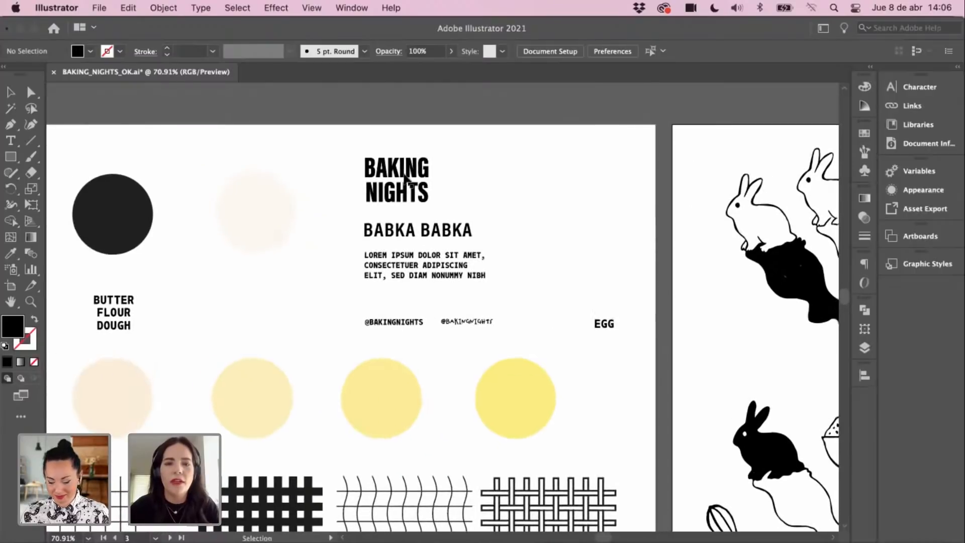
scroll(528, 234, "left", 6)
scroll(527, 235, "down", 1)
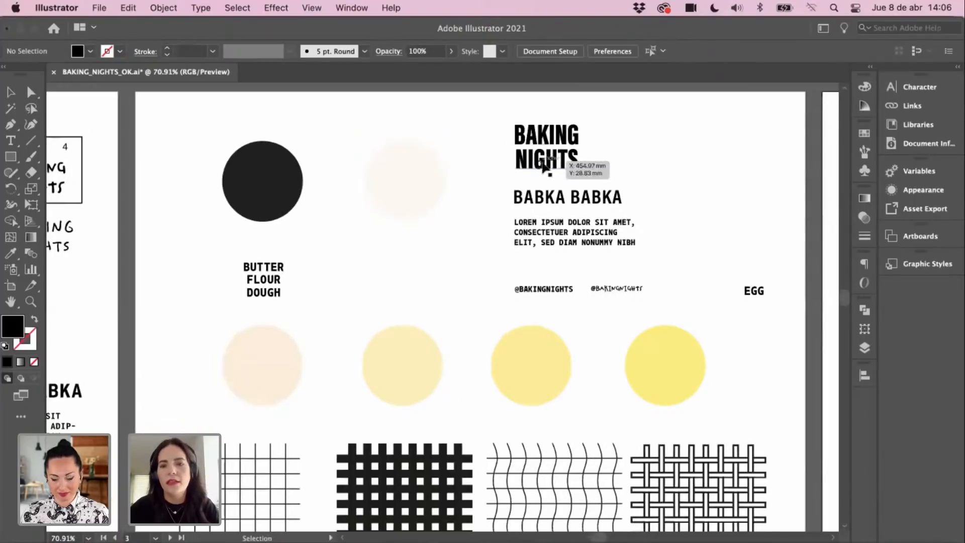
scroll(629, 156, "up", 1)
scroll(629, 157, "left", 1)
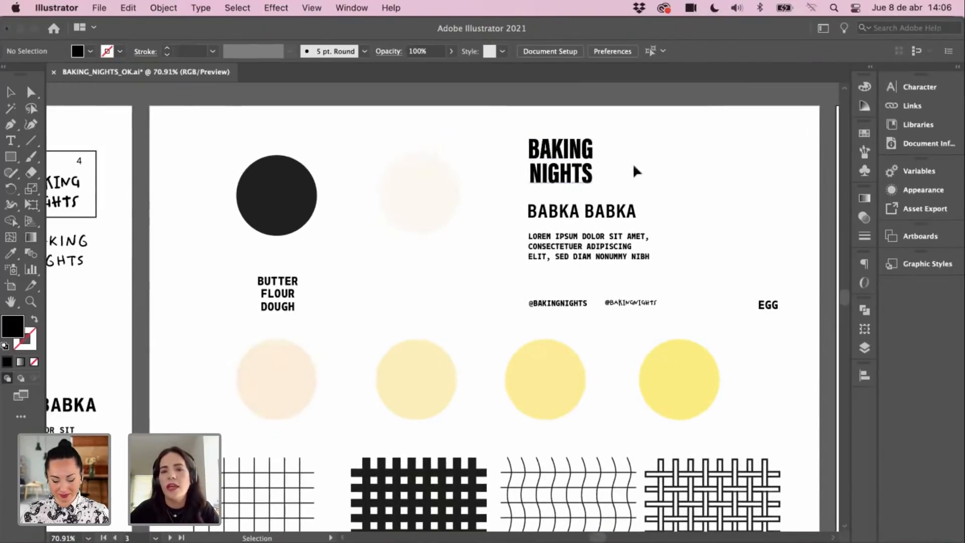
scroll(308, 241, "left", 11)
scroll(308, 241, "down", 2)
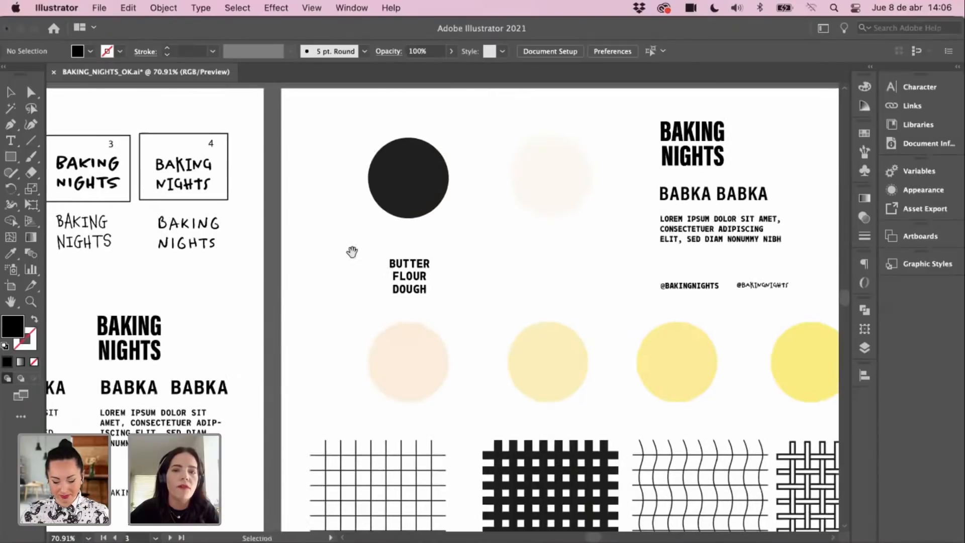
scroll(466, 244, "left", 17)
scroll(466, 243, "up", 2)
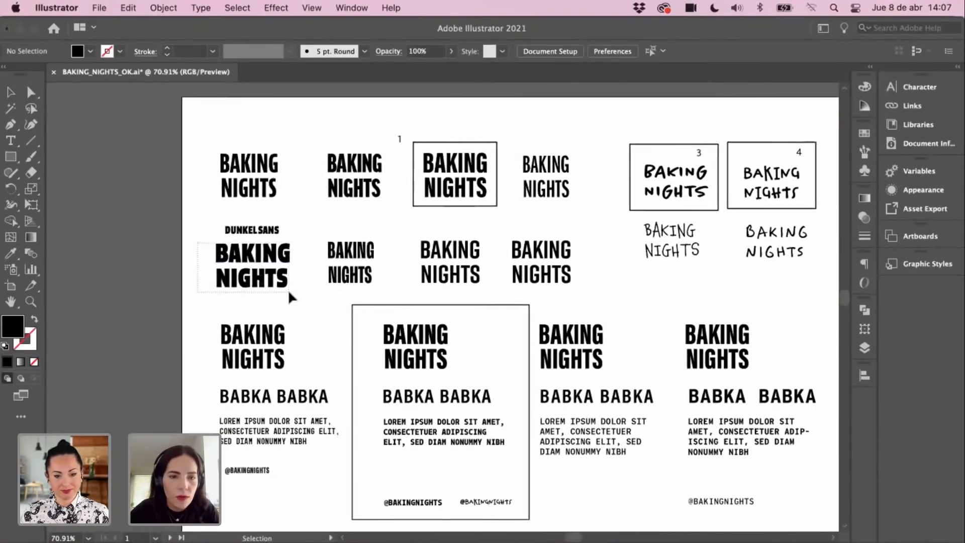
Step: Zoom in on the Dunkel Sans BAKING NIGHTS logotype, then switch to its Adobe Fonts page in Chrome
left_click(289, 290)
left_click(311, 251)
key("z")
left_click_drag(312, 250, 325, 266)
double_click(325, 265)
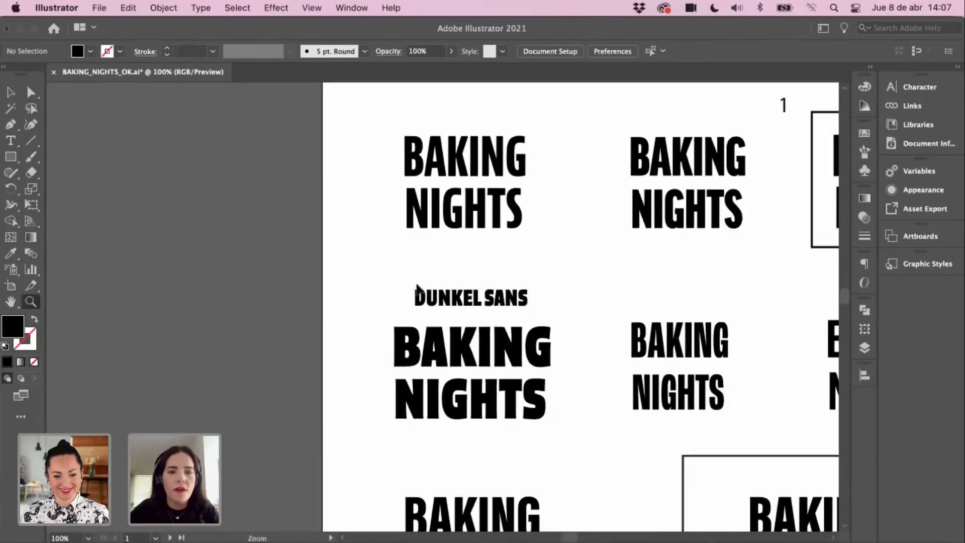
key("v")
left_click_drag(440, 288, 350, 251)
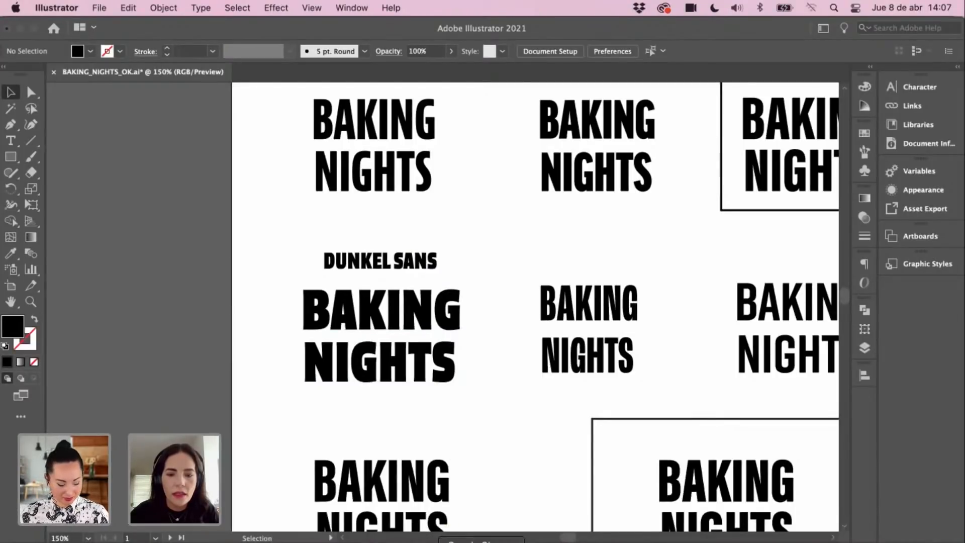
left_click(481, 542)
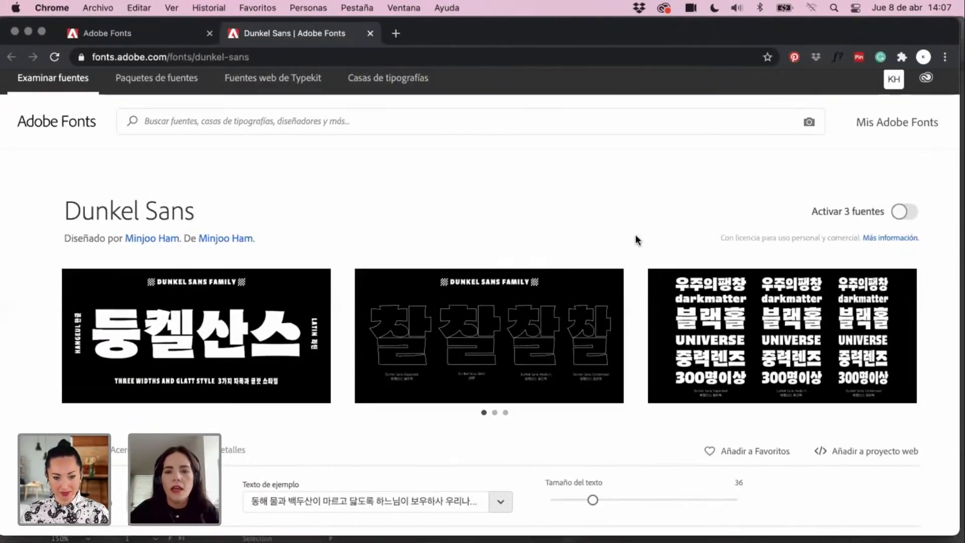
scroll(636, 237, "down", 15)
scroll(583, 242, "up", 8)
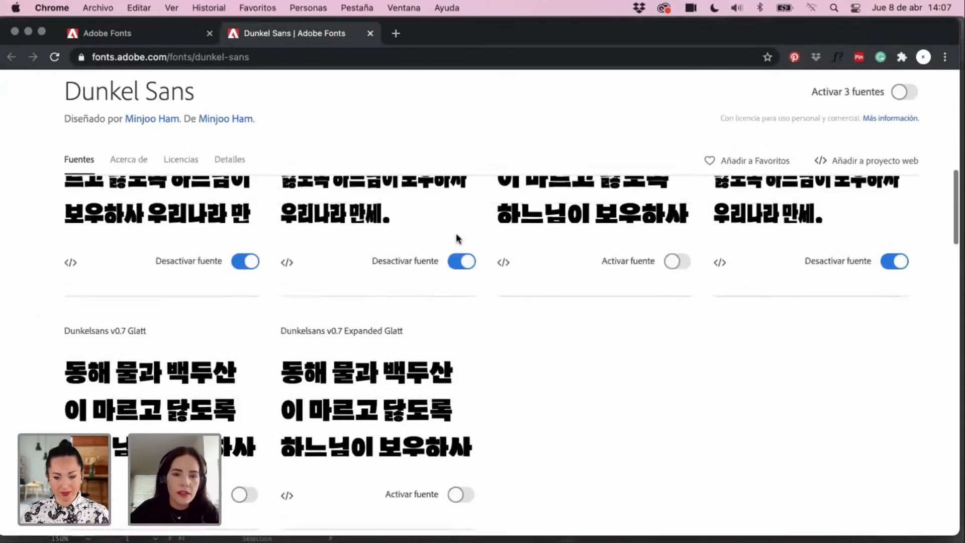
scroll(458, 238, "up", 3)
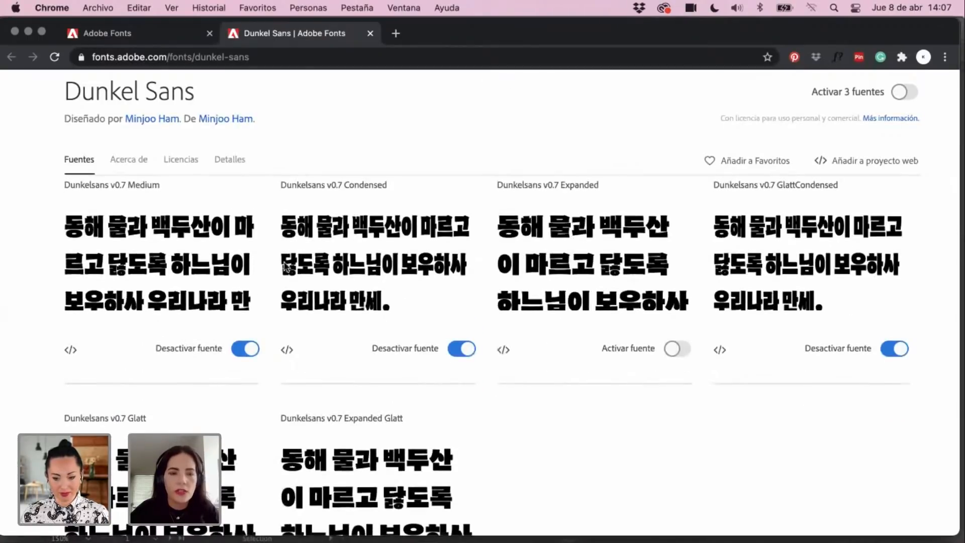
scroll(285, 266, "up", 1)
scroll(289, 281, "up", 2)
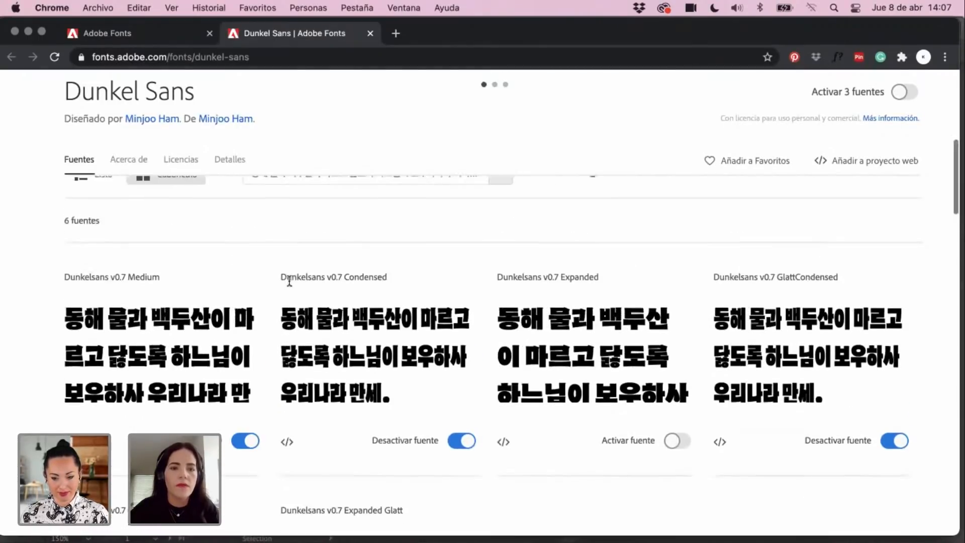
scroll(422, 277, "up", 2)
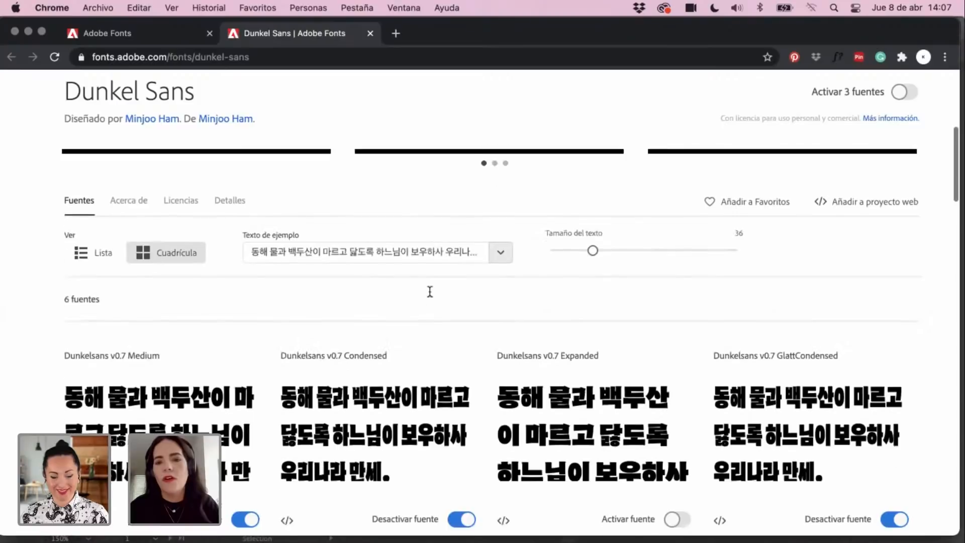
scroll(429, 292, "up", 4)
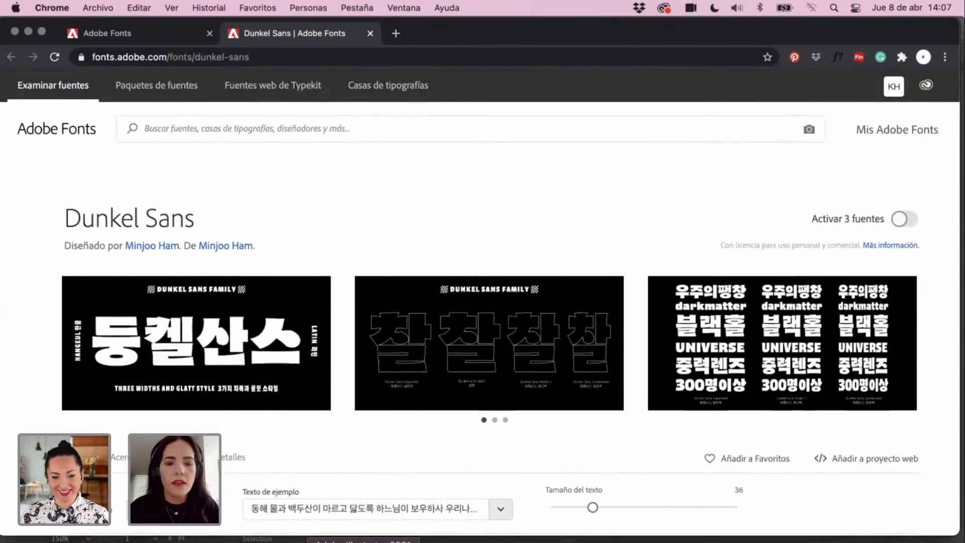
key("super+Tab")
Step: Check the font of the BAKING text in the Character panel
left_click(370, 336)
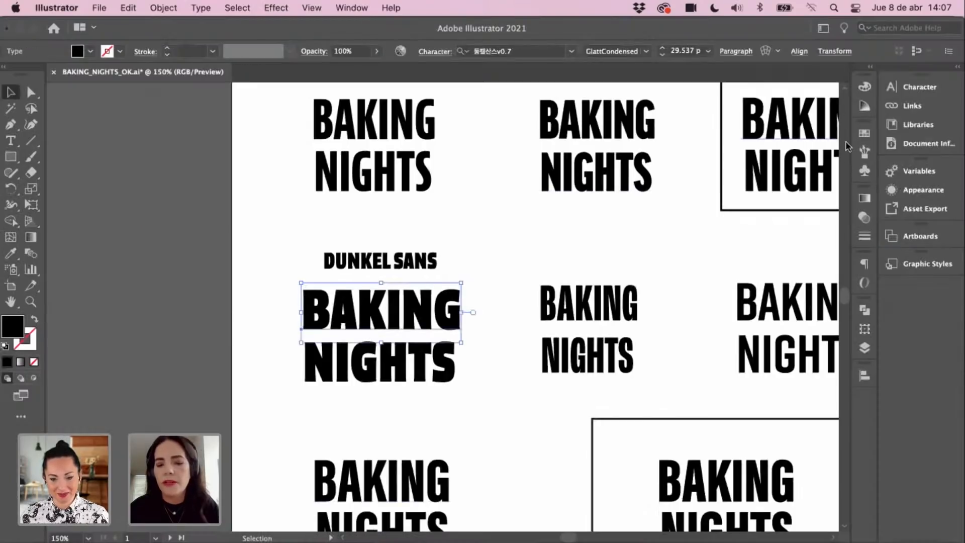
key("super+t")
left_click(783, 123)
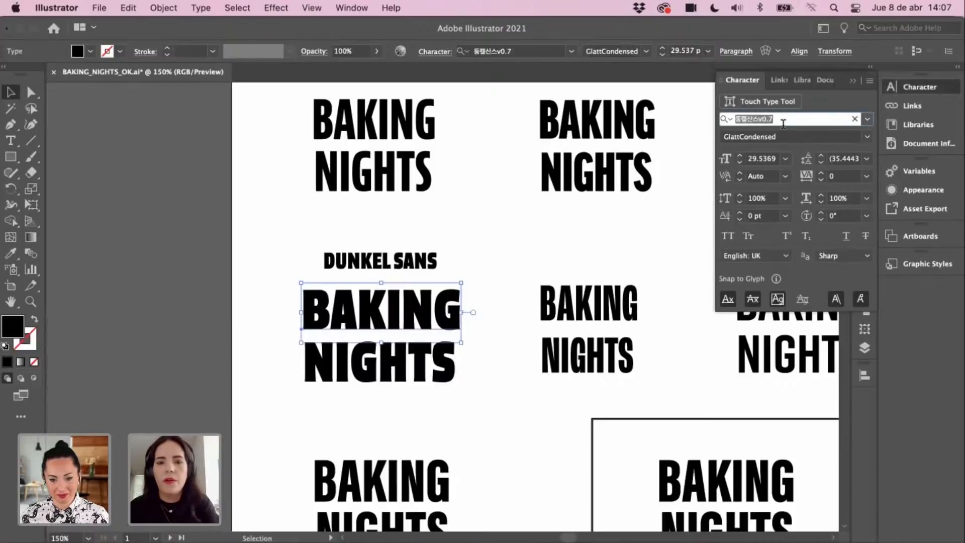
left_click(501, 265)
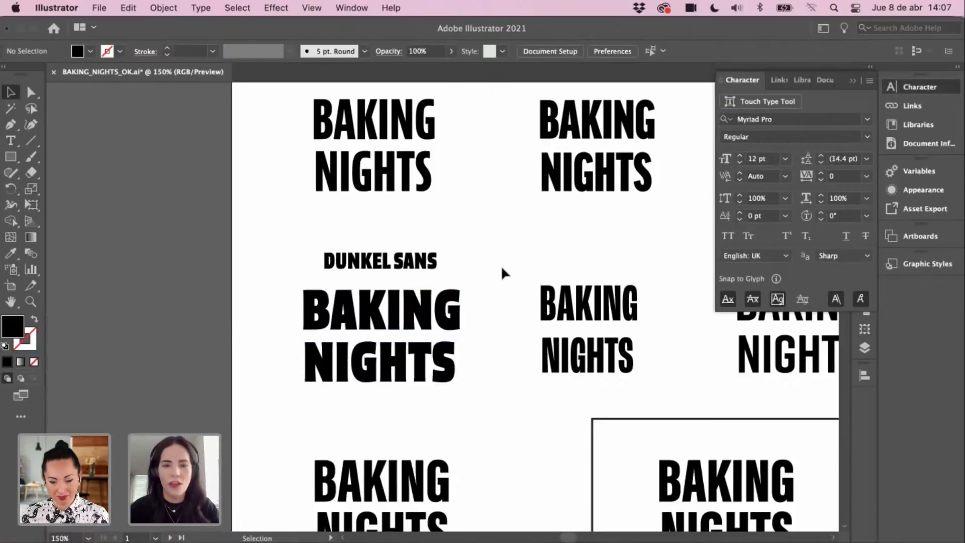
Step: Reframe the view on the numbered hand-lettered options and delete the box around option 3
scroll(501, 265, "down", 5)
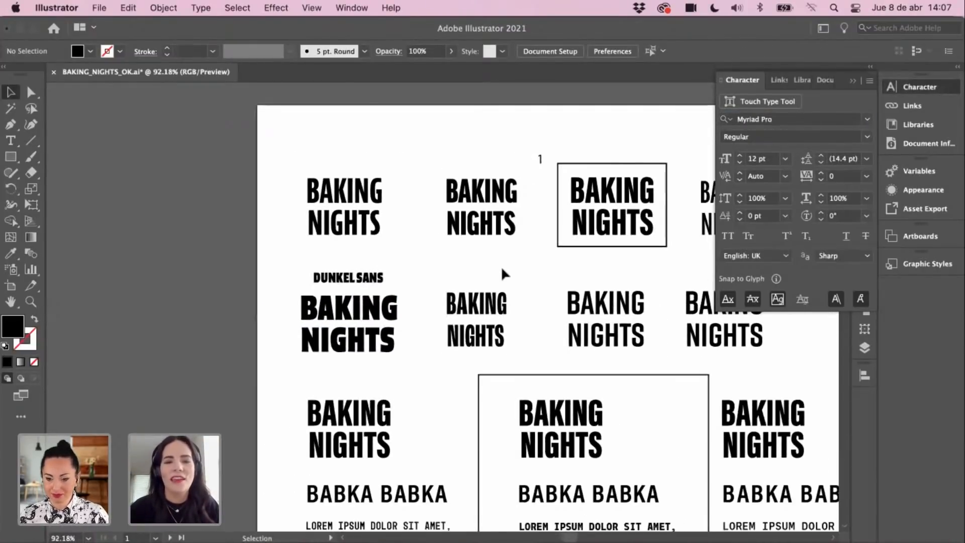
scroll(502, 268, "right", 5)
scroll(502, 269, "down", 1)
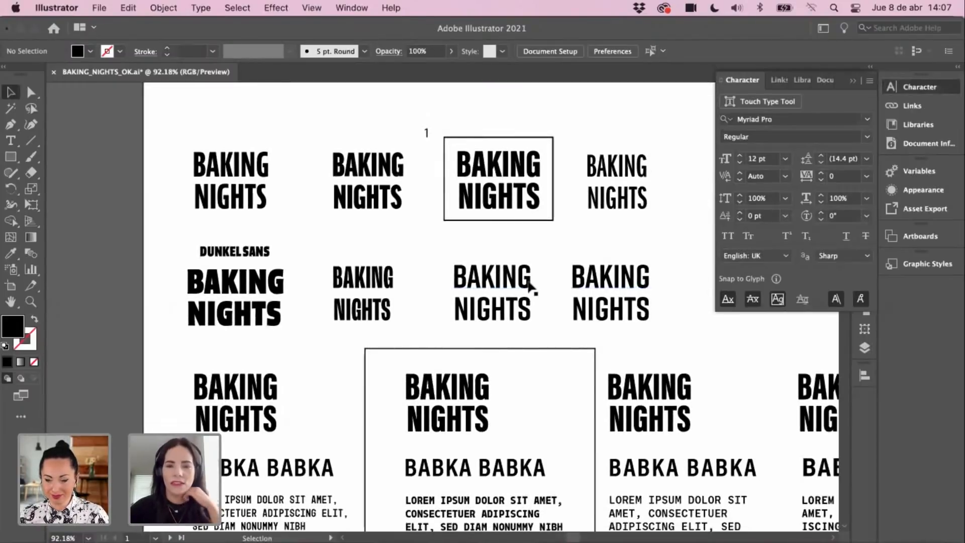
scroll(528, 293, "right", 3)
scroll(528, 292, "down", 1)
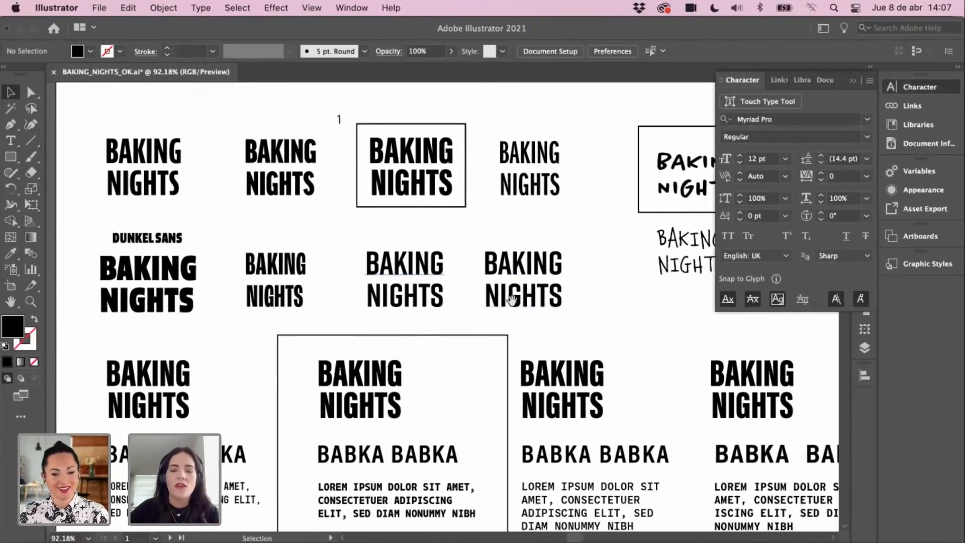
scroll(373, 246, "down", 5)
left_click_drag(373, 302, 339, 282)
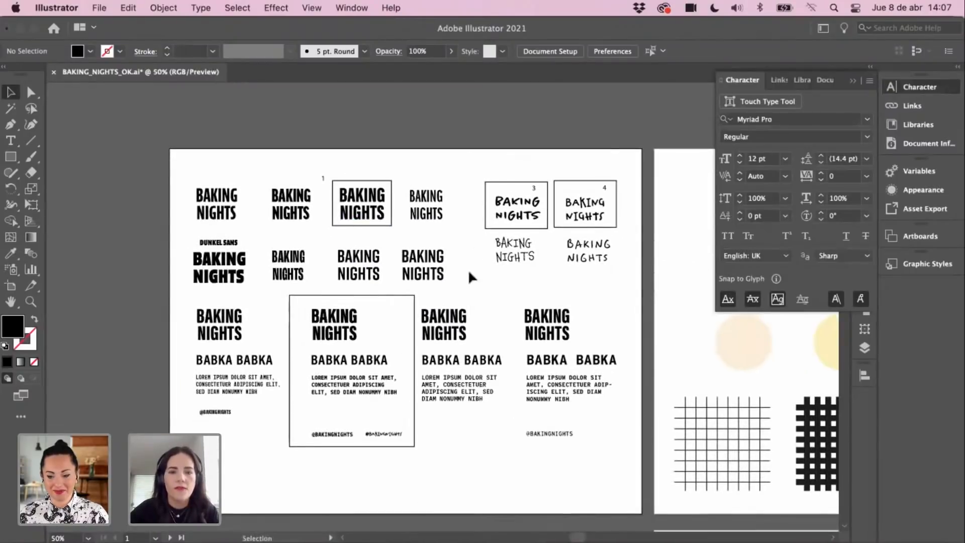
left_click(473, 274, "super")
left_click_drag(491, 294, 526, 268)
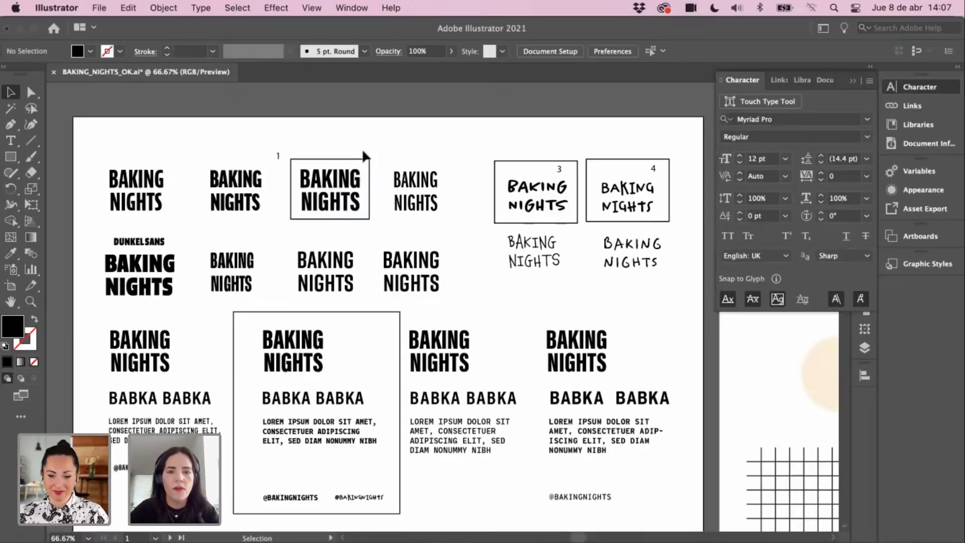
left_click_drag(500, 210, 495, 194)
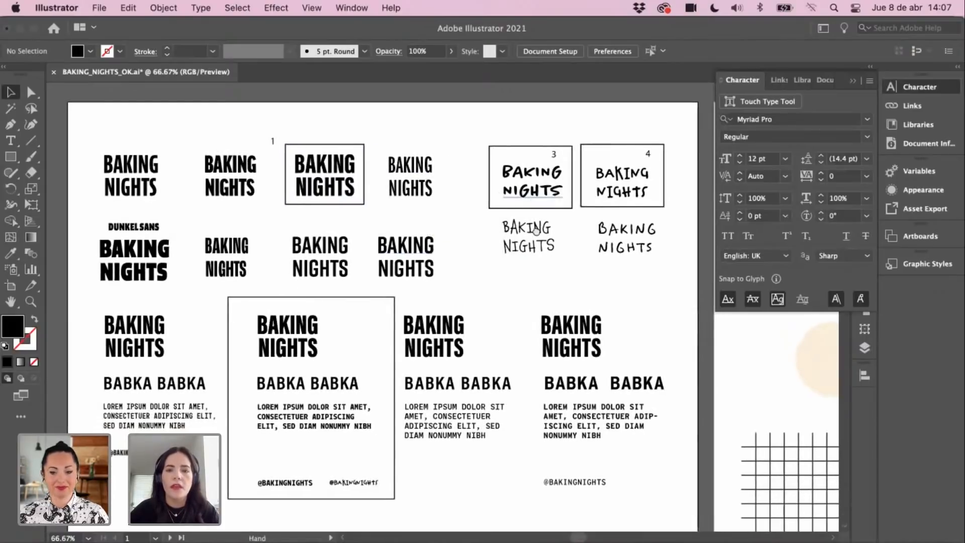
left_click_drag(647, 180, 624, 206)
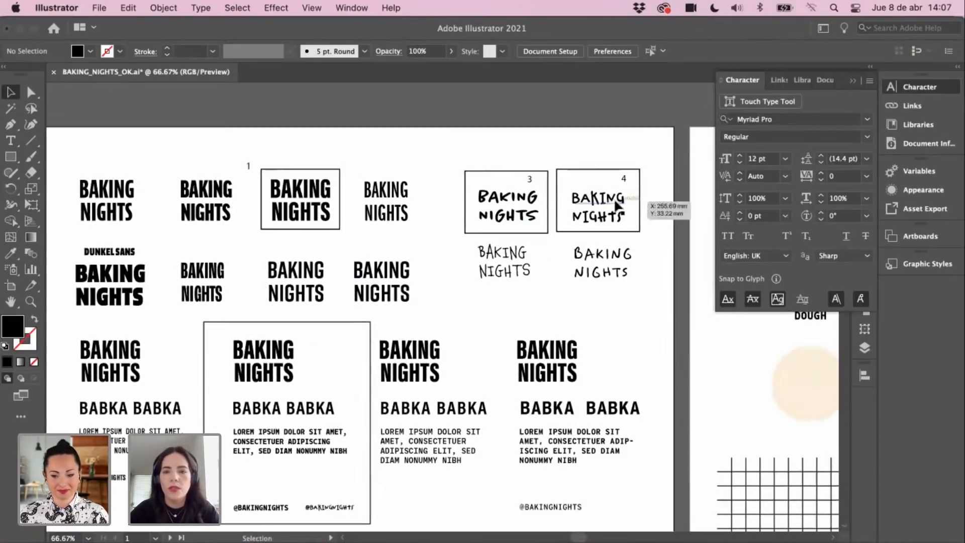
left_click(544, 180)
key("Delete")
Step: Pan down to the lower logotype layouts with the BABKA BABKA lines
left_click_drag(475, 149, 455, 161)
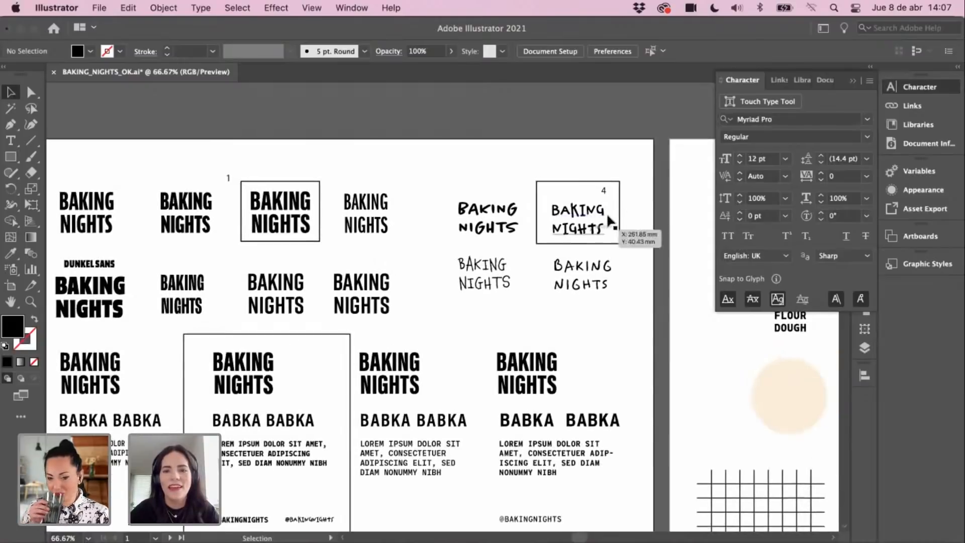
left_click_drag(617, 241, 626, 235)
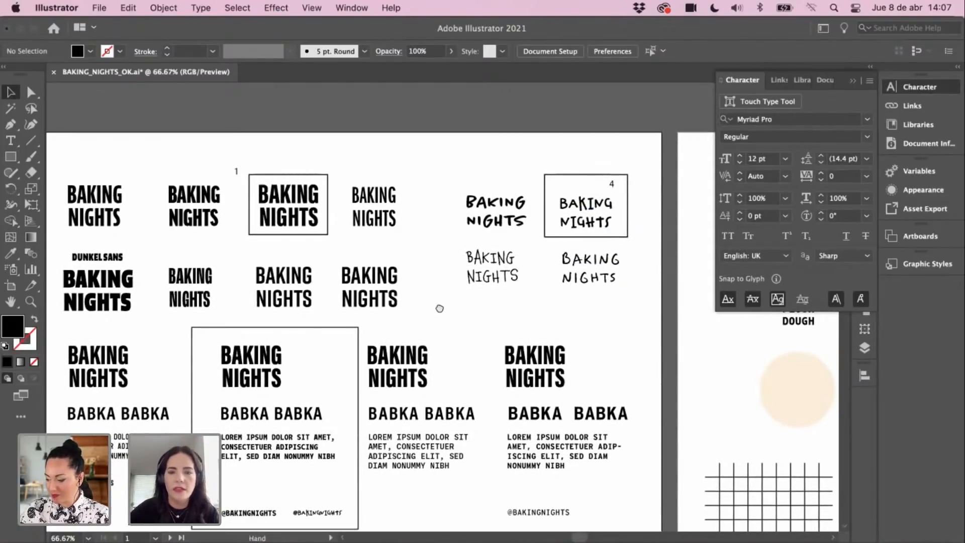
left_click_drag(426, 332, 521, 271)
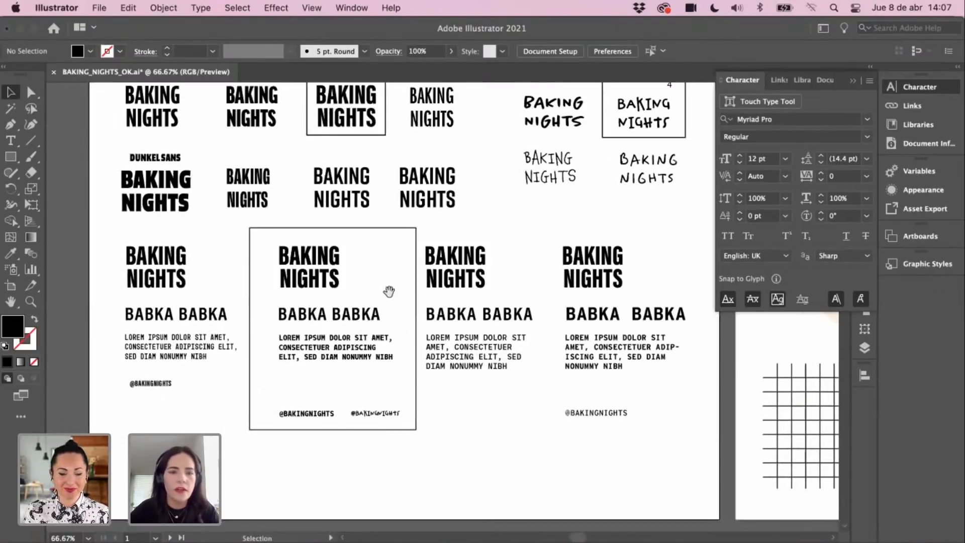
left_click_drag(389, 291, 427, 284)
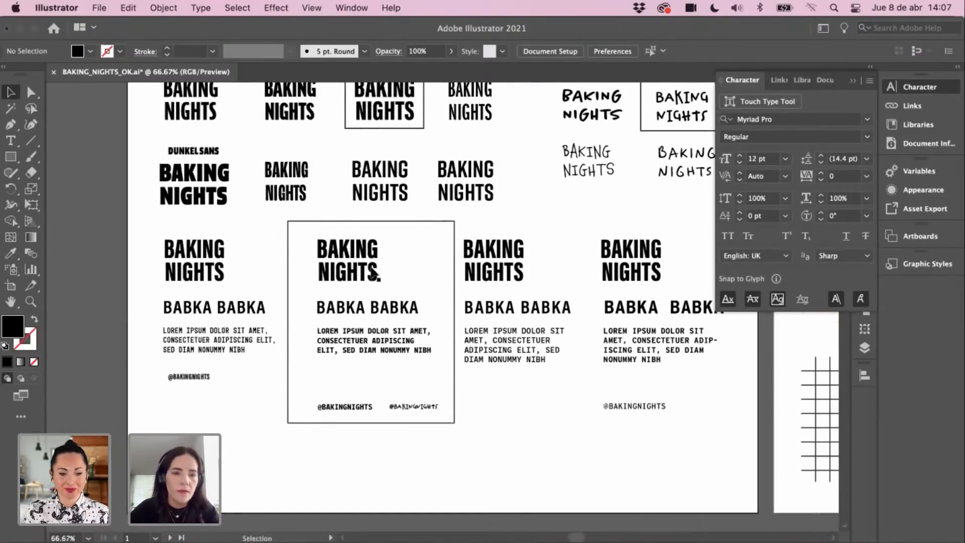
Step: Inspect the fonts of BABKA BABKA and the lorem paragraph, zooming in on the paragraph
left_click(366, 313)
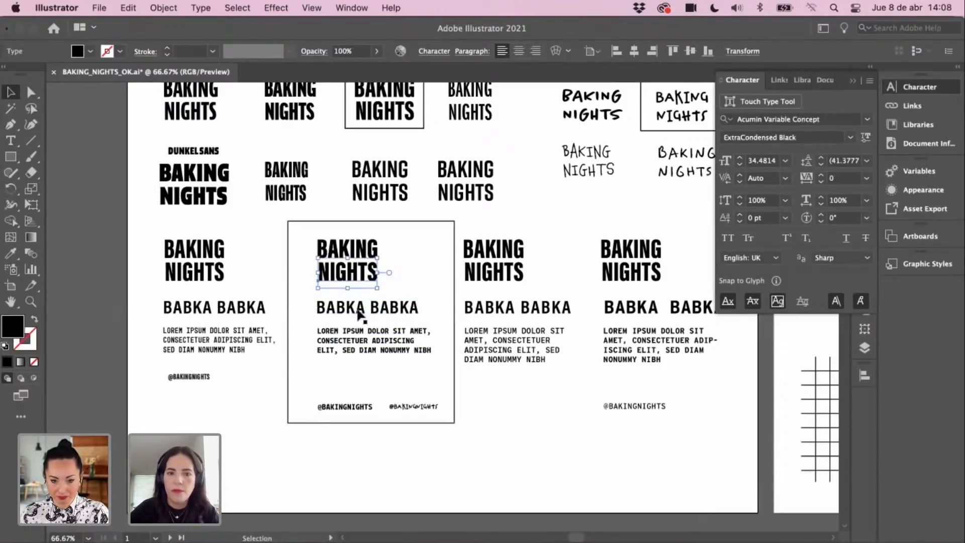
left_click(382, 355)
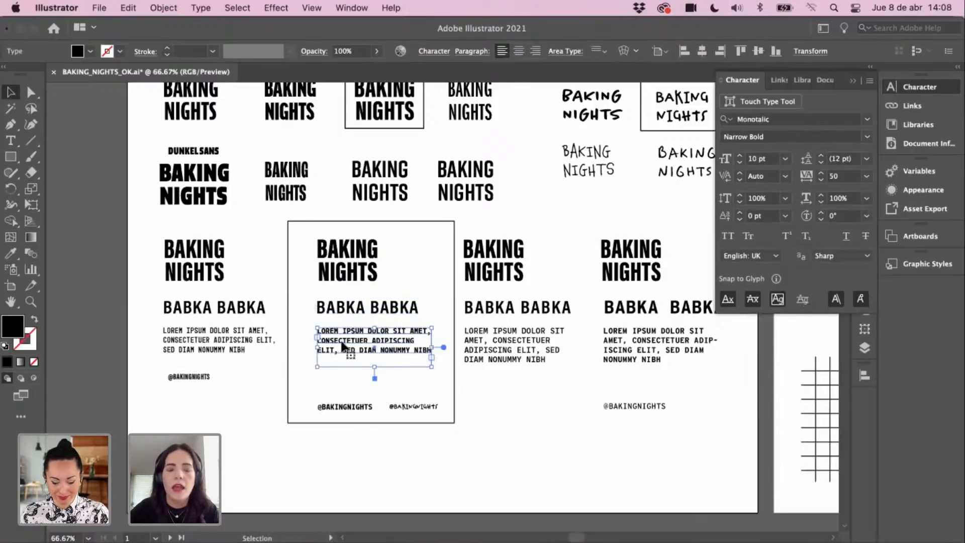
left_click(402, 336, "super")
left_click(403, 336, "super")
left_click(402, 335, "super")
left_click_drag(441, 264, 404, 384)
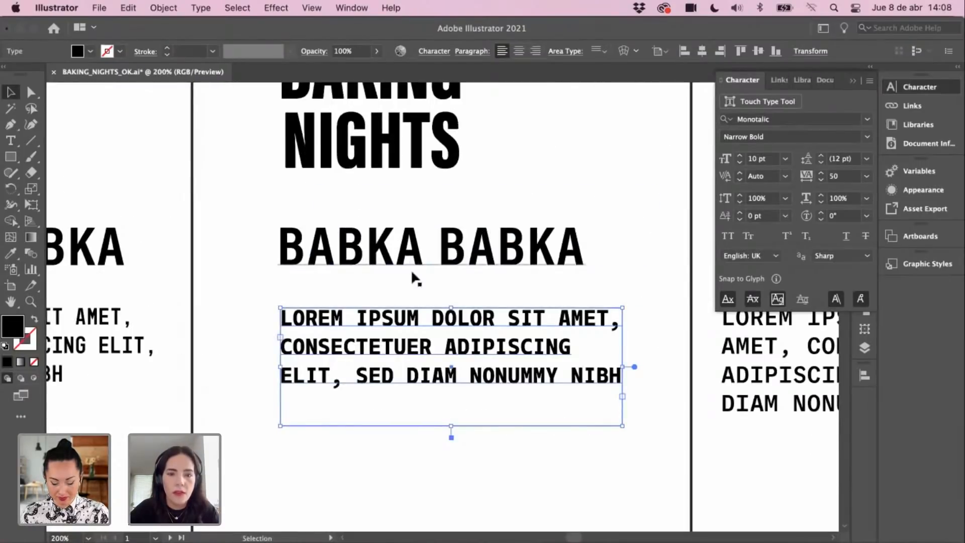
left_click(407, 286)
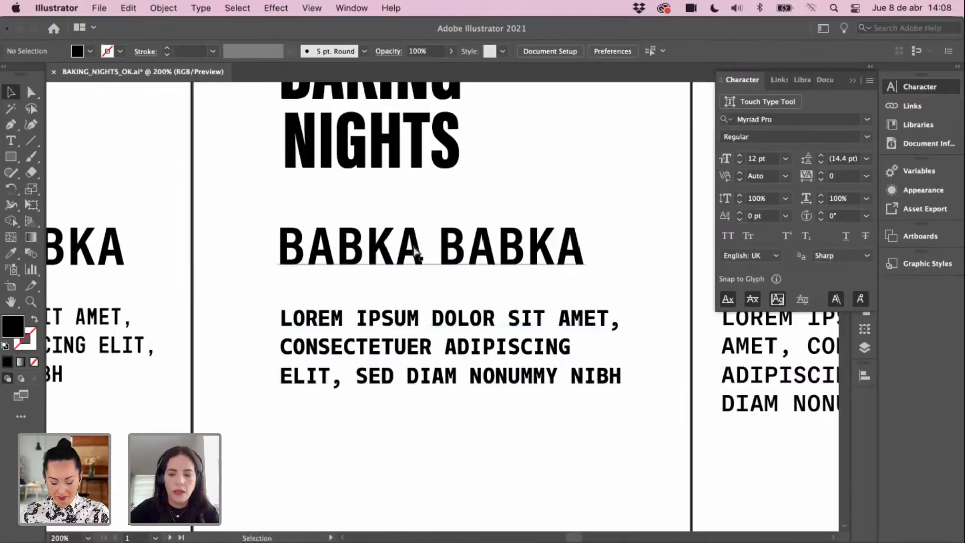
Step: Zoom out three times and scroll right to the yellow palette and grid patterns artboard
key("super+minus")
scroll(441, 285, "right", 1)
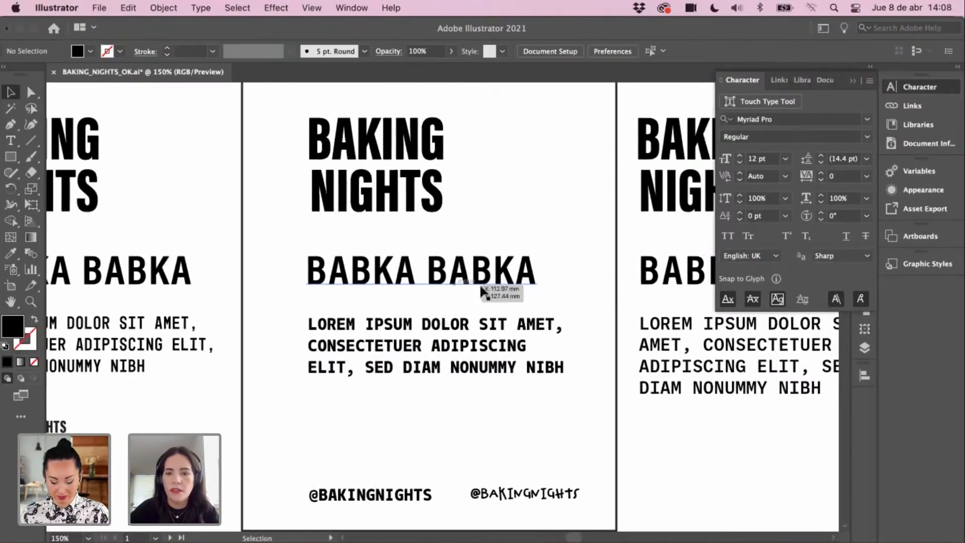
key("super+minus")
scroll(322, 321, "right", 1)
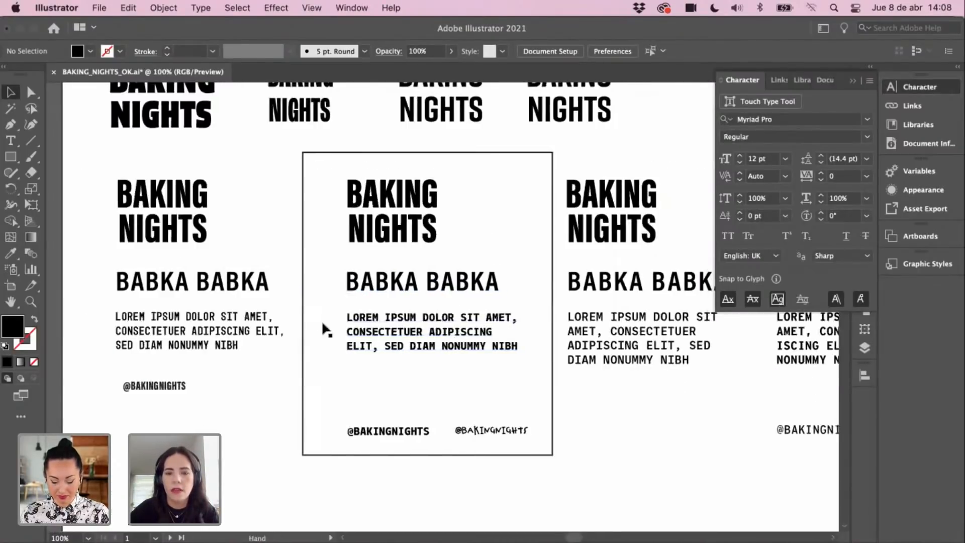
key("super+minus")
scroll(468, 337, "right", 15)
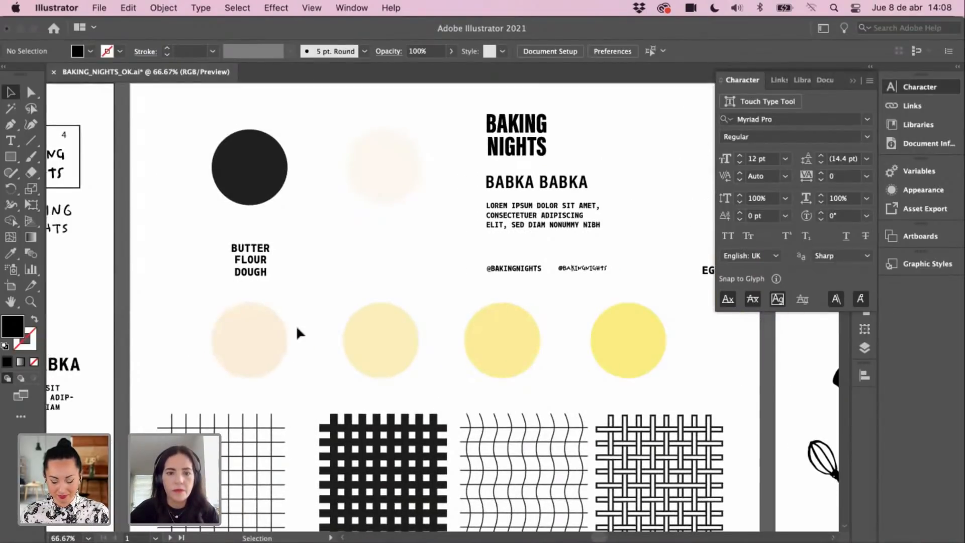
Step: Pan onto the grid patterns and zoom in close on the black grid pattern
scroll(382, 340, "down", 5)
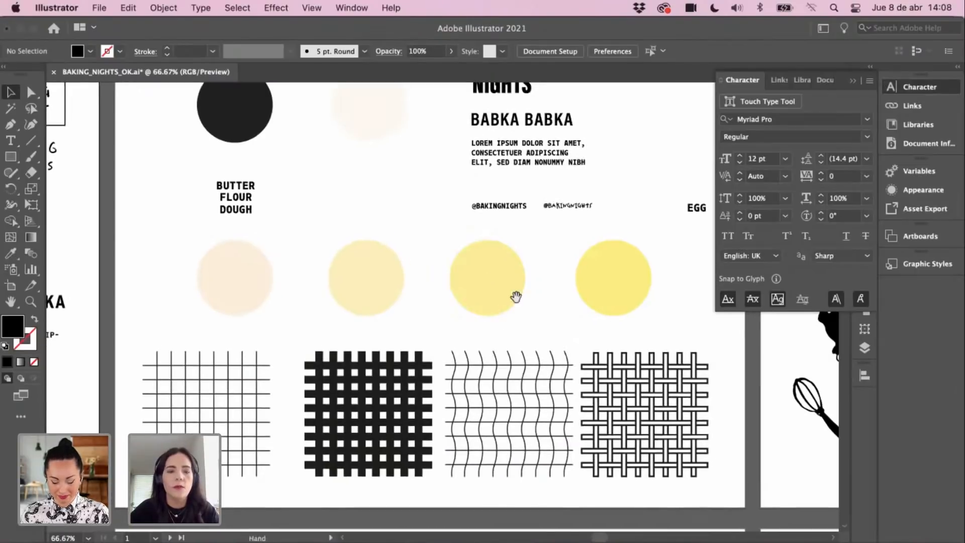
scroll(515, 295, "down", 2)
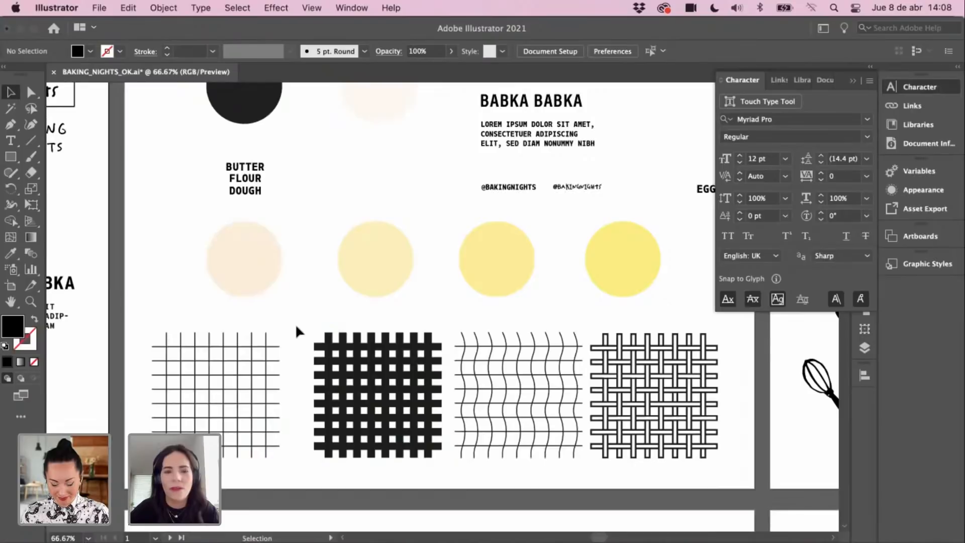
key("space")
left_click_drag(297, 317, 297, 302)
key("space")
left_click_drag(458, 282, 489, 301)
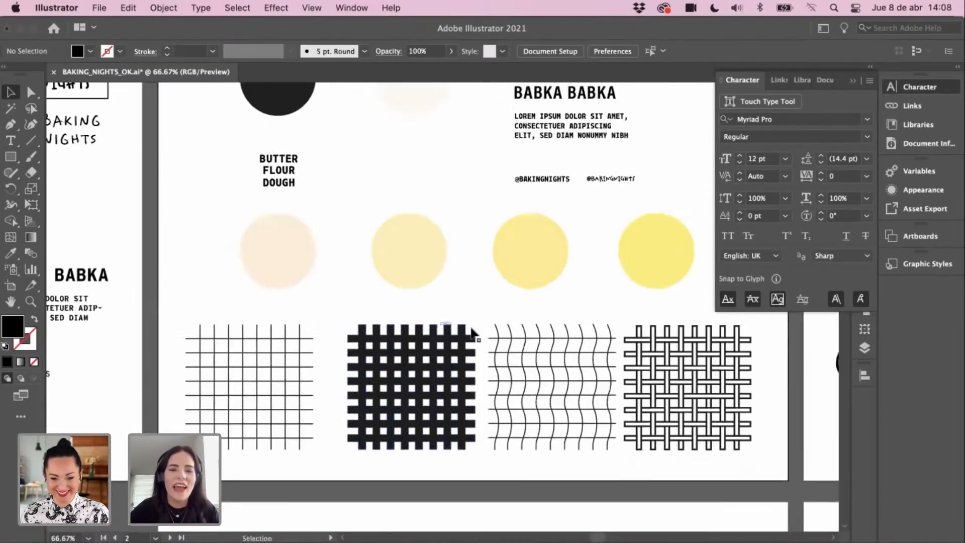
key("super+space")
left_click(468, 367)
key("space")
left_click_drag(480, 359, 495, 359)
key("space")
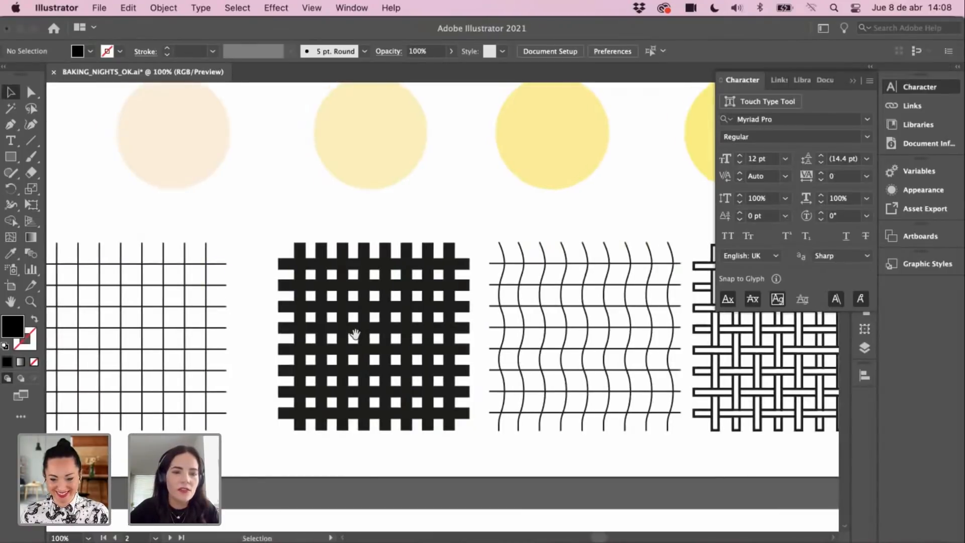
scroll(354, 334, "right", 3)
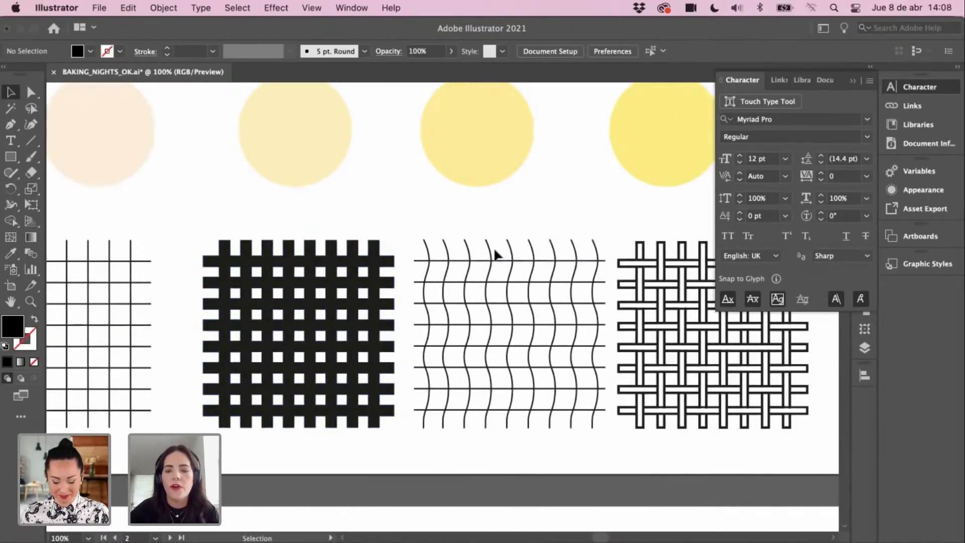
Step: Zoom back out and pan right until the bunny illustrations artboard shows beside the grids
key("super+minus")
key("space")
left_click_drag(523, 288, 493, 311)
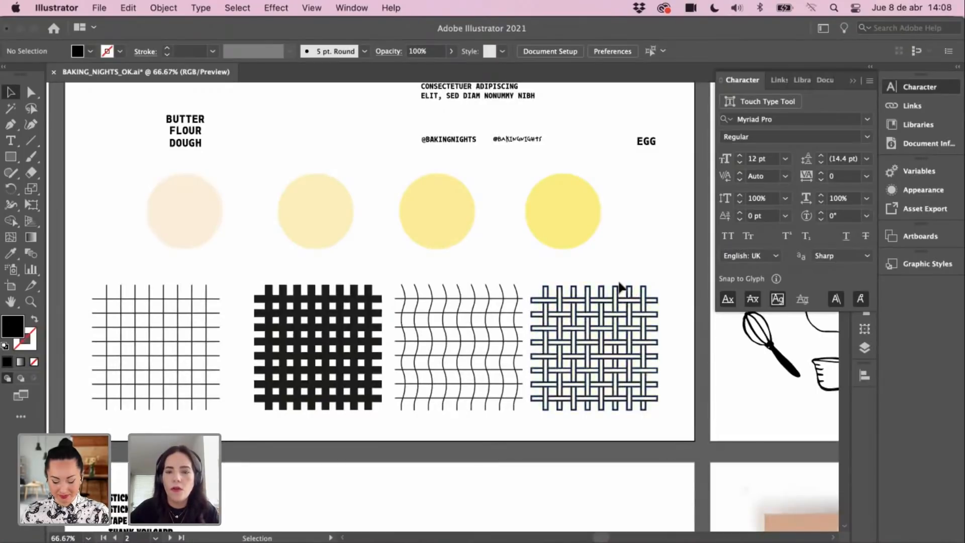
scroll(621, 286, "right", 2)
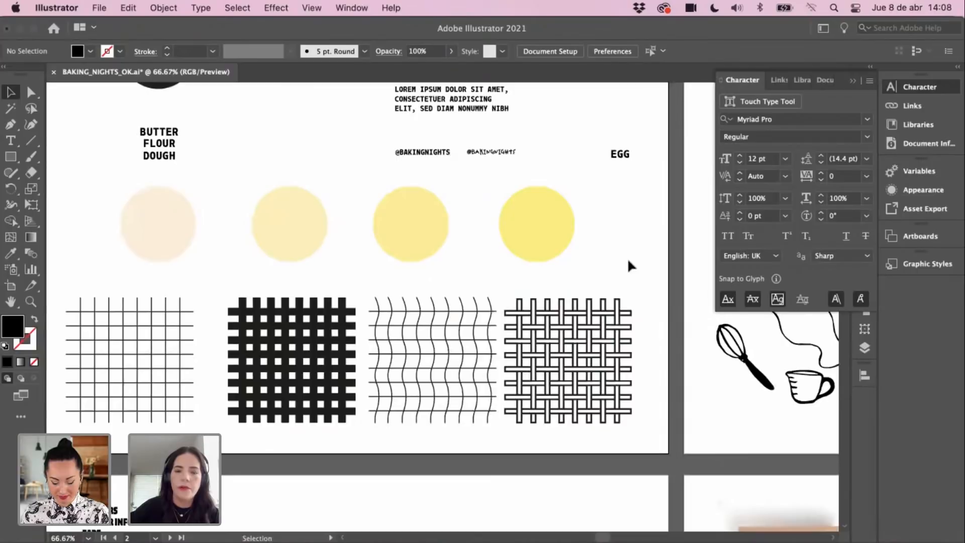
left_click_drag(467, 291, 433, 318)
left_click_drag(573, 298, 395, 378)
key("super+minus")
left_click_drag(425, 312, 400, 298)
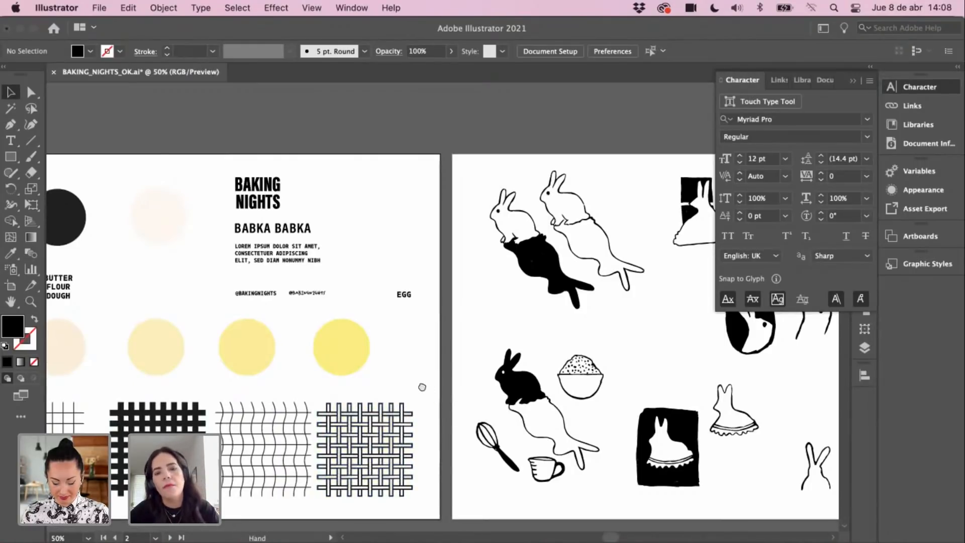
left_click_drag(422, 387, 418, 387)
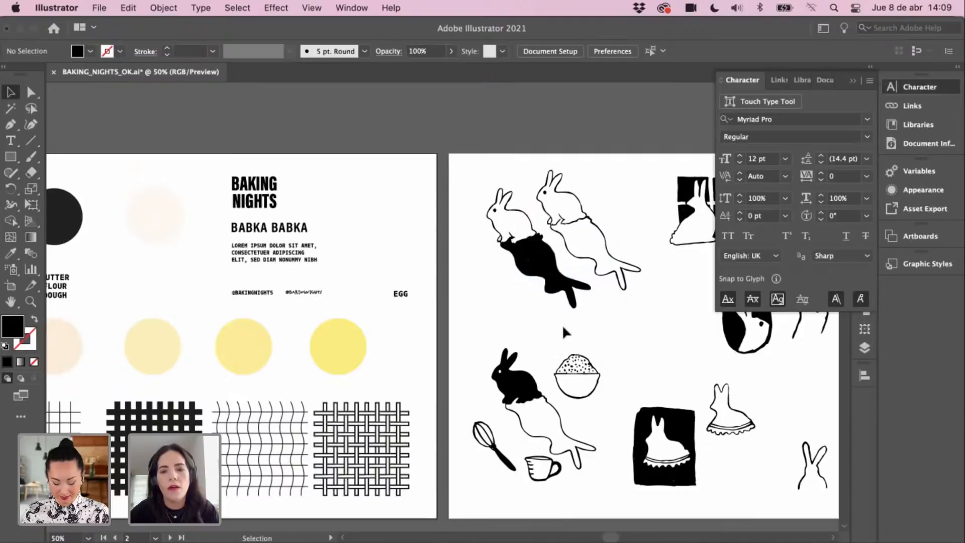
left_click_drag(563, 346, 562, 348)
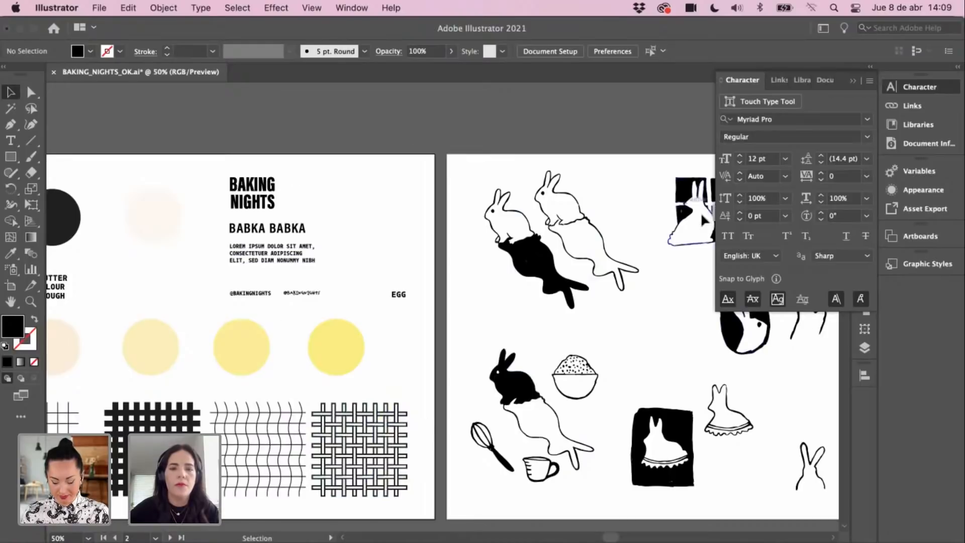
left_click_drag(478, 319, 491, 338)
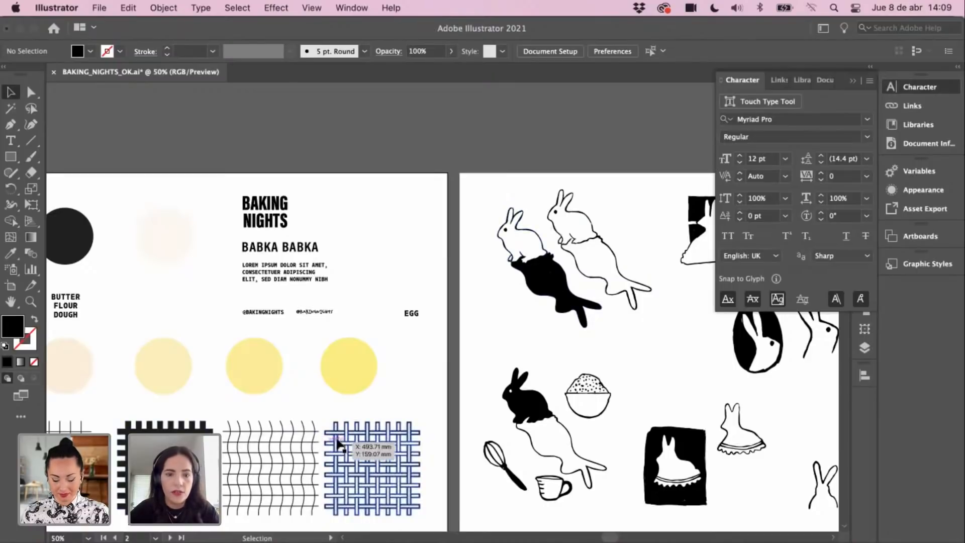
scroll(446, 394, "left", 5)
scroll(445, 394, "down", 2)
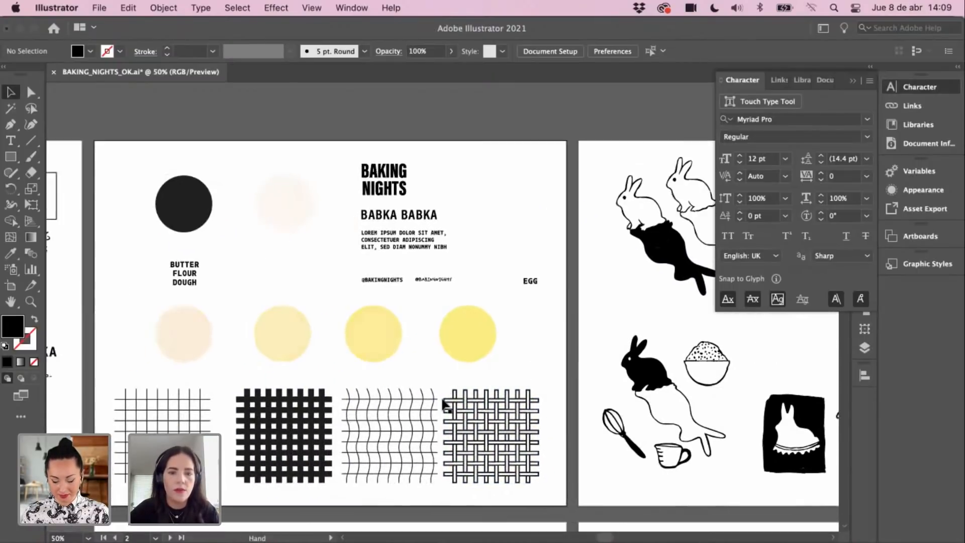
scroll(450, 399, "left", 3)
scroll(451, 399, "down", 1)
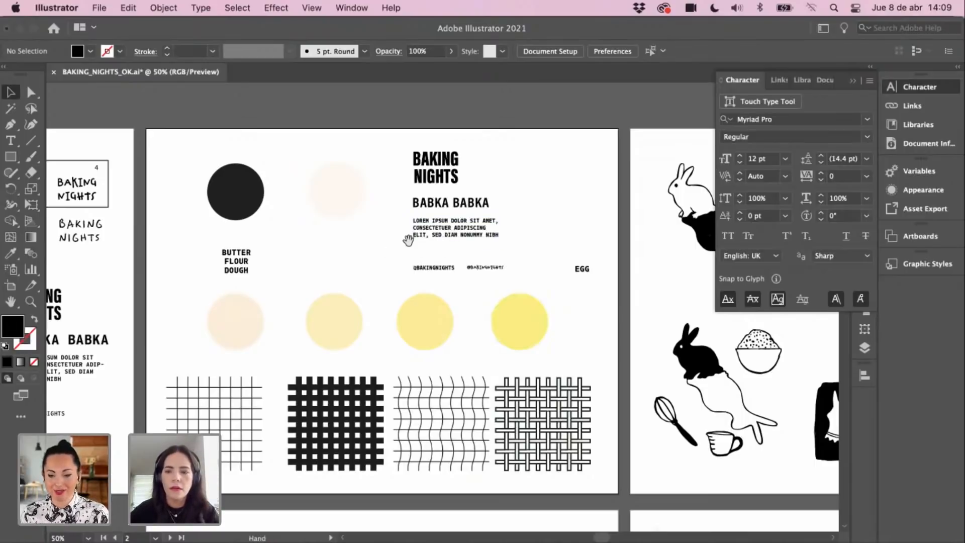
scroll(397, 229, "right", 1)
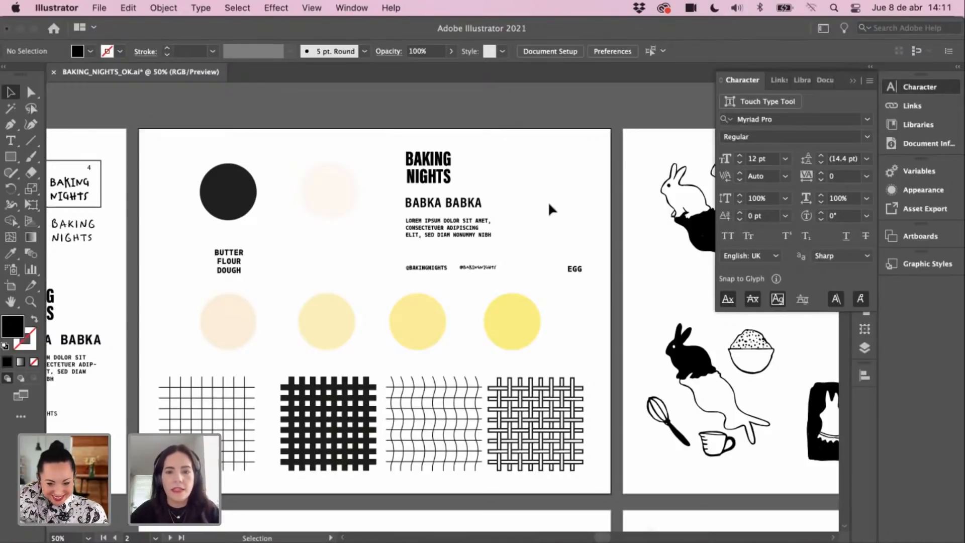
scroll(540, 170, "right", 5)
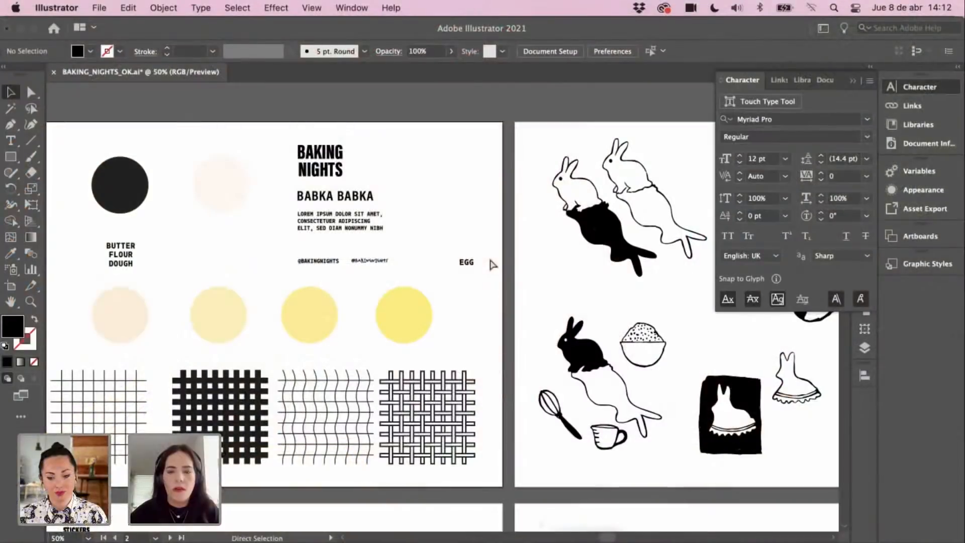
key("super+minus")
Step: Draw a large square with the Rectangle tool below the type artboard
left_click_drag(408, 214, 556, 191)
left_click_drag(94, 318, 227, 128)
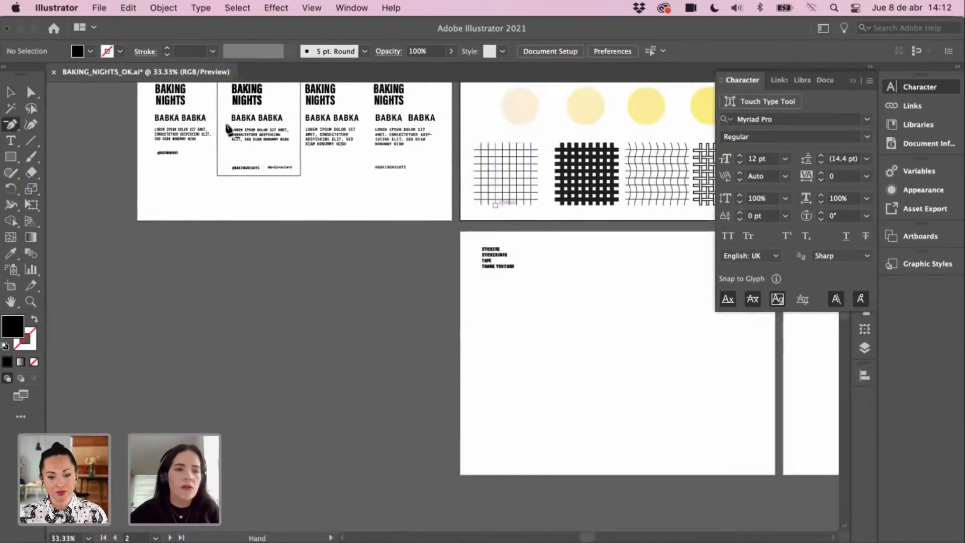
left_click(14, 157)
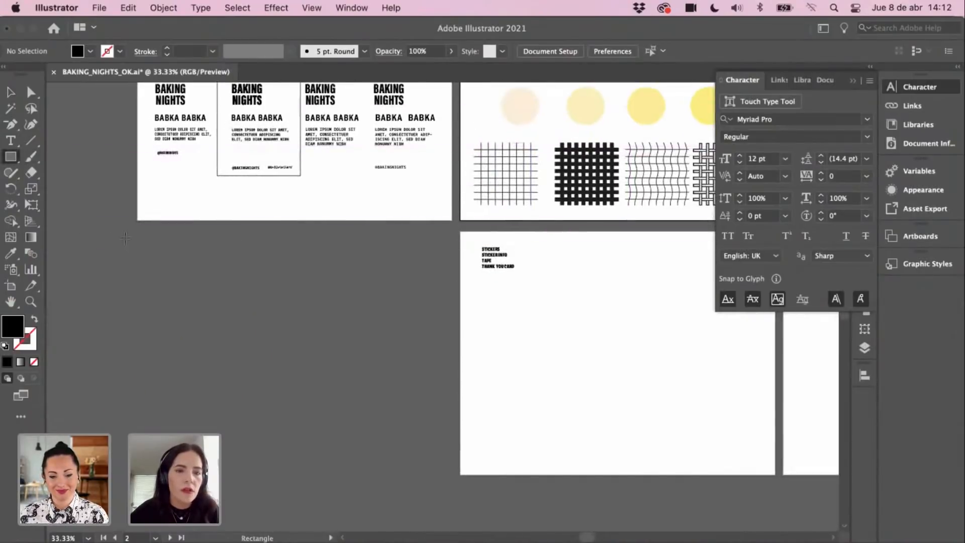
mouse_move(125, 238)
left_mouse_down()
mouse_move(337, 417)
mouse_move(393, 506)
left_mouse_up()
key("v")
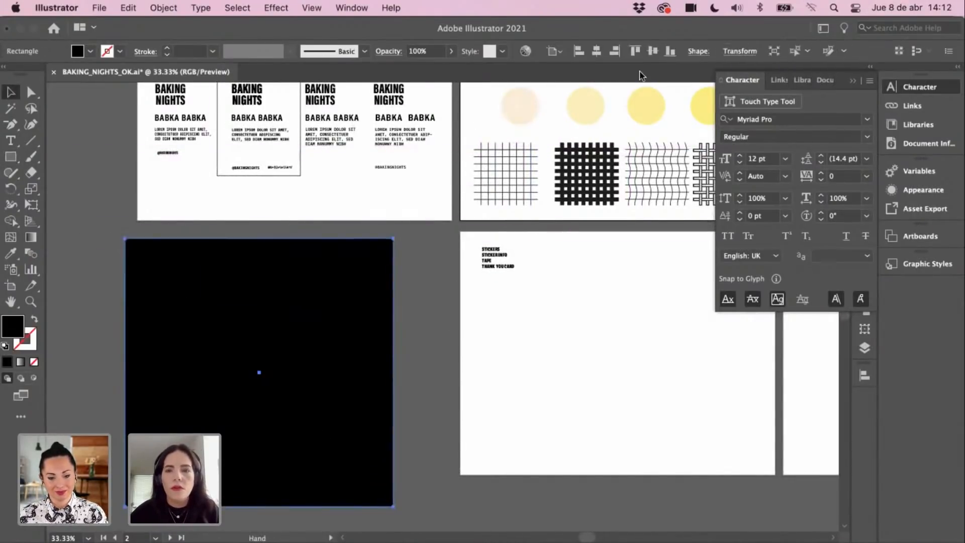
Step: Set the square's width to 200 mm and height to 2000 in the size fields
left_click(740, 51)
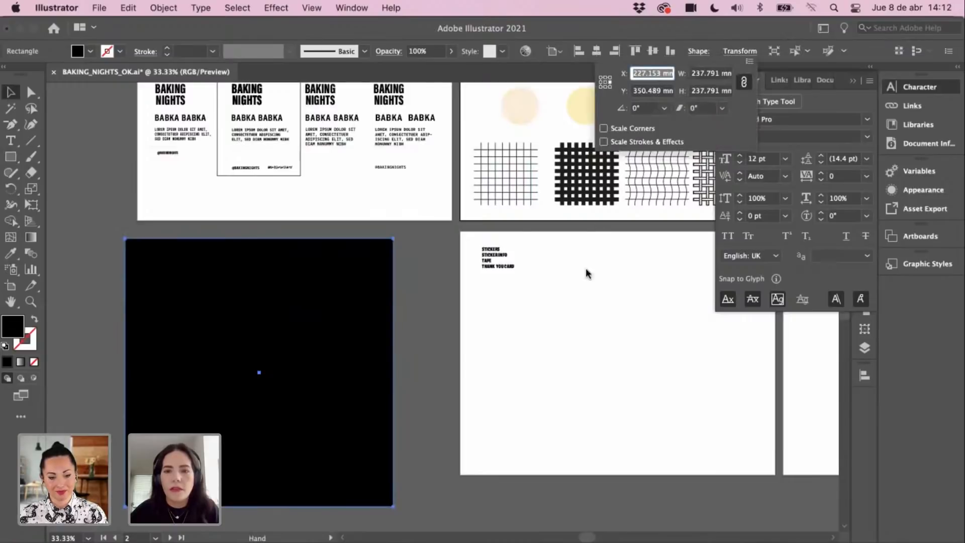
left_click(709, 73)
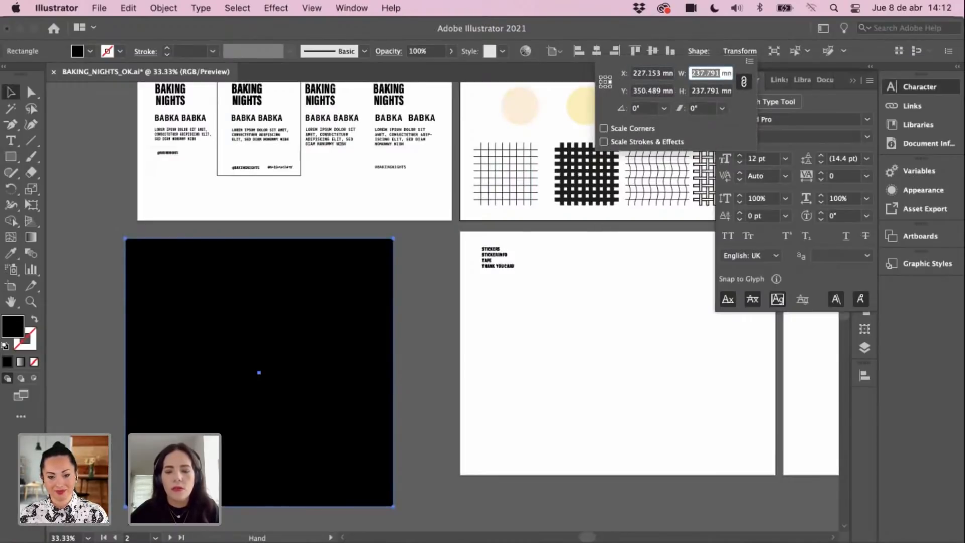
type("200")
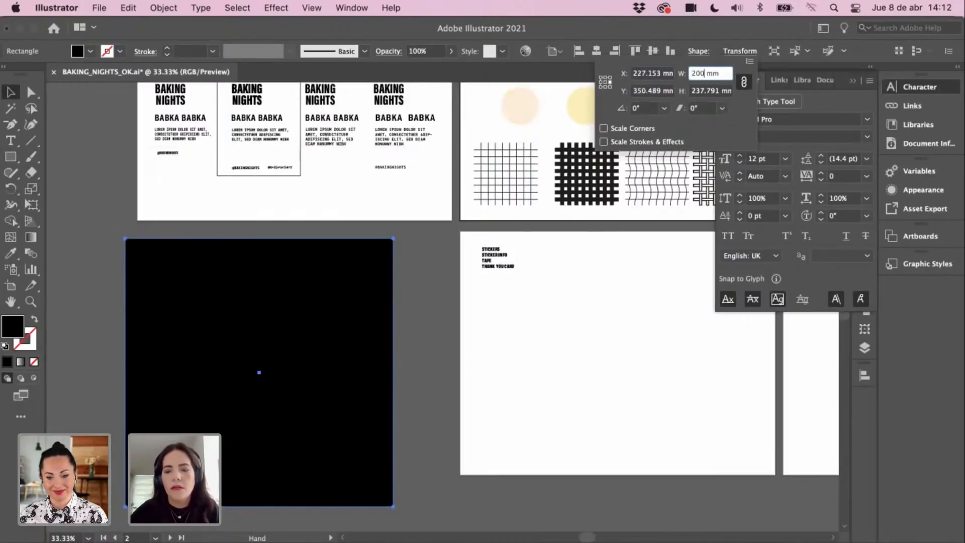
key("Tab")
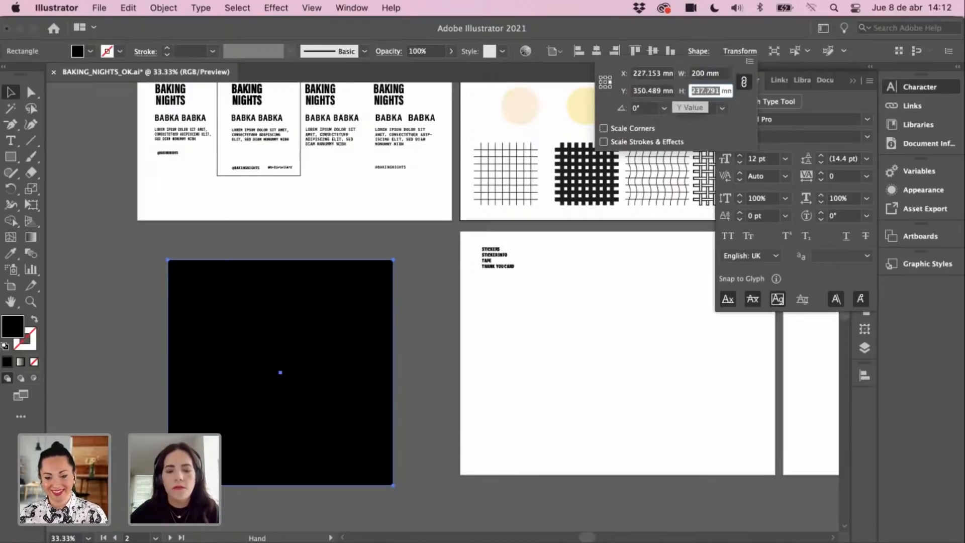
type("2000")
key("Return")
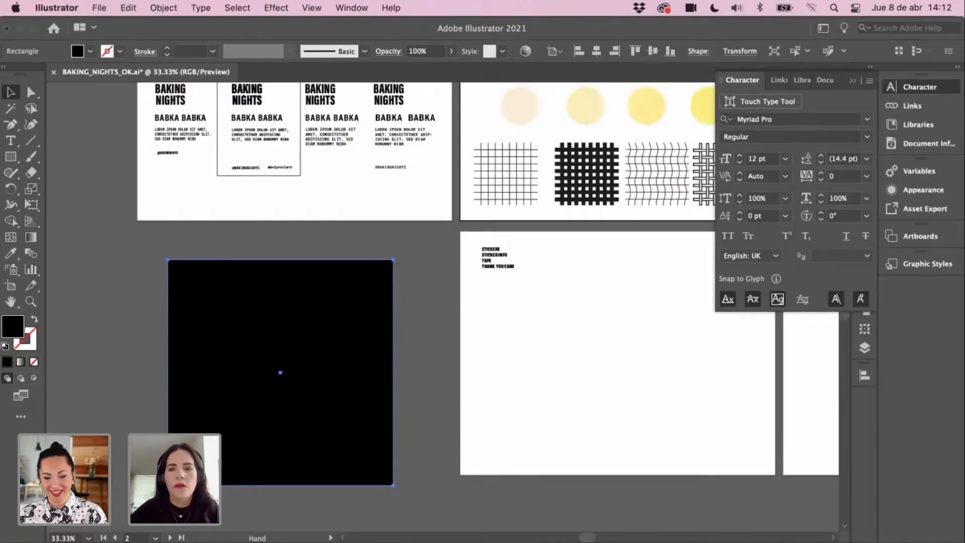
Step: Fill the square with the sampled beige packaging colour and move it beside the packaging artboards
key("space")
left_click_drag(360, 362, 271, 413)
key("i")
left_click(733, 341)
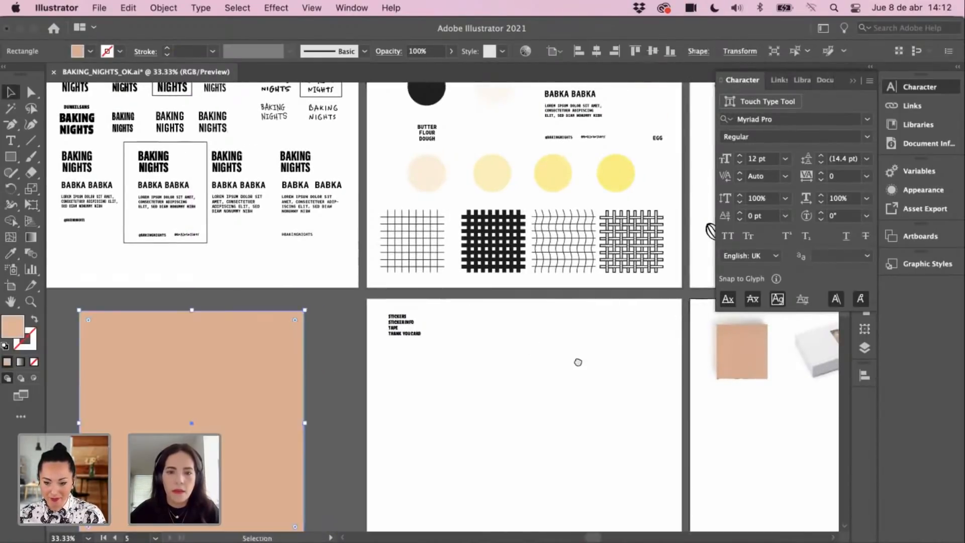
key("v")
scroll(502, 361, "left", 5)
left_click_drag(413, 375, 415, 363)
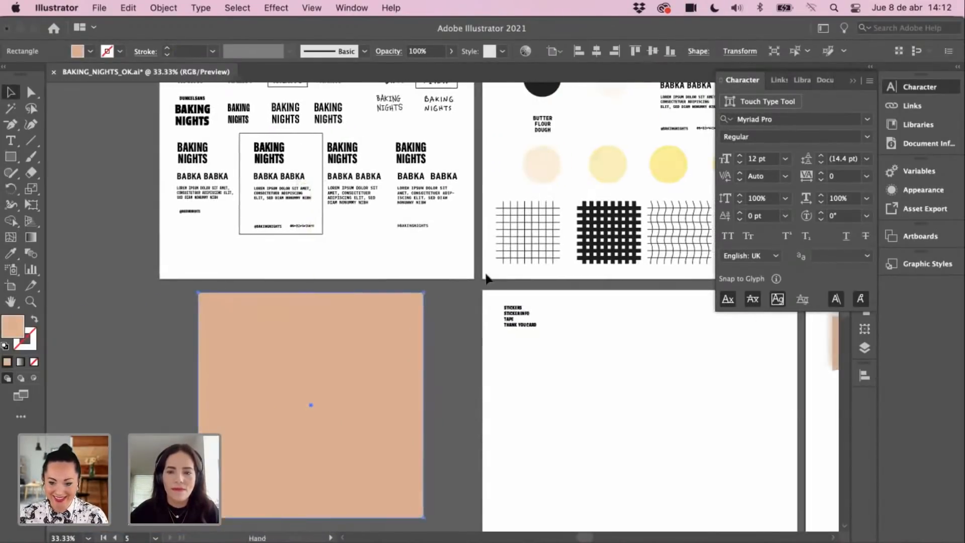
scroll(486, 276, "right", 3)
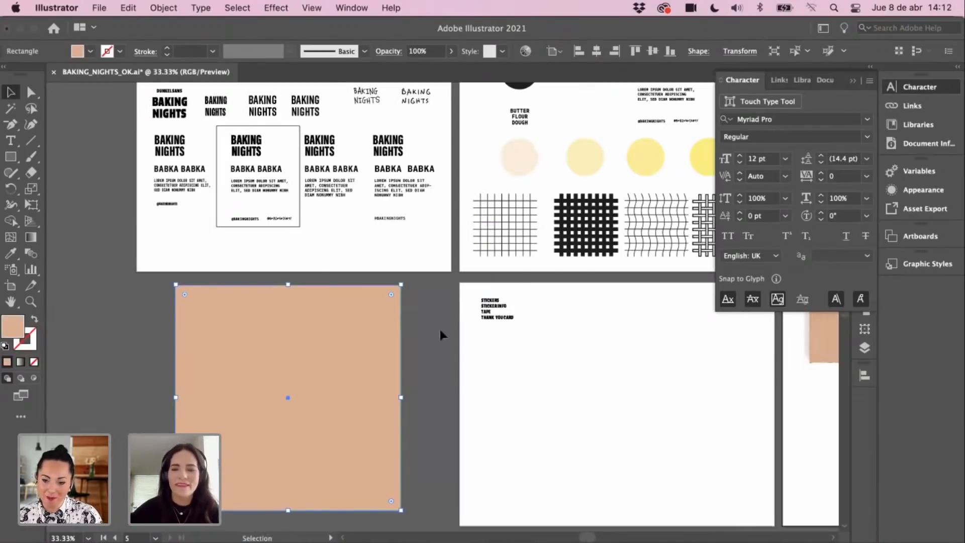
scroll(440, 335, "up", 3)
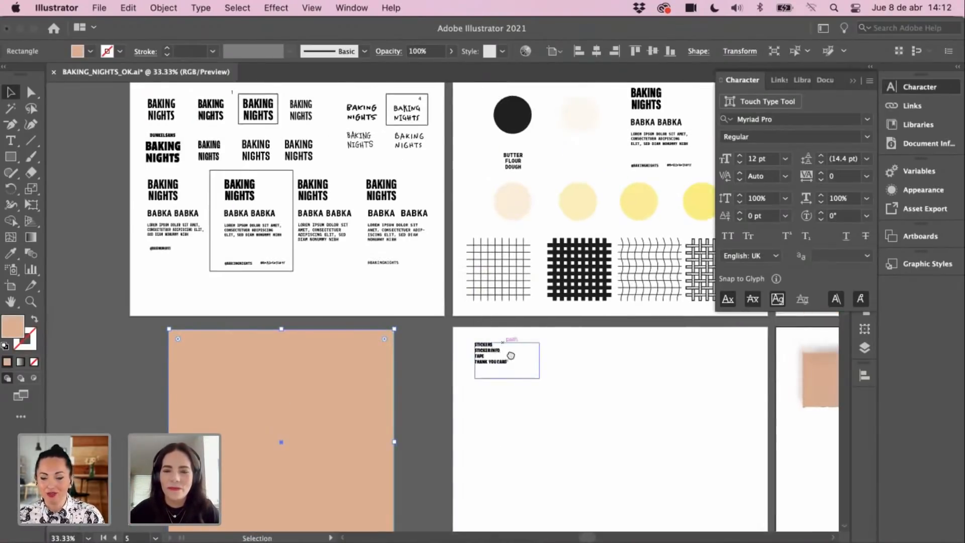
scroll(510, 355, "down", 1)
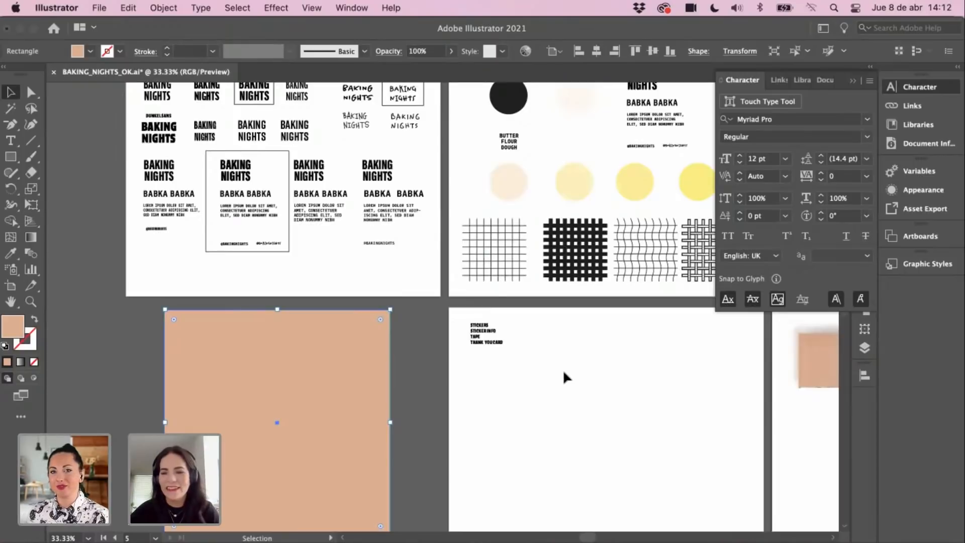
scroll(536, 362, "down", 1)
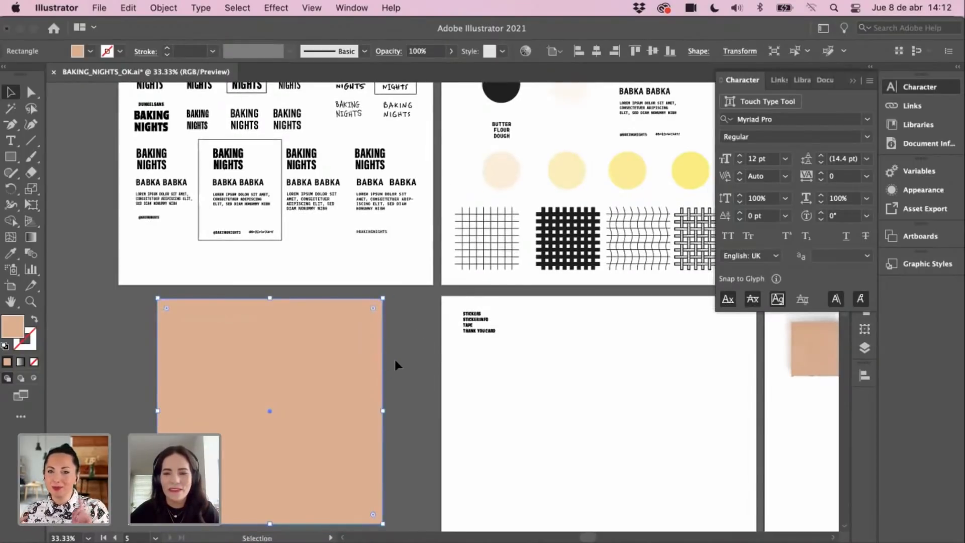
Step: Draw a tall rectangle right of the stickers list and fill it with the pale cream sampled from the circle
left_click(10, 156)
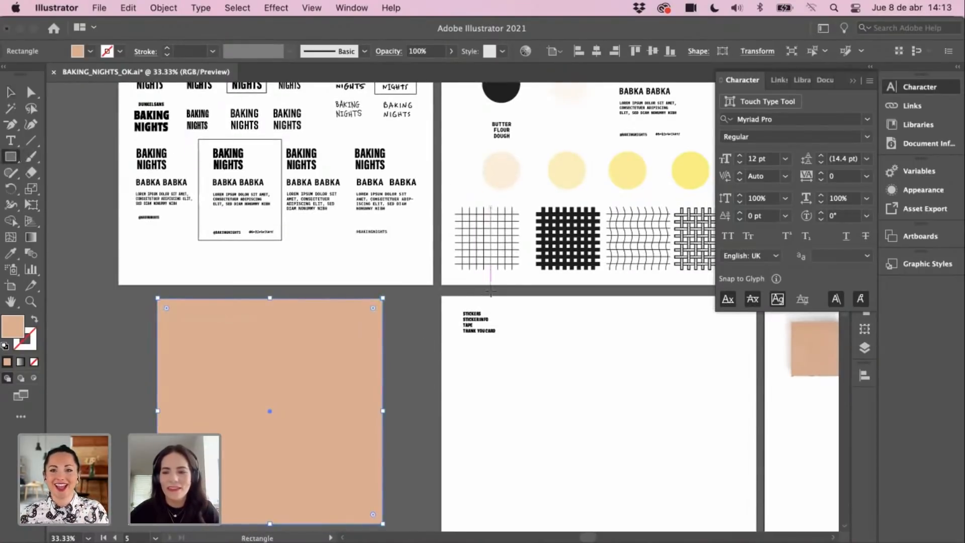
left_click_drag(542, 318, 617, 473)
key("v")
scroll(605, 428, "right", 1)
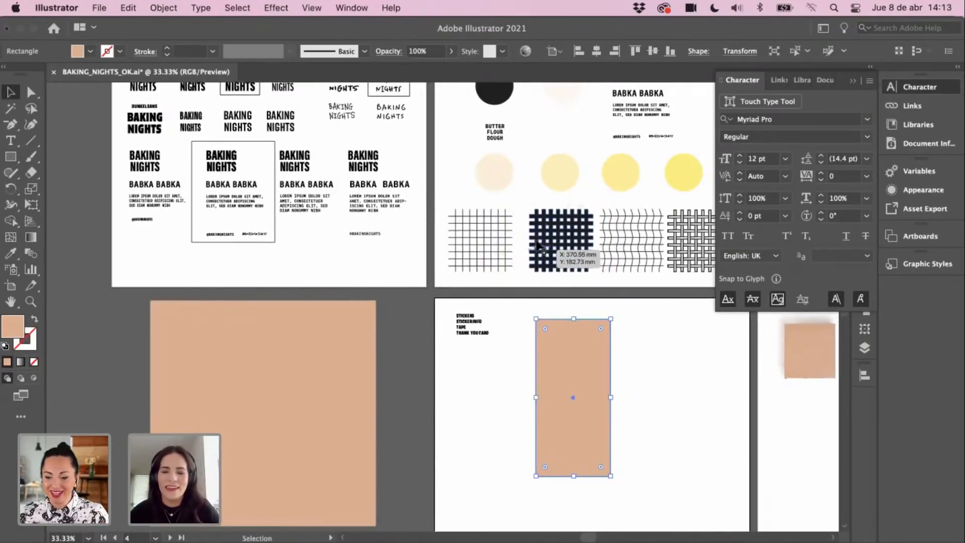
key("i")
left_click(499, 171)
key("v")
Step: Nudge the cream rectangle slightly left and up beside the stickers list
left_click(524, 360)
key("space")
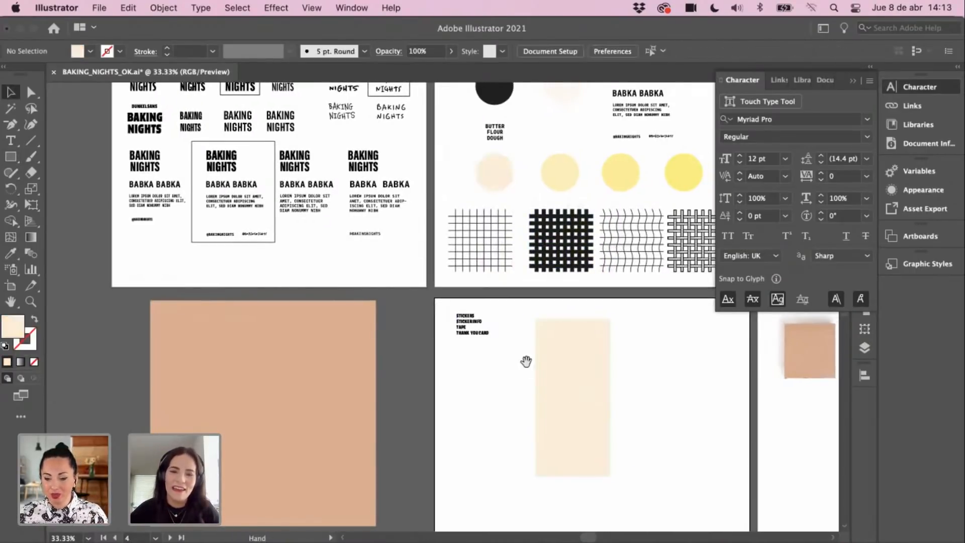
left_click_drag(550, 347, 540, 349)
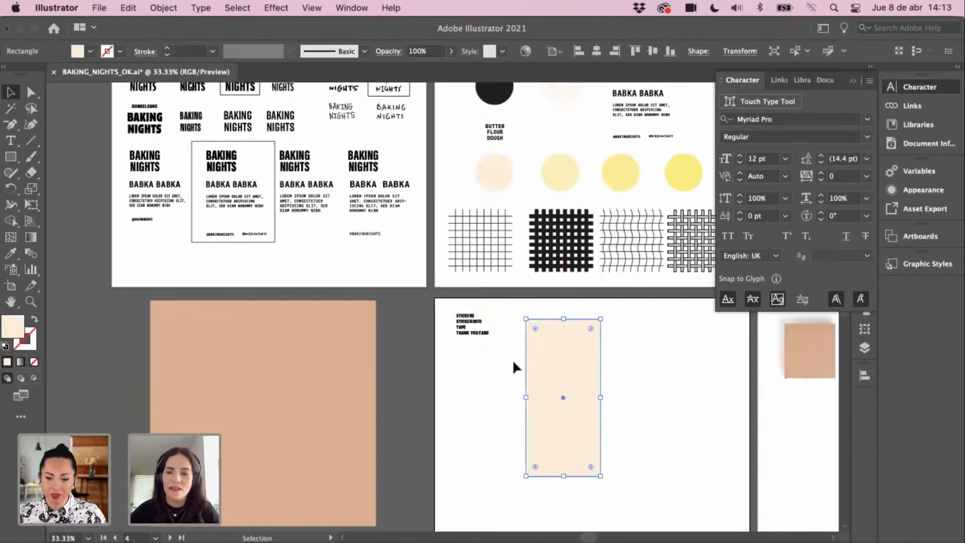
left_click(481, 389)
left_click(543, 383)
left_click_drag(543, 384, 577, 356)
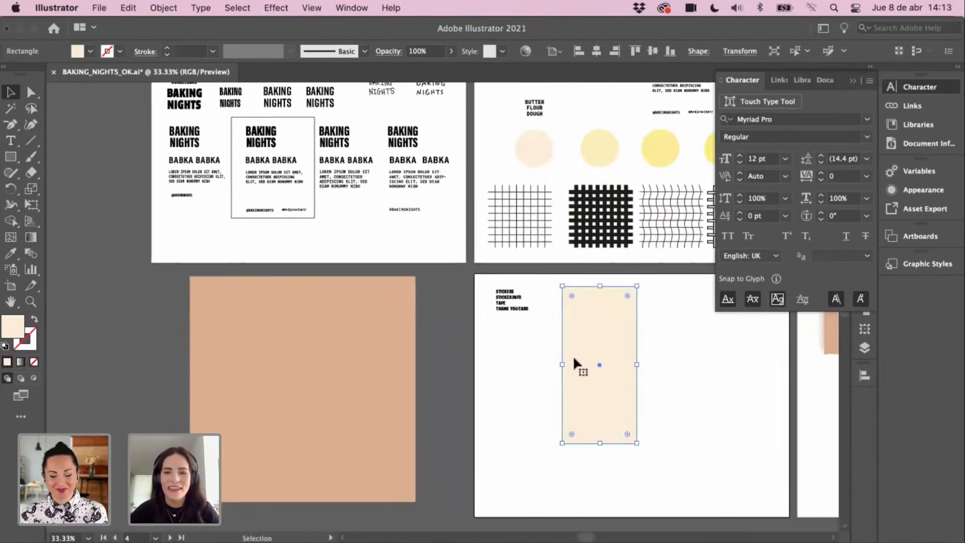
scroll(531, 372, "up", 3)
scroll(531, 372, "right", 4)
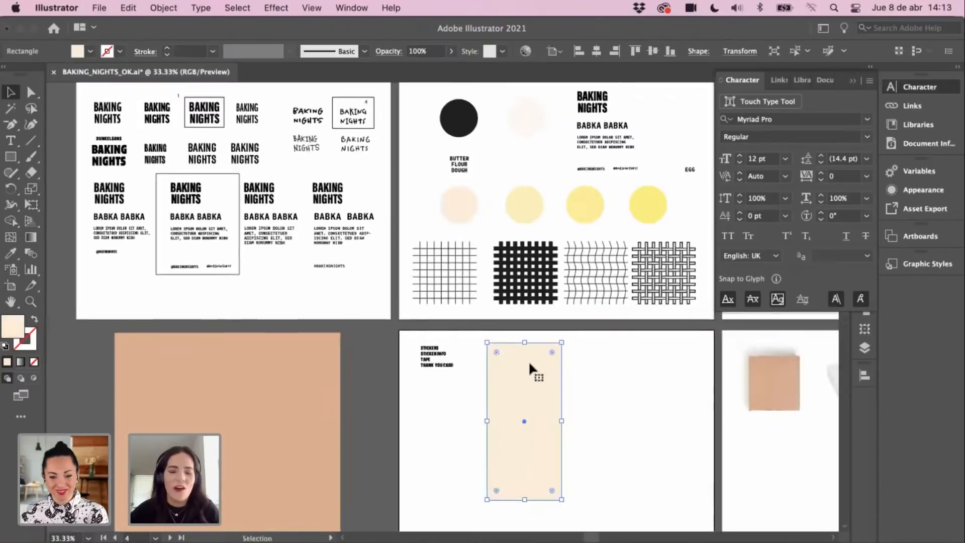
left_click(600, 367)
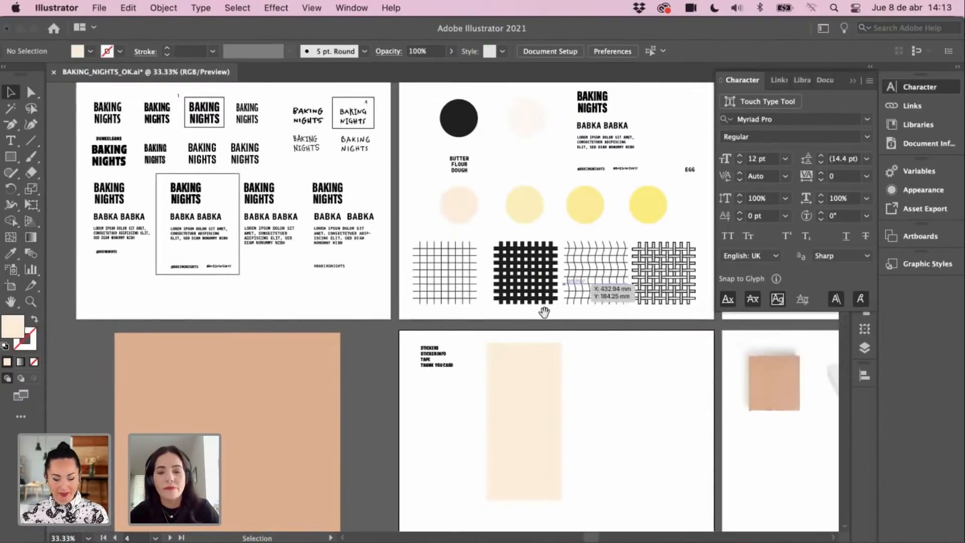
scroll(582, 322, "down", 3)
scroll(582, 322, "left", 1)
left_click(574, 351)
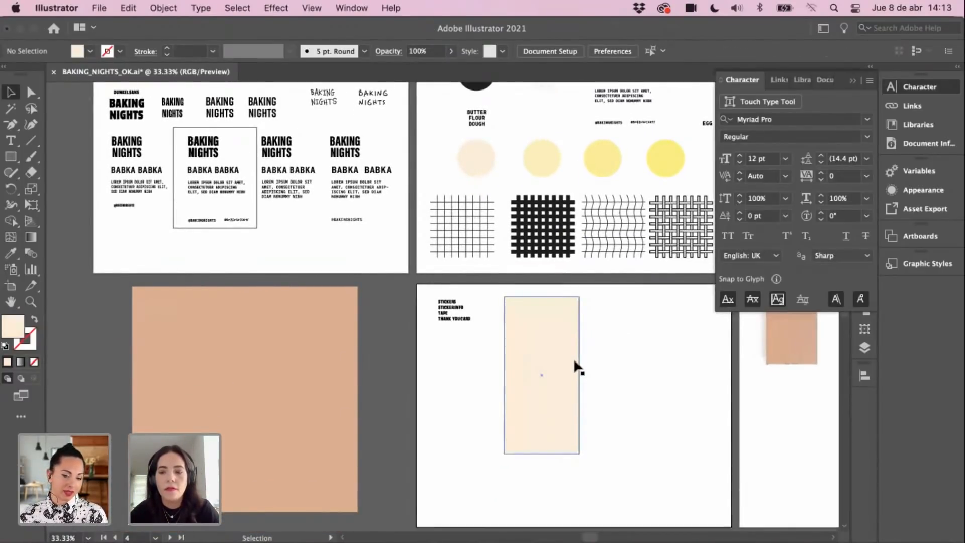
left_click_drag(553, 364, 573, 362)
Step: Zoom in to 66.67% and bring the packaging artboard into view
left_click(279, 374)
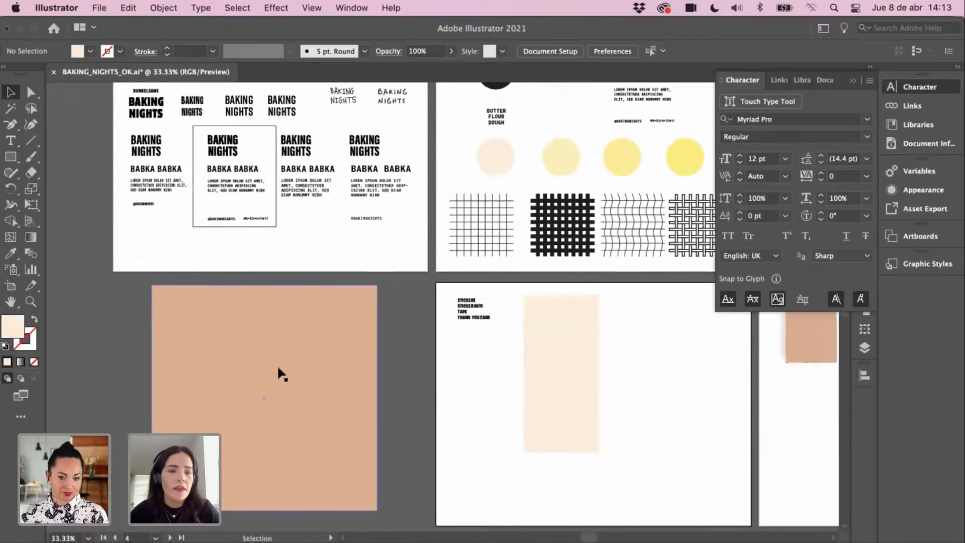
left_click_drag(401, 323, 392, 362)
left_click_drag(339, 380, 335, 333)
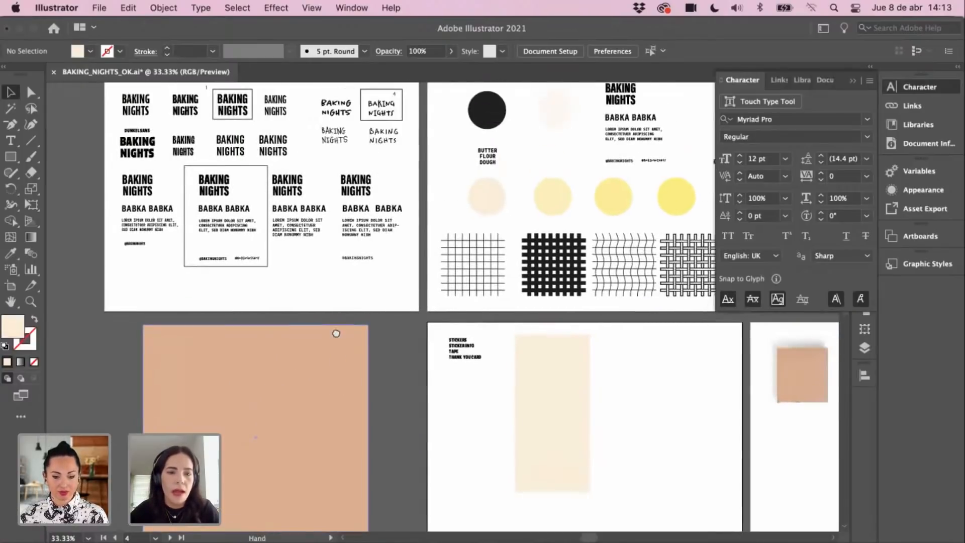
left_click(249, 397)
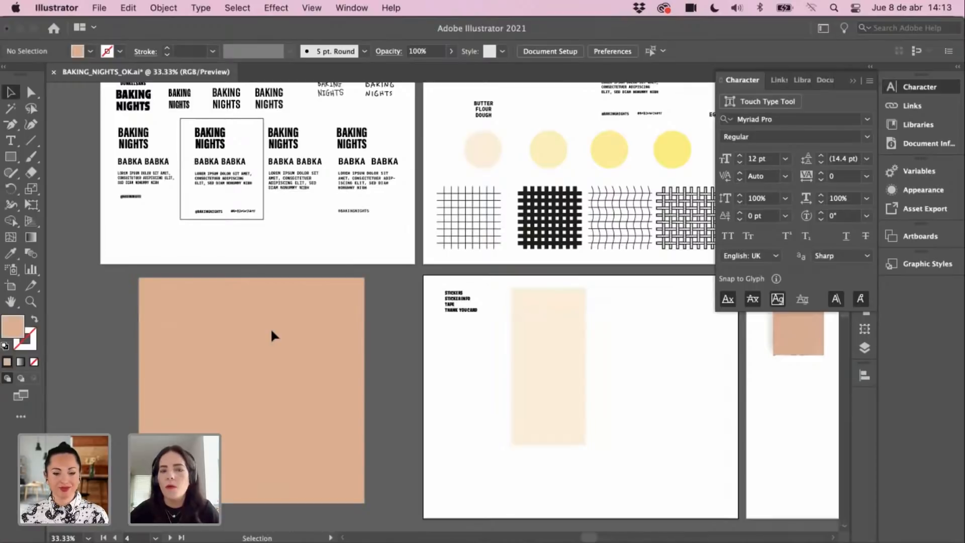
scroll(372, 345, "up", 2)
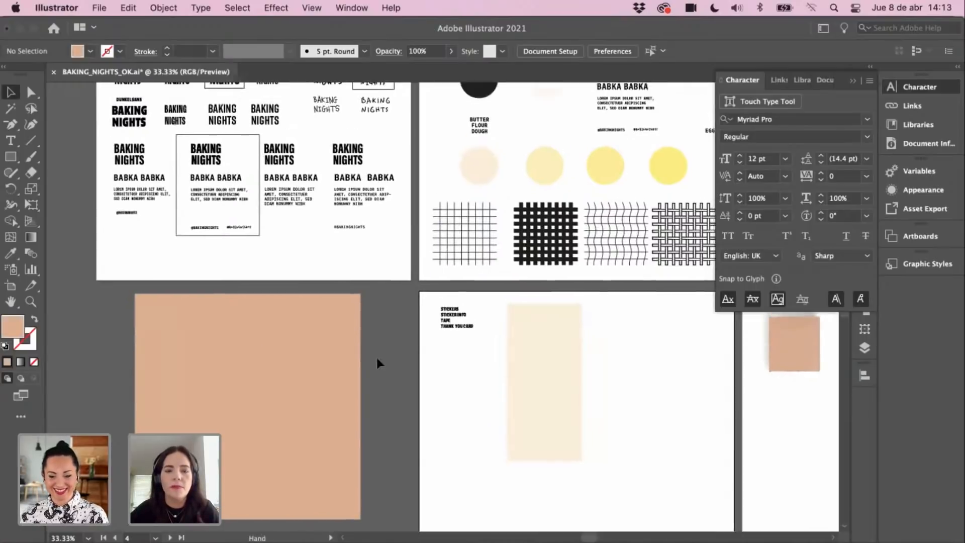
scroll(496, 358, "up", 1)
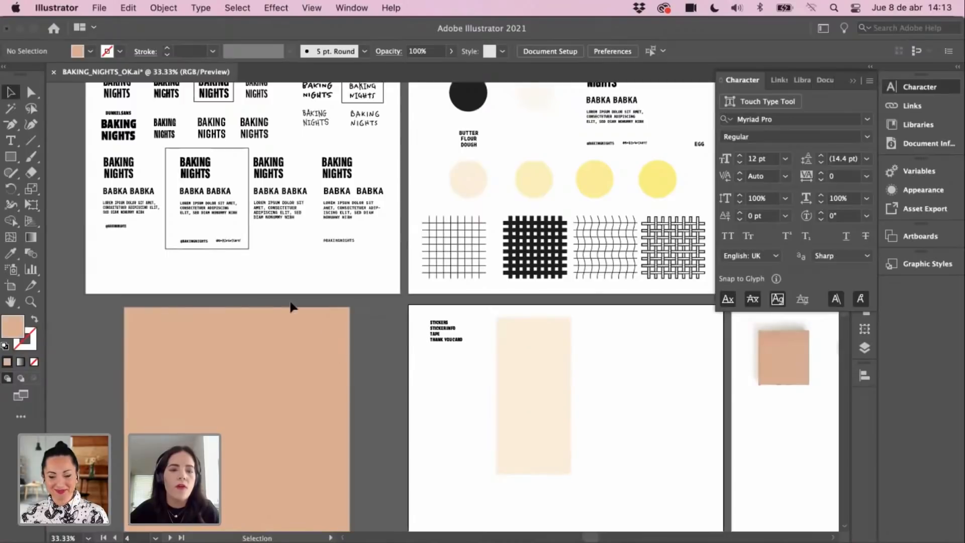
left_click_drag(338, 377, 345, 370)
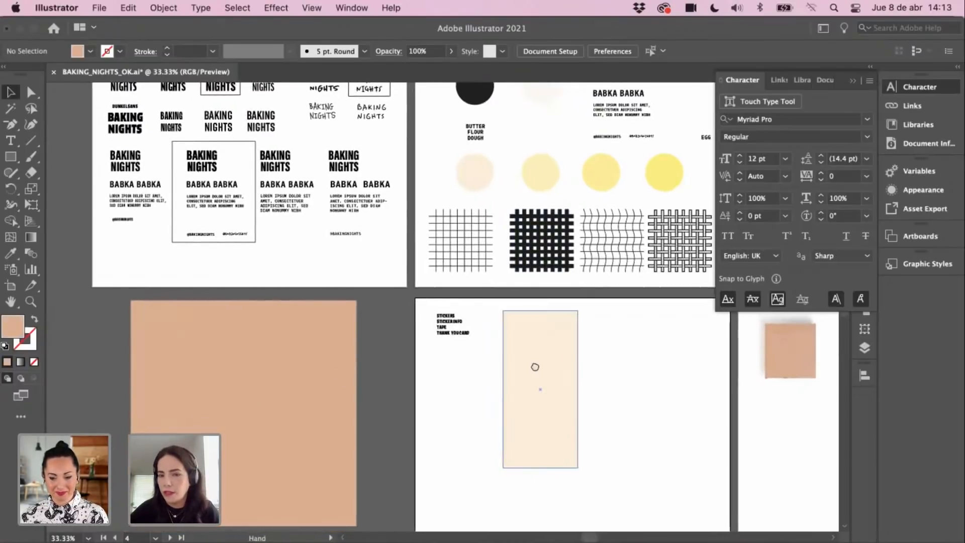
scroll(567, 357, "right", 3)
scroll(568, 356, "up", 2)
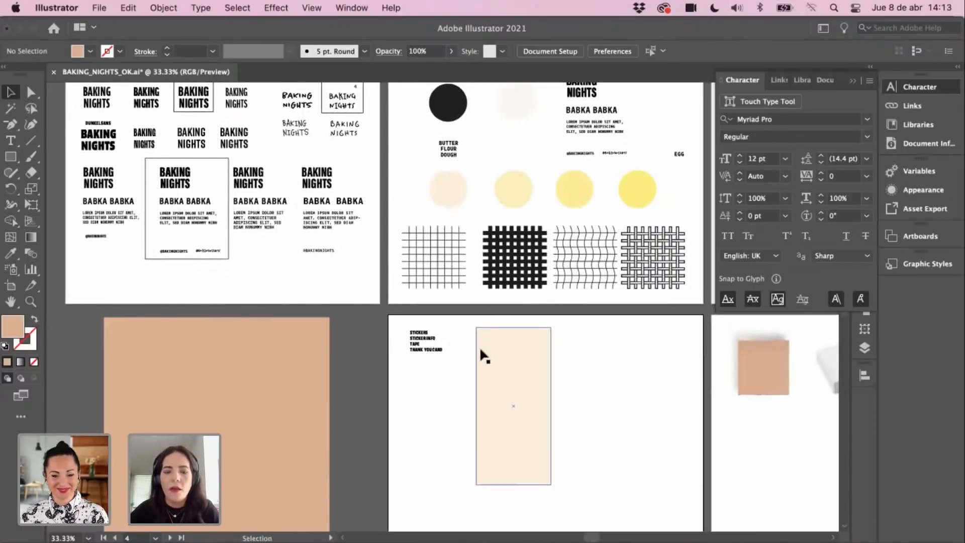
key("z")
left_click(495, 335)
left_click(497, 335)
left_click_drag(490, 315, 534, 319)
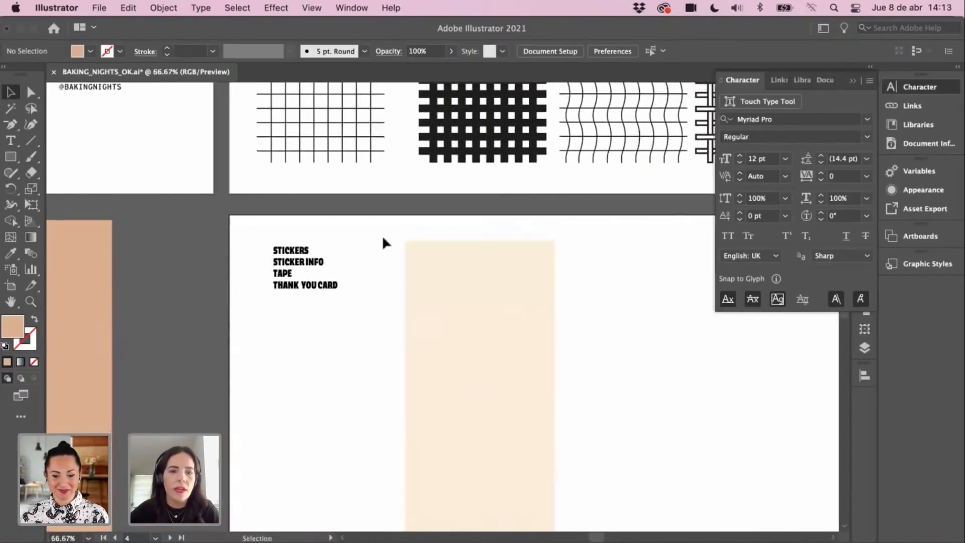
left_click(302, 255)
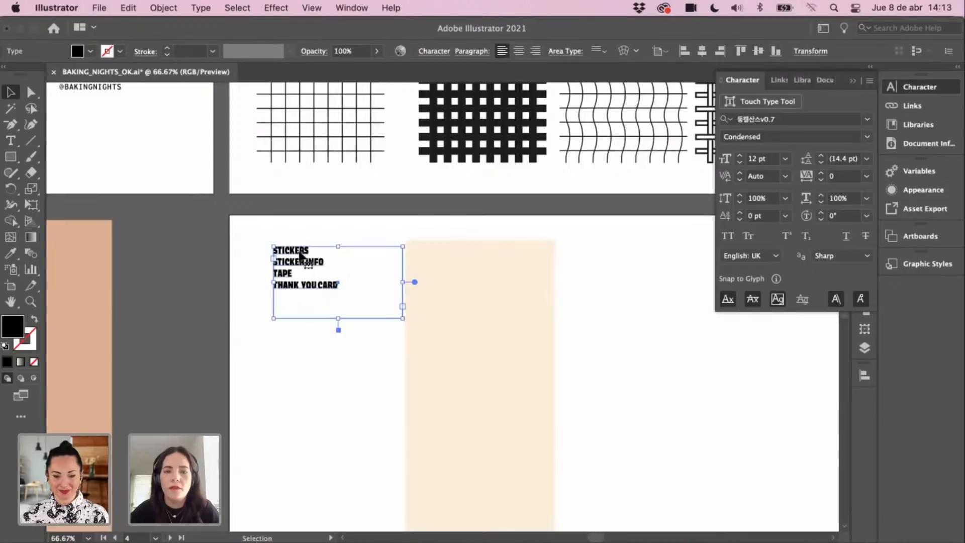
left_click(305, 378)
left_click_drag(325, 347, 474, 221)
mouse_move(379, 390)
left_mouse_down()
mouse_move(519, 295)
mouse_move(594, 296)
left_mouse_up()
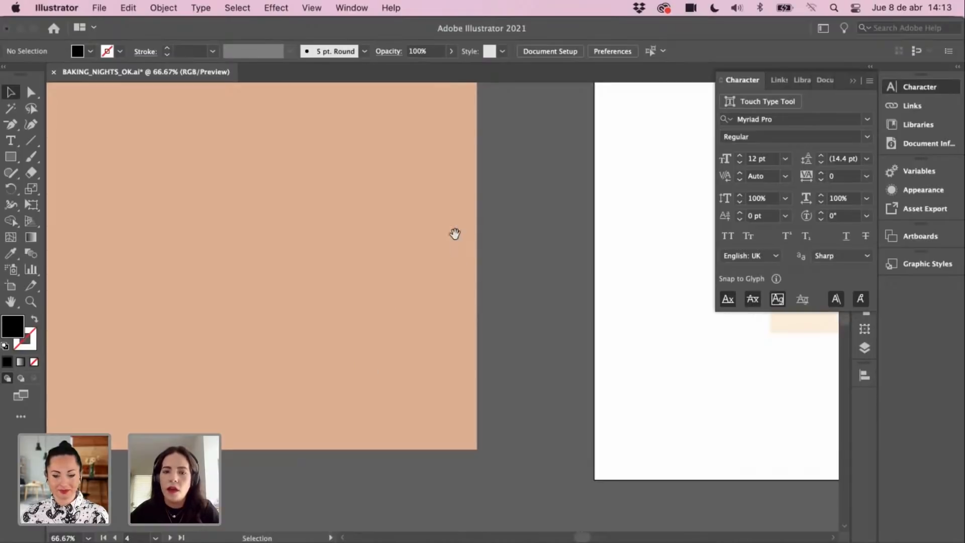
left_click_drag(454, 233, 365, 396)
left_click_drag(519, 241, 358, 333)
left_click_drag(510, 315, 457, 285)
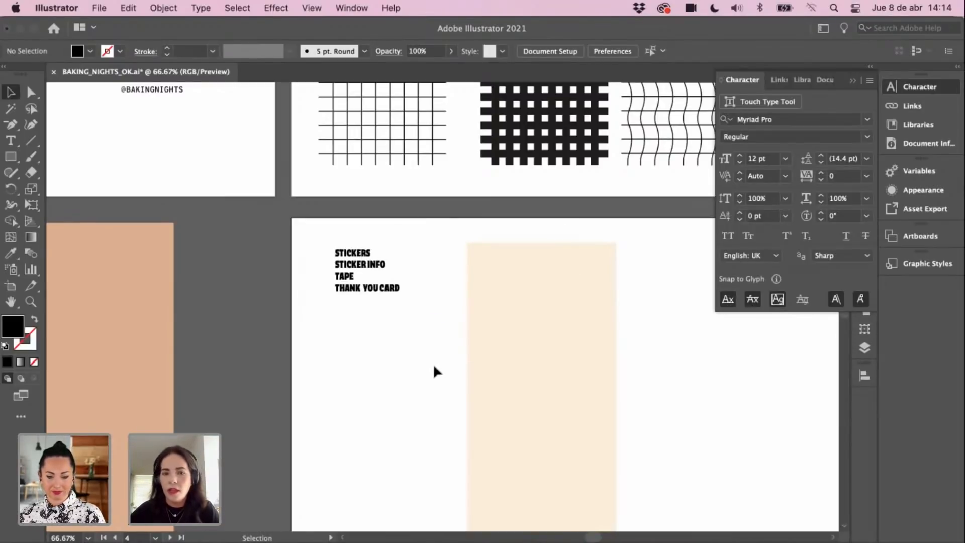
left_click_drag(434, 341, 427, 313)
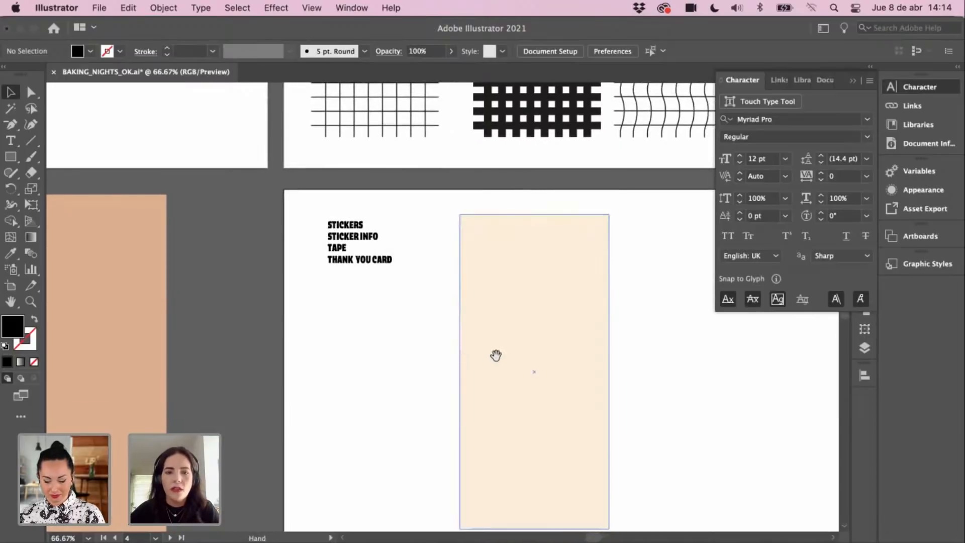
left_click_drag(495, 355, 442, 340)
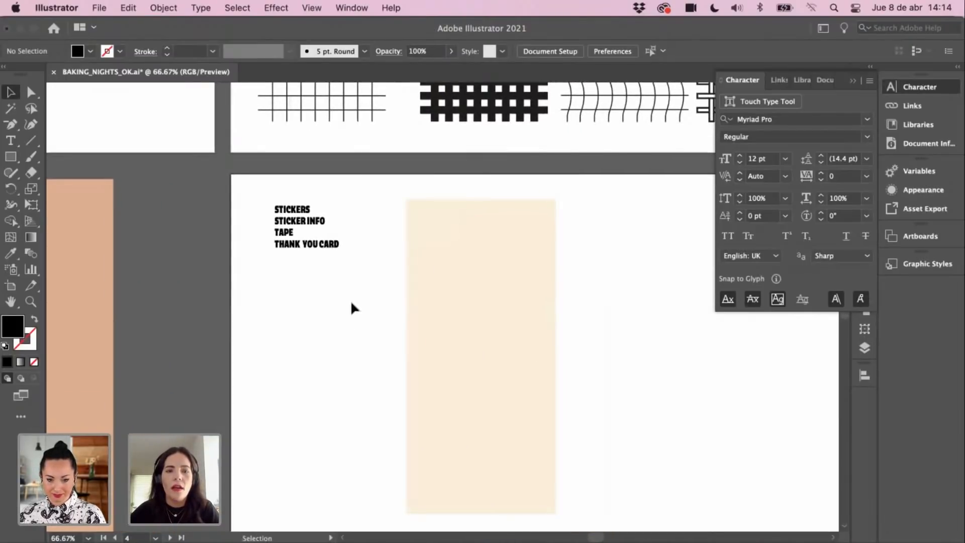
left_click_drag(381, 317, 450, 316)
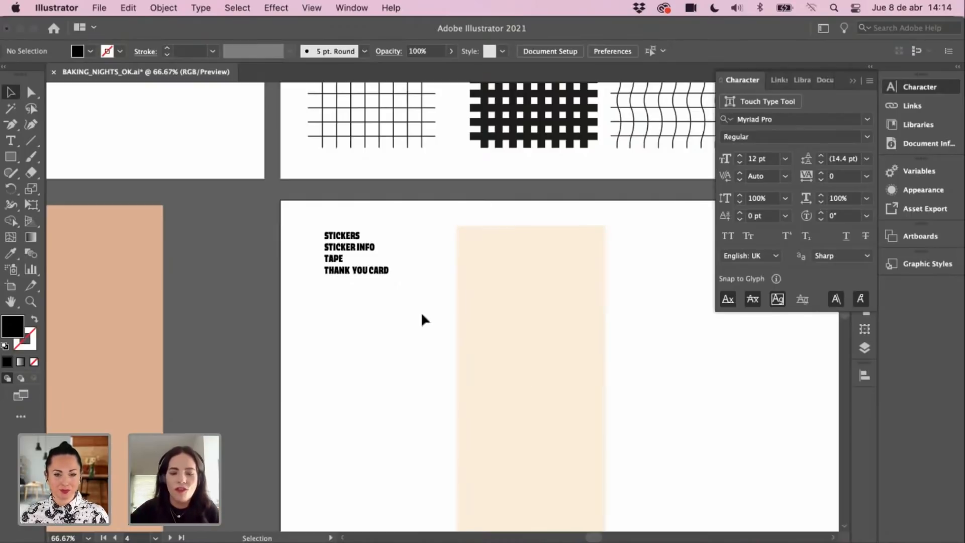
key("super+minus")
key("super+minus")
mouse_move(437, 337)
left_mouse_down()
mouse_move(453, 336)
mouse_move(448, 326)
left_mouse_up()
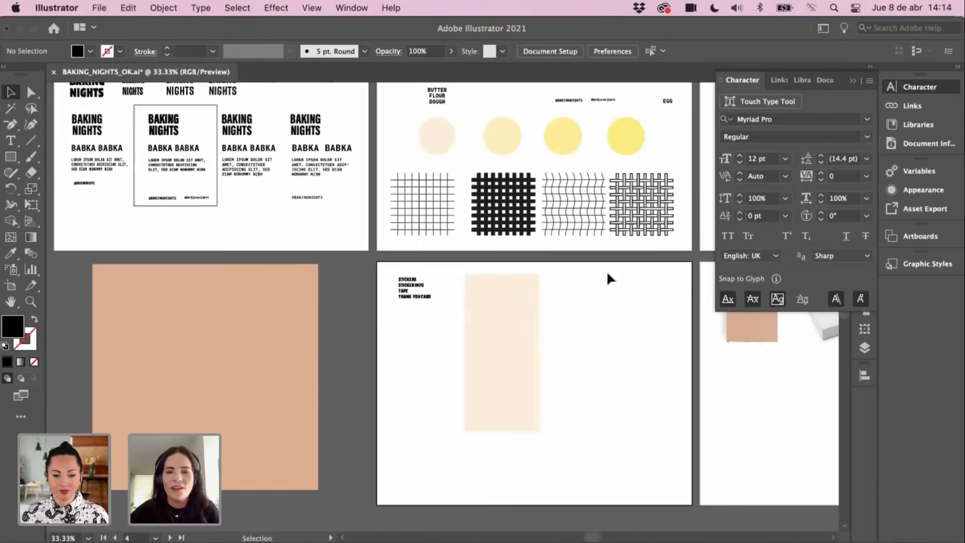
left_click_drag(370, 312, 393, 298)
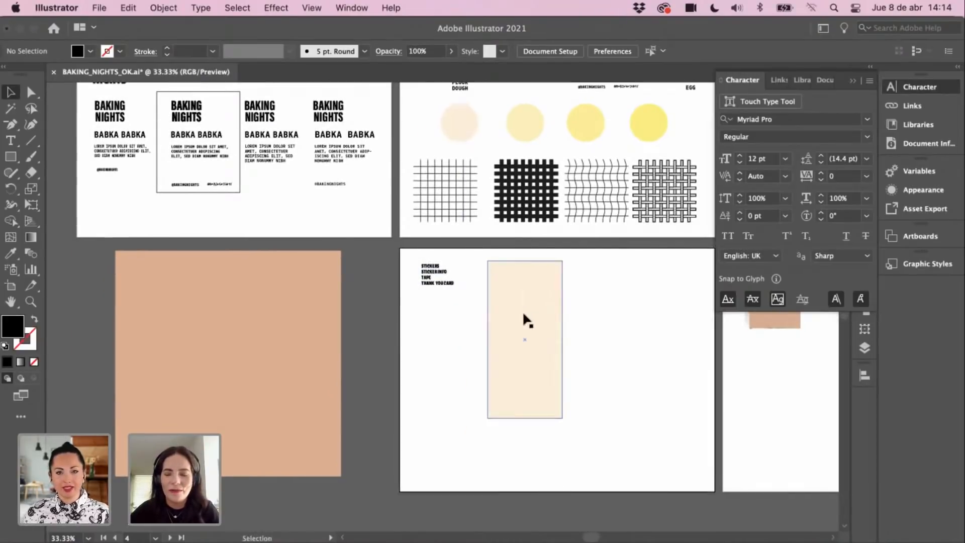
left_click_drag(527, 313, 520, 310)
left_click(578, 301)
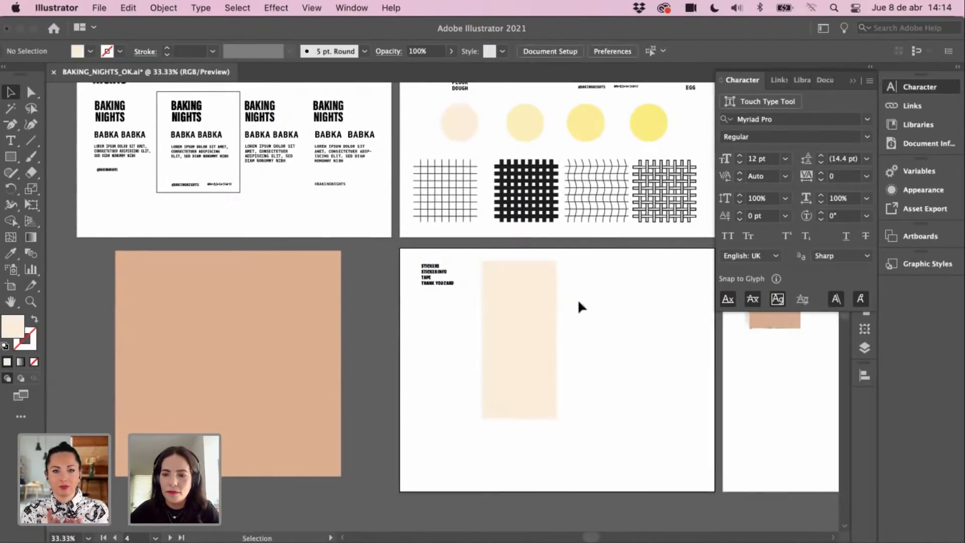
left_click_drag(578, 299, 546, 302)
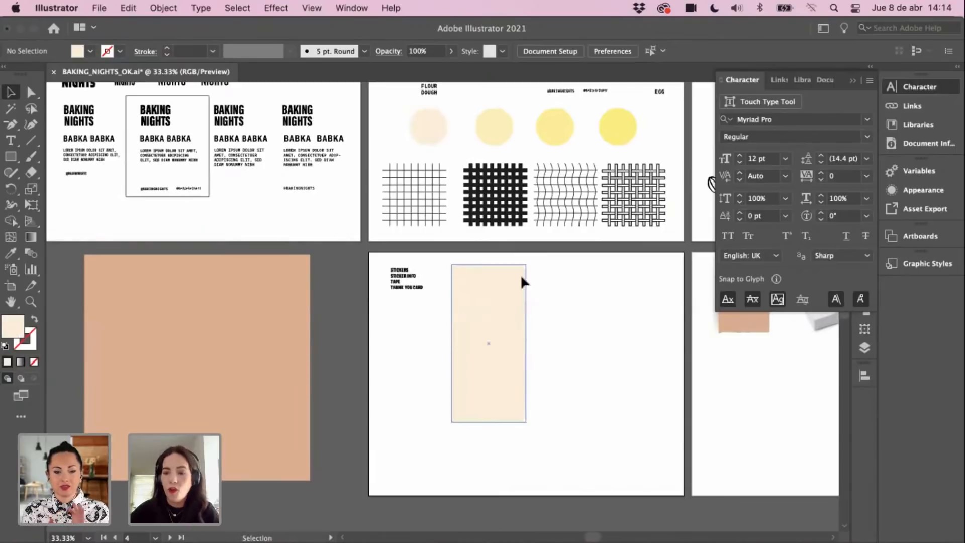
left_click_drag(553, 358, 550, 339)
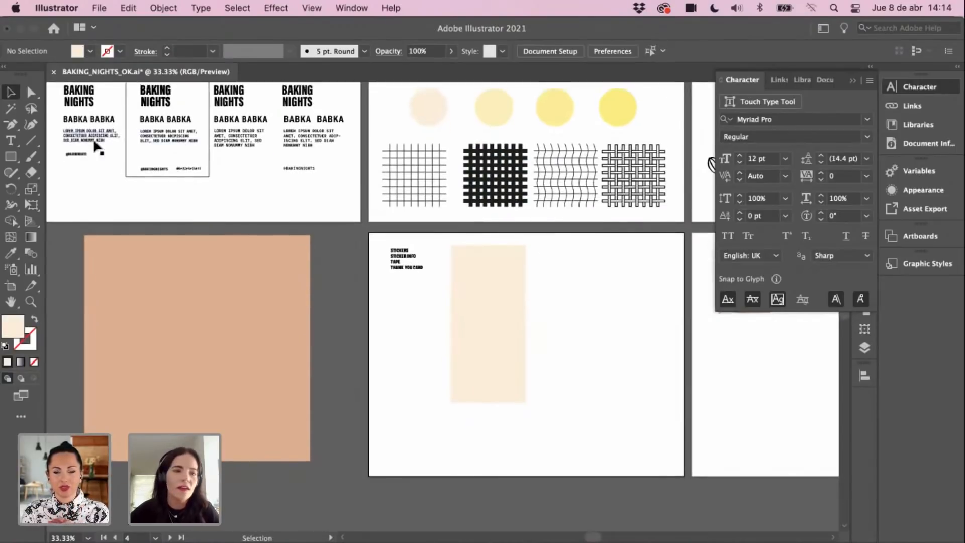
scroll(465, 317, "down", 2)
scroll(466, 317, "right", 1)
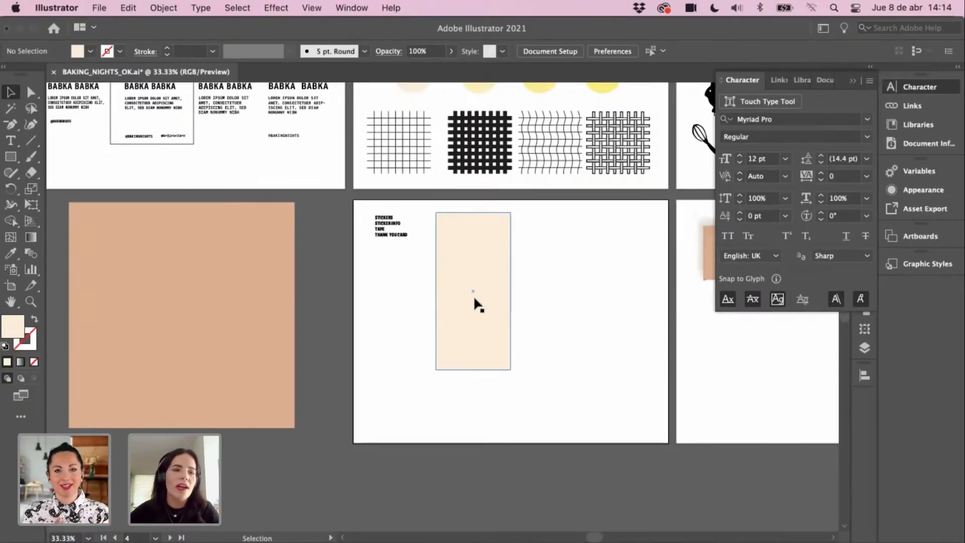
key("m")
key("space")
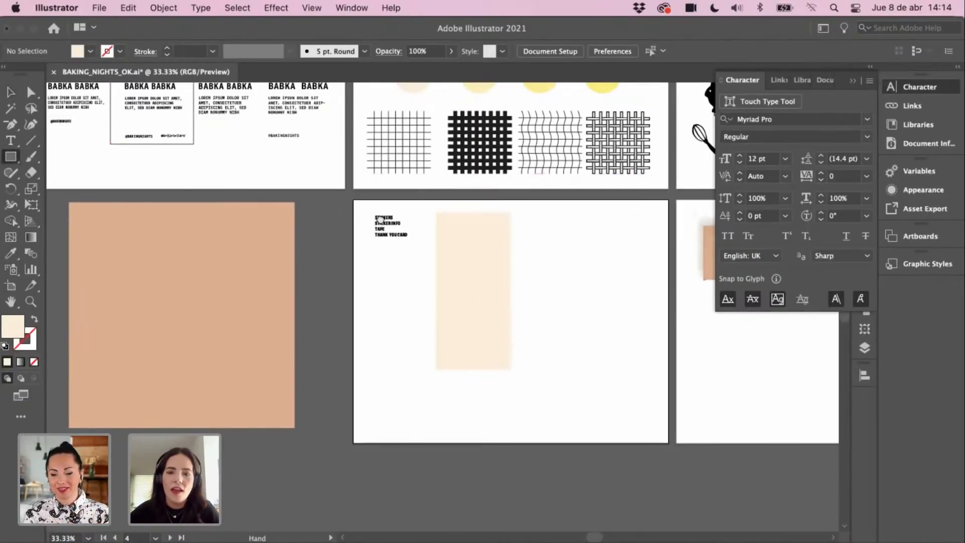
left_click_drag(361, 330, 360, 226)
key("v")
key("space")
left_click_drag(511, 275, 326, 527)
key("space")
left_click_drag(596, 301, 501, 267)
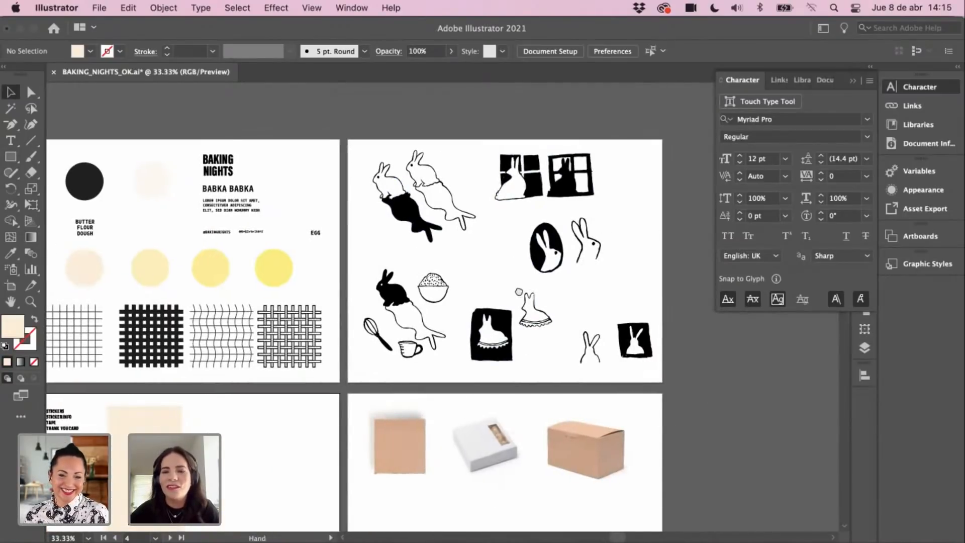
scroll(499, 318, "left", 3)
scroll(499, 317, "up", 1)
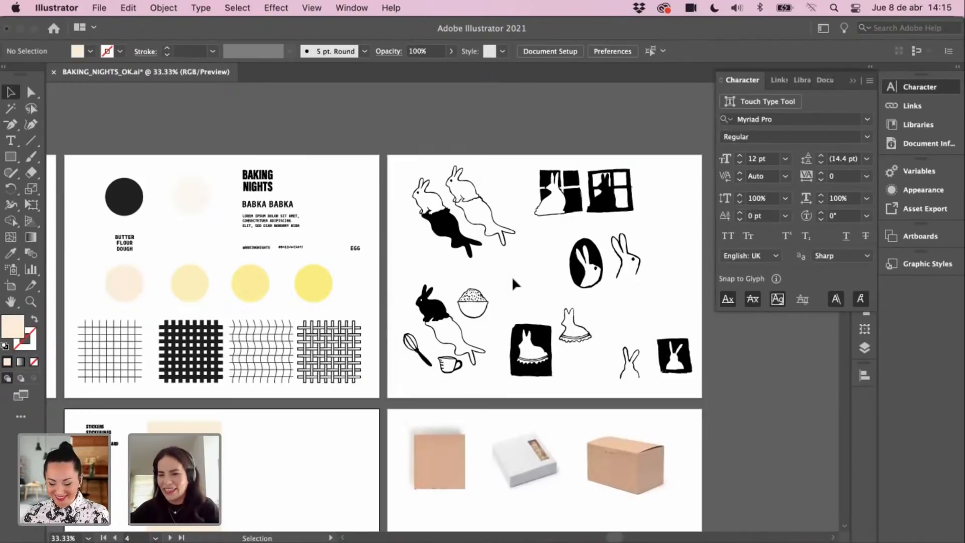
key("space")
left_click_drag(562, 340, 564, 231)
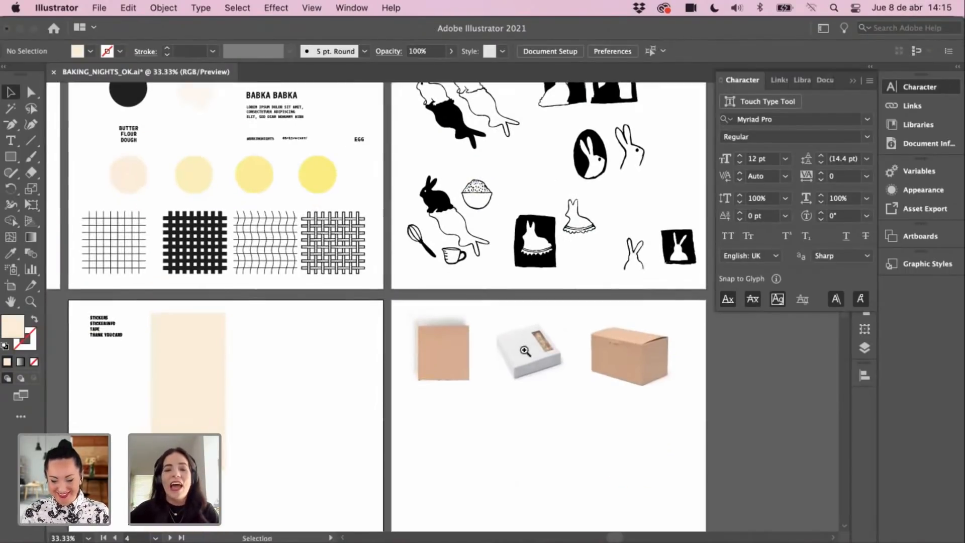
key("z")
left_click(526, 366)
key("space")
left_click_drag(511, 364, 536, 374)
key("v")
scroll(455, 337, "up", 2)
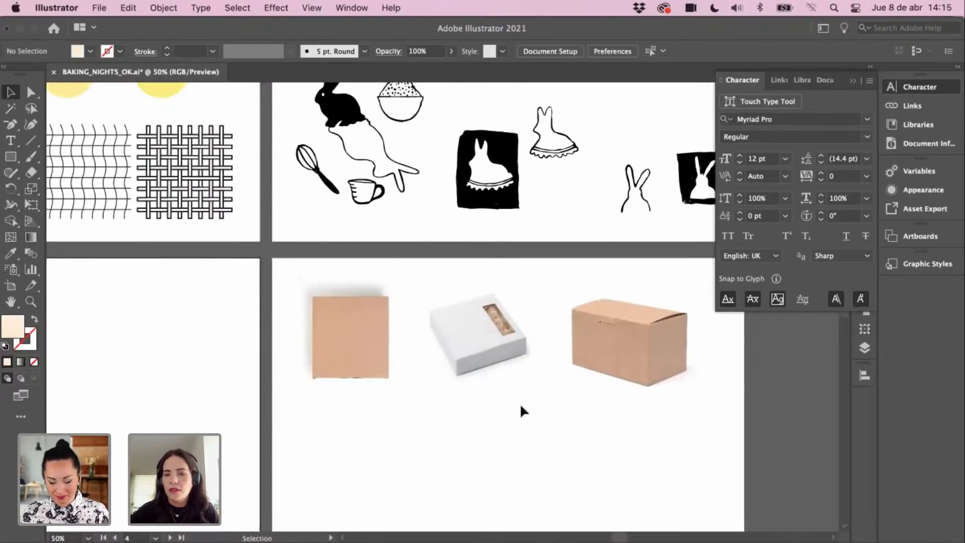
left_click(545, 383)
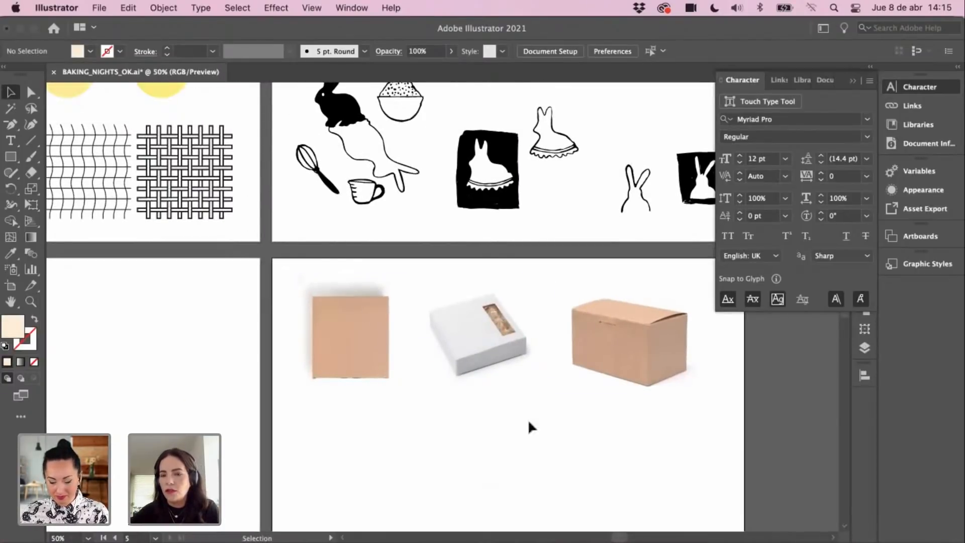
key("space")
left_click_drag(544, 435, 556, 425)
left_click_drag(503, 404, 512, 427)
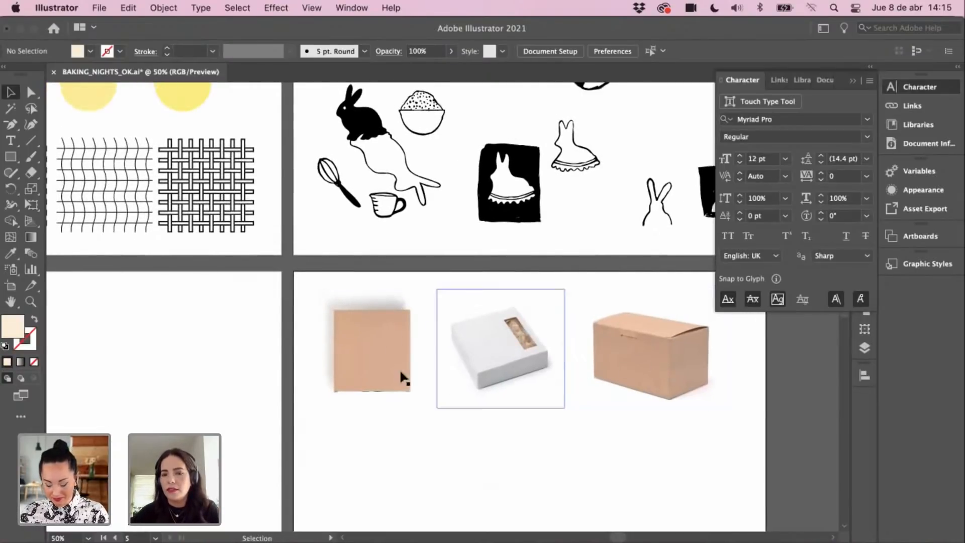
key("space")
left_click_drag(488, 437, 477, 481)
key("space")
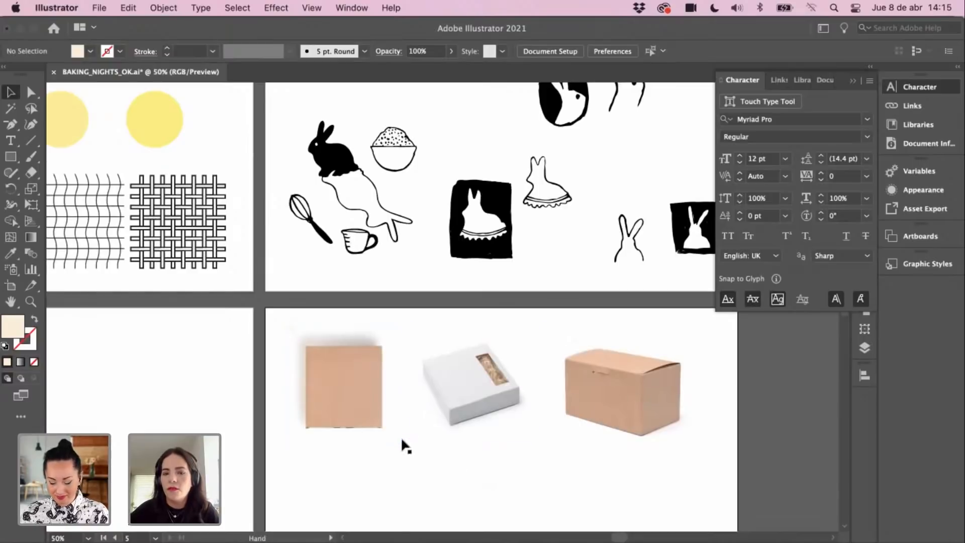
scroll(400, 436, "down", 3)
scroll(400, 436, "left", 1)
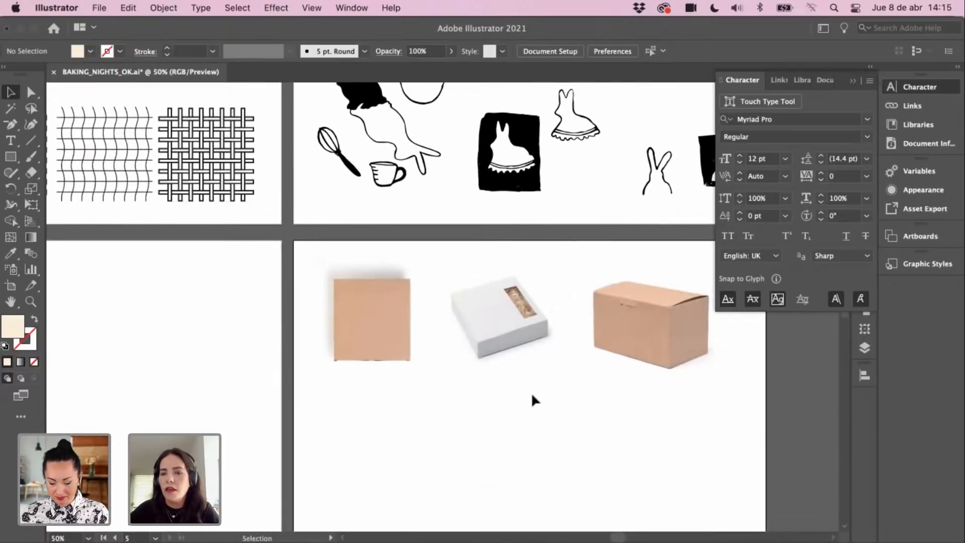
scroll(502, 369, "up", 2)
scroll(502, 368, "left", 1)
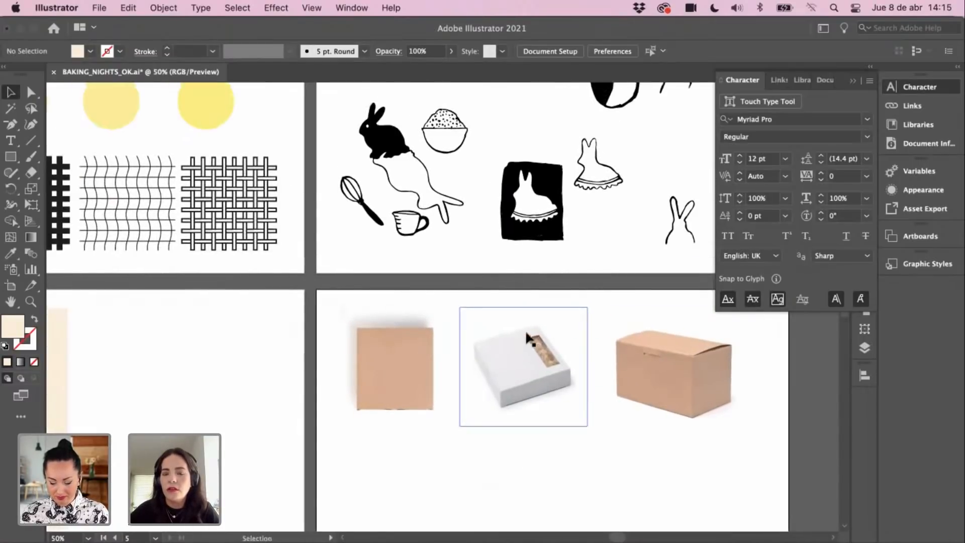
scroll(471, 461, "down", 1)
scroll(470, 461, "left", 1)
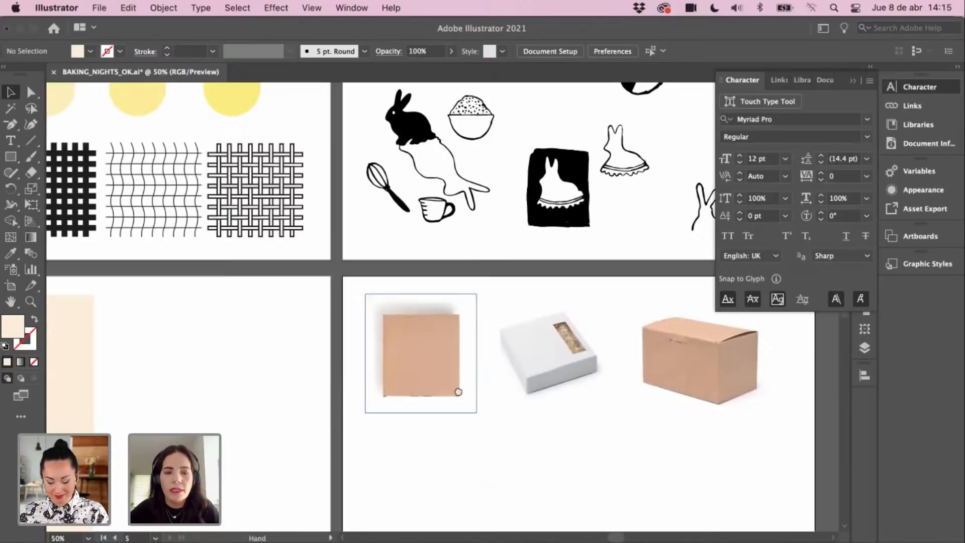
left_click_drag(299, 416, 395, 408)
scroll(394, 400, "right", 4)
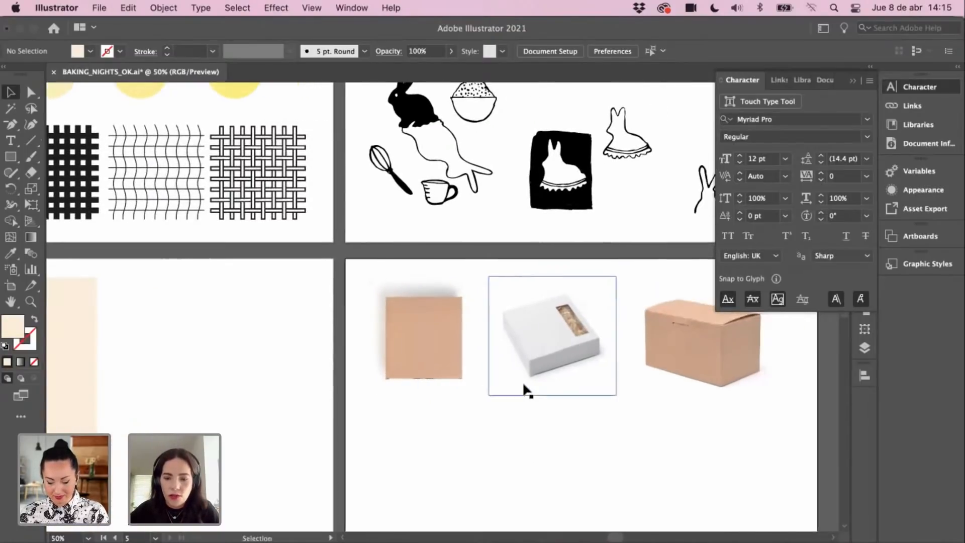
scroll(493, 379, "down", 2)
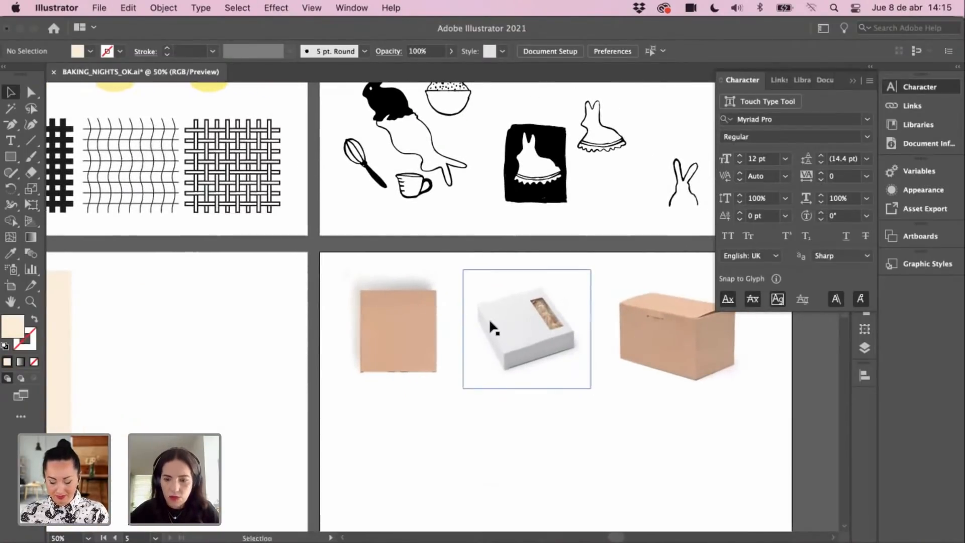
scroll(492, 326, "down", 2)
scroll(490, 321, "left", 4)
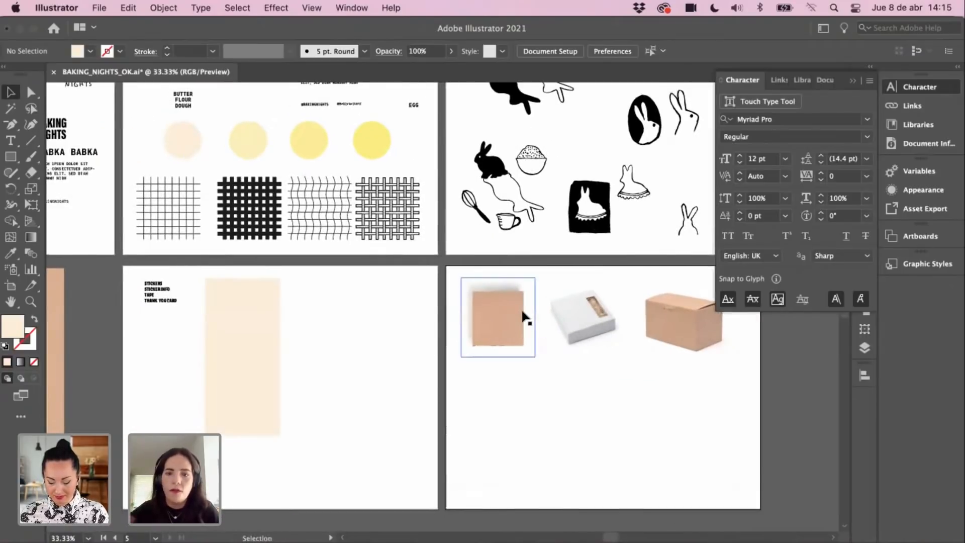
scroll(457, 401, "right", 2)
scroll(457, 400, "up", 1)
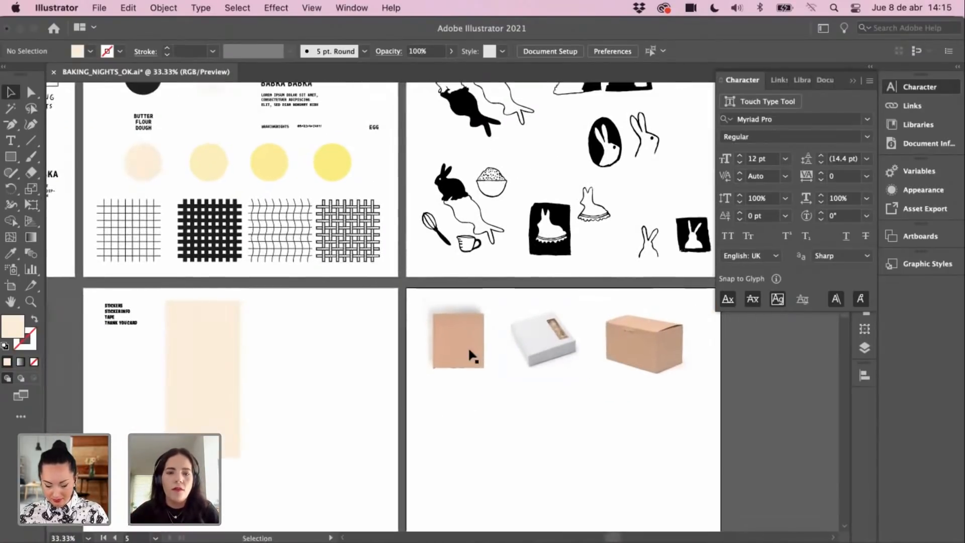
scroll(521, 396, "left", 12)
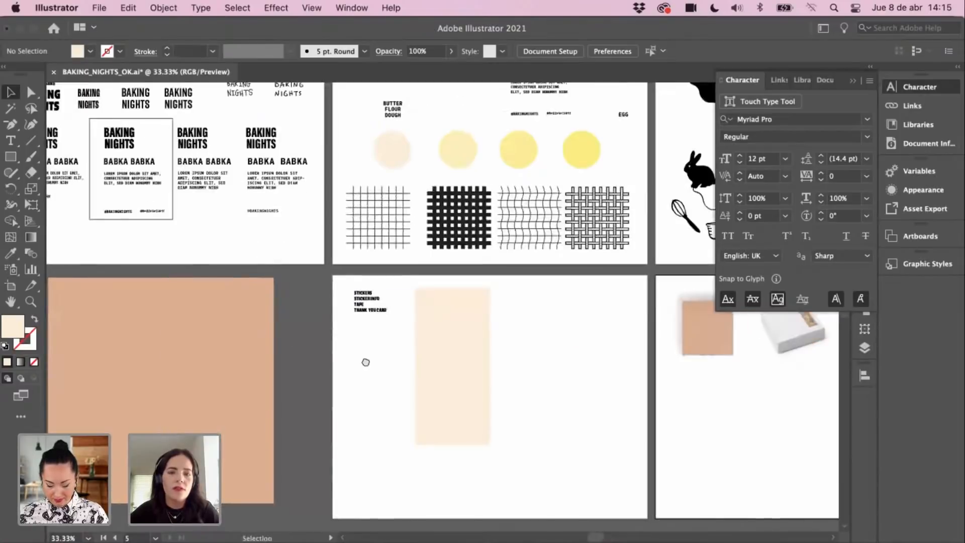
scroll(500, 339, "right", 2)
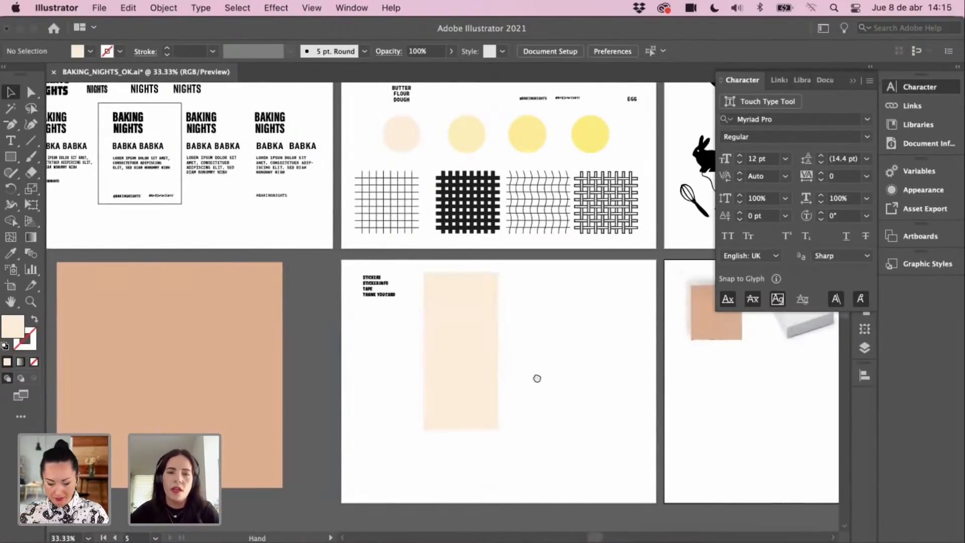
left_click_drag(540, 332, 504, 320)
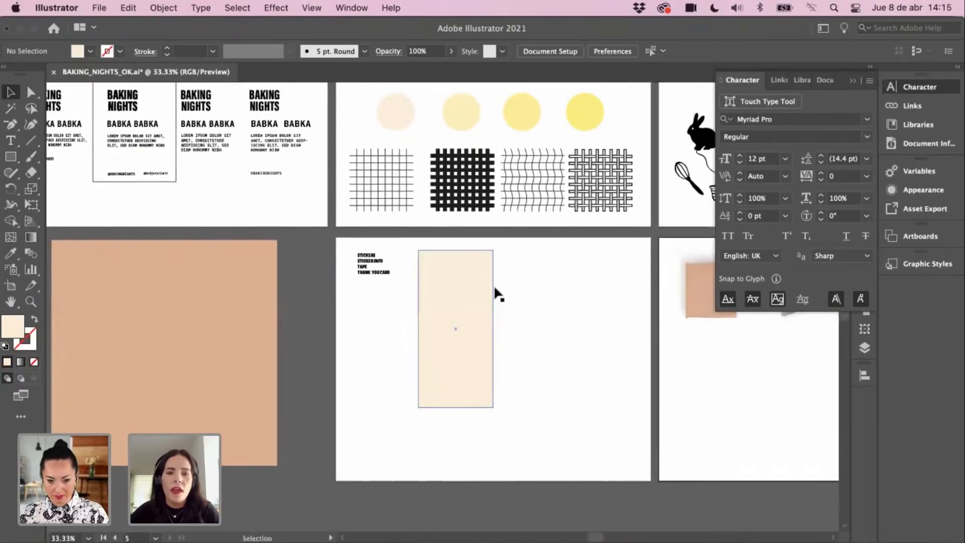
left_click_drag(465, 383, 275, 539)
scroll(482, 398, "down", 3)
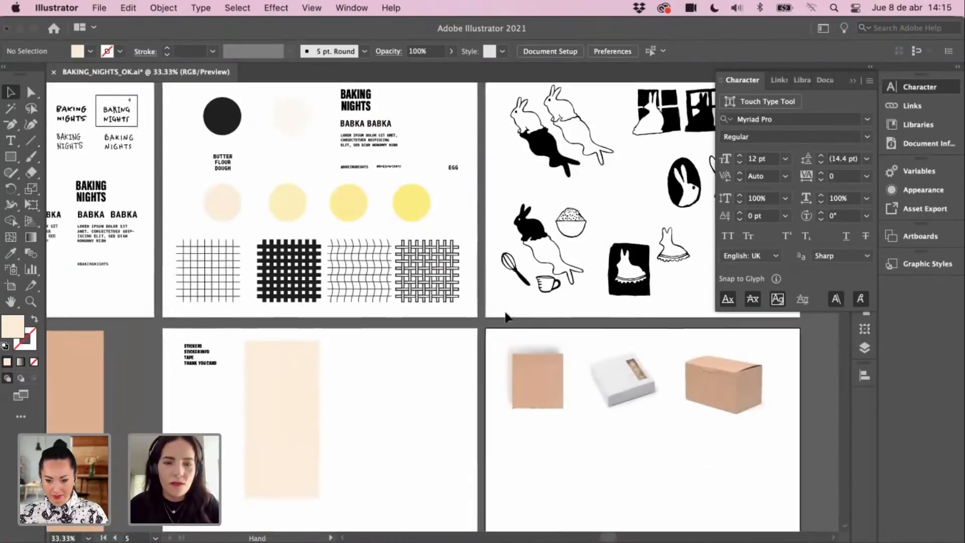
scroll(483, 398, "left", 1)
Step: Draw a circle with the Ellipse Tool beside the pale rectangle
left_click(16, 155)
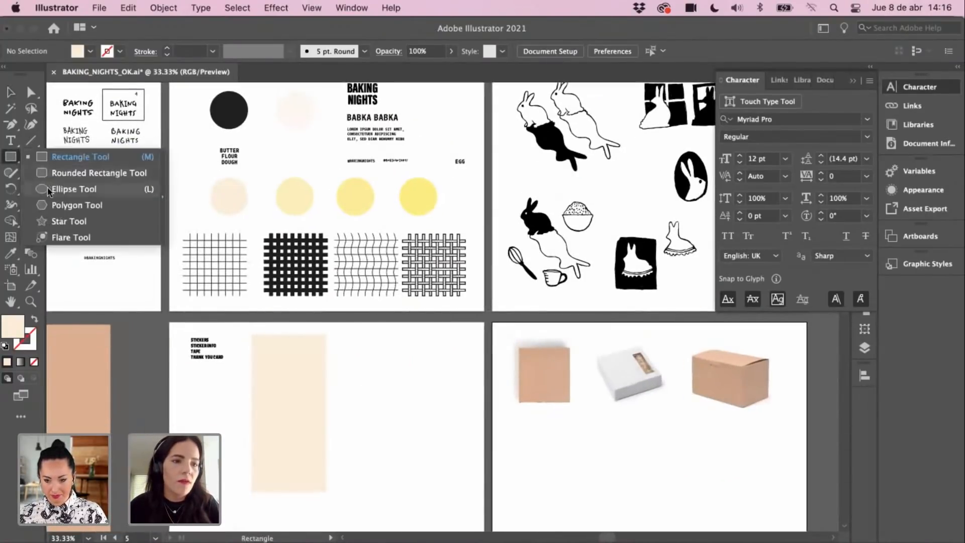
left_click(74, 189)
left_click_drag(360, 343, 434, 405)
key("shift+v")
left_click(423, 391)
left_click(401, 366)
key("space")
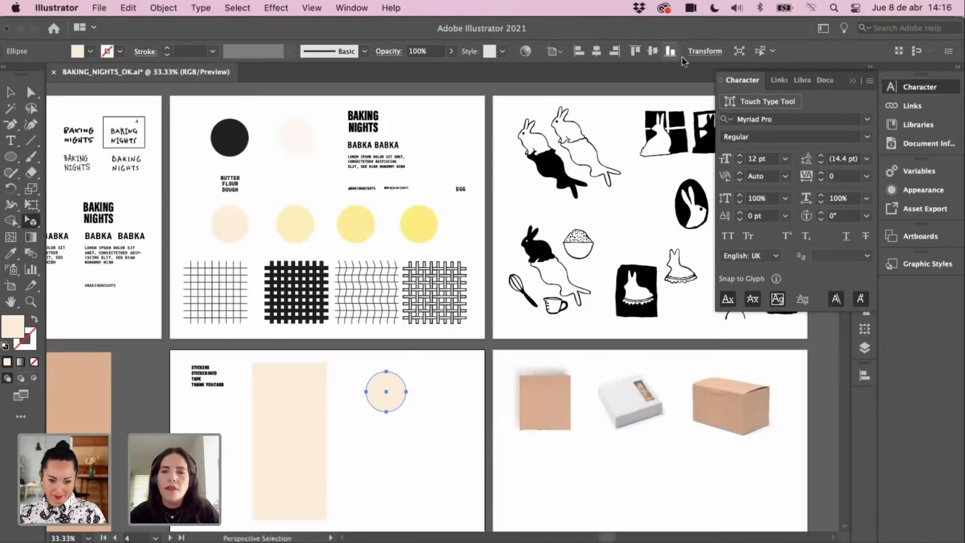
Step: Set the circle's width to 35 mm in Transform and zoom in on it
left_click(704, 51)
left_click(682, 74)
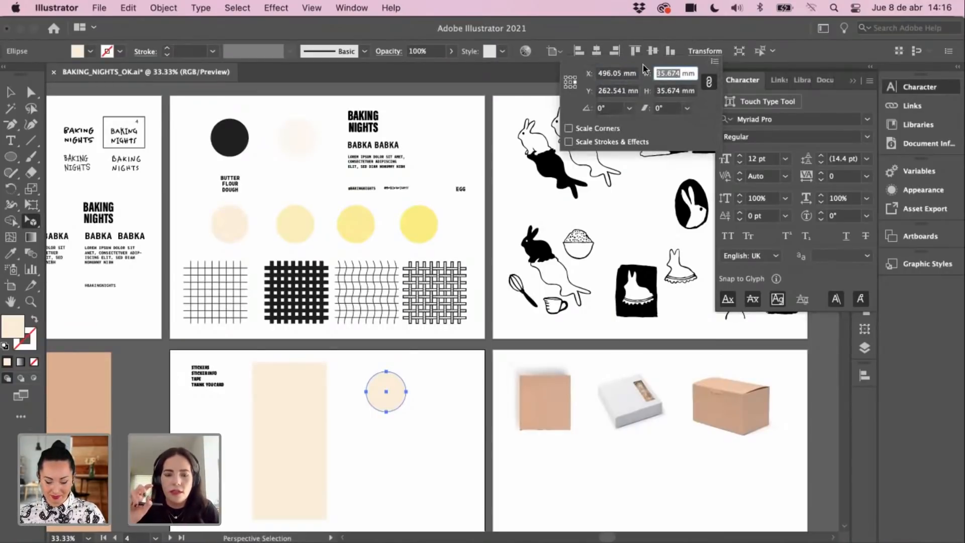
type("35")
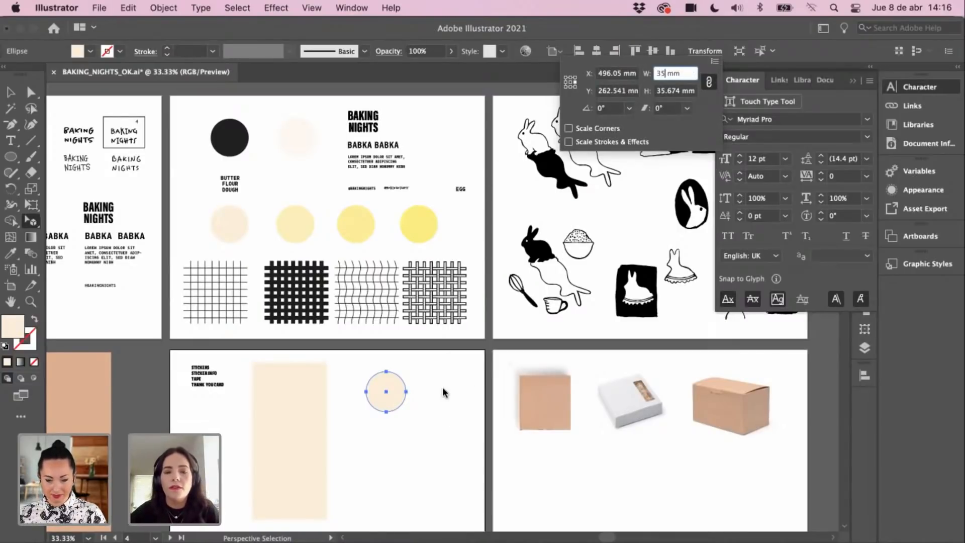
key("Return")
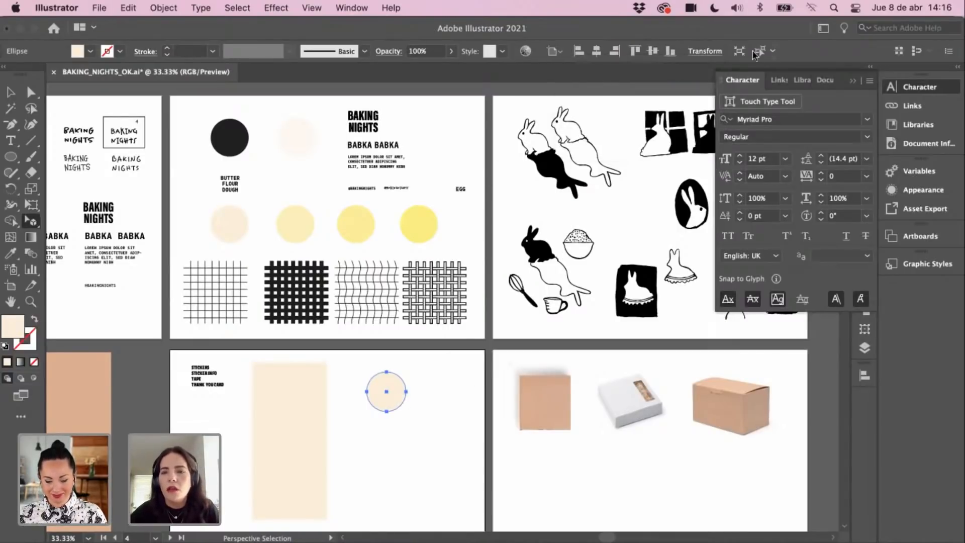
left_click(708, 52)
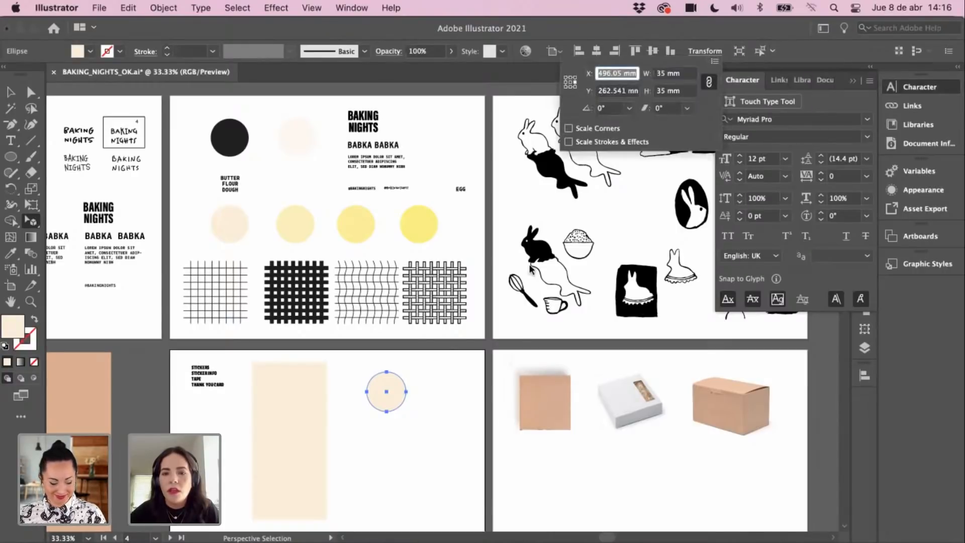
key("Return")
key("space")
key("z")
left_click_drag(478, 397, 465, 359)
left_click(437, 370)
key("v")
key("space")
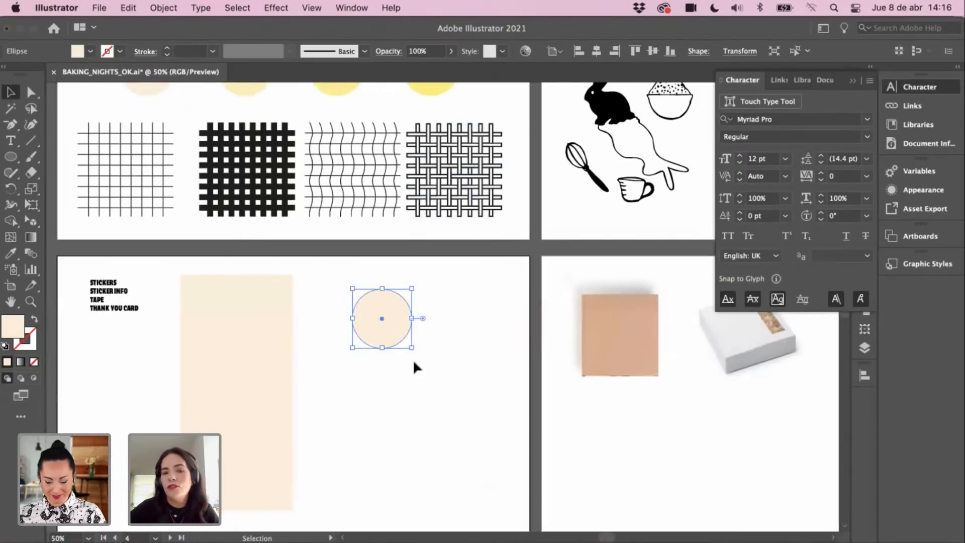
Step: Move the peach sticker circle slightly up and to the left
left_click(427, 365)
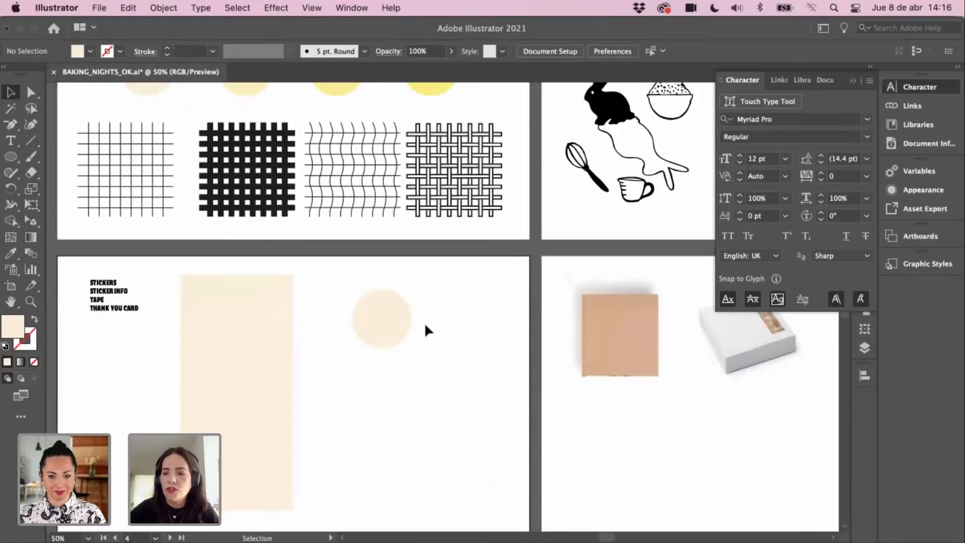
scroll(431, 307, "left", 1)
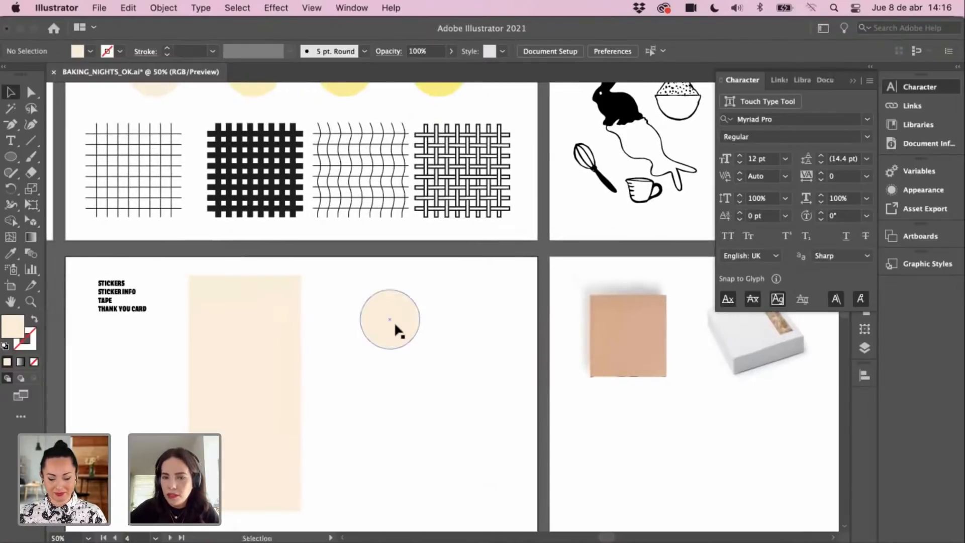
left_click(397, 321)
left_click(434, 334)
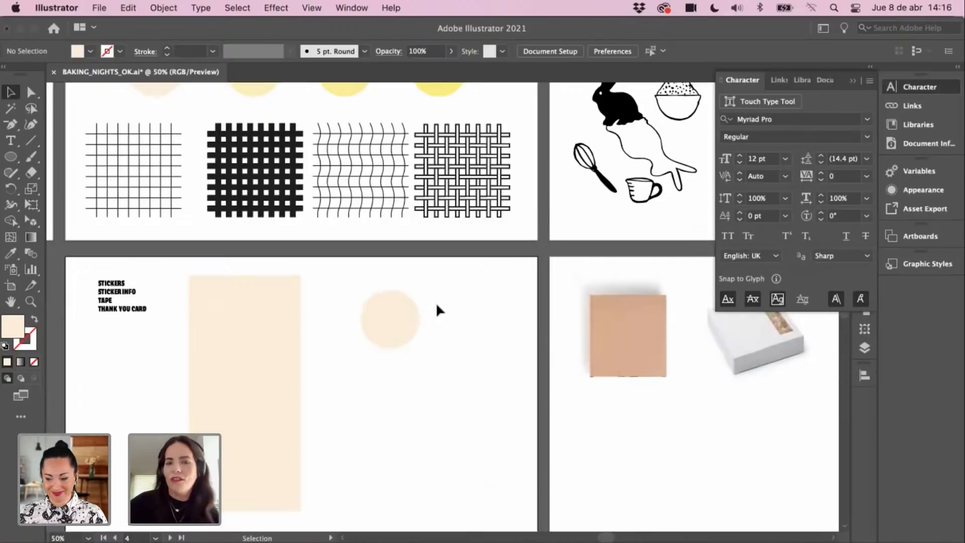
left_click_drag(404, 320, 394, 313)
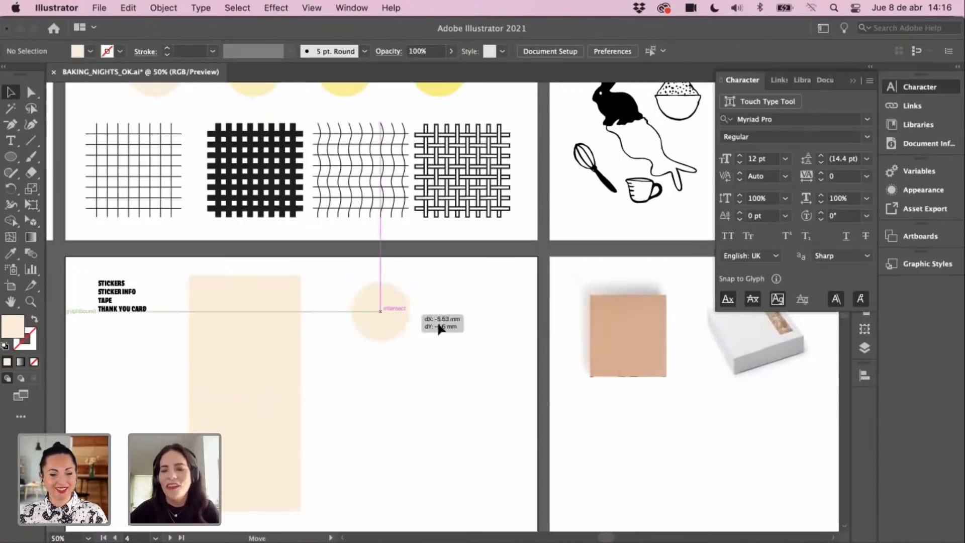
scroll(446, 339, "up", 1)
scroll(446, 340, "up", 2)
scroll(441, 346, "up", 2)
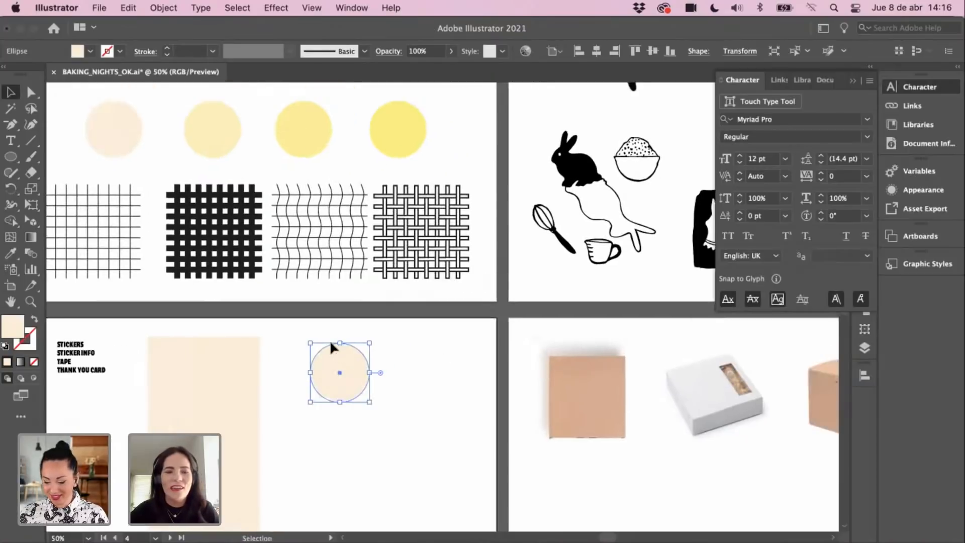
scroll(393, 375, "up", 2)
left_click(470, 367)
scroll(469, 358, "down", 3)
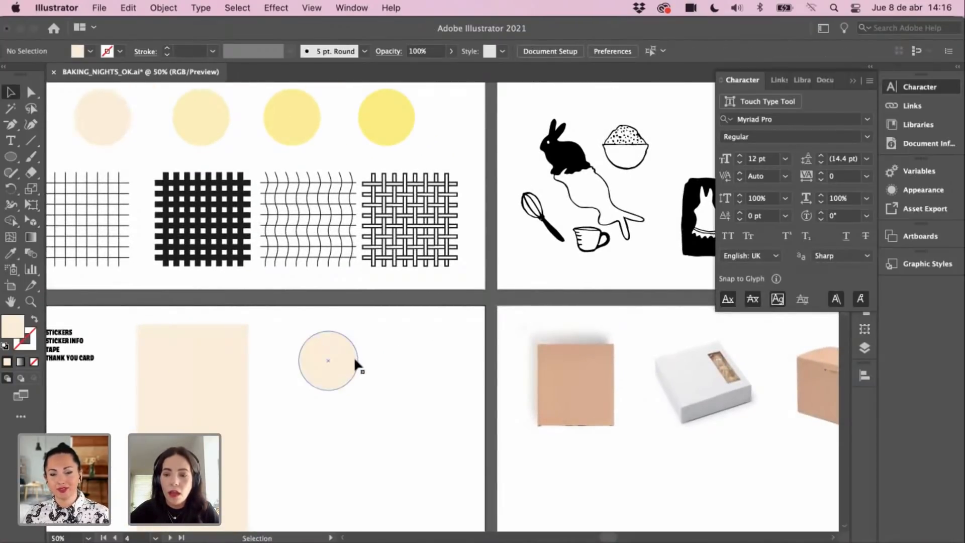
Step: Shift the peach circle a little further to the left
left_click(344, 370)
left_click(436, 349)
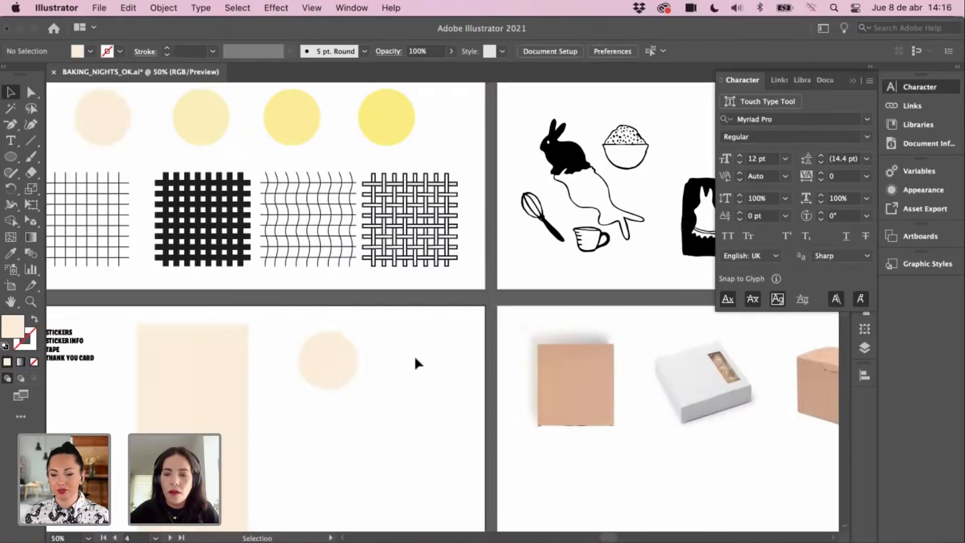
left_click(332, 364)
left_click(397, 367)
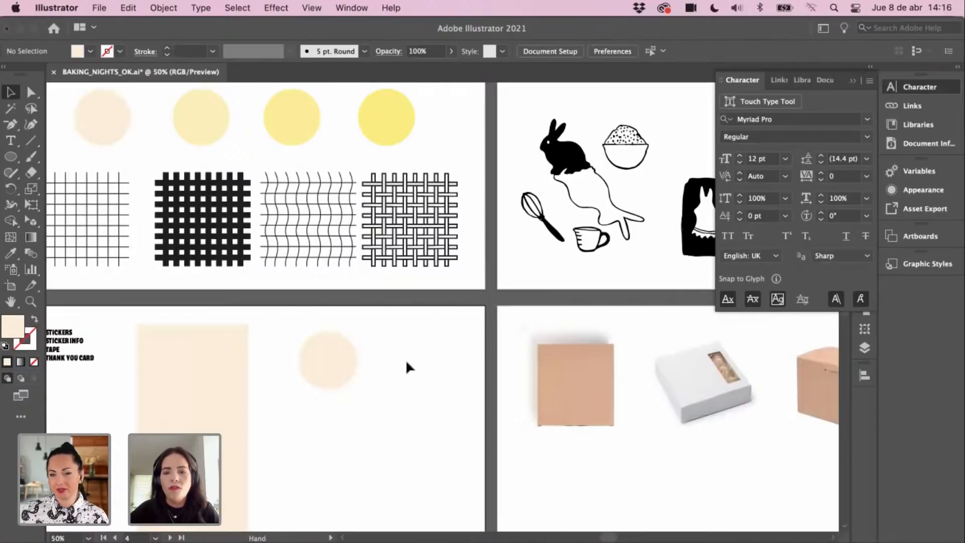
scroll(397, 372, "left", 2)
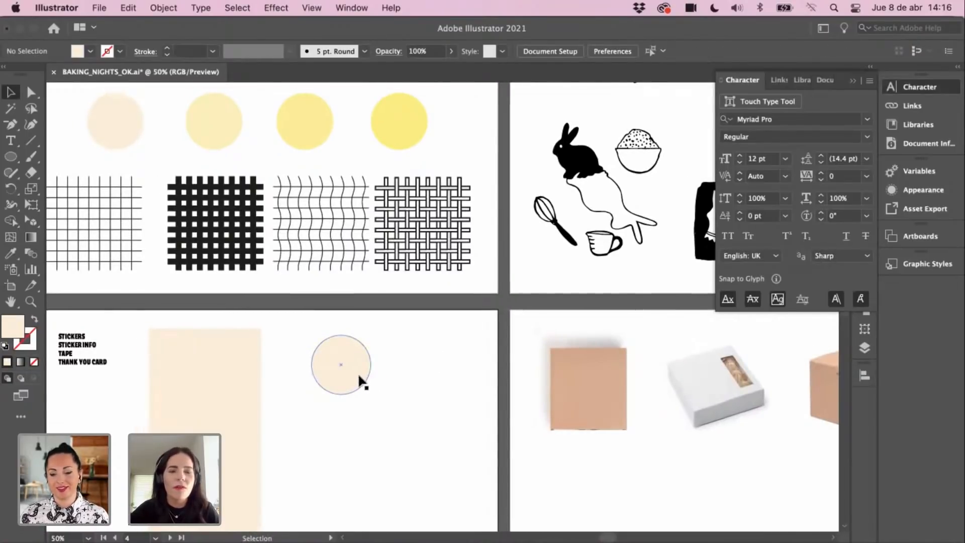
left_click(332, 366)
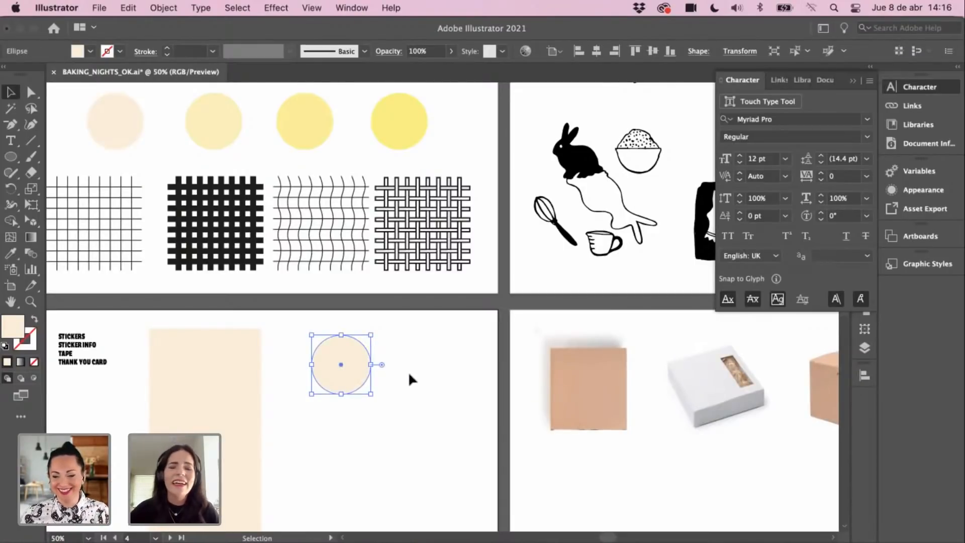
left_click(392, 366)
mouse_move(385, 372)
left_mouse_down()
mouse_move(422, 354)
mouse_move(378, 359)
left_mouse_up()
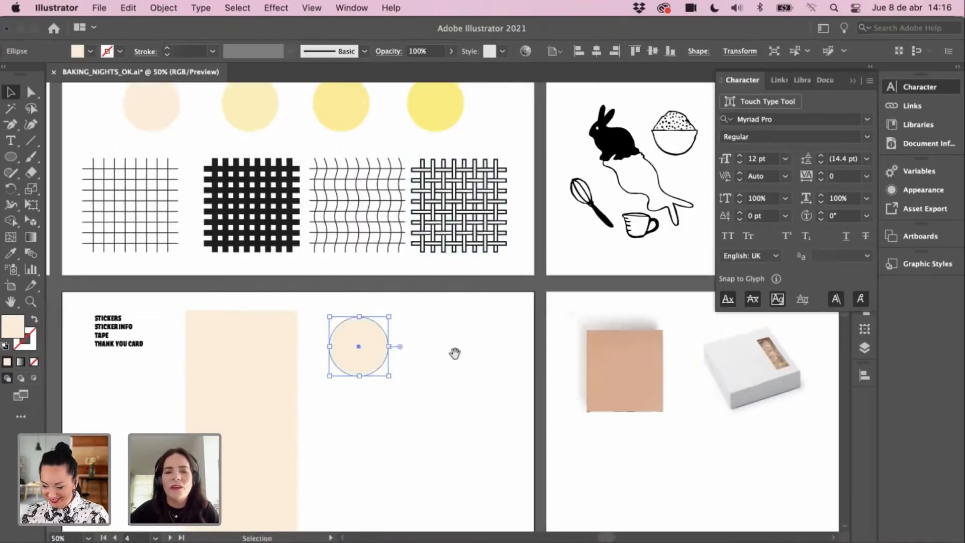
Step: Give the circle a final small up-left nudge, then pan up to the rabbit illustrations board
left_click_drag(454, 355, 472, 366)
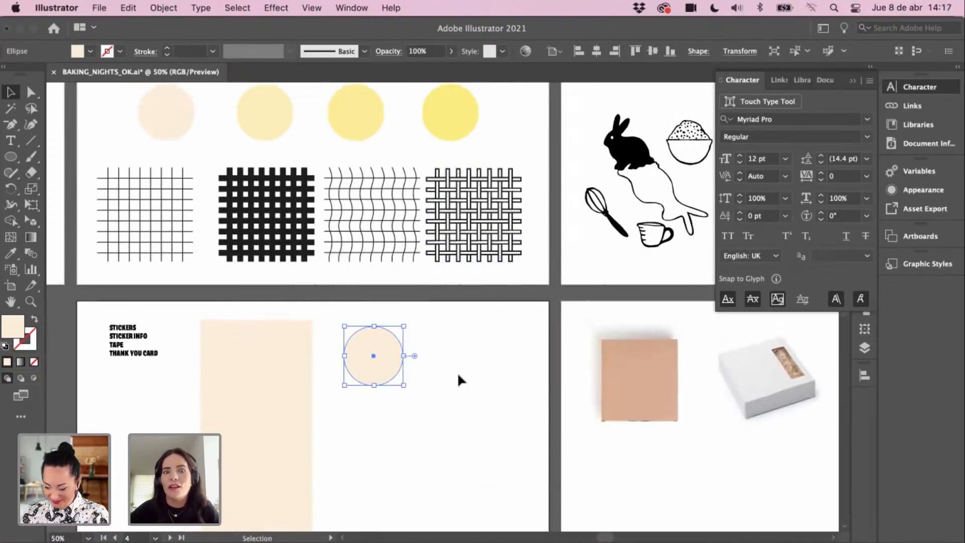
left_click_drag(470, 376, 491, 377)
left_click_drag(405, 362, 399, 352)
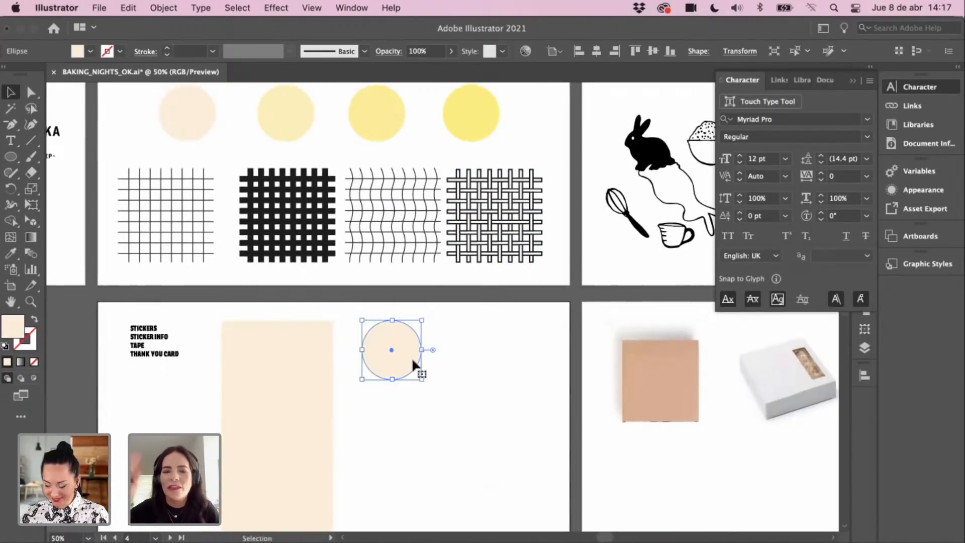
left_click_drag(470, 361, 439, 380)
left_click_drag(506, 330, 440, 355)
left_click_drag(515, 270, 543, 271)
Step: Copy the peach circle twice to its right to form a row of three
left_click(367, 393)
left_click_drag(350, 395, 479, 398)
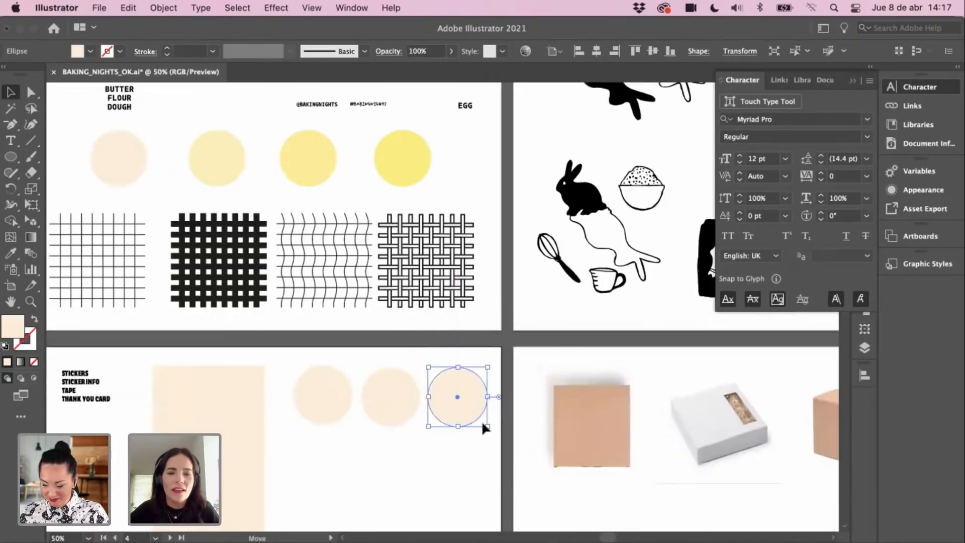
left_click(499, 401)
left_click_drag(421, 256, 433, 269)
left_click_drag(500, 288, 505, 312)
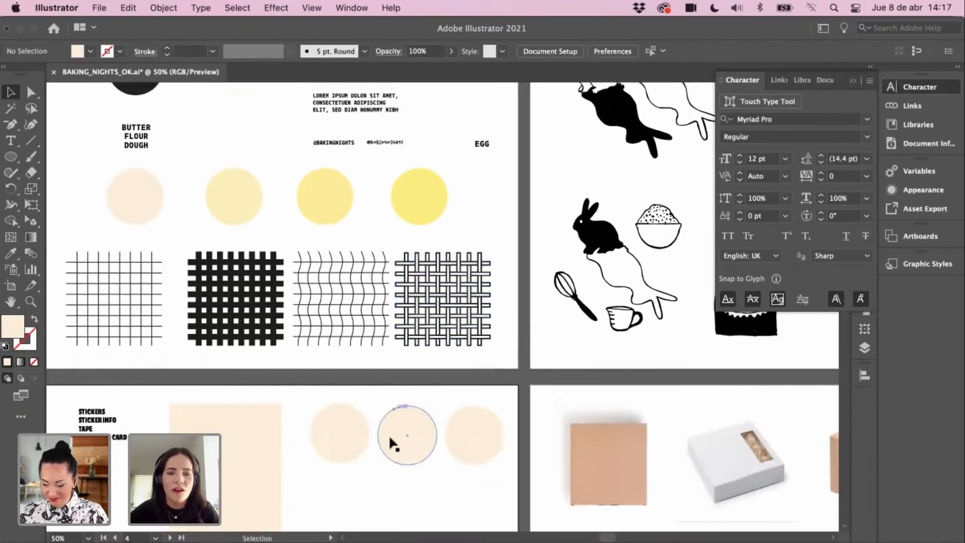
Step: Recolour the middle circle pale yellow and the third bright yellow from the palette
left_click(390, 434)
key("i")
left_click(254, 215)
key("v")
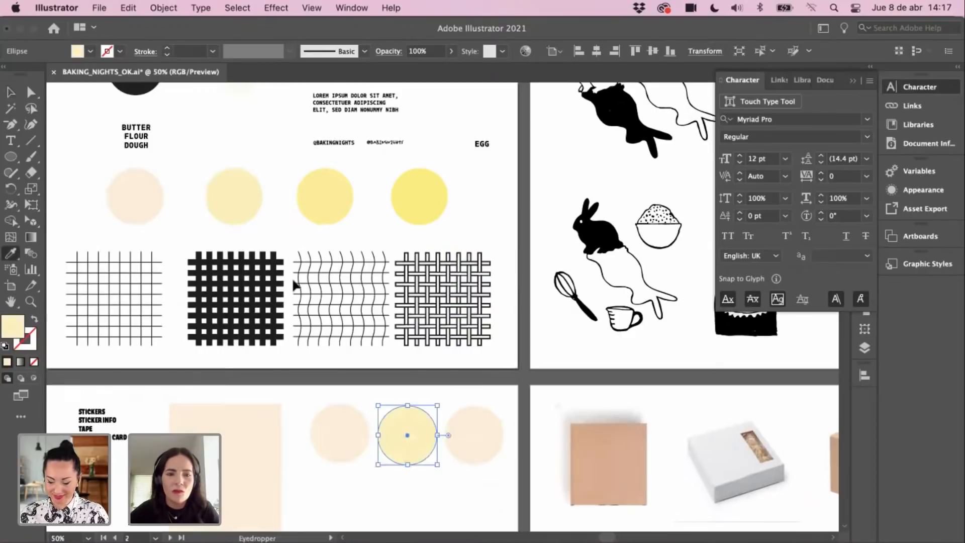
left_click_drag(403, 454, 399, 422)
left_click(457, 407)
key("o")
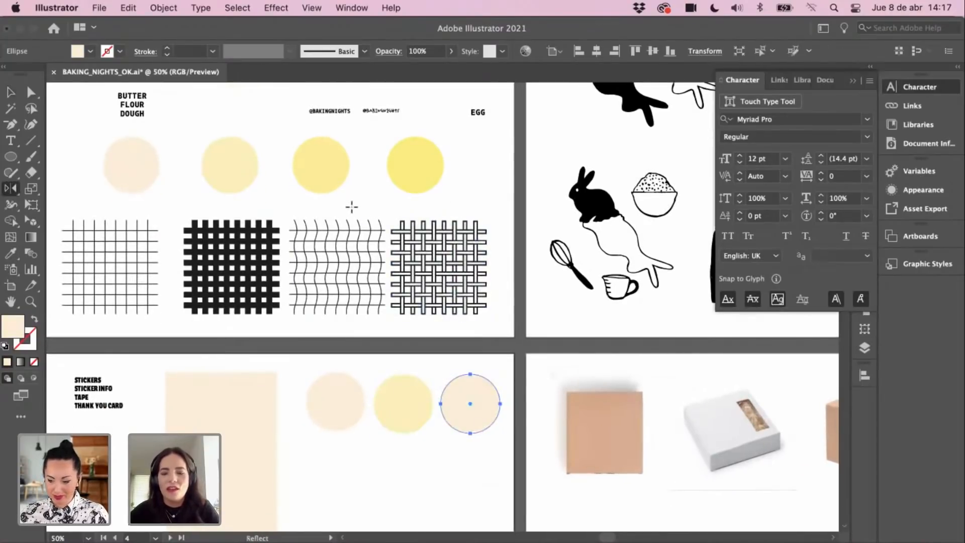
key("i")
left_click(415, 165)
key("v")
Step: Duplicate the three-circle row straight down to create a second row
scroll(452, 392, "down", 2)
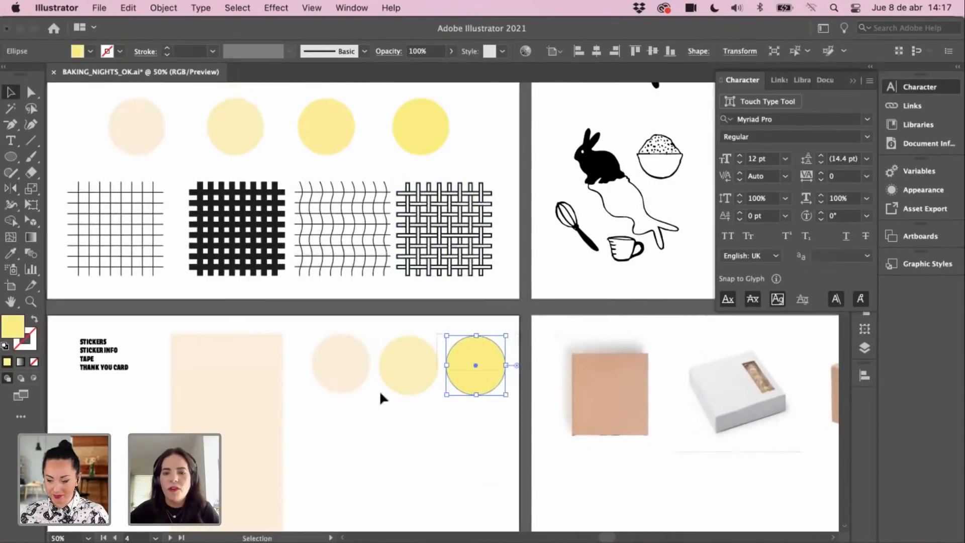
left_click_drag(380, 393, 356, 395)
left_click_drag(367, 354, 372, 425)
left_click(491, 349)
left_click(561, 322)
scroll(562, 322, "down", 2)
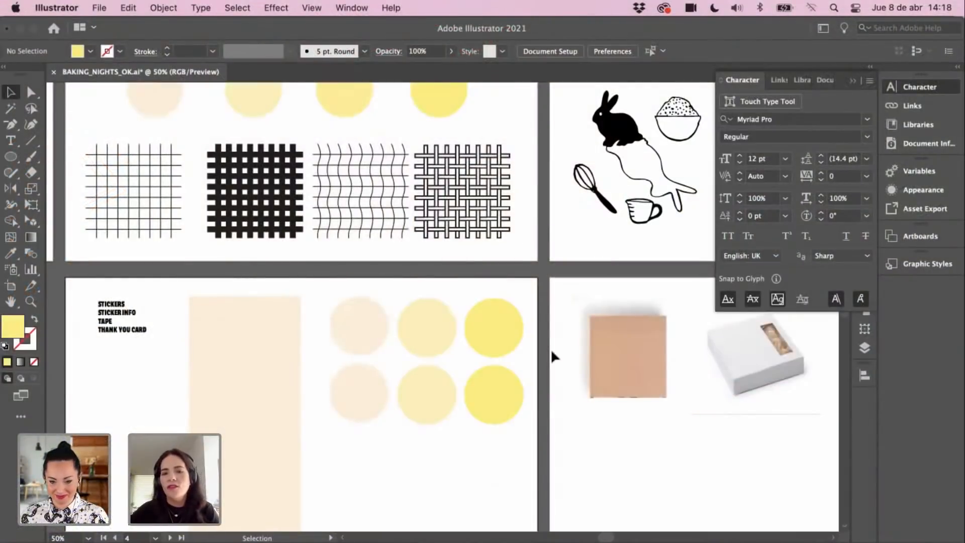
left_click(421, 235)
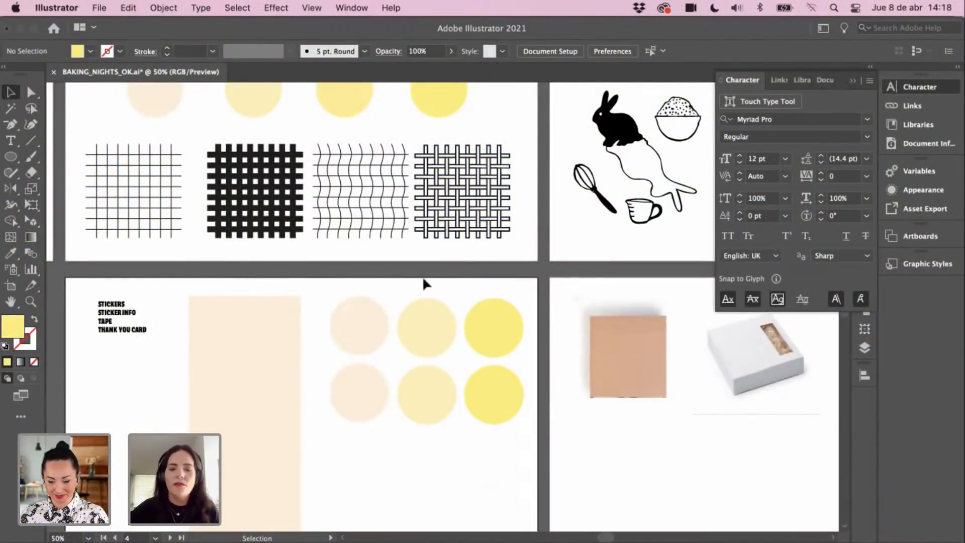
key("space")
Step: Make the lower-right circle black, sampled from the grid pattern
left_click_drag(482, 316, 496, 292)
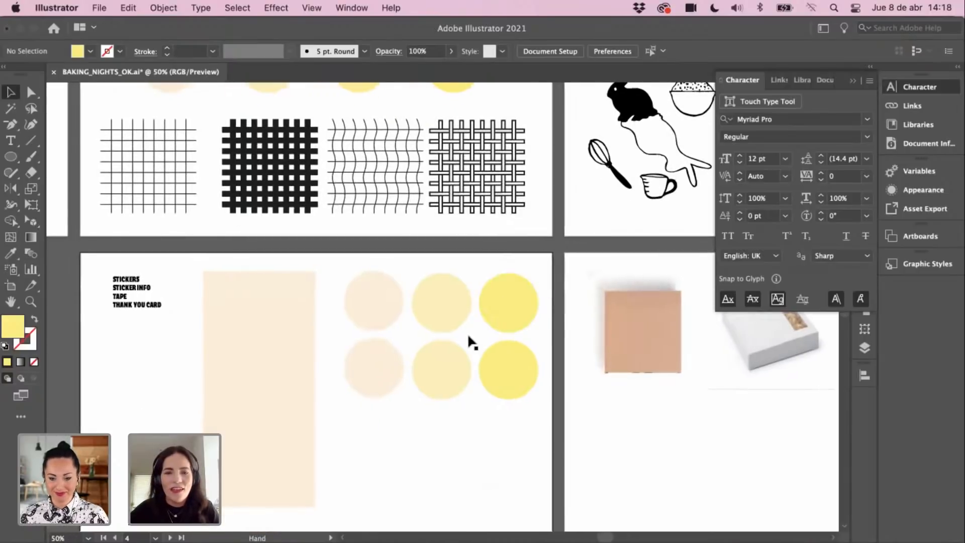
left_click_drag(468, 336, 466, 349)
left_click_drag(407, 340, 392, 397)
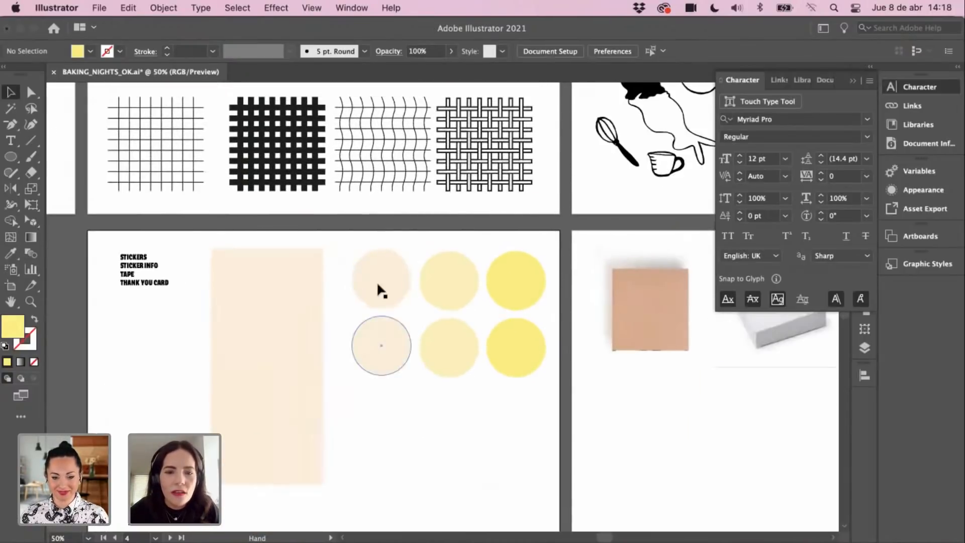
left_click_drag(493, 360, 495, 362)
scroll(519, 327, "up", 3)
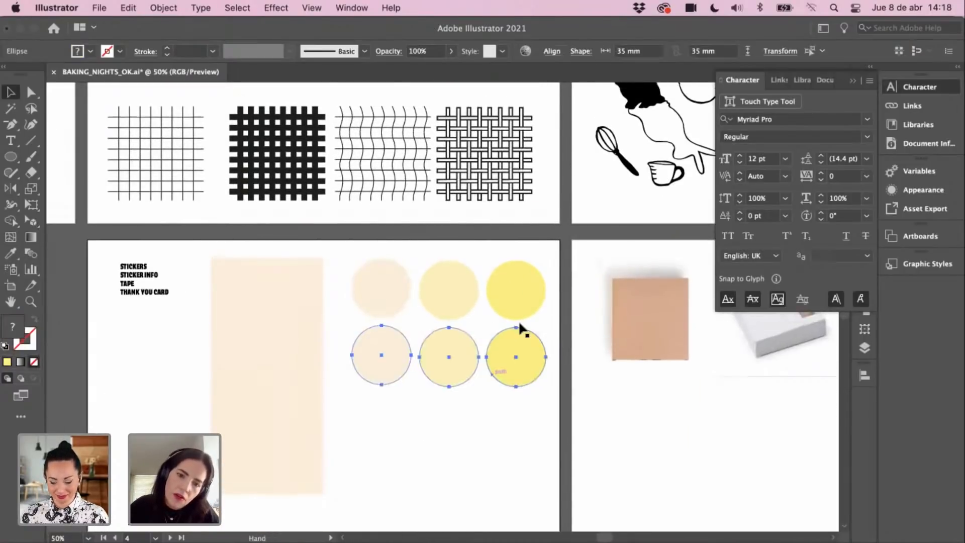
left_click(520, 390)
key("i")
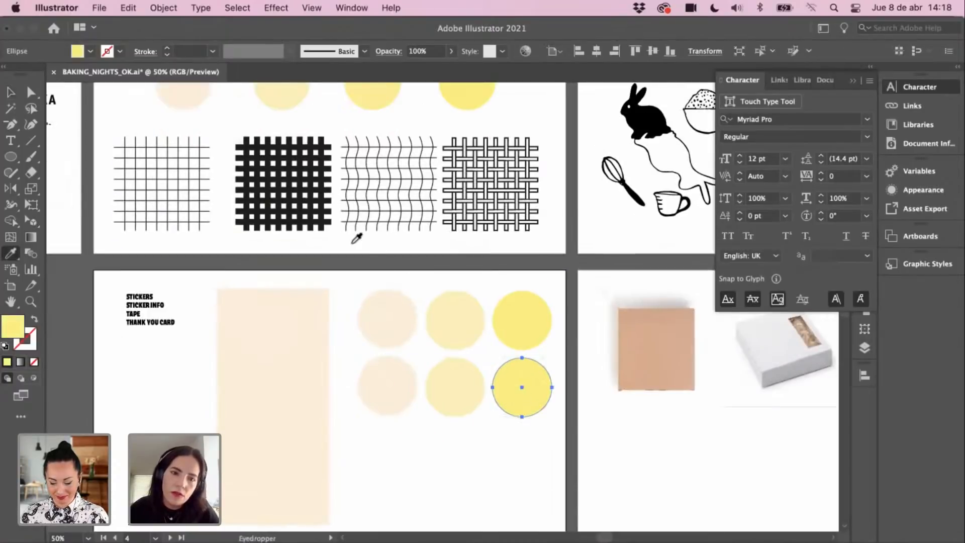
left_click(311, 209)
key("v")
left_click(442, 441)
Step: Give the lower-middle circle the pale cream colour
left_click(438, 397)
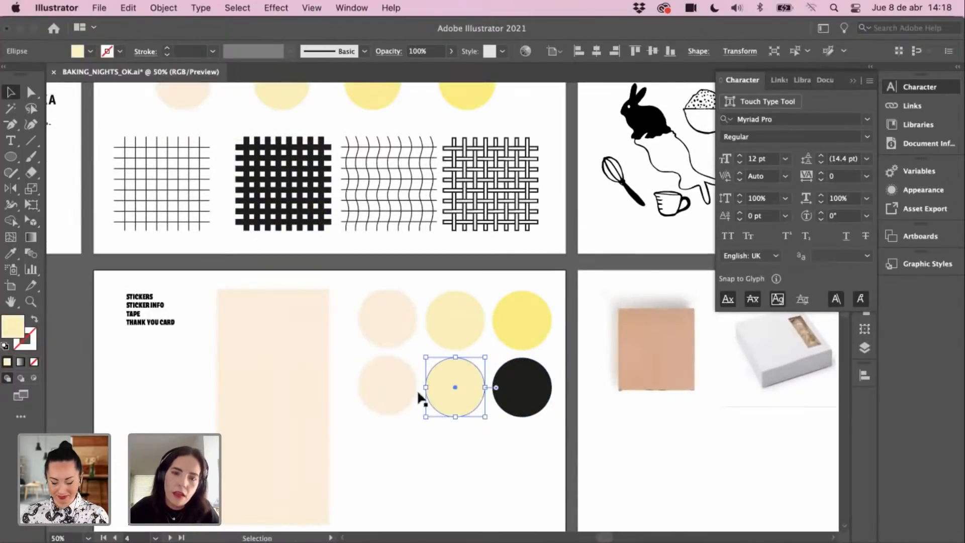
scroll(418, 407, "up", 5)
scroll(436, 411, "up", 3)
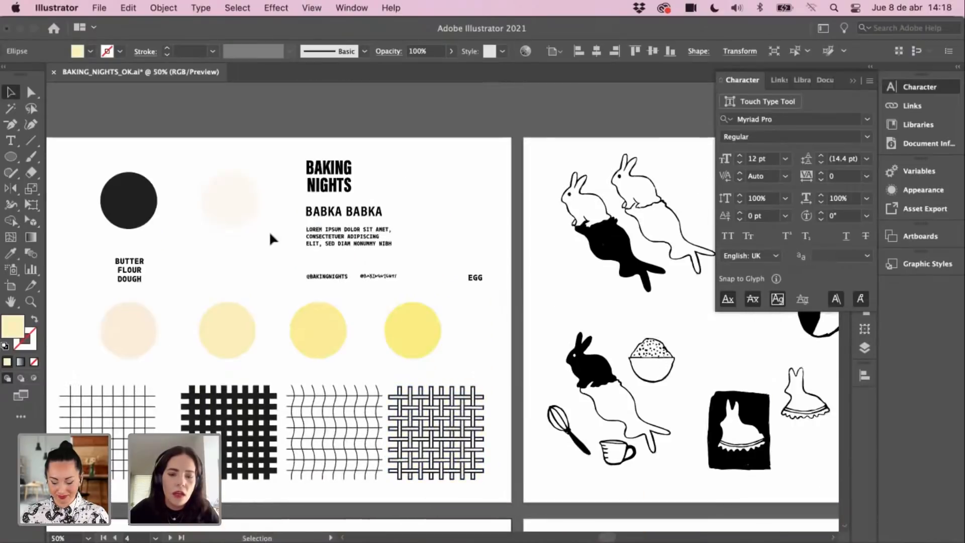
key("i")
left_click(229, 200)
scroll(435, 319, "down", 6)
left_click_drag(434, 319, 434, 263)
key("v")
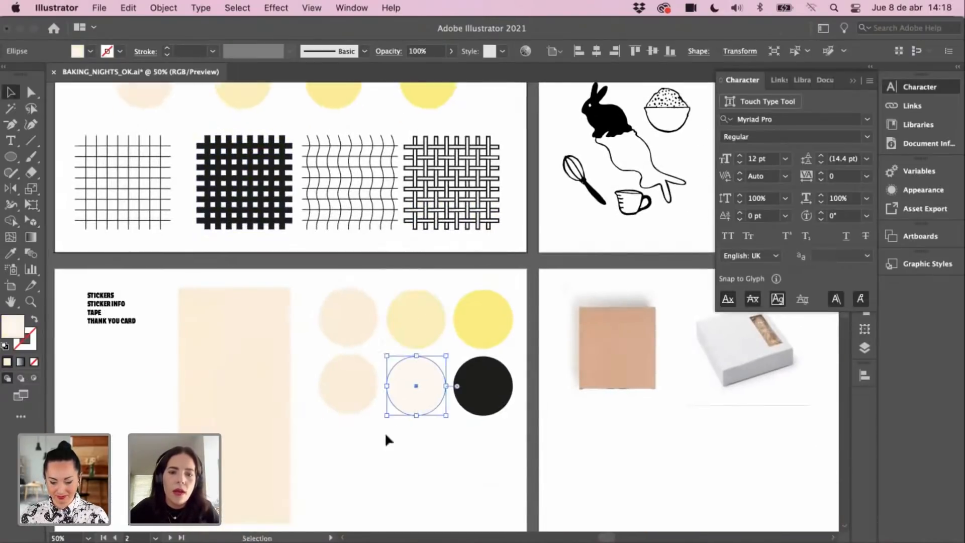
Step: Make the lower-left circle black as well
left_click(355, 388)
key("i")
left_click(458, 376)
key("v")
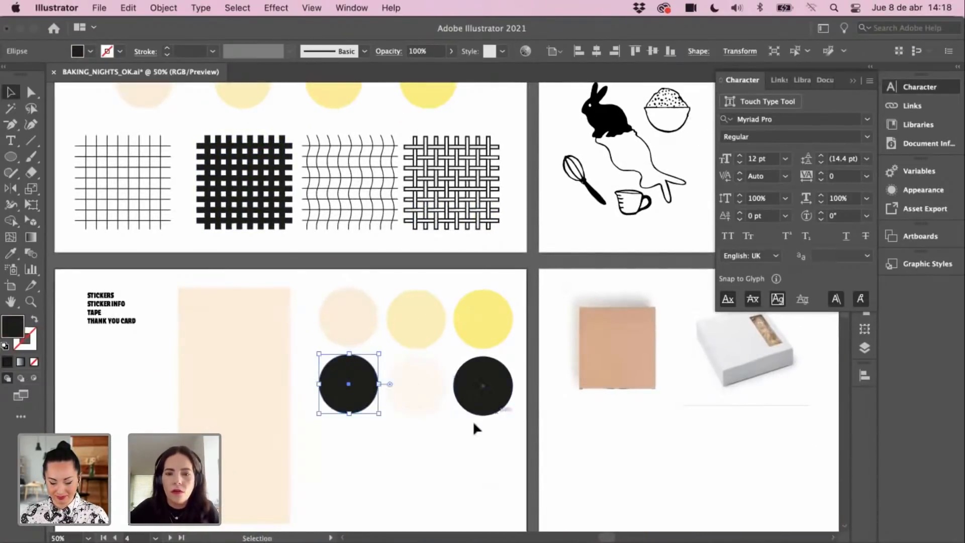
scroll(527, 307, "down", 4)
scroll(557, 272, "up", 4)
left_click_drag(557, 272, 544, 333)
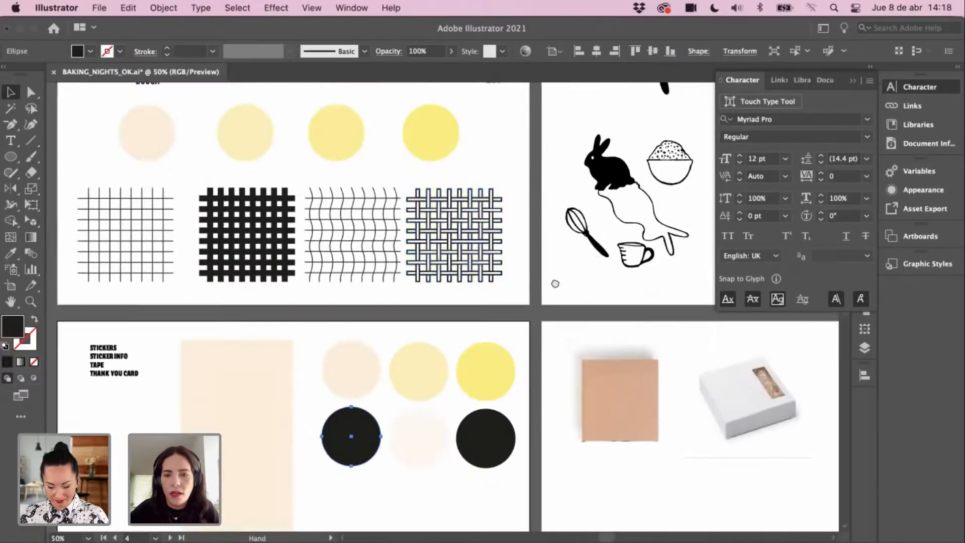
left_click_drag(609, 273, 560, 252)
left_click_drag(644, 185, 488, 341)
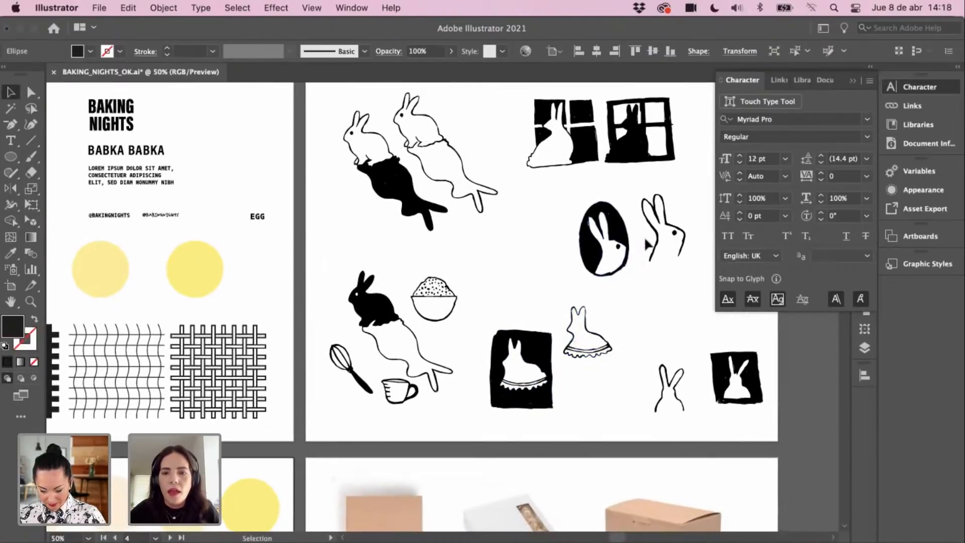
Step: Select the rabbit illustrations and pan back to the stickers board
left_click(655, 243)
left_click_drag(620, 300, 620, 281)
left_click_drag(632, 192, 574, 286)
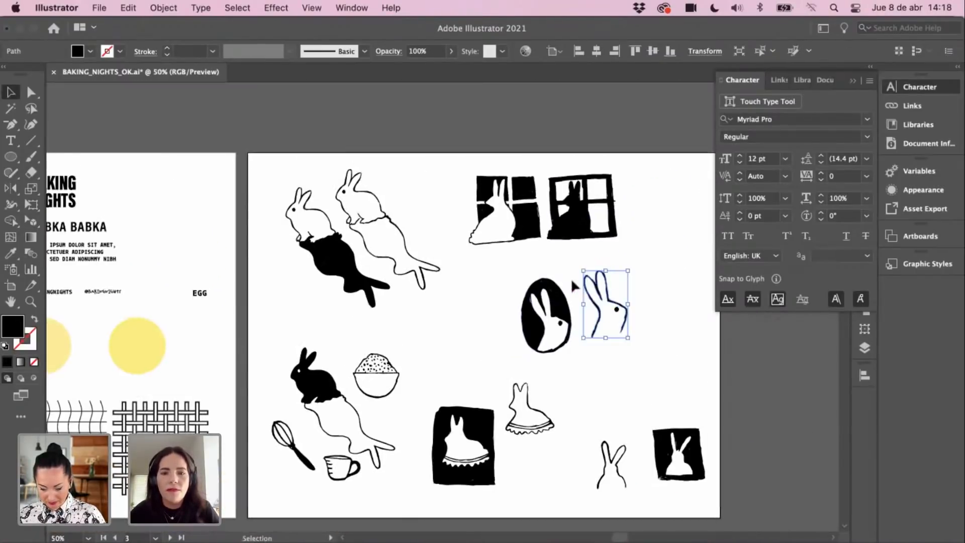
left_click(327, 259)
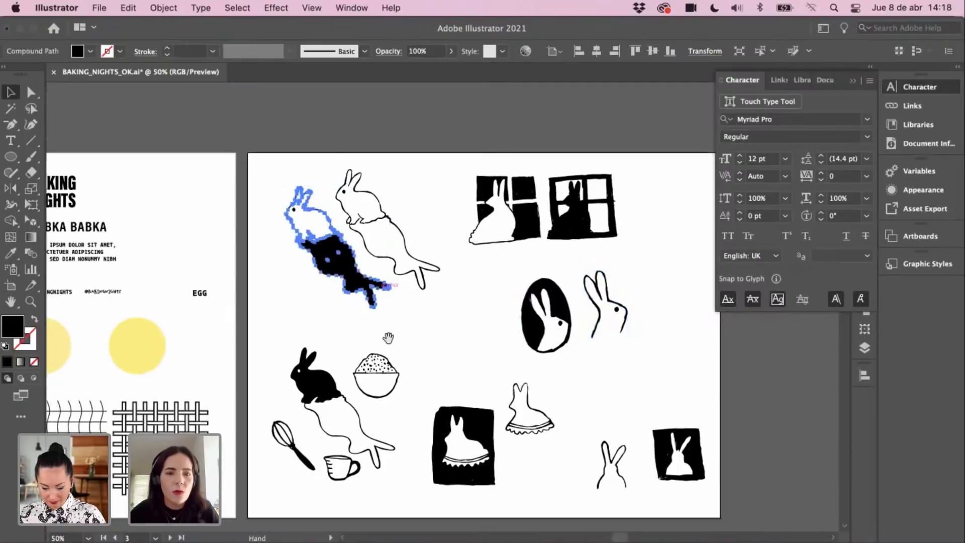
left_click_drag(388, 338, 532, 191)
scroll(532, 191, "down", 5)
scroll(532, 191, "left", 2)
Step: Zoom in on the sticker circles, try pasting the rabbit, then undo and zoom out
left_click(498, 266)
key("z")
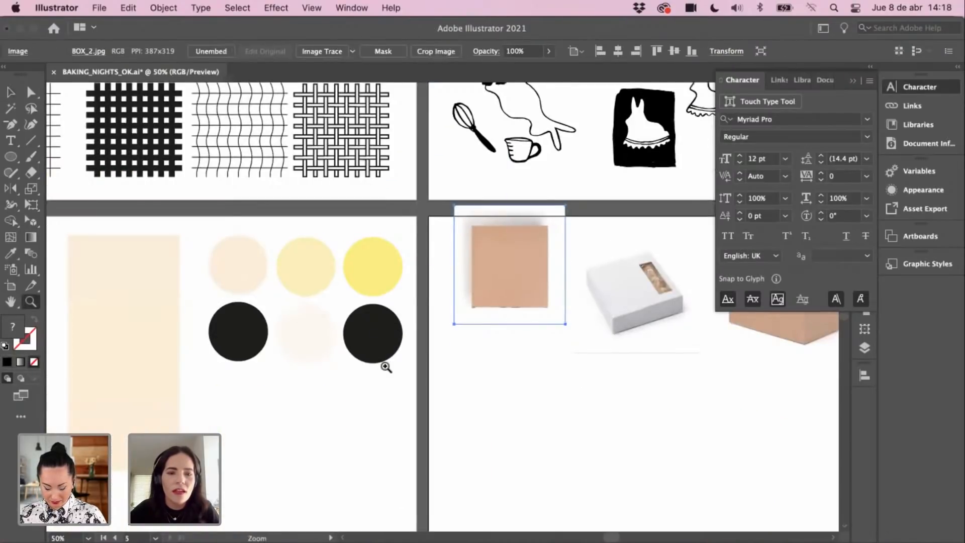
left_click(355, 328)
left_click(366, 306)
key("v")
key("super+v")
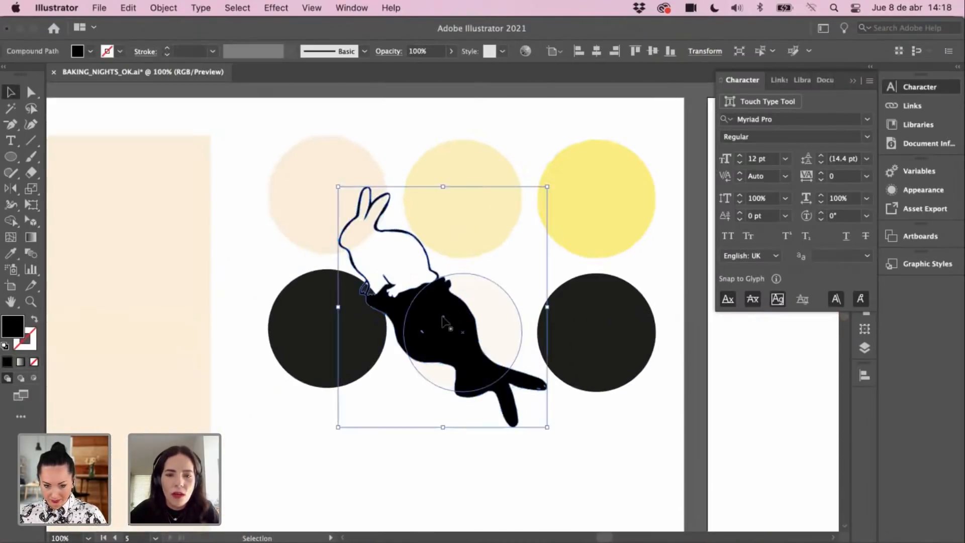
key("super+z")
key("super+minus")
key("super+minus")
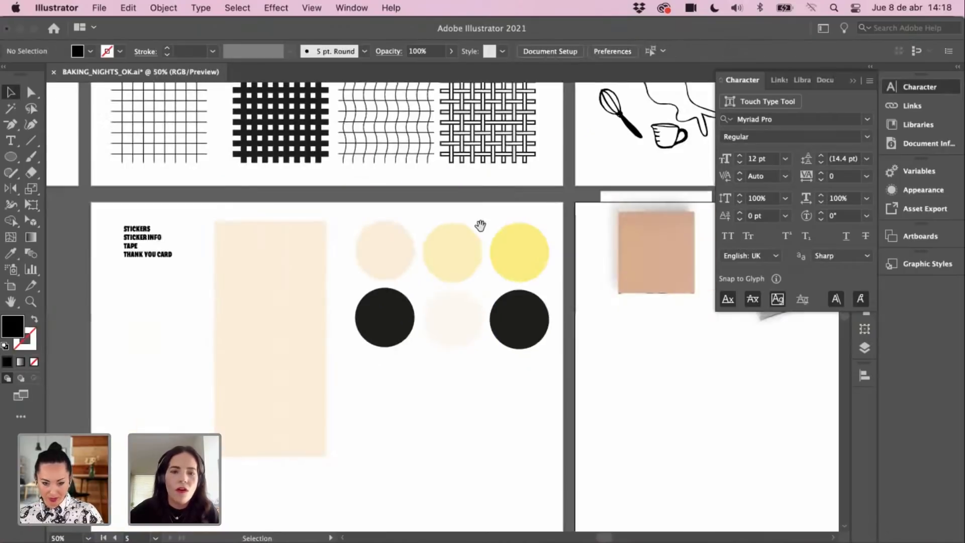
Step: Copy the upper-left rabbit illustration and paste it, shrunk, onto the first pale sticker circle
left_click_drag(514, 205, 465, 330)
left_click_drag(486, 211, 521, 313)
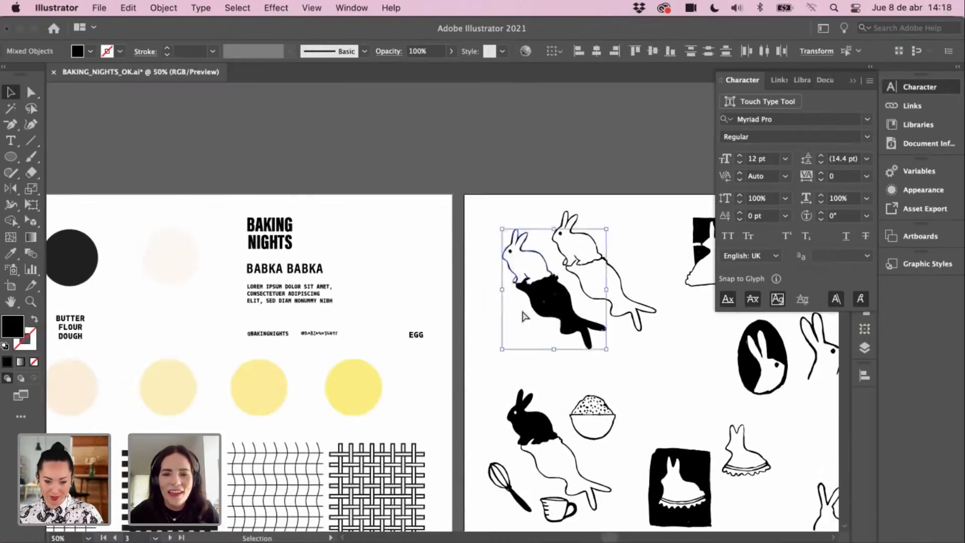
key("super+c")
scroll(442, 307, "down", 10)
key("super+v")
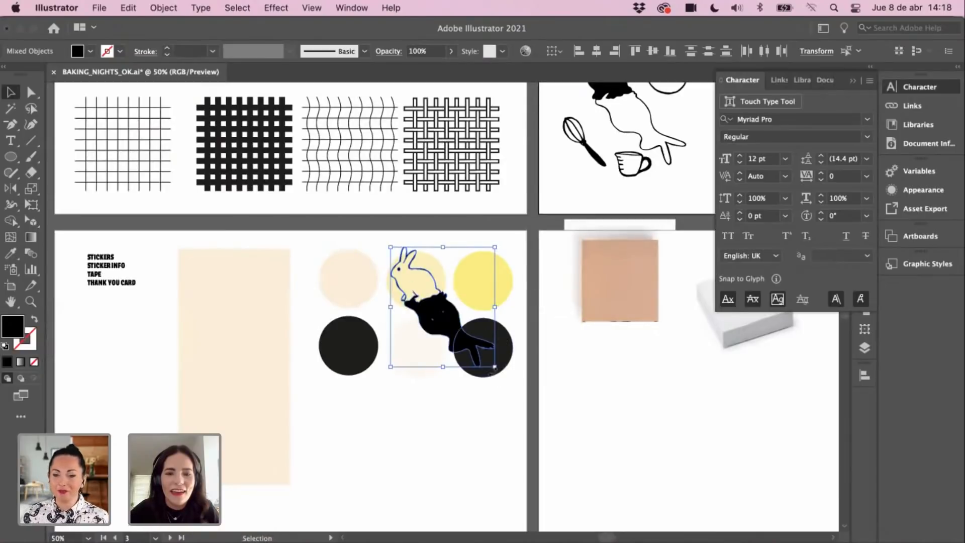
left_click_drag(487, 360, 386, 318)
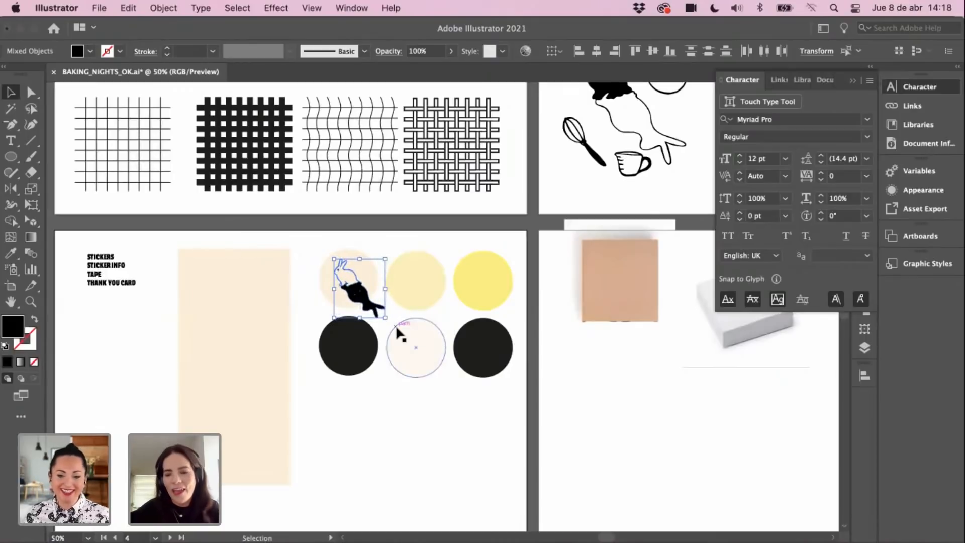
Step: Check the pale circle behind the bunny, deselect, and scroll back to the bunny artboard
left_click(424, 233)
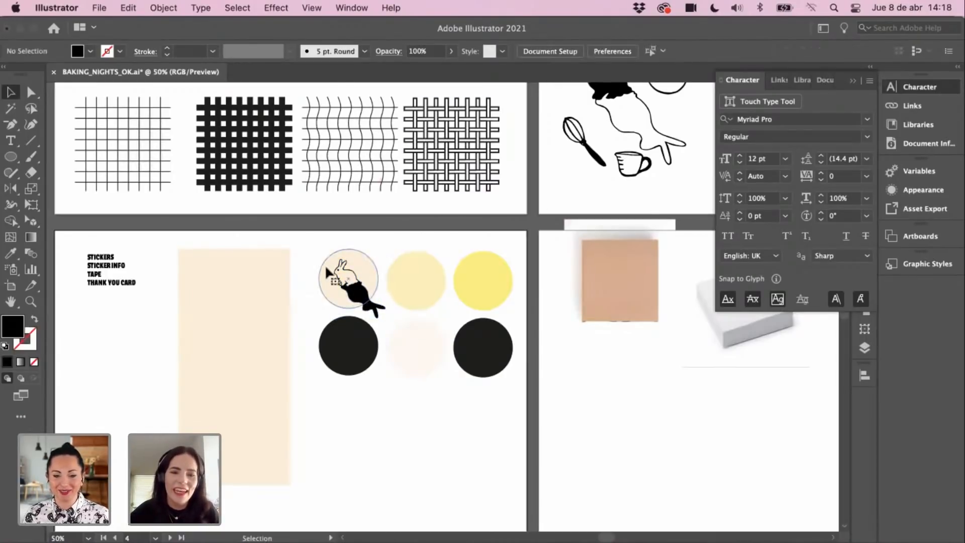
left_click(325, 264)
left_click(427, 240)
scroll(432, 251, "up", 10)
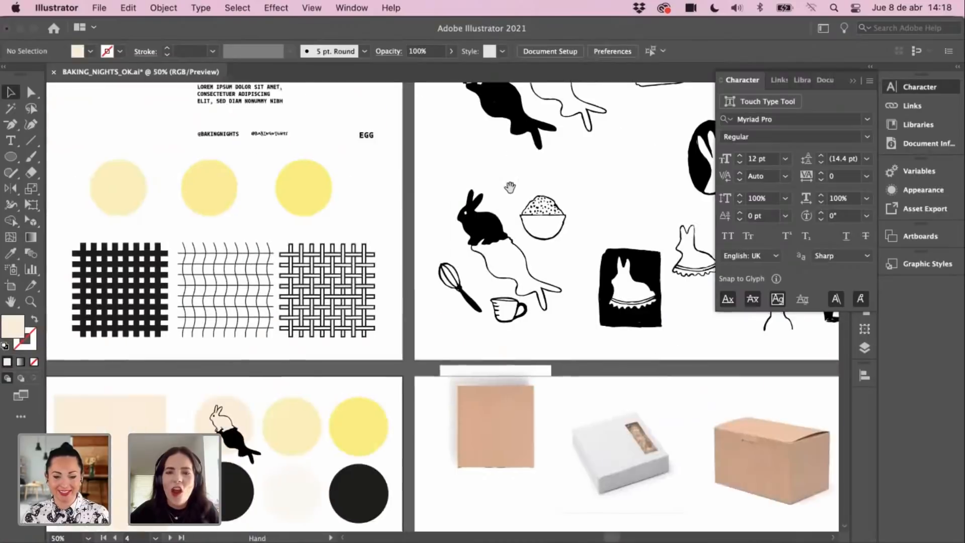
scroll(432, 251, "right", 8)
Step: Create a small text frame and place a copy right of the window bunnies
left_click(12, 141)
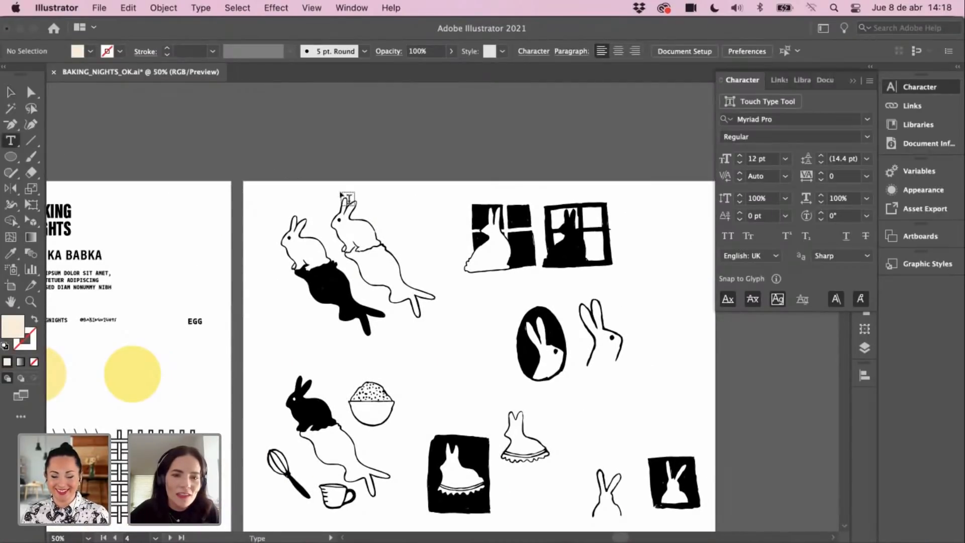
left_click_drag(358, 186, 382, 208)
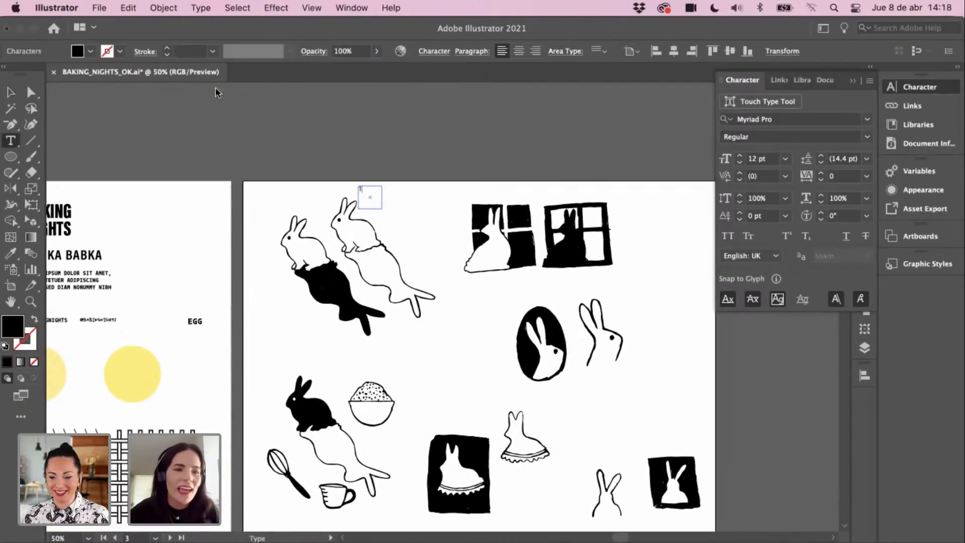
left_click(14, 93)
key("super+c")
key("super+v")
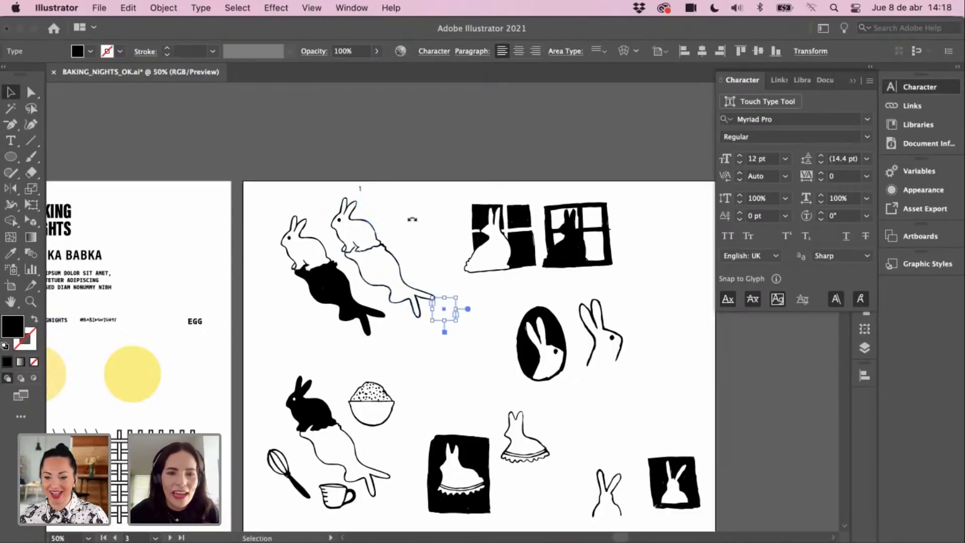
left_click_drag(444, 308, 521, 272)
left_click_drag(598, 240, 635, 215)
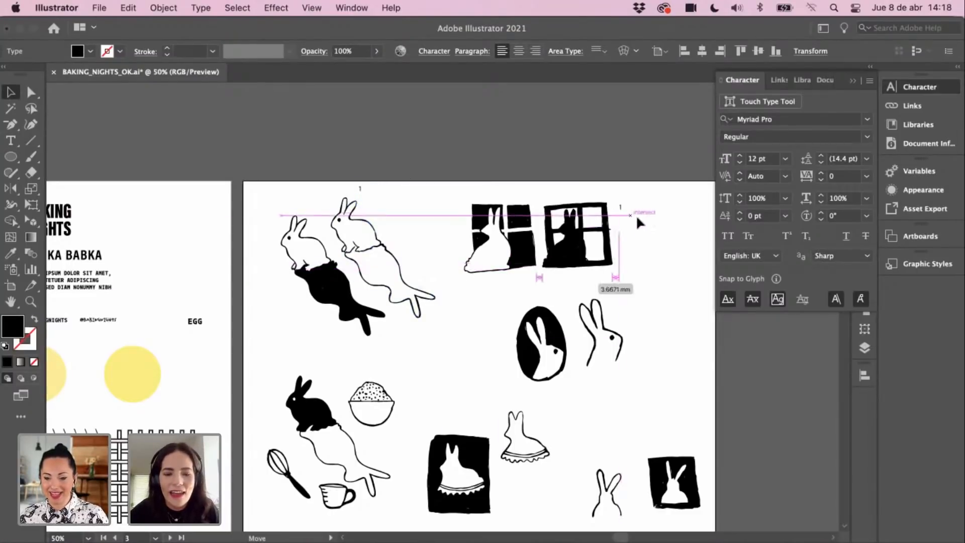
Step: Clear the placeholder text from the copied frame, leaving it empty
double_click(632, 211)
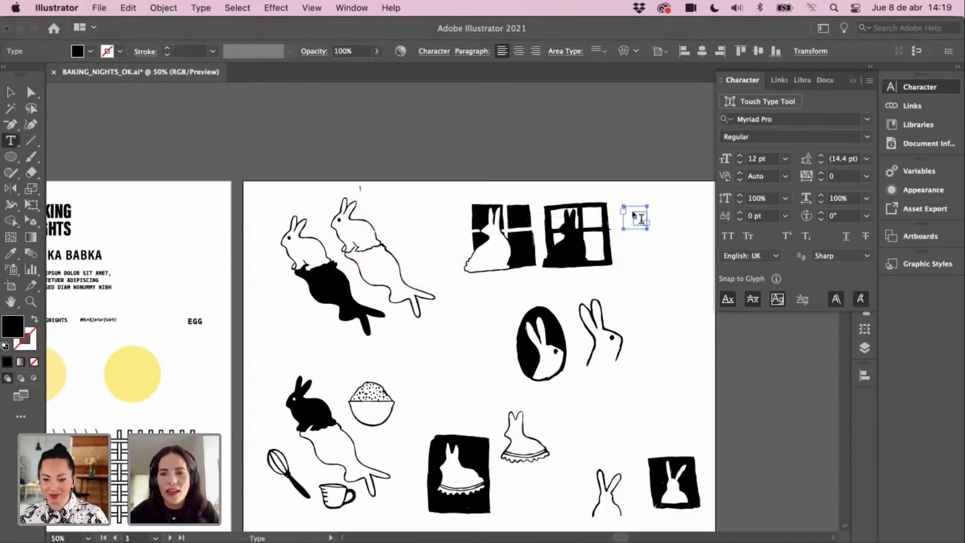
key("super+a")
left_click(12, 93)
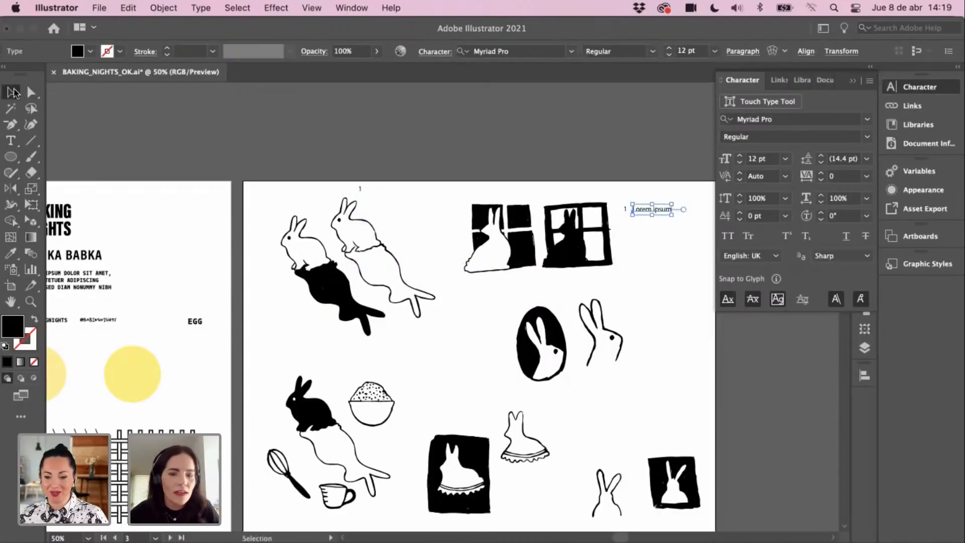
key("Delete")
key("t")
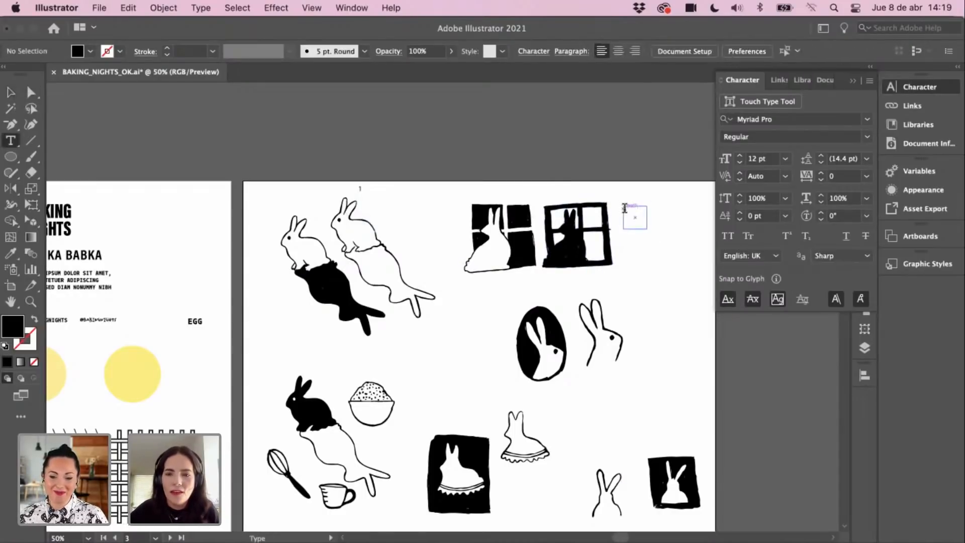
left_click(615, 205)
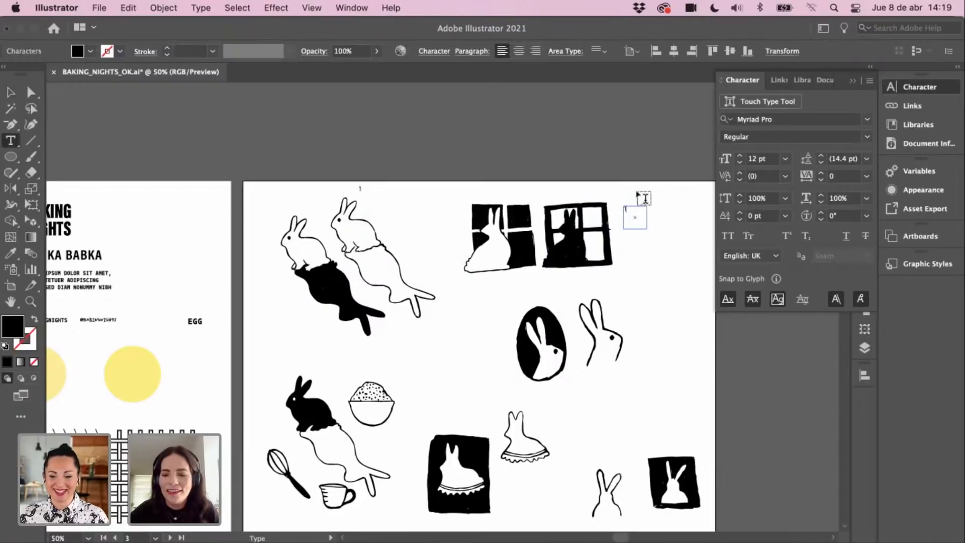
key("Escape")
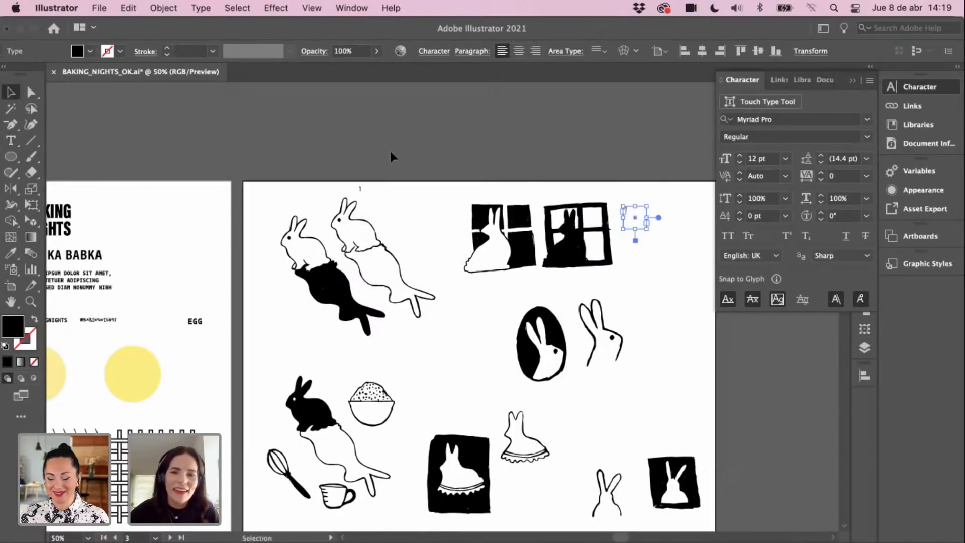
left_click(390, 148)
Step: Move the empty text frame beside the bowl and enter its number label
scroll(596, 189, "down", 2)
left_click_drag(632, 177, 420, 339)
double_click(419, 356)
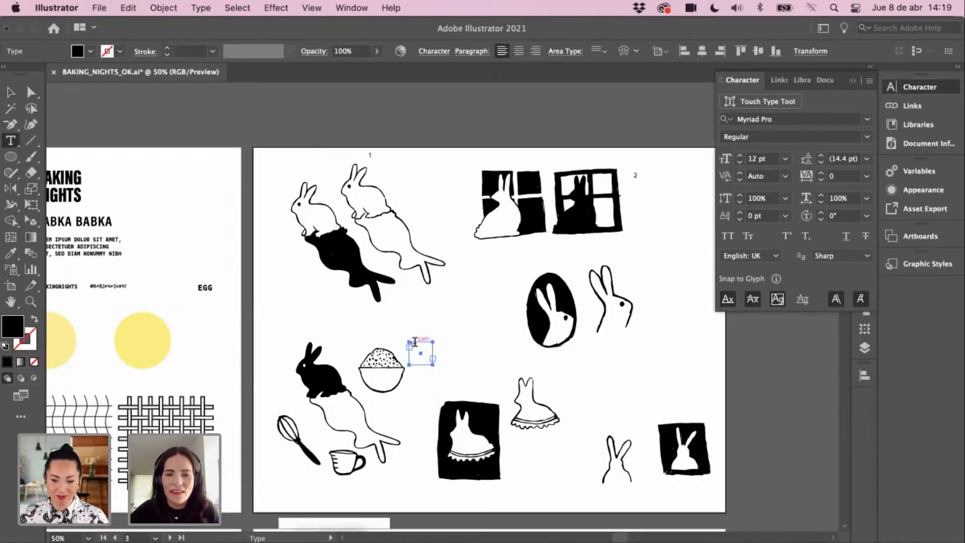
left_click(415, 343)
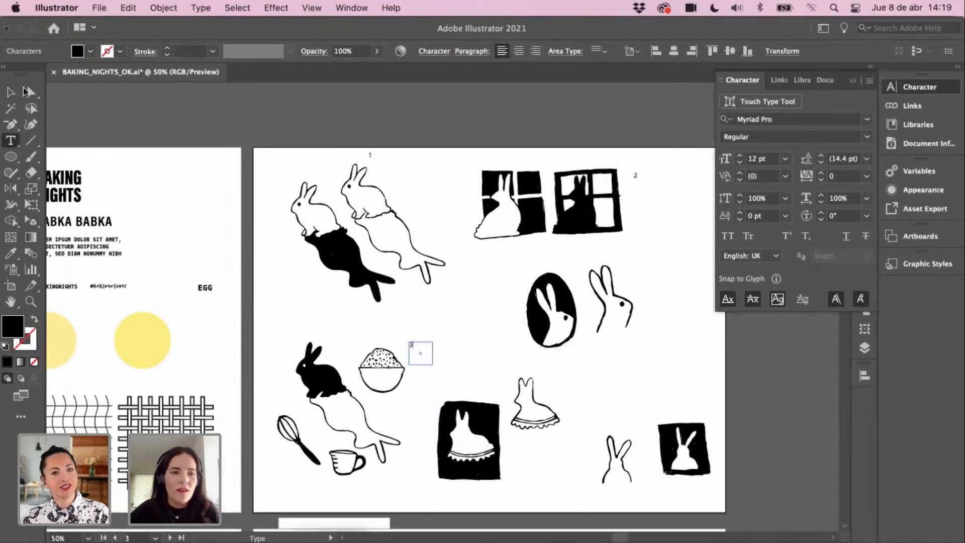
left_click(10, 92)
left_click(443, 343)
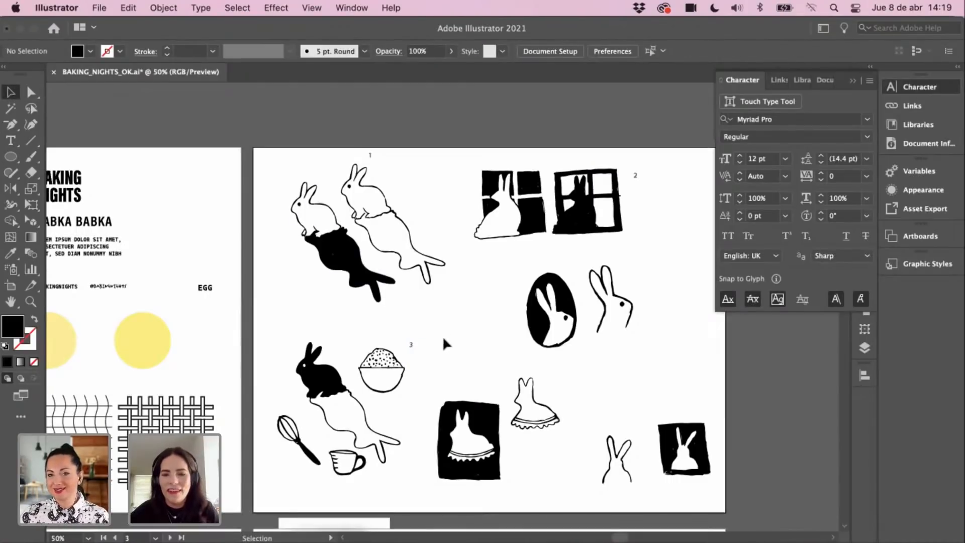
Step: Place an empty text frame near the dress, then move it next to the outline bunny
left_click_drag(492, 356, 462, 328)
left_click_drag(391, 317, 467, 346)
key("t")
left_click(471, 346)
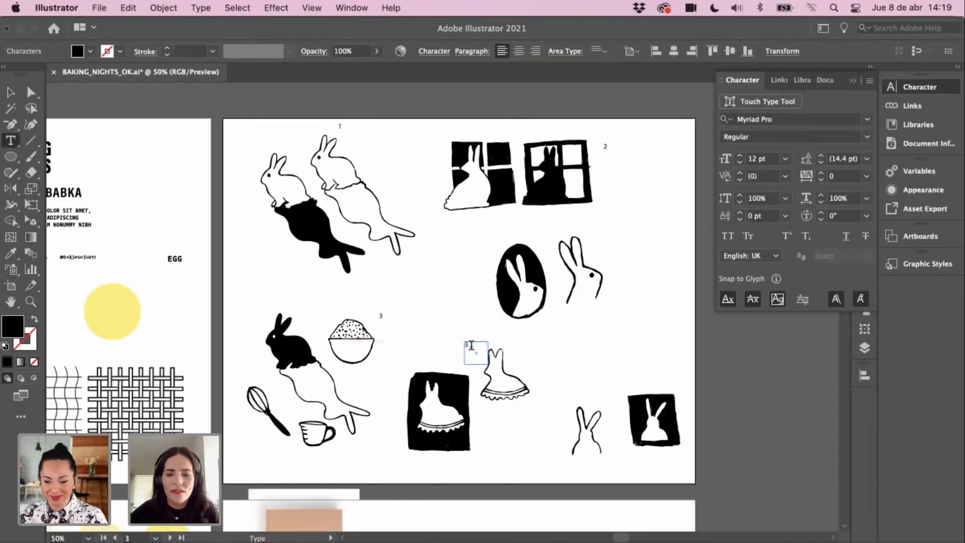
left_click(13, 92)
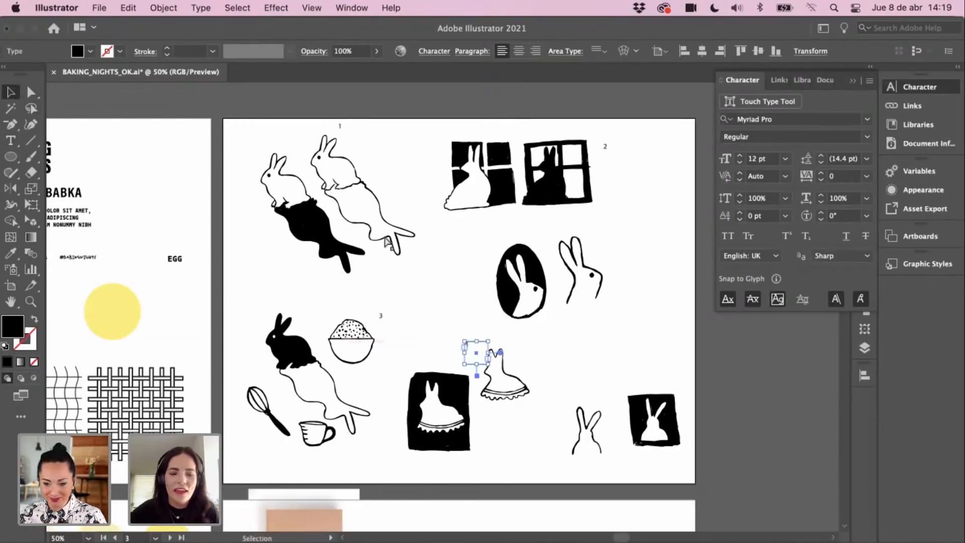
left_click_drag(474, 352, 603, 247)
left_click(441, 260)
Step: Enter the number 5 label beside the outline bunny
key("t")
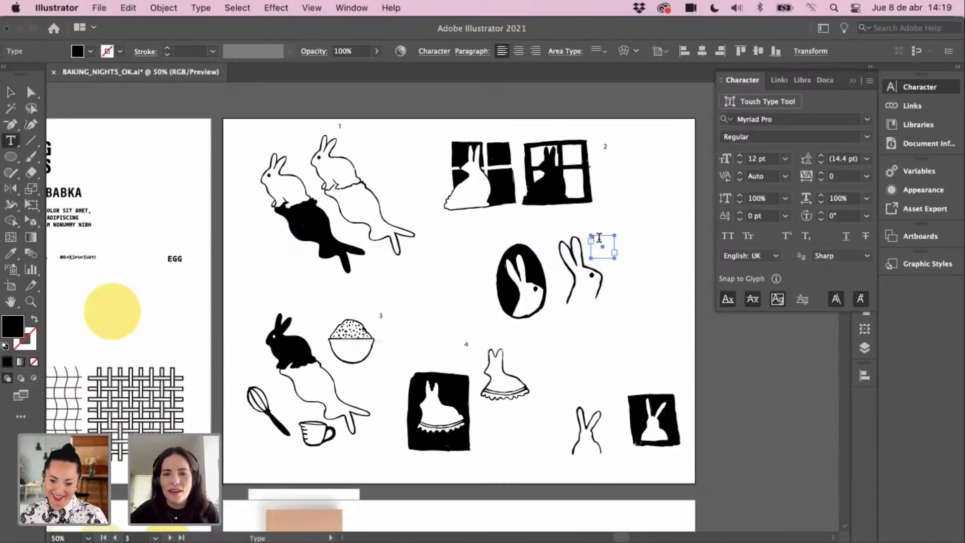
left_click(599, 237)
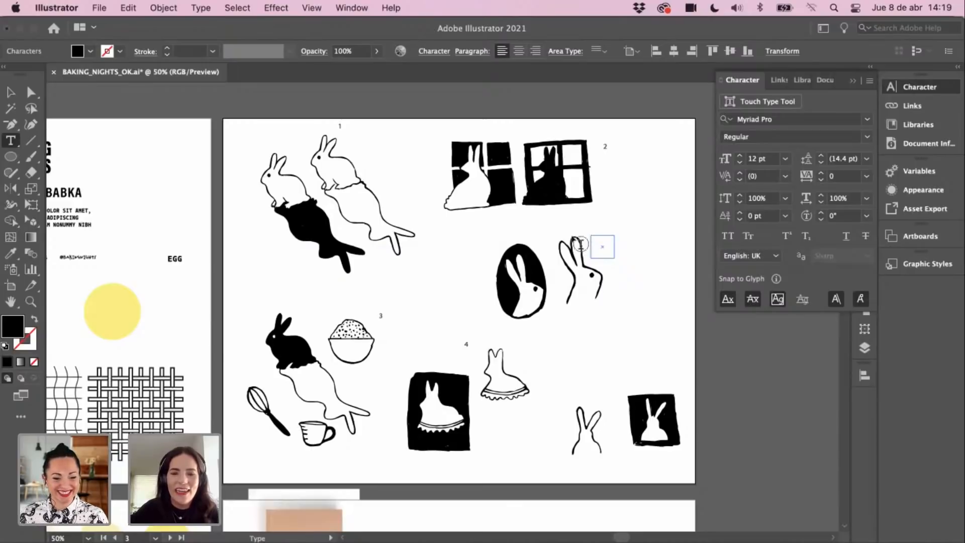
left_click(11, 92)
left_click(335, 193)
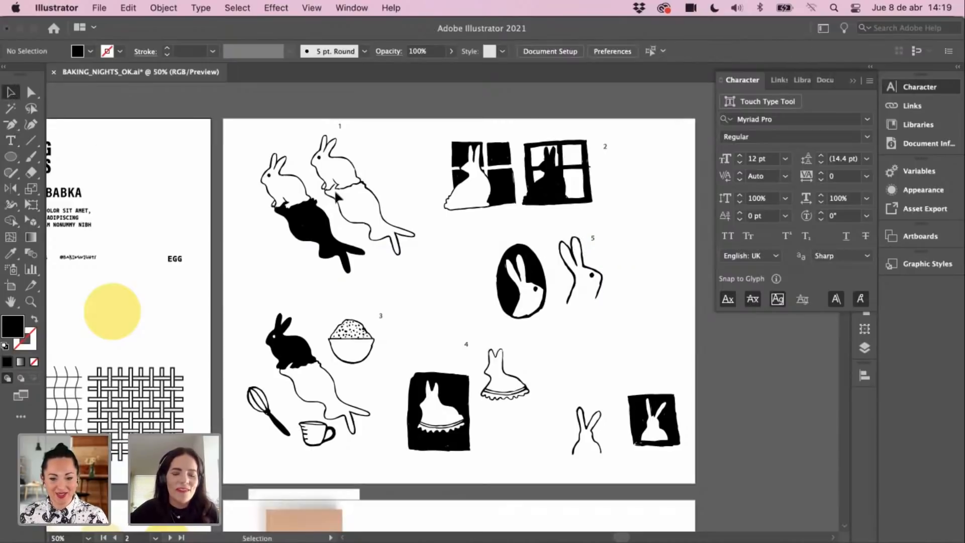
Step: Duplicate the 5 label beside the bottom-right framed bunny and renumber it 6
left_click(593, 238)
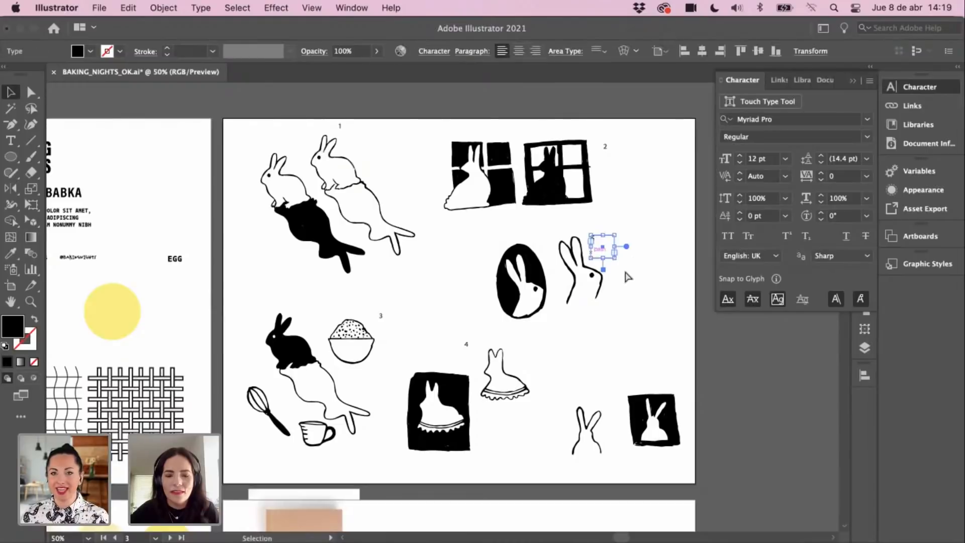
key("super+c")
key("super+v")
left_click_drag(444, 309, 611, 386)
key("t")
left_click(607, 379)
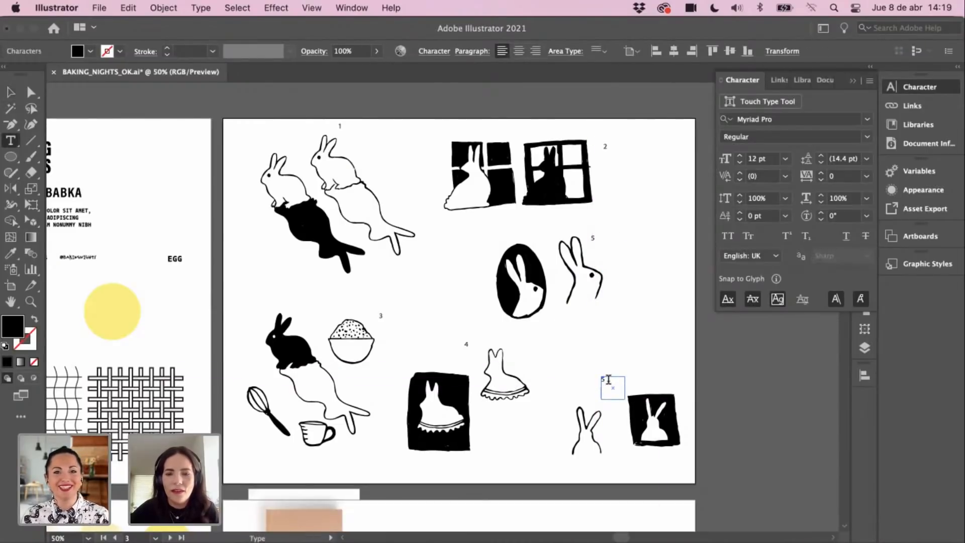
left_click(11, 92)
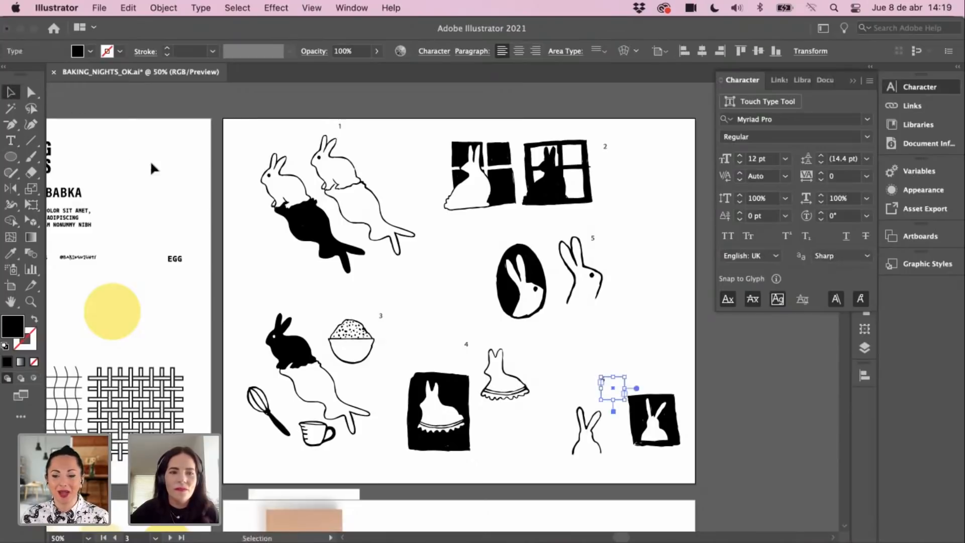
left_click(152, 168)
Step: Collapse the character panel and zoom in to inspect bunny 5, then zoom back out
left_click_drag(346, 296, 391, 279)
left_click_drag(511, 348, 481, 364)
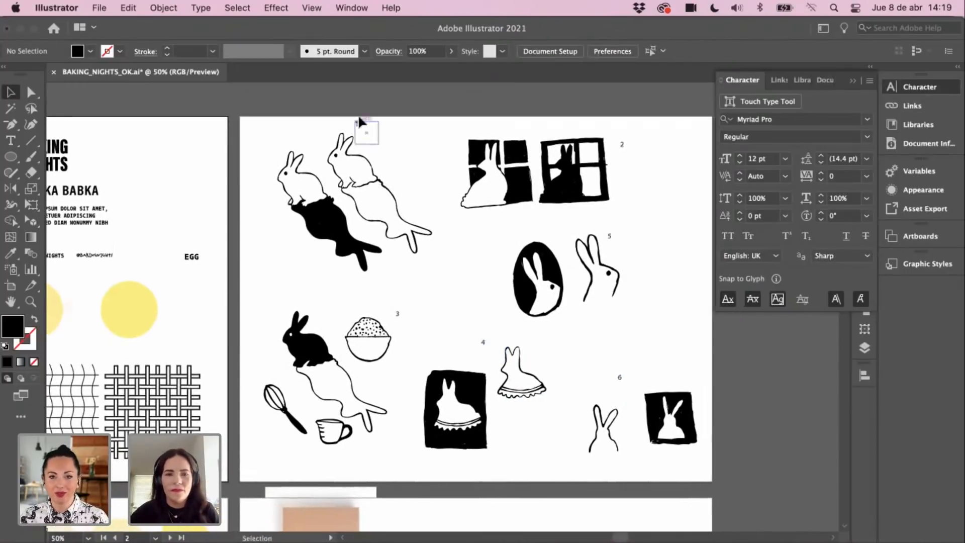
key("z")
left_click(487, 296)
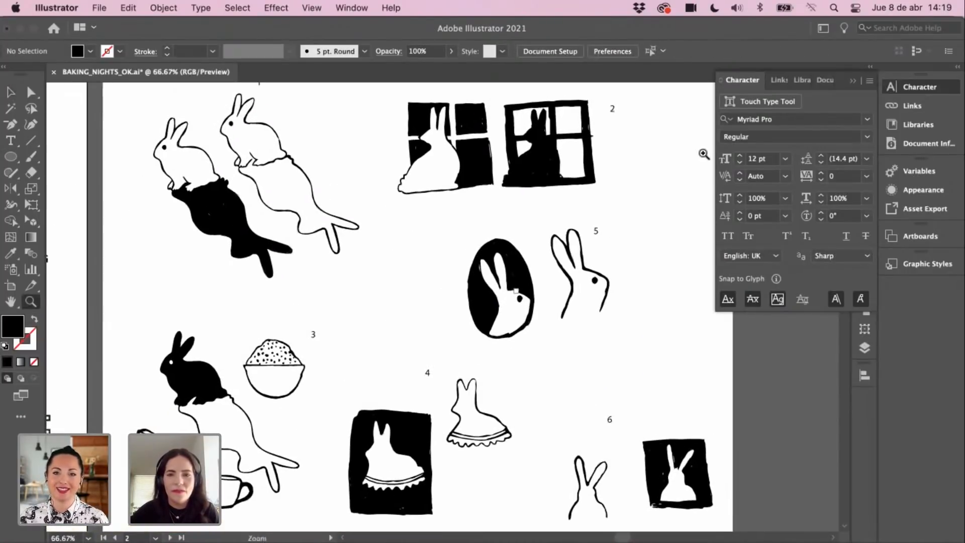
left_click(852, 81)
left_click_drag(755, 260, 782, 262)
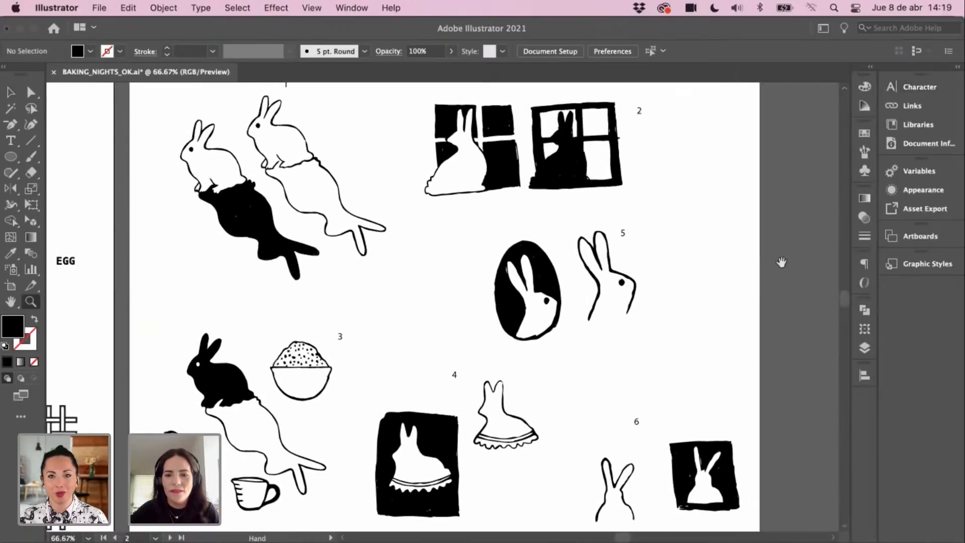
left_click(751, 263)
left_click_drag(443, 212, 619, 299)
left_click_drag(404, 341, 606, 242)
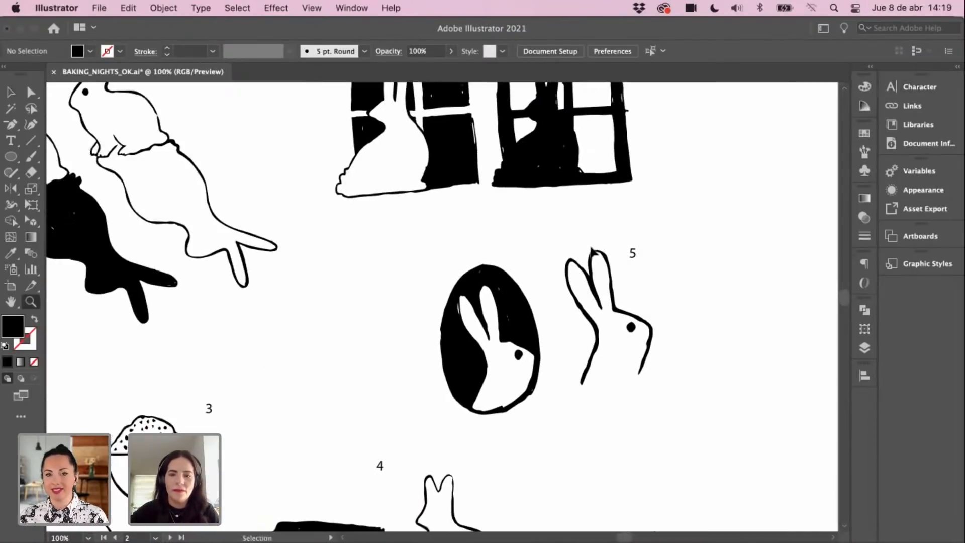
key("super+minus")
key("v")
Step: Move the 1 label beside the upper-right bunny
left_click_drag(400, 370, 465, 331)
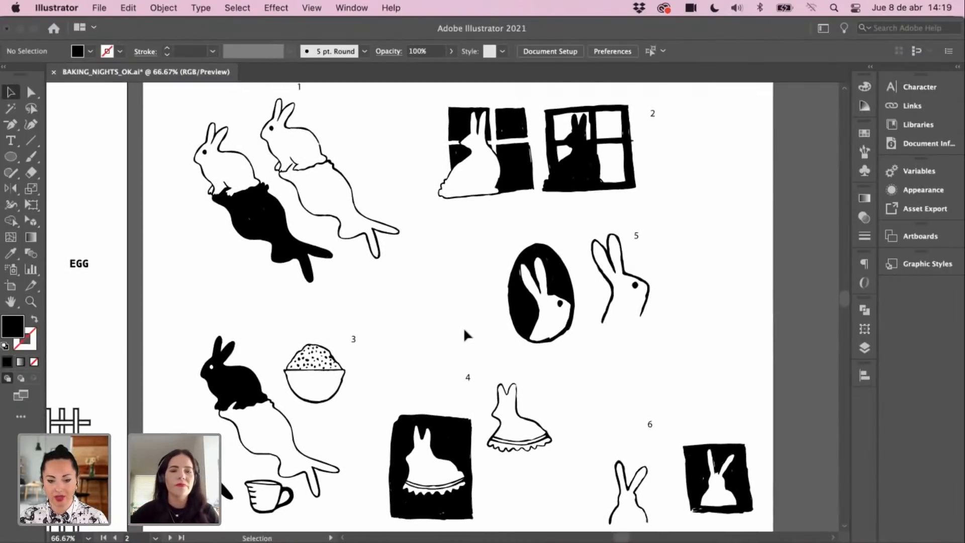
left_click_drag(303, 85, 339, 131)
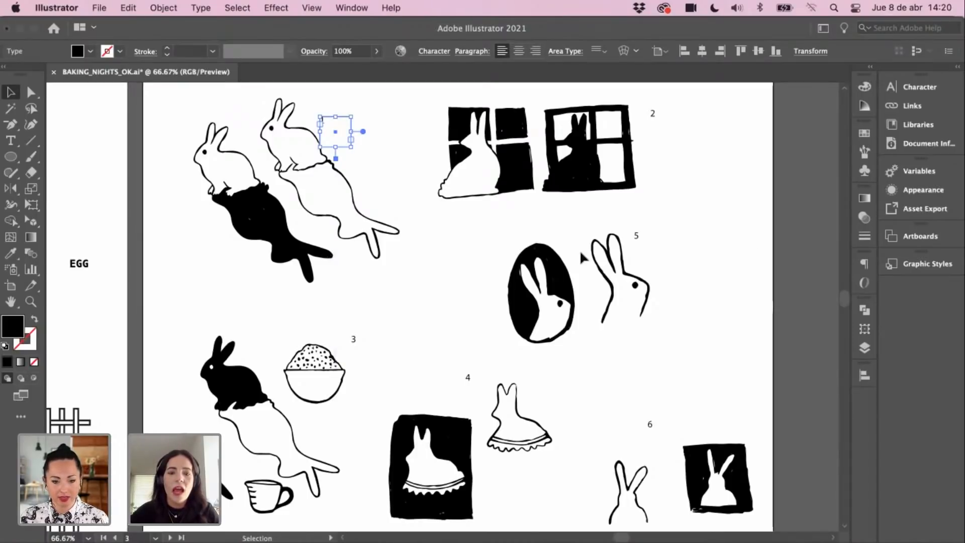
scroll(362, 340, "down", 1)
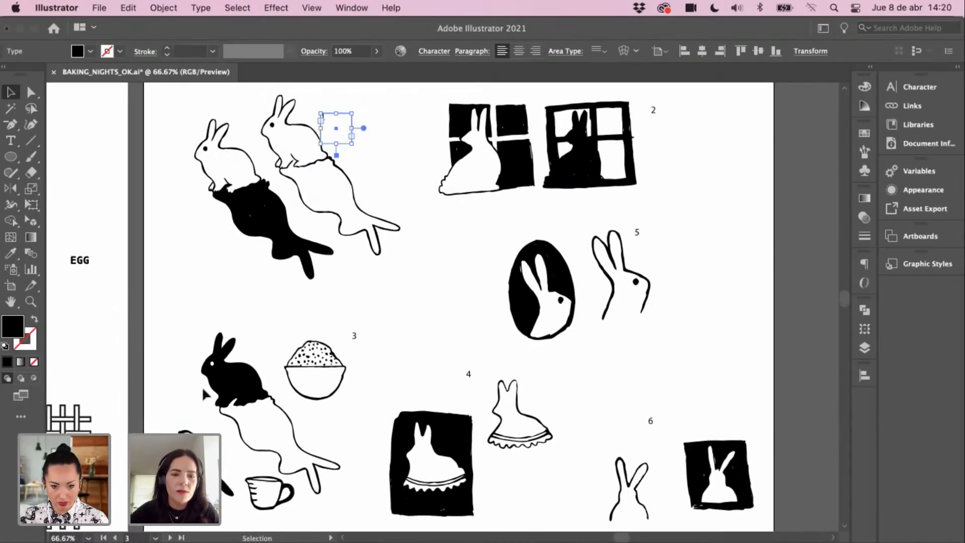
left_click(355, 342)
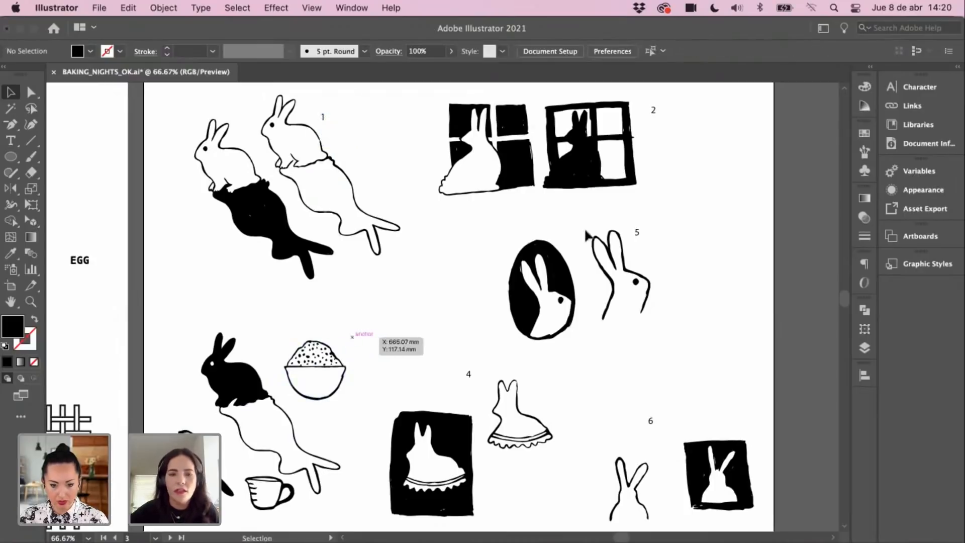
left_click_drag(562, 304, 560, 306)
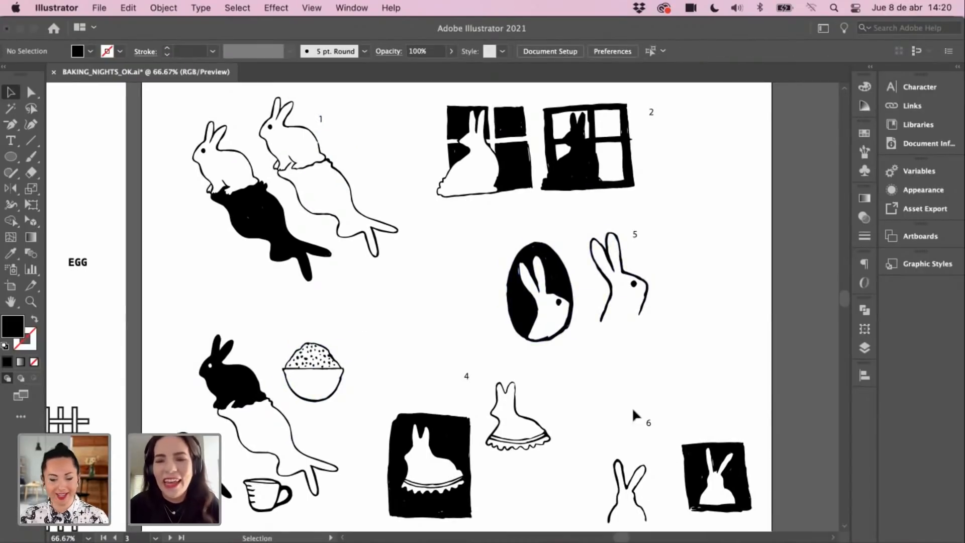
Step: Retype the 5 label as 3 and renumber the bottom-right 6 label to 5
double_click(649, 423)
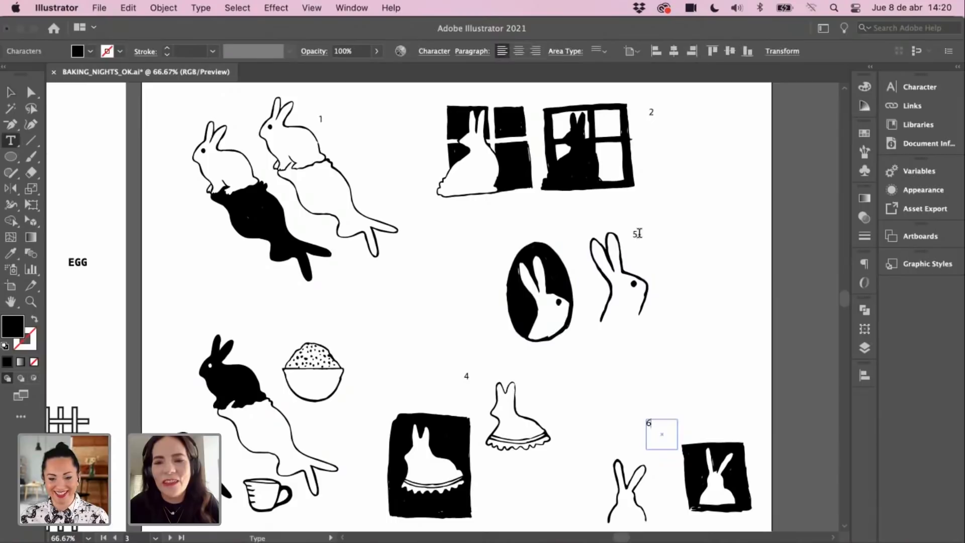
left_click(638, 235)
key("BackSpace")
type("3")
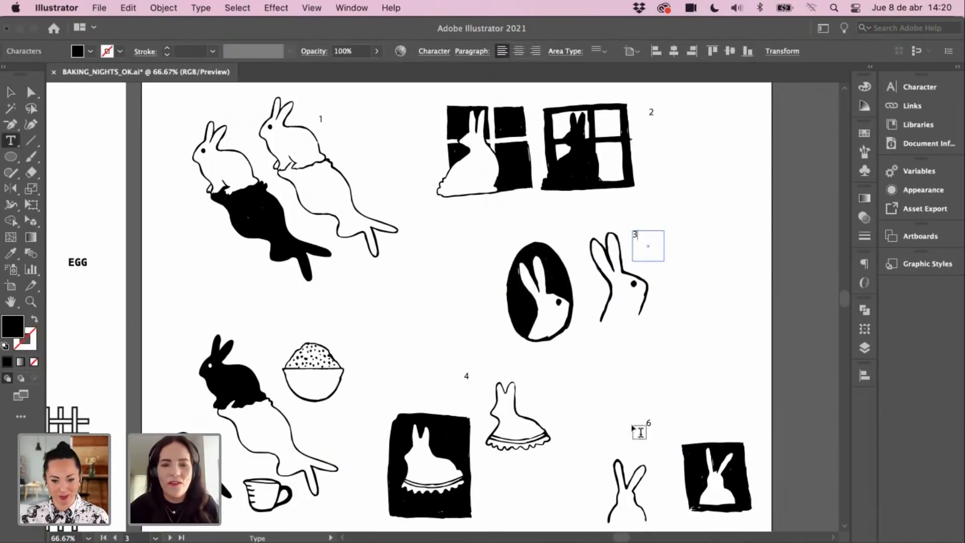
left_click(649, 422)
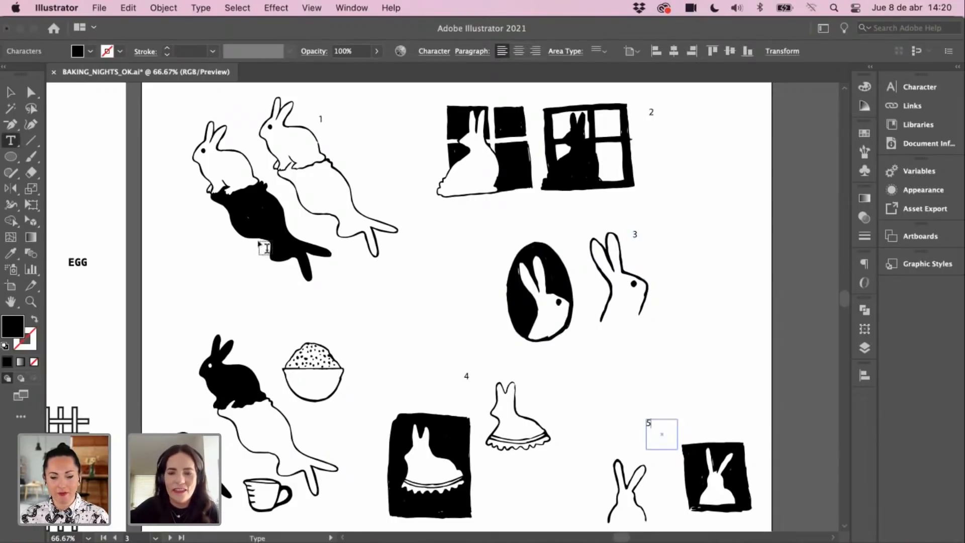
left_click(11, 93)
left_click(116, 148)
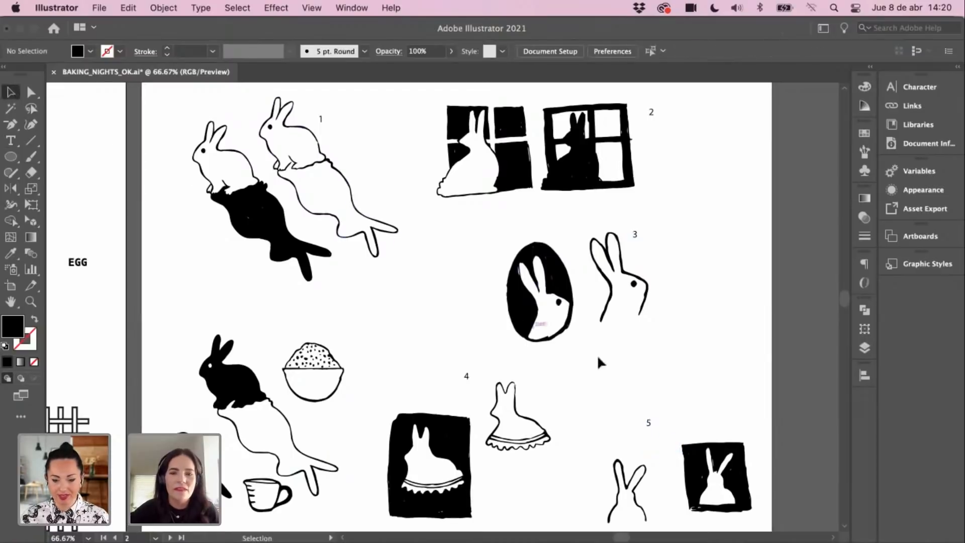
key("space")
left_click_drag(609, 356, 613, 359)
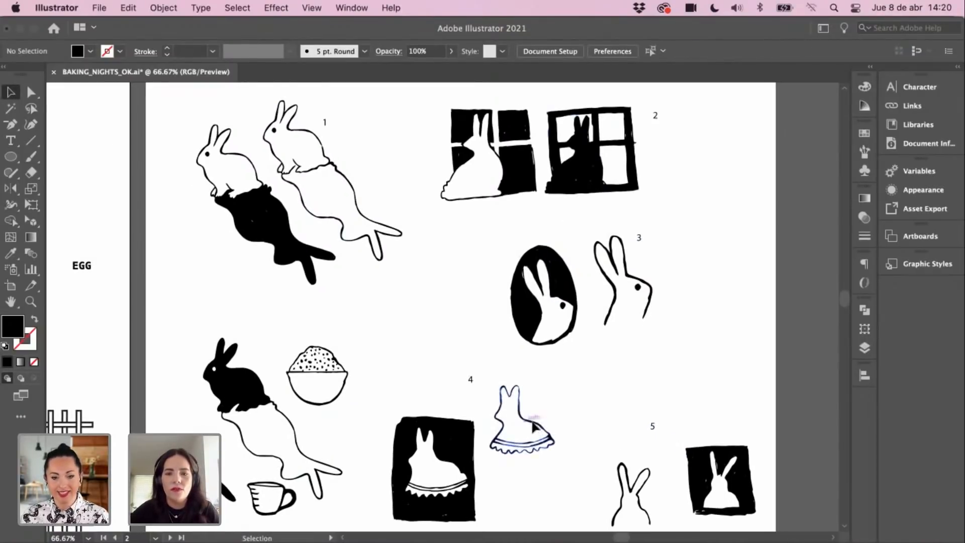
key("space")
mouse_move(706, 299)
left_mouse_down()
mouse_move(718, 272)
mouse_move(719, 291)
left_mouse_up()
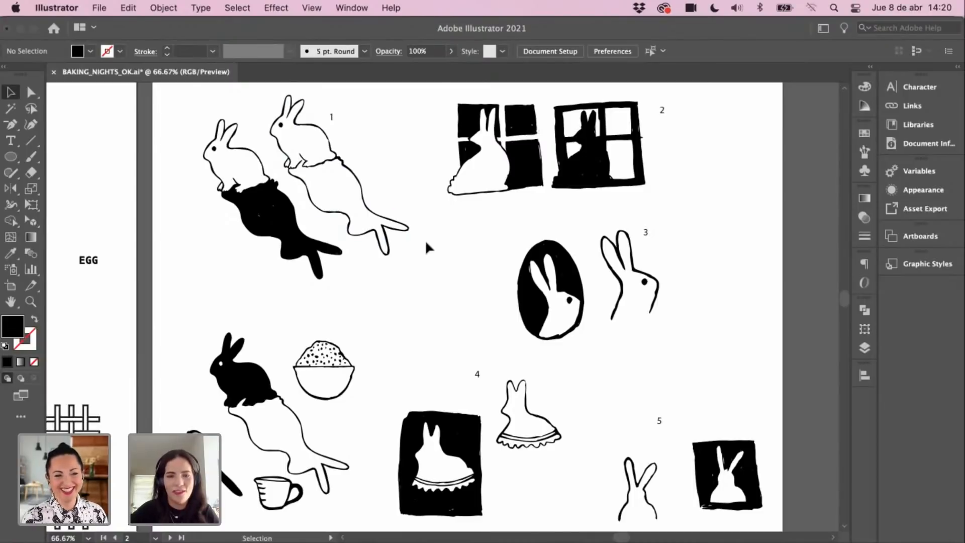
Step: Zoom out, pan to the BAKING NIGHTS logo variants artboard, and select the boxed logotype
key("super+minus")
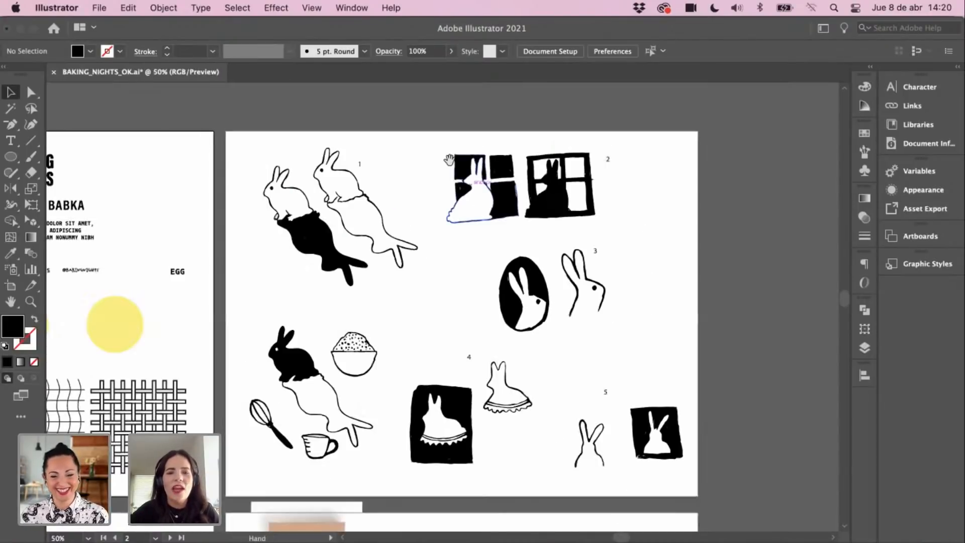
left_click_drag(414, 285, 552, 235)
left_click_drag(400, 317, 474, 243)
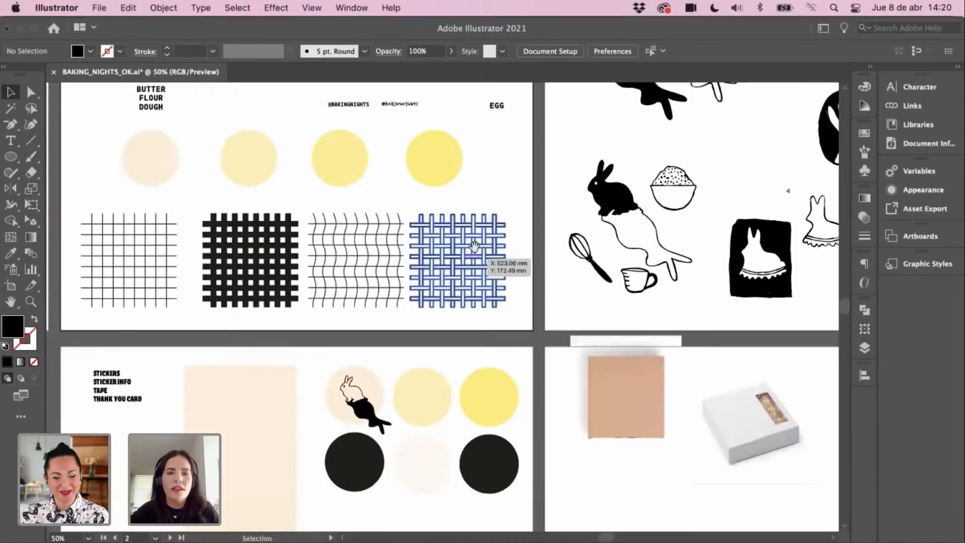
left_click_drag(372, 253, 372, 175)
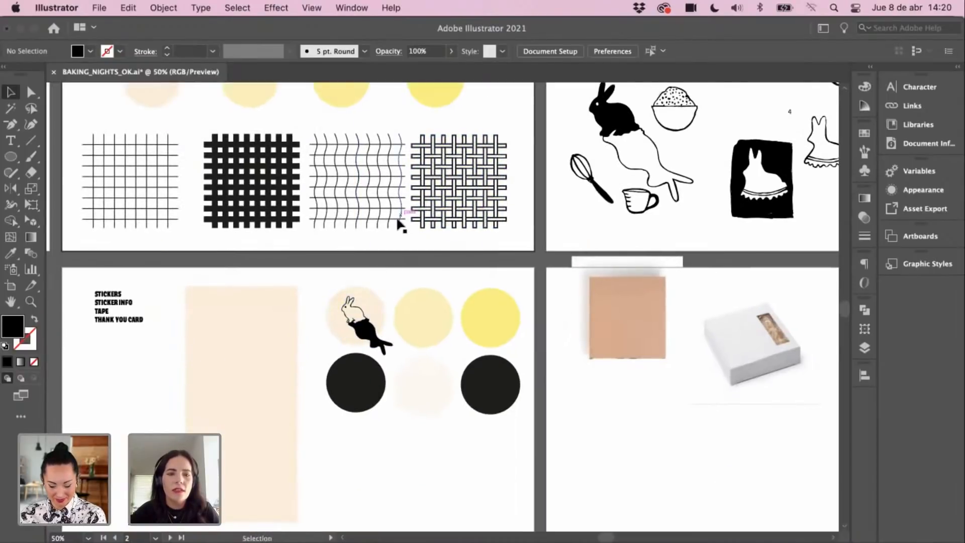
left_click_drag(415, 110, 454, 289)
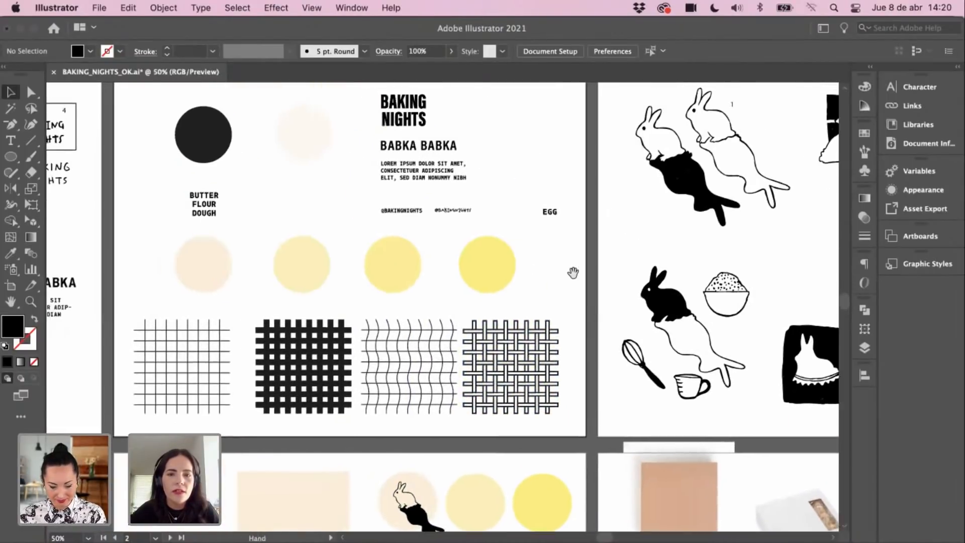
left_click_drag(416, 236, 497, 243)
left_click_drag(112, 210, 319, 223)
left_click_drag(358, 251, 421, 260)
left_click(182, 151)
Step: Paste the boxed BAKING NIGHTS logotype onto the stickers artboard below the circles
left_click(200, 183, "shift")
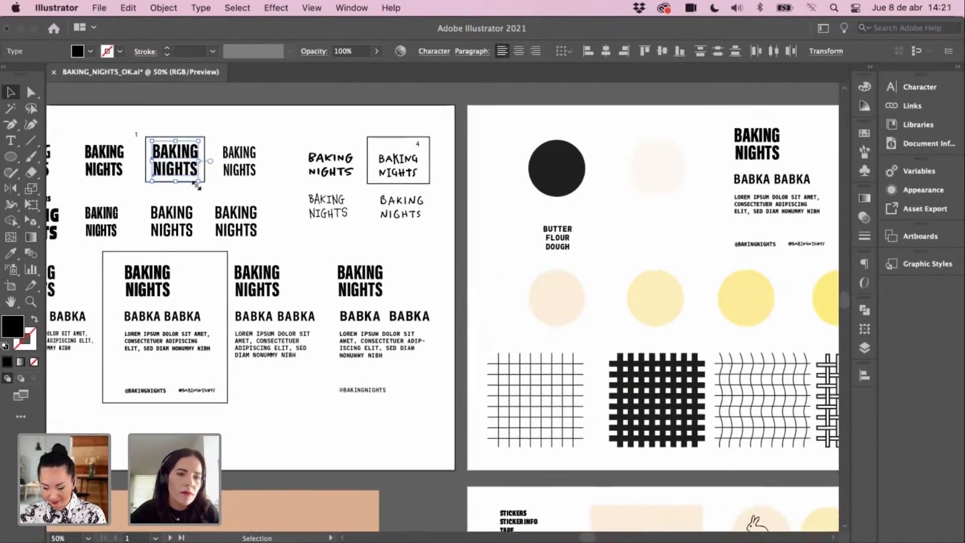
scroll(469, 261, "down", 10)
scroll(469, 261, "right", 4)
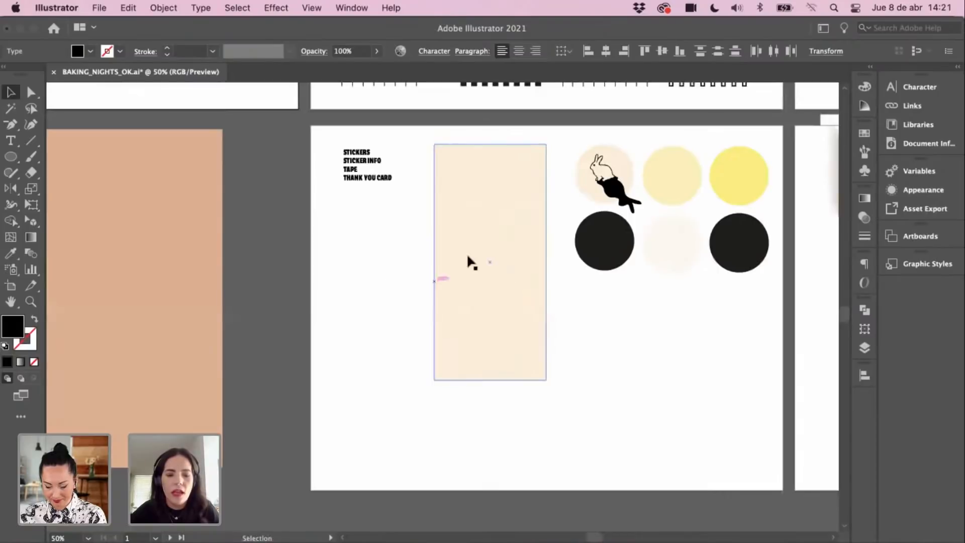
key("z")
left_click(492, 303)
key("super+v")
left_click_drag(581, 332, 487, 296)
key("v")
left_click(508, 313)
Step: Zoom in on the pasted logotype and nudge the BAKING word slightly
key("z")
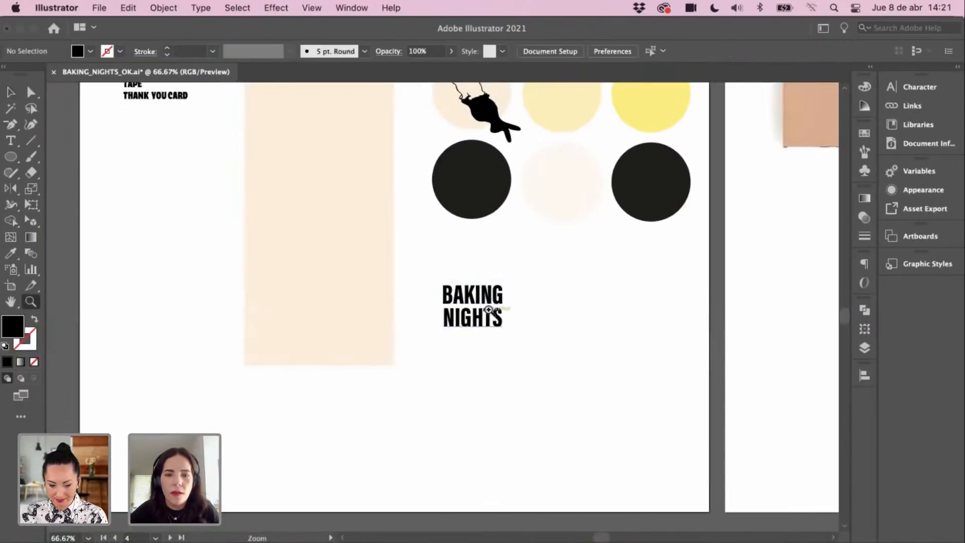
left_click(488, 308)
key("v")
left_click(459, 325)
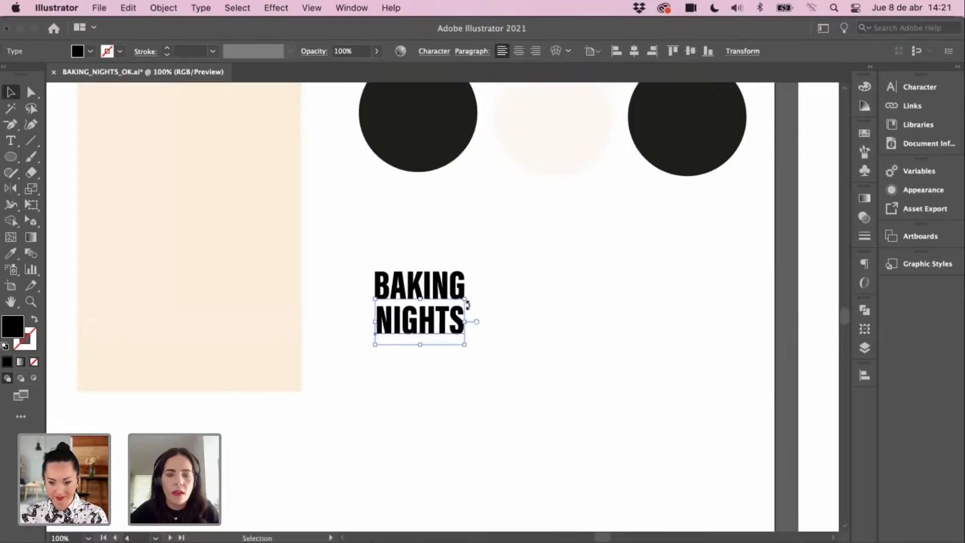
left_click(551, 285)
key("z")
left_click(441, 281)
key("v")
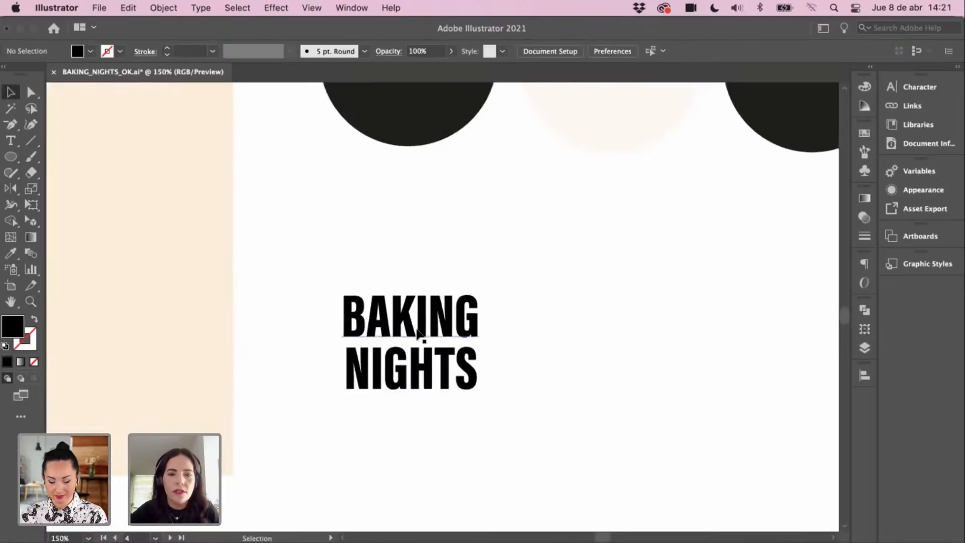
left_click_drag(422, 331, 427, 334)
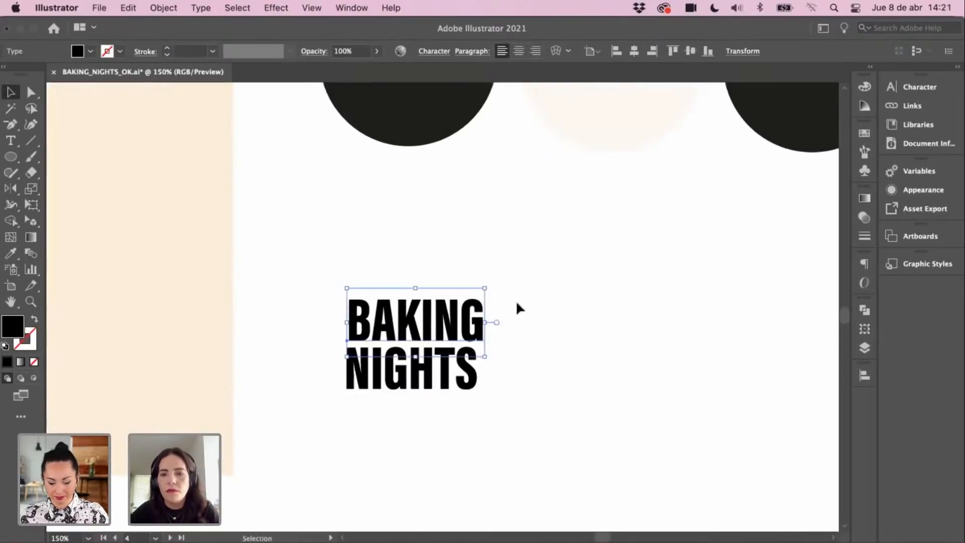
left_click_drag(483, 289, 482, 292)
Step: Set the NIGHTS word's tracking to 10 in the Character panel
key("super+t")
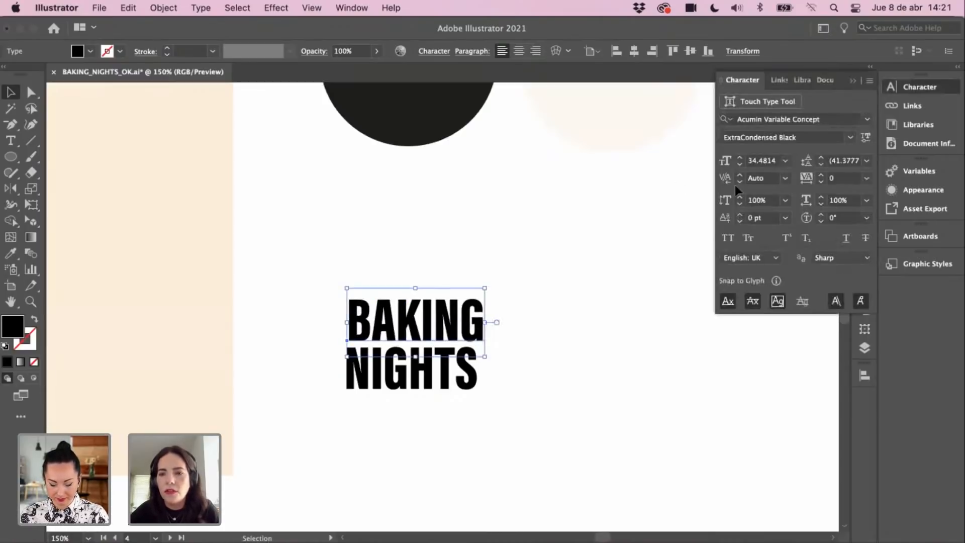
left_click(577, 355)
left_click(475, 381)
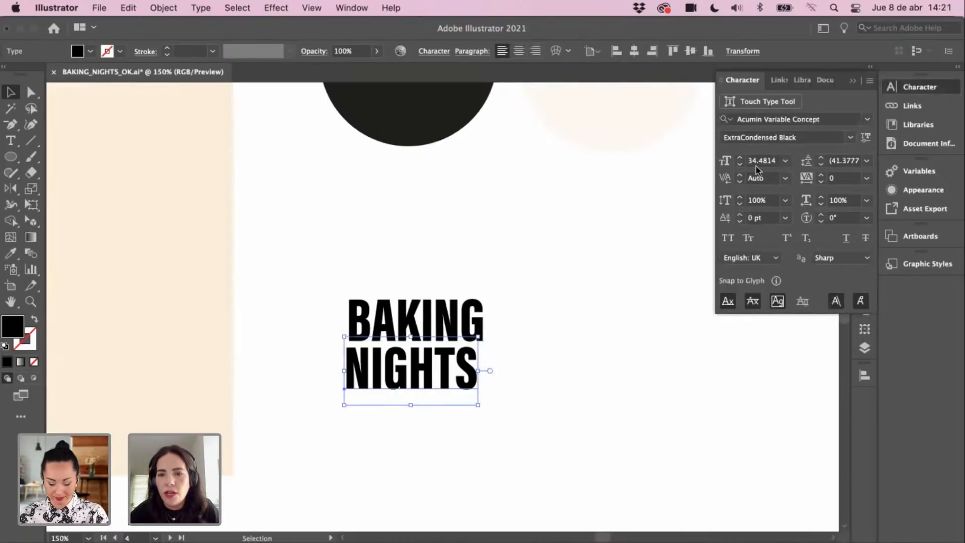
left_click(867, 178)
left_click(884, 352)
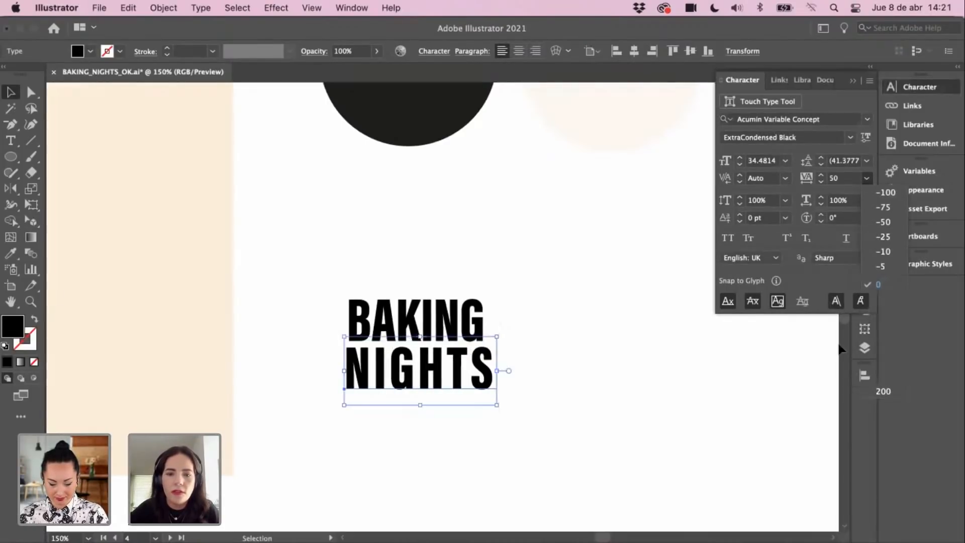
left_click(866, 178)
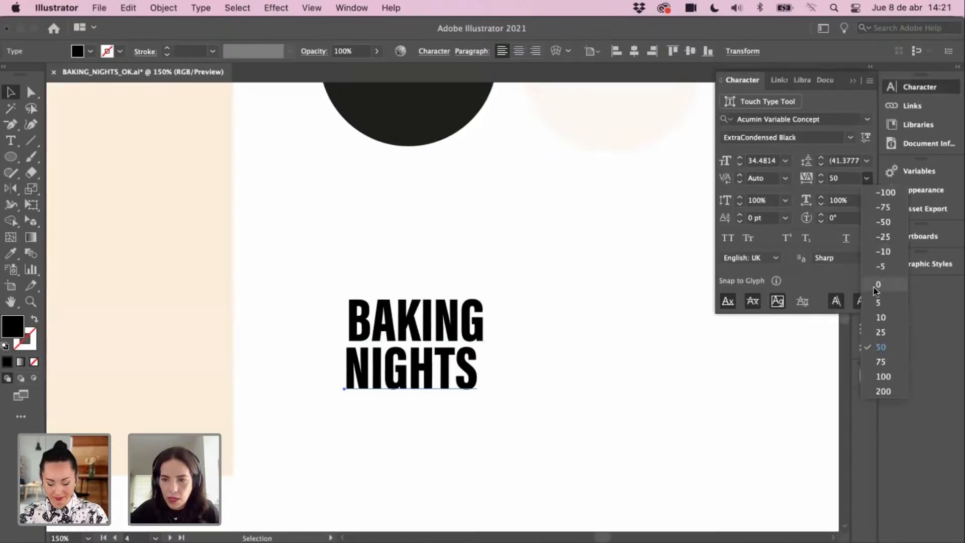
left_click(883, 319)
Step: Tighten BAKING's tracking to -6, then select both words together
left_click(479, 307)
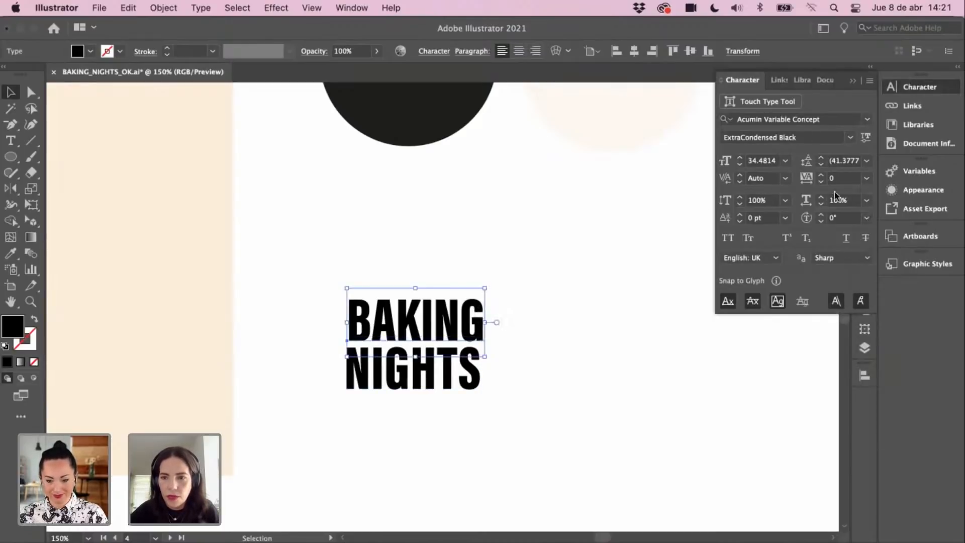
left_click(823, 183)
left_click(822, 182)
left_click(822, 182)
left_click(822, 182)
left_click(822, 182)
left_click(822, 183)
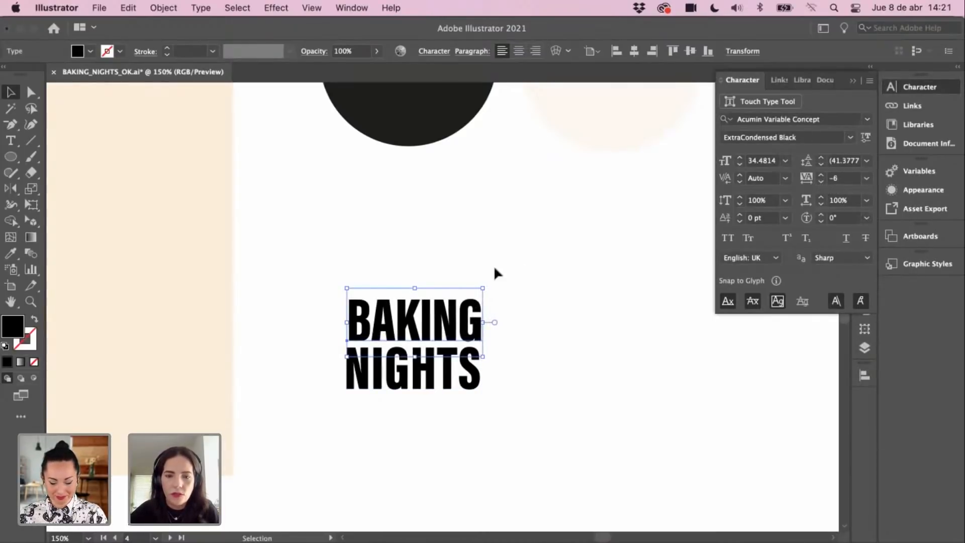
left_click(494, 266)
left_click(480, 323)
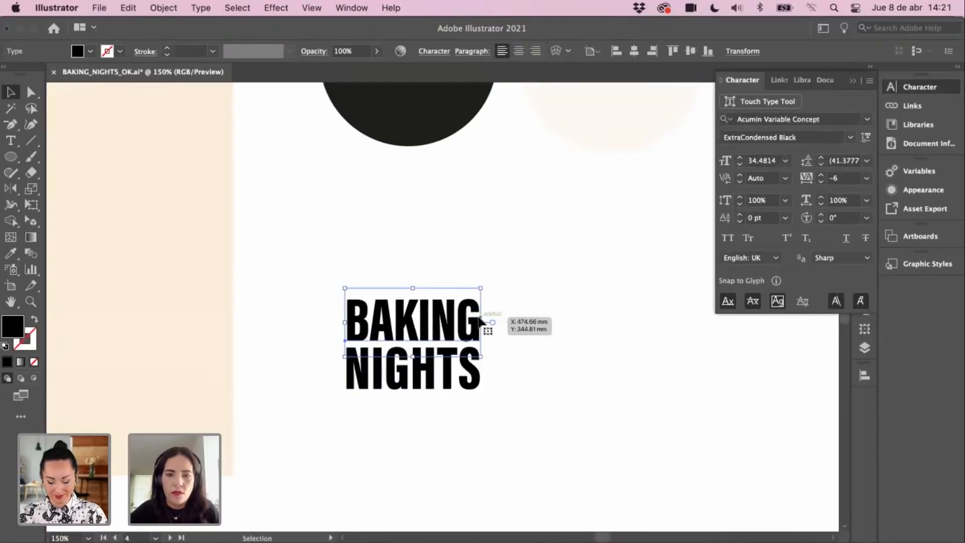
left_click_drag(517, 248, 427, 412)
left_click(201, 8)
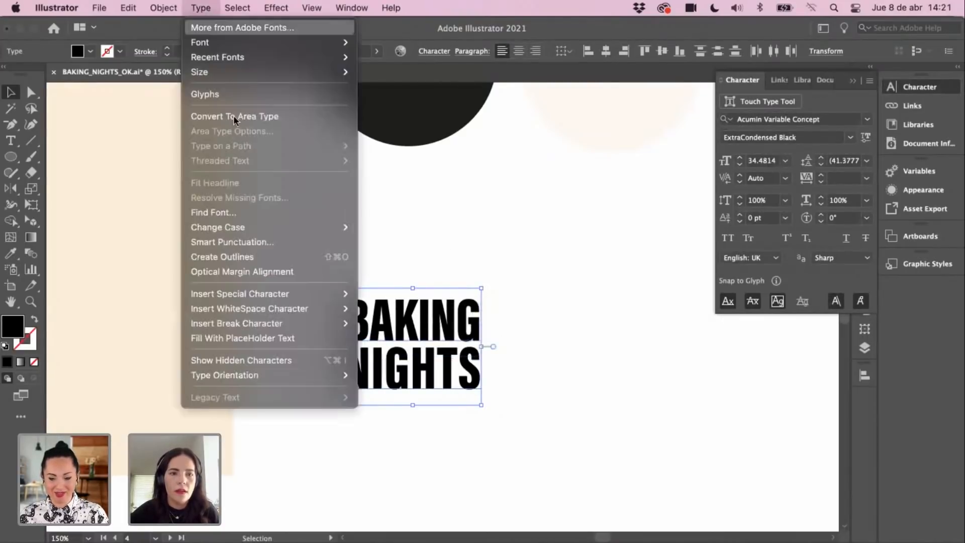
Step: Convert the BAKING NIGHTS lettering to outlines and select the outlined group
left_click(259, 257)
left_click(439, 265)
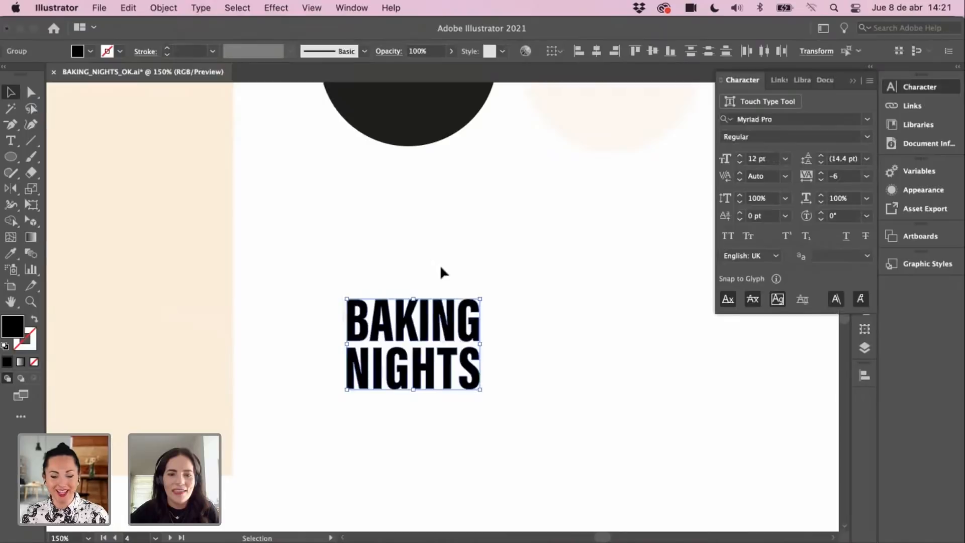
left_click_drag(440, 264, 367, 288)
left_click(414, 350)
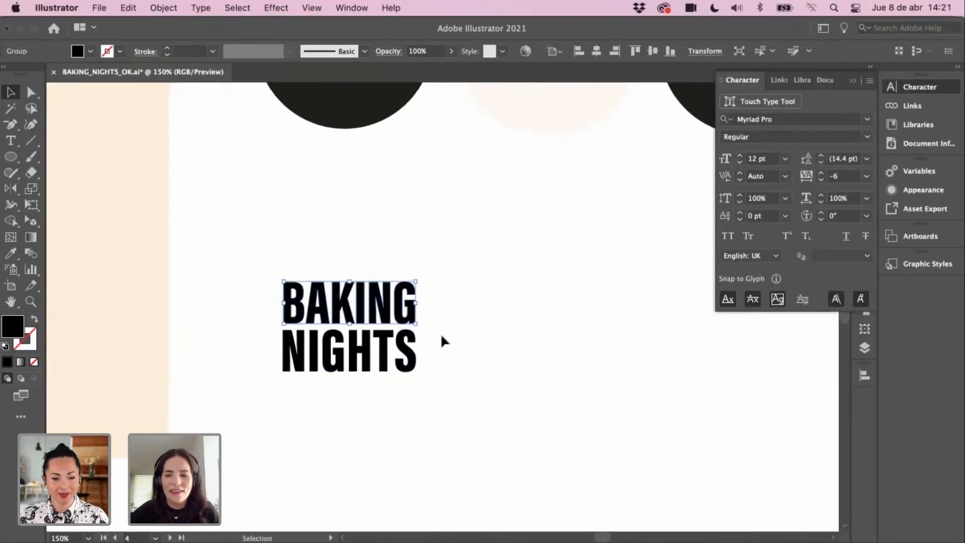
Step: Zoom out across the board and zoom back in on the numbered bunny artboard
key("super+minus")
key("super+minus")
key("super+minus")
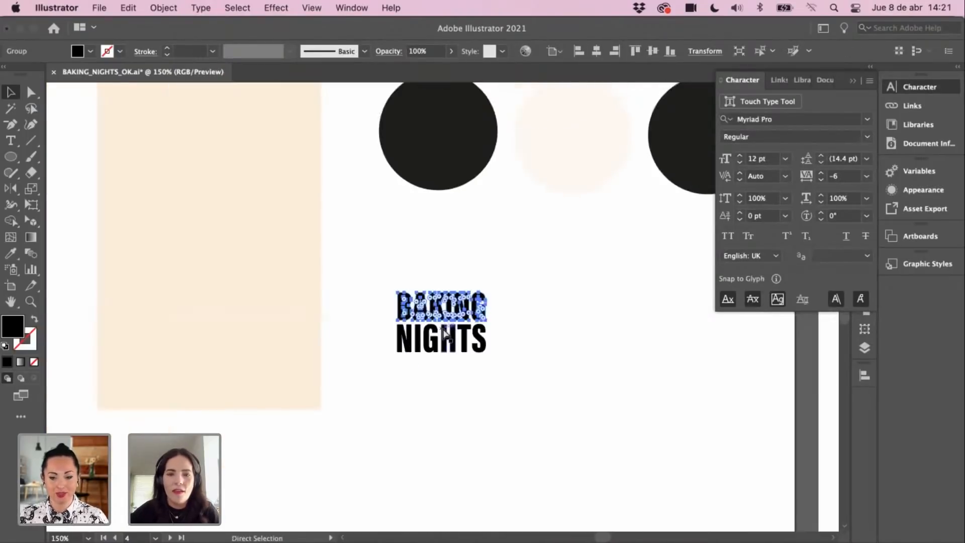
left_click_drag(495, 233, 372, 355)
left_click_drag(648, 108, 485, 301)
key("z")
left_click(458, 300)
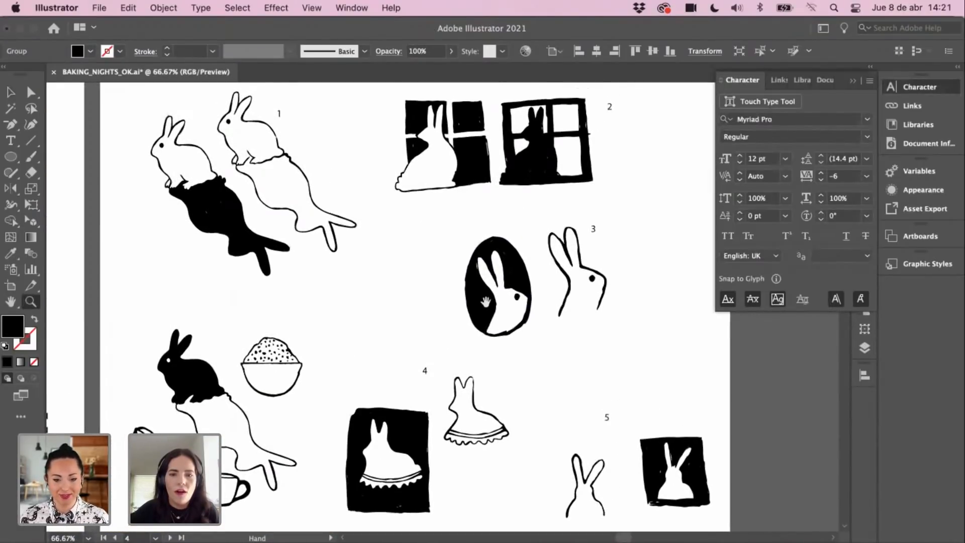
Step: Collapse the Character panel and centre the bunny artboard with the Selection tool active
left_click(853, 81)
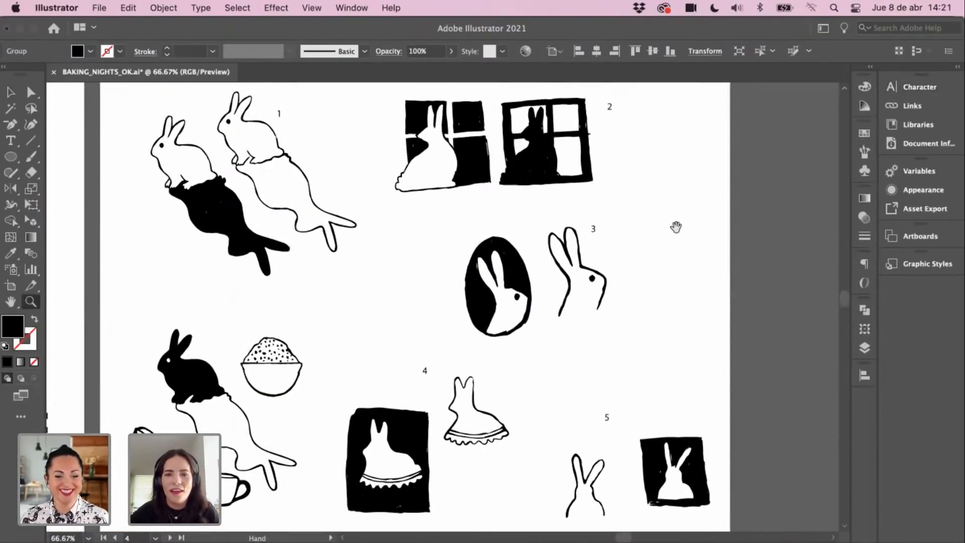
left_click_drag(676, 226, 704, 228)
key("v")
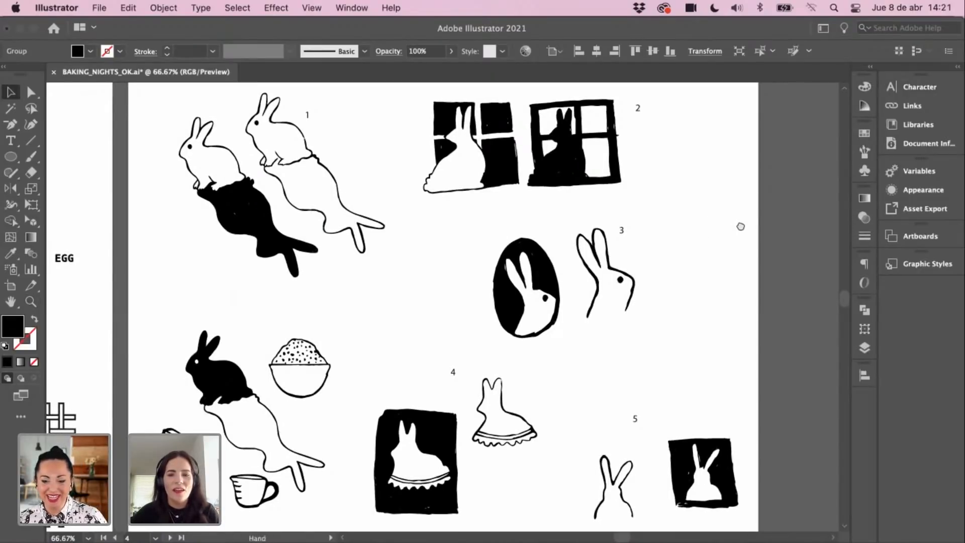
left_click_drag(737, 229, 747, 238)
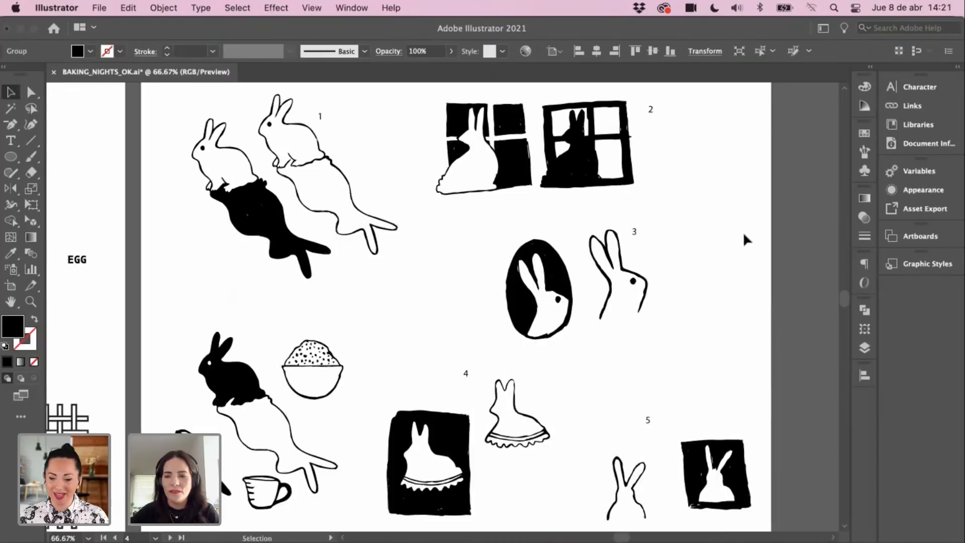
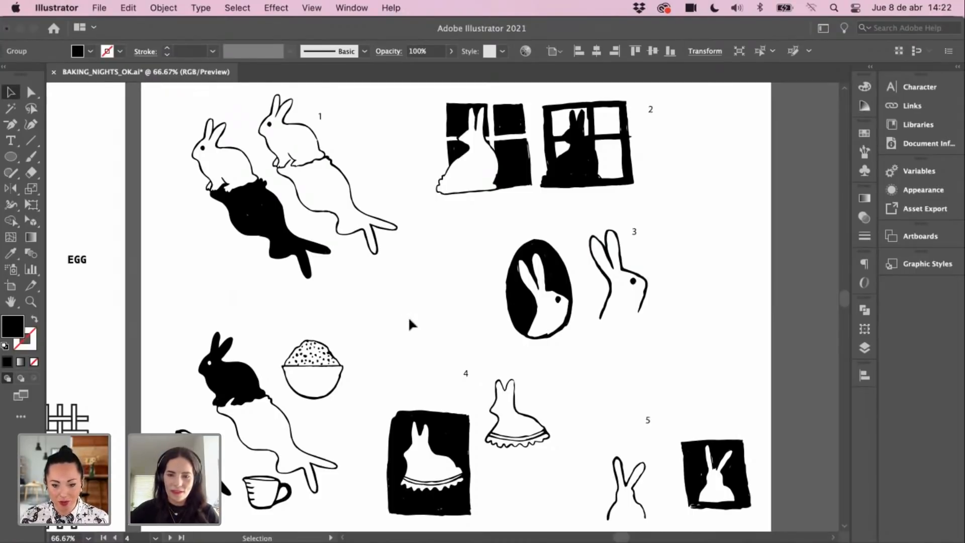
Step: Bring the bunny sketches into view and nudge the bowl sketch slightly up and left
key("space")
left_click_drag(401, 358, 462, 237)
left_click_drag(413, 341, 536, 177)
scroll(381, 370, "up", 10)
scroll(381, 370, "right", 4)
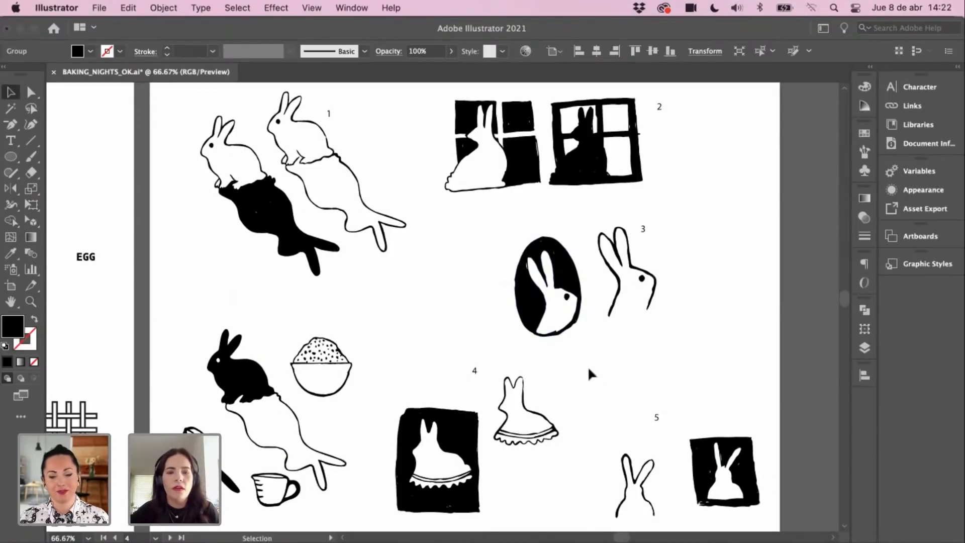
left_click_drag(308, 379, 299, 377)
Step: Marquee-select the black rabbit, bowl and mug sketches, drag them left, and deselect
left_click_drag(182, 314, 330, 465)
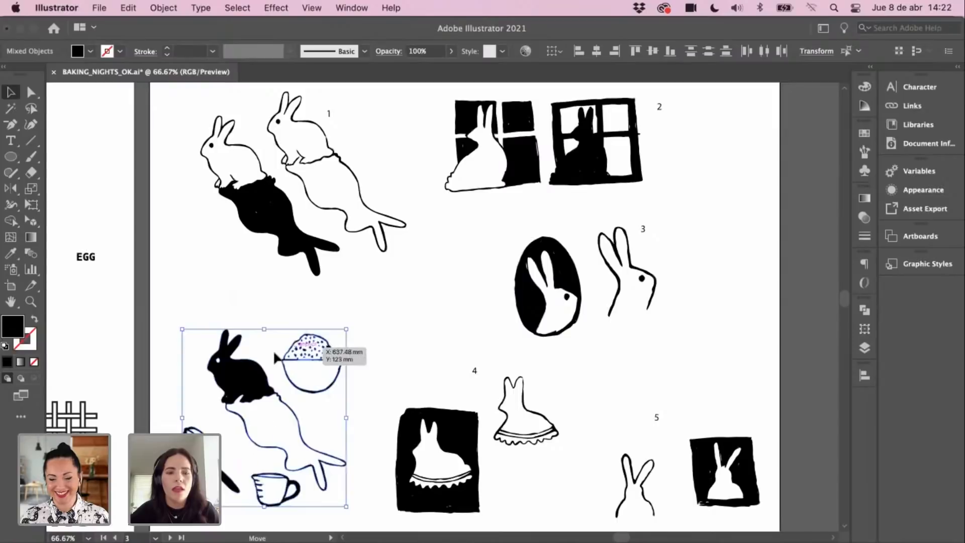
left_click_drag(300, 350, 282, 349)
left_click(400, 386)
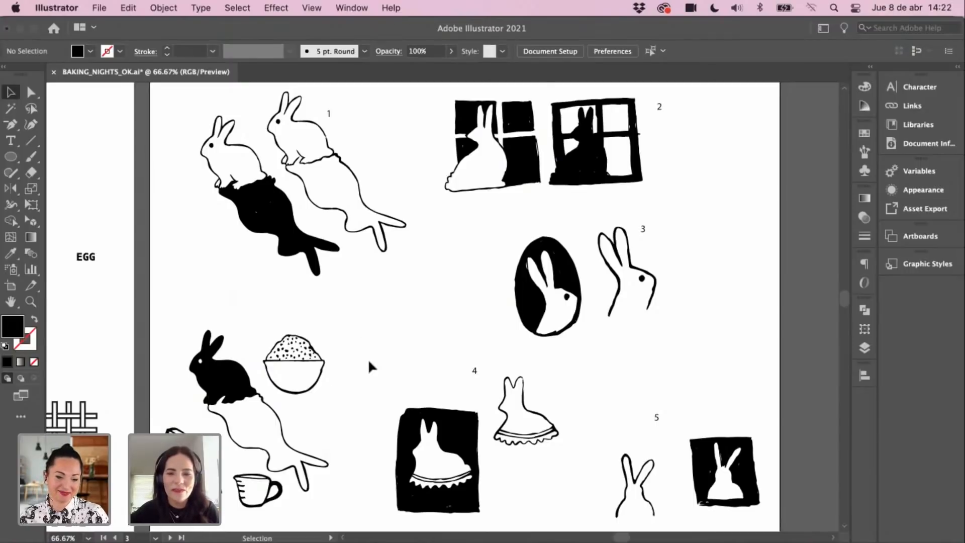
Step: Pan across the board toward the colour circles artboard
key("space")
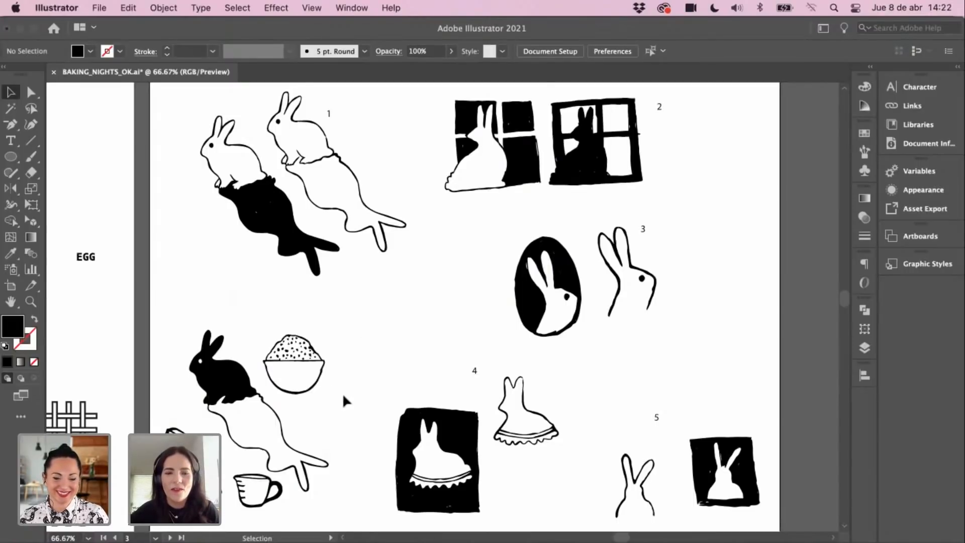
key("space")
left_click_drag(345, 394, 370, 384)
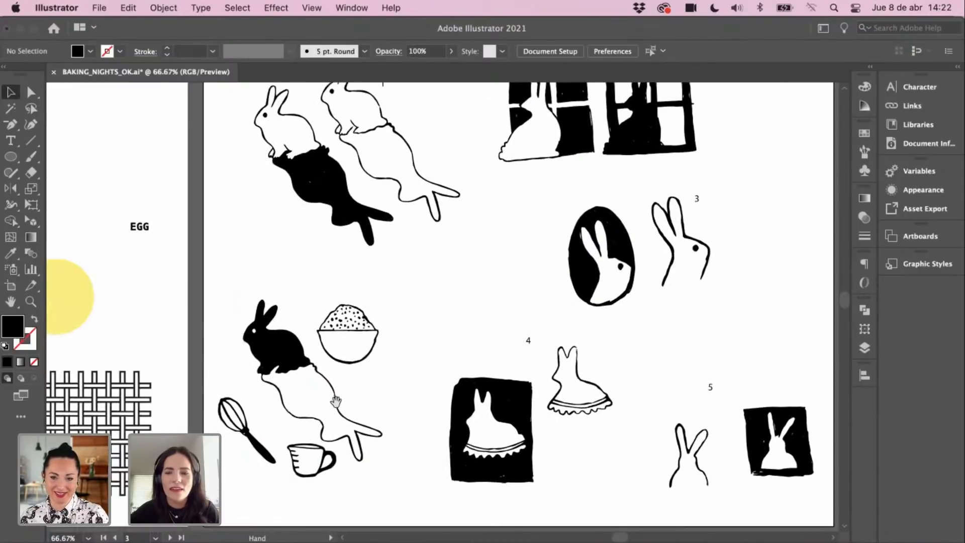
scroll(351, 382, "down", 10)
scroll(352, 382, "left", 8)
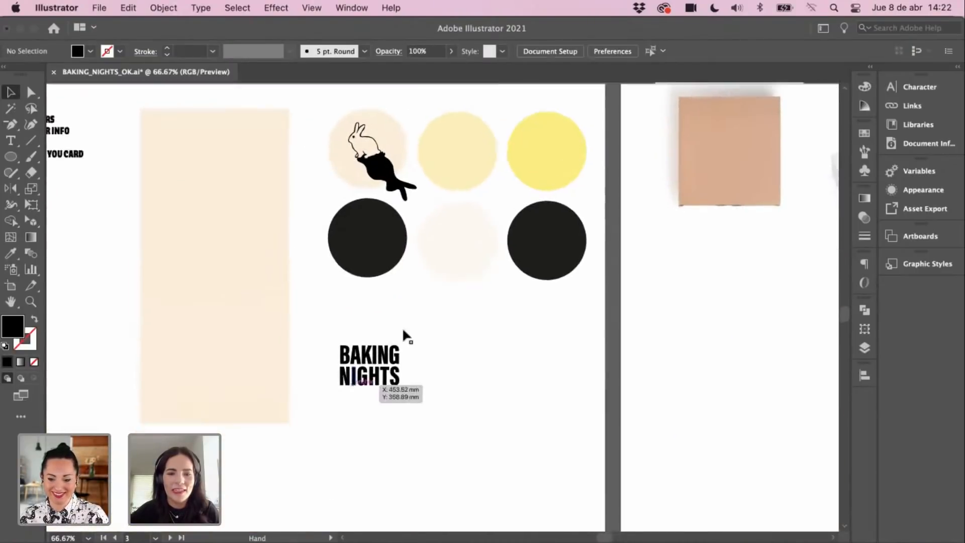
Step: Zoom in on the BAKING NIGHTS logo and duplicate the word BAKING to its right
mouse_move(403, 331)
left_mouse_down()
mouse_move(418, 310)
mouse_move(426, 335)
mouse_move(416, 357)
mouse_move(420, 336)
left_mouse_up()
key("super+space")
left_click(416, 346)
key("space")
key("space")
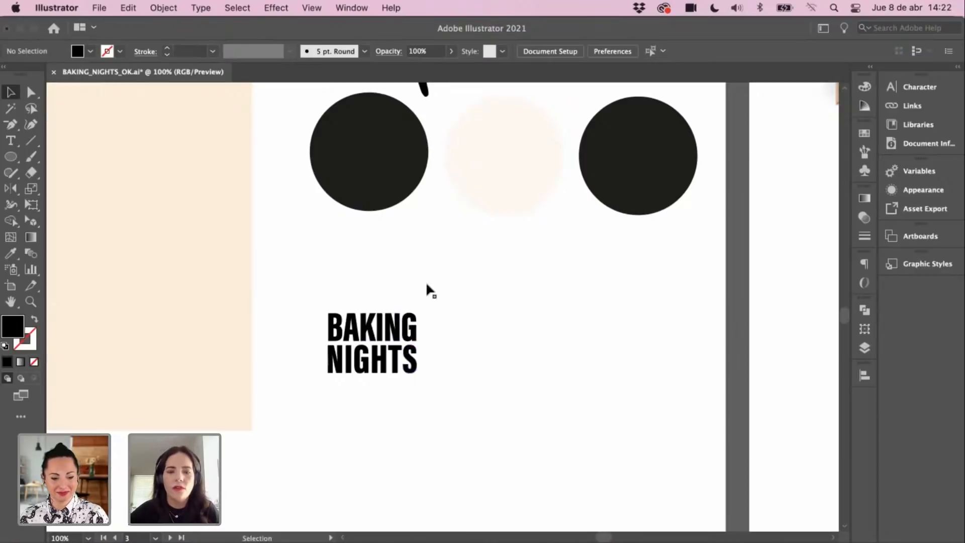
left_click(402, 333)
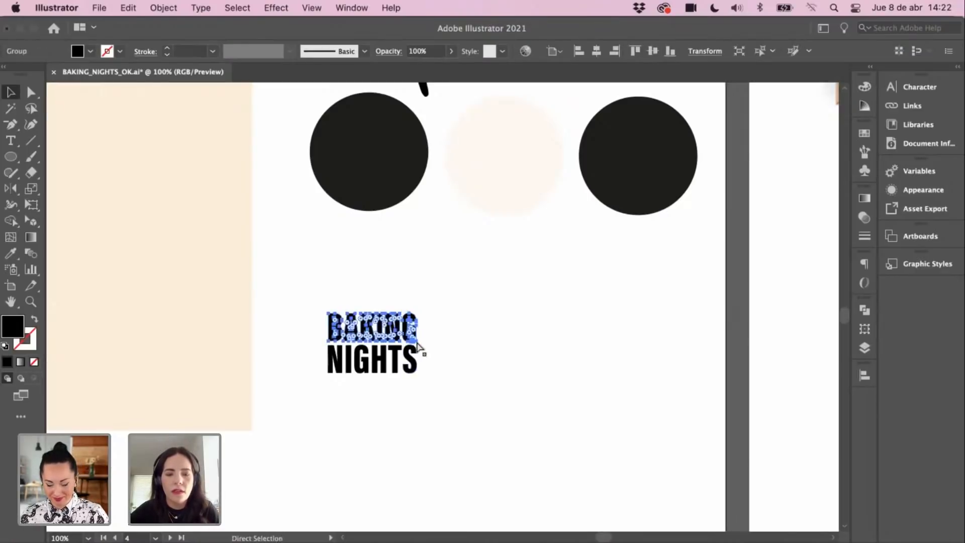
left_click_drag(407, 343, 488, 329)
Step: Try stretching the BAKING copy with the Scale tool, then undo it and deselect
left_click(498, 341, "super")
left_click(498, 341, "super")
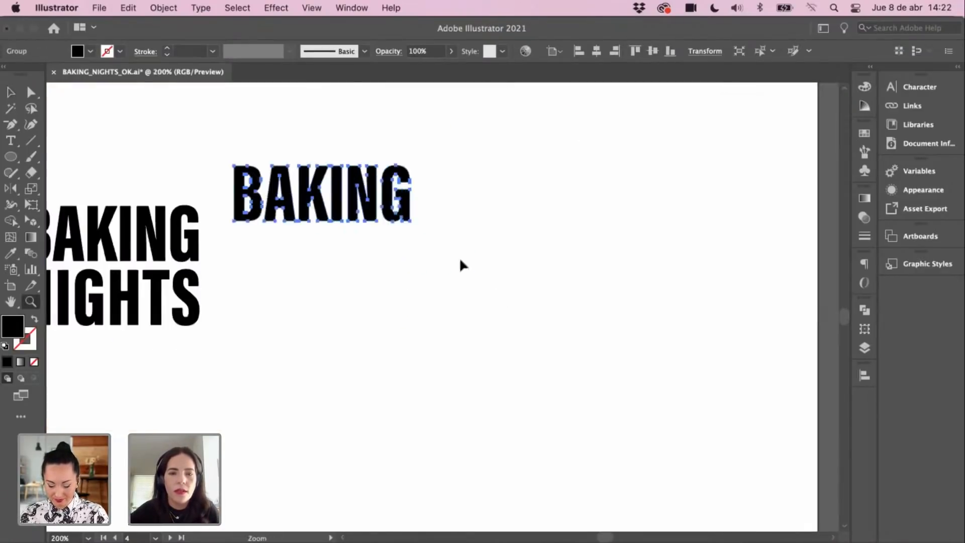
left_click_drag(413, 240, 478, 307)
key("super+z")
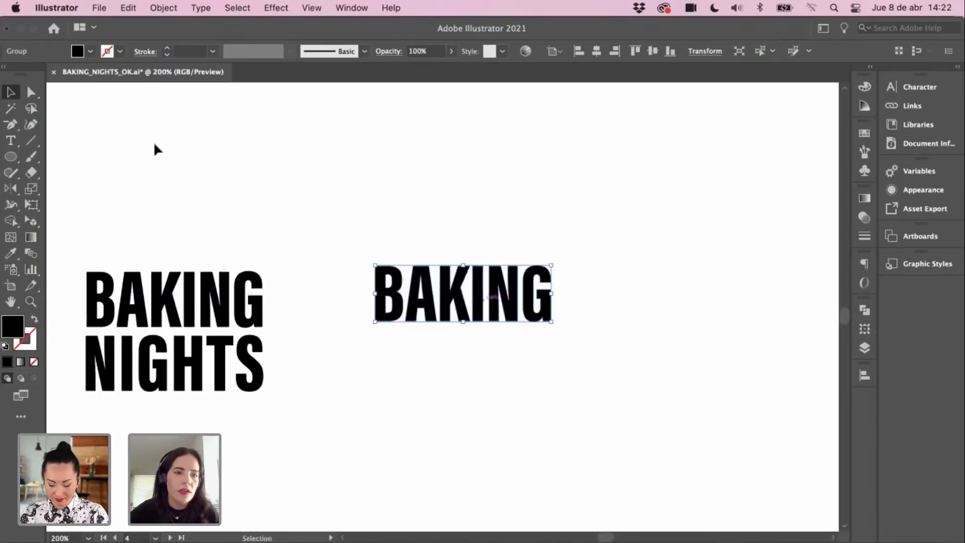
left_click(31, 189)
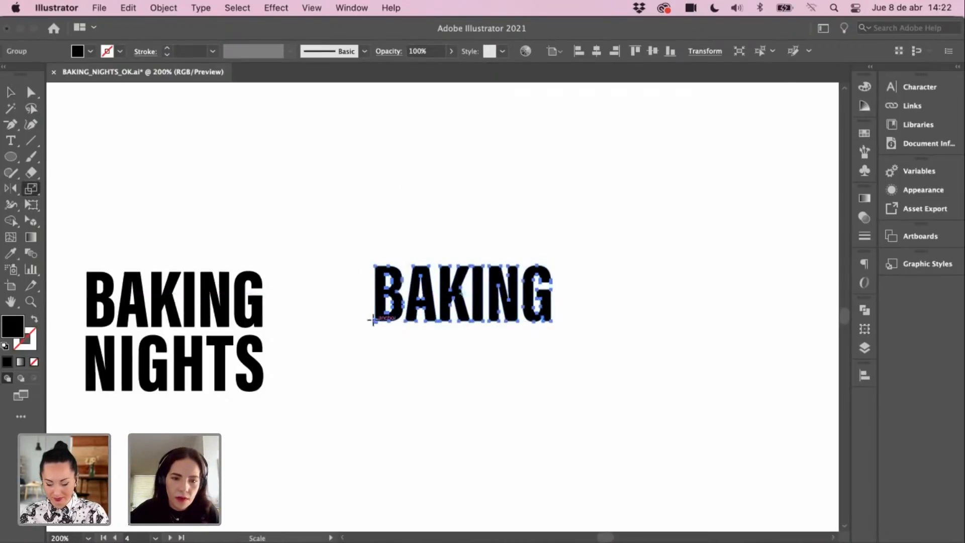
left_click_drag(373, 319, 361, 330)
key("super+z")
key("v")
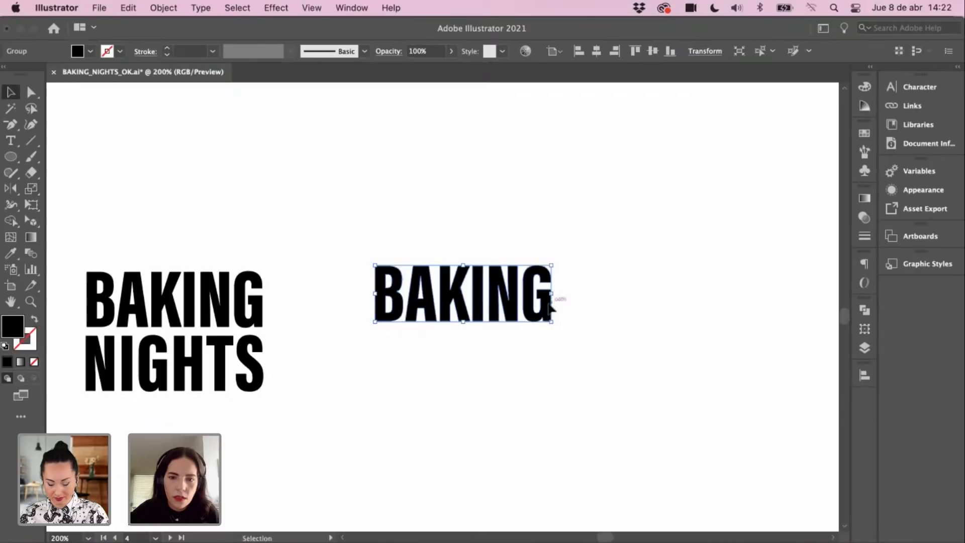
left_click(493, 379)
Step: Draw a slanted pen line below the copy and type BAKING along it
key("p")
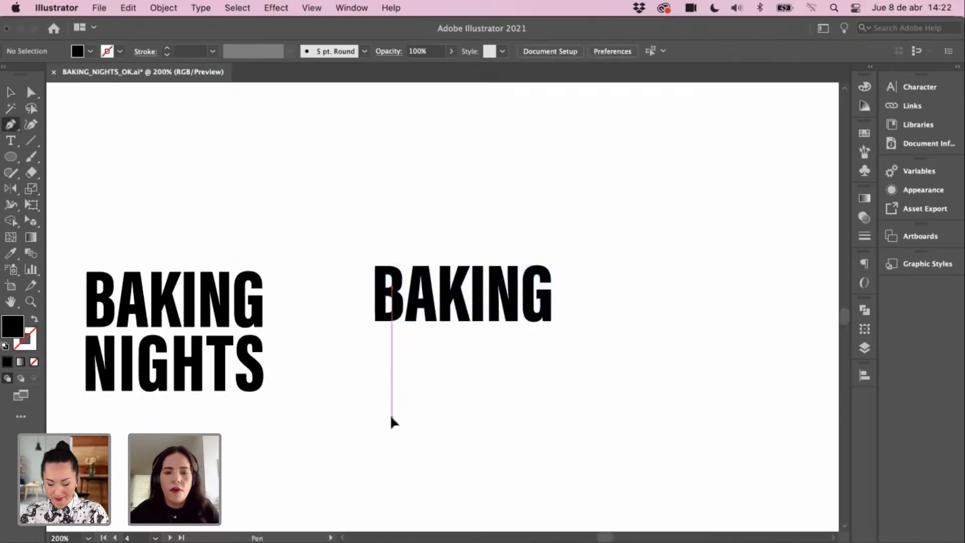
left_click(392, 417)
left_click(572, 349)
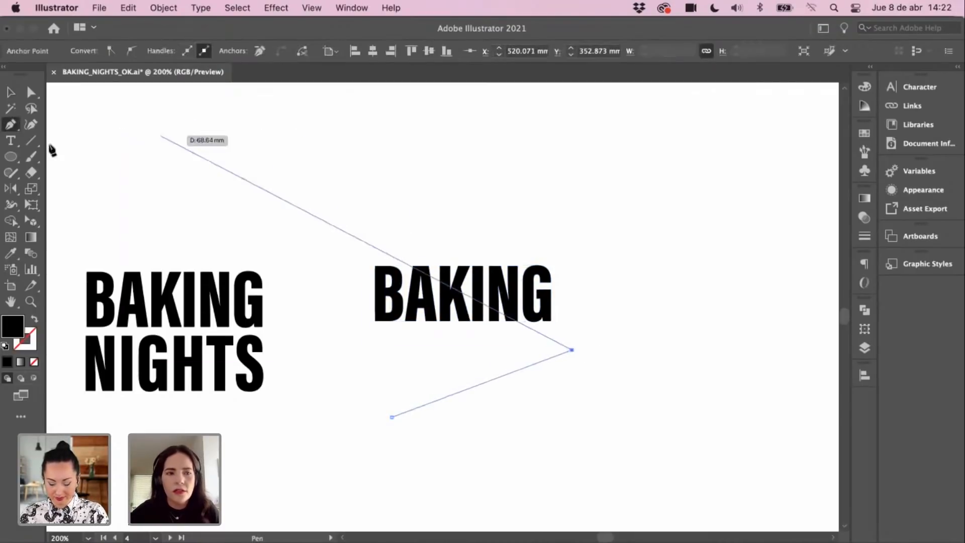
left_click(11, 141)
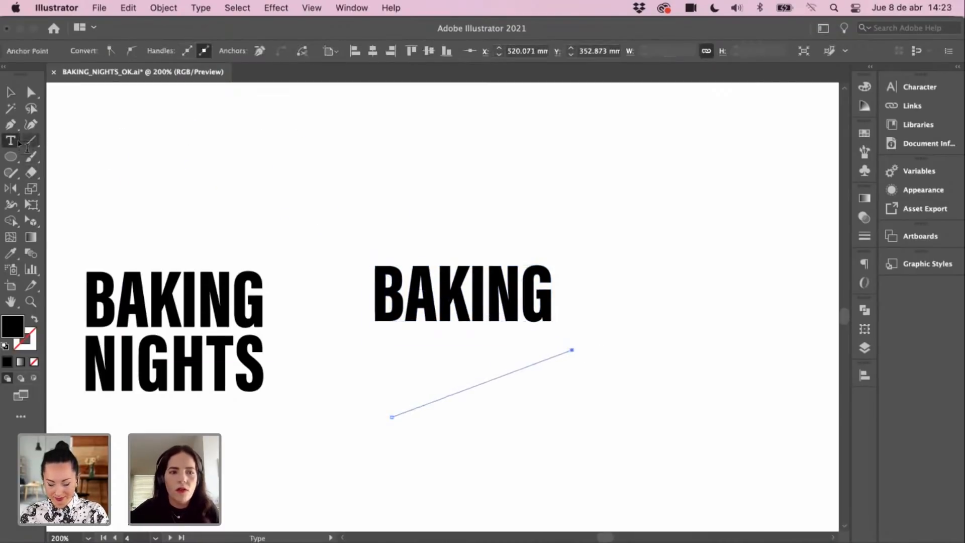
left_click(393, 413)
type("BA")
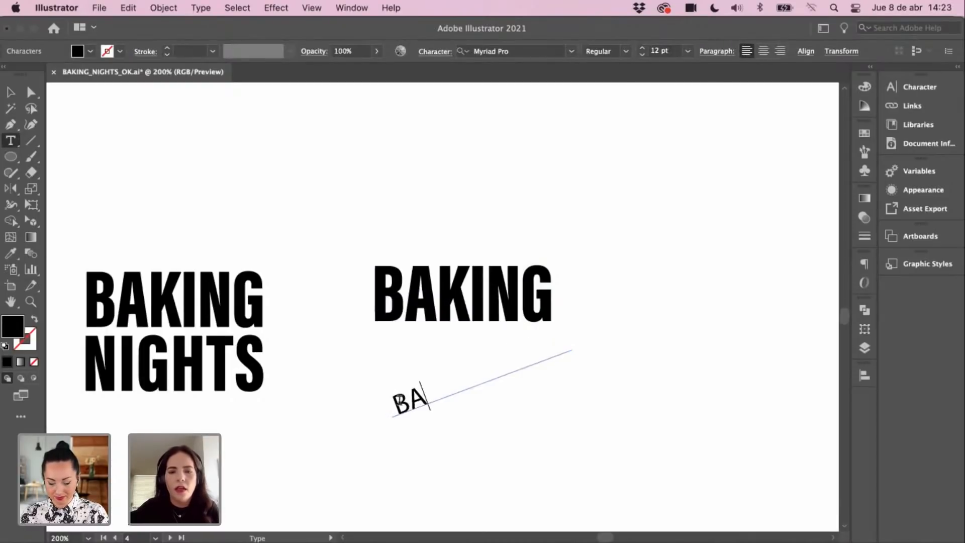
type("KING")
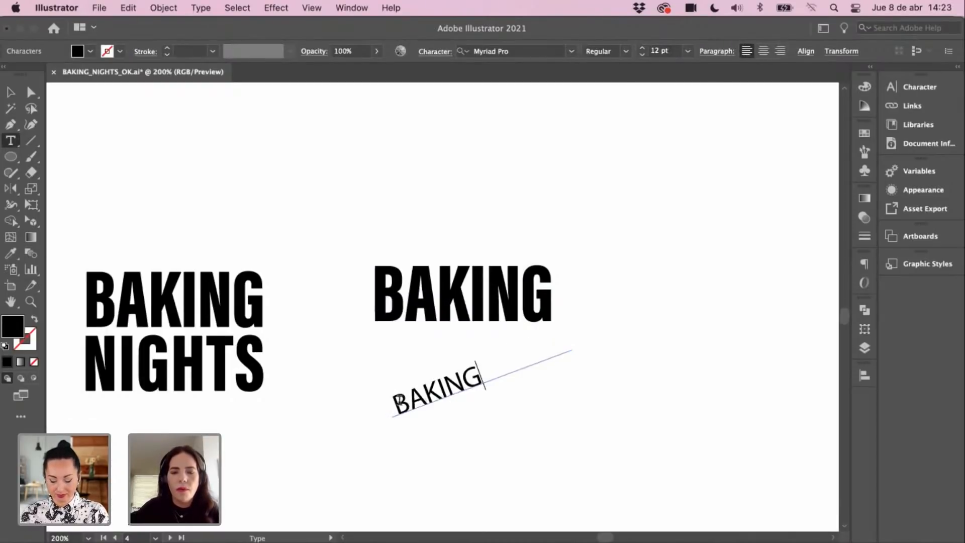
left_click(11, 92)
left_click(249, 169)
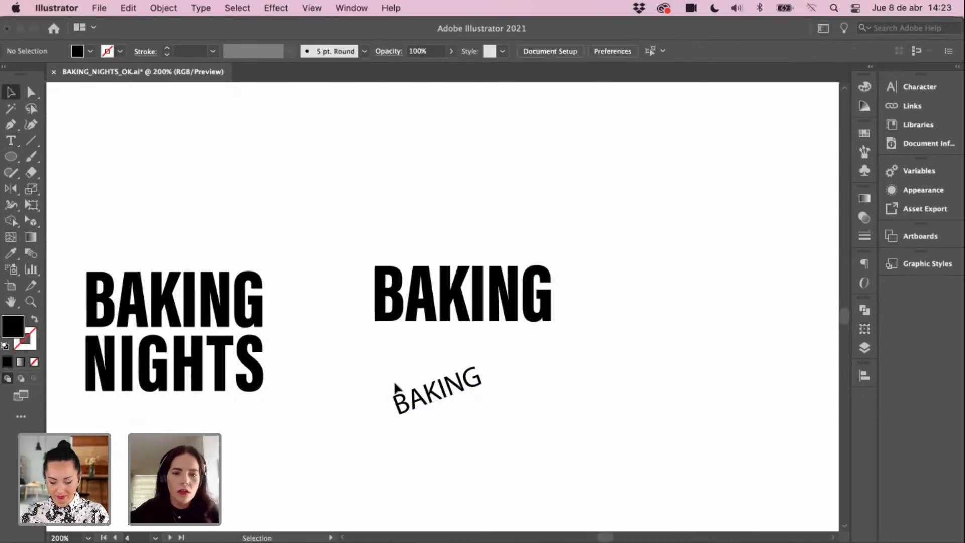
left_click(402, 399)
key("super+minus")
key("super+minus")
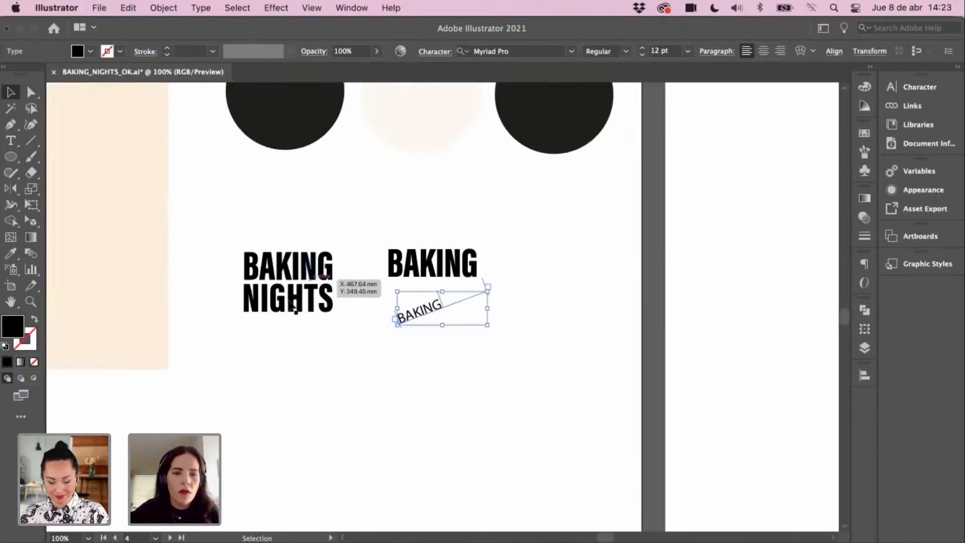
Step: Zoom out and select the leftmost NIGHTS text on the typography artboard
left_click(294, 306)
left_click(439, 360)
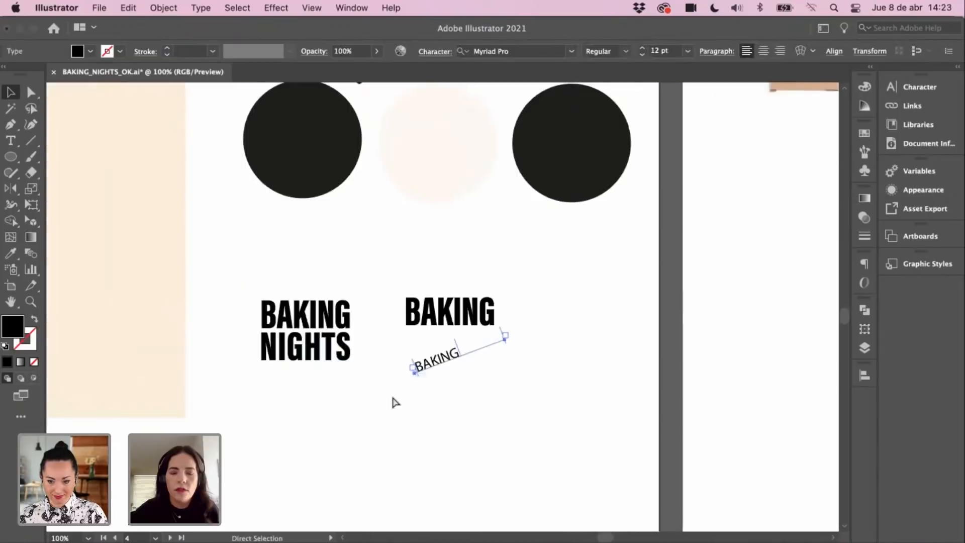
key("super+minus")
key("super+minus")
left_click_drag(382, 175, 481, 349)
key("i")
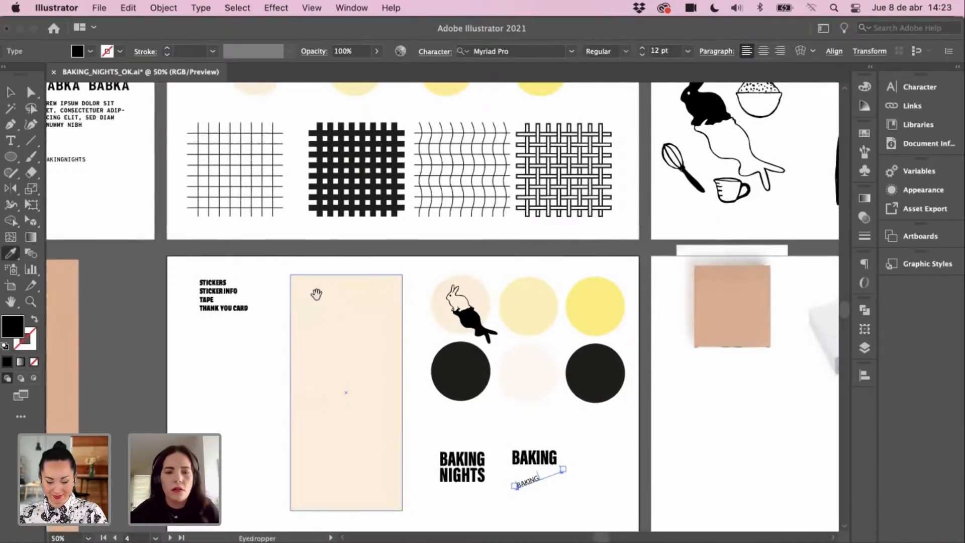
left_click_drag(191, 190, 418, 354)
key("v")
left_click_drag(154, 168, 276, 246)
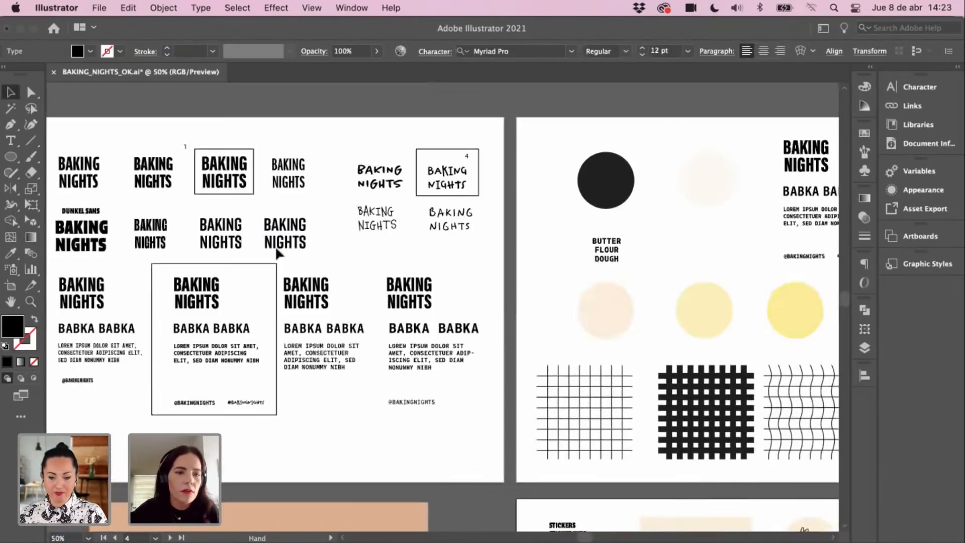
left_click(103, 301)
left_click_drag(544, 522, 337, 218)
Step: Paste a NIGHTS copy and give the slanted BAKING its bold style with the Eyedropper
key("z")
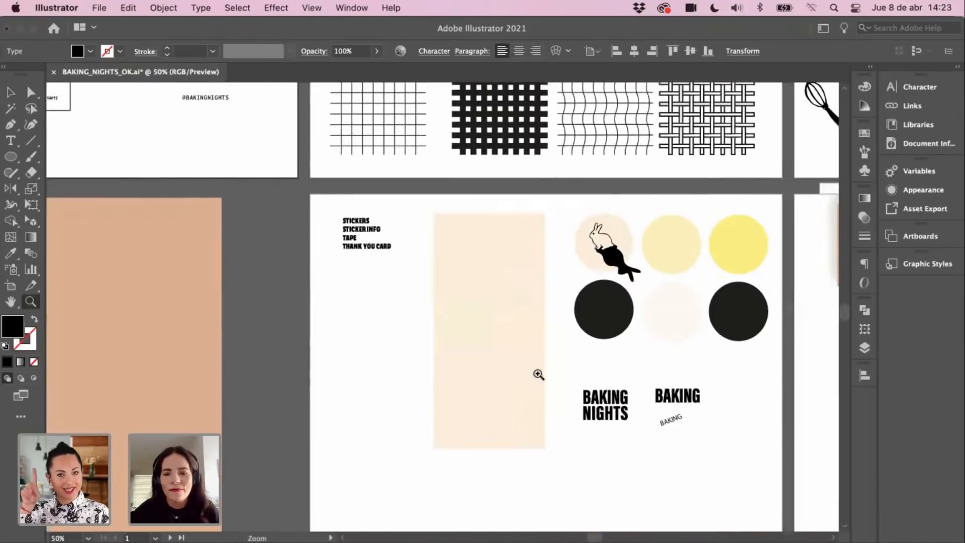
left_click(537, 374)
double_click(537, 333)
key("v")
key("super+v")
left_click_drag(478, 326, 498, 502)
left_click(506, 364)
left_click(521, 351)
key("i")
left_click(474, 473)
key("v")
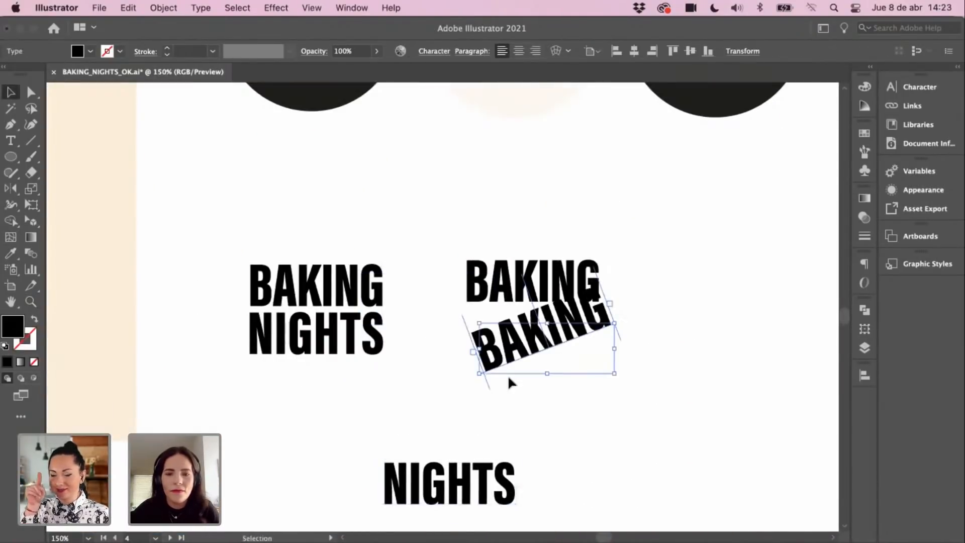
Step: Move the straight BAKING copy upward and delete the temporary NIGHTS copy
left_click(508, 380)
left_click_drag(503, 277, 487, 179)
left_click(467, 472)
key("Delete")
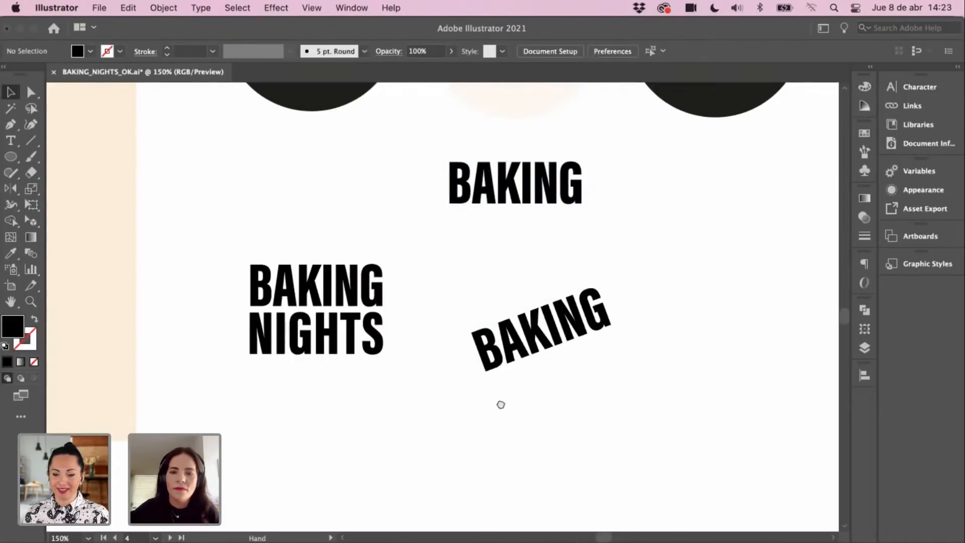
scroll(482, 372, "right", 2)
Step: Duplicate the slanted BAKING just below itself and select both tilted words
key("p")
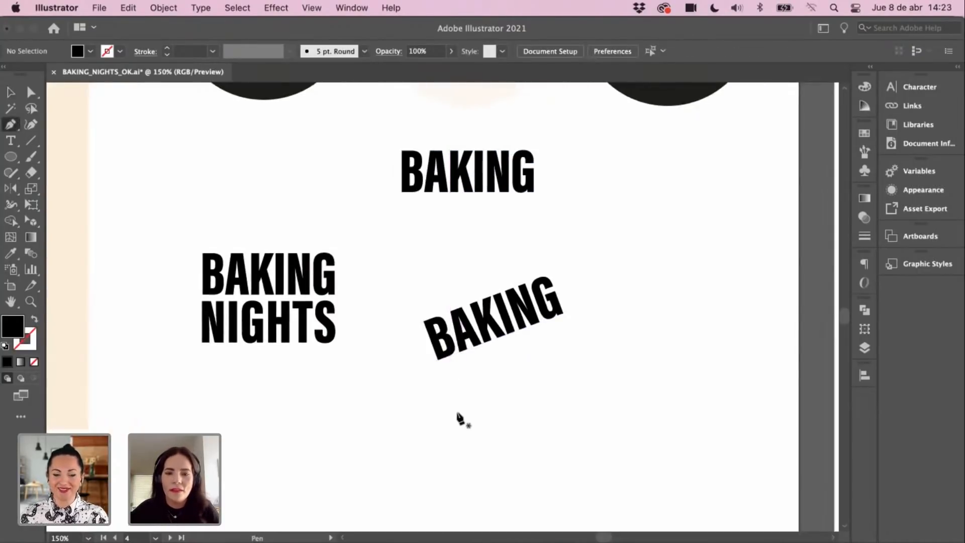
left_click(458, 404)
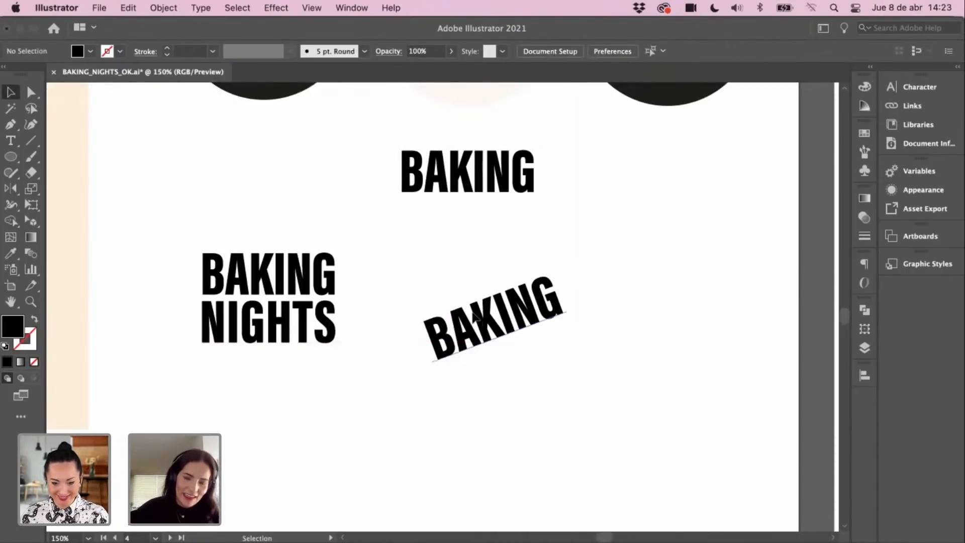
left_click(528, 327)
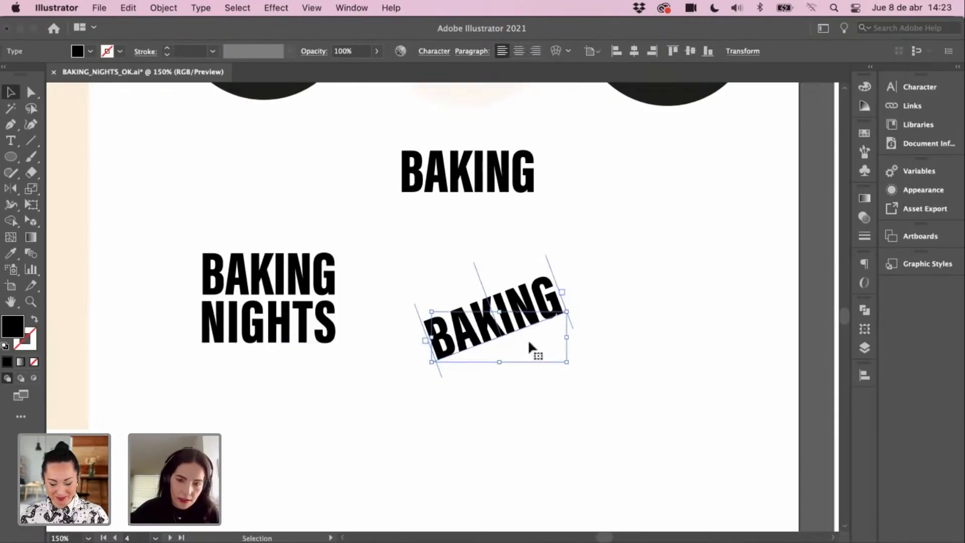
left_click(530, 393)
left_click(502, 332)
left_click_drag(503, 333, 525, 381)
left_click(565, 302)
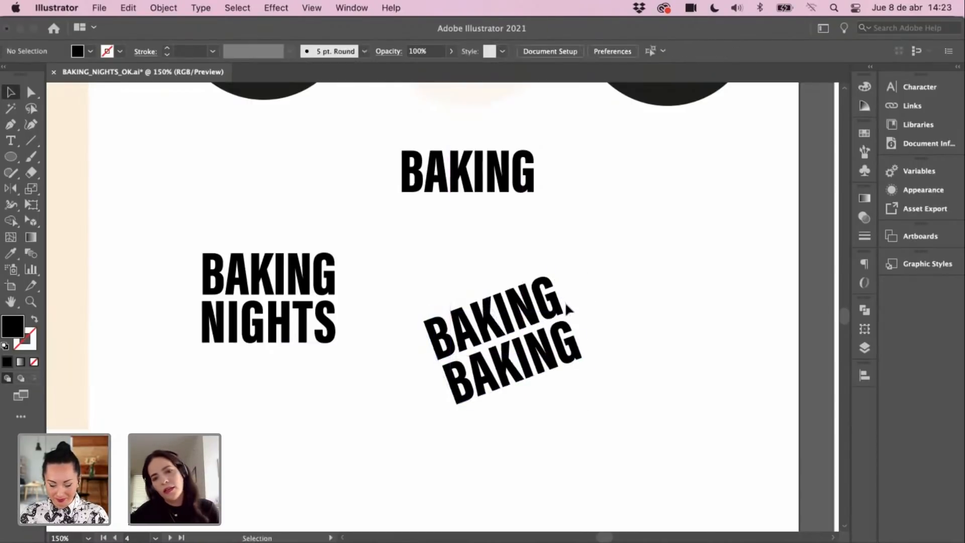
left_click(487, 316)
left_click(544, 383, "shift")
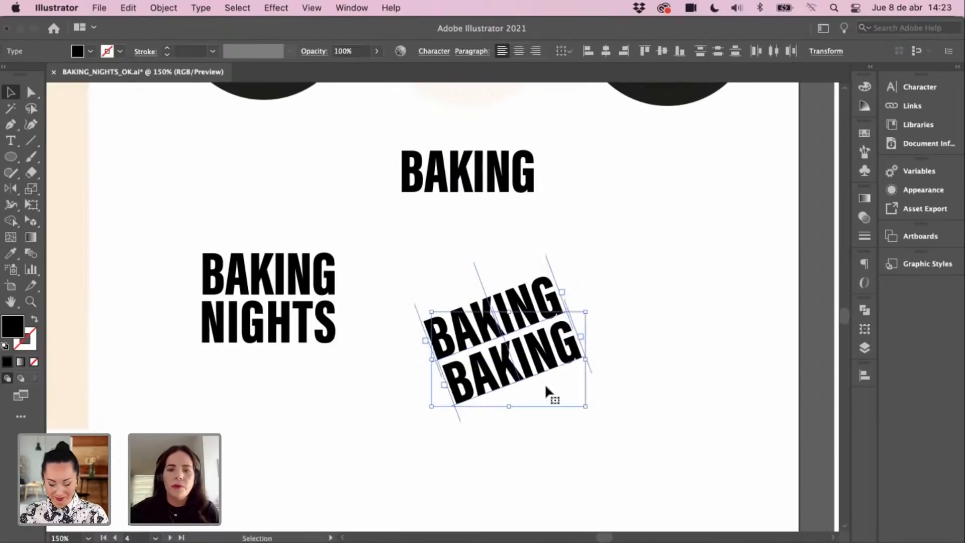
left_click_drag(611, 354, 514, 285)
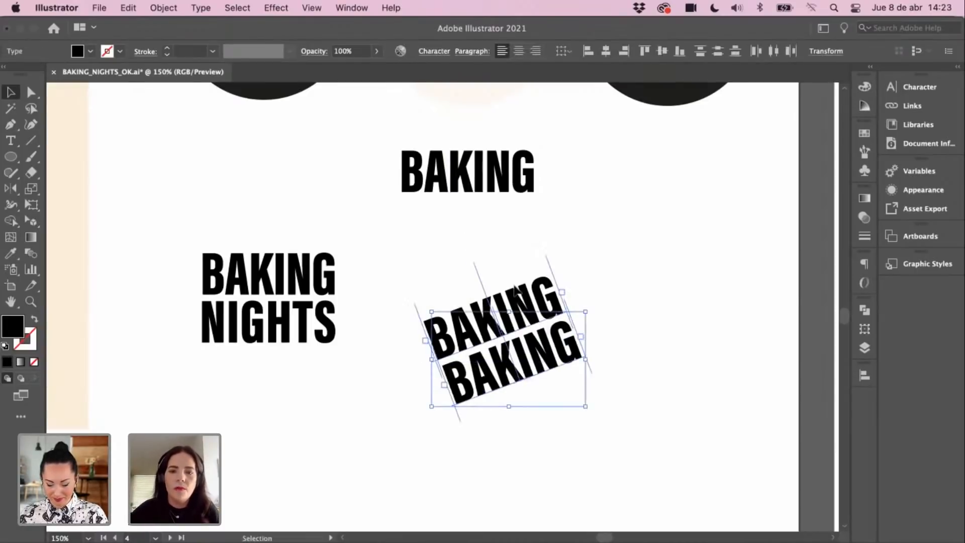
Step: Retype the lower tilted BAKING as NIGHTS
left_click(602, 332)
double_click(521, 359)
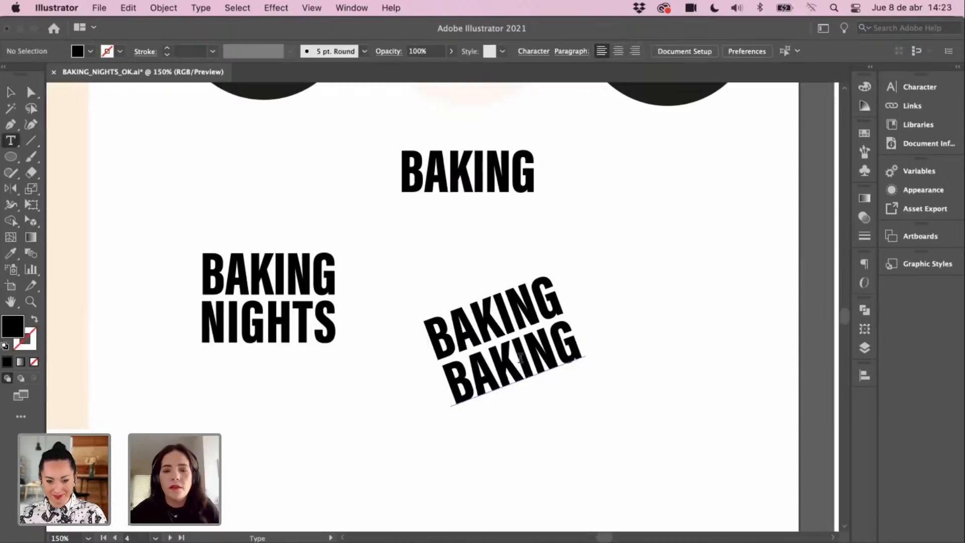
double_click(519, 356)
type("ni")
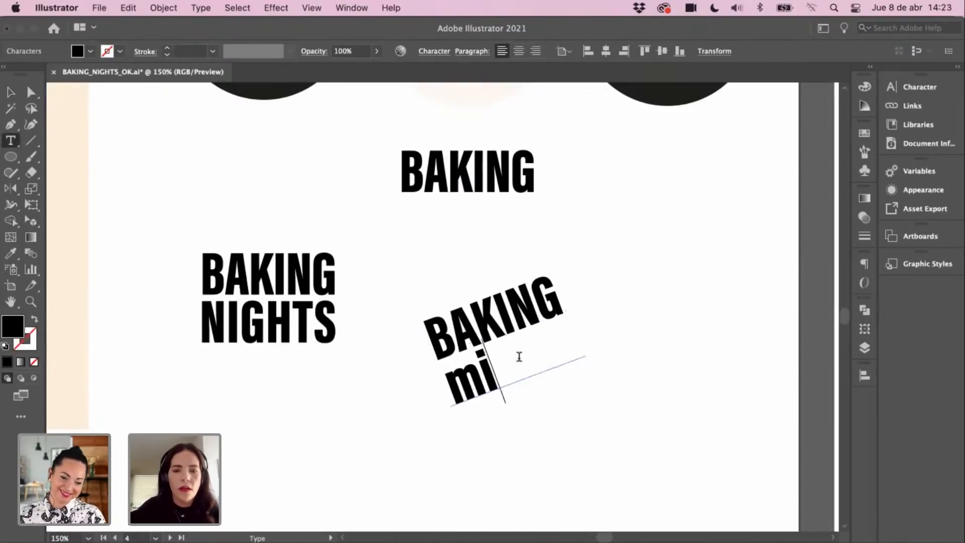
key("BackSpace")
key("BackSpace")
type("NIGHRT")
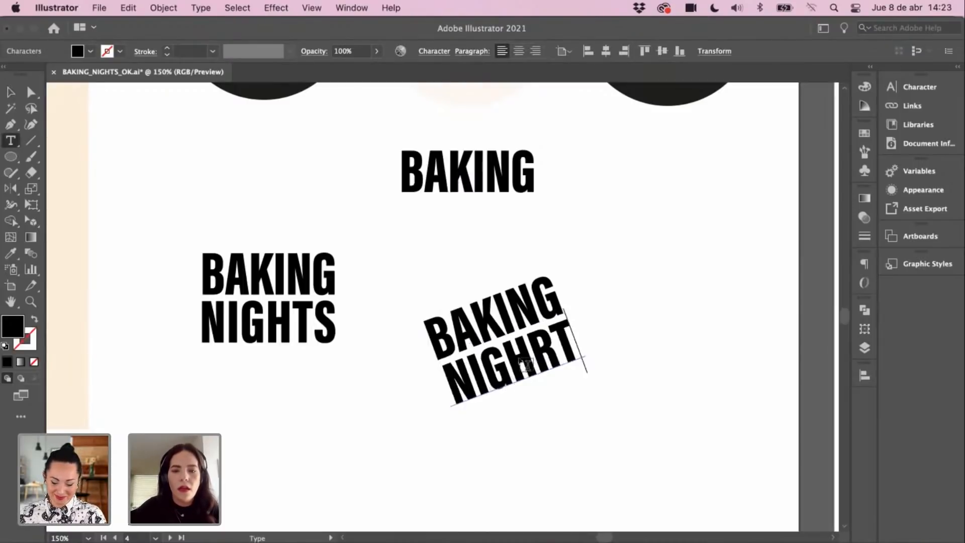
key("BackSpace")
key("BackSpace")
type("TS")
left_click(11, 92)
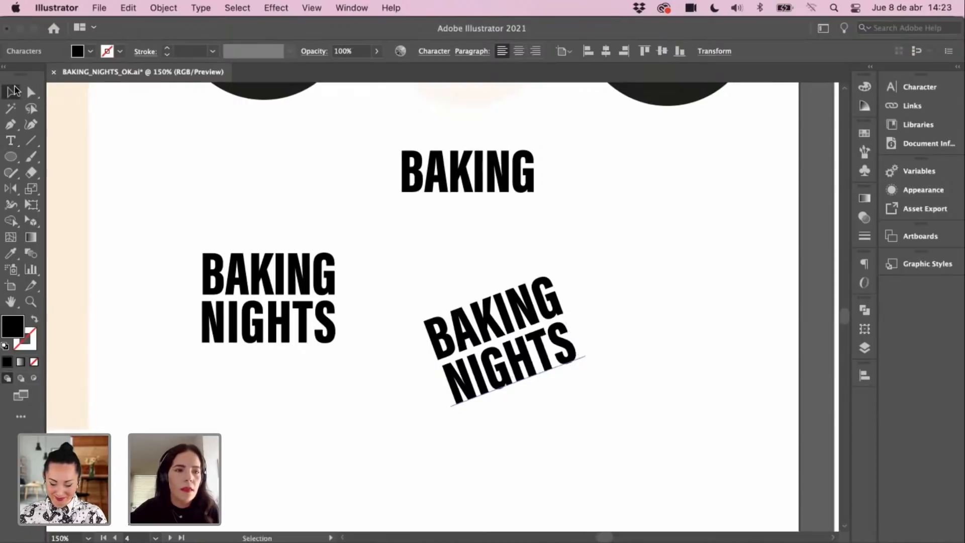
Step: Zoom out and select the tilted BAKING NIGHTS text
left_click(548, 422)
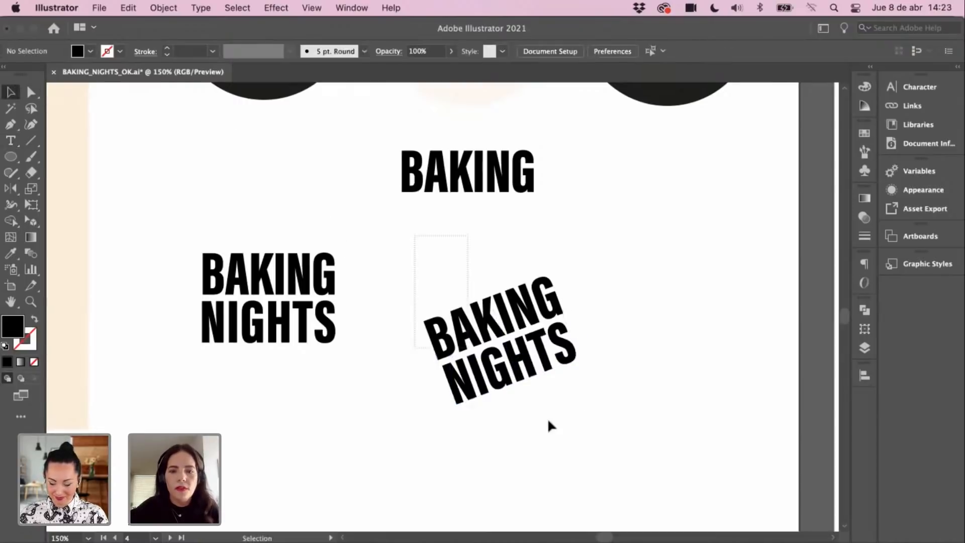
left_click(504, 324)
left_click(539, 354)
key("super+minus")
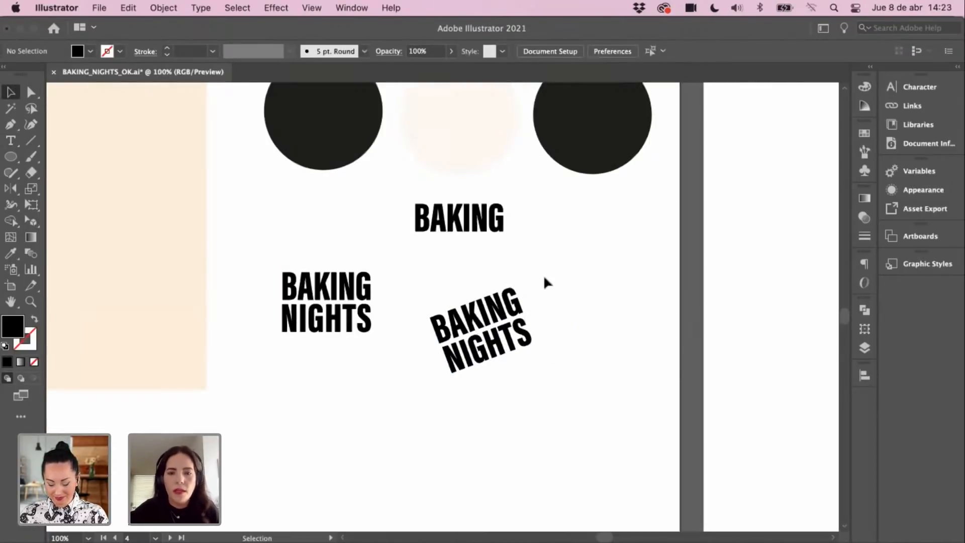
left_click(517, 340)
Step: Place a copy of the tilted BAKING NIGHTS lower left and select it
scroll(489, 383, "left", 2)
scroll(489, 383, "down", 1)
left_click_drag(521, 358, 440, 398)
left_click(296, 201)
left_click(440, 398)
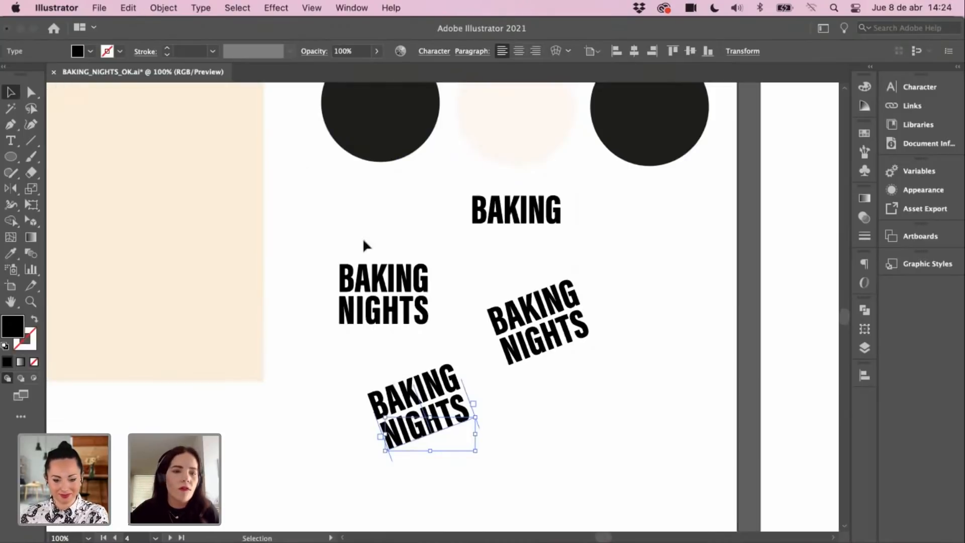
Step: Convert the lower copy's lettering to outlines with Type > Create Outlines
left_click(201, 10)
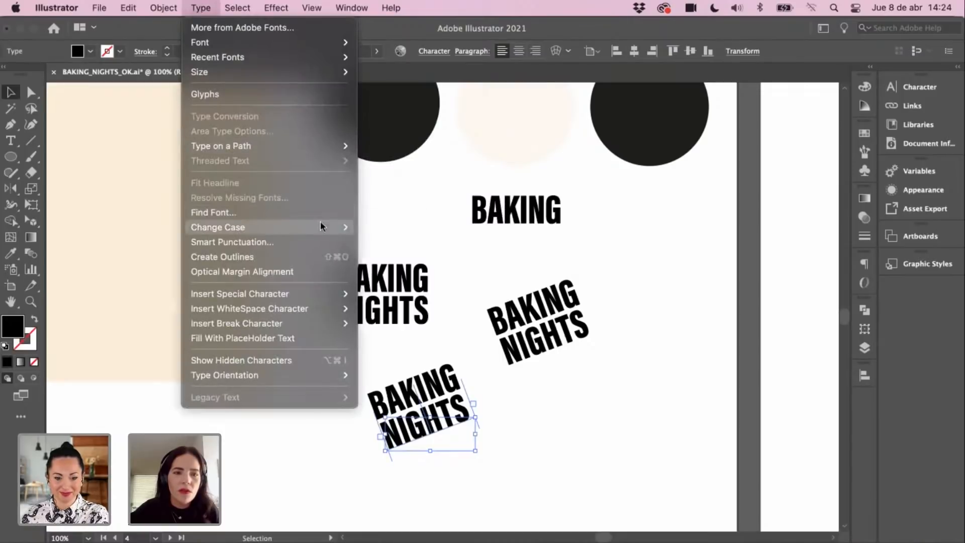
mouse_move(321, 225)
left_click(394, 188)
left_click_drag(443, 460, 451, 475)
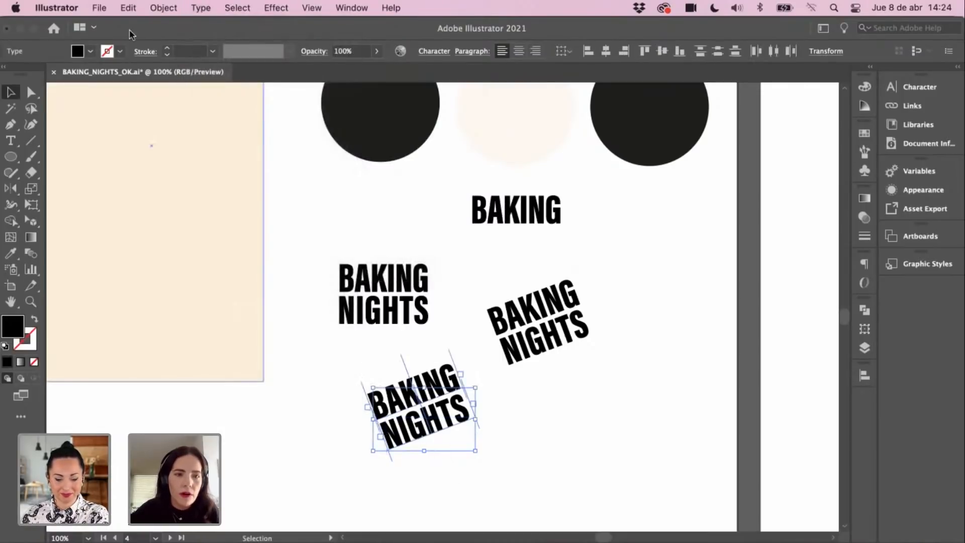
left_click(164, 7)
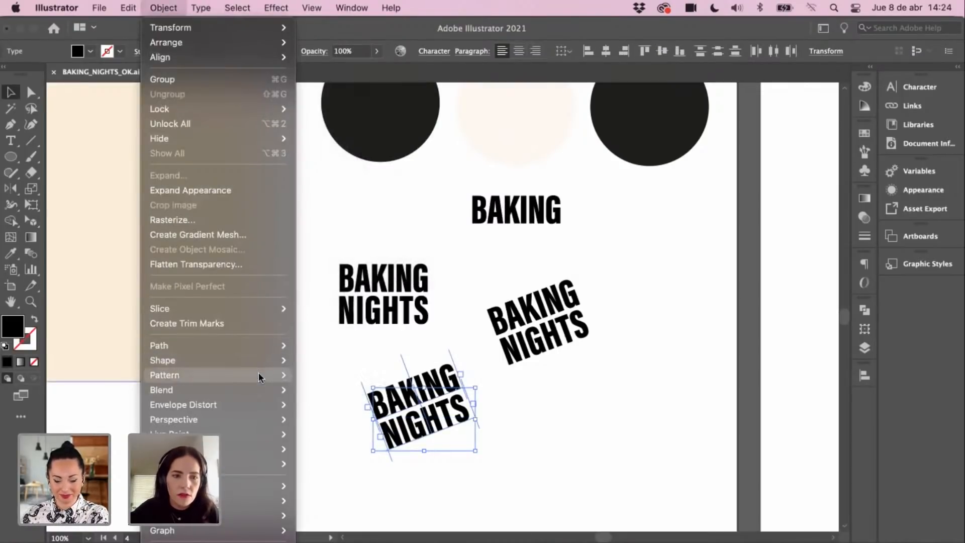
mouse_move(259, 388)
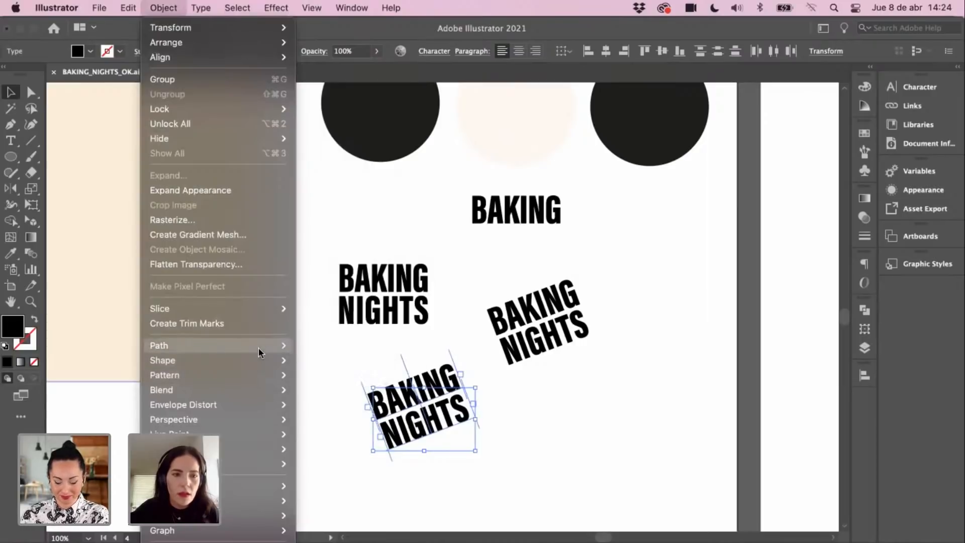
mouse_move(200, 8)
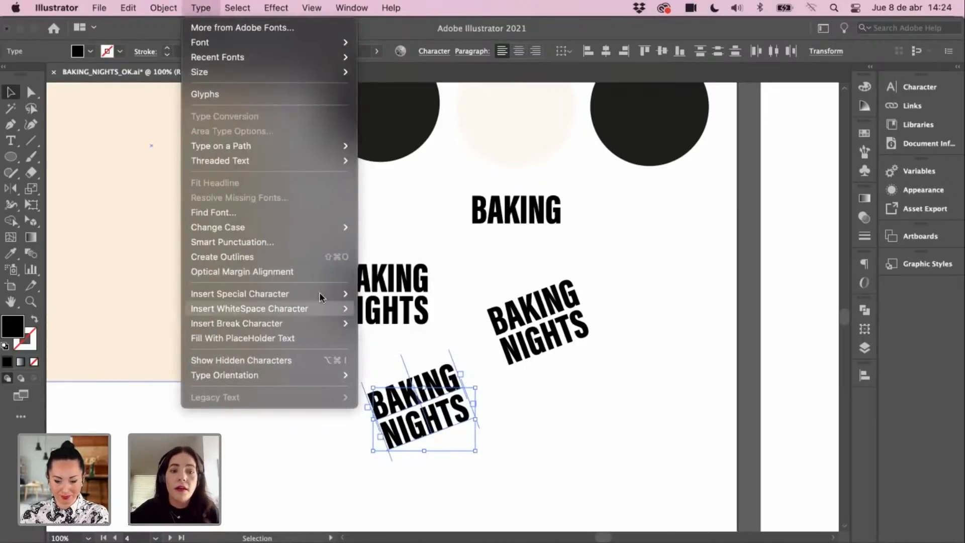
left_click(288, 257)
Step: Zoom in on the outlined copy and scale BAKING taller and narrower
left_click(504, 403)
left_click(443, 381, "super")
left_click(443, 381, "super")
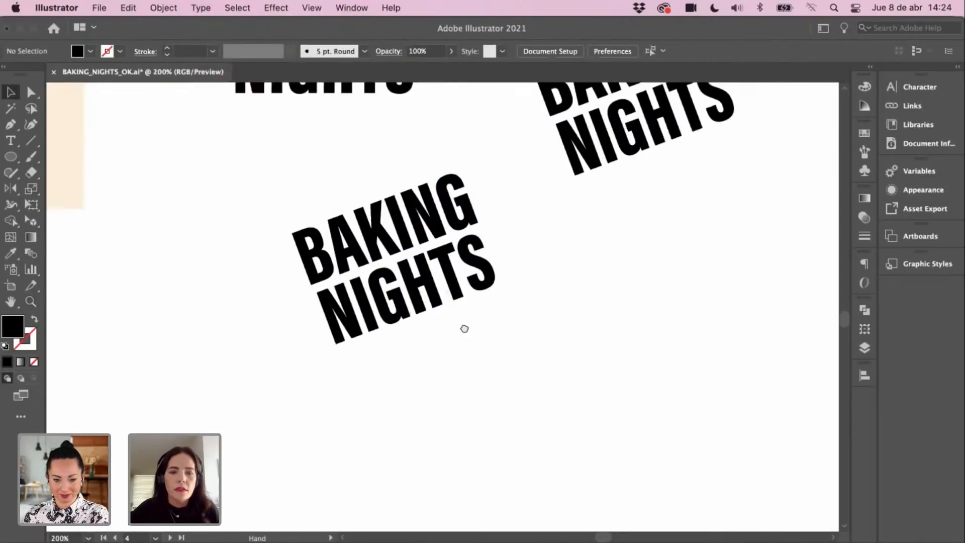
left_click_drag(463, 327, 517, 379)
left_click(419, 282)
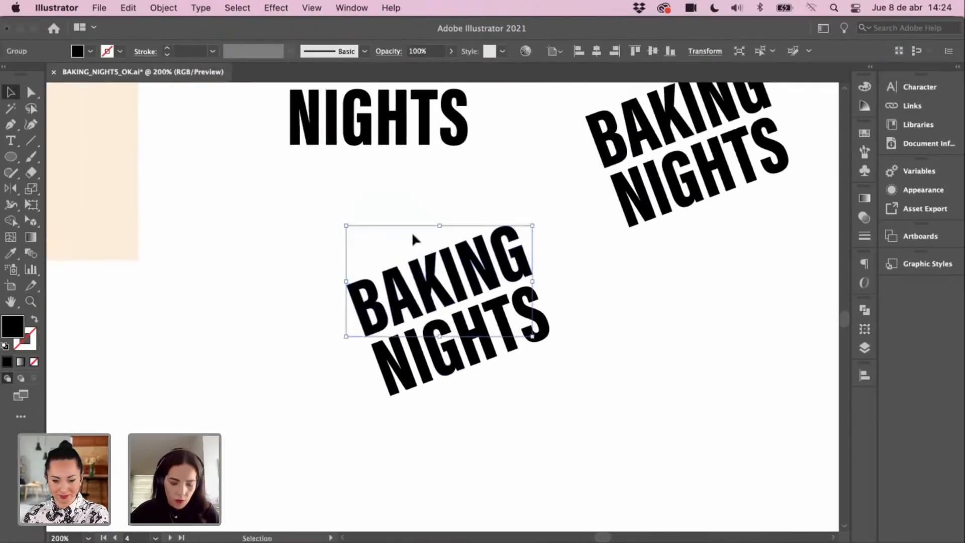
left_click(32, 188)
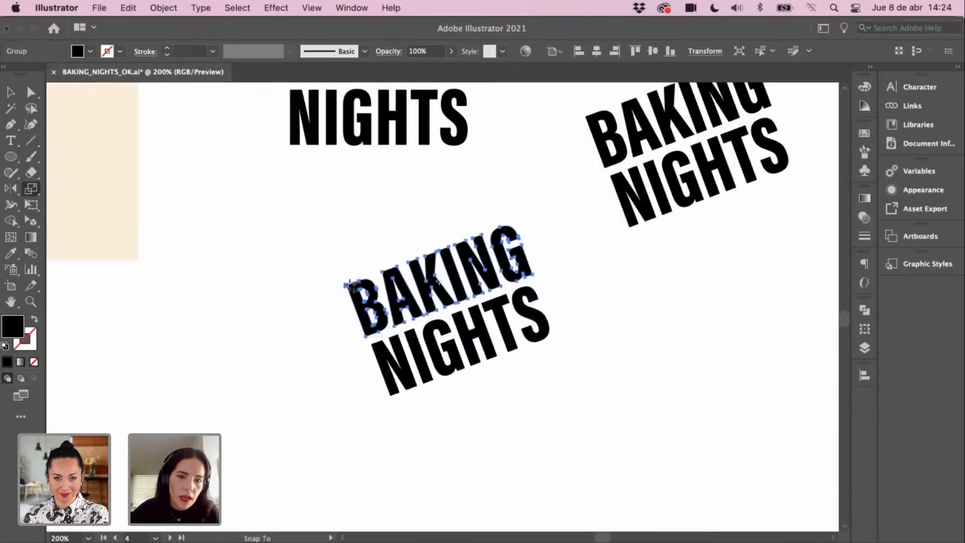
left_click_drag(350, 285, 370, 284)
Step: Shift NIGHTS down and to the right, then select BAKING
key("v")
left_click_drag(462, 346, 485, 375)
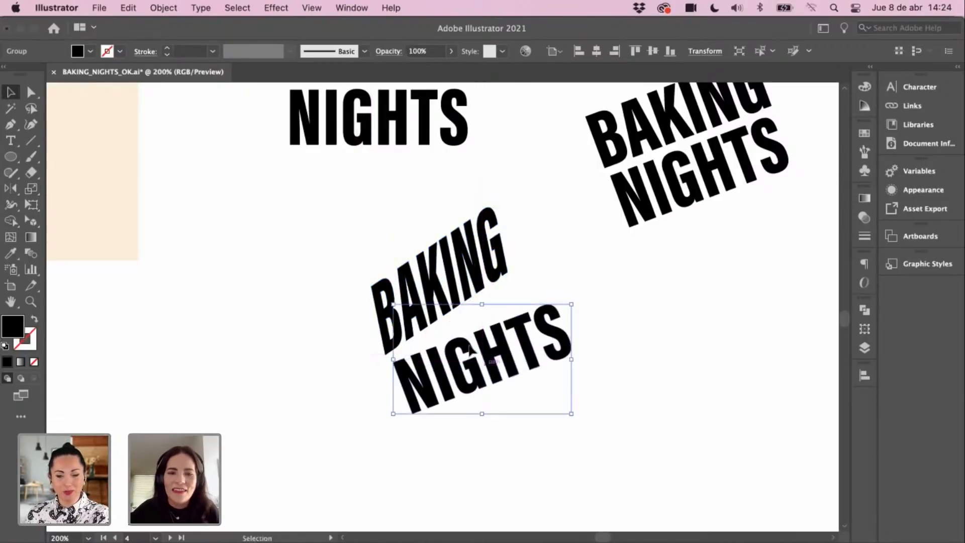
left_click(374, 291)
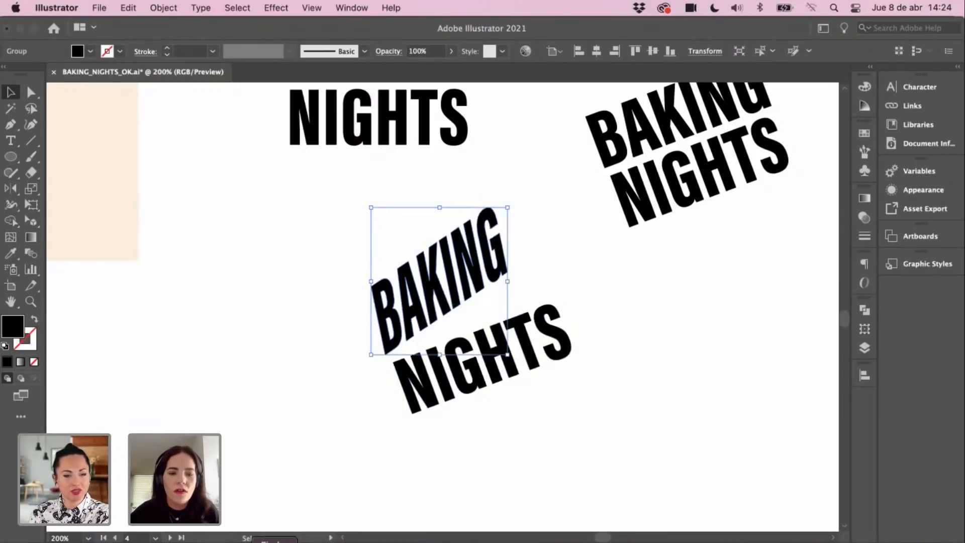
left_click(275, 542)
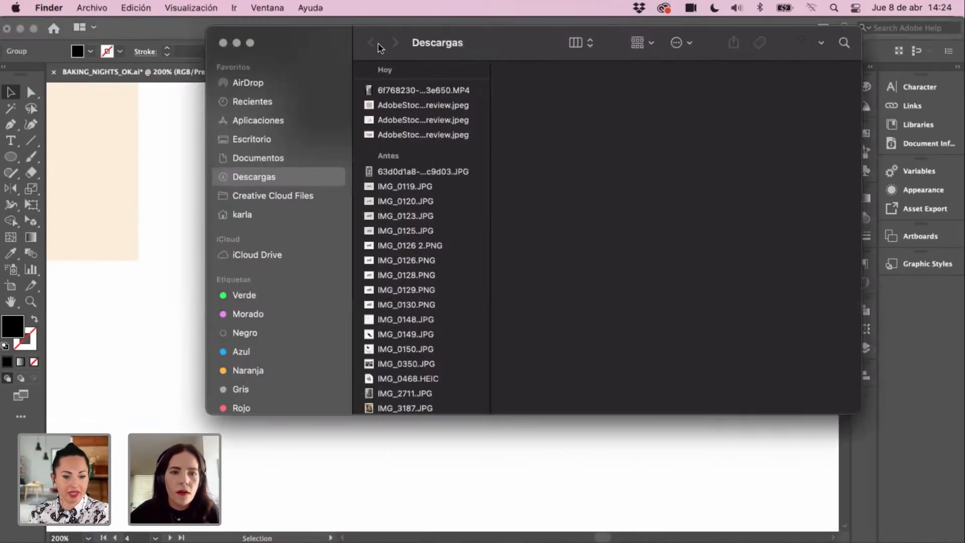
Step: Browse in Finder to Documentos > PROYECTOS > ADOBE LIVE > BAKING NIGHTS
left_click(239, 103)
left_click(248, 137)
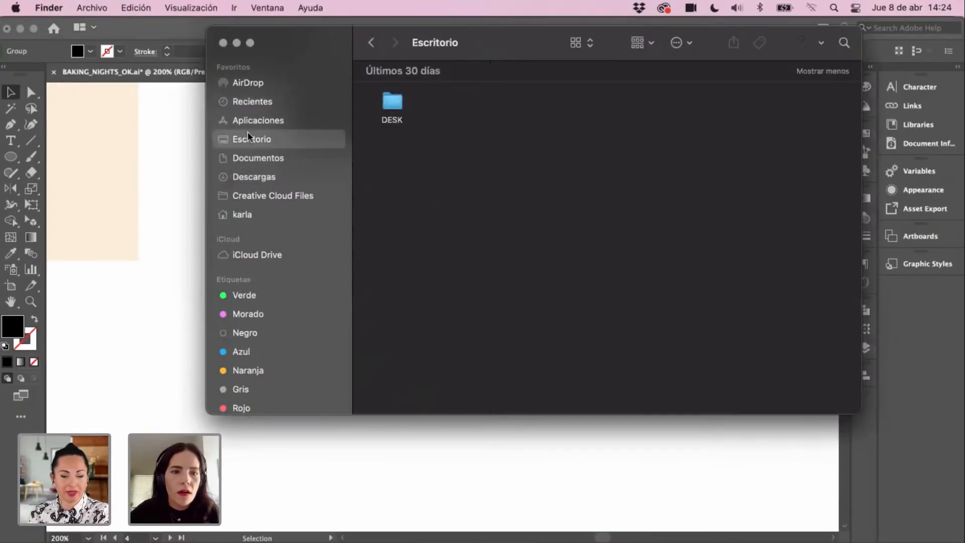
left_click(261, 160)
left_click(432, 75)
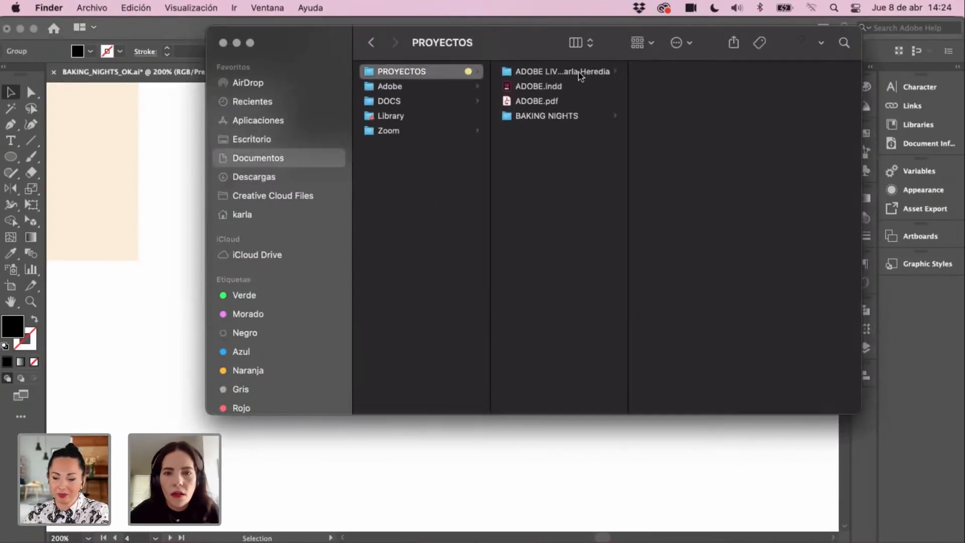
left_click(566, 74)
left_click(549, 116)
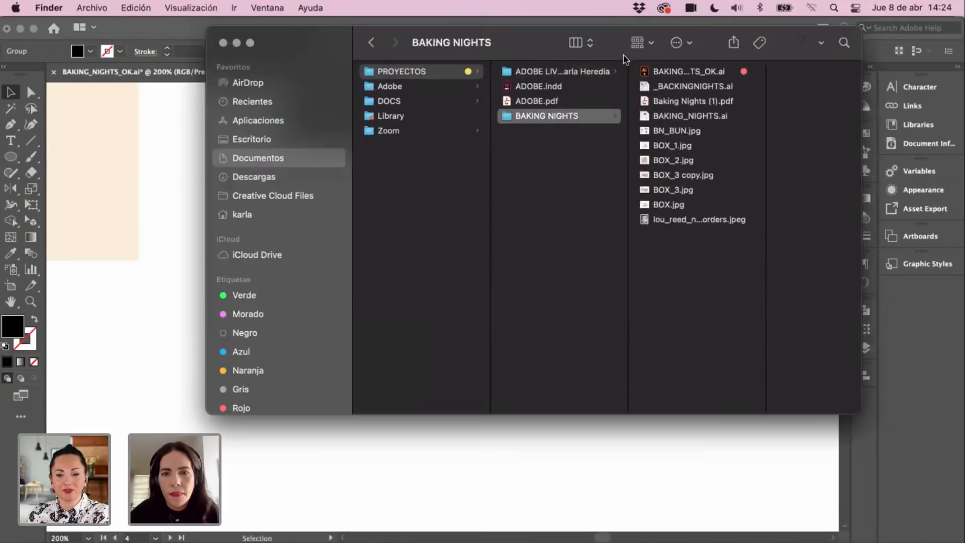
left_click(673, 43)
left_click(607, 191)
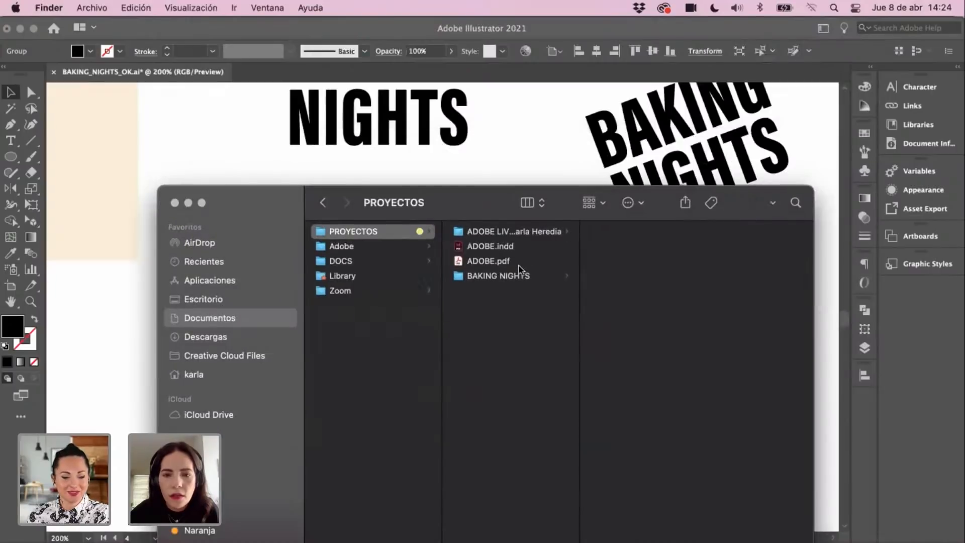
left_click(513, 275)
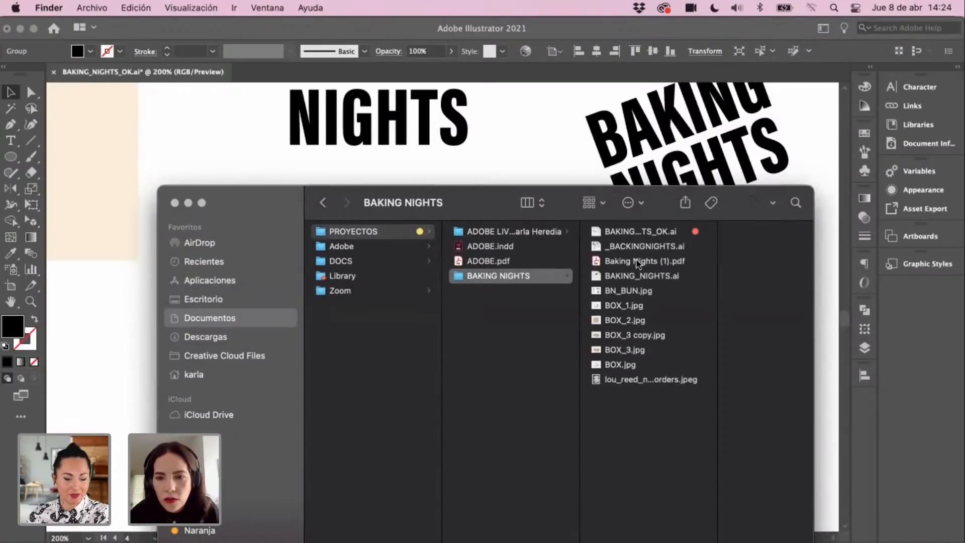
Step: Preview Baking Nights (1).pdf, then return to the Illustrator artwork
left_click(637, 261)
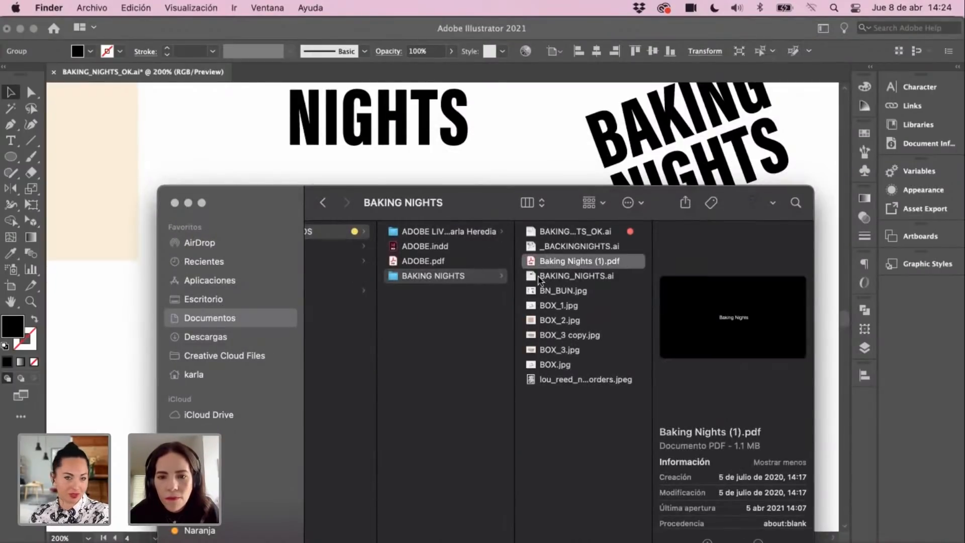
left_click(515, 141)
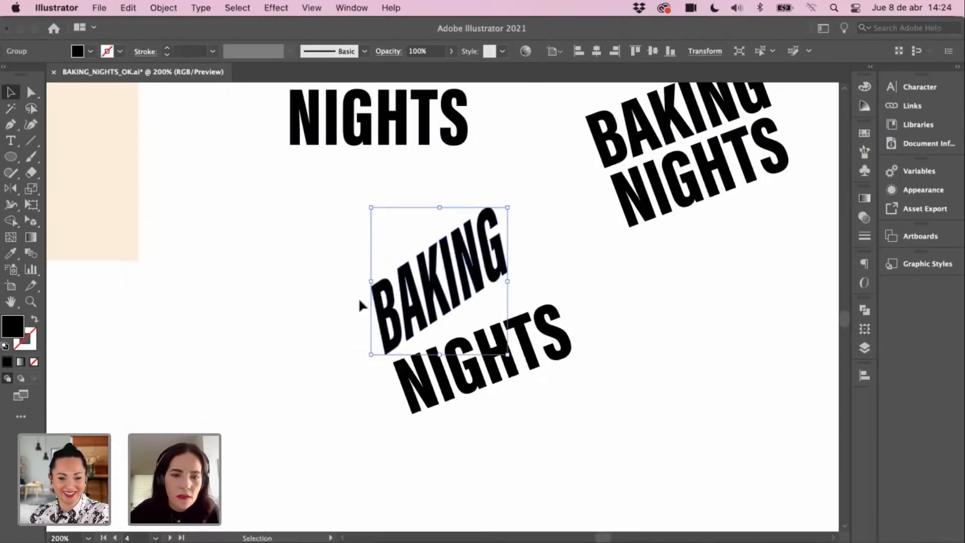
left_click(321, 248)
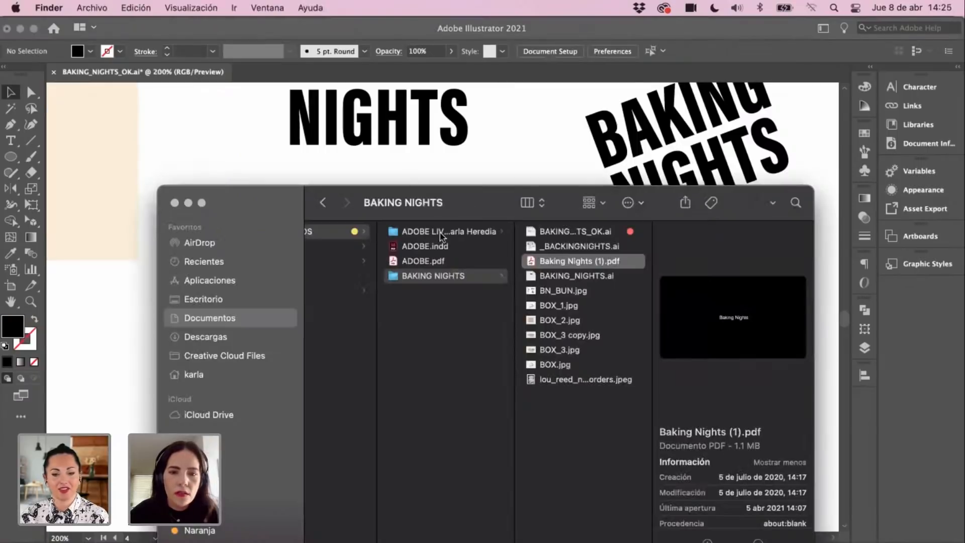
left_click(439, 232)
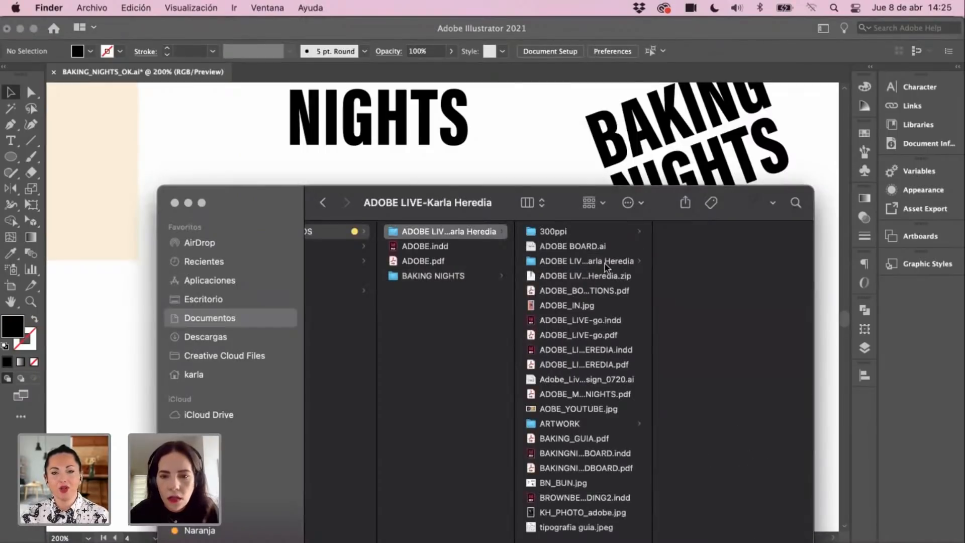
left_click(612, 147)
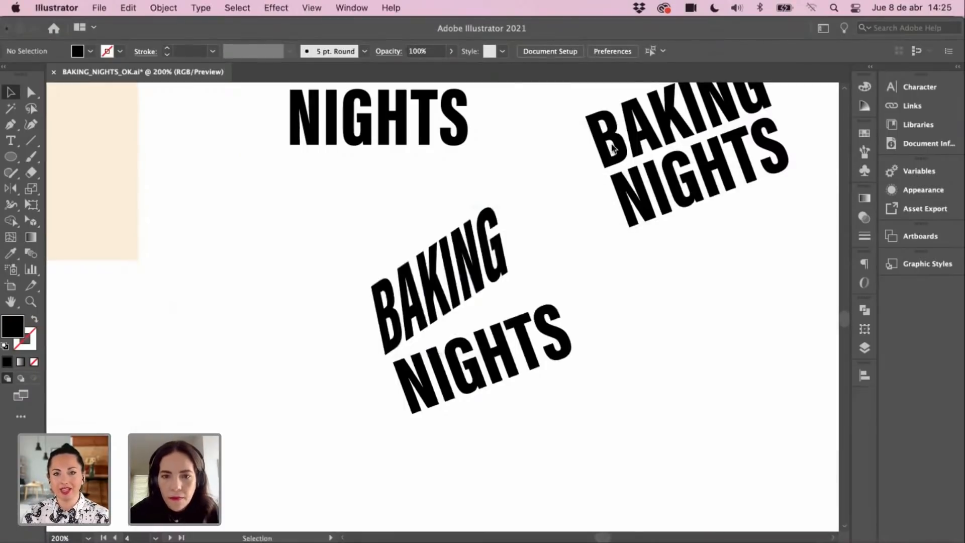
Step: Try shifting the artboard and stretching NIGHTS, then undo both back to the earlier shape
left_click(464, 368)
key("a")
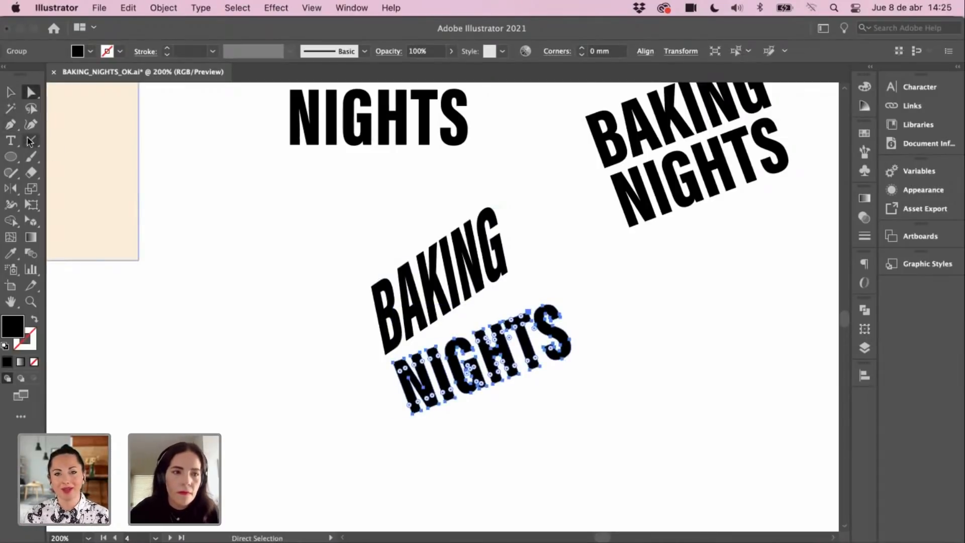
left_click(11, 285)
left_click_drag(533, 298, 514, 282)
key("v")
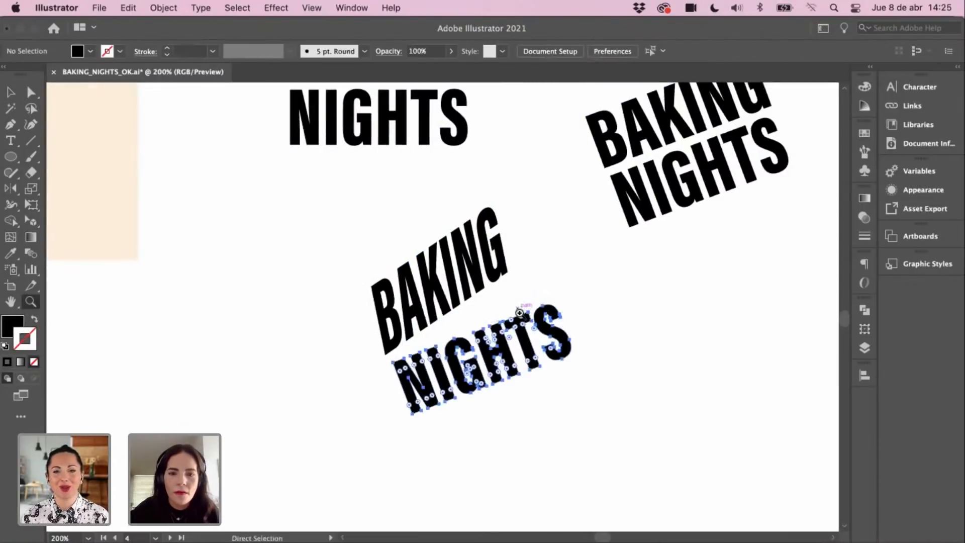
key("super+z")
left_click(530, 314)
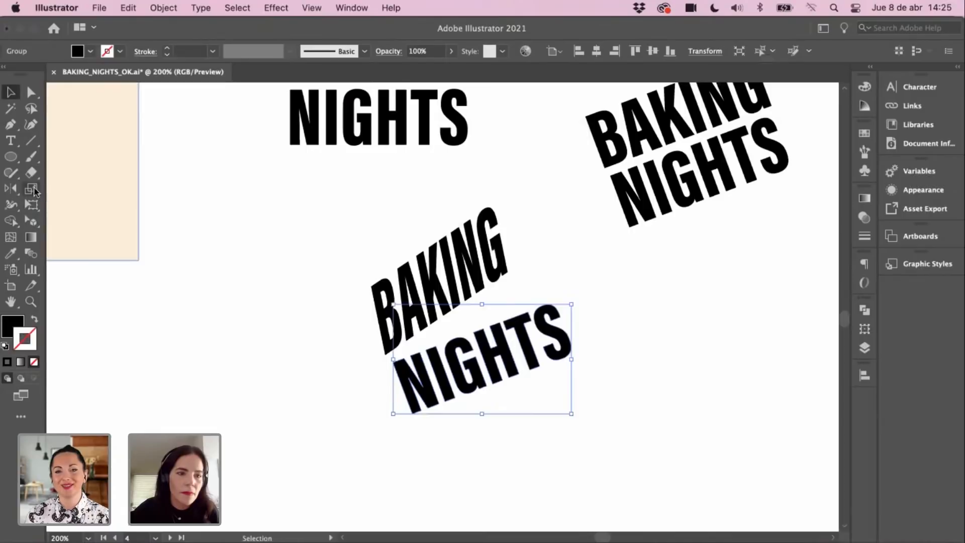
left_click(31, 189)
mouse_move(530, 300)
left_mouse_down()
mouse_move(521, 292)
mouse_move(536, 277)
mouse_move(526, 300)
mouse_move(511, 302)
left_mouse_up()
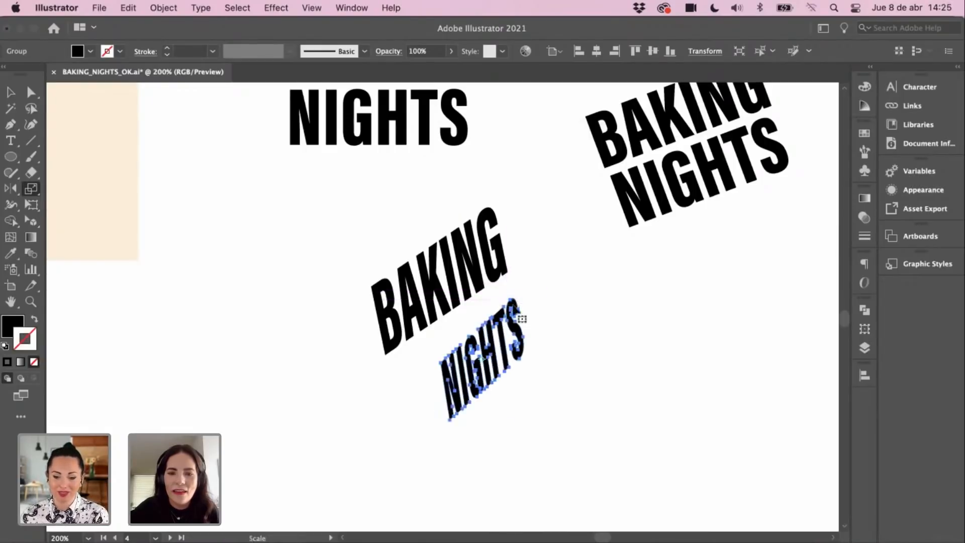
key("super+z")
key("v")
Step: Select the middle BAKING word and briefly try the Scale tool on it
left_click(442, 277)
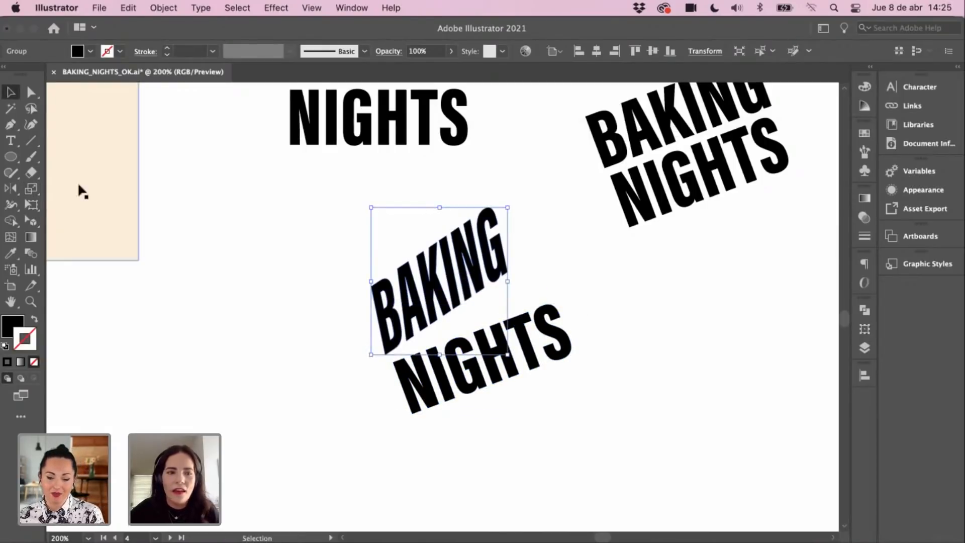
left_click(13, 286)
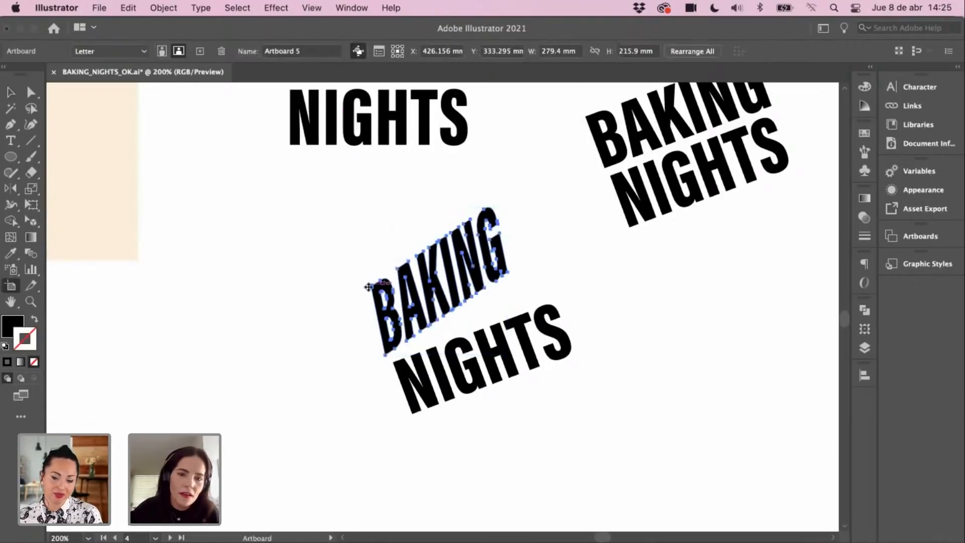
key("v")
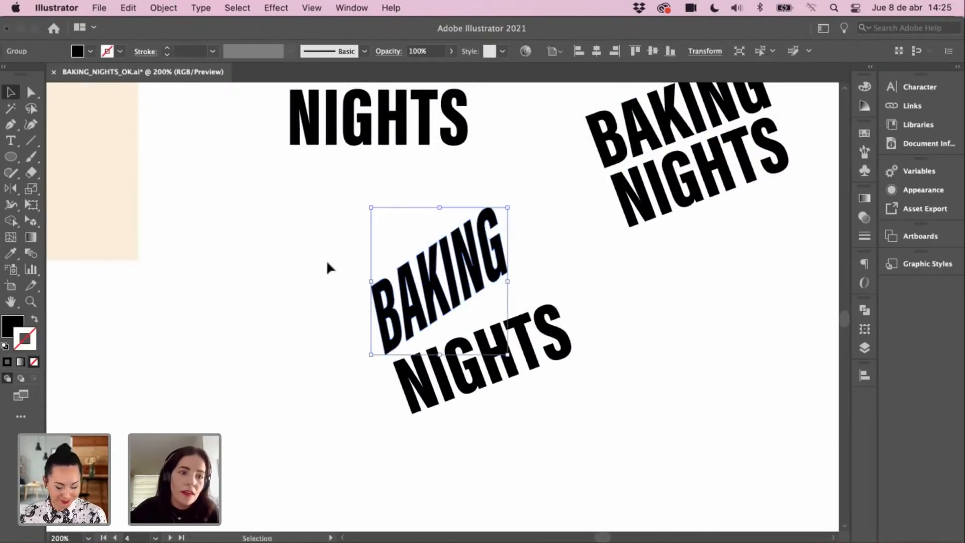
left_click(32, 189)
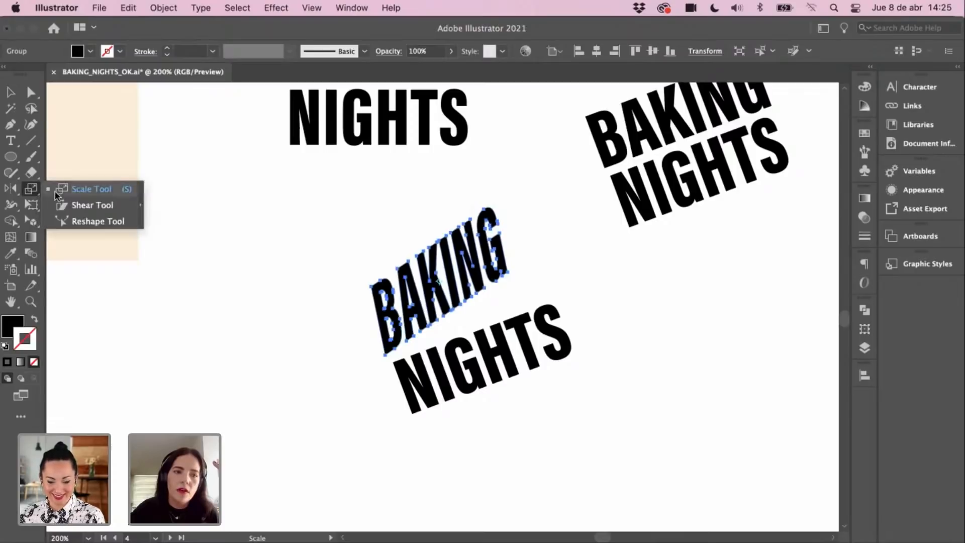
key("v")
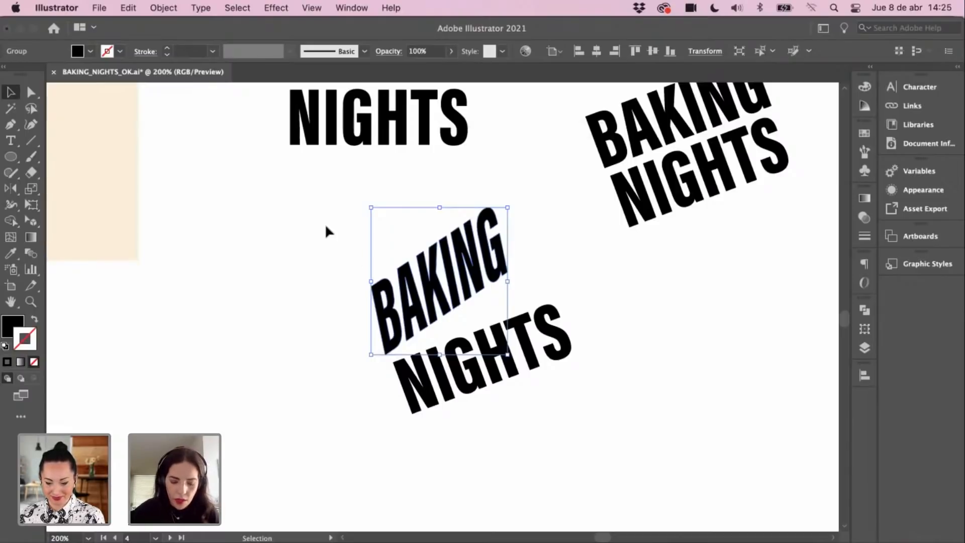
left_click(262, 306)
left_click(404, 302)
left_click_drag(316, 309, 357, 293)
Step: Paste a copy of the slanted BAKING word and move it down-left on the page
key("a")
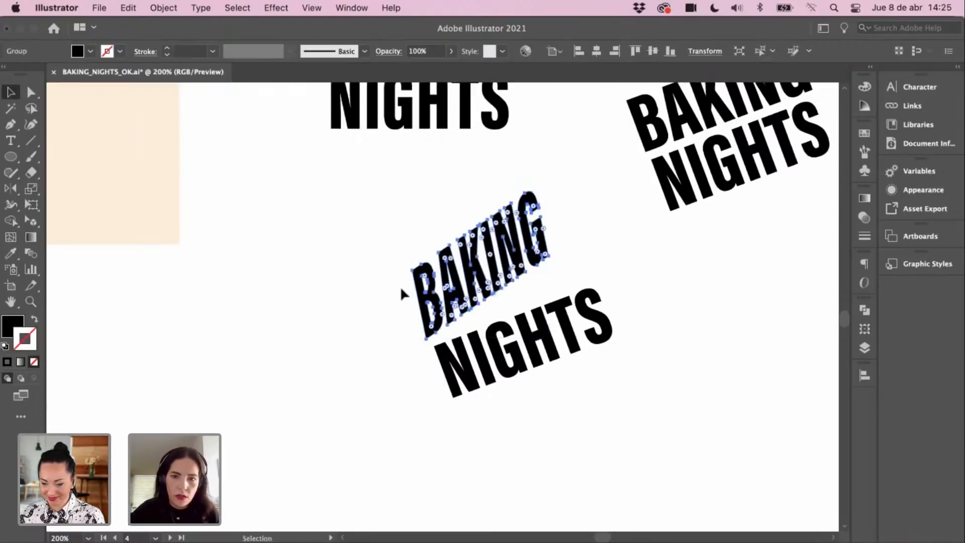
left_click_drag(553, 231, 664, 217)
left_click(604, 241)
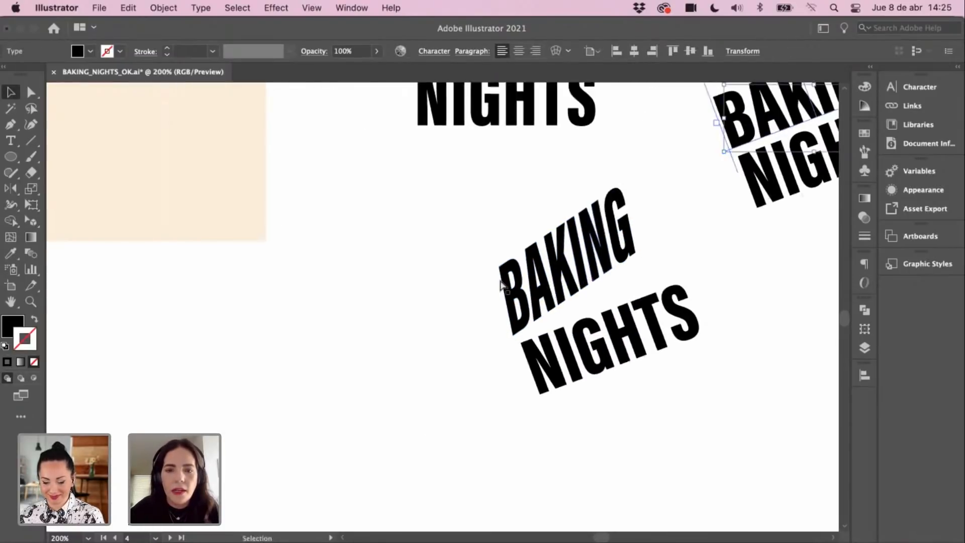
key("super+v")
left_click_drag(520, 299, 441, 357)
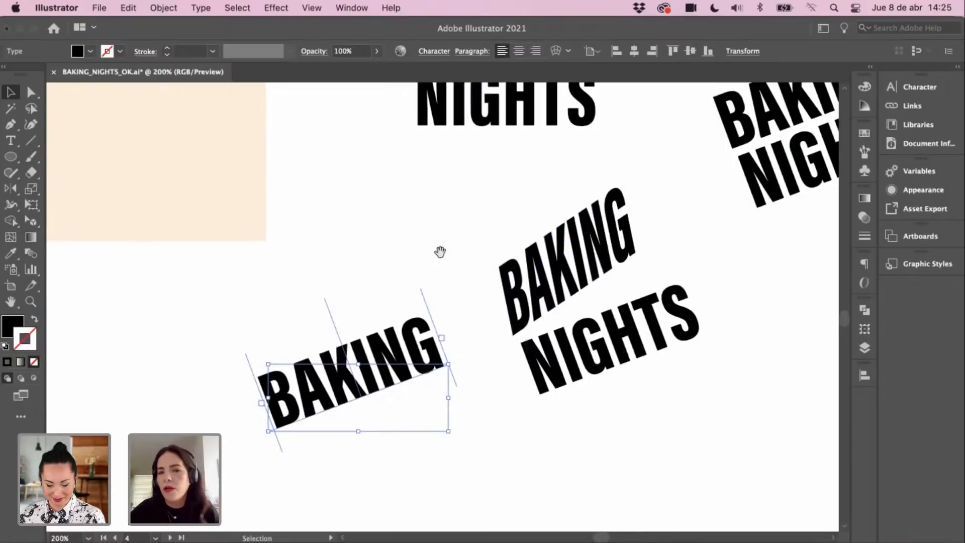
left_click_drag(441, 252, 446, 259)
Step: Convert the BAKING copy with Type > Create Outlines and rescale it with the Scale tool
left_click(163, 8)
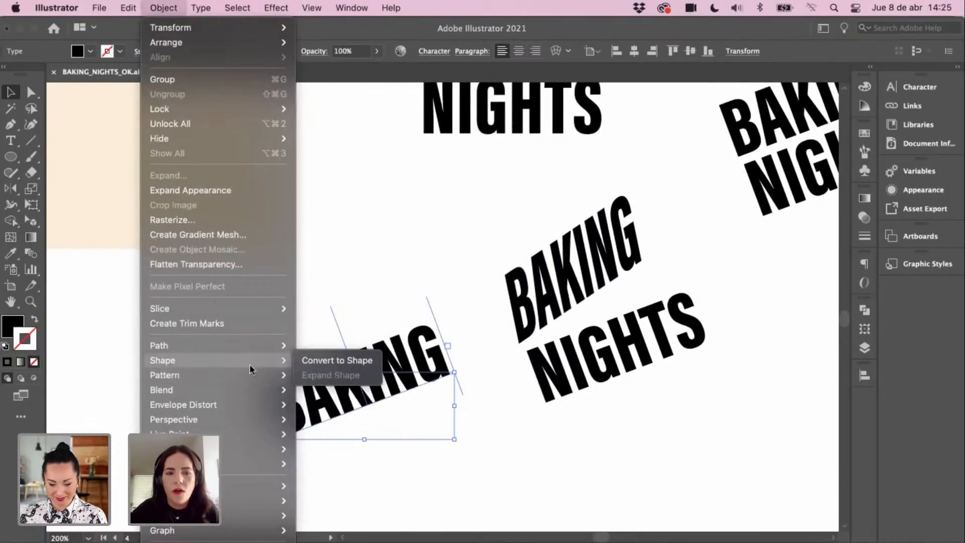
left_click(201, 8)
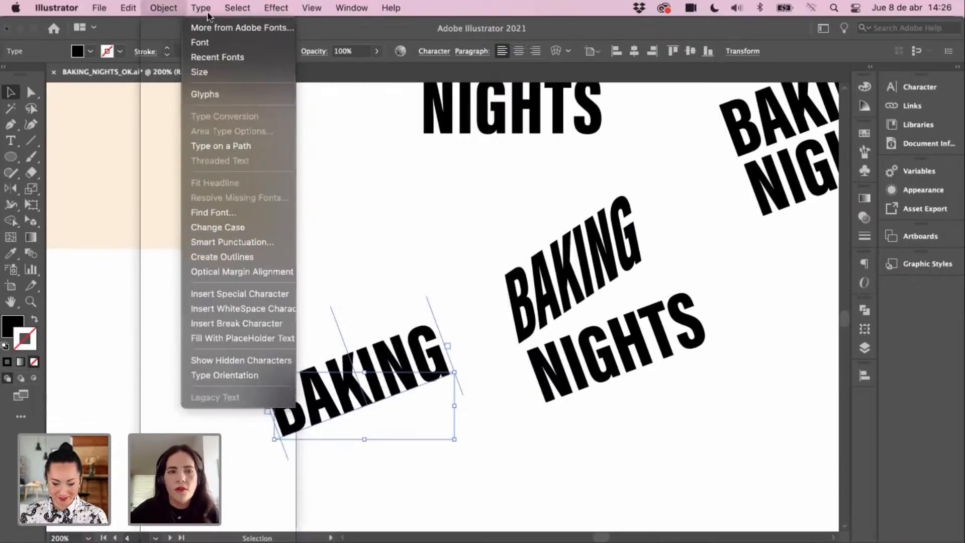
left_click(254, 256)
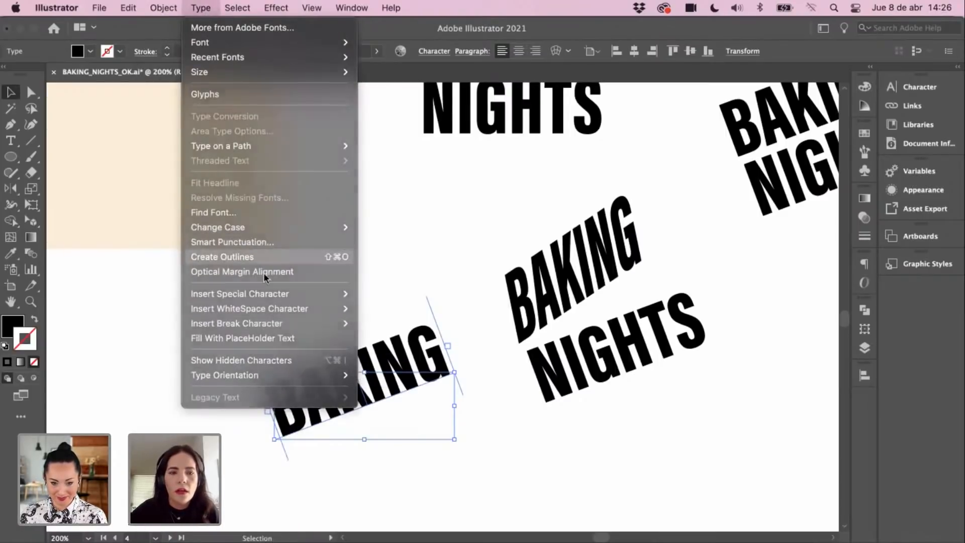
left_click(31, 188)
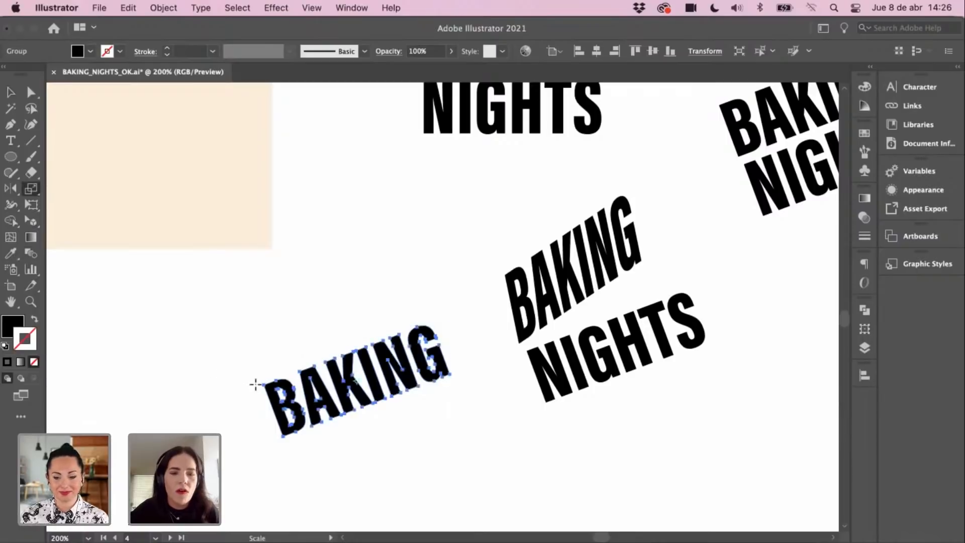
mouse_move(269, 386)
left_mouse_down()
mouse_move(275, 380)
mouse_move(281, 402)
mouse_move(282, 387)
left_mouse_up()
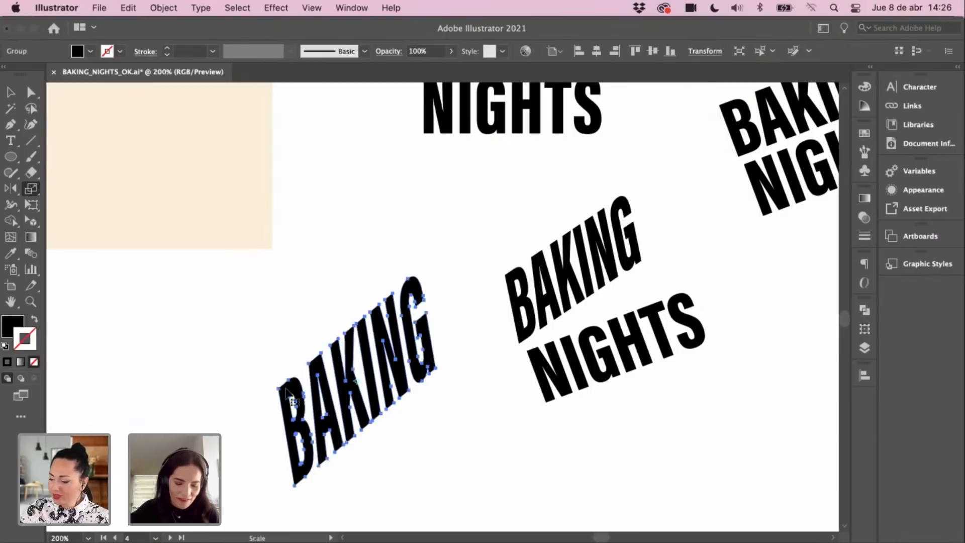
key("v")
Step: Clear the selection, abandon a brief path attempt, and select the right-hand NIGHTS text
scroll(388, 414, "down", 2)
left_click(366, 434)
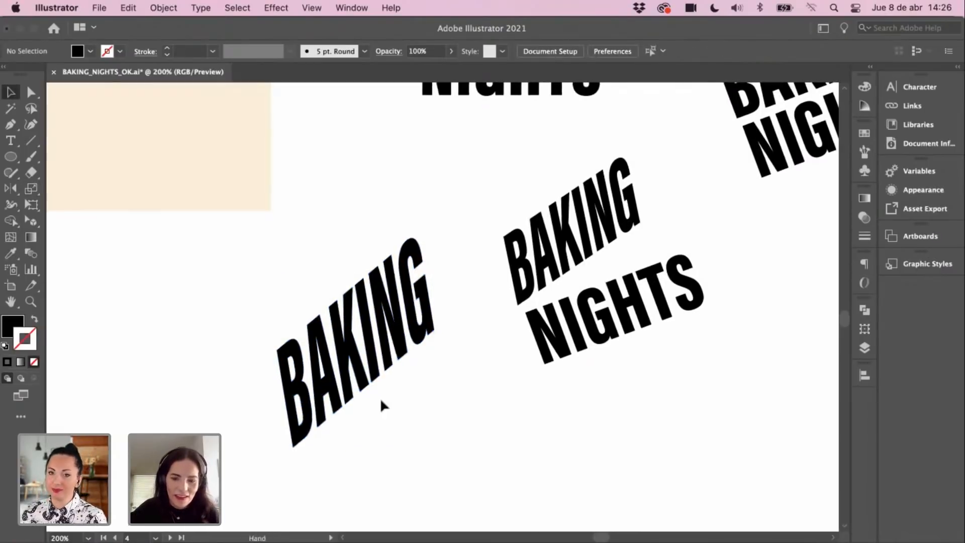
scroll(380, 397, "down", 2)
key("p")
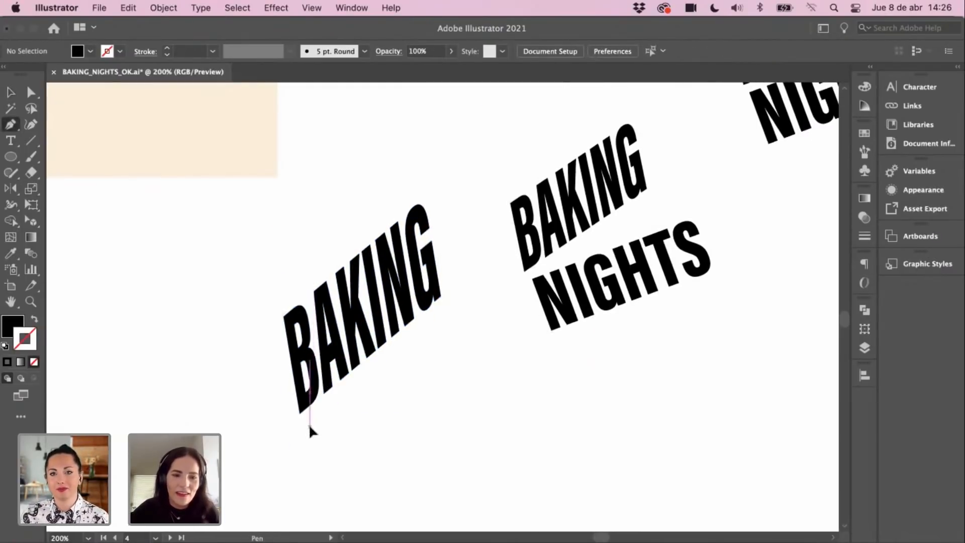
left_click(310, 425)
key("v")
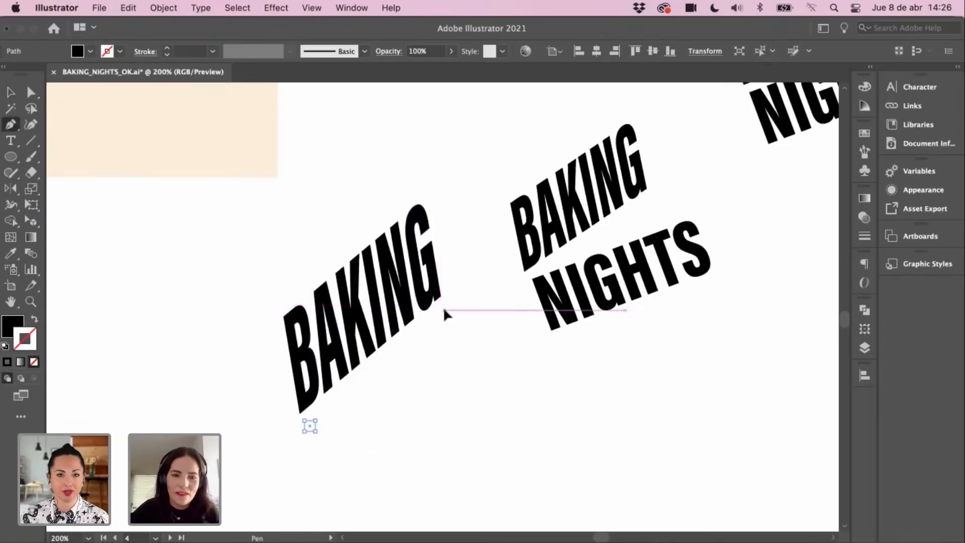
key("Delete")
left_click_drag(434, 353, 400, 393)
left_click(744, 169)
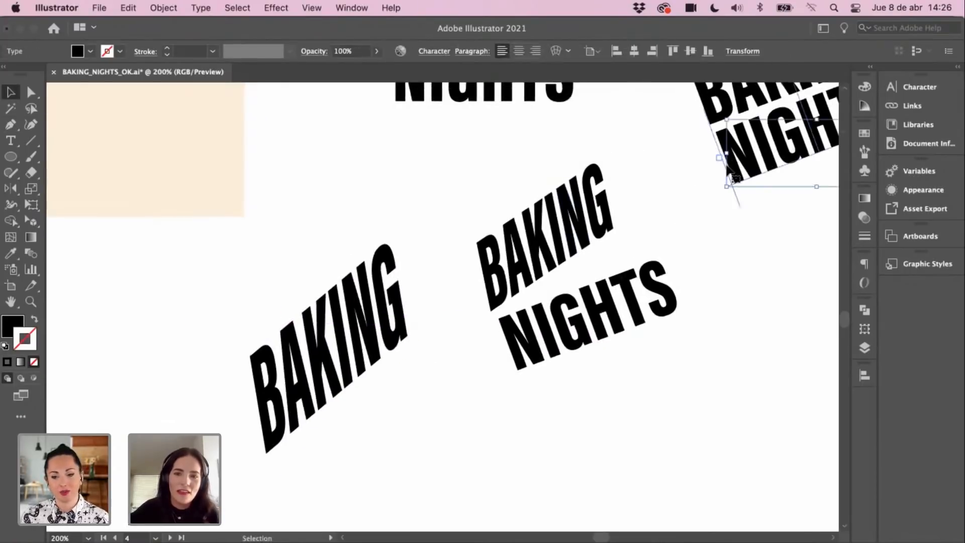
Step: Copy and paste a duplicate of the NIGHTS text
key("super+c")
key("super+v")
left_click_drag(529, 328, 403, 486)
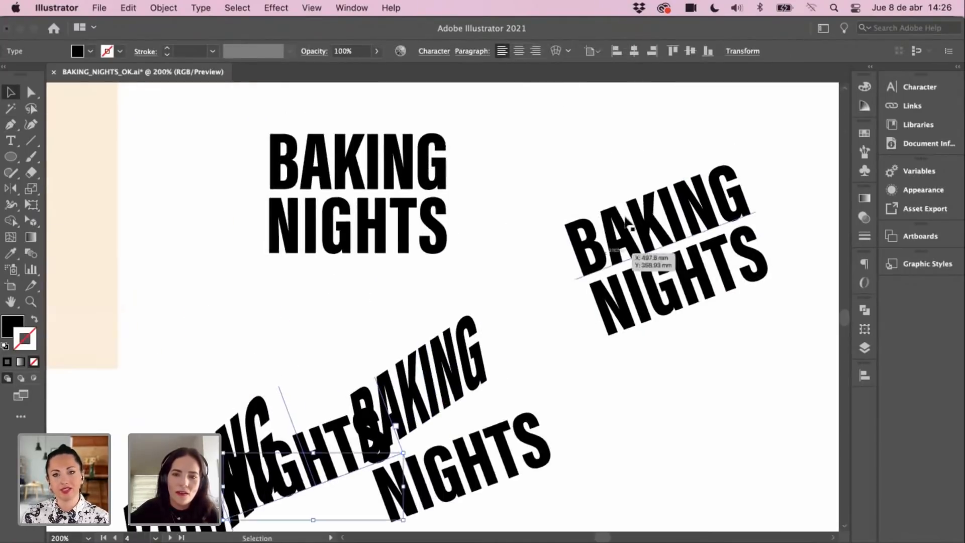
Step: Convert the right BAKING NIGHTS lettering to outlines with Type > Create Outlines
left_click(647, 257)
left_click(201, 7)
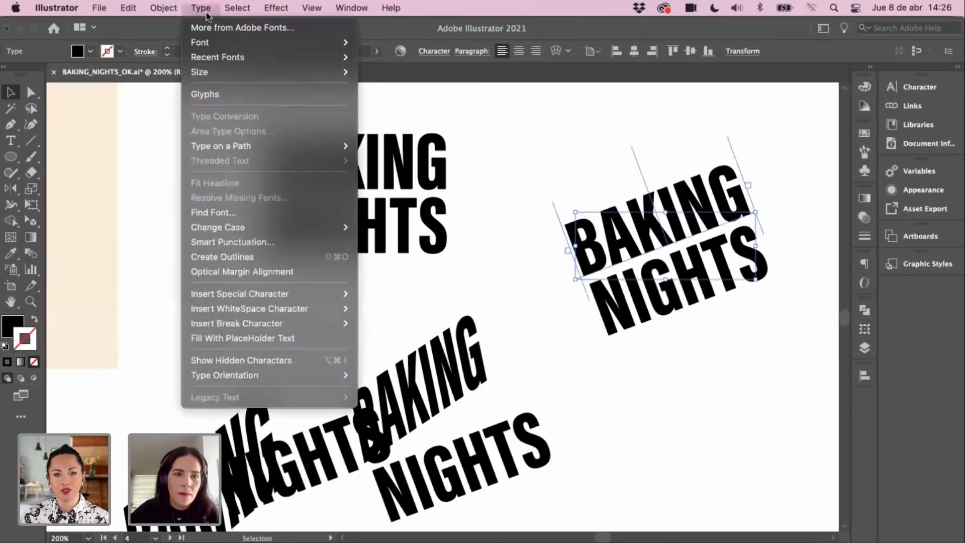
left_click(238, 257)
scroll(548, 226, "right", 5)
scroll(548, 226, "up", 3)
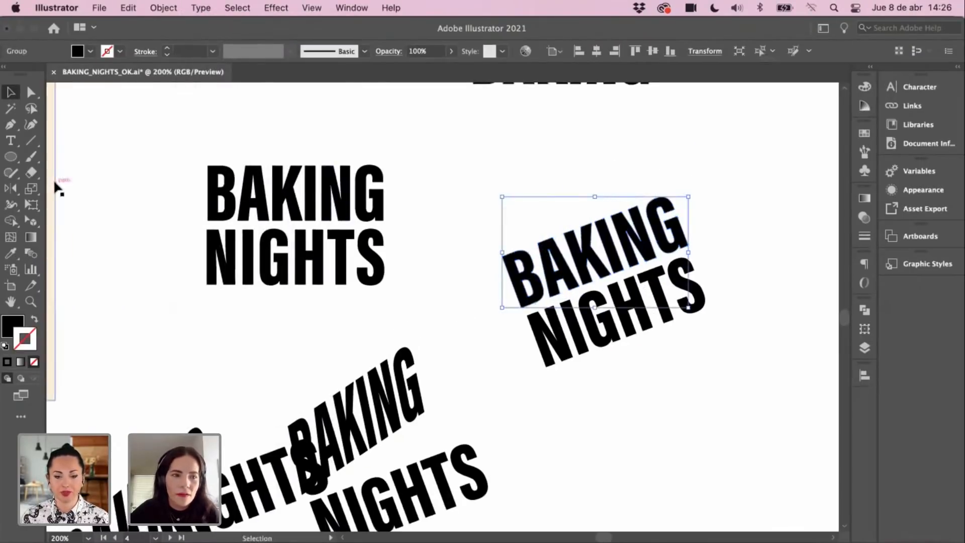
Step: Experiment with rescaling the BAKING NIGHTS outlines, ending back at normal proportions
left_click(38, 189)
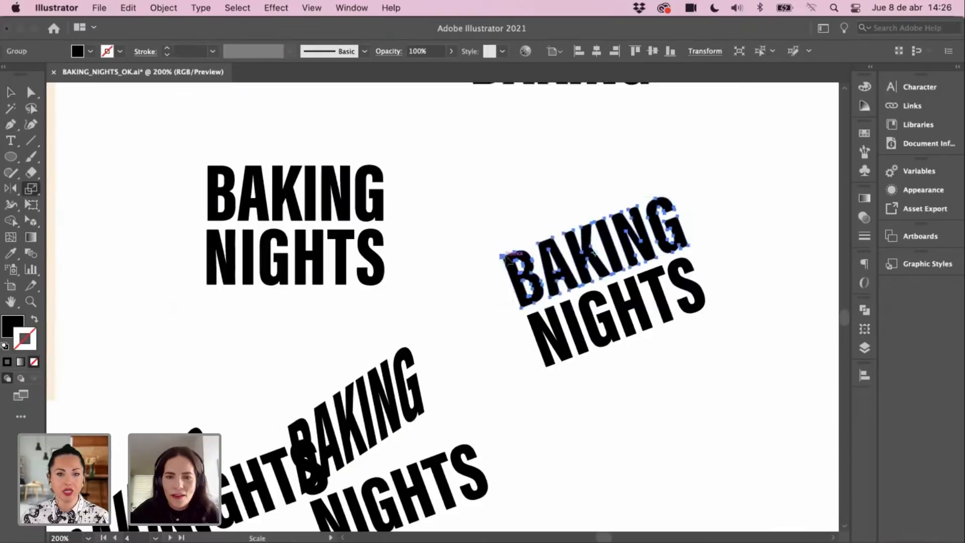
left_click_drag(505, 257, 524, 264)
mouse_move(527, 253)
left_mouse_down()
mouse_move(523, 264)
mouse_move(510, 259)
left_mouse_up()
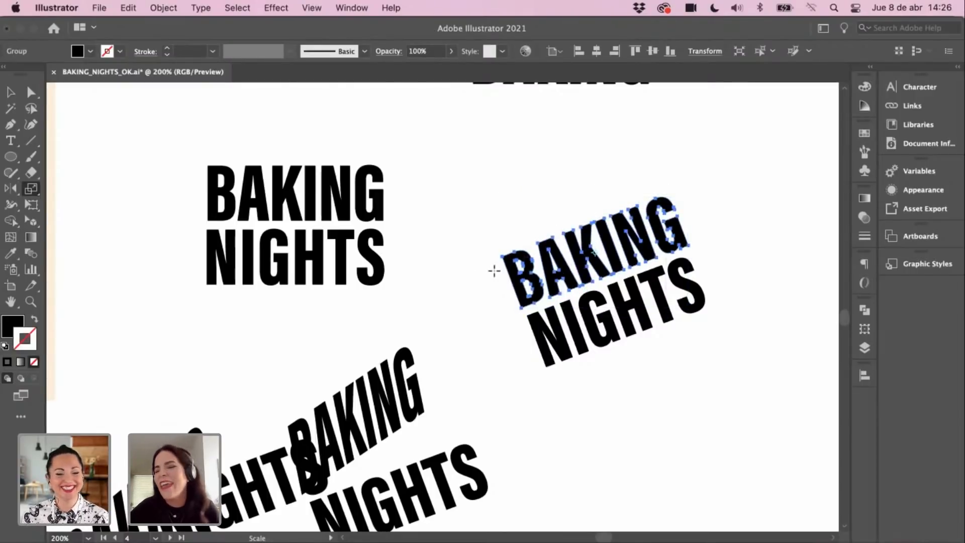
mouse_move(499, 256)
left_mouse_down()
mouse_move(507, 267)
mouse_move(505, 260)
left_mouse_up()
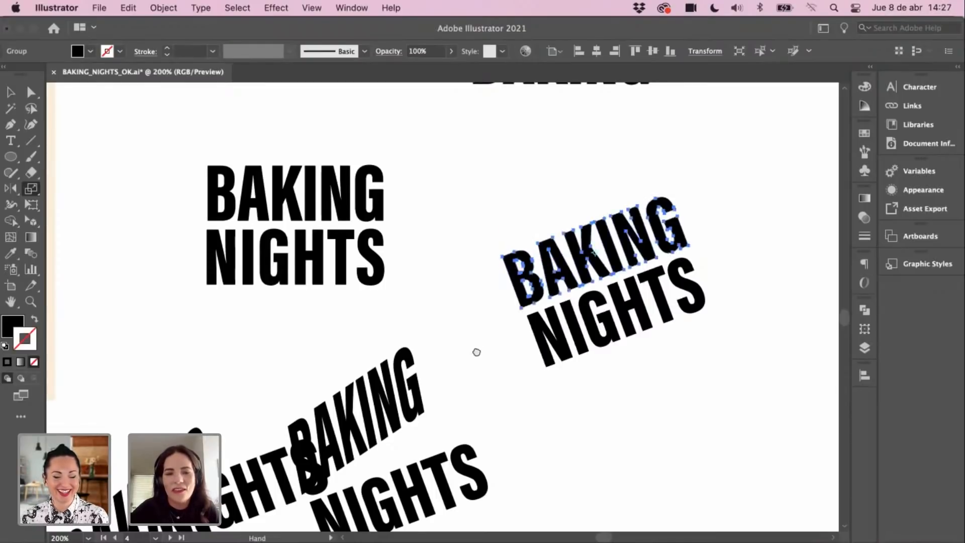
left_click_drag(476, 351, 511, 291)
key("v")
Step: Move the loose NIGHTS copy to the right and make the middle NIGHTS narrower and taller
left_click_drag(287, 428, 692, 412)
left_click_drag(506, 430, 512, 419)
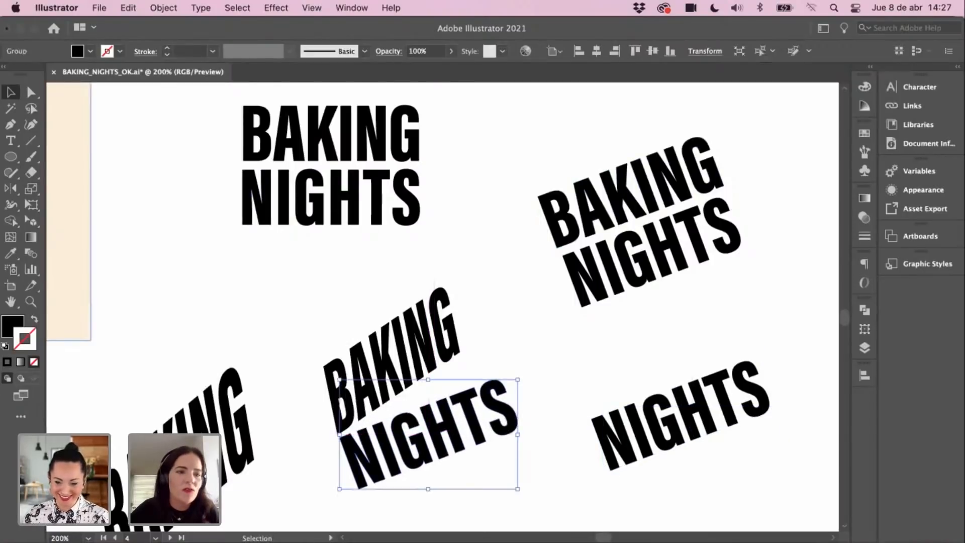
left_click(30, 188)
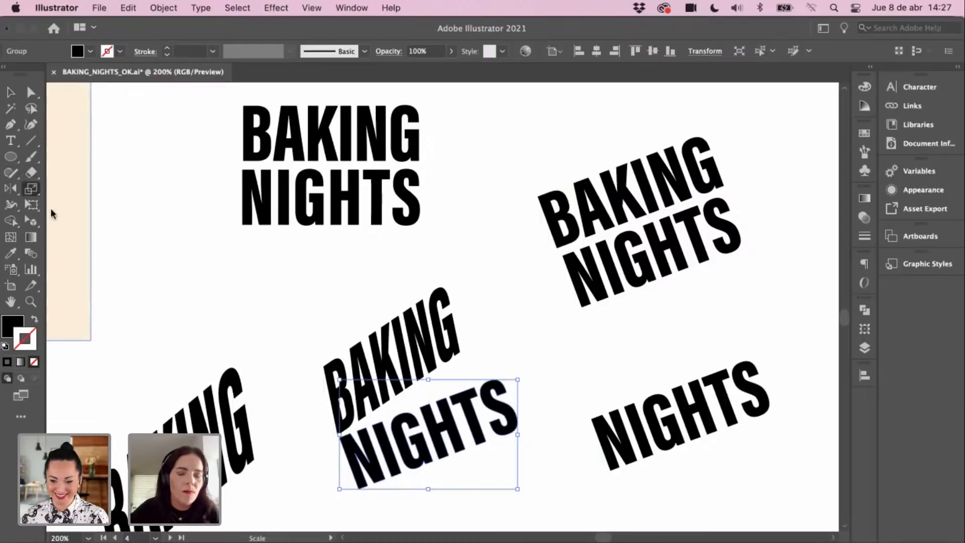
mouse_move(486, 378)
left_mouse_down()
mouse_move(469, 365)
mouse_move(480, 359)
mouse_move(472, 366)
left_mouse_up()
left_click_drag(475, 412, 495, 402)
key("v")
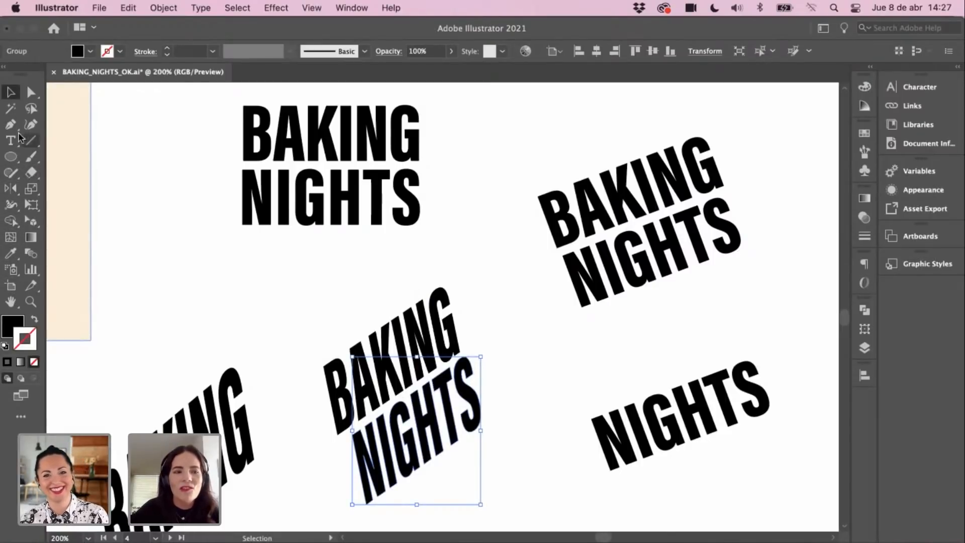
Step: Stretch the middle NIGHTS further to match BAKING and move BAKING closer to it
left_click(33, 190)
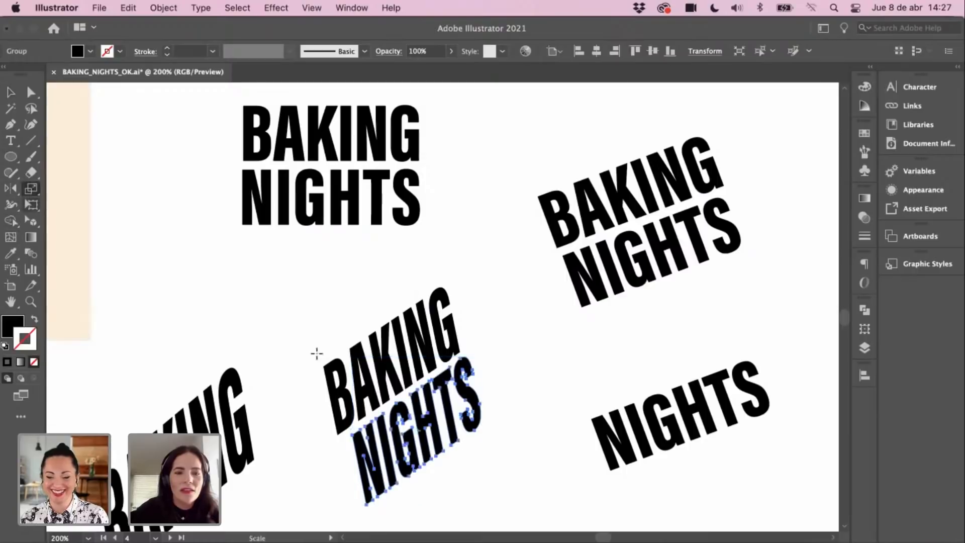
scroll(392, 366, "down", 3)
scroll(392, 366, "left", 2)
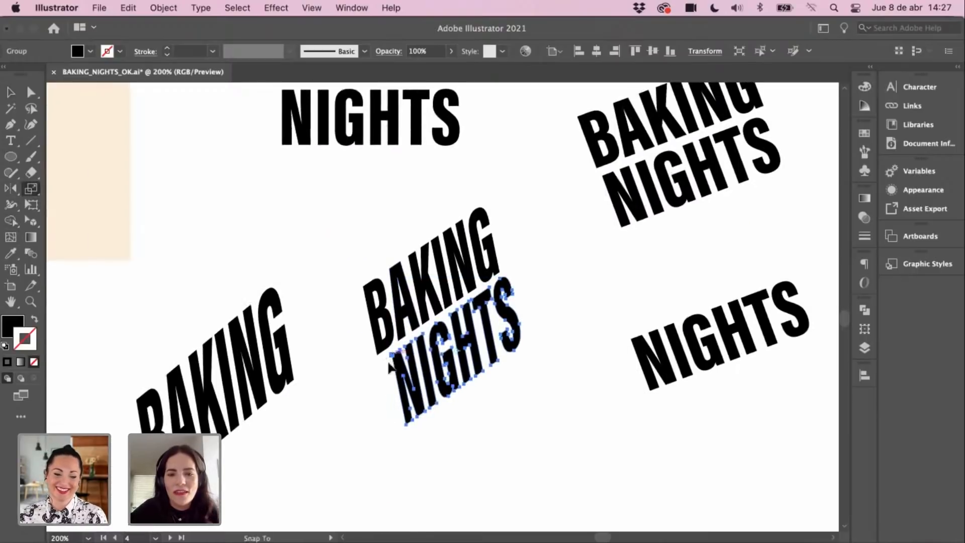
left_click_drag(391, 367, 390, 354)
key("v")
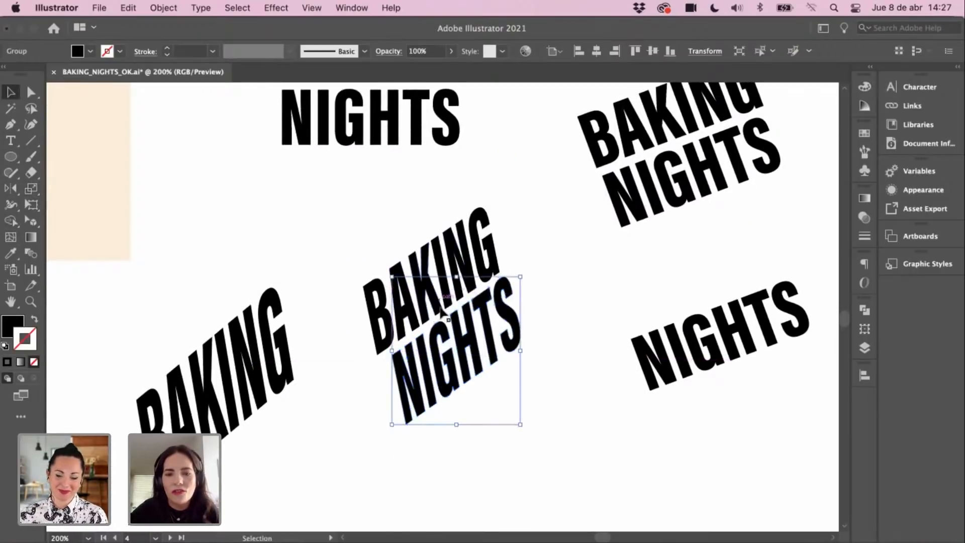
scroll(484, 301, "up", 2)
left_click_drag(481, 295, 493, 289)
left_click(508, 358)
left_click_drag(558, 300, 554, 317)
key("super+minus")
key("super+minus")
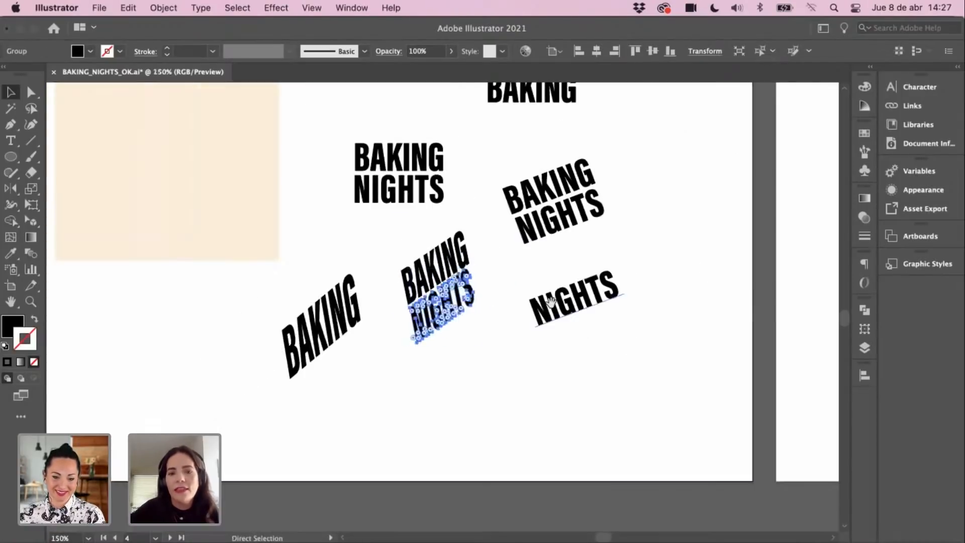
Step: Find the lone tilted BAKING word at lower left and delete it
left_click_drag(475, 371, 469, 450)
left_click(462, 321)
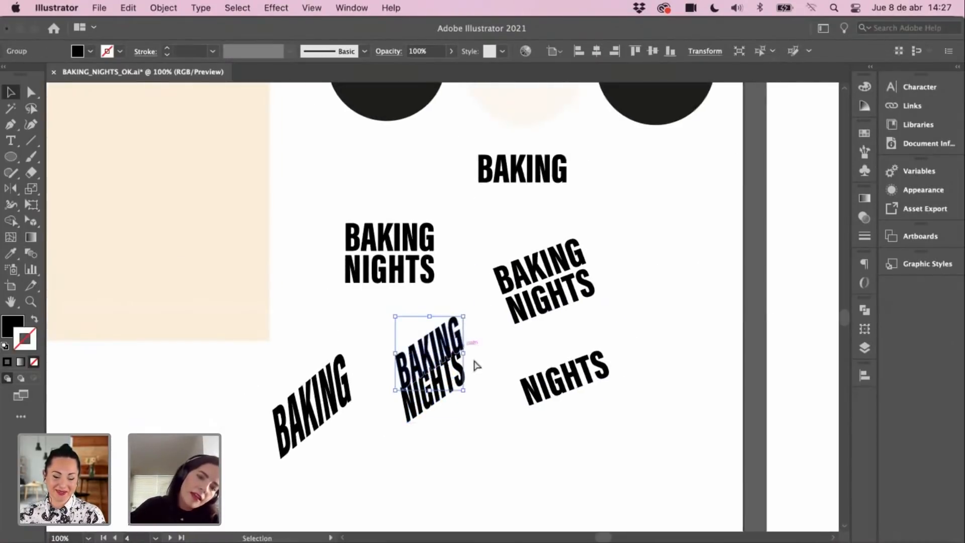
left_click(467, 403)
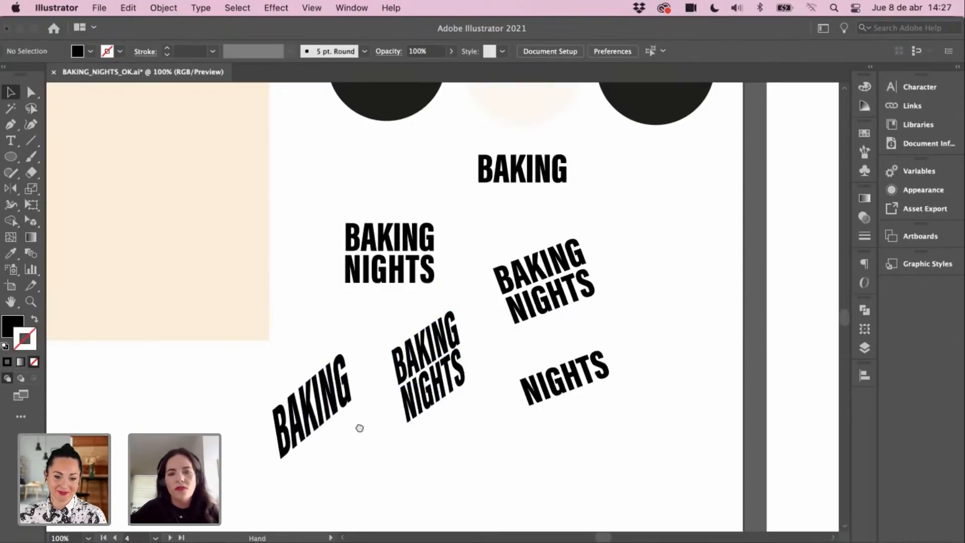
left_click_drag(359, 428, 452, 377)
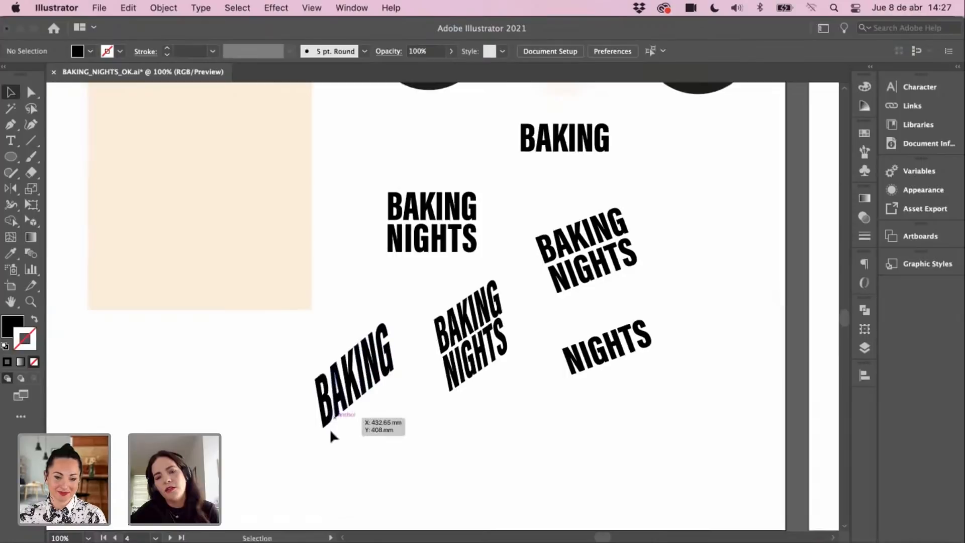
left_click_drag(395, 365, 384, 392)
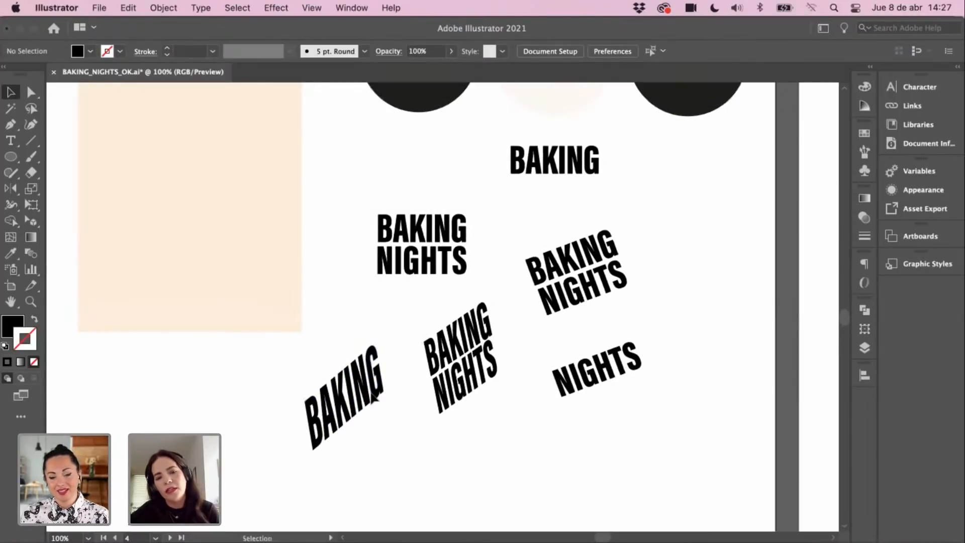
left_click_drag(453, 336, 439, 350)
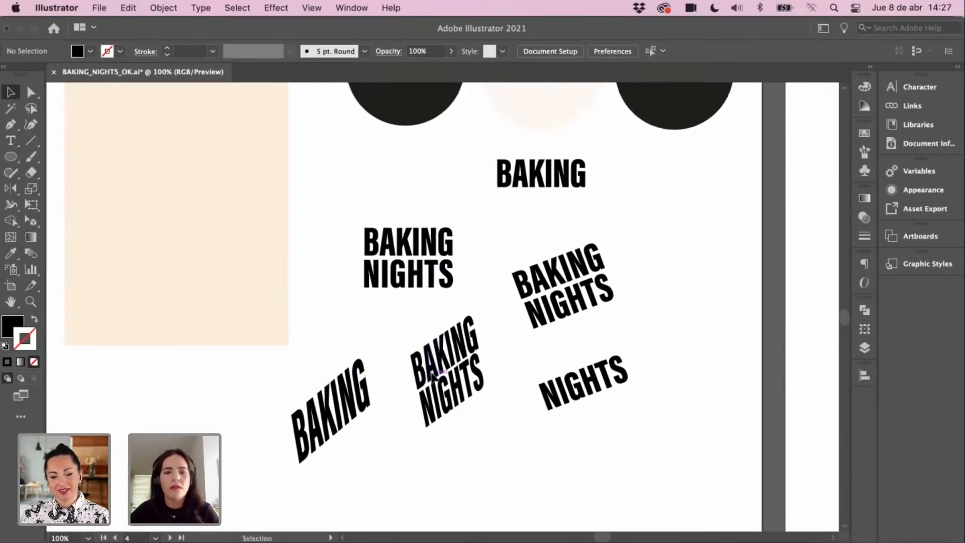
left_click(334, 399)
key("Delete")
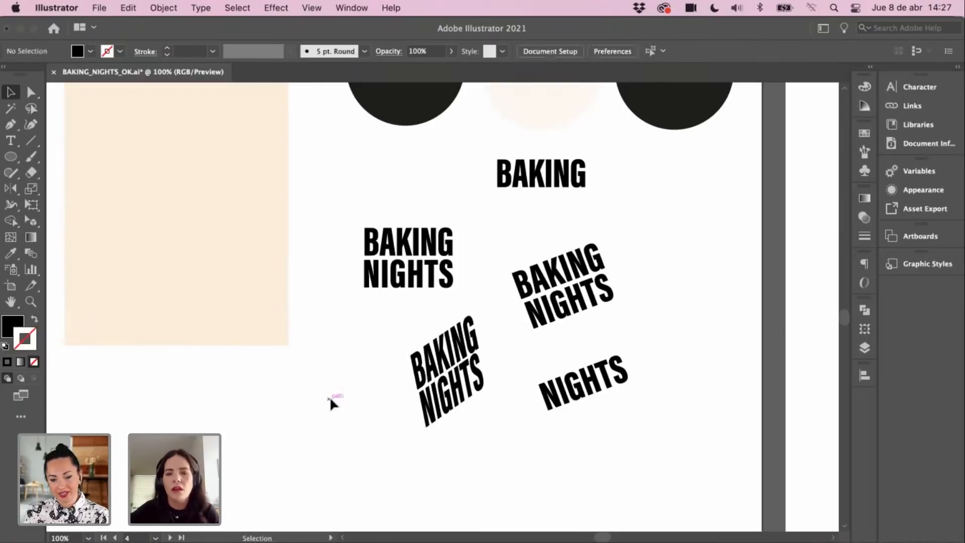
Step: Zoom to 200%, restore the deleted BAKING, and inspect it inside its group
key("z")
left_click(425, 341)
left_click(428, 347)
key("v")
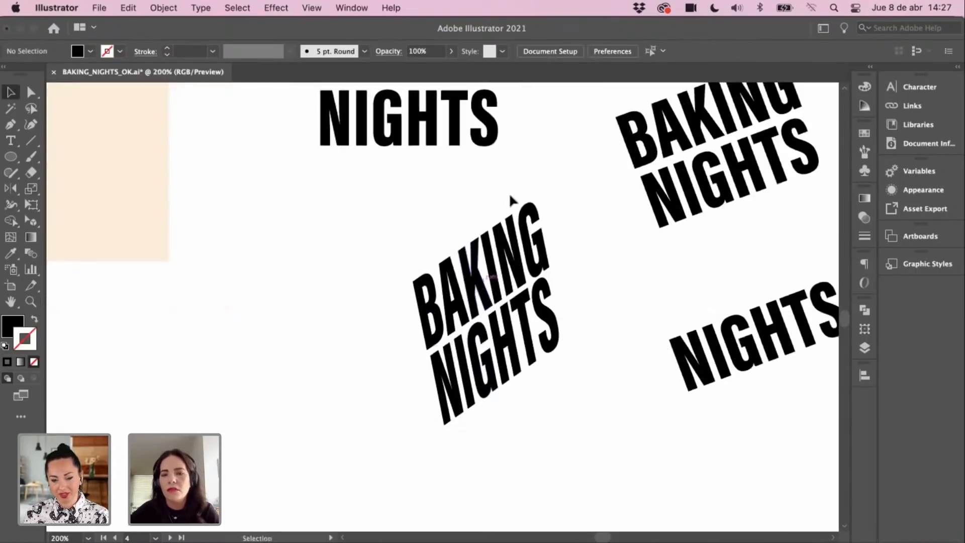
key("super+z")
key("super+z")
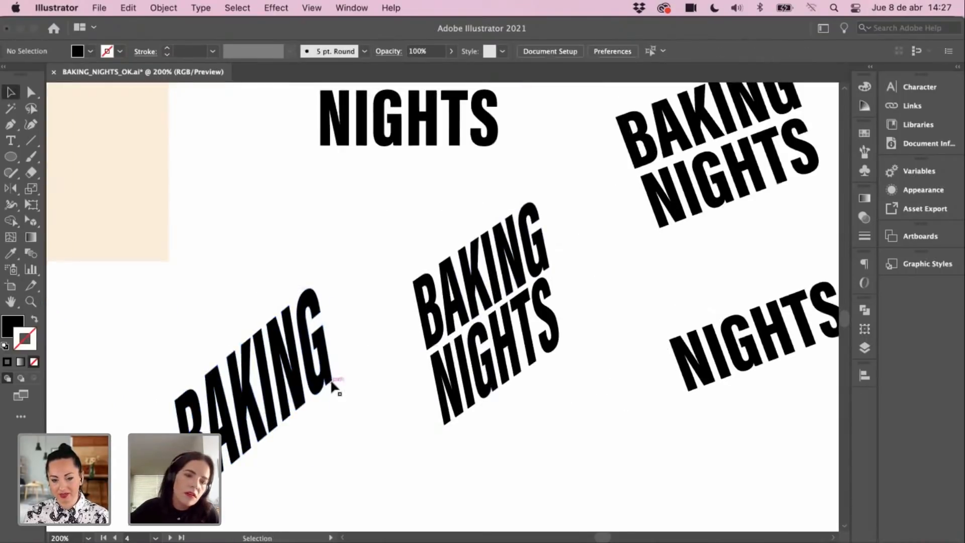
left_click(326, 389)
double_click(326, 389)
left_click(325, 384)
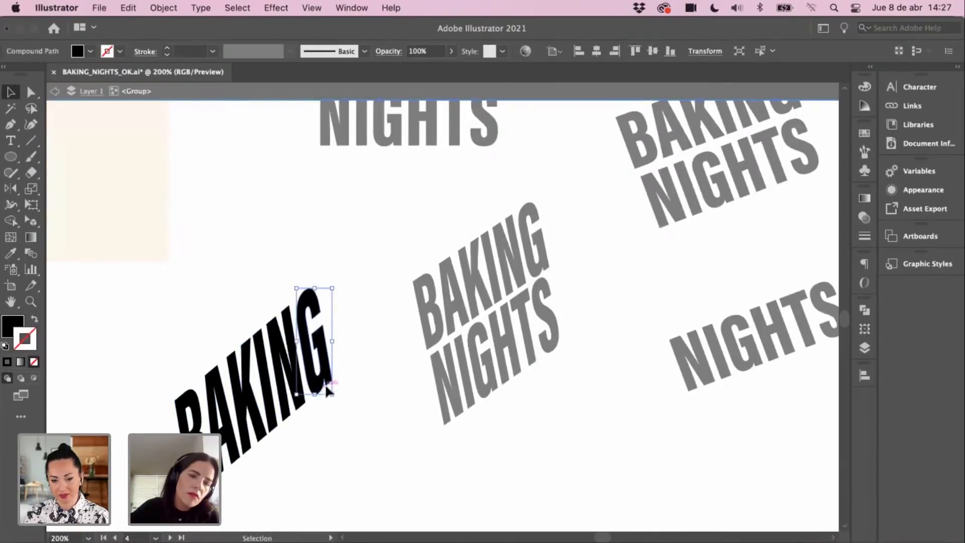
key("space")
left_click_drag(354, 388, 391, 375)
double_click(391, 374)
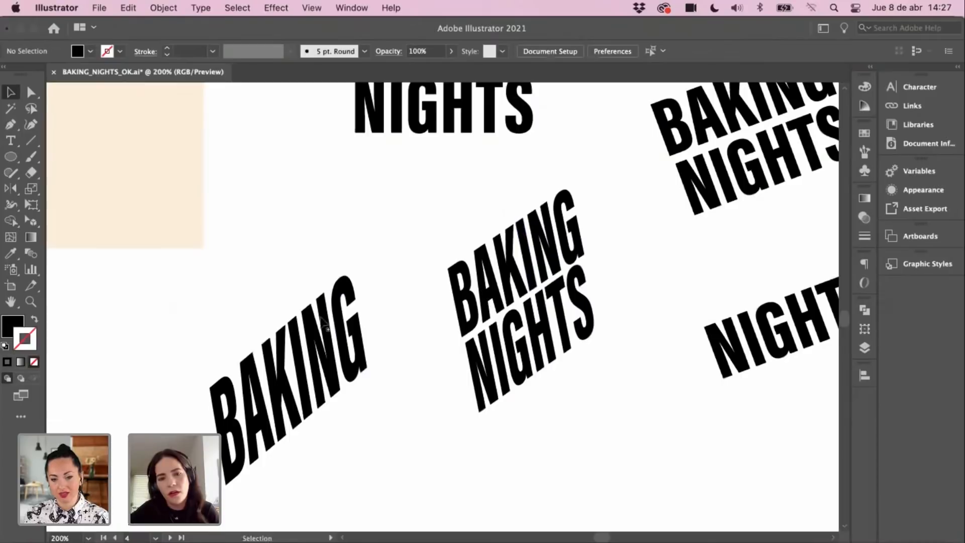
Step: Delete the lower-left BAKING again and discard a first, incomplete pasted lockup copy
left_click_drag(355, 382, 355, 380)
key("Delete")
key("super+minus")
key("space")
left_click_drag(505, 274, 479, 303)
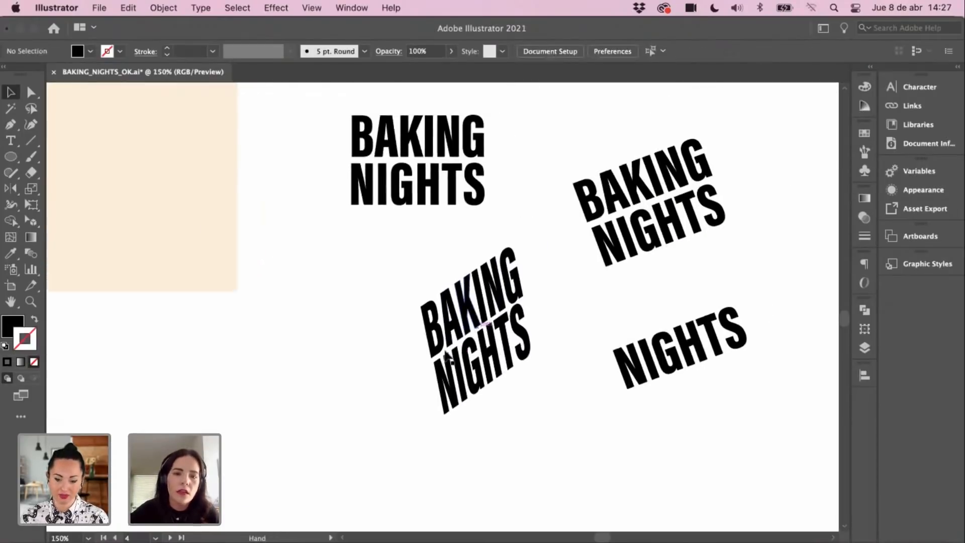
left_click(432, 309)
key("space")
left_click_drag(486, 426, 558, 379)
key("super+v")
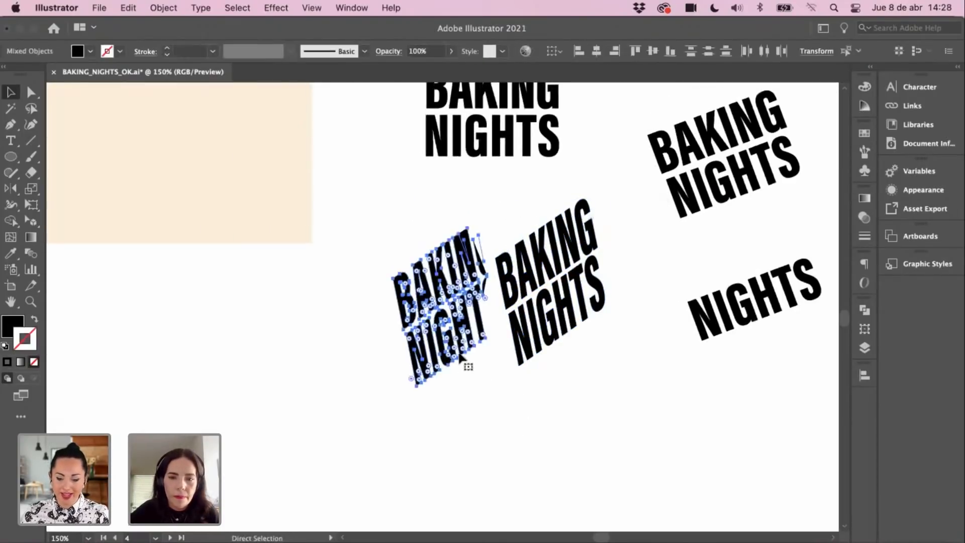
left_click_drag(465, 334, 466, 343)
key("Delete")
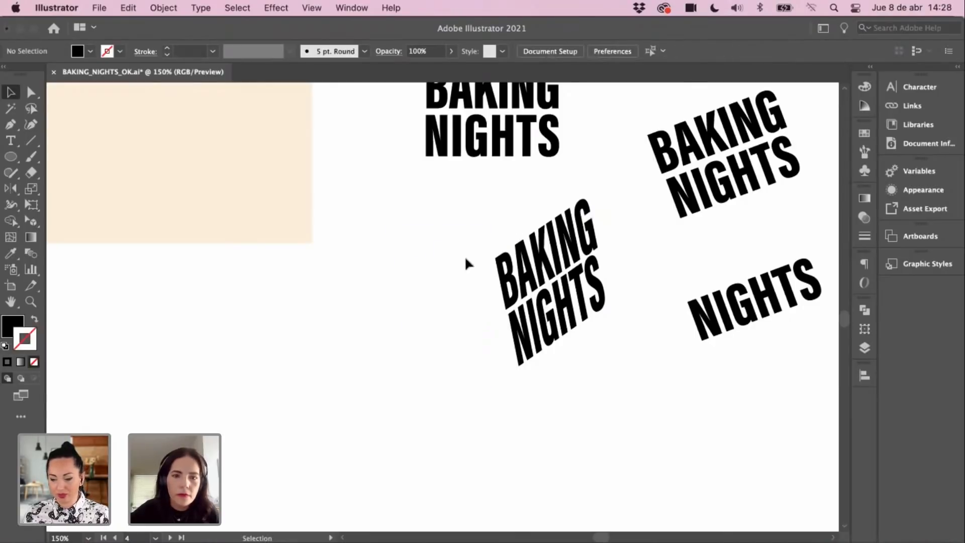
Step: Copy the whole skewed BAKING NIGHTS lockup and place the paste at the lower left
left_click_drag(578, 371, 601, 395)
key("super+c")
key("space")
left_click_drag(528, 368, 591, 373)
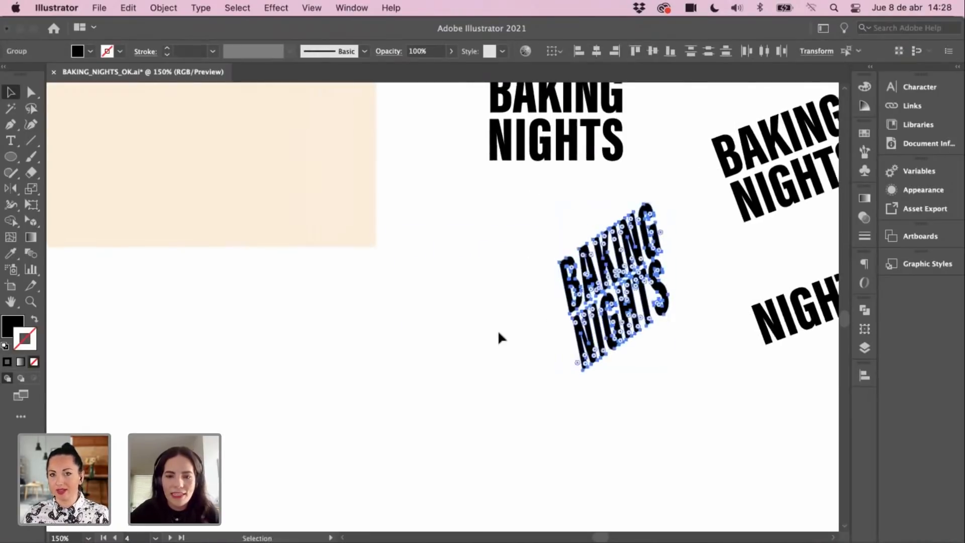
key("super+v")
left_click_drag(483, 312, 480, 361)
left_click(537, 357)
key("space")
left_click_drag(586, 324, 444, 417)
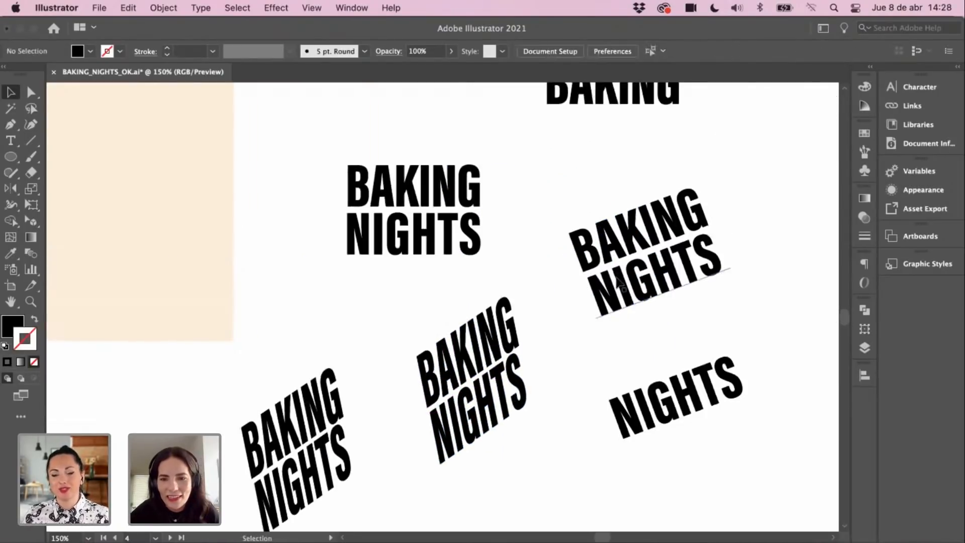
left_click(686, 293)
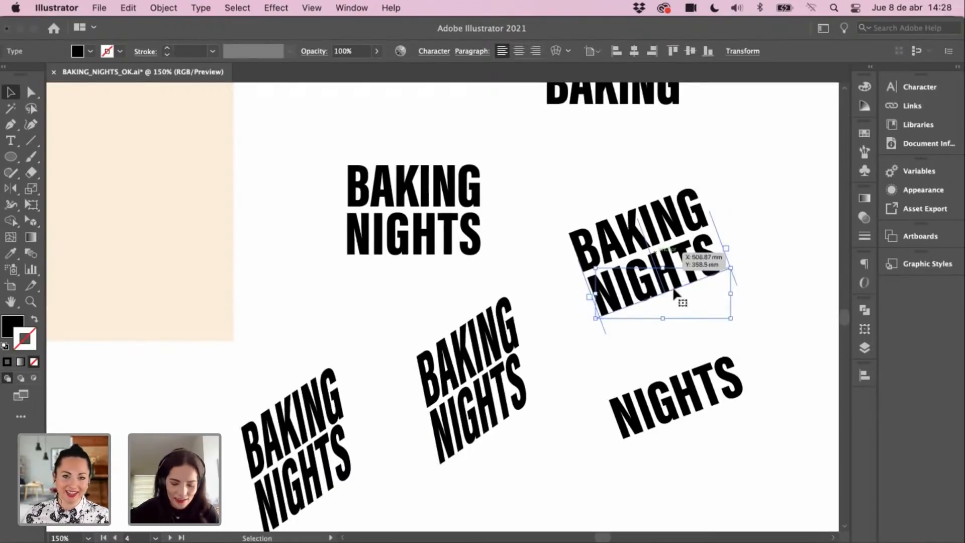
right_click(606, 289)
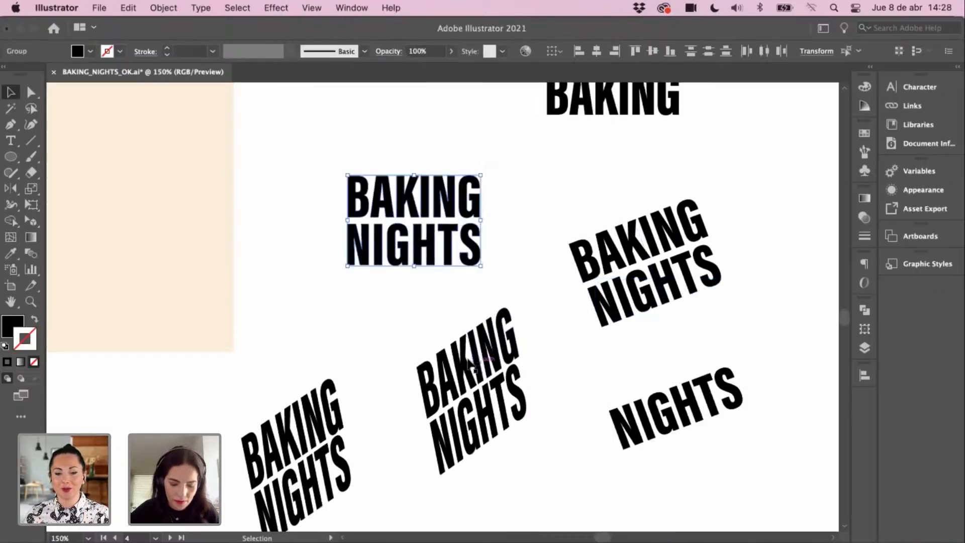
left_click(590, 358)
scroll(552, 322, "down", 1)
left_click(563, 257)
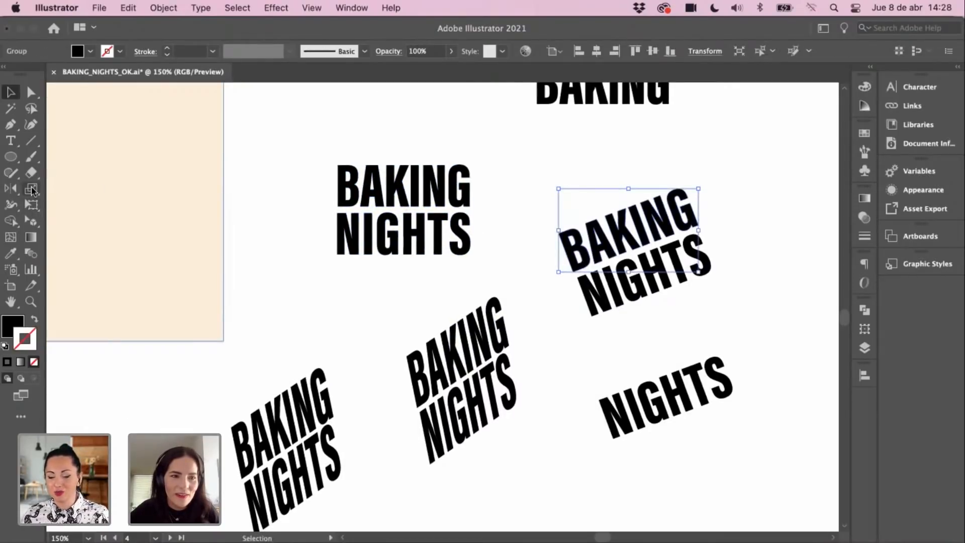
left_click(31, 189)
left_click_drag(557, 232, 692, 190)
left_click_drag(697, 226, 679, 192)
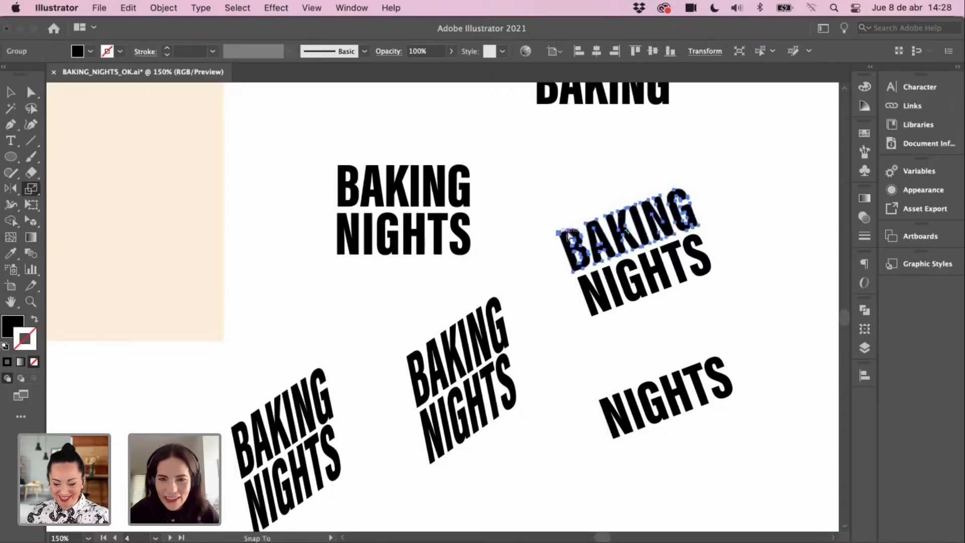
Step: Flip BAKING upside down with the Scale tool, undoing the extra squashing attempts
left_click_drag(568, 234, 604, 227)
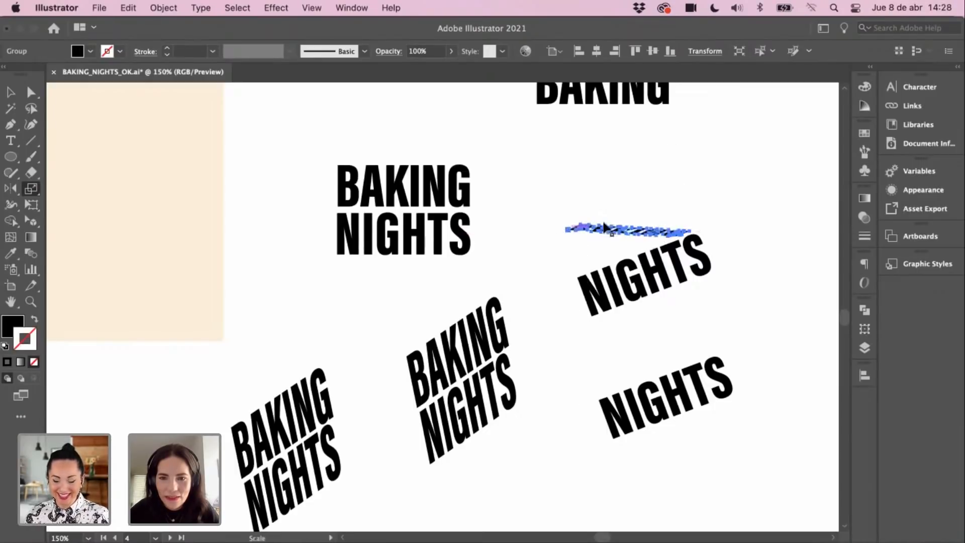
key("super+z")
left_click_drag(699, 228, 635, 254)
key("super+z")
key("v")
Step: Shrink the flipped BAKING from its corner and move NIGHTS down and left of it
left_click(713, 201)
left_click(716, 189)
mouse_move(654, 296)
left_mouse_down()
mouse_move(665, 350)
mouse_move(650, 302)
left_mouse_up()
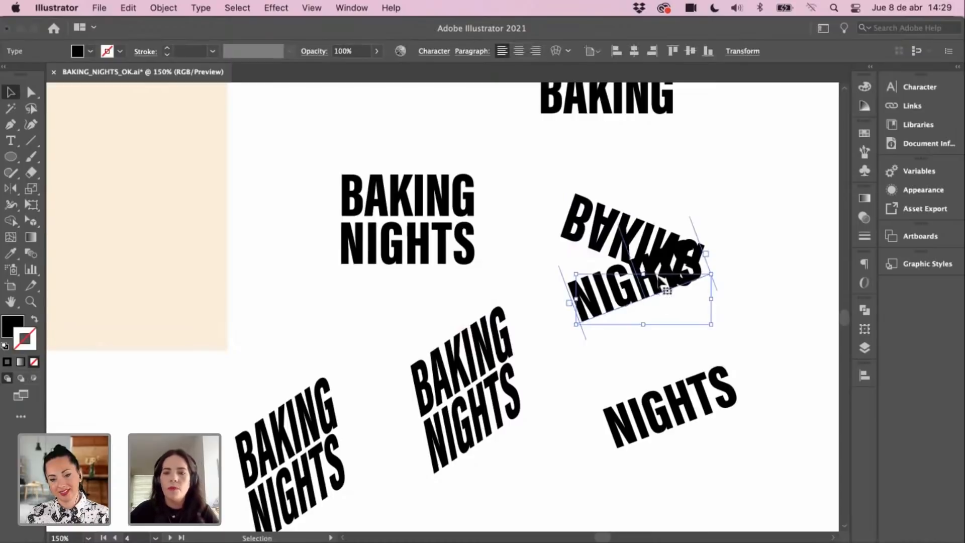
left_click(577, 205)
left_click_drag(561, 193, 564, 198)
left_click(623, 311)
scroll(625, 261, "down", 2)
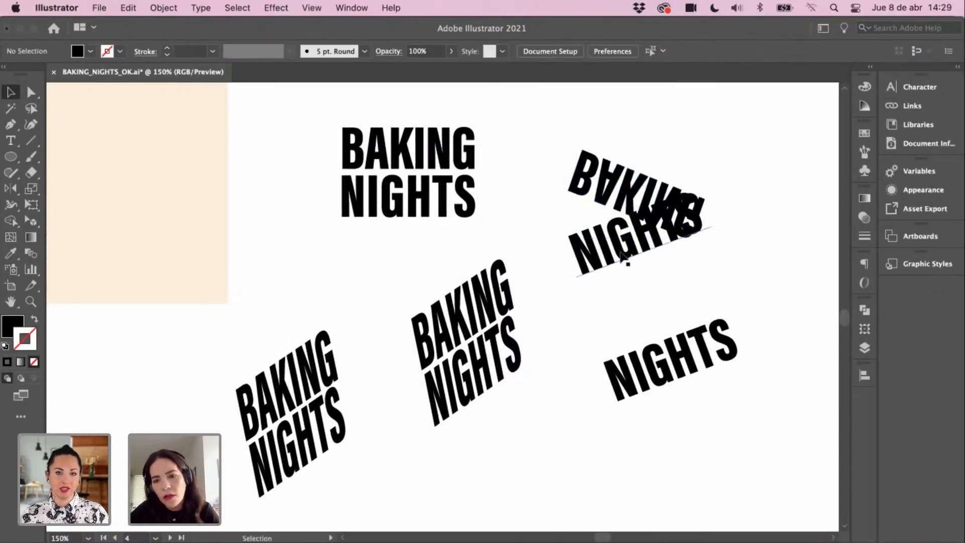
left_click_drag(621, 255, 583, 285)
left_click(535, 205)
Step: Shift the flipped BAKING up and right with NIGHTS placed just beneath it
left_click_drag(626, 197, 652, 176)
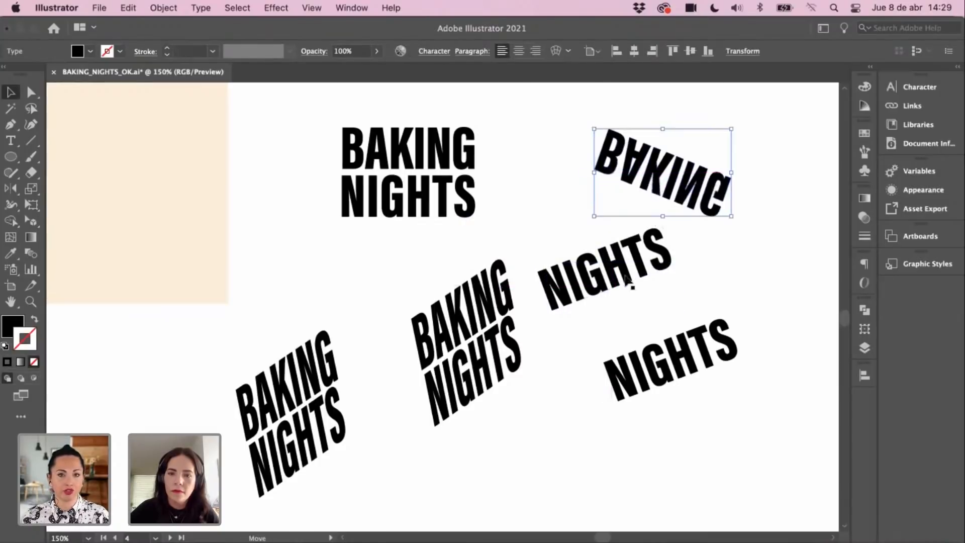
left_click_drag(627, 278, 640, 262)
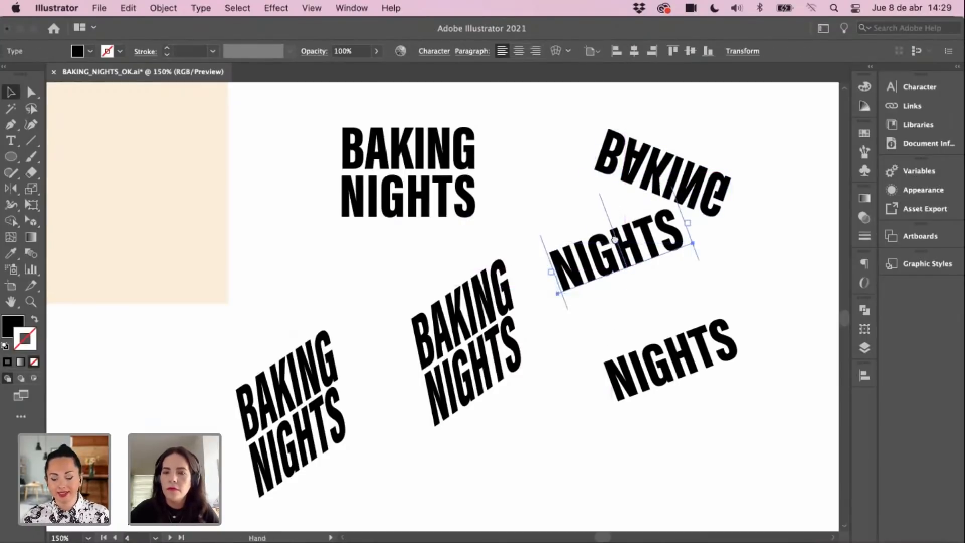
scroll(618, 261, "up", 3)
left_click(645, 234)
Step: Try mirroring and rotating BAKING to read upright, then undo the change
right_click(648, 235)
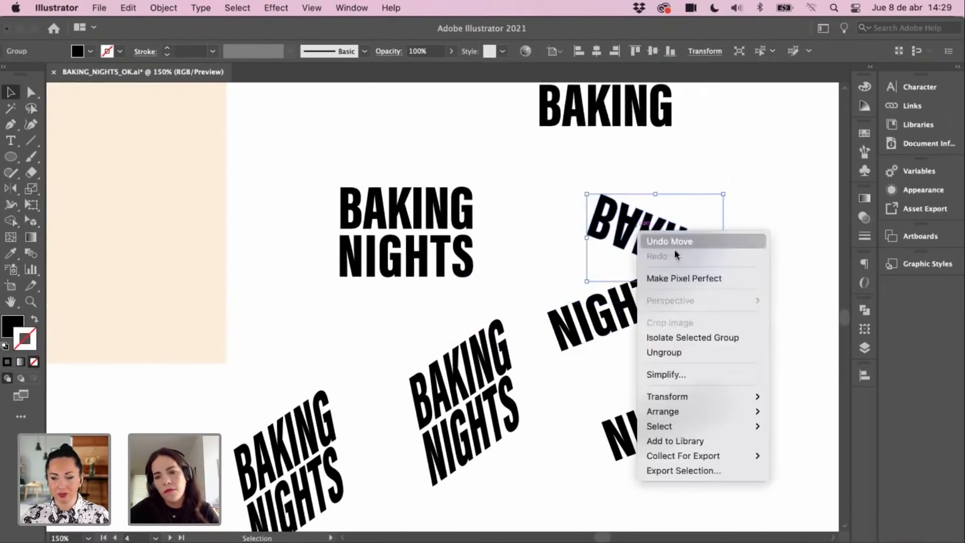
mouse_move(748, 397)
left_click(792, 448)
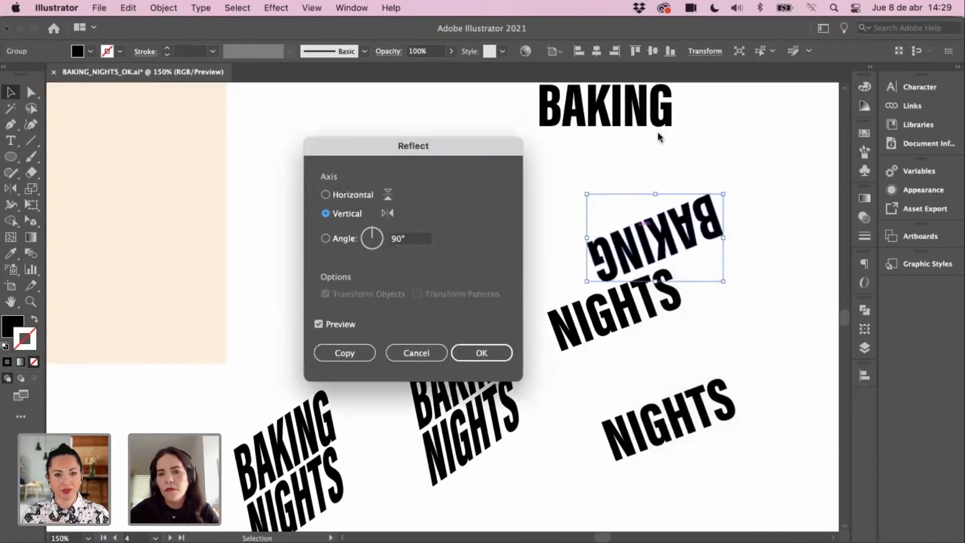
left_click(485, 352)
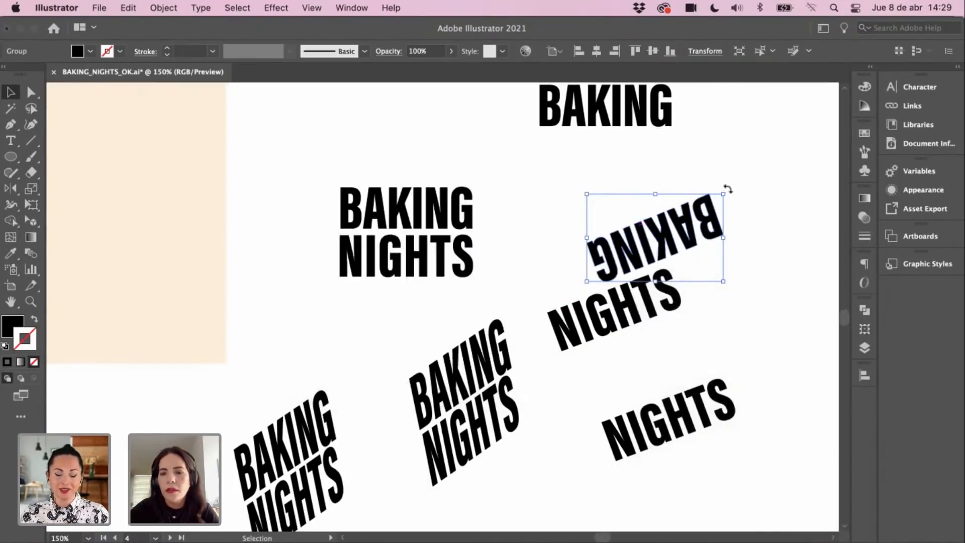
left_click_drag(727, 189, 654, 222)
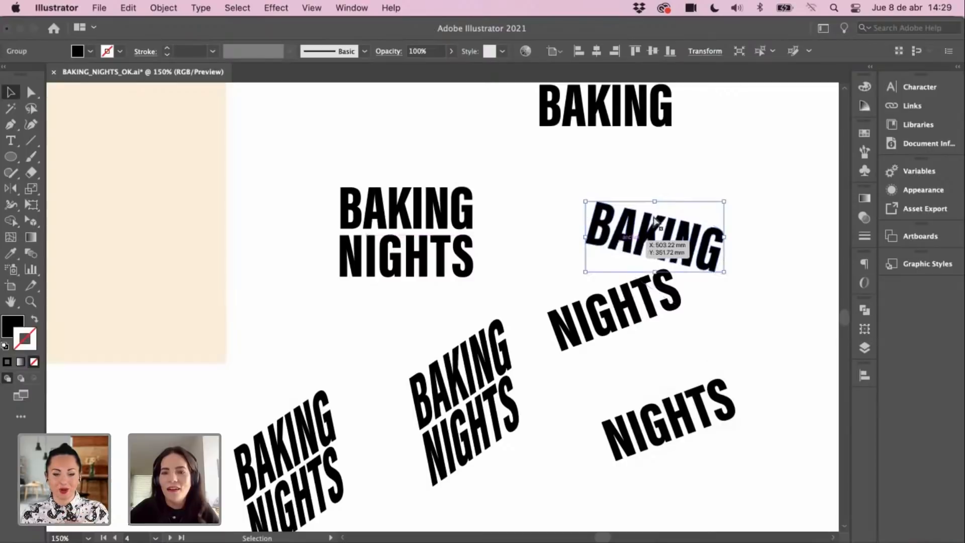
key("super+z")
key("super+z")
Step: Move the upside-down BAKING down onto NIGHTS
left_click(714, 198)
left_click_drag(679, 286, 662, 311)
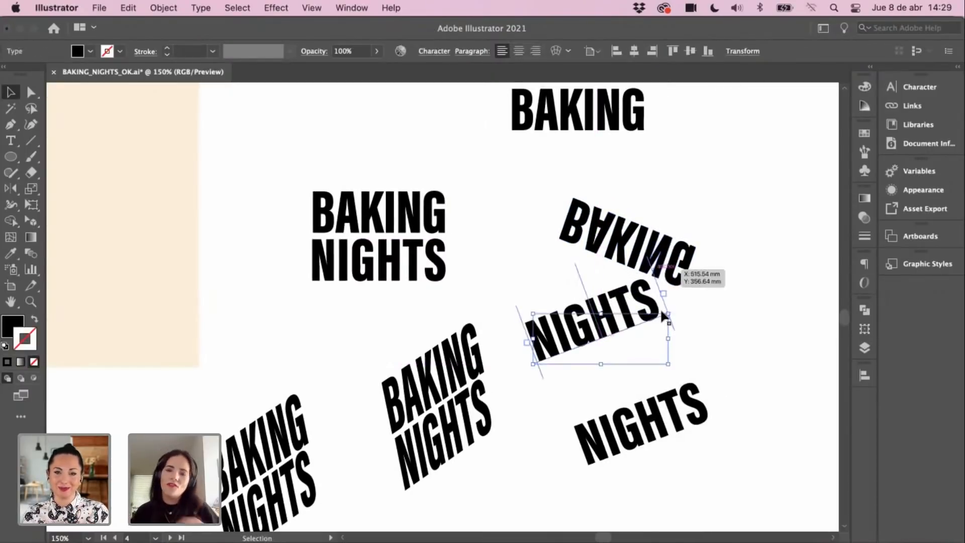
left_click_drag(658, 231, 645, 267)
left_click(663, 189)
Step: Zoom to 150% on the lettering and try lowering the rotated NIGHTS, then undo it
key("super+minus")
key("super+minus")
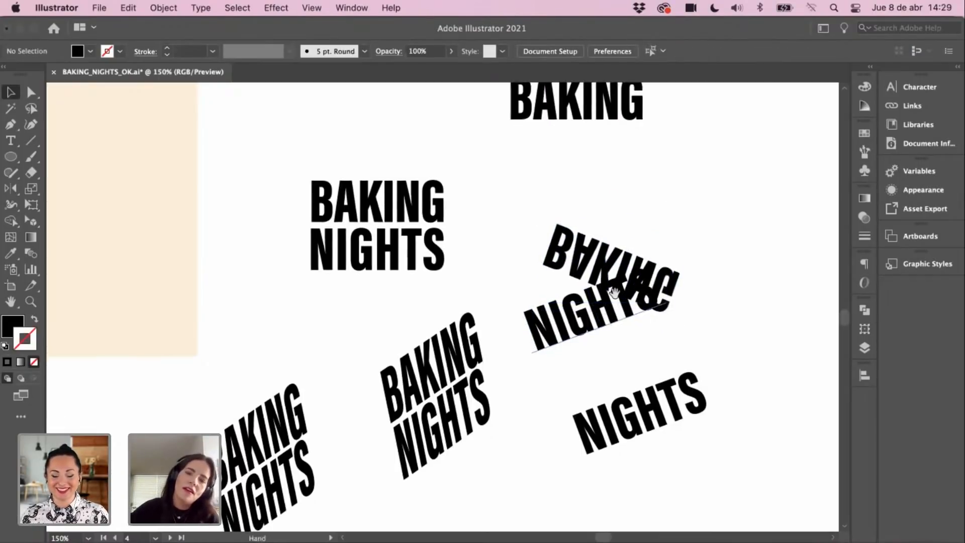
left_click_drag(603, 266, 634, 299)
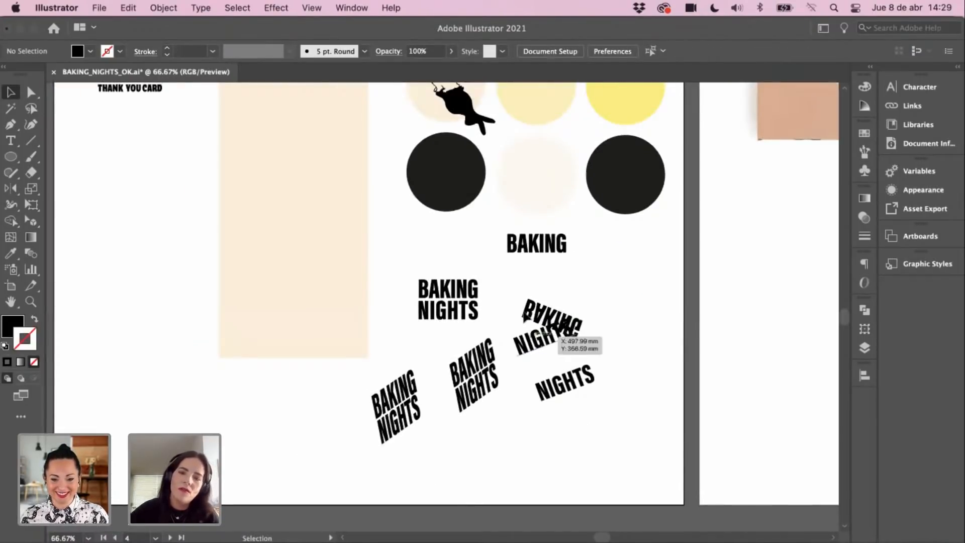
key("z")
left_click(556, 330)
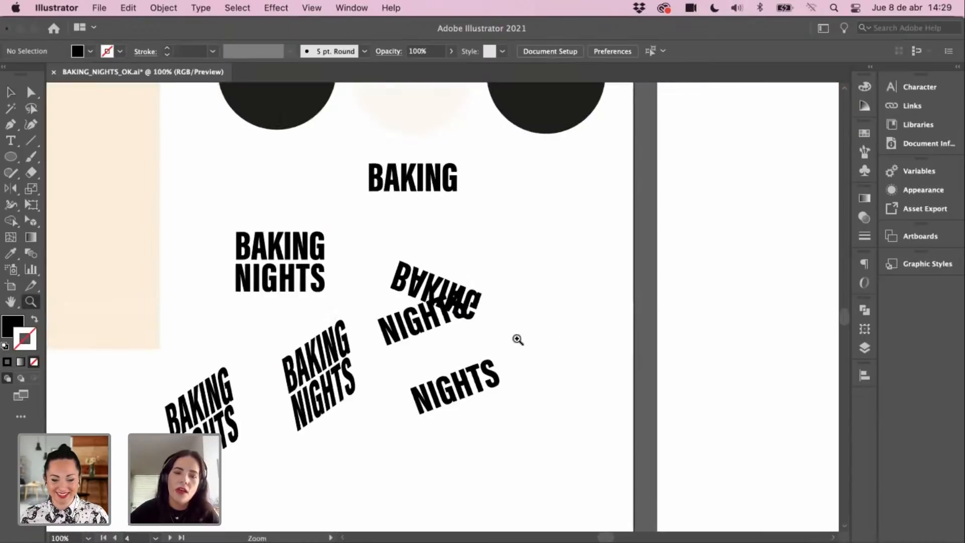
left_click_drag(452, 300, 652, 310)
left_click(491, 307)
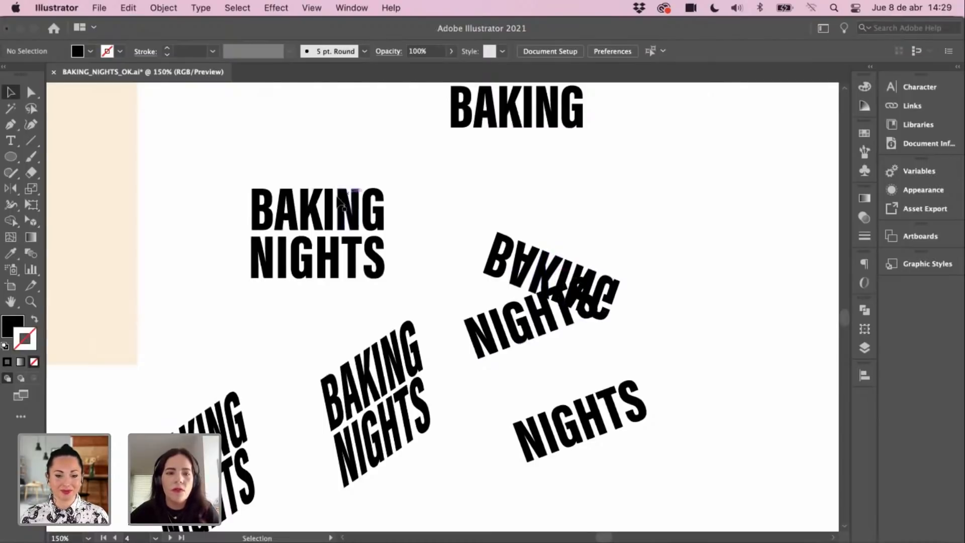
left_click_drag(554, 375, 557, 370)
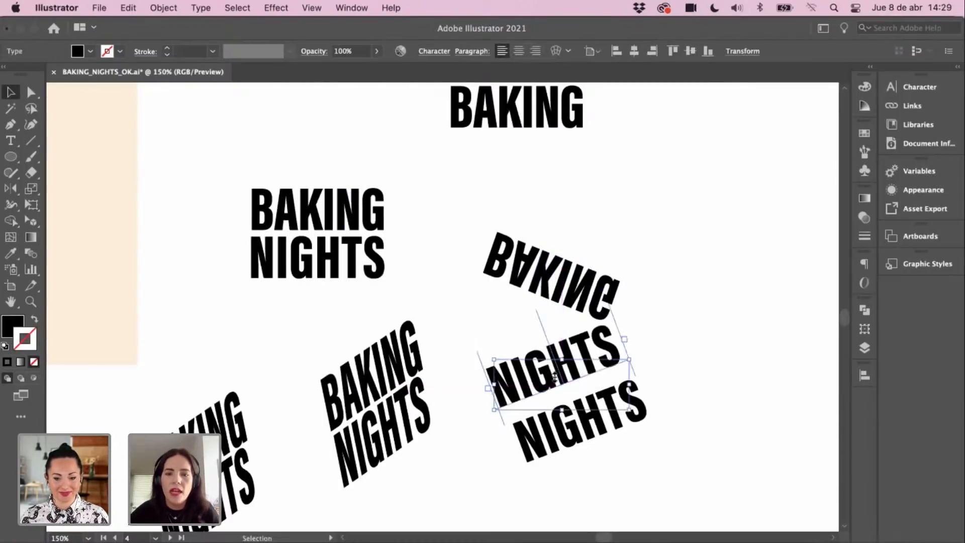
key("super+z")
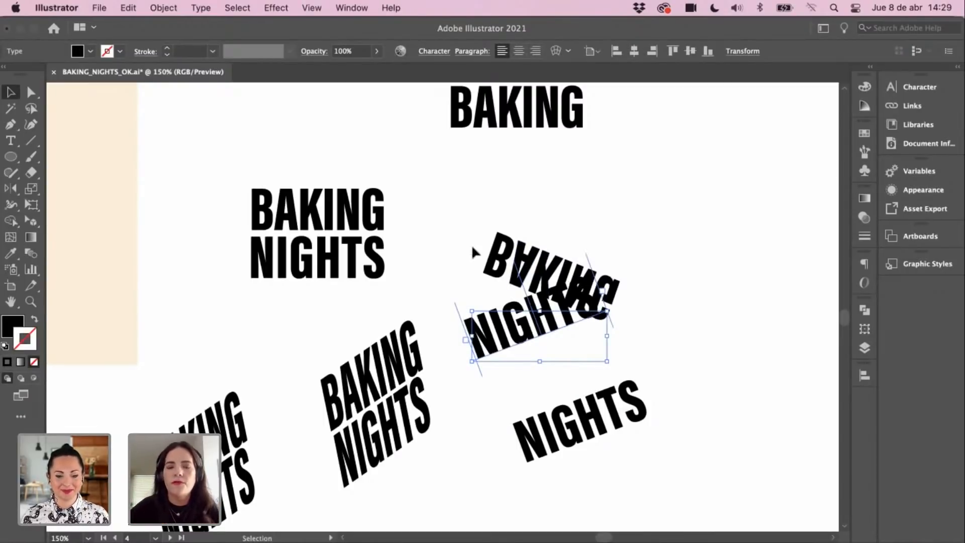
left_click(517, 204)
Step: Check the overlapping BAKING and NIGHTS words and reframe the slanted lettering at 150%
left_click_drag(587, 228, 514, 352)
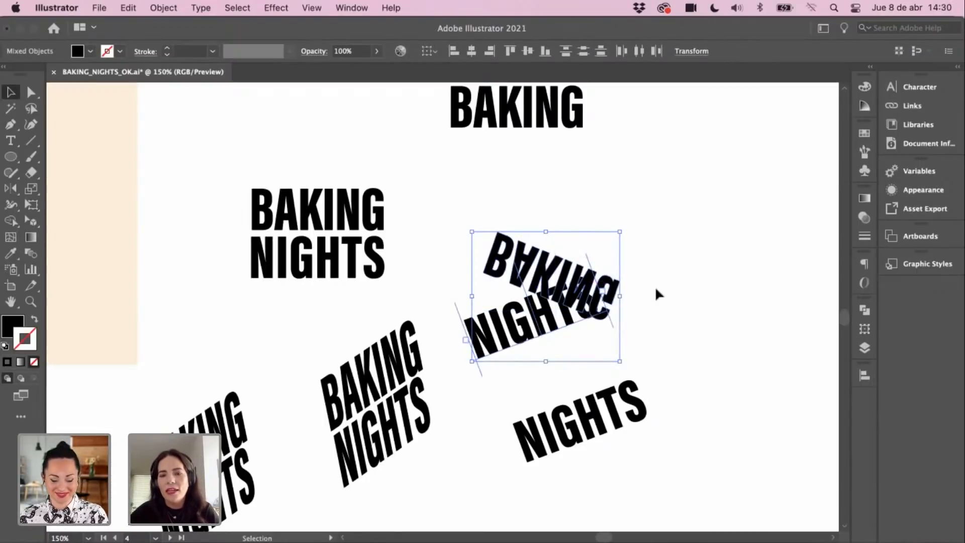
left_click(624, 234)
key("super+minus")
left_click_drag(525, 287, 679, 287)
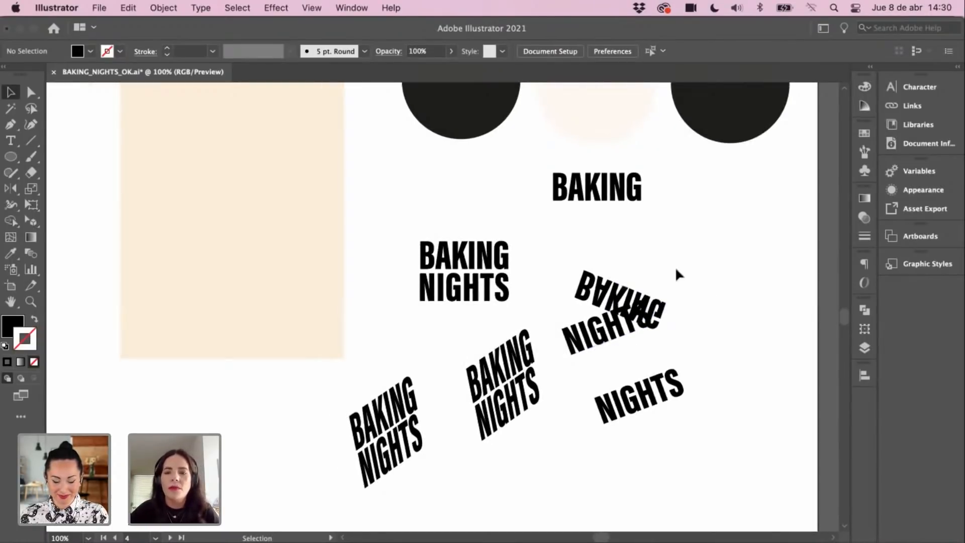
left_click_drag(631, 348, 650, 377)
left_click(687, 331)
key("space")
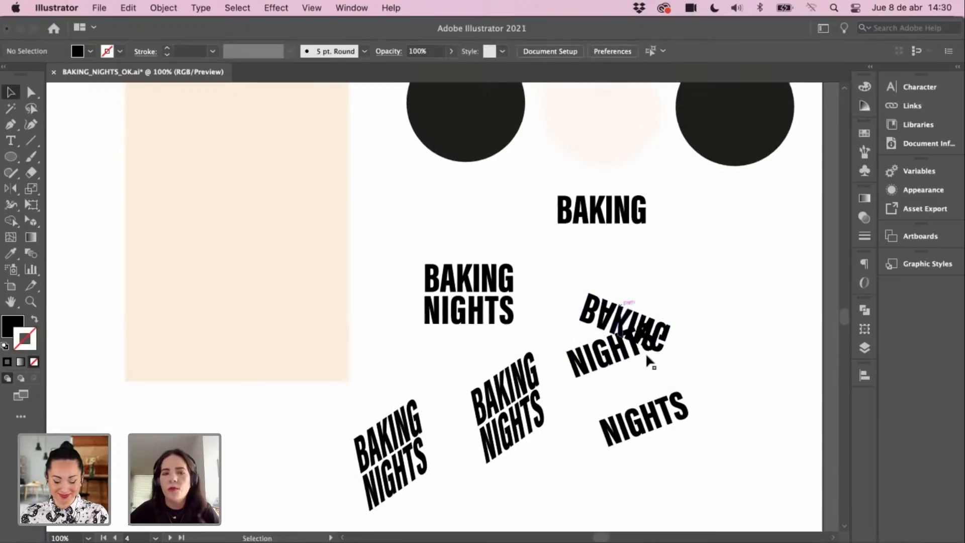
left_click_drag(559, 262, 558, 248)
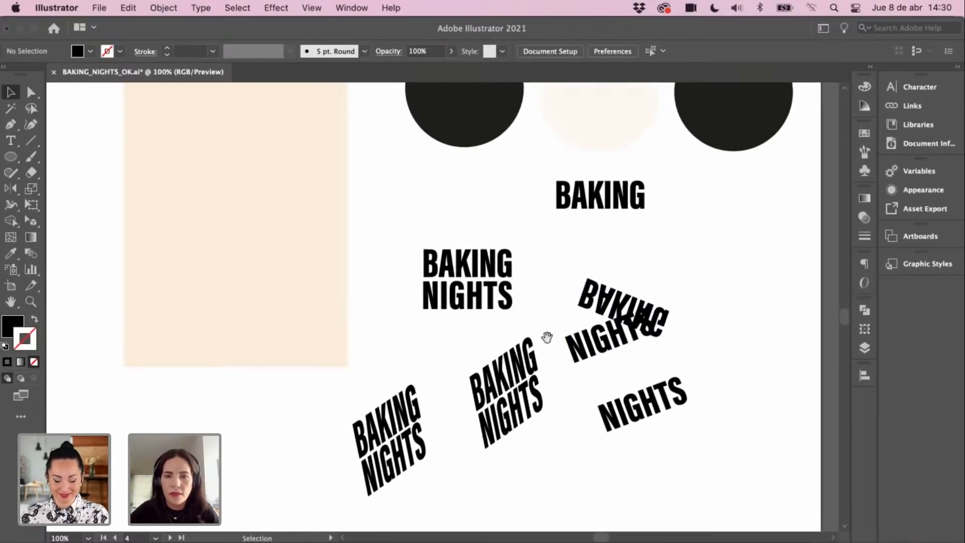
left_click_drag(547, 337, 543, 313)
left_click(534, 368, "super")
left_click_drag(529, 353, 566, 359)
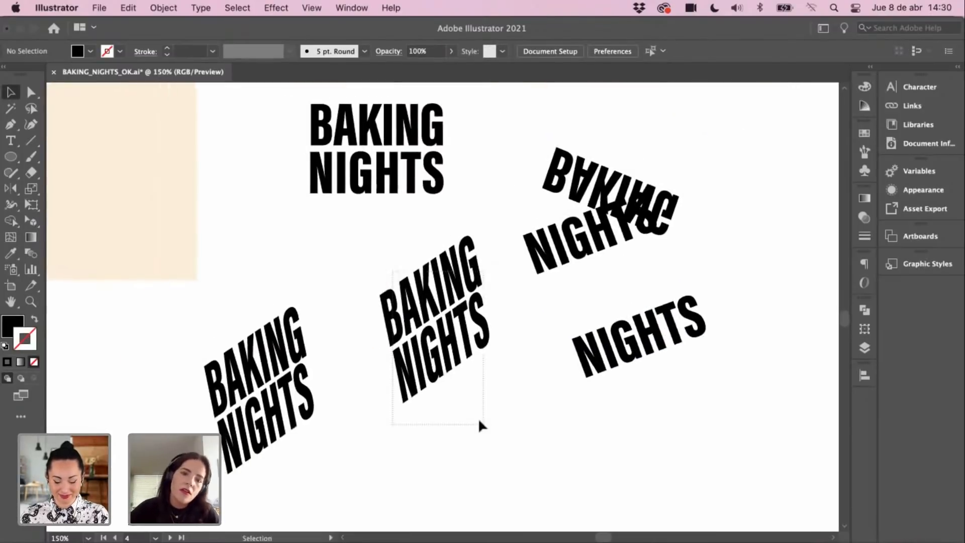
Step: Alt-drag a copy of the middle slanted BAKING NIGHTS group to sit beneath the original
left_click_drag(480, 426, 481, 427)
left_click_drag(491, 333, 503, 253)
left_click_drag(446, 244, 469, 357)
left_click_drag(465, 382, 402, 530)
Step: Select the flipped BAKING and overlapping NIGHTS at 100% zoom
left_click_drag(541, 194, 572, 333)
key("super+minus")
left_click_drag(516, 249, 458, 305)
left_click(511, 300)
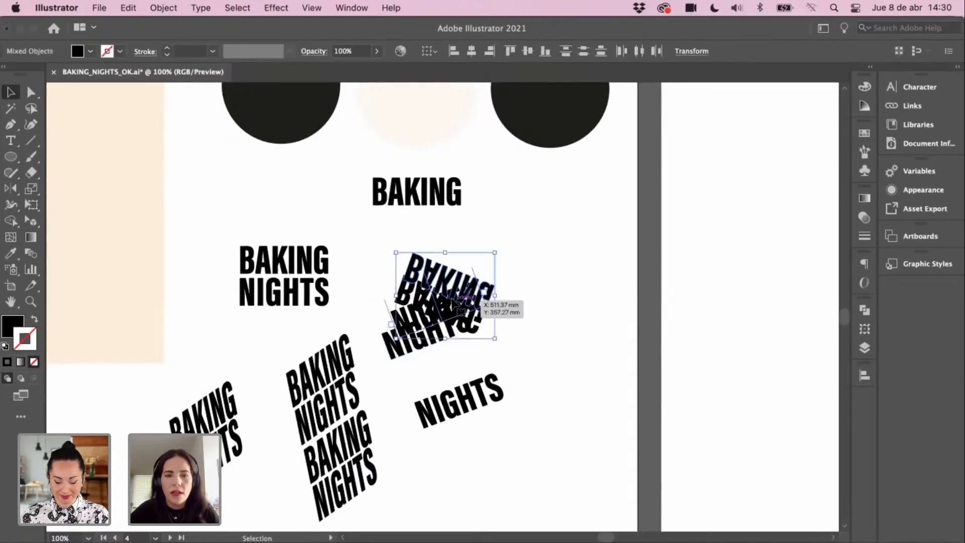
Step: Move the flipped BAKING slightly right and down
left_click(556, 294)
key("f")
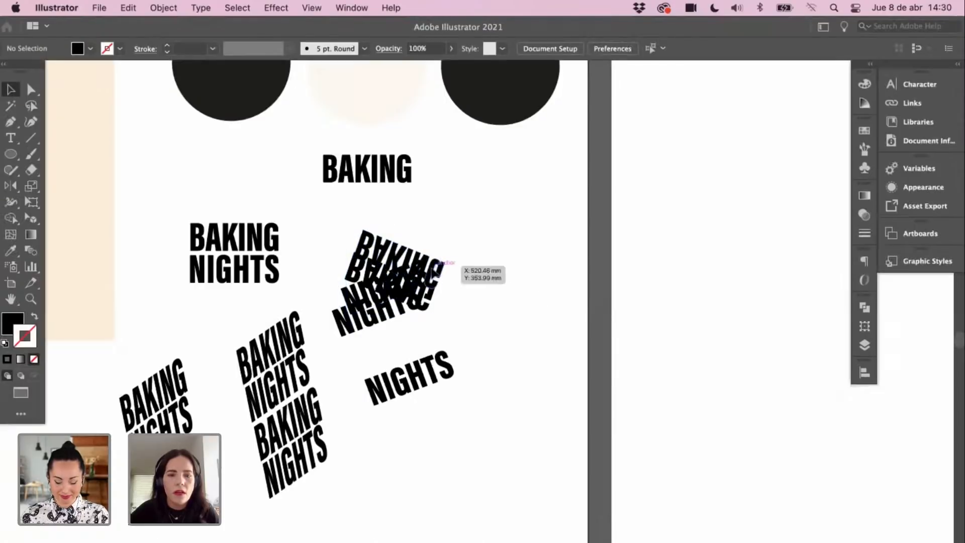
left_click_drag(439, 266, 476, 281)
key("f")
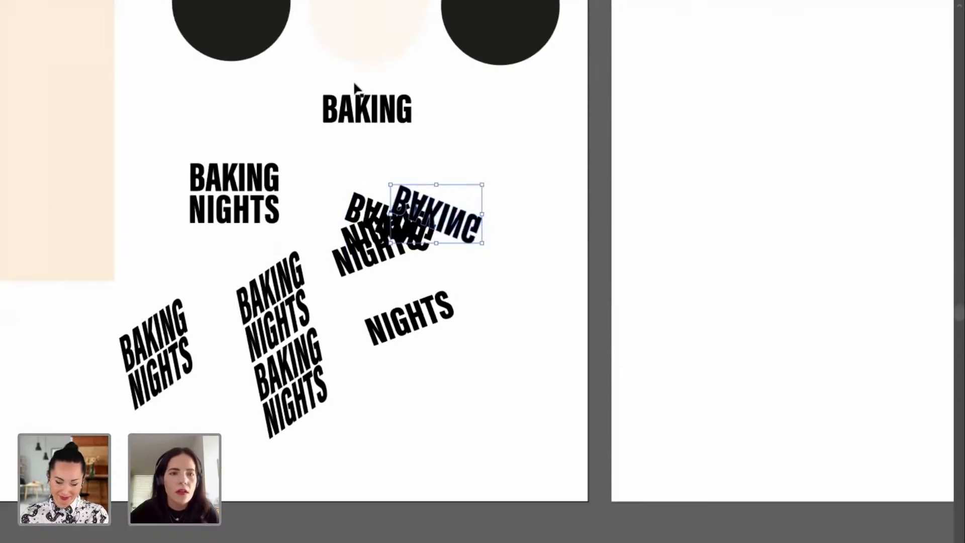
key("f")
Step: Duplicate the flipped BAKING, reflect it vertically and rotate it to about 134° beneath
left_click_drag(509, 317, 573, 297)
right_click(548, 294)
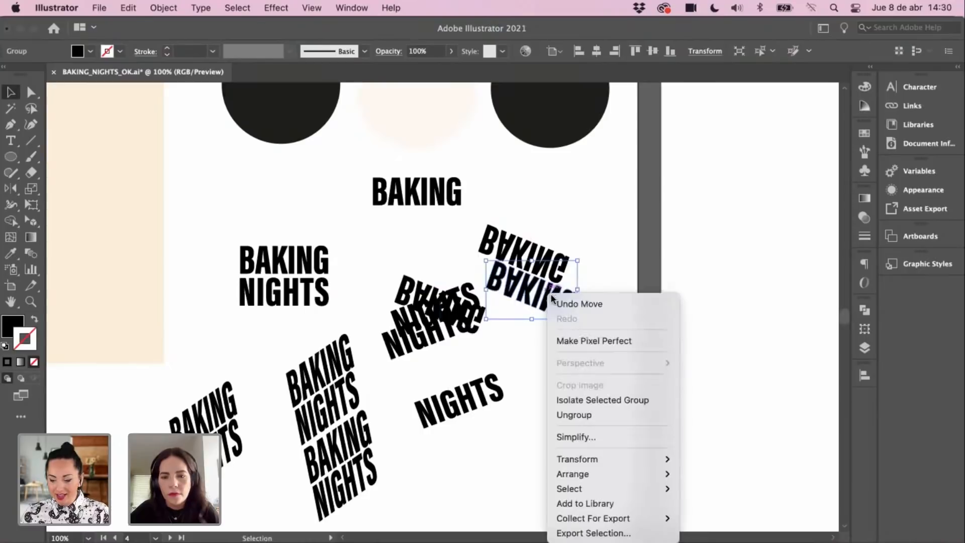
mouse_move(586, 457)
left_click(702, 511)
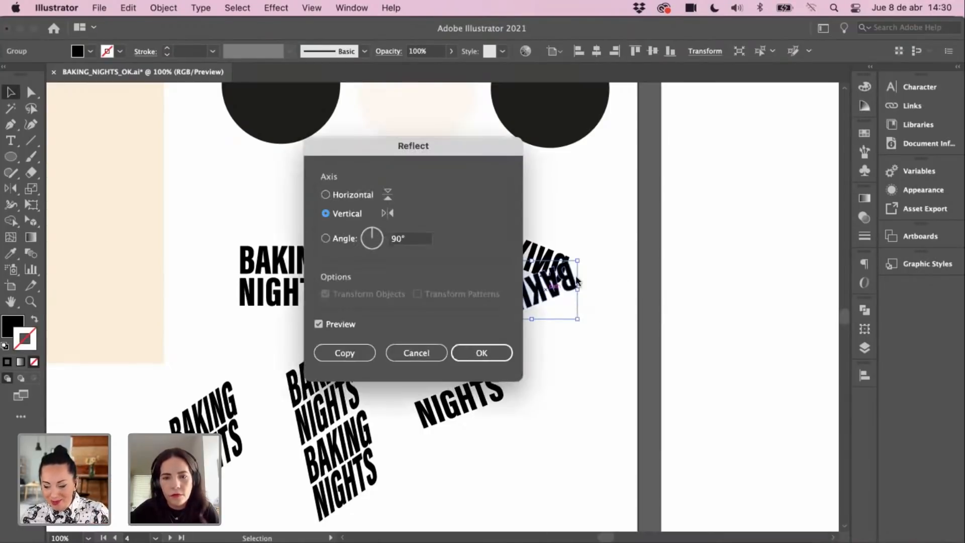
left_click(480, 352)
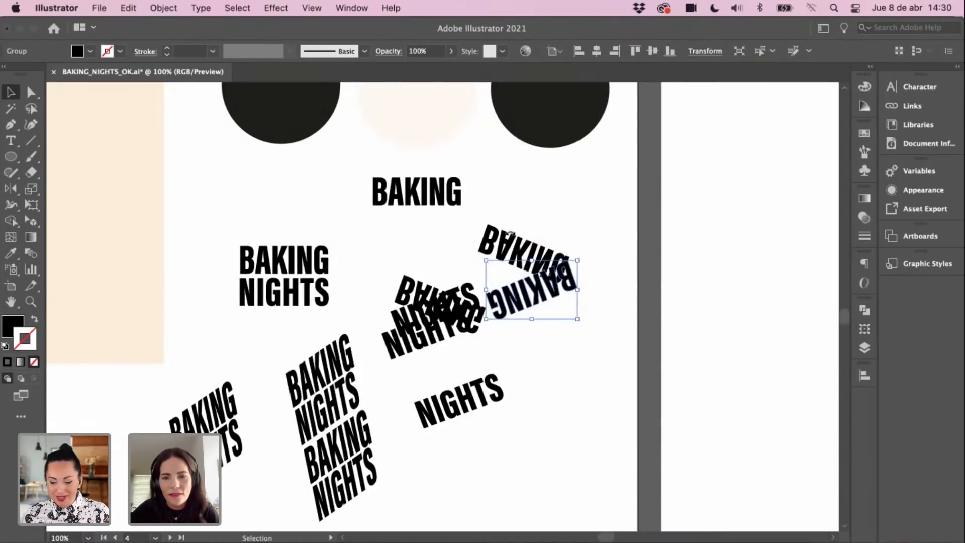
left_click_drag(510, 234, 448, 270)
left_click_drag(528, 286, 536, 285)
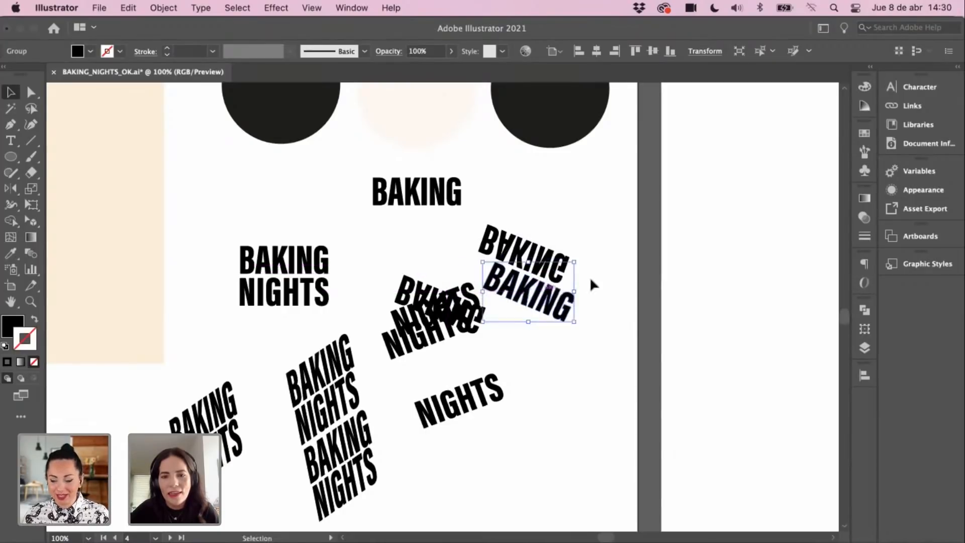
Step: Copy the slanted BAKING at left to the clipboard
left_click(603, 335)
left_click(349, 363)
key("super+c")
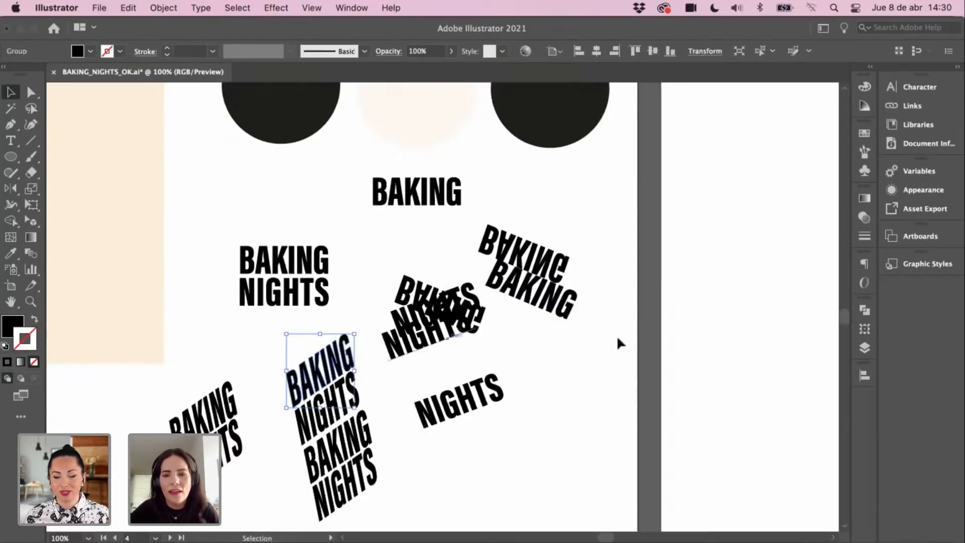
left_click(620, 344)
left_click_drag(638, 225, 402, 375)
Step: Bring the rabbit sketches artboard into view at 66.67% and make it active
left_click_drag(674, 187, 504, 318)
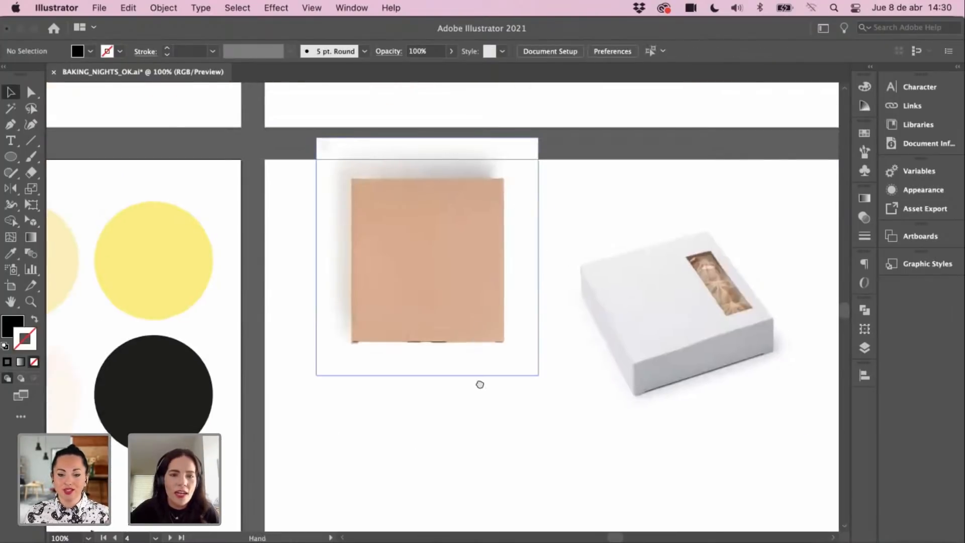
left_click_drag(480, 384, 460, 467)
left_click_drag(598, 98, 472, 417)
left_click_drag(660, 88, 517, 362)
key("super+minus")
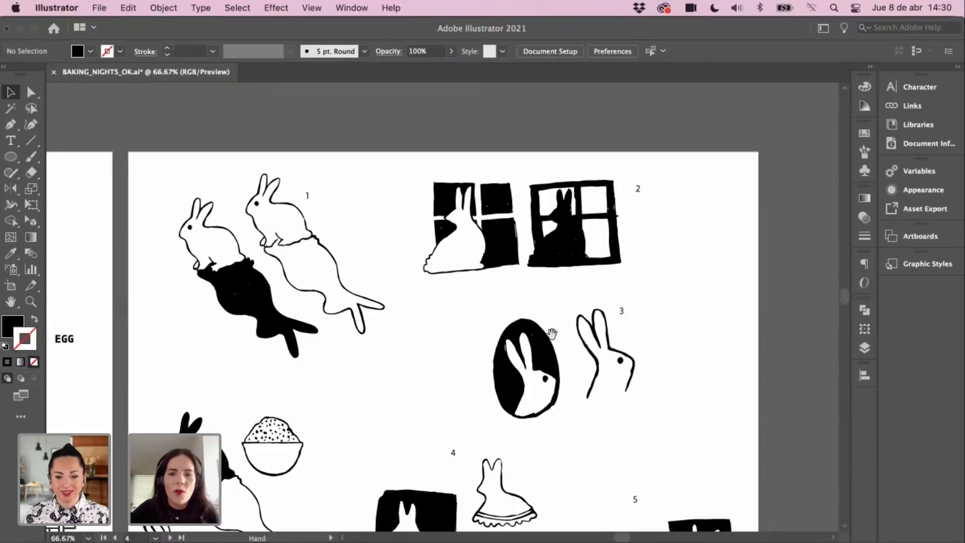
left_click_drag(552, 334, 638, 315)
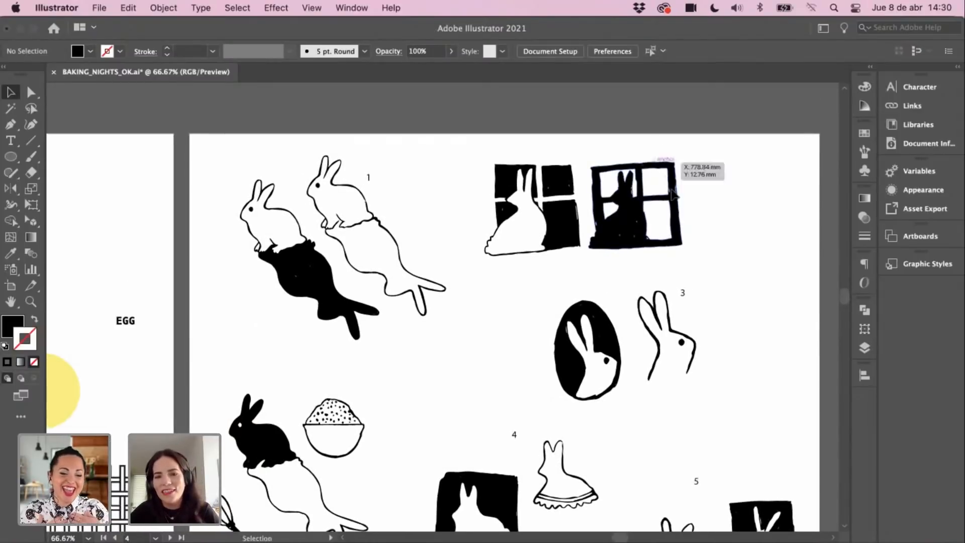
left_click_drag(711, 220, 709, 191)
left_click(627, 135)
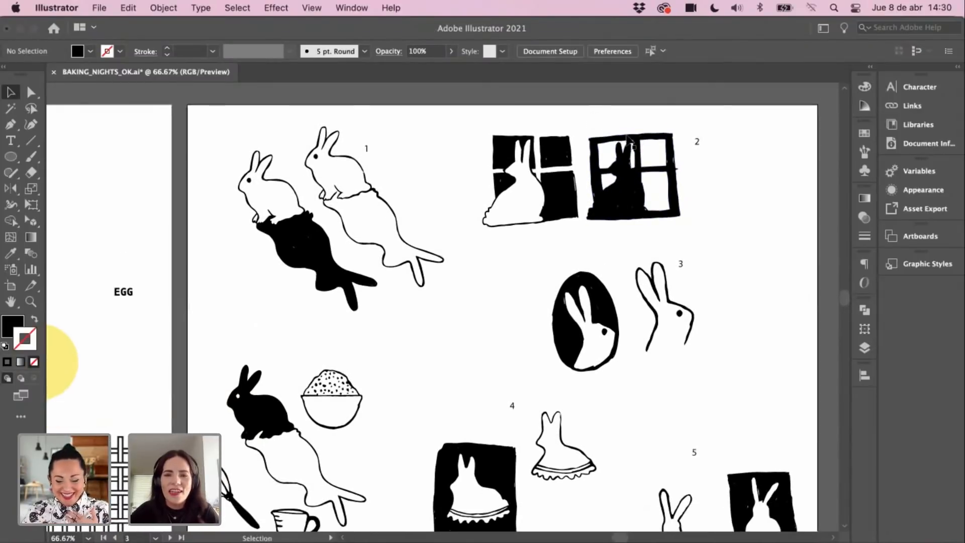
Step: Select the right-hand window rabbit drawing and look over the rabbit sketches
left_click_drag(672, 246, 671, 251)
mouse_move(422, 386)
left_mouse_down()
mouse_move(519, 295)
mouse_move(543, 244)
left_mouse_up()
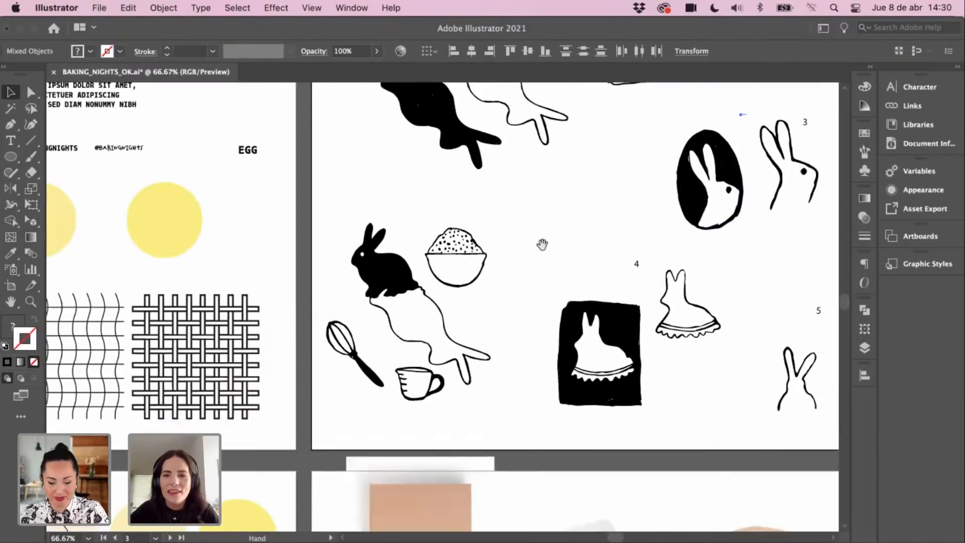
left_click_drag(447, 312, 564, 224)
mouse_move(694, 138)
left_mouse_down()
mouse_move(558, 252)
mouse_move(493, 375)
left_mouse_up()
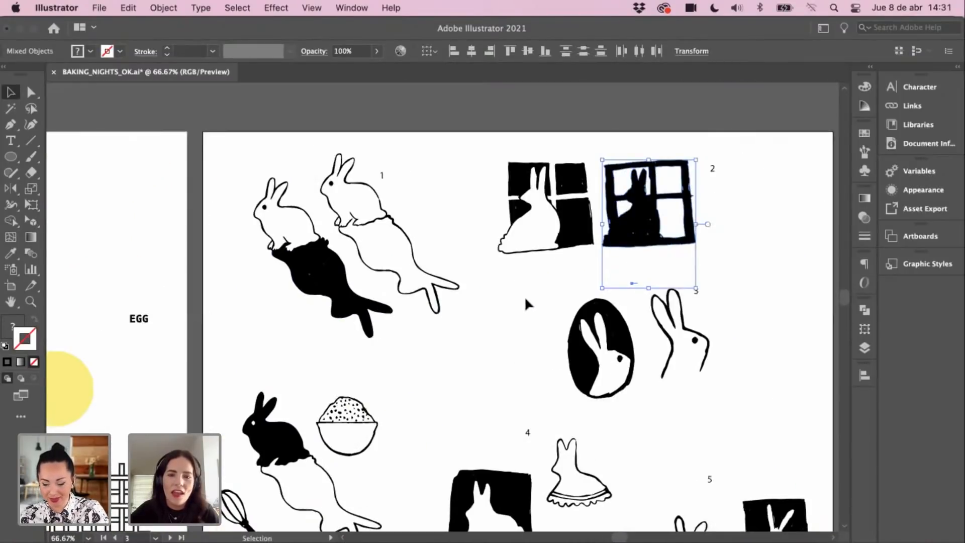
left_click(527, 347)
left_click_drag(527, 347, 509, 246)
left_click_drag(649, 289, 544, 234)
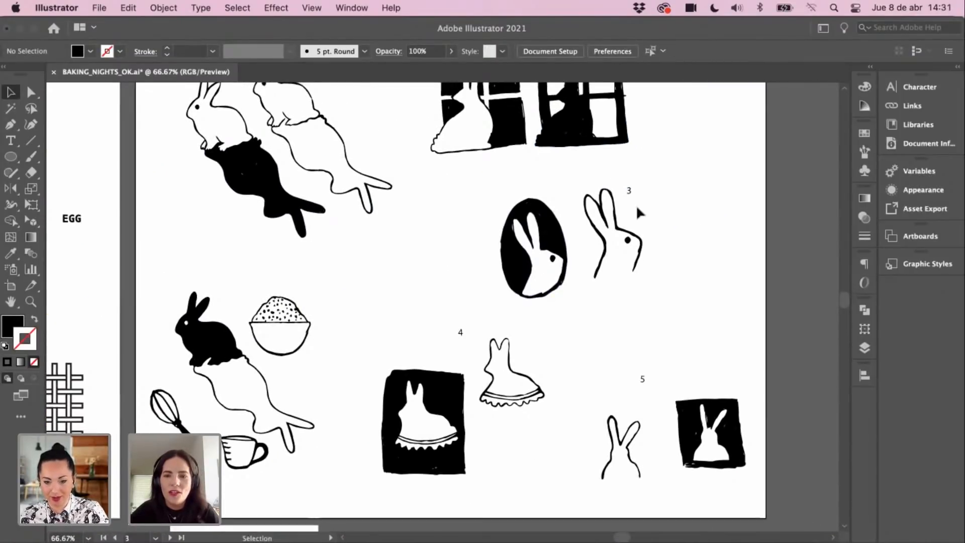
left_click_drag(674, 295, 624, 279)
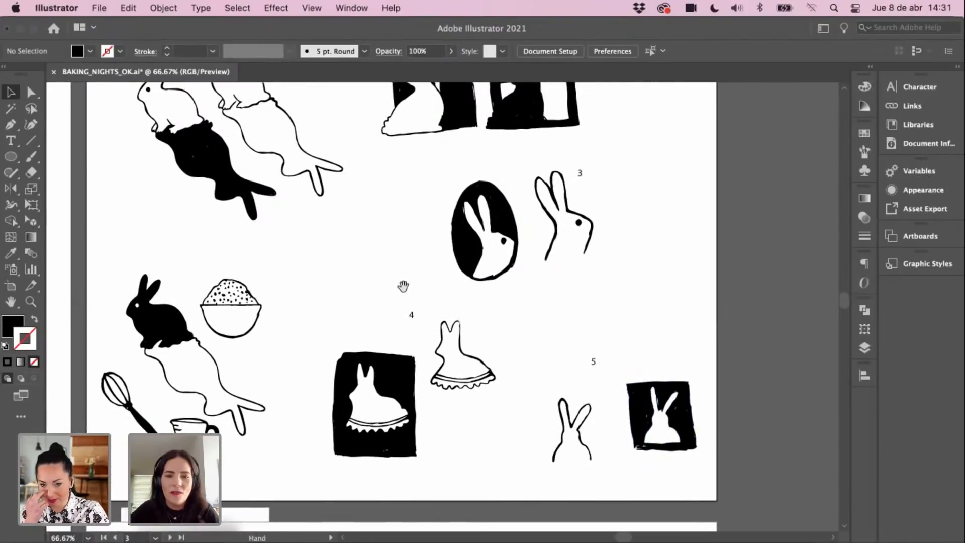
left_click_drag(403, 286, 470, 288)
left_click_drag(414, 273, 477, 290)
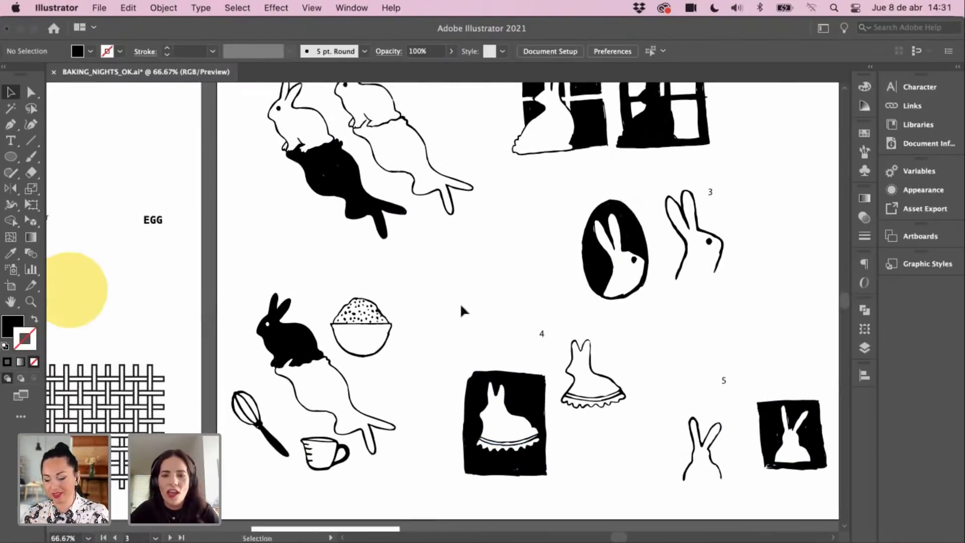
left_click_drag(468, 248, 463, 313)
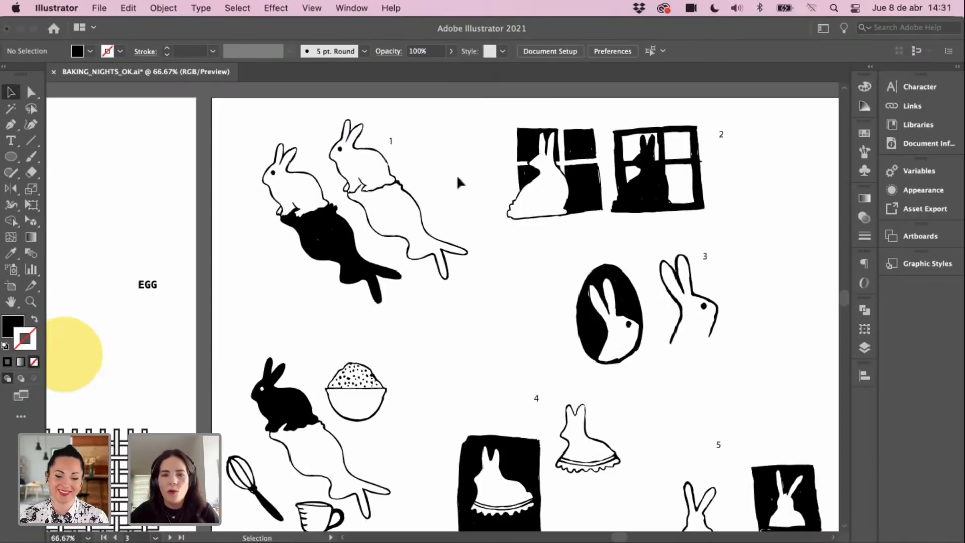
Step: Zoom back in on the sticker circles and select the bunny on the beige circle
key("super+minus")
left_click_drag(404, 379, 527, 271)
left_click_drag(377, 366, 549, 256)
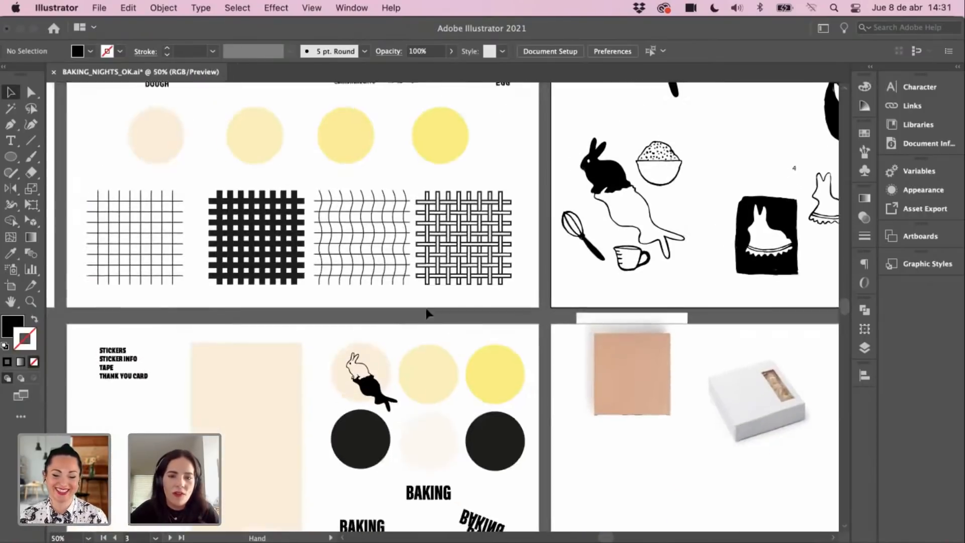
key("z")
left_click(427, 353)
key("v")
left_click(413, 389)
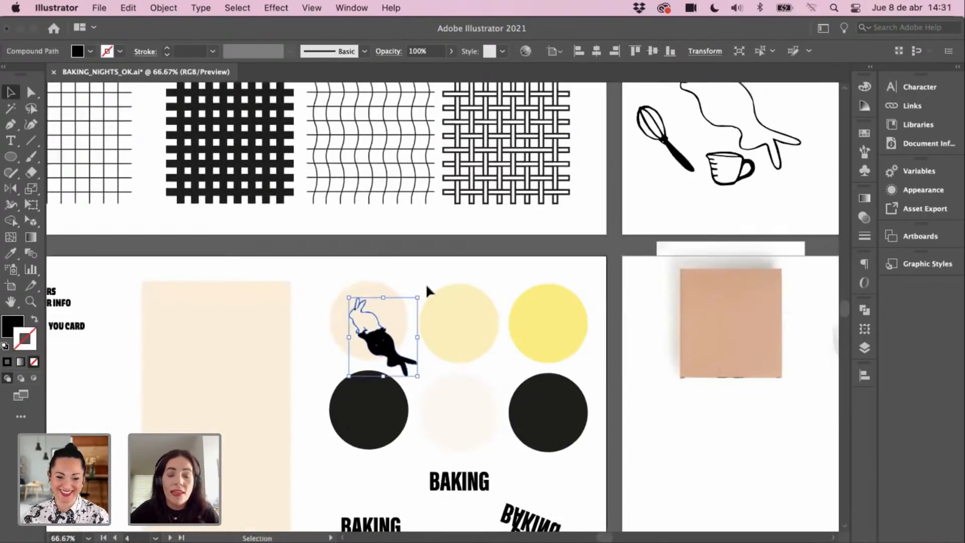
Step: Delete the bunny and paste the window rabbit drawing, scaled down and centred in the beige circle
key("Delete")
left_click(388, 336)
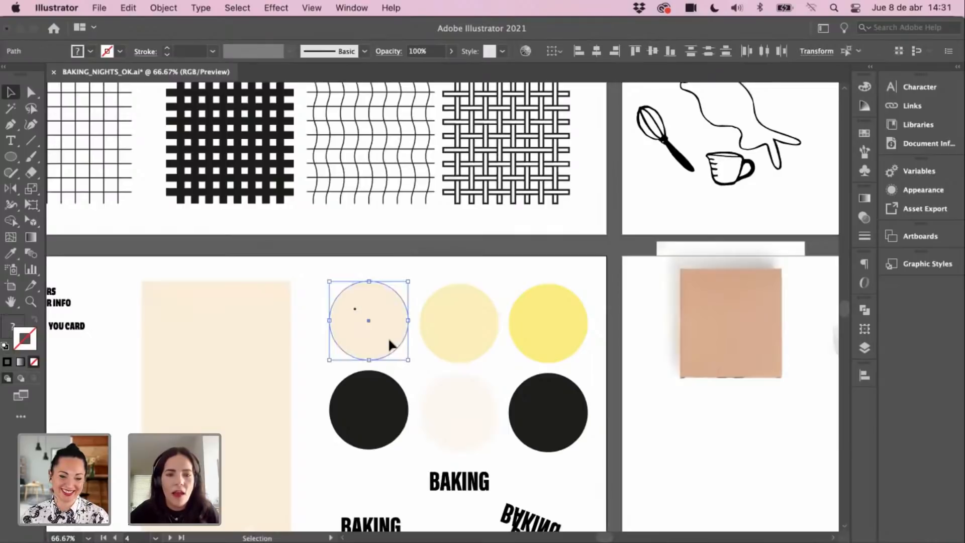
key("super+v")
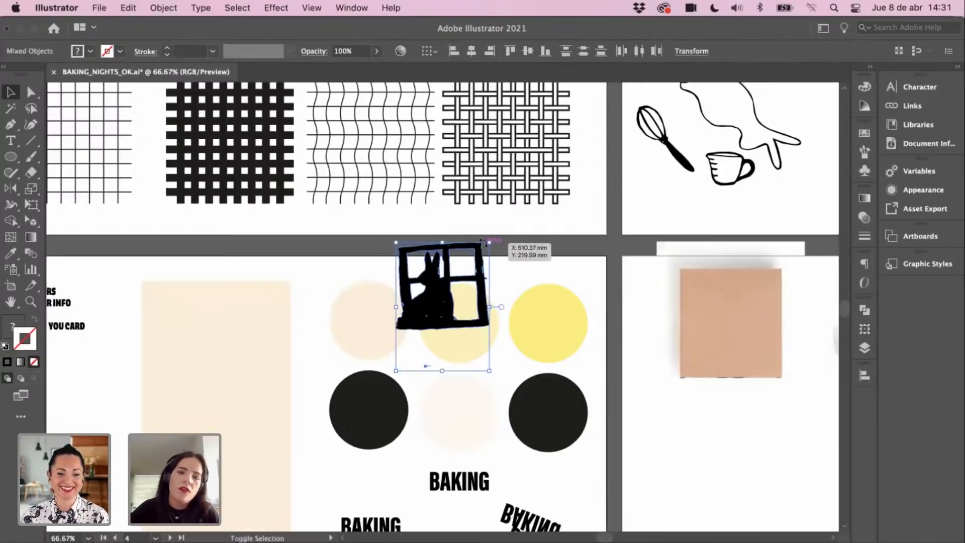
left_click_drag(491, 242, 462, 280)
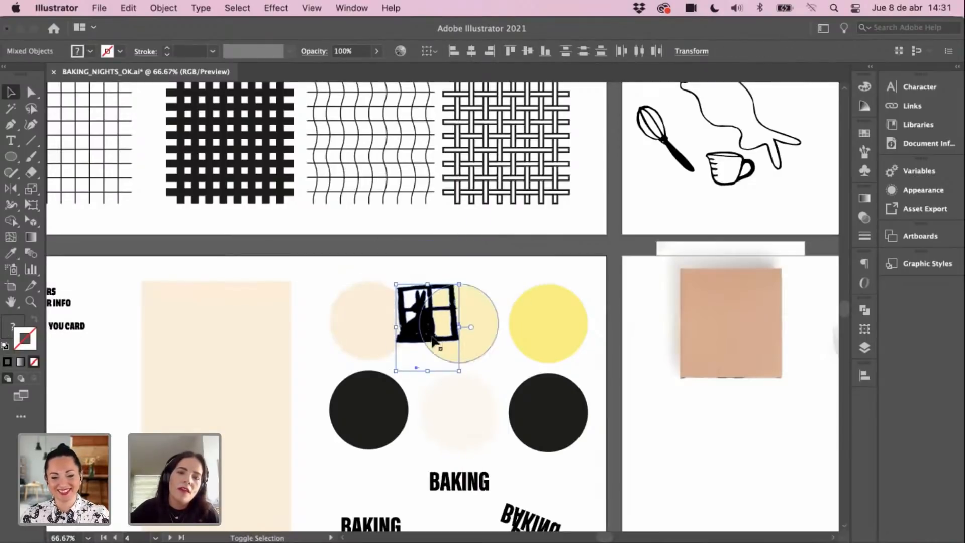
left_click_drag(423, 335, 378, 346)
left_click_drag(410, 294, 400, 310)
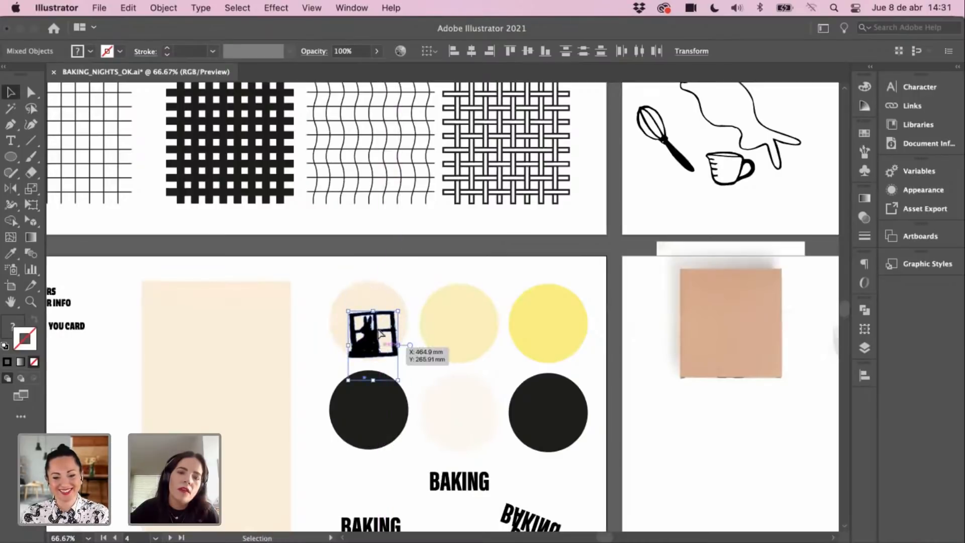
left_click_drag(380, 344, 379, 332)
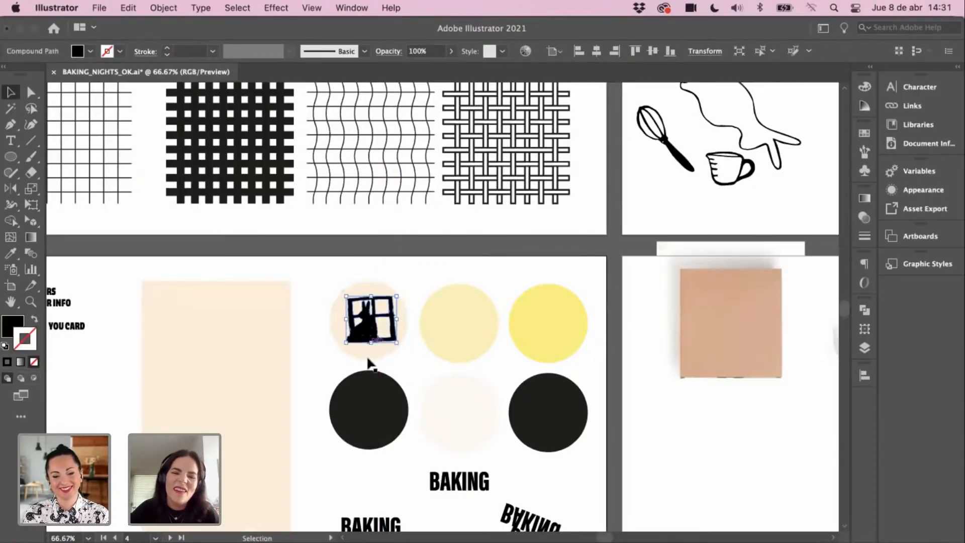
left_click(318, 356)
Step: Zoom in on the new window-rabbit sticker
scroll(280, 362, "left", 3)
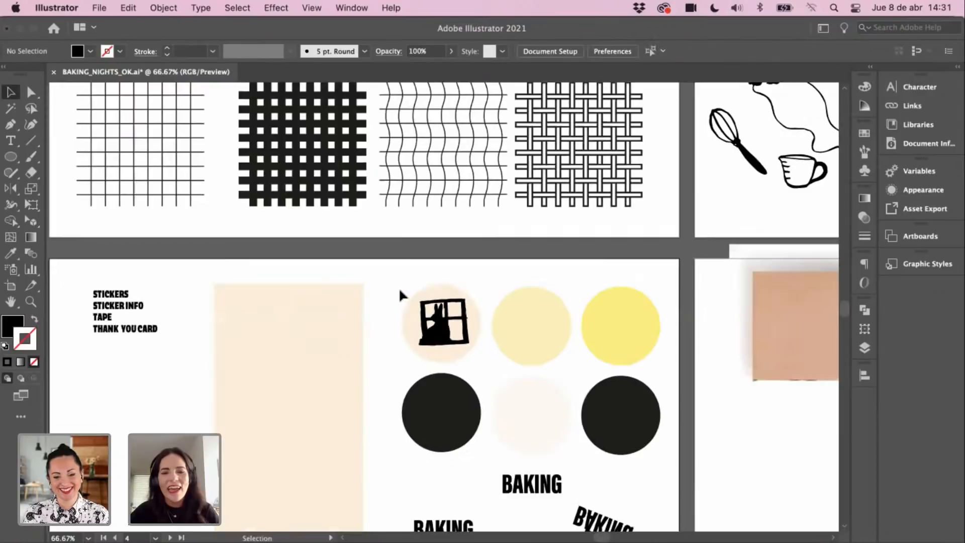
key("z")
left_click(425, 342)
left_click(430, 331)
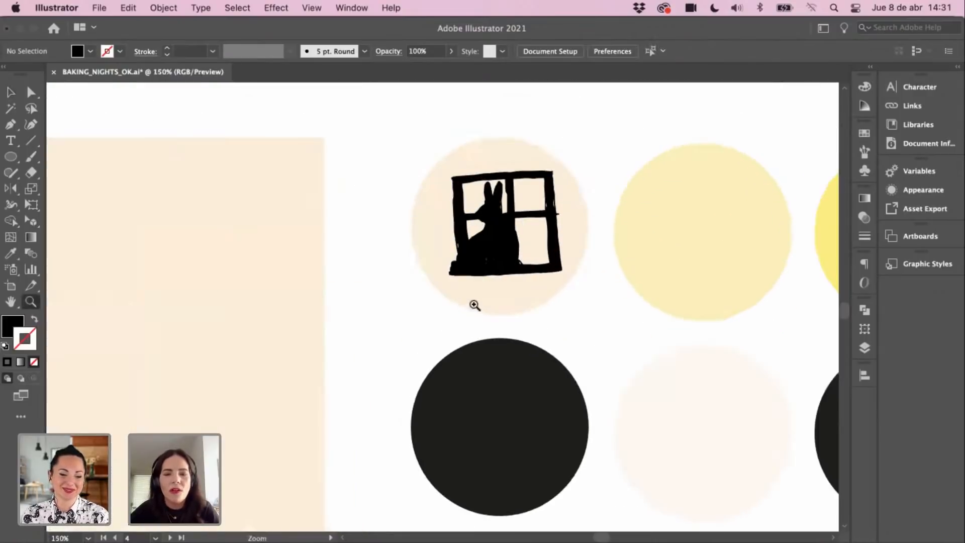
left_click(471, 302)
key("t")
left_click(344, 367)
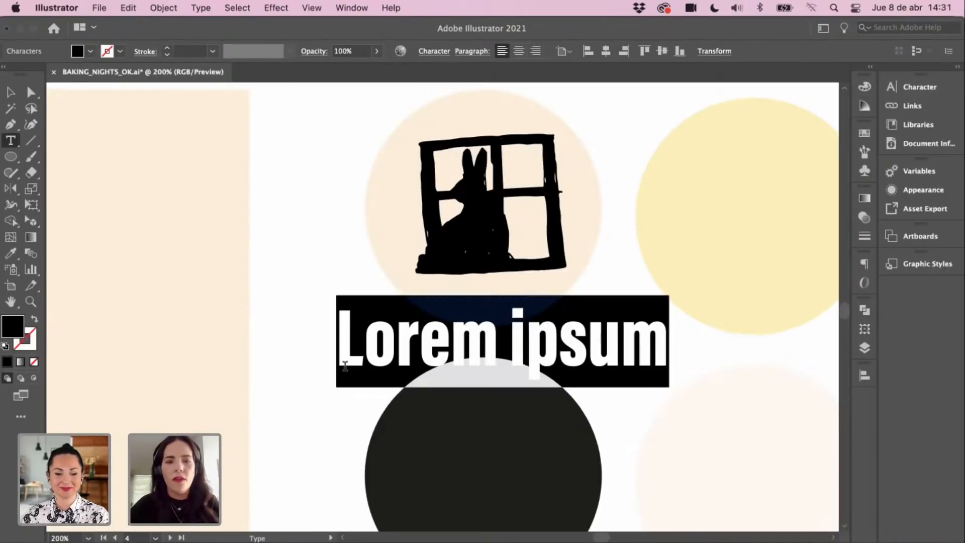
type("@")
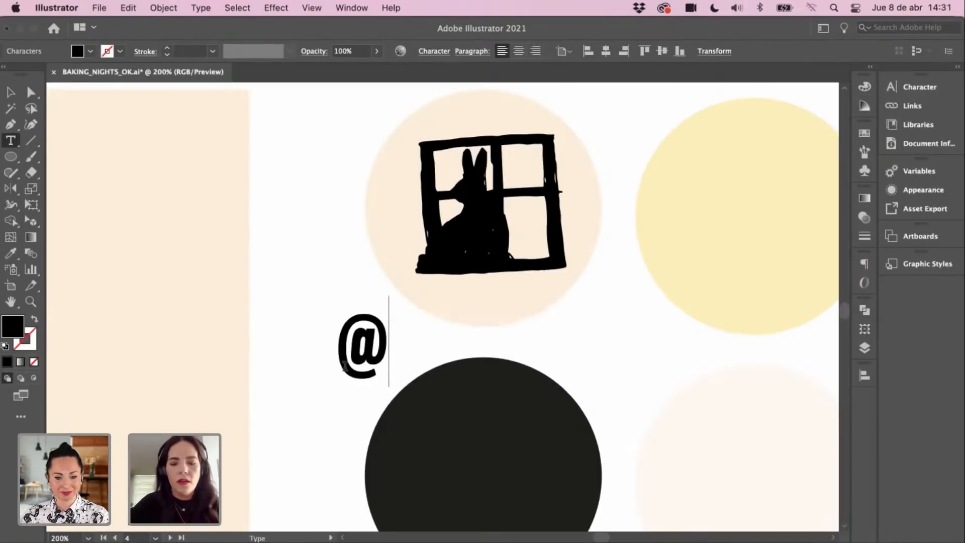
type("BAKIN")
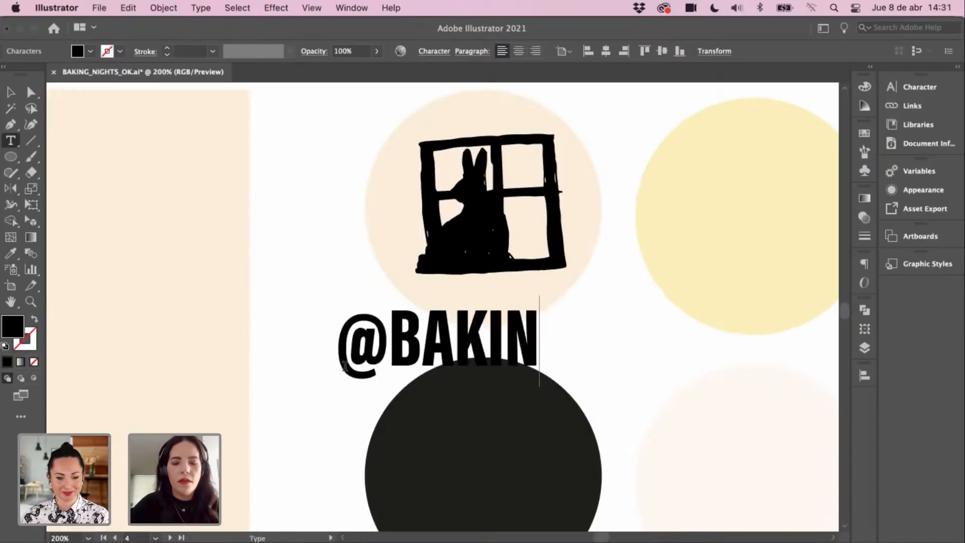
type("GNIGHTS")
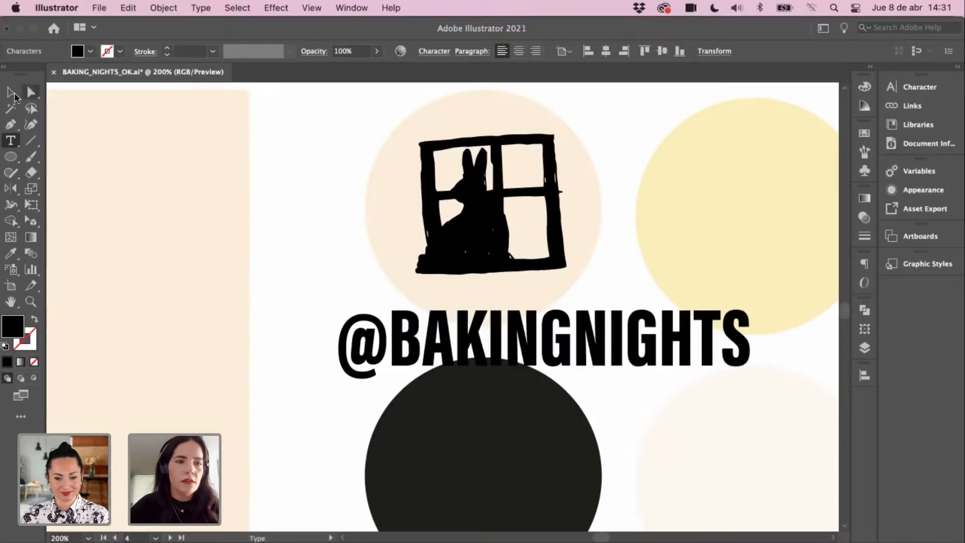
left_click(14, 94)
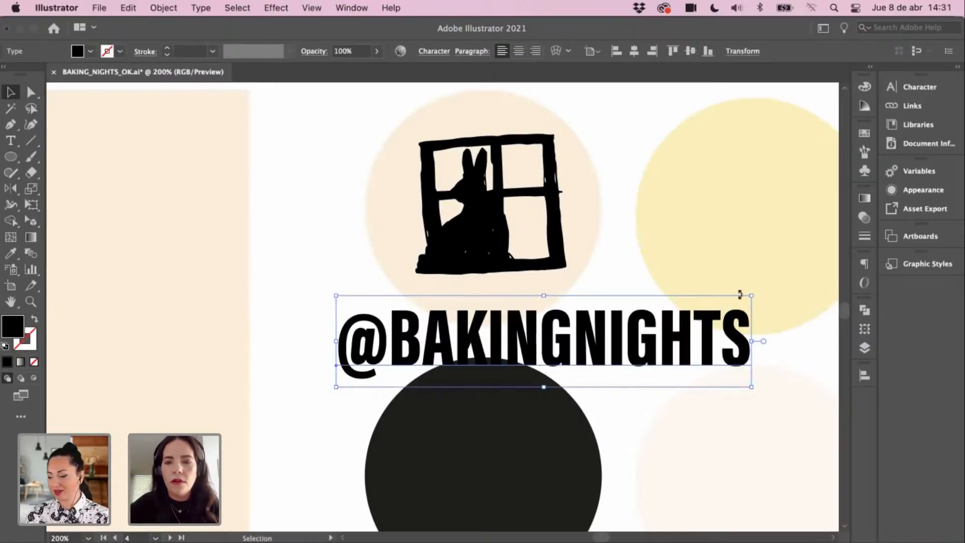
left_click_drag(751, 295, 550, 265)
Step: Copy the handwritten NIGHTS lettering from the typography artboard
left_click(579, 333)
key("super+minus")
key("super+minus")
key("super+minus")
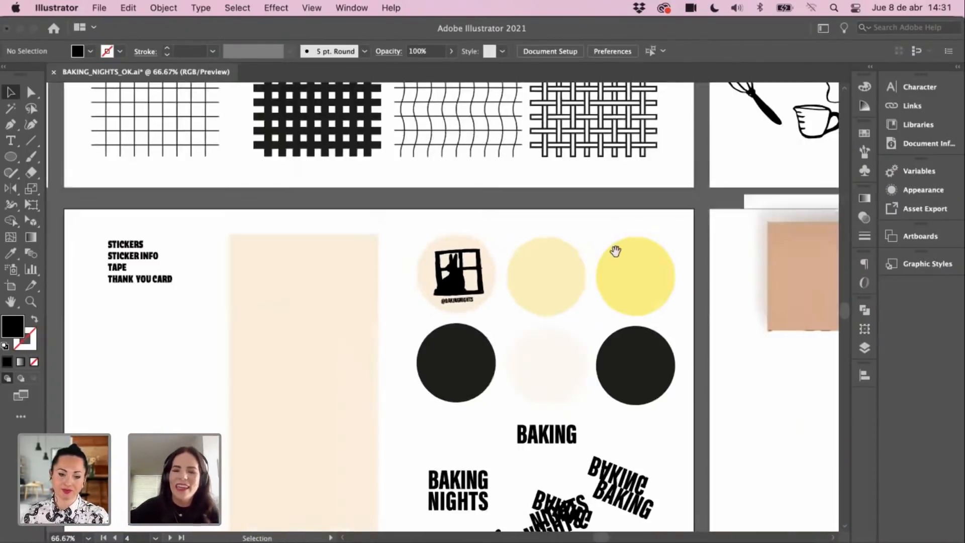
left_click_drag(615, 251, 639, 307)
left_click_drag(492, 332, 678, 447)
left_click_drag(415, 206, 520, 409)
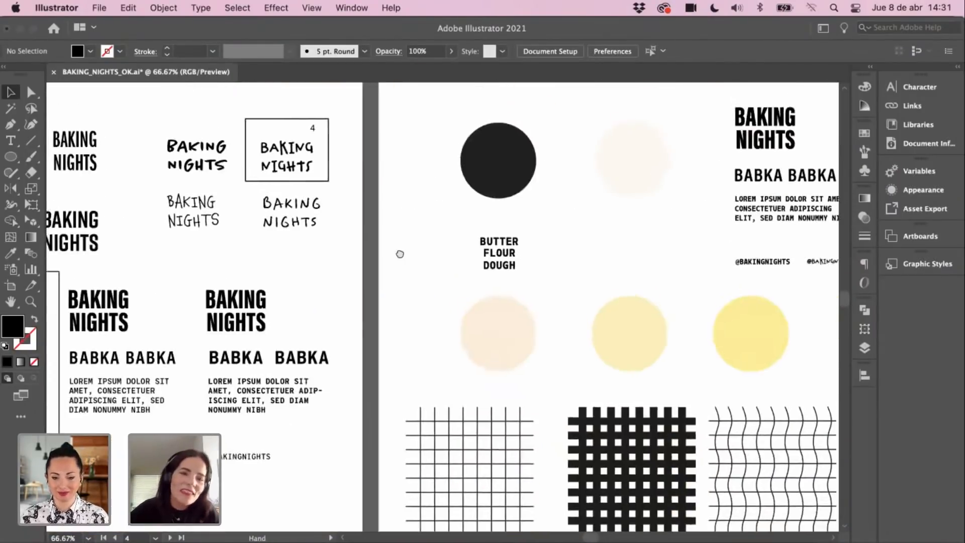
left_click_drag(398, 254, 411, 296)
left_click(319, 210)
key("super+c")
Step: Paste the NIGHTS lettering beside the window-rabbit sticker circle
left_click_drag(470, 378, 371, 189)
key("z")
left_click(474, 326)
left_click_drag(594, 454, 377, 203)
left_click(496, 356)
left_click(446, 301)
key("v")
key("super+v")
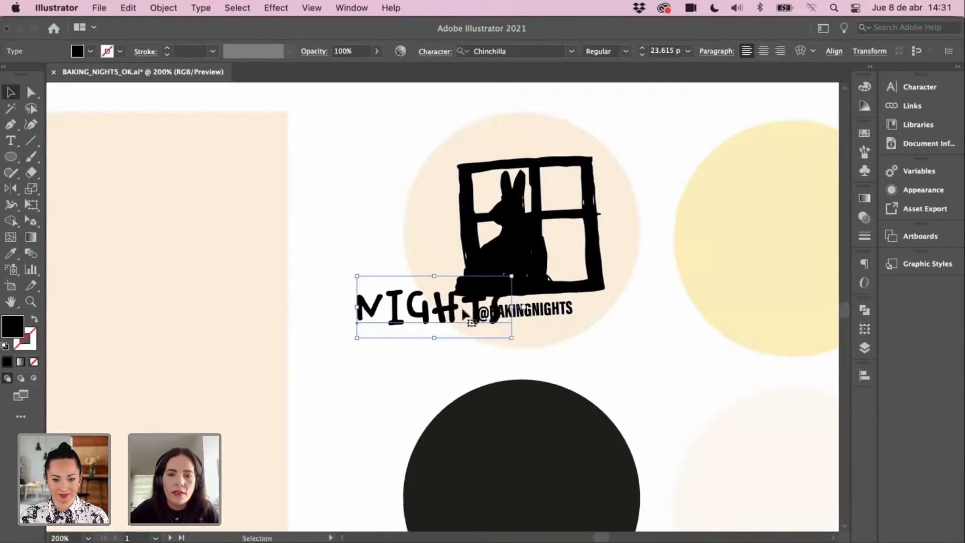
left_click_drag(477, 314, 391, 338)
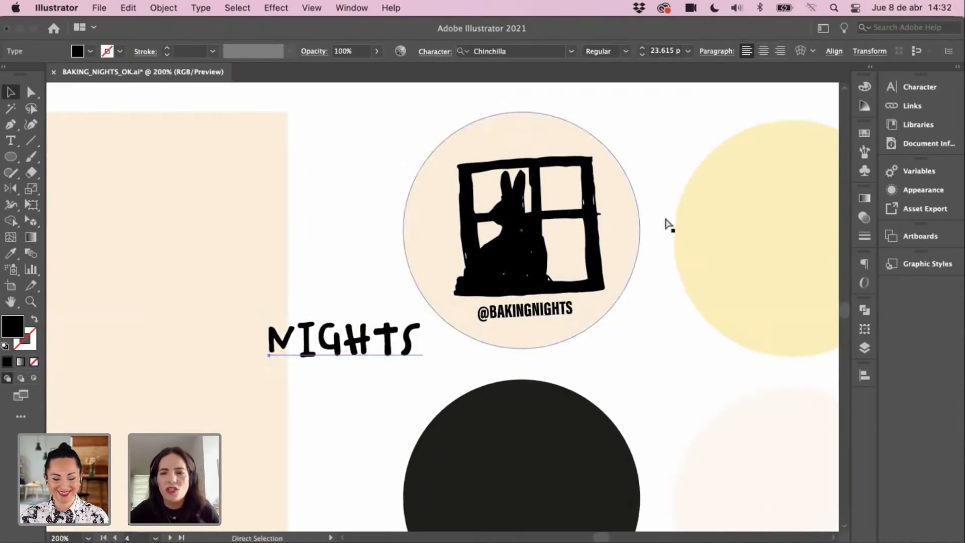
key("super+t")
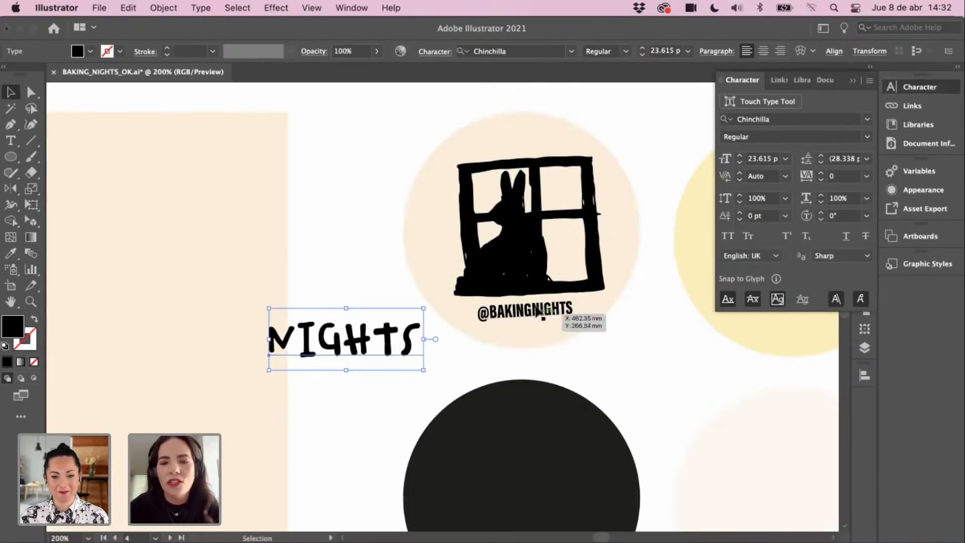
left_click(562, 315)
left_click(866, 121)
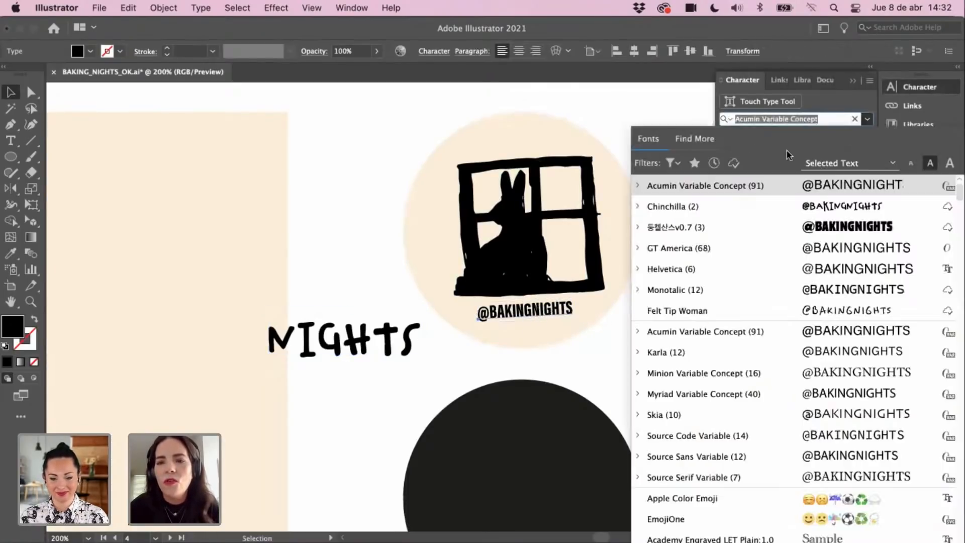
left_click(410, 247)
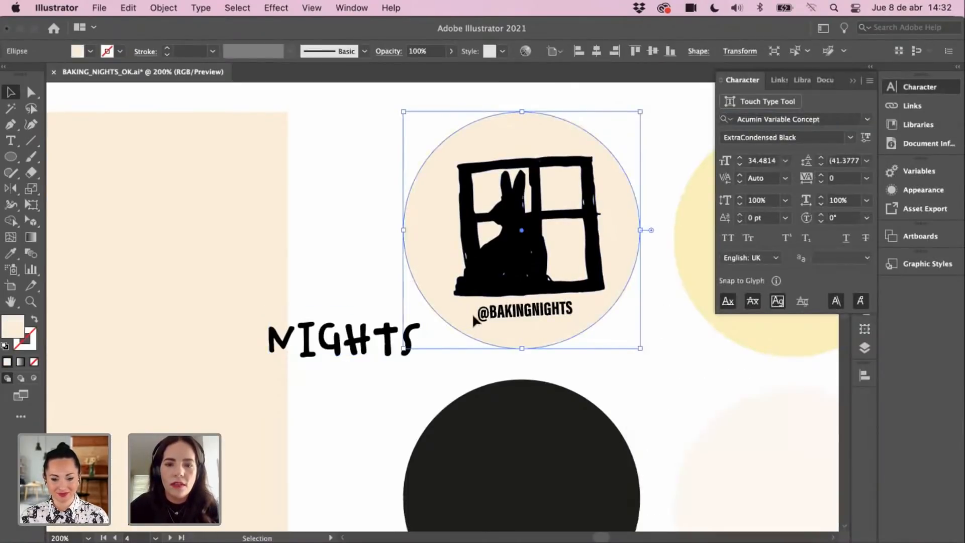
left_click(508, 312)
key("i")
left_click(393, 336)
key("v")
left_click_drag(627, 306, 547, 319)
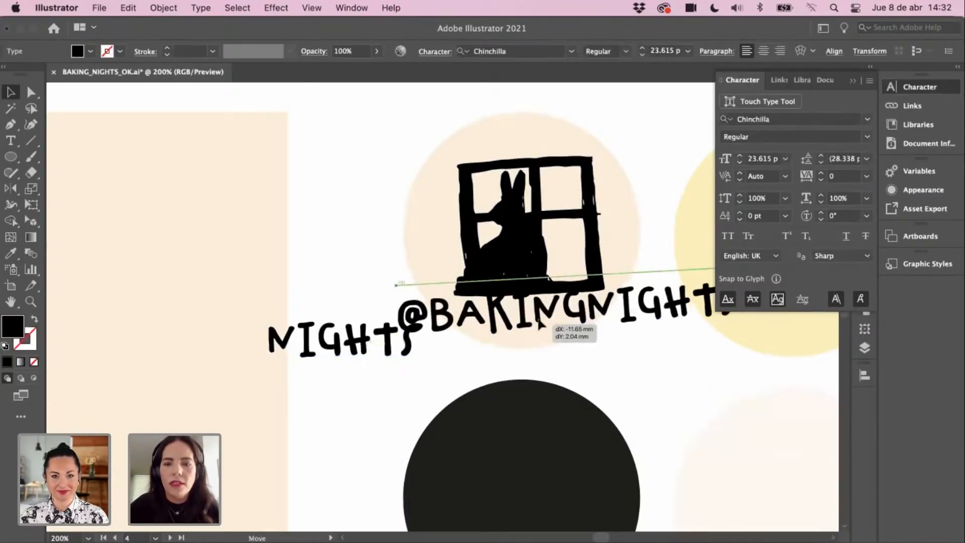
mouse_move(568, 275)
left_mouse_down()
mouse_move(569, 321)
mouse_move(533, 311)
left_mouse_up()
left_click(394, 347)
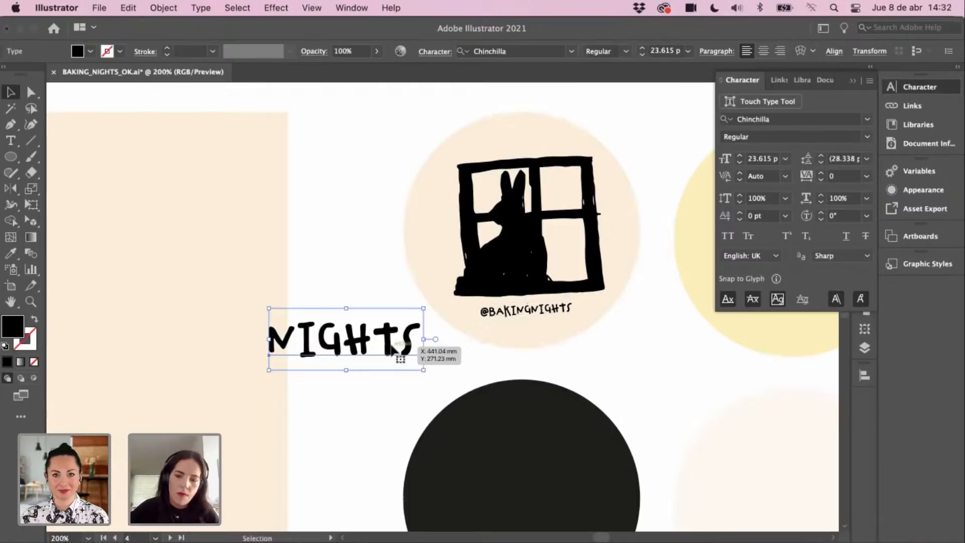
key("Delete")
key("super+minus")
key("super+minus")
scroll(571, 276, "up", 2)
left_click(476, 336)
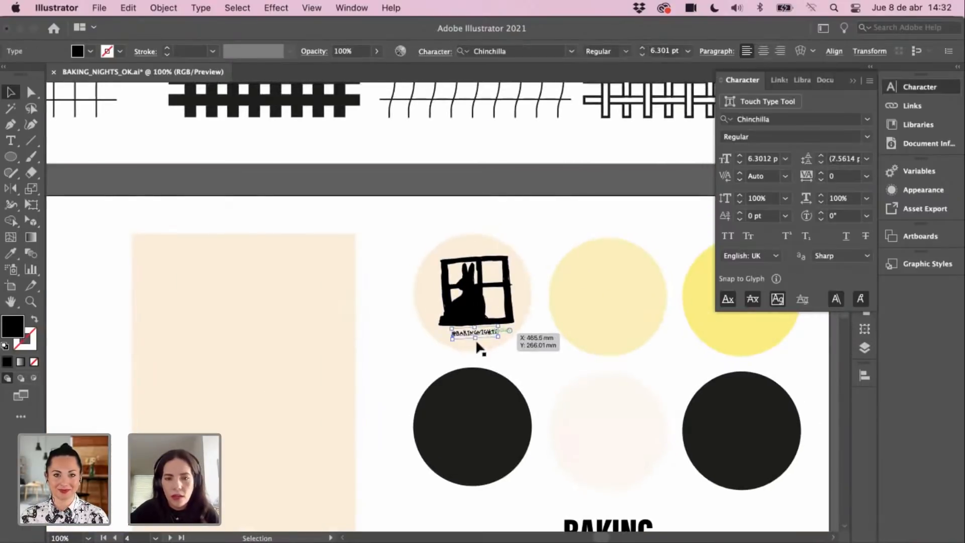
left_click_drag(478, 343, 478, 341)
left_click(529, 351)
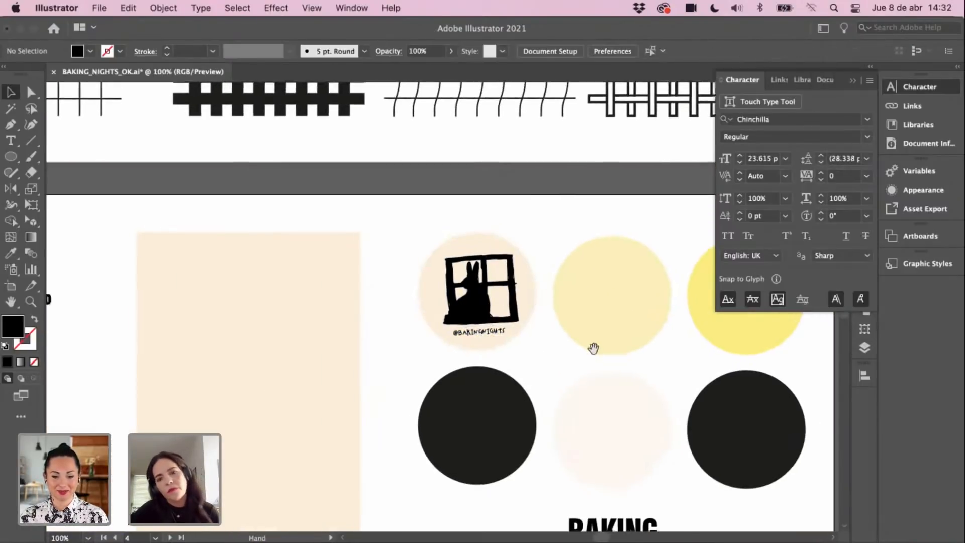
scroll(593, 345, "left", 2)
scroll(596, 348, "right", 4)
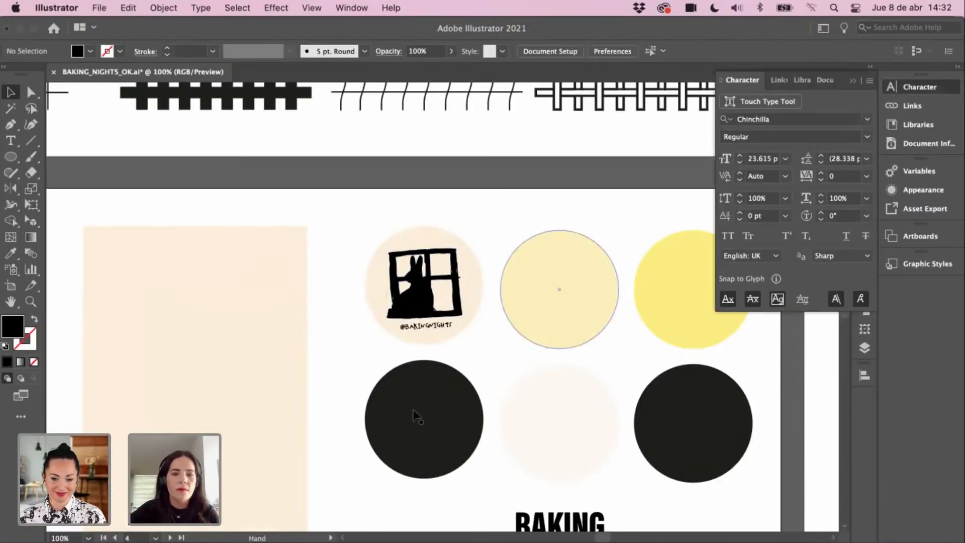
scroll(360, 349, "right", 2)
scroll(360, 349, "down", 2)
key("super+minus")
scroll(525, 232, "up", 10)
scroll(545, 274, "right", 3)
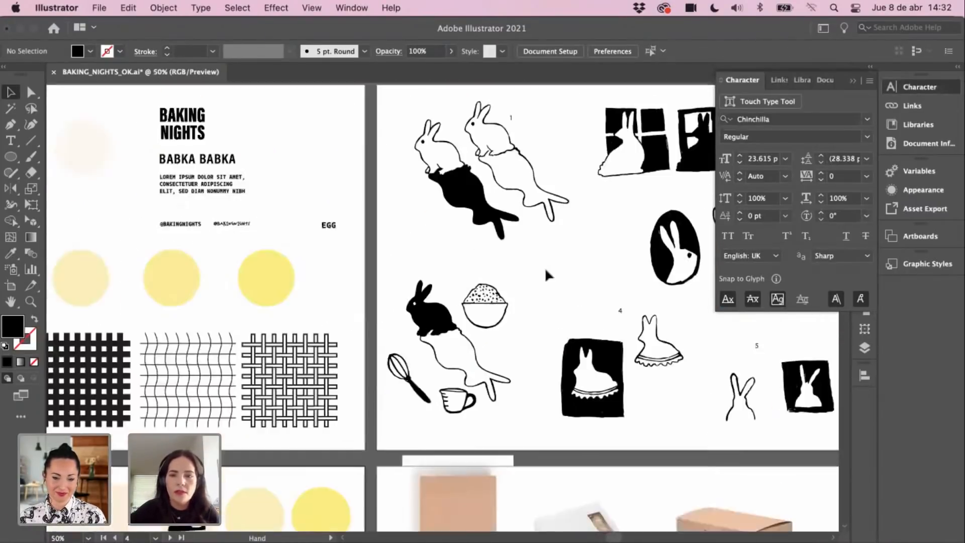
Step: Copy outline rabbit sketch 3 and paste it onto the sticker artboard over the circles
scroll(587, 272, "down", 3)
scroll(586, 272, "right", 1)
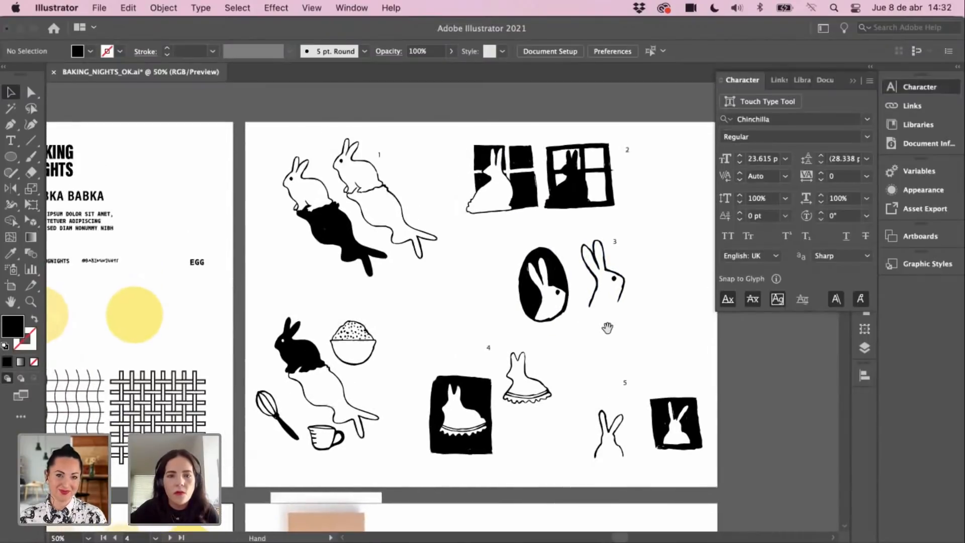
left_click(615, 277)
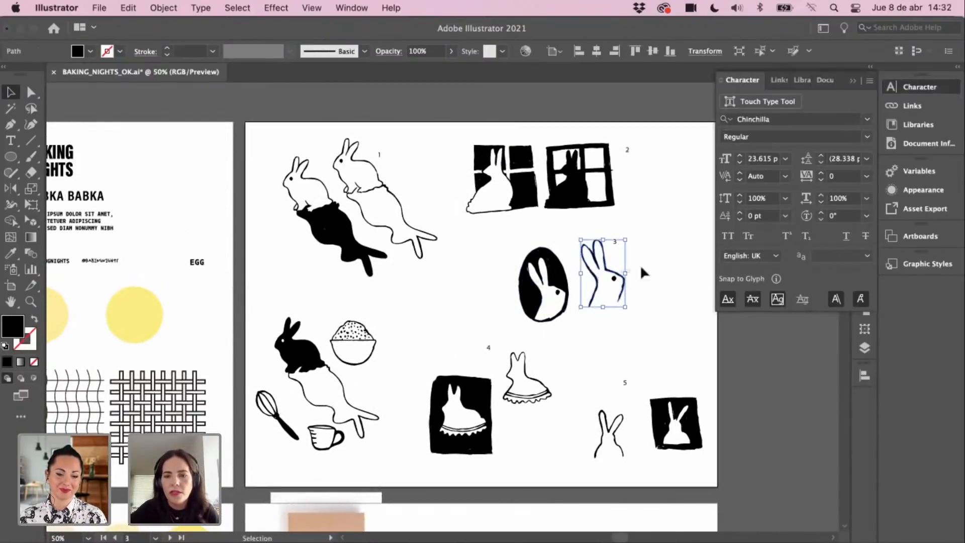
key("super+c")
key("space")
left_click_drag(439, 366, 476, 338)
left_click_drag(323, 483, 504, 302)
left_click_drag(334, 395, 409, 276)
key("super+space")
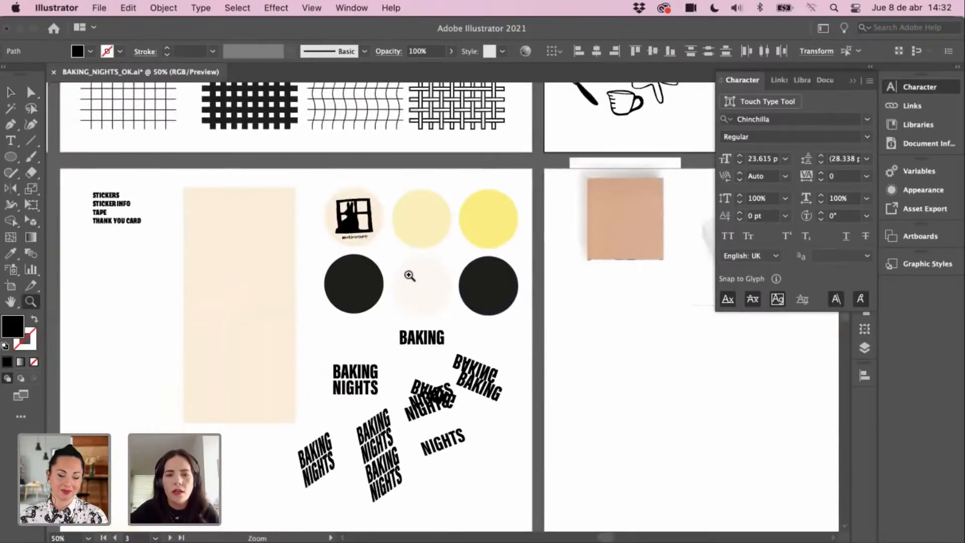
left_click(398, 289, "super")
left_click(390, 291, "super")
key("super+v")
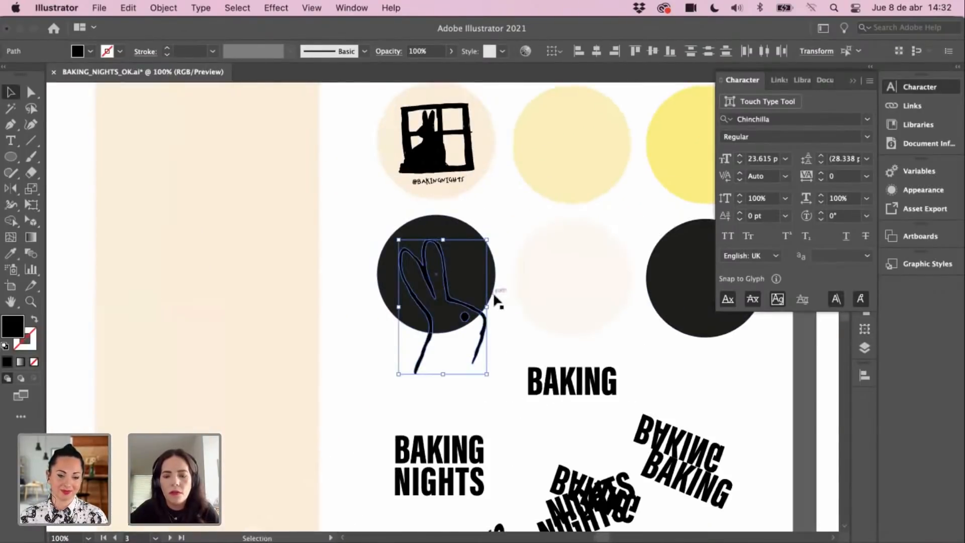
Step: Give the pasted rabbit the pale pink circle's fill, group it, then shrink and centre it in the black circle
key("i")
left_click(549, 270)
key("v")
key("super+g")
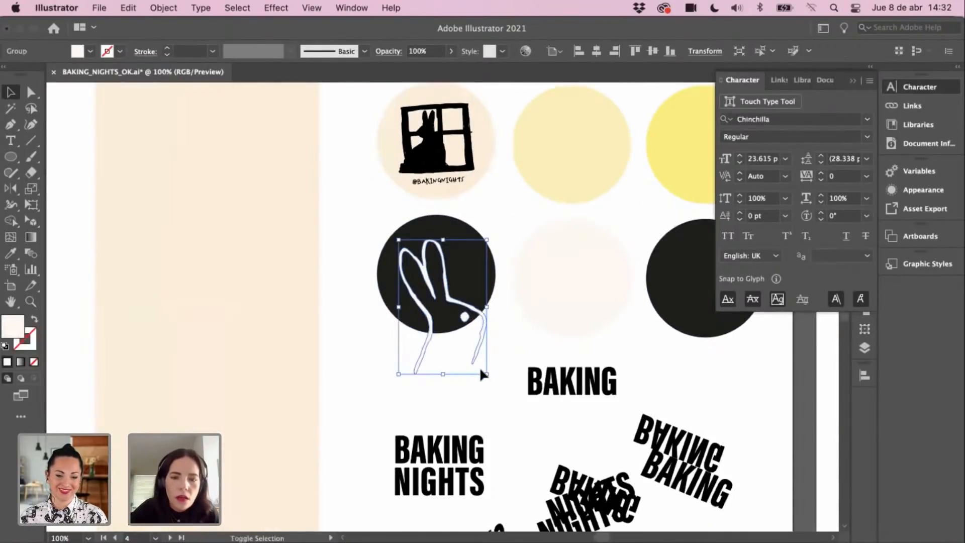
left_click_drag(480, 370, 466, 342)
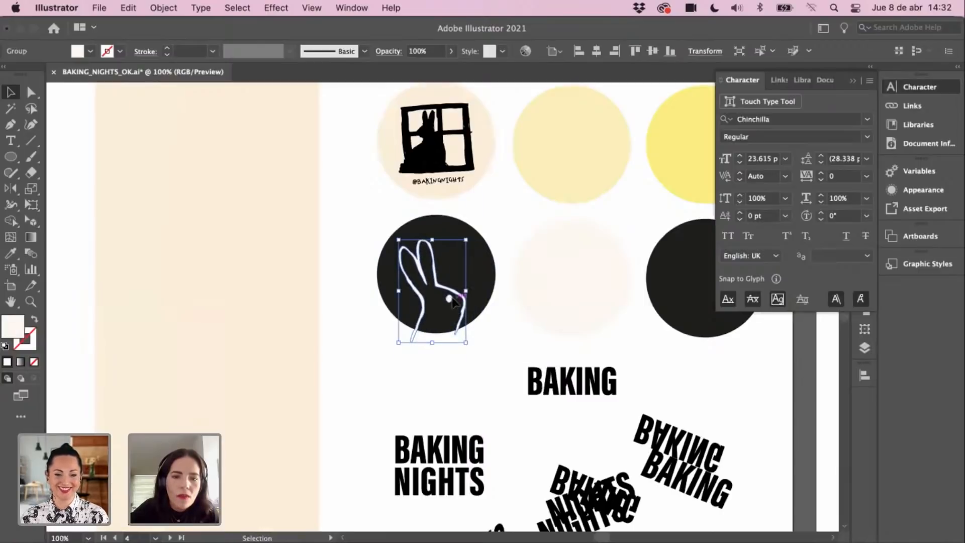
left_click_drag(454, 302, 529, 284)
Step: Start a curved pen path beside the rabbit's ear, running down along its head
left_click(475, 337)
key("z")
left_click(463, 294)
left_click(463, 276)
key("p")
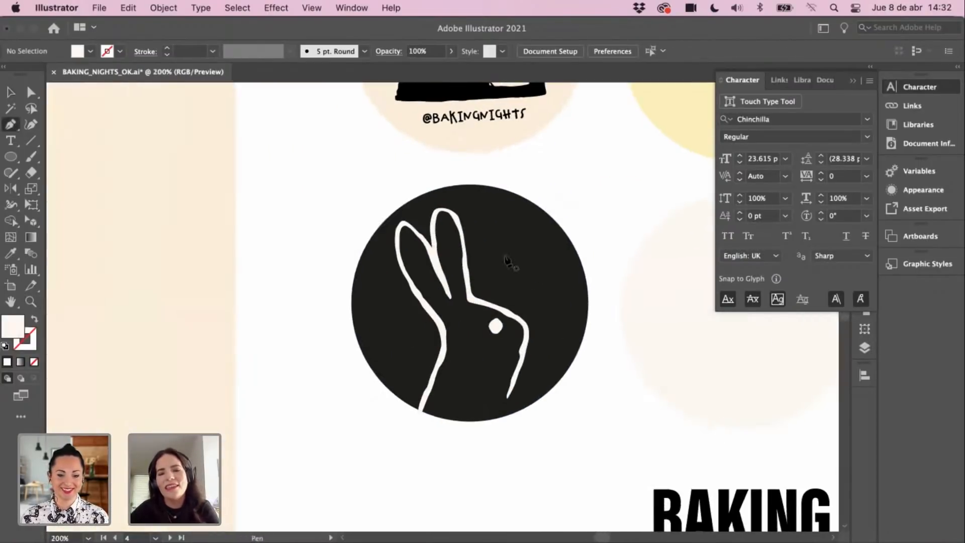
left_click(476, 225)
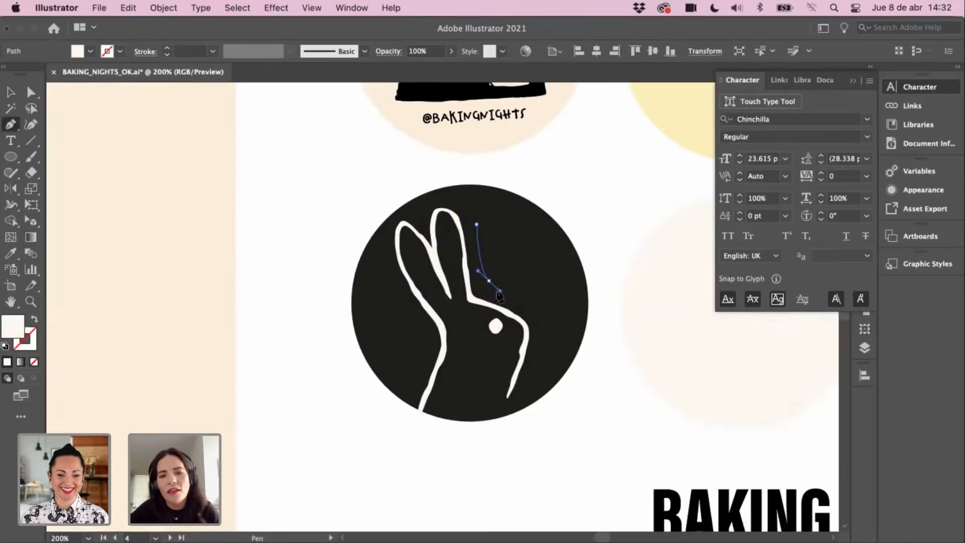
left_click_drag(499, 294, 498, 297)
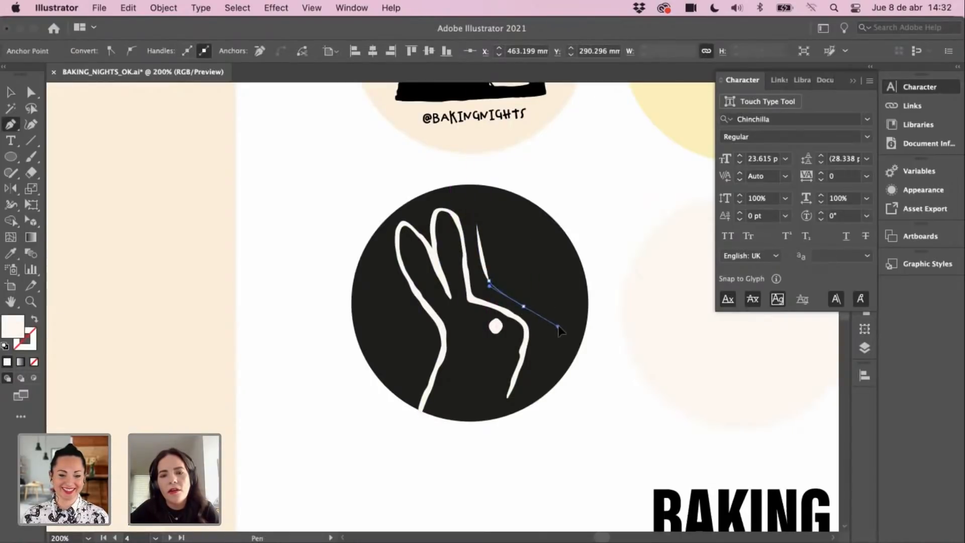
left_click_drag(559, 327, 534, 386)
Step: Delete the unwanted Lorem placeholder text area that was created by mistake
key("t")
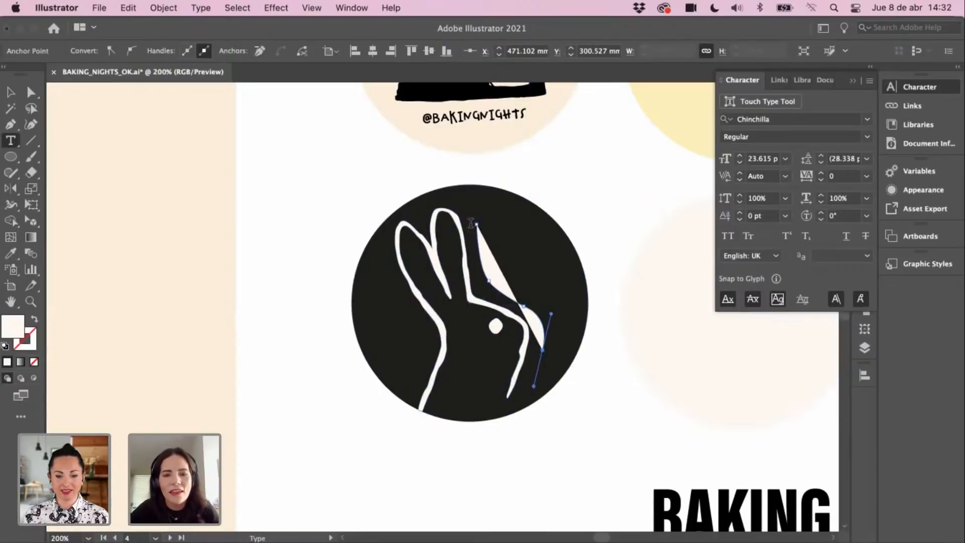
left_click(479, 228)
left_click(16, 93)
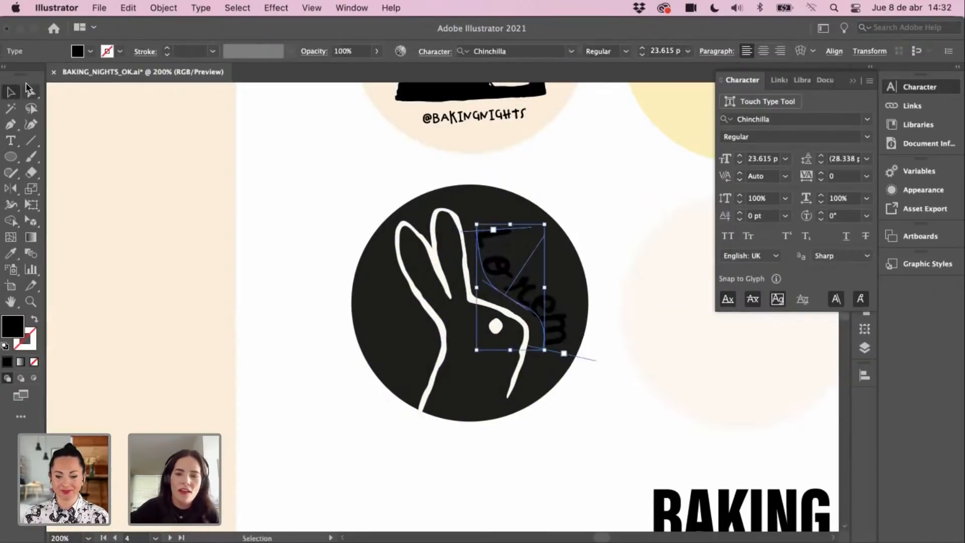
key("Delete")
scroll(370, 92, "left", 2)
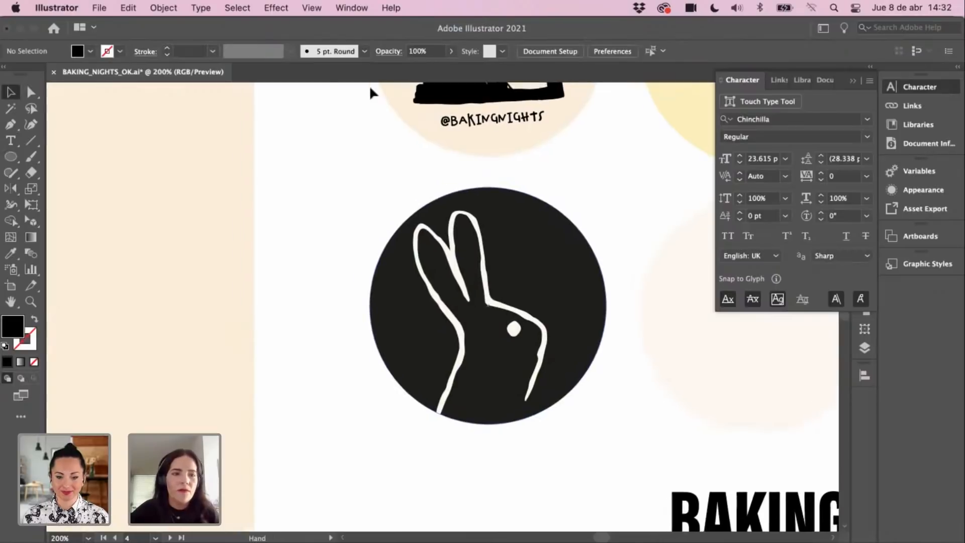
Step: Redraw the curved open path around the back of the rabbit's head and check its end anchor
left_click(12, 124)
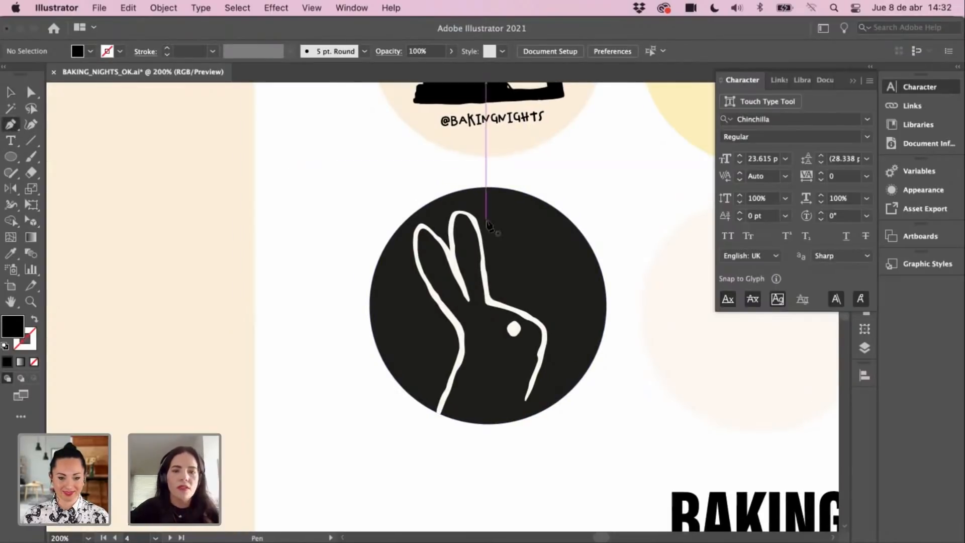
left_click(524, 263)
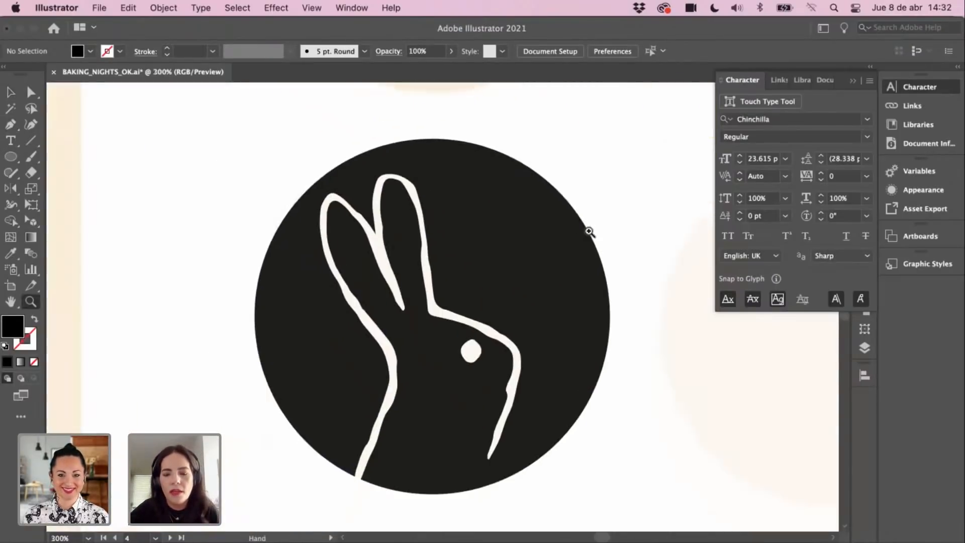
left_click(445, 188)
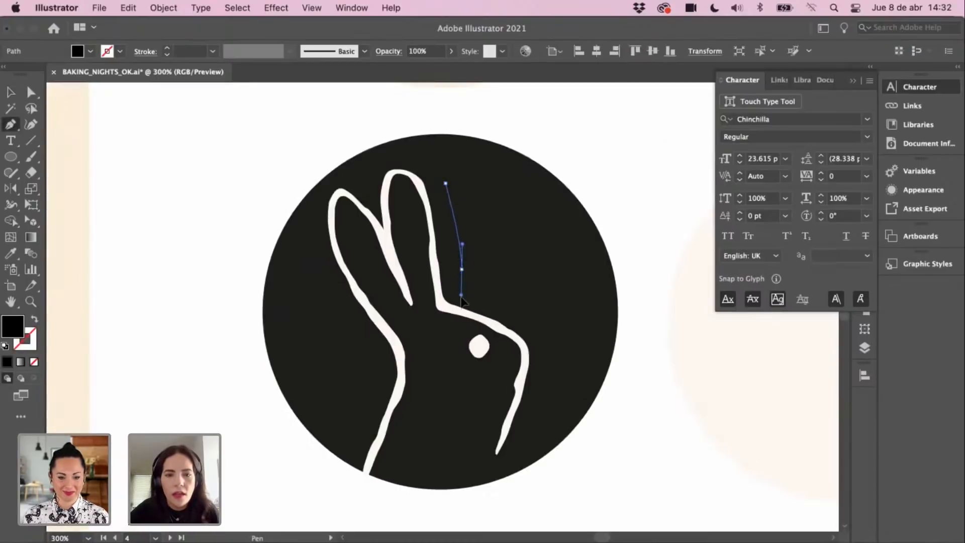
left_click_drag(461, 297, 536, 304)
left_click_drag(557, 364, 558, 359)
left_click_drag(559, 352, 547, 410)
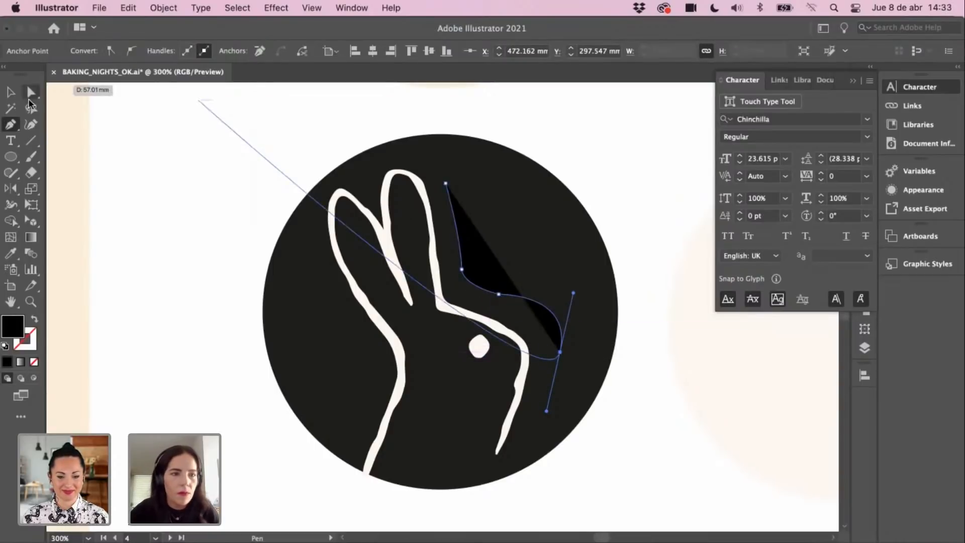
left_click(11, 93)
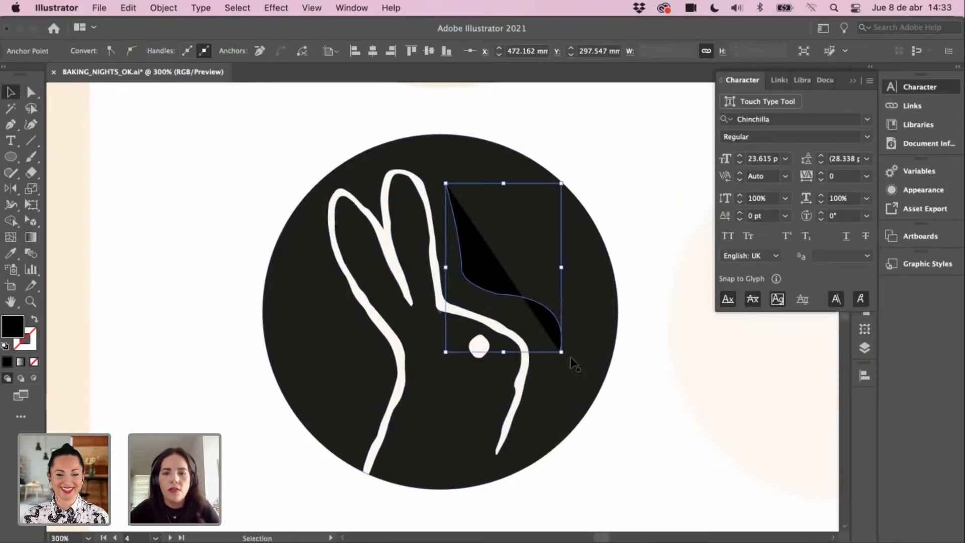
key("a")
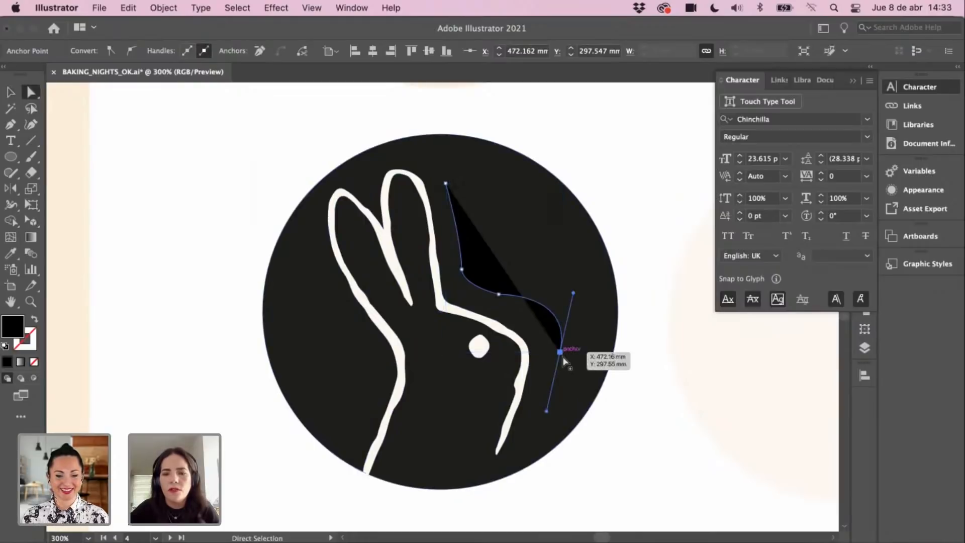
left_click(559, 351)
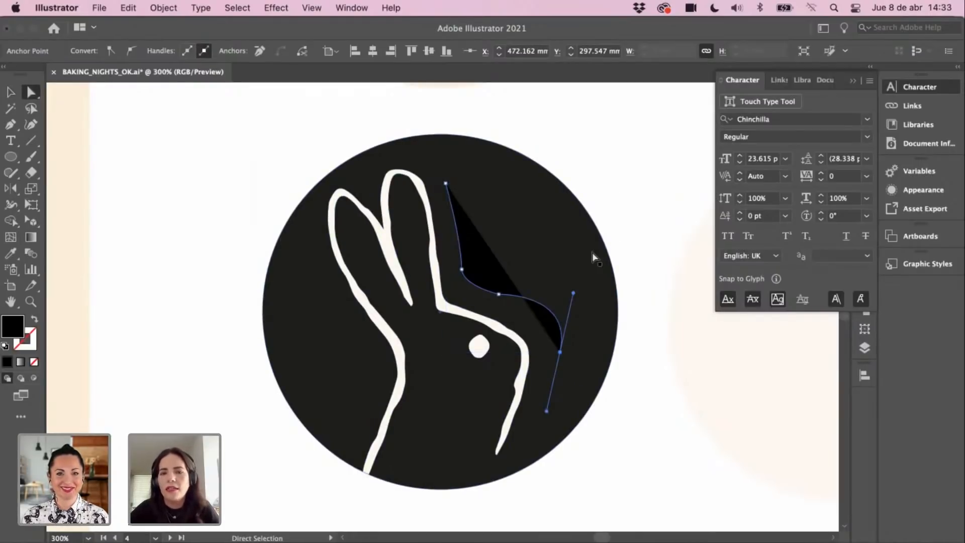
left_click(11, 142)
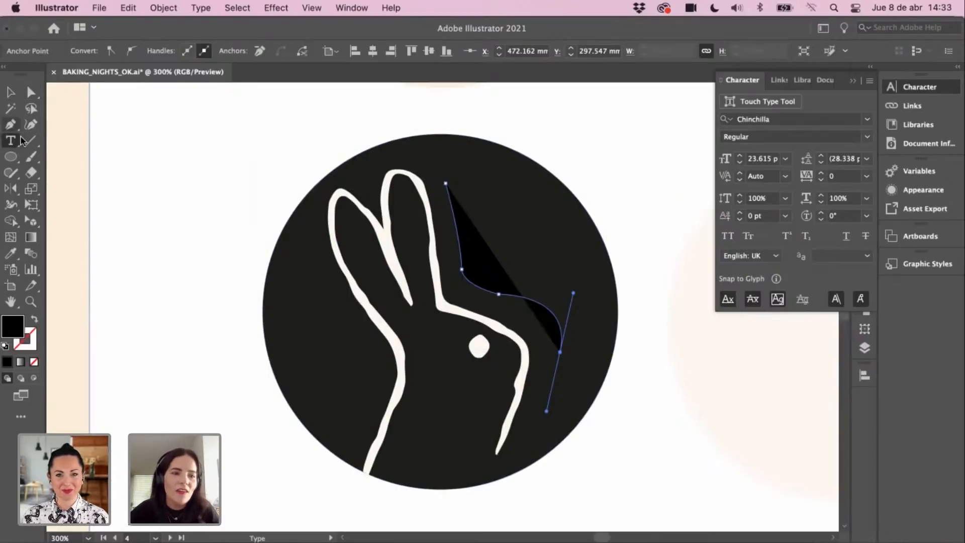
Step: Put type on the curved path, reduce it to 8 pt, and remove the placeholder text
left_click(450, 180)
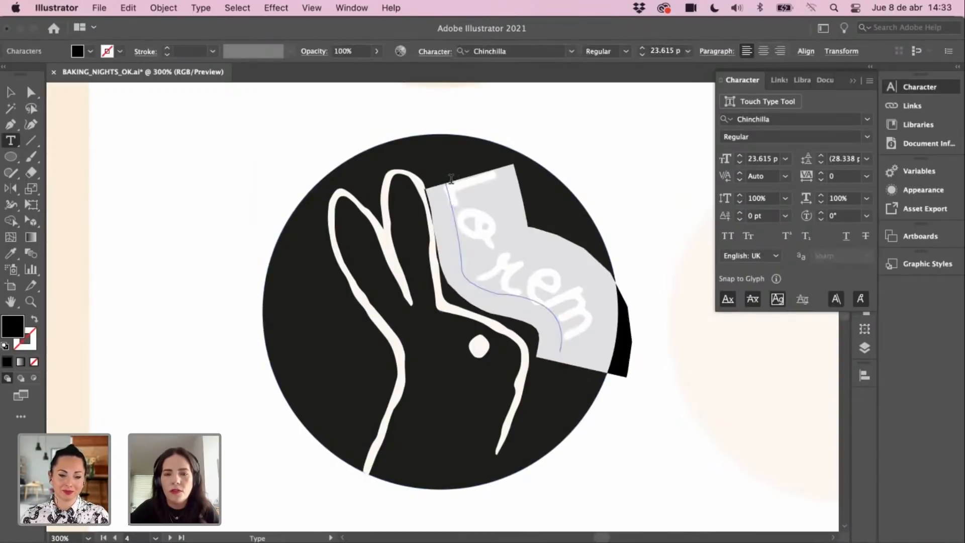
left_click(740, 162)
left_click(739, 162)
left_click(739, 162)
left_click(740, 162)
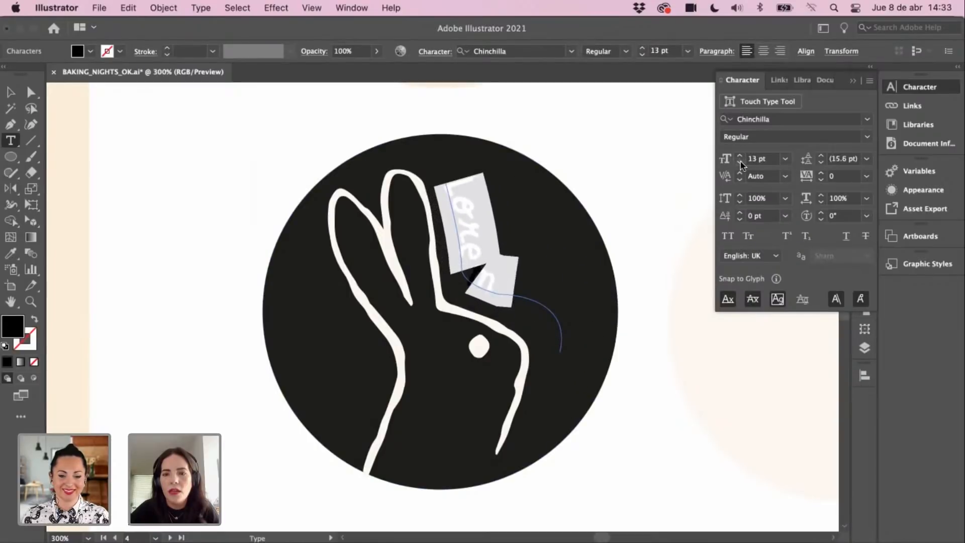
left_click(740, 162)
left_click(740, 161)
left_click(740, 162)
left_click(739, 161)
left_click(740, 161)
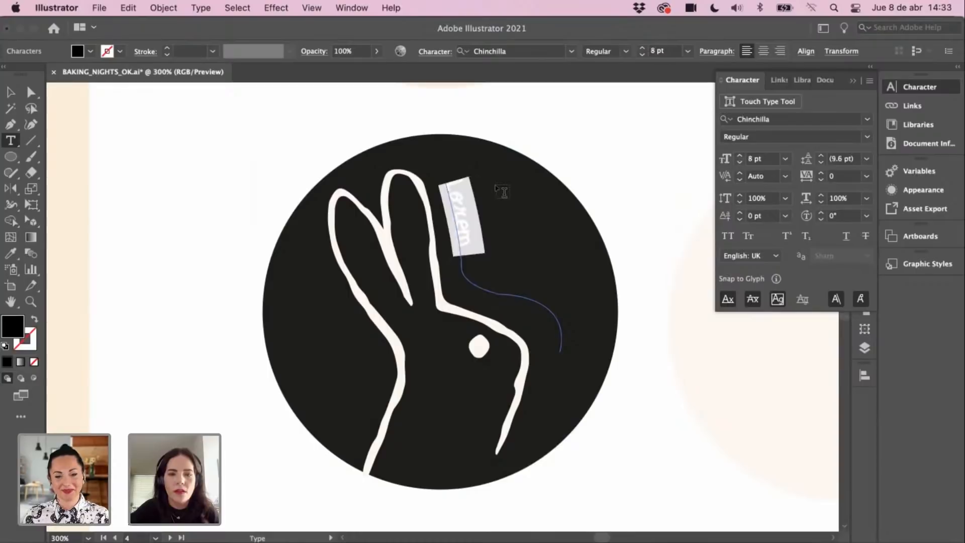
key("BackSpace")
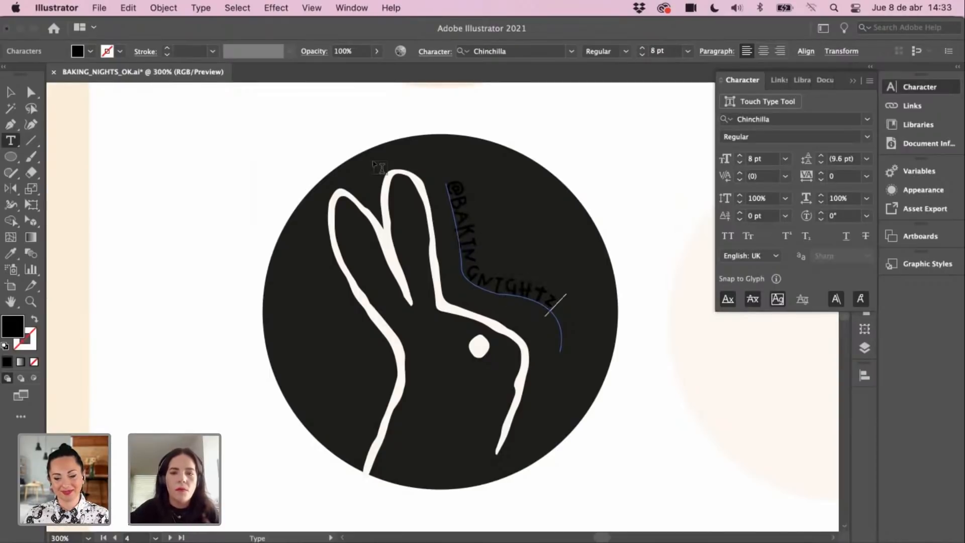
Step: Colour the path text with the rabbit outline's off-white
left_click(11, 92)
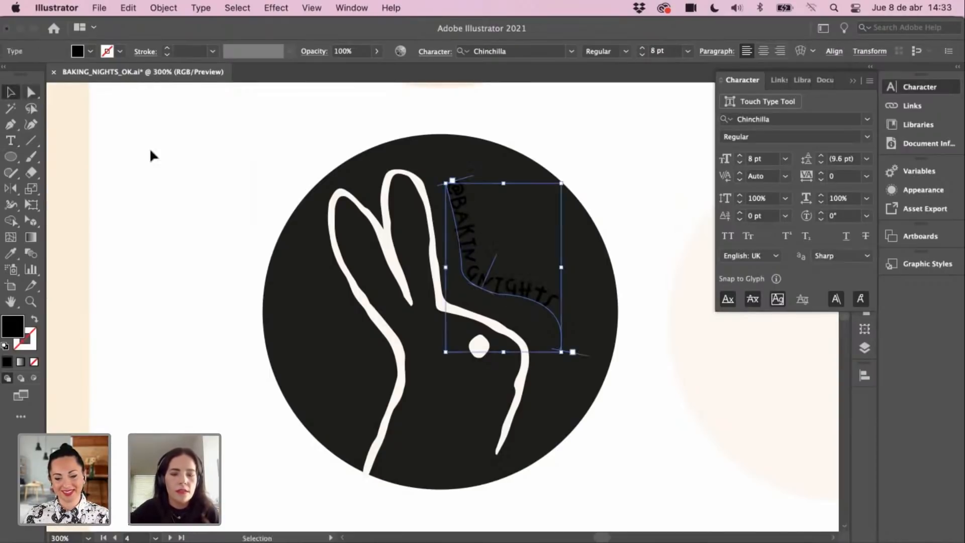
key("i")
left_click(429, 214)
key("v")
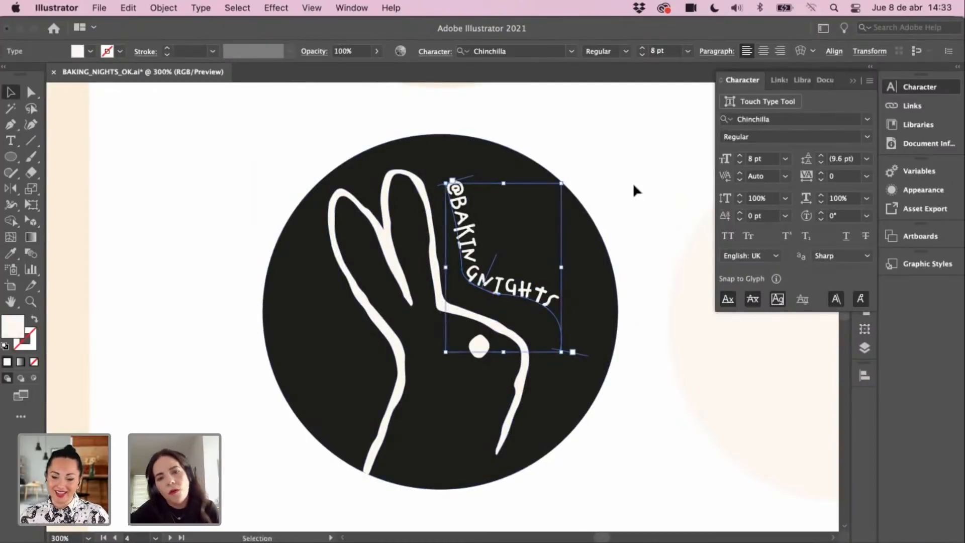
left_click(632, 183)
left_click(559, 332)
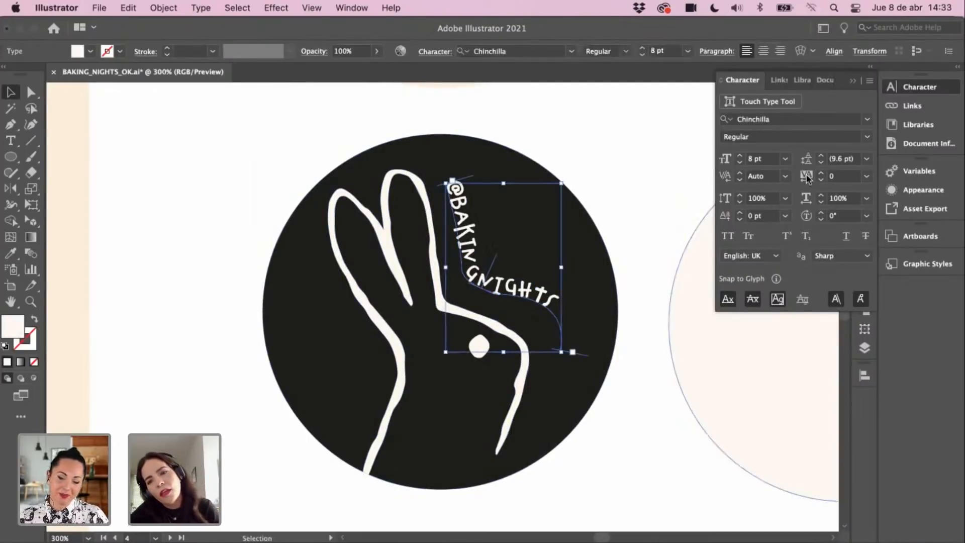
Step: Increase the handle's letter tracking to 26
left_click(823, 172)
left_click(823, 172)
left_click(823, 173)
left_click(823, 172)
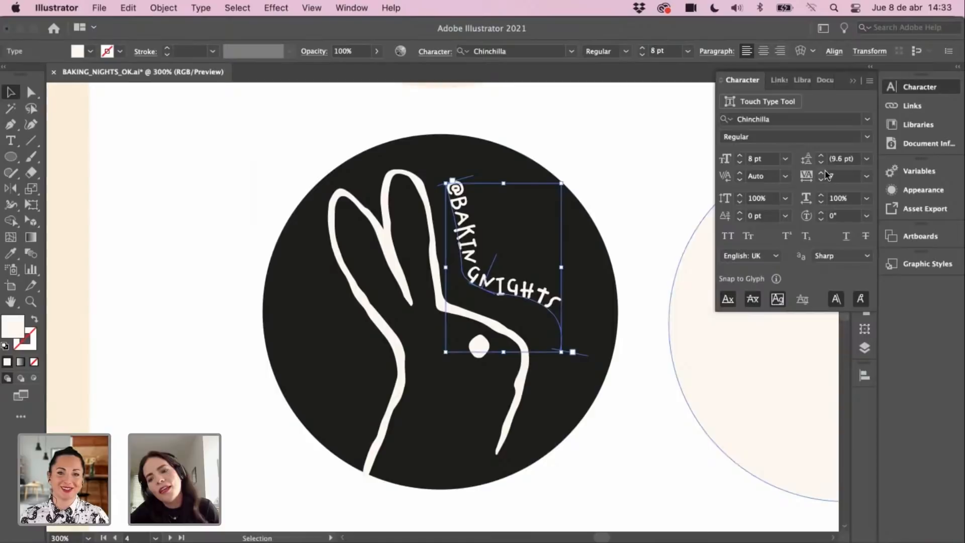
left_click(822, 174)
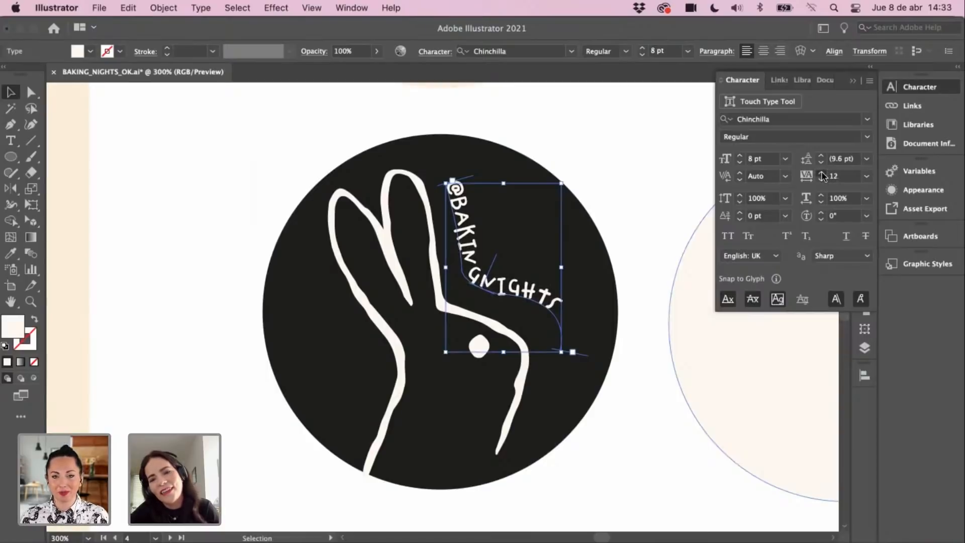
left_click(822, 173)
left_click(822, 174)
left_click(822, 173)
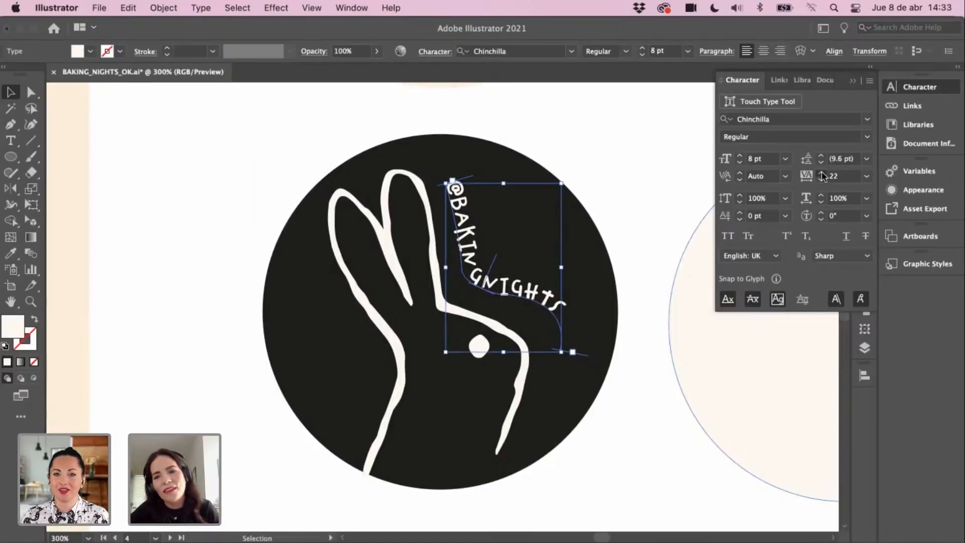
left_click(822, 174)
left_click(822, 173)
left_click(628, 276)
scroll(593, 289, "down", 1)
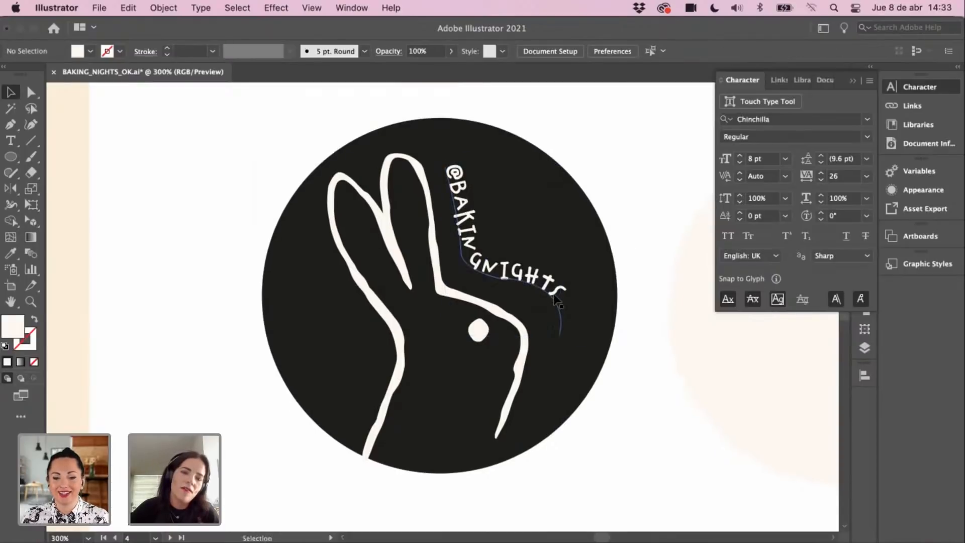
double_click(556, 296)
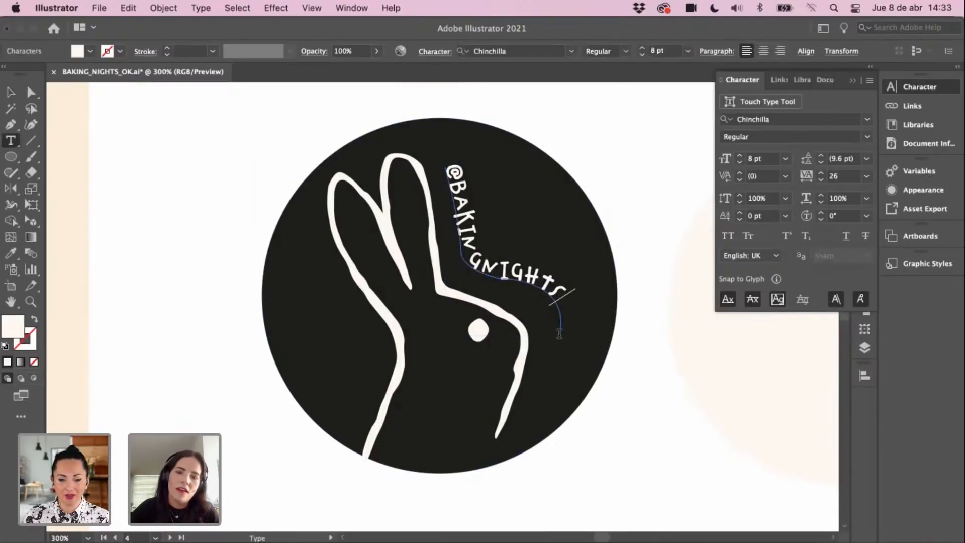
left_click(12, 94)
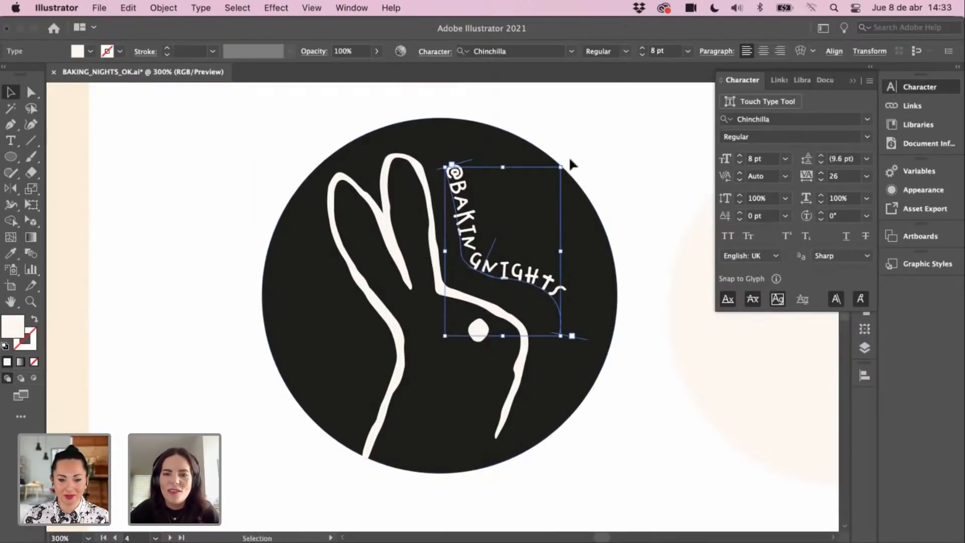
left_click_drag(568, 159, 609, 146)
left_click(609, 135)
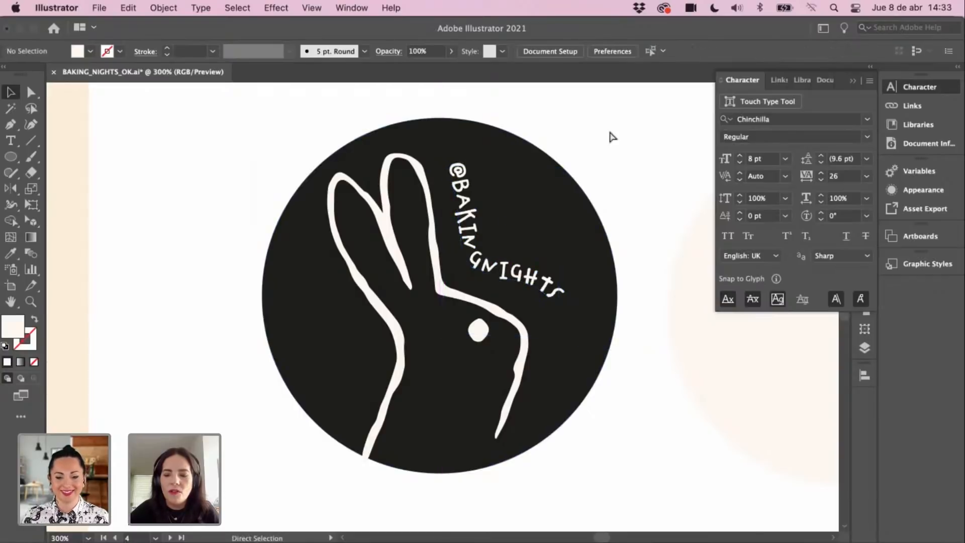
Step: Move the text path's end point down and left to reshape where the handle ends
key("super+minus")
key("super+minus")
key("super+minus")
key("z")
left_click(457, 287)
left_click(458, 289)
left_click(449, 311)
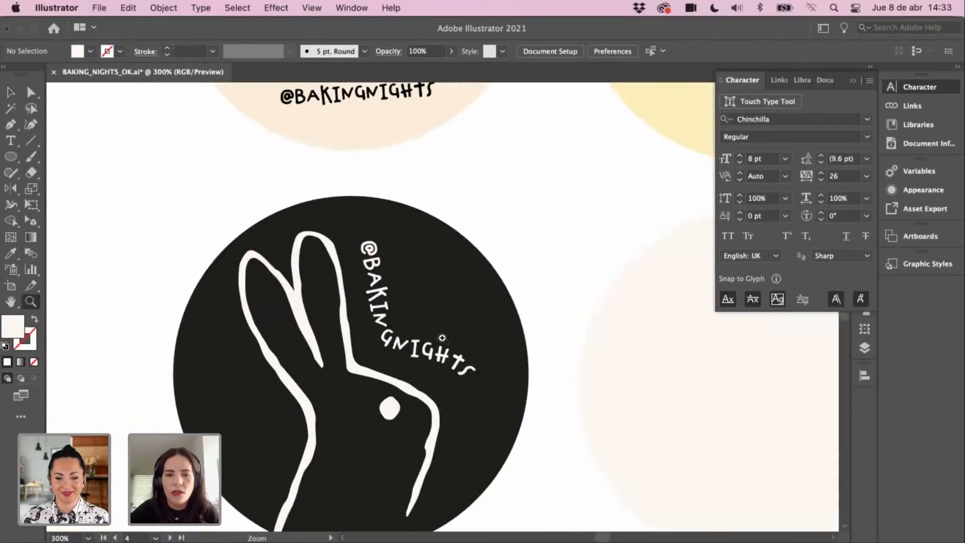
left_click(442, 336)
left_click_drag(426, 341, 495, 322)
key("a")
left_click(545, 393)
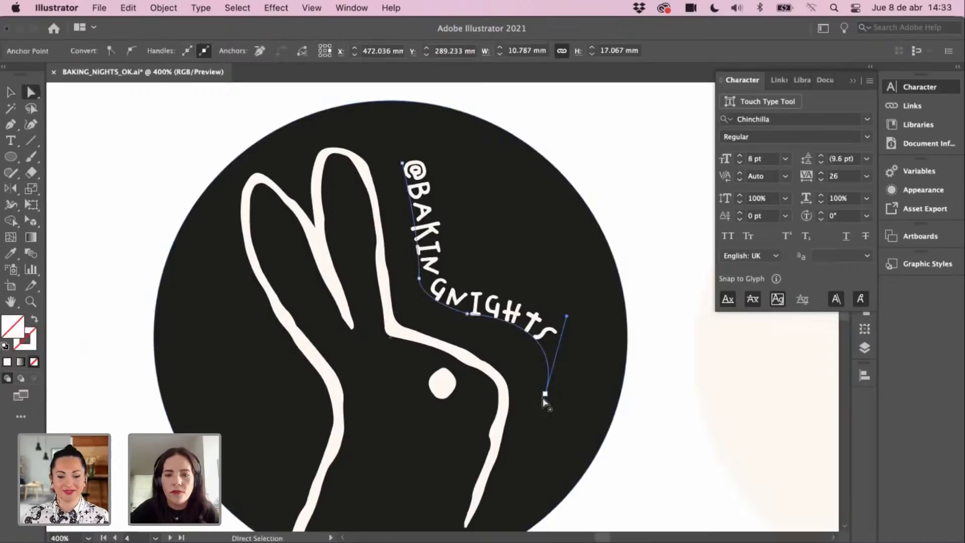
left_click_drag(545, 393, 537, 415)
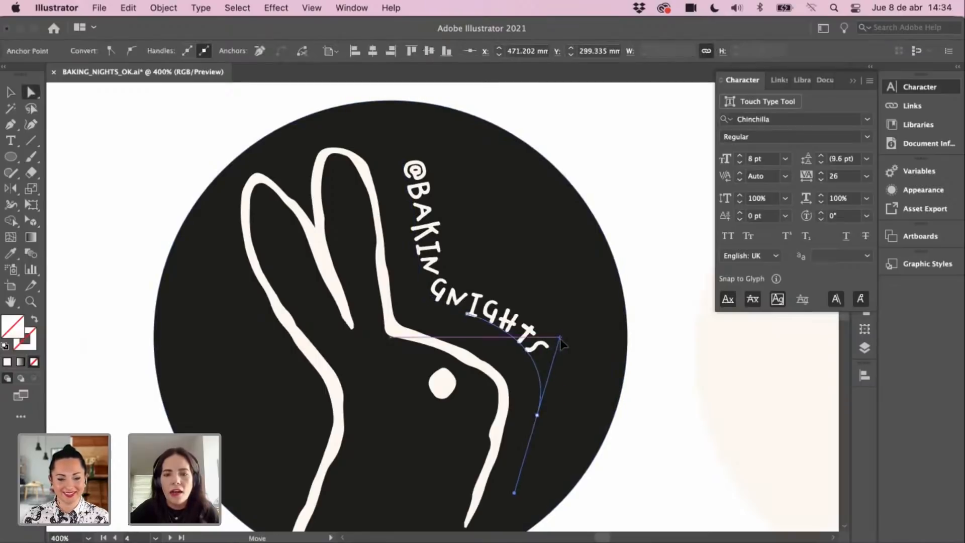
left_click_drag(562, 344, 561, 342)
left_click(12, 93)
left_click(115, 125)
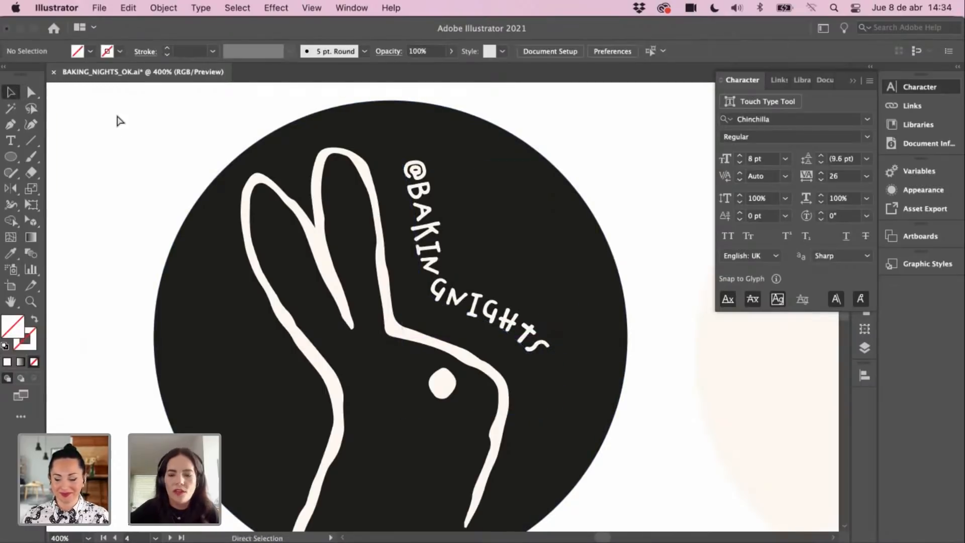
key("super+minus")
key("super+minus")
key("super+minus")
key("super+minus")
left_click_drag(529, 323, 517, 314)
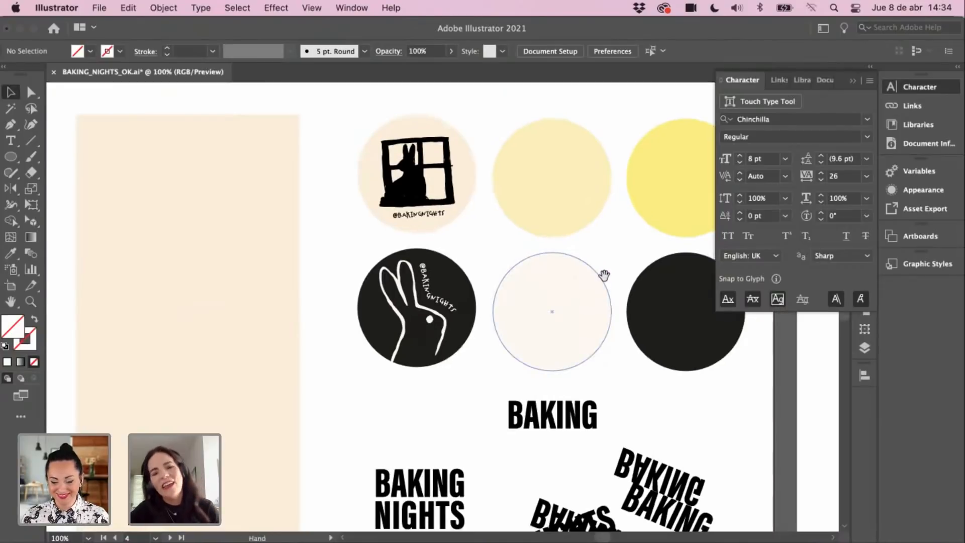
Step: Frame both rabbit stickers and select the BAKING text group
left_click_drag(604, 275, 562, 259)
left_click_drag(465, 284, 380, 309)
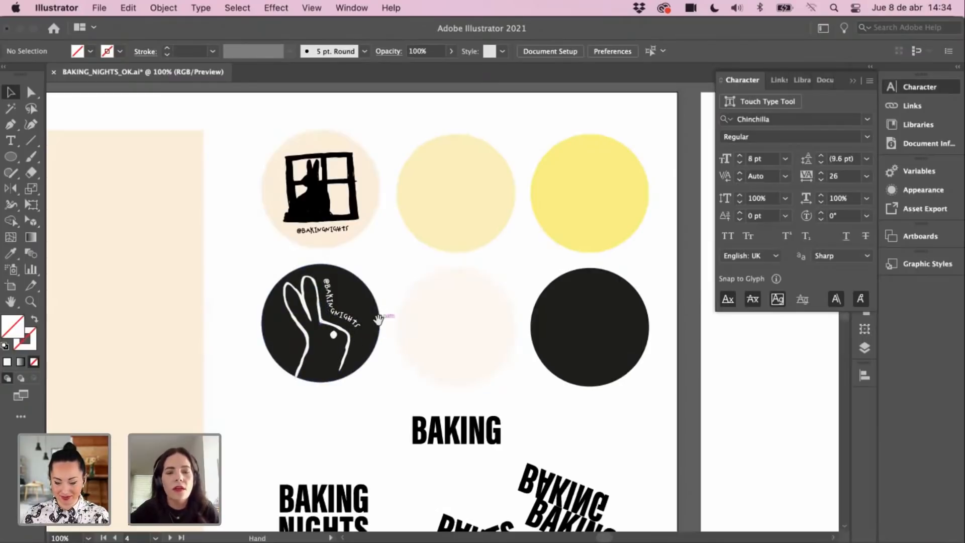
left_click_drag(378, 320, 396, 331)
mouse_move(408, 287)
left_mouse_down()
mouse_move(407, 300)
mouse_move(418, 300)
left_mouse_up()
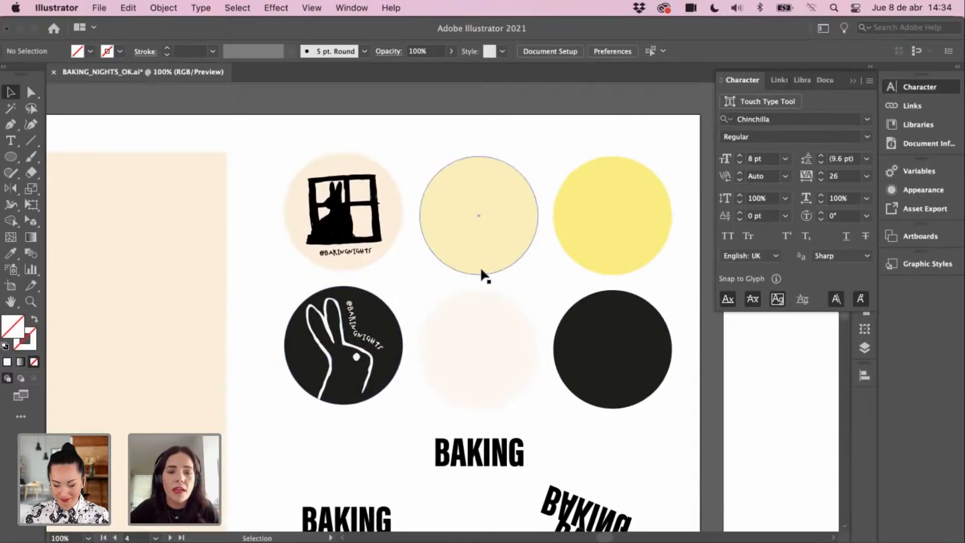
left_click_drag(443, 262, 423, 267)
left_click(371, 269, "super")
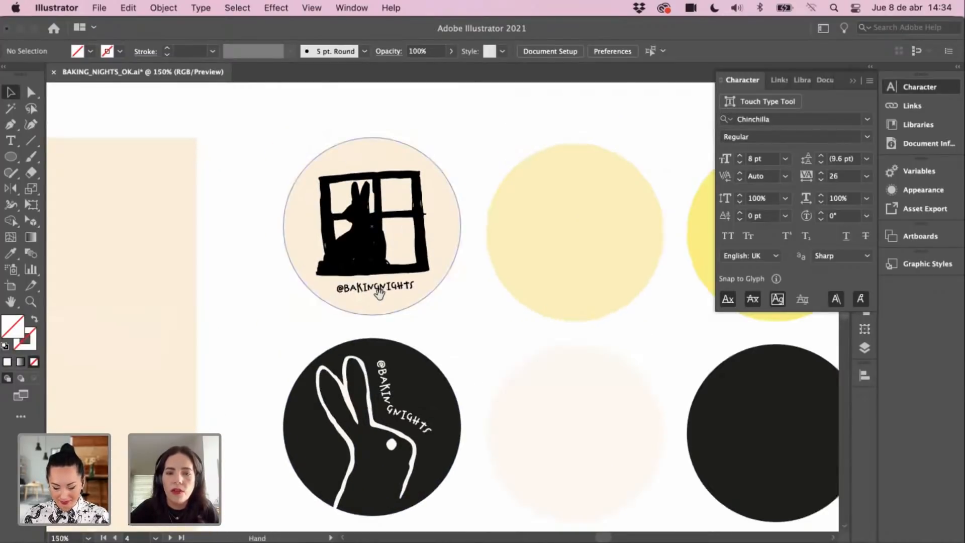
left_click_drag(560, 424, 457, 307)
left_click(471, 457)
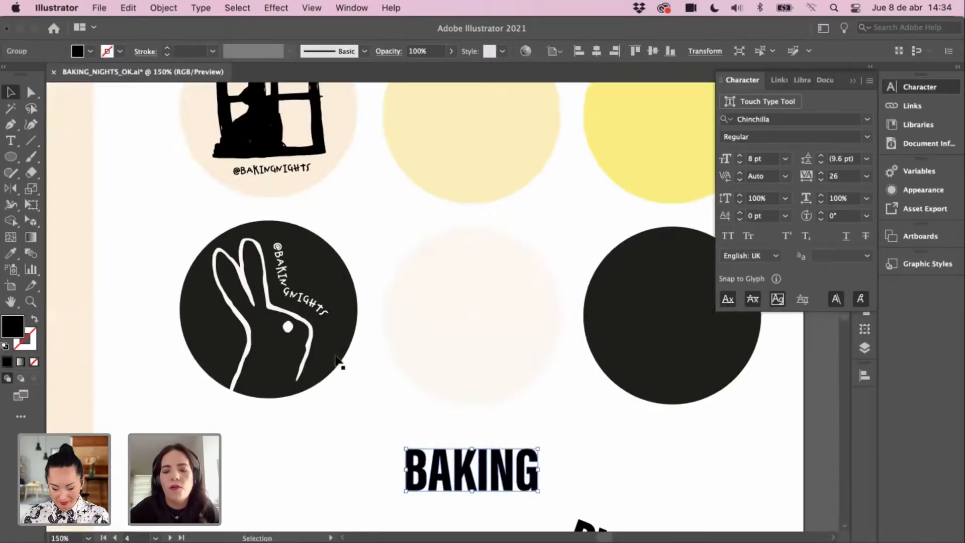
key("super+minus")
Step: Select the BABKA BABKA text line among the type specimens
scroll(497, 342, "left", 15)
scroll(497, 342, "up", 12)
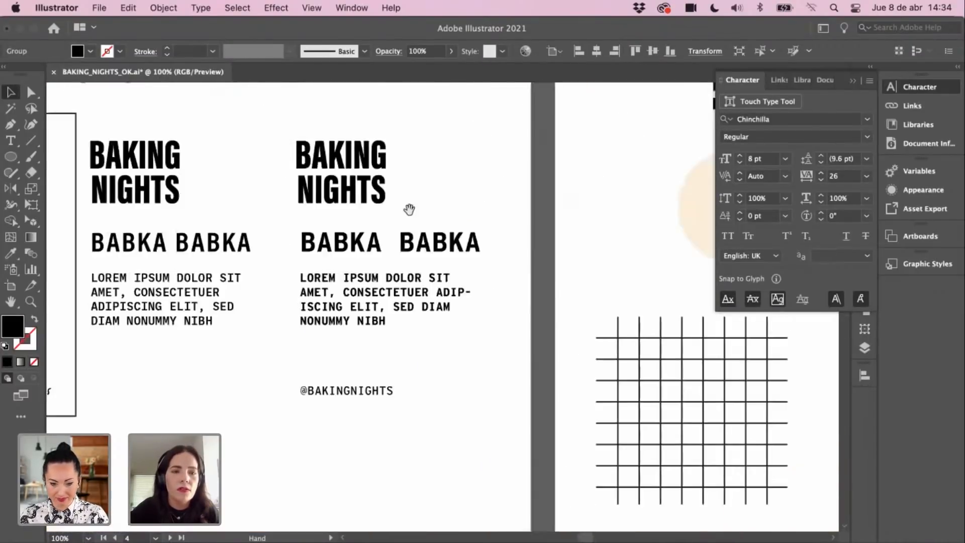
left_click_drag(410, 209, 570, 427)
left_click_drag(326, 269, 533, 209)
left_click(287, 366)
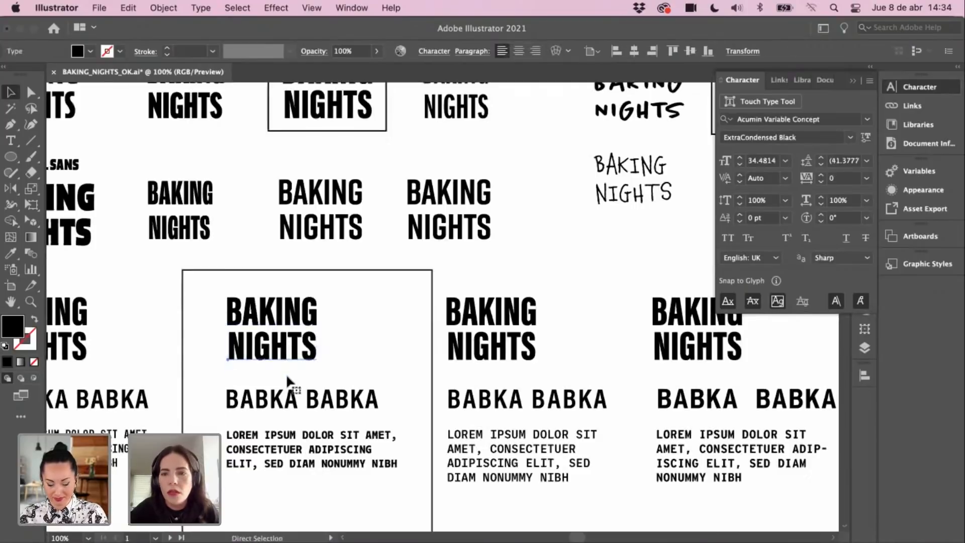
left_click(332, 407)
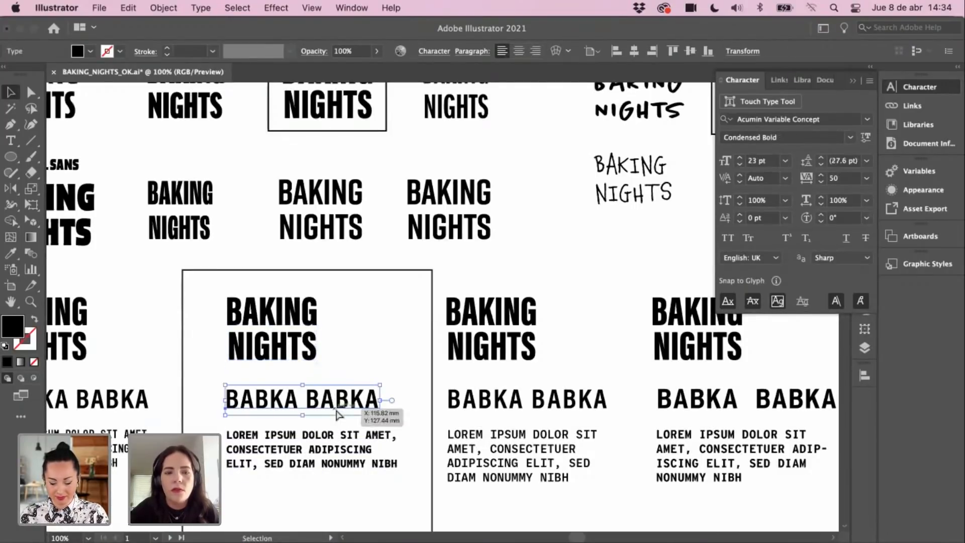
Step: Paste the BABKA BABKA copy below the black circle on the stickers artboard
left_click_drag(548, 372, 269, 254)
left_click_drag(563, 372, 186, 116)
key("super+v")
left_click_drag(443, 308, 602, 452)
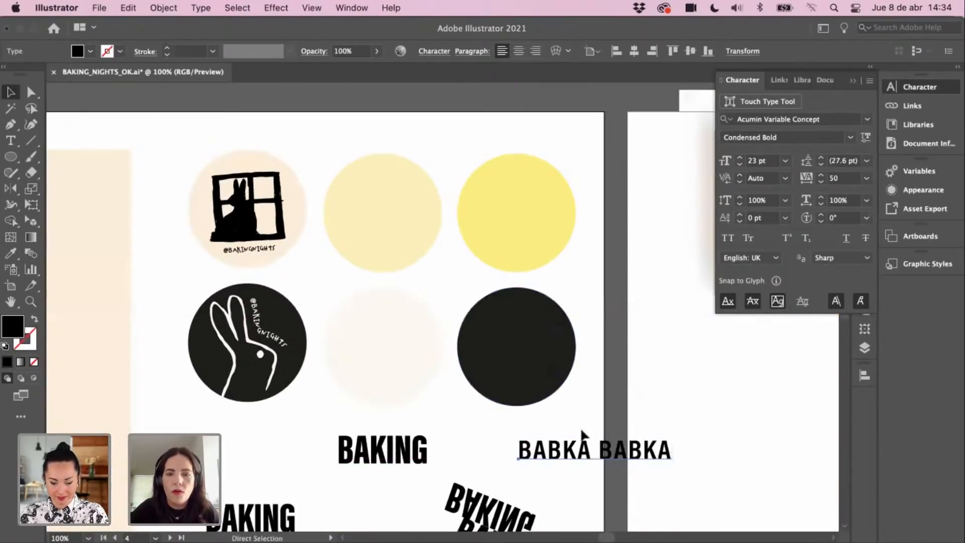
Step: Select rabbit-and-shadow drawing number 1 on the numbered rabbit illustrations artboard
key("super+minus")
left_click_drag(496, 220, 394, 447)
left_click_drag(532, 246, 350, 536)
left_click_drag(630, 357, 555, 324)
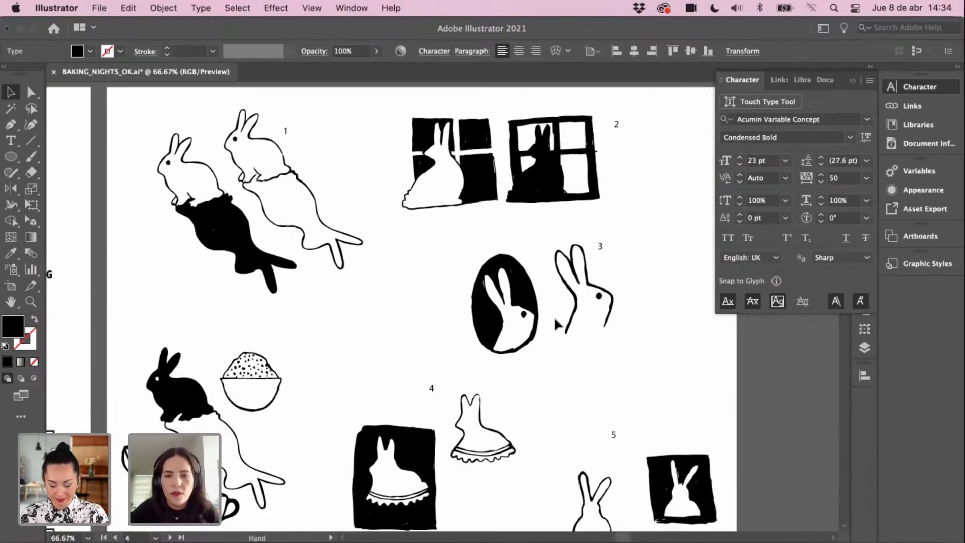
left_click_drag(570, 381, 567, 374)
left_click_drag(549, 317, 600, 325)
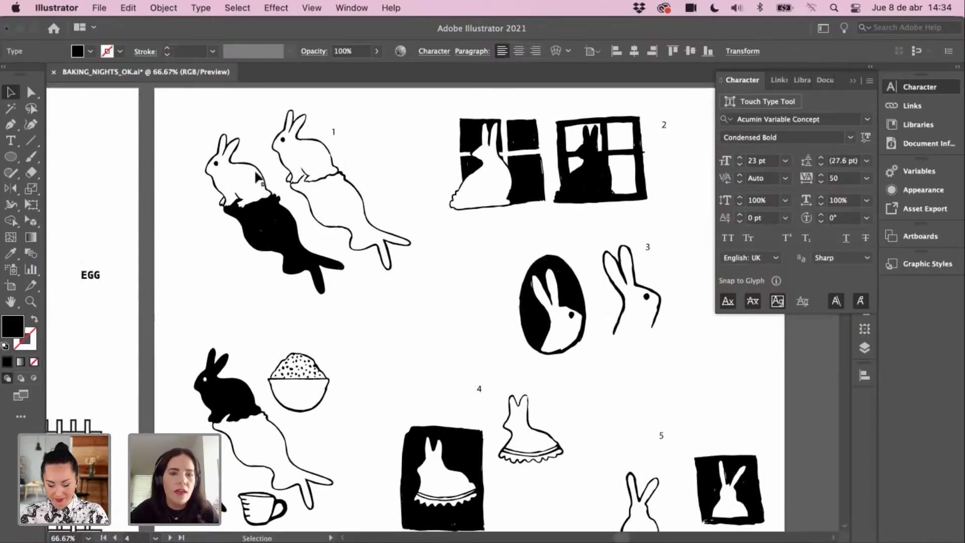
left_click(246, 174)
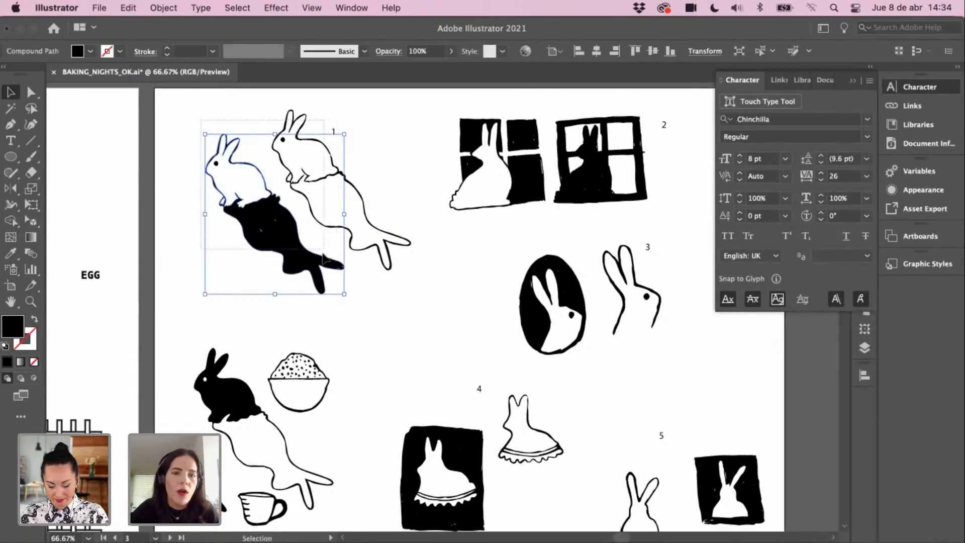
Step: Copy both rabbit drawings onto the stickers artboard, shrink them and move them onto the pale yellow circle
left_click(362, 231, "shift")
key("c")
scroll(409, 377, "down", 10)
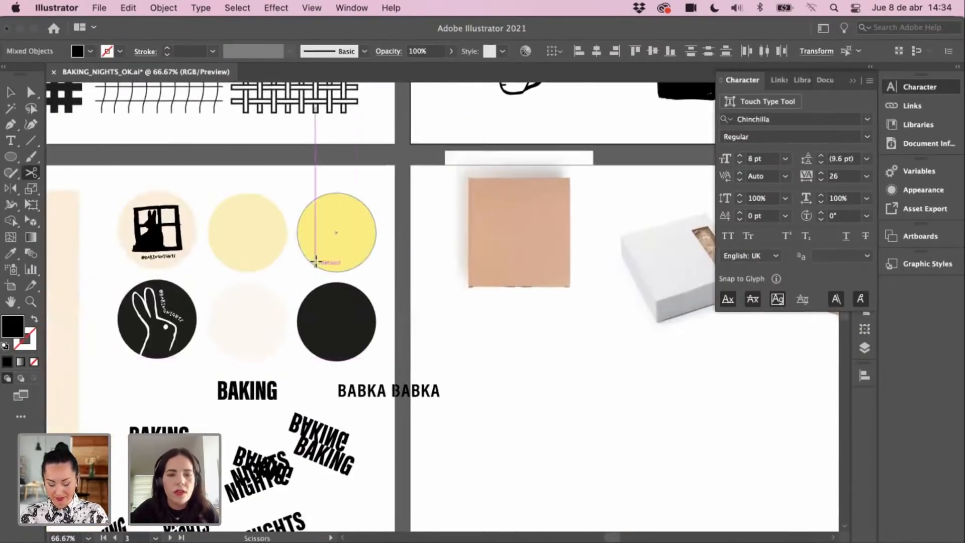
key("z")
left_click(316, 262)
key("v")
key("super+v")
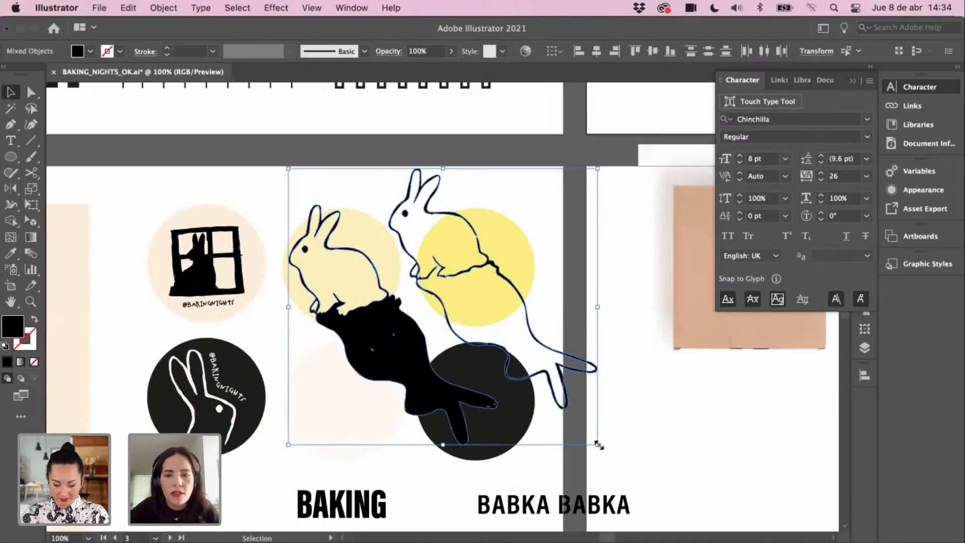
left_click_drag(580, 431, 431, 297)
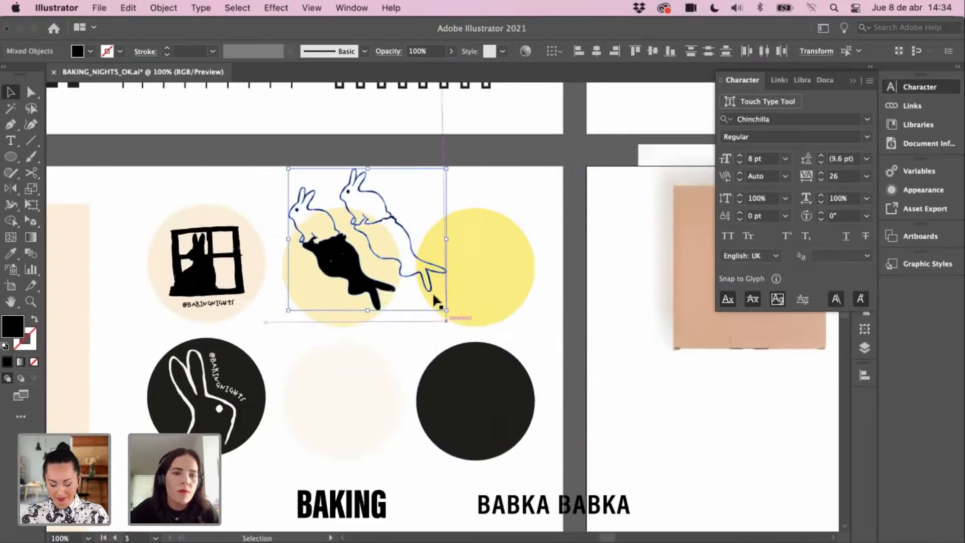
left_click_drag(353, 245, 345, 292)
Step: Group the left rabbit's eye and body, then level the two rabbits
left_click(361, 258)
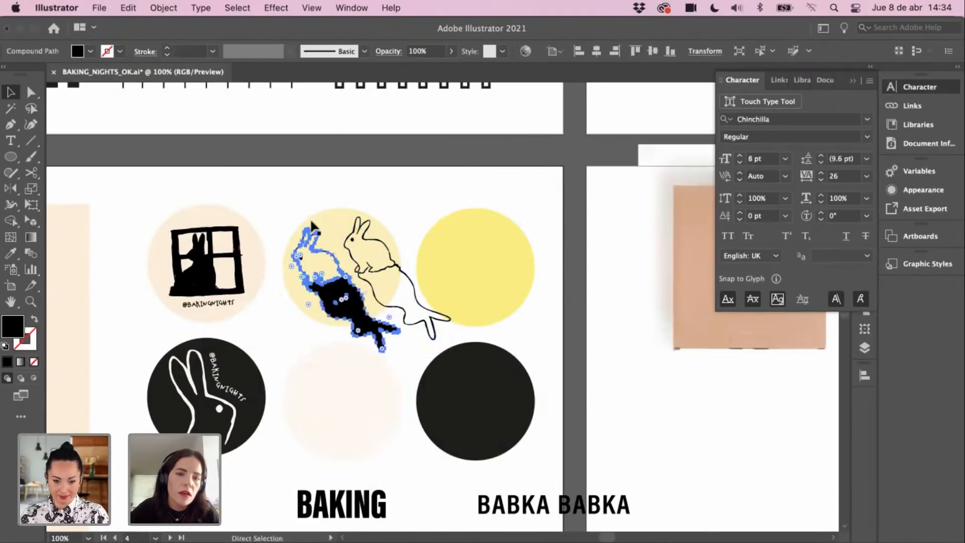
key("super+z")
left_click(336, 313, "shift")
left_click(324, 233, "shift")
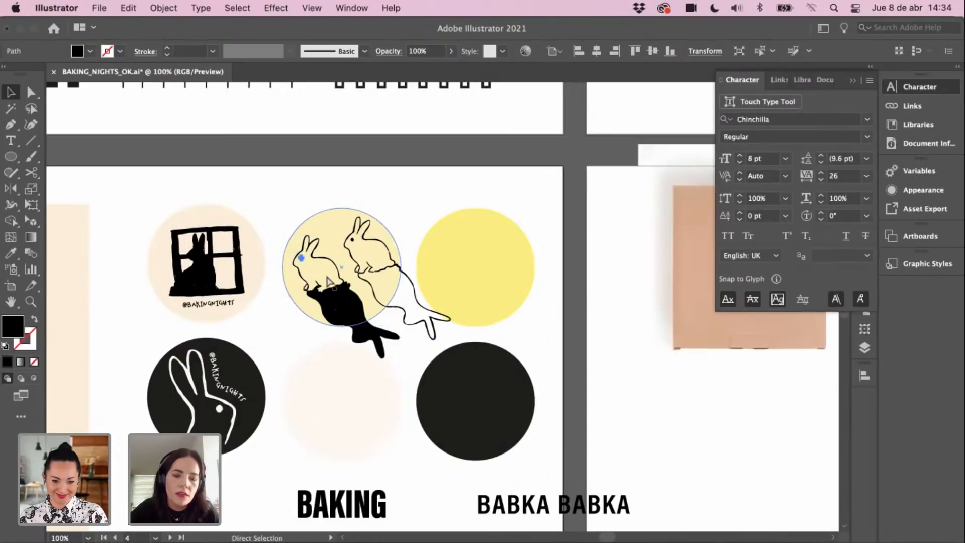
left_click(343, 310, "shift")
key("super+g")
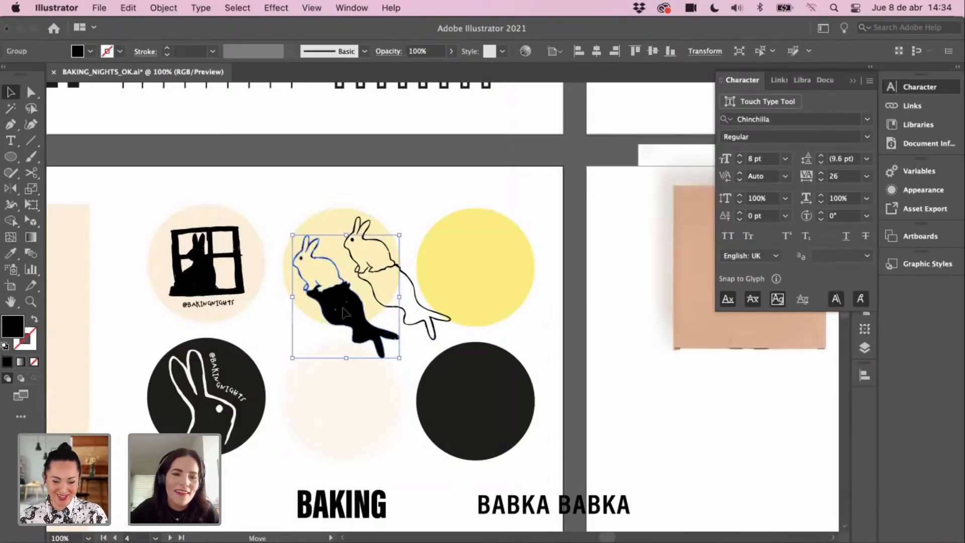
left_click_drag(344, 309, 343, 299)
left_click_drag(378, 269, 379, 279)
Step: Shrink both rabbits together and fine-tune their position on the yellow circle
left_click_drag(293, 202, 369, 235)
left_click(338, 229, "shift")
left_click_drag(452, 349, 436, 337)
left_click_drag(349, 298, 356, 301)
left_click(407, 188)
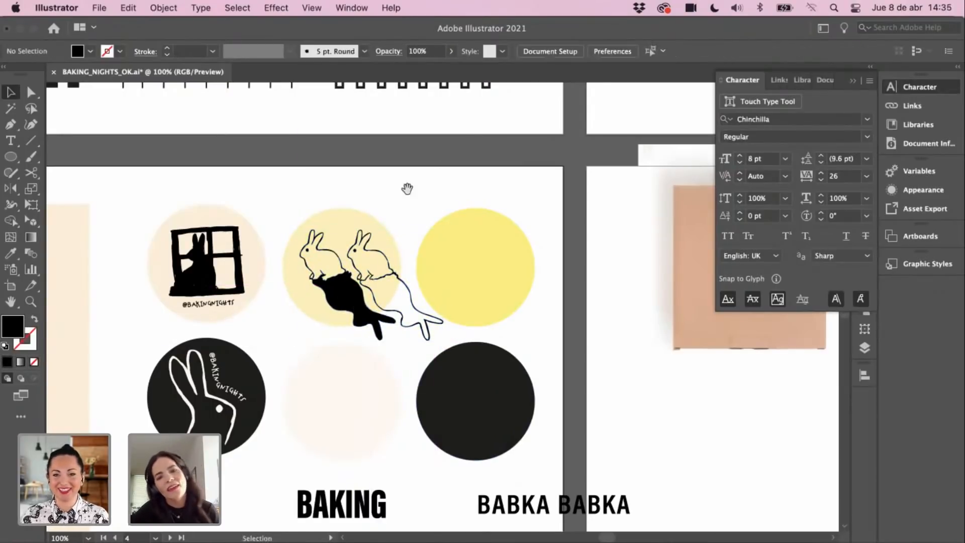
left_click_drag(448, 307, 489, 304)
left_click(393, 289, "super")
left_click(403, 307, "super")
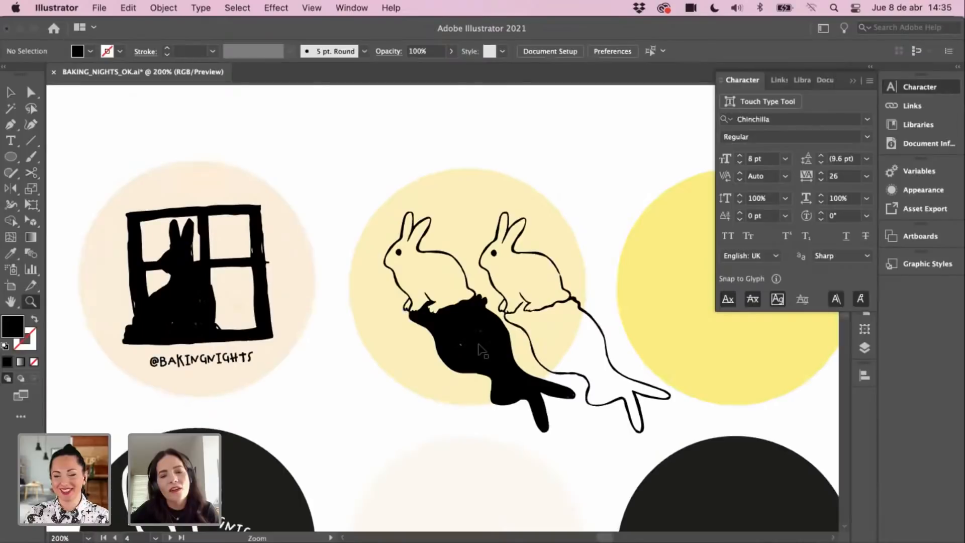
left_click_drag(483, 346, 478, 345)
left_click_drag(507, 315, 506, 312)
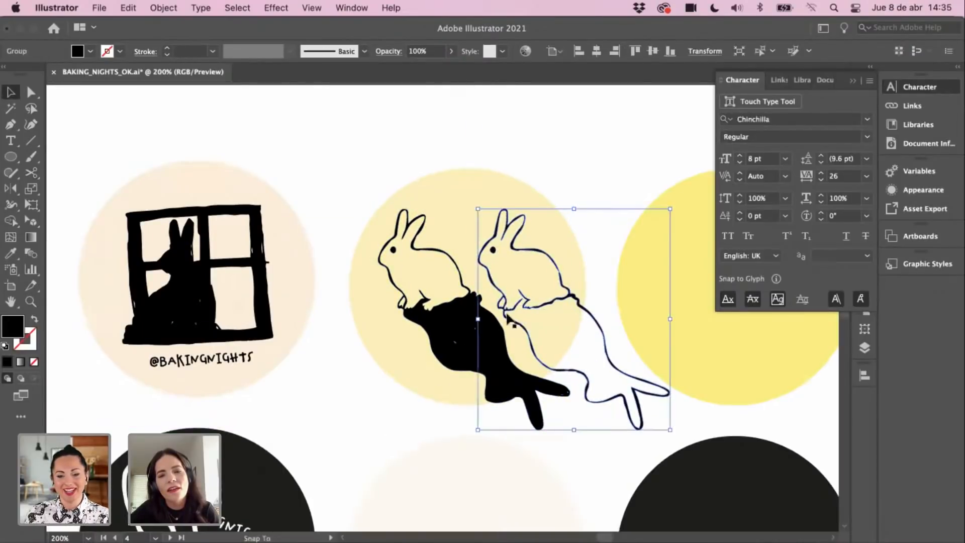
Step: Copy the pale yellow circle and paste a duplicate in front of the rabbits
key("super+shift+a")
left_click(509, 203)
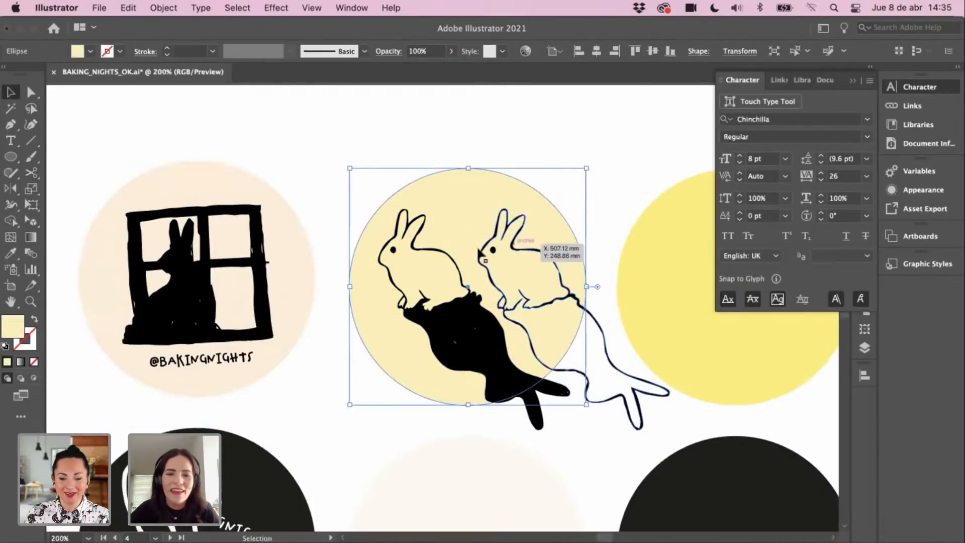
right_click(470, 219)
left_click(520, 445)
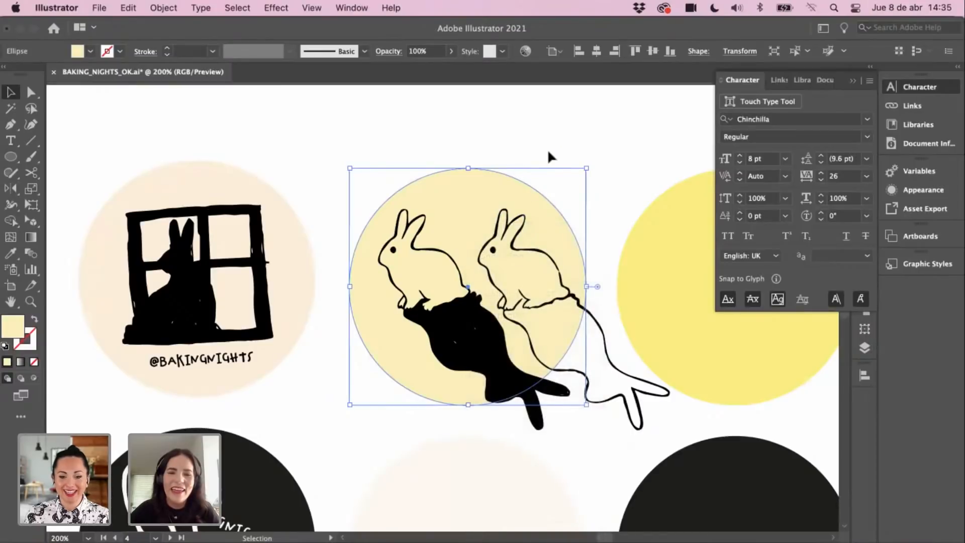
left_click(550, 181)
key("super+f")
right_click(506, 238)
left_click(600, 175)
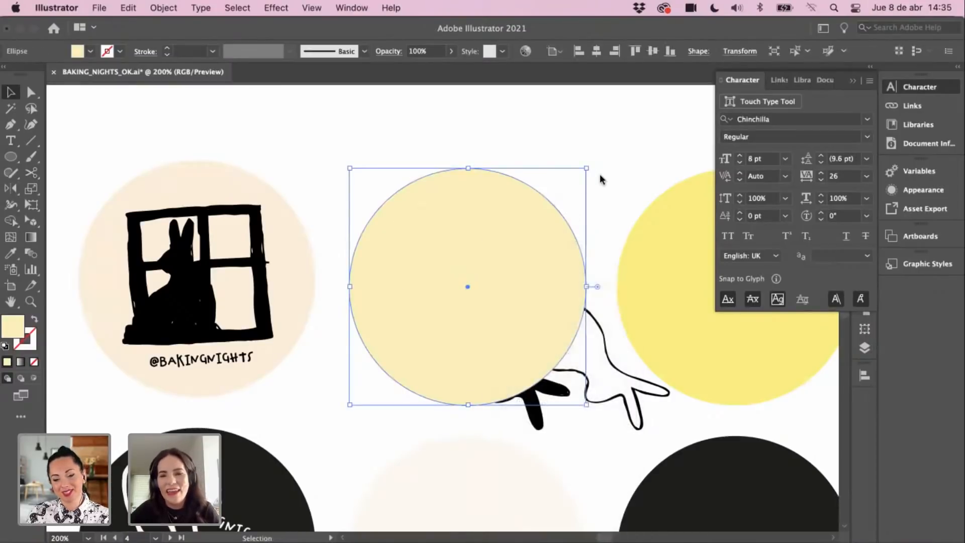
left_click(600, 175)
Step: Select both rabbits with the front circle copy and make a clipping mask
left_click(584, 387)
left_click(560, 387, "shift")
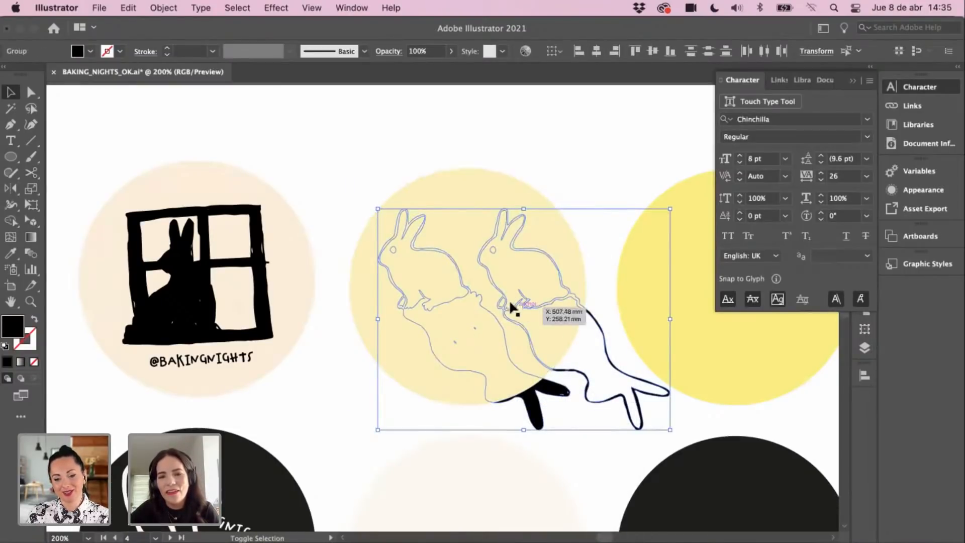
left_click(455, 193)
right_click(454, 189)
left_click(569, 155)
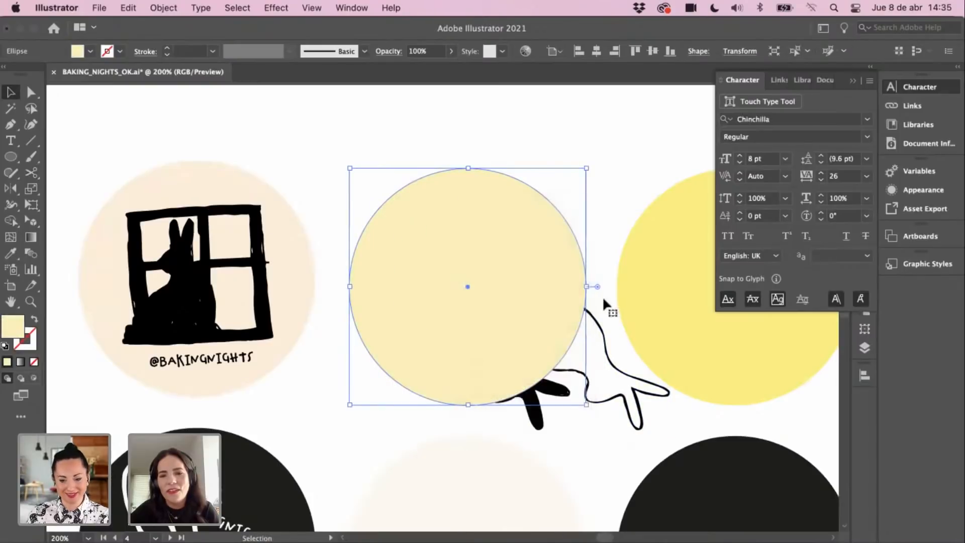
left_click(560, 400, "shift")
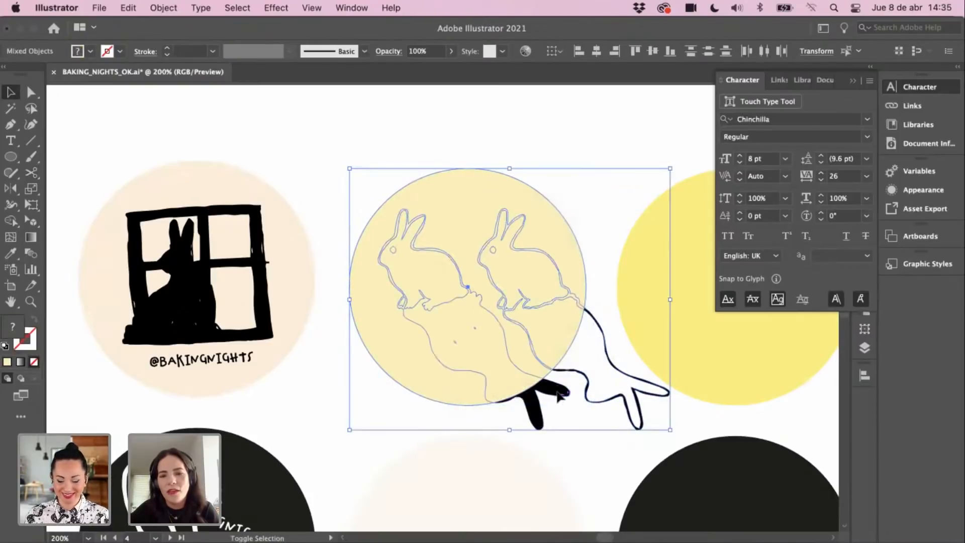
right_click(455, 270)
mouse_move(538, 422)
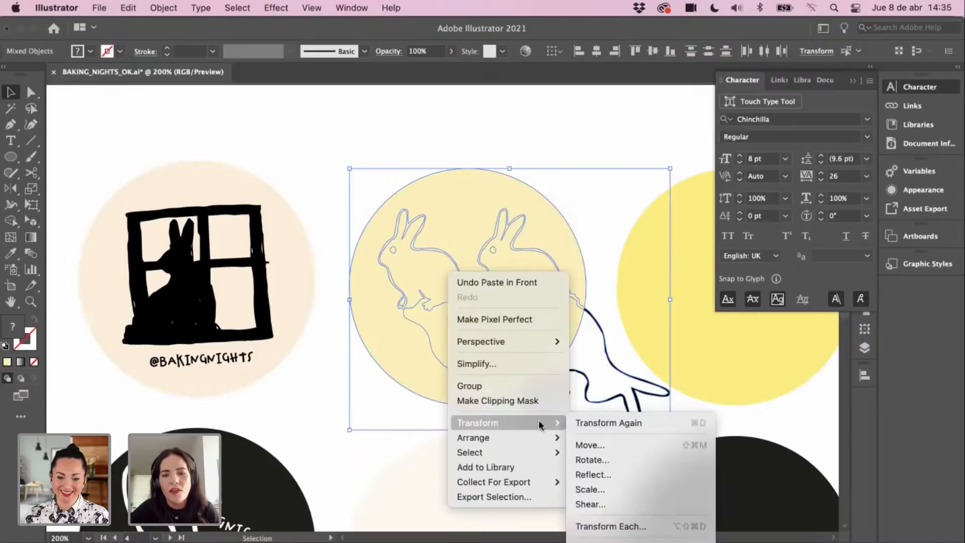
left_click(602, 458)
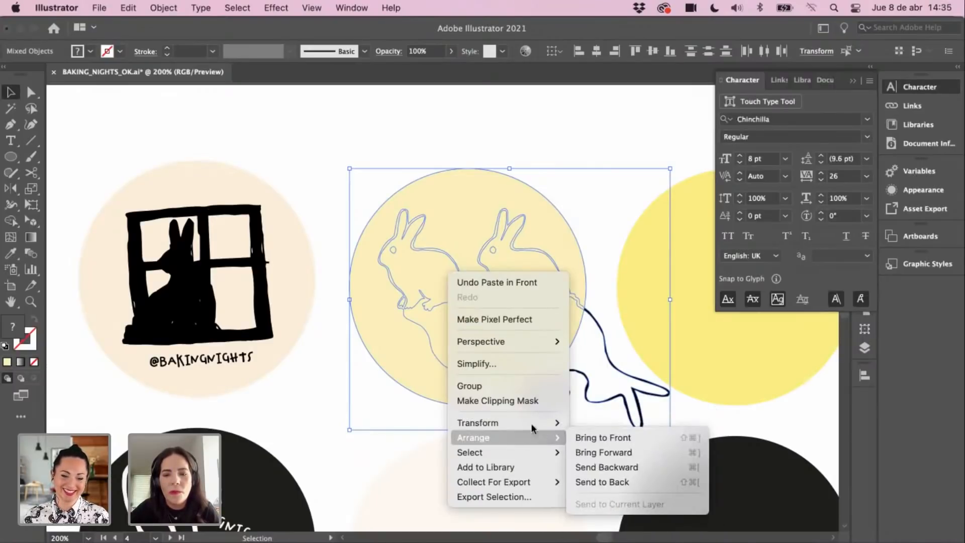
left_click(529, 402)
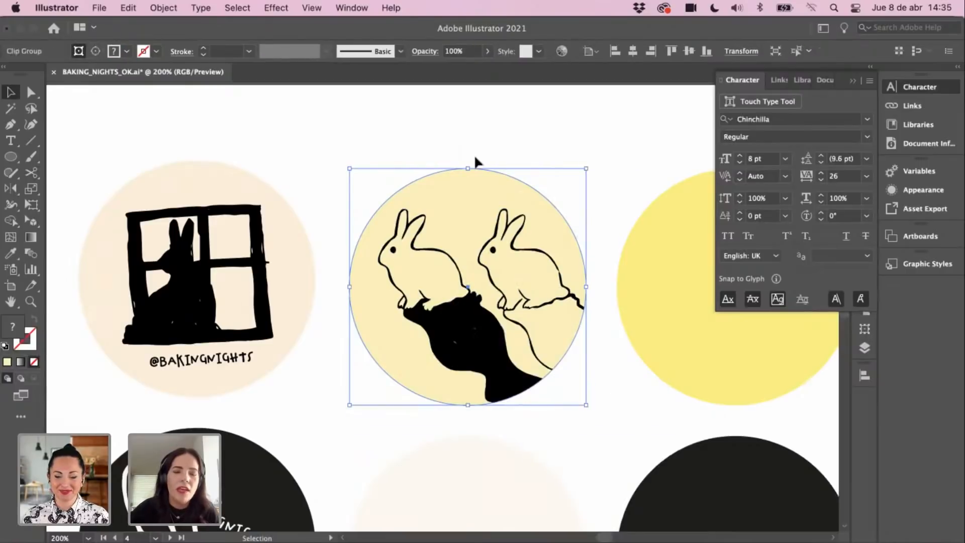
left_click(612, 193)
scroll(566, 305, "down", 2)
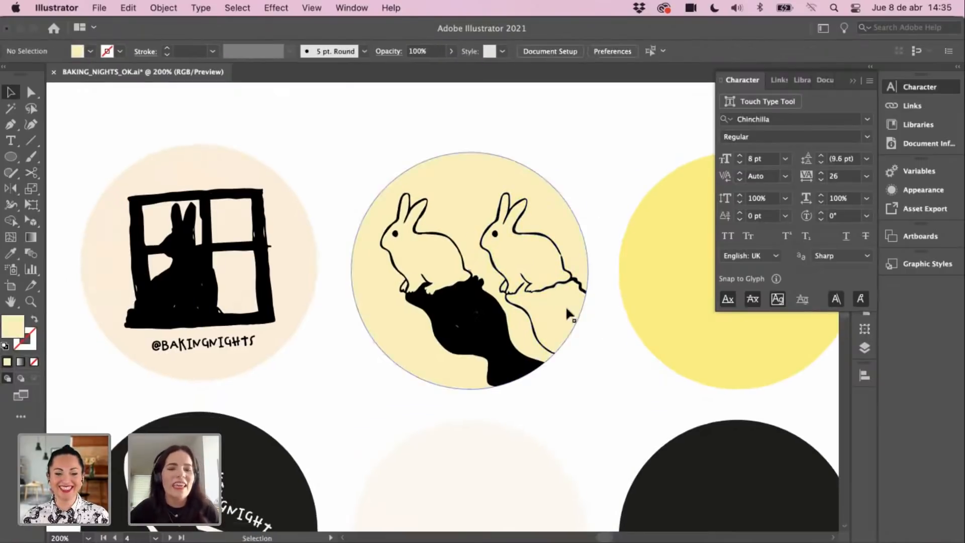
Step: Centre the stickers at 150% zoom and collapse the Character panel to icons
key("super+minus")
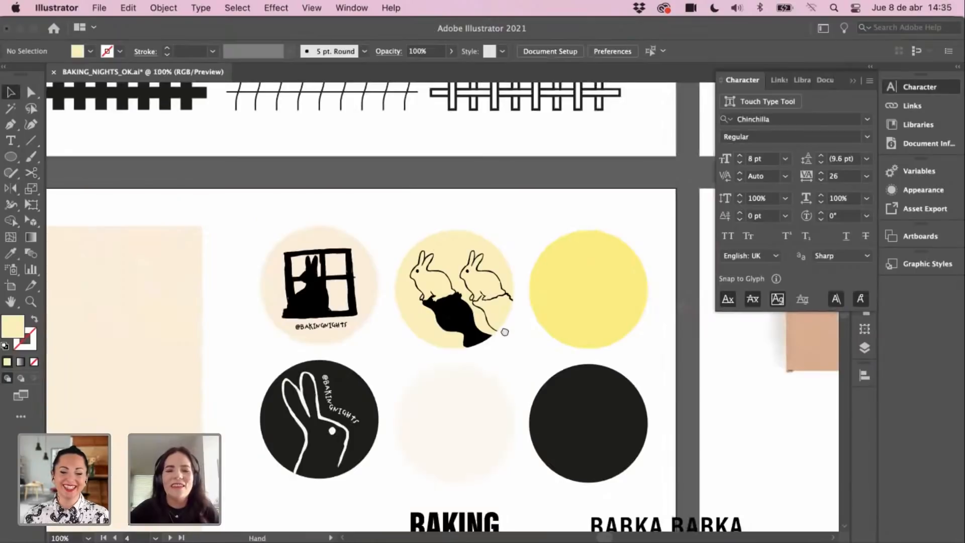
left_click_drag(505, 332, 514, 366)
left_click_drag(627, 351, 637, 354)
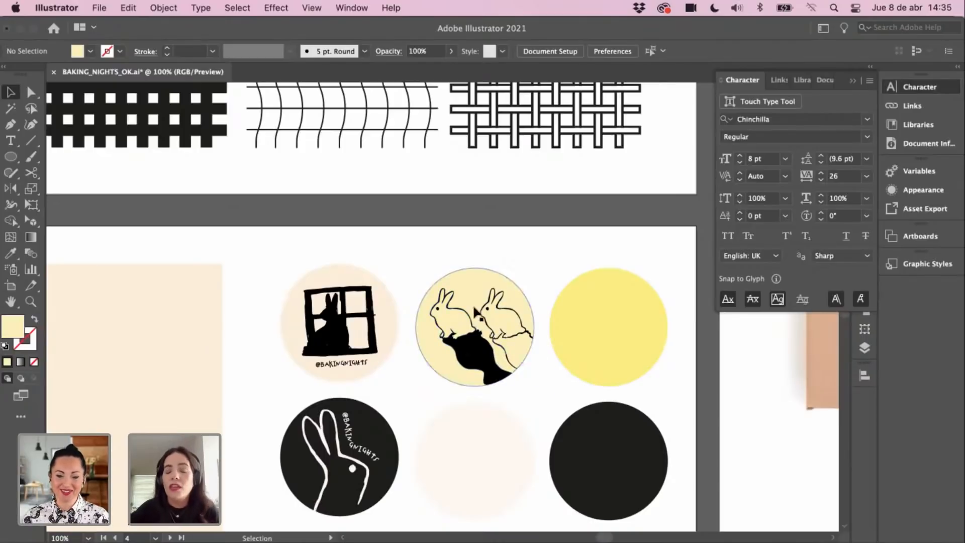
left_click_drag(483, 368, 493, 374)
left_click(476, 371, "super")
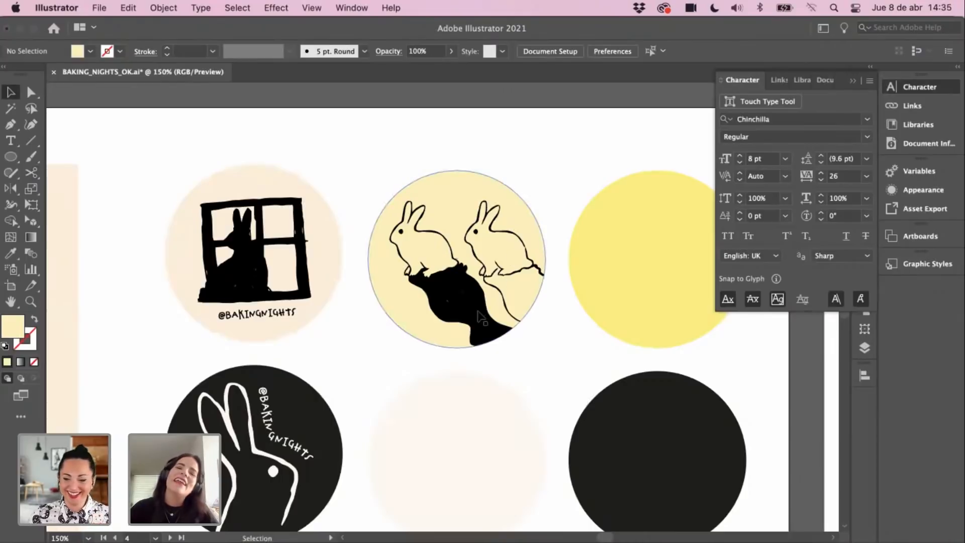
left_click(854, 82)
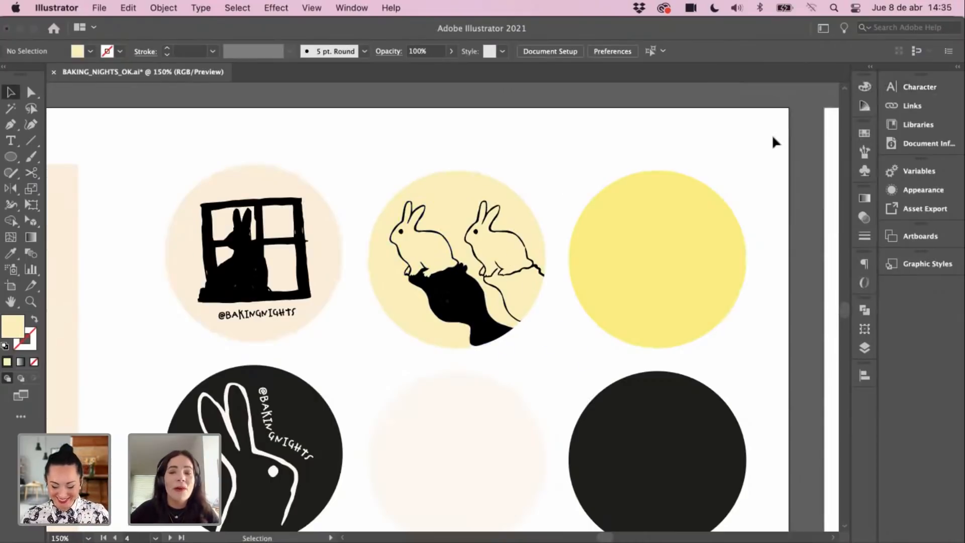
scroll(576, 193, "right", 1)
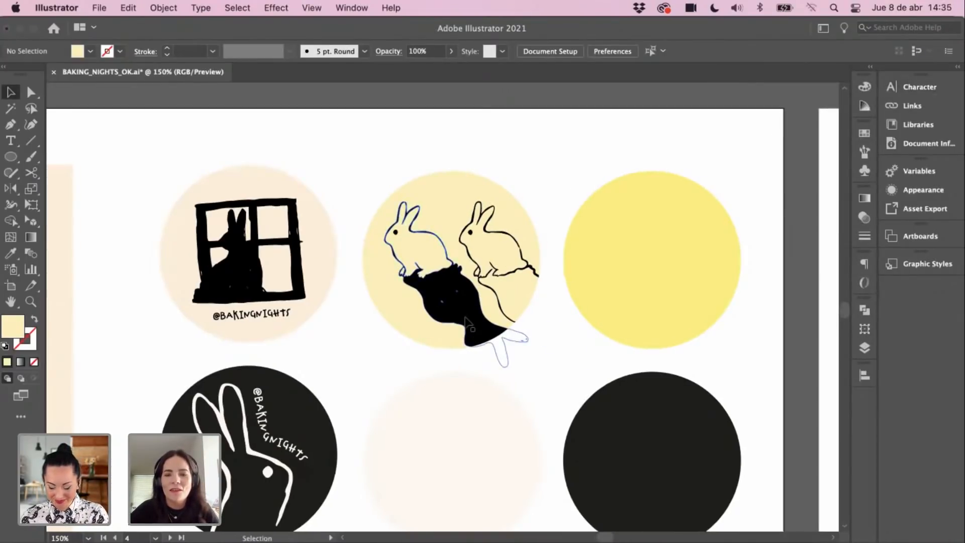
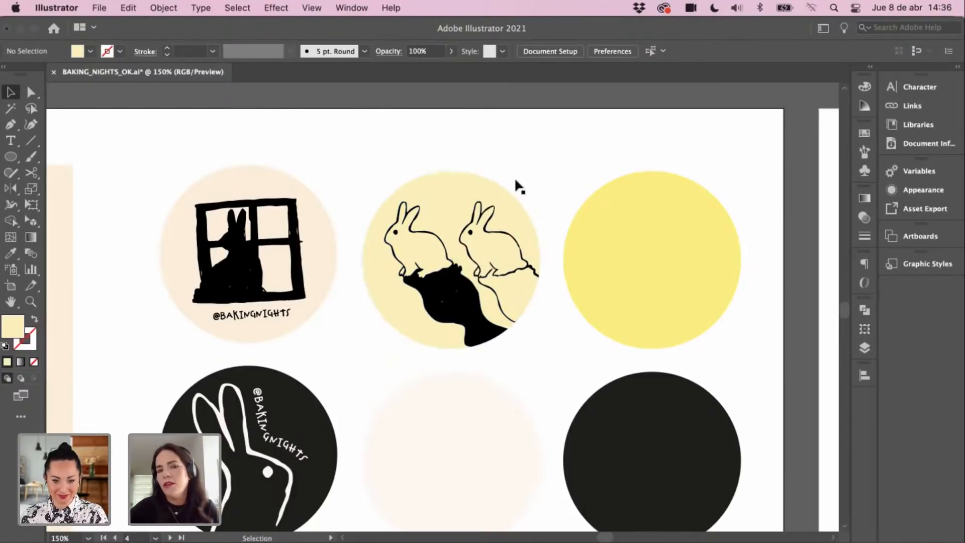
Step: Zoom out to 50% and pan the canvas over to the bunny-ears sketch artboard
key("super+minus")
key("super+minus")
key("super+minus")
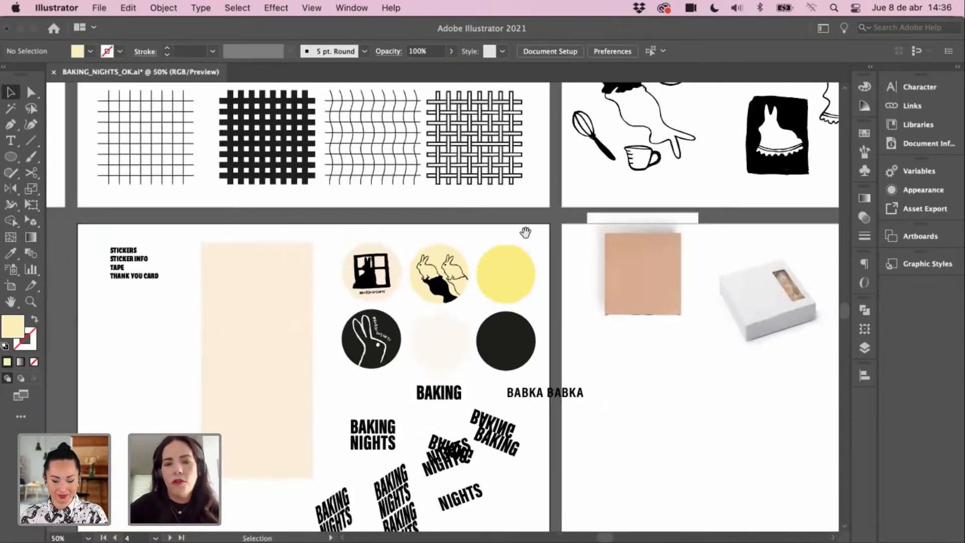
scroll(525, 232, "up", 5)
scroll(601, 299, "right", 6)
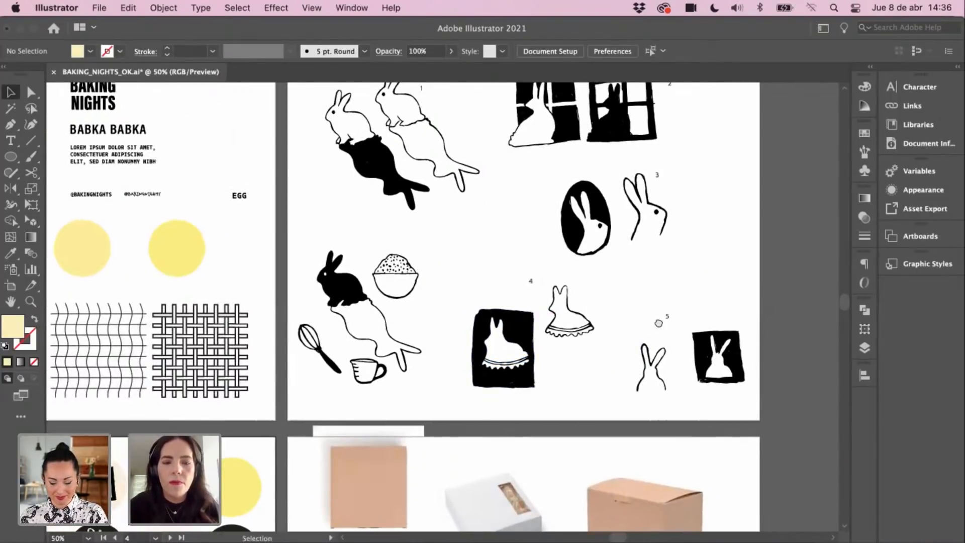
mouse_move(659, 323)
left_mouse_down()
mouse_move(647, 287)
mouse_move(601, 295)
mouse_move(719, 198)
left_mouse_up()
Step: Copy the bunny-ears sketch, paste it beside the black circle, and sample the white bunny's appearance onto it
left_click(654, 353)
key("z")
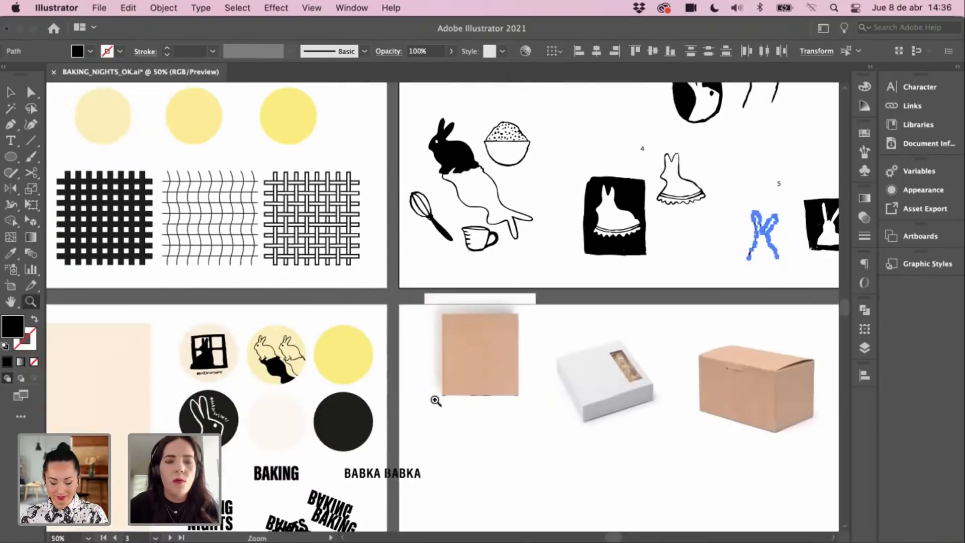
left_click(436, 400)
left_click(389, 339)
left_click(389, 338)
key("super+v")
key("v")
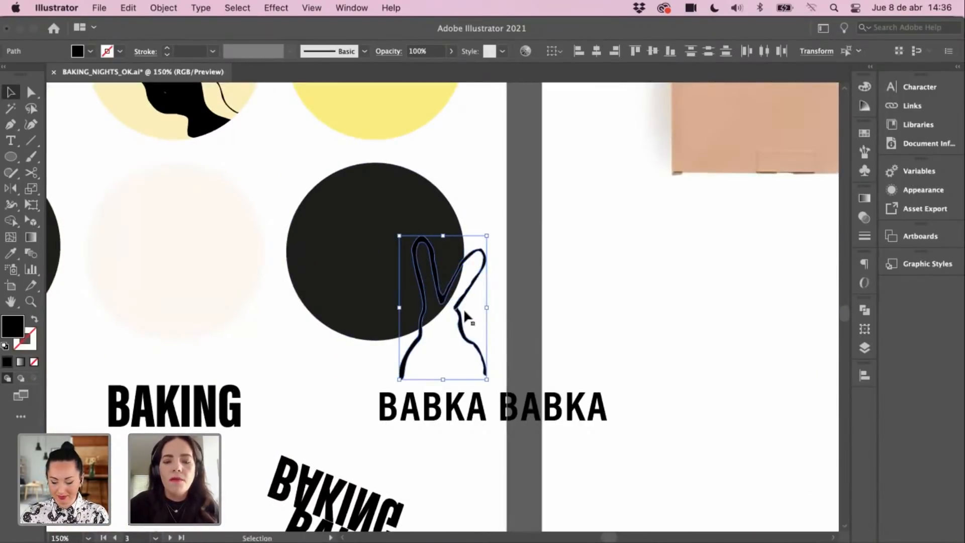
key("i")
scroll(301, 282, "left", 5)
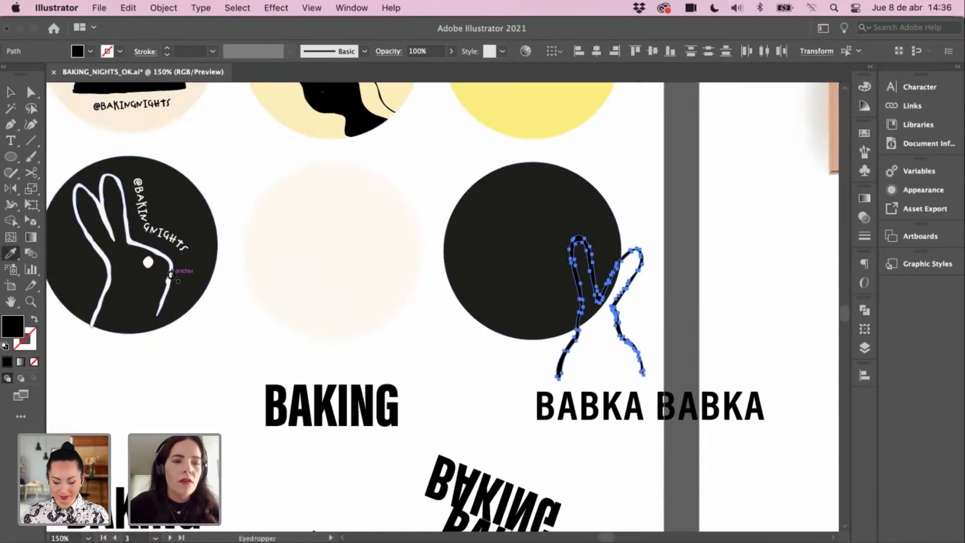
left_click(171, 275)
Step: Move the white bunny sketch into the black circle, raised toward its top, then zoom out
key("v")
mouse_move(612, 325)
left_mouse_down()
mouse_move(549, 355)
mouse_move(550, 338)
left_mouse_up()
scroll(628, 312, "up", 1)
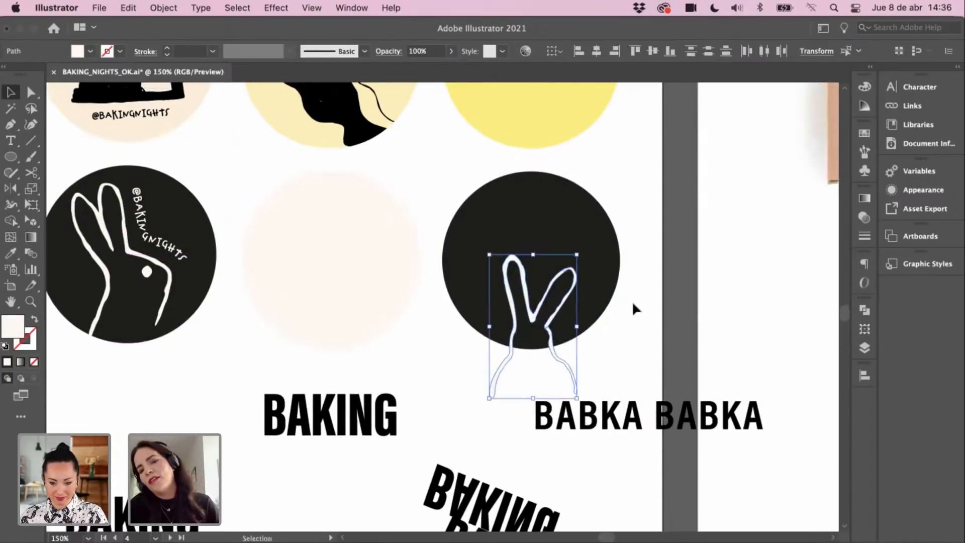
left_click(618, 283)
left_click(592, 377)
left_click_drag(571, 371, 570, 333)
key("super+z")
left_click_drag(608, 300, 512, 348)
key("super+z")
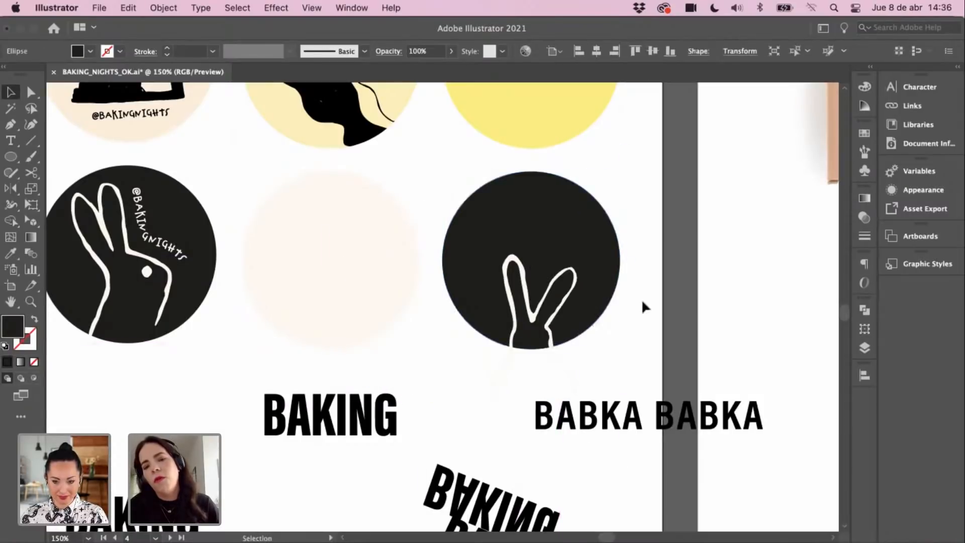
left_click_drag(649, 288, 507, 364)
left_click(557, 322)
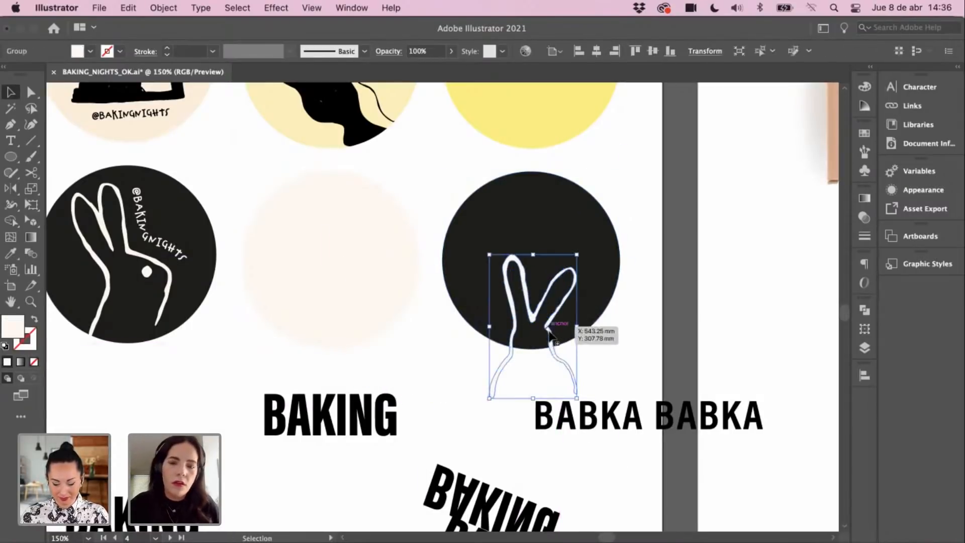
left_click_drag(548, 335, 553, 276)
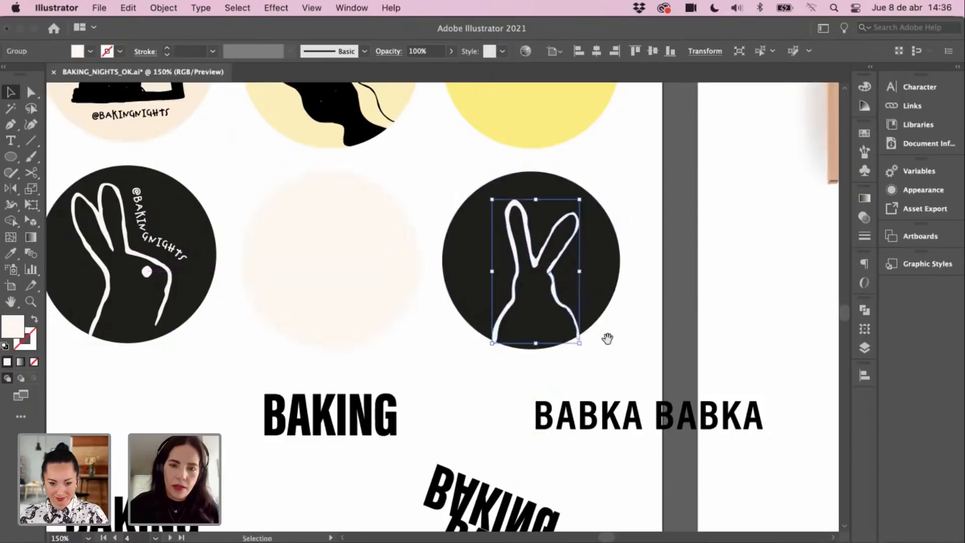
key("super+minus")
left_click(560, 296)
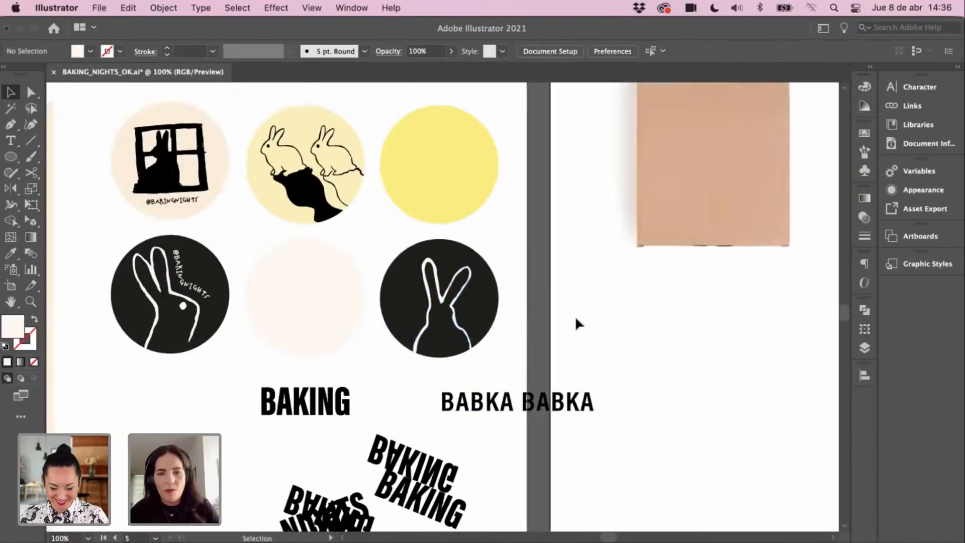
Step: Zoom out and pan between the sticker sheet and tan box artboard, undoing a mistaken paste
scroll(510, 301, "left", 3)
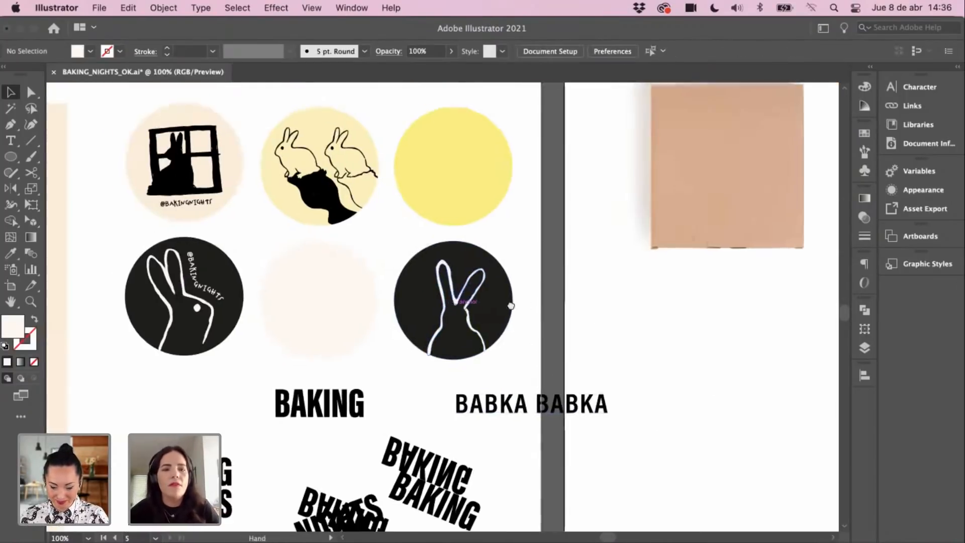
key("super+minus")
scroll(595, 314, "left", 4)
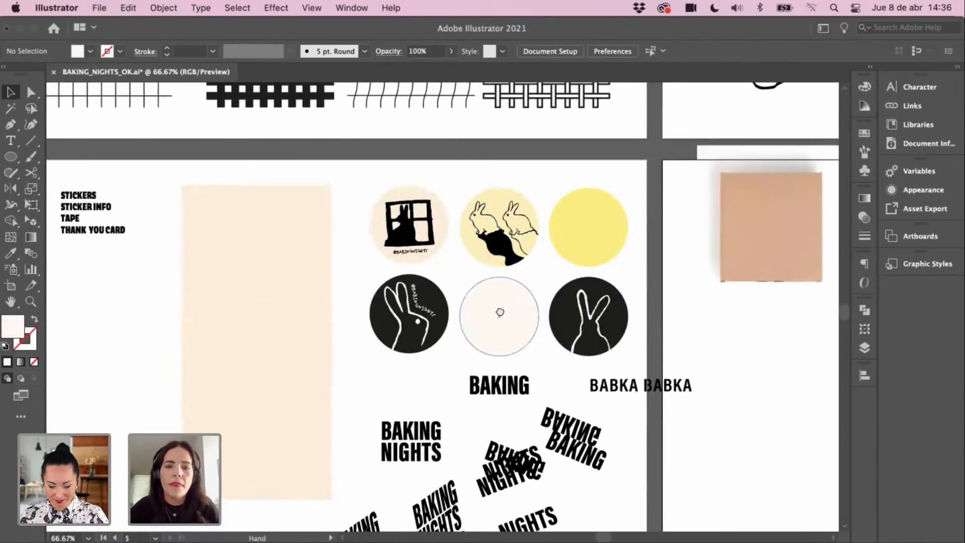
scroll(497, 322, "left", 1)
scroll(496, 321, "up", 1)
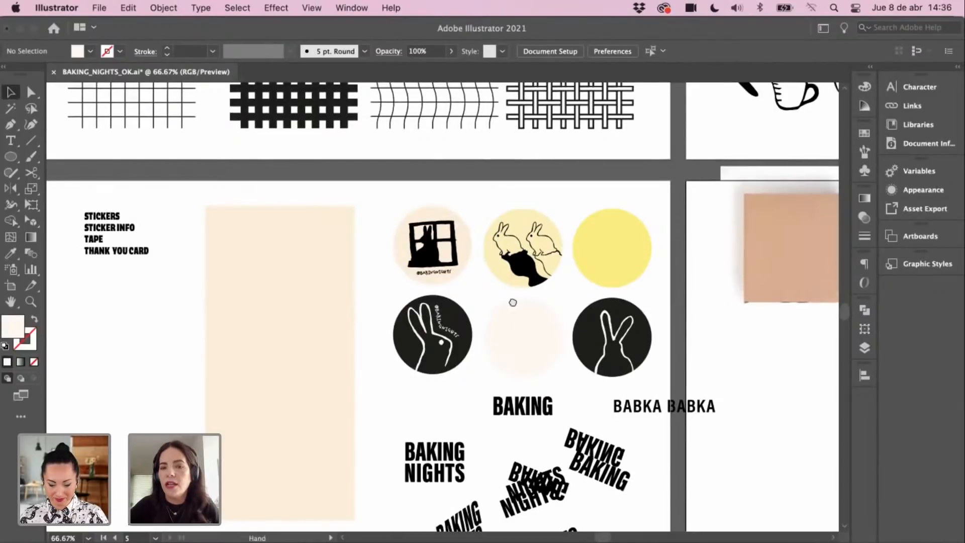
scroll(504, 299, "down", 1)
scroll(503, 299, "left", 5)
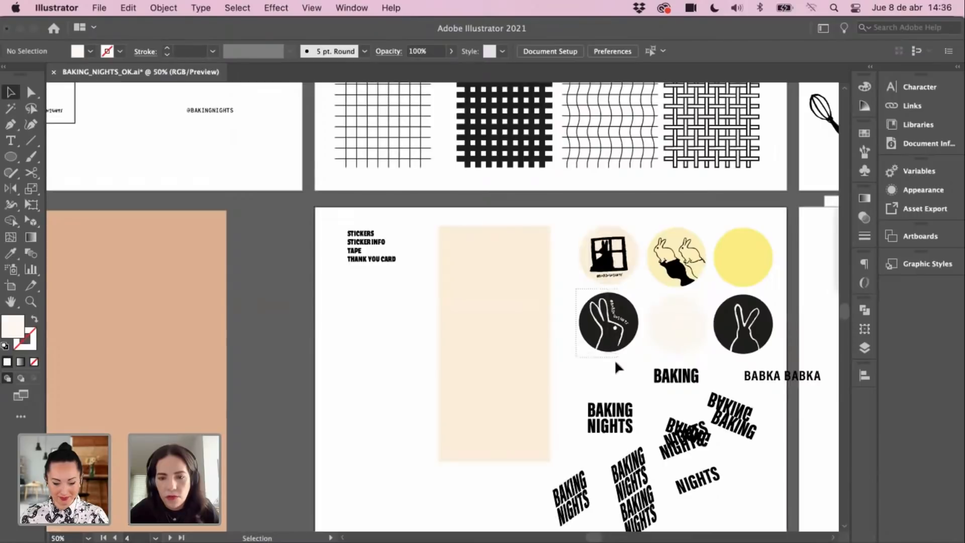
left_click(613, 336)
scroll(410, 296, "left", 7)
scroll(410, 296, "down", 1)
left_click_drag(407, 317, 531, 259)
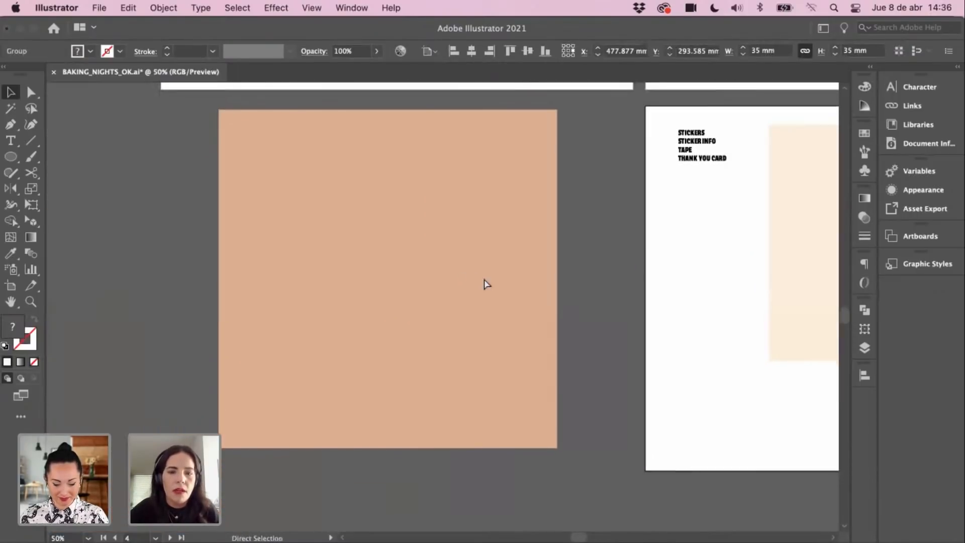
key("super+v")
key("super+z")
left_click(538, 260)
scroll(580, 249, "right", 10)
scroll(580, 248, "up", 2)
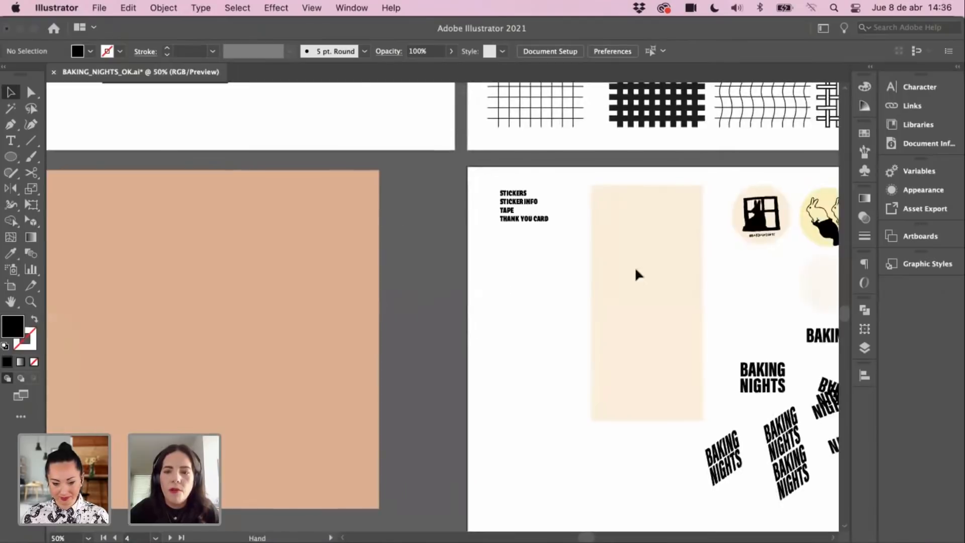
Step: Copy the black bunny sticker and place it near the lower right of the tan box
left_click(614, 286)
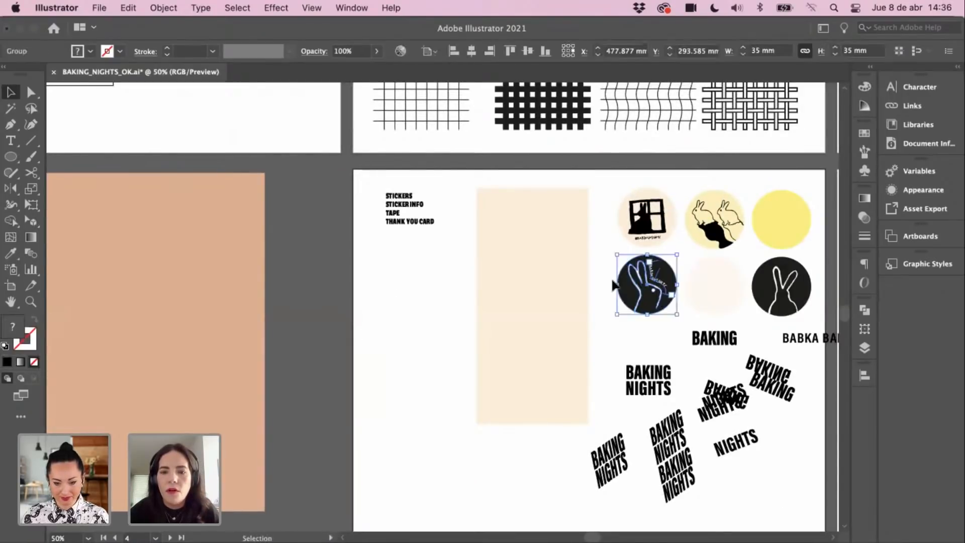
left_click(660, 313)
key("super+c")
scroll(457, 323, "left", 10)
key("super+v")
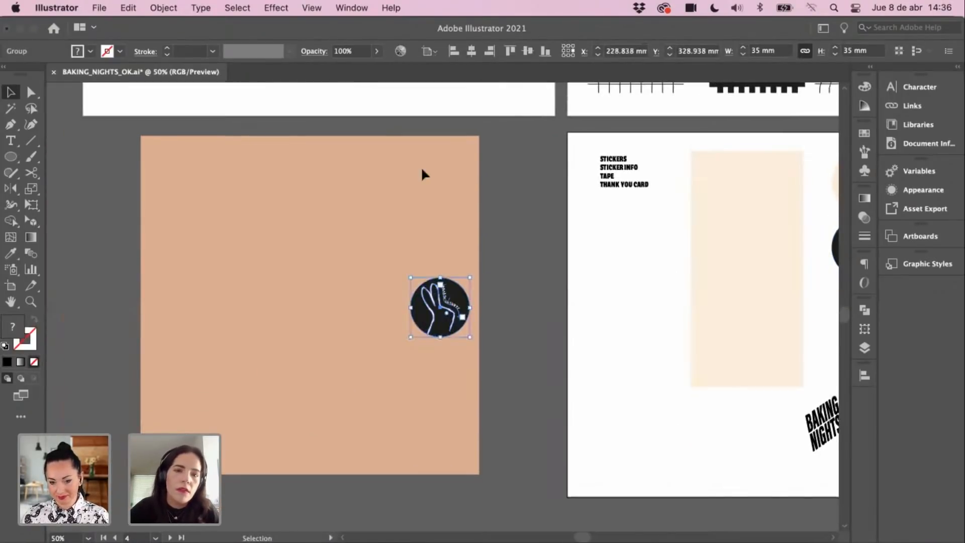
left_click(509, 250)
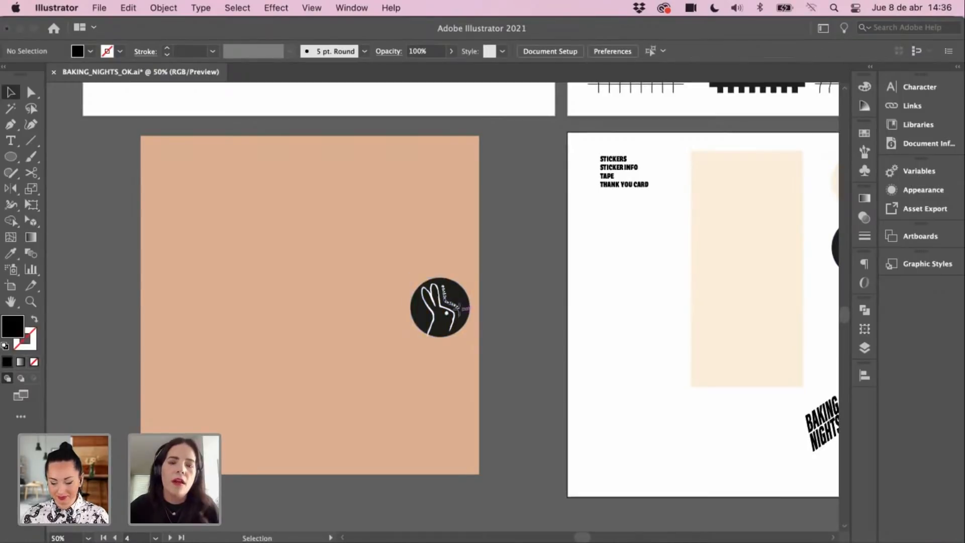
left_click_drag(461, 327, 419, 419)
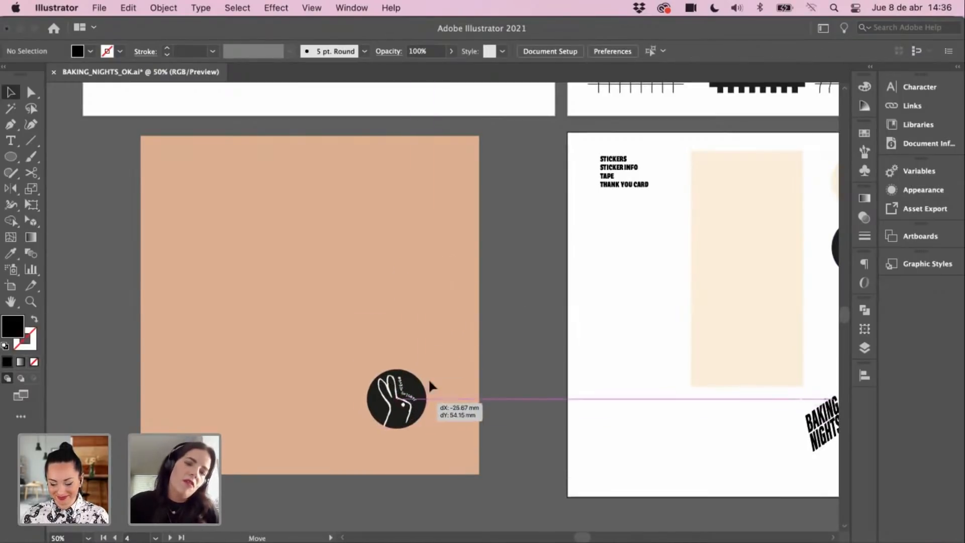
left_click(517, 310)
Step: Paste a copy of the window sticker on the tan box, overlapping just above the bunny sticker
scroll(540, 328, "right", 10)
scroll(535, 254, "right", 1)
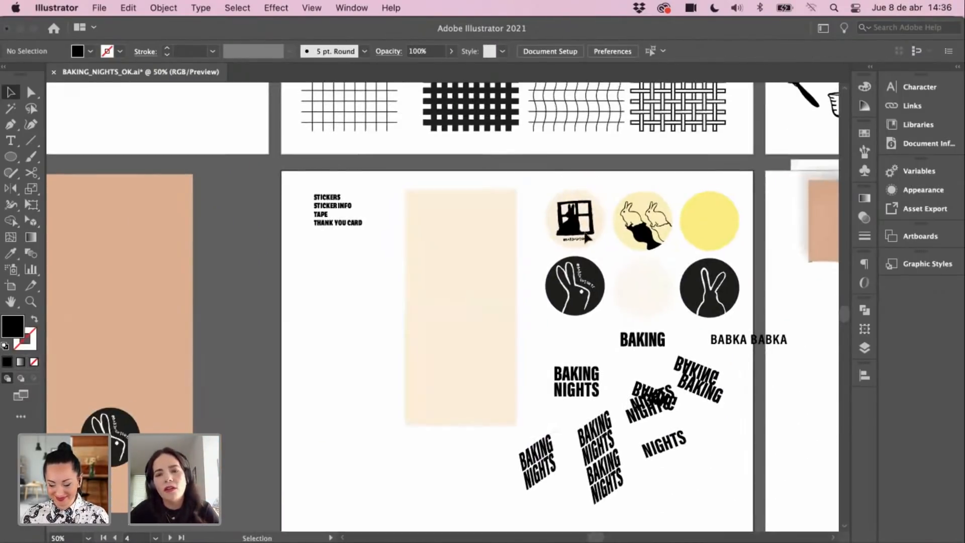
left_click(573, 216)
left_click_drag(359, 348, 548, 303)
key("super+v")
left_click_drag(445, 311, 333, 365)
left_click_drag(332, 365, 436, 378)
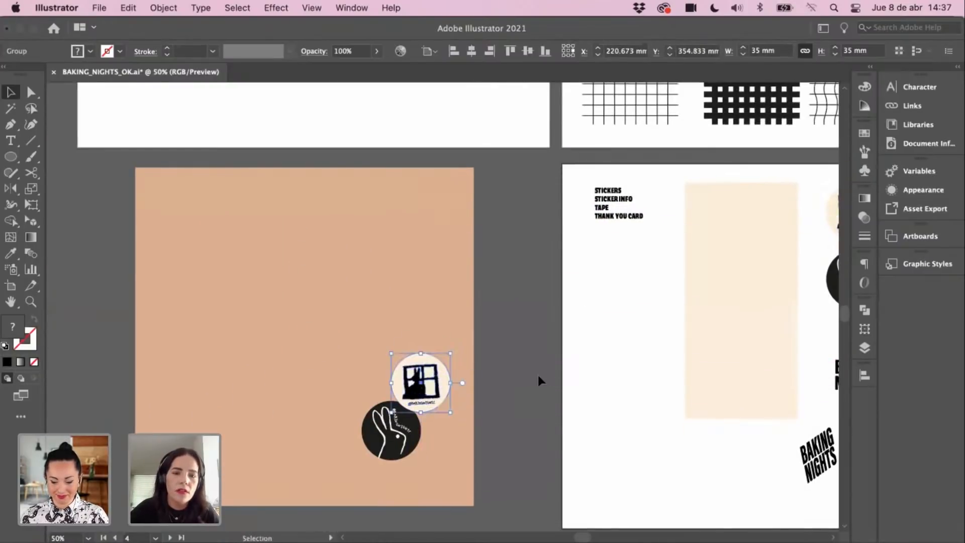
left_click(538, 376)
left_click_drag(533, 377, 529, 226)
left_click_drag(635, 342, 656, 466)
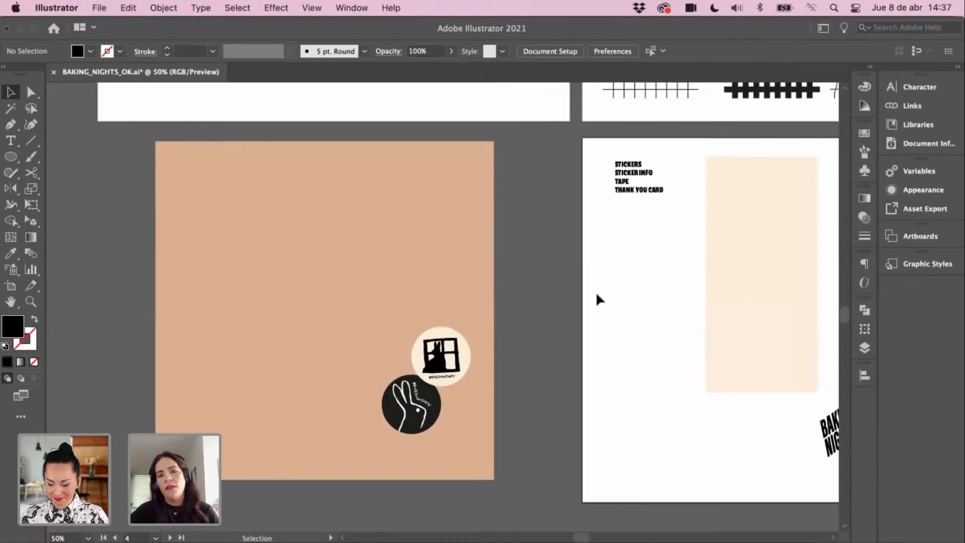
left_click_drag(616, 287, 515, 286)
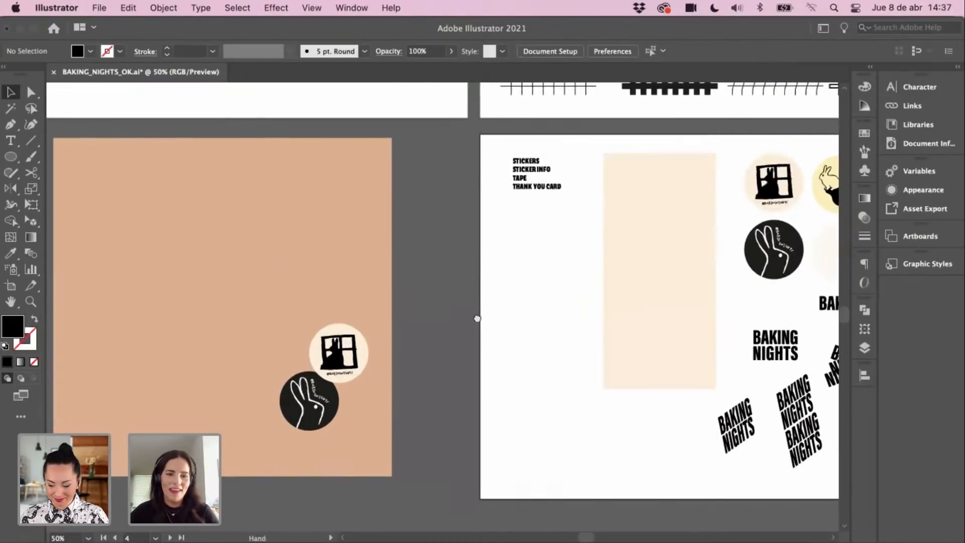
left_click_drag(754, 288, 632, 297)
Step: Select the overlapping BAKING NIGHTS lettering and paste a copy near the top of the tan box
left_click_drag(505, 396, 478, 392)
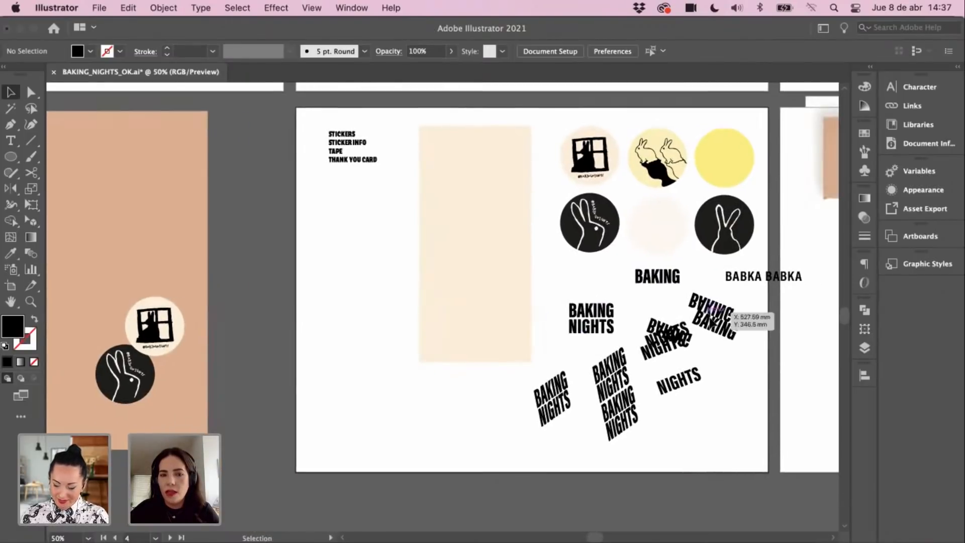
left_click_drag(687, 328, 645, 332)
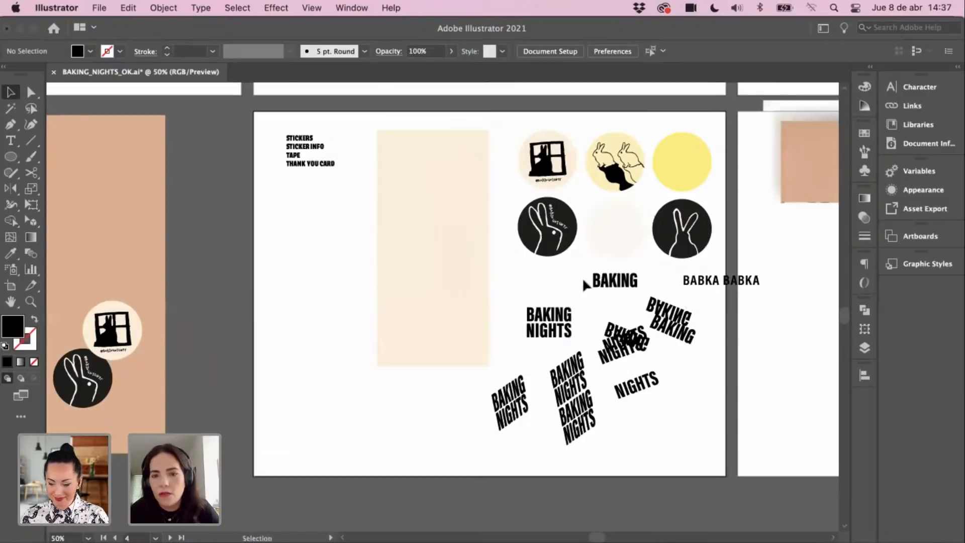
left_click(604, 361)
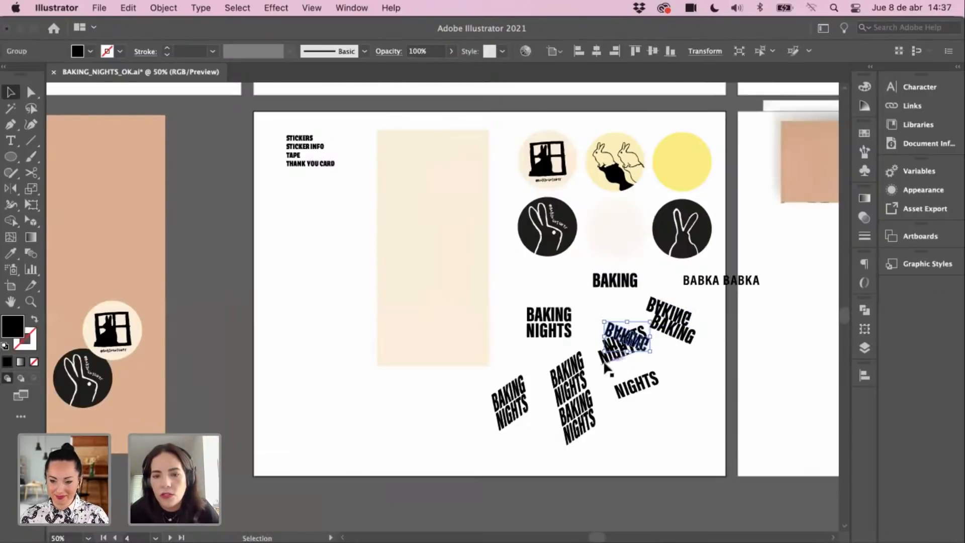
left_click(611, 367)
left_click(616, 342, "shift")
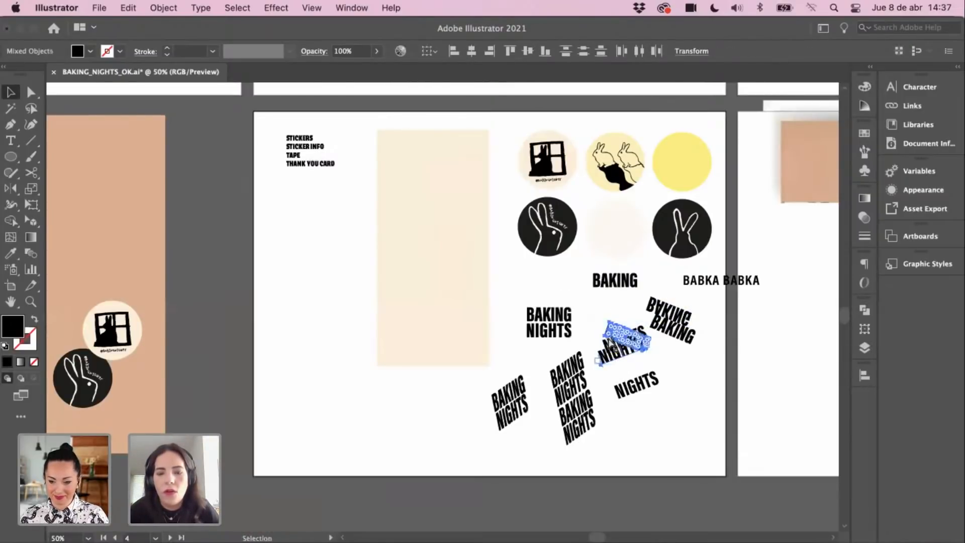
left_click_drag(362, 342, 605, 354)
scroll(605, 354, "left", 3)
key("super+v")
left_click_drag(437, 271, 426, 228)
left_click(569, 327)
Step: Scroll right and up to bring the rabbit illustrations artboard into view
scroll(570, 328, "right", 2)
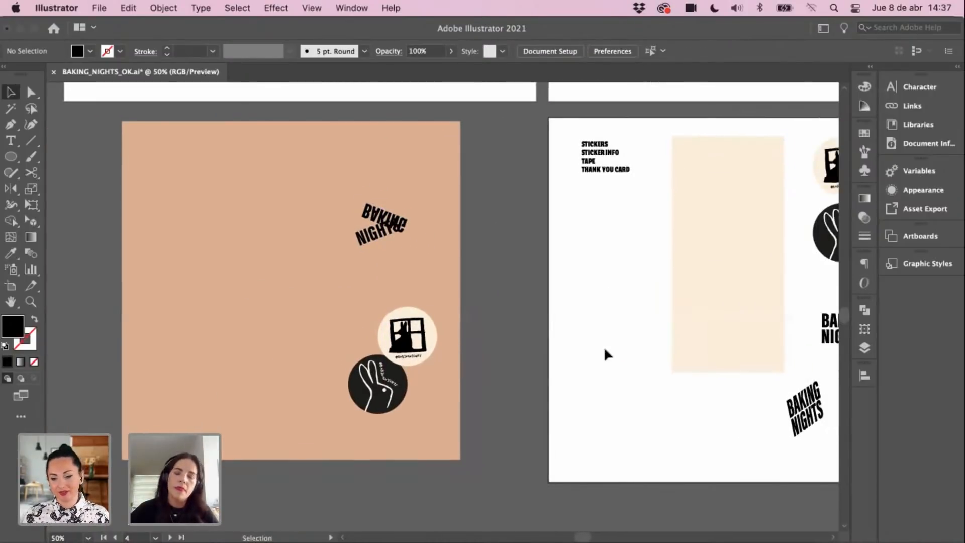
scroll(604, 346, "right", 10)
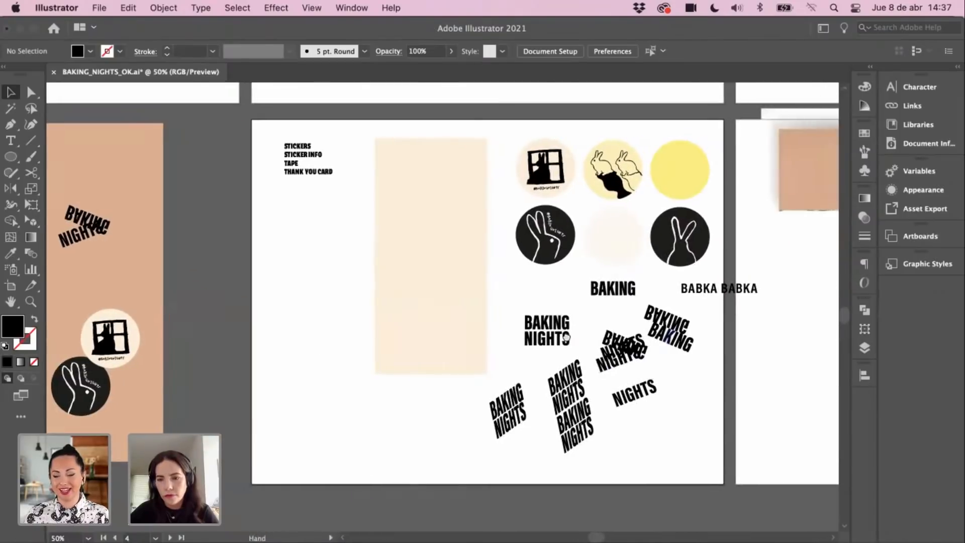
scroll(566, 337, "right", 3)
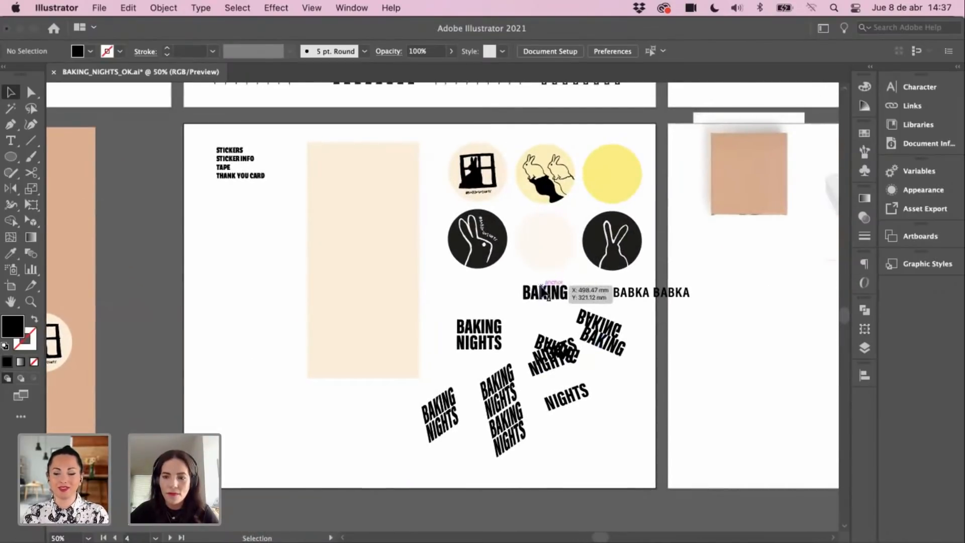
scroll(592, 329, "right", 6)
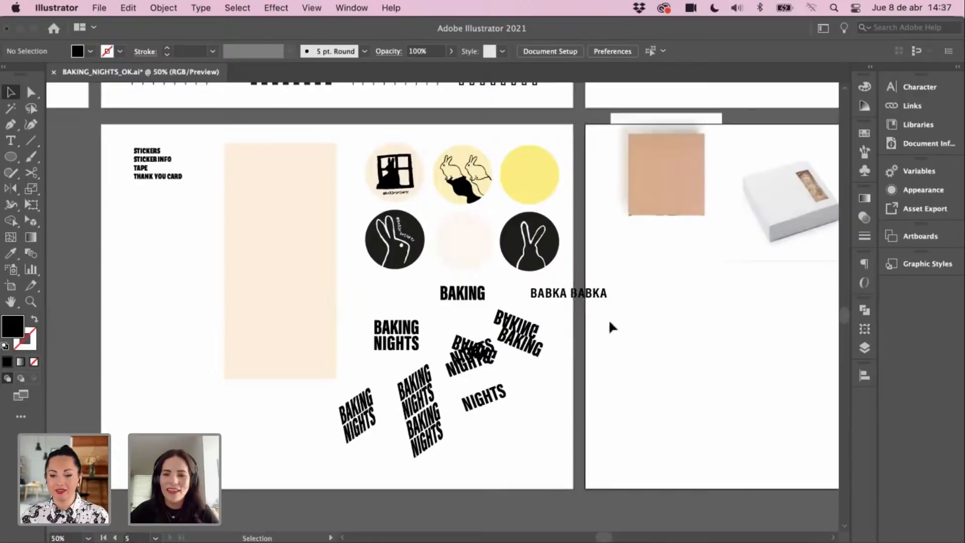
scroll(608, 322, "up", 1)
scroll(586, 322, "up", 10)
scroll(545, 362, "right", 4)
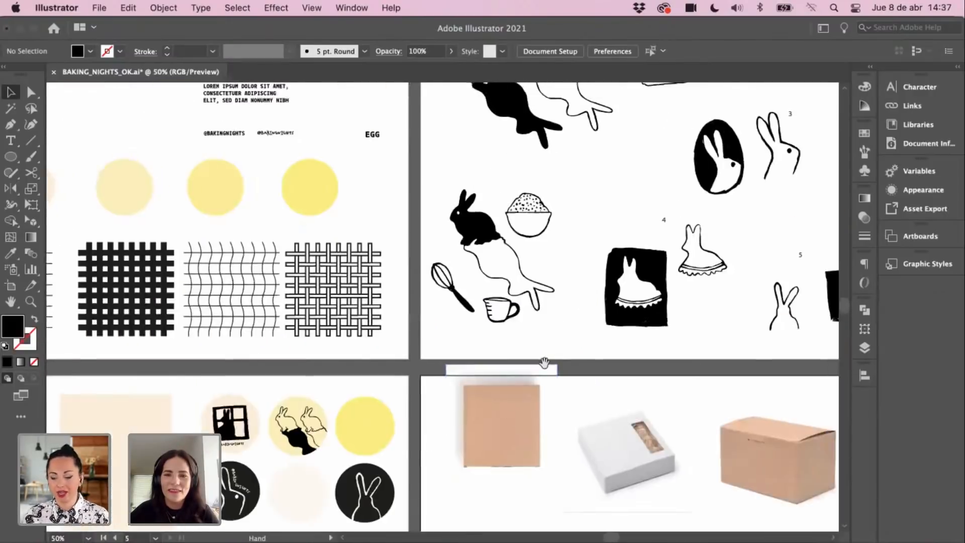
Step: Paste the oval rabbit onto the sticker sheet, shrink it, and move it into the empty cream circle
left_click(642, 327)
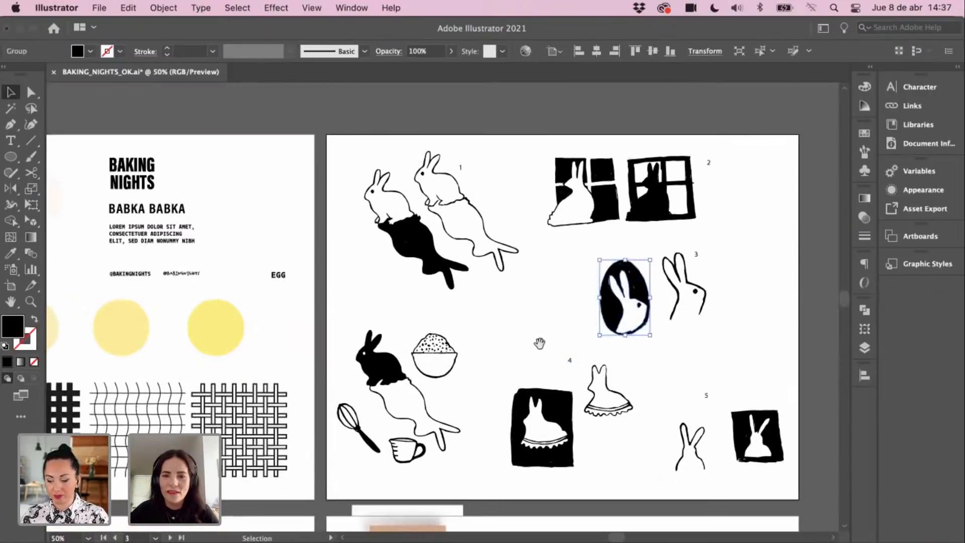
left_click_drag(350, 461, 544, 285)
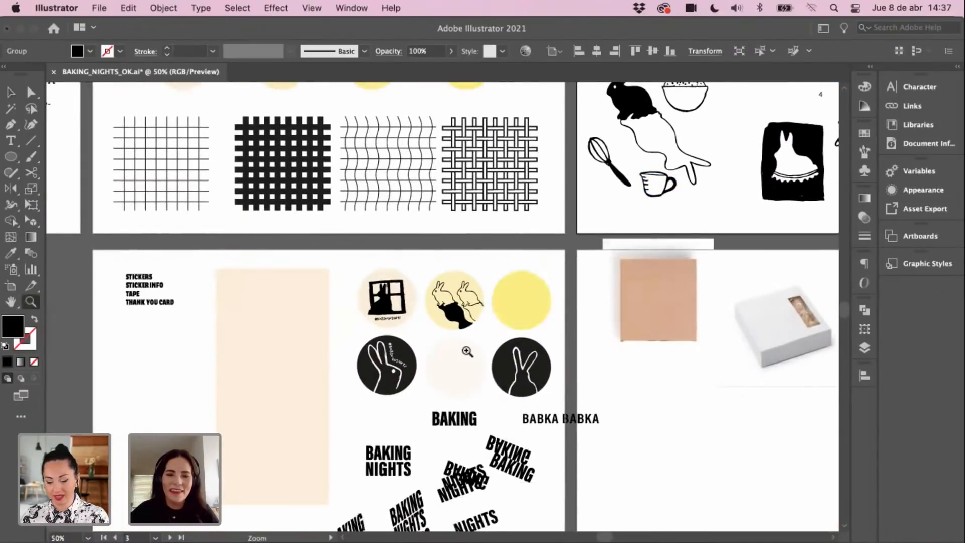
left_click(467, 351, "super")
left_click(480, 343, "super")
key("super+v")
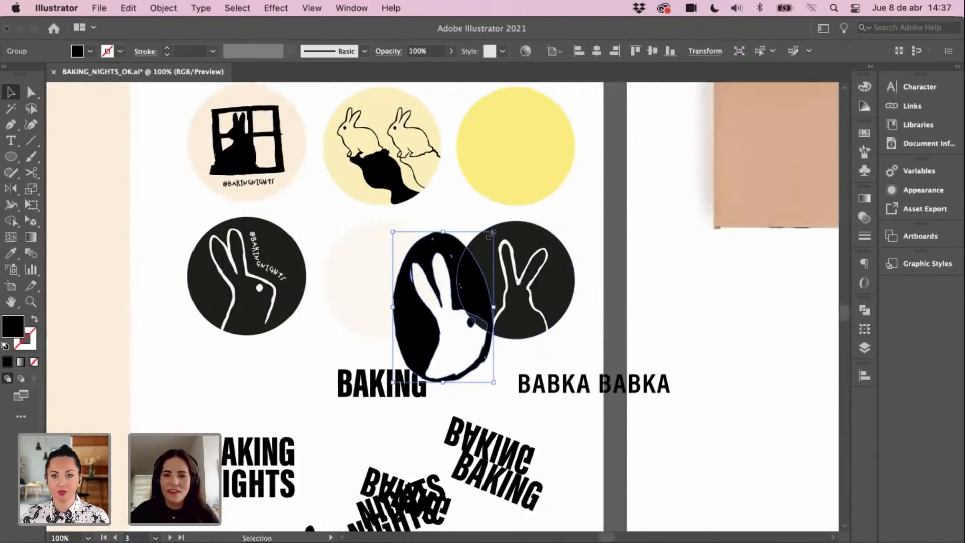
left_click_drag(493, 231, 458, 282)
left_click_drag(414, 349, 466, 330)
Step: Bring the cream circle to front and make a clipping mask with the oval rabbit
left_click(486, 233)
left_click(486, 279)
key("super+2")
left_click(487, 281)
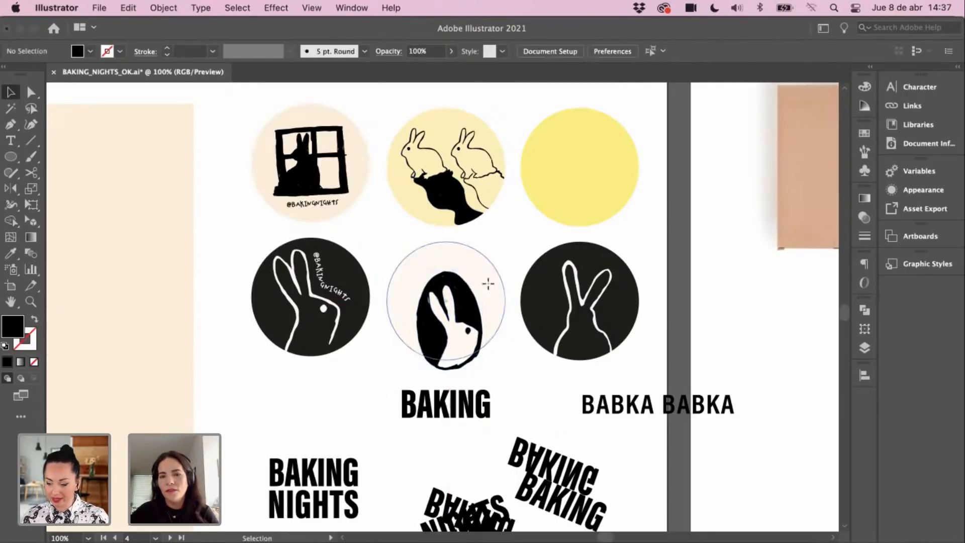
right_click(475, 269)
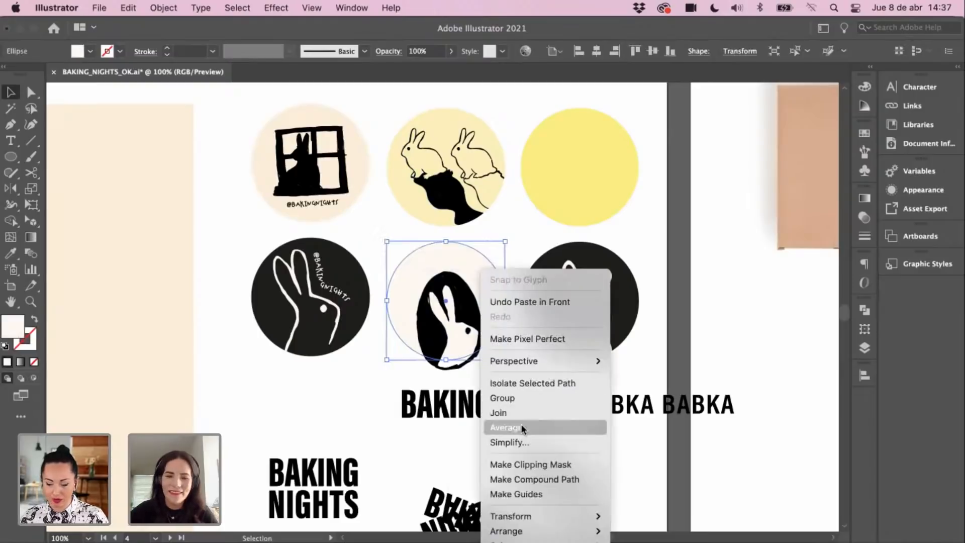
mouse_move(604, 534)
left_click(626, 522)
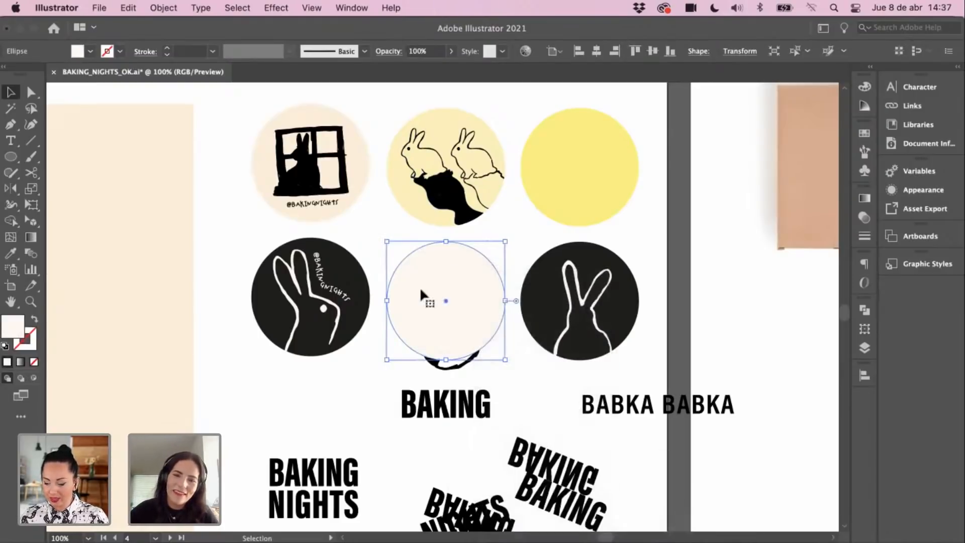
left_click(451, 374, "shift")
right_click(448, 312)
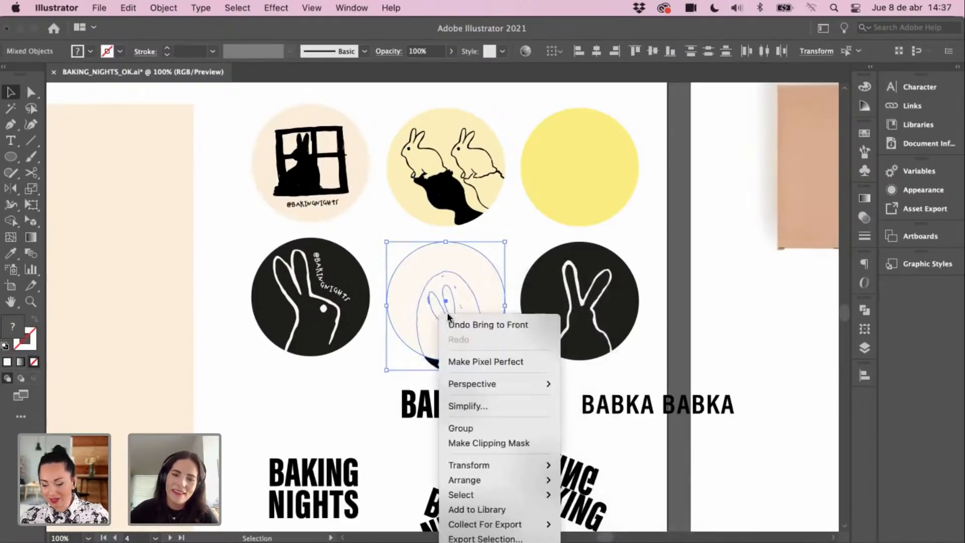
left_click(493, 446)
left_click(620, 252)
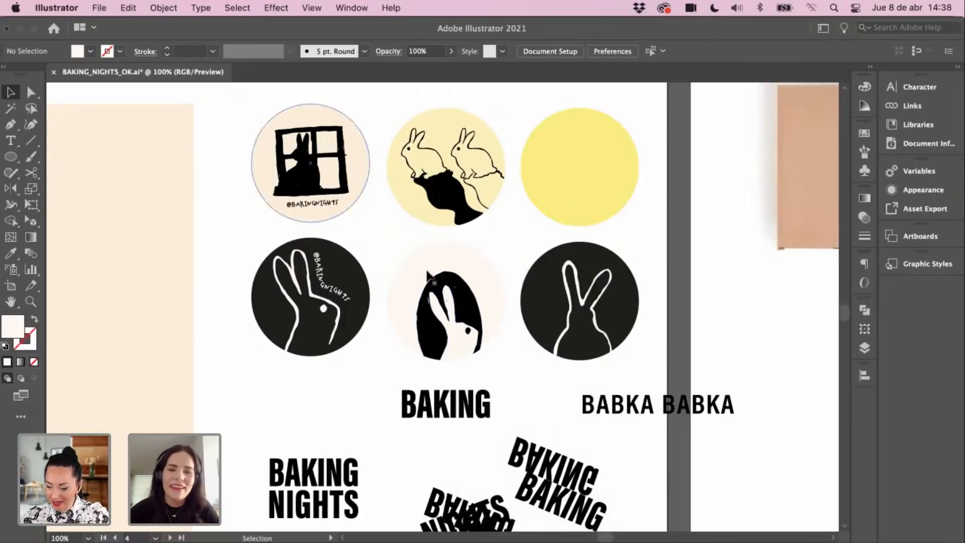
Step: Inside the clip group, reposition the oval rabbit so it sits centred in the circle
double_click(479, 354)
left_click(487, 287)
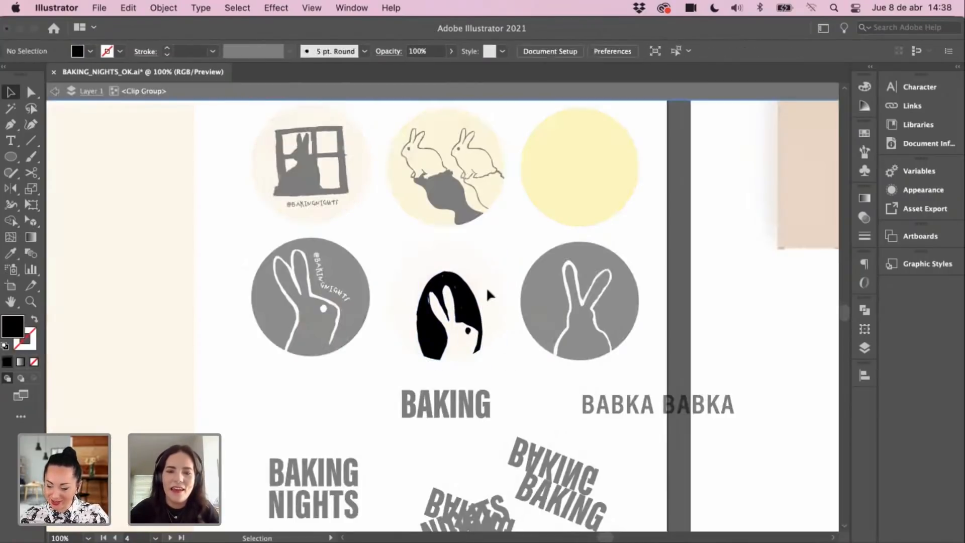
left_click_drag(480, 332, 473, 301)
double_click(508, 364)
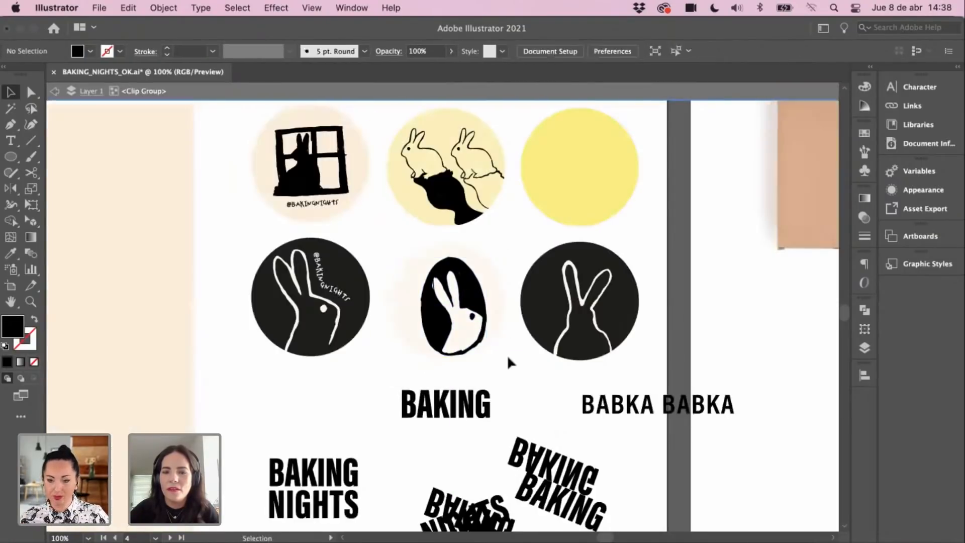
double_click(473, 307)
left_click(473, 308)
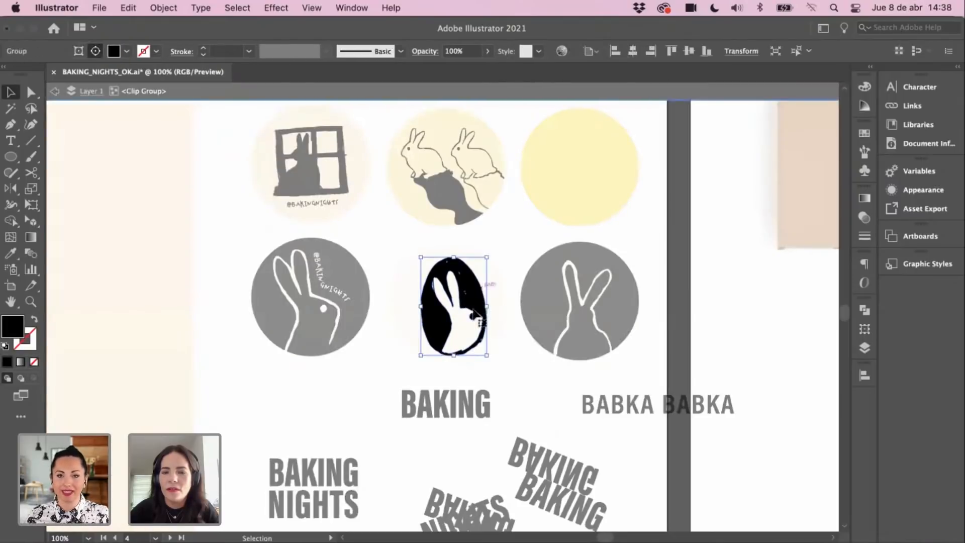
left_click(499, 275, "shift")
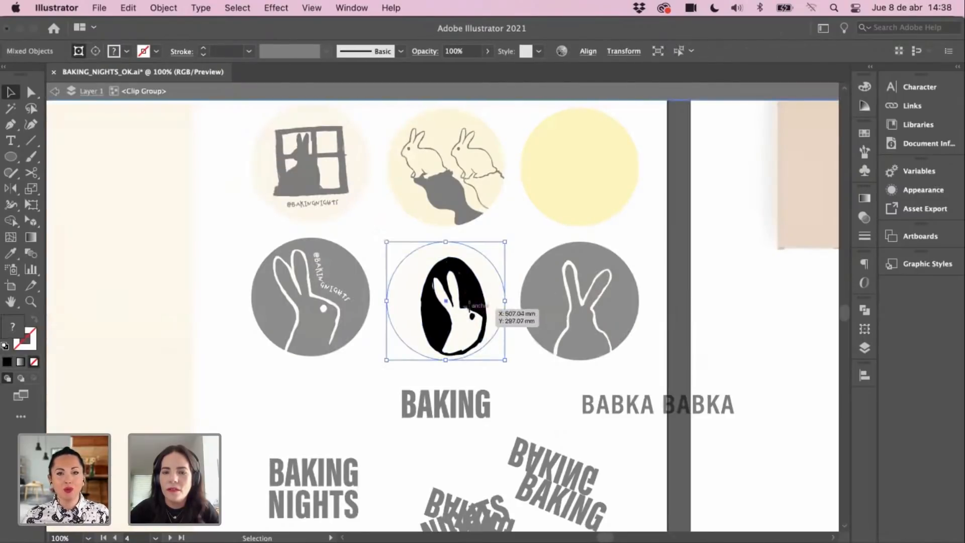
left_click_drag(467, 310, 467, 311)
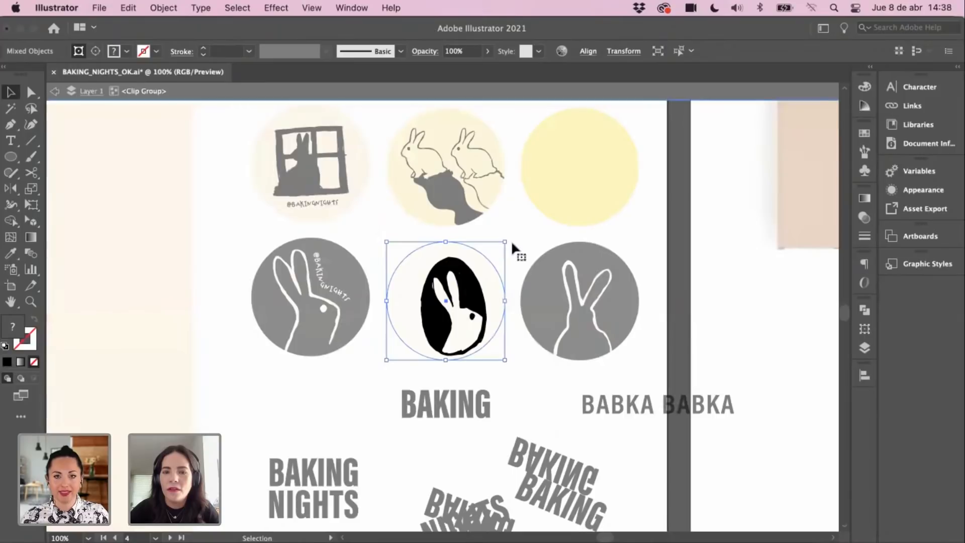
left_click(516, 237)
left_click(473, 309)
left_click_drag(476, 310, 517, 282)
left_click(493, 285)
double_click(524, 240)
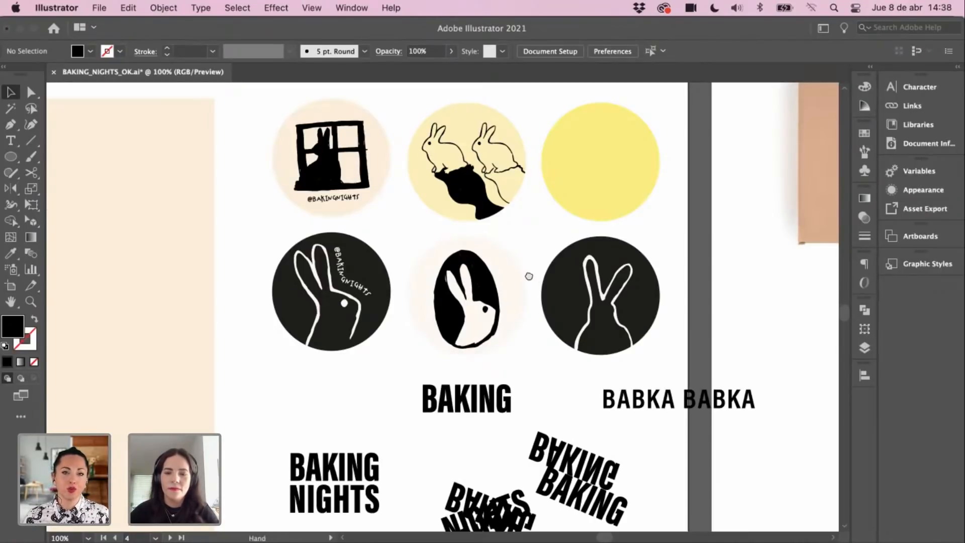
Step: Zoom in on the oval rabbit sticker and draw a curved Pen path along its left edge
scroll(527, 277, "up", 2)
key("super+minus")
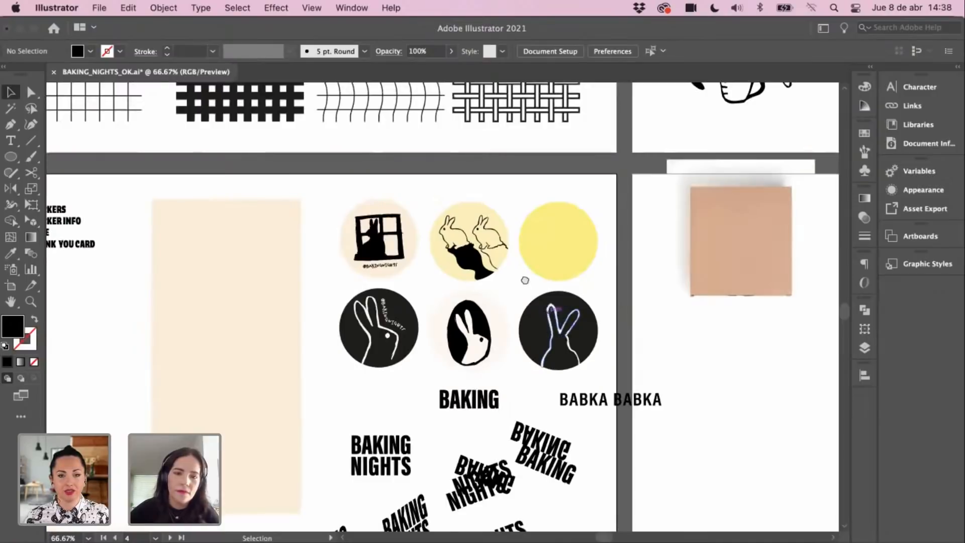
scroll(550, 247, "left", 3)
scroll(550, 248, "down", 1)
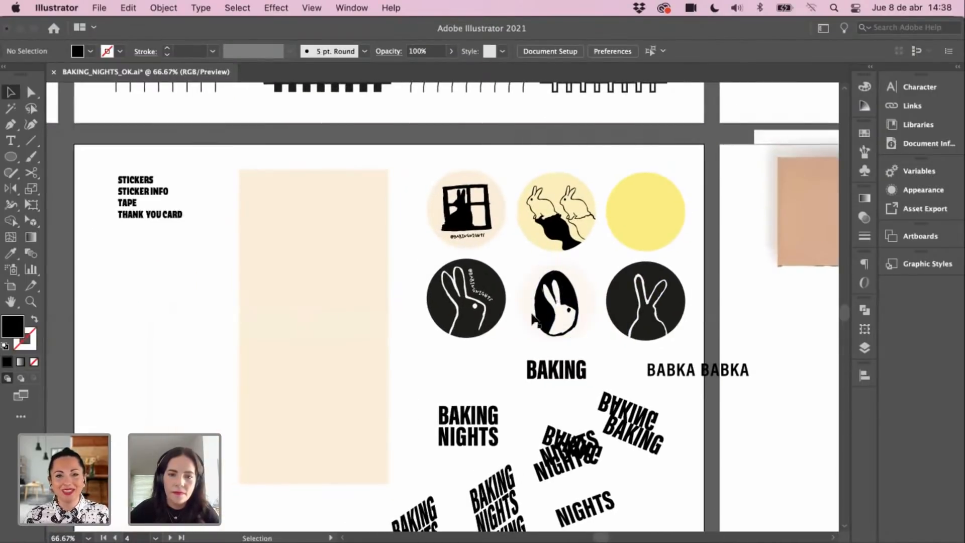
key("z")
left_click(541, 318)
left_click(542, 318)
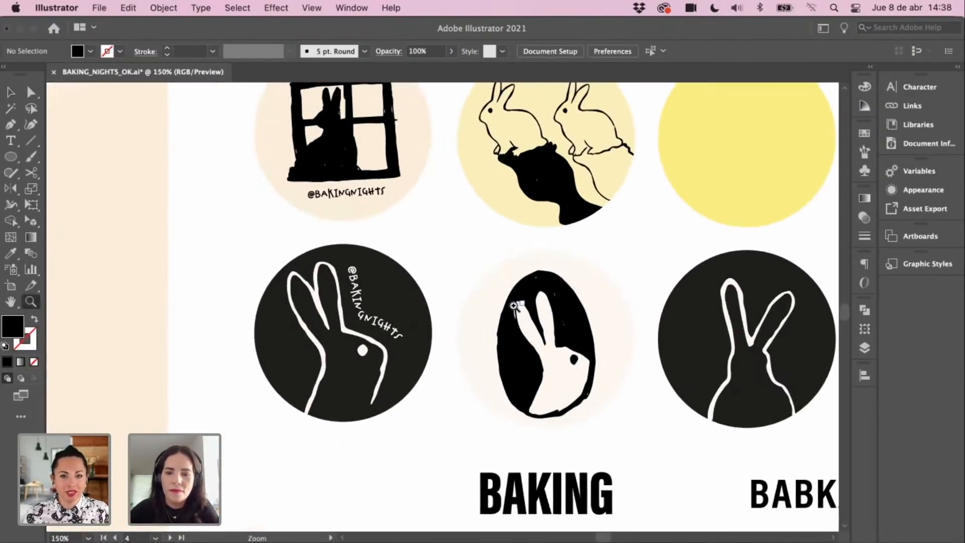
key("p")
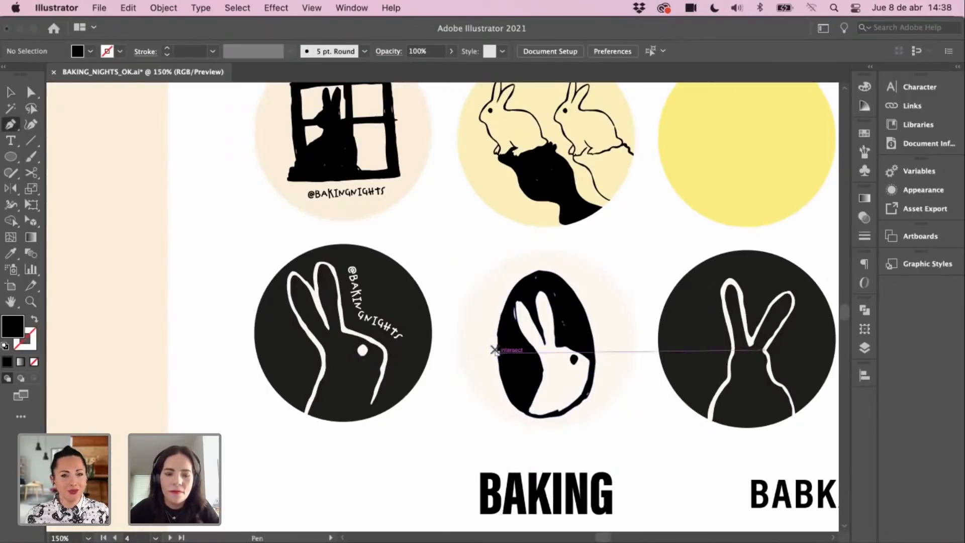
key("z")
left_click(494, 348)
scroll(467, 302, "left", 1)
key("p")
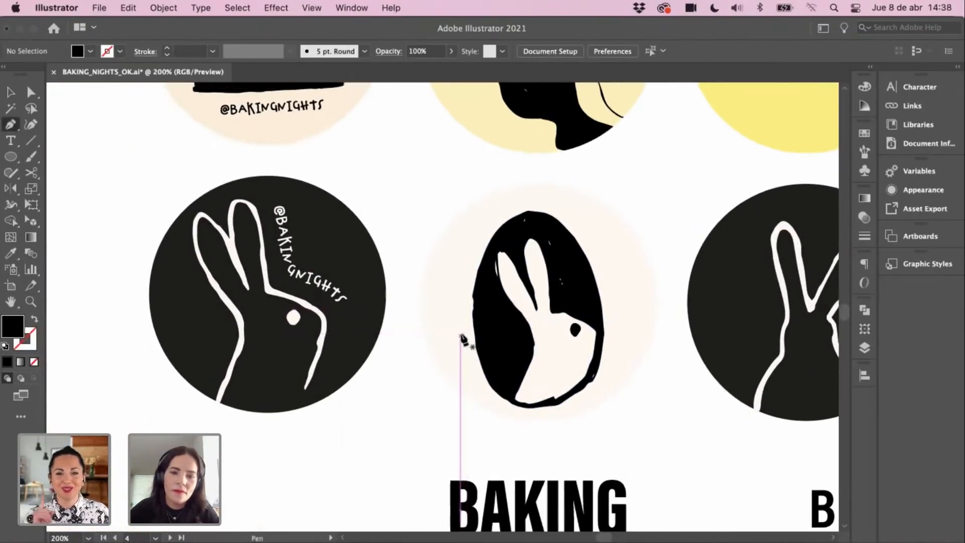
left_click(461, 327)
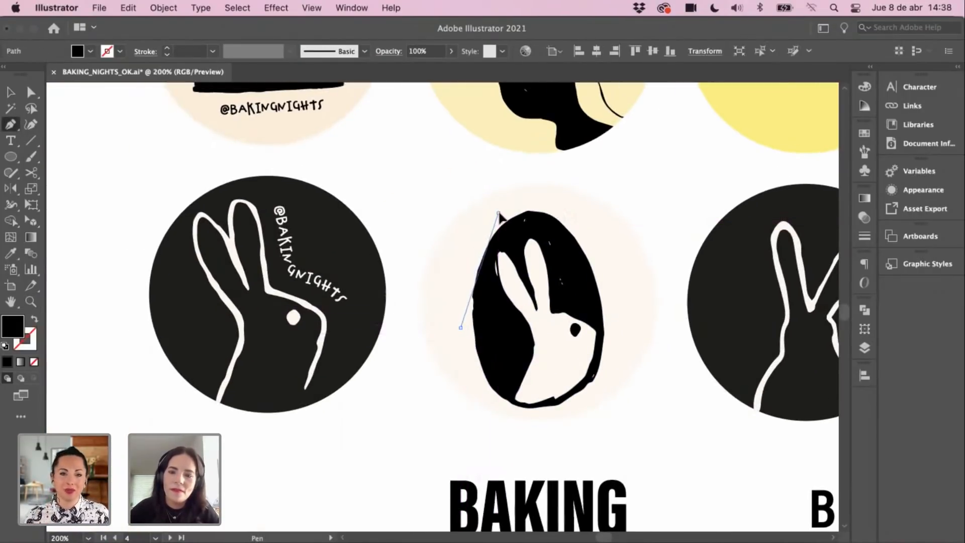
left_click_drag(498, 212, 551, 157)
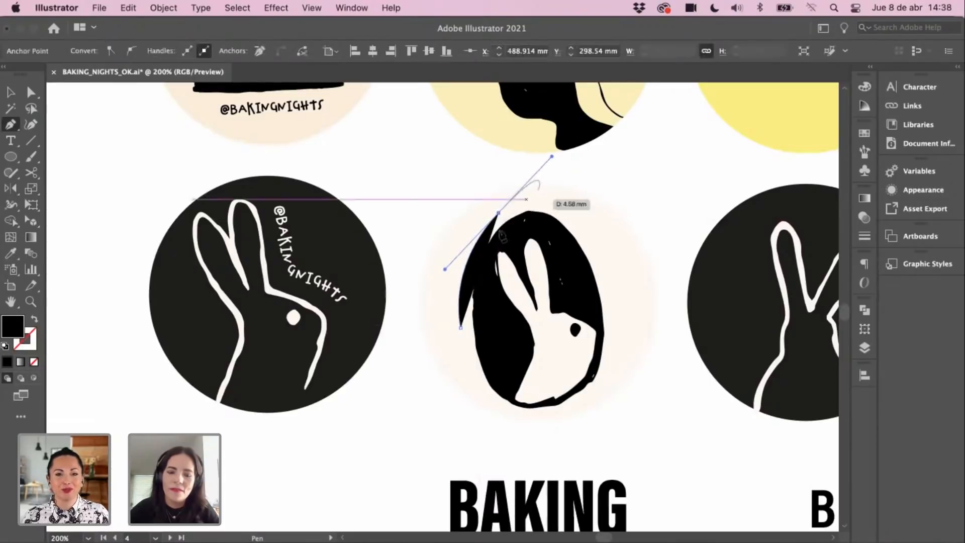
Step: Type HOME MADE on the curved path and nudge the lettering into place
key("t")
left_click(458, 316)
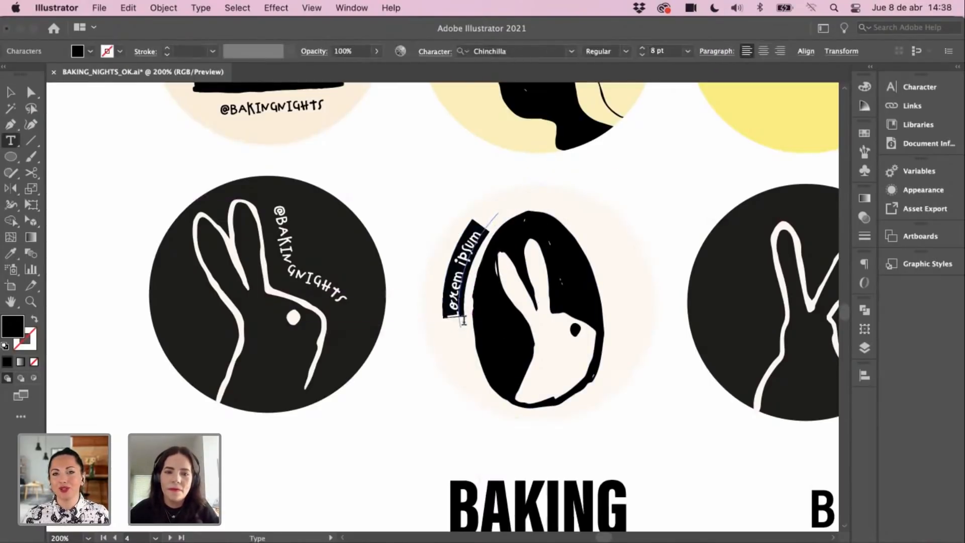
type("Ho")
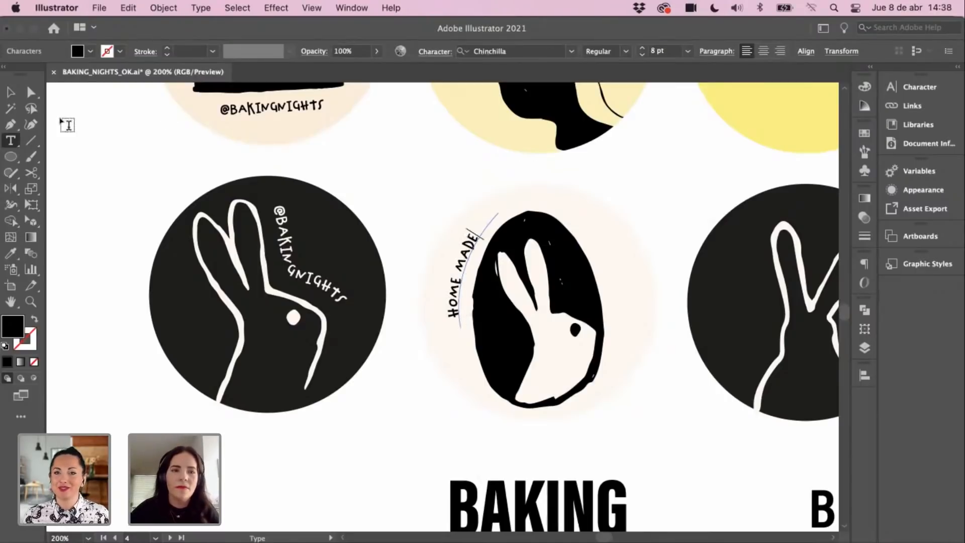
left_click(12, 91)
left_click(421, 181)
left_click_drag(477, 238, 479, 239)
left_click(473, 189)
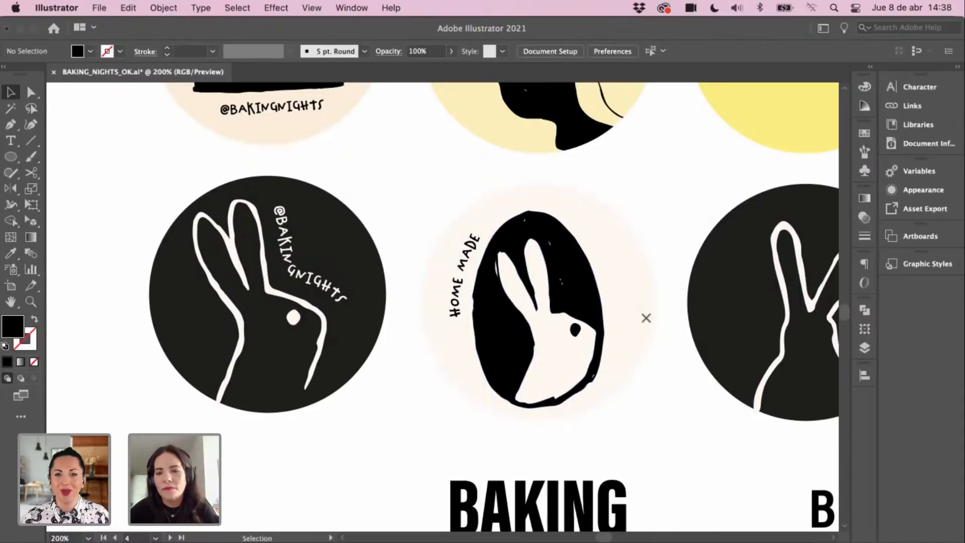
Step: Draw a curved path along the rabbit oval's right edge and start typing BAKING NIGHTS on it
key("p")
left_click(612, 294)
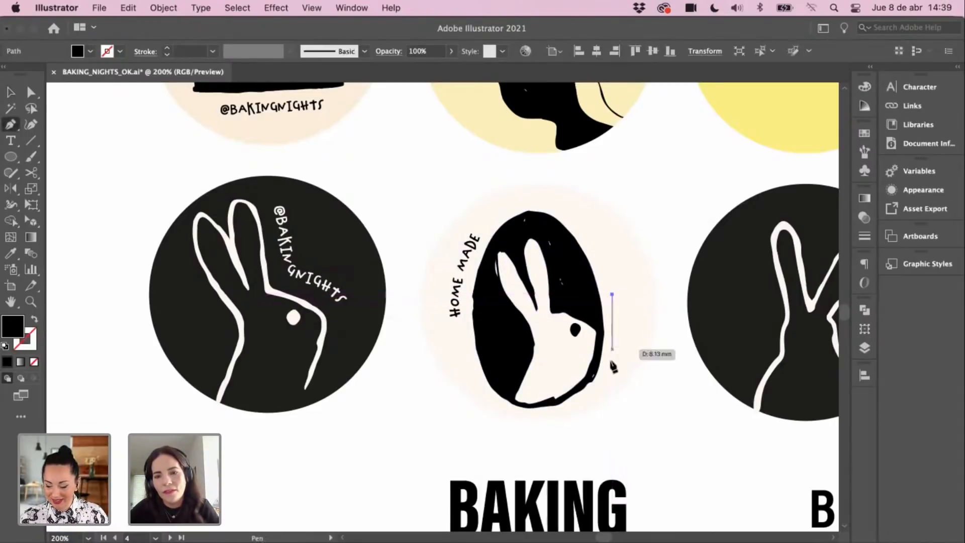
left_click_drag(605, 378, 587, 412)
key("t")
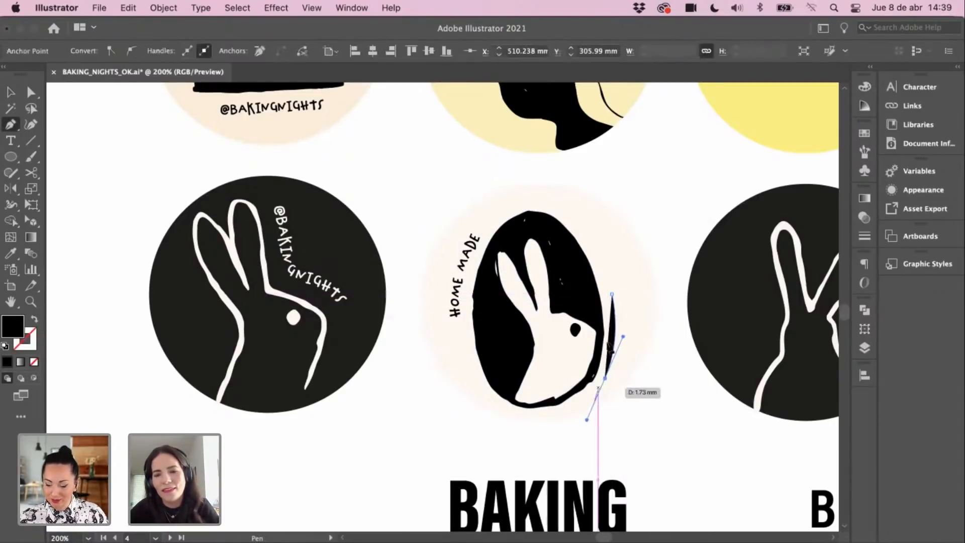
left_click(612, 300)
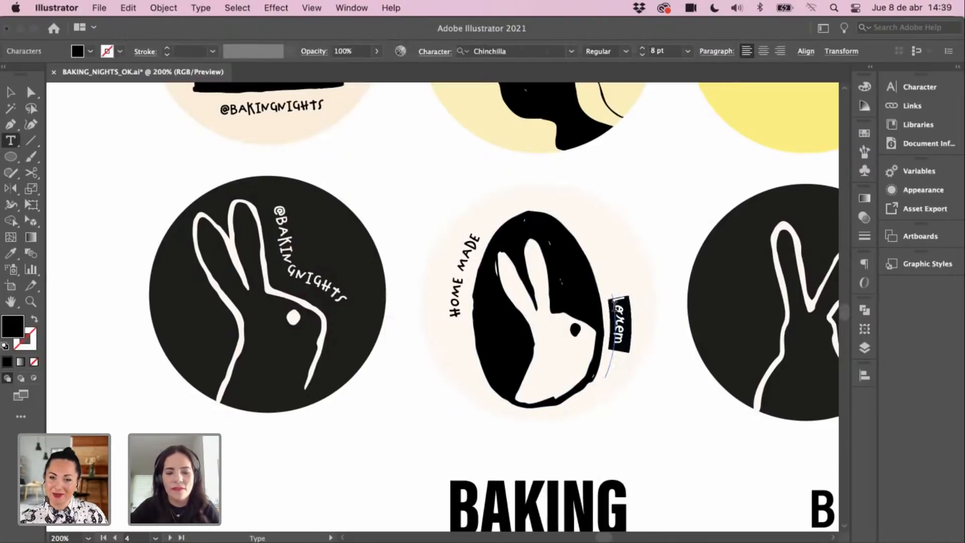
type("BAKING")
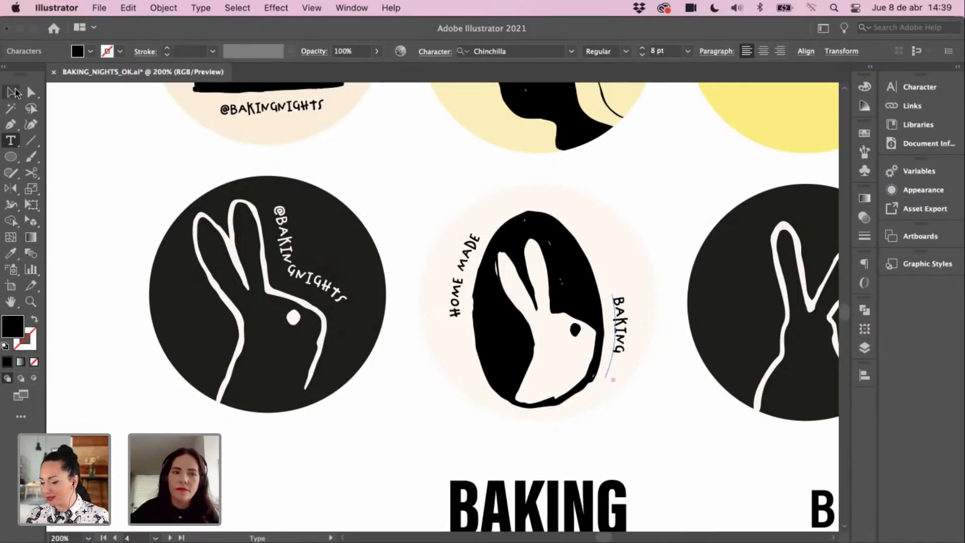
Step: Drag the text path's start anchor upward so the full BAKING NIGHTS phrase fits
left_click(16, 92)
key("a")
left_click(611, 296)
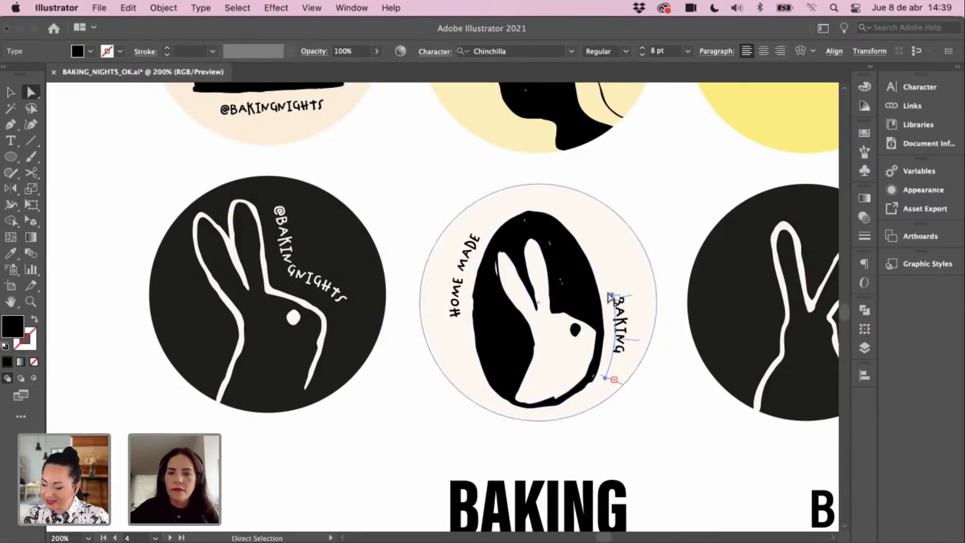
left_click_drag(610, 296, 600, 249)
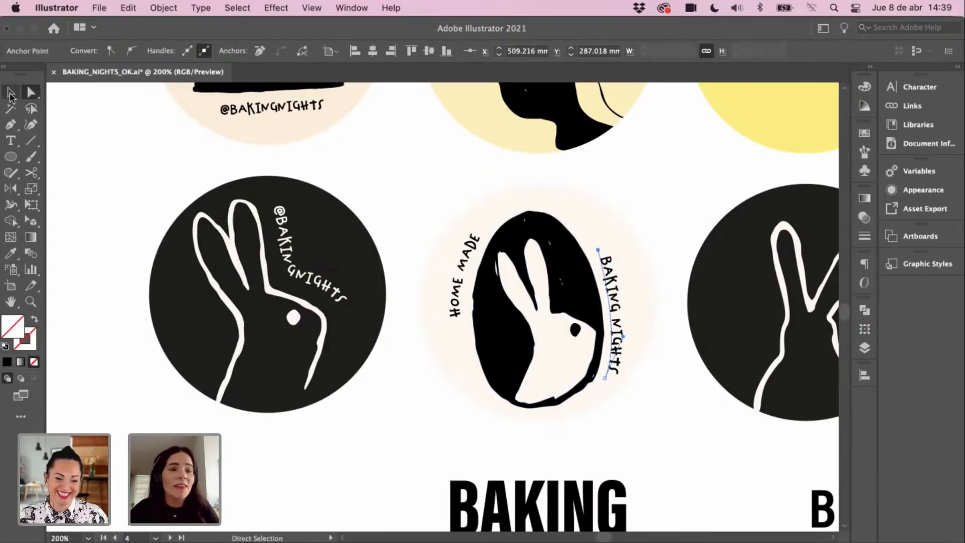
Step: Deselect the BAKING NIGHTS text and zoom out to view the whole sticker sheet
left_click(10, 94)
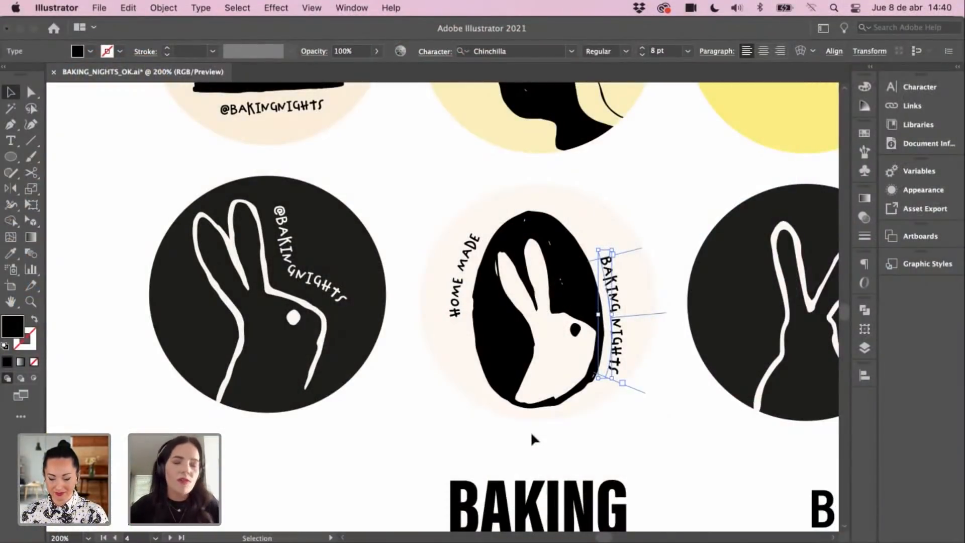
left_click(430, 194)
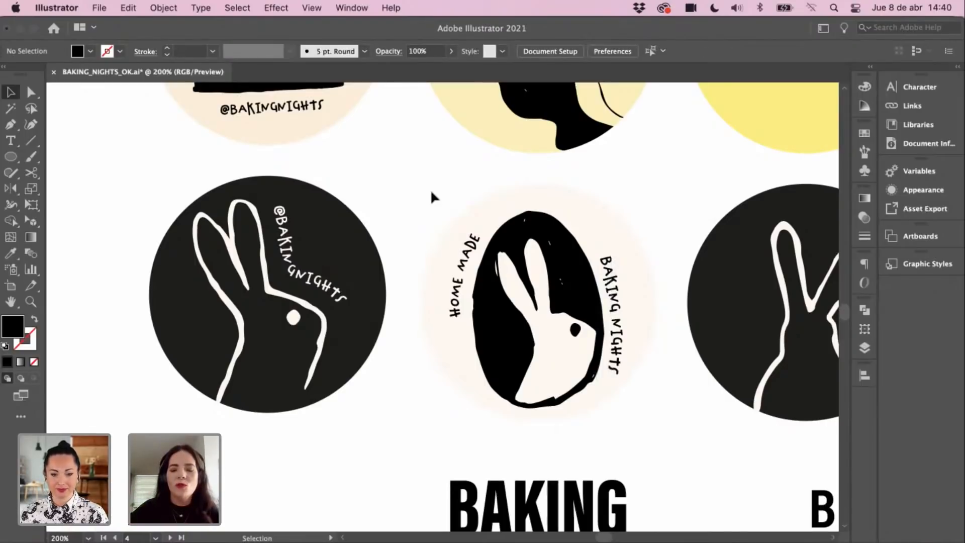
key("super+minus")
scroll(413, 261, "up", 1)
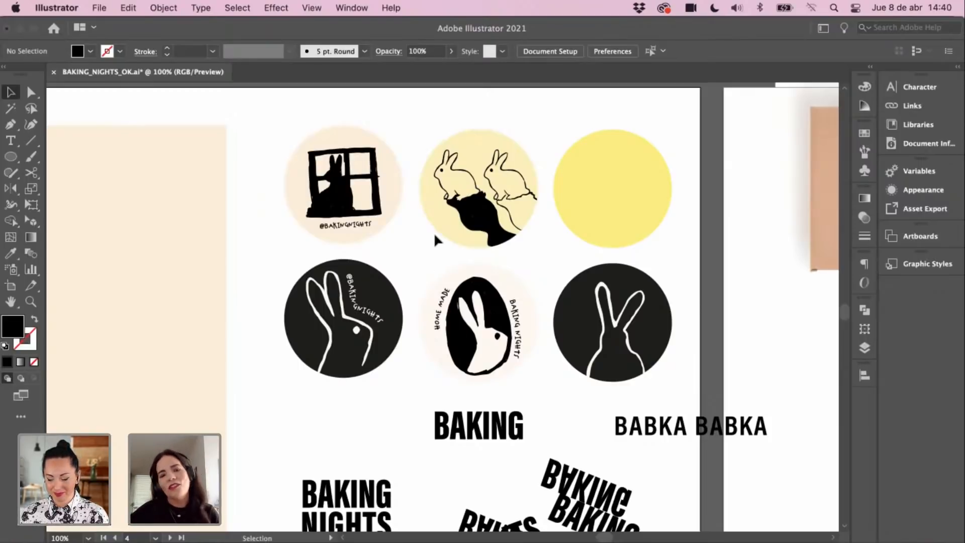
Step: Zoom in and reshape the BAKING NIGHTS path's top anchor so the text hugs the rabbit oval
left_click_drag(417, 276, 421, 232)
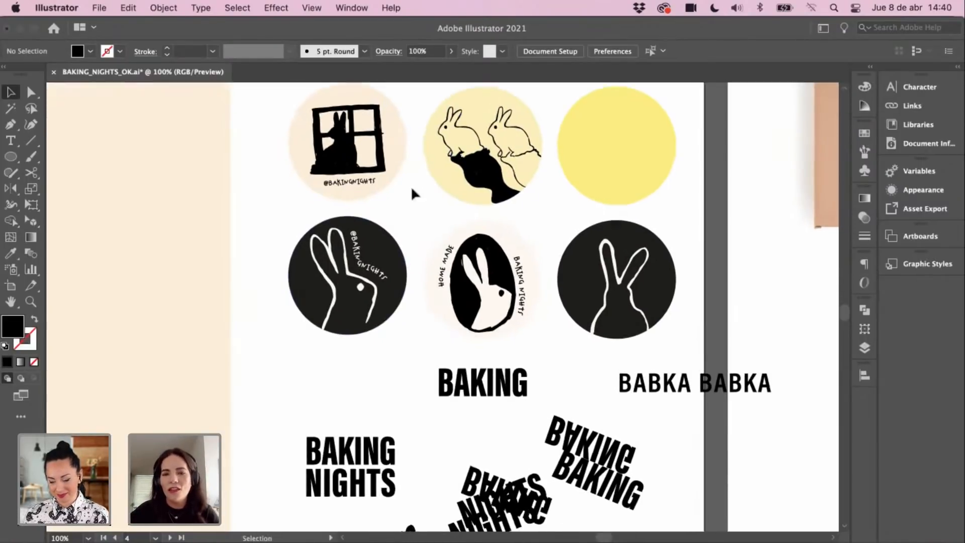
left_click(458, 299, "super")
left_click(458, 284, "super")
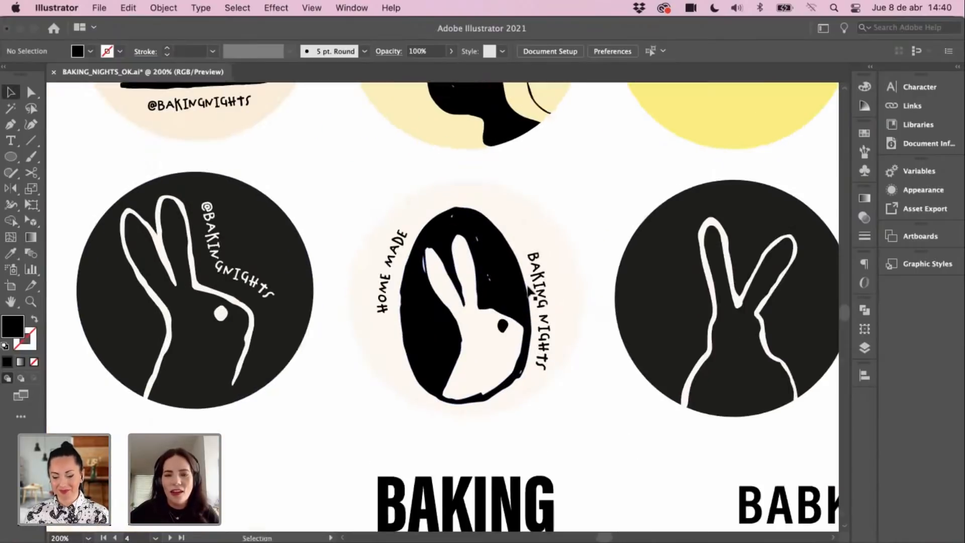
left_click(530, 291)
key("a")
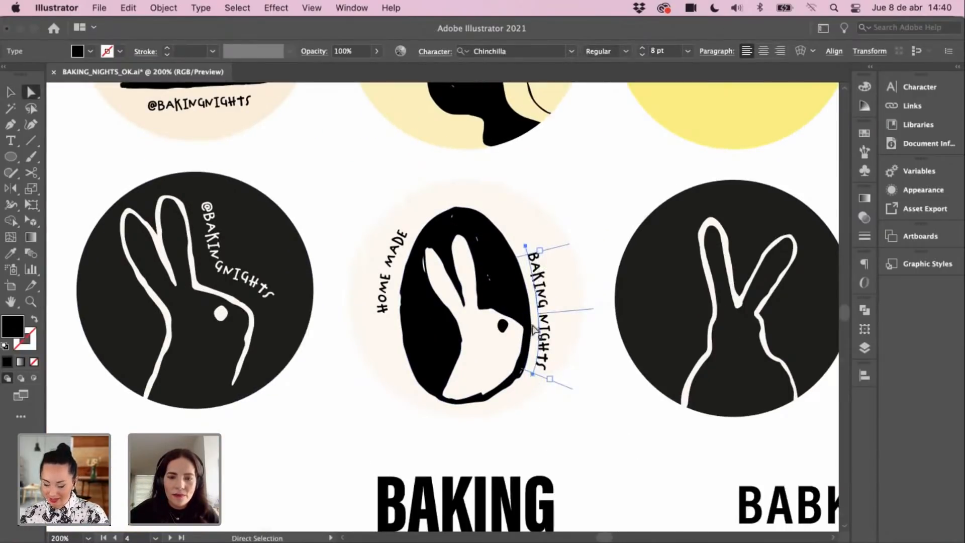
left_click(526, 246)
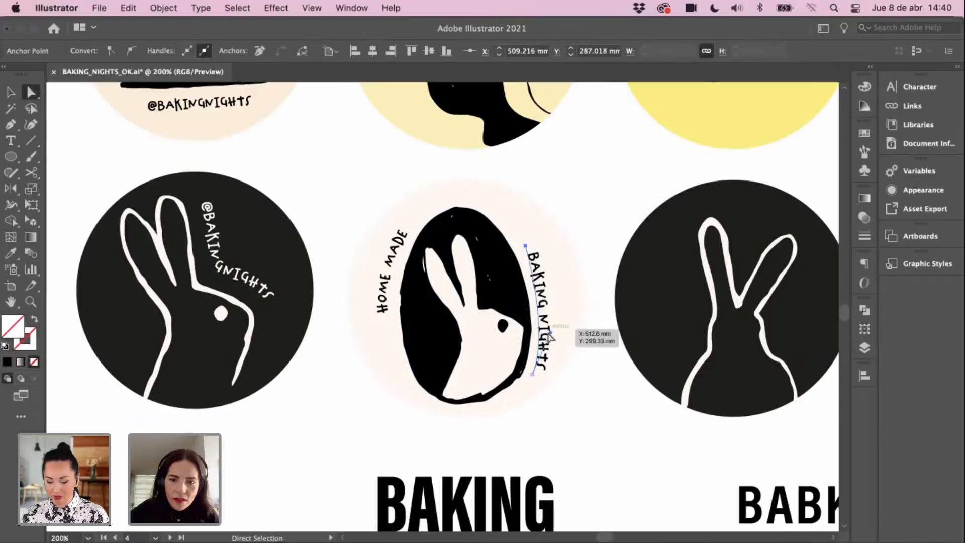
left_click_drag(551, 337, 559, 320)
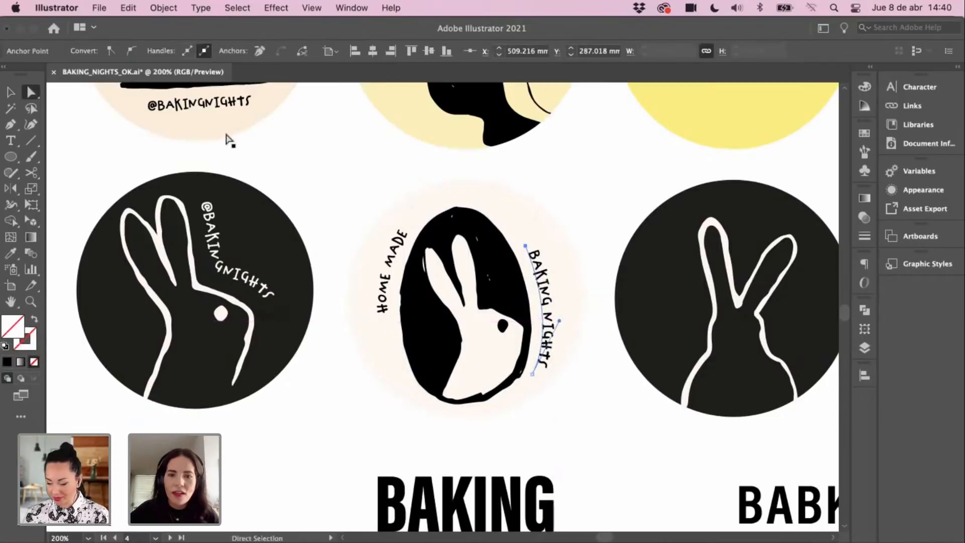
key("v")
left_click(319, 168)
Step: Nudge the BAKING NIGHTS text slightly upward, then zoom out to see the upper row of badges
scroll(645, 307, "down", 1)
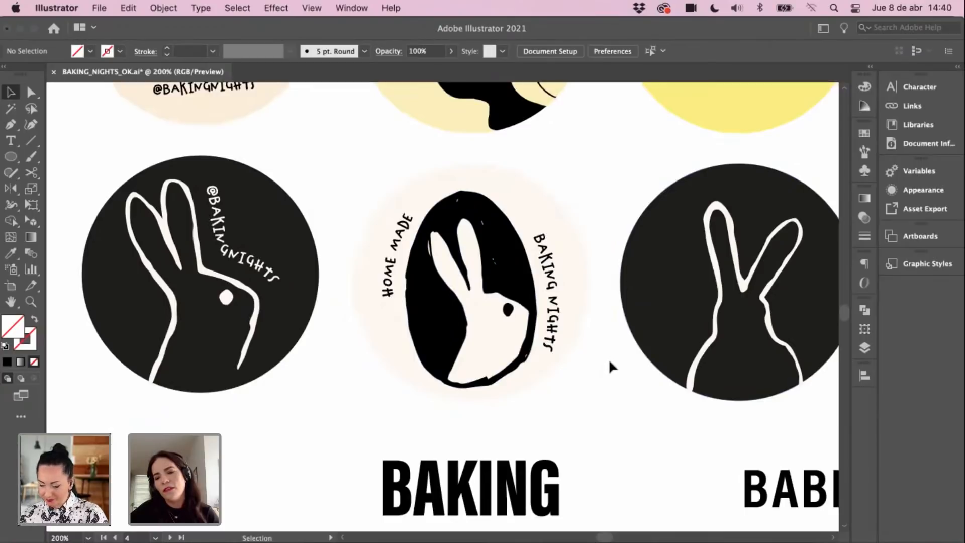
scroll(608, 358, "down", 1)
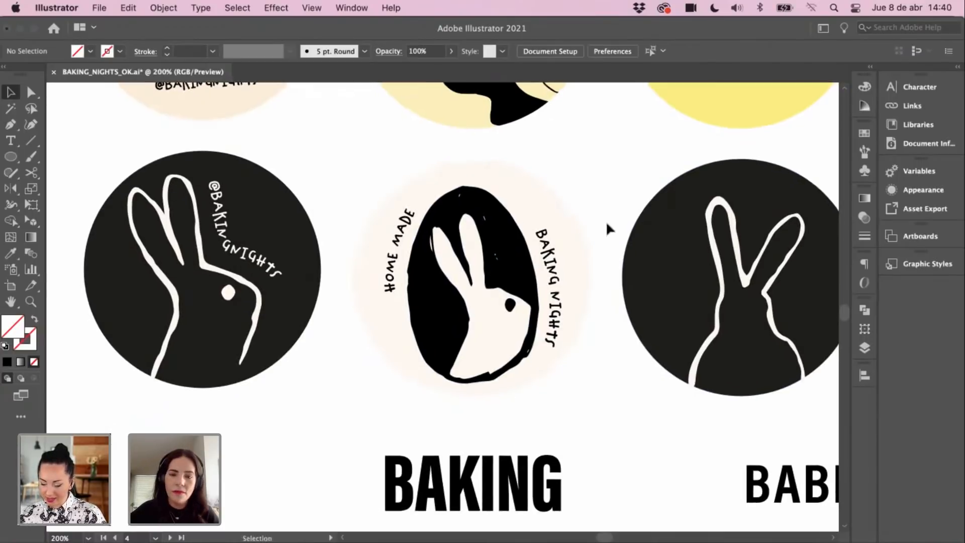
left_click_drag(550, 246, 552, 243)
left_click(578, 196)
scroll(589, 201, "down", 1)
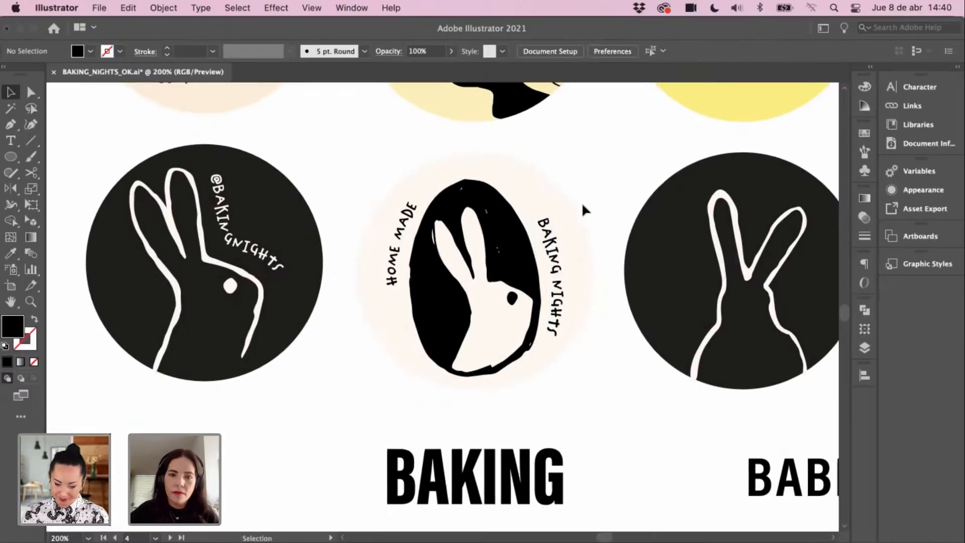
left_click_drag(520, 219, 501, 356)
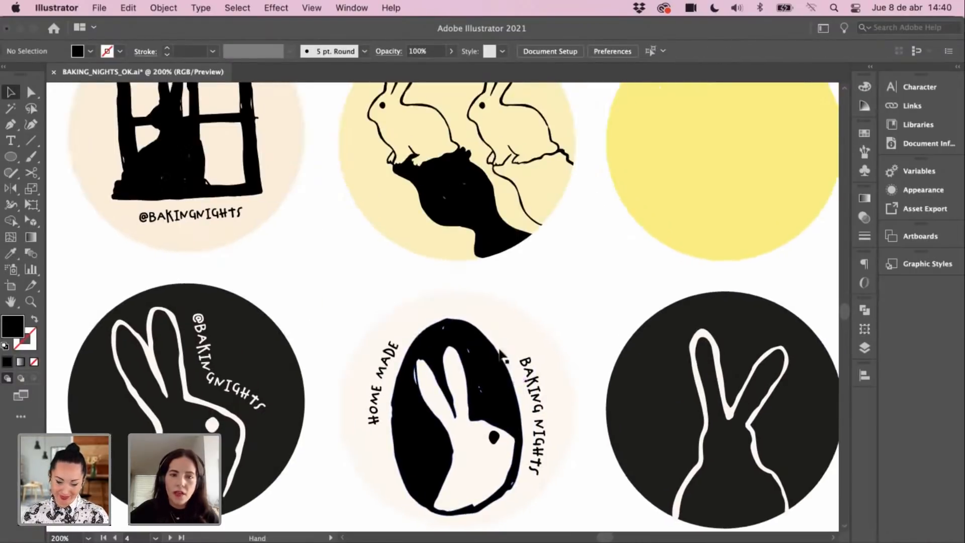
scroll(501, 357, "down", 3)
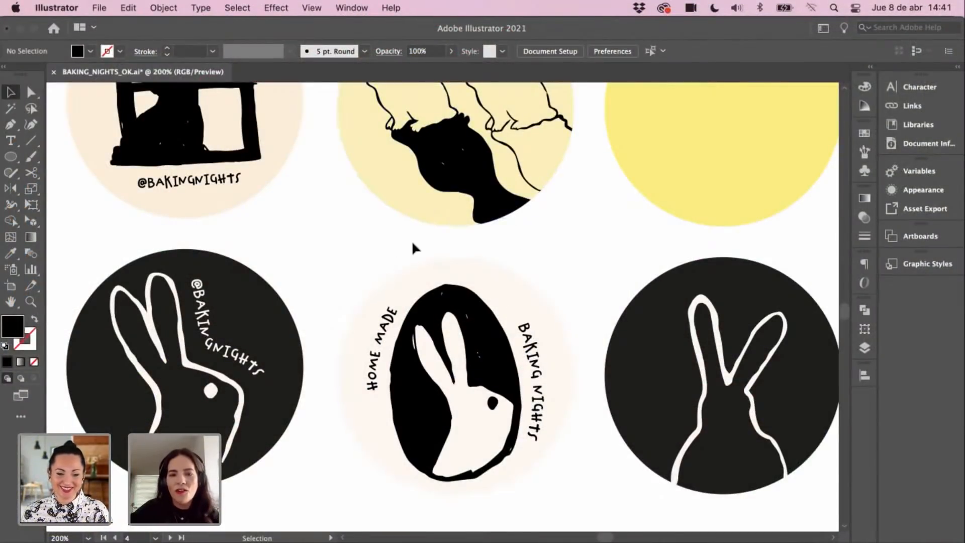
key("super+minus")
scroll(497, 355, "down", 2)
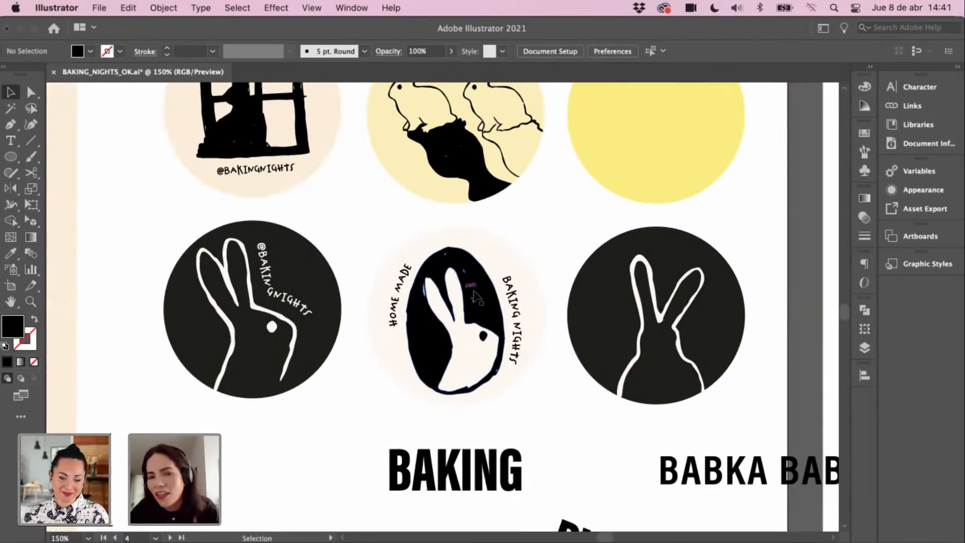
key("space")
left_click_drag(400, 274, 354, 389)
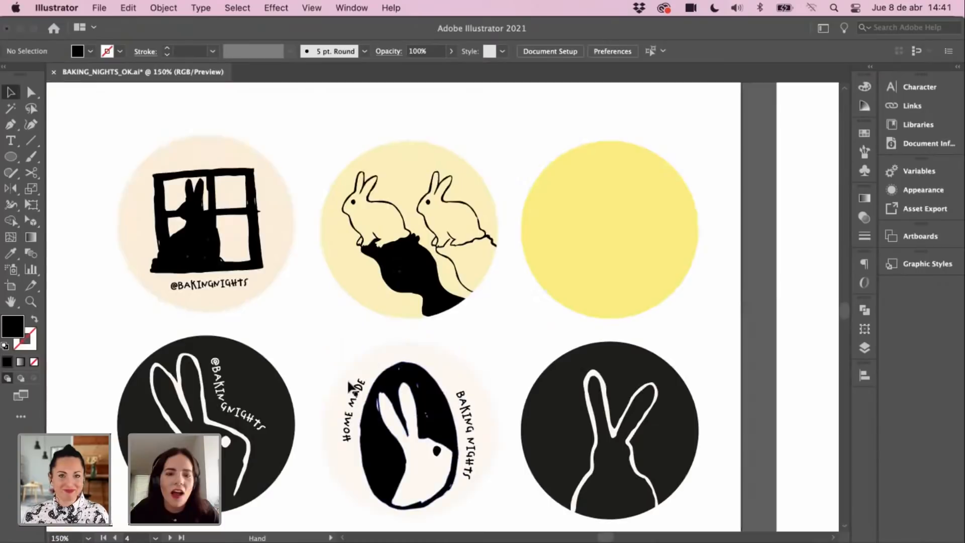
Step: Fill the HOME MADE badge's background circle with yellow sampled from the plain yellow sticker
left_click(445, 364)
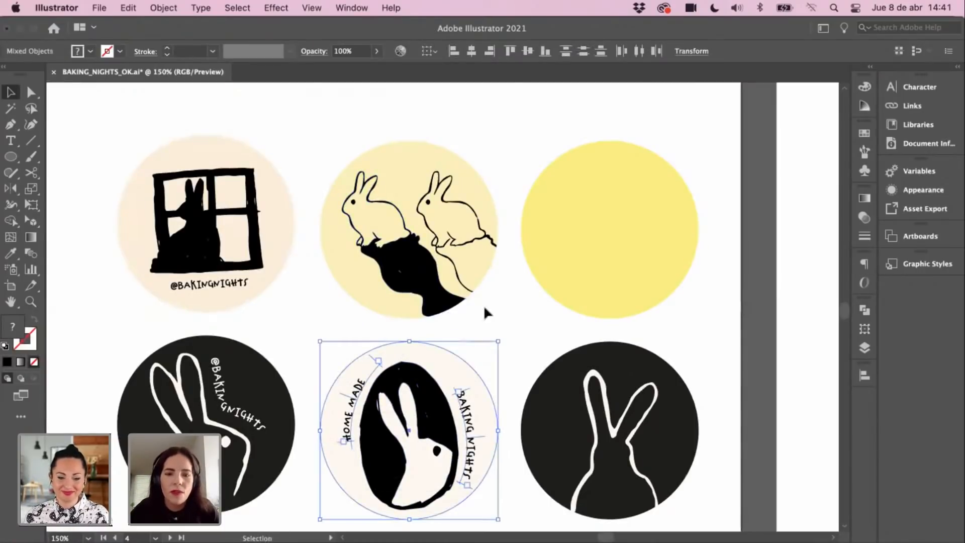
left_click(494, 339)
left_click(460, 369)
key("i")
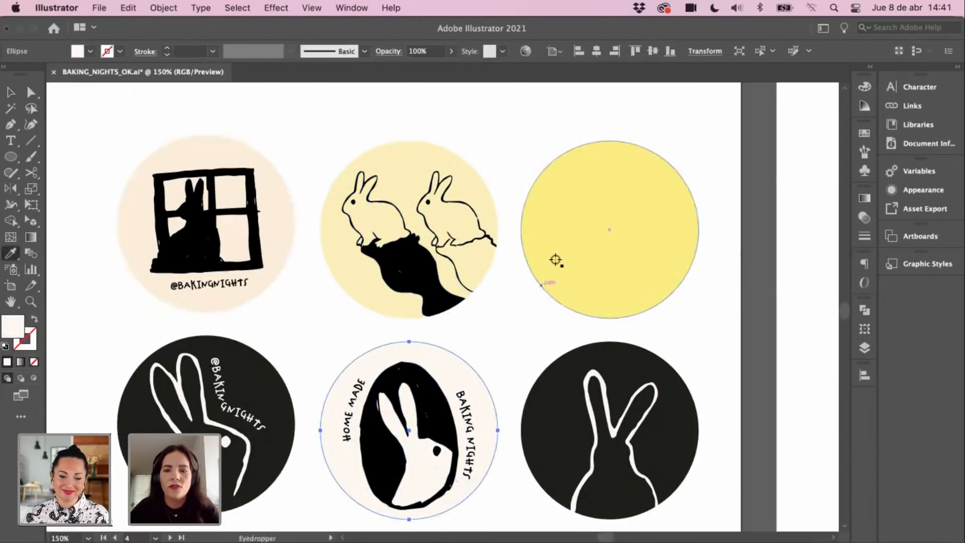
left_click(555, 259)
key("v")
scroll(518, 273, "down", 3)
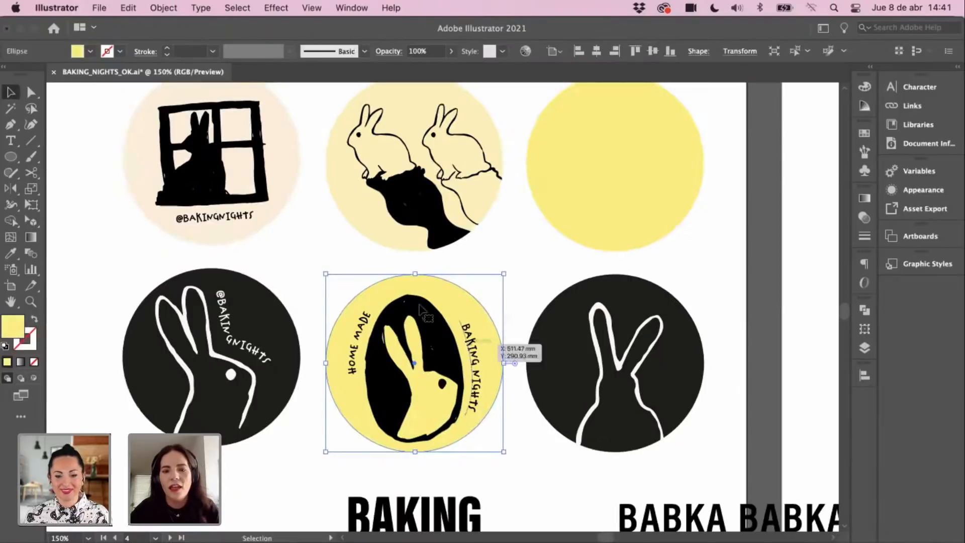
left_click(533, 280)
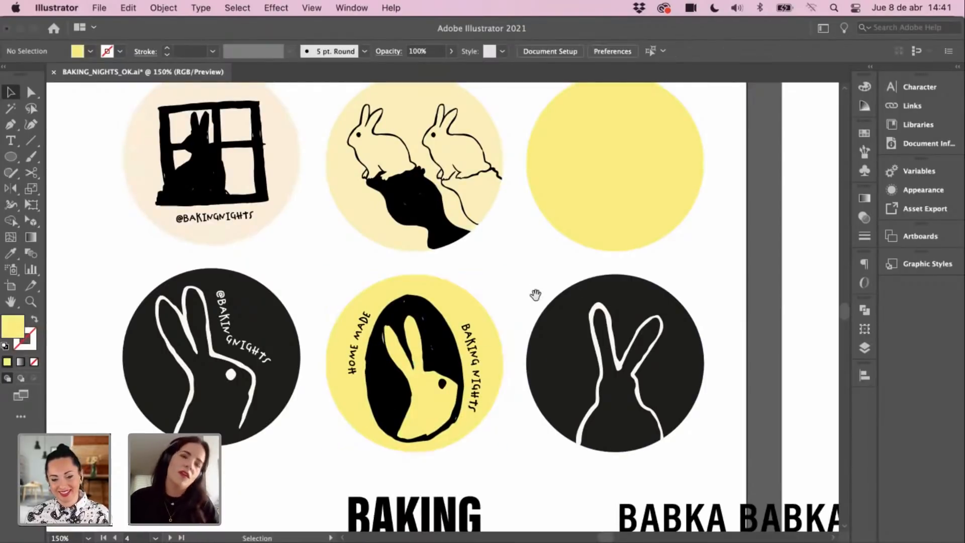
left_click_drag(535, 296, 549, 317)
Step: Find the colour palette artboard and copy its pale cream swatch circle
left_click(569, 247)
left_click(546, 307)
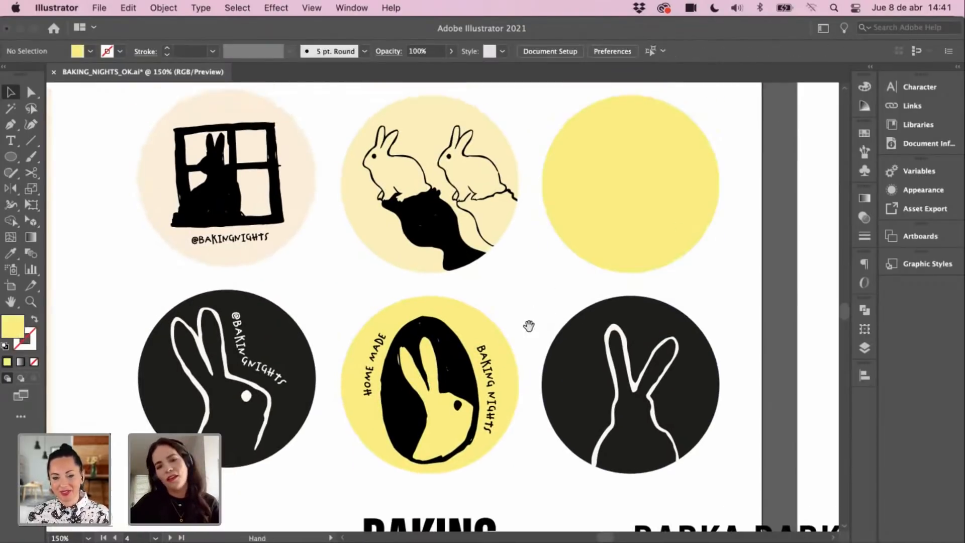
scroll(542, 302, "down", 2)
scroll(519, 286, "down", 1)
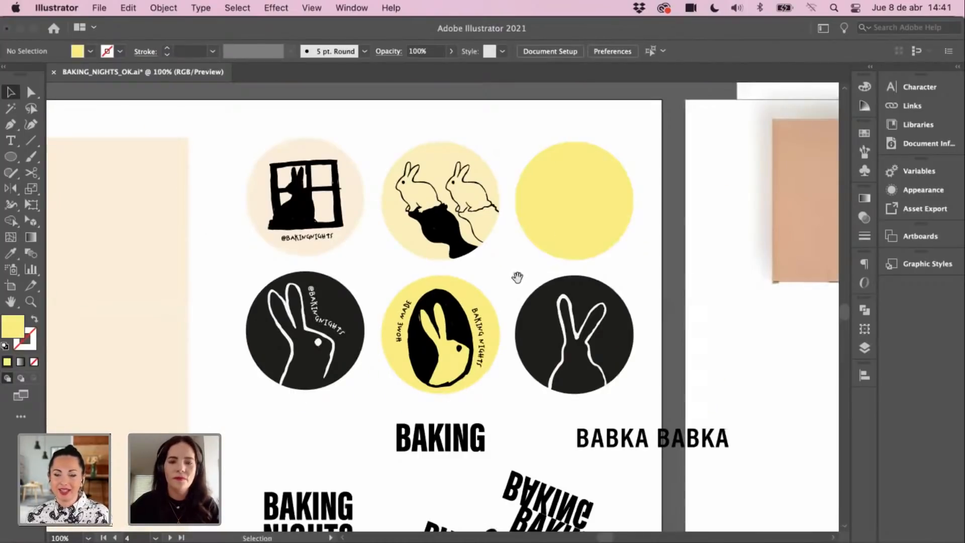
key("super+minus")
key("super+minus")
left_click_drag(439, 281, 587, 369)
left_click_drag(325, 245, 416, 317)
left_click_drag(256, 196, 344, 249)
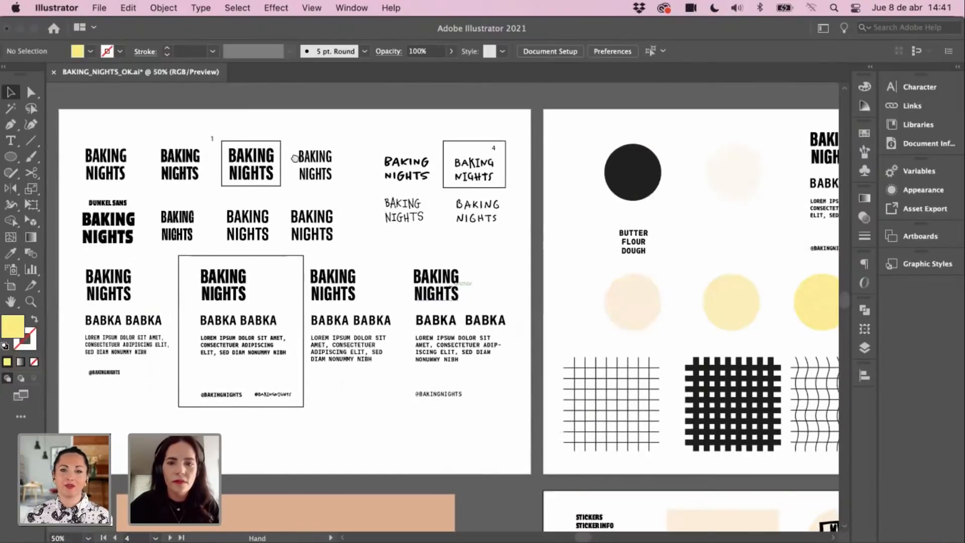
left_click_drag(694, 370, 397, 283)
left_click(426, 99)
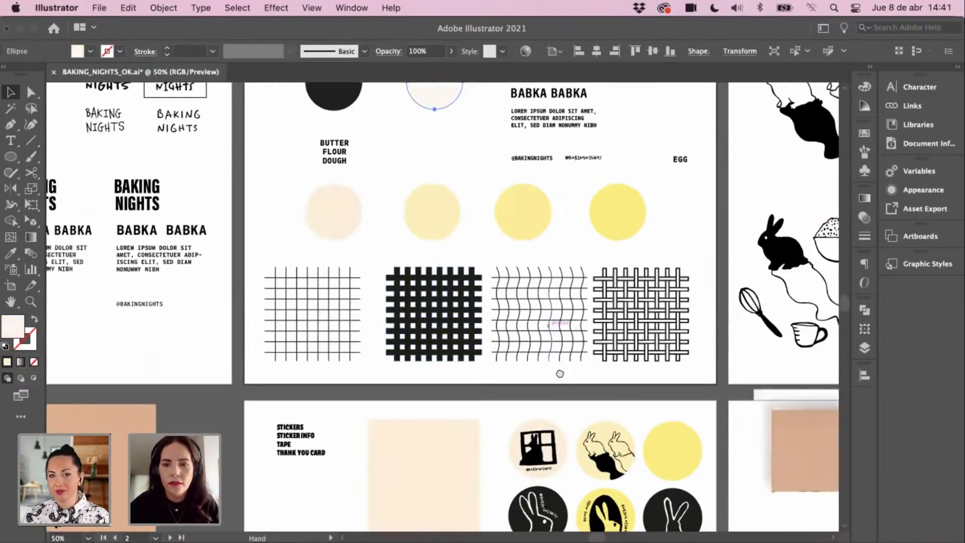
left_click_drag(597, 439, 576, 351)
key("super+space")
Step: Paste the pale cream circle over the plain yellow sticker on the sheet
left_click(574, 350)
key("super+v")
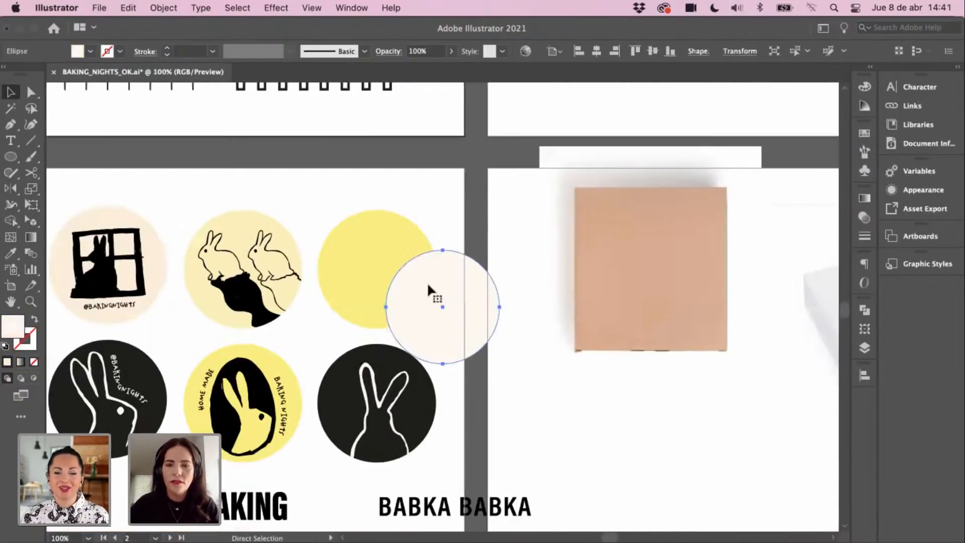
left_click_drag(443, 322, 377, 284)
left_click(468, 366)
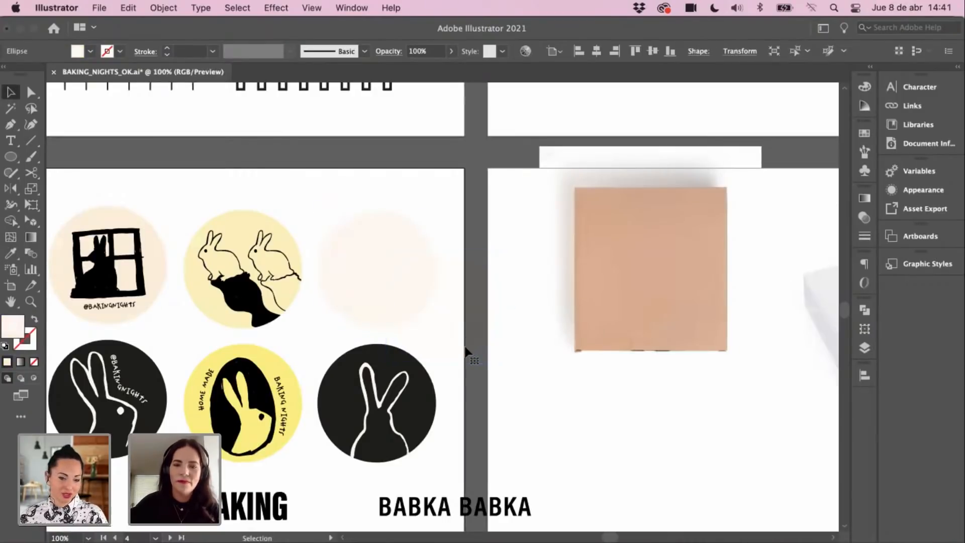
left_click_drag(487, 316, 599, 330)
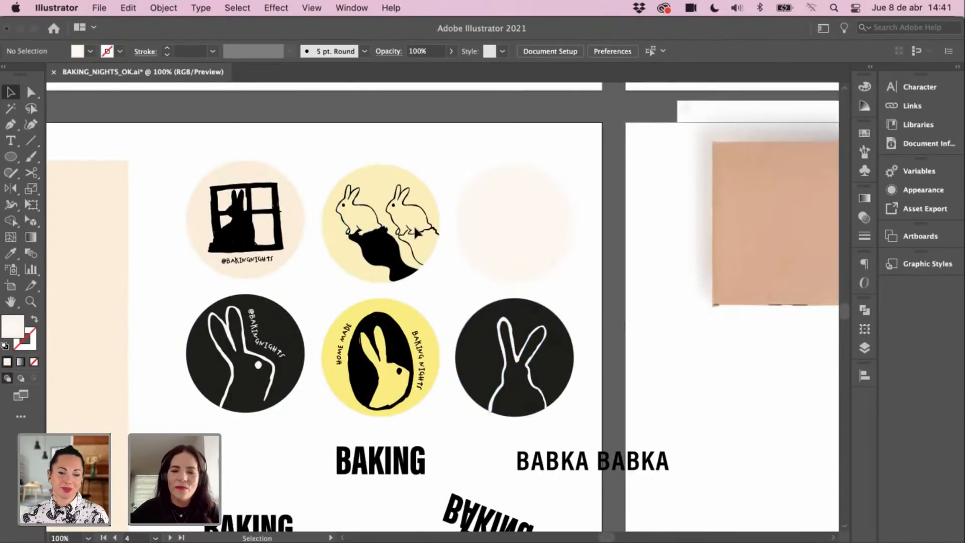
left_click_drag(462, 311, 507, 272)
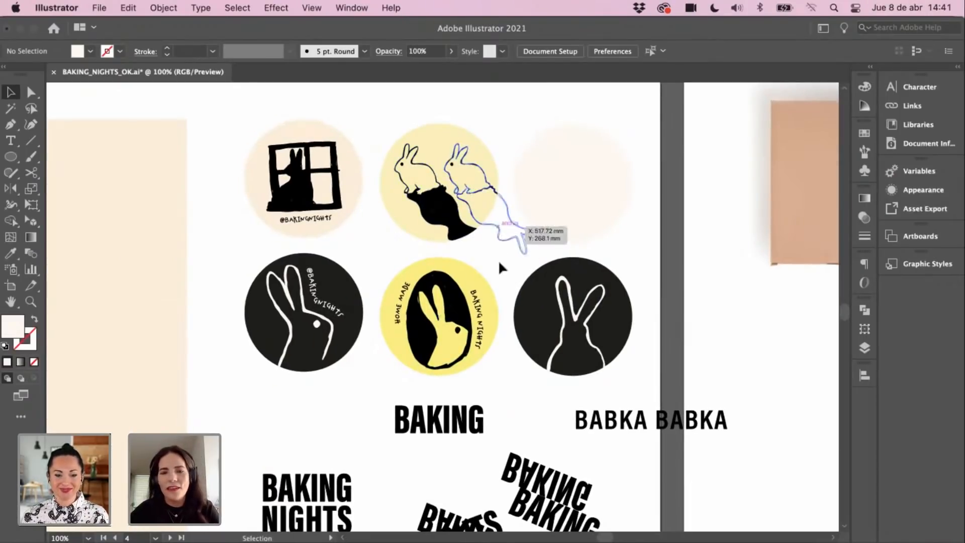
left_click_drag(502, 269, 535, 265)
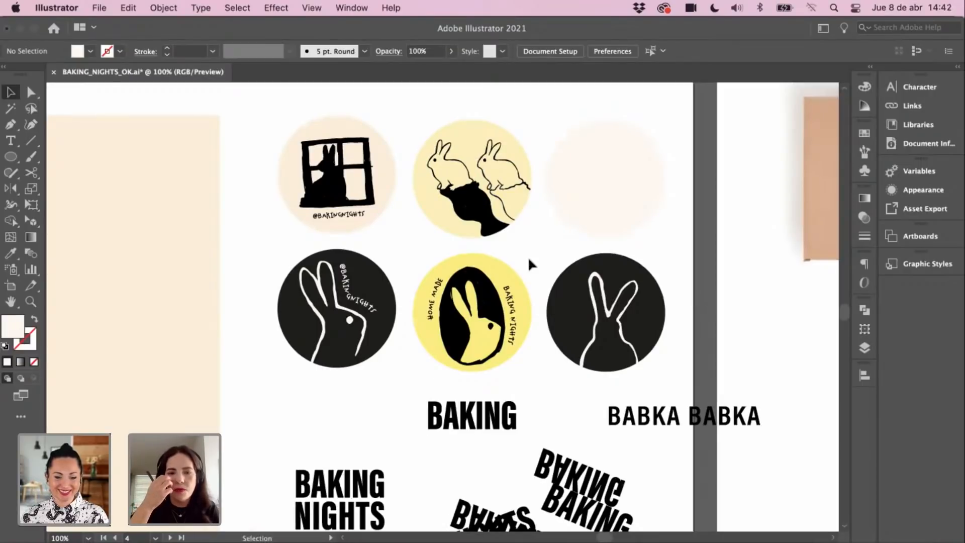
scroll(527, 257, "left", 2)
scroll(527, 256, "down", 1)
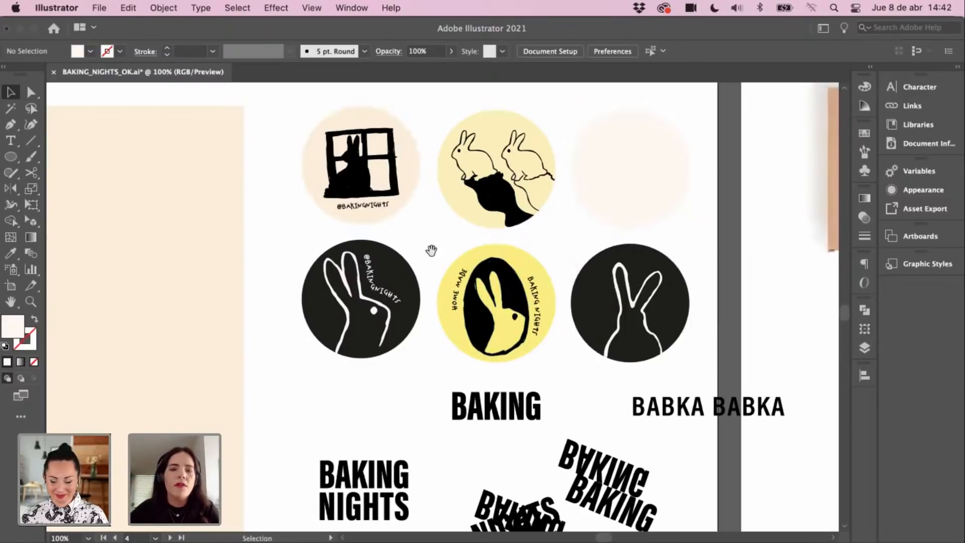
scroll(450, 250, "down", 1)
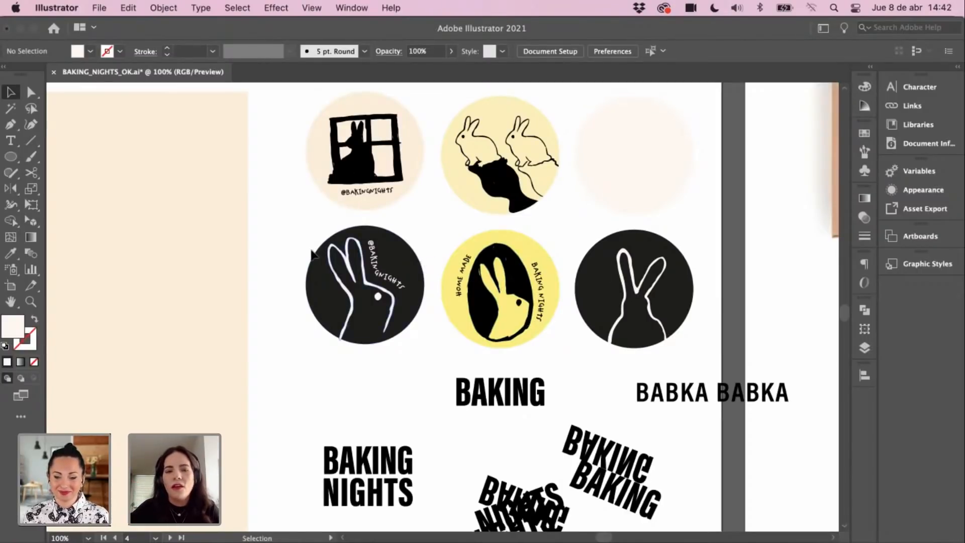
scroll(453, 274, "up", 2)
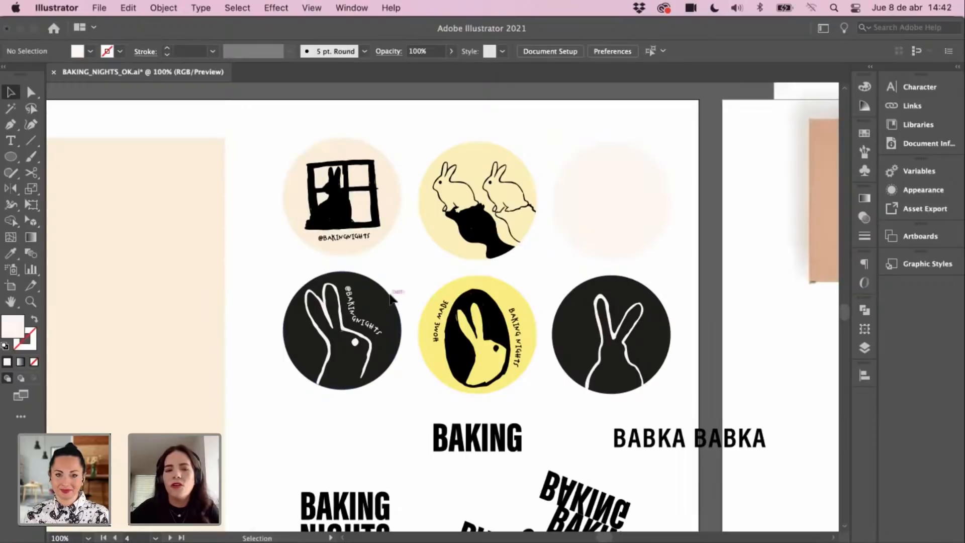
scroll(424, 275, "up", 1)
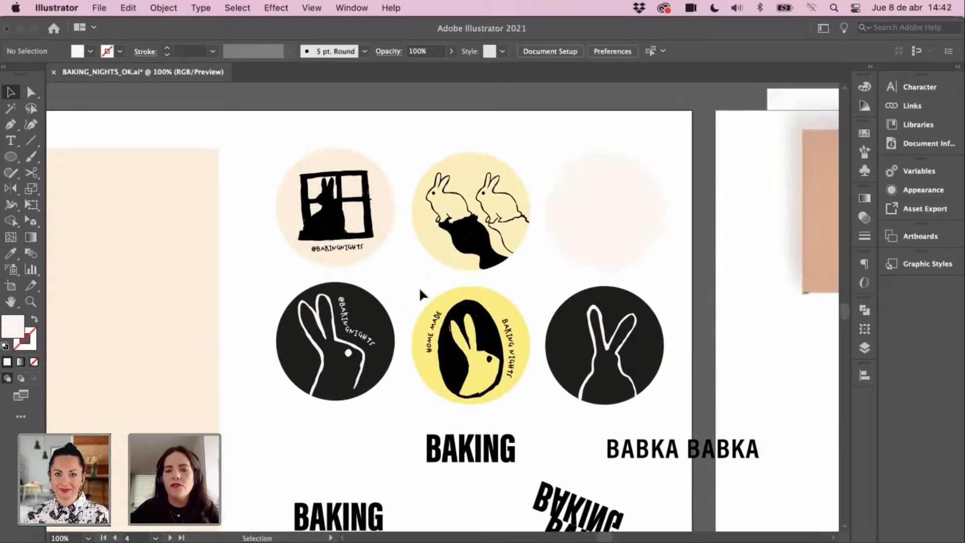
scroll(427, 282, "down", 1)
scroll(425, 287, "down", 1)
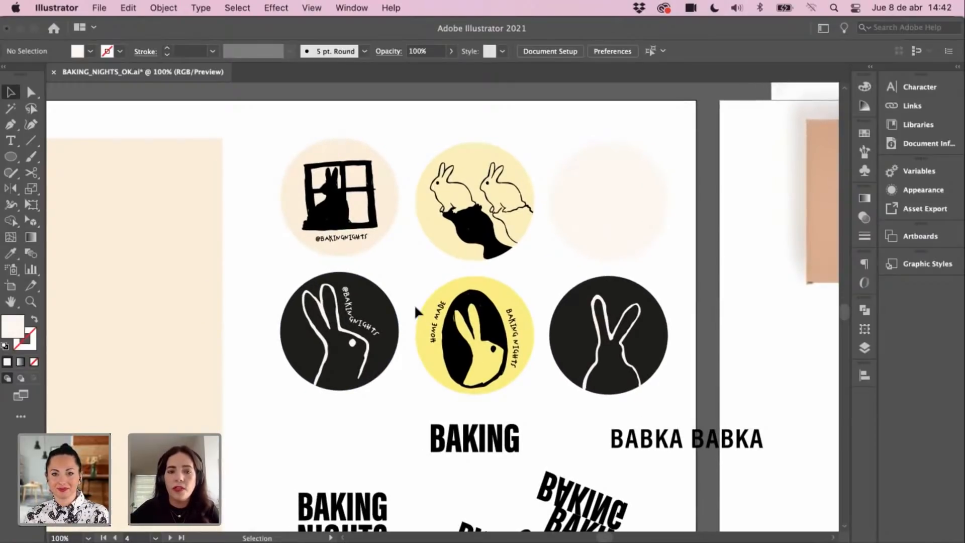
scroll(424, 296, "down", 1)
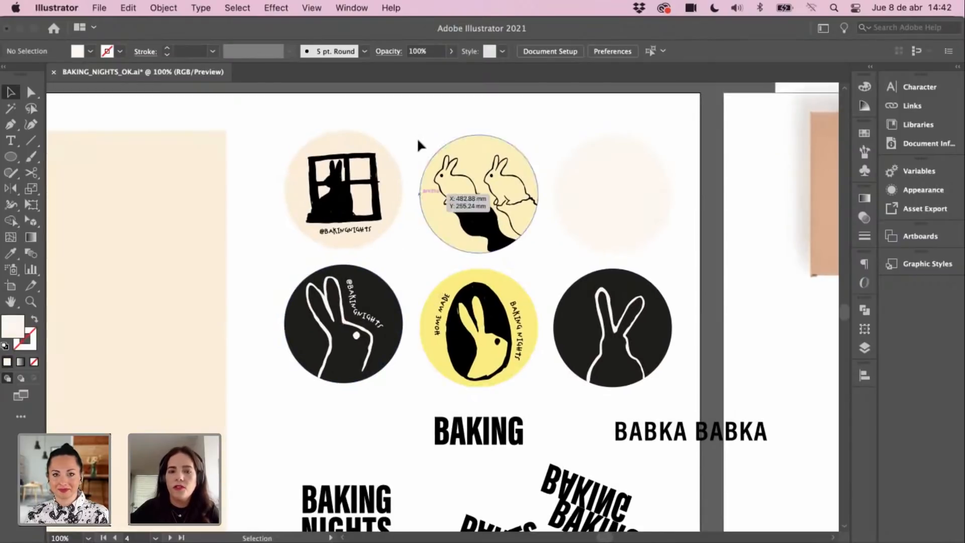
scroll(427, 282, "left", 1)
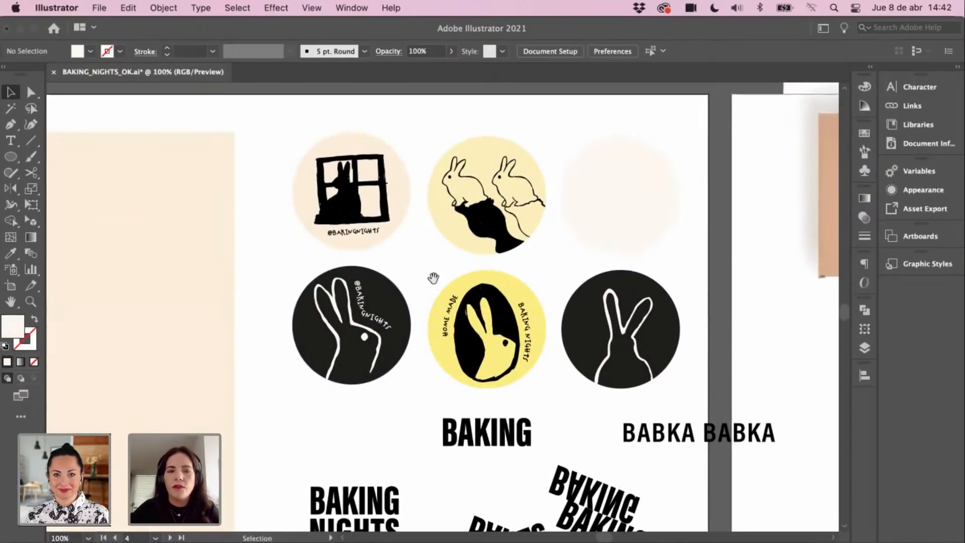
scroll(437, 281, "up", 1)
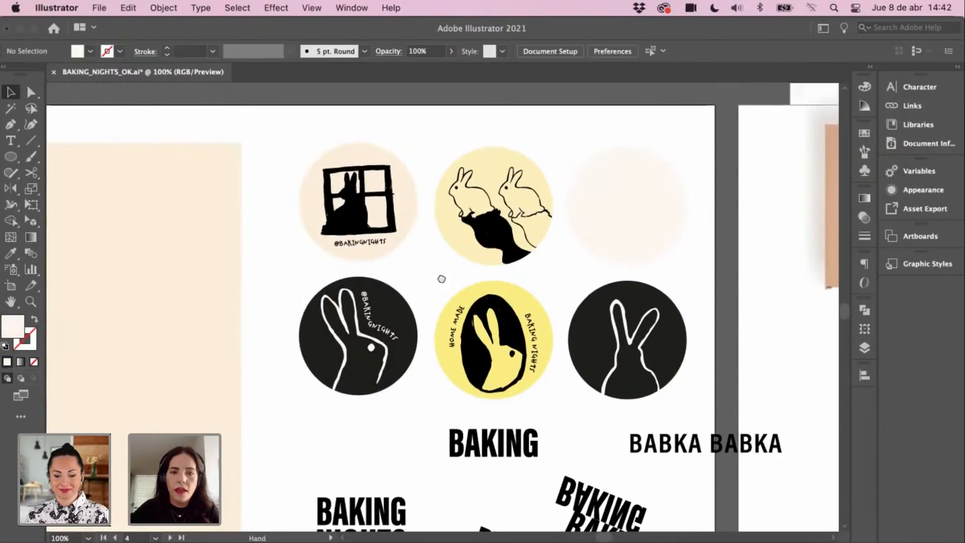
scroll(437, 290, "down", 1)
scroll(437, 347, "left", 2)
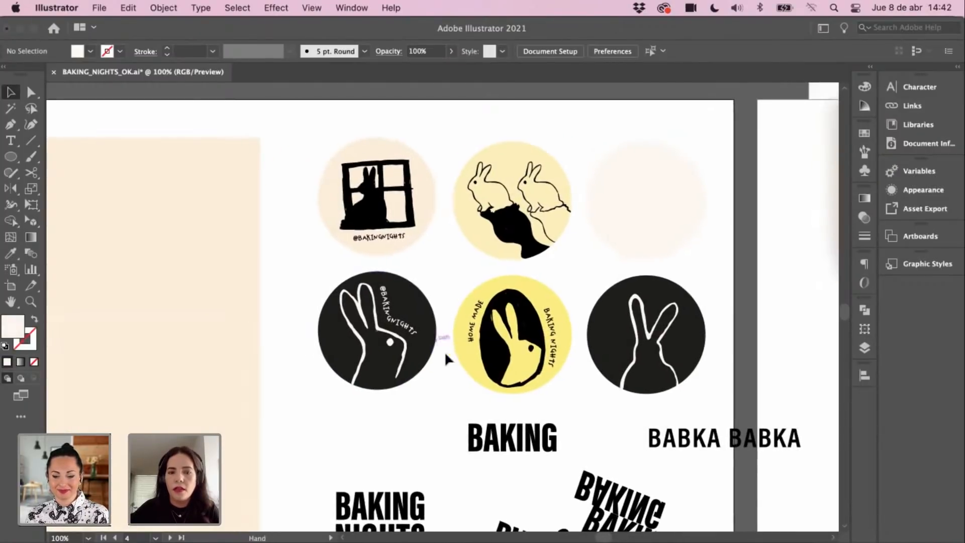
scroll(443, 337, "up", 2)
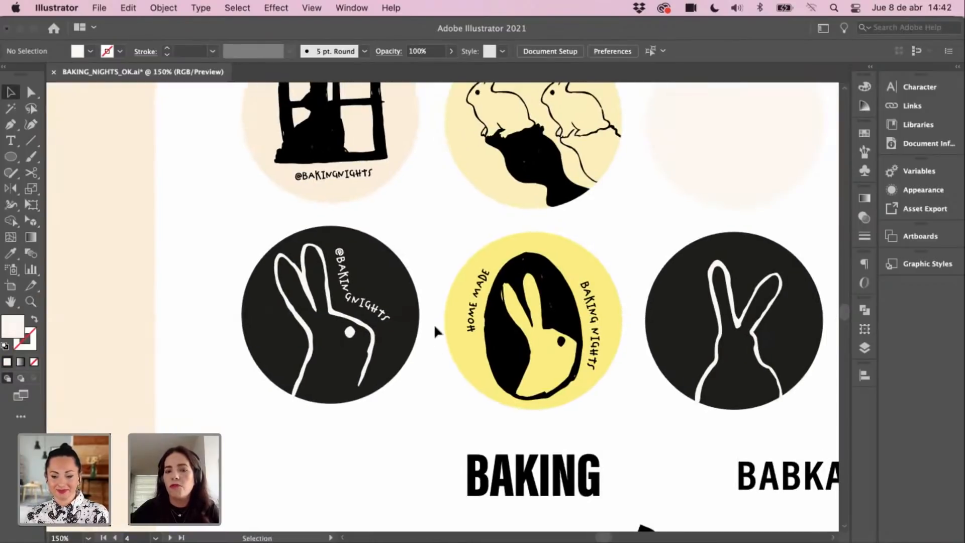
scroll(436, 315, "up", 3)
scroll(436, 315, "right", 1)
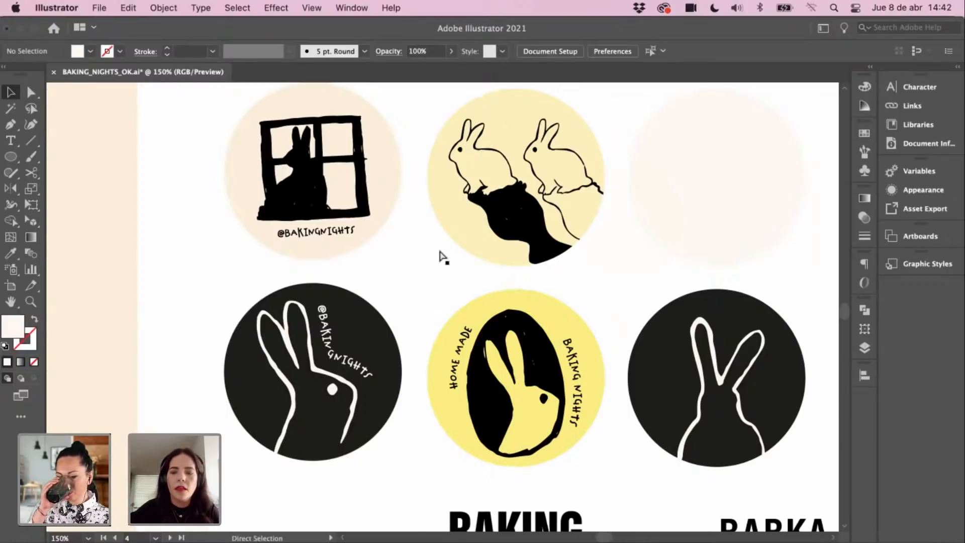
key("super+minus")
key("super+minus")
left_click_drag(630, 127, 460, 270)
left_click_drag(571, 222, 447, 300)
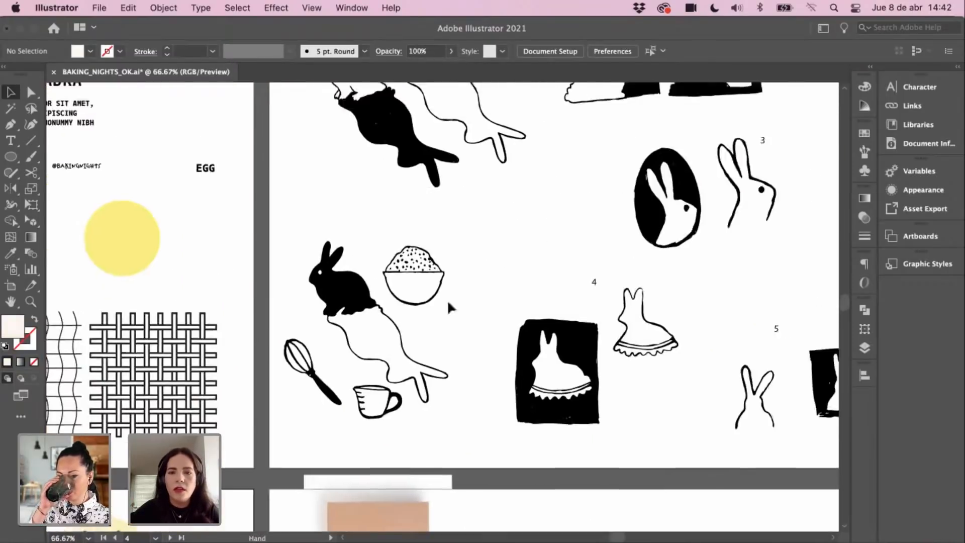
left_click_drag(551, 218, 503, 288)
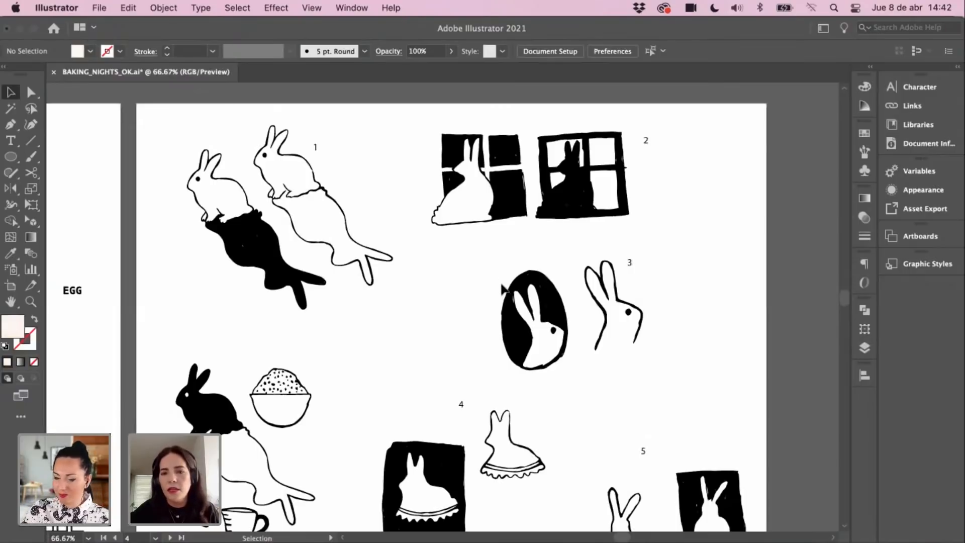
left_click_drag(467, 348, 509, 325)
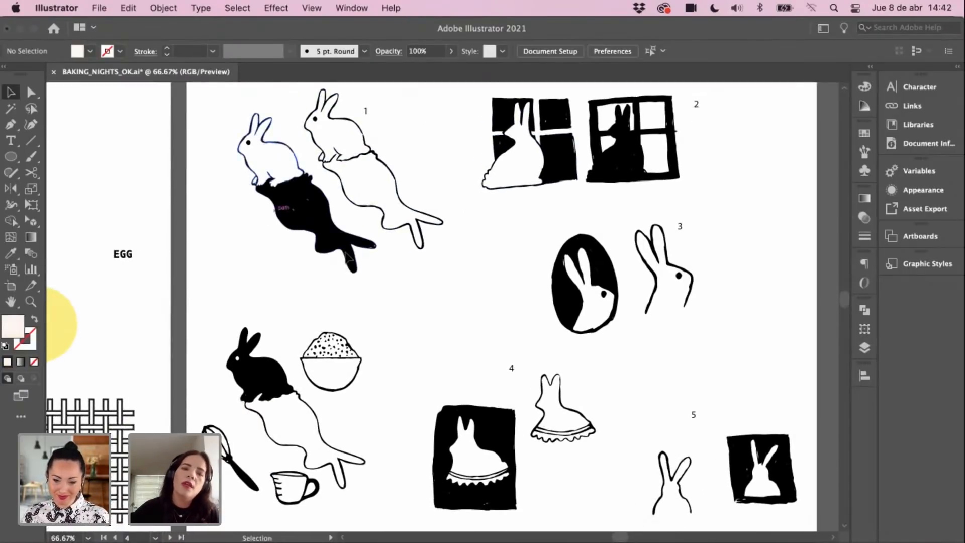
left_click(358, 244)
left_click(480, 268)
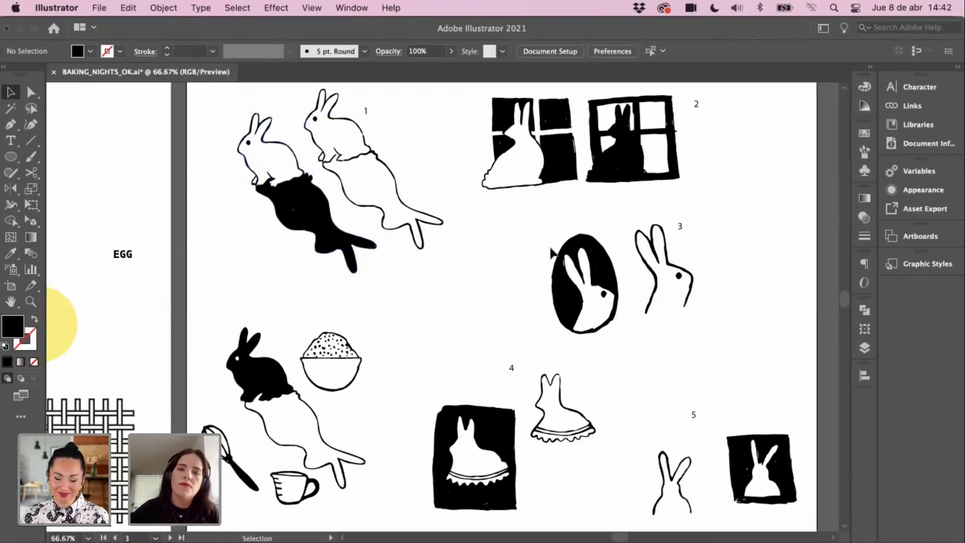
left_click(563, 299)
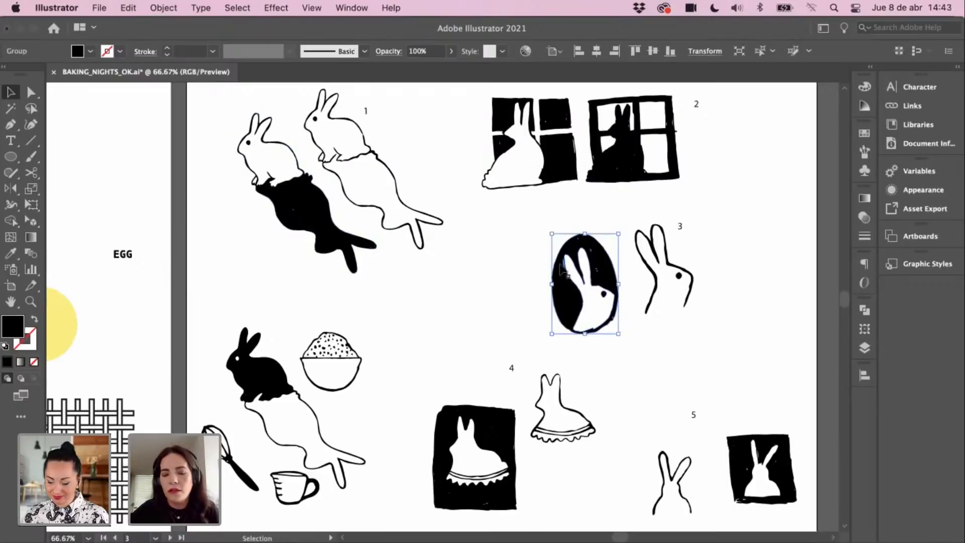
key("super+plus")
scroll(549, 332, "left", 2)
left_click(395, 344)
key("super+minus")
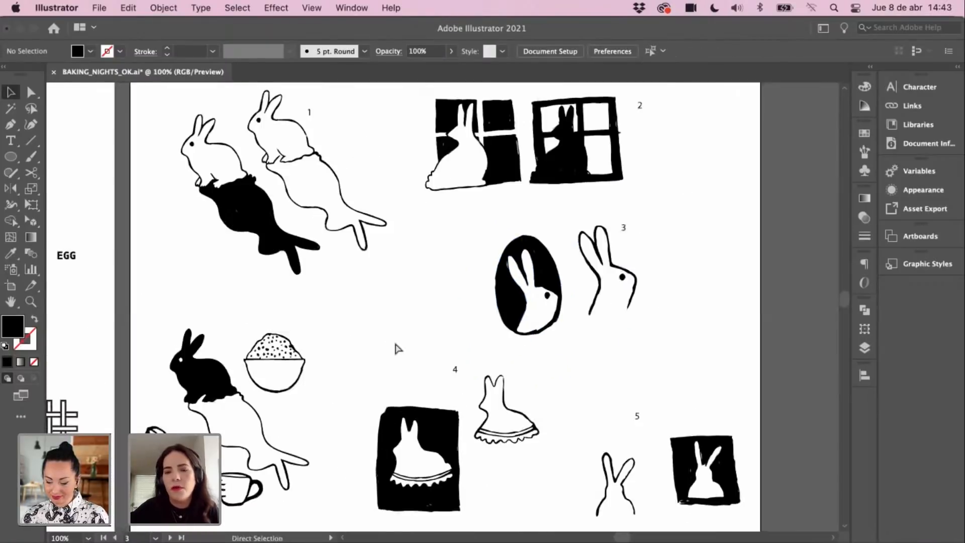
key("super+minus")
left_click_drag(384, 342, 464, 291)
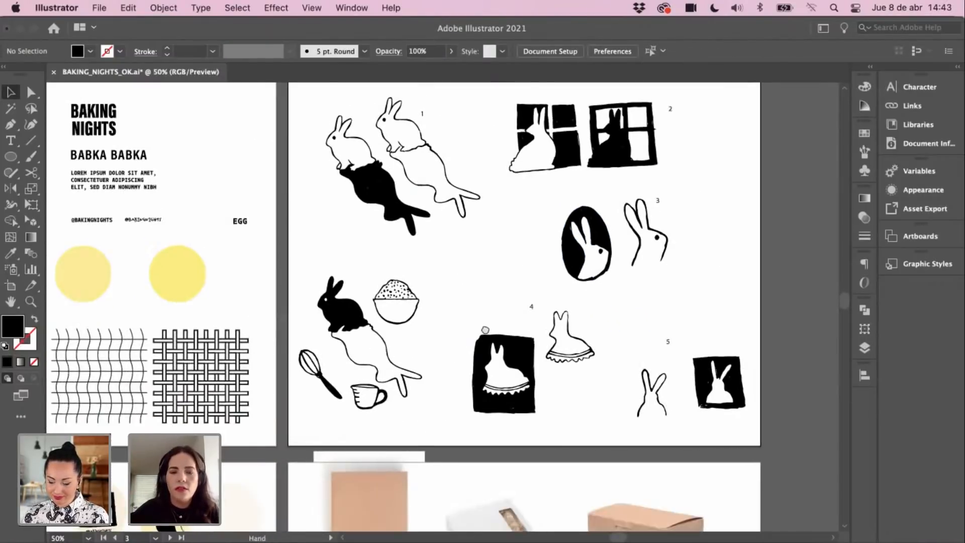
left_click_drag(485, 330, 526, 298)
left_click_drag(428, 351, 532, 274)
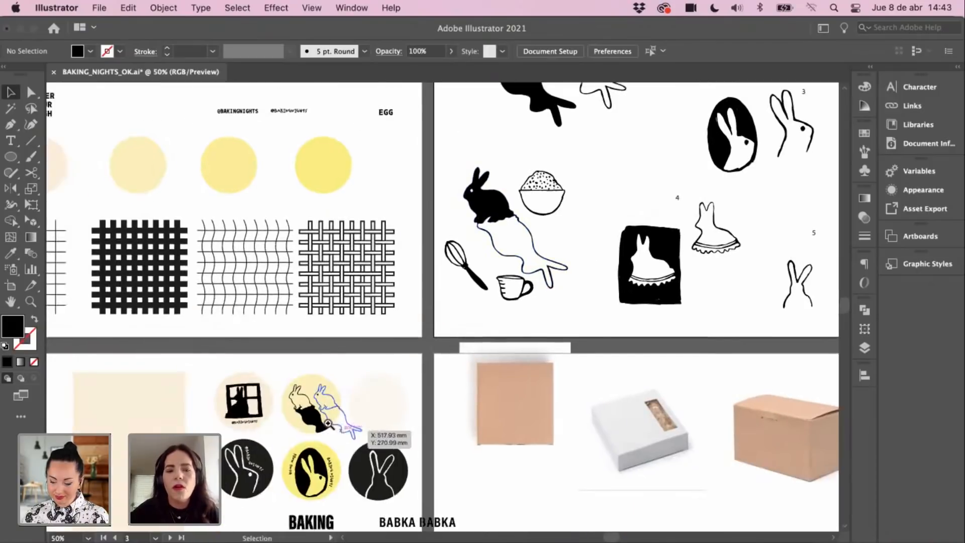
left_click(328, 423)
left_click_drag(572, 232, 497, 338)
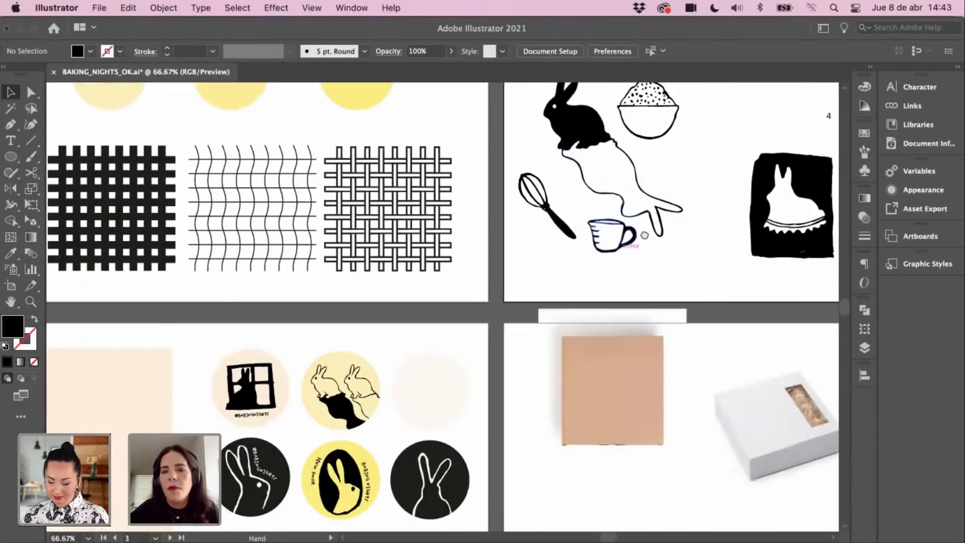
left_click_drag(645, 235, 522, 360)
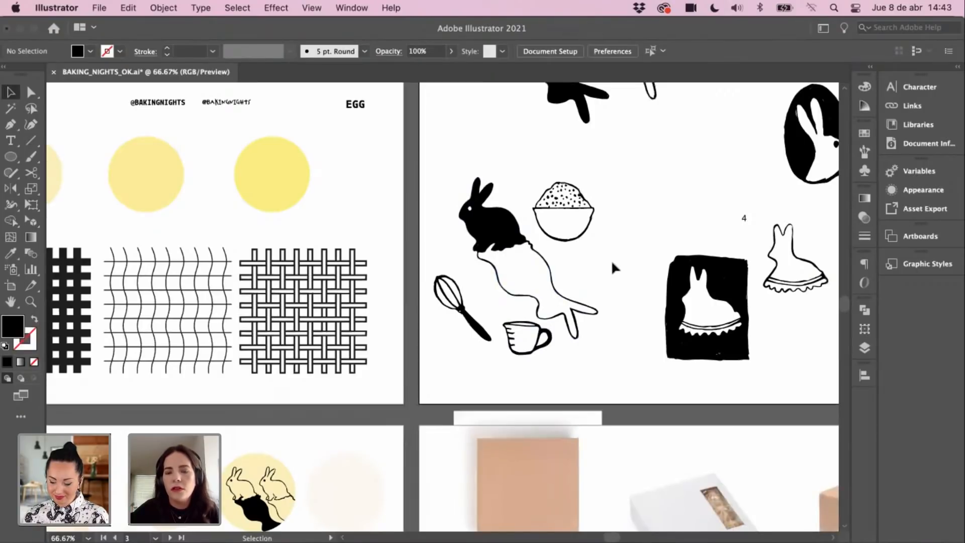
left_click_drag(467, 401, 534, 353)
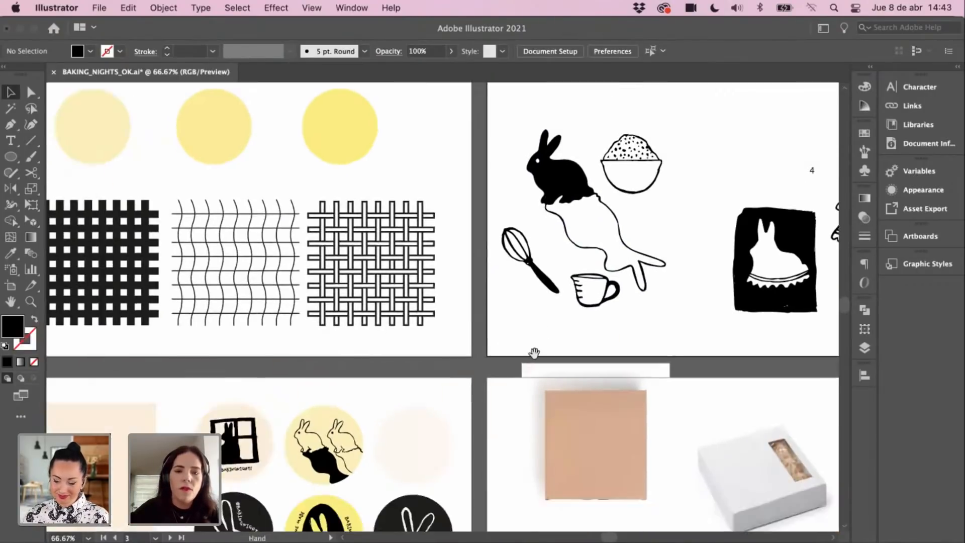
scroll(534, 352, "down", 5)
scroll(547, 323, "down", 2)
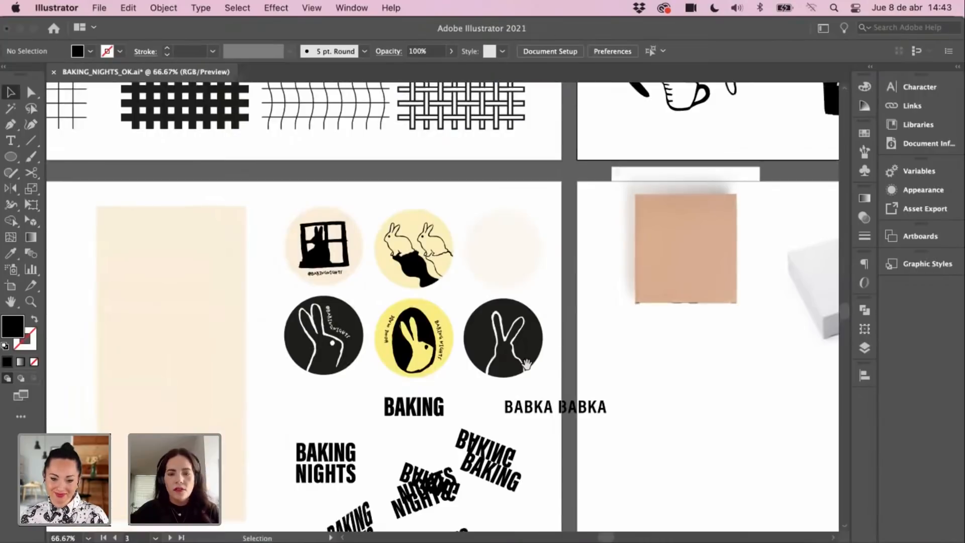
Step: Draw a tall rectangle left of the tan box mockup and fill it with the mockup's tan colour
scroll(526, 363, "down", 2)
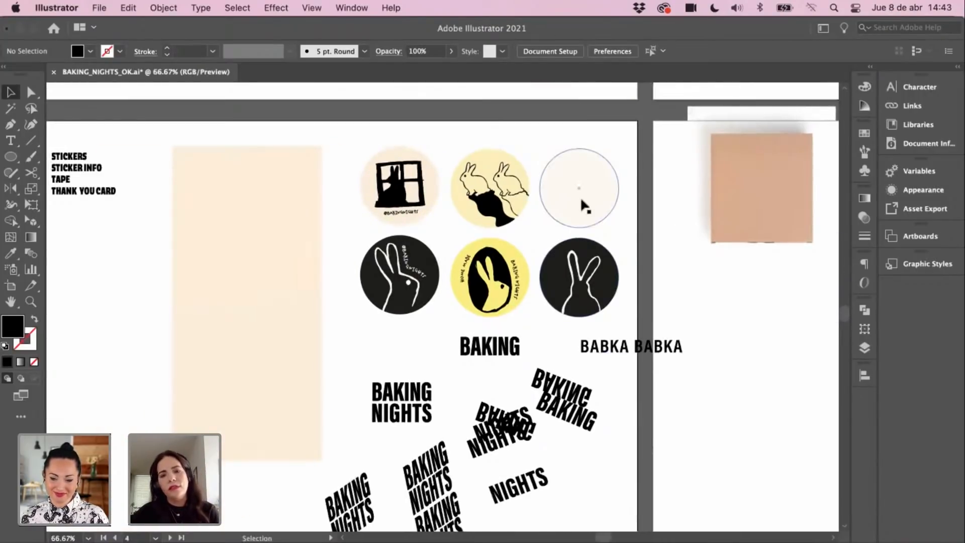
left_click_drag(610, 255, 645, 308)
left_click_drag(400, 197, 468, 284)
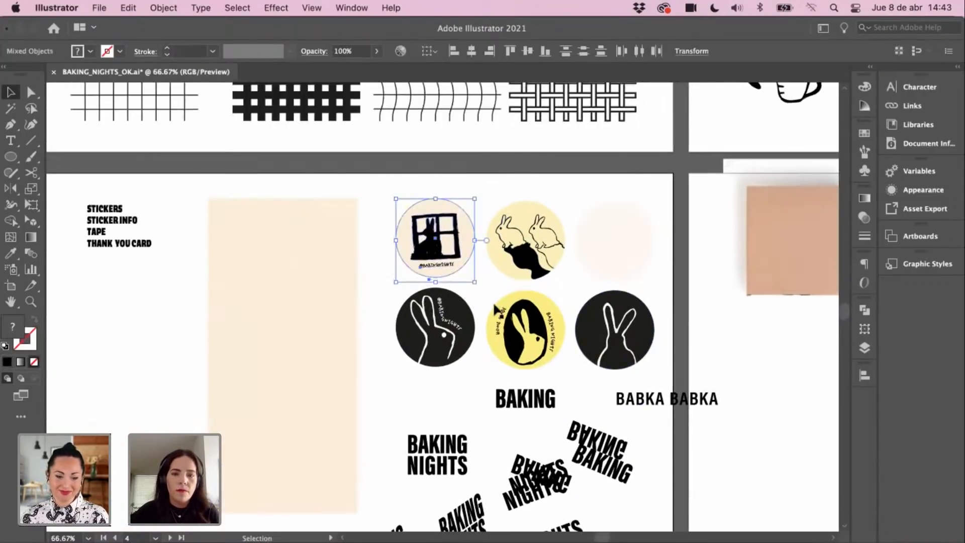
left_click(492, 291)
left_click_drag(523, 314, 550, 333)
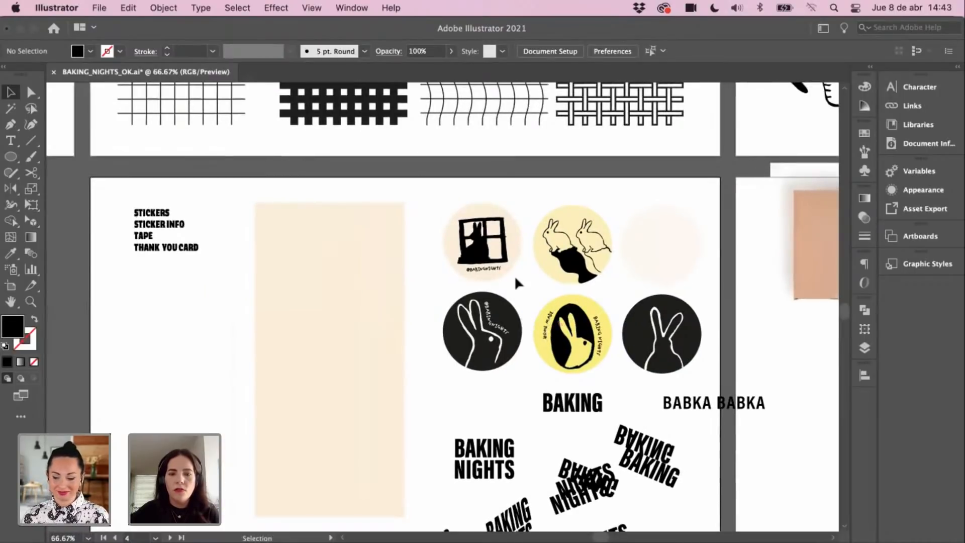
key("super+minus")
left_click_drag(523, 284, 781, 229)
left_click_drag(496, 273, 652, 255)
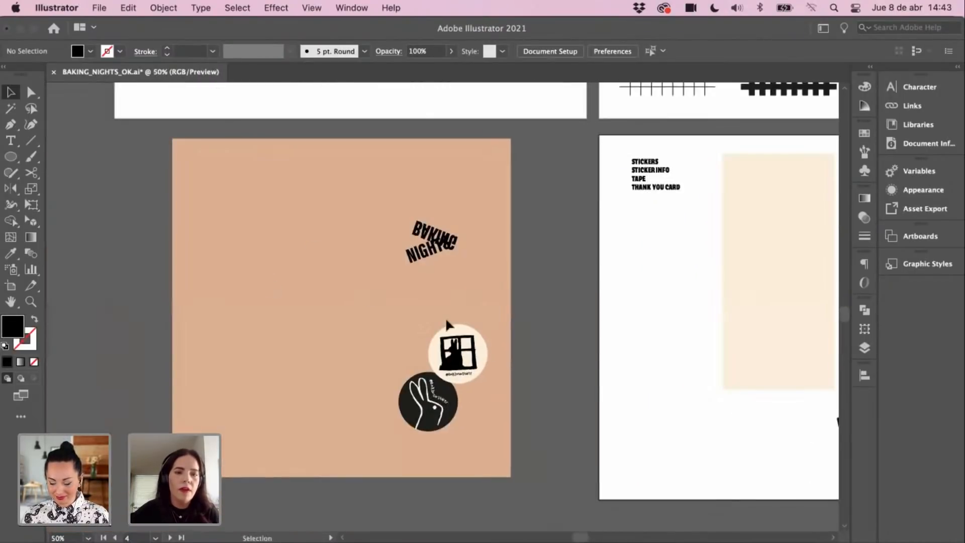
scroll(312, 262, "left", 5)
left_click(19, 159)
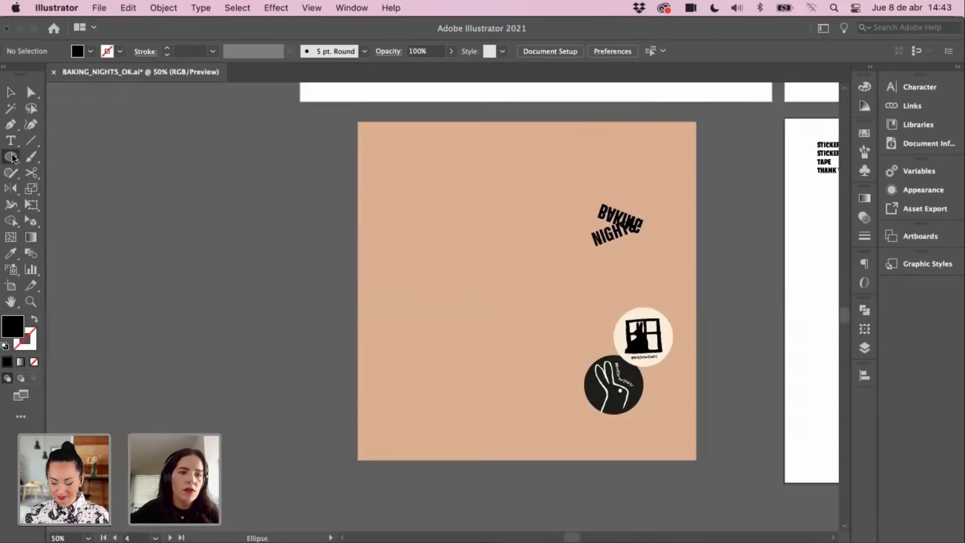
left_click_drag(14, 159, 65, 155)
left_click_drag(281, 452, 331, 463)
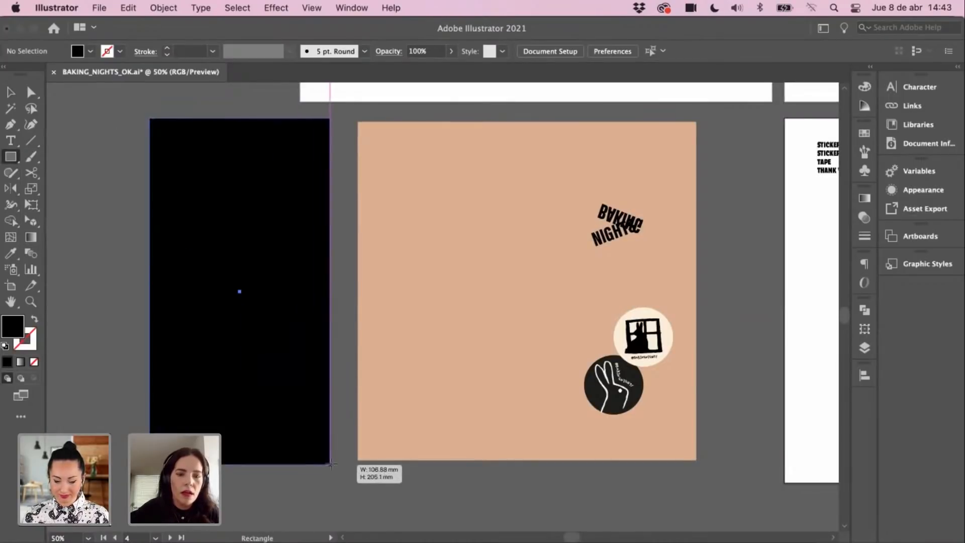
key("i")
left_click(394, 338)
Step: Lower the lower tan panel's top edge to leave a thin gap between the stacked panels
key("v")
key("a")
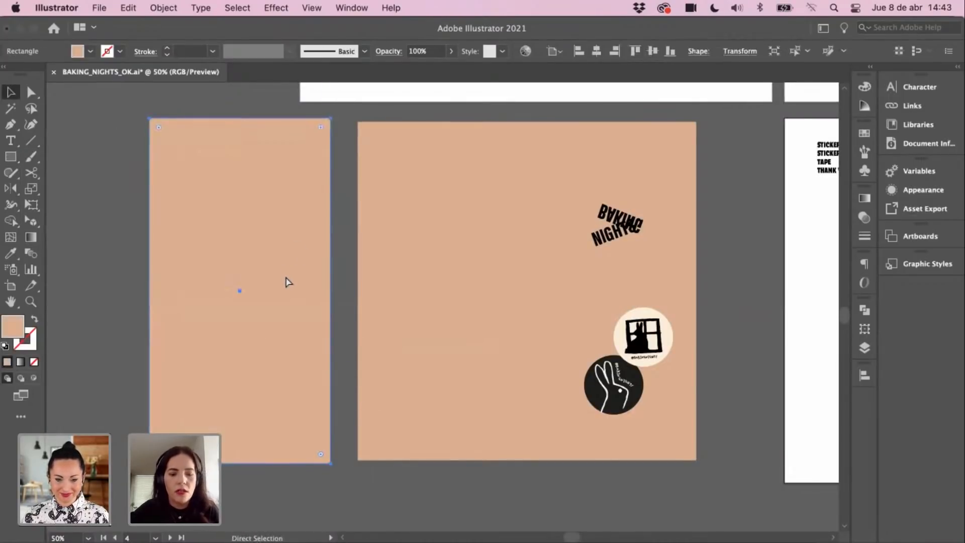
key("f")
key("v")
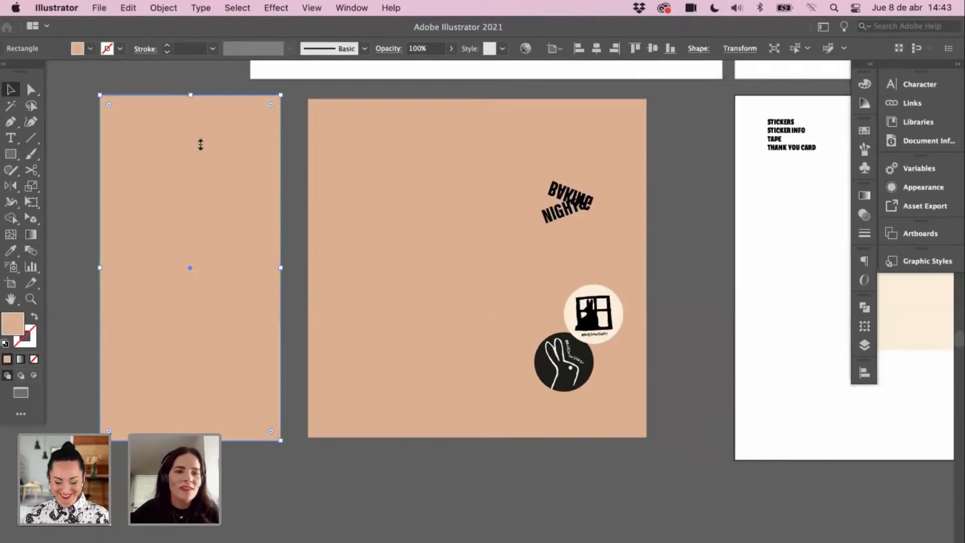
left_click_drag(201, 144, 213, 200)
key("super+z")
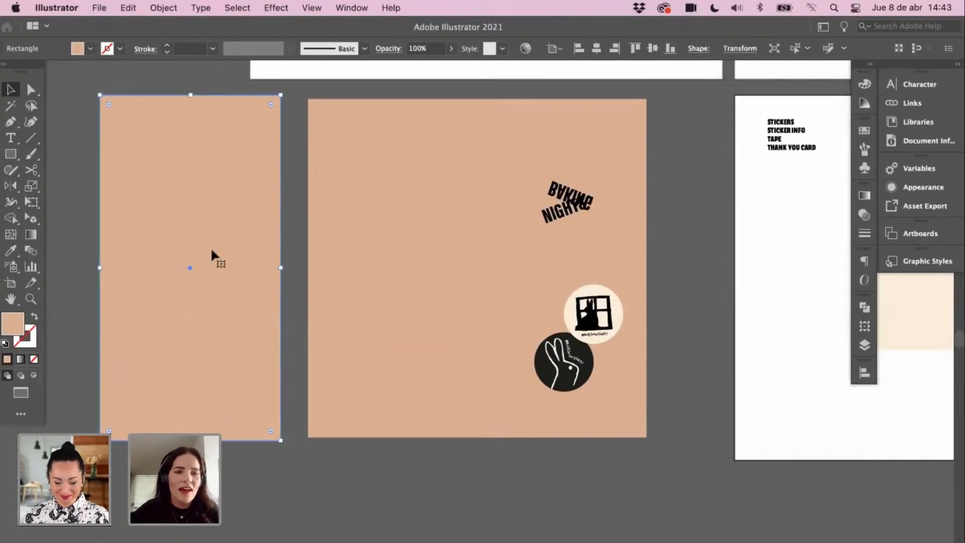
left_click_drag(190, 335, 197, 233)
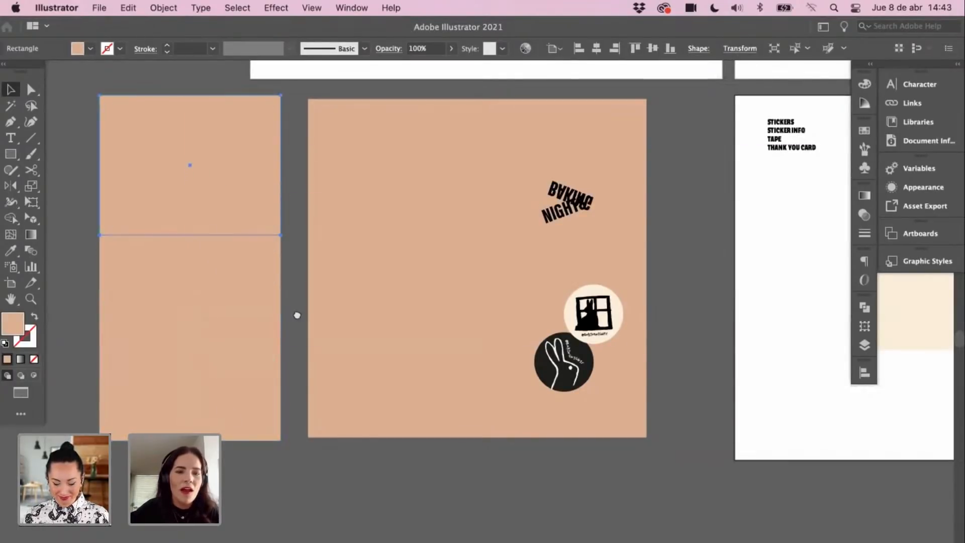
scroll(297, 316, "up", 5)
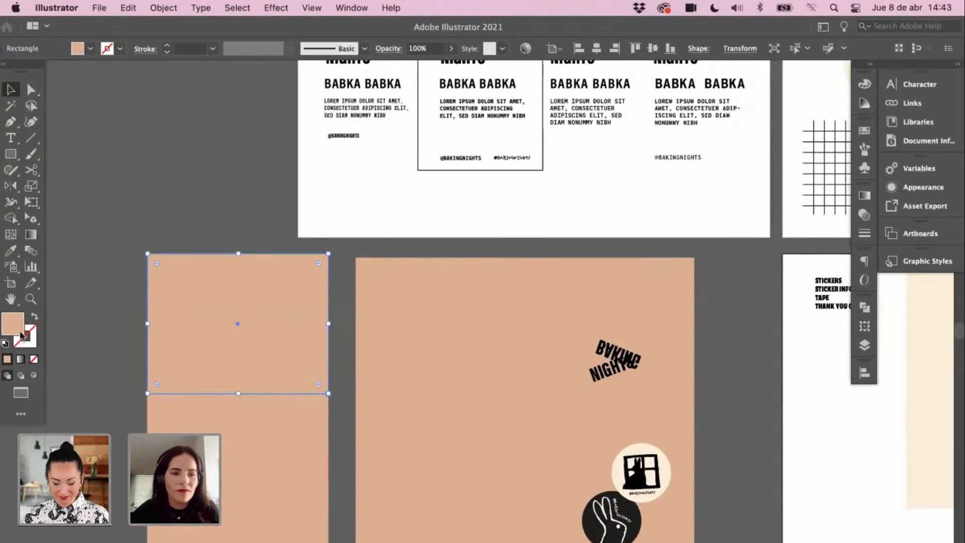
left_click(297, 429)
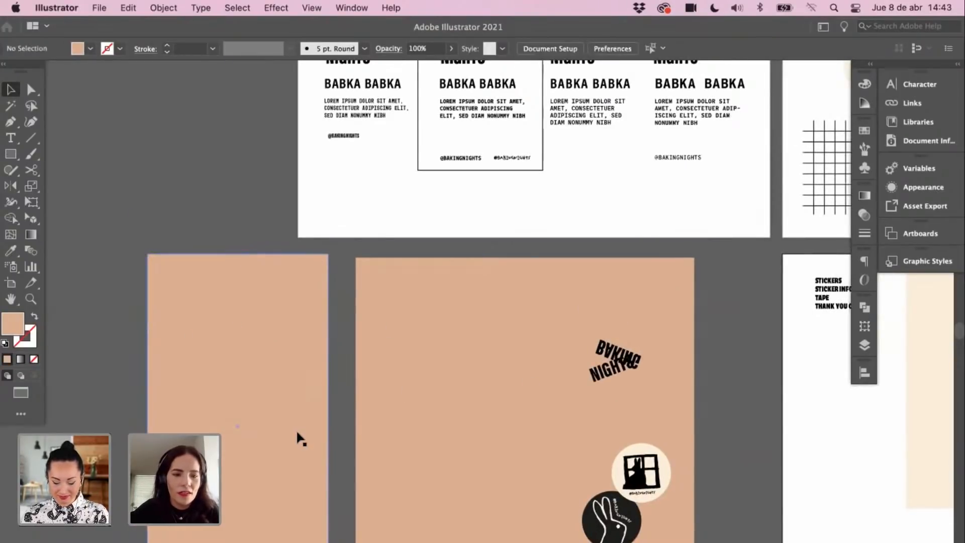
left_click_drag(238, 254, 251, 399)
left_click(145, 378)
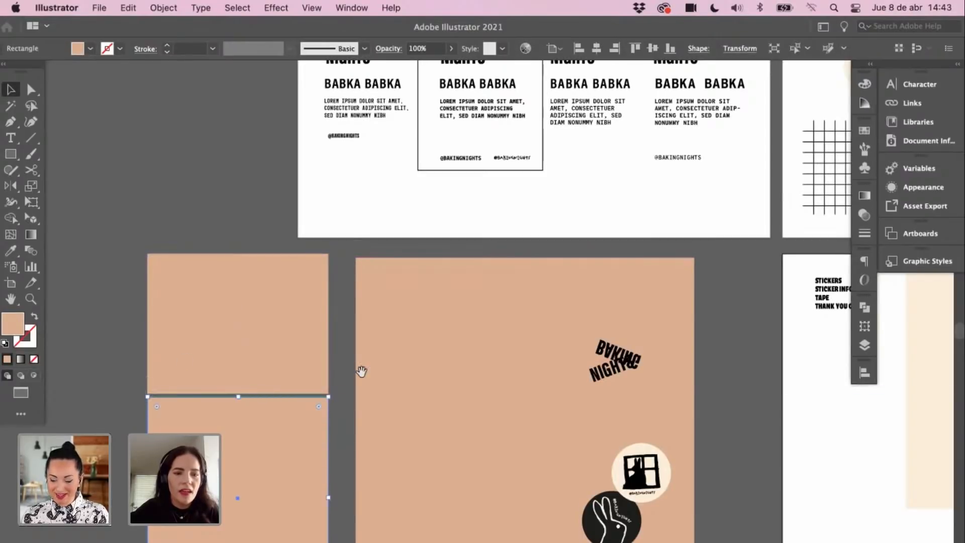
Step: Copy the yellow bunny sticker, paste it near the box mockups, then undo the paste
left_click_drag(404, 384, 490, 324)
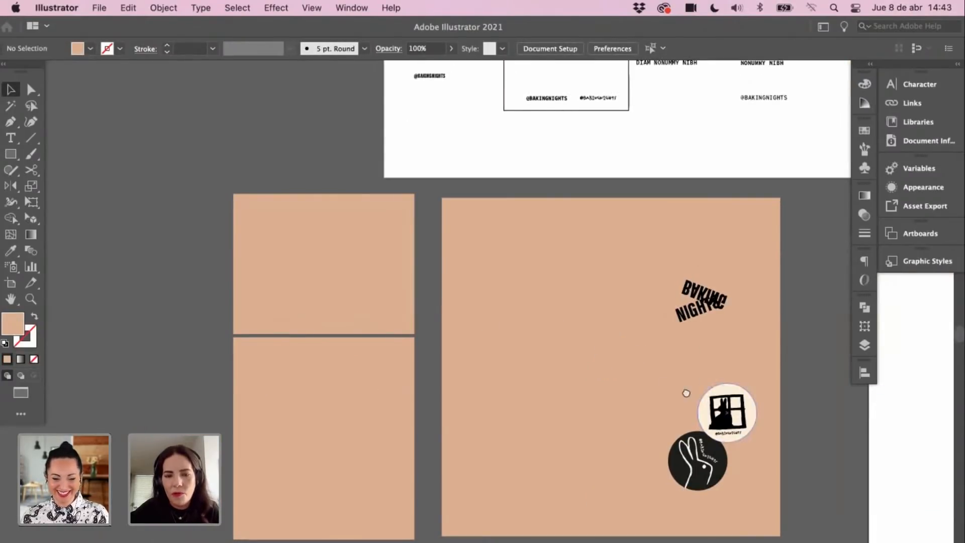
scroll(685, 390, "right", 10)
scroll(623, 372, "right", 3)
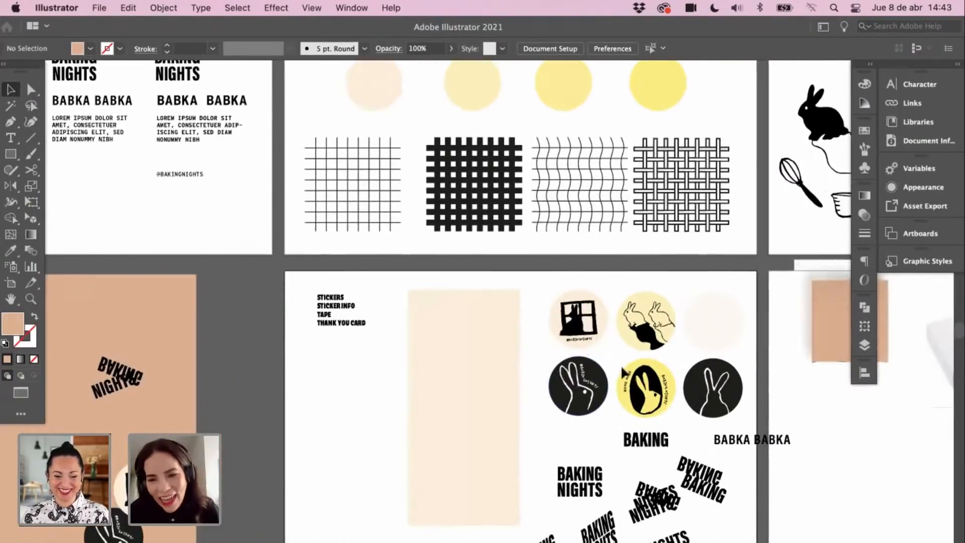
left_click_drag(661, 404, 668, 417)
key("super+c")
left_click_drag(162, 409, 750, 326)
key("super+v")
key("super+z")
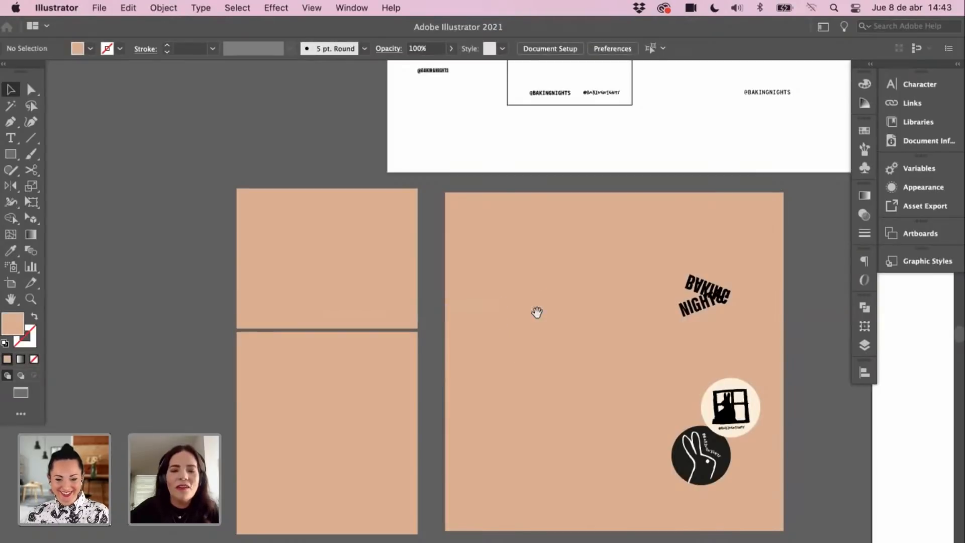
scroll(537, 312, "right", 5)
scroll(587, 300, "right", 10)
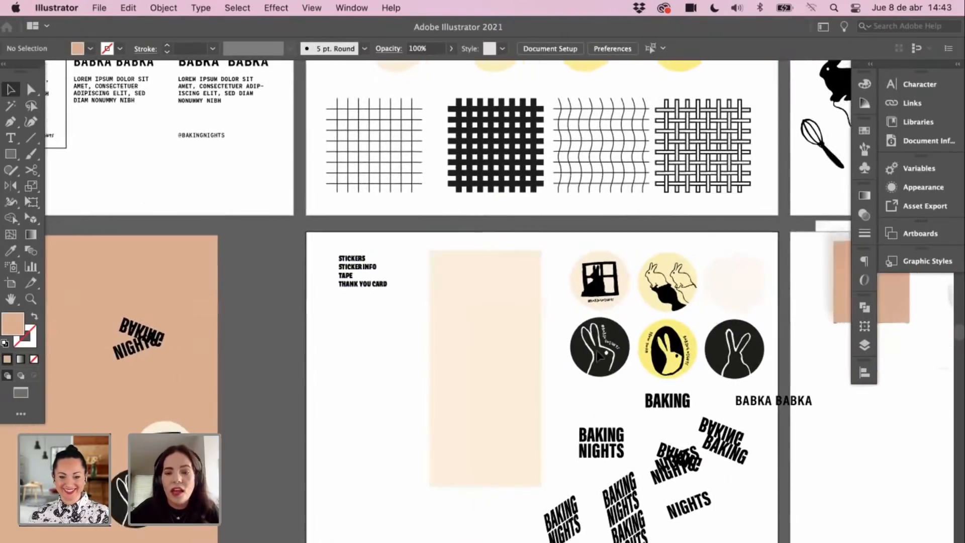
Step: Paste a copy of the two-rabbit yellow sticker straddling the left box's seam
left_click(628, 380)
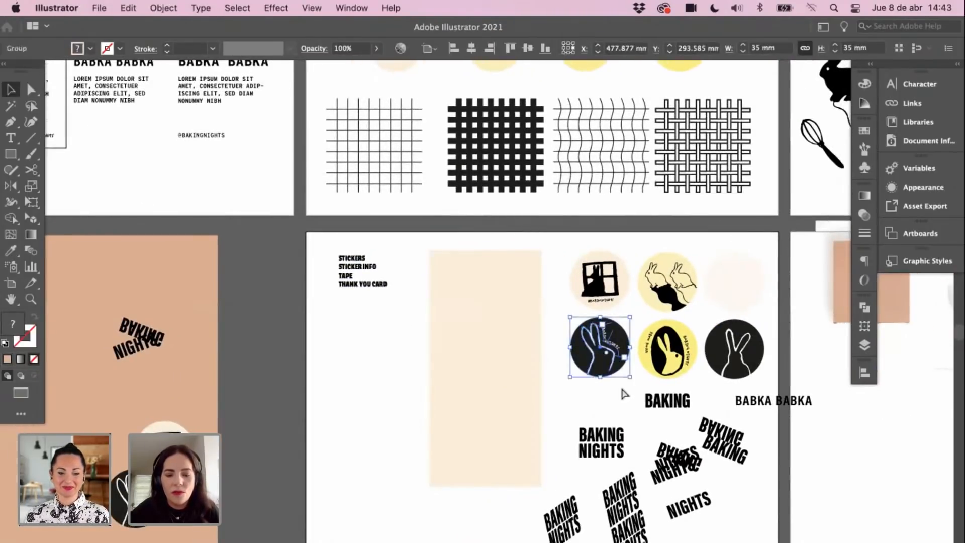
left_click_drag(634, 249, 699, 314)
left_click_drag(333, 356, 842, 312)
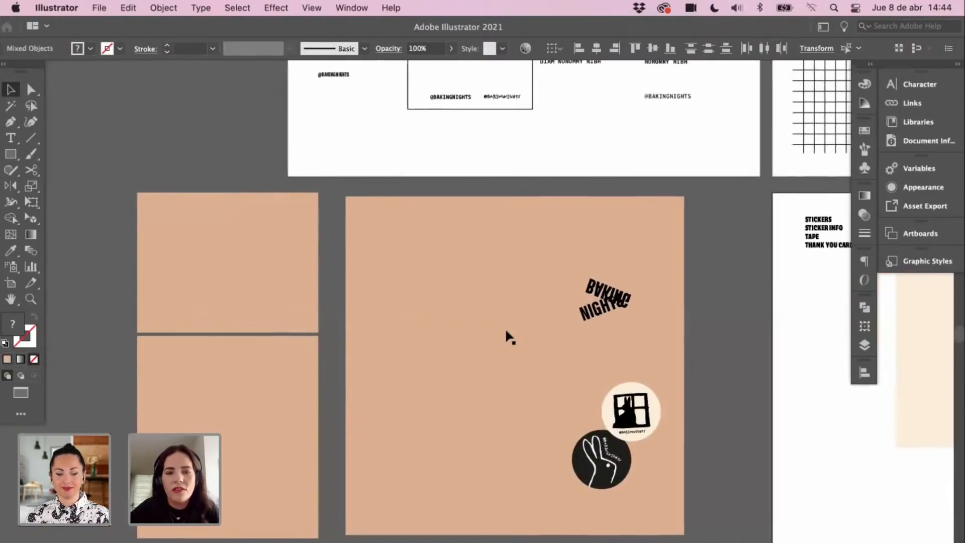
key("super+v")
left_click_drag(492, 327, 308, 331)
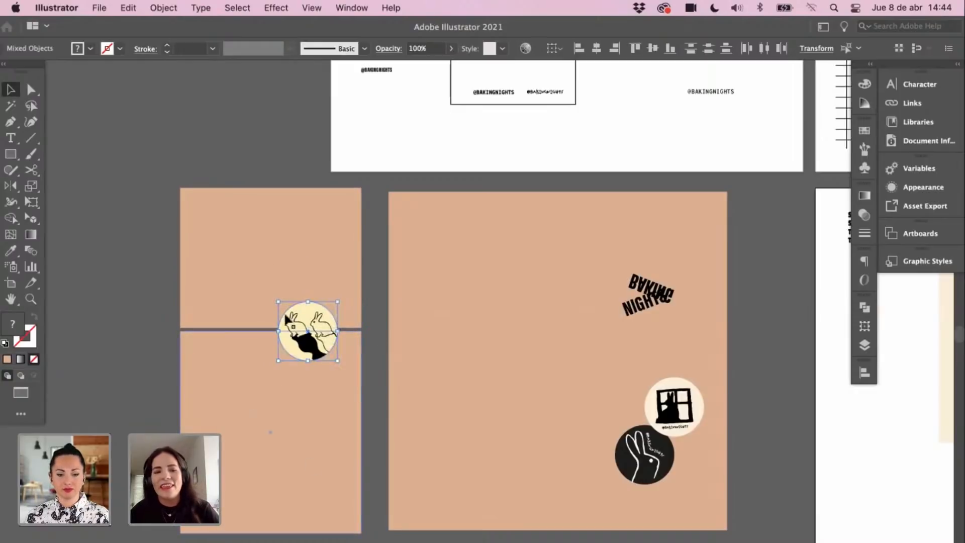
Step: Preview the sealed box mockup without the interface, then zoom out to see the whole board
scroll(286, 382, "up", 2)
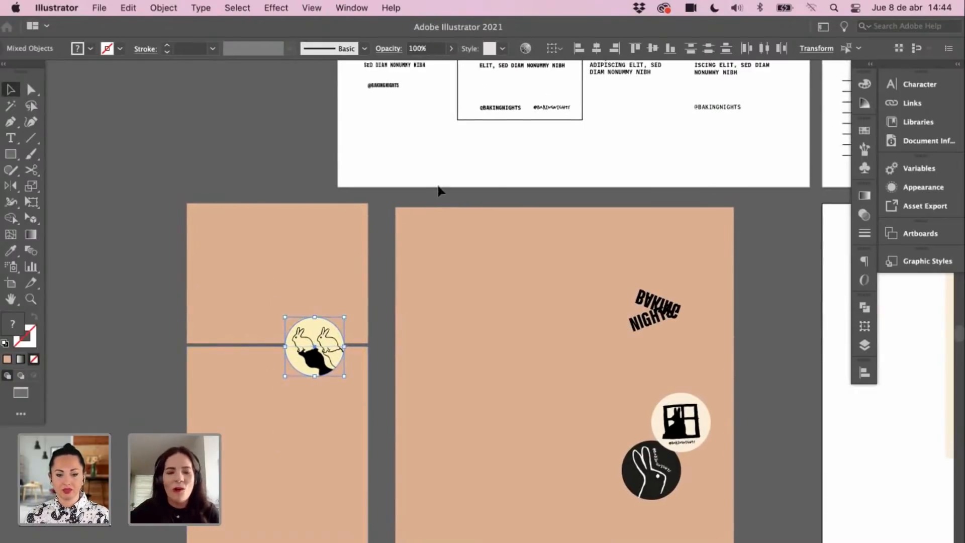
key("Tab")
key("f")
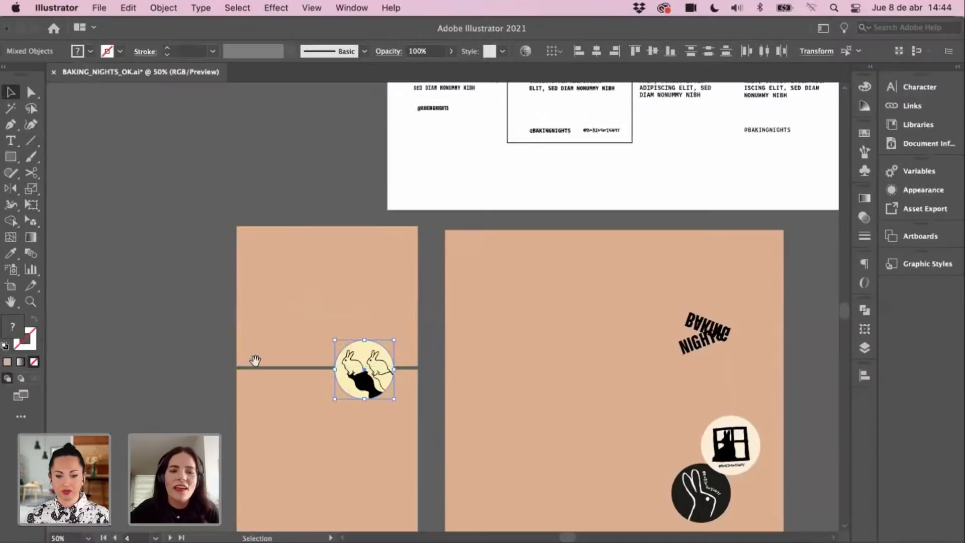
left_click_drag(372, 363, 295, 292)
left_click_drag(408, 254, 394, 310)
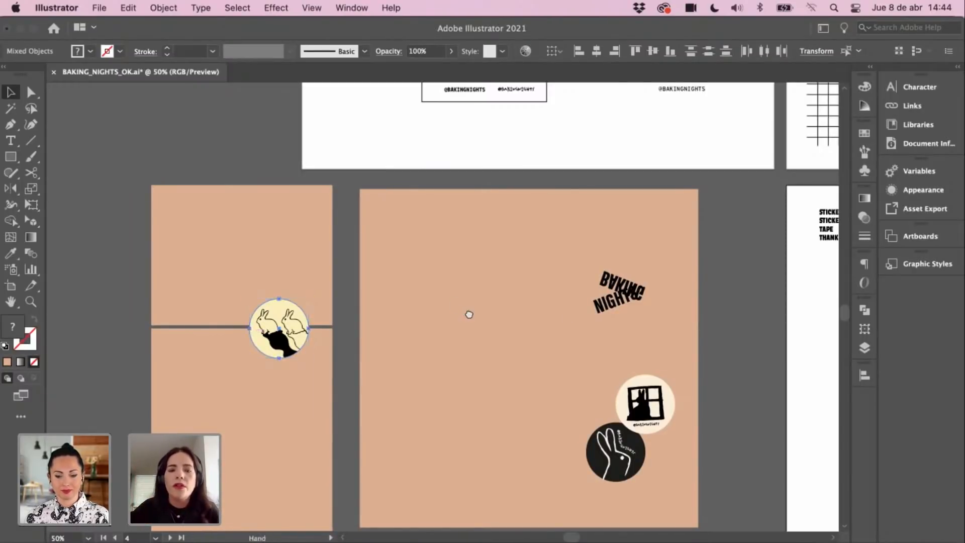
scroll(447, 302, "right", 6)
scroll(447, 302, "down", 3)
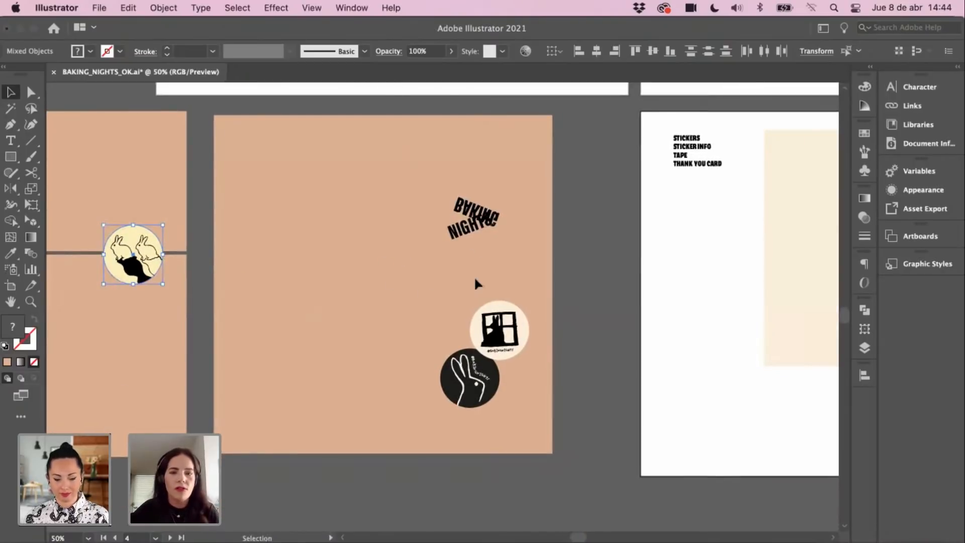
scroll(473, 316, "up", 2)
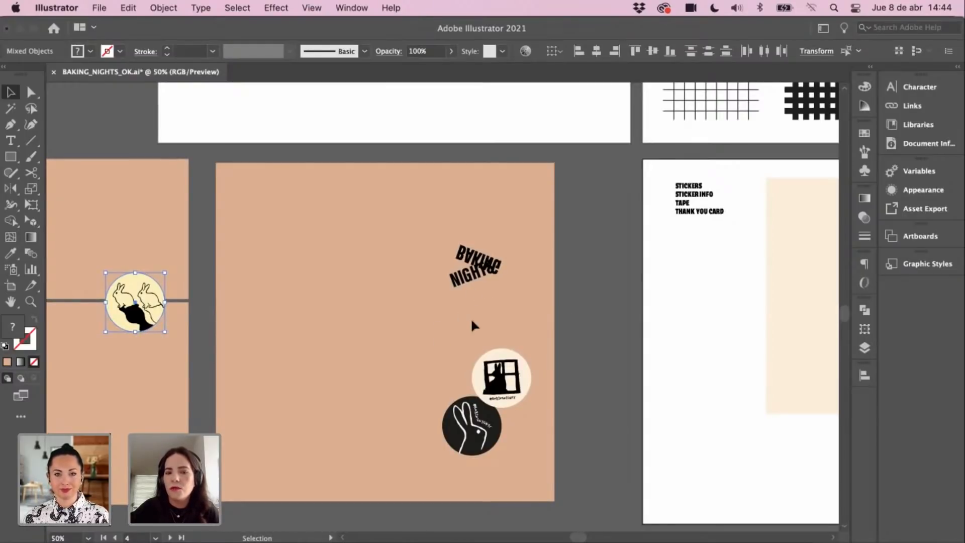
key("super+minus")
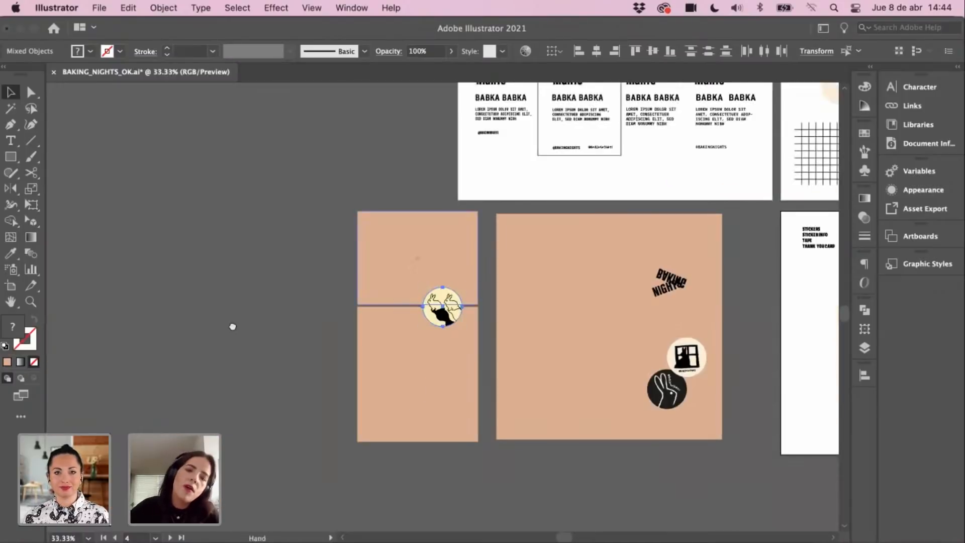
Step: Select both words of the BAKING NIGHTS logo on the large box and zoom in to inspect it
left_click_drag(503, 293, 233, 326)
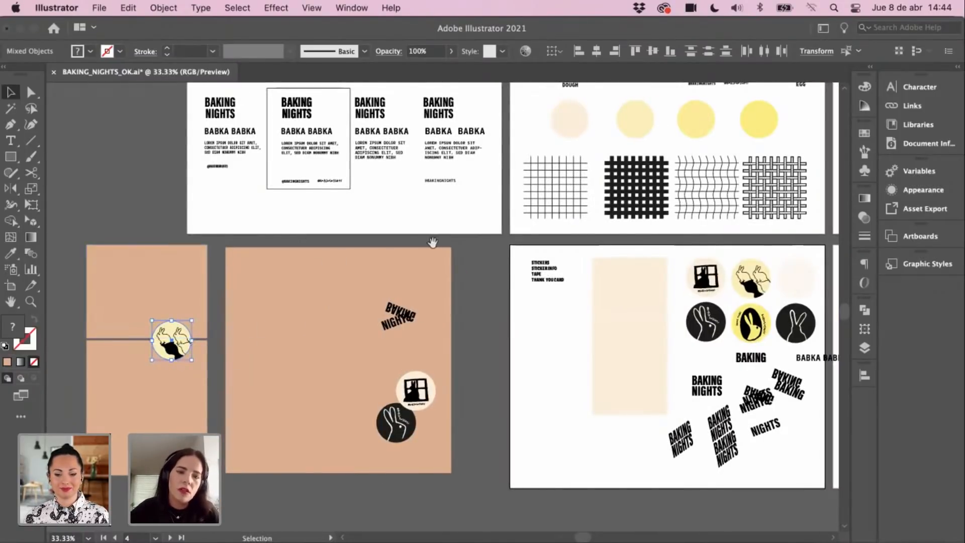
scroll(428, 332, "up", 1)
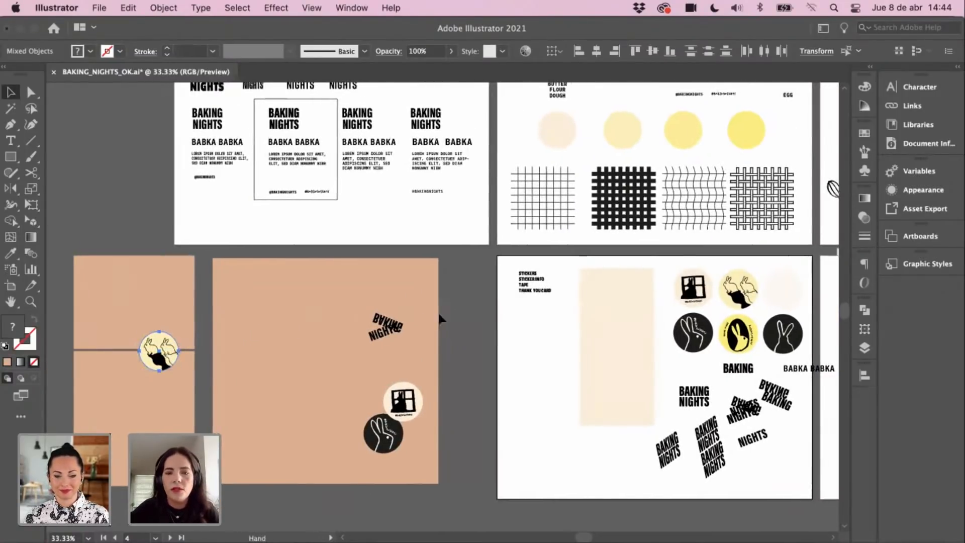
scroll(438, 311, "right", 2)
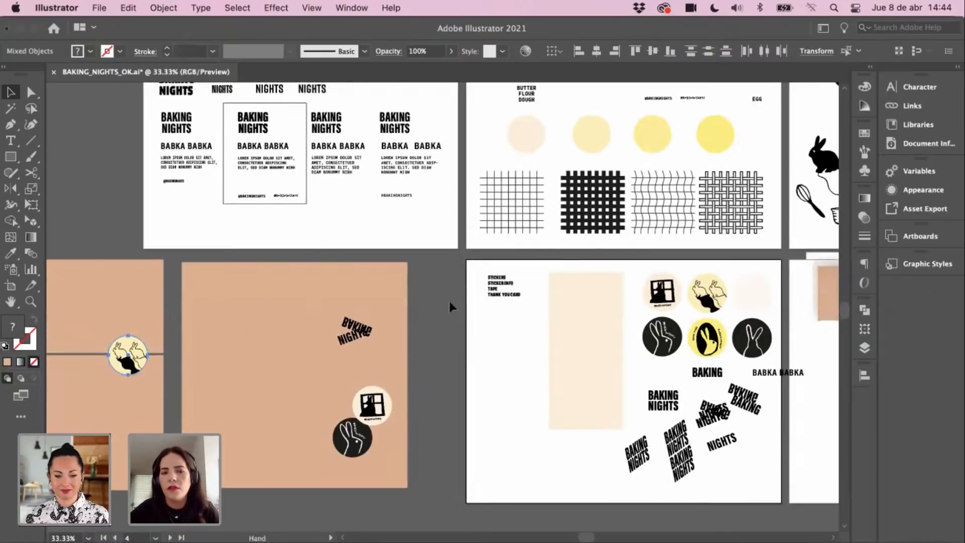
scroll(450, 302, "left", 4)
scroll(450, 301, "down", 1)
left_click(421, 305)
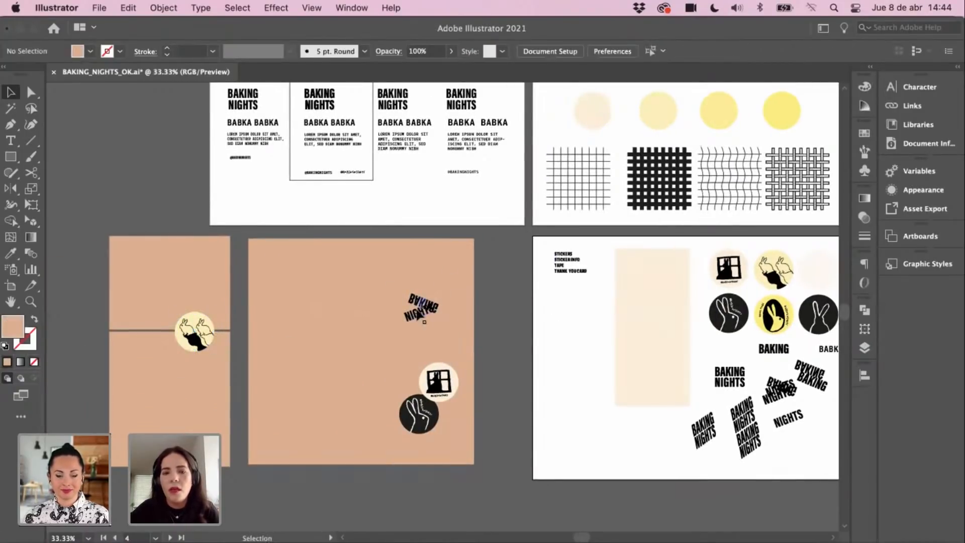
left_click_drag(444, 279, 418, 300)
key("super+space")
left_click(436, 328)
left_click(435, 328)
left_click(580, 242)
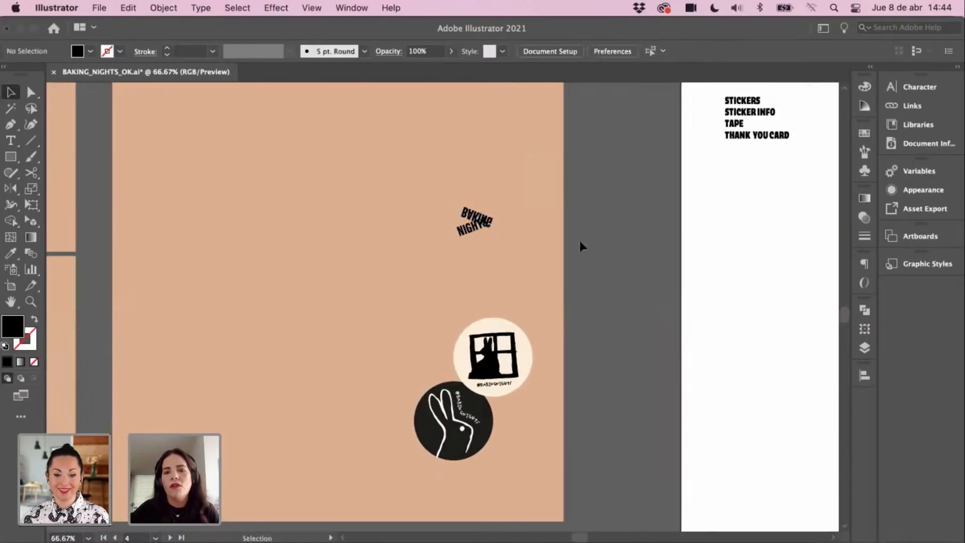
key("super+minus")
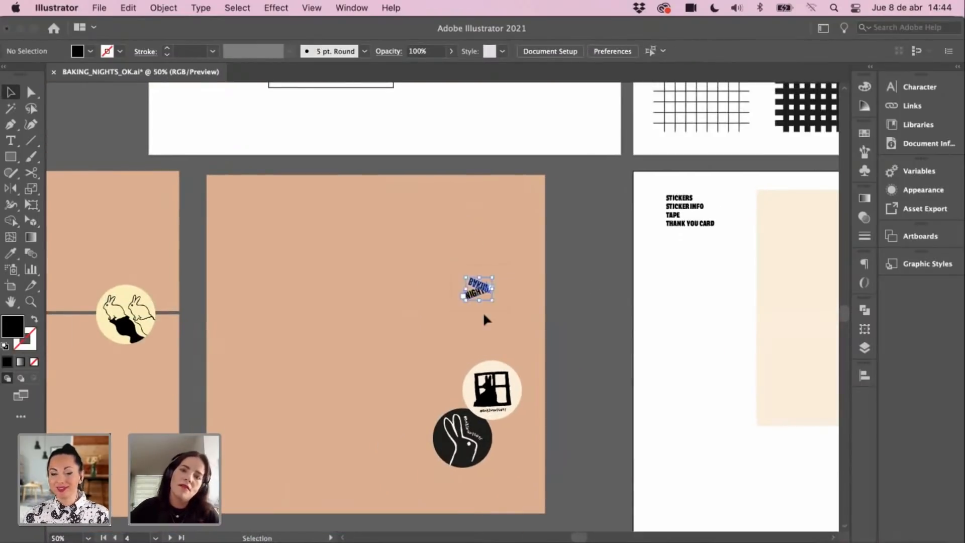
Step: Scale the BAKING NIGHTS logo up in two passes by dragging its bounding box outward
left_click_drag(465, 277, 436, 254)
scroll(408, 305, "right", 1)
left_click(502, 234)
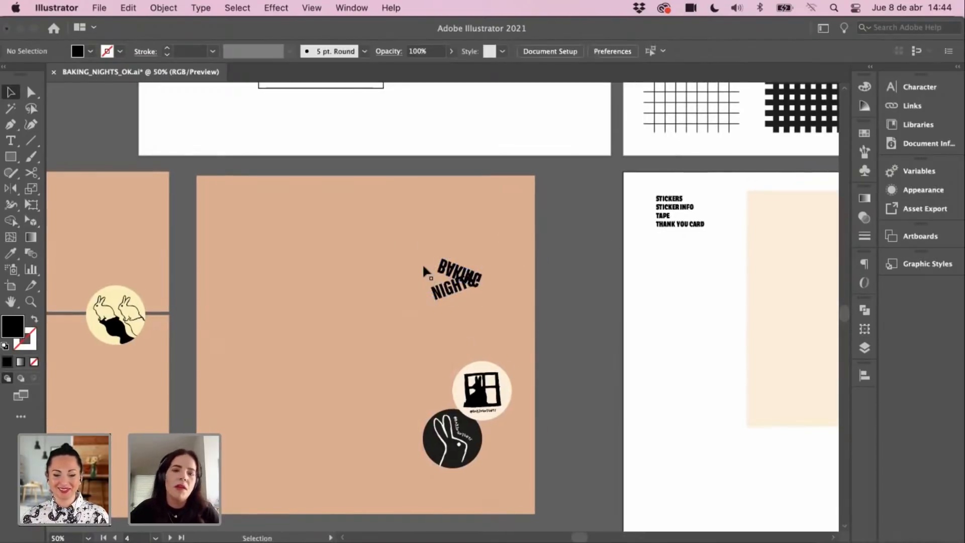
left_click(455, 276)
mouse_move(436, 253)
left_mouse_down()
mouse_move(390, 226)
mouse_move(421, 225)
mouse_move(423, 250)
left_mouse_up()
scroll(528, 237, "right", 3)
scroll(528, 236, "down", 2)
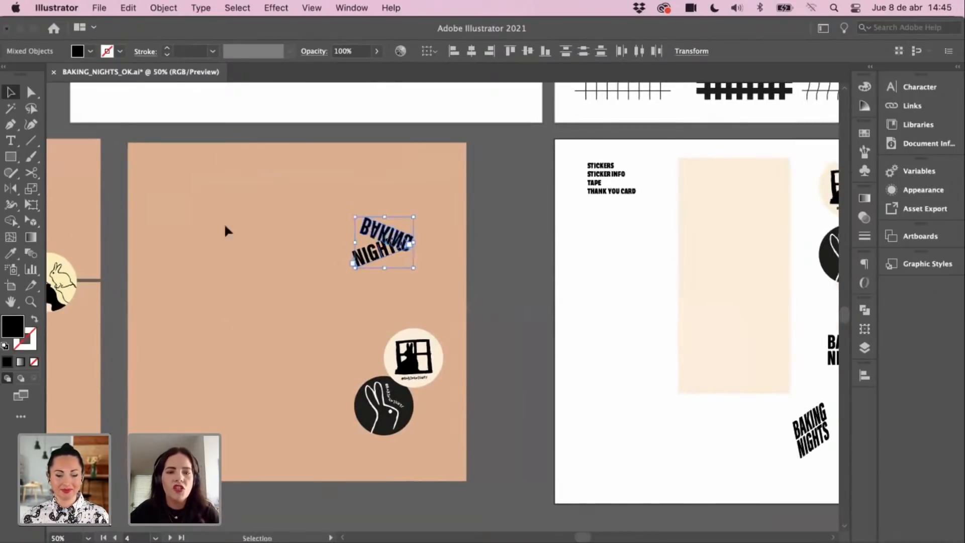
scroll(598, 219, "right", 5)
scroll(598, 220, "up", 2)
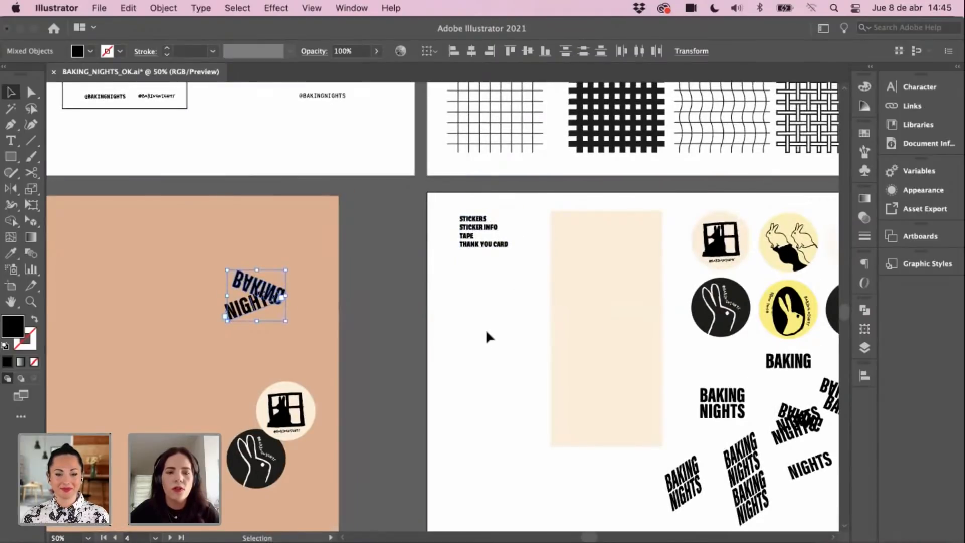
Step: Deselect the logo and scroll around the board to review its new size
left_click(486, 328)
scroll(492, 274, "right", 1)
scroll(492, 274, "up", 1)
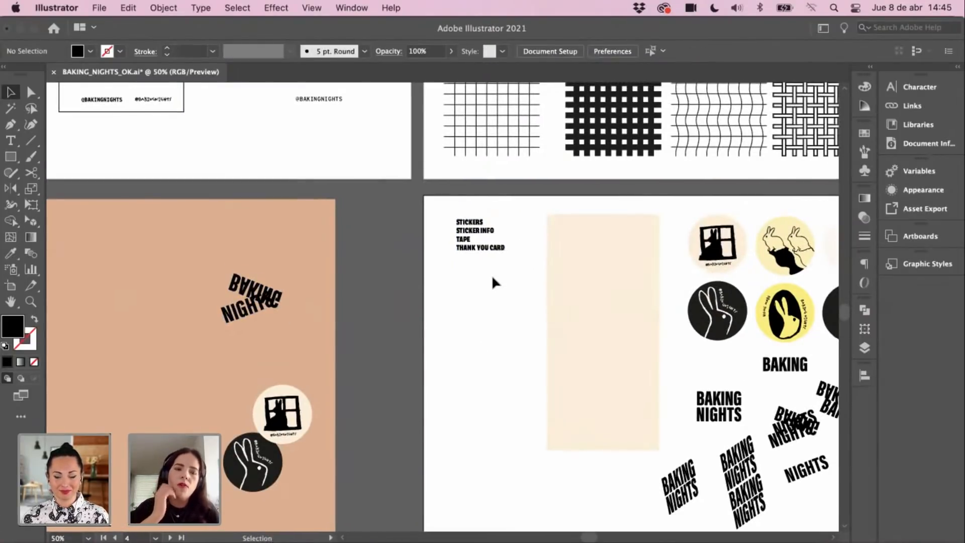
scroll(490, 279, "right", 7)
scroll(490, 279, "down", 1)
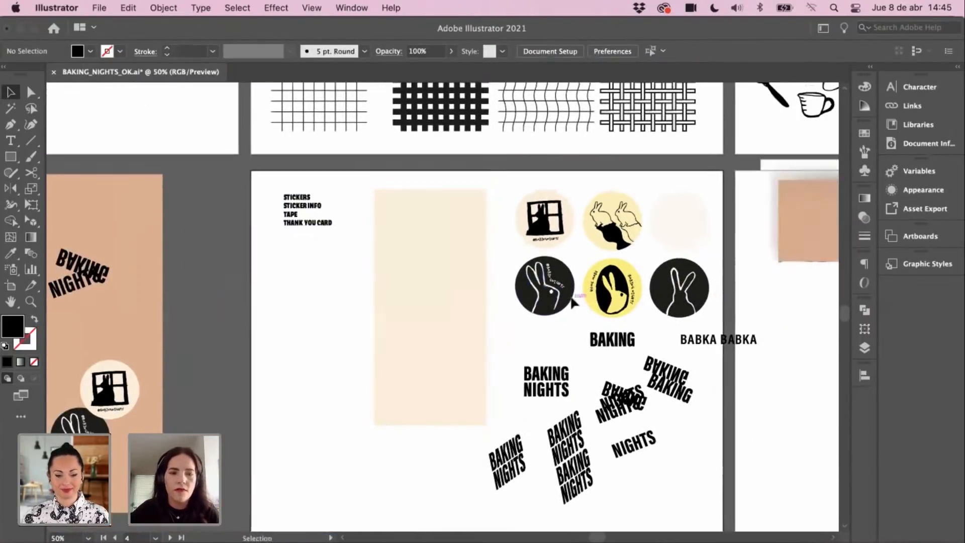
scroll(597, 321, "right", 4)
scroll(597, 322, "down", 1)
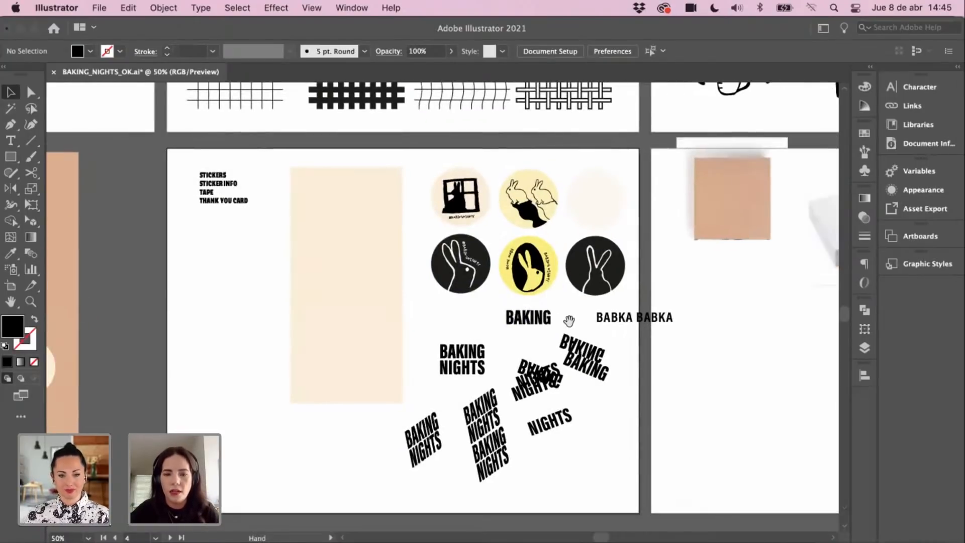
scroll(540, 327, "up", 2)
scroll(540, 326, "left", 3)
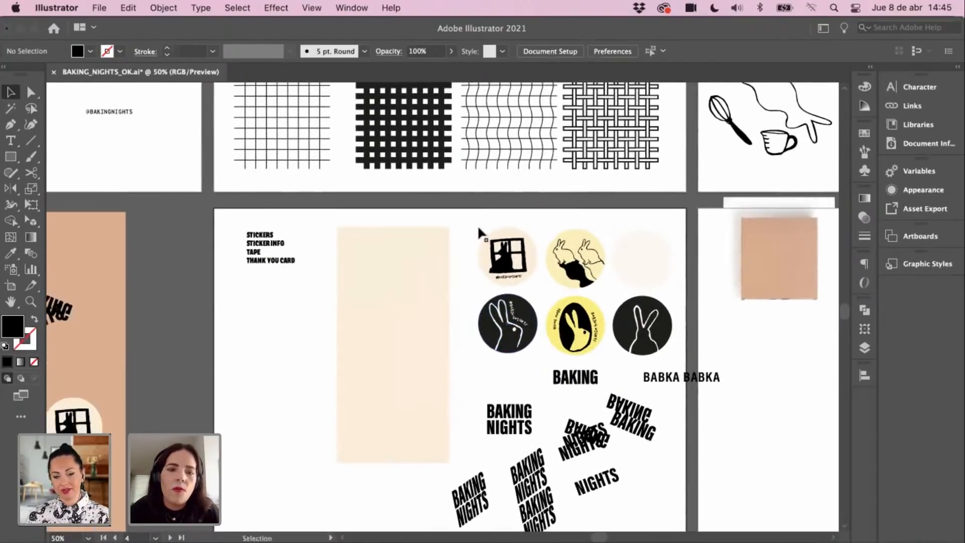
Step: Alt-drag a copy of the cream card onto the box artboard's lower edge and nudge it left
scroll(564, 276, "left", 7)
scroll(565, 277, "down", 4)
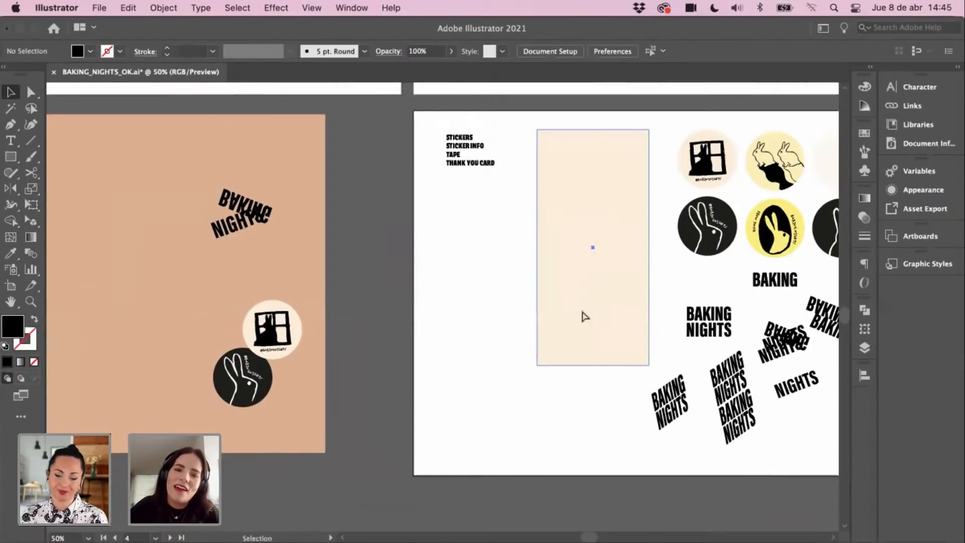
left_click(541, 355)
scroll(541, 355, "left", 4)
scroll(541, 355, "down", 1)
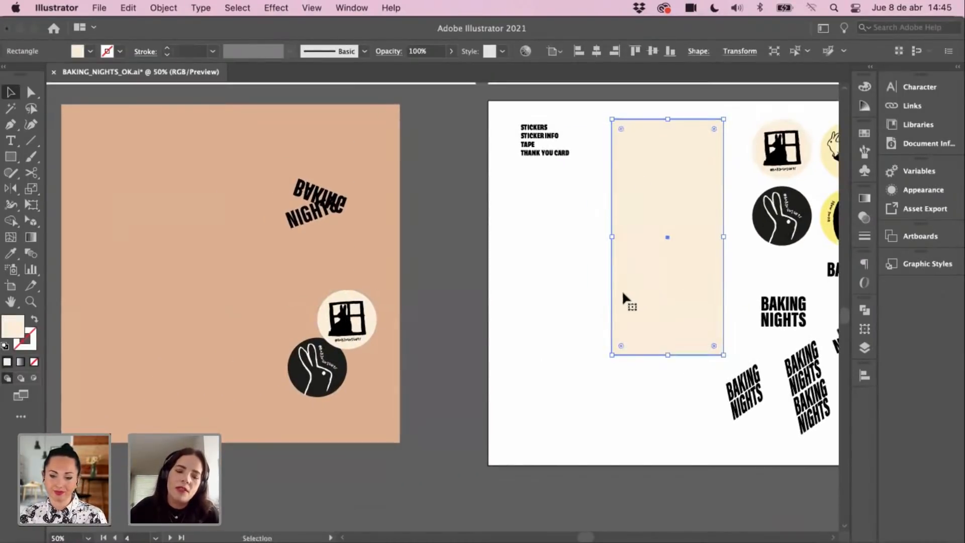
scroll(428, 336, "left", 5)
left_click_drag(793, 265, 295, 427)
scroll(295, 426, "left", 5)
scroll(295, 426, "down", 4)
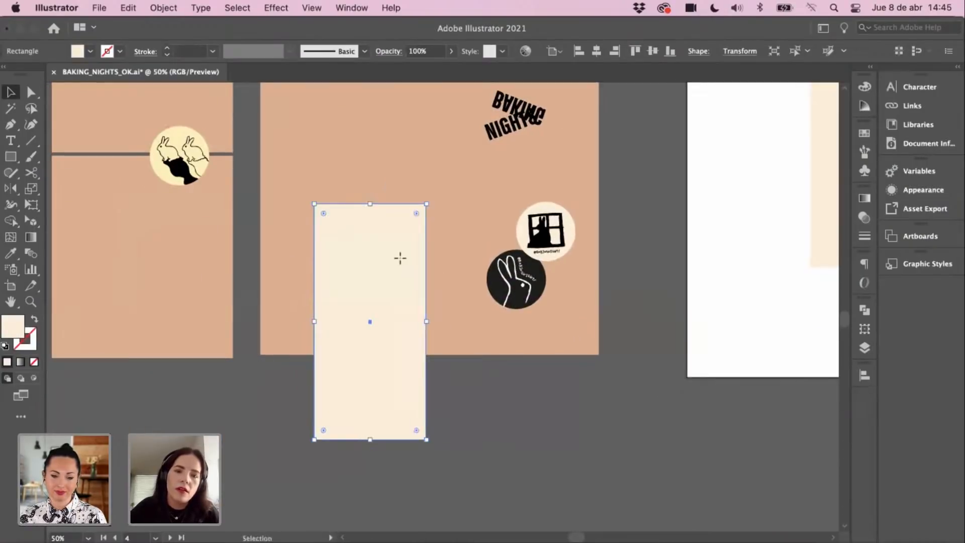
left_click_drag(399, 258, 403, 308)
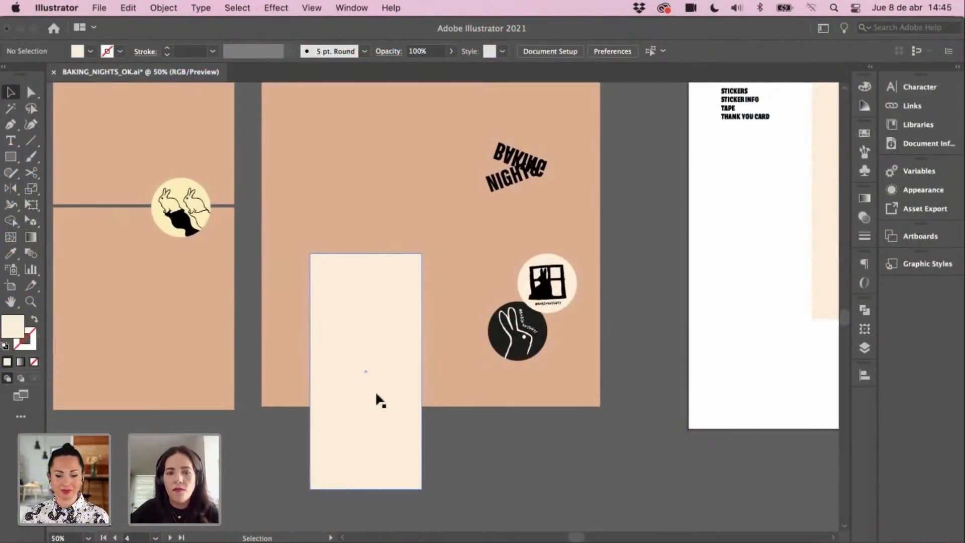
left_click_drag(376, 395, 363, 391)
left_click(427, 420)
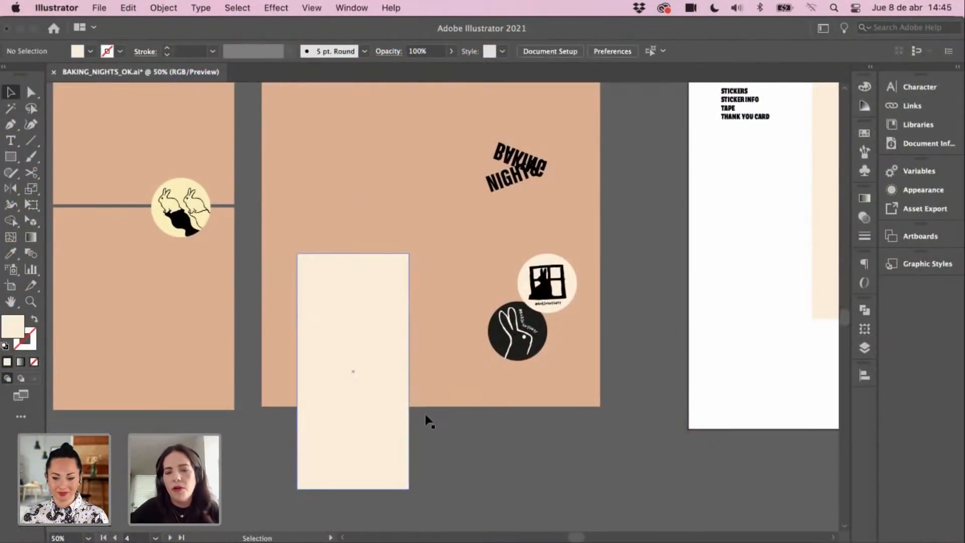
Step: Convert the BAKING NIGHTS text on the sticker sheet to outlines
left_click_drag(510, 263, 516, 298)
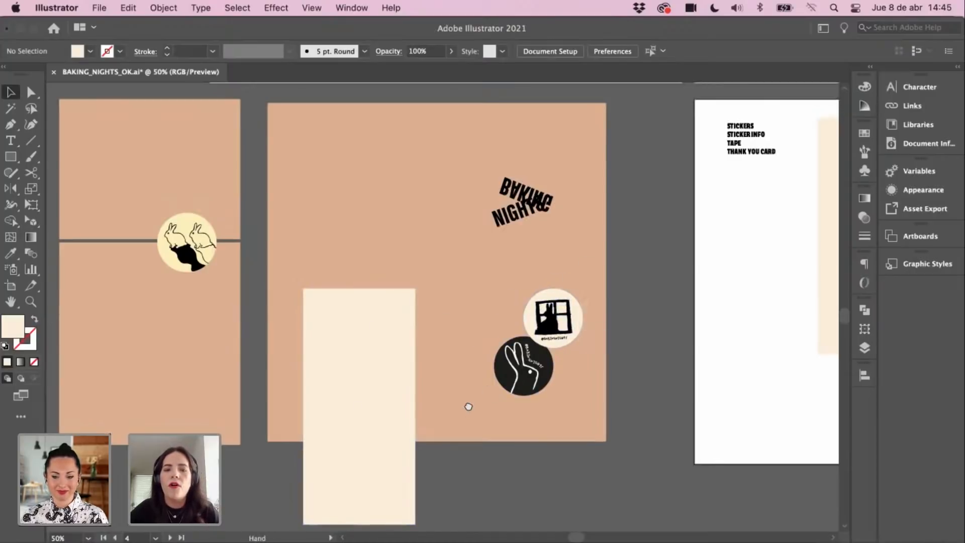
scroll(451, 339, "down", 1)
scroll(451, 339, "right", 1)
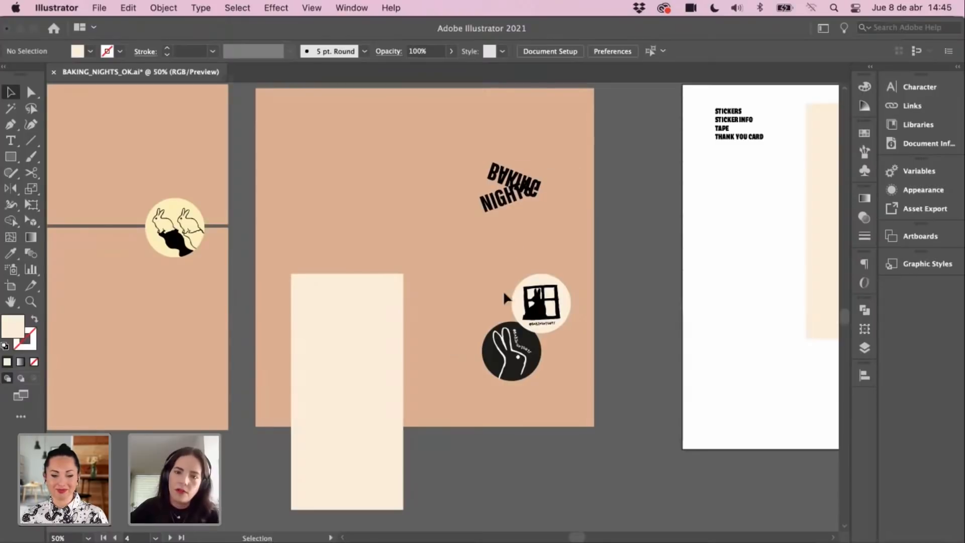
scroll(495, 299, "right", 2)
scroll(495, 299, "up", 1)
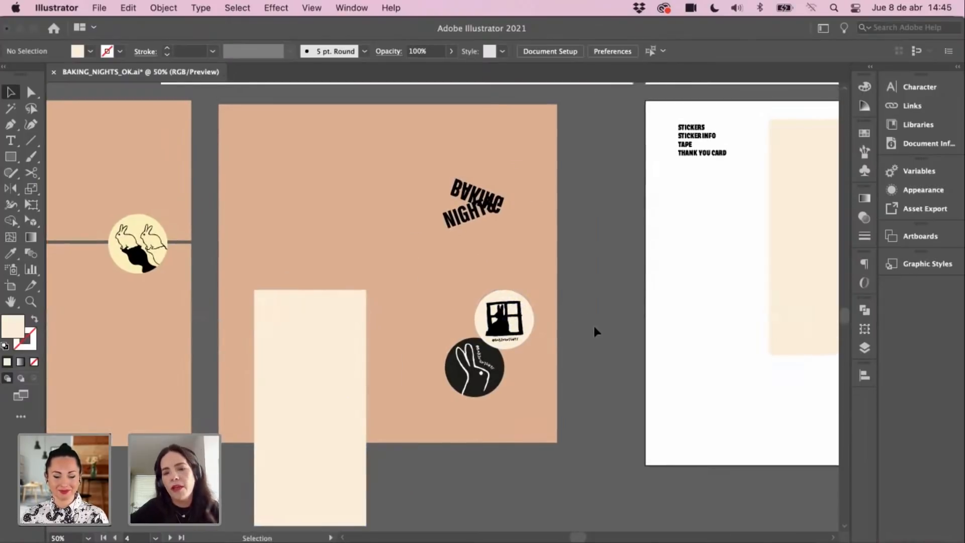
scroll(593, 323, "right", 4)
scroll(593, 323, "down", 1)
scroll(504, 237, "right", 8)
scroll(504, 237, "up", 3)
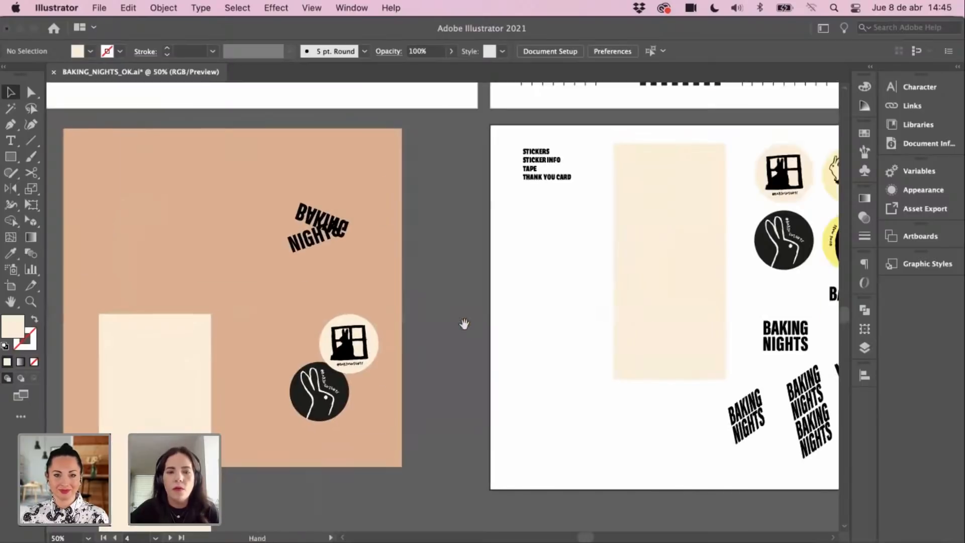
scroll(499, 274, "right", 4)
scroll(499, 275, "up", 3)
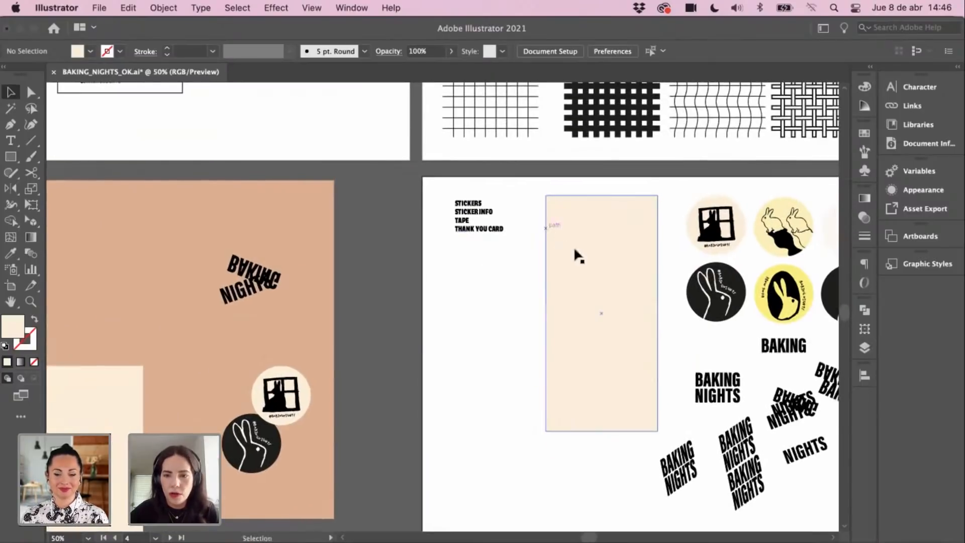
scroll(586, 385, "up", 15)
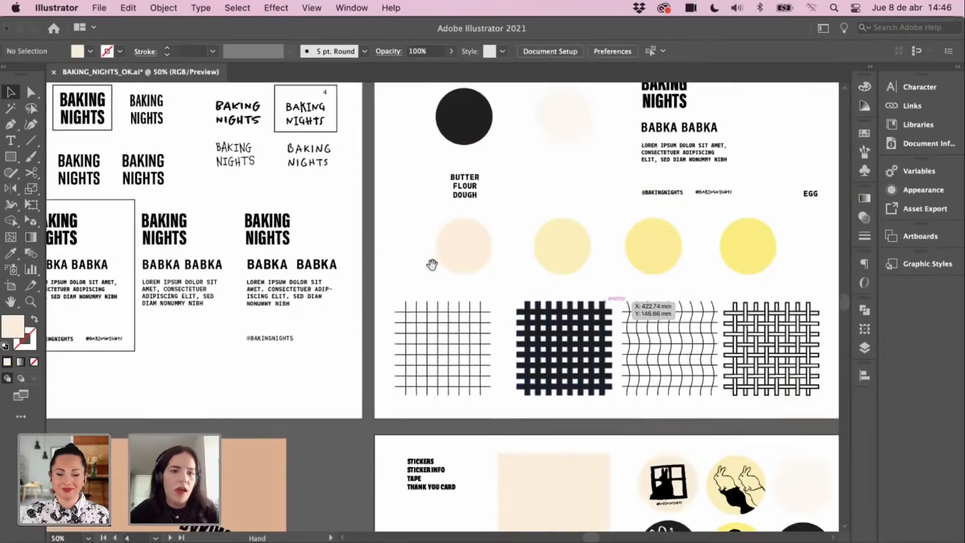
scroll(452, 301, "left", 12)
left_click(318, 181)
left_click_drag(575, 349, 431, 169)
left_click(616, 343)
key("super+shift+o")
Step: Align the cream card on the box artboard along a smart guide
left_click_drag(492, 225, 538, 273)
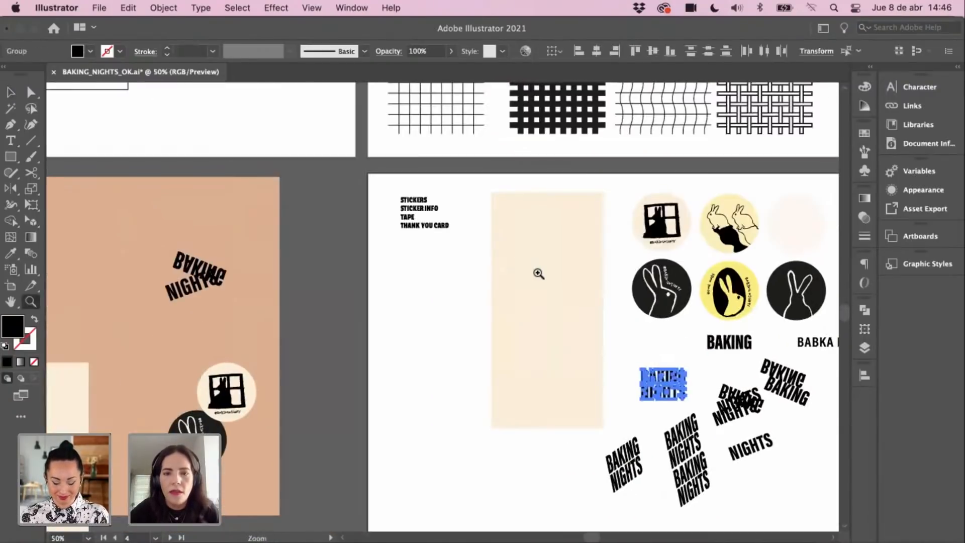
left_click_drag(339, 346, 547, 244)
mouse_move(276, 306)
left_mouse_down()
mouse_move(279, 318)
mouse_move(276, 297)
left_mouse_up()
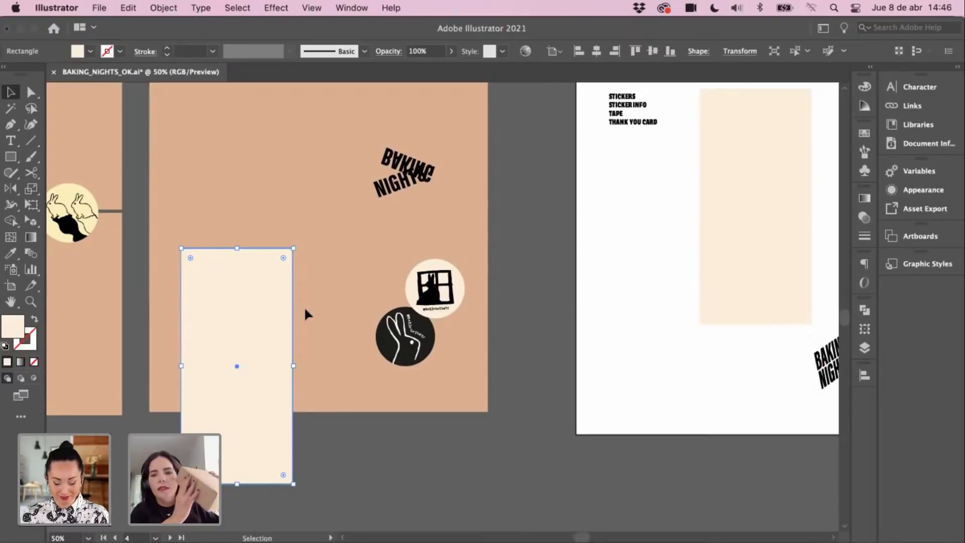
left_click(336, 334)
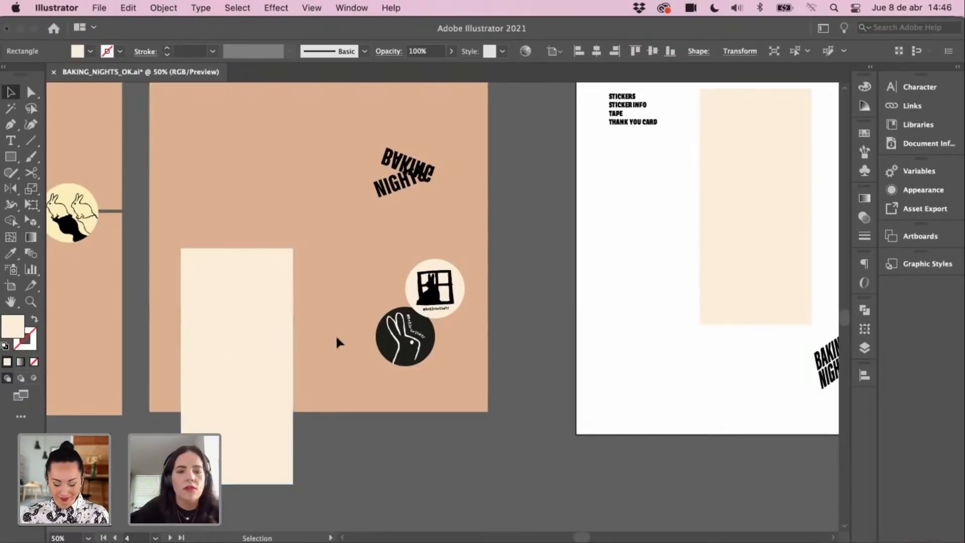
Step: Draw a wide cream rectangle, about 198 × 58 mm, just below the box artboard
left_click(12, 160)
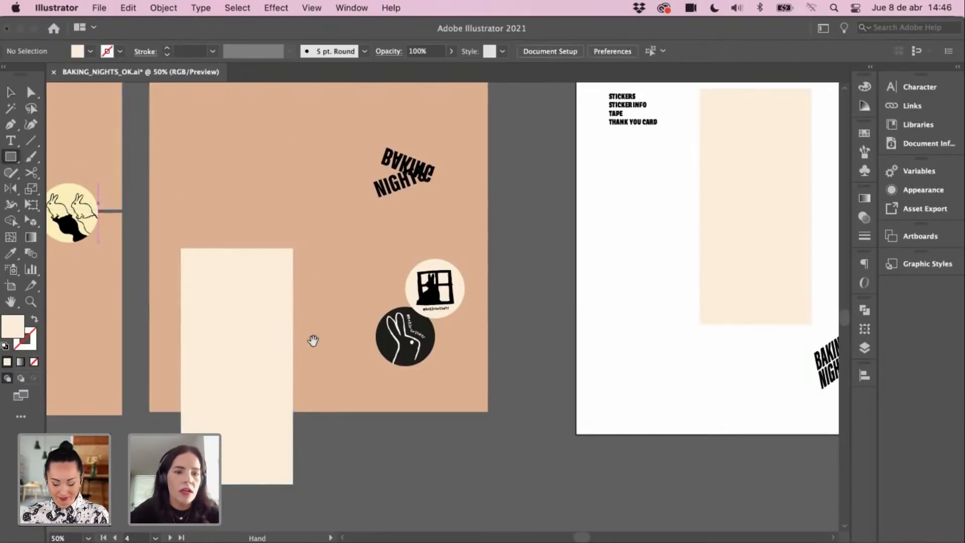
left_click_drag(313, 340, 329, 264)
left_click_drag(169, 344, 504, 441)
left_click(757, 52)
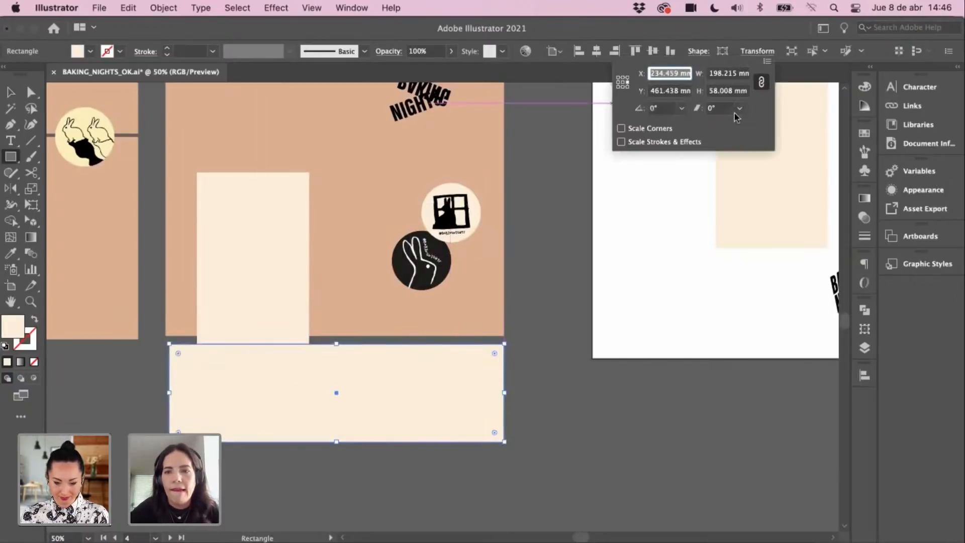
Step: Enter width 1 and height 10 in the Transform fields, then delete the resulting stray tiny rectangle
double_click(730, 74)
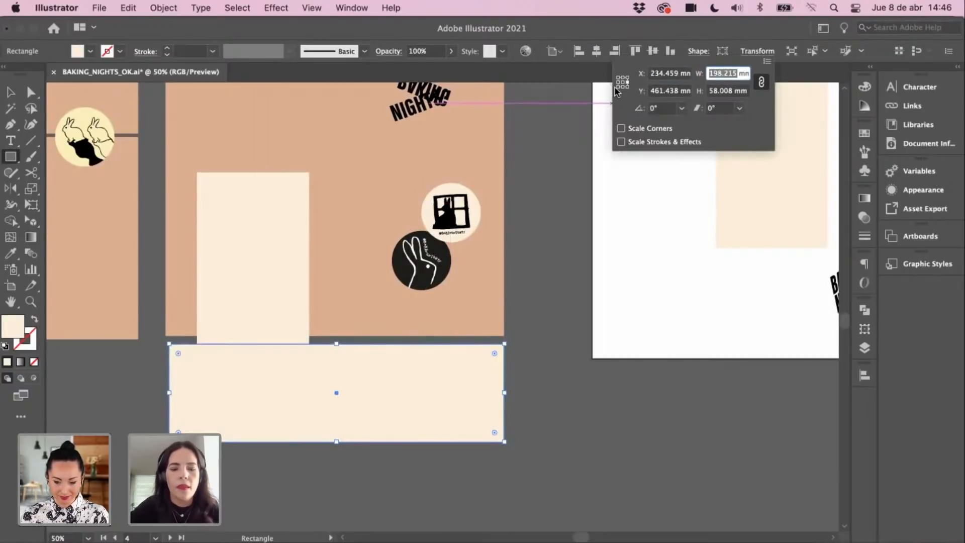
type("100")
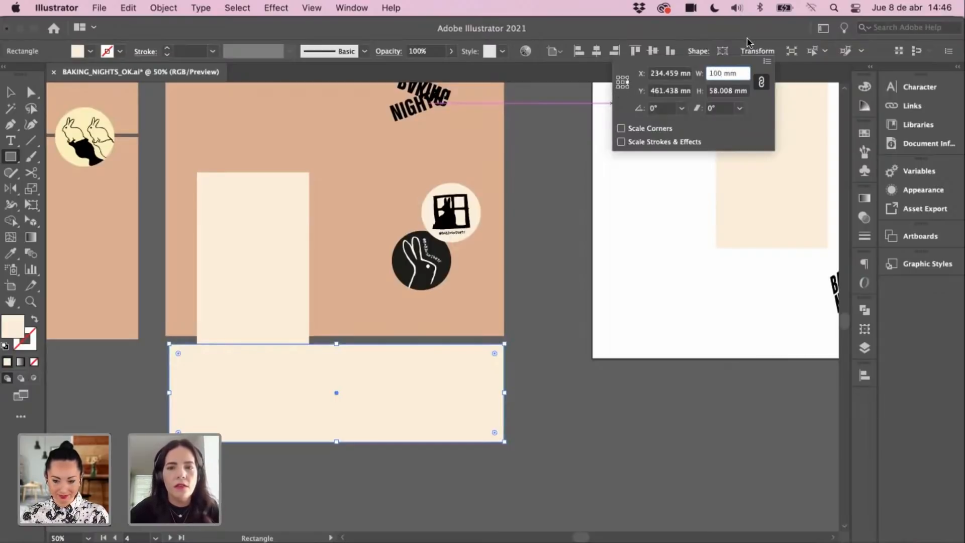
double_click(731, 91)
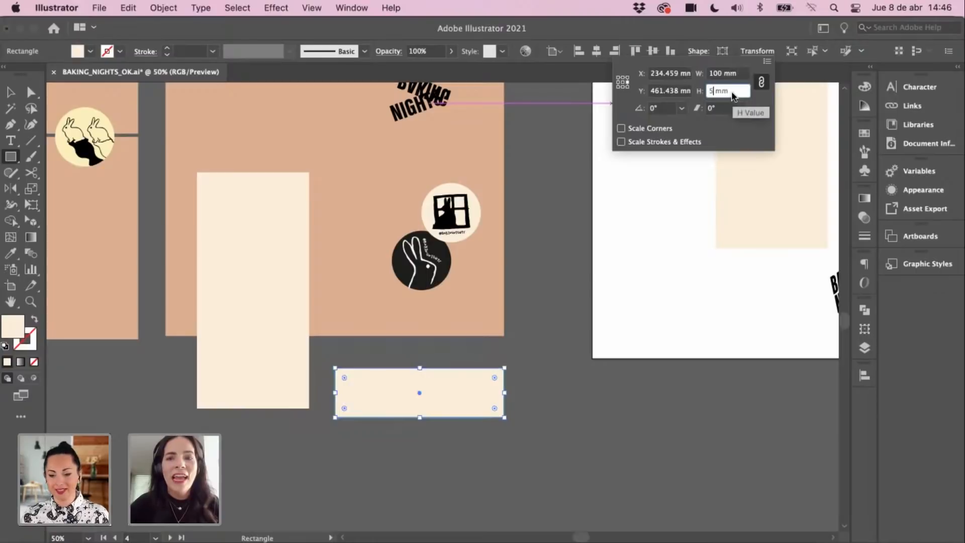
type("100")
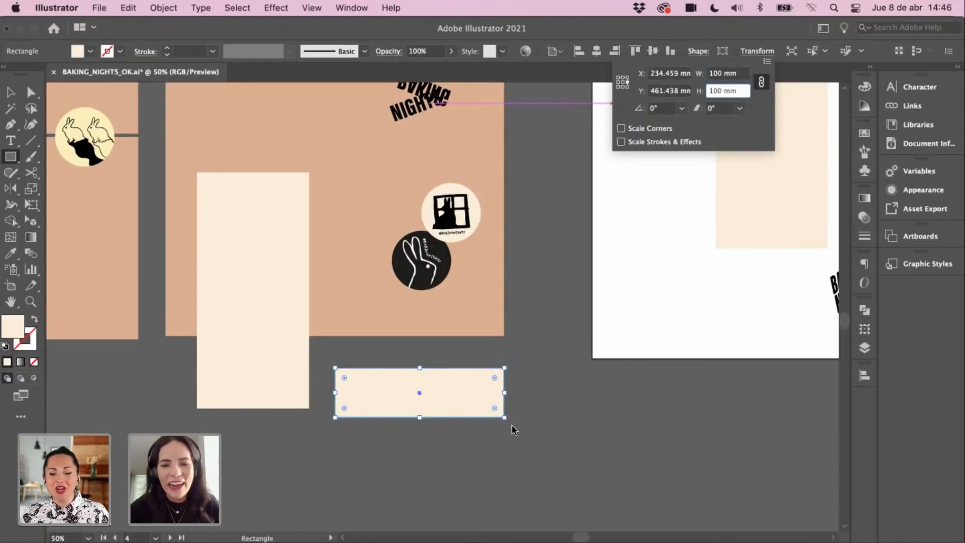
left_click_drag(550, 408, 546, 405)
left_click_drag(457, 397, 558, 378)
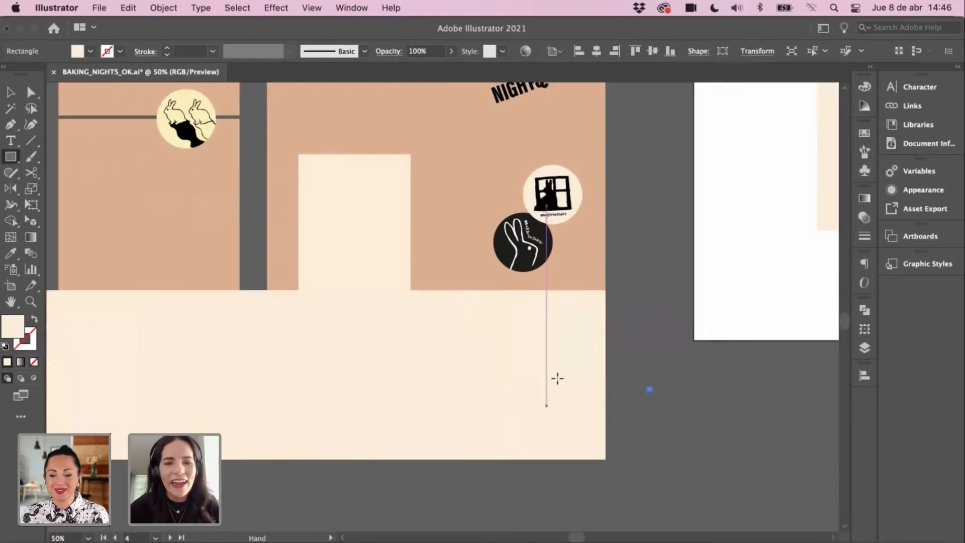
key("v")
key("Return")
type("+V")
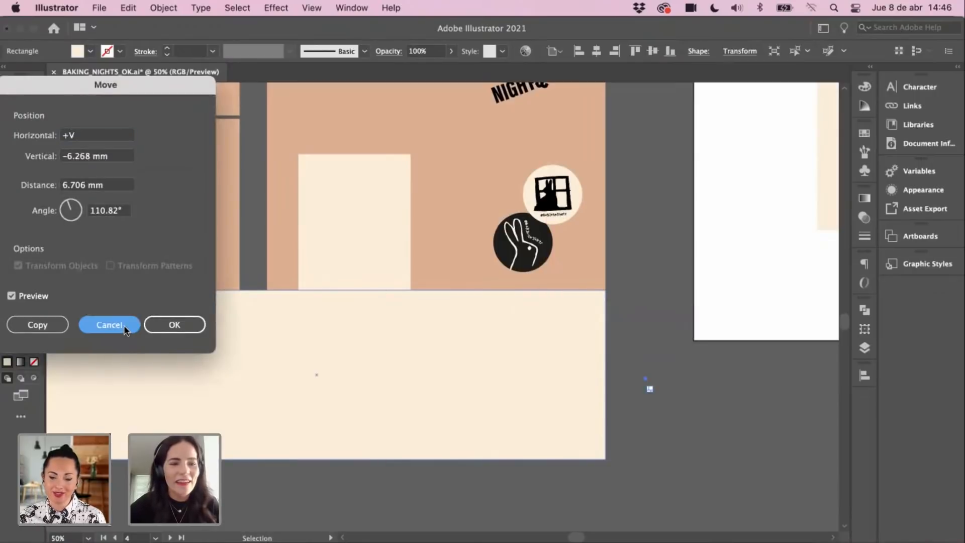
left_click(124, 327)
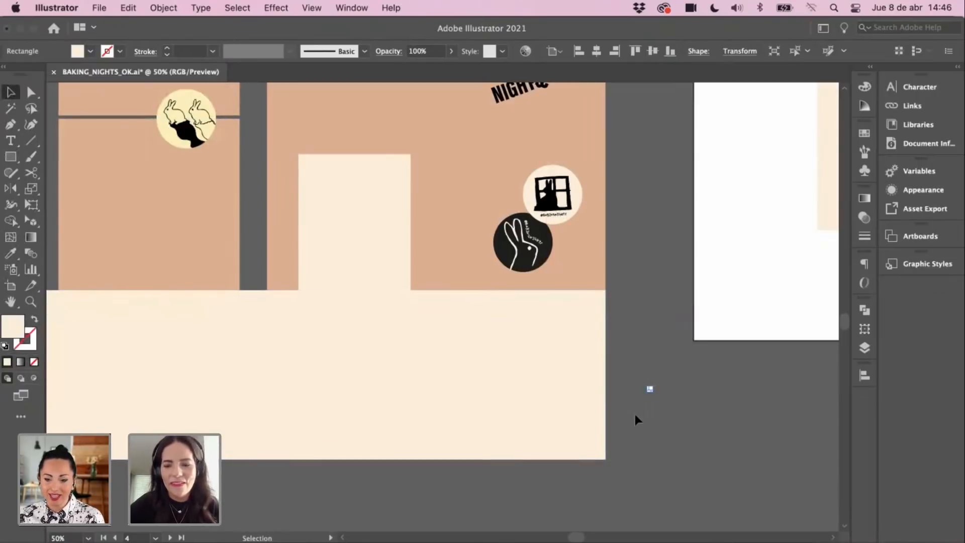
key("Delete")
Step: Move the wide cream rectangle further down below the box artboard
left_click_drag(483, 335, 485, 376)
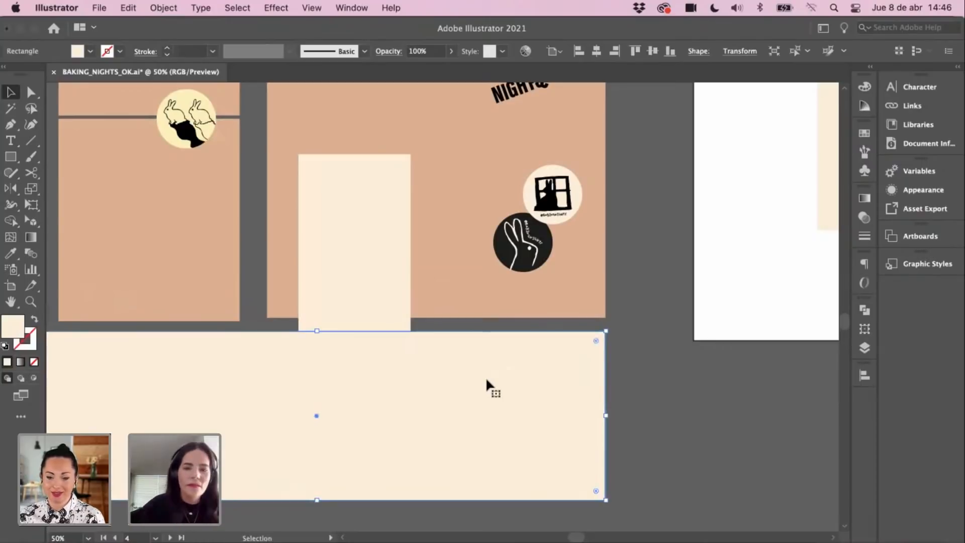
key("space")
left_click_drag(437, 340, 599, 256)
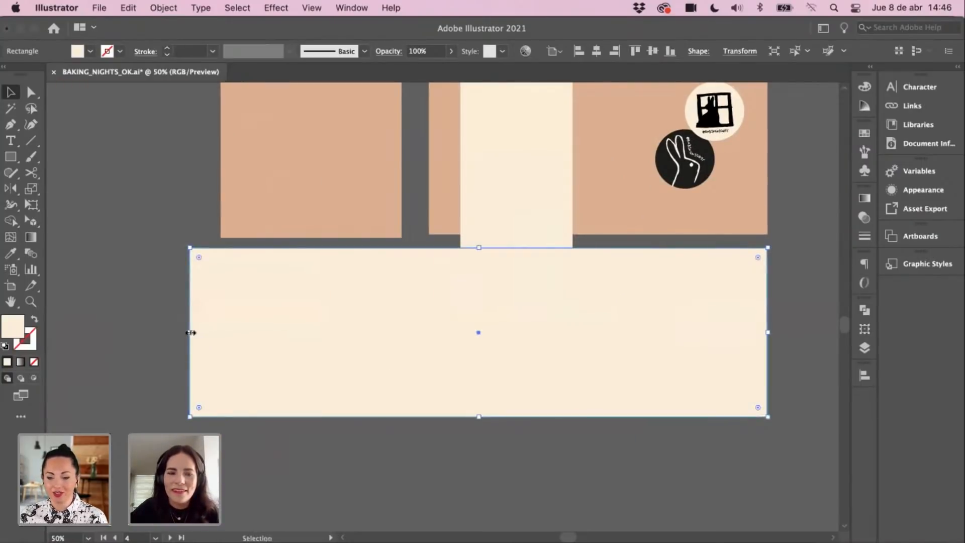
left_click_drag(206, 321, 434, 291)
key("super+z")
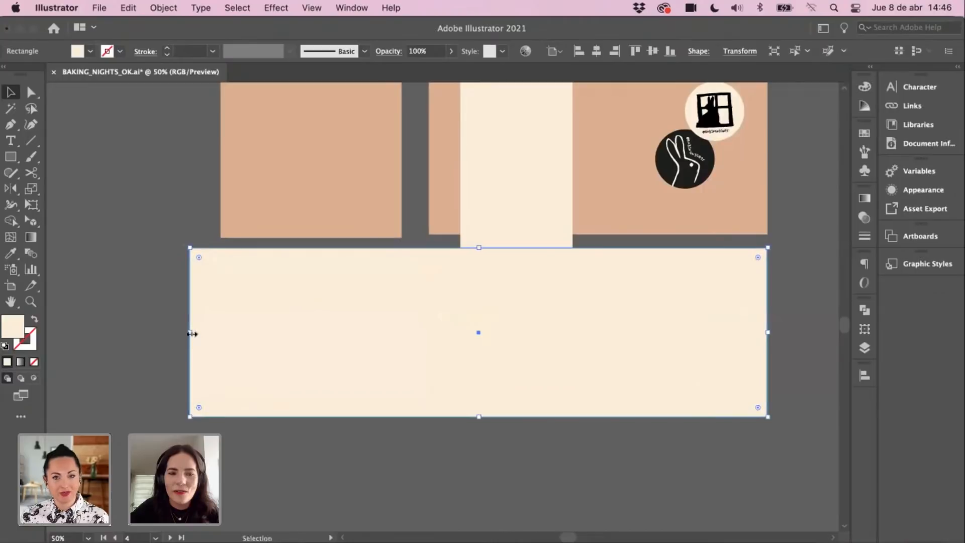
left_click_drag(192, 324, 368, 298)
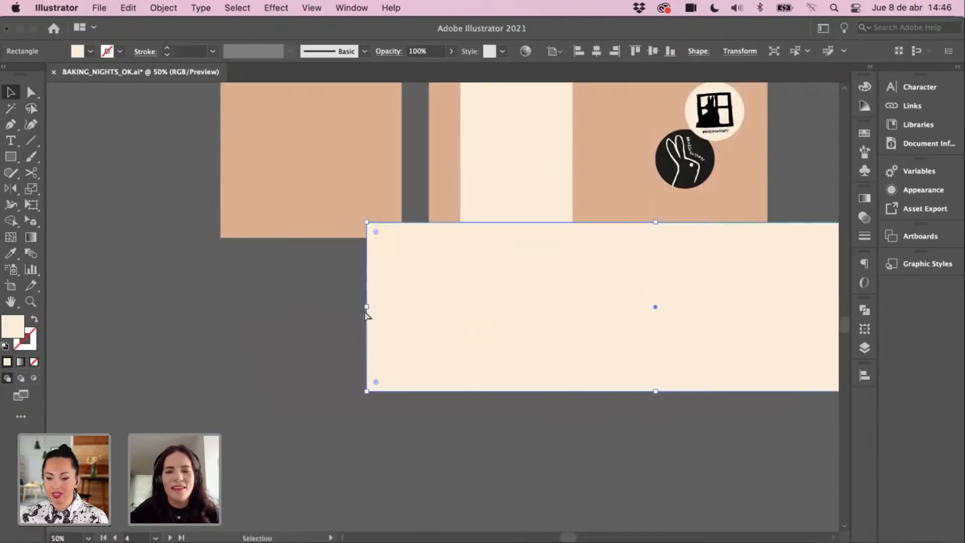
key("super+z")
left_click(167, 335)
Step: Drag the left and bottom edges to make the rectangle about 200 × 83 mm
left_click_drag(193, 331, 431, 305)
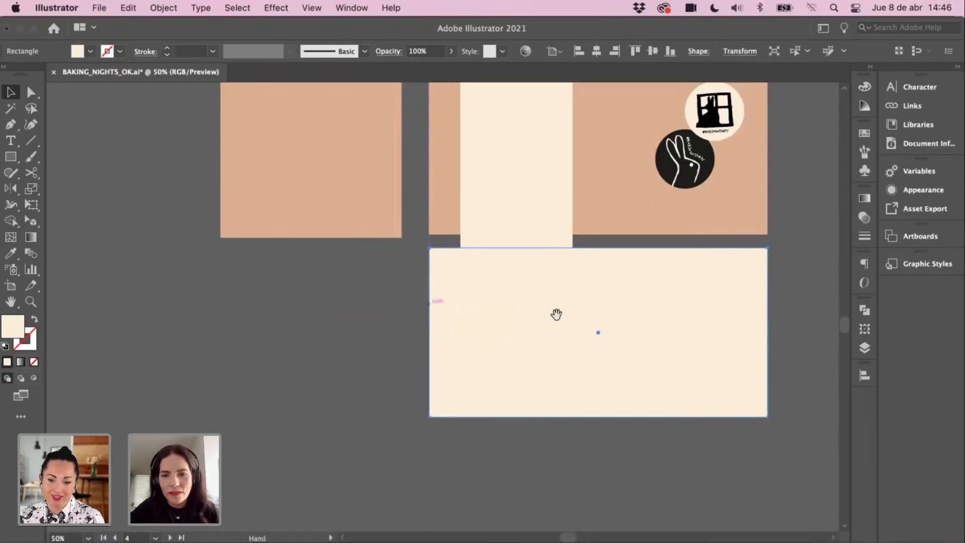
left_click_drag(555, 314, 509, 325)
left_click_drag(551, 428, 552, 395)
scroll(492, 296, "up", 3)
scroll(492, 297, "right", 2)
Step: Bring the tall cream card to the front of the stacking order
left_click(392, 237)
right_click(402, 239)
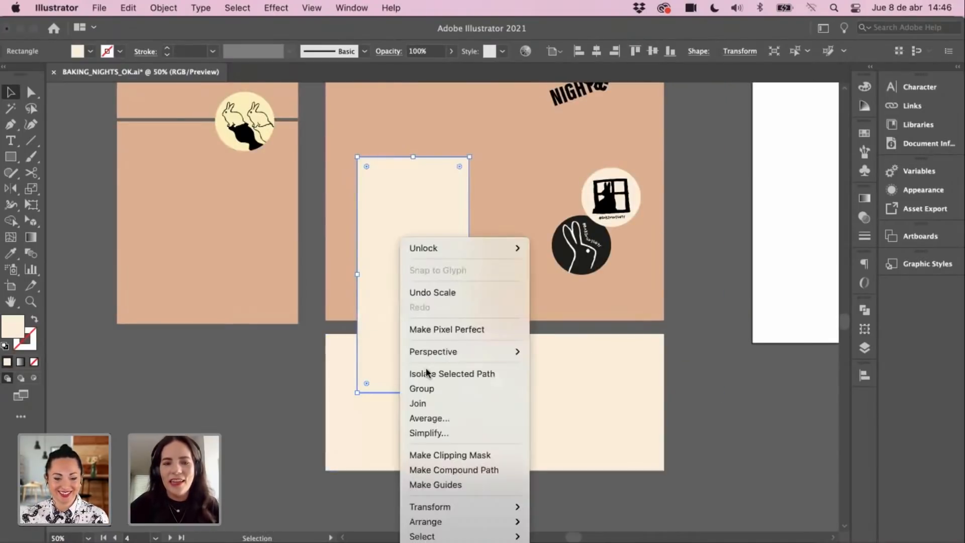
mouse_move(445, 524)
left_click(559, 522)
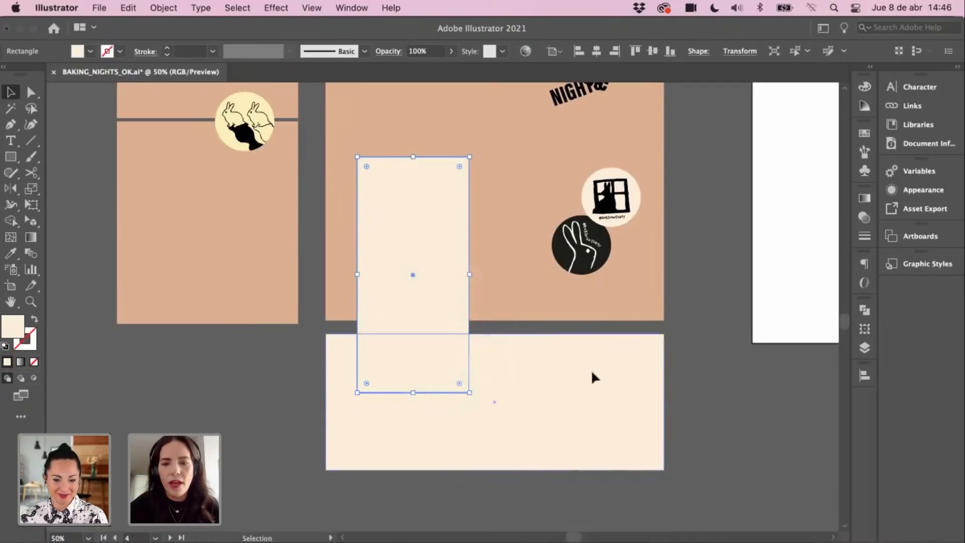
Step: Fill the lower wide rectangle with the box's tan colour and butt it against the box artboard
left_click(592, 374)
key("o")
key("i")
left_click(551, 296)
key("v")
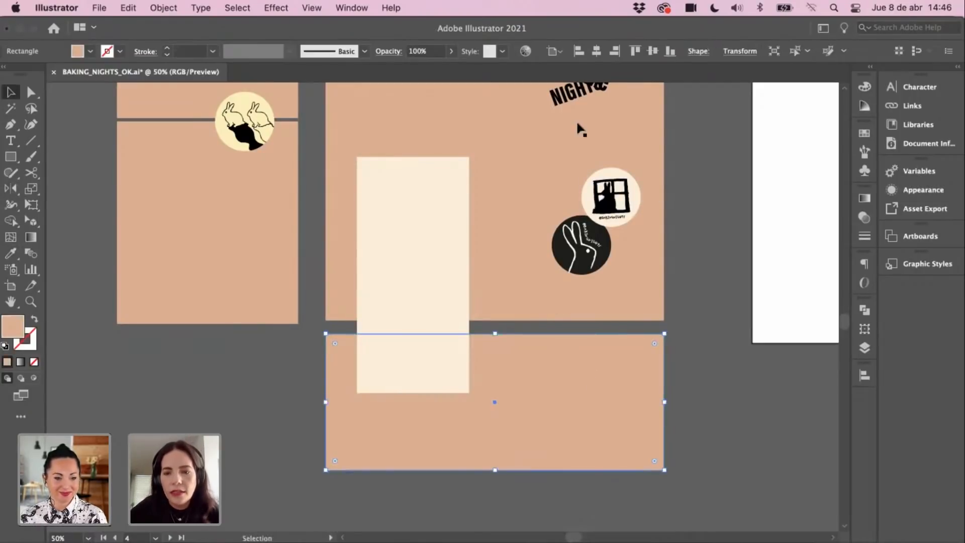
left_click(679, 318)
left_click_drag(678, 319, 672, 353)
mouse_move(602, 427)
left_mouse_down()
mouse_move(601, 418)
mouse_move(617, 424)
left_mouse_up()
Step: Zoom in on the cream card and try a downward stretch, then undo it
left_click_drag(684, 374, 673, 384)
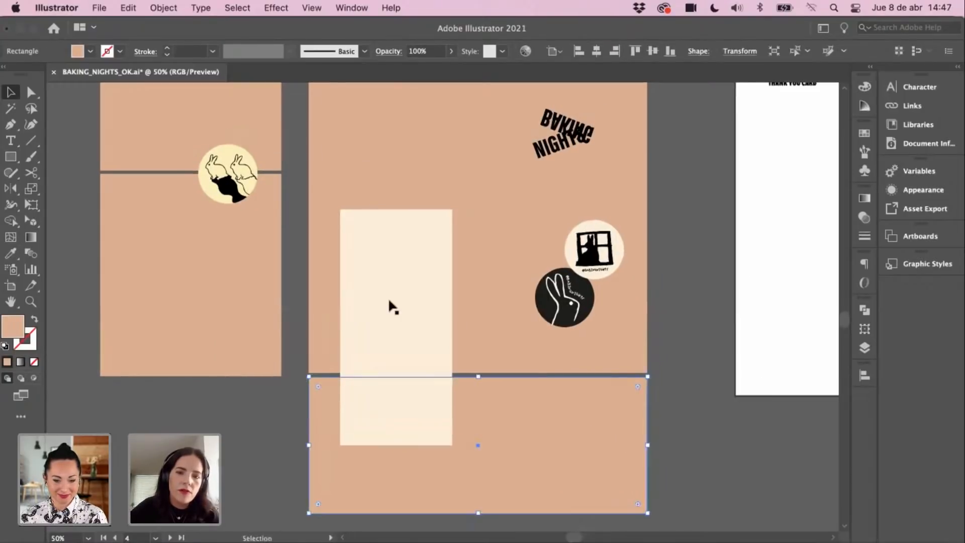
left_click(404, 300)
left_click(411, 351, "super")
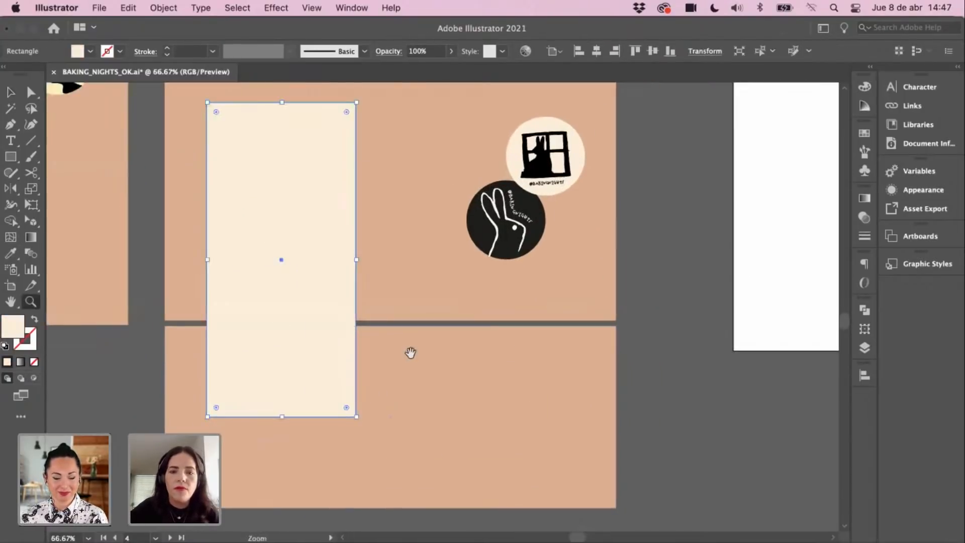
left_click_drag(411, 351, 458, 353)
left_click_drag(370, 263, 431, 252)
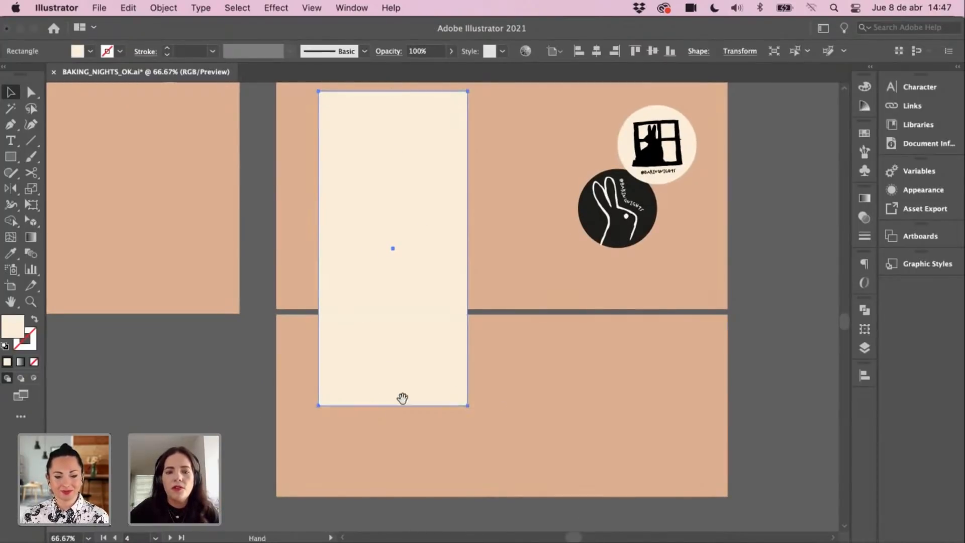
left_click_drag(387, 416, 426, 525)
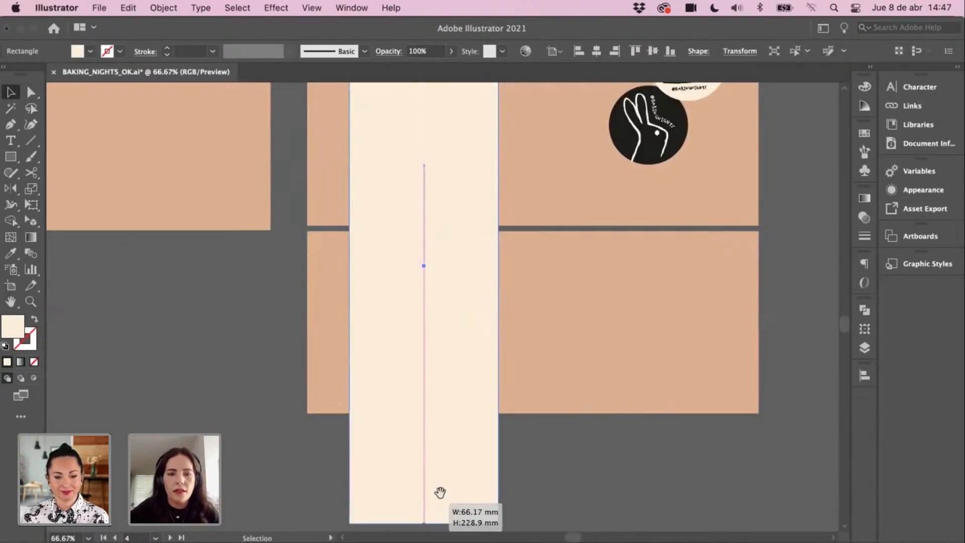
left_click_drag(486, 291, 477, 239)
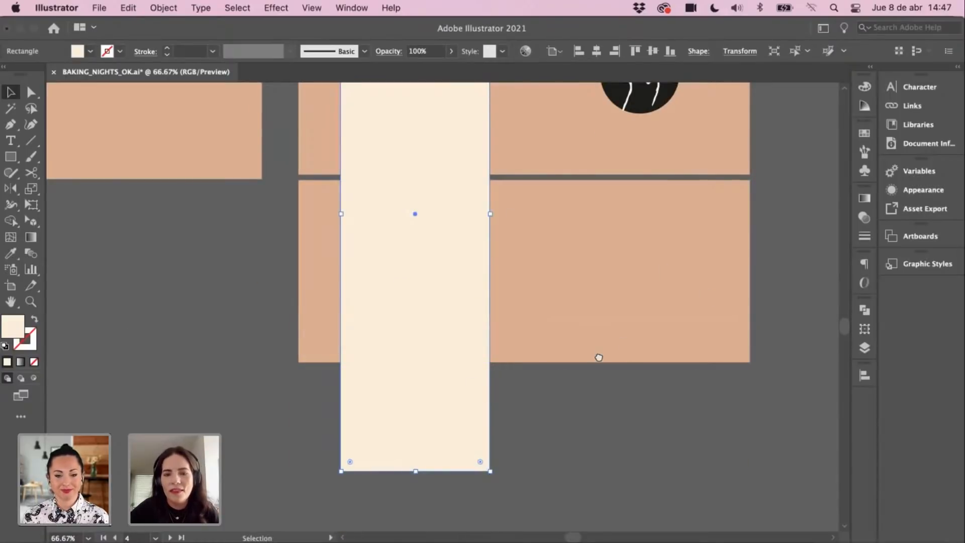
left_click_drag(598, 357, 587, 414)
left_click(193, 339)
left_click(451, 364)
key("super+z")
Step: Extend the cream card's bottom edge downward across the fold
left_click_drag(419, 340, 419, 431)
left_click(423, 437)
left_click_drag(427, 470, 427, 462)
left_click(395, 401)
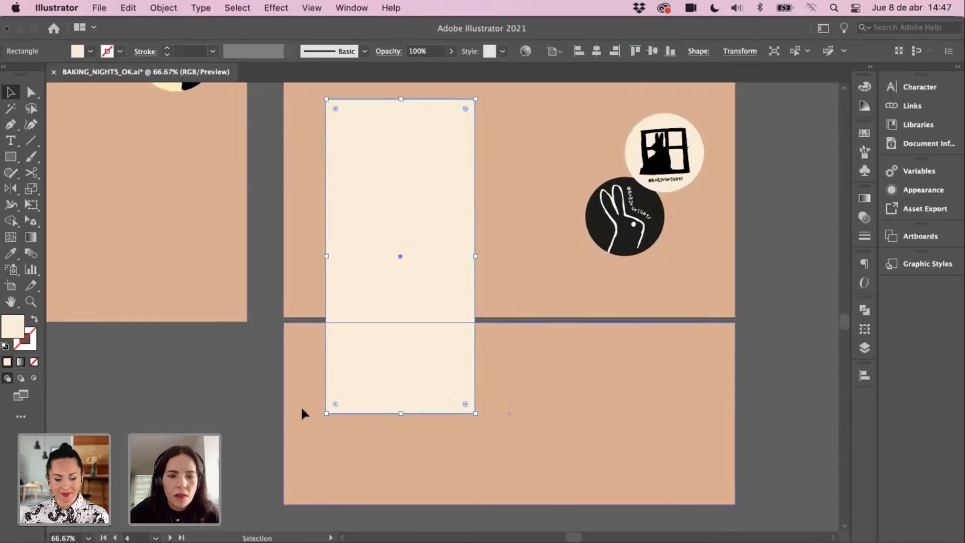
left_click(274, 406)
key("m")
left_click(397, 409)
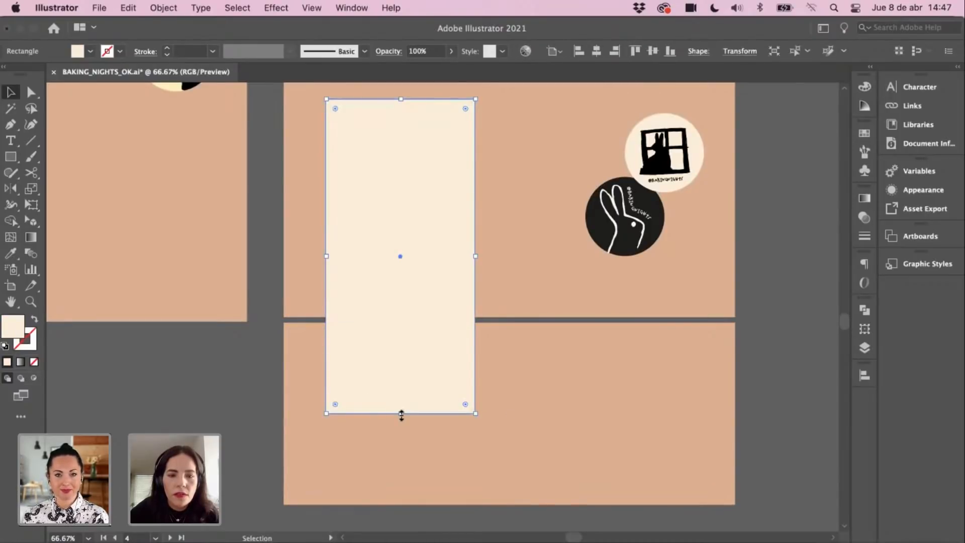
left_click_drag(399, 414, 400, 424)
left_click(263, 387)
Step: Zoom out and raise the card's top edge so it straddles both panels
left_click_drag(355, 496, 328, 542)
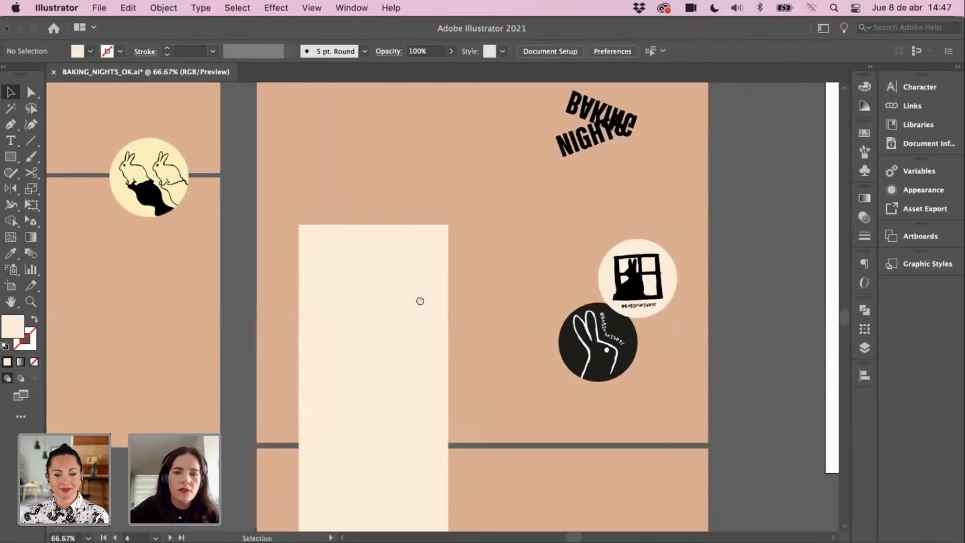
left_click_drag(420, 302, 426, 351)
key("super+minus")
left_click_drag(381, 223, 324, 179)
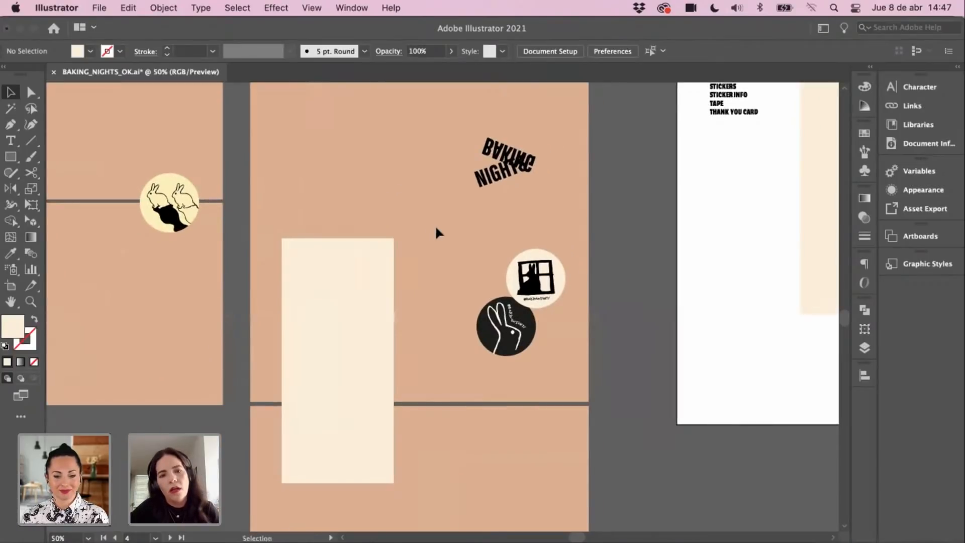
scroll(402, 272, "up", 3)
left_click(335, 318)
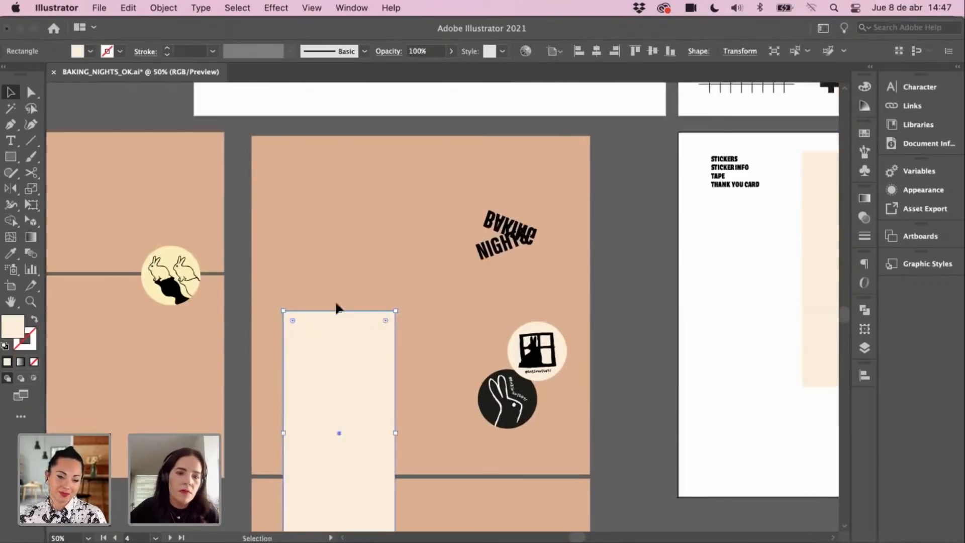
left_click_drag(340, 310, 340, 283)
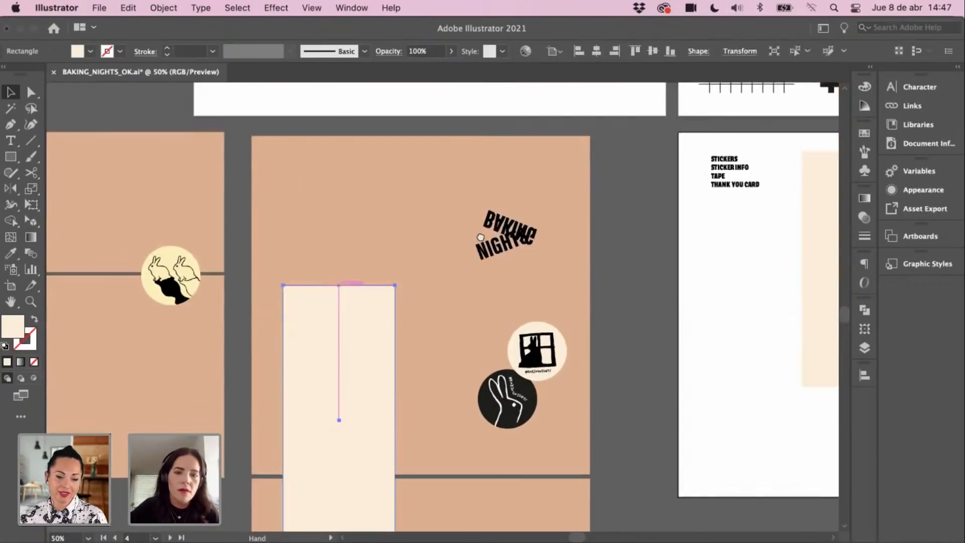
scroll(475, 278, "down", 5)
scroll(518, 322, "right", 2)
scroll(518, 322, "up", 1)
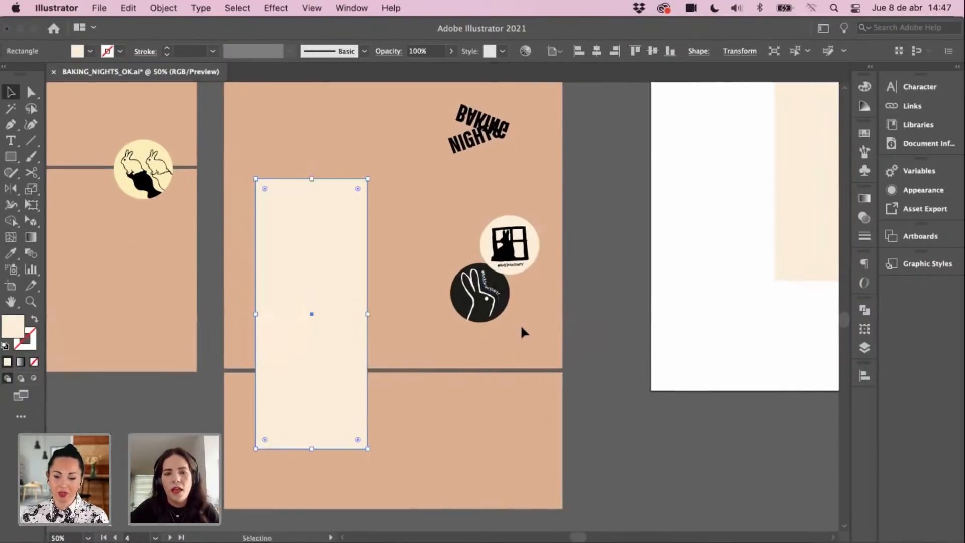
left_click_drag(500, 303, 502, 300)
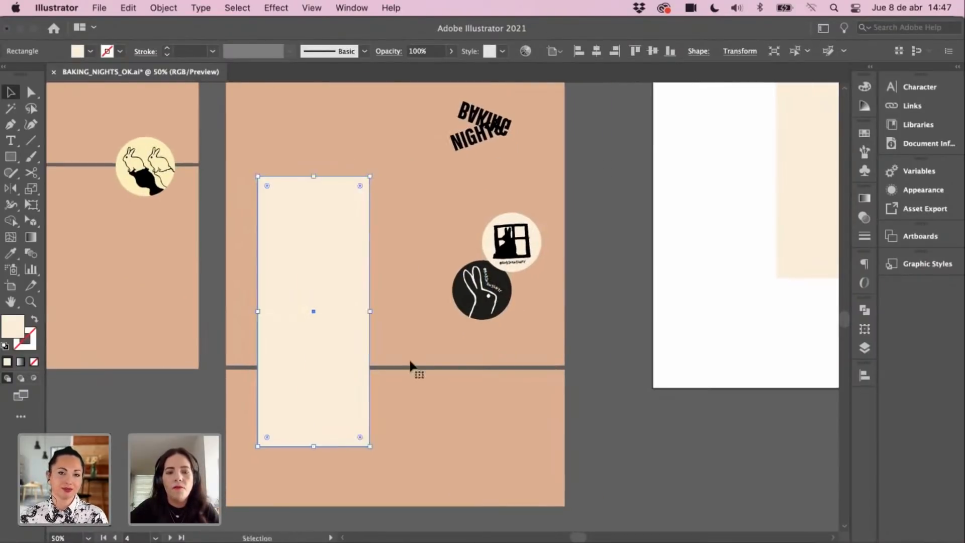
left_click_drag(376, 452, 399, 327)
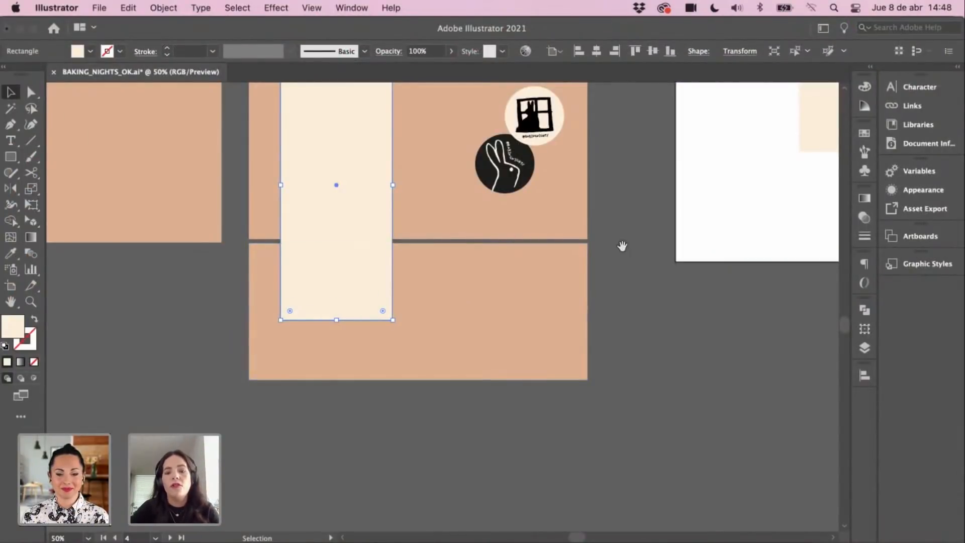
Step: Pan over to the white sticker sheet, select the BAKING NIGHTS logo, then pan back to the mockup
left_click_drag(622, 246, 629, 302)
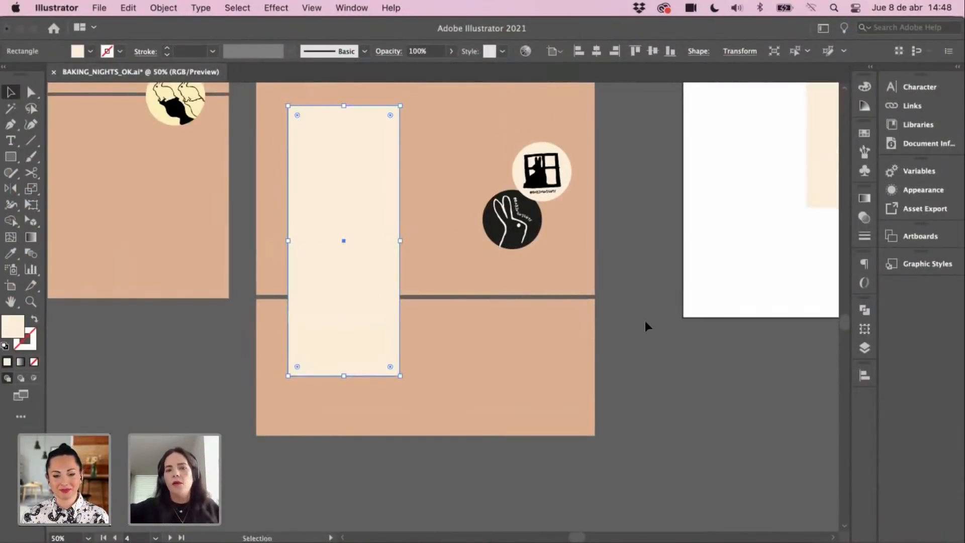
scroll(642, 317, "up", 2)
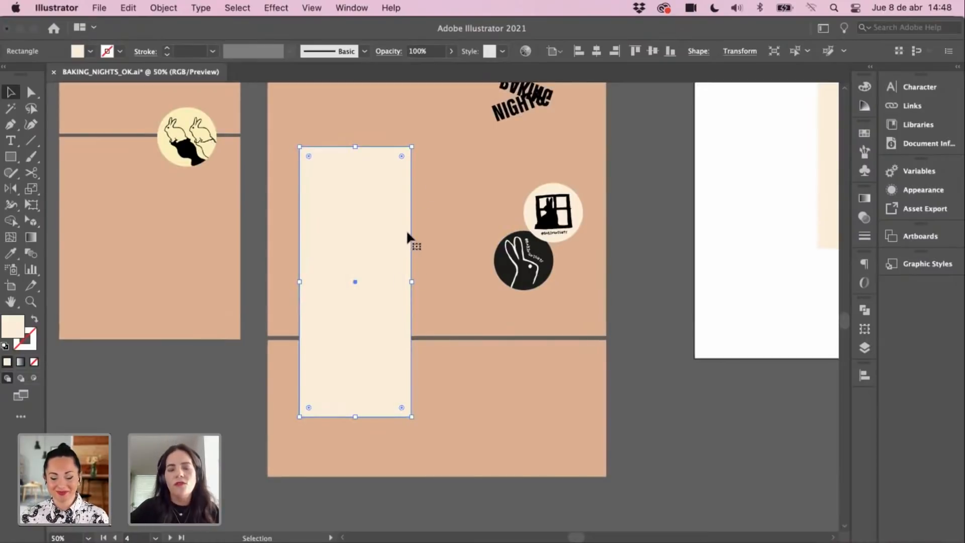
left_click_drag(369, 306, 461, 302)
left_click(299, 363)
left_click_drag(524, 262, 524, 268)
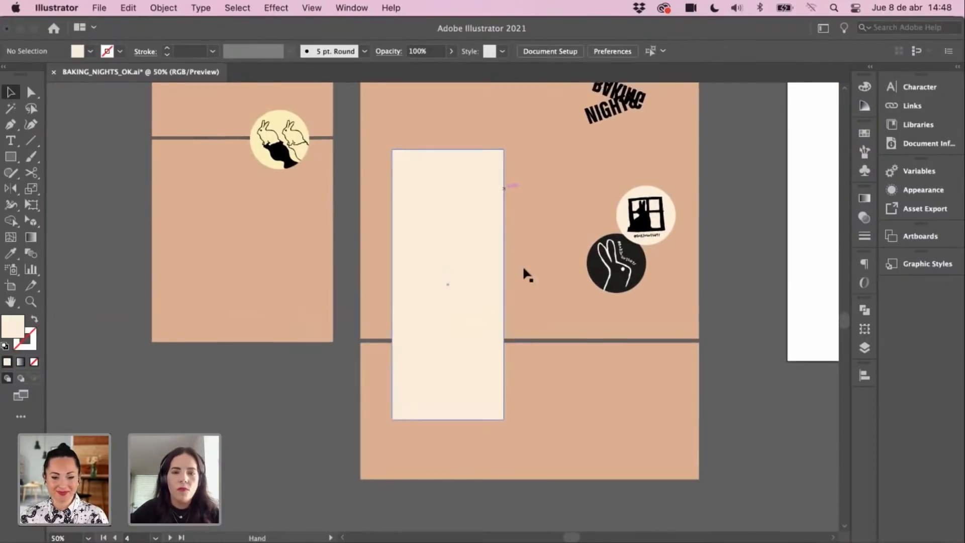
scroll(524, 272, "up", 4)
scroll(480, 247, "up", 1)
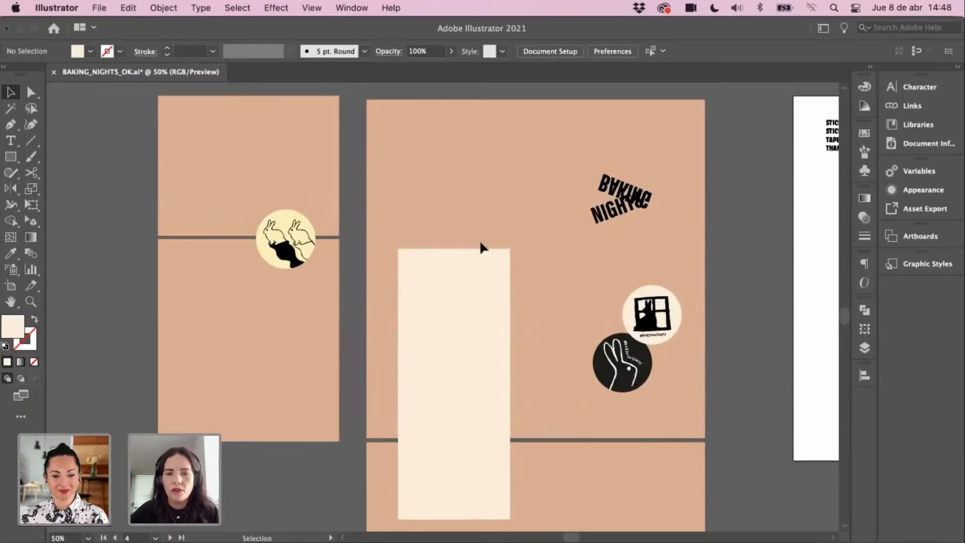
scroll(447, 256, "right", 1)
scroll(447, 256, "right", 10)
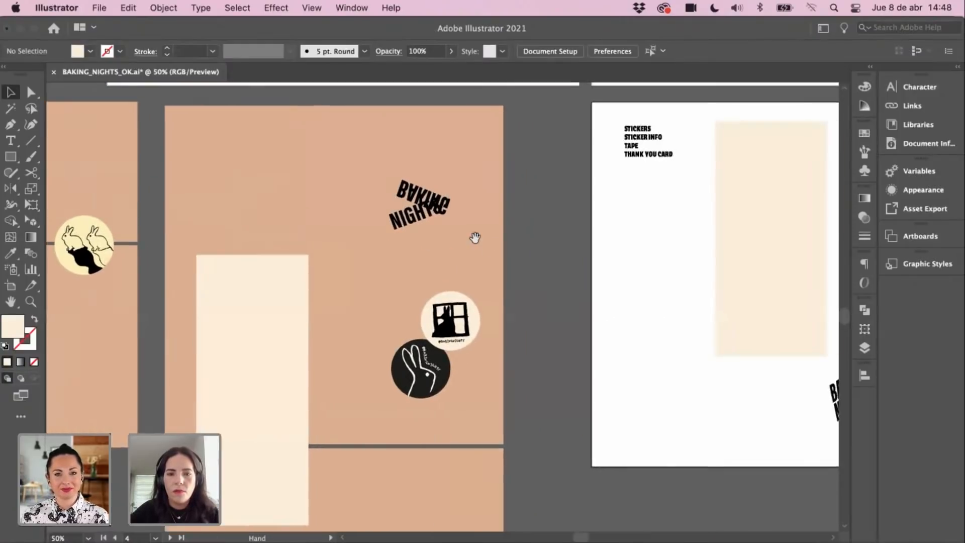
scroll(500, 274, "up", 3)
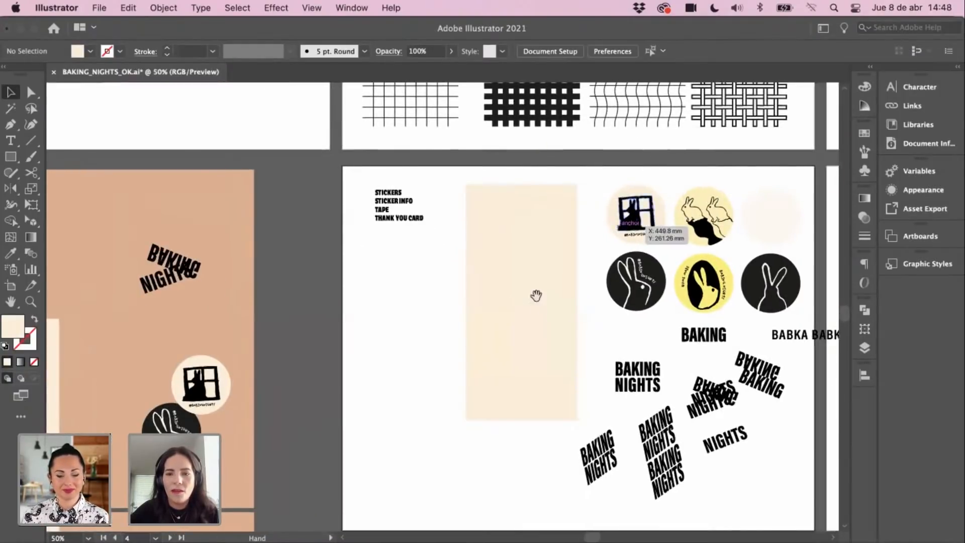
left_click(632, 376)
left_click_drag(267, 336, 505, 297)
Step: Paste the BAKING NIGHTS logo near the top of the mockup's cream card and align it
left_click(329, 349, "super")
left_click_drag(329, 349, 351, 343)
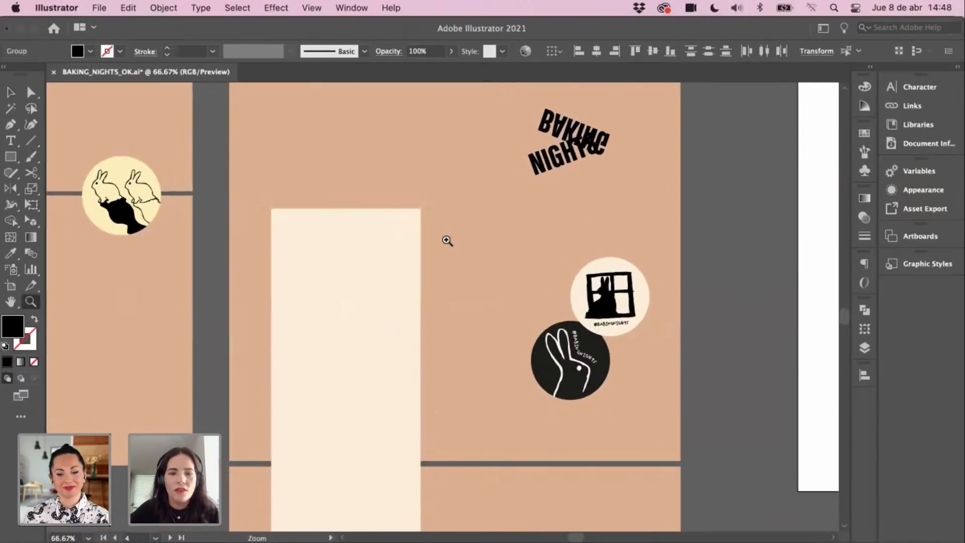
key("super+v")
key("v")
left_click_drag(440, 314, 346, 266)
left_click(396, 246)
left_click(358, 266, "shift")
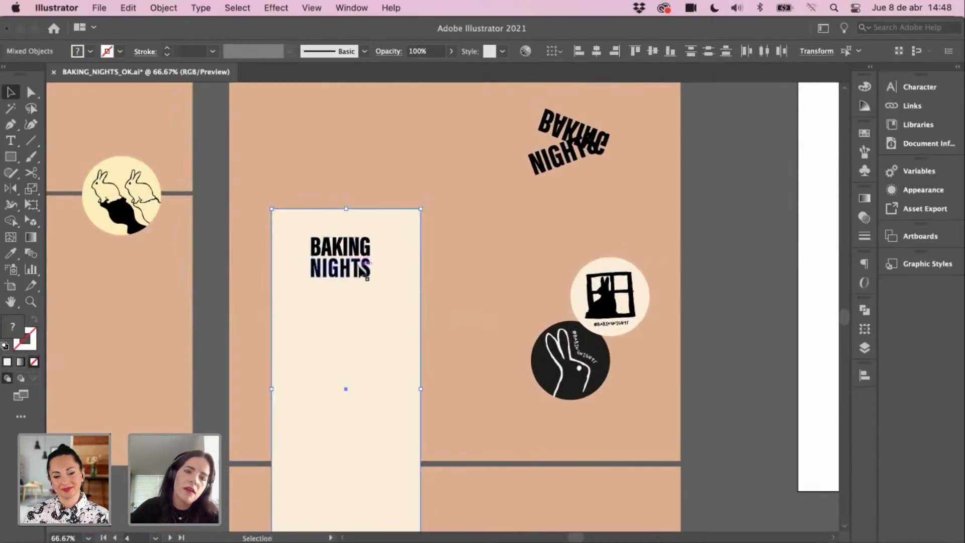
left_click(358, 255)
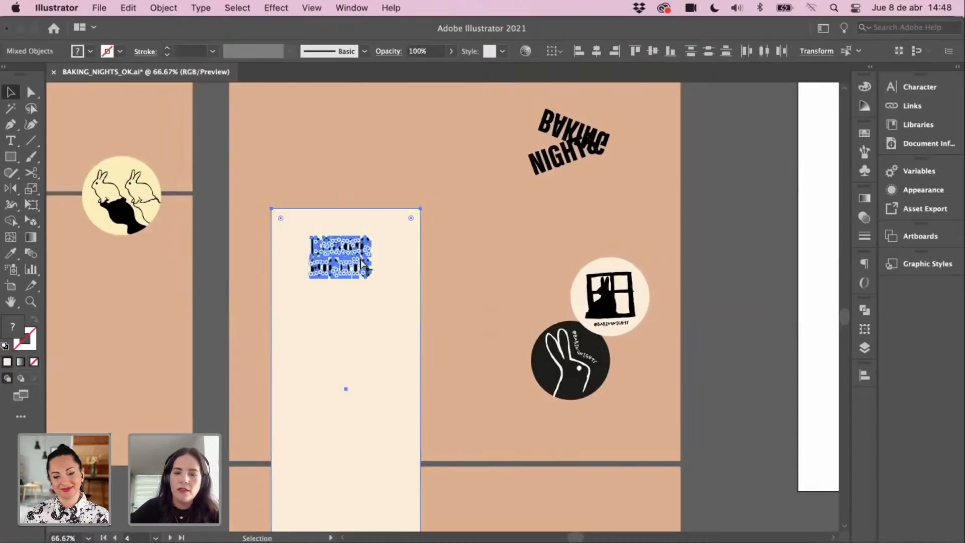
Step: Delete the old cream card from the sticker sheet
key("super+minus")
left_click_drag(542, 285, 356, 319)
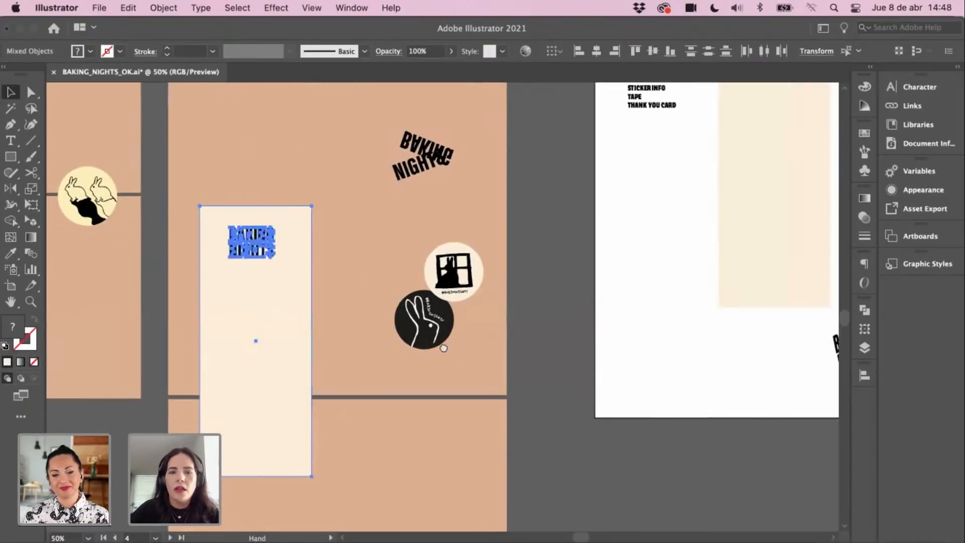
left_click_drag(627, 176, 490, 309)
left_click(333, 348)
left_click(611, 256)
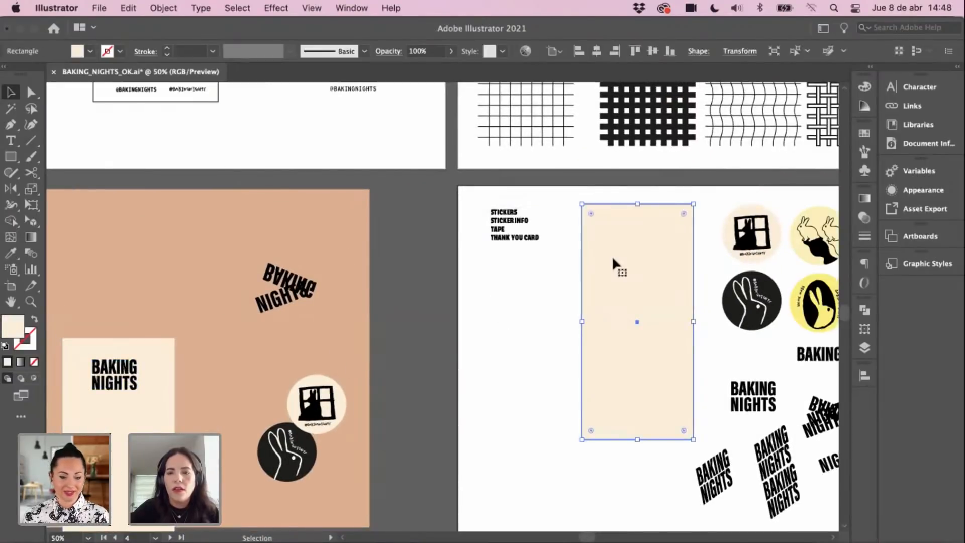
key("Delete")
Step: Copy the mockup's cream card and paste the copy onto the sticker sheet
left_click_drag(338, 278, 463, 180)
left_click(293, 319)
key("super+c")
left_click_drag(506, 347, 402, 353)
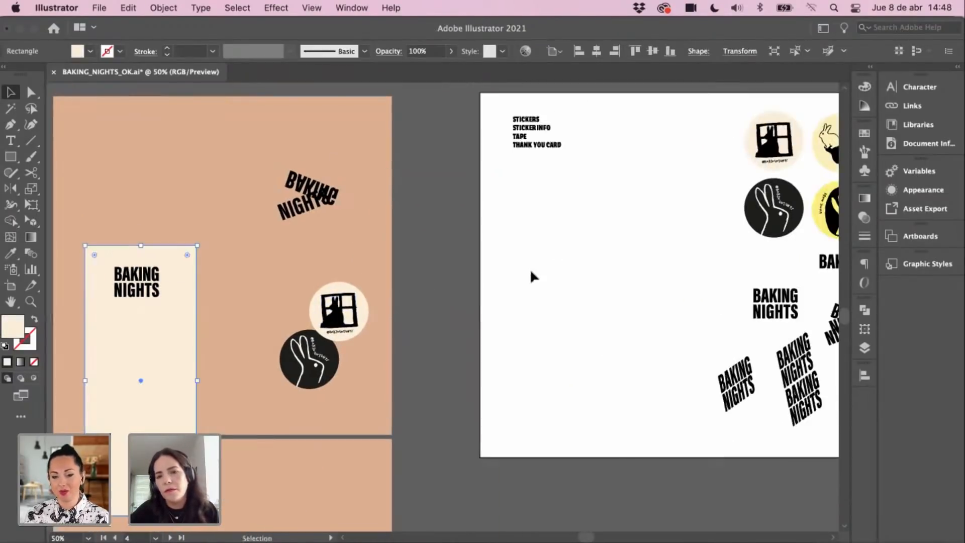
key("super+v")
left_click_drag(459, 305, 589, 305)
Step: Move the STICKERS text list up and slide the card copy left beneath it
scroll(576, 322, "left", 3)
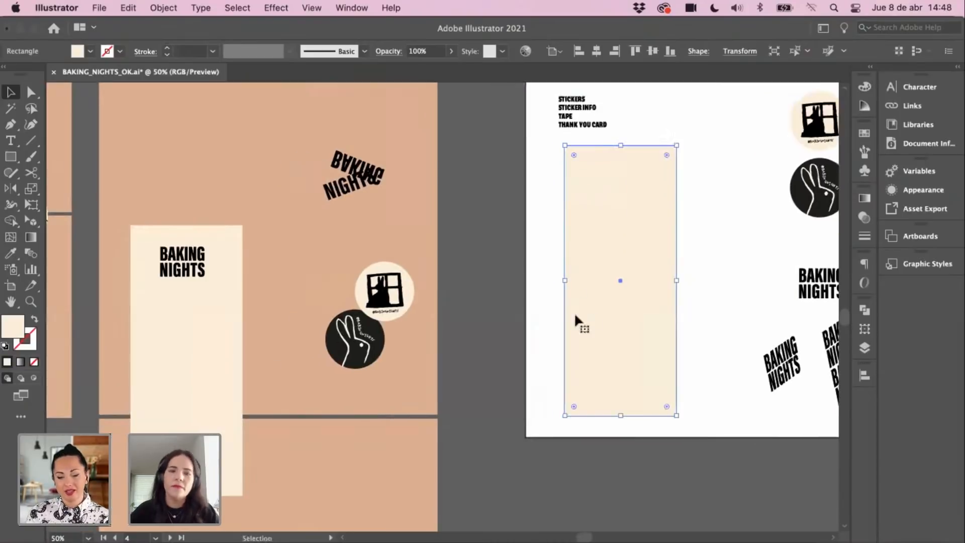
scroll(598, 304, "right", 2)
scroll(595, 266, "up", 1)
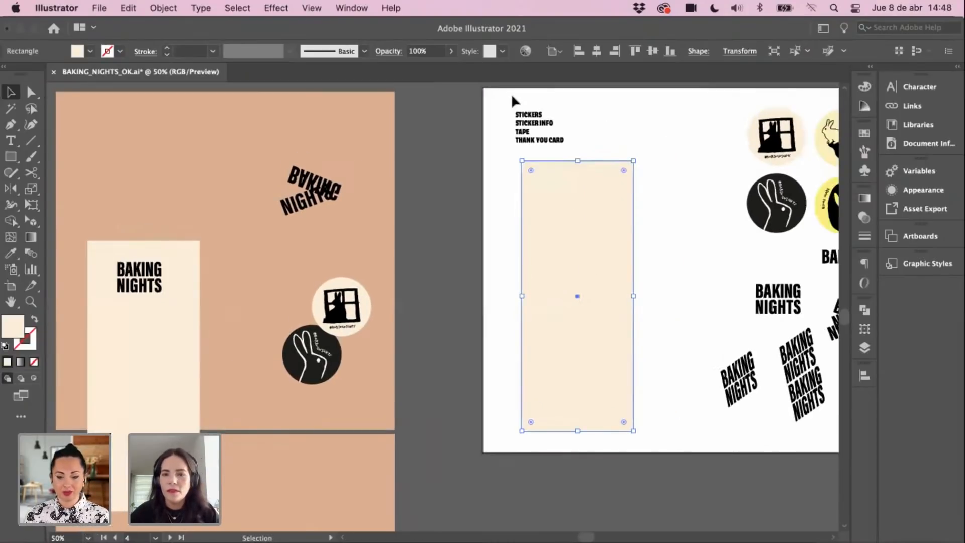
left_click(544, 141)
left_click_drag(544, 142, 540, 128)
left_click_drag(581, 247, 573, 246)
left_click_drag(572, 247, 566, 252)
Step: Enter a 70 mm width and 160 mm height for the card in the Transform fields
scroll(655, 75, "up", 2)
scroll(655, 75, "right", 1)
left_click(739, 51)
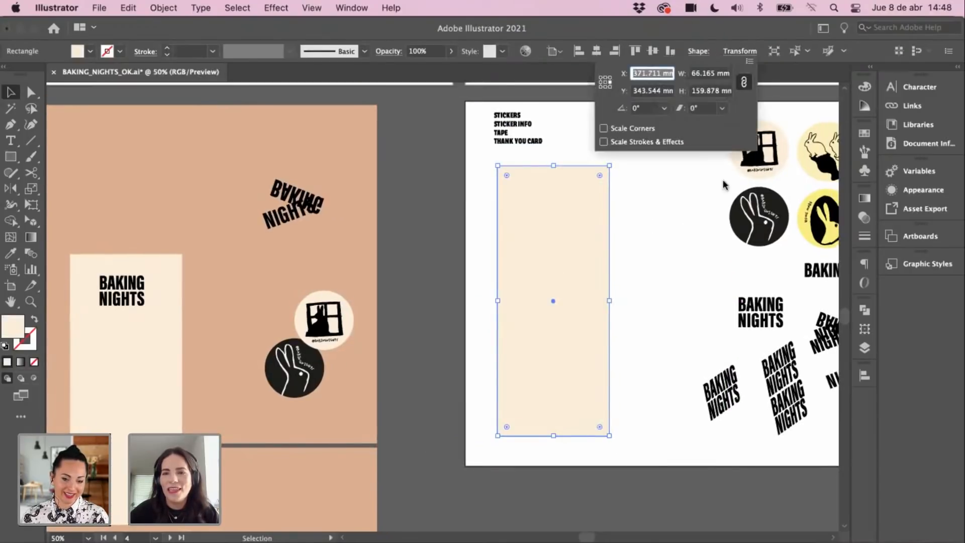
left_click(711, 74)
double_click(703, 74)
type("70")
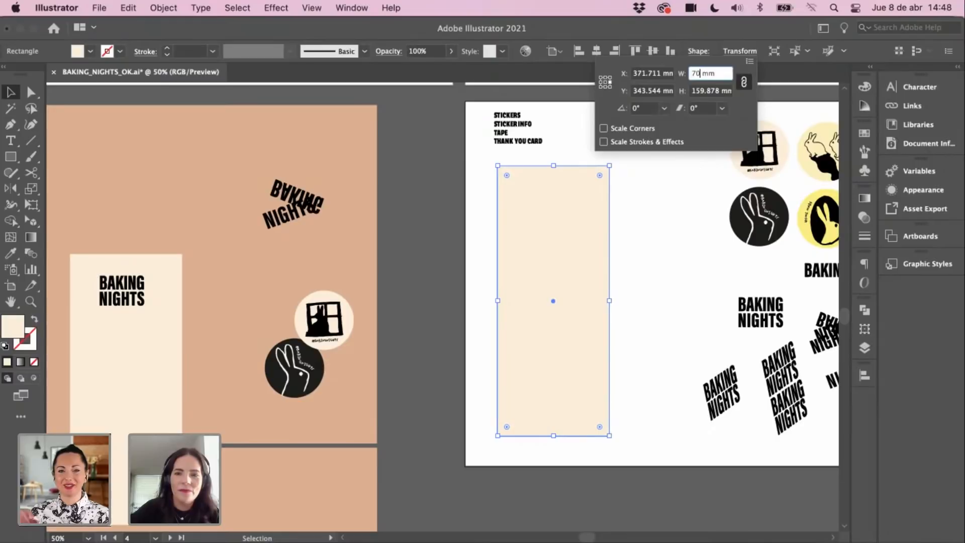
key("Tab")
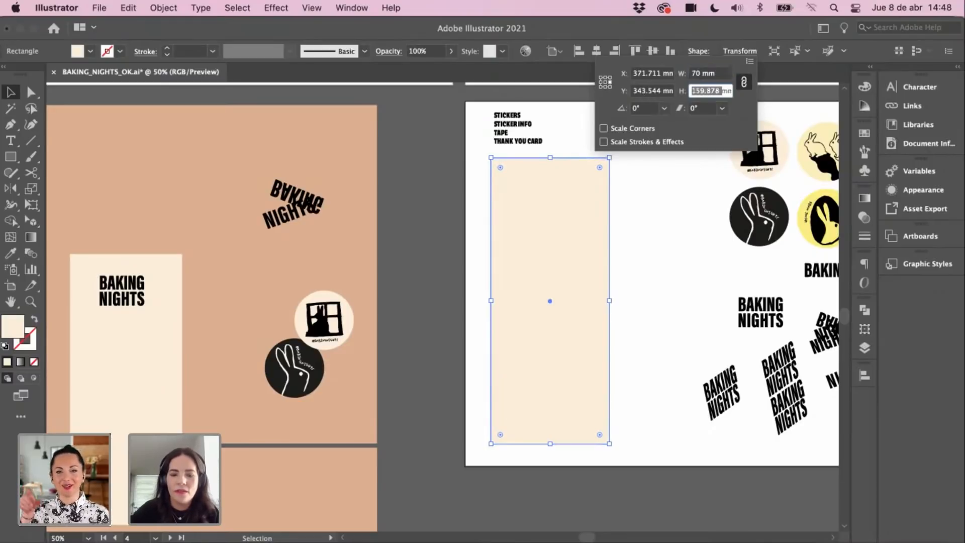
type("160")
key("Return")
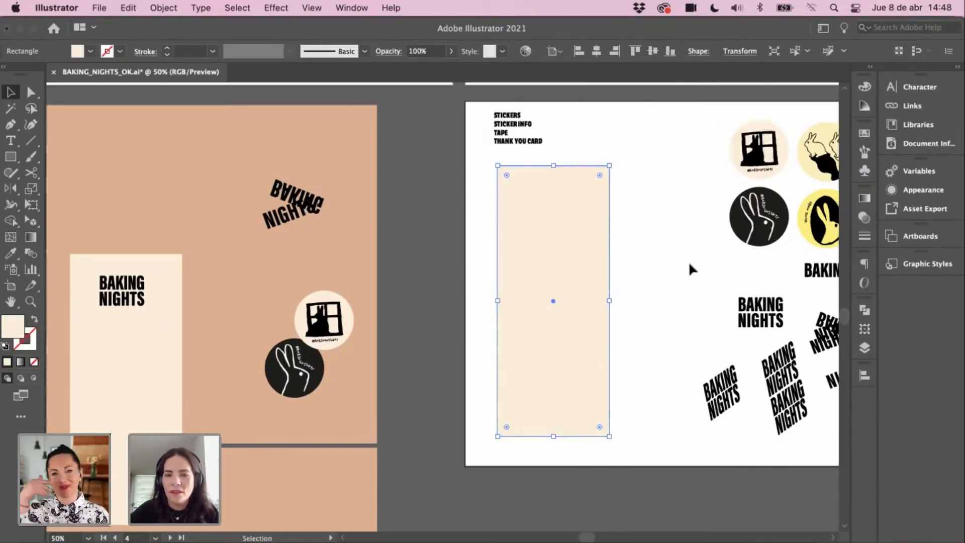
Step: Unlink proportions and set the cream rectangle's width to 70 mm
left_click(680, 104)
left_click(606, 222)
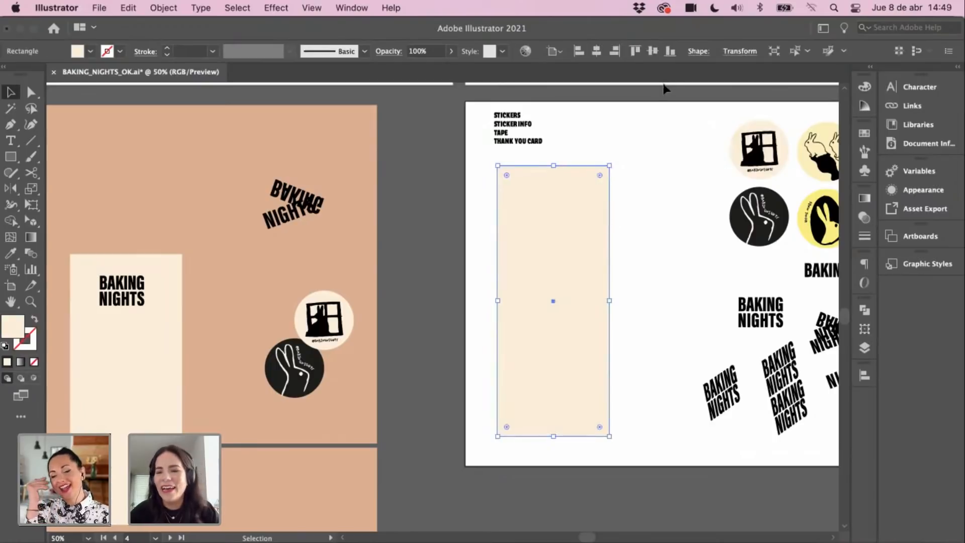
left_click(735, 52)
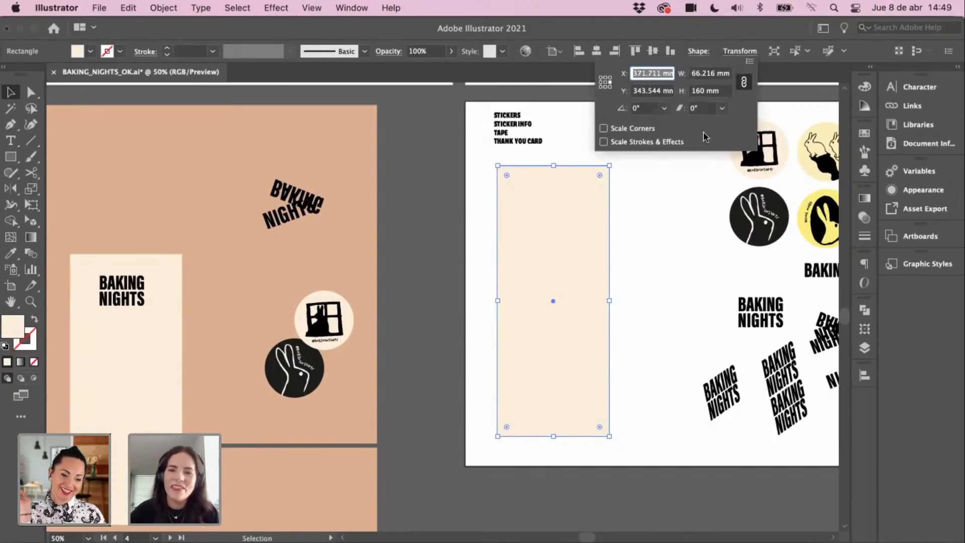
left_click(744, 85)
left_click(711, 75)
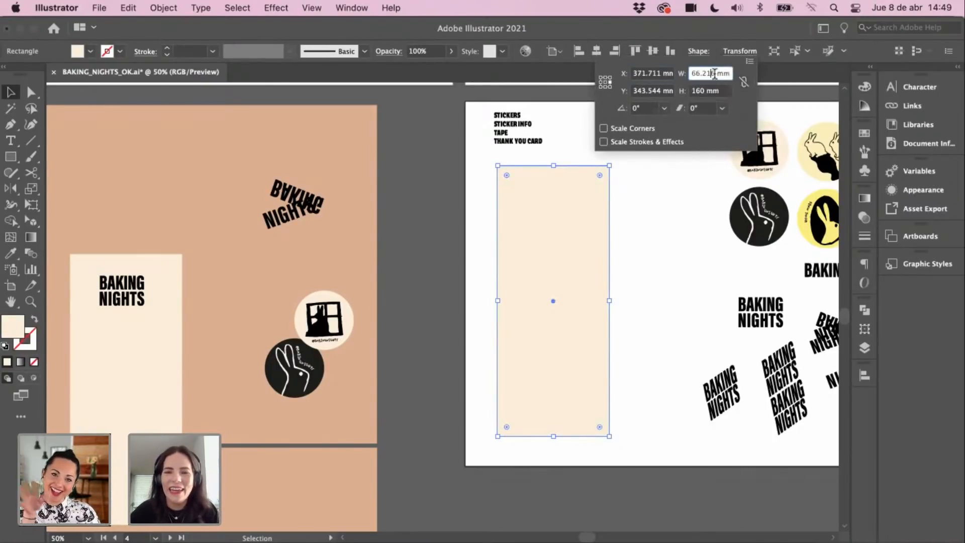
type("70")
key("Return")
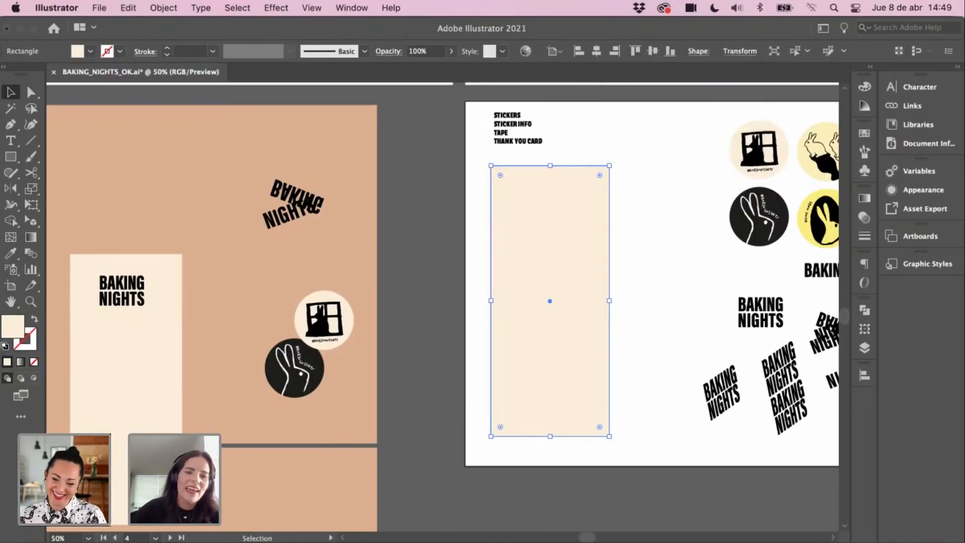
Step: Recheck the cream rectangle's width in the Transform fields
left_click(678, 238)
left_click_drag(604, 181, 595, 230)
left_click(554, 261)
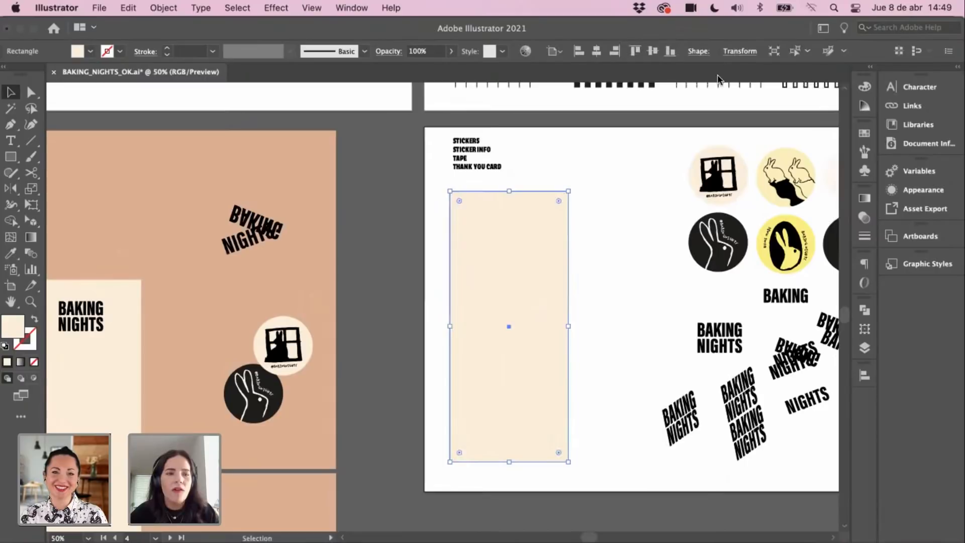
left_click_drag(621, 190, 538, 162)
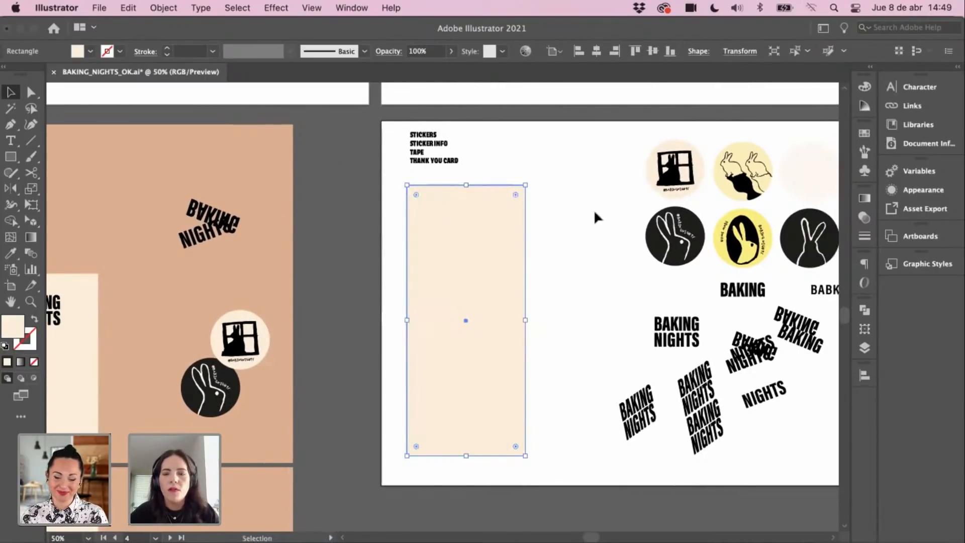
left_click_drag(610, 192, 553, 196)
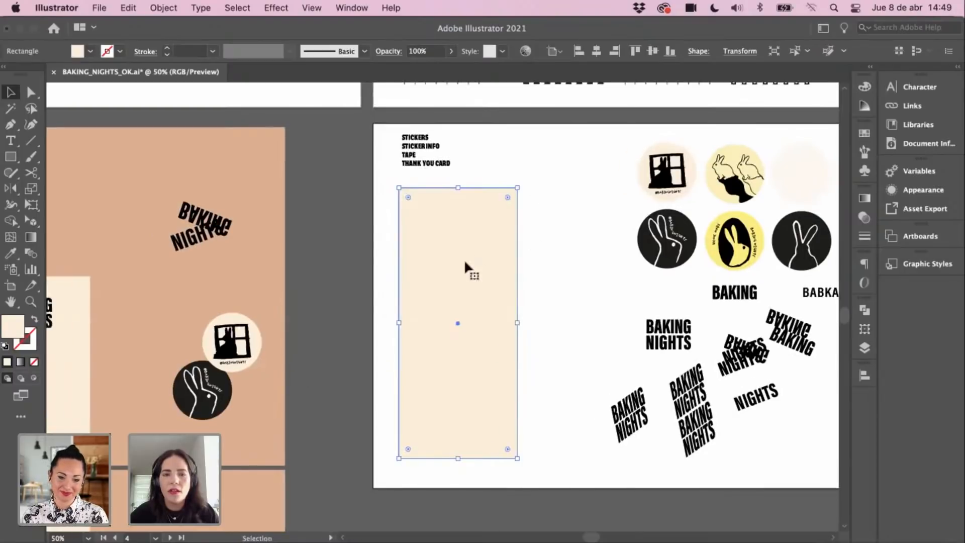
left_click(734, 53)
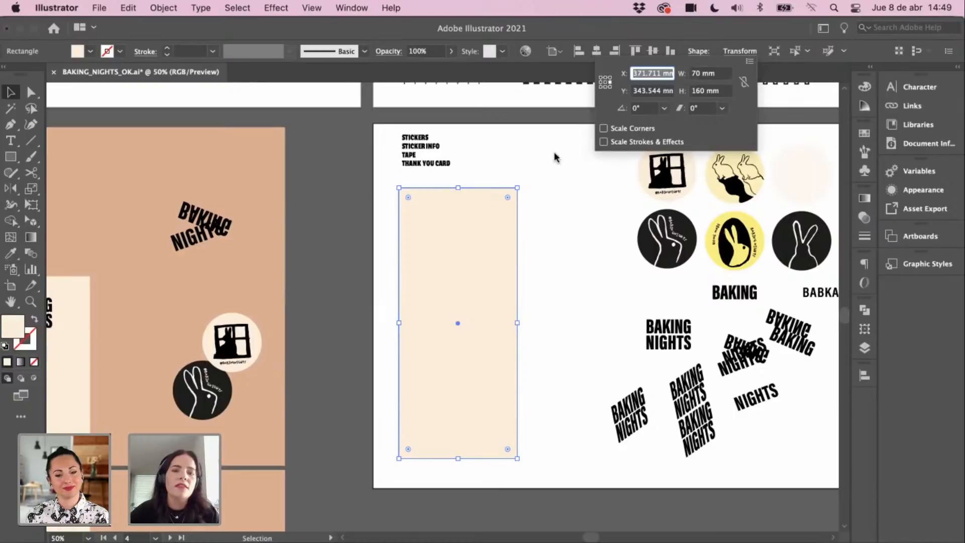
left_click(569, 185)
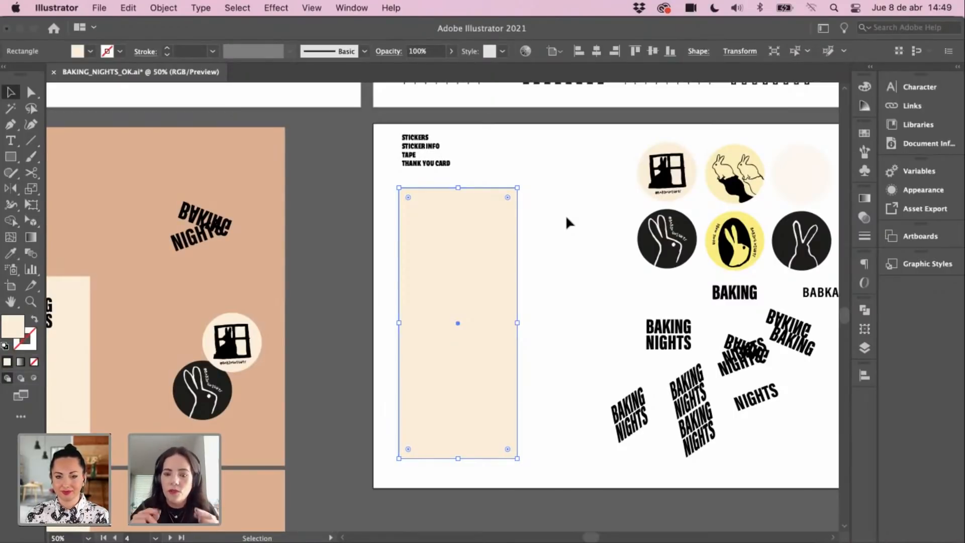
left_click(525, 237)
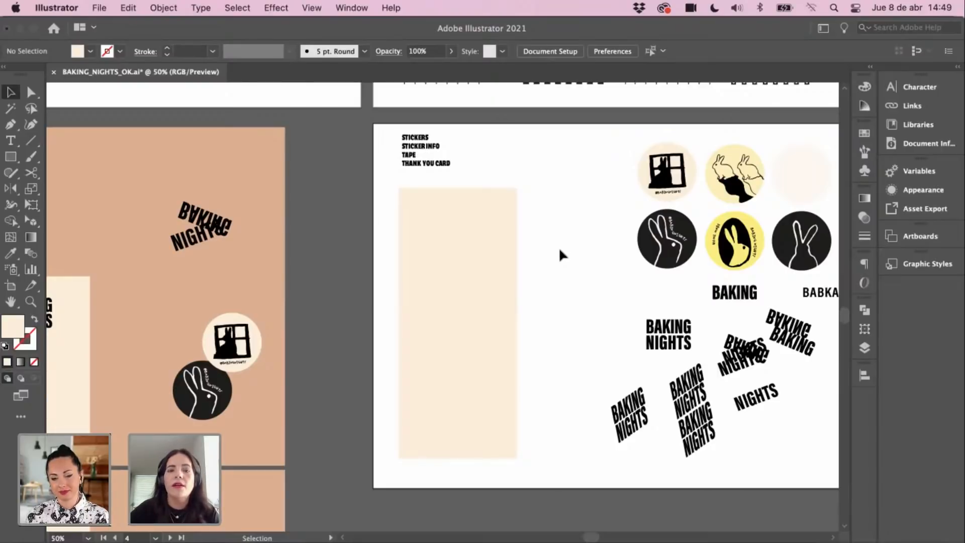
left_click(464, 235)
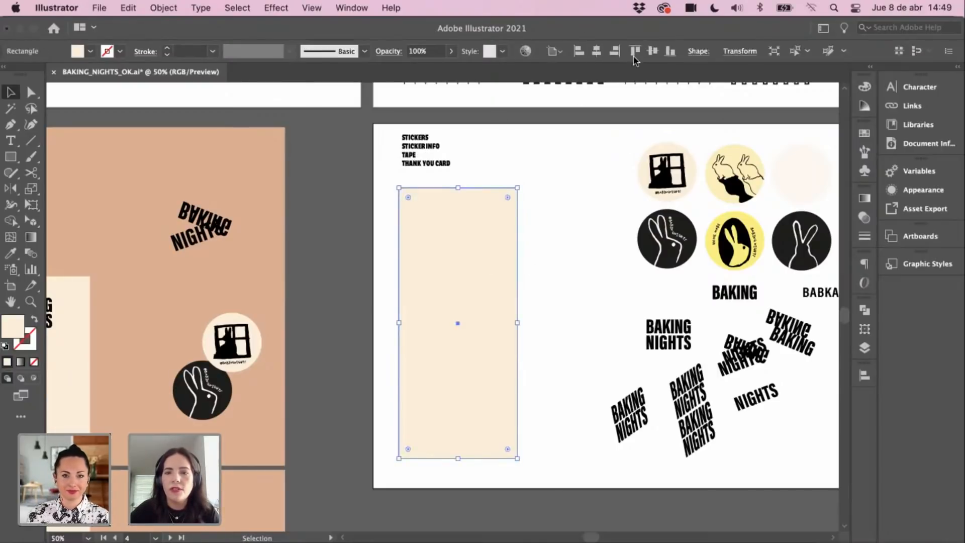
left_click(734, 52)
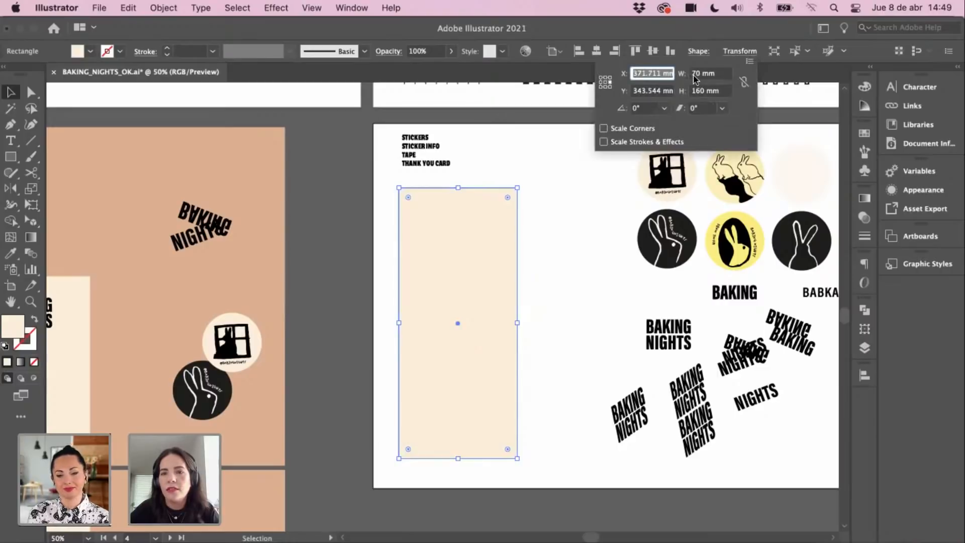
left_click(557, 279)
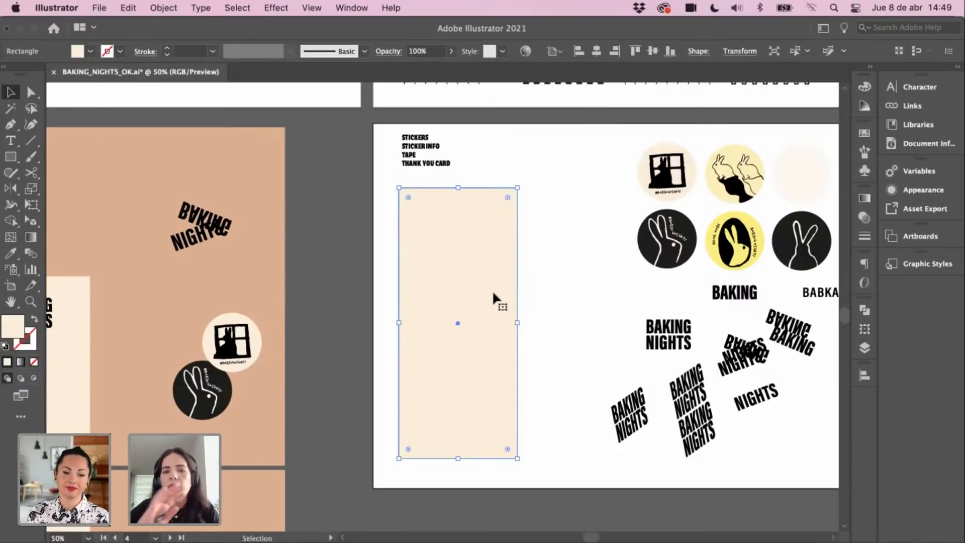
left_click_drag(562, 280, 580, 288)
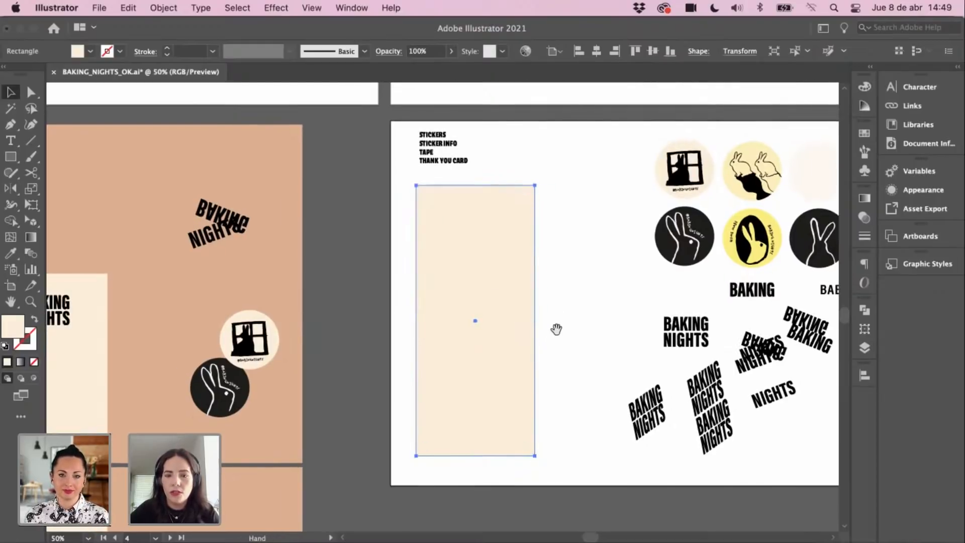
left_click_drag(547, 320, 538, 313)
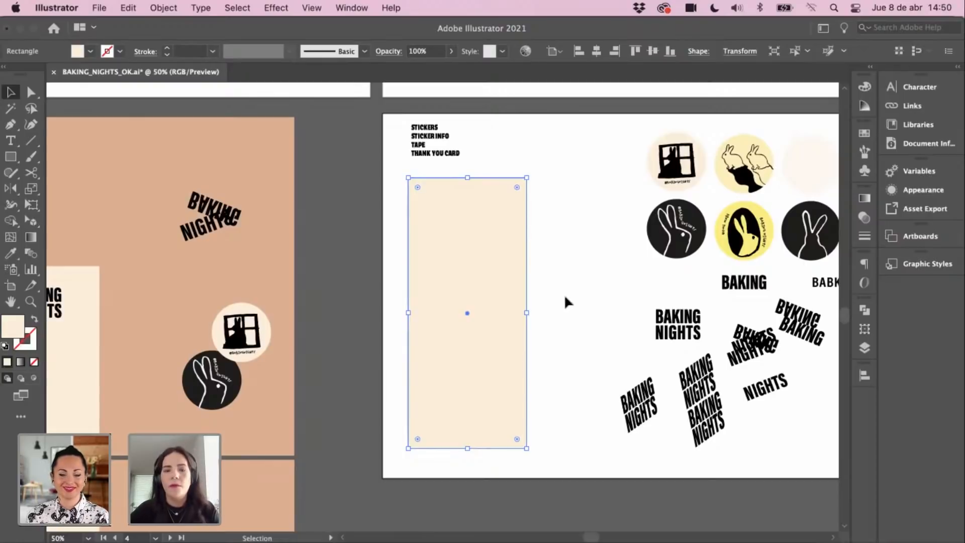
left_click_drag(575, 297, 590, 309)
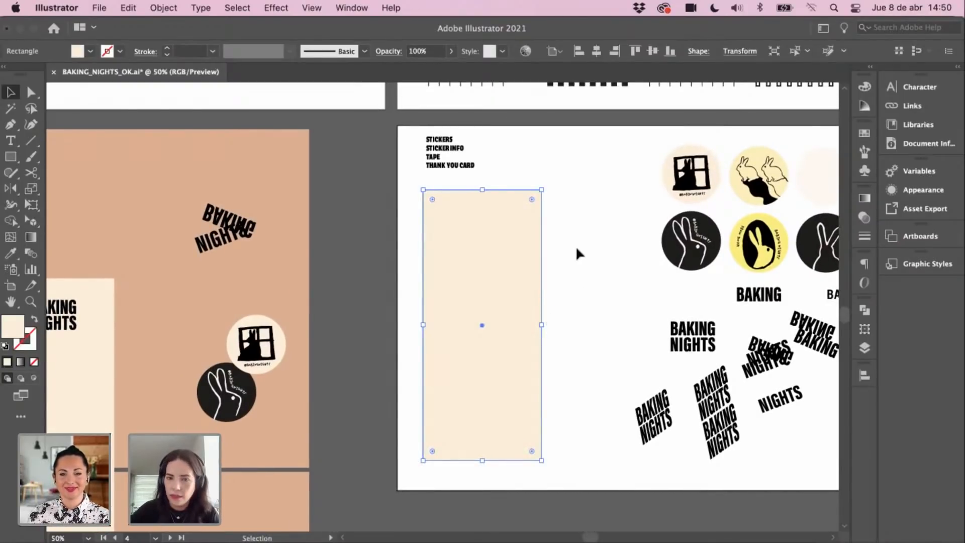
left_click(583, 272)
Step: Drag the BAKING NIGHTS logo over next to the cream card
scroll(563, 292, "right", 2)
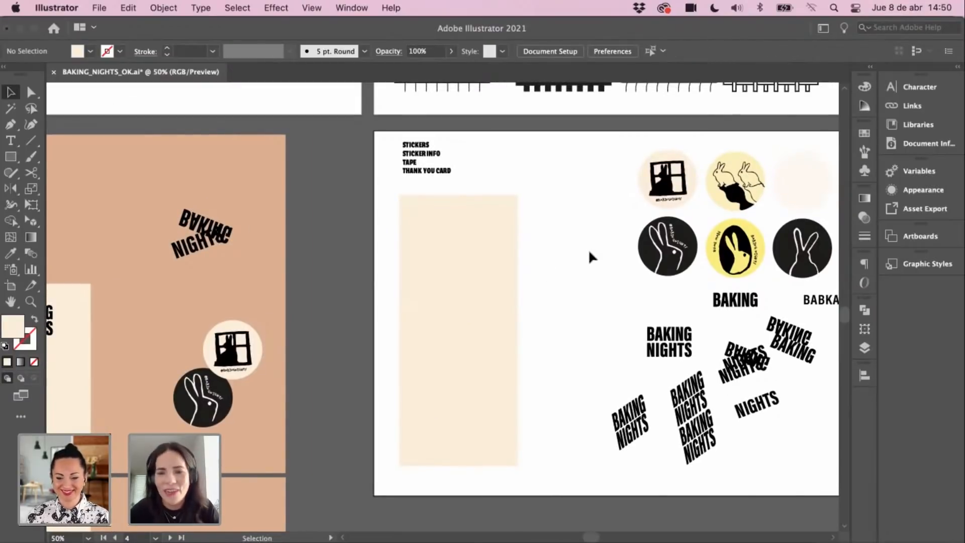
scroll(587, 269, "right", 1)
left_click(472, 311)
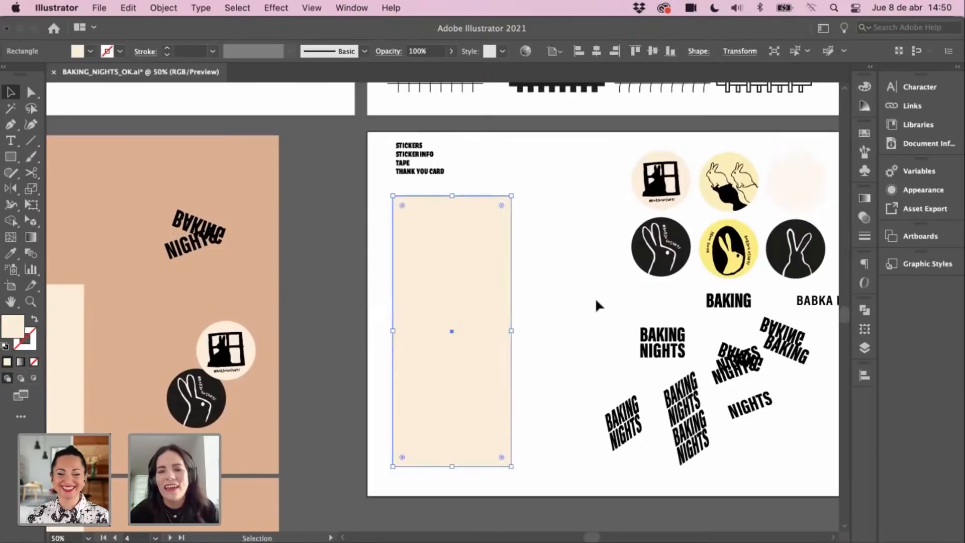
left_click(597, 304)
key("space")
left_click_drag(657, 354, 583, 261)
left_click(478, 245)
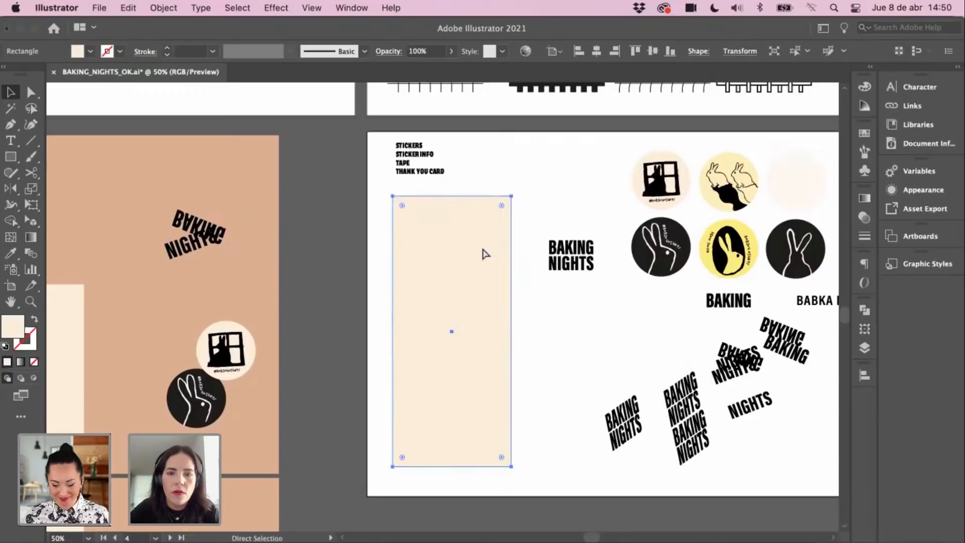
Step: Lock the cream rectangle in place with Cmd+2
key("super+2")
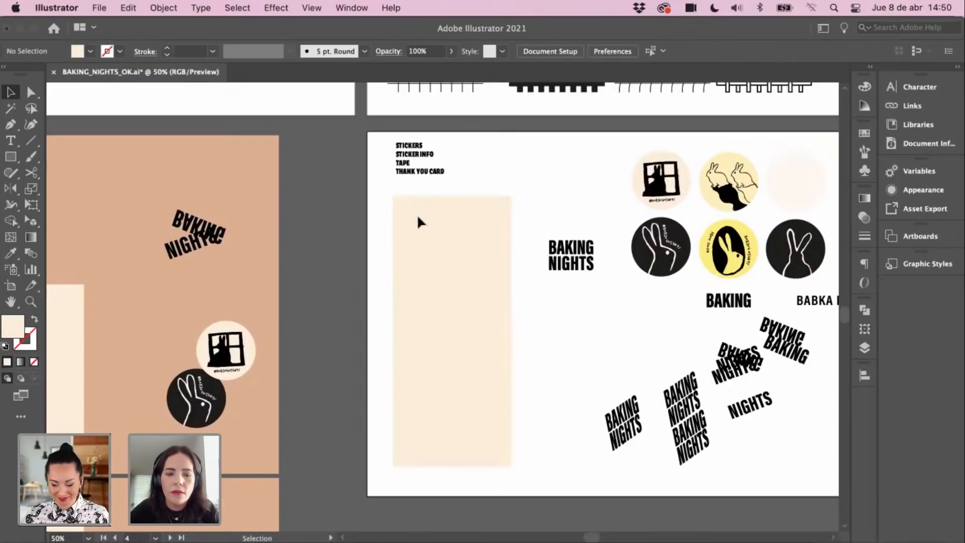
key("alt+super+2")
left_click(535, 210)
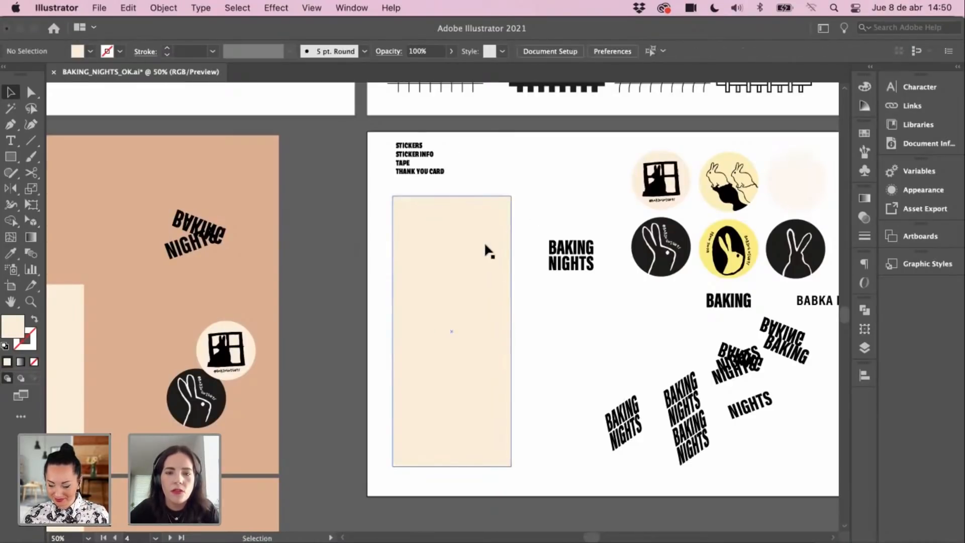
left_click(487, 248)
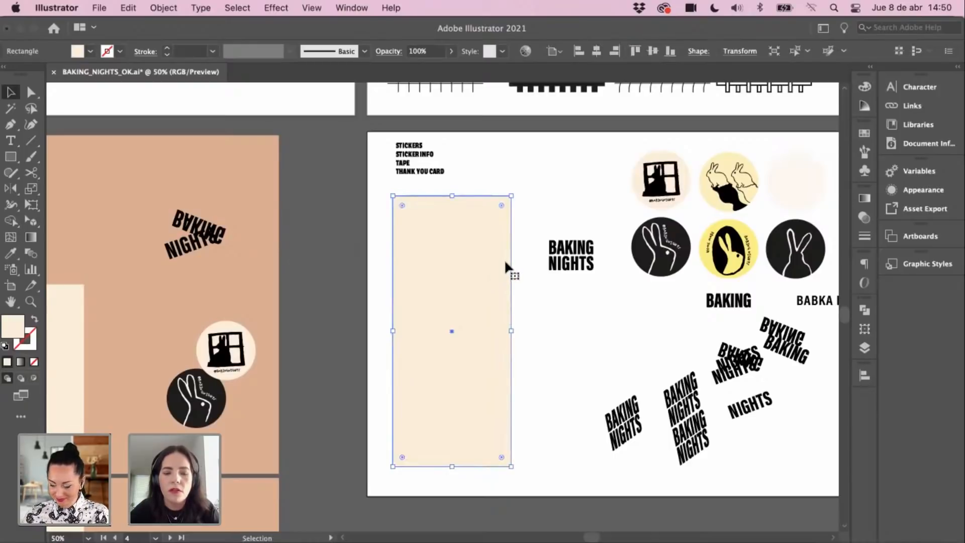
key("super+2")
Step: Zoom to 100%, drag the BAKING NIGHTS logo onto the card, and bring it to front
left_click_drag(543, 242, 593, 307)
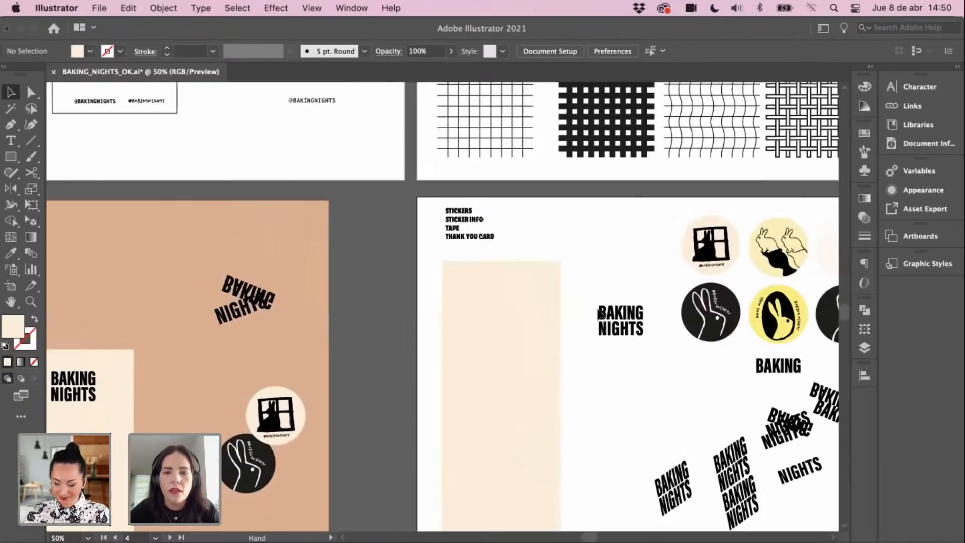
left_click(556, 308, "super")
left_click(557, 307, "super")
left_click_drag(406, 303, 587, 244)
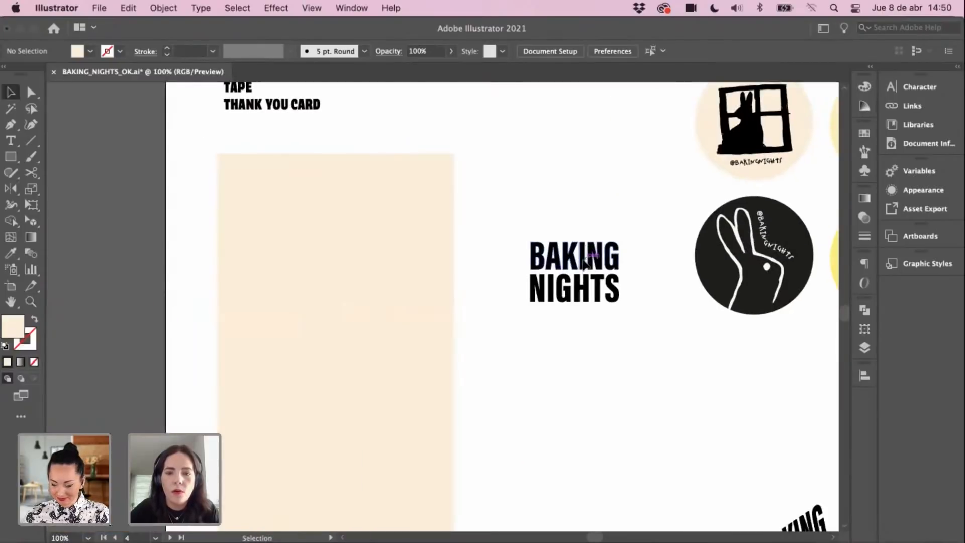
left_click(588, 249)
left_click_drag(590, 291, 344, 220)
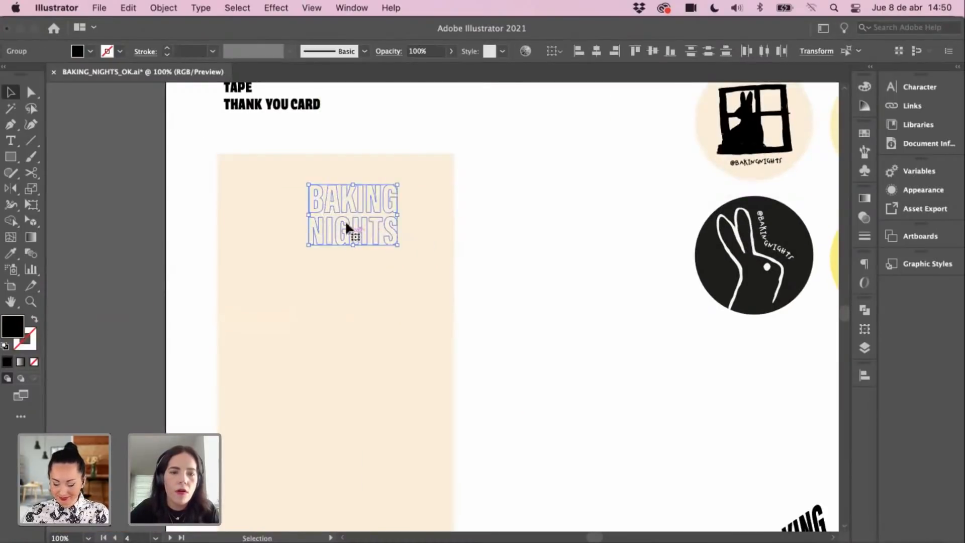
right_click(348, 215)
mouse_move(402, 401)
left_click(482, 401)
Step: Nudge the logo slightly left and down near the card's top
left_click_drag(558, 318, 622, 317)
left_click_drag(441, 229, 419, 237)
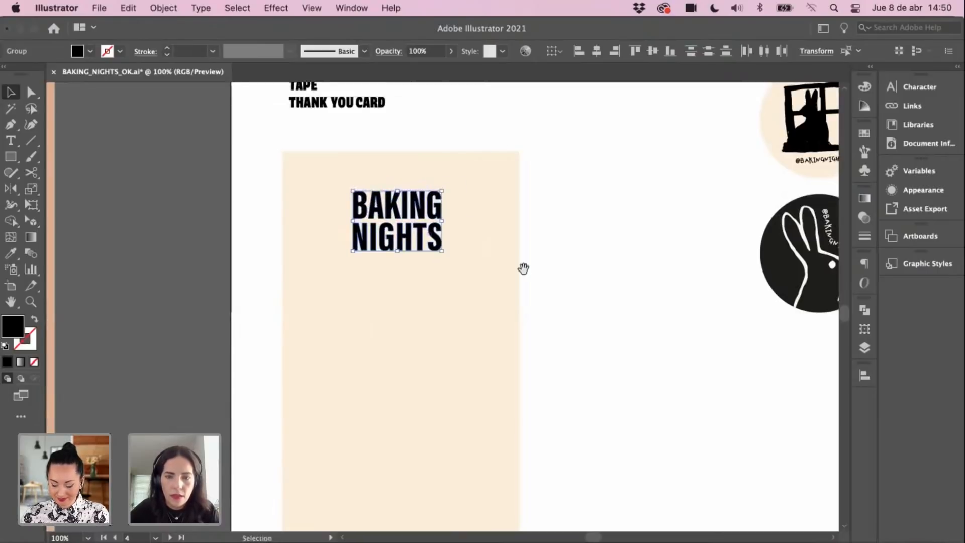
left_click_drag(523, 269, 641, 144)
left_click_drag(576, 226, 579, 386)
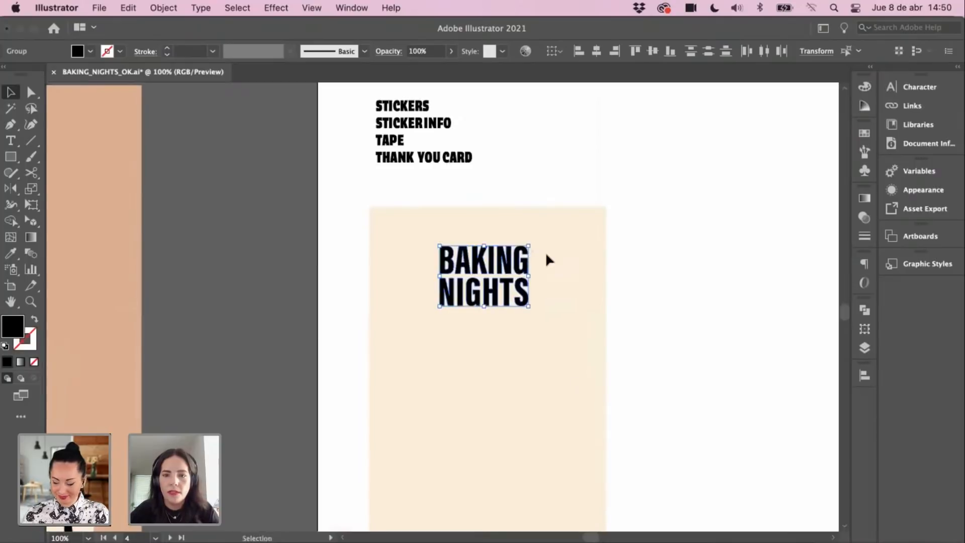
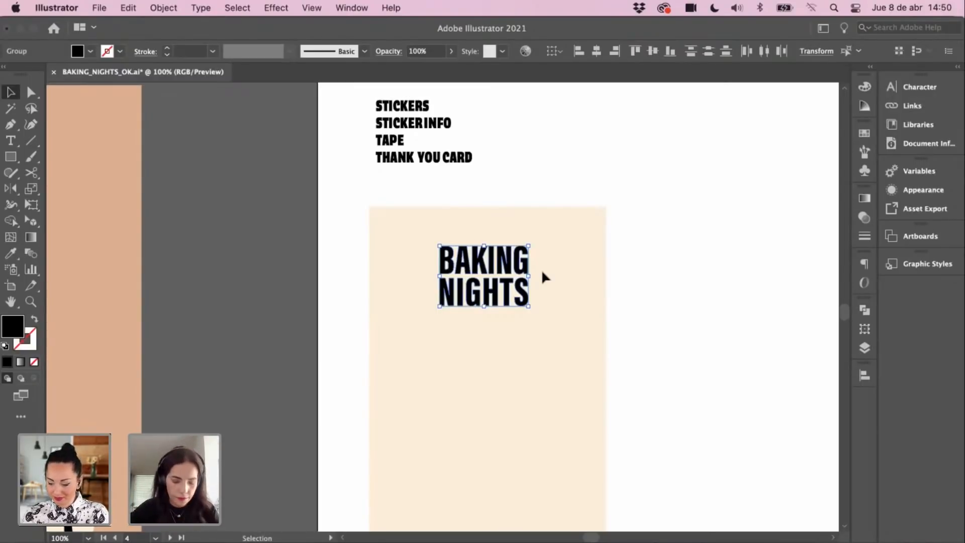
Step: Select the wavy-line grid swatch and paste a copy onto the beige panel
left_click(365, 258)
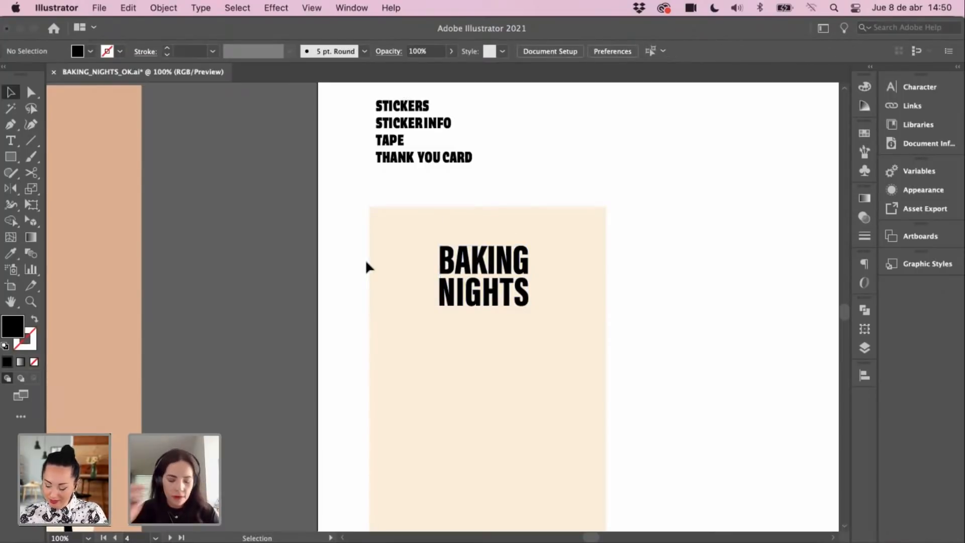
key("space")
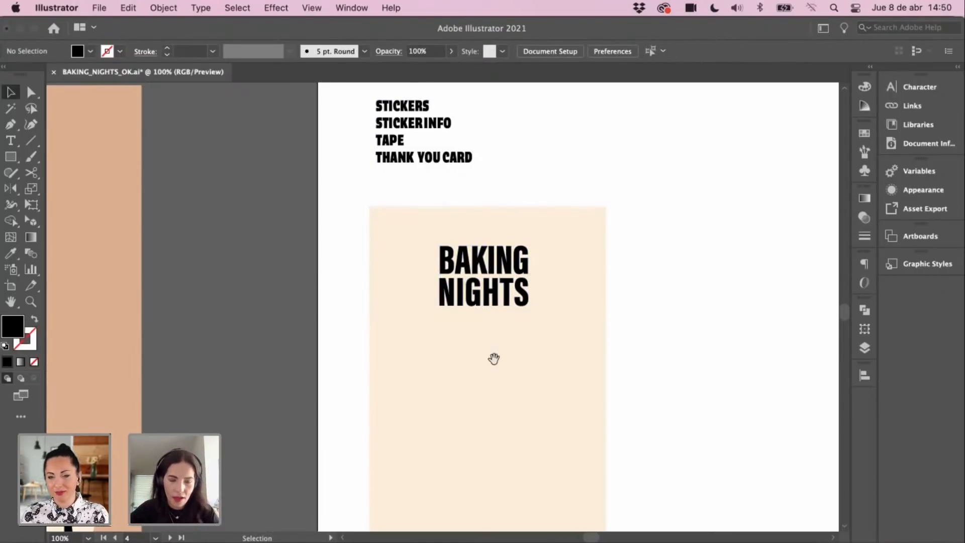
left_click_drag(493, 358, 490, 323)
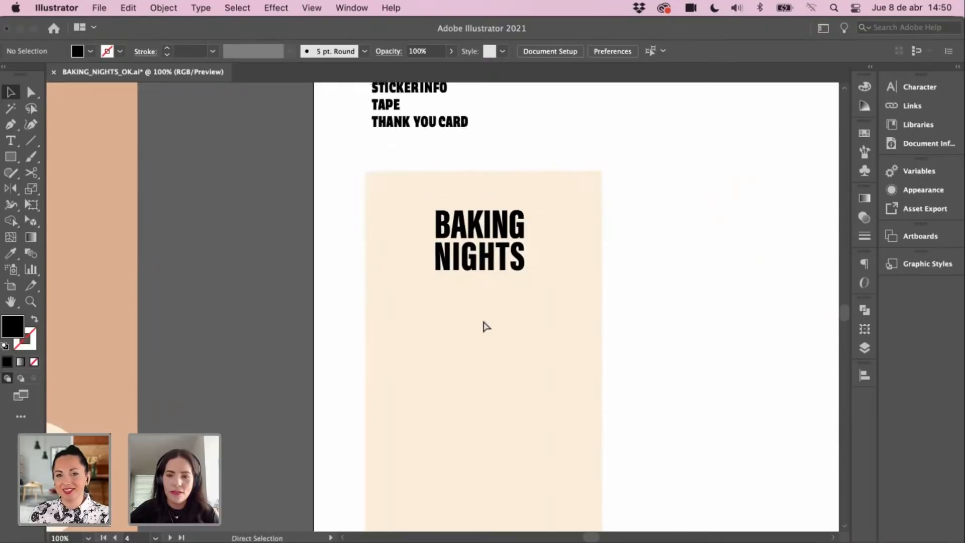
key("super+minus")
left_click_drag(556, 244, 536, 335)
left_click_drag(451, 220, 467, 315)
mouse_move(582, 306)
left_mouse_down()
mouse_move(538, 330)
mouse_move(390, 303)
left_mouse_up()
left_click(595, 263)
scroll(512, 321, "down", 1)
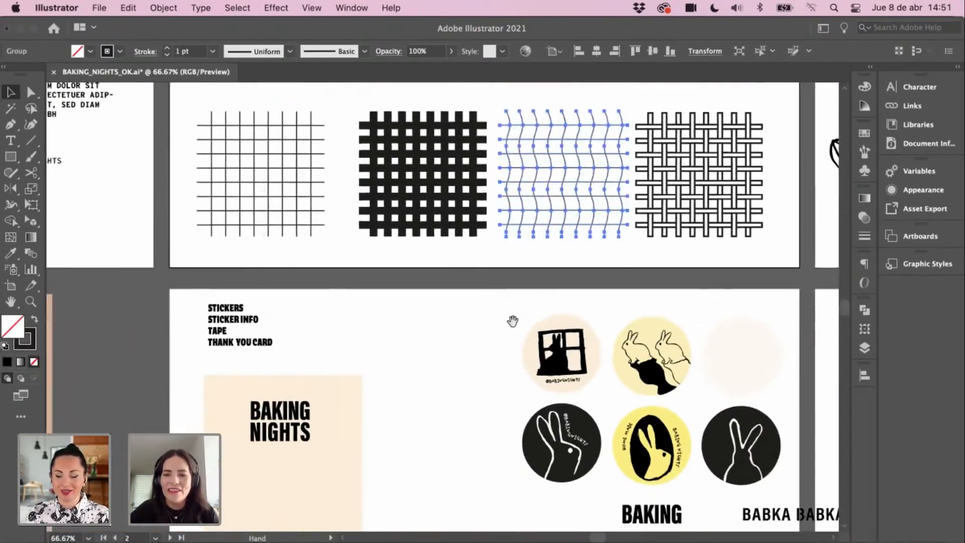
scroll(512, 320, "down", 5)
key("super+v")
mouse_move(480, 314)
left_mouse_down()
mouse_move(402, 369)
mouse_move(393, 398)
mouse_move(547, 297)
left_mouse_up()
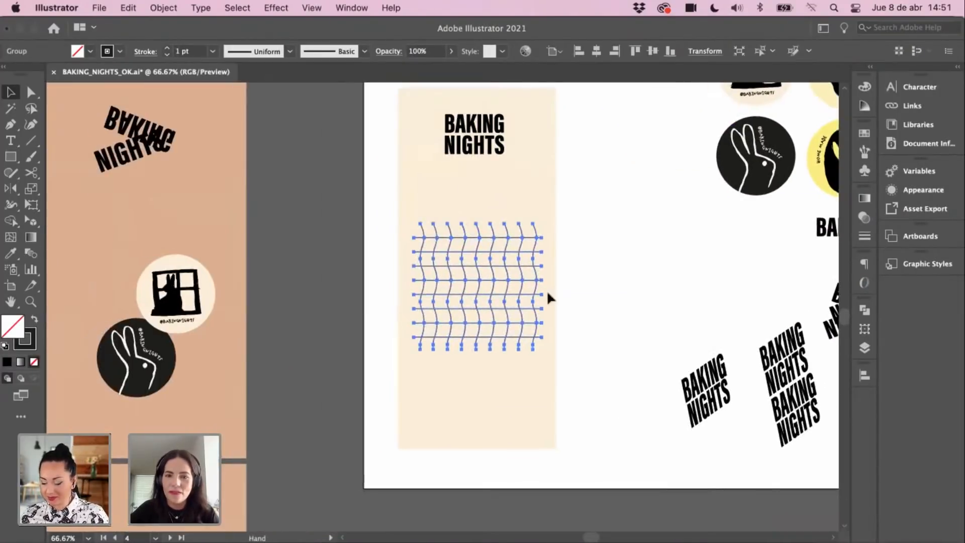
left_click(616, 277)
Step: Reposition the pasted wavy grid group below the BAKING NIGHTS title
scroll(603, 292, "up", 3)
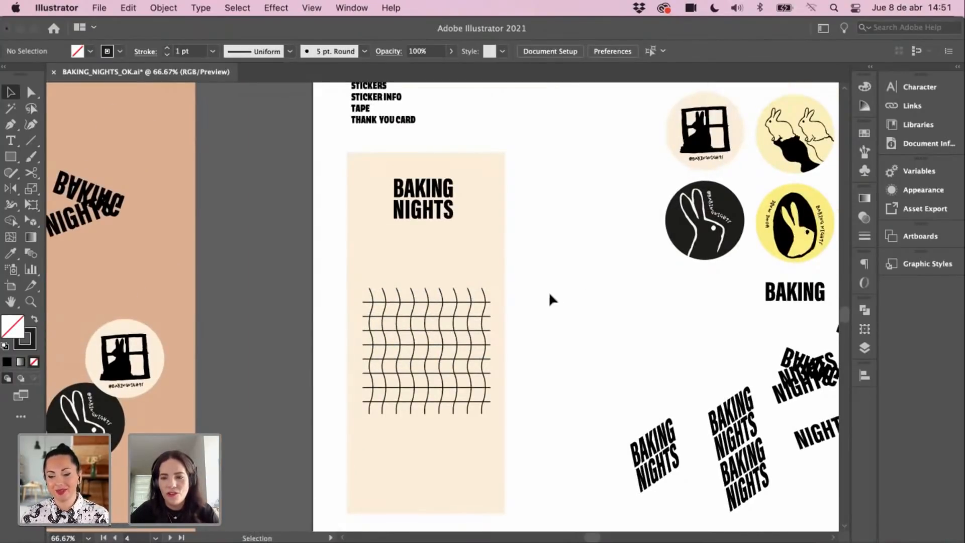
scroll(568, 284, "left", 2)
scroll(567, 284, "up", 1)
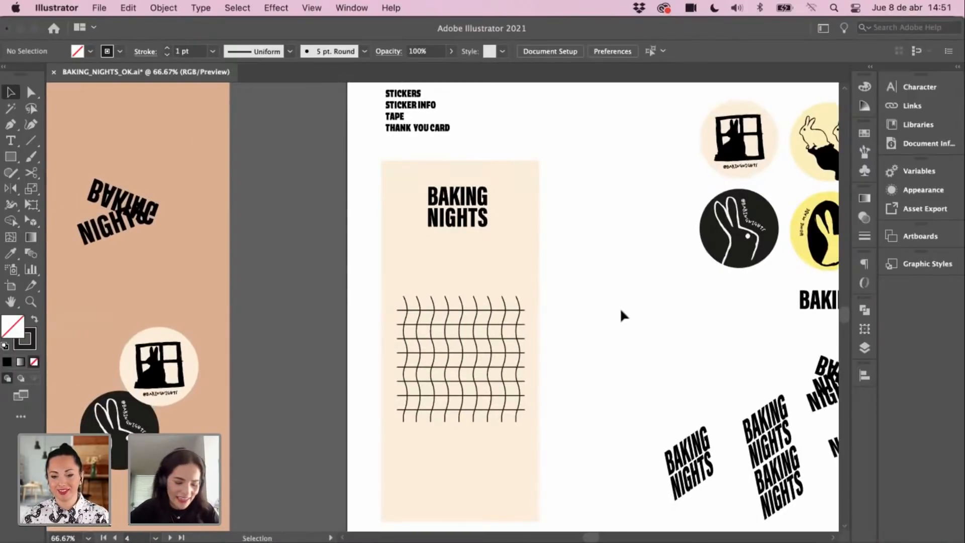
scroll(578, 342, "down", 3)
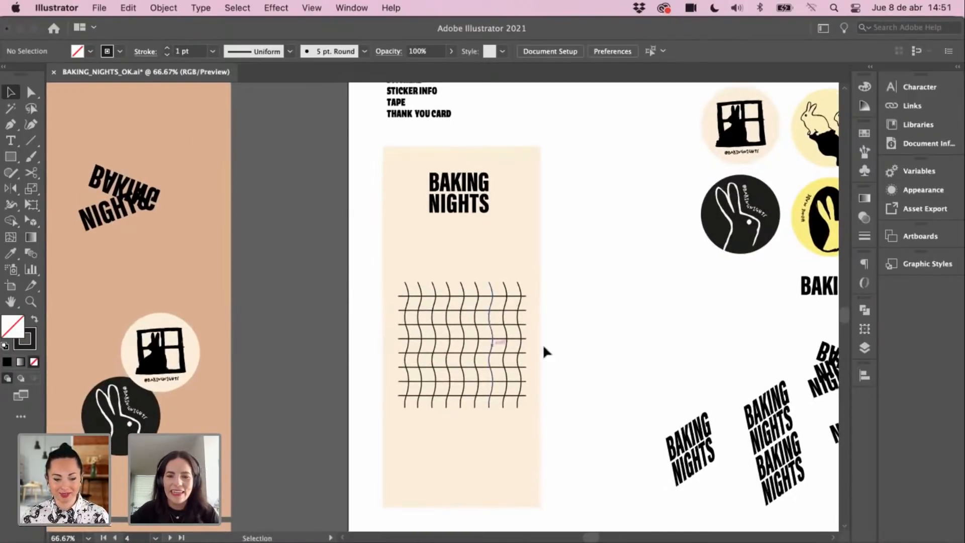
scroll(544, 352, "left", 2)
scroll(541, 366, "up", 2)
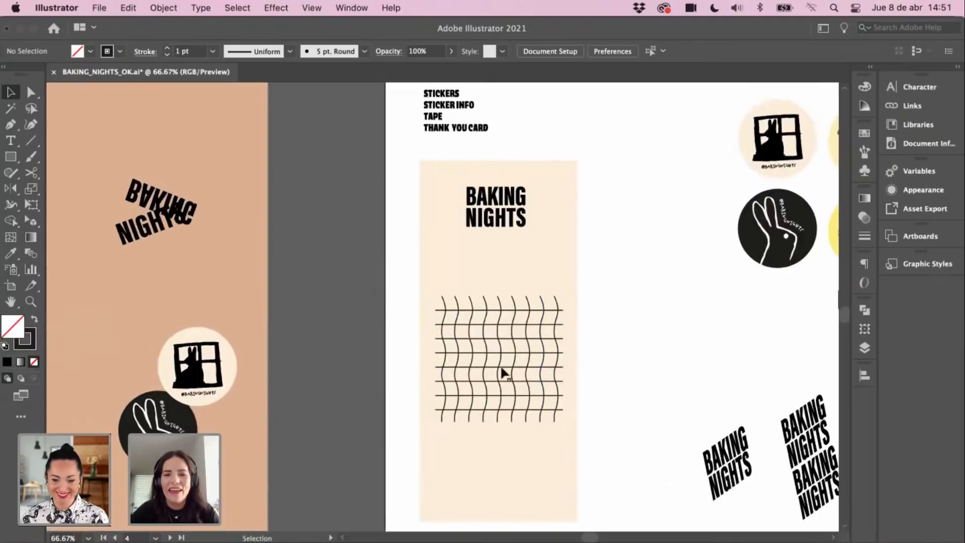
left_click_drag(491, 326, 433, 356)
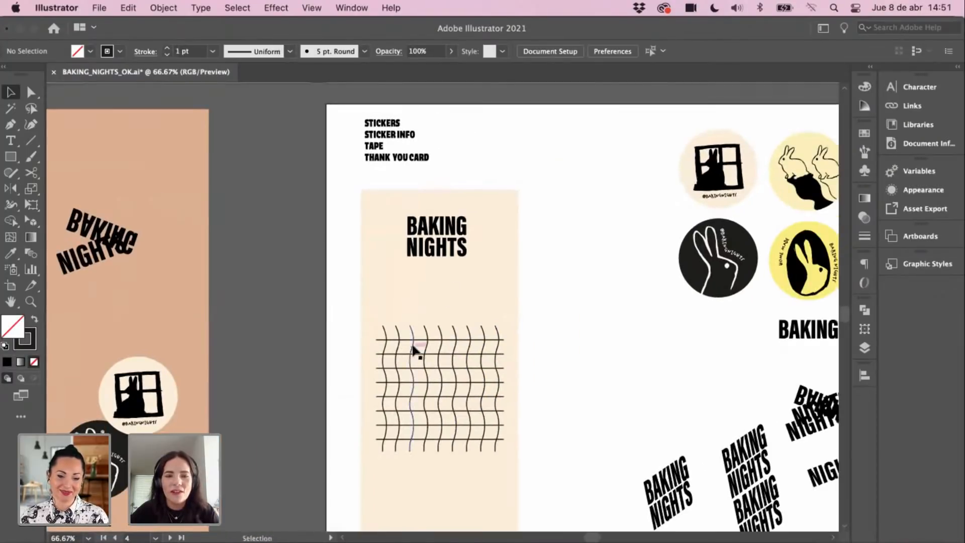
scroll(427, 362, "left", 2)
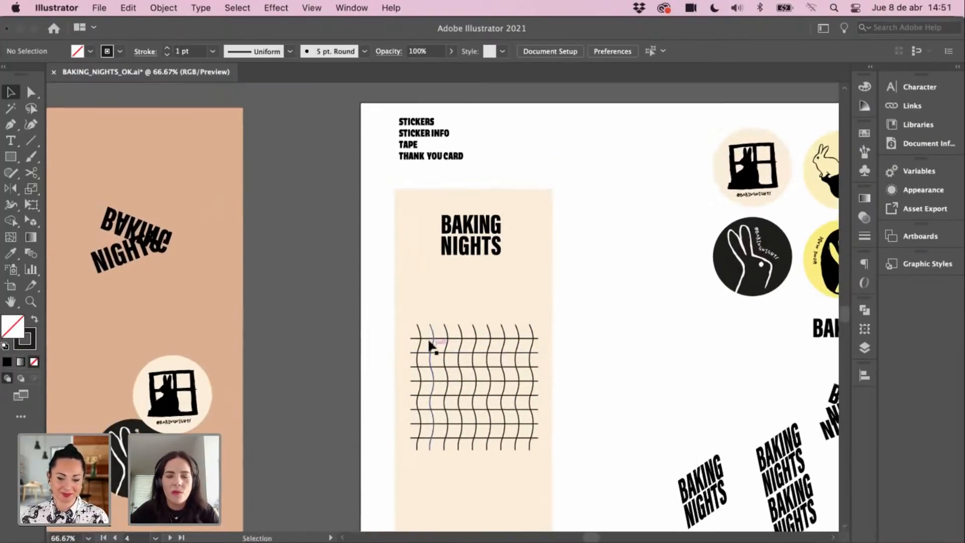
left_click_drag(390, 315, 574, 462)
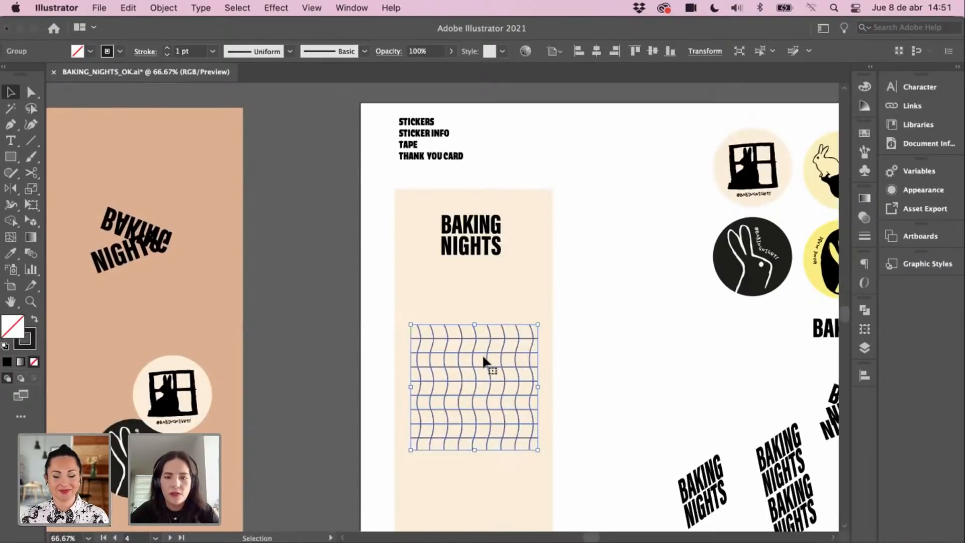
left_click(531, 302)
left_click(458, 322)
left_click(504, 316)
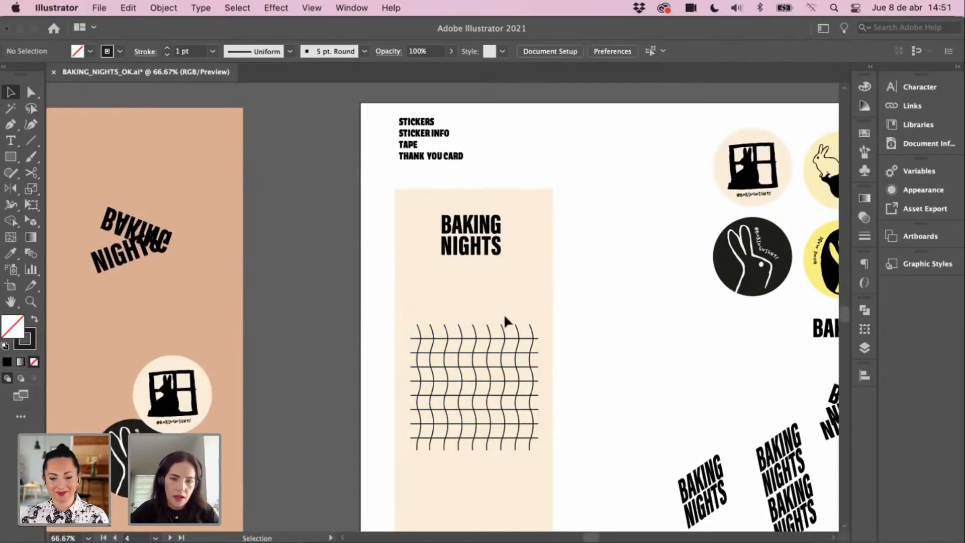
key("super+z")
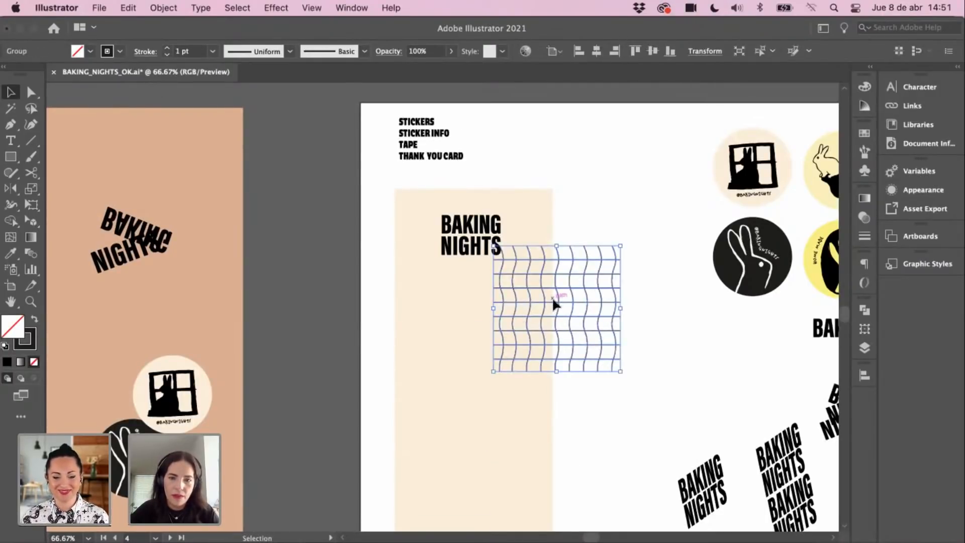
left_click(617, 302)
mouse_move(617, 302)
left_mouse_down()
mouse_move(523, 388)
mouse_move(536, 379)
left_mouse_up()
scroll(426, 275, "up", 1)
Step: Replace the Lorem ipsum placeholder below BAKING NIGHTS with a small 'THURSAY TO SUNDAY' line
key("z")
left_click(470, 294)
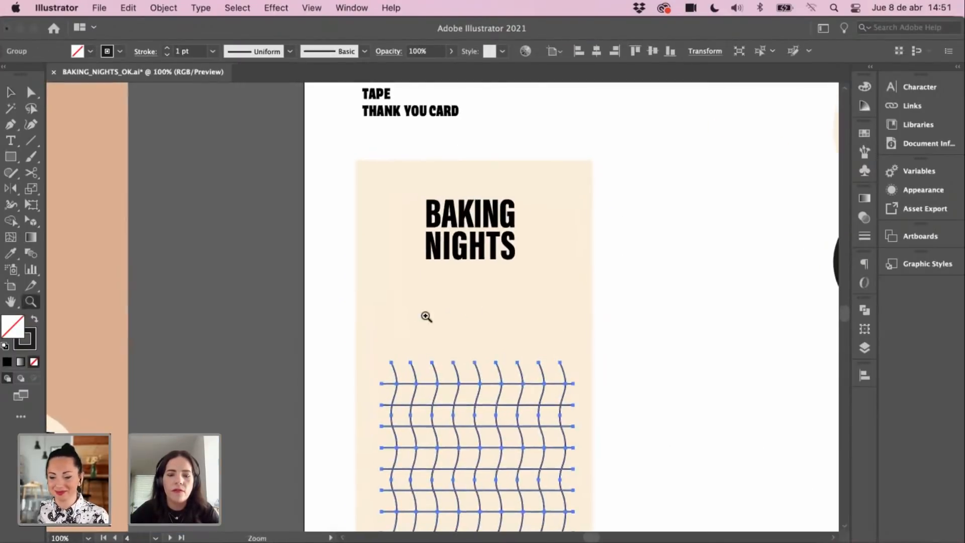
key("y")
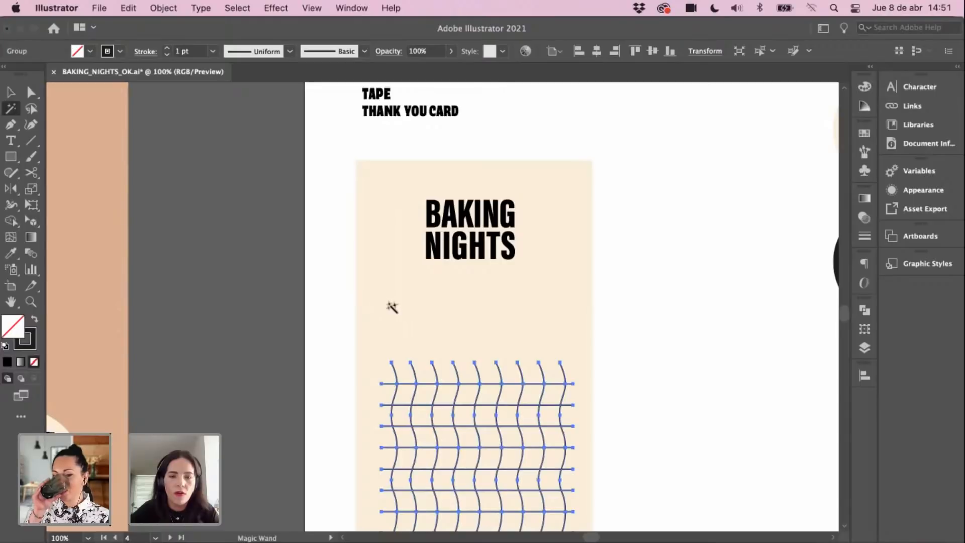
key("t")
left_click(392, 303)
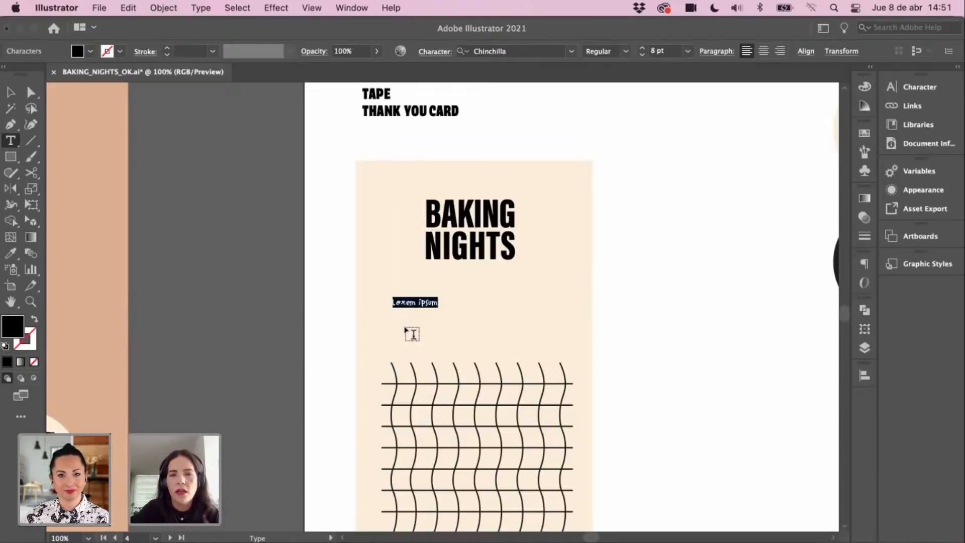
key("BackSpace")
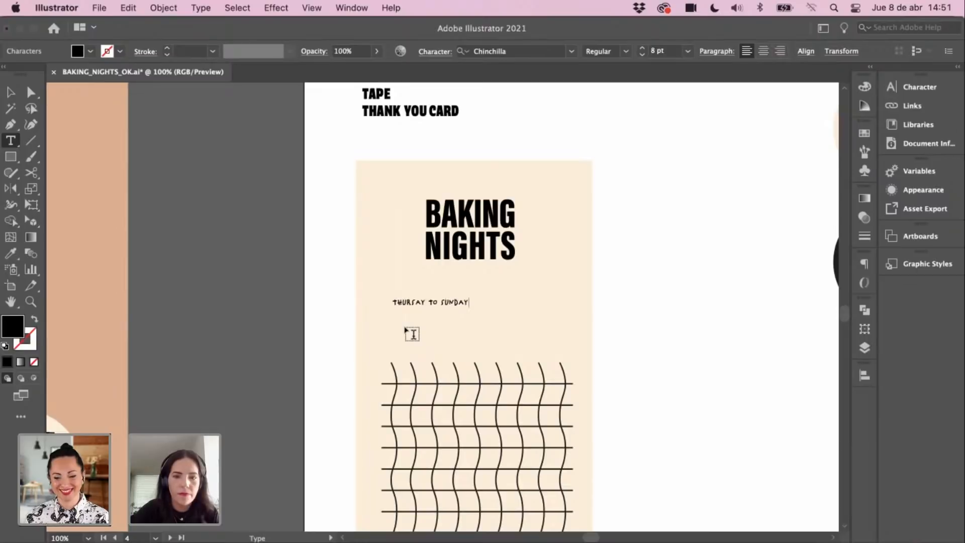
left_click(10, 92)
left_click(210, 188)
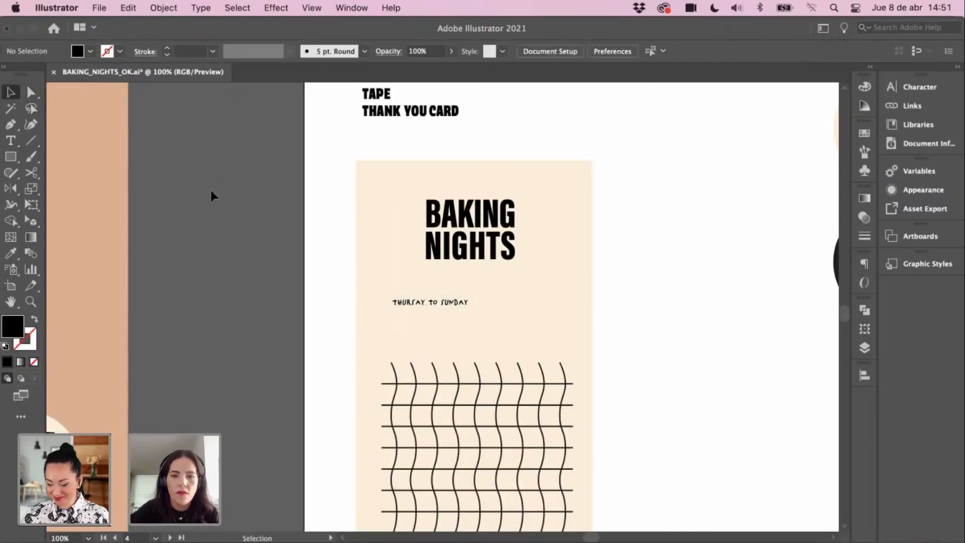
key("minus")
key("super+minus")
key("super+minus")
key("v")
key("space")
left_click_drag(490, 247, 566, 360)
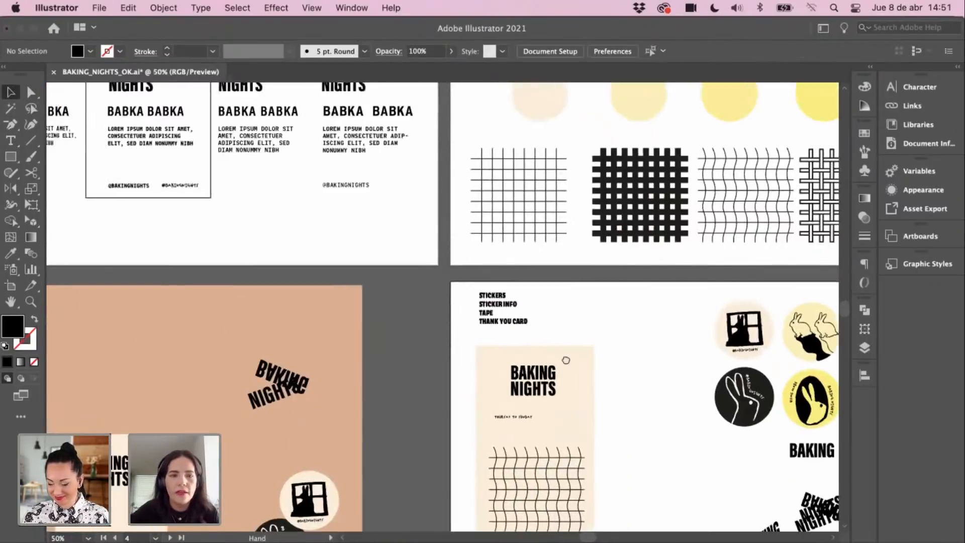
scroll(181, 233, "up", 10)
scroll(181, 233, "left", 8)
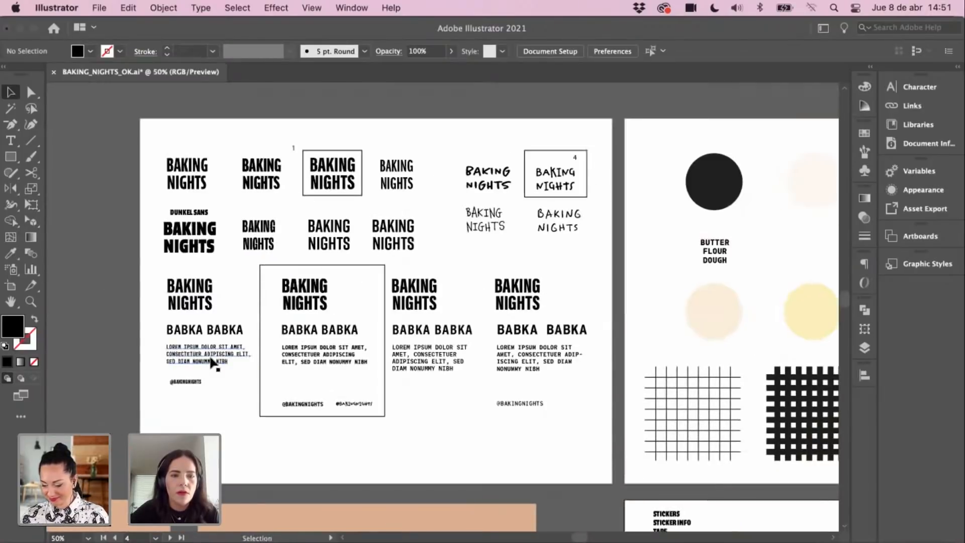
scroll(451, 361, "down", 5)
scroll(451, 360, "right", 4)
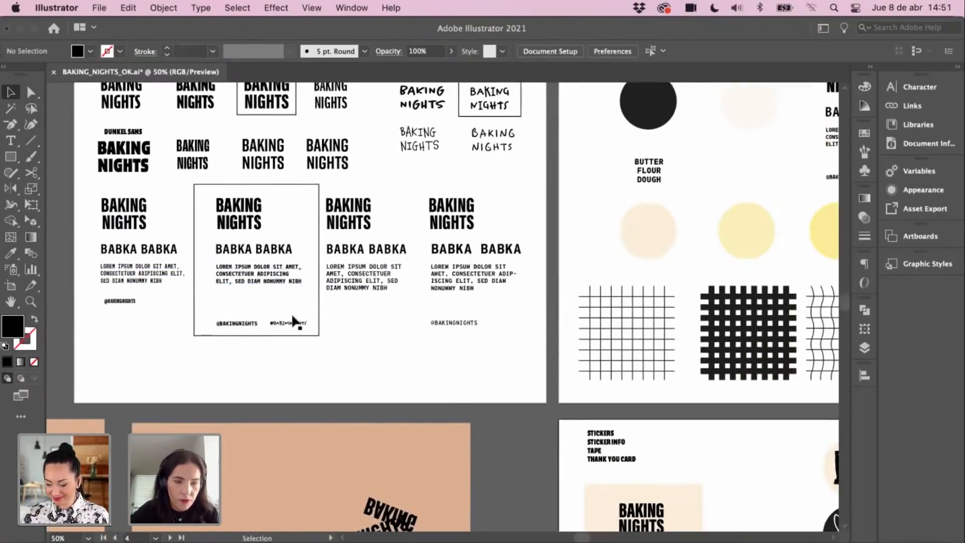
scroll(301, 316, "up", 3)
scroll(301, 317, "left", 1)
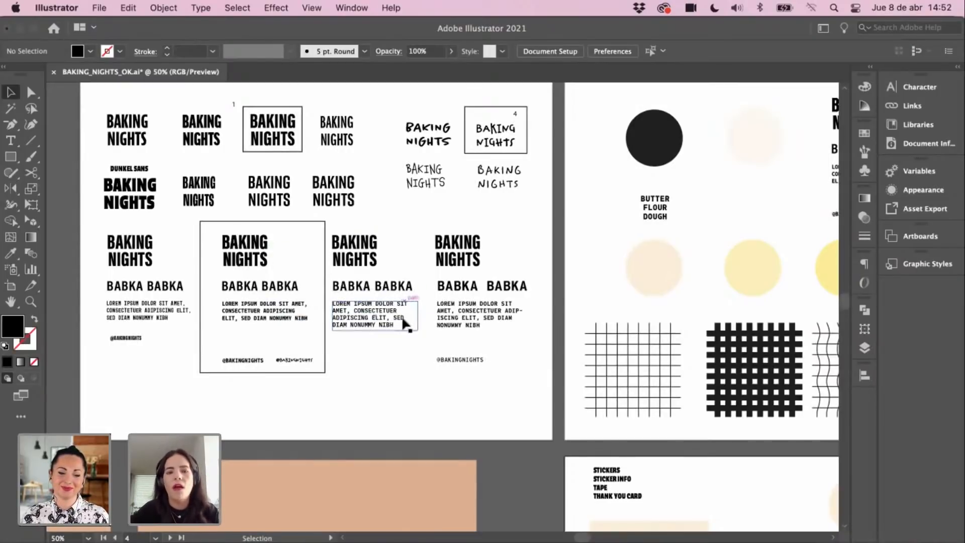
left_click(403, 382)
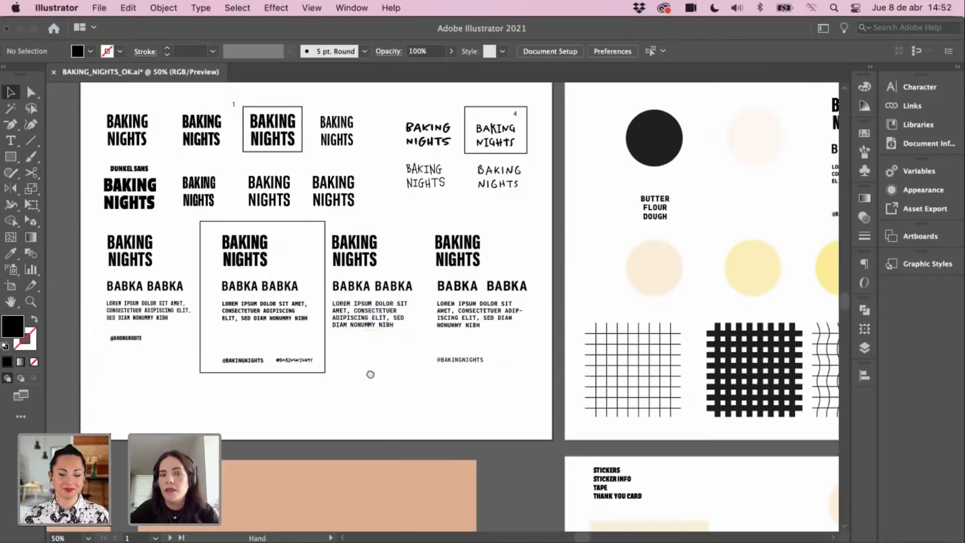
scroll(391, 390, "down", 1)
scroll(391, 390, "right", 1)
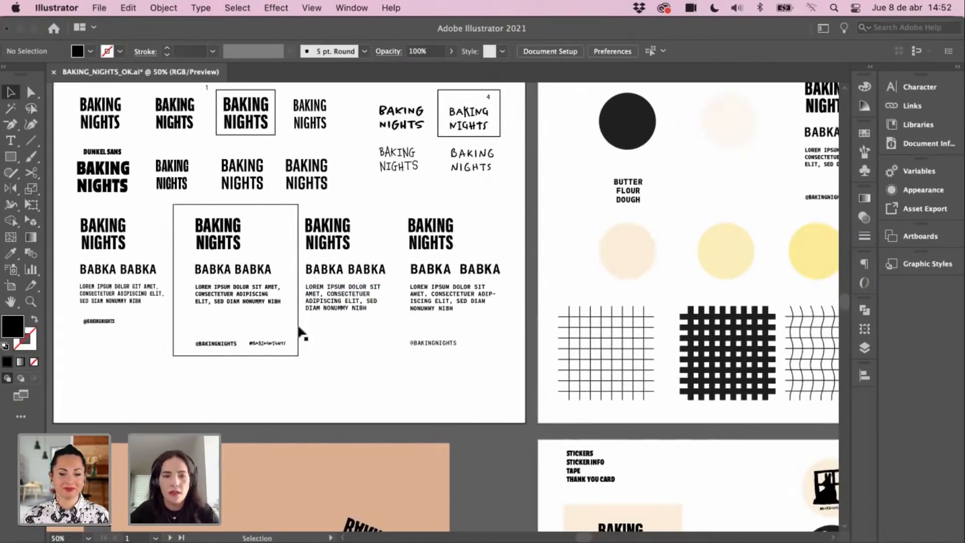
key("space")
left_click_drag(441, 404, 291, 172)
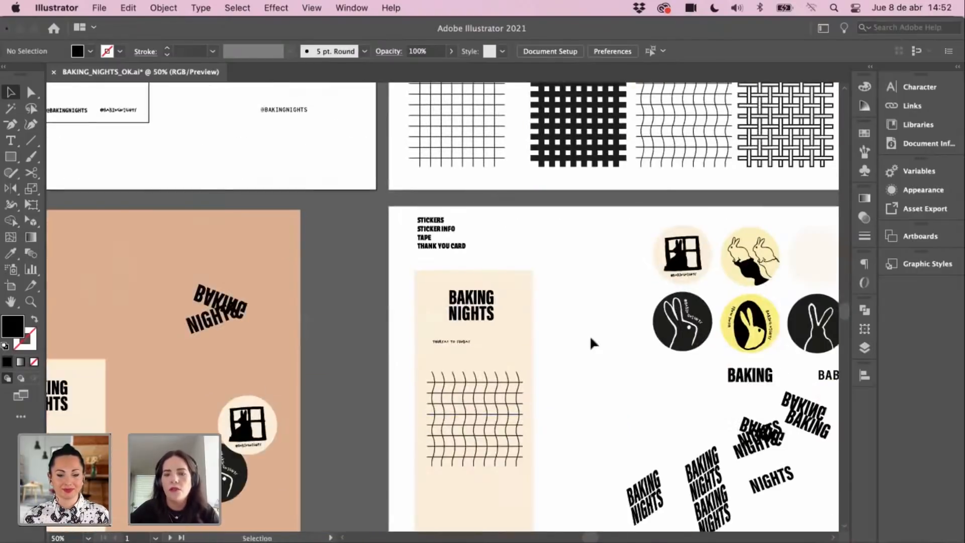
scroll(321, 260, "up", 8)
scroll(322, 260, "left", 1)
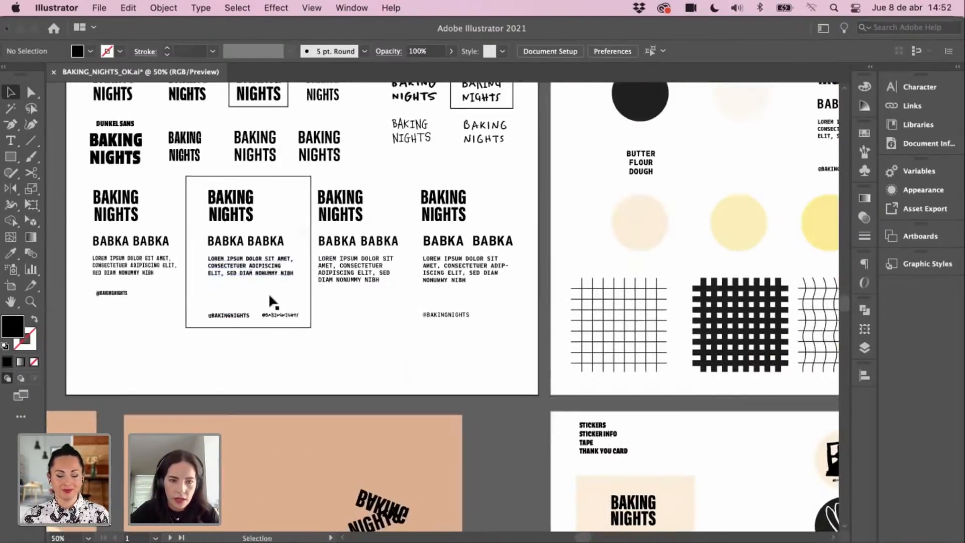
left_click(246, 251)
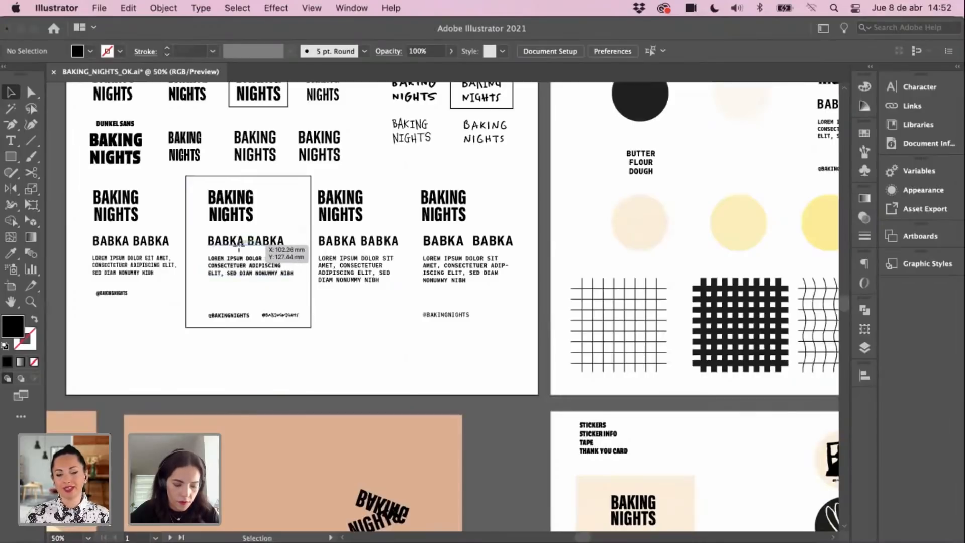
left_click(229, 315)
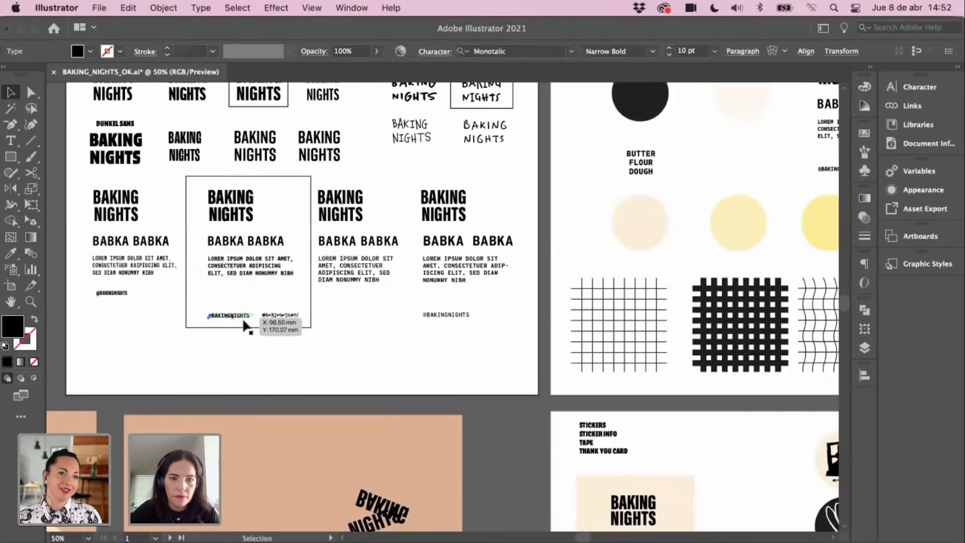
left_click_drag(423, 408, 360, 285)
left_click(468, 356, "super")
left_click(476, 359, "super")
left_click(530, 330, "super")
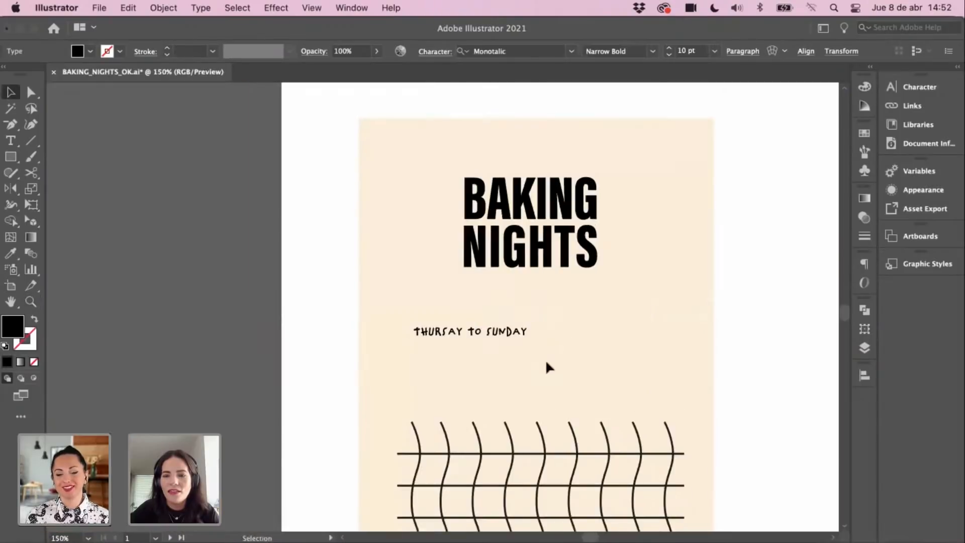
left_click_drag(420, 334, 457, 370)
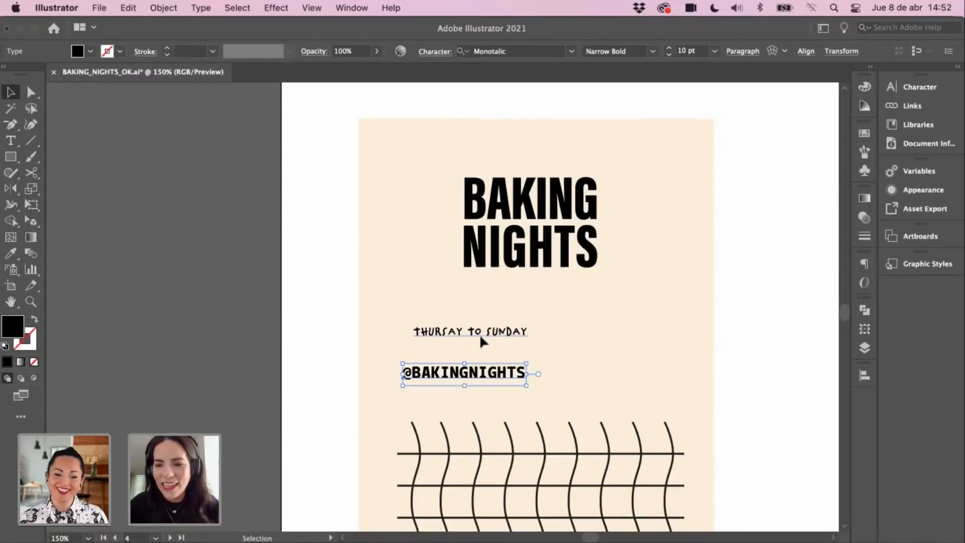
left_click(406, 229)
left_click_drag(478, 125, 431, 292)
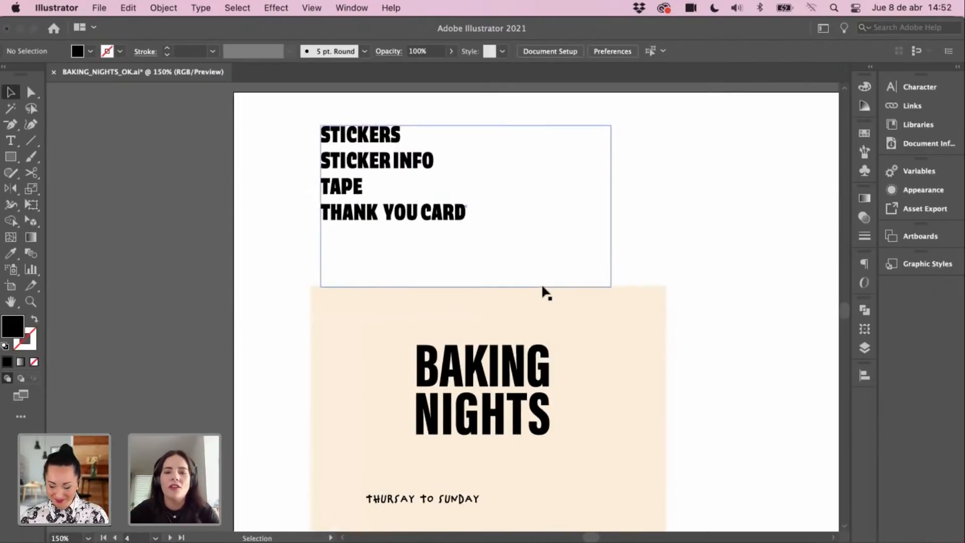
scroll(495, 338, "right", 5)
key("t")
left_click(523, 317)
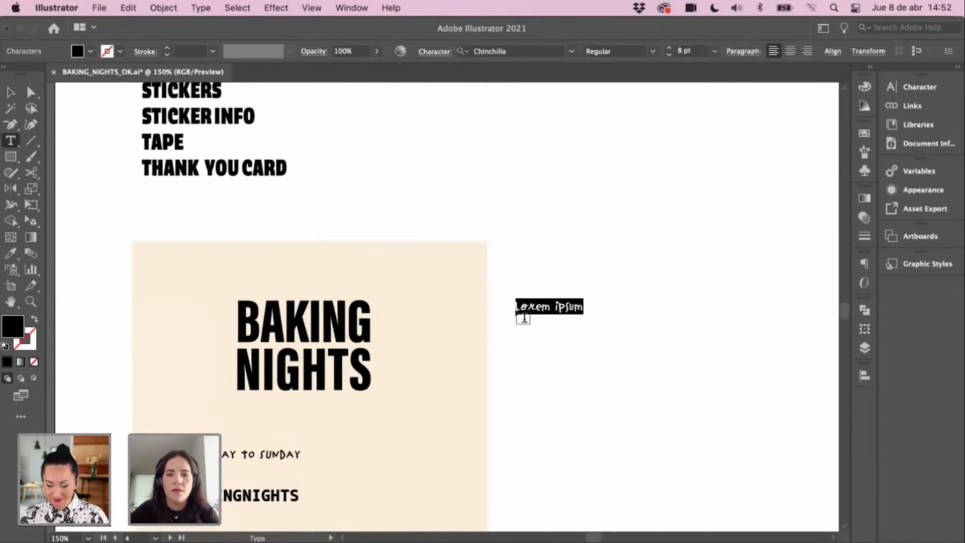
type("#O")
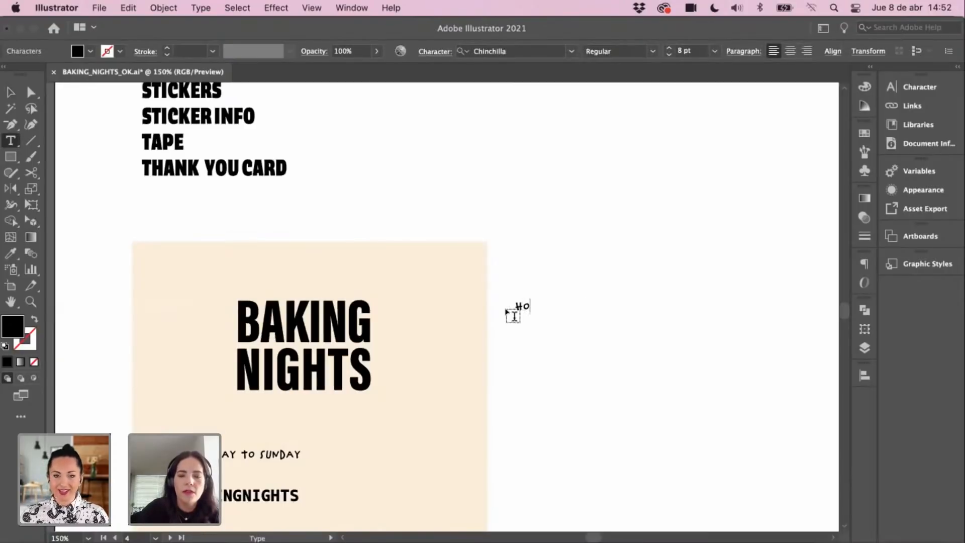
type("ME to H")
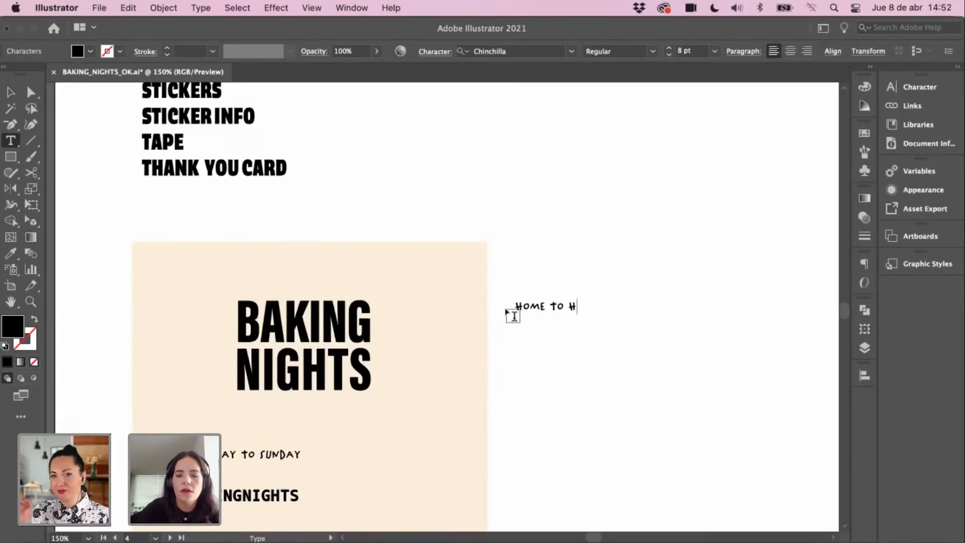
type("ome")
left_click(11, 92)
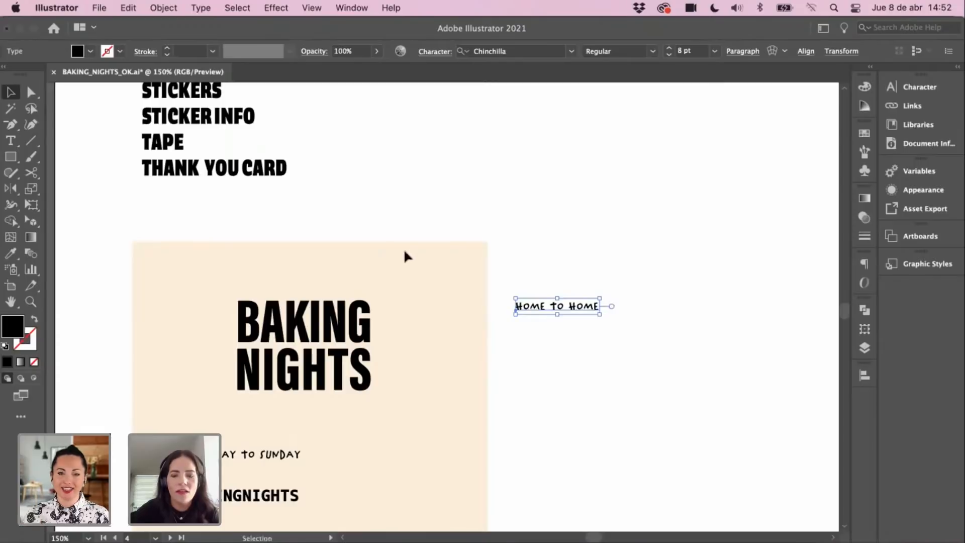
key("i")
left_click(281, 497)
Step: Duplicate the THURSAY TO SUNDAY line and retype the copy as FROME
key("v")
key("space")
left_click_drag(569, 292, 574, 265)
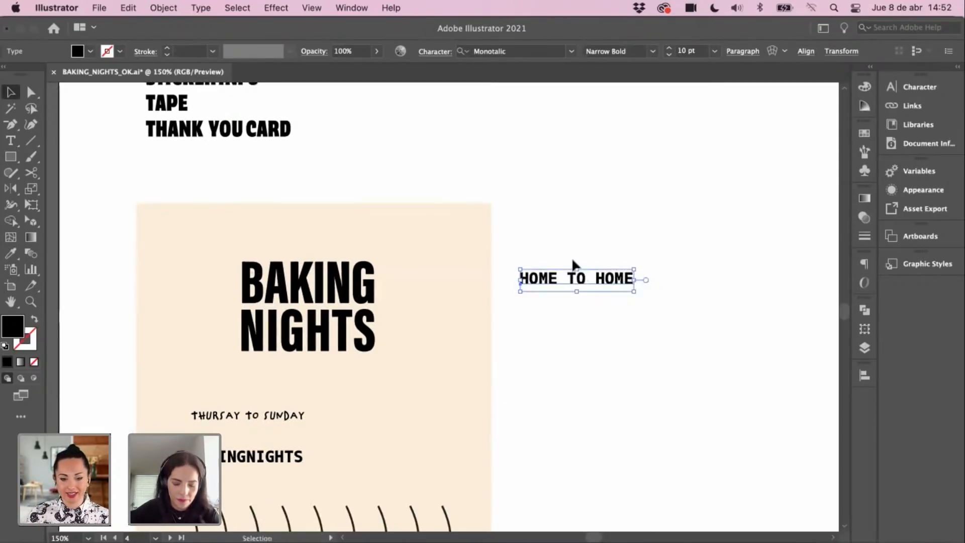
left_click(554, 341)
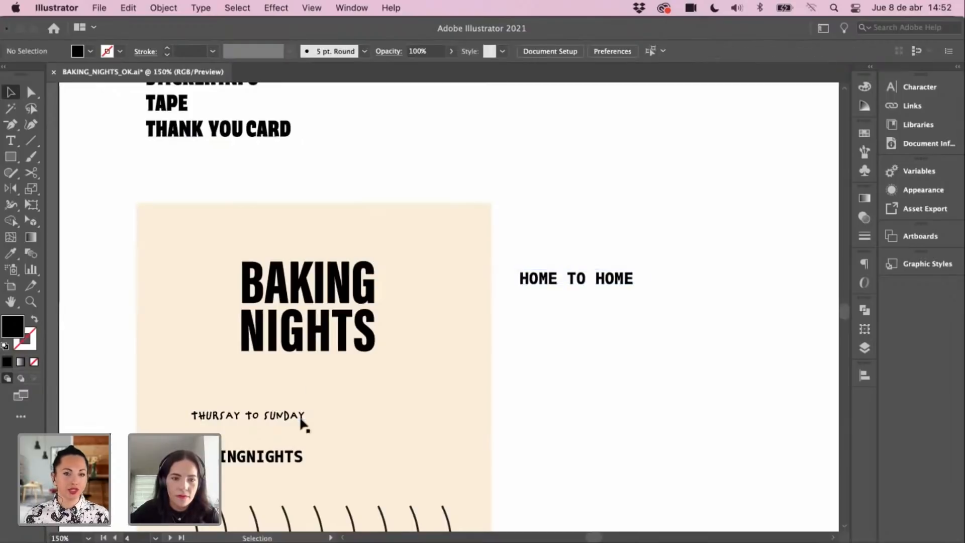
left_click(304, 420)
key("super+c")
key("super+v")
key("t")
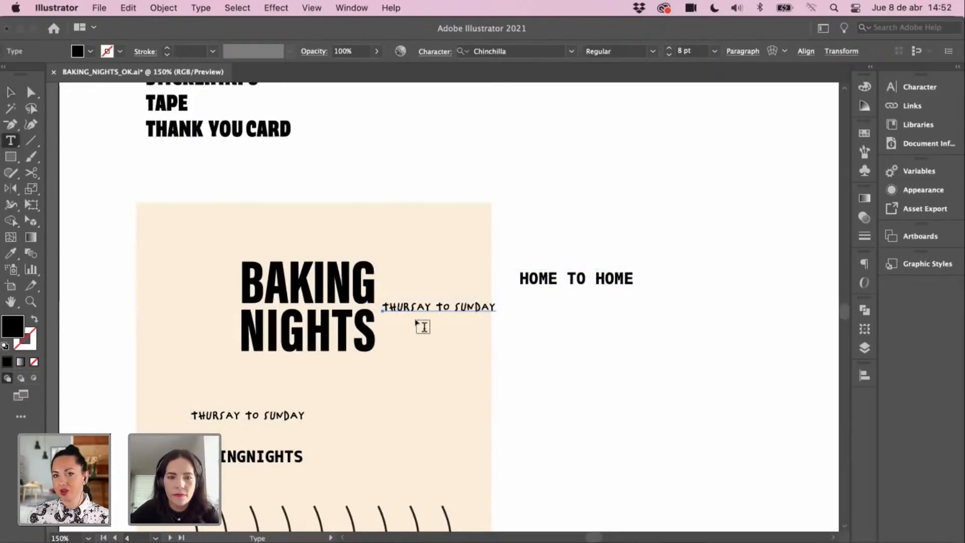
triple_click(413, 308)
type("f")
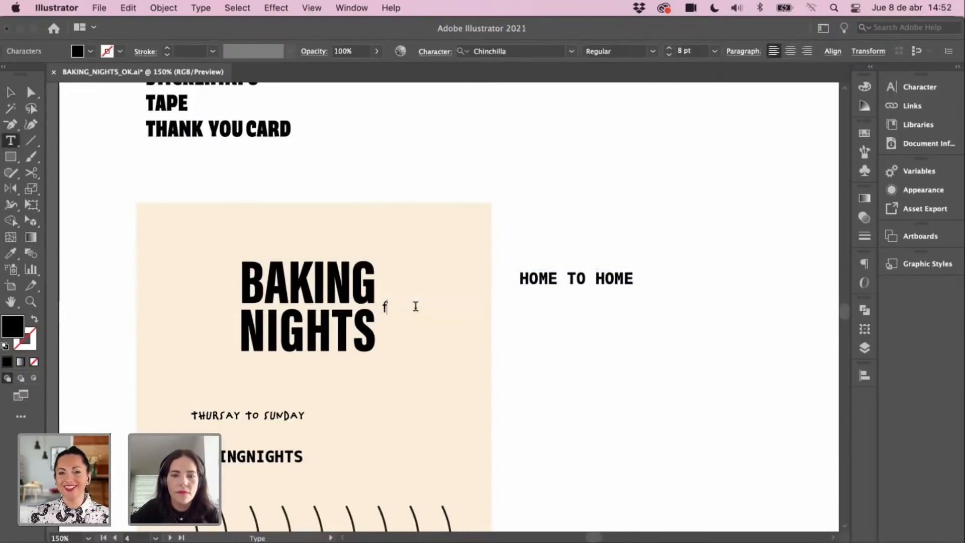
type("om")
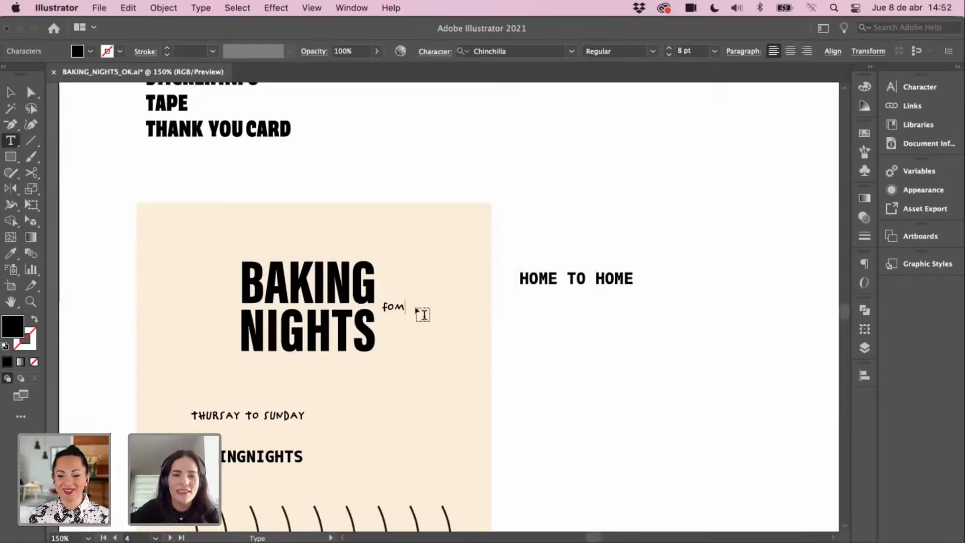
key("BackSpace")
key("BackSpace")
type("romne")
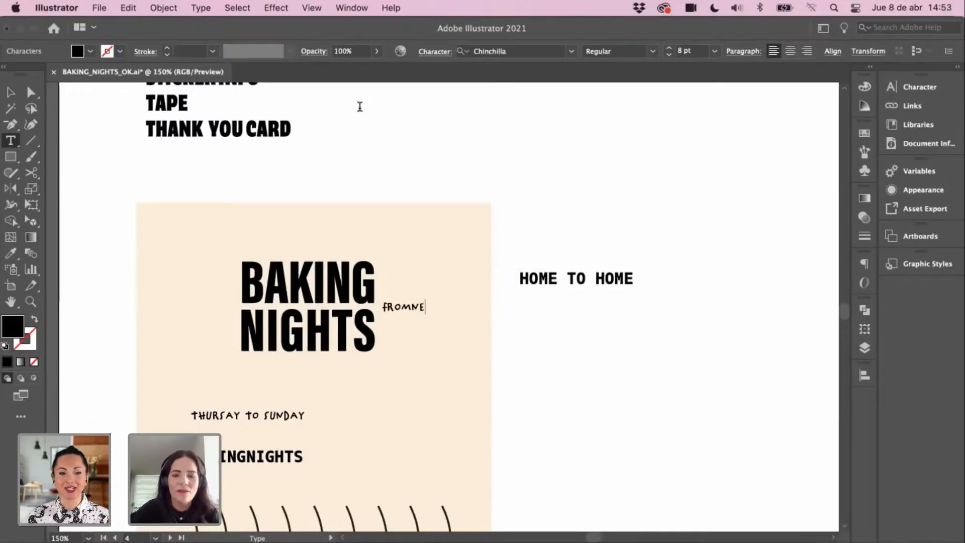
type("e")
left_click(11, 93)
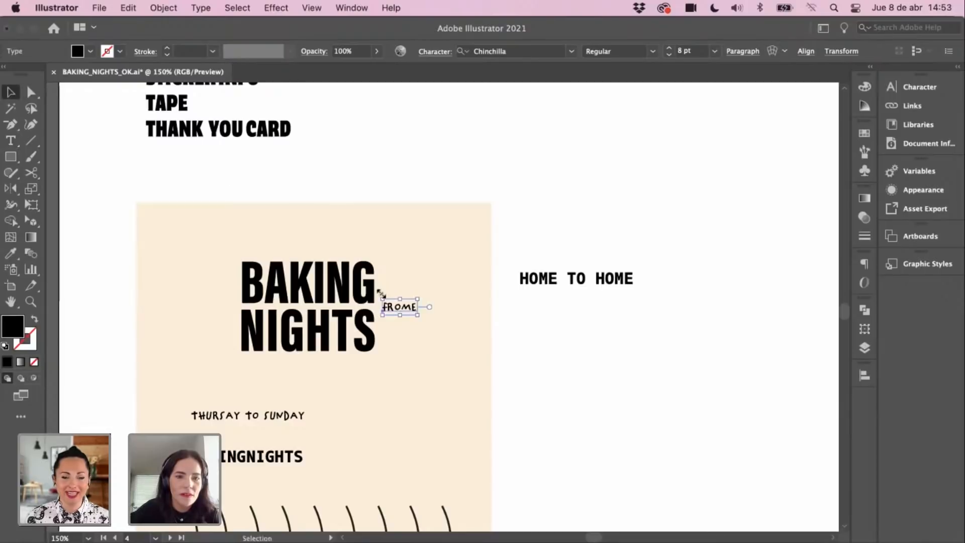
Step: Position FROME centred above the HOME TO HOME line
left_click_drag(394, 311, 567, 263)
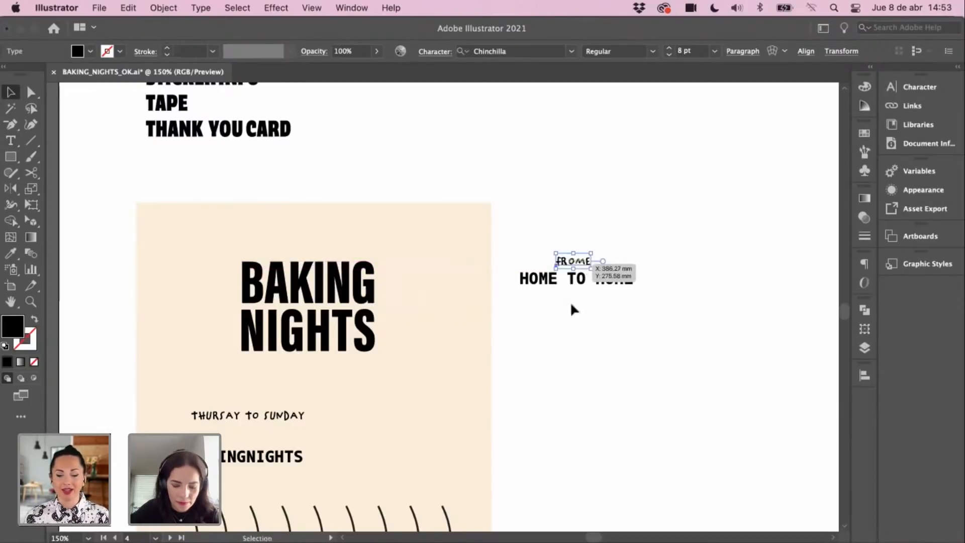
left_click(583, 351)
key("space")
left_click_drag(586, 378, 594, 377)
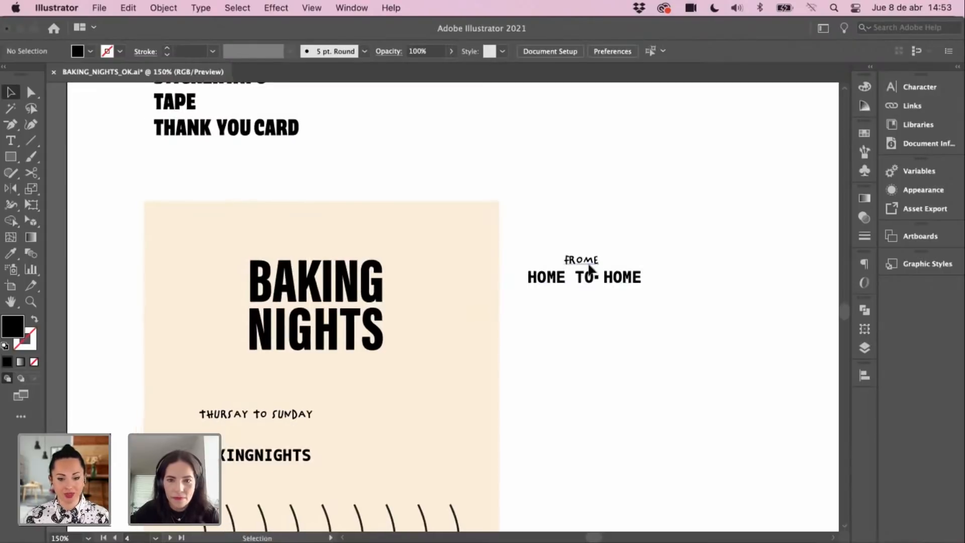
left_click_drag(587, 260, 593, 260)
key("space")
left_click_drag(605, 351, 602, 336)
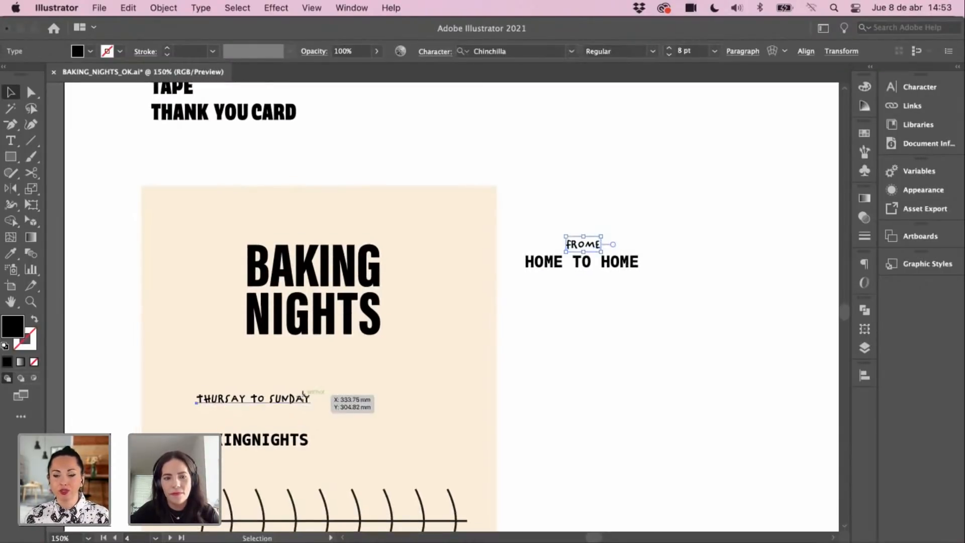
left_click(303, 397)
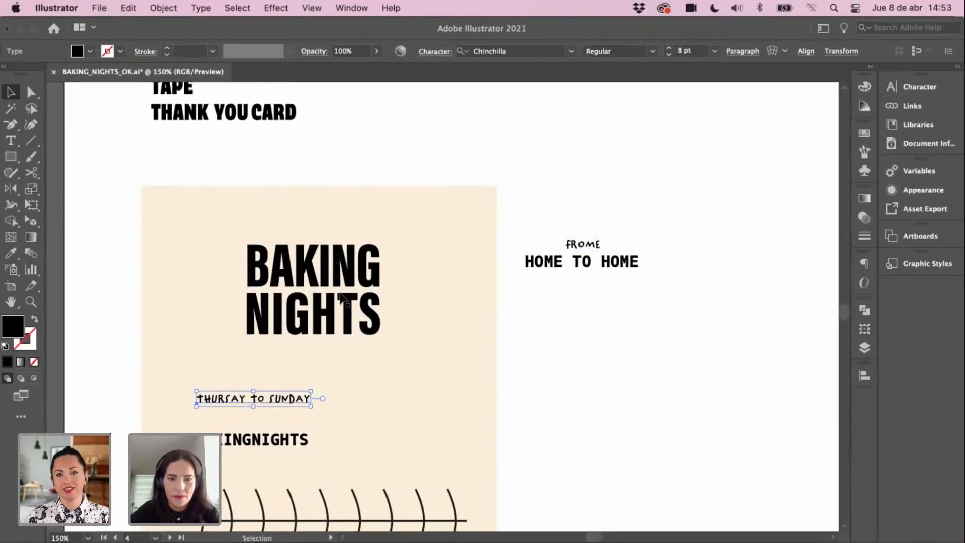
key("super+minus")
key("super+minus")
key("super+minus")
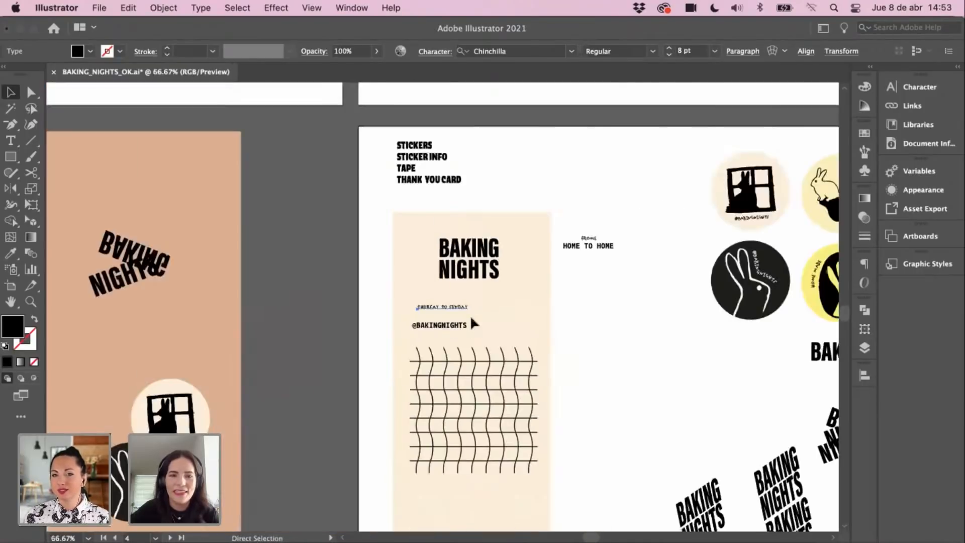
key("space")
left_click_drag(456, 349, 481, 352)
left_click_drag(400, 261, 564, 457)
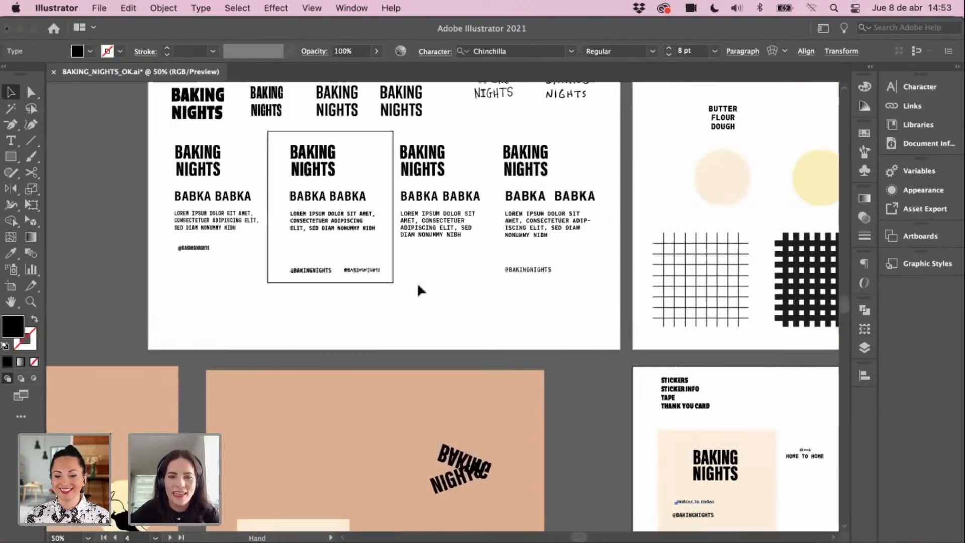
key("z")
left_click(484, 320)
key("v")
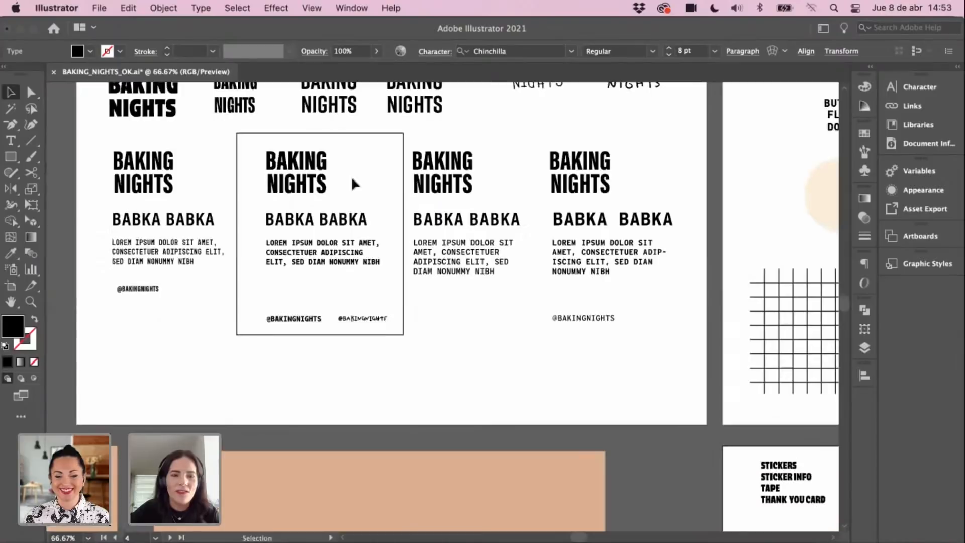
left_click(341, 224)
left_click(351, 265)
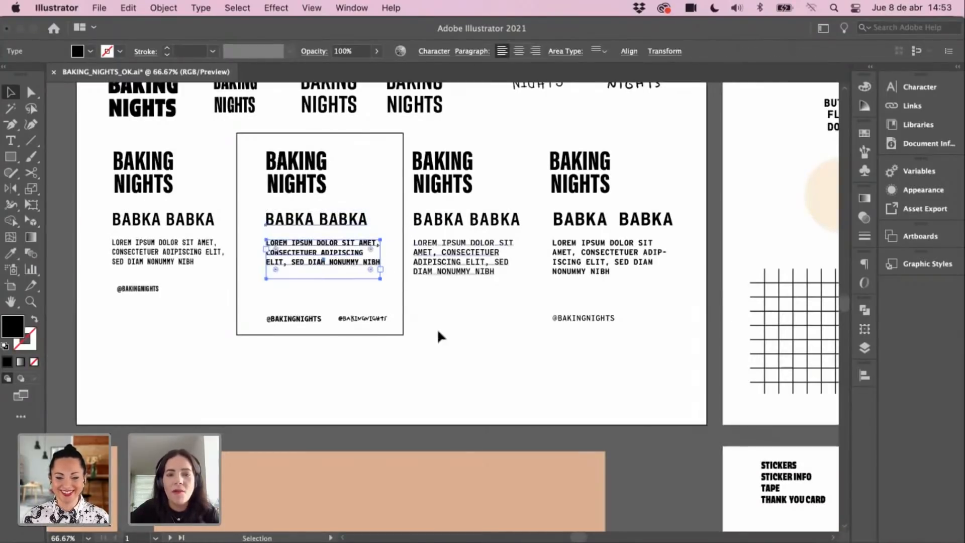
key("space")
left_click_drag(621, 454, 145, 101)
key("z")
left_click(508, 323)
key("v")
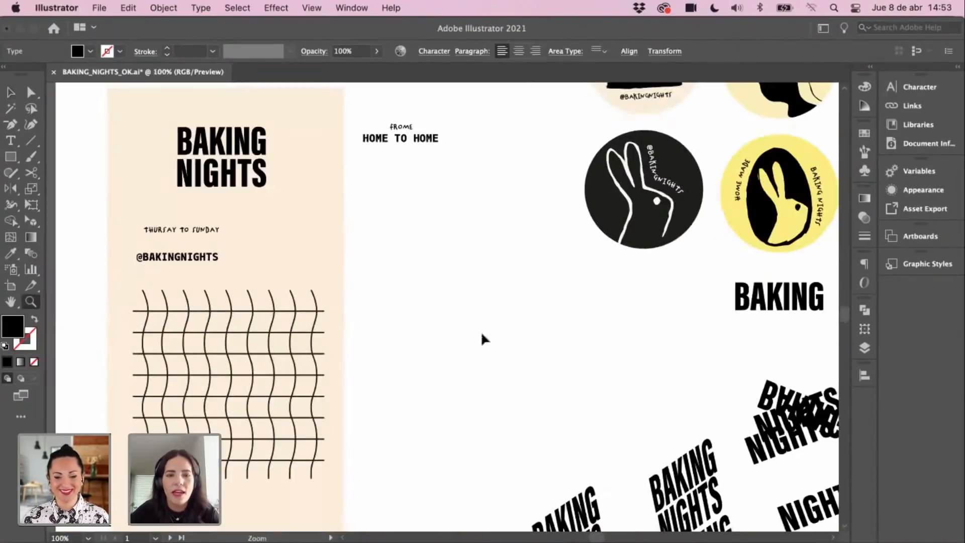
key("super+v")
left_click_drag(456, 267, 495, 283)
left_click(466, 219)
key("space")
left_click_drag(397, 258, 493, 319)
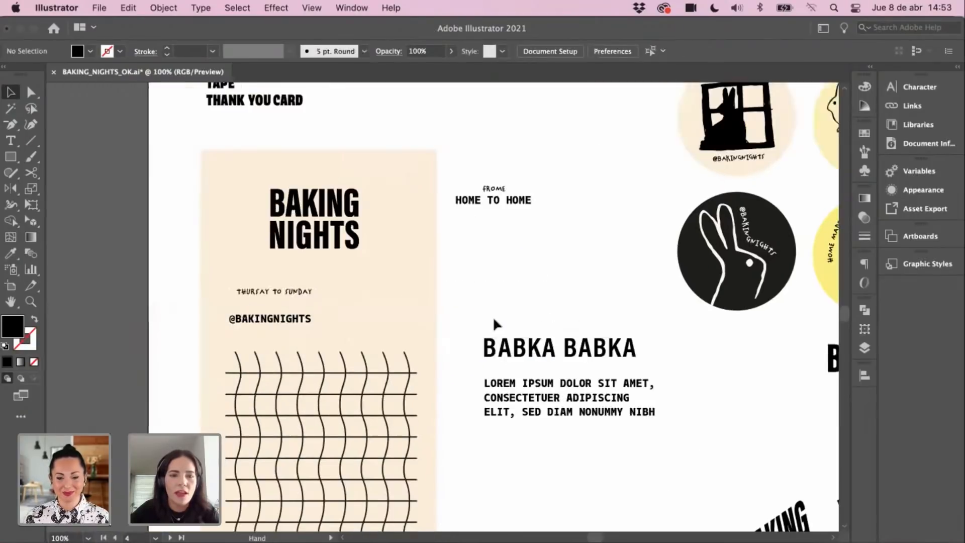
key("z")
left_click(508, 328)
key("v")
key("space")
left_click_drag(578, 268, 662, 250)
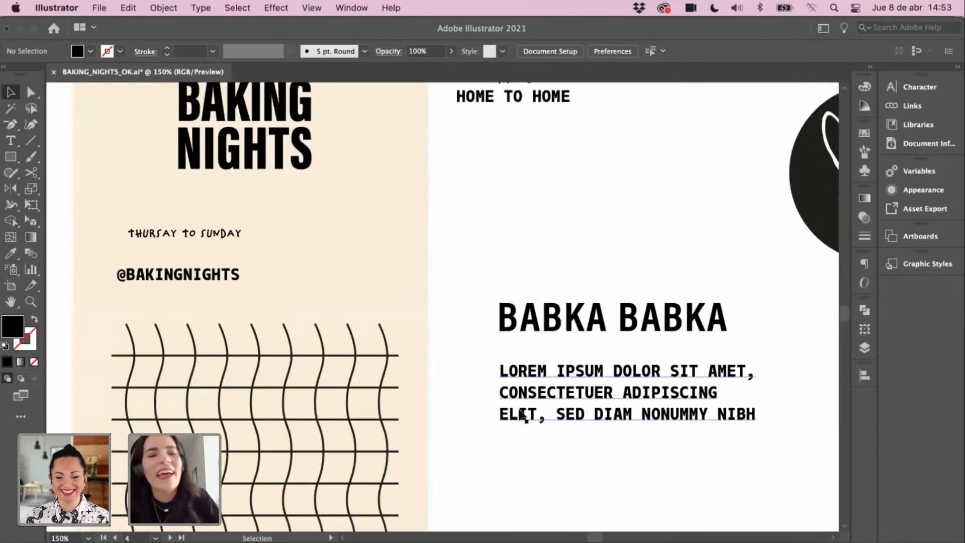
key("space")
left_click_drag(508, 216, 548, 295)
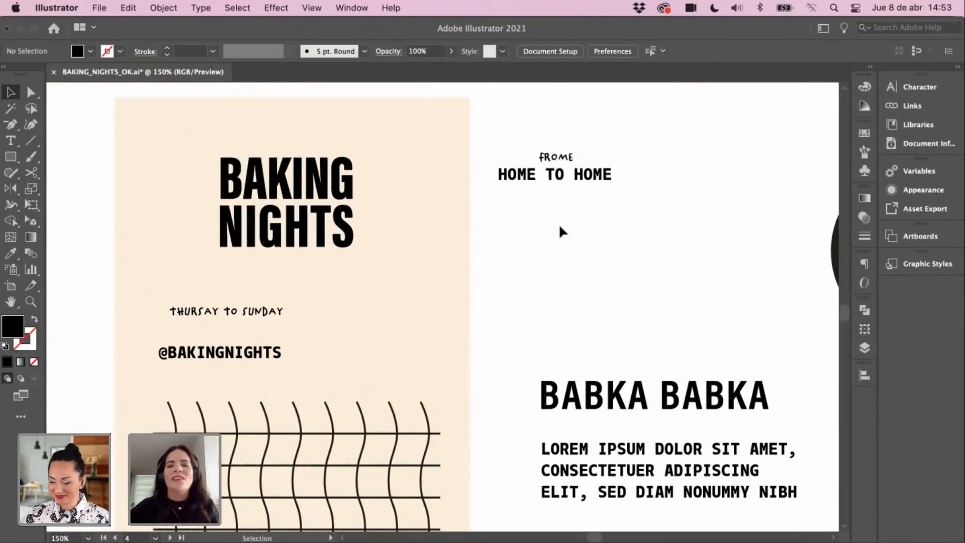
left_click_drag(547, 278, 620, 367)
scroll(566, 283, "up", 2)
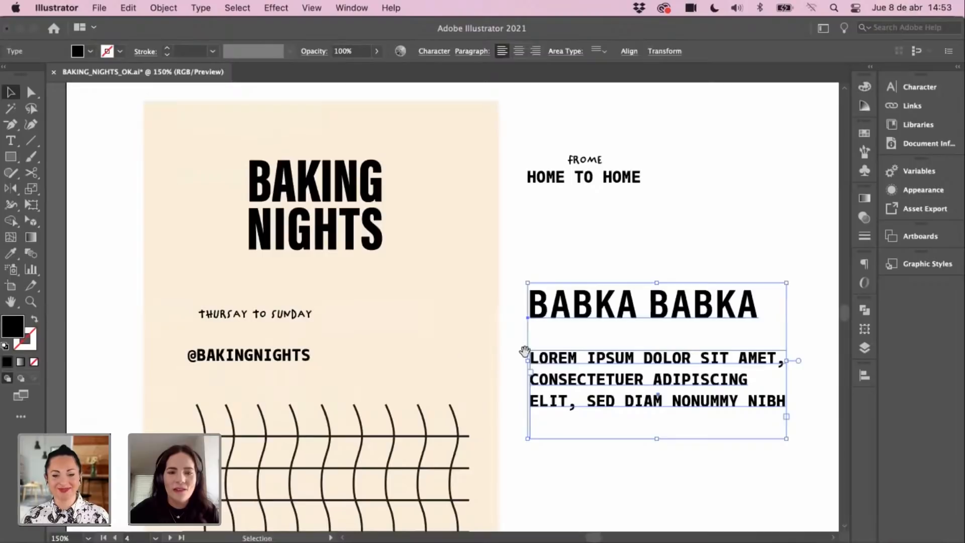
scroll(524, 350, "down", 2)
left_click(588, 252)
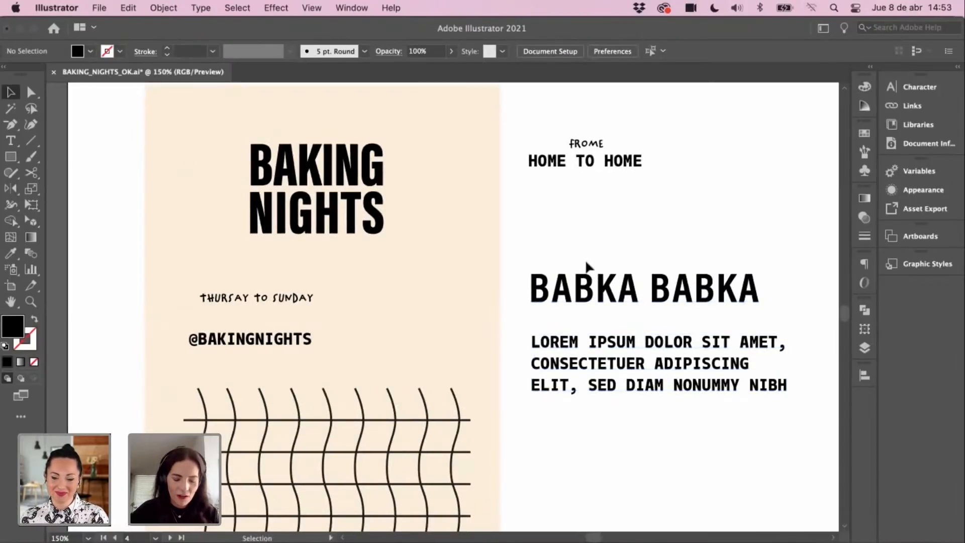
left_click_drag(597, 259, 619, 254)
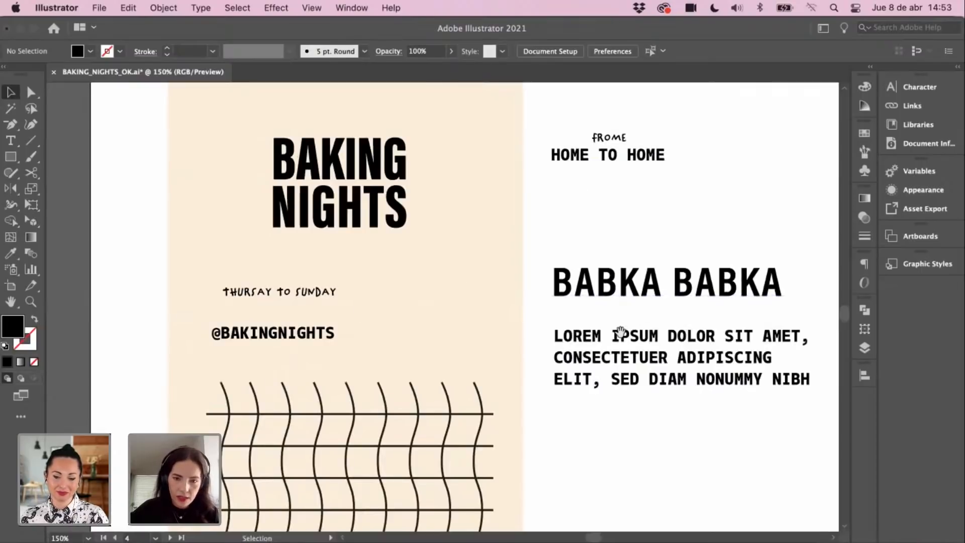
scroll(620, 329, "down", 2)
scroll(620, 329, "right", 2)
scroll(648, 322, "right", 2)
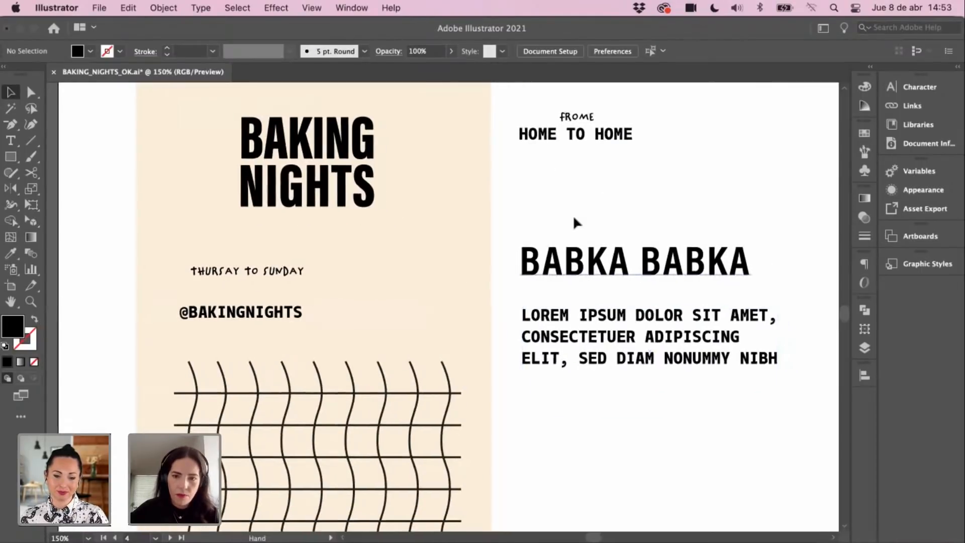
scroll(590, 283, "up", 5)
scroll(590, 283, "left", 2)
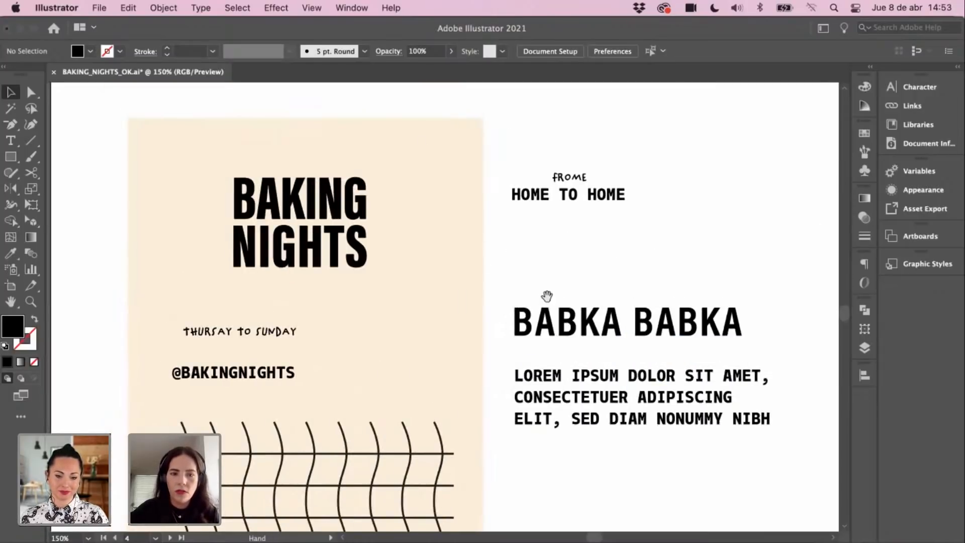
scroll(277, 309, "left", 1)
scroll(459, 298, "down", 1)
scroll(459, 299, "down", 4)
scroll(459, 299, "left", 1)
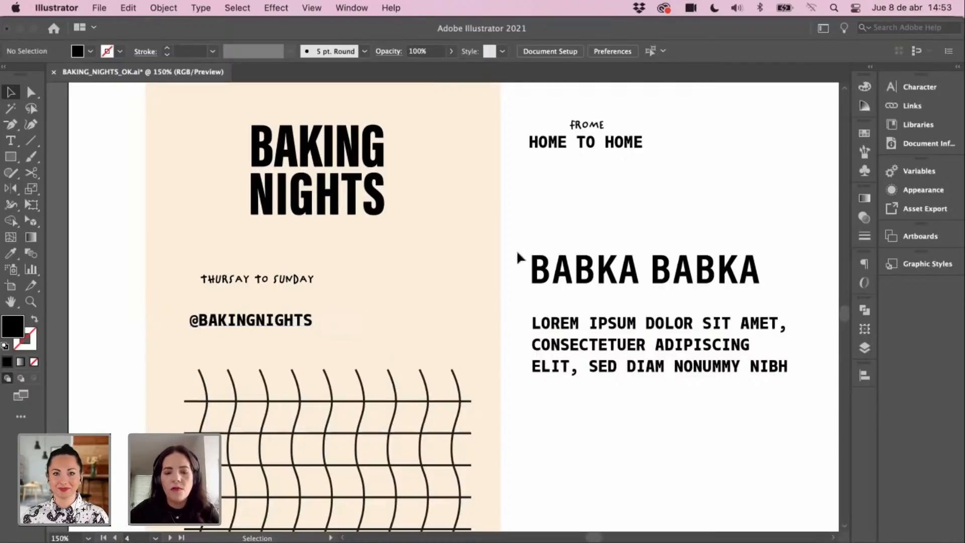
key("t")
Step: Type a new HOME MADE text line below HOME TO HOME
left_click(546, 208)
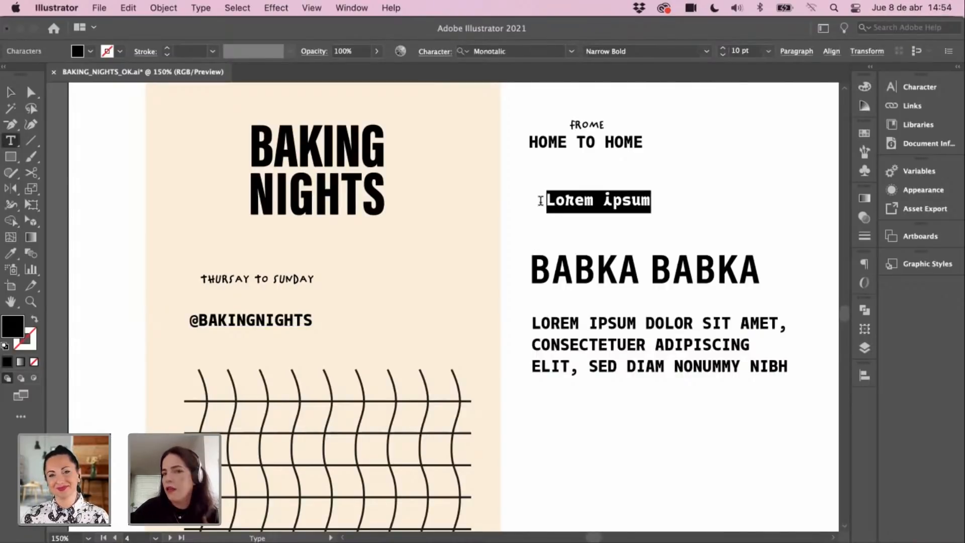
type("H")
key("BackSpace")
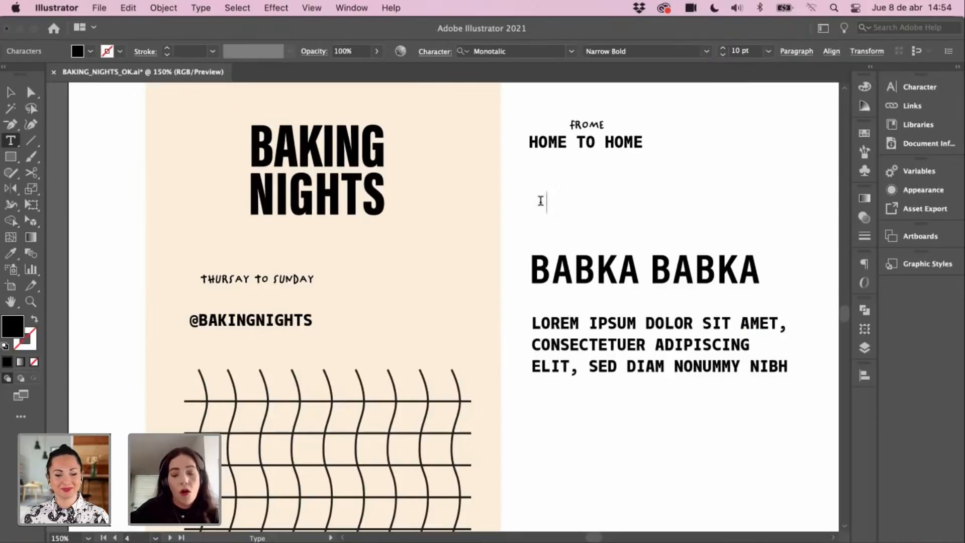
type("HO")
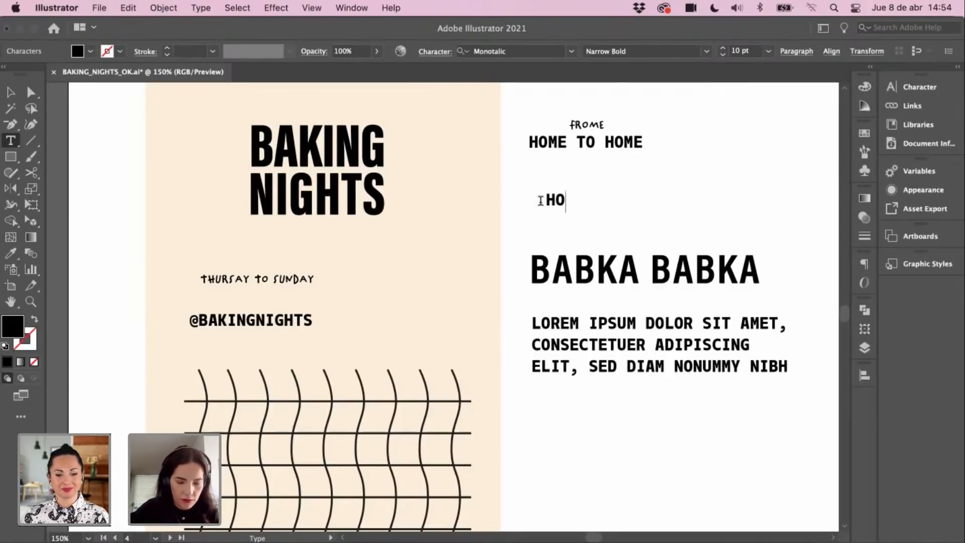
type("ME")
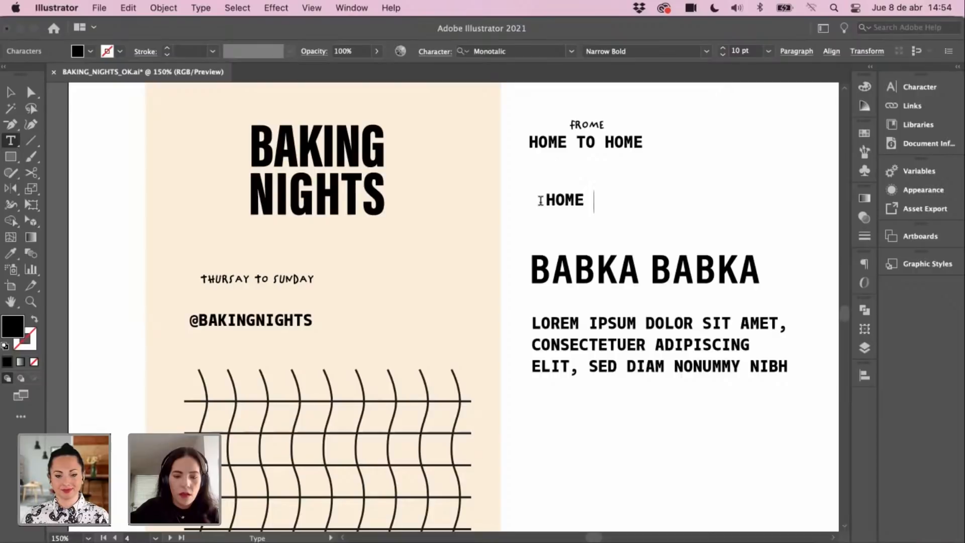
type(" MADE")
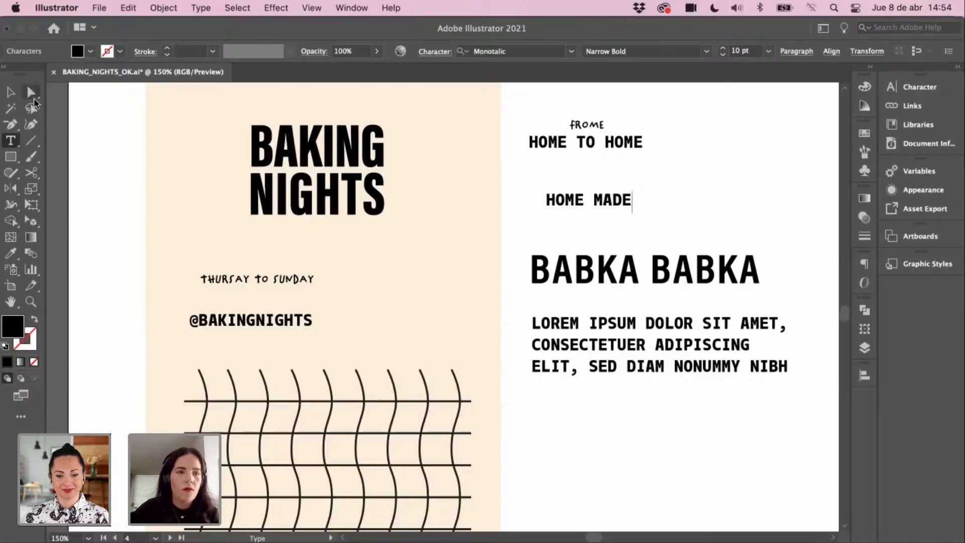
left_click(10, 92)
Step: Align HOME MADE under the HOME TO HOME line
left_click(321, 230)
left_click_drag(405, 224, 441, 230)
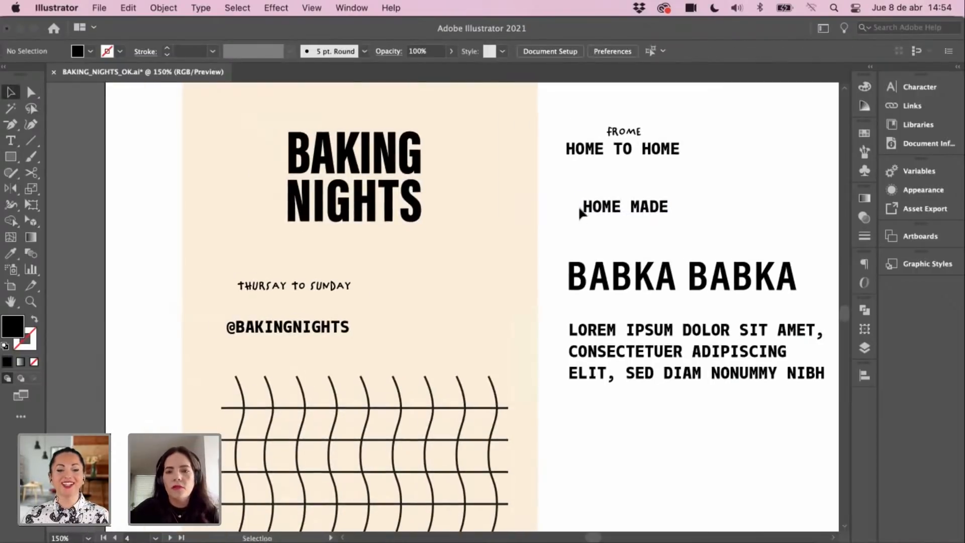
left_click(643, 212)
left_click(650, 242)
left_click_drag(652, 208, 640, 214)
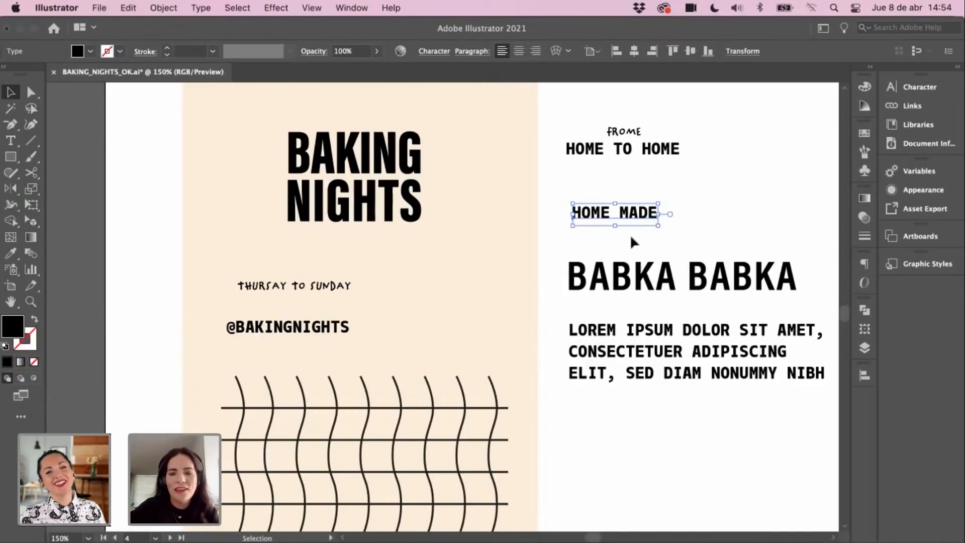
left_click(636, 250)
scroll(628, 231, "down", 1)
left_click_drag(625, 216, 630, 211)
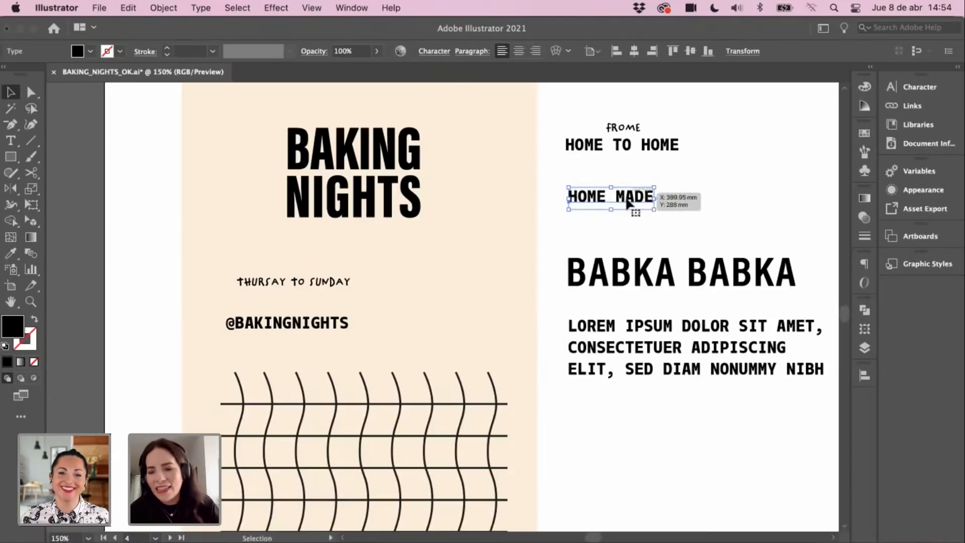
left_click(621, 217)
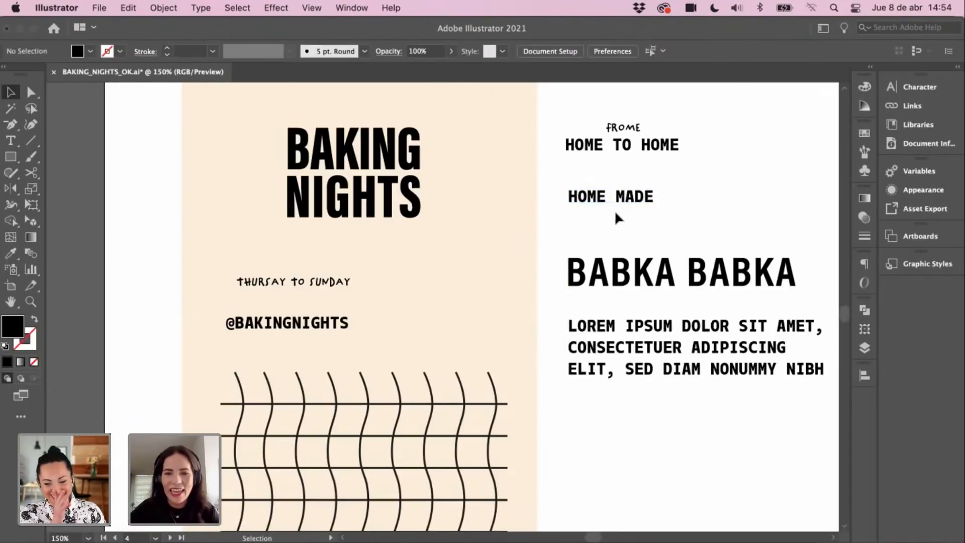
left_click(610, 203)
left_click(617, 230)
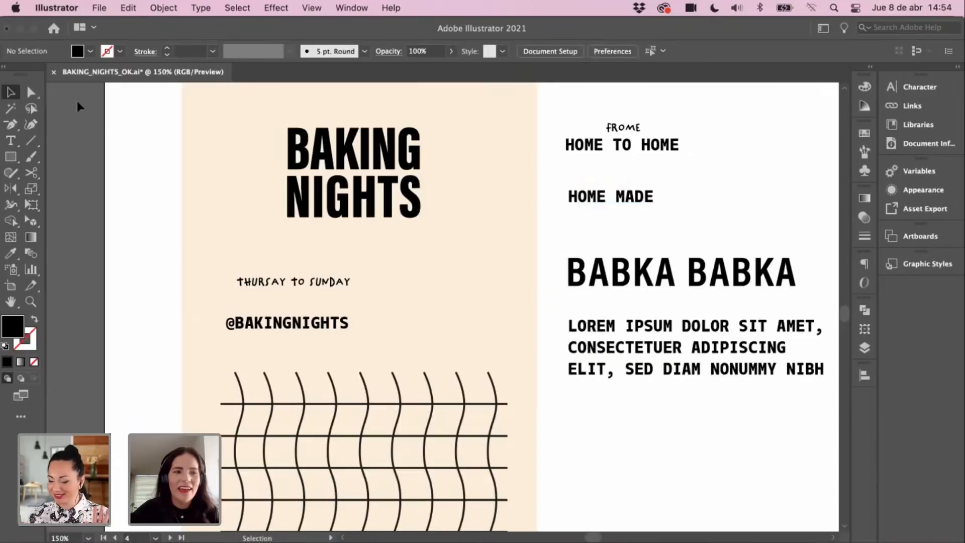
Step: Draw a horizontal rule under HOME MADE with the grid's black stroke, thickened to 2 pt
left_click(31, 140)
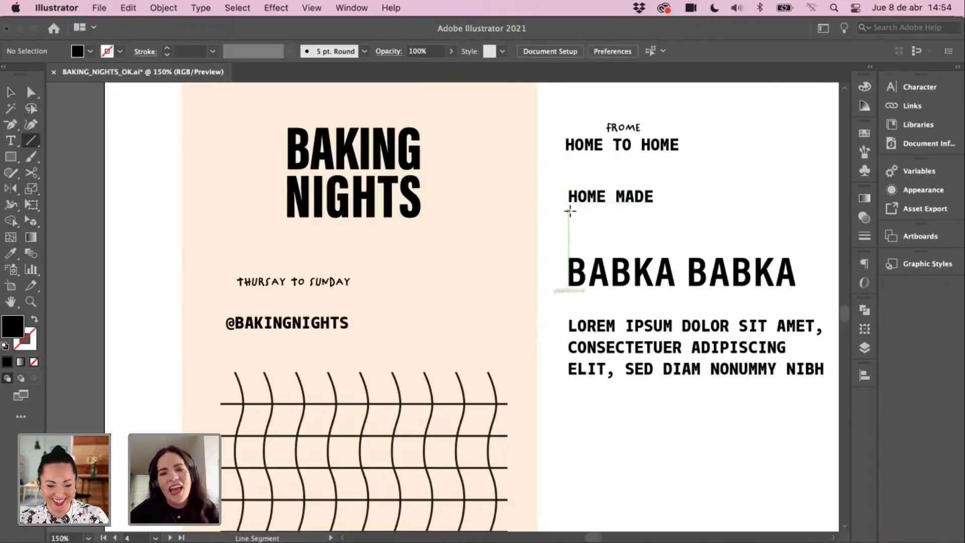
left_click_drag(568, 210, 654, 212)
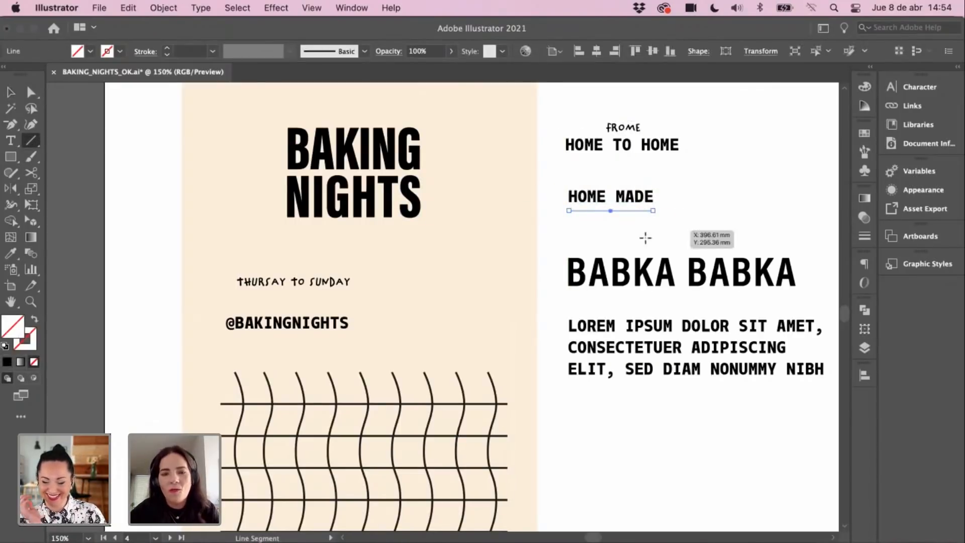
key("i")
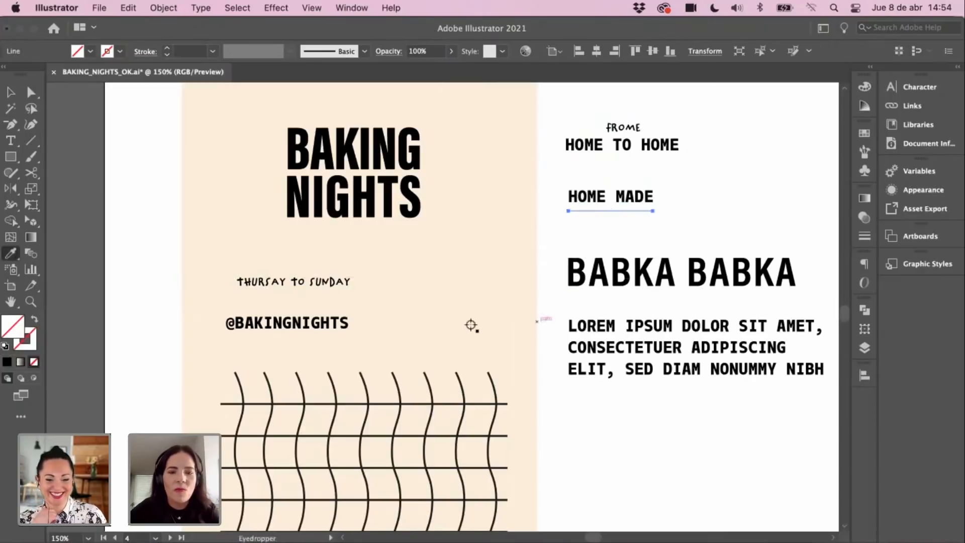
left_click(399, 393)
key("v")
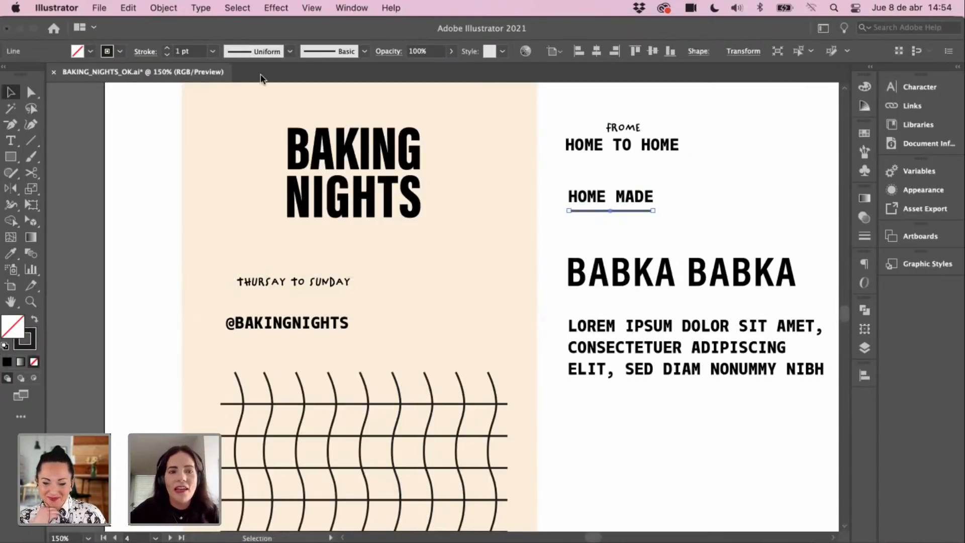
left_click(167, 49)
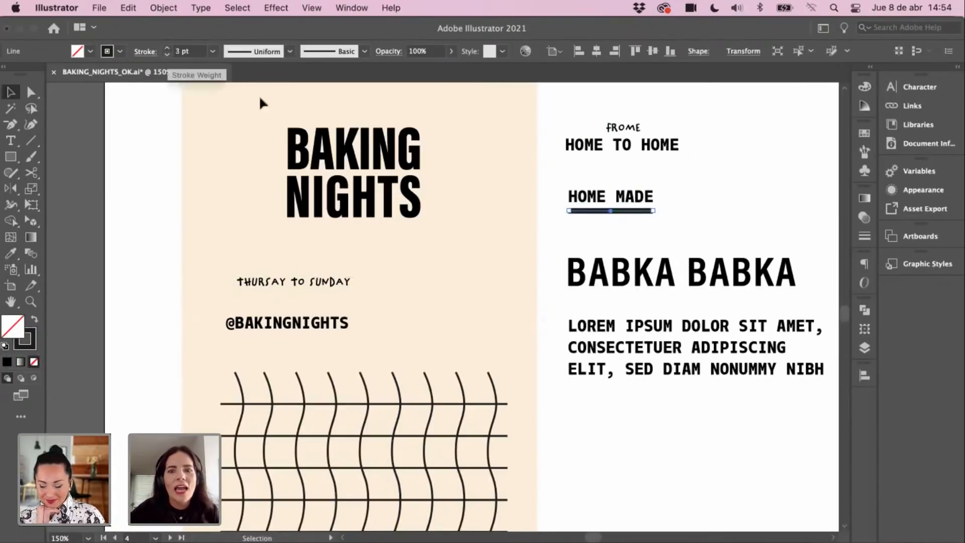
Step: Nudge the underline up closer to HOME MADE
left_click(656, 227)
key("z")
left_click(607, 233)
key("v")
left_click_drag(418, 324, 532, 272)
left_click(521, 201)
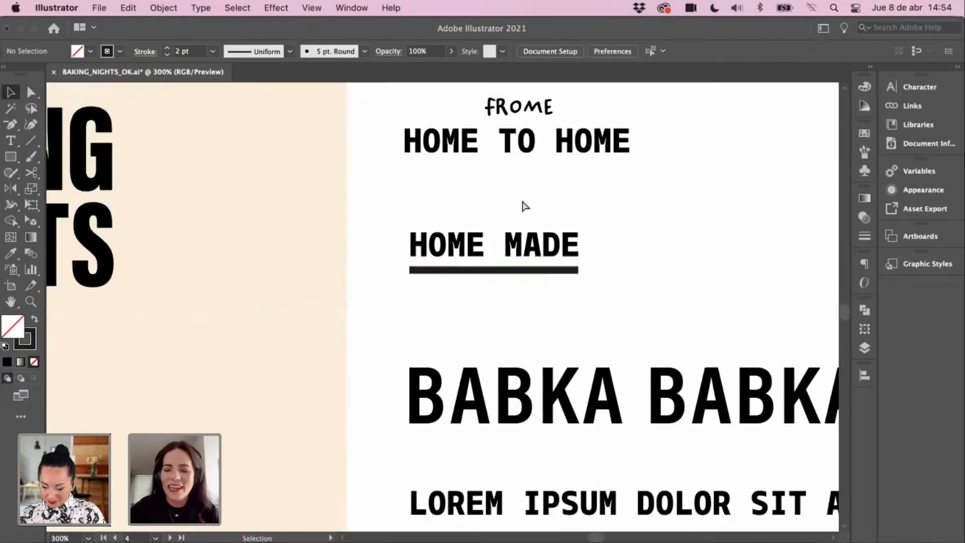
key("super+minus")
key("super+minus")
left_click_drag(556, 321, 672, 307)
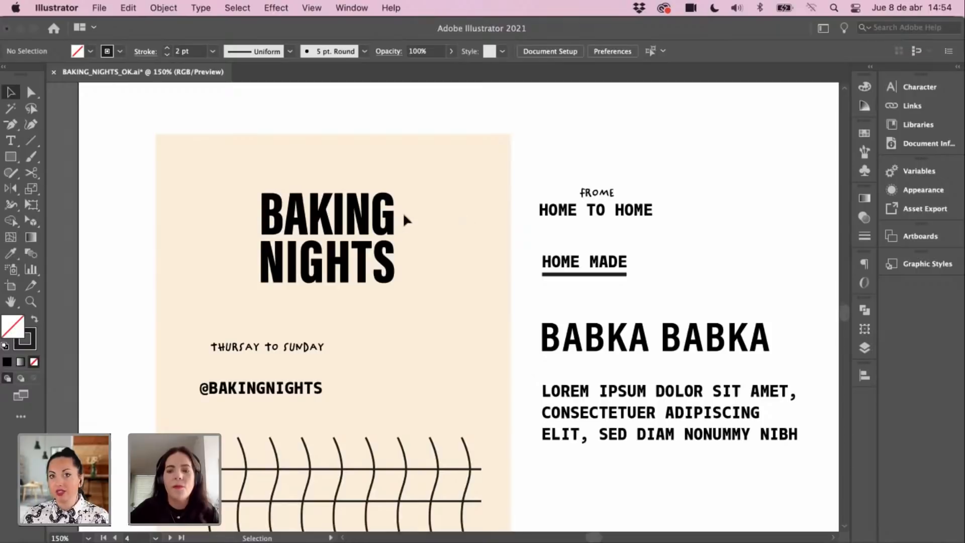
scroll(435, 294, "down", 2)
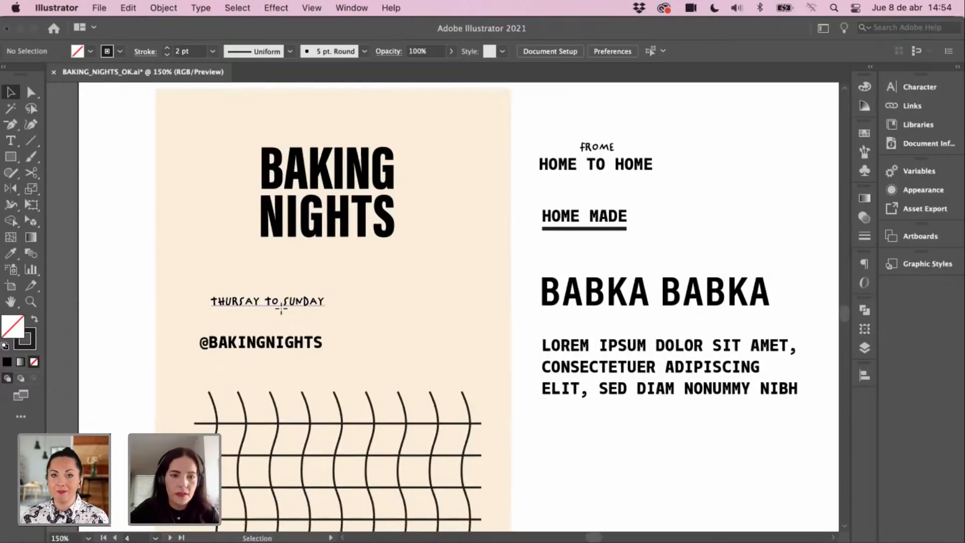
Step: Copy BABKA BABKA's text style onto THURSAY TO SUNDAY and move it onto the beige panel
left_click_drag(284, 305, 312, 305)
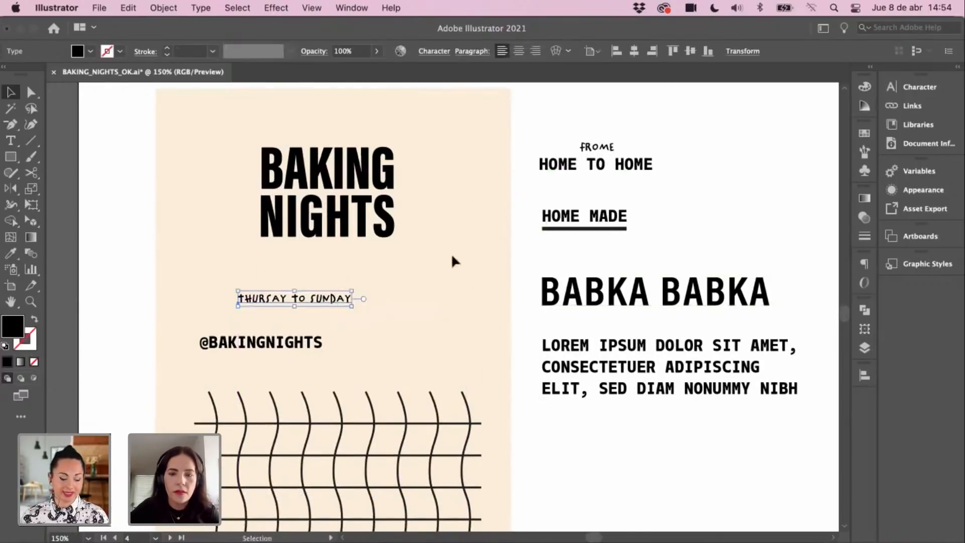
key("i")
left_click(577, 302)
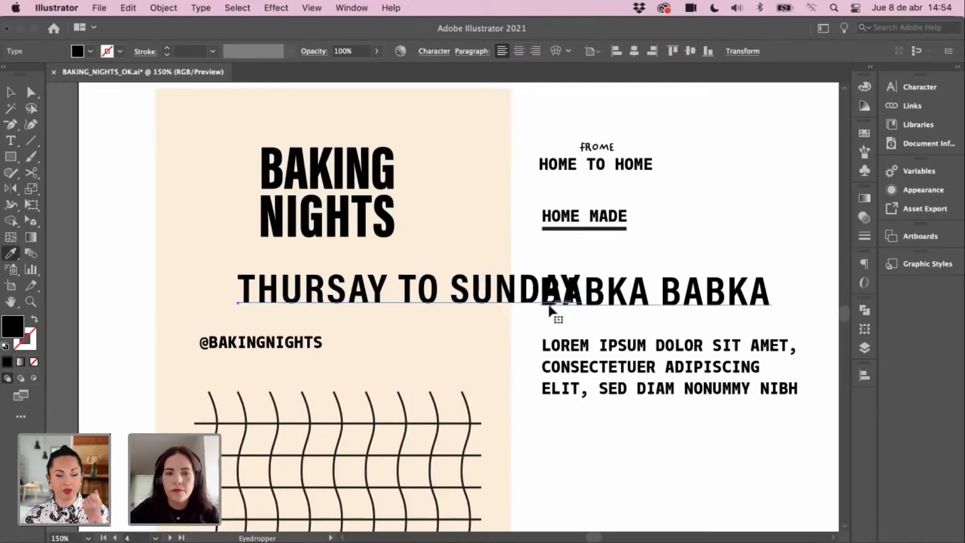
key("v")
left_click_drag(458, 296, 412, 298)
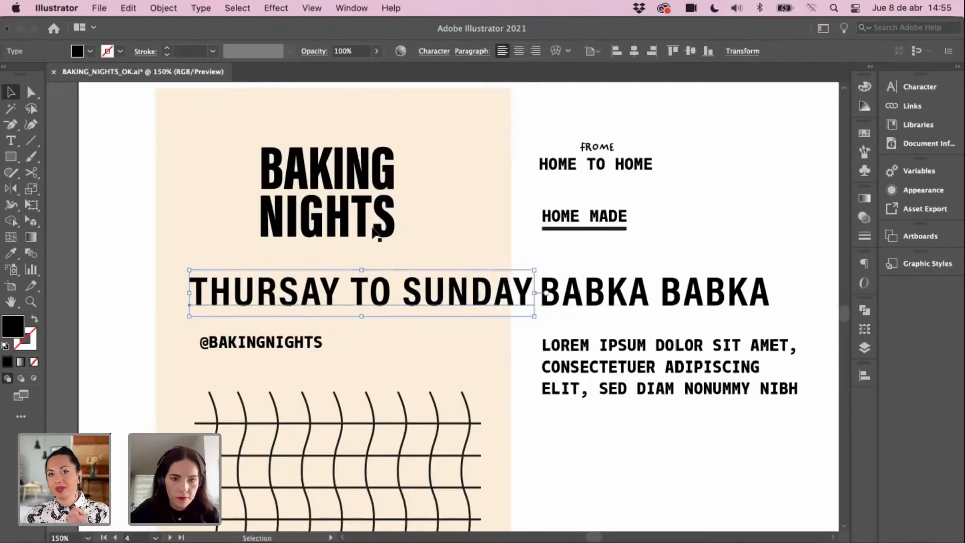
Step: Change THURSAY TO SUNDAY's font style in the Character panel
left_click(919, 86)
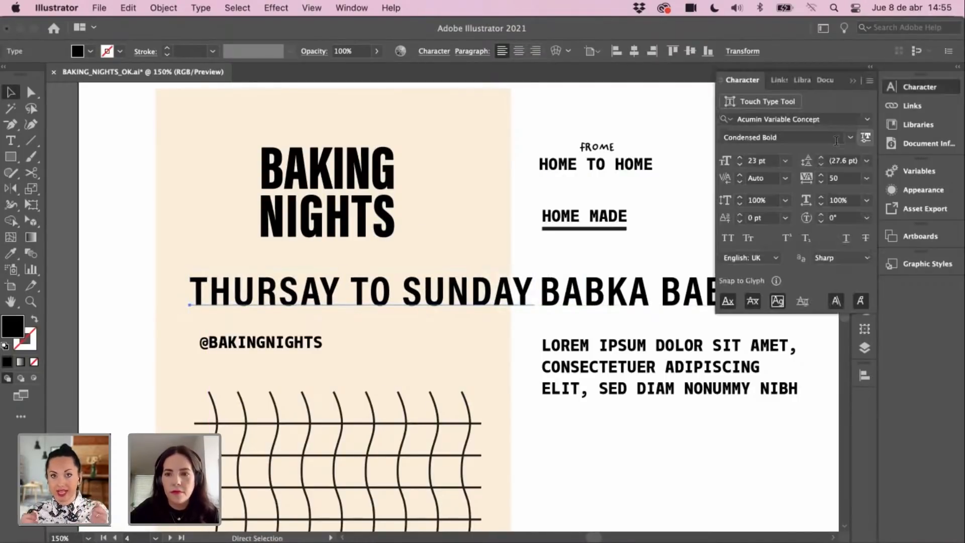
left_click(866, 121)
left_click(801, 189)
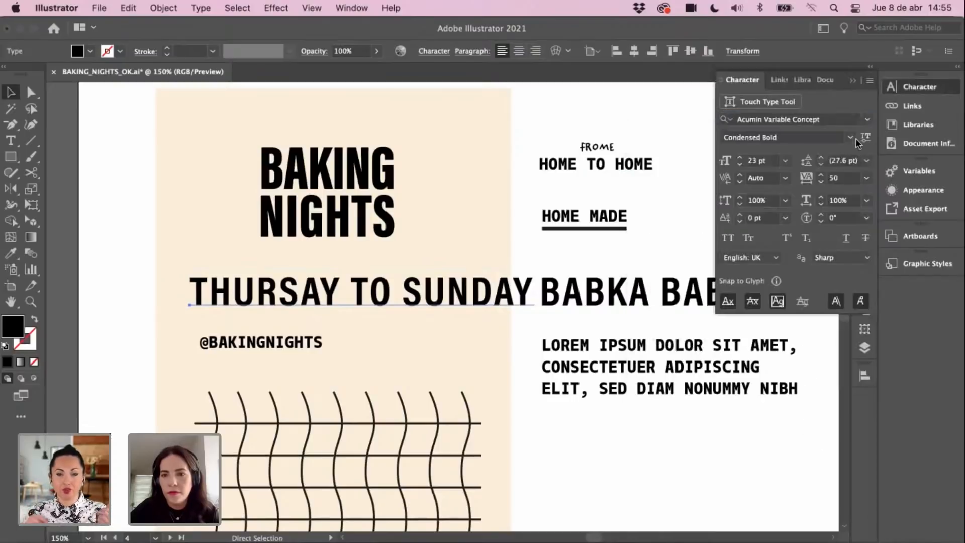
left_click(851, 138)
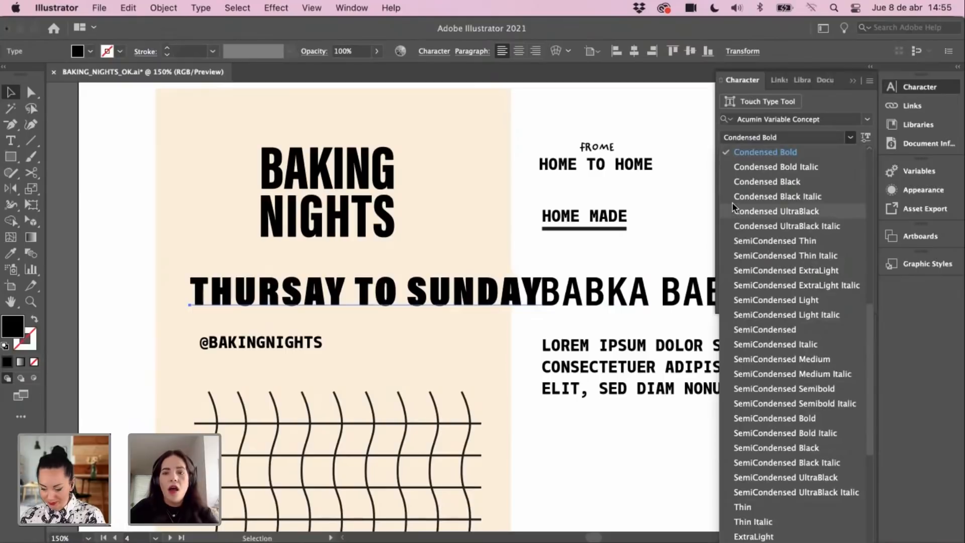
left_click(764, 211)
left_click(629, 254)
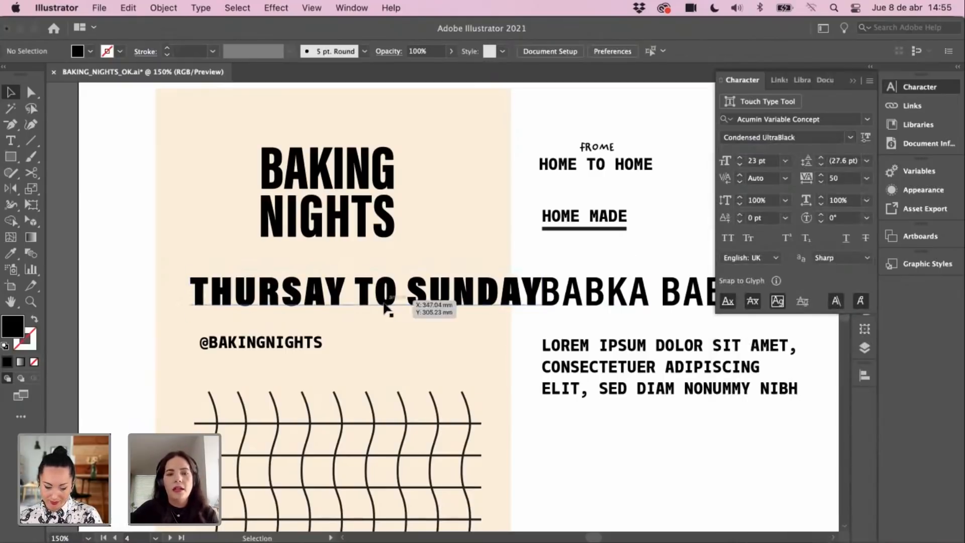
left_click(458, 288)
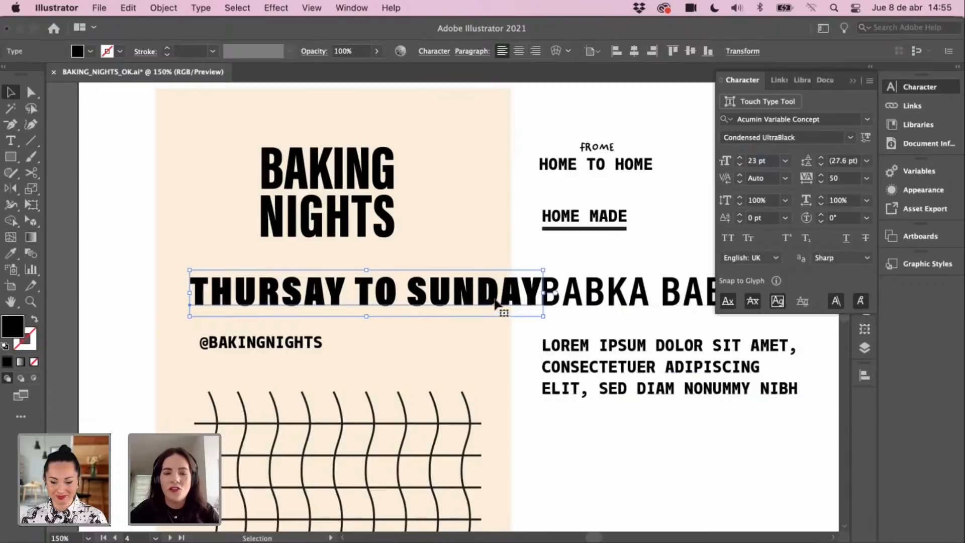
Step: Step THURSAY TO SUNDAY down to 10 pt Monotalic Narrow Bold and nudge it right
left_click(559, 336)
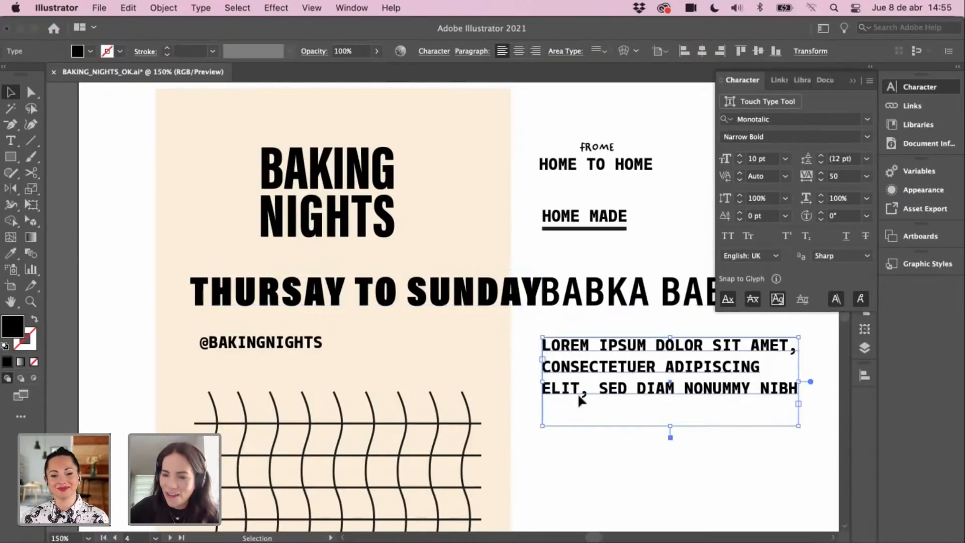
left_click(374, 235)
left_click(411, 297)
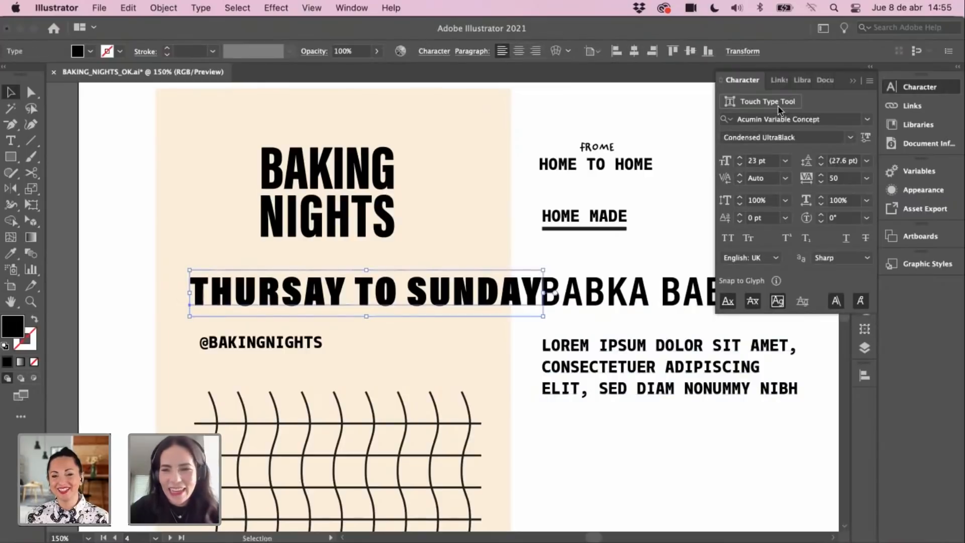
left_click(868, 122)
left_click(666, 122)
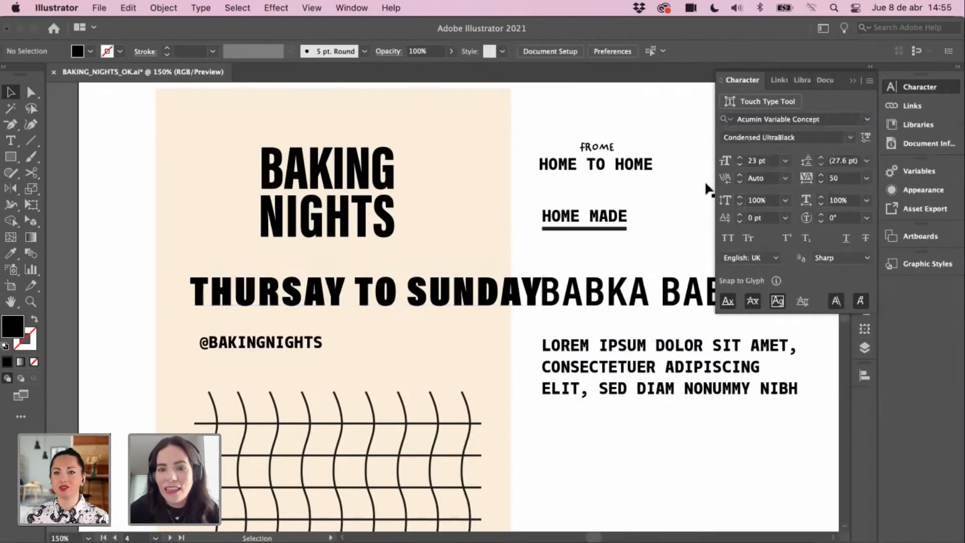
left_click(479, 297)
left_click(739, 164)
left_click(739, 165)
left_click(740, 165)
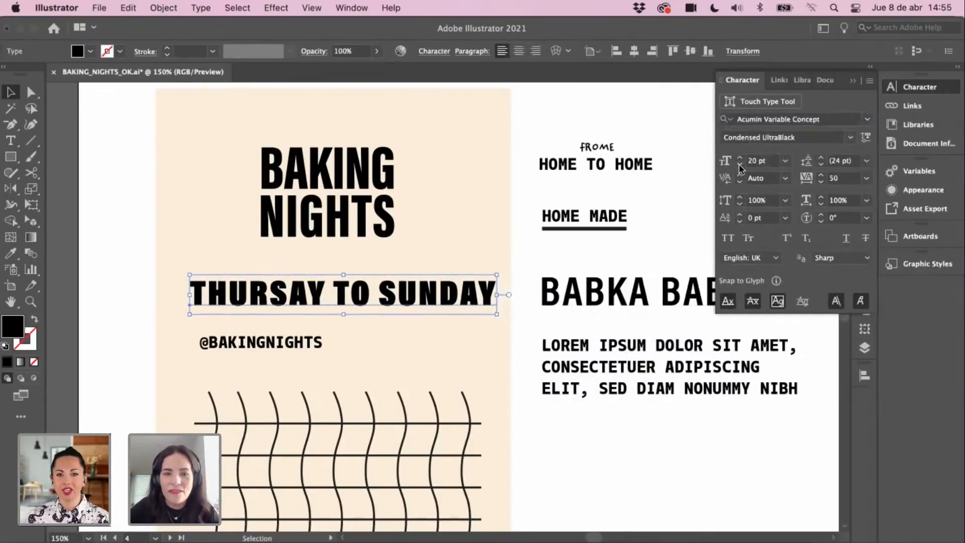
left_click(740, 165)
left_click(739, 165)
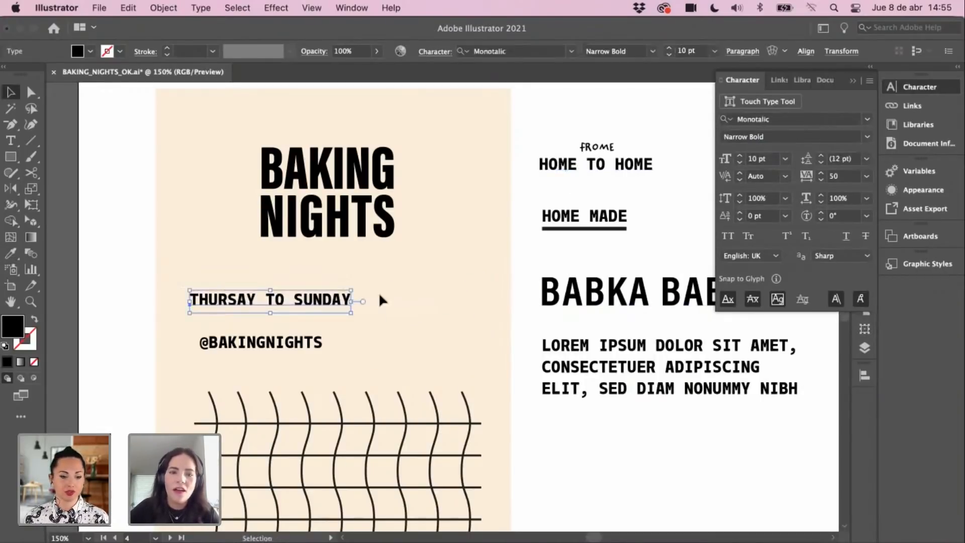
left_click_drag(351, 300, 407, 300)
Step: Draw a short horizontal line above the tagline with the Line Segment tool
key("z")
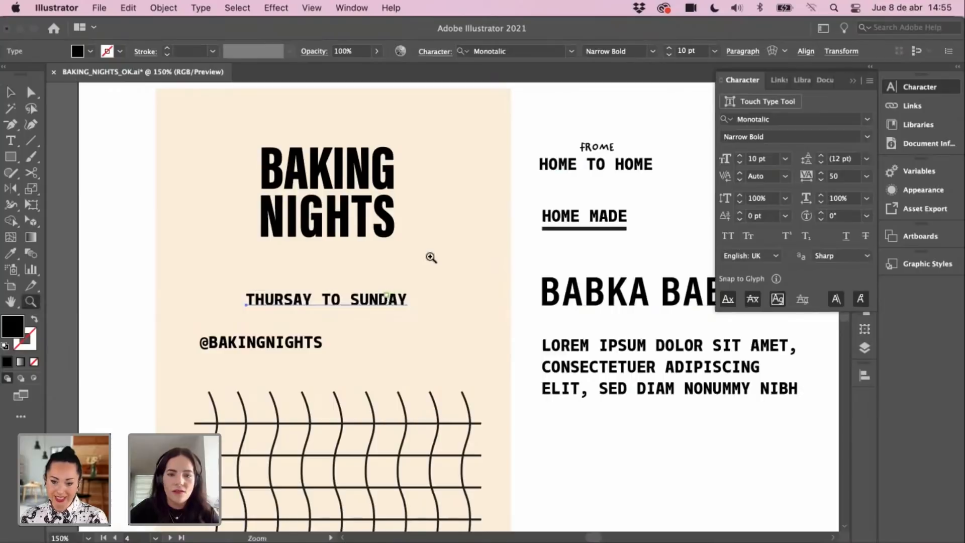
left_click(431, 256)
left_click(30, 141)
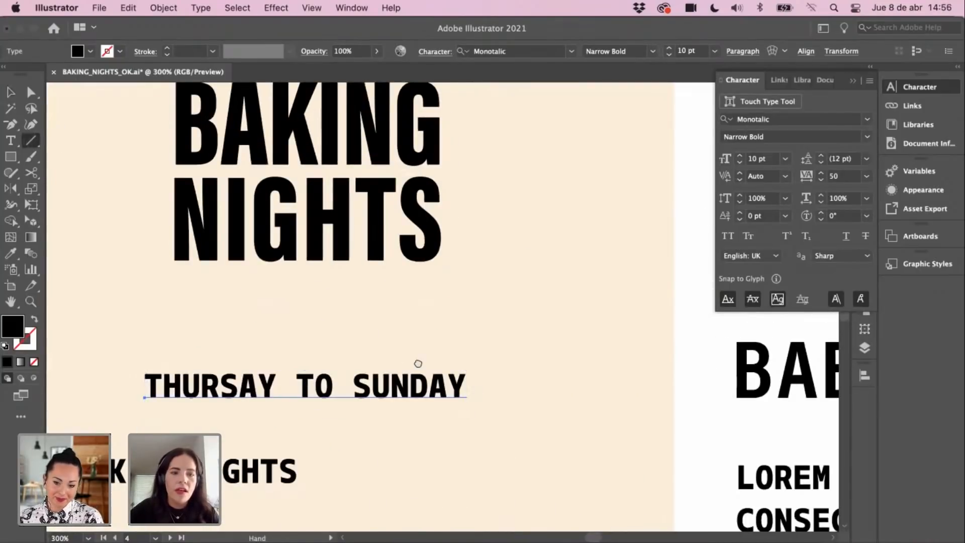
scroll(359, 291, "down", 2)
scroll(360, 291, "left", 2)
left_click_drag(343, 290, 406, 301)
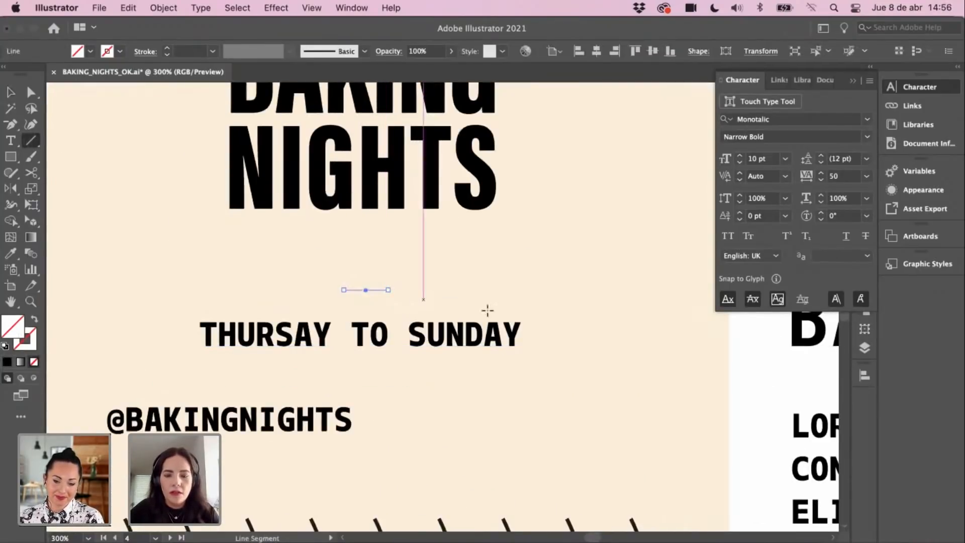
key("super+minus")
Step: Eyedropper the curves' black stroke onto the short line
key("i")
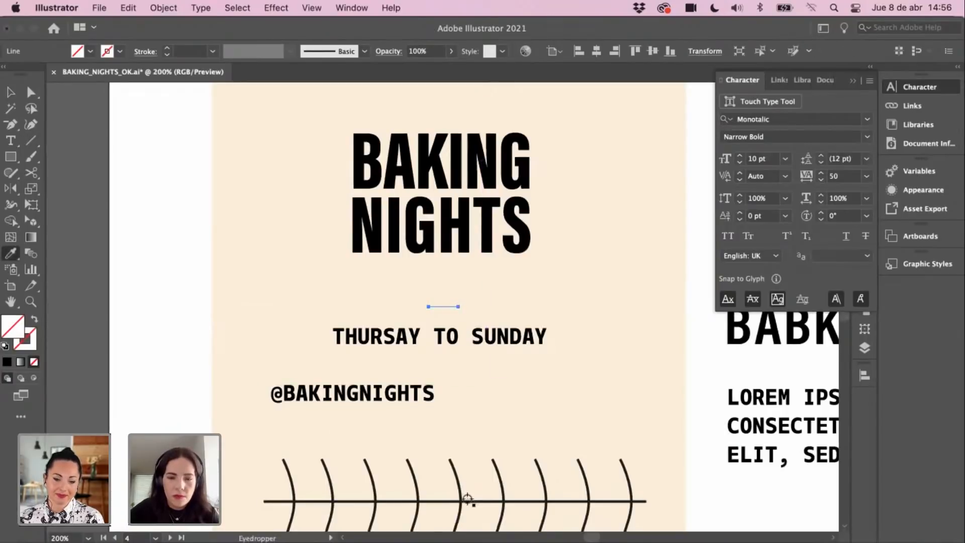
left_click(464, 499)
key("z")
left_click(453, 313)
left_click(470, 326)
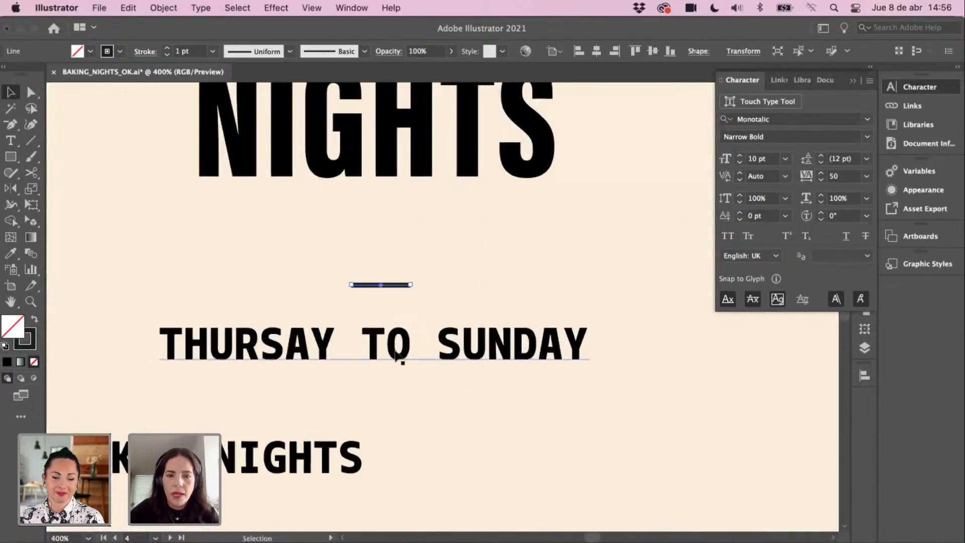
Step: Delete the word TO and move the line between THURSAY and SUNDAY
key("t")
left_click(427, 341)
key("BackSpace")
key("BackSpace")
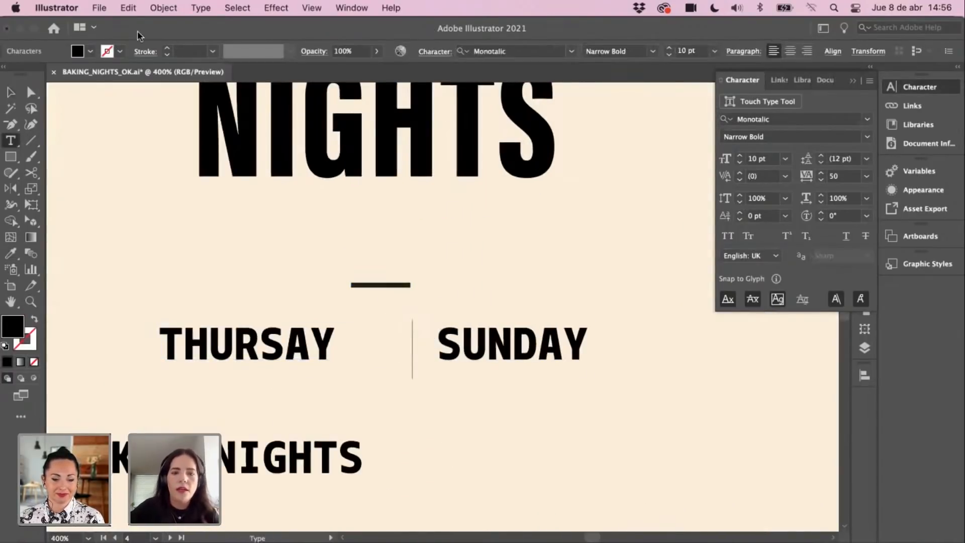
left_click(11, 92)
left_click_drag(383, 284, 410, 347)
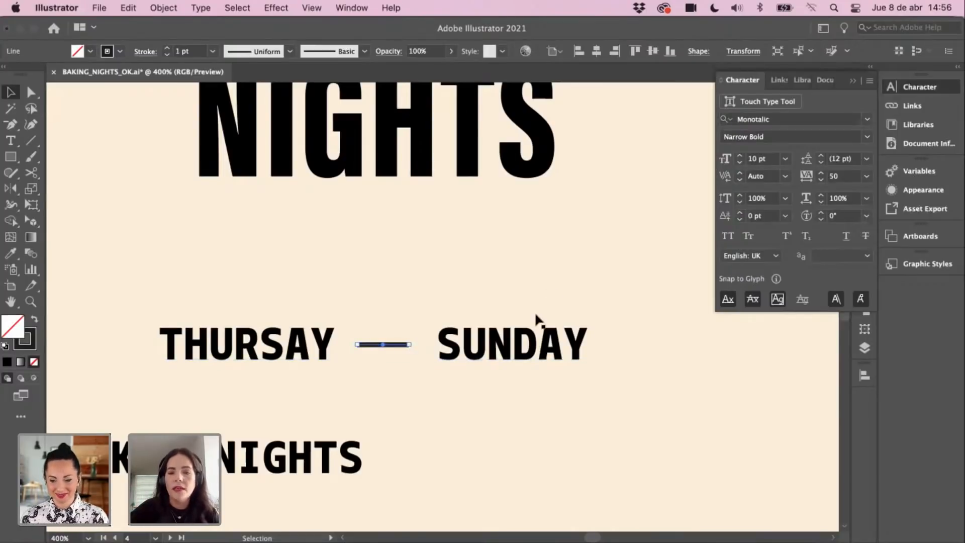
Step: Shorten the dash line from its right end with Direct Selection
left_click(478, 270)
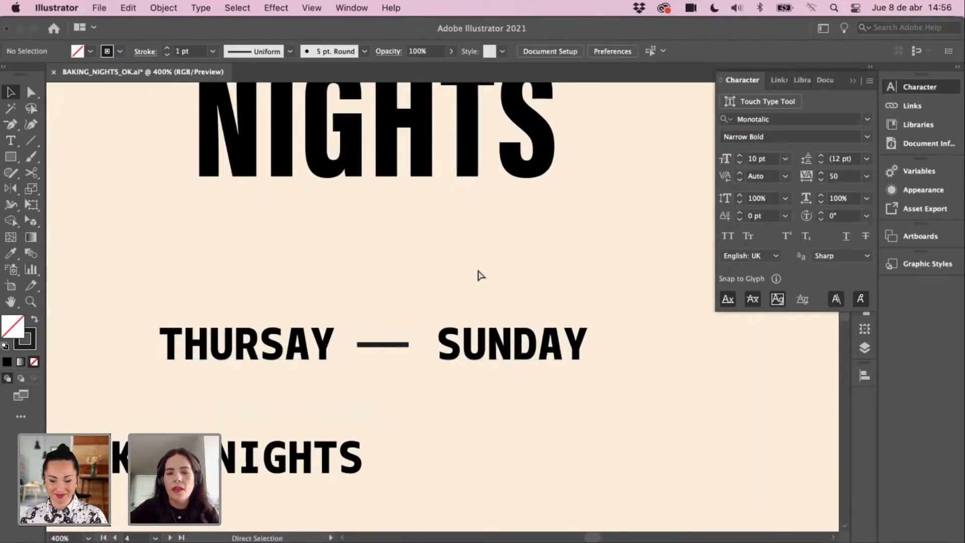
key("super+minus")
key("super+minus")
left_click_drag(197, 262, 202, 295)
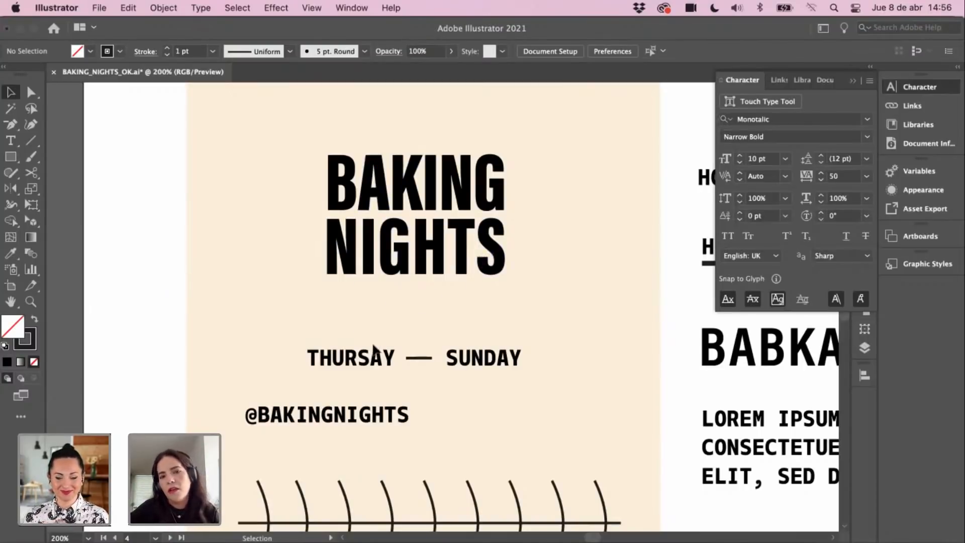
left_click_drag(437, 308, 477, 298)
left_click(459, 347)
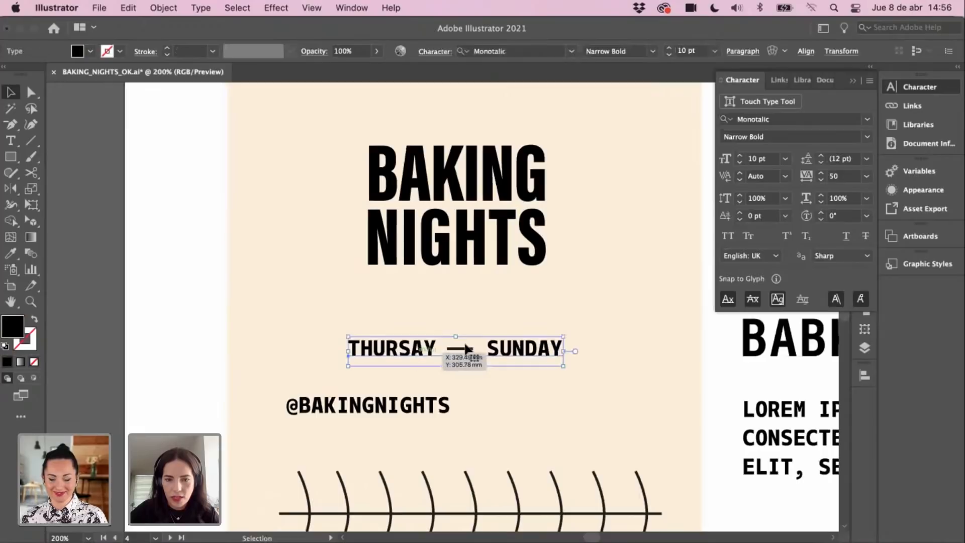
left_click(465, 349)
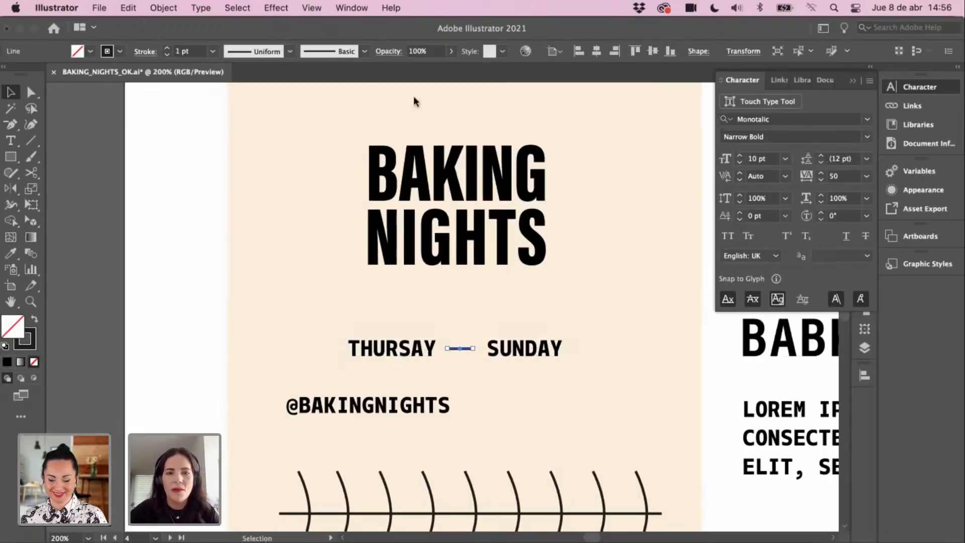
key("a")
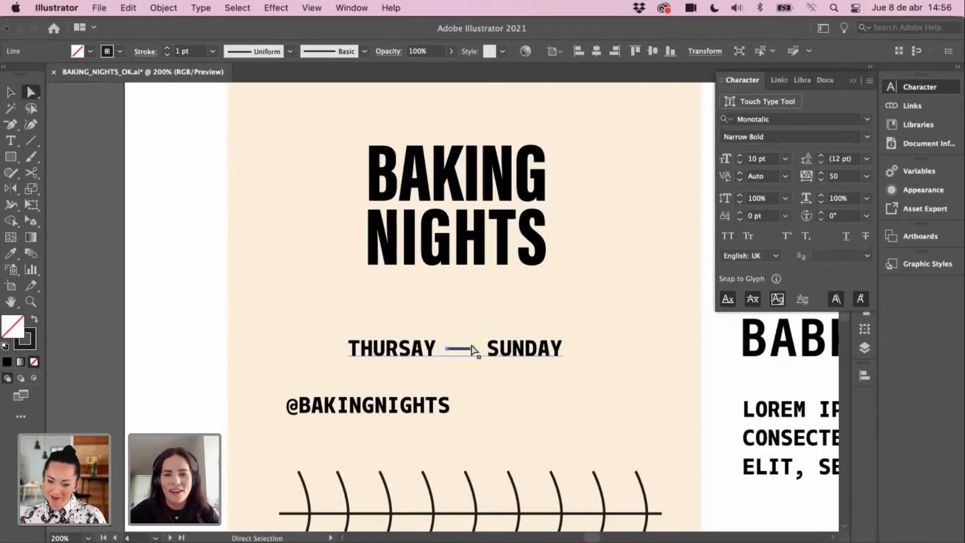
left_click_drag(474, 349, 467, 347)
key("v")
Step: Remove the extra space before SUNDAY so the line reads THURSAY — SUNDAY
left_click(495, 350)
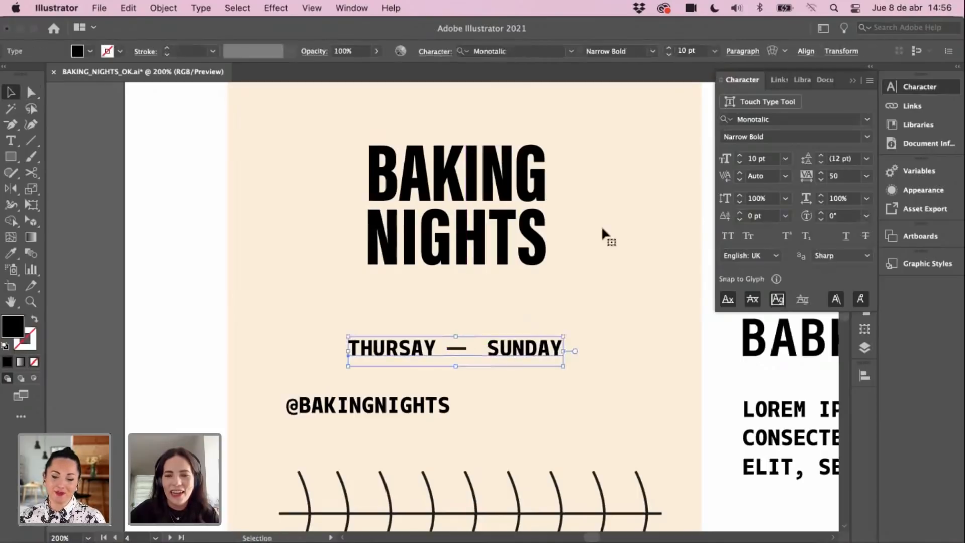
double_click(490, 348)
key("BackSpace")
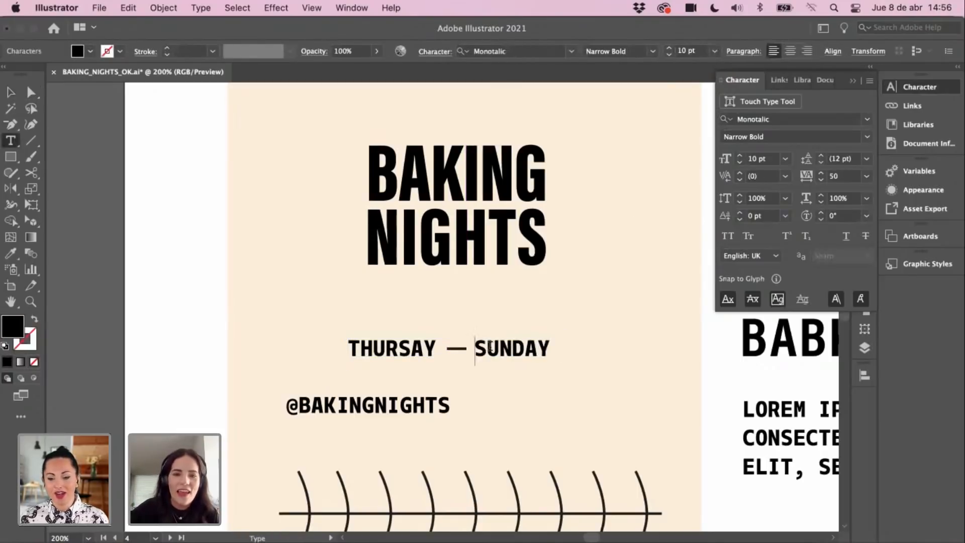
left_click(10, 92)
left_click(119, 161)
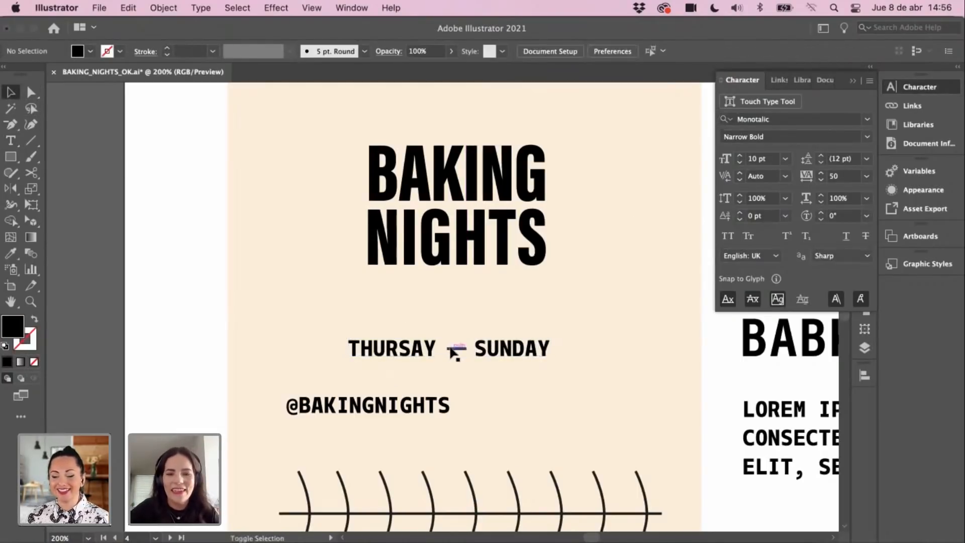
left_click(456, 348)
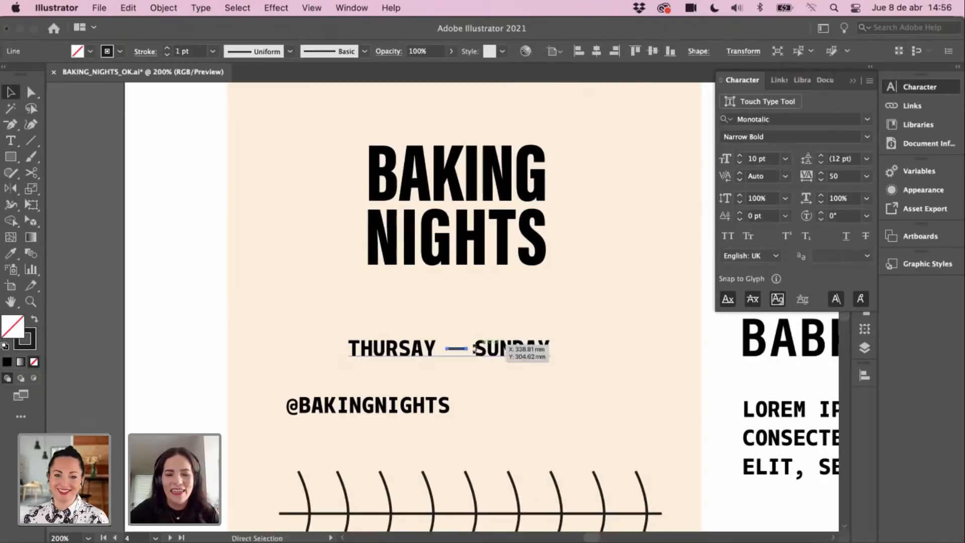
left_click(400, 356)
left_click(513, 285)
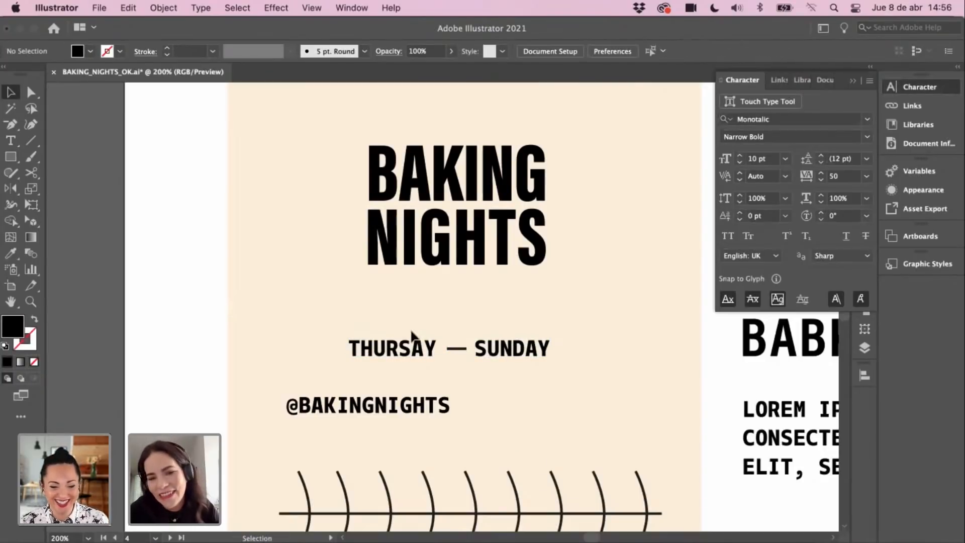
left_click_drag(411, 334, 459, 360)
scroll(493, 333, "down", 2)
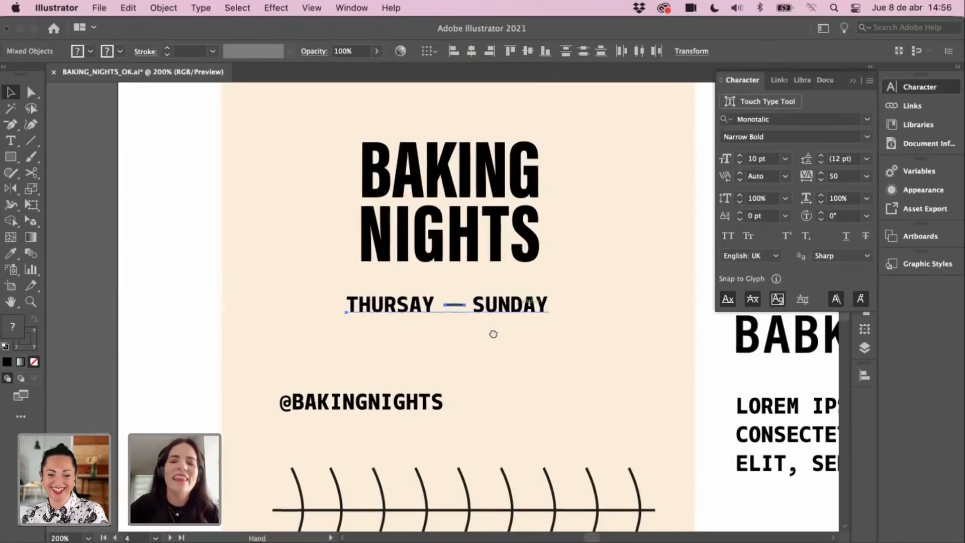
Step: Type 'we jump to you' as a new text line above HOME TO HOME
scroll(493, 333, "right", 8)
scroll(509, 229, "up", 2)
key("t")
left_click(401, 188)
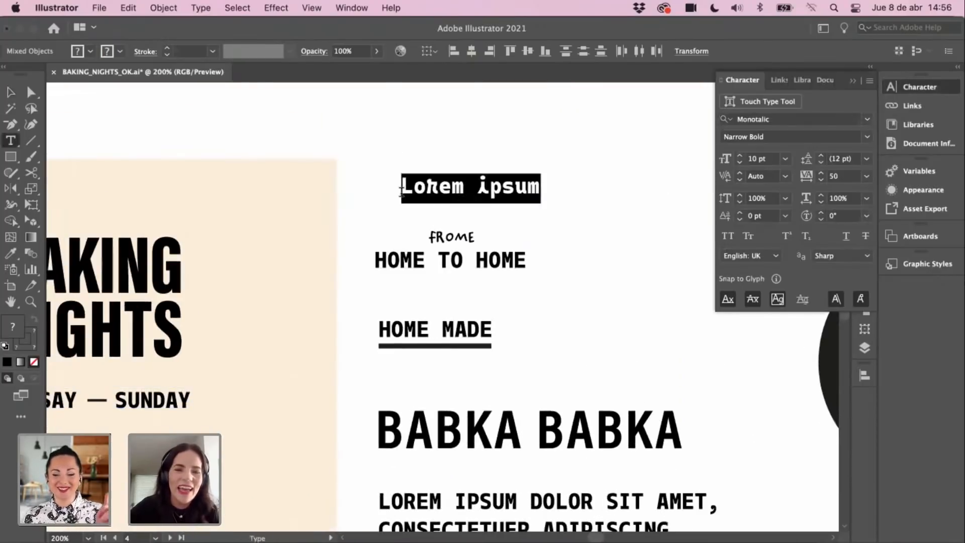
type("we ")
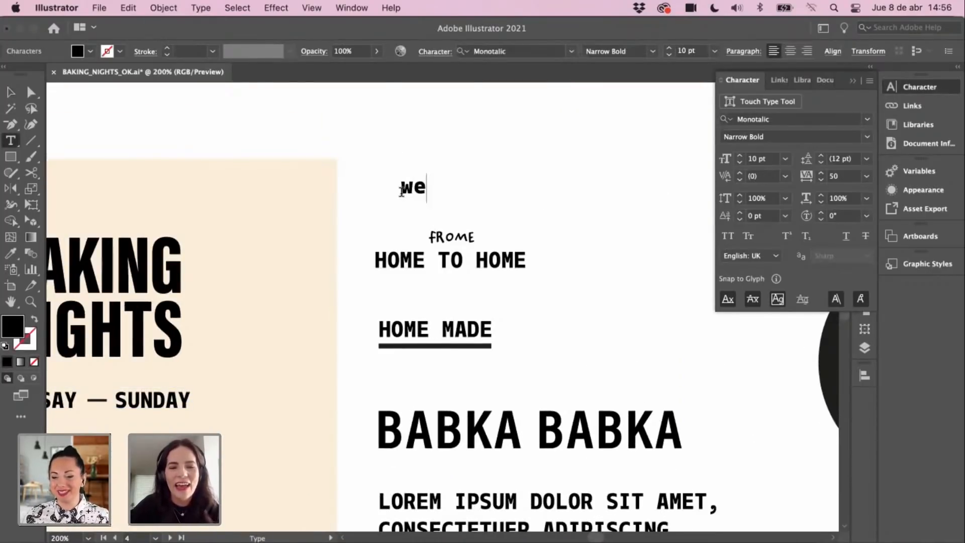
type("jump t")
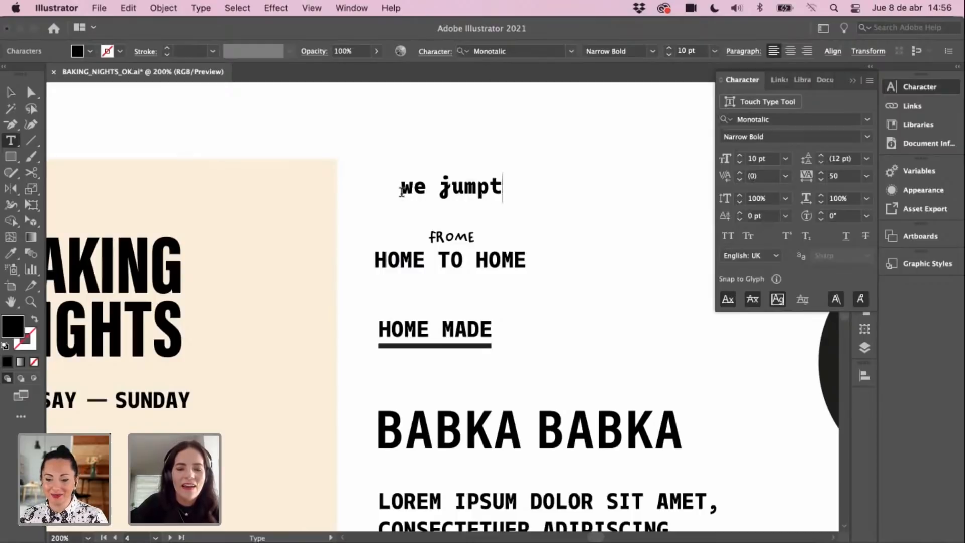
key("BackSpace")
type("to y")
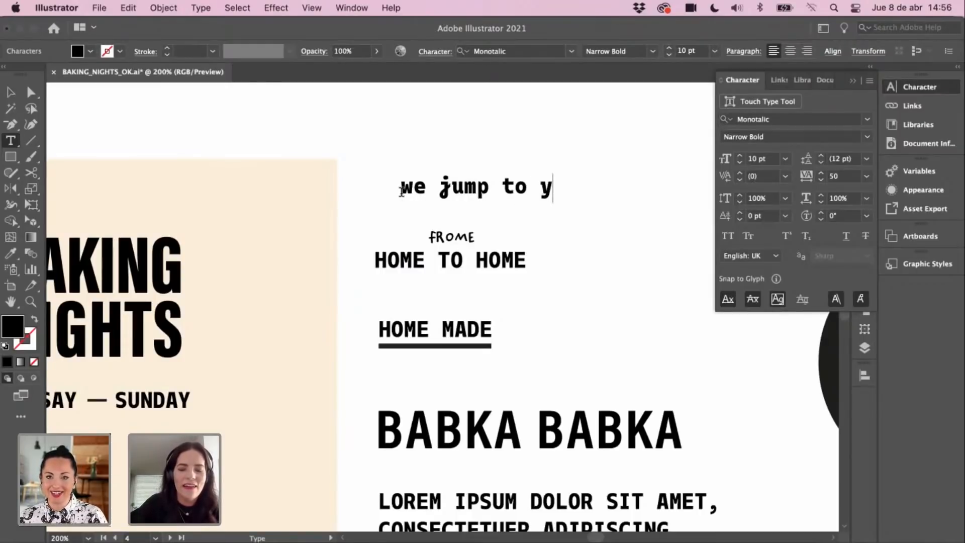
type("ou")
left_click(13, 93)
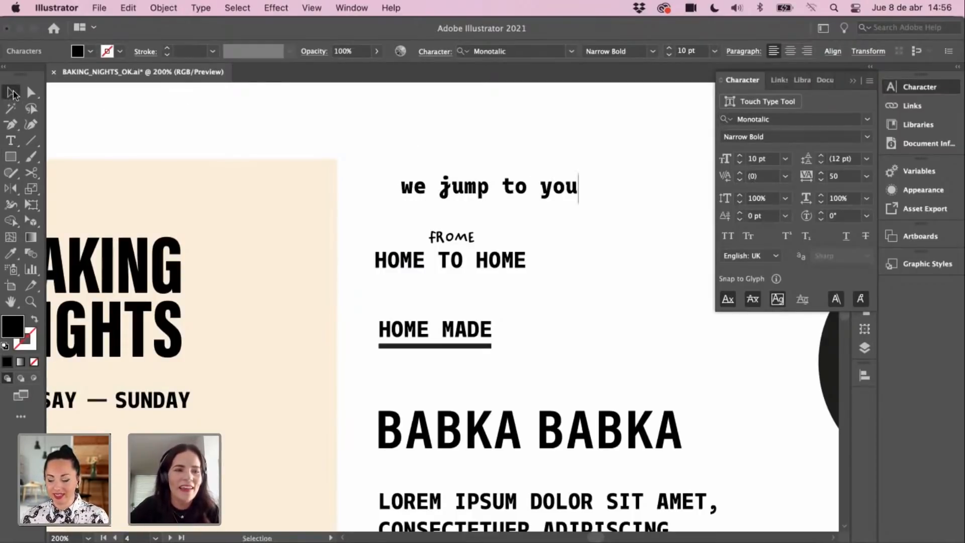
key("i")
key("v")
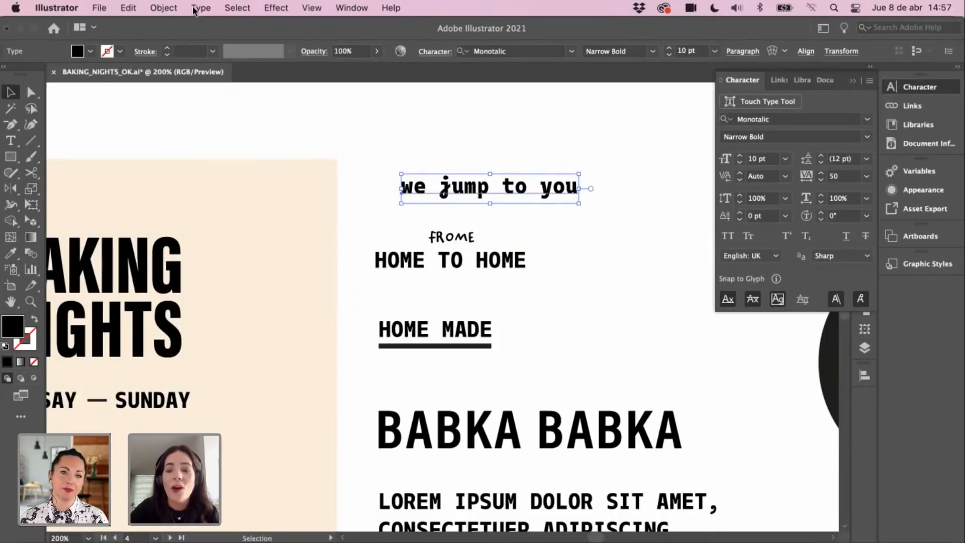
Step: Select the 'we jump to you' line and switch to full-screen view
left_click(470, 139)
scroll(468, 191, "up", 3)
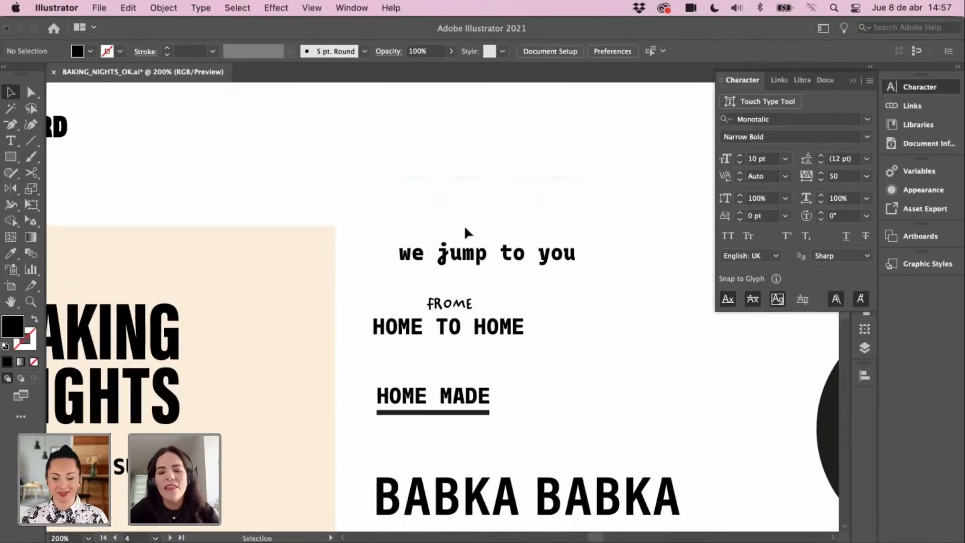
left_click(458, 259)
key("c")
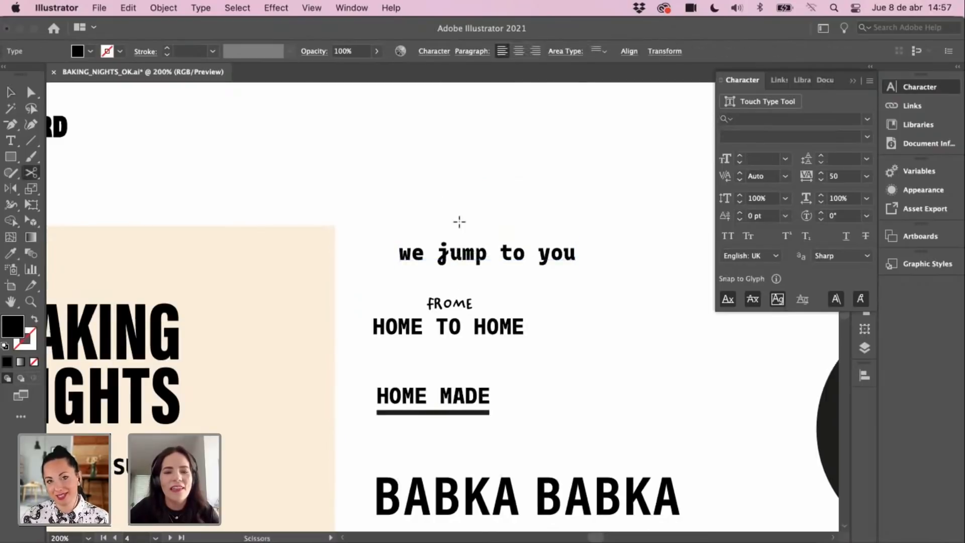
left_click(12, 93)
left_click(475, 262)
key("f")
left_click_drag(476, 255, 466, 201)
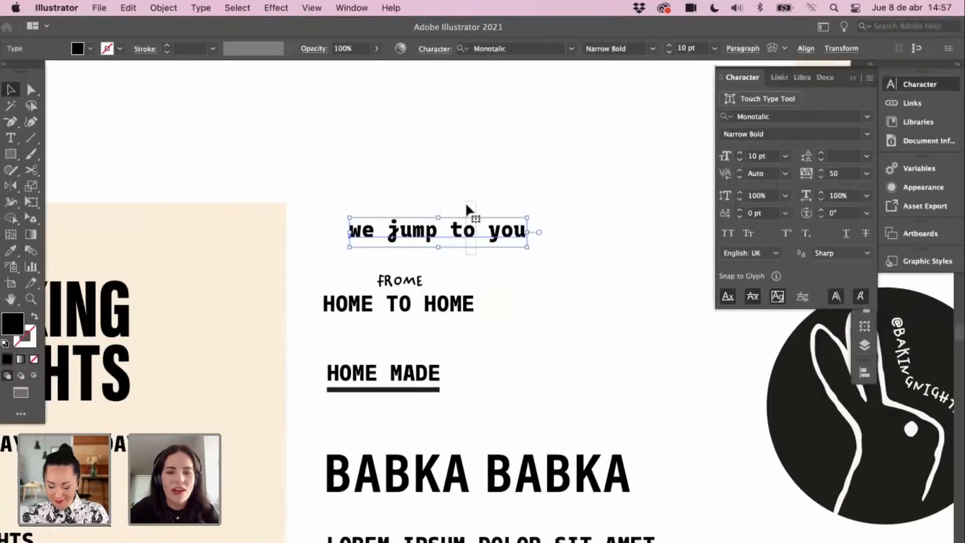
Step: Paste a copy of 'we jump to you' beneath it and select its text
left_click_drag(454, 241, 444, 182)
type("we jump to you")
left_click_drag(498, 331, 443, 243)
key("t")
triple_click(376, 239)
left_click(377, 239)
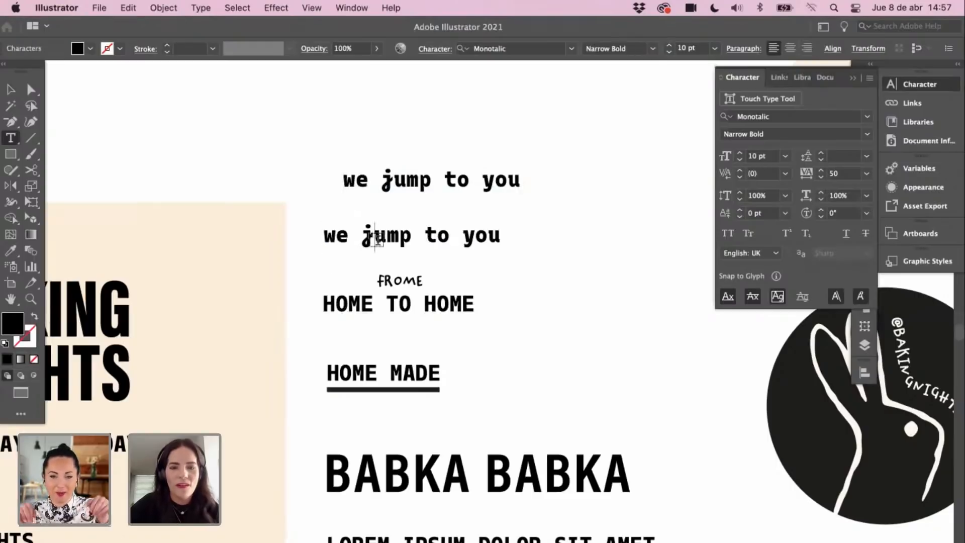
triple_click(405, 234)
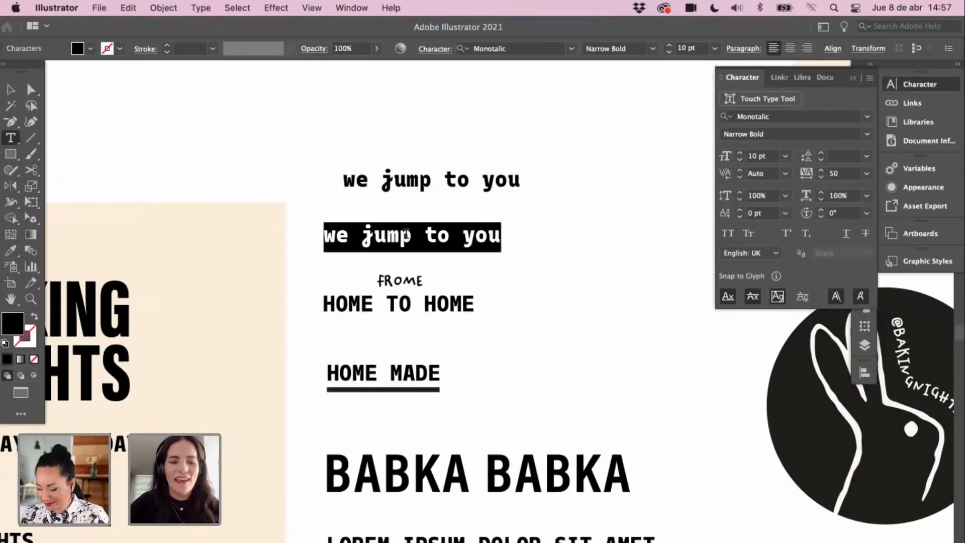
Step: Retype the copied line as 'frome hope to you', fixing the typos
type("fro")
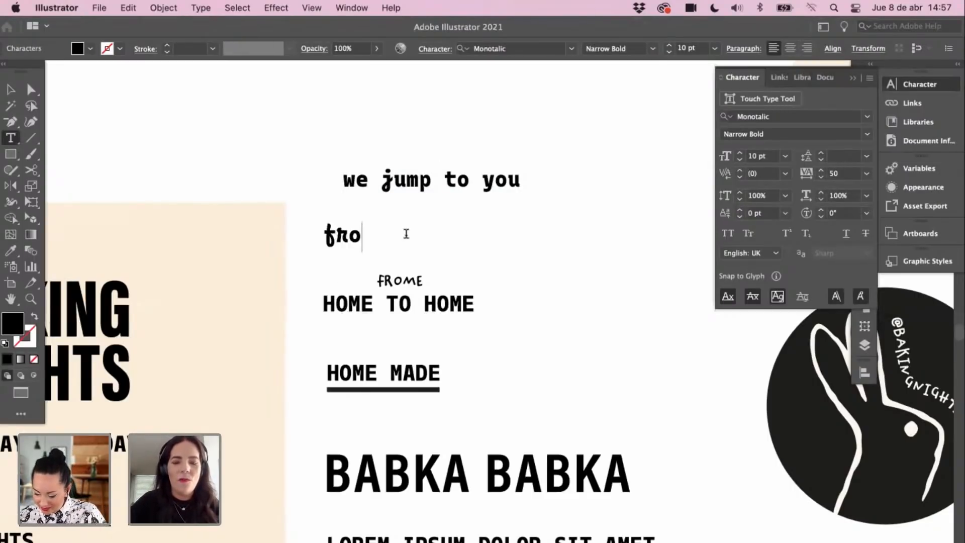
type("me h")
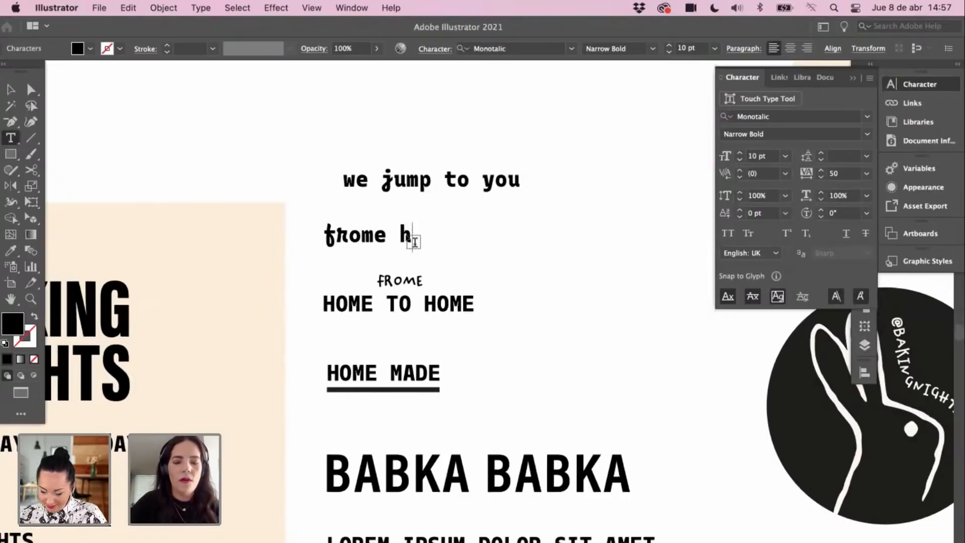
type("ope t")
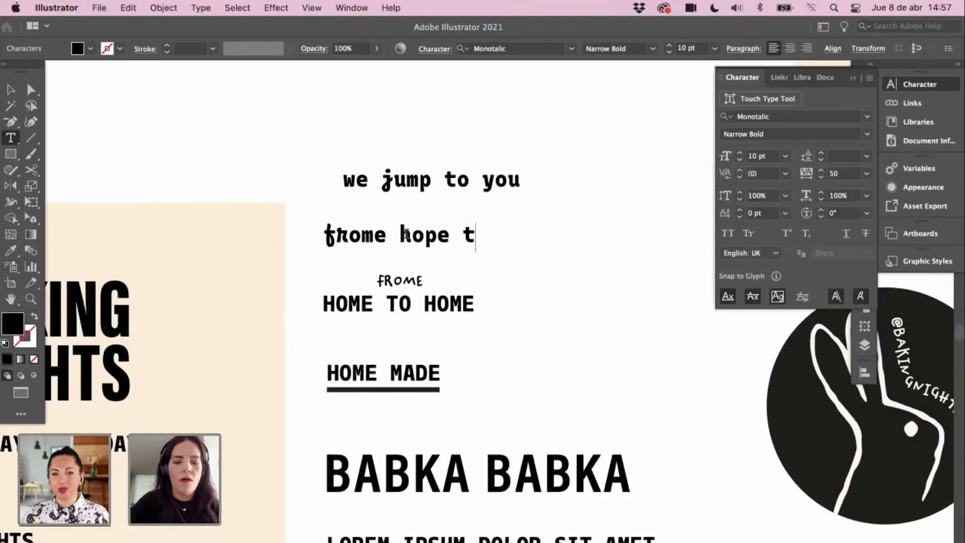
type("o yp")
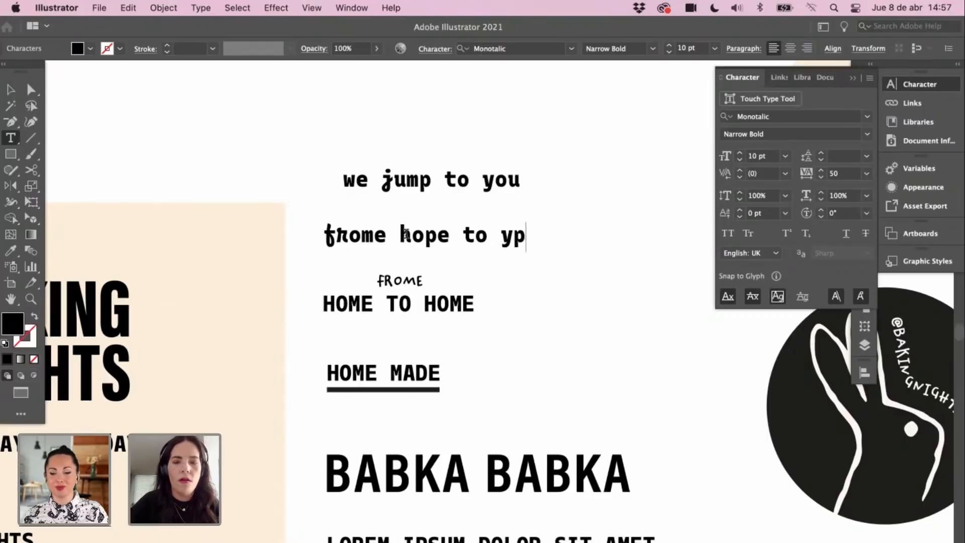
key("BackSpace")
type("ou")
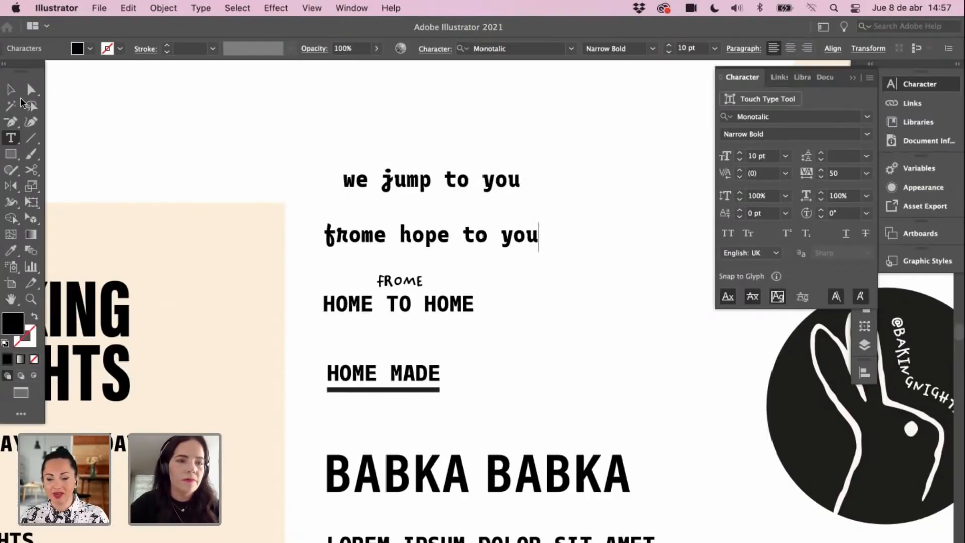
left_click(11, 89)
Step: Cycle screen modes back to the normal view and marquee both tagline lines
left_click(180, 126)
key("Tab")
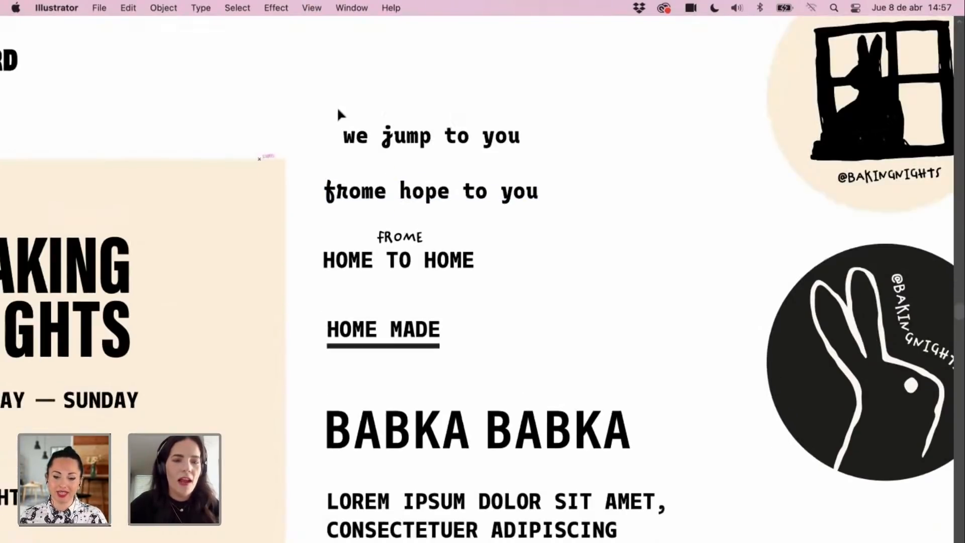
key("Tab")
key("Tab")
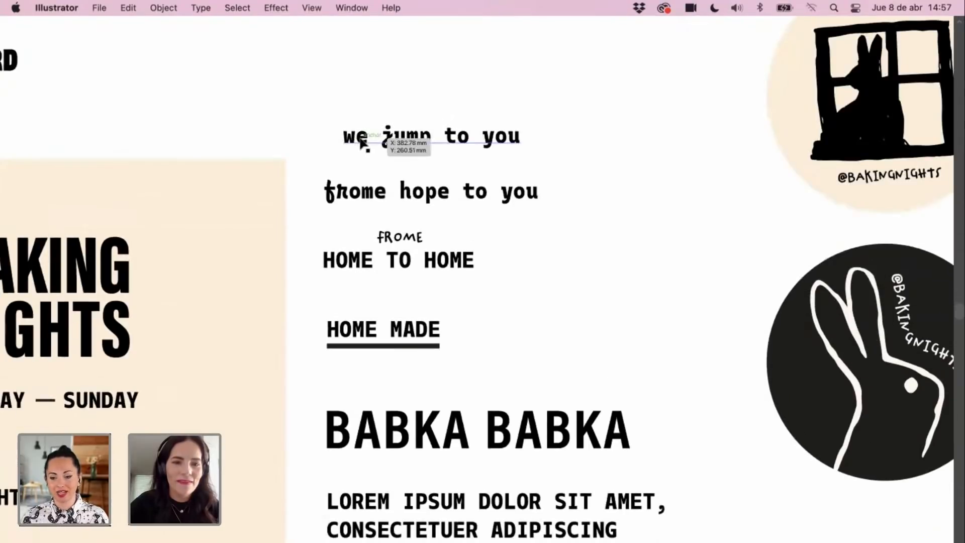
key("Tab")
key("f")
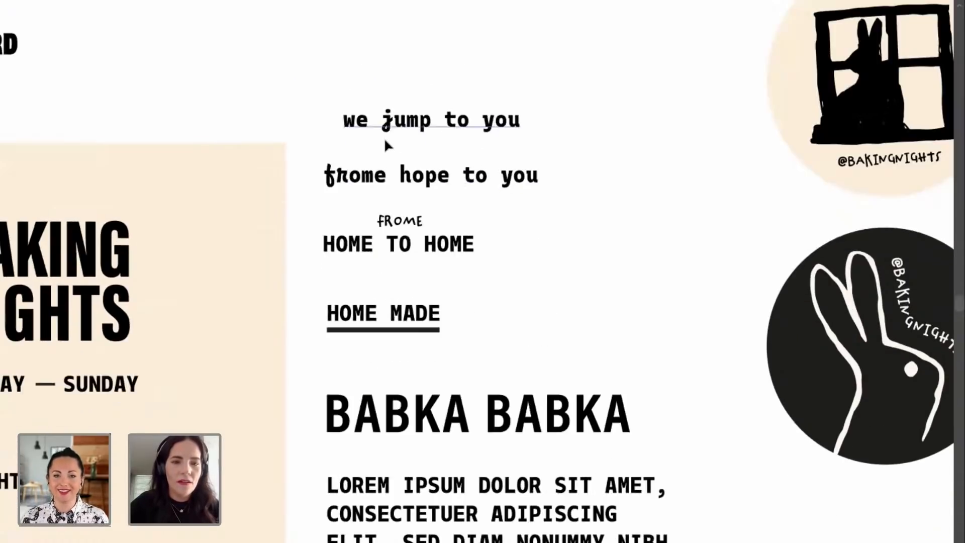
key("f")
left_click_drag(518, 140, 382, 231)
Step: Change both tagline lines to UPPERCASE via Type > Change Case
left_click(200, 8)
mouse_move(291, 233)
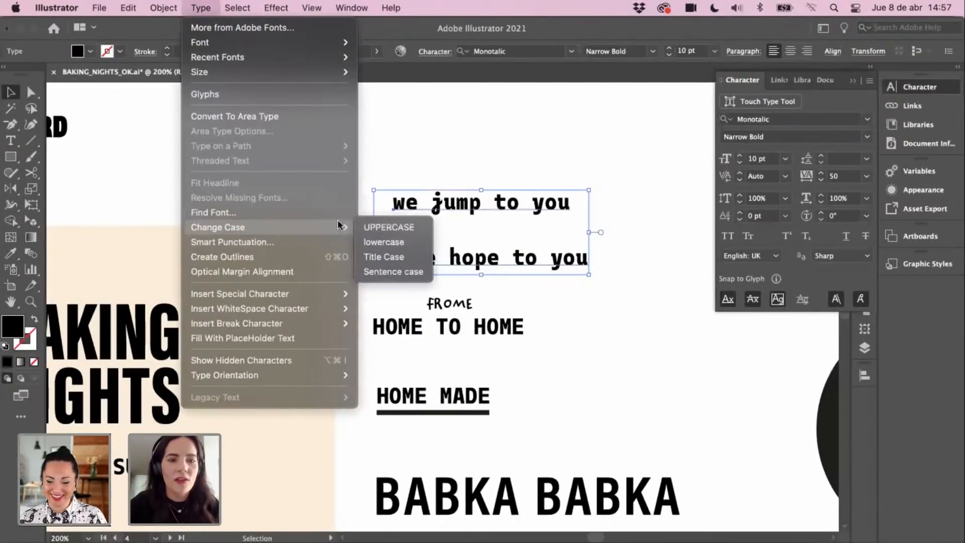
left_click(388, 227)
left_click(513, 149)
scroll(504, 206, "down", 1)
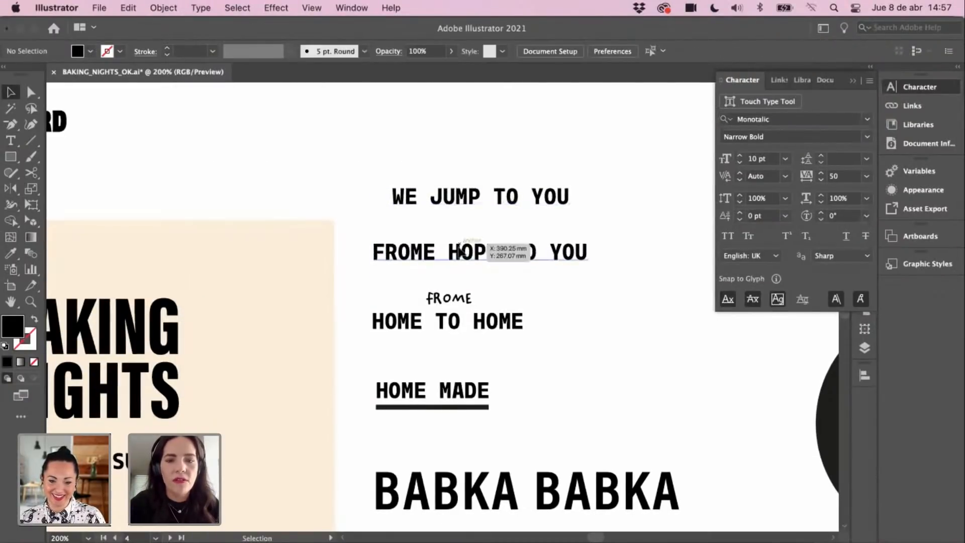
left_click_drag(469, 252, 466, 246)
Step: Move WE JUMP TO YOU just above FROME HOPE TO YOU
left_click(455, 195)
key("super+shift+a")
left_click_drag(461, 200, 436, 224)
key("super+minus")
scroll(522, 213, "down", 8)
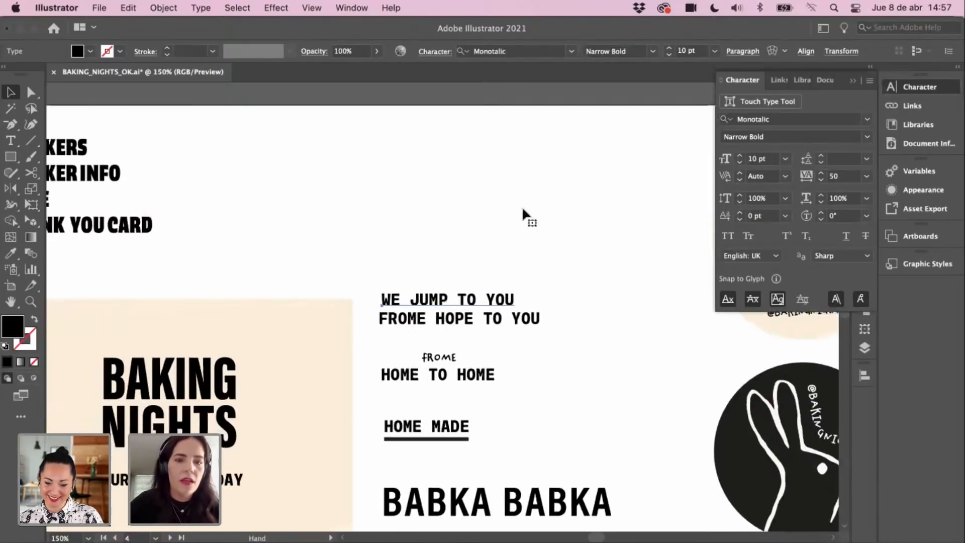
scroll(523, 214, "left", 3)
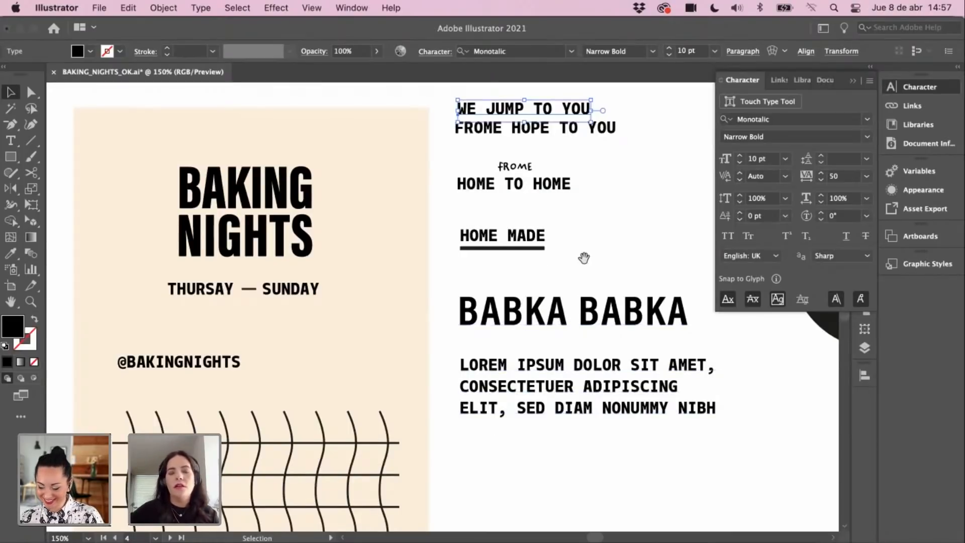
scroll(534, 267, "up", 2)
Step: Zoom out to the whole board and raise the WE JUMP TO YOU line higher
scroll(534, 266, "right", 1)
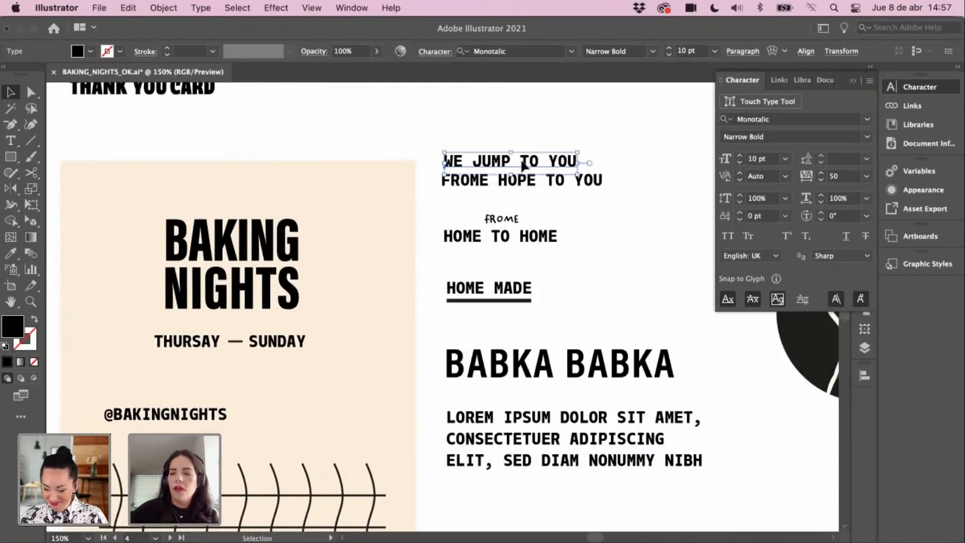
scroll(491, 229, "down", 1)
scroll(491, 229, "left", 1)
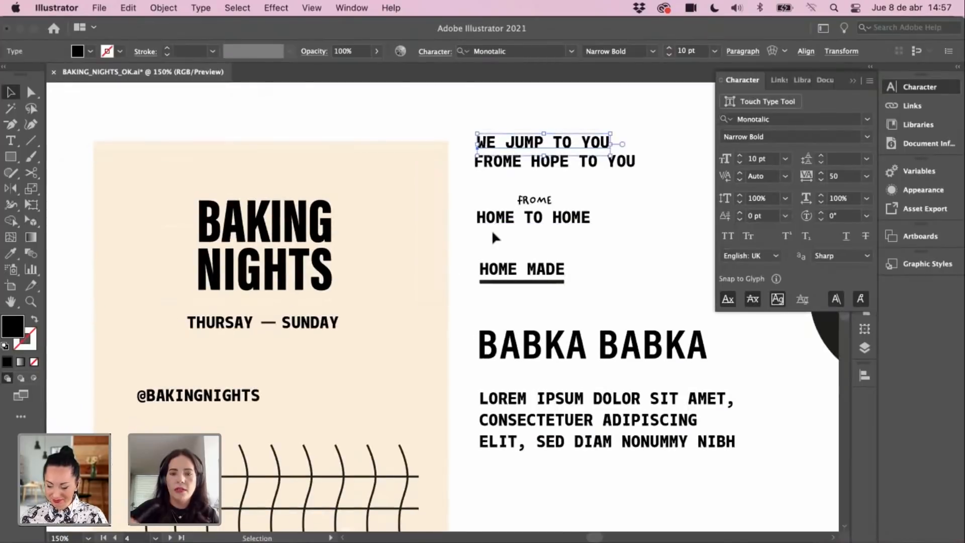
key("super+minus")
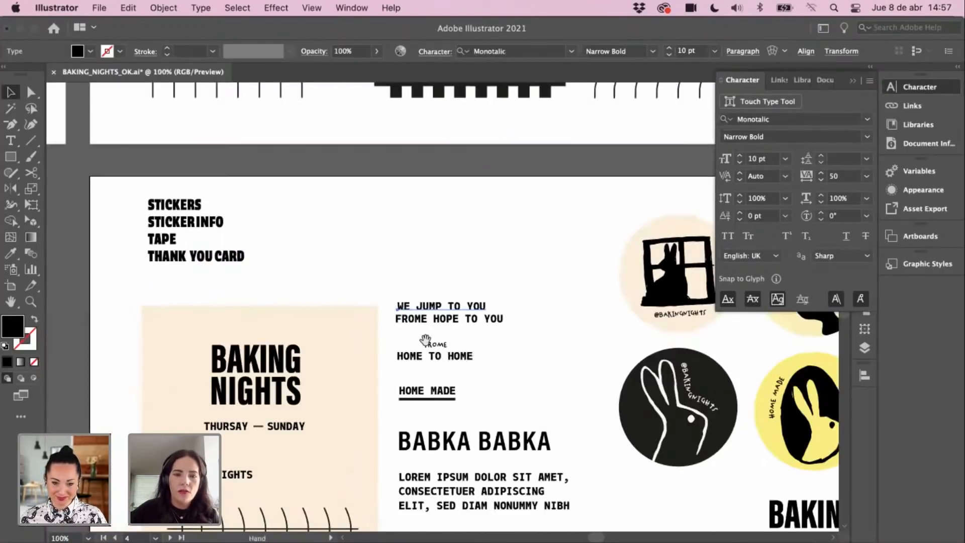
left_click_drag(427, 343, 479, 244)
left_click(526, 268)
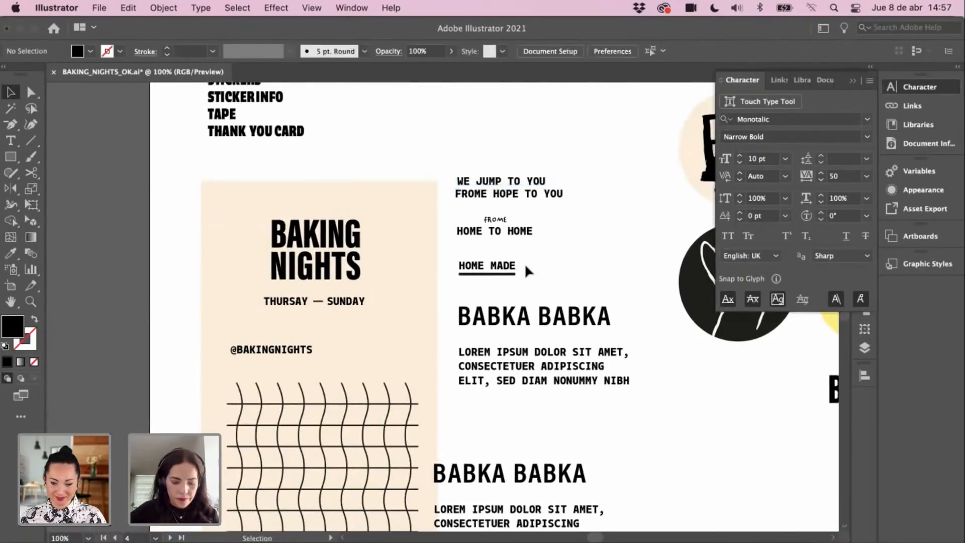
left_click_drag(523, 234, 513, 166)
Step: Type 'NOTHING BREDE' as a new line at the top of the tagline stack
scroll(562, 232, "down", 1)
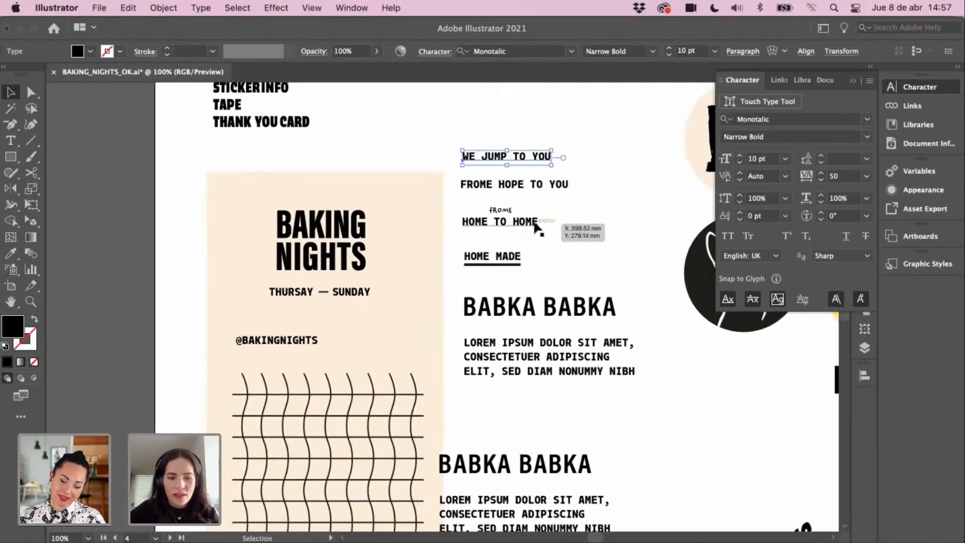
left_click(590, 267)
scroll(578, 297, "down", 3)
scroll(578, 297, "left", 1)
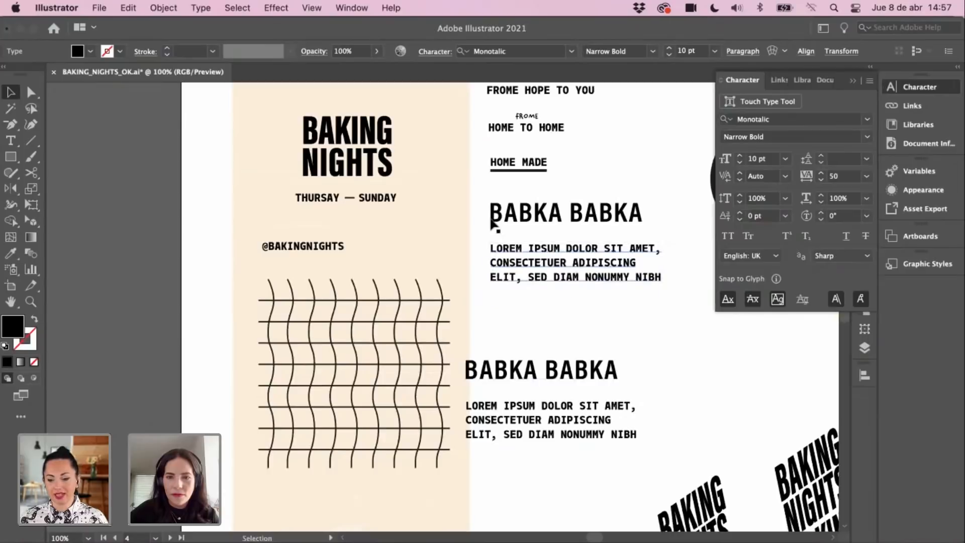
left_click_drag(505, 302, 511, 297)
left_click_drag(518, 244, 511, 297)
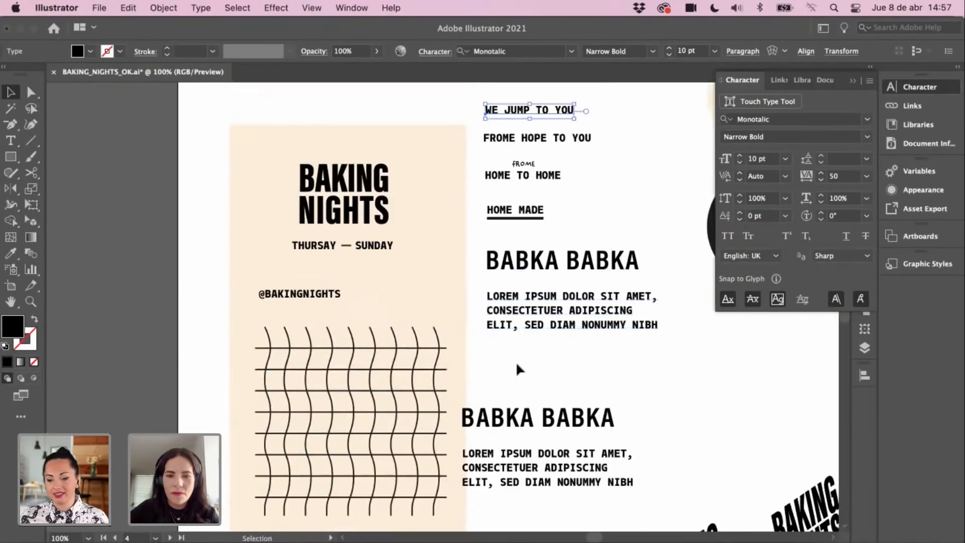
scroll(517, 249, "up", 2)
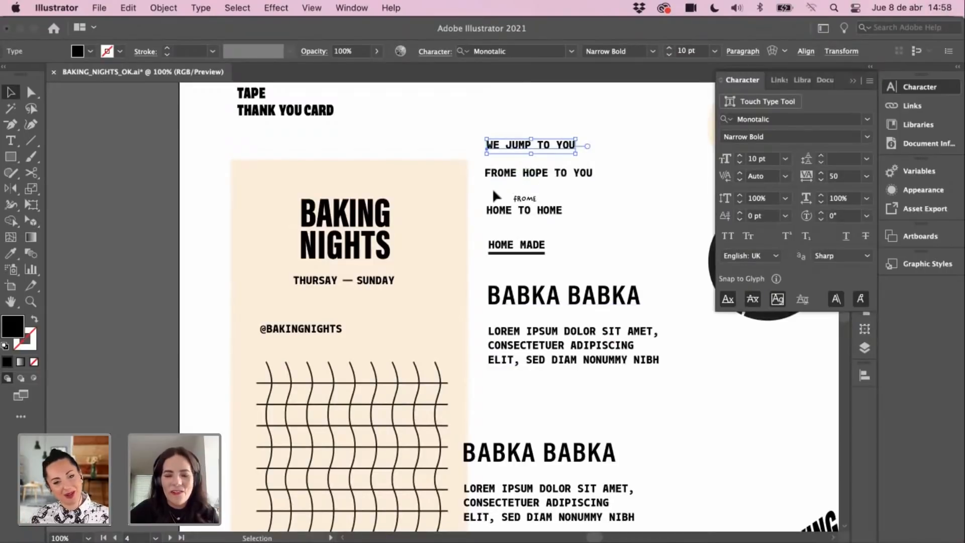
key("t")
left_click(484, 116)
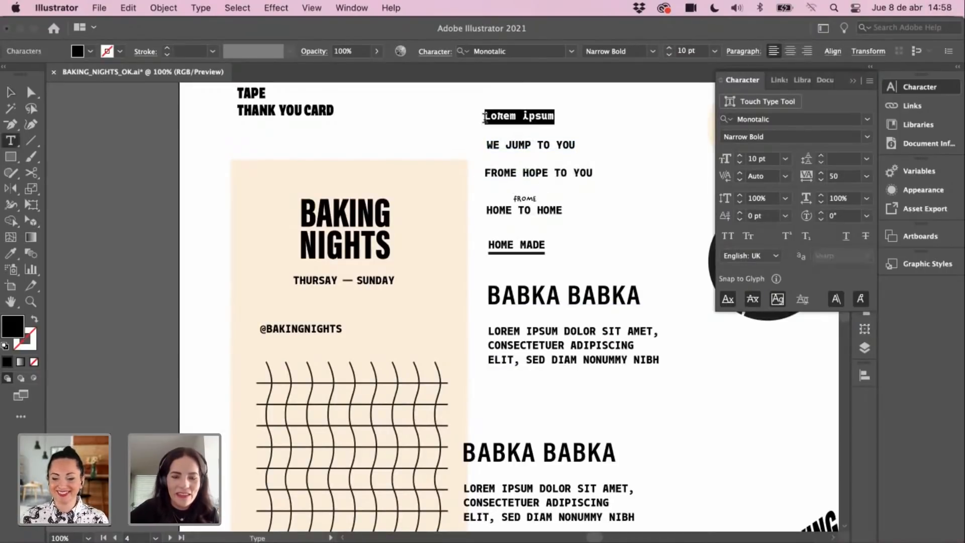
type("NOTHING")
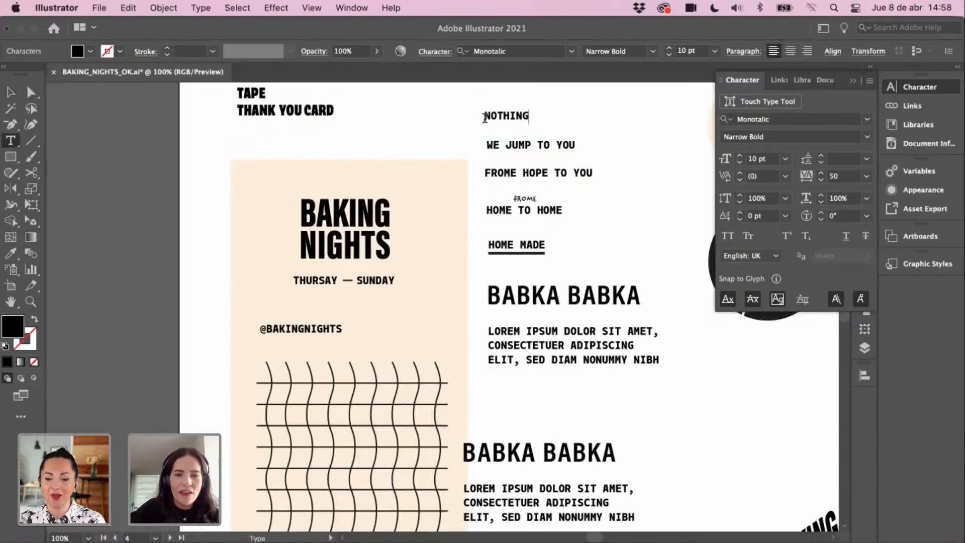
type(" BRE")
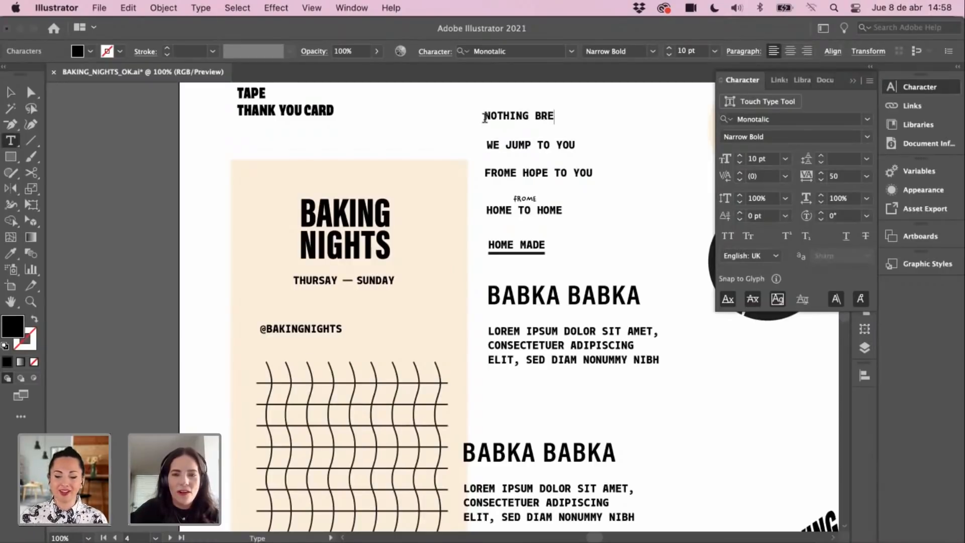
type("DER")
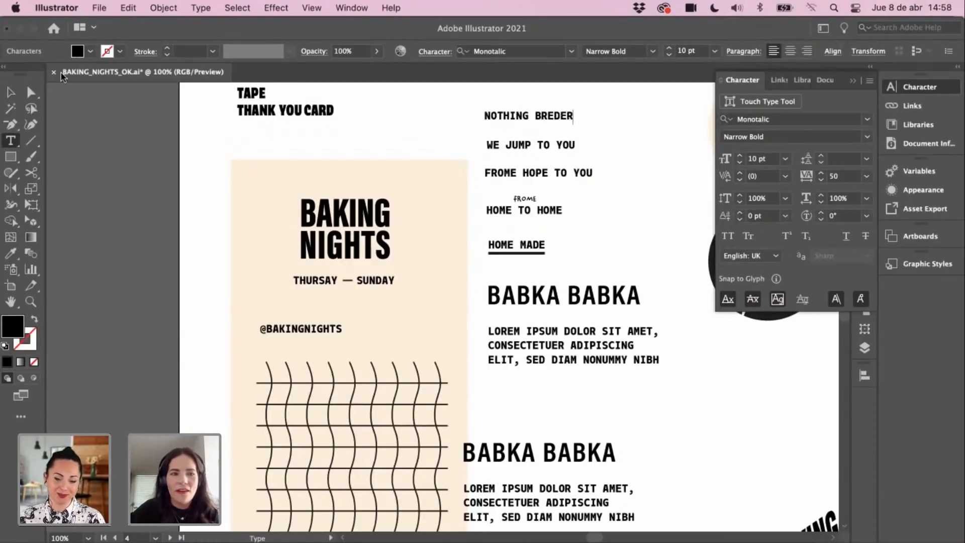
Step: Add a BAKING ALL NIGHT line below HOME MADE and move it to the top of the stack
left_click(11, 92)
key("t")
left_click_drag(491, 269, 504, 270)
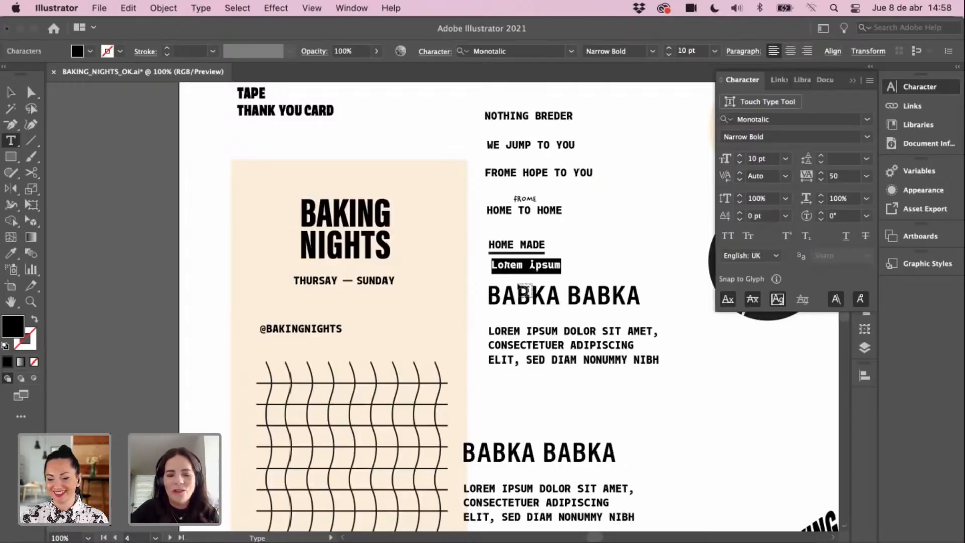
type("BAKING")
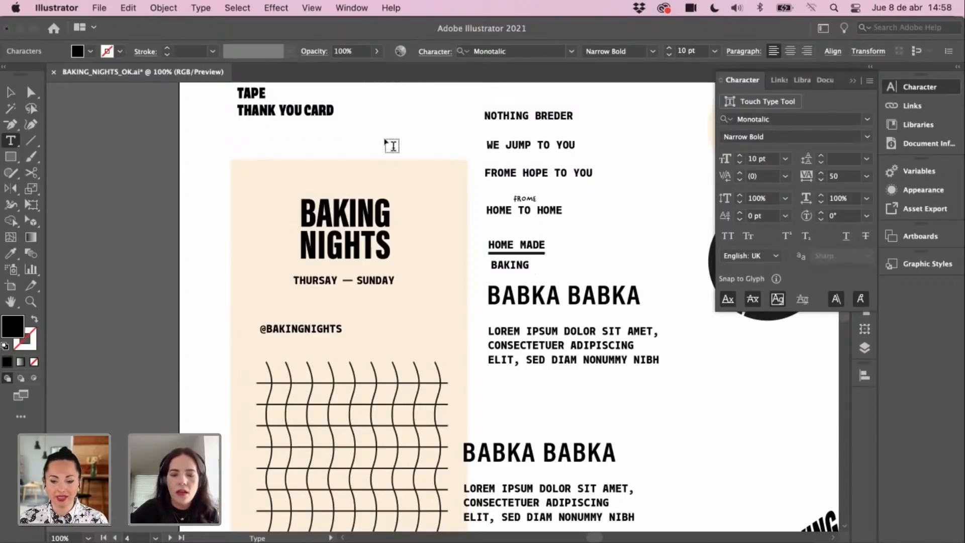
type("ALL")
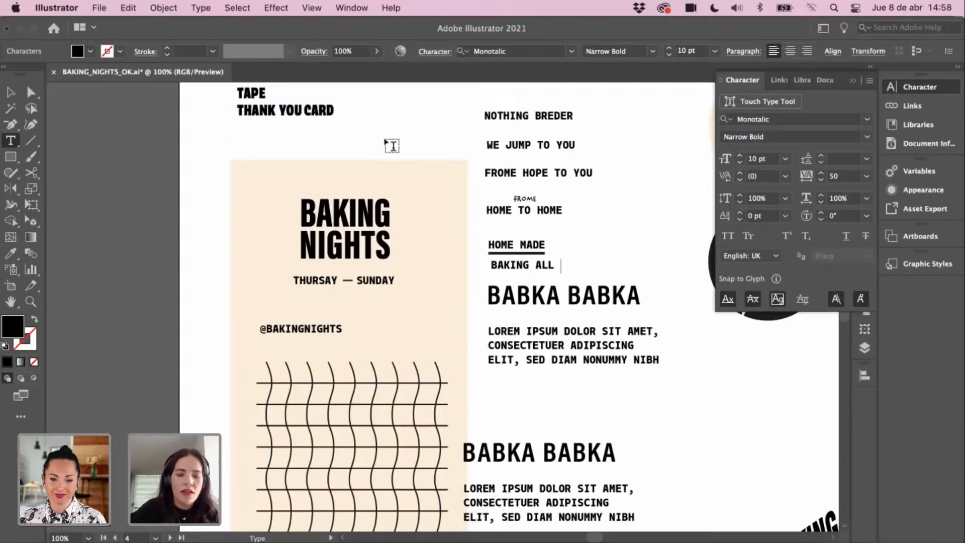
type(" NIGHT FOR YOU")
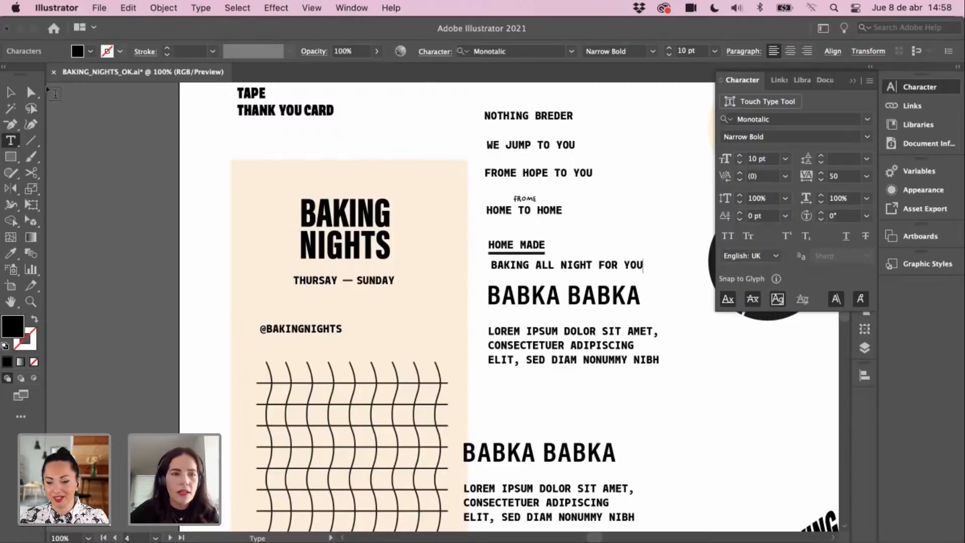
left_click(11, 92)
left_click(79, 133)
left_click_drag(402, 209, 392, 235)
left_click_drag(546, 288, 545, 115)
Step: Replace the placeholder with a new JUST A HOPE AWAY text line beside the stack
key("t")
left_click(603, 261)
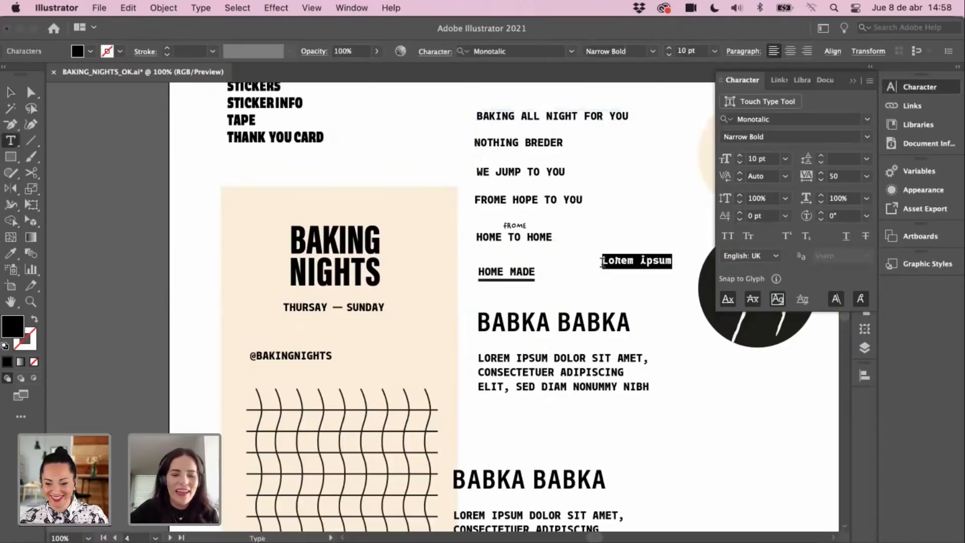
key("BackSpace")
type("J")
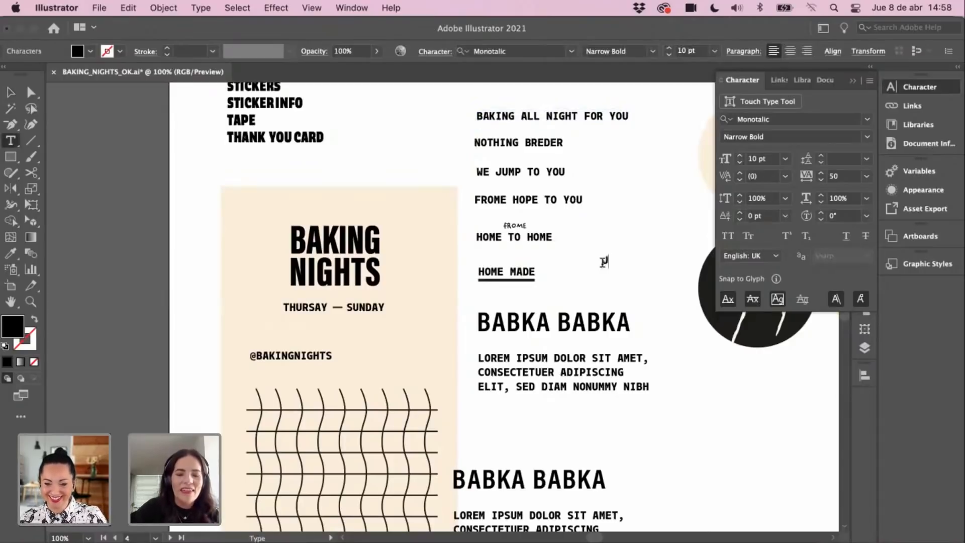
type("UST A HOPE ")
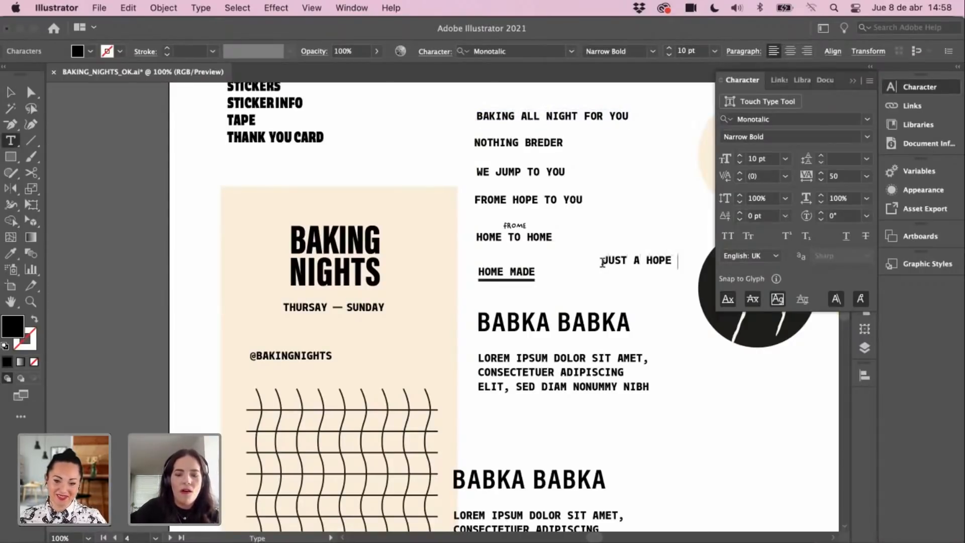
type("AWAY")
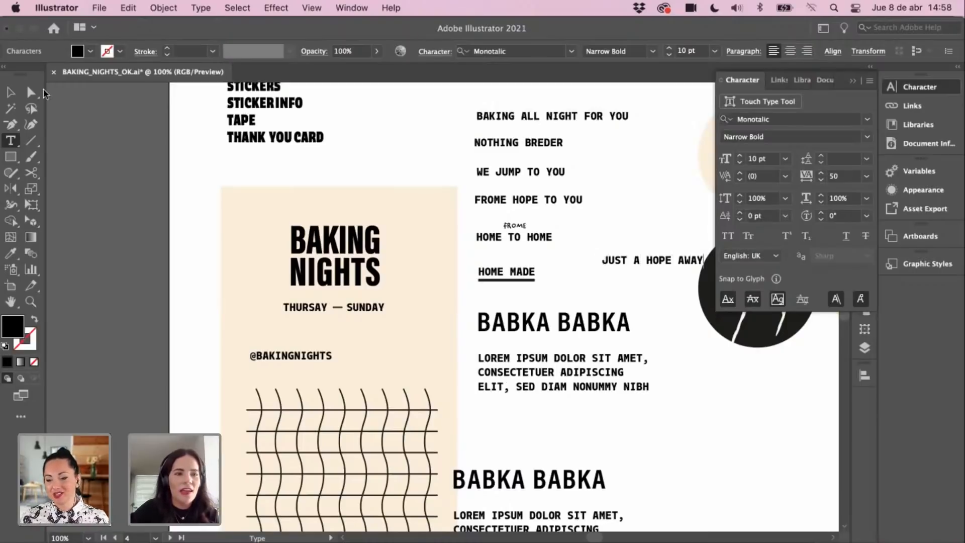
key("Escape")
scroll(533, 201, "up", 1)
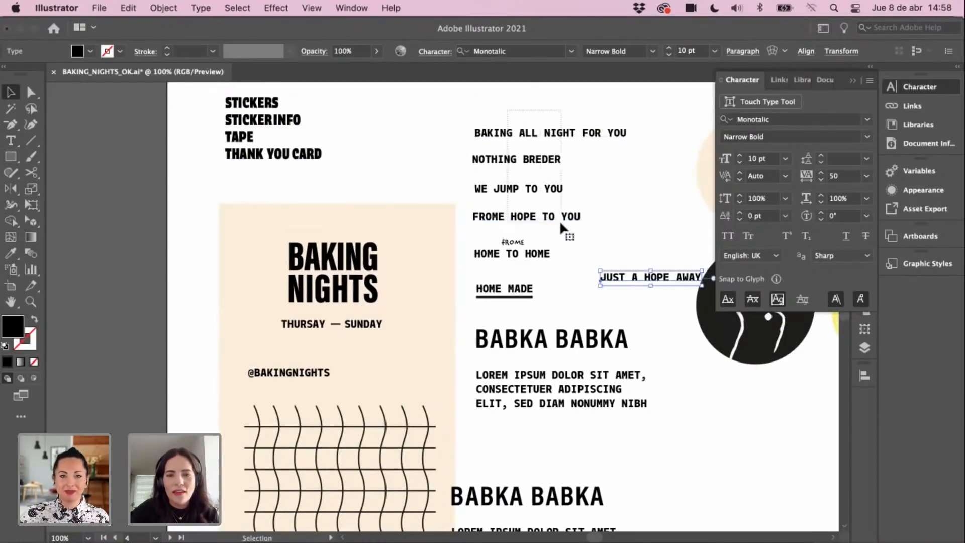
Step: Move JUST A HOPE AWAY into the stack directly under FROME HOPE TO YOU
left_click_drag(560, 226, 561, 203)
left_click(524, 223)
left_click_drag(603, 283, 493, 218)
left_click_drag(539, 196, 543, 194)
left_click_drag(535, 138, 535, 148)
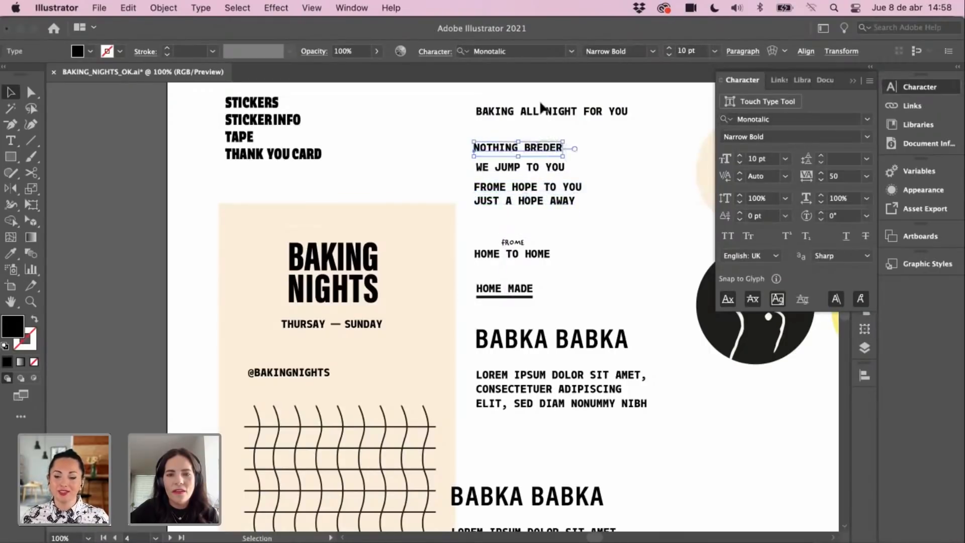
Step: Reposition BAKING ALL NIGHT FOR YOU and WE JUMP TO YOU to even the line spacing
left_click_drag(541, 107, 544, 172)
left_click_drag(533, 136, 531, 137)
left_click_drag(542, 201, 546, 188)
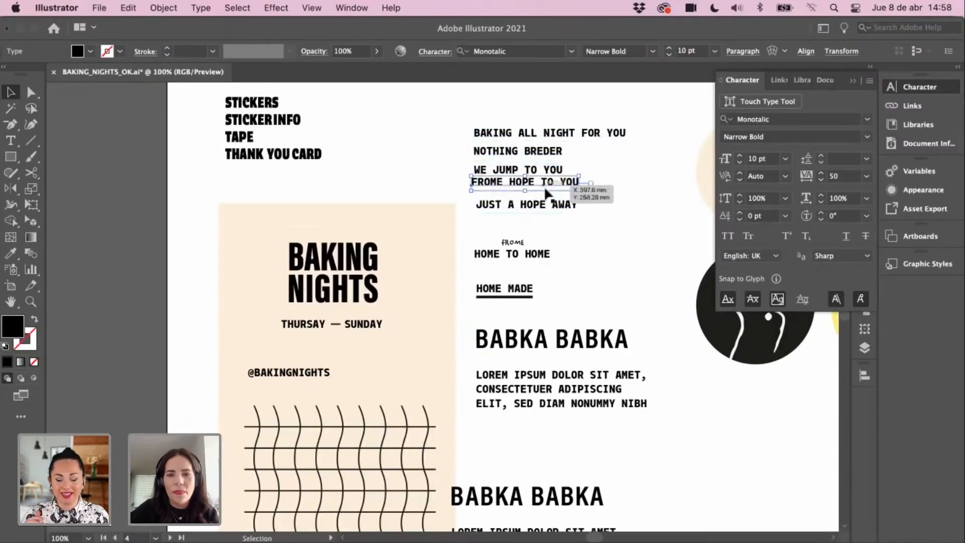
Step: Left-align all five tagline lines with Horizontal Align Left
left_click_drag(496, 120, 537, 223)
left_click(828, 52)
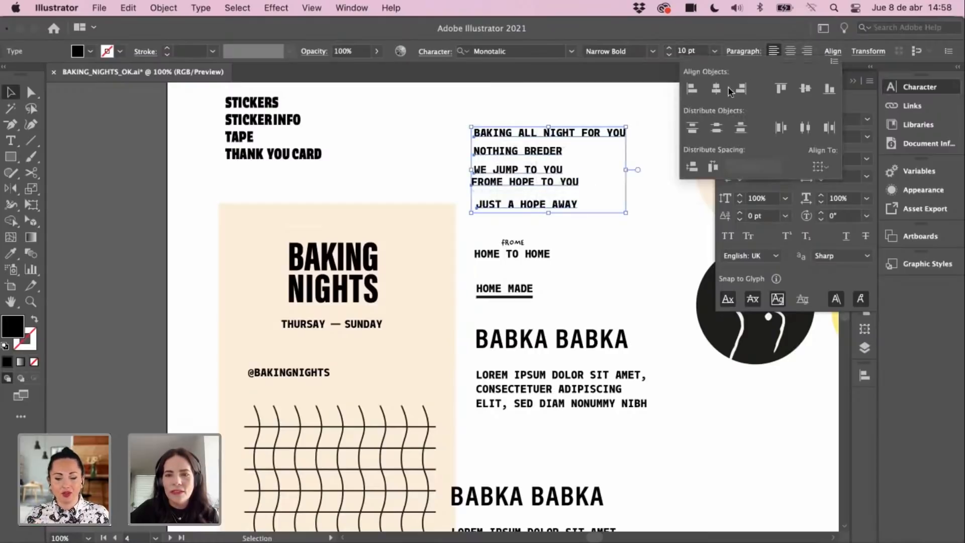
left_click(695, 89)
left_click(613, 93)
Step: Nudge FROME HOPE TO YOU down slightly to balance the stack spacing
left_click_drag(547, 186, 547, 189)
left_click(622, 211)
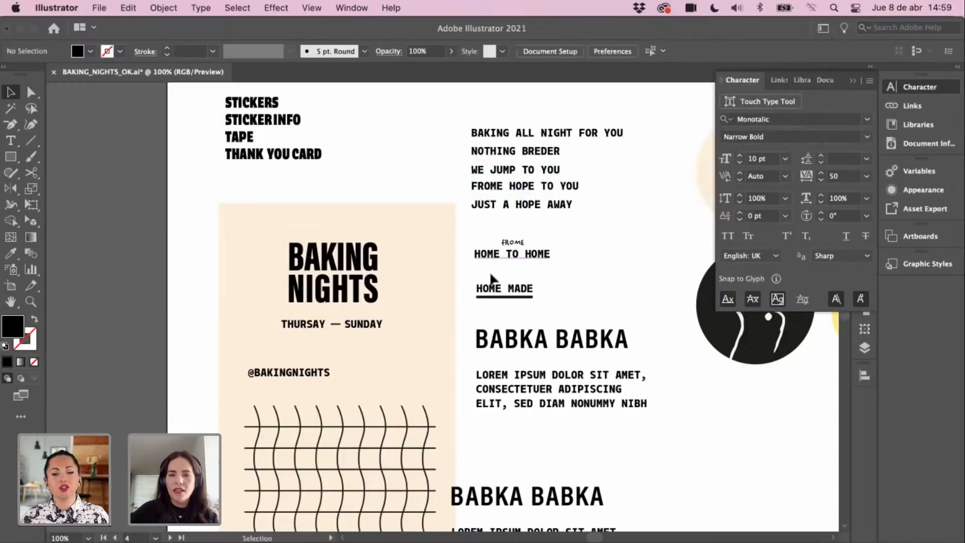
left_click_drag(430, 263, 436, 228)
left_click_drag(517, 156, 517, 159)
left_click(605, 200)
scroll(583, 246, "up", 2)
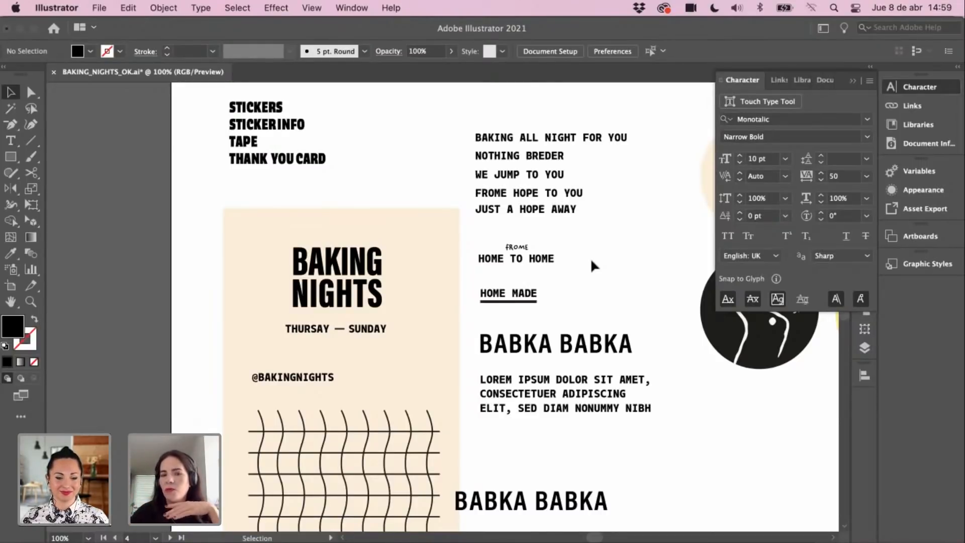
scroll(503, 208, "down", 3)
scroll(502, 209, "left", 2)
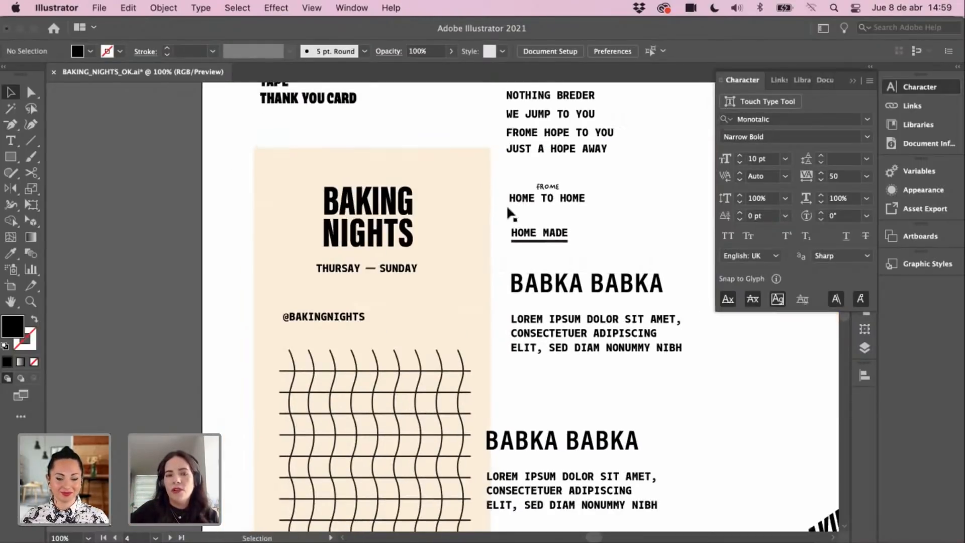
scroll(550, 243, "down", 1)
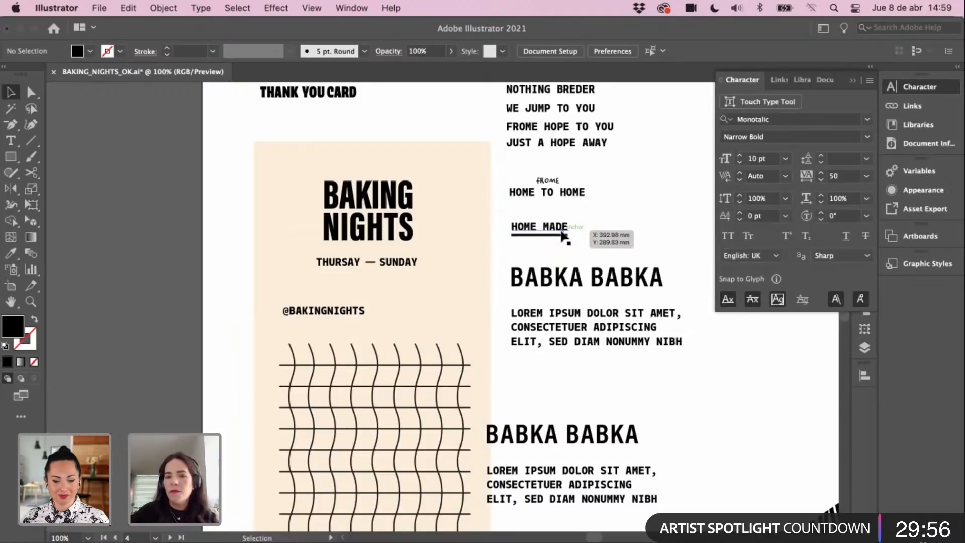
scroll(596, 261, "down", 5)
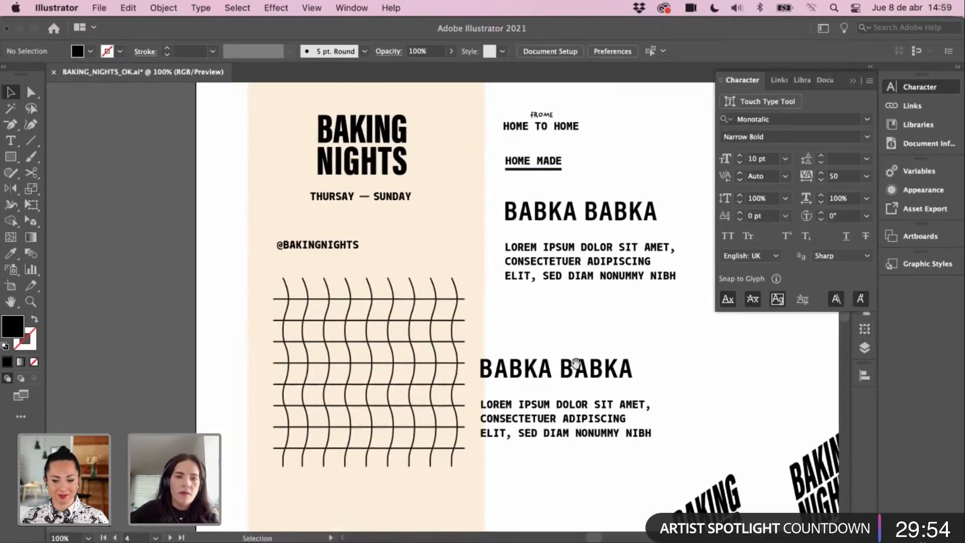
scroll(442, 280, "up", 10)
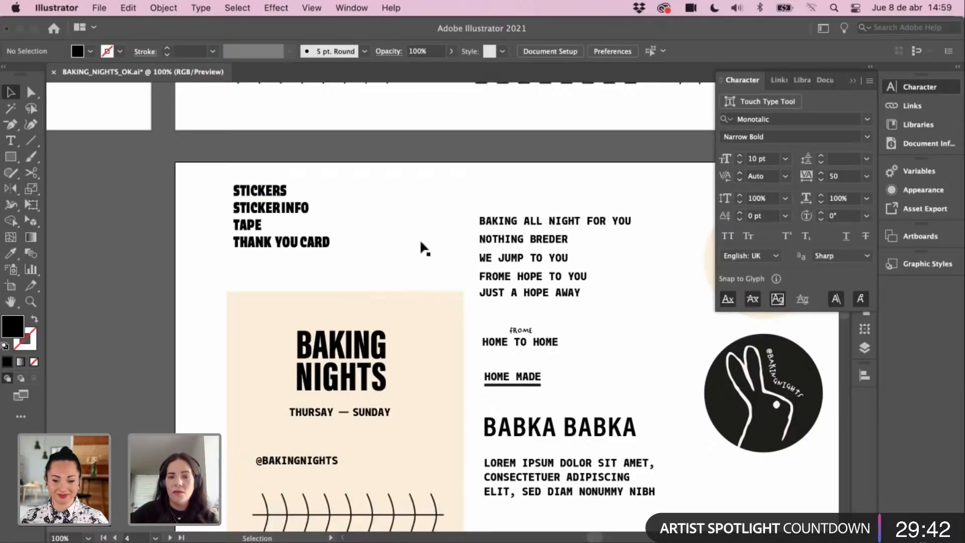
left_click(266, 226)
scroll(259, 289, "down", 3)
left_click(260, 289)
scroll(402, 274, "down", 2)
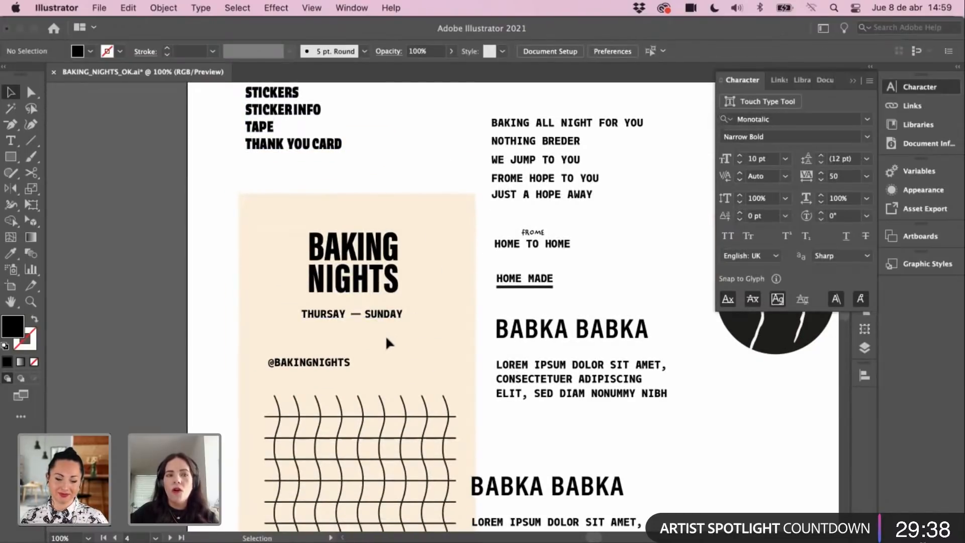
scroll(385, 334, "down", 5)
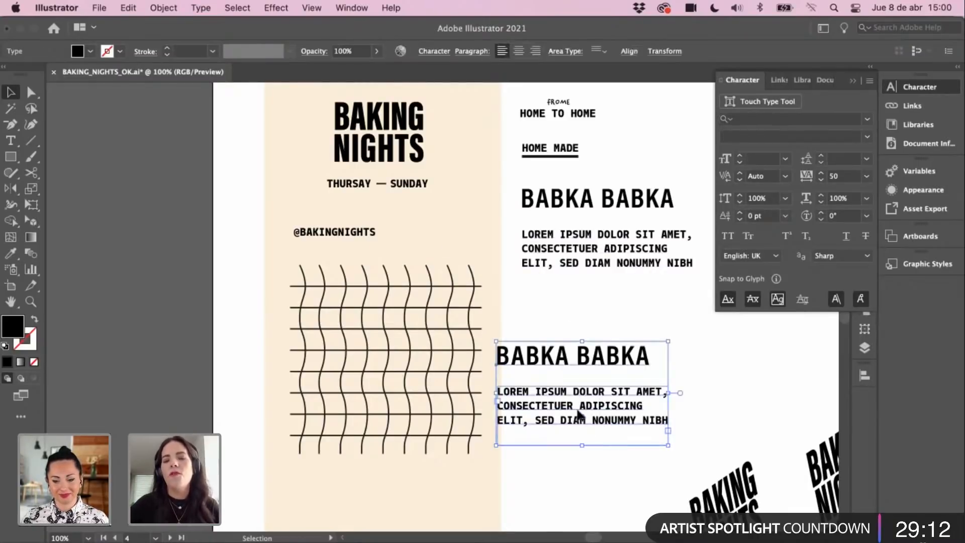
Step: Shift the lower BABKA BABKA block right to line up with the block above
left_click_drag(578, 421, 604, 423)
left_click(589, 445)
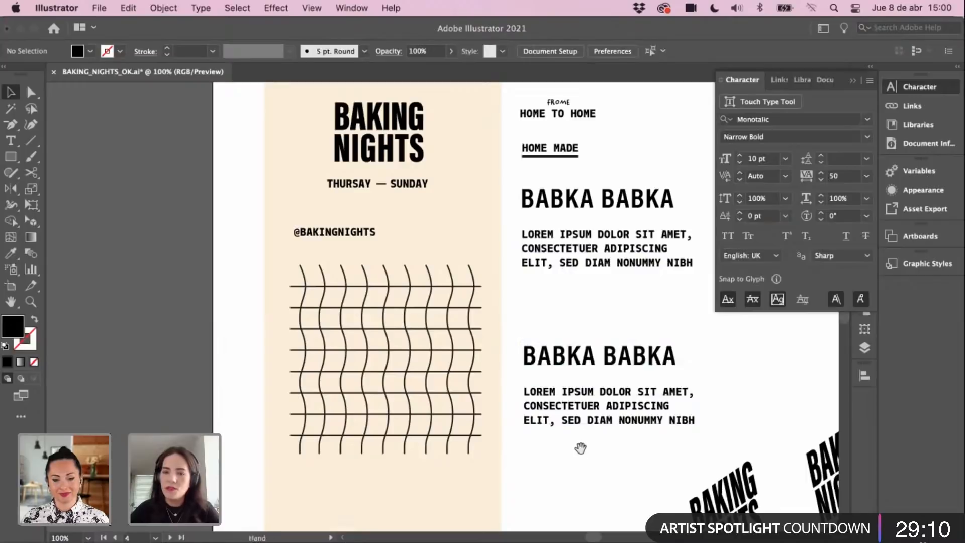
scroll(583, 437, "down", 2)
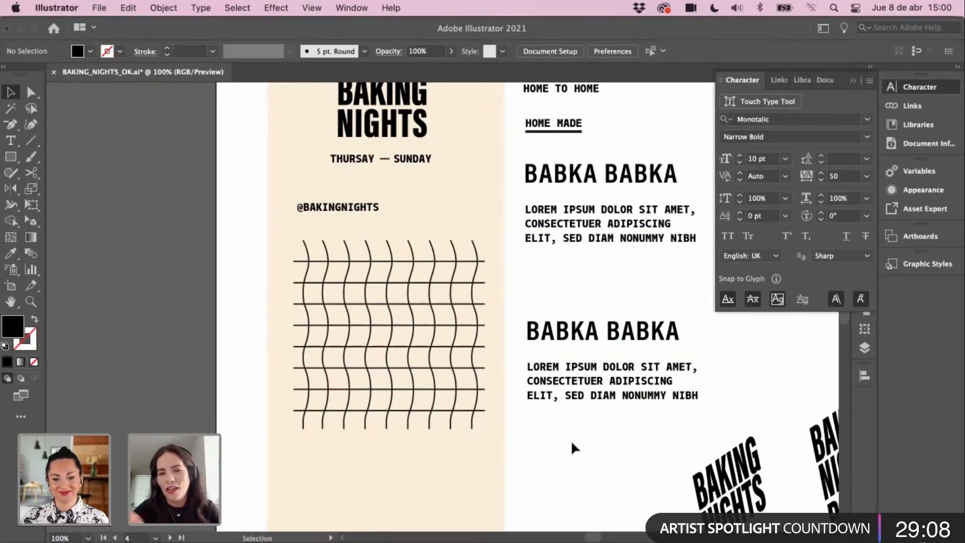
Step: Zoom in to 150% and frame the view on the wavy black grid
key("z")
left_click(457, 446)
left_click_drag(430, 351, 485, 360)
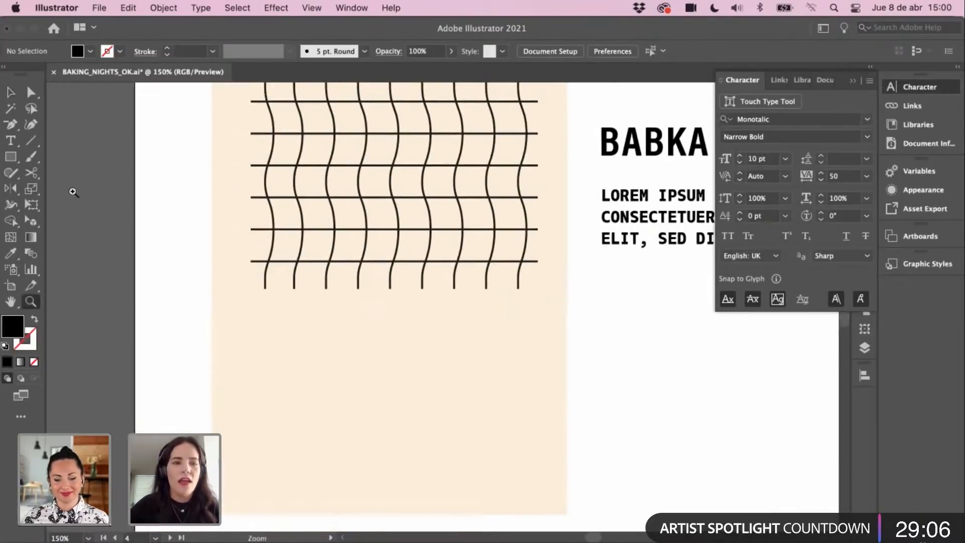
scroll(553, 334, "up", 3)
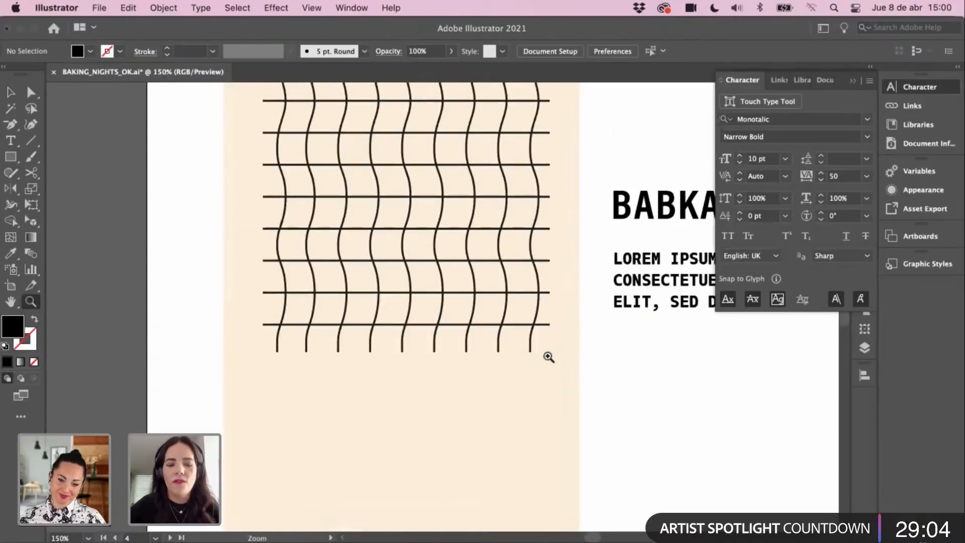
left_click_drag(630, 372, 644, 361)
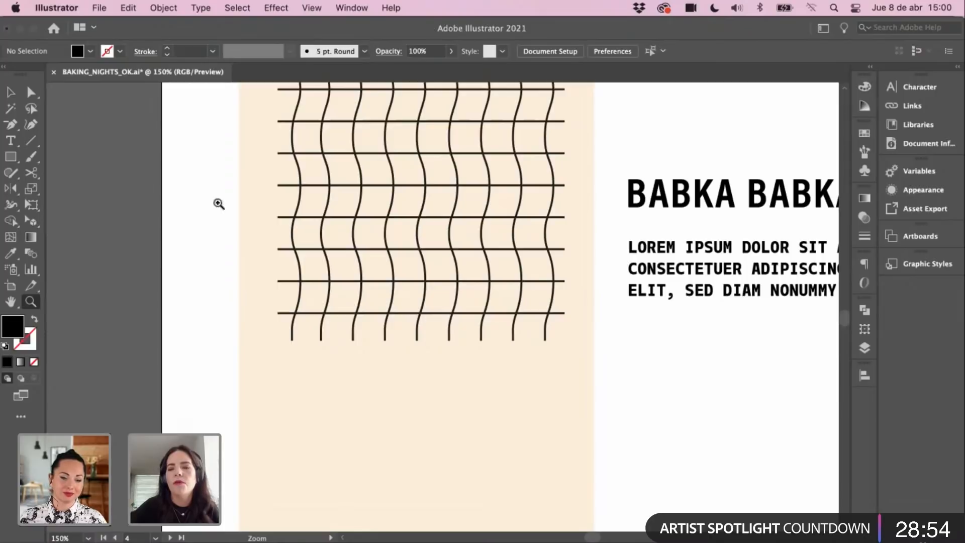
Step: Type a 1:00 label on the peach card just below the wavy grid
left_click(166, 92)
left_click_drag(396, 248, 168, 95)
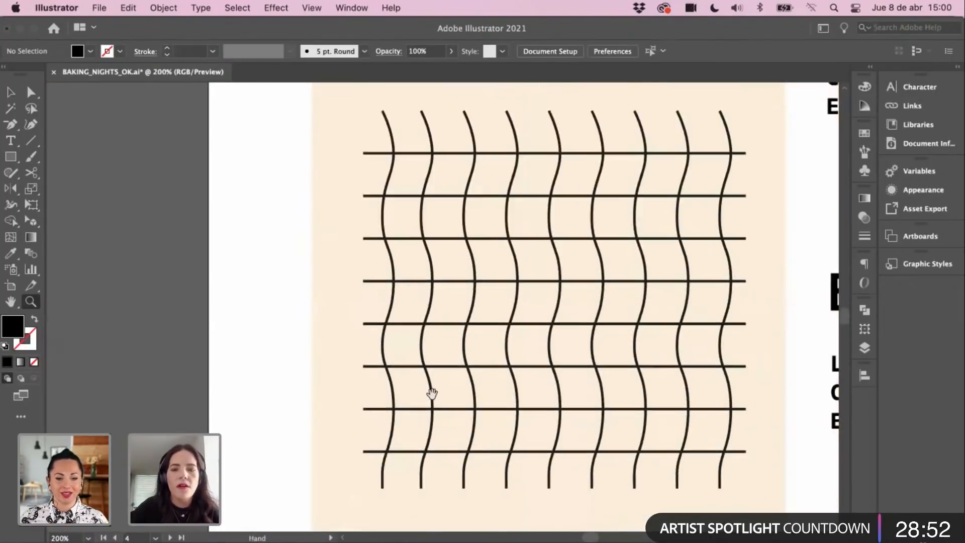
left_click_drag(432, 393, 379, 355)
key("t")
left_click(361, 358)
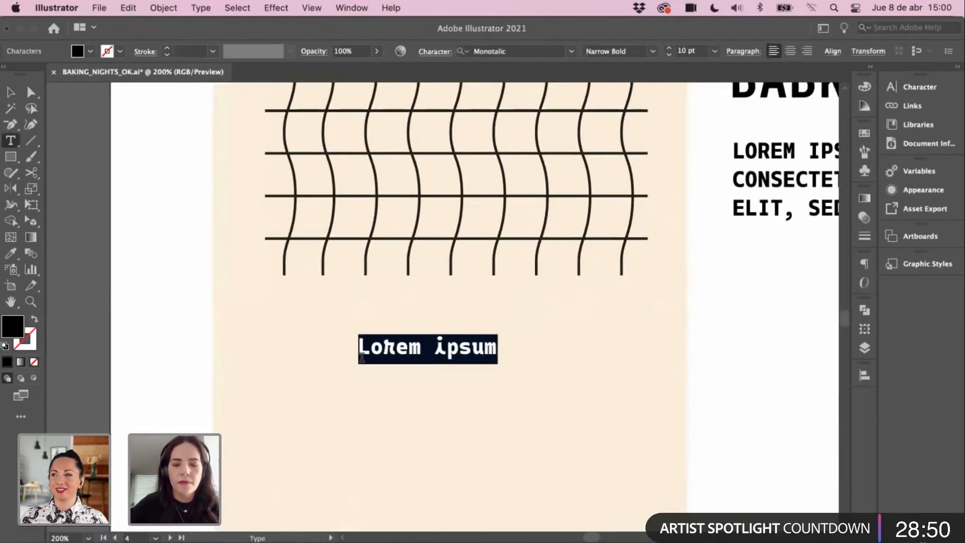
type("1:00")
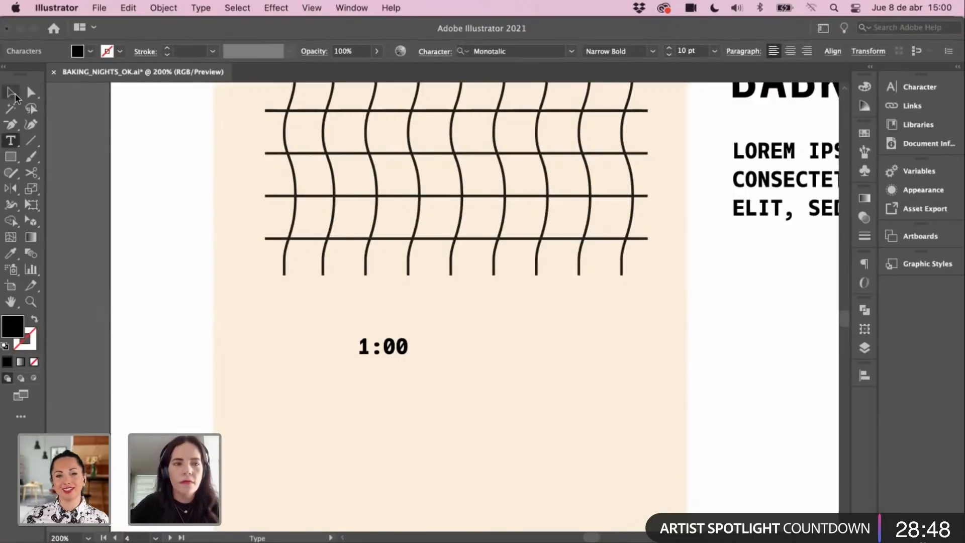
left_click(12, 93)
left_click(318, 305)
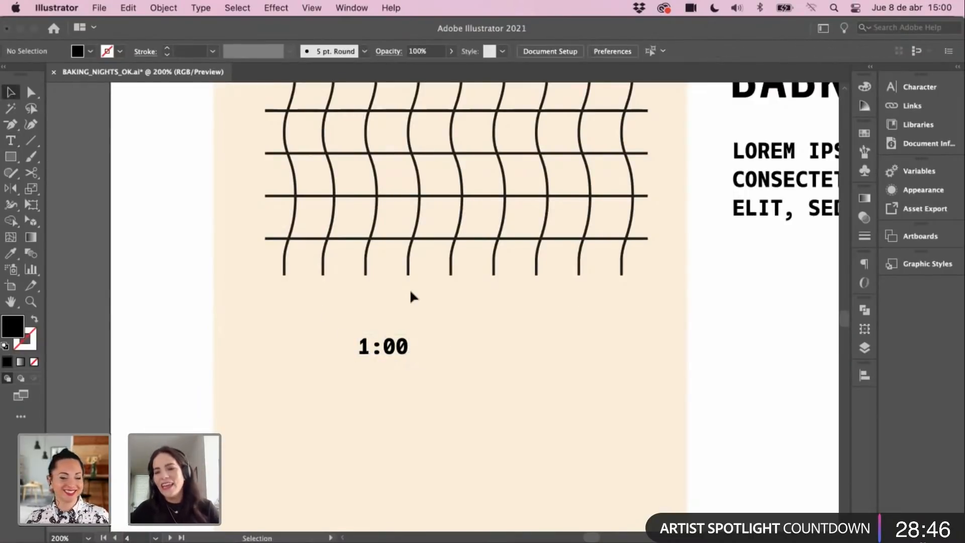
Step: Zoom back out to 150% to show the grid and 1:00 label together
key("super+minus")
left_click_drag(472, 333, 462, 402)
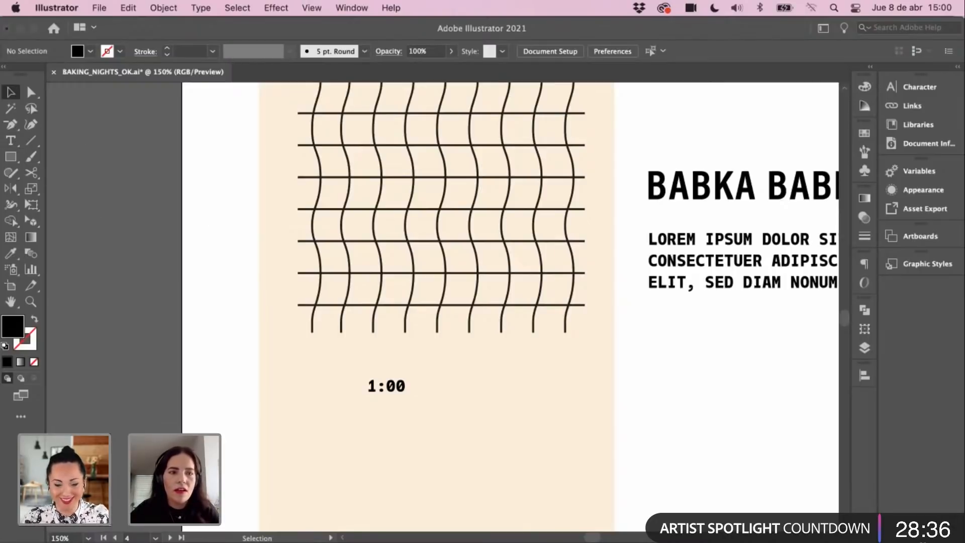
left_click_drag(165, 258, 184, 212)
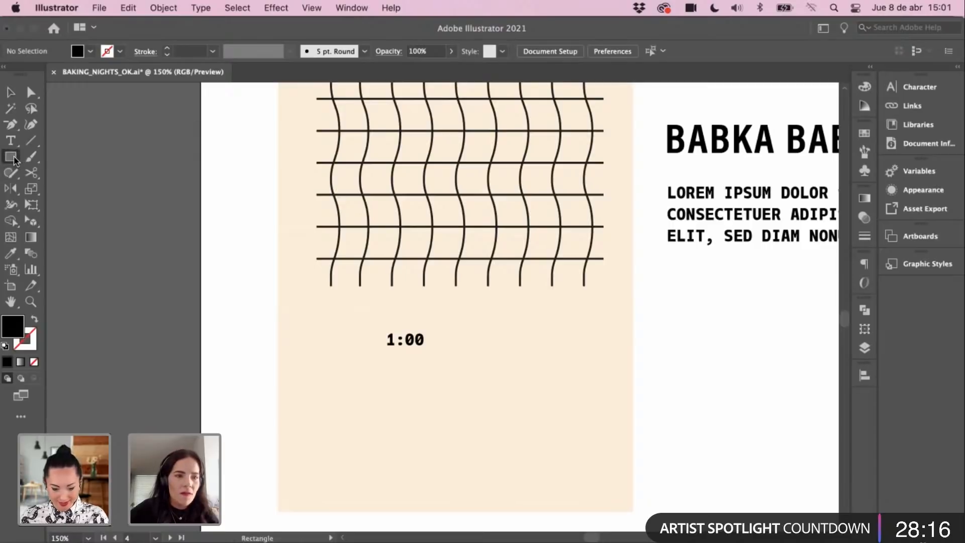
Step: Draw a small open circle to the right of the 1:00 label
left_click_drag(10, 156, 55, 189)
left_click_drag(447, 329, 480, 360)
key("v")
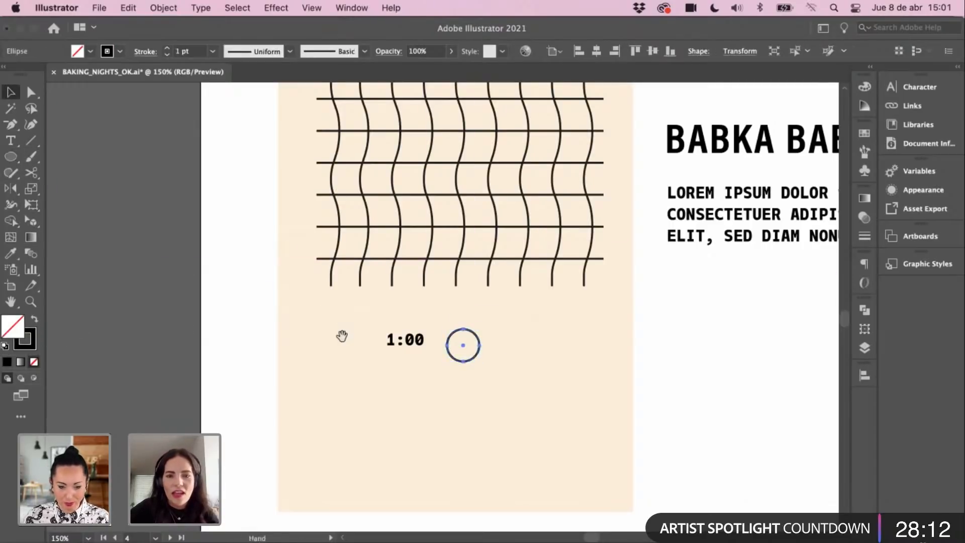
left_click_drag(342, 335, 341, 346)
left_click(565, 322)
left_click_drag(547, 323, 499, 332)
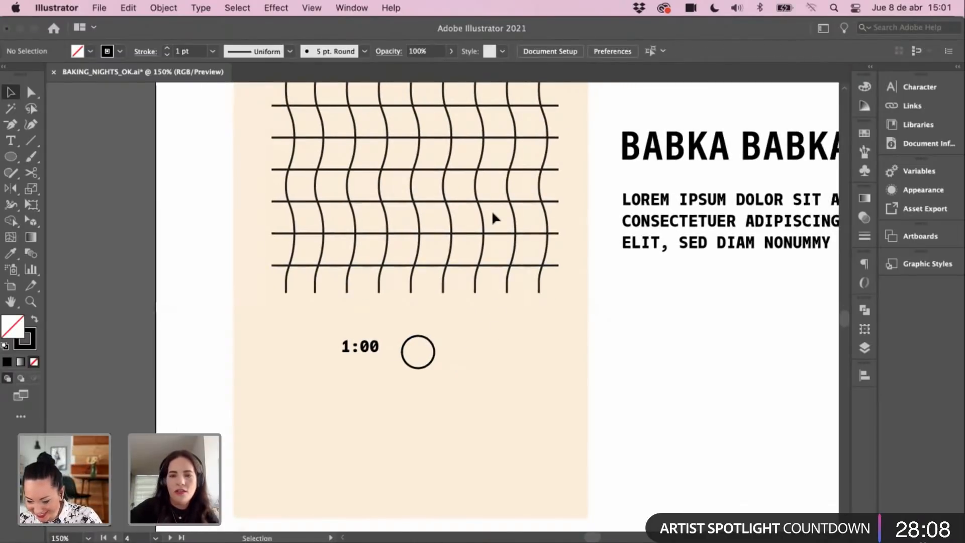
left_click_drag(476, 289, 452, 298)
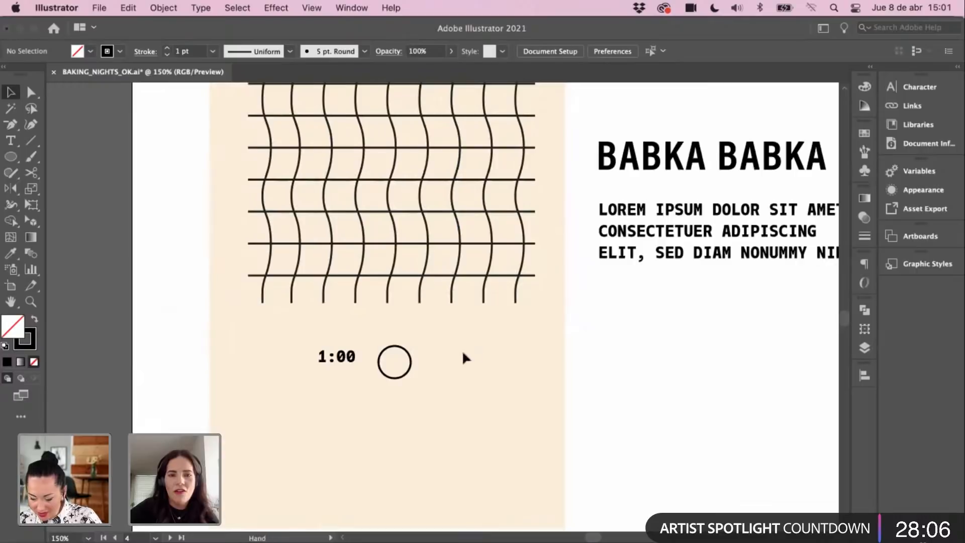
Step: Move the circle to the left of the 1:00 label
left_click_drag(454, 342, 373, 344)
left_click(429, 357)
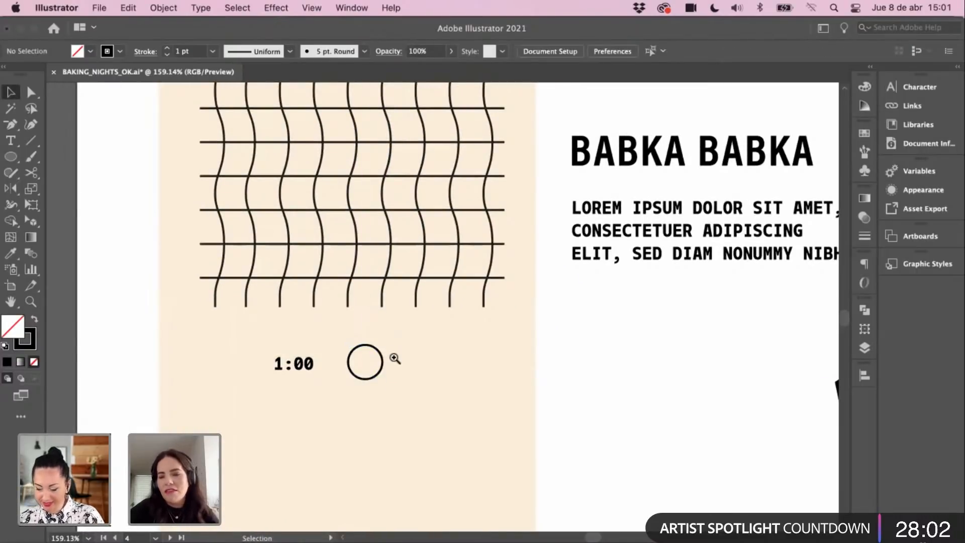
left_click(395, 358)
left_click_drag(421, 302, 253, 307)
scroll(392, 304, "left", 3)
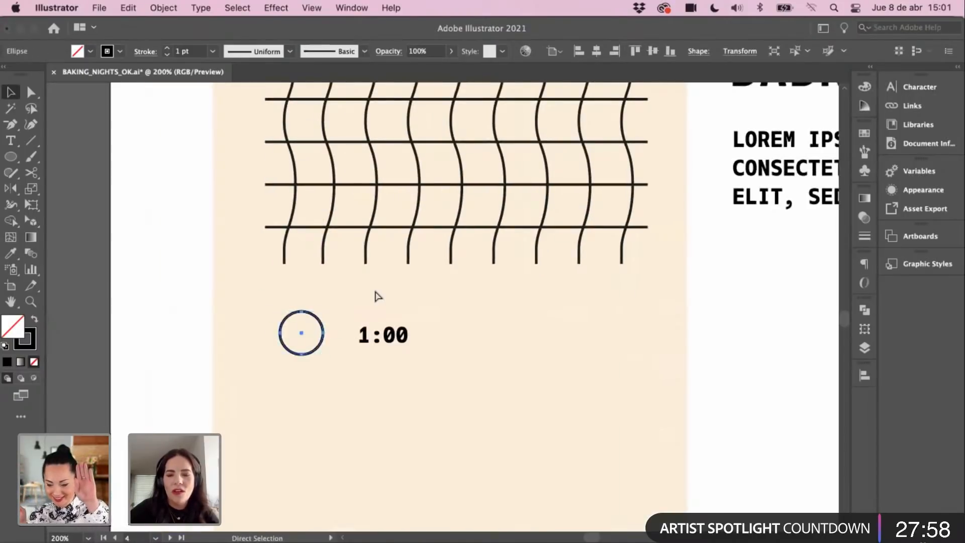
Step: Zoom out and select the rabbit outline in the right dark badge
key("super+minus")
key("super+minus")
left_click_drag(429, 196, 174, 452)
left_click_drag(423, 269, 152, 303)
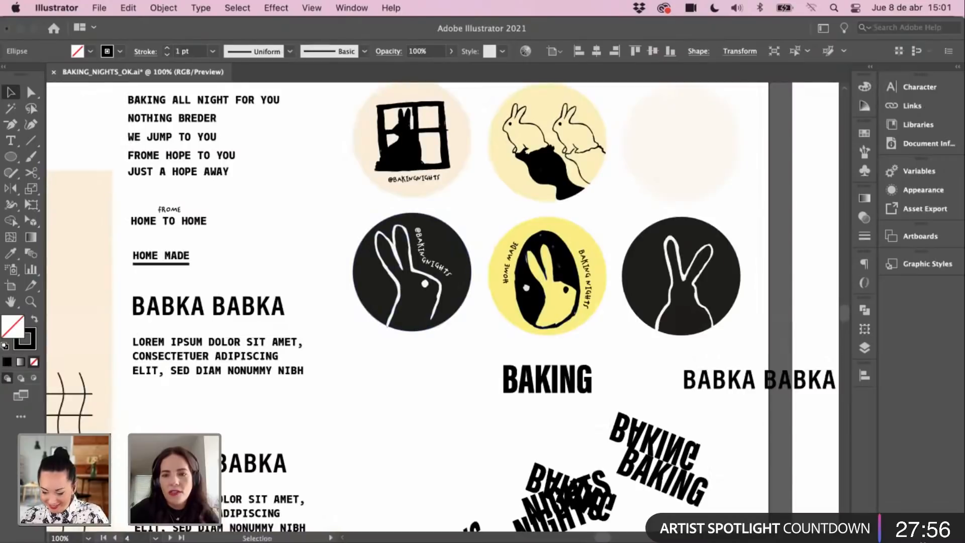
left_click_drag(649, 257, 530, 256)
left_click(551, 261)
mouse_move(406, 340)
left_mouse_down()
mouse_move(471, 315)
mouse_move(675, 196)
left_mouse_up()
left_click_drag(323, 331, 561, 211)
Step: Paste a scaled-down black copy of the rabbit in the white area left of the artboard
key("z")
left_click(370, 309)
left_click(386, 312)
left_click(403, 334)
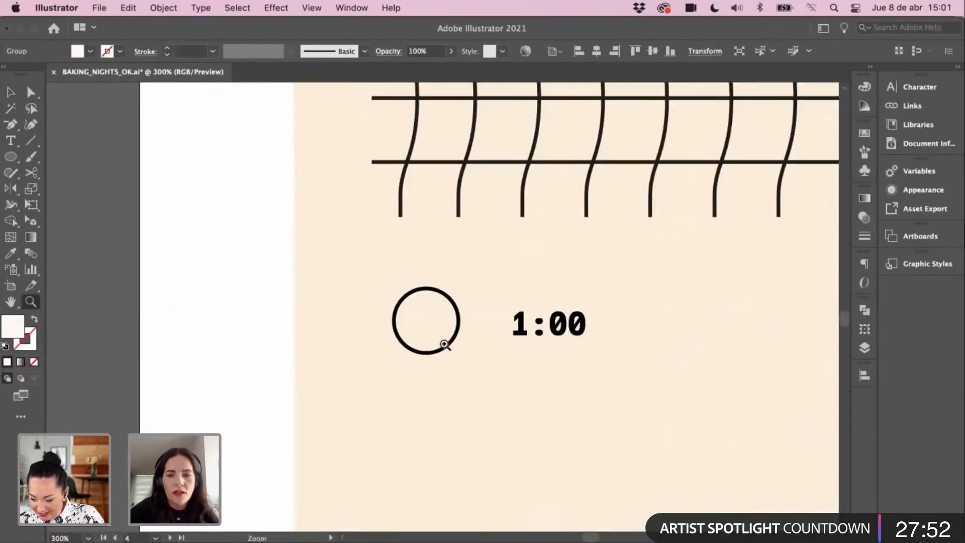
key("v")
key("super+v")
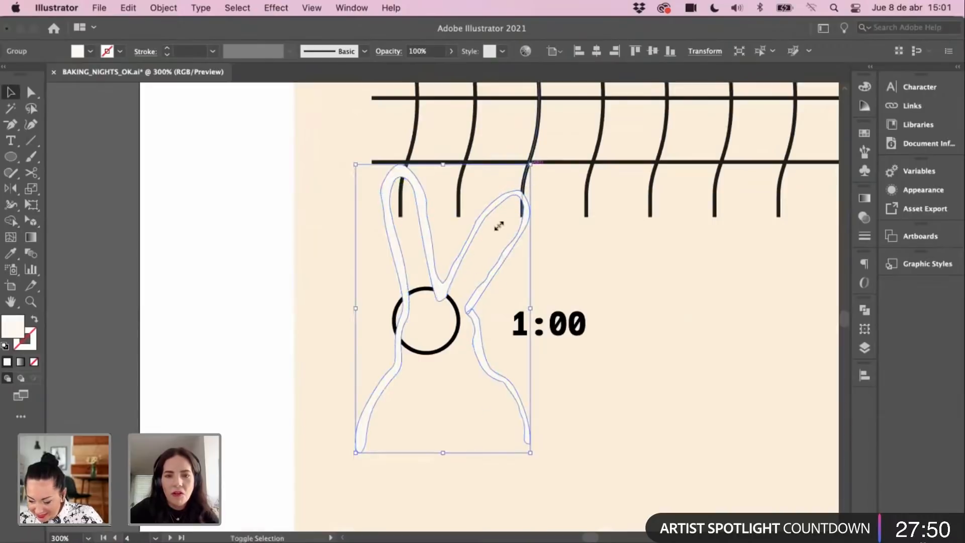
left_click_drag(498, 226, 443, 308)
key("i")
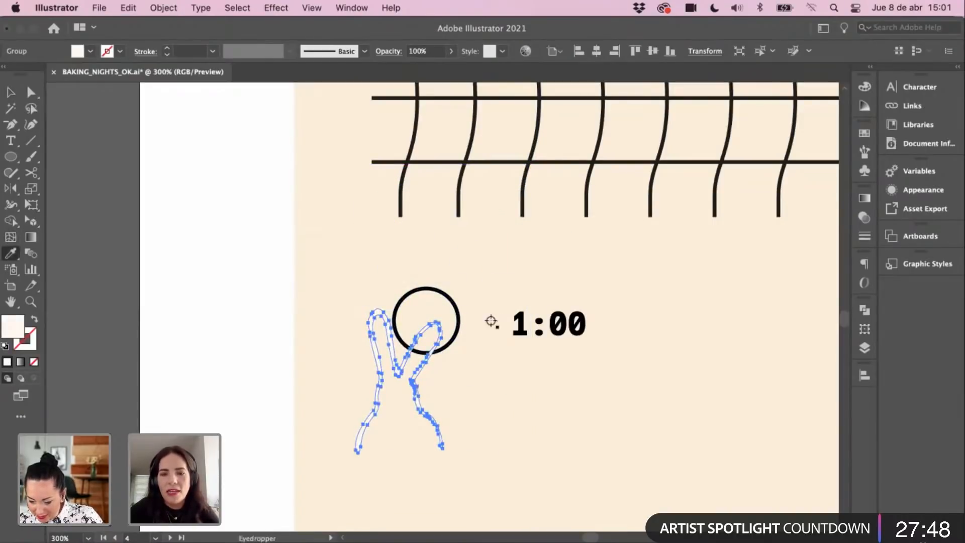
left_click(518, 323)
key("v")
left_click_drag(412, 380, 232, 338)
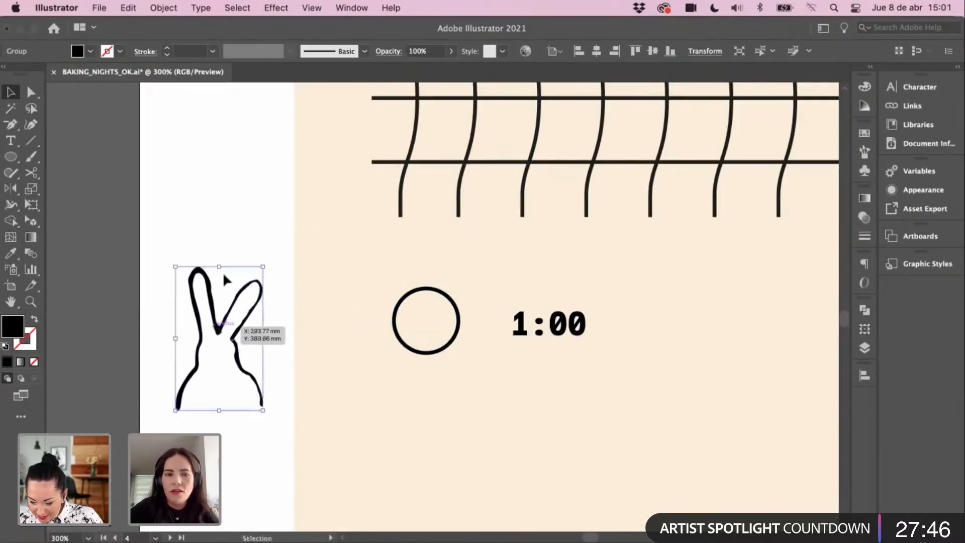
left_click(363, 310)
Step: Draw a small black dot inside the circle and align their vertical centres
key("z")
left_click(419, 307)
left_click(438, 302)
key("v")
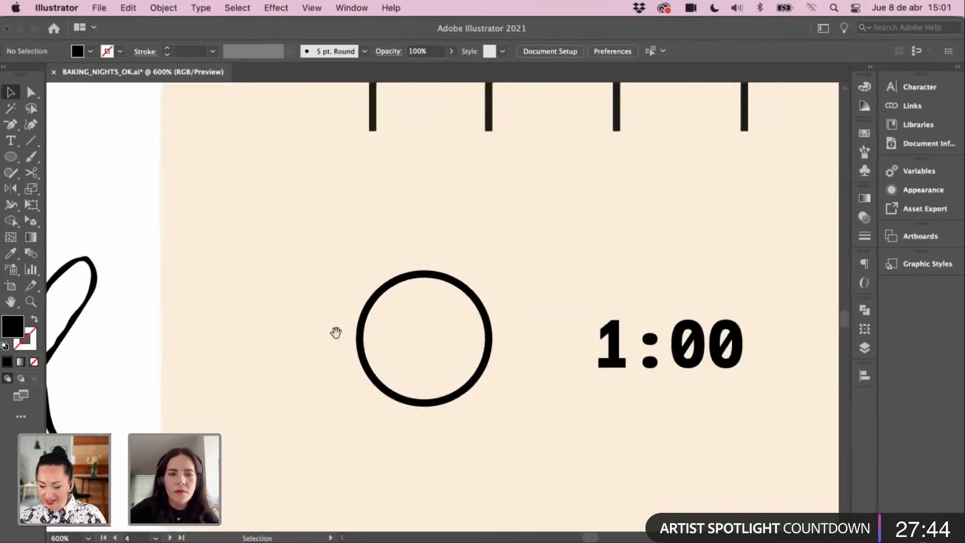
left_click_drag(336, 332, 400, 220)
key("l")
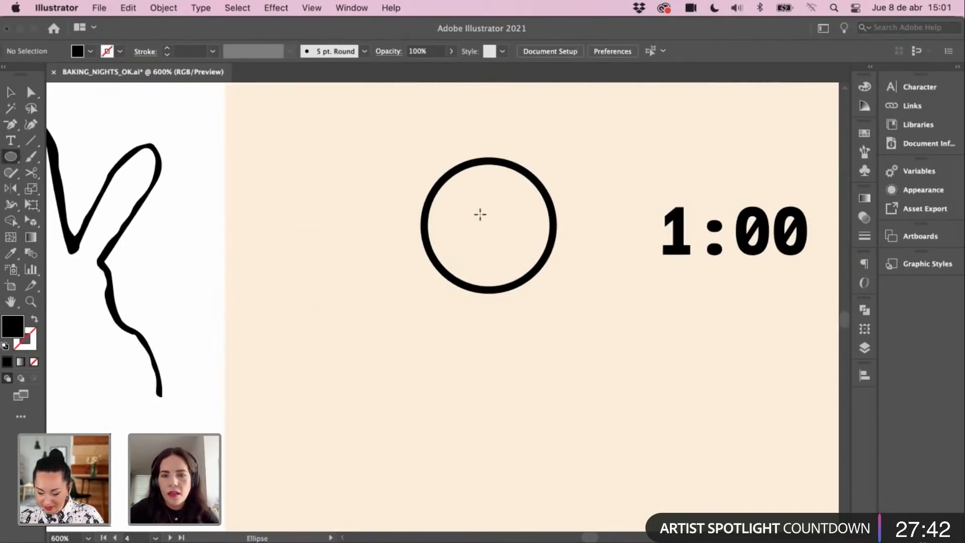
left_click_drag(480, 215, 497, 232)
key("v")
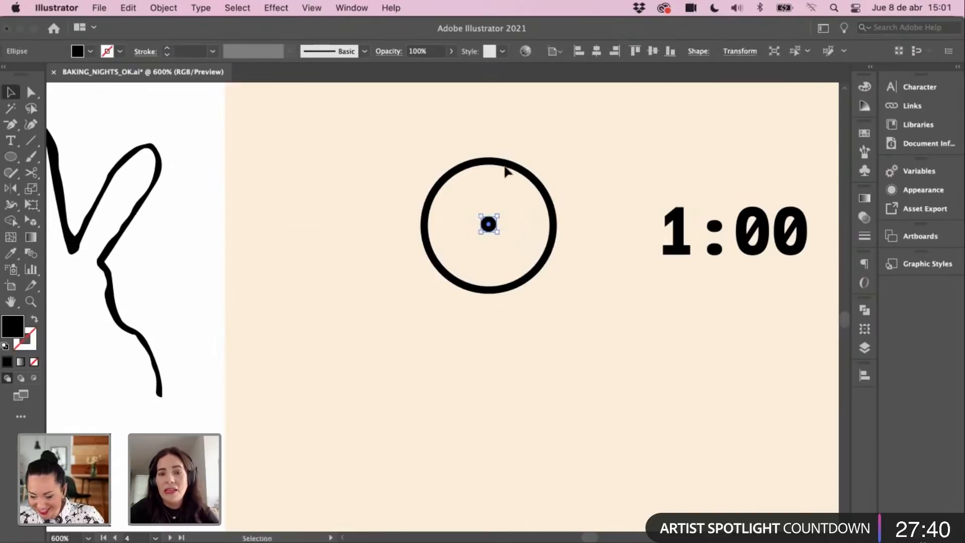
left_click(505, 168, "shift")
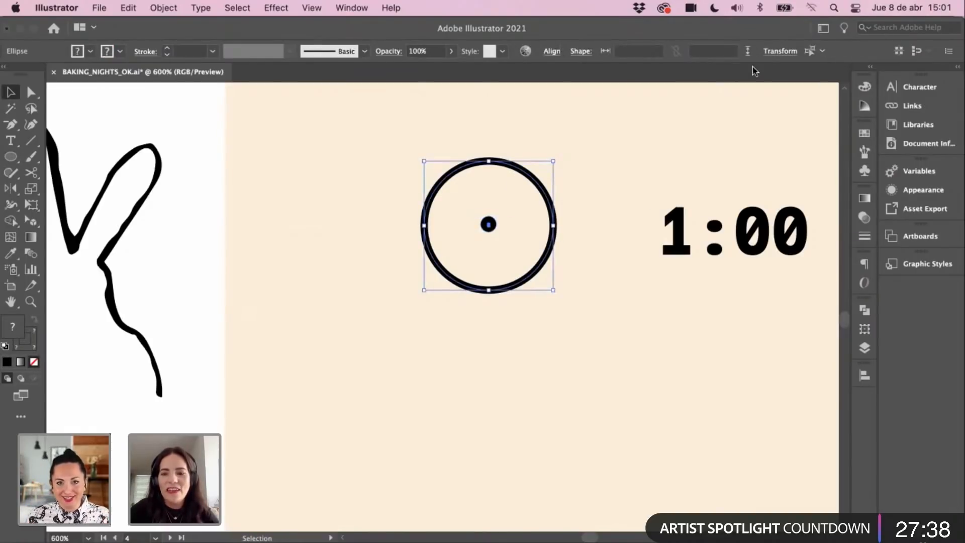
left_click(779, 52)
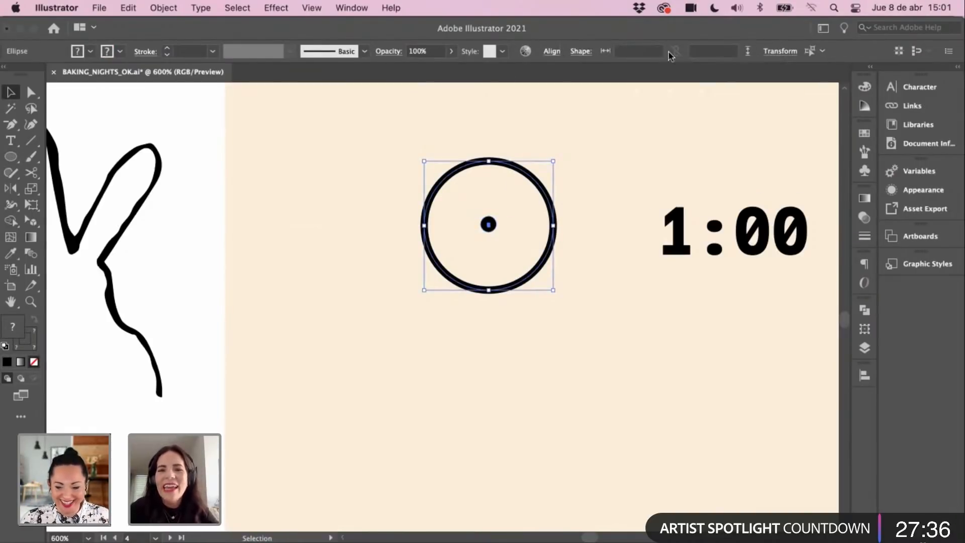
left_click(551, 53)
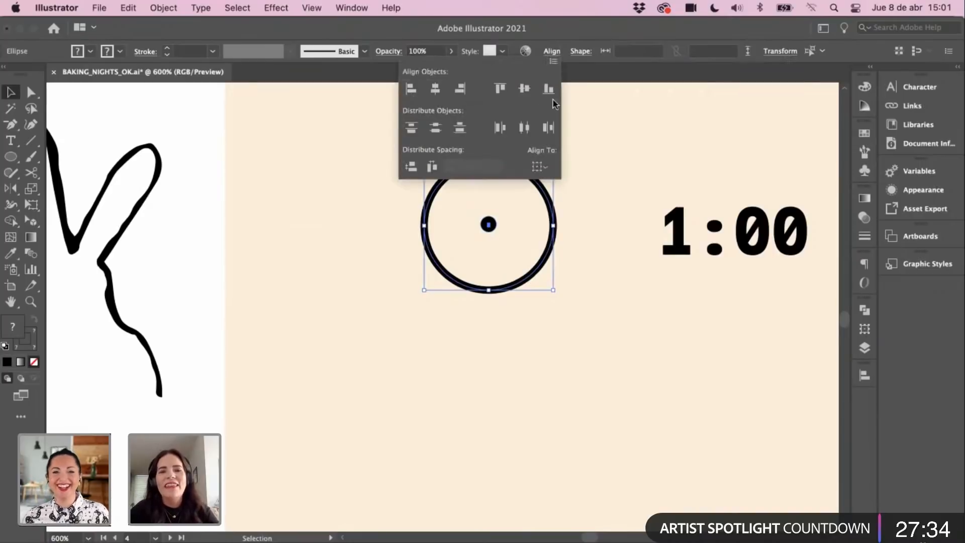
left_click(524, 89)
left_click(344, 195)
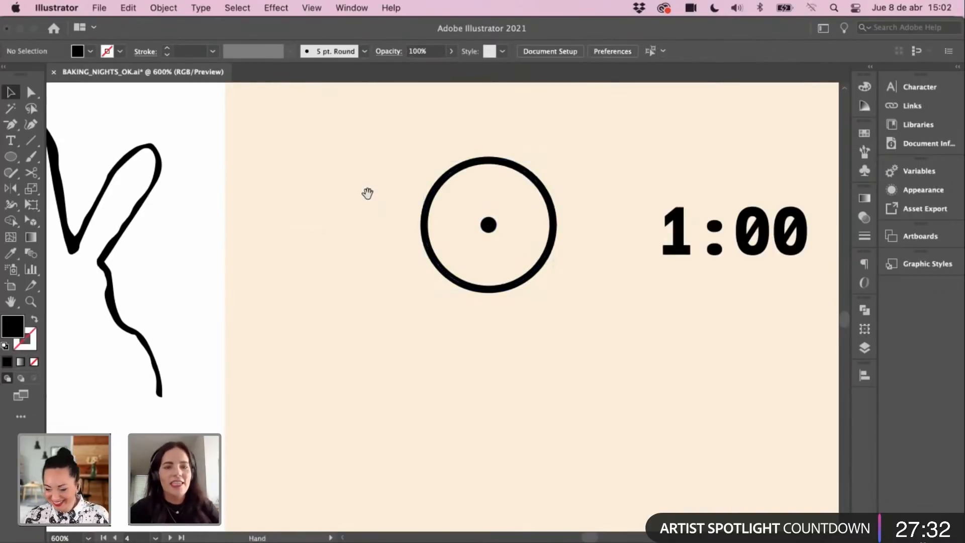
Step: Pan to view the whole rabbit, then zoom to 600% on the circle
left_click_drag(366, 194, 382, 239)
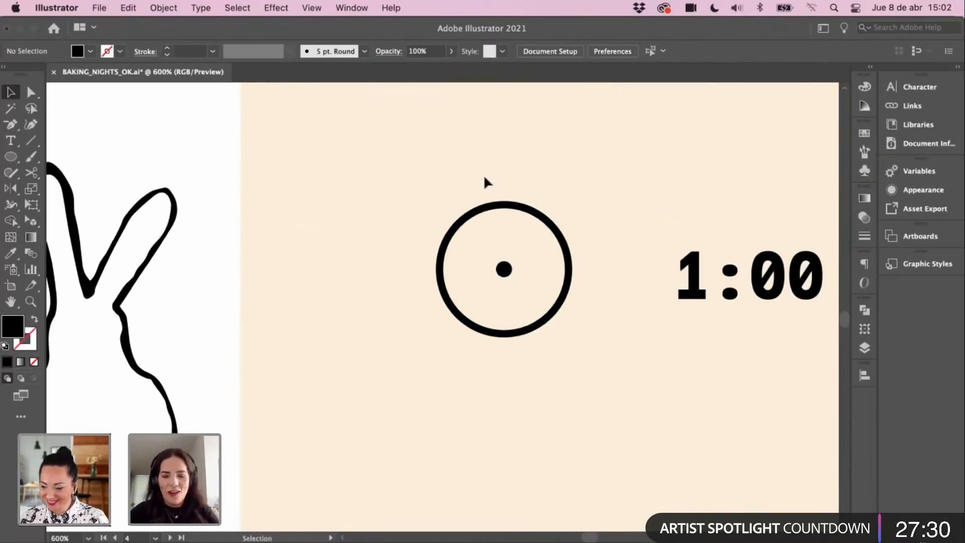
scroll(422, 211, "right", 3)
scroll(422, 212, "down", 2)
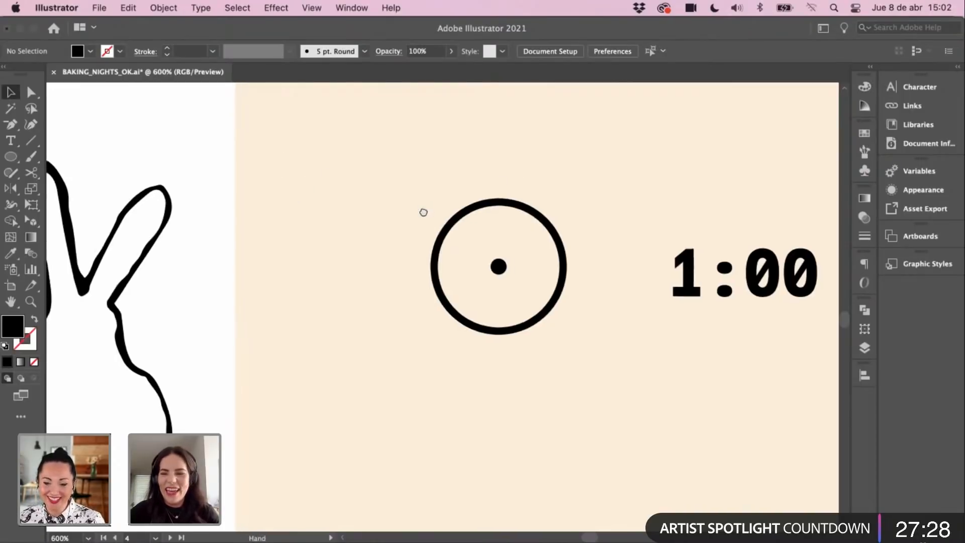
left_click_drag(351, 234, 432, 223)
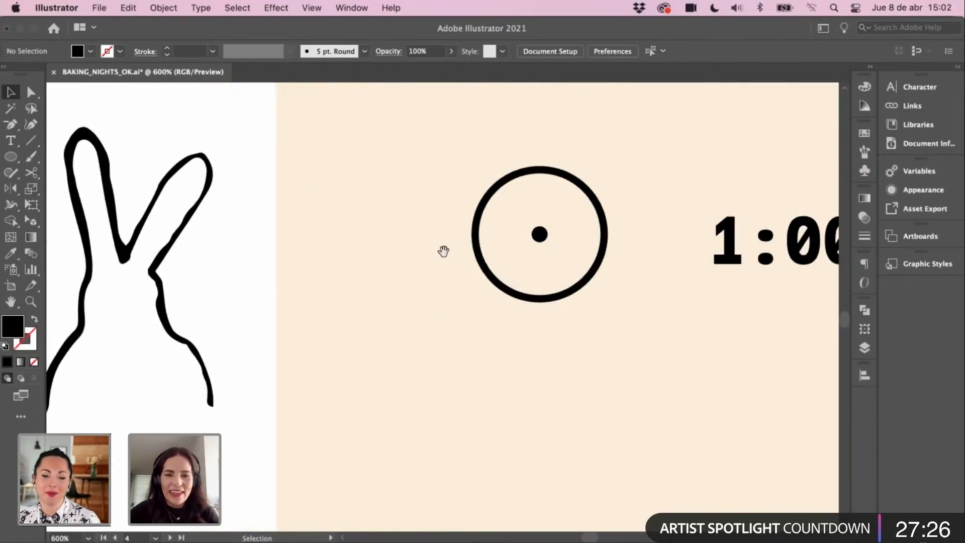
scroll(443, 251, "right", 2)
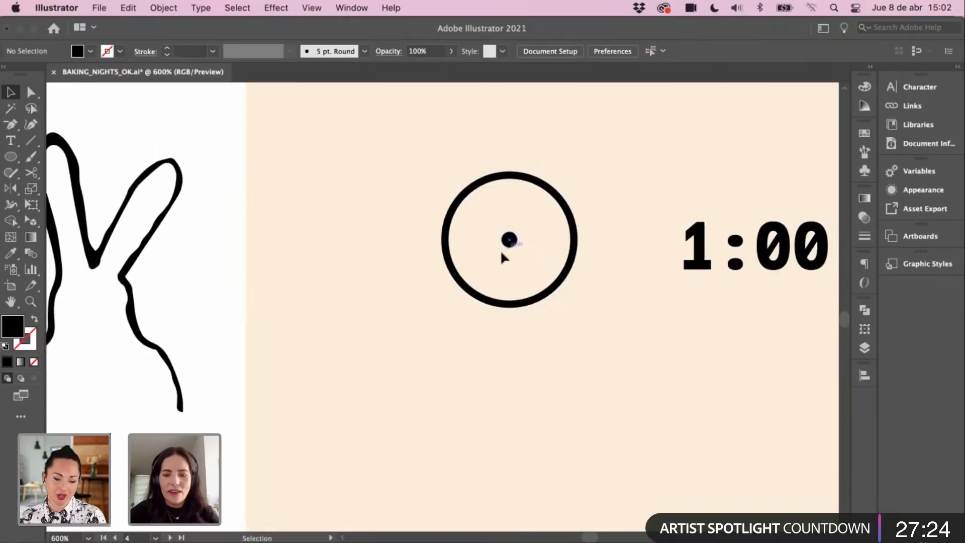
key("super+minus")
scroll(452, 237, "right", 3)
scroll(453, 237, "up", 1)
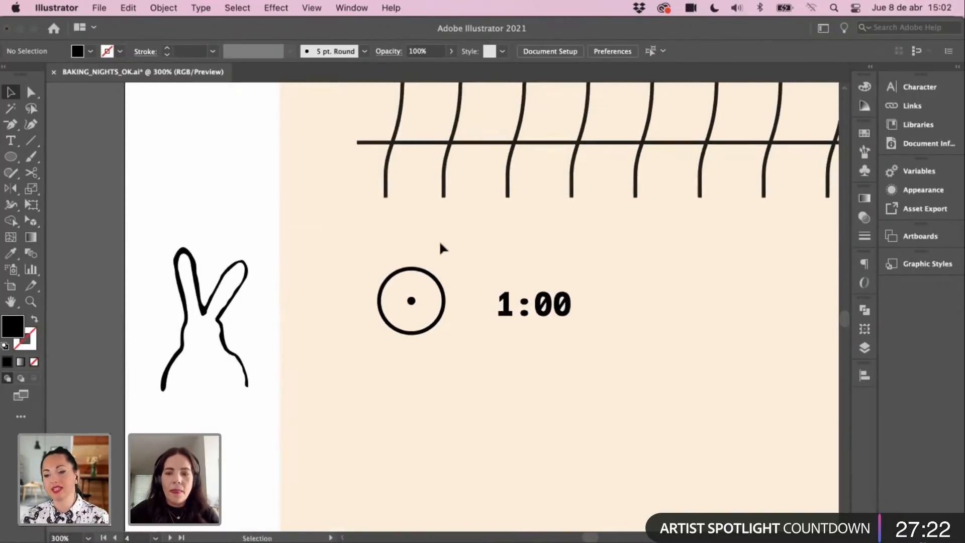
key("z")
left_click(430, 280)
left_click(429, 280)
left_click_drag(444, 352, 442, 265)
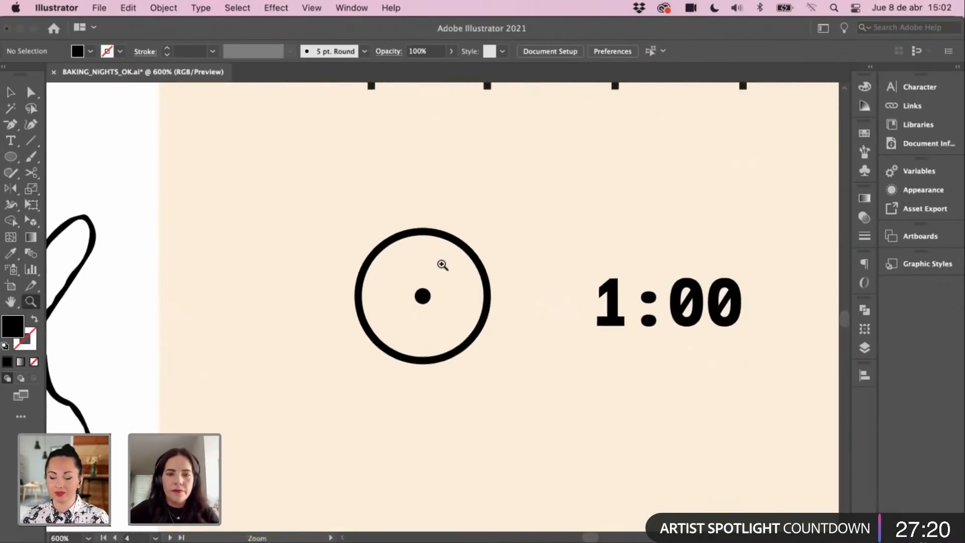
key("v")
Step: Cover the circle's right side with a cream-filled rectangle to cut a gap
left_click_drag(10, 156, 46, 157)
left_click_drag(456, 268, 533, 325)
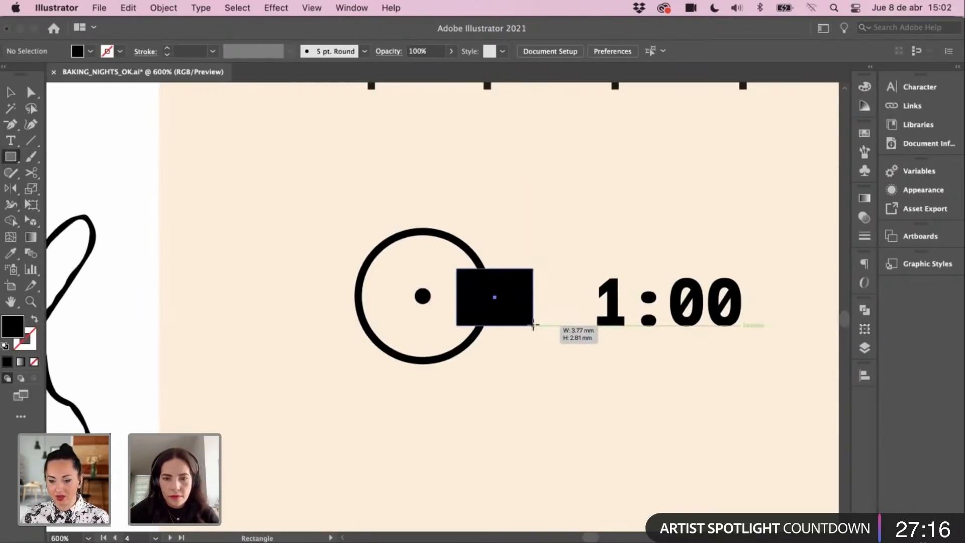
key("i")
left_click(547, 254)
key("v")
Step: Move 1:00 into the circle's opening and bring it in front of the rectangle
left_click_drag(603, 304, 462, 302)
right_click(553, 290)
mouse_move(604, 532)
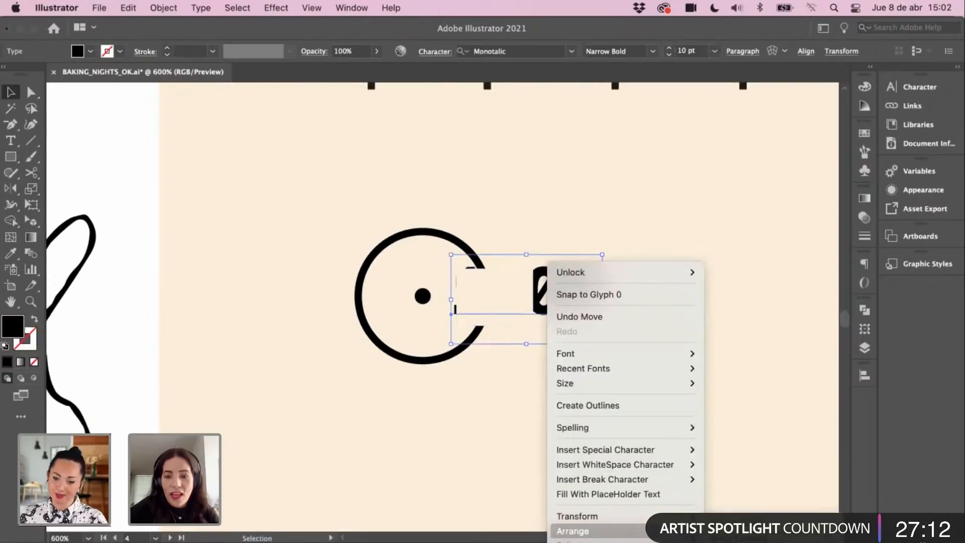
left_click(736, 531)
left_click(540, 455)
key("super+minus")
key("super+minus")
key("super+minus")
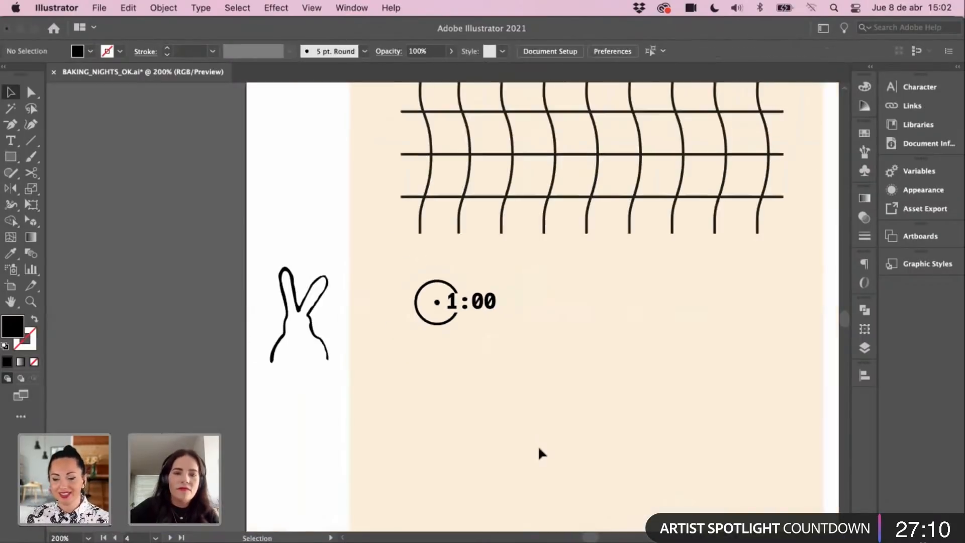
Step: Duplicate the JUST A HOPE AWAY line and retype it as BAKING NIGHT YUMMY BREAD ALL DAY
left_click_drag(462, 173, 287, 397)
left_click_drag(598, 201, 361, 353)
scroll(361, 353, "down", 2)
scroll(360, 353, "right", 3)
scroll(409, 287, "up", 5)
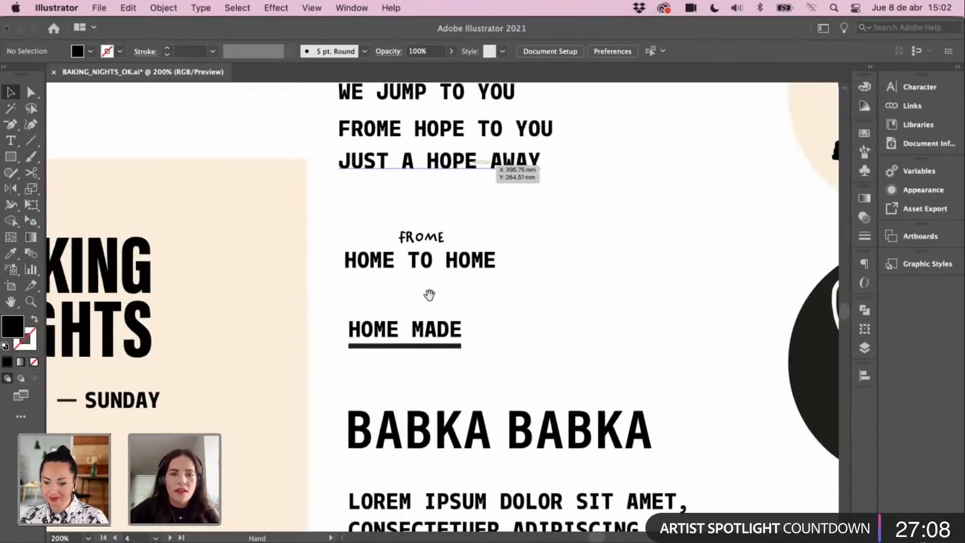
key("t")
left_click(417, 242)
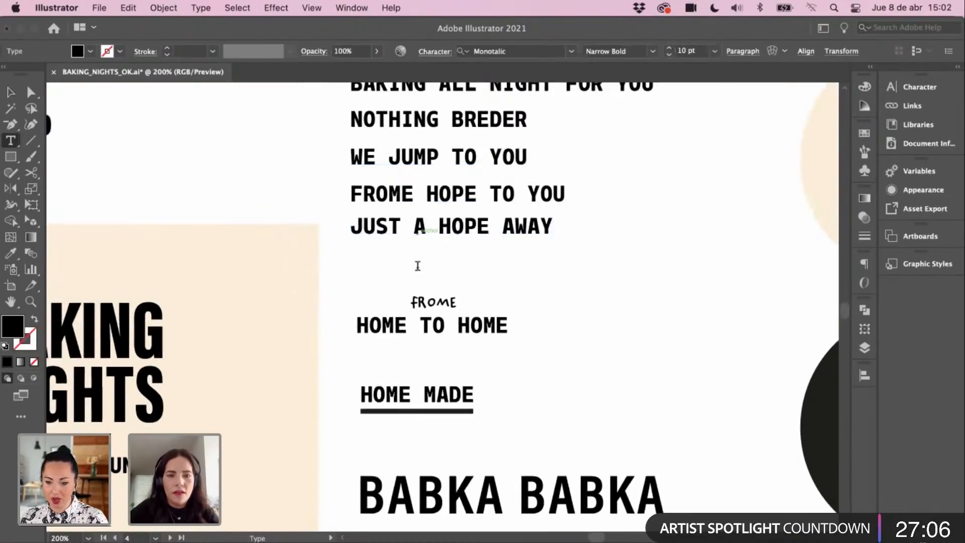
left_click(10, 94)
left_click_drag(399, 230, 463, 263)
key("t")
triple_click(390, 258)
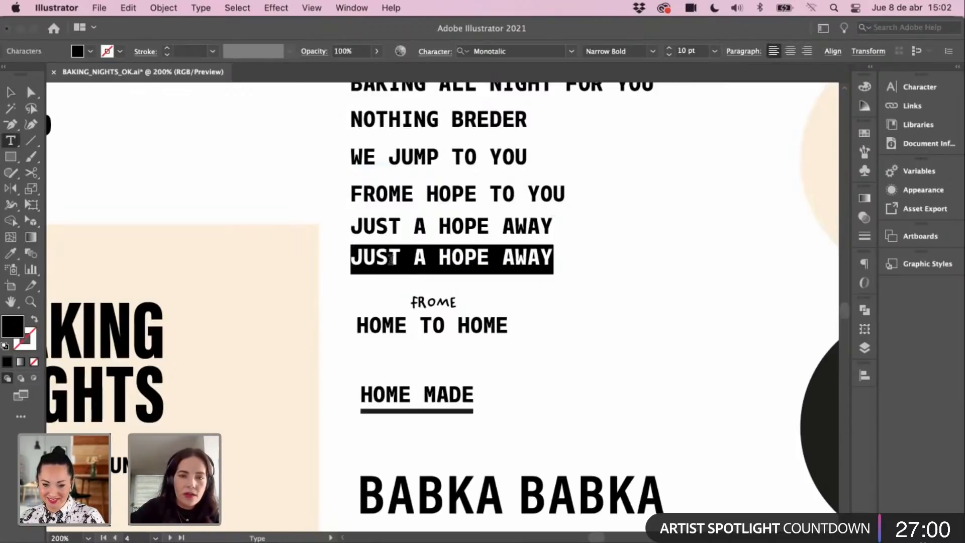
type("BAKI")
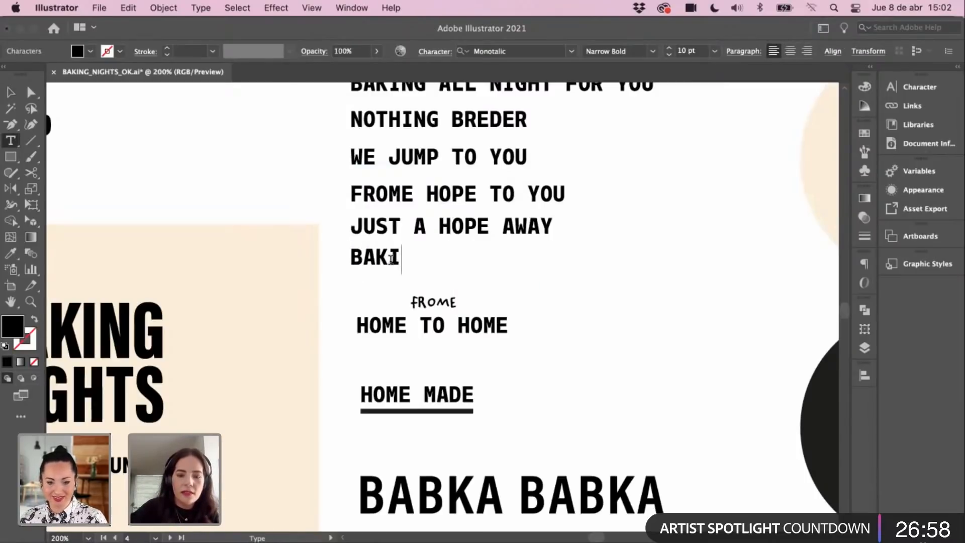
type("NG")
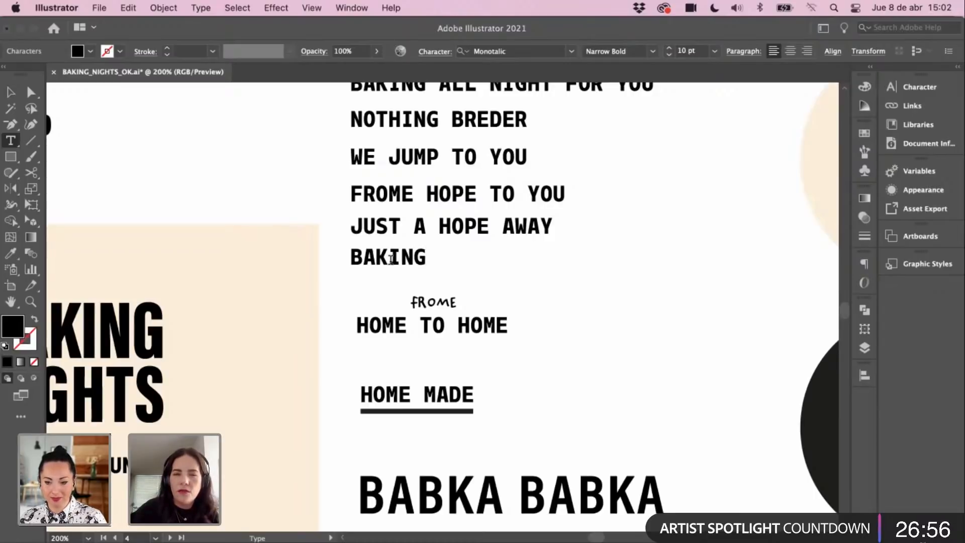
type(" NIGHT")
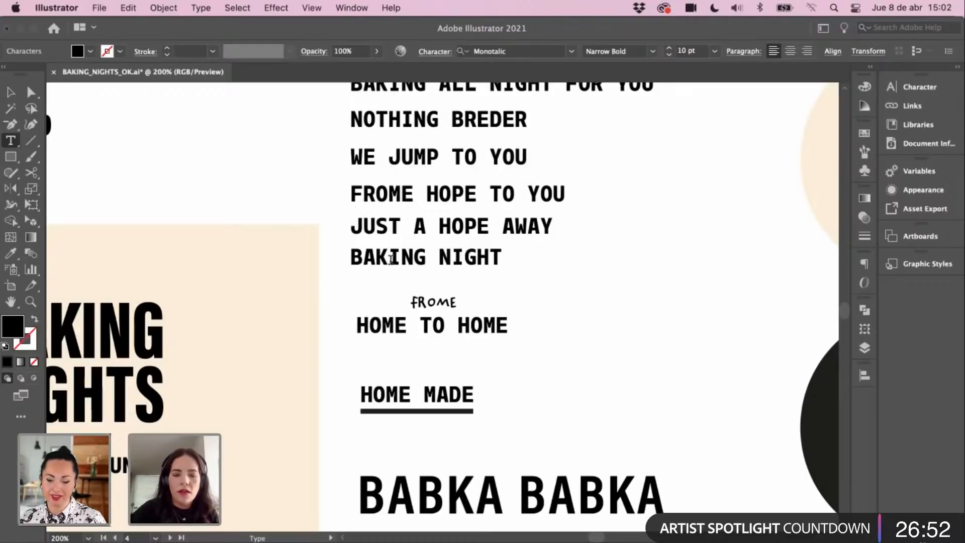
type(" YUMMY")
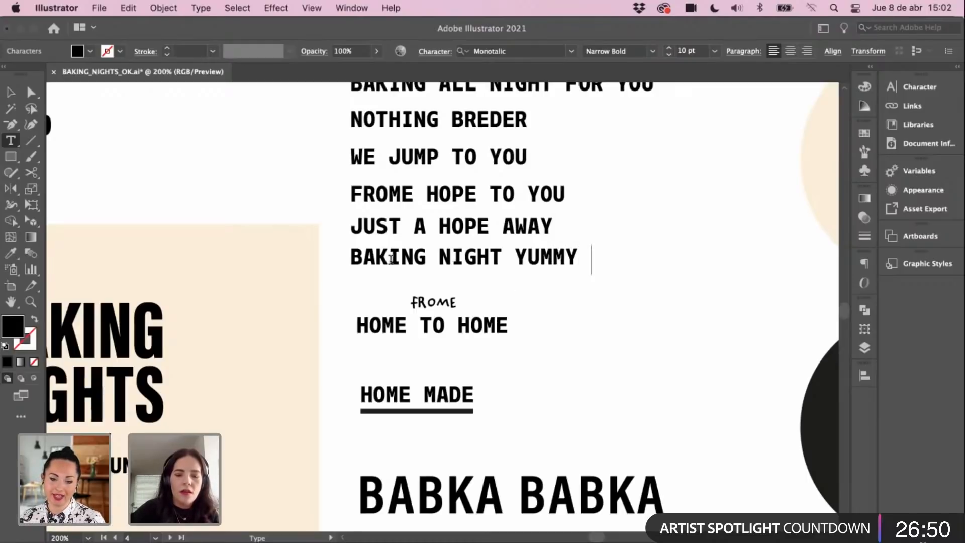
type(" BREAD A")
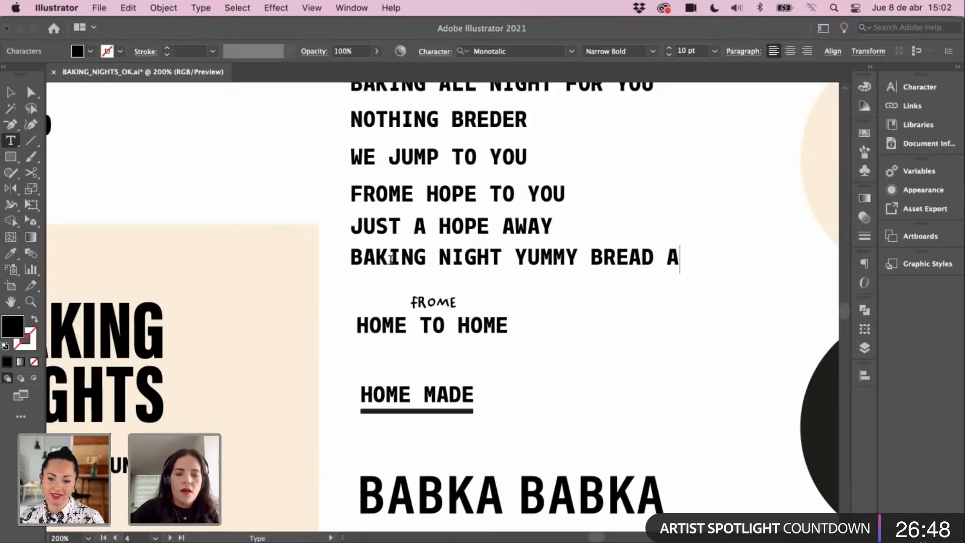
type("LL DAY")
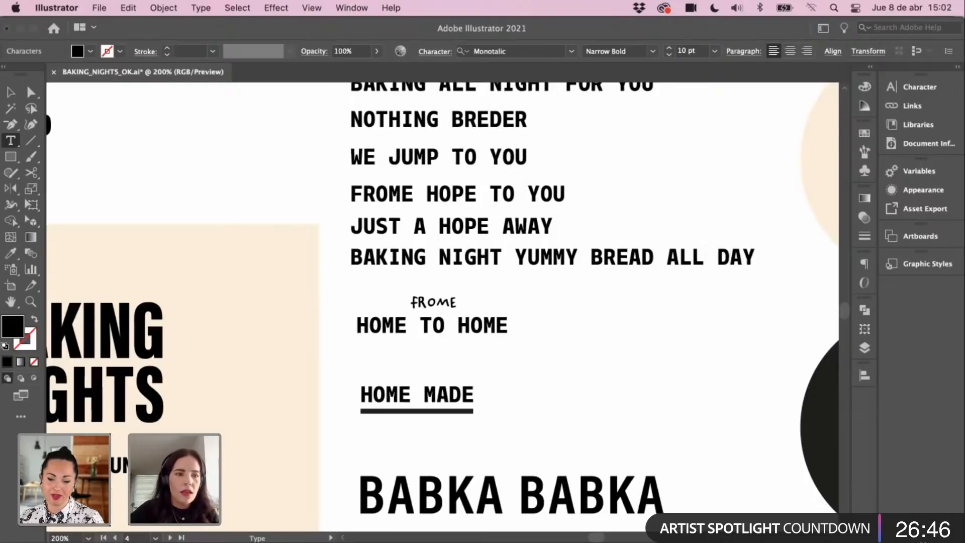
key("Escape")
Step: Move the FROME / HOME TO HOME headings further down the stack, above HOME MADE
scroll(289, 189, "down", 3)
left_click(471, 253)
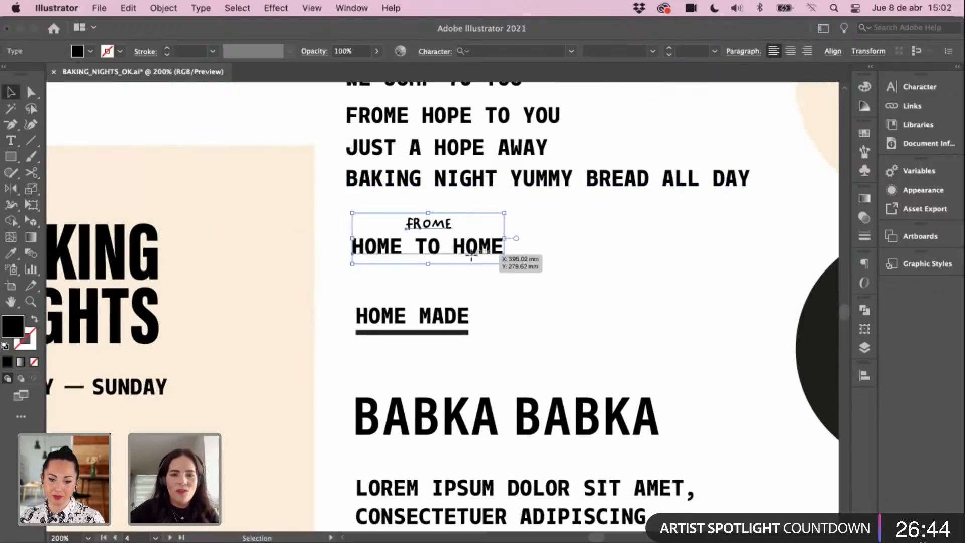
left_click_drag(471, 254, 471, 292)
left_click_drag(400, 357, 472, 246)
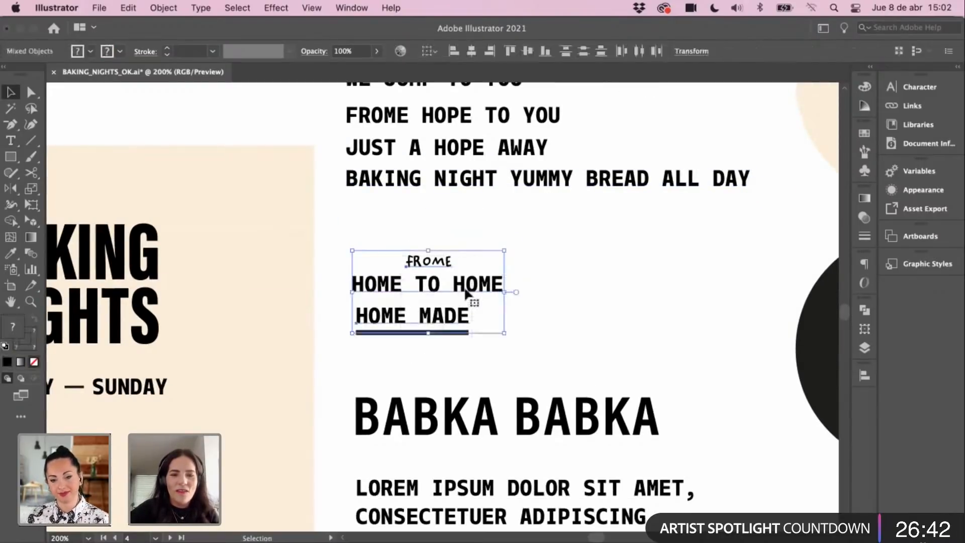
left_click_drag(466, 293, 467, 326)
left_click(424, 216)
Step: Place a copy of JUST A HOPE AWAY below the stack and retype it as HOPE TO GO
left_click(411, 180)
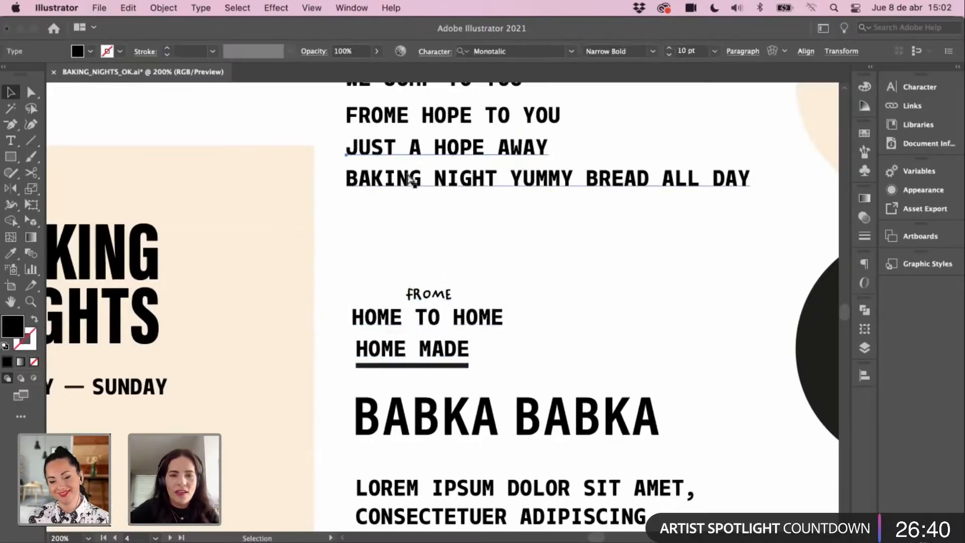
left_click_drag(410, 151, 411, 219)
key("t")
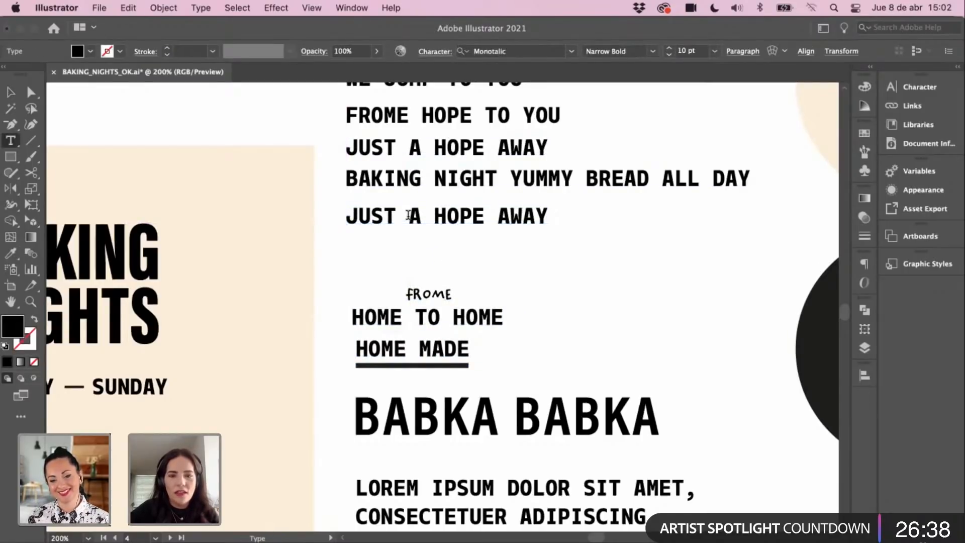
triple_click(408, 215)
type("HOPE TO")
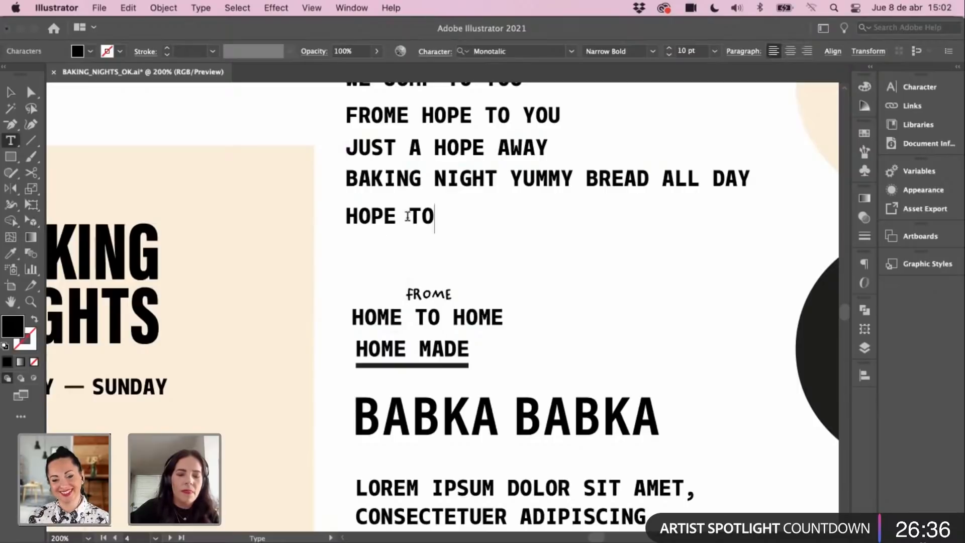
type(" GO")
key("Escape")
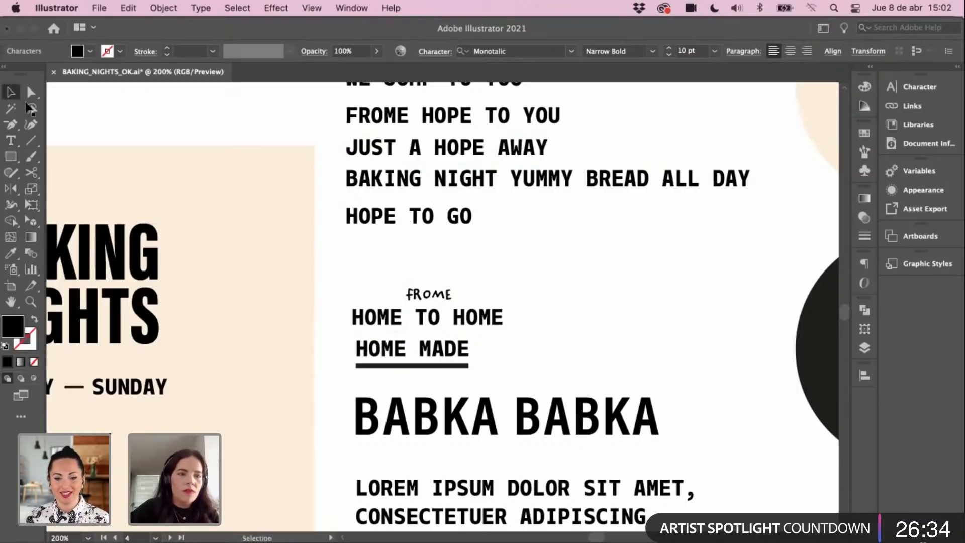
Step: Edit the HOPE TO GO line so it reads HOP TO GO
left_click_drag(408, 365, 467, 240)
scroll(468, 240, "up", 10)
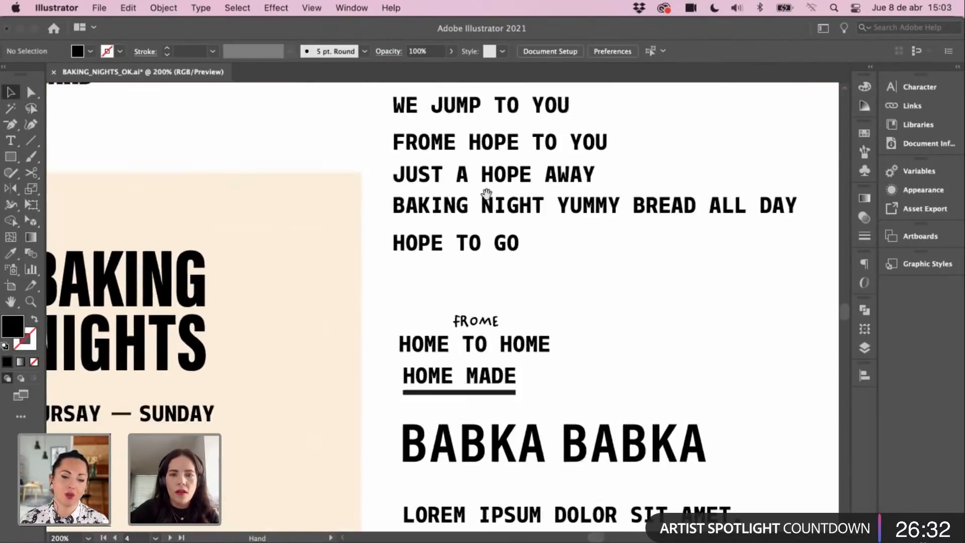
left_click(473, 215)
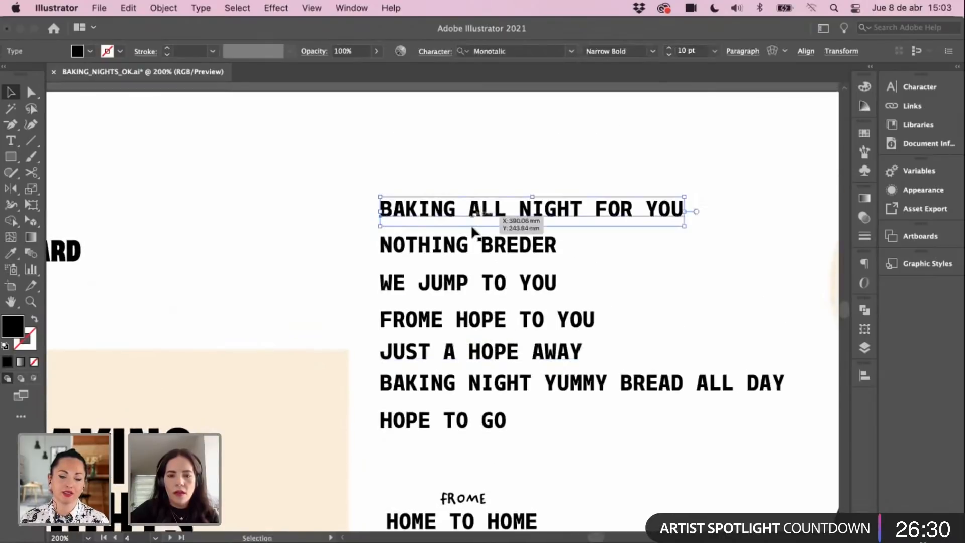
scroll(480, 241, "down", 5)
left_click(449, 277)
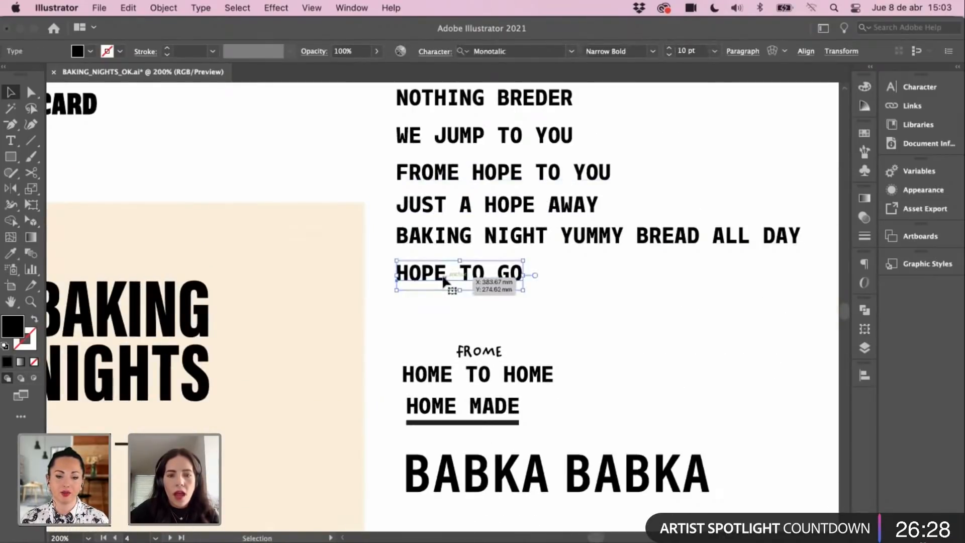
triple_click(446, 274)
left_click(447, 275)
key("BackSpace")
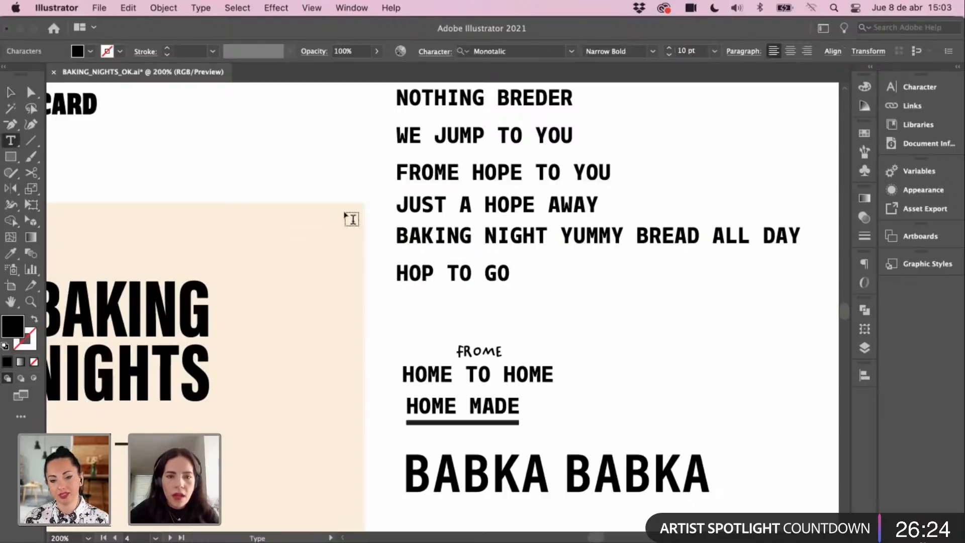
left_click(9, 94)
left_click(351, 239)
Step: Change HOPE to HOP in FROME HOPE TO YOU and JUST A HOPE AWAY
scroll(453, 252, "up", 3)
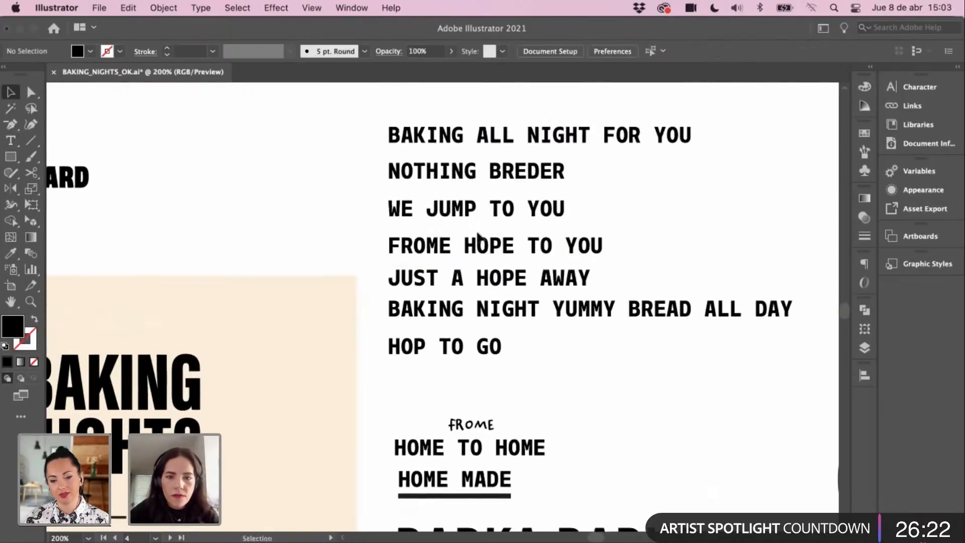
double_click(495, 244)
double_click(510, 245)
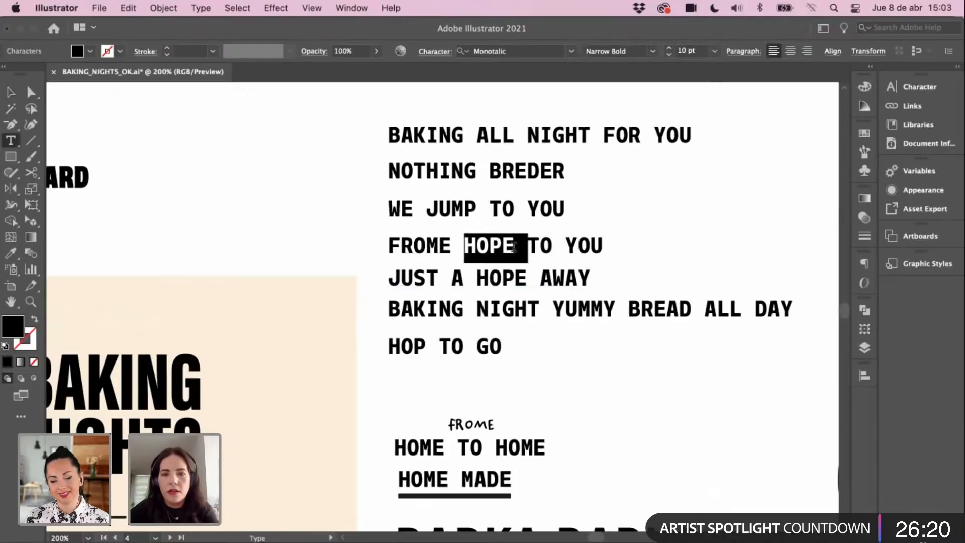
left_click(513, 245)
double_click(513, 245)
left_click(512, 246)
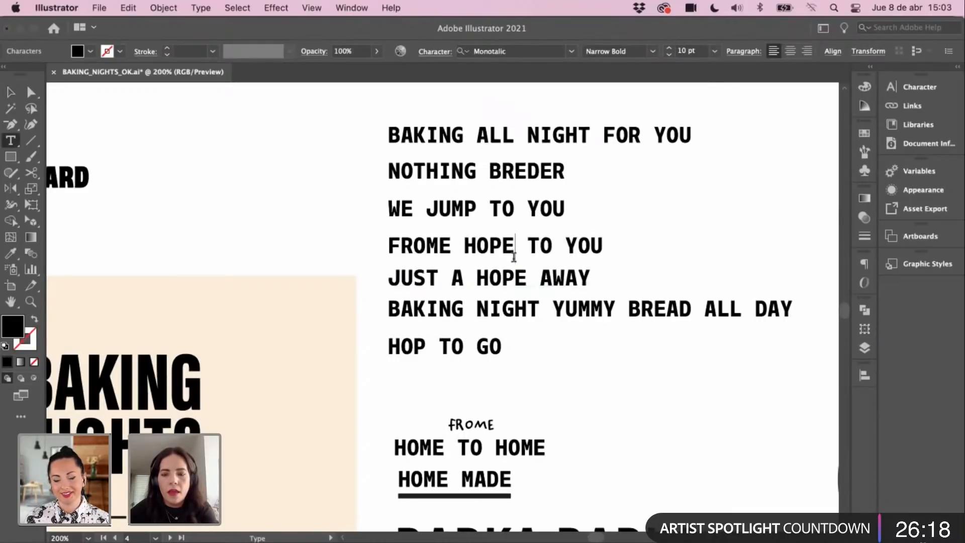
key("BackSpace")
double_click(520, 277)
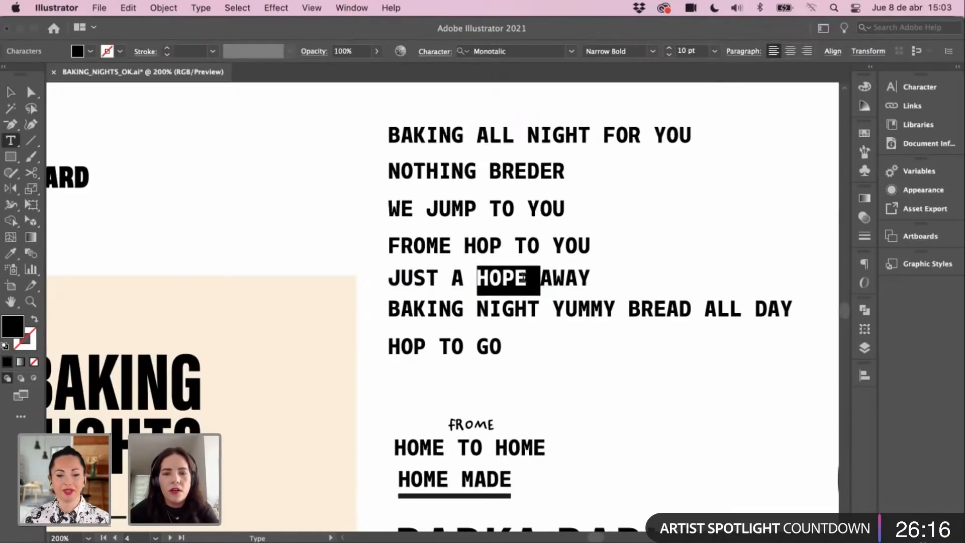
left_click(526, 277)
key("BackSpace")
left_click(10, 92)
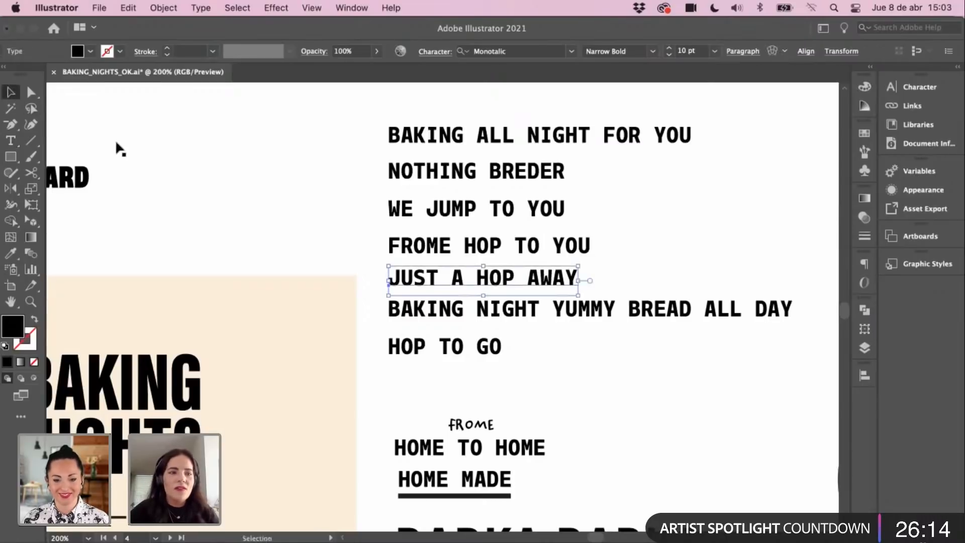
left_click(266, 226)
left_click_drag(456, 446, 536, 276)
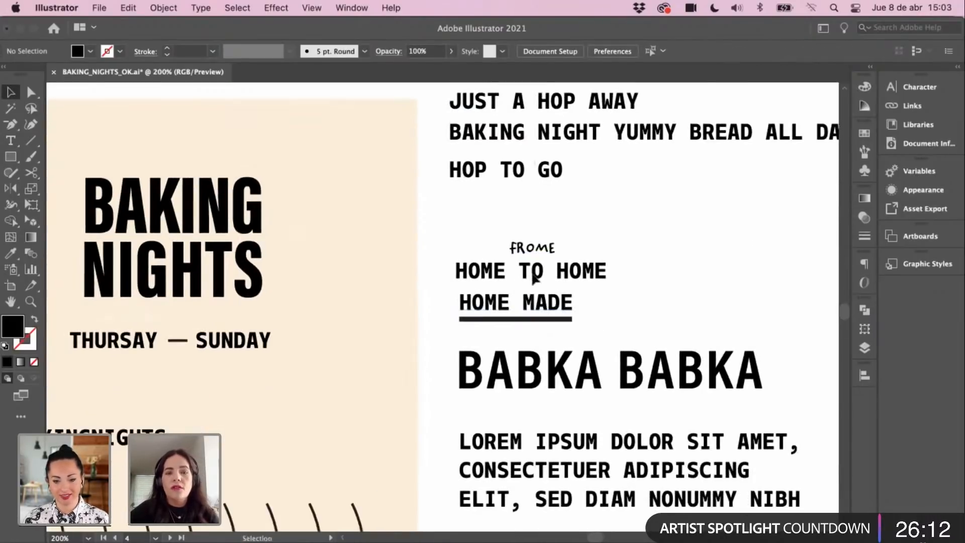
left_click_drag(434, 320, 436, 303)
left_click_drag(483, 274, 496, 211)
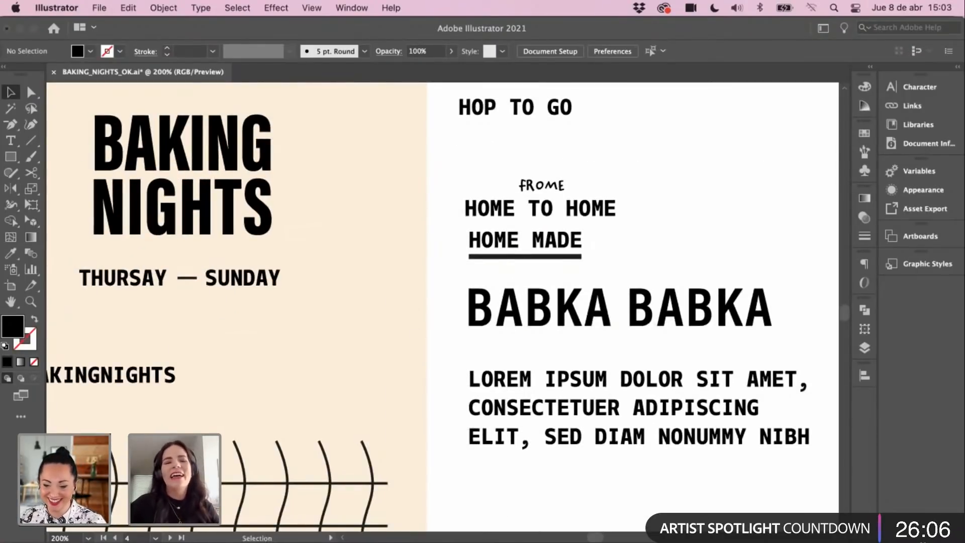
key("space")
left_click_drag(380, 360, 462, 273)
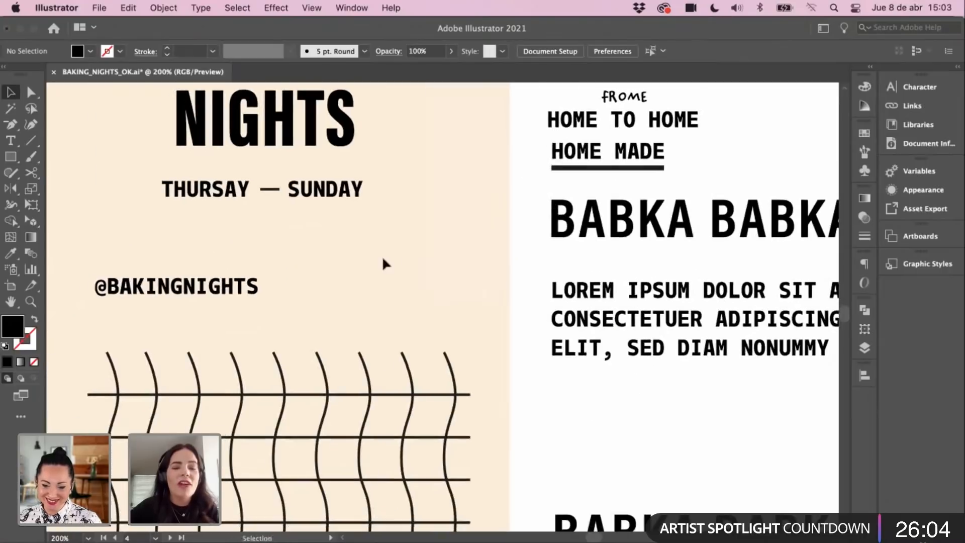
key("super+minus")
key("space")
left_click_drag(391, 321, 397, 318)
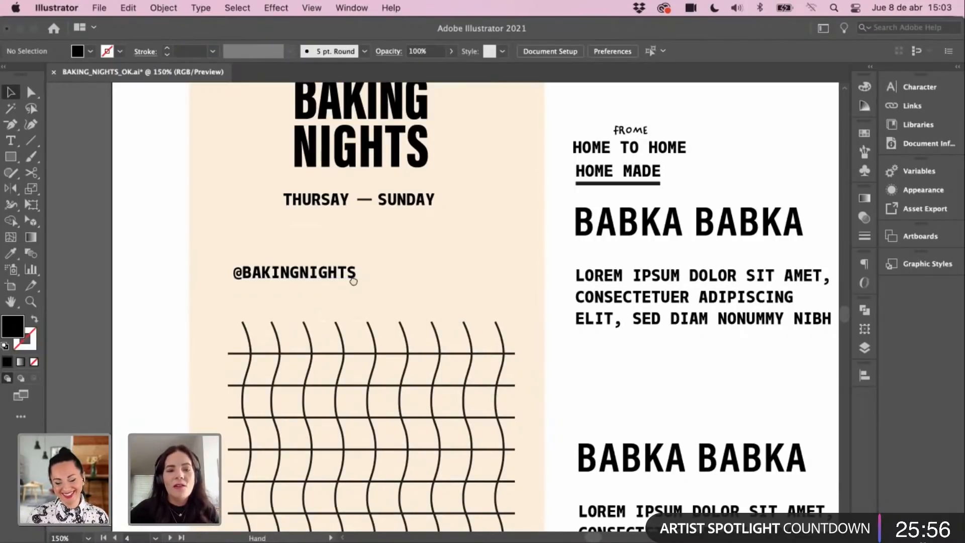
left_click_drag(354, 279, 348, 262)
left_click_drag(475, 218, 463, 280)
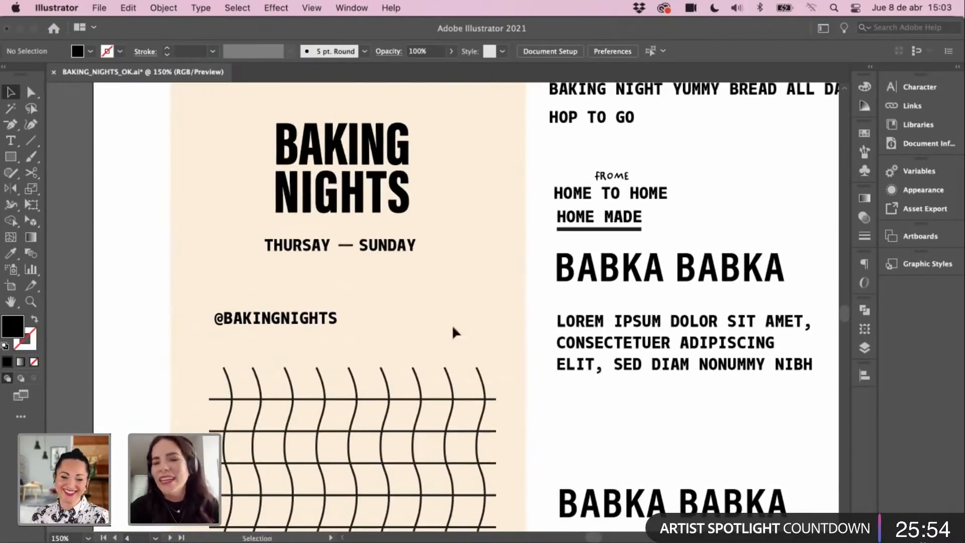
scroll(452, 223, "down", 8)
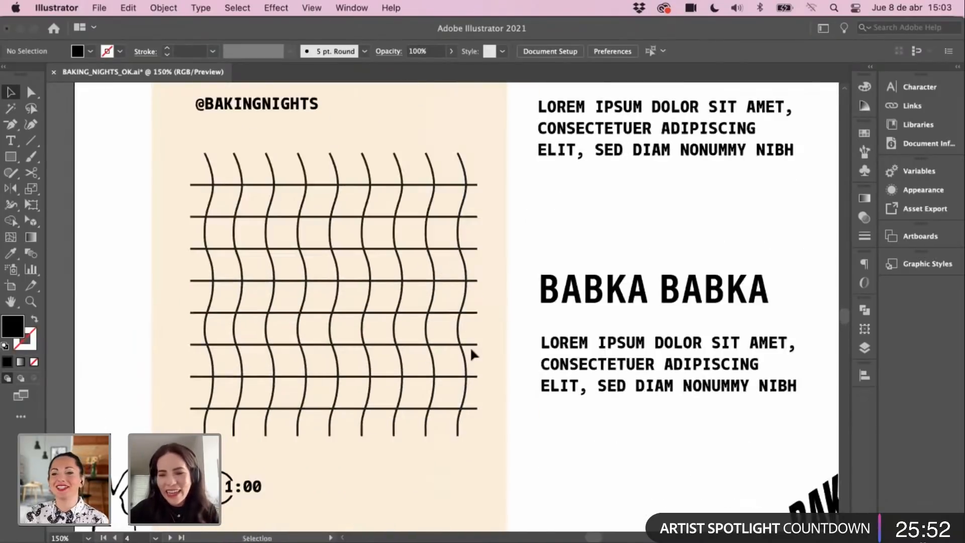
scroll(464, 340, "down", 4)
Step: Zoom in on the 1:00 timer label and reduce its font size to 8 pt
left_click(280, 388, "super")
left_click(359, 318, "super")
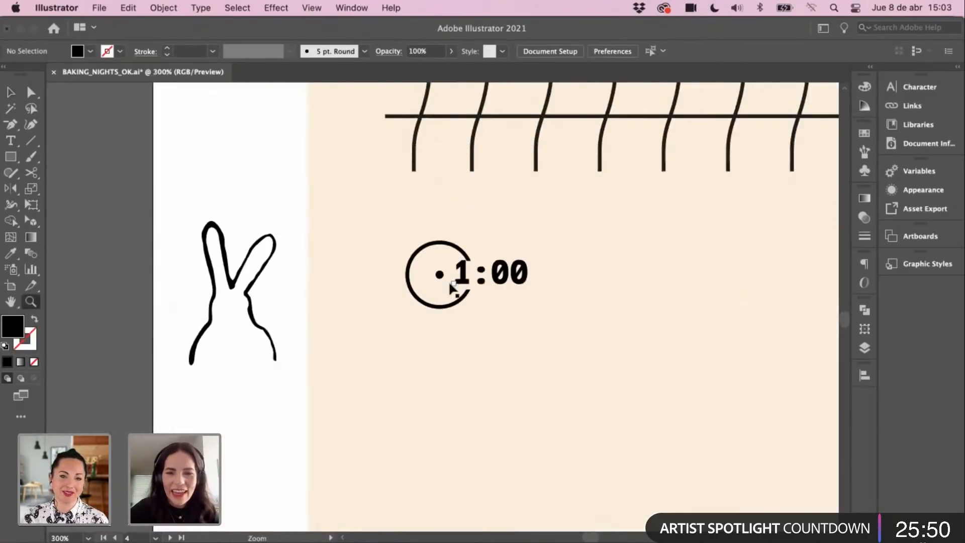
left_click(451, 285, "super")
left_click(510, 290)
key("super+t")
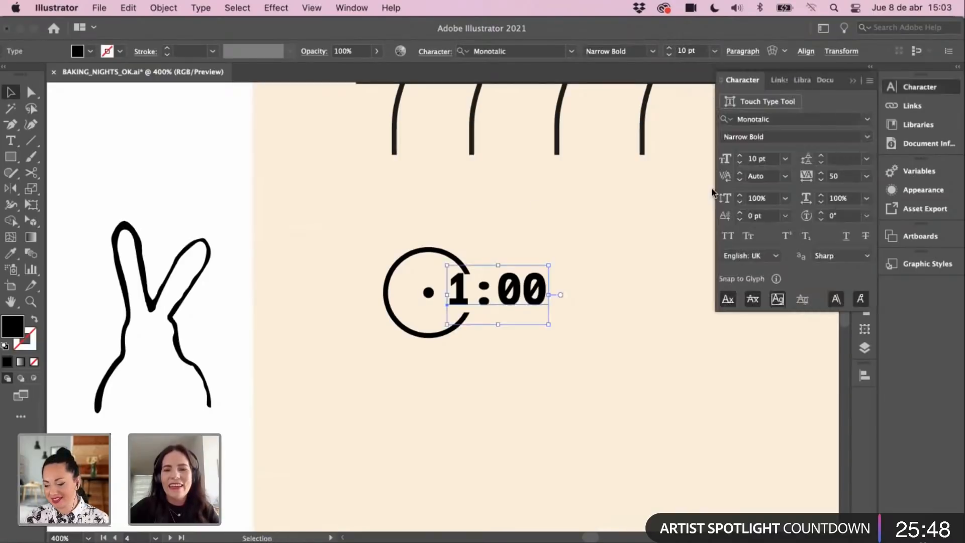
left_click(739, 162)
left_click(739, 162)
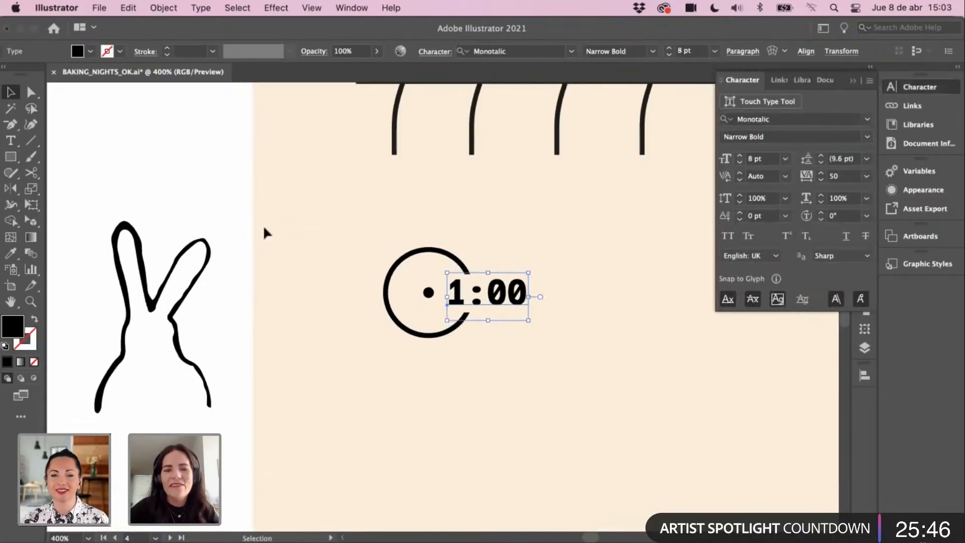
left_click(236, 217)
Step: Position the 1:00 label just right of the dot in the open circle
left_click_drag(509, 304, 510, 319)
left_click(512, 236)
left_click(491, 299)
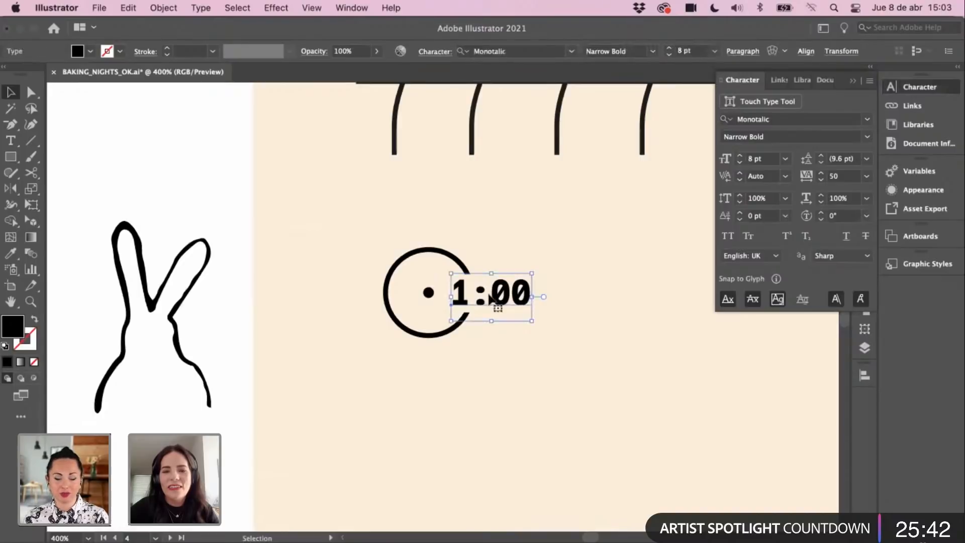
left_click_drag(492, 273, 552, 300)
key("super+z")
left_click(469, 289)
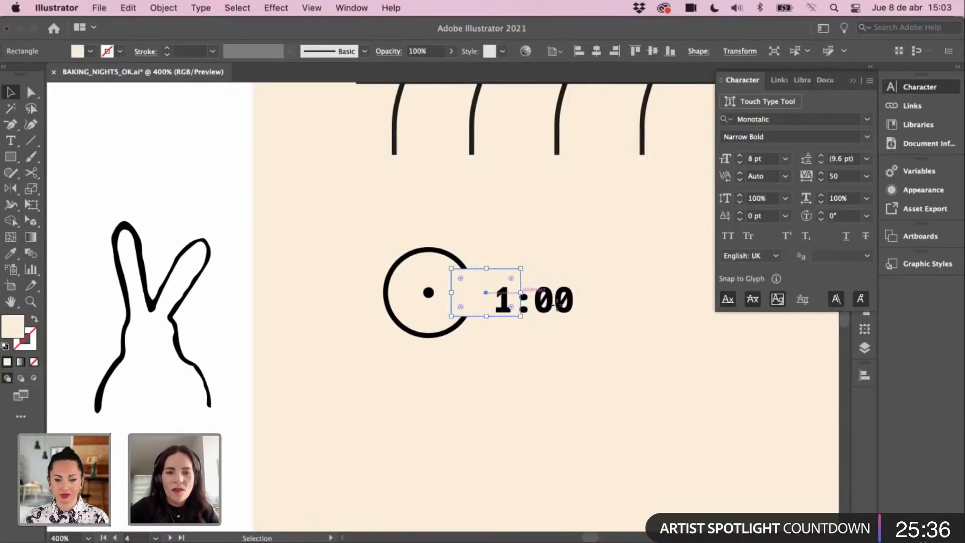
left_click_drag(564, 311, 516, 303)
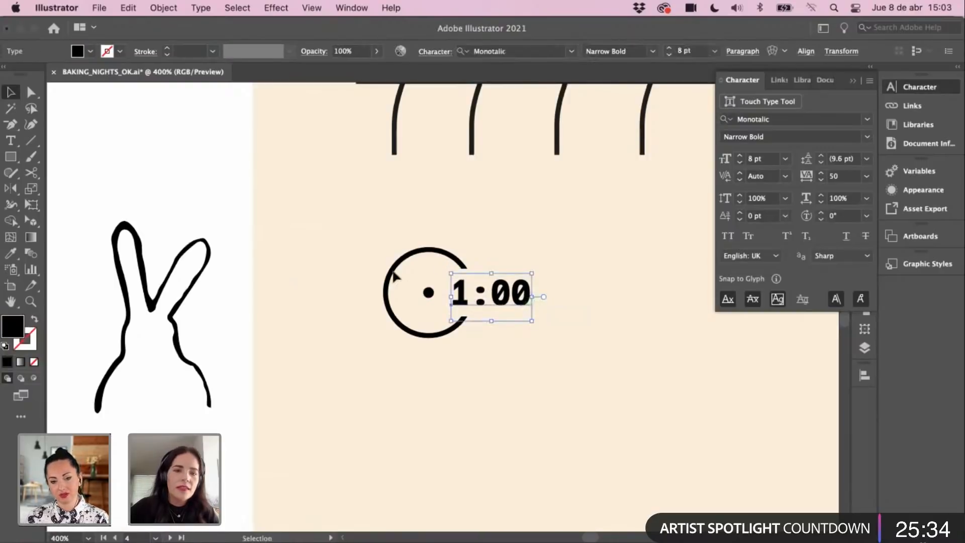
left_click(303, 279)
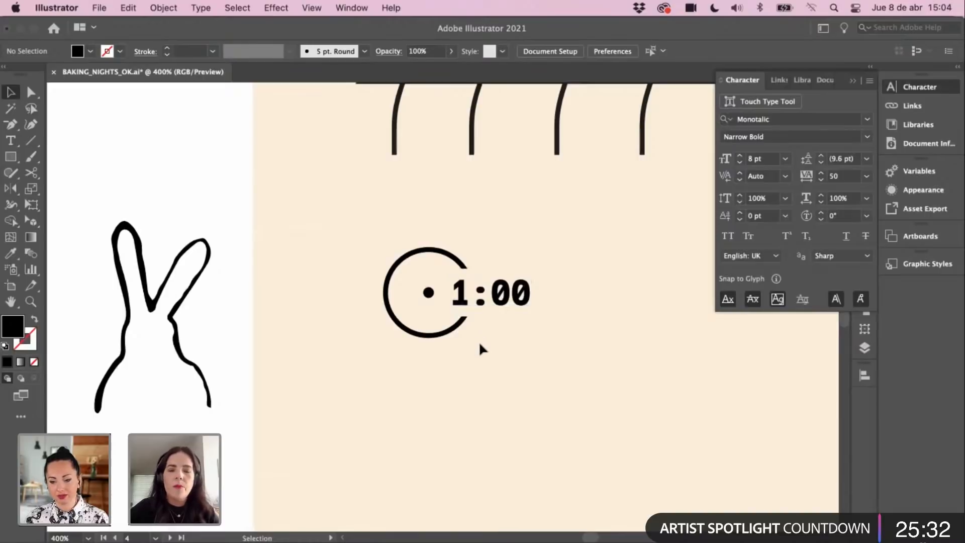
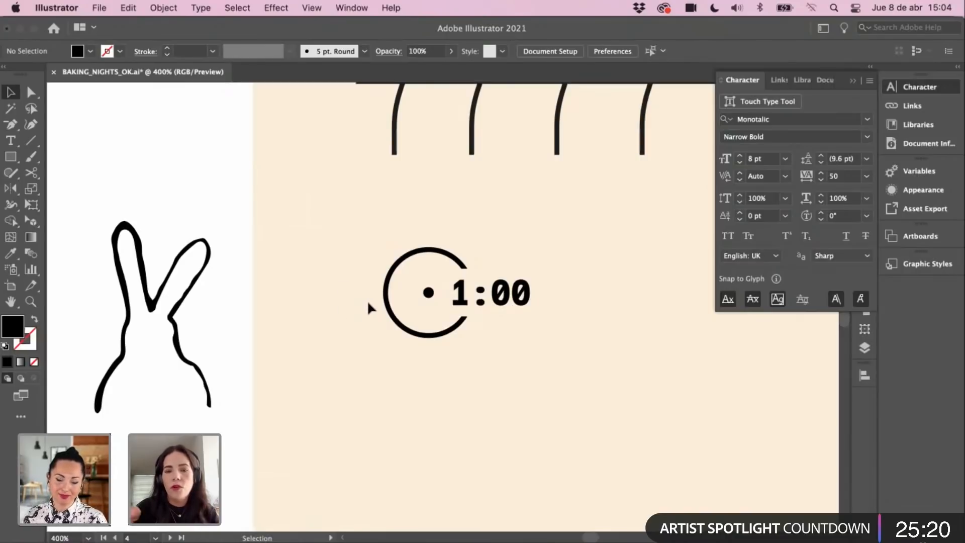
Step: Type an 'HR' label in Monotalic Narrow Bold just below the 1:00 timer clock
scroll(384, 316, "right", 3)
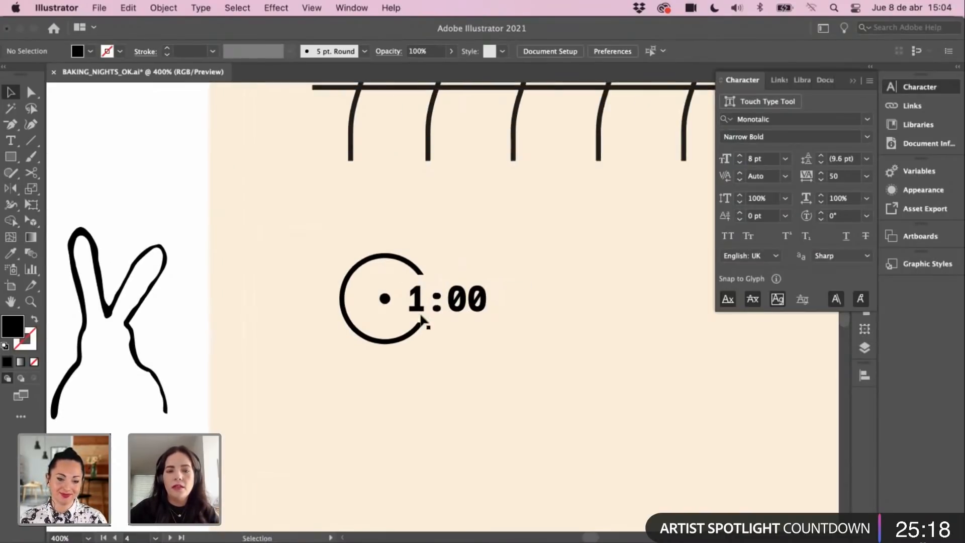
left_click(424, 325, "super")
left_click_drag(436, 317, 387, 359)
key("t")
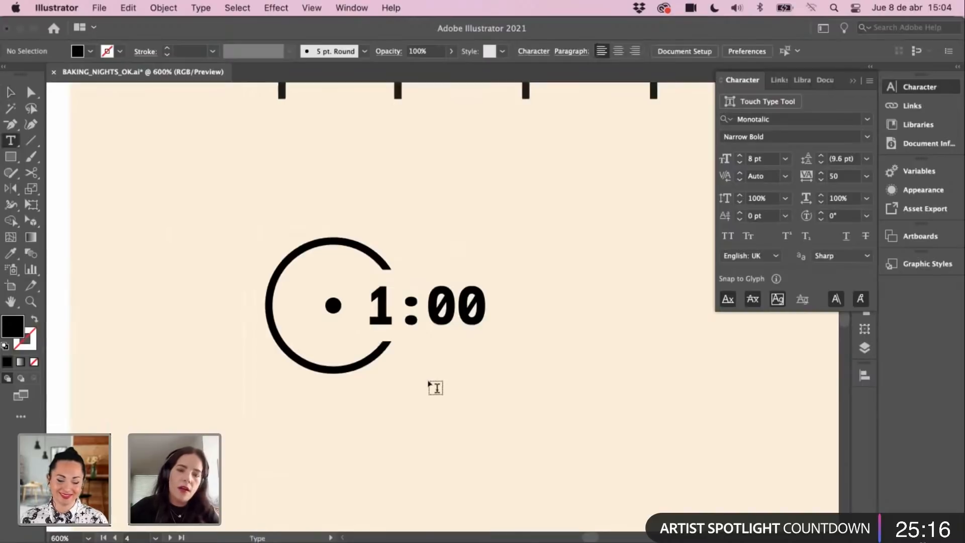
left_click(428, 383)
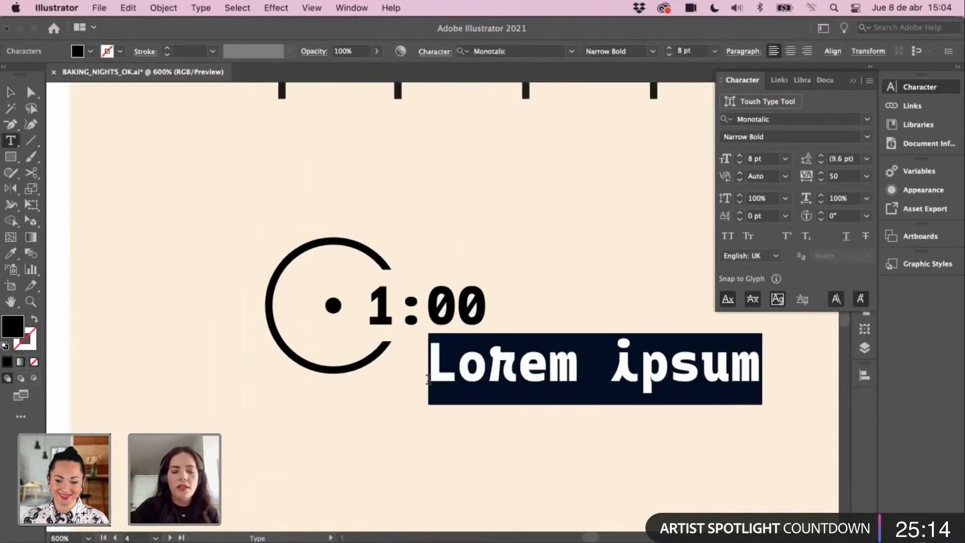
type("G")
key("BackSpace")
type("HRS")
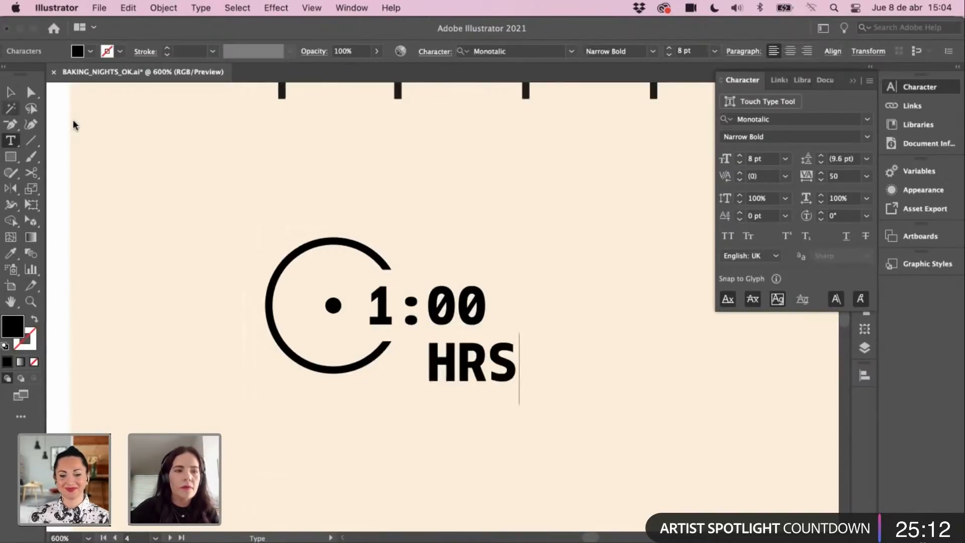
key("BackSpace")
key("Escape")
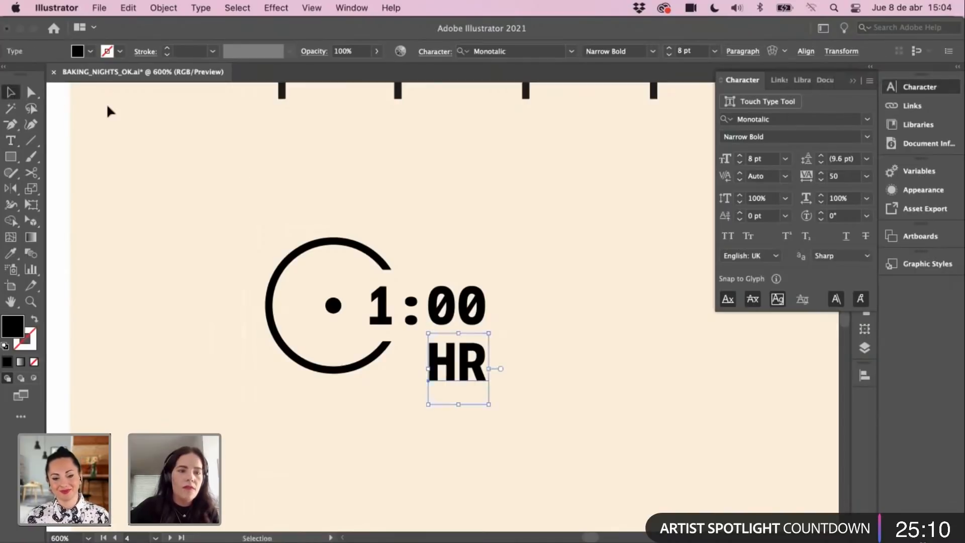
key("super+minus")
key("super+minus")
left_click_drag(507, 239, 394, 349)
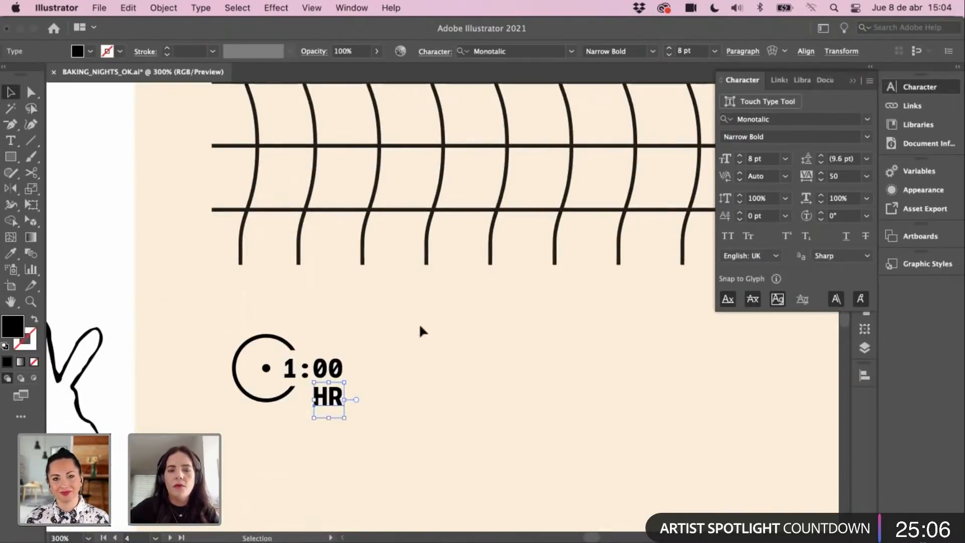
Step: Duplicate the clock icon to the right and change the copy's time to 2:00
left_click_drag(235, 326, 395, 445)
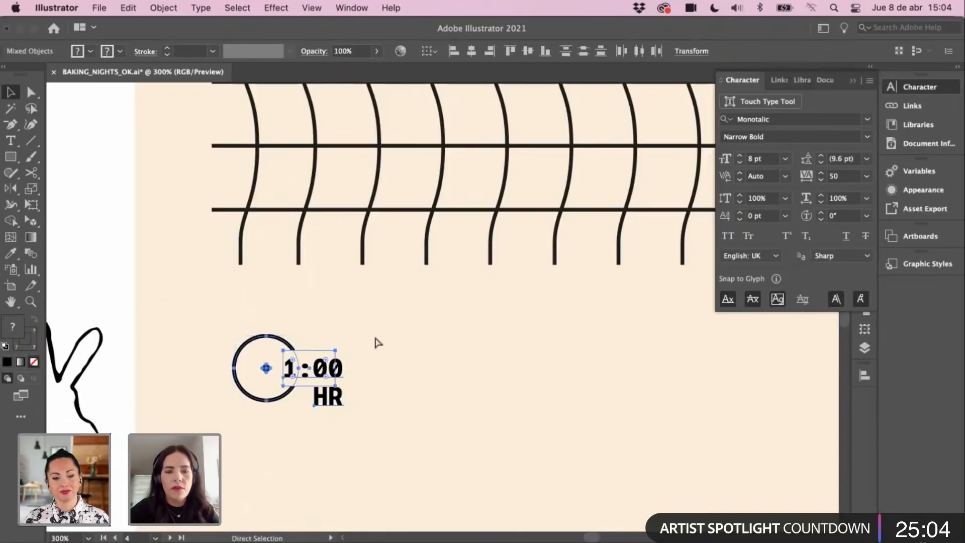
left_click_drag(327, 365, 493, 362)
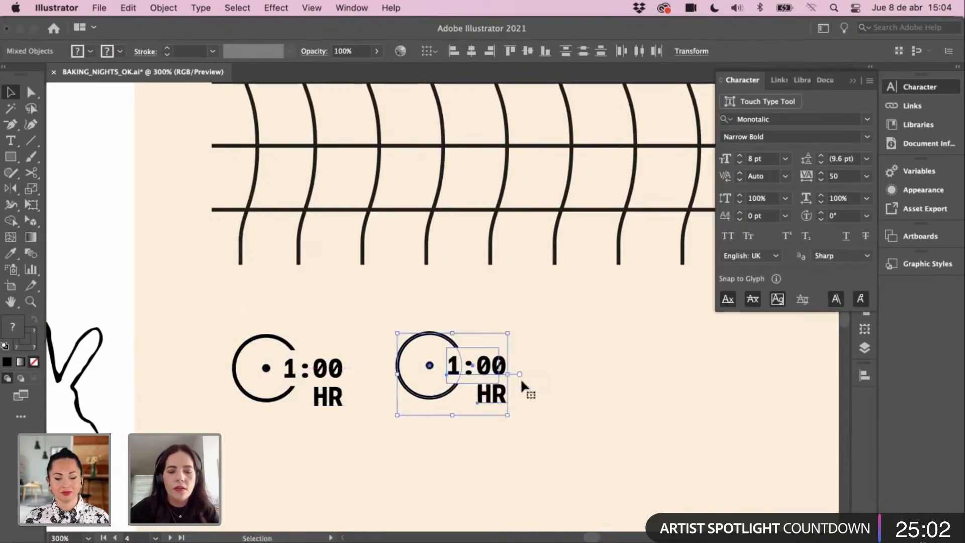
key("t")
left_click(454, 365)
key("BackSpace")
type("2")
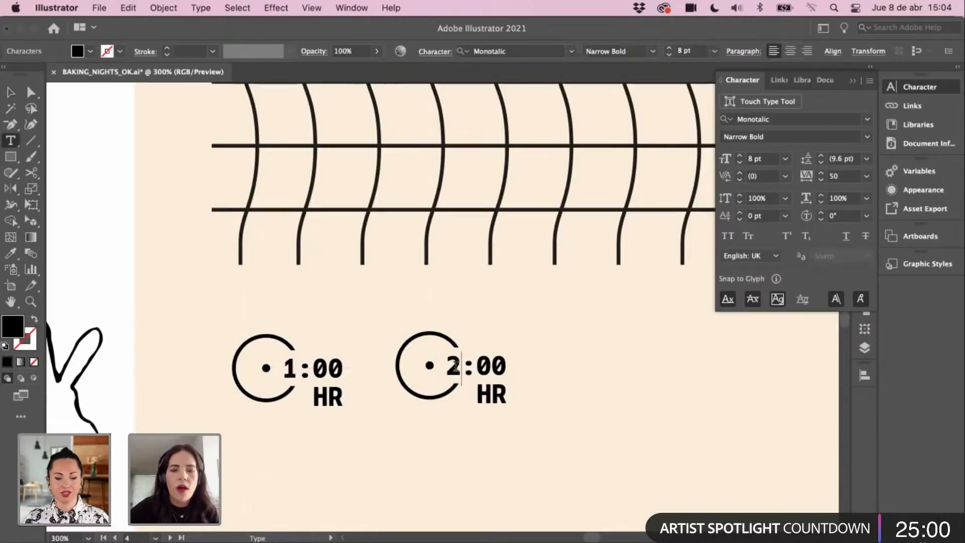
left_click(11, 92)
Step: Duplicate the 2:00 clock further right as a third clock
scroll(592, 339, "down", 3)
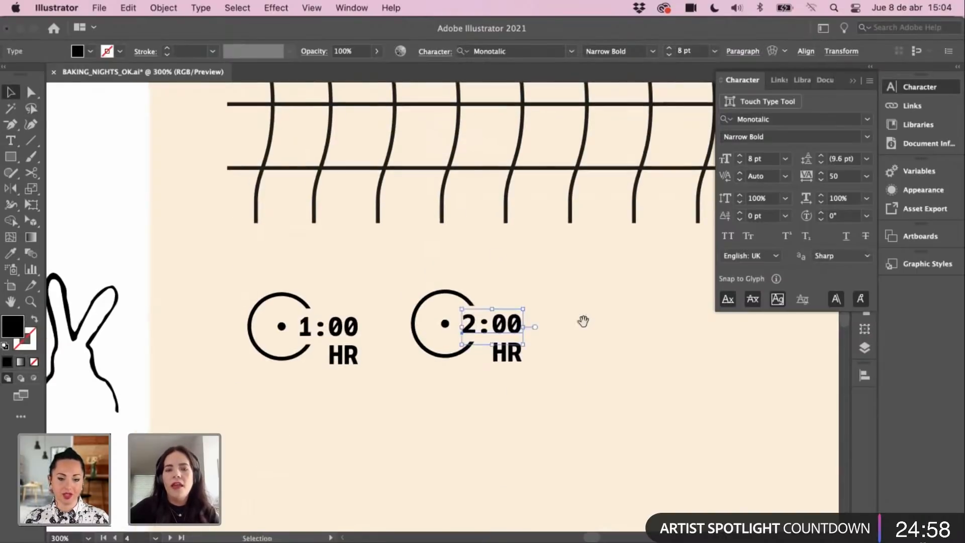
scroll(582, 318, "right", 4)
left_click_drag(315, 272, 492, 345)
left_click_drag(417, 326, 565, 326)
left_click(502, 401)
left_click_drag(495, 417, 523, 442)
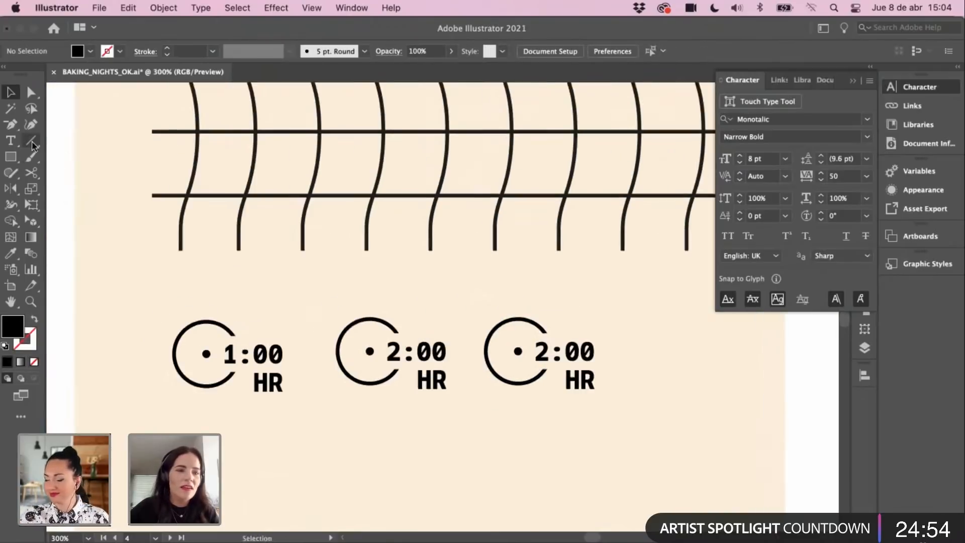
Step: Try diagonal brush strokes across the first three clocks, then undo them
key("b")
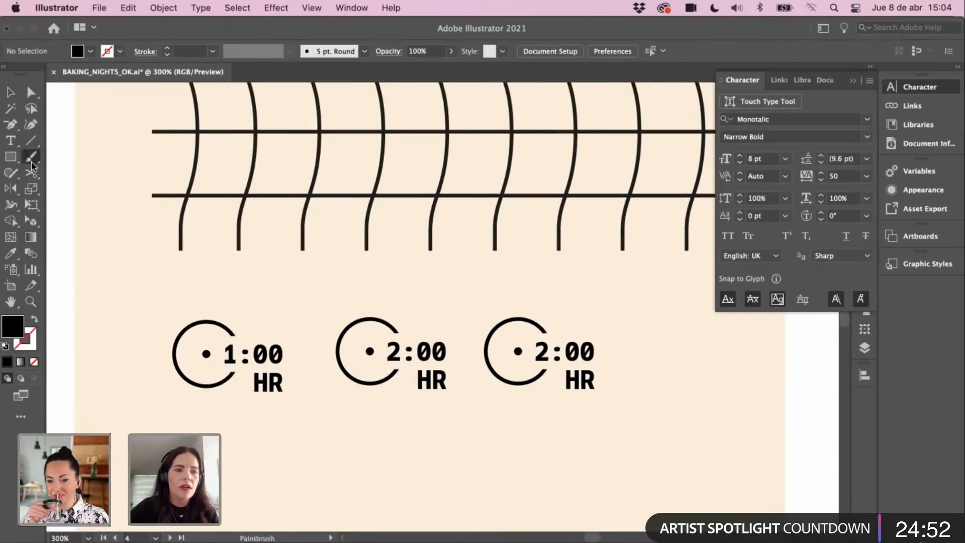
left_click(11, 92)
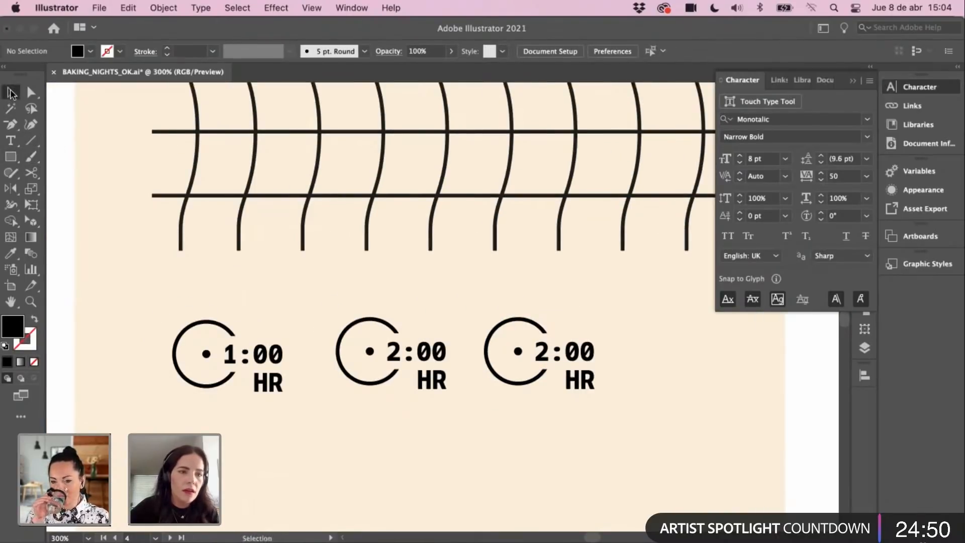
left_click(31, 157)
left_click_drag(257, 272, 191, 440)
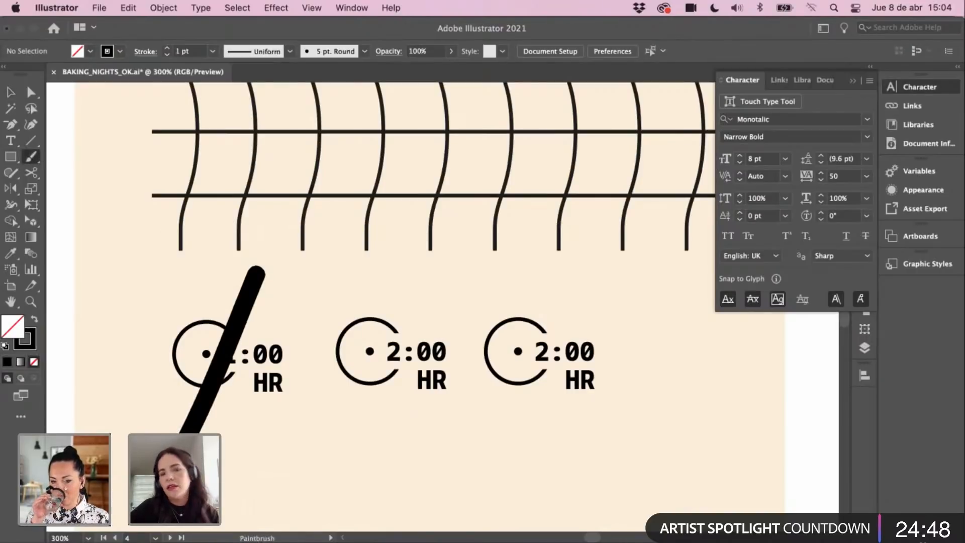
left_click_drag(429, 270, 329, 468)
left_click_drag(571, 269, 475, 450)
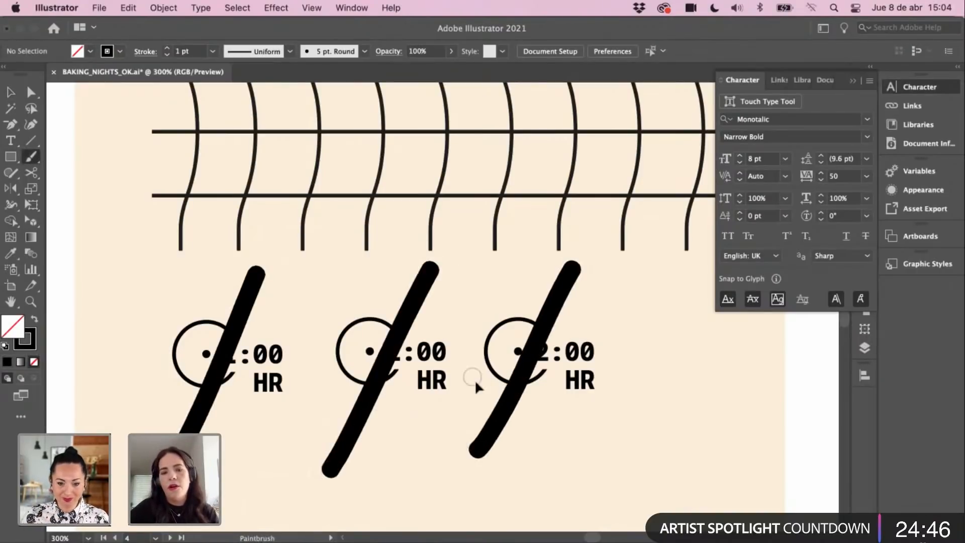
key("v")
key("super+z")
key("super+z")
key("super+z")
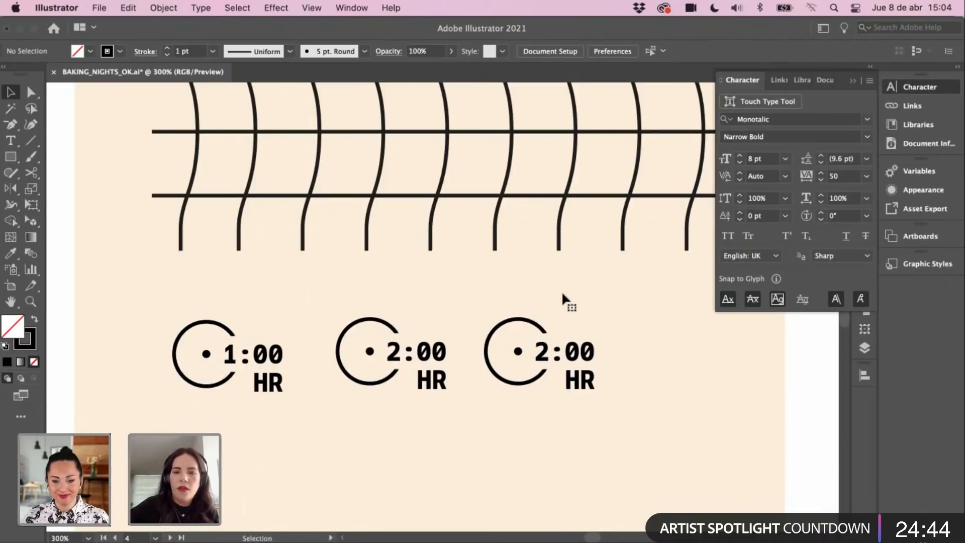
Step: Change the third clock's time from 2:00 to 3:00
key("super+minus")
left_click_drag(400, 326, 388, 344)
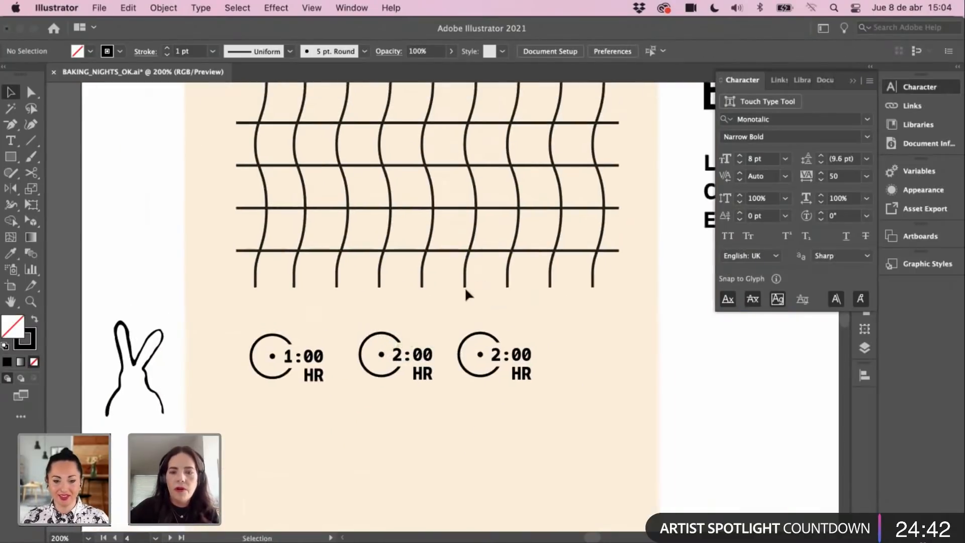
key("z")
double_click(459, 362)
scroll(495, 300, "up", 3)
key("t")
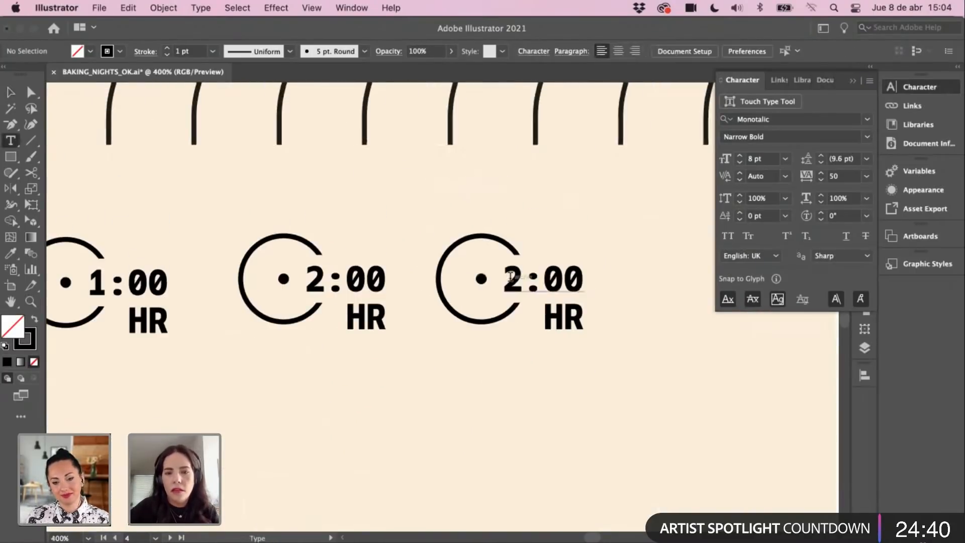
left_click(513, 277)
key("Delete")
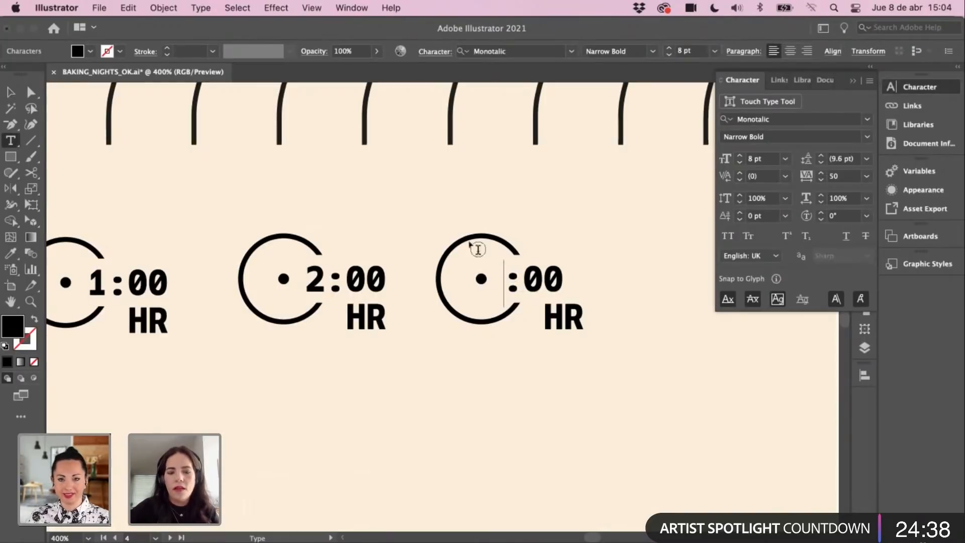
type("3")
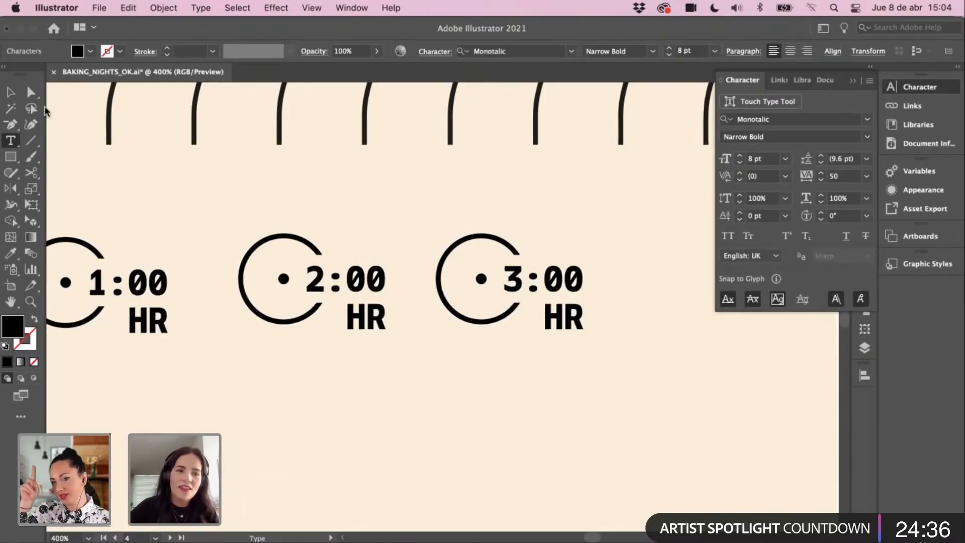
left_click(11, 92)
left_click(168, 202)
Step: Duplicate the 3:00 clock to a fourth position on the right
left_click_drag(412, 304, 344, 304)
key("super+minus")
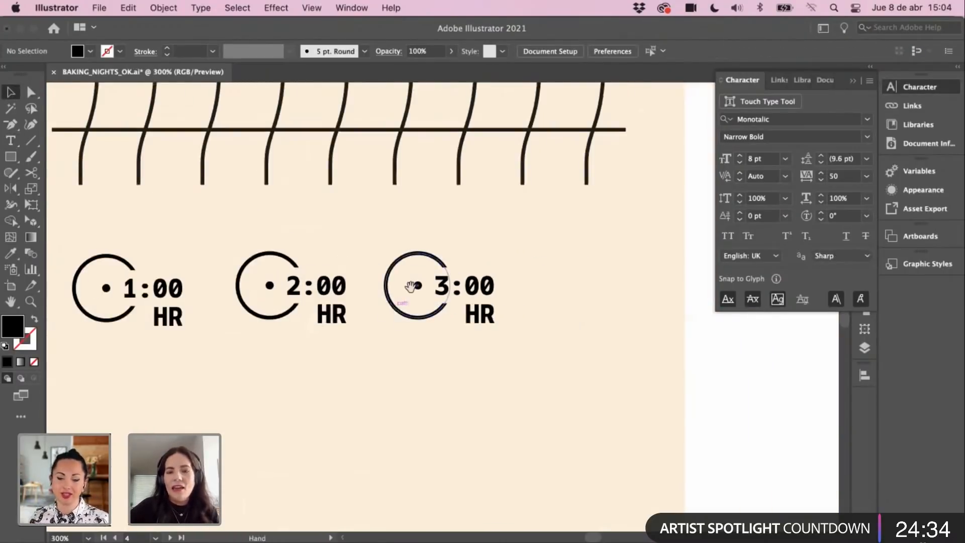
left_click_drag(411, 286, 403, 313)
left_click_drag(417, 379, 411, 378)
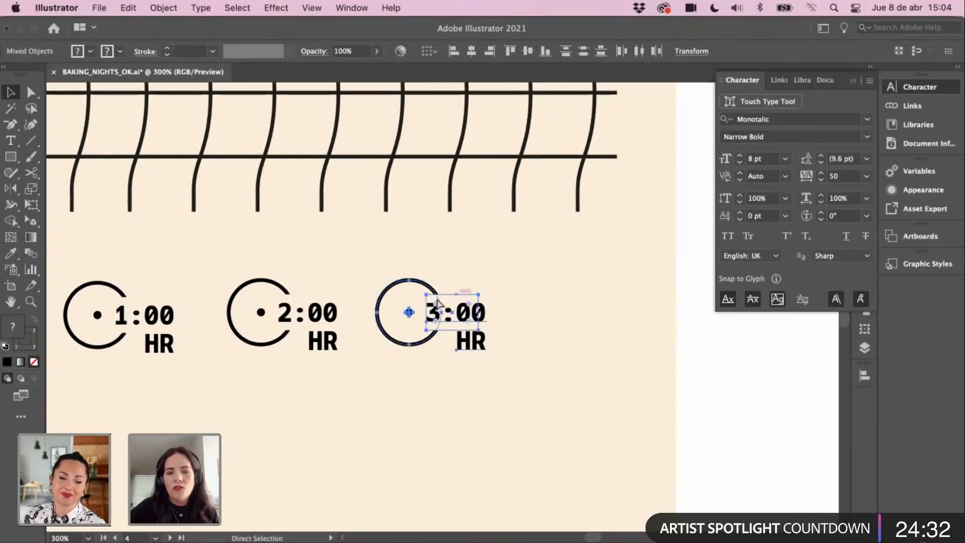
left_click_drag(435, 319, 576, 306)
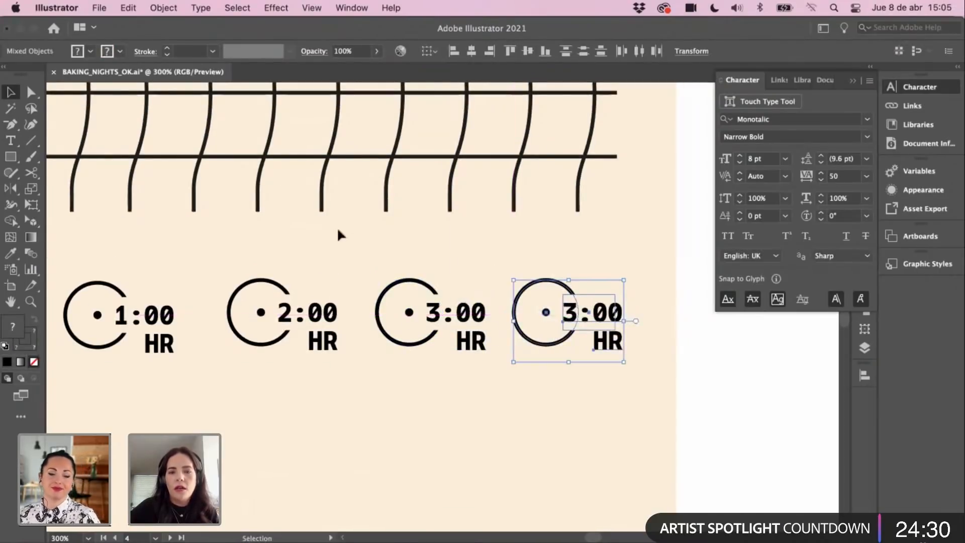
left_click(338, 228)
Step: Change the fourth clock's time to 4:00
left_click_drag(504, 264, 499, 270)
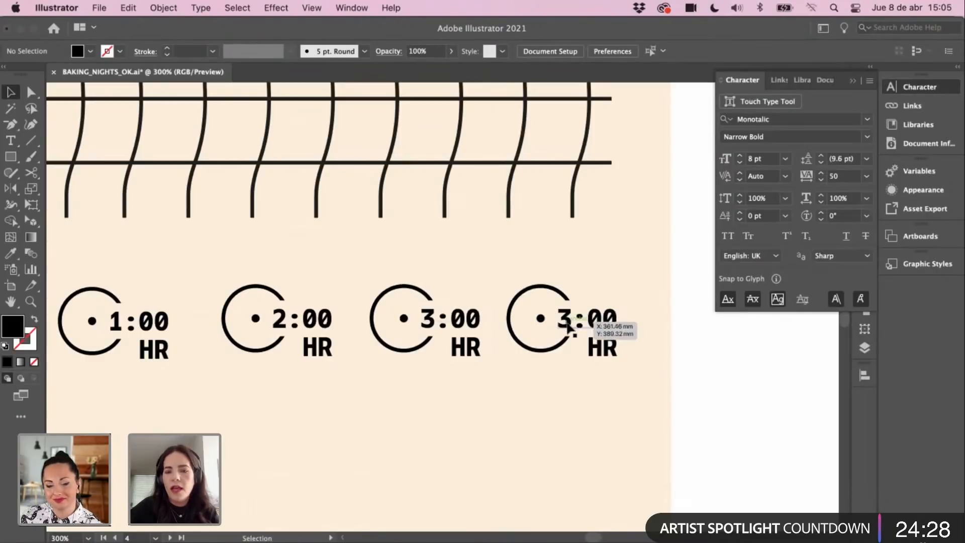
key("t")
left_click(571, 318)
key("BackSpace")
type("5")
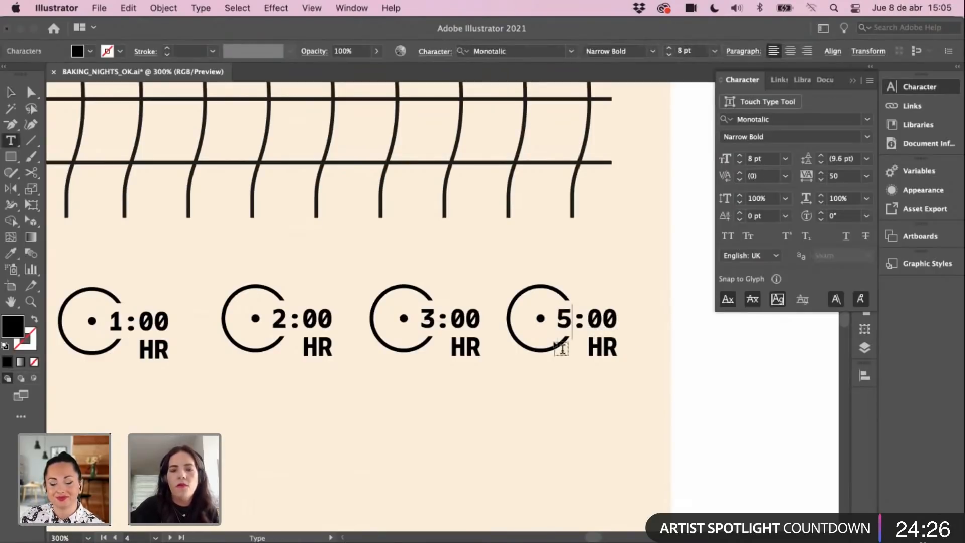
key("BackSpace")
type("4")
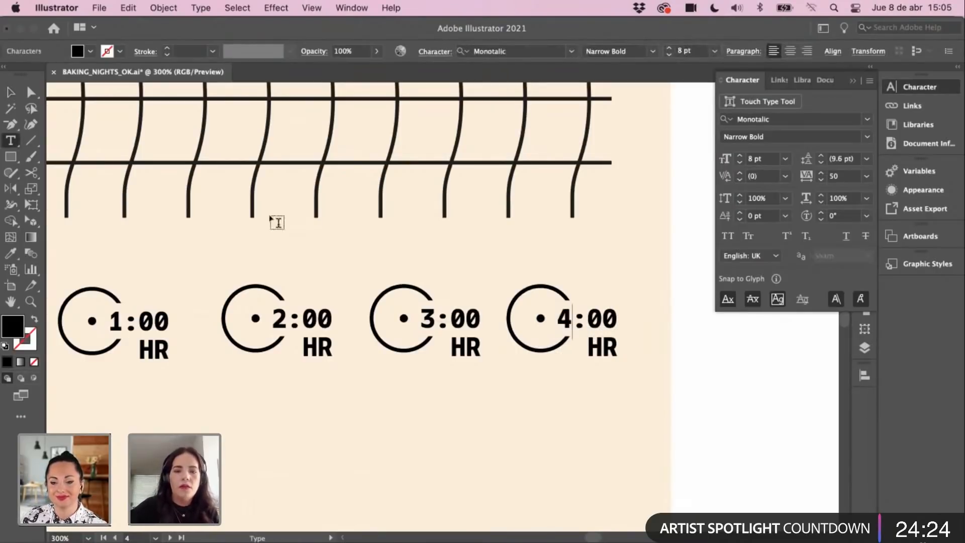
key("Escape")
left_click(217, 269)
Step: Zoom out and pan the view over to the tagline text list
key("super+minus")
key("super+minus")
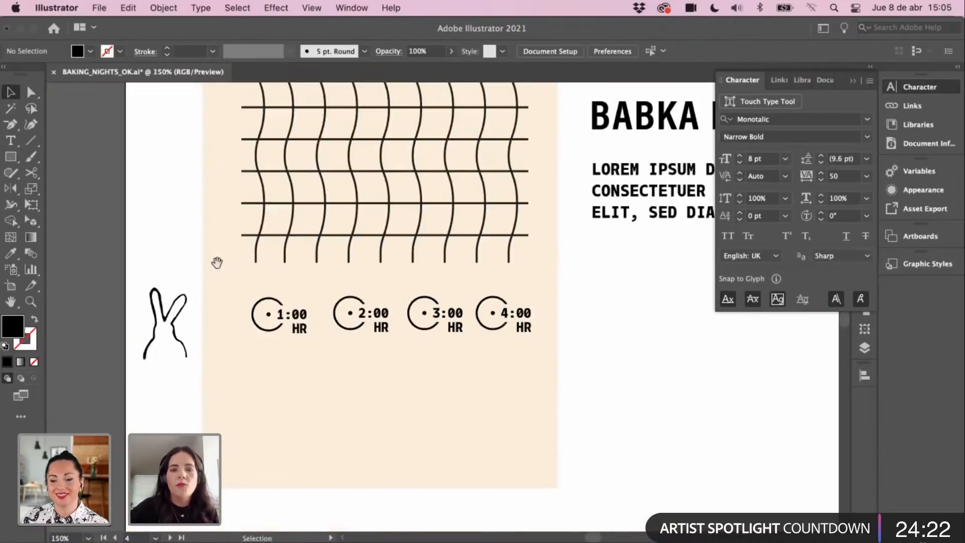
left_click_drag(218, 263, 239, 363)
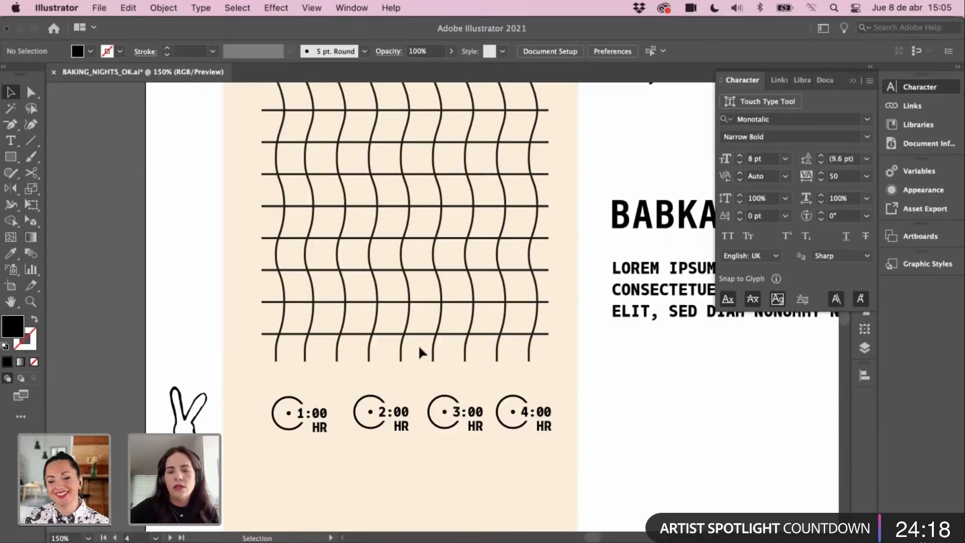
left_click_drag(350, 380, 352, 373)
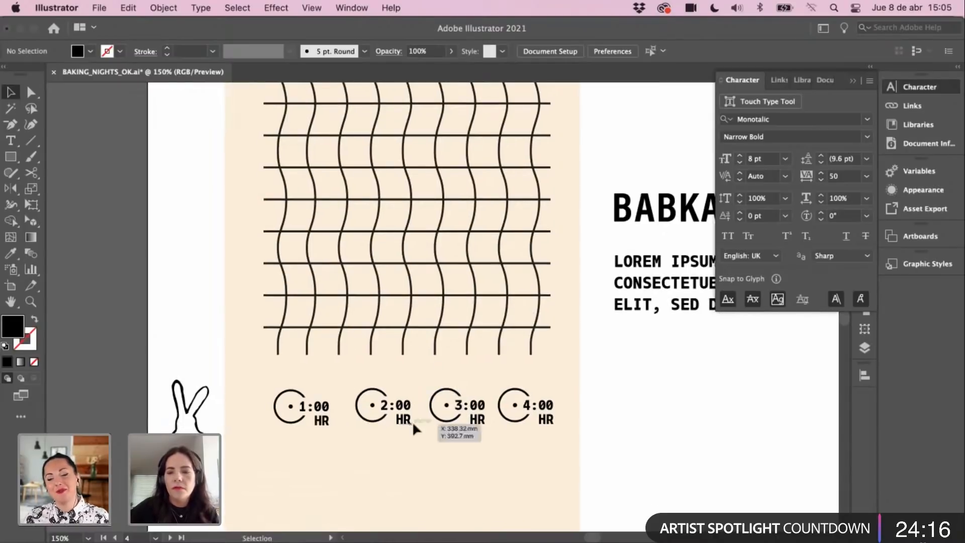
key("z")
left_click(407, 405)
left_click_drag(470, 320, 383, 434)
left_click_drag(537, 155, 385, 417)
left_click_drag(473, 246, 421, 445)
Step: Bring the HOP TO GO line and the BABKA BABKA block into view
key("v")
left_click(353, 356)
left_click(372, 417)
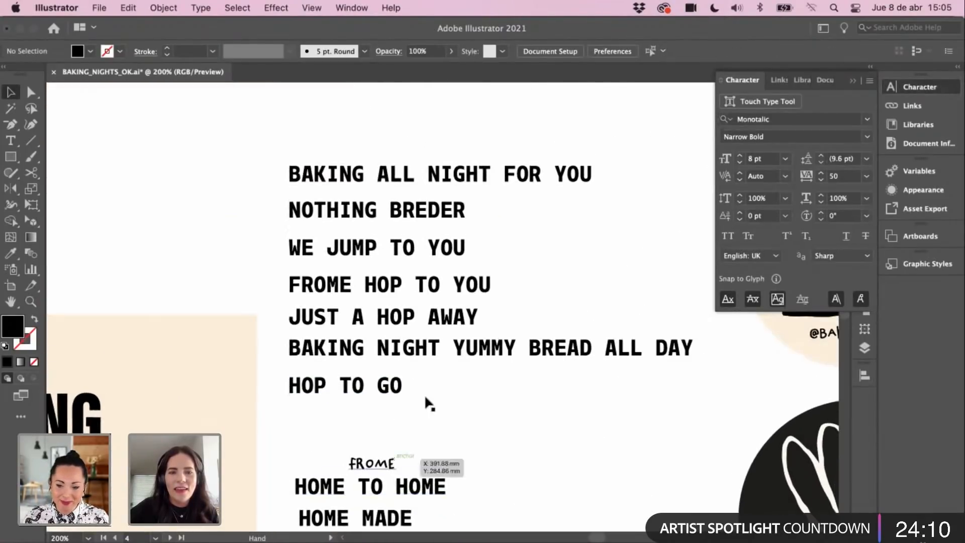
left_click_drag(528, 258, 525, 252)
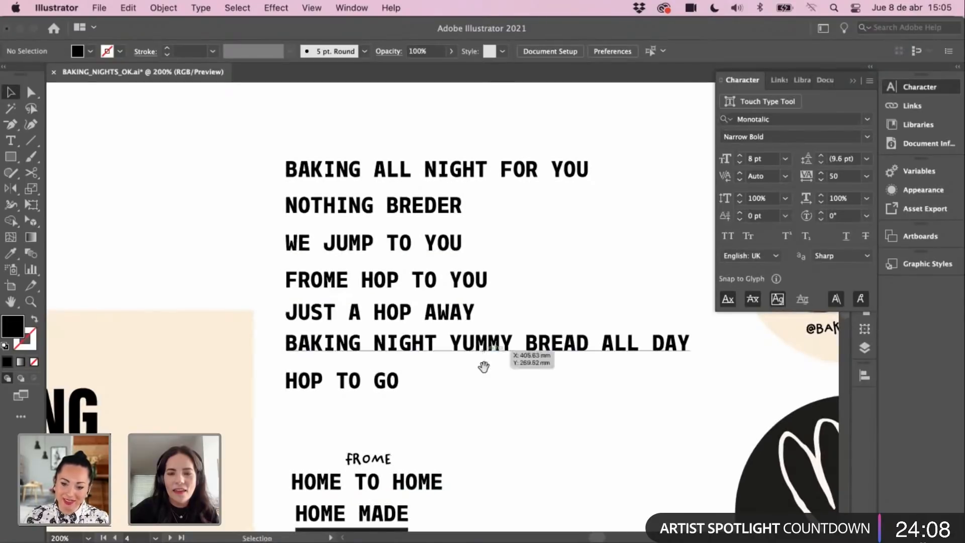
left_click_drag(484, 367, 493, 344)
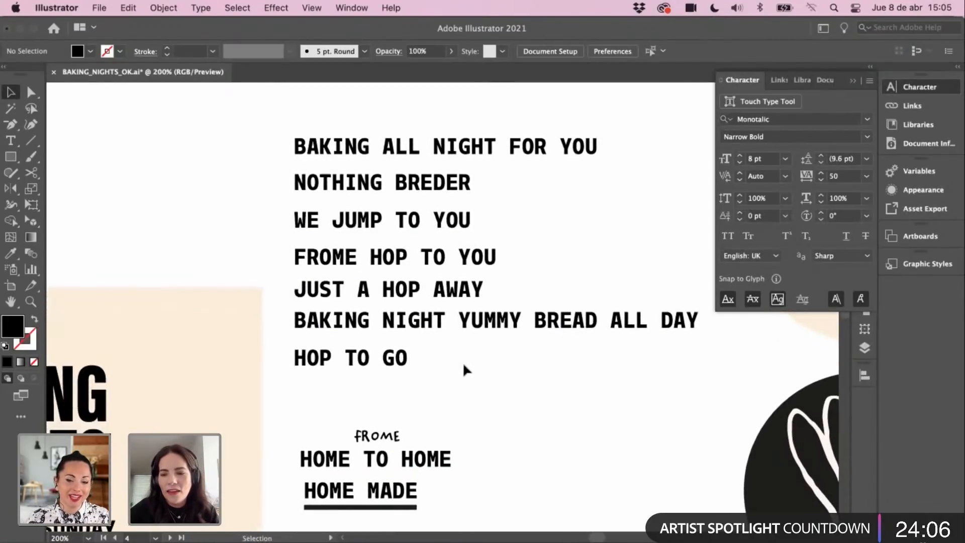
left_click_drag(435, 401, 477, 324)
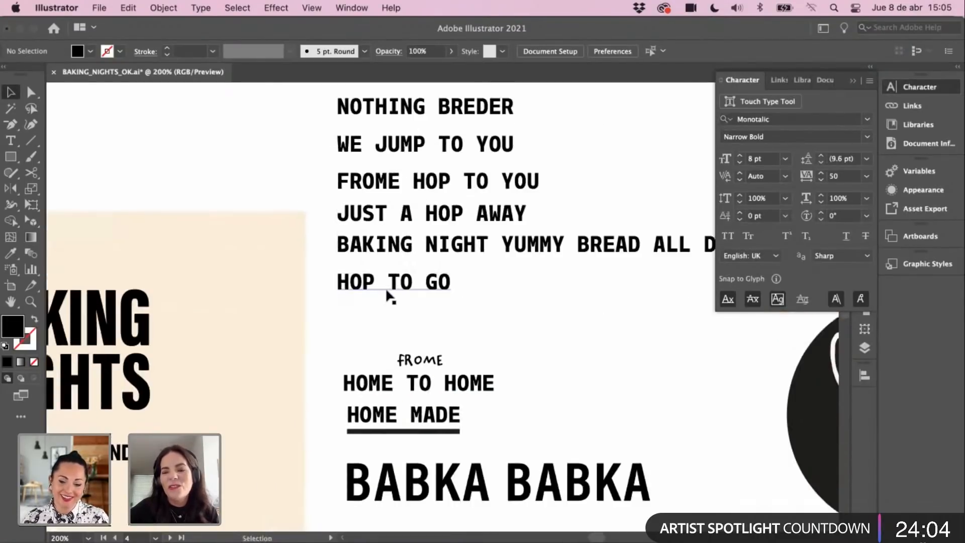
Step: Duplicate HOP TO GO just below it and retype the copy as 'MOON LIGHT BAKING'
left_click(387, 293)
left_click(377, 308)
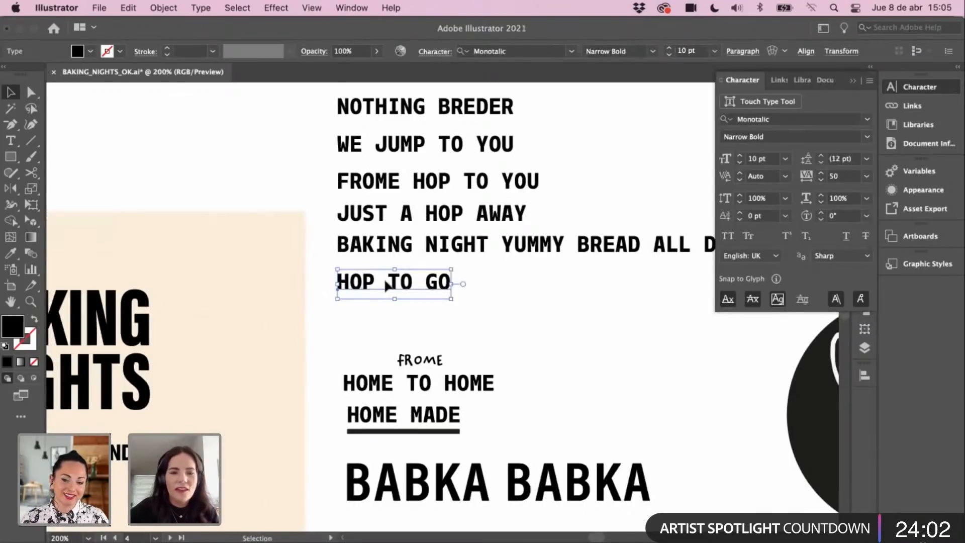
left_click_drag(383, 282, 364, 307)
triple_click(365, 307)
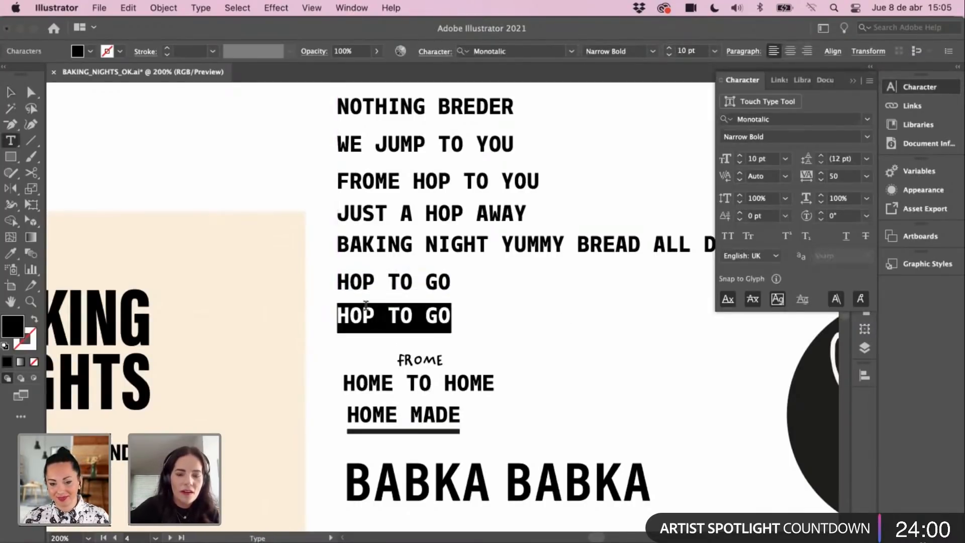
type("MO")
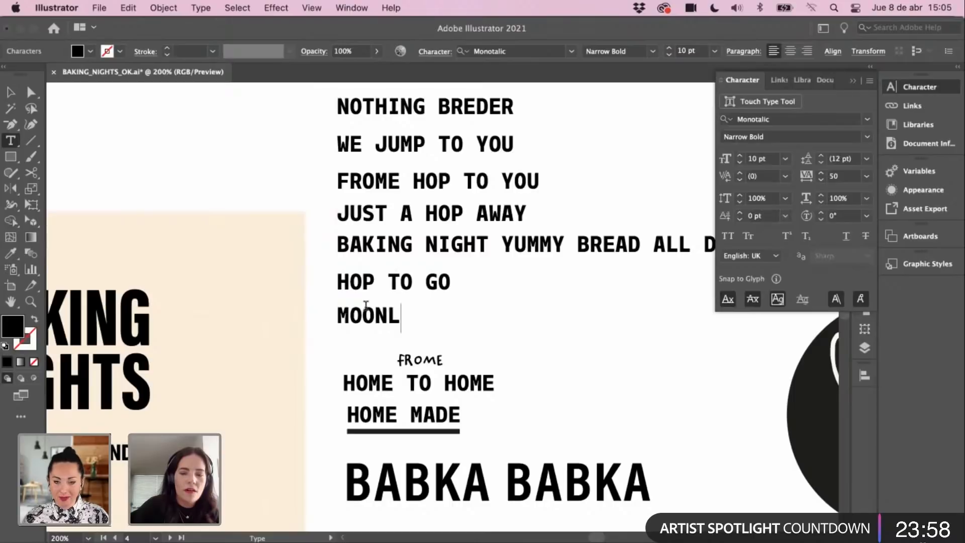
type("ON LIGH")
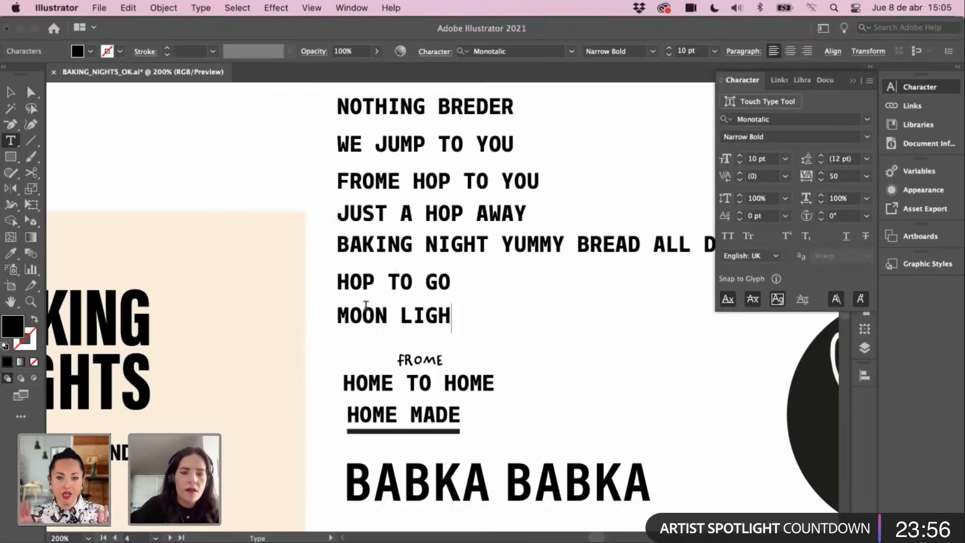
type("T BAKING")
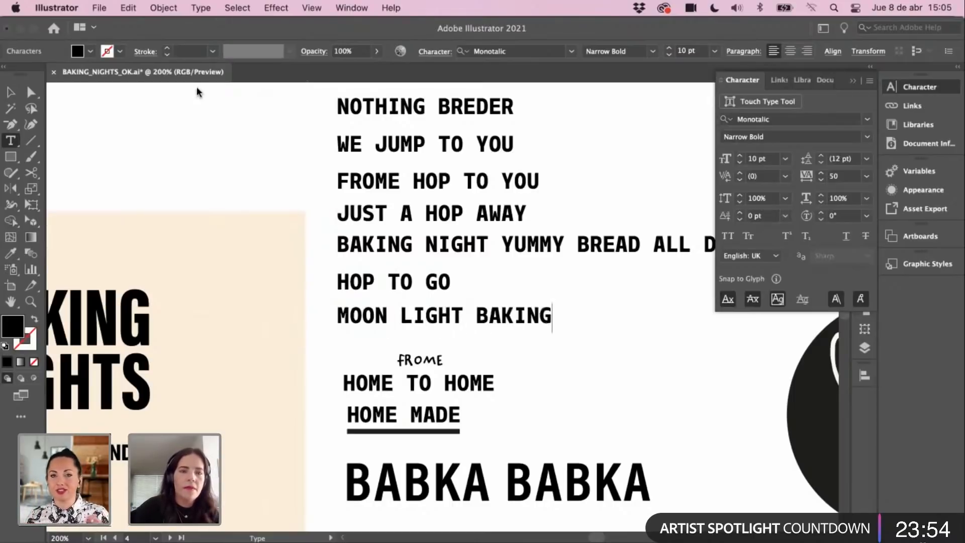
left_click(11, 92)
left_click(103, 123)
Step: Zoom out, then zoom back in on the grid and timer icons
key("super+minus")
key("super+minus")
key("space")
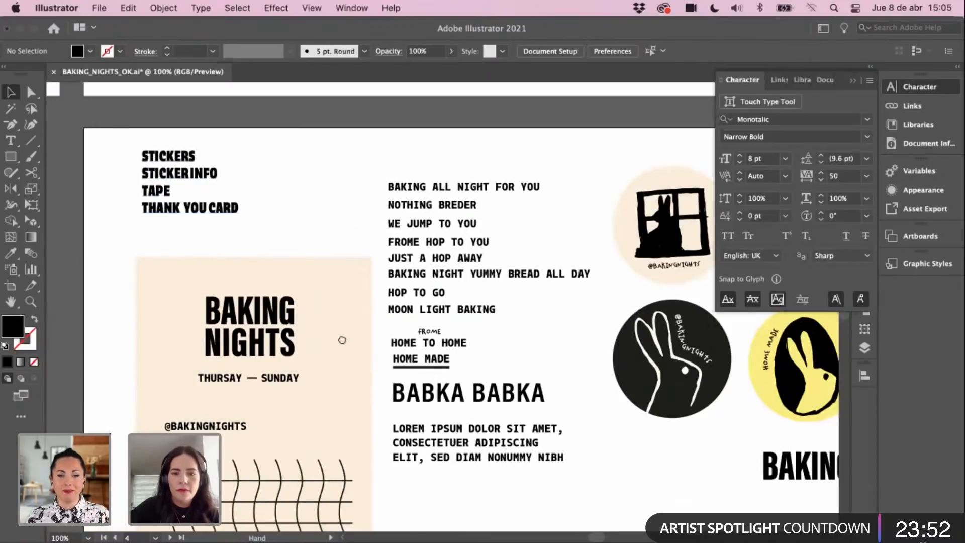
scroll(342, 340, "down", 10)
key("super+space")
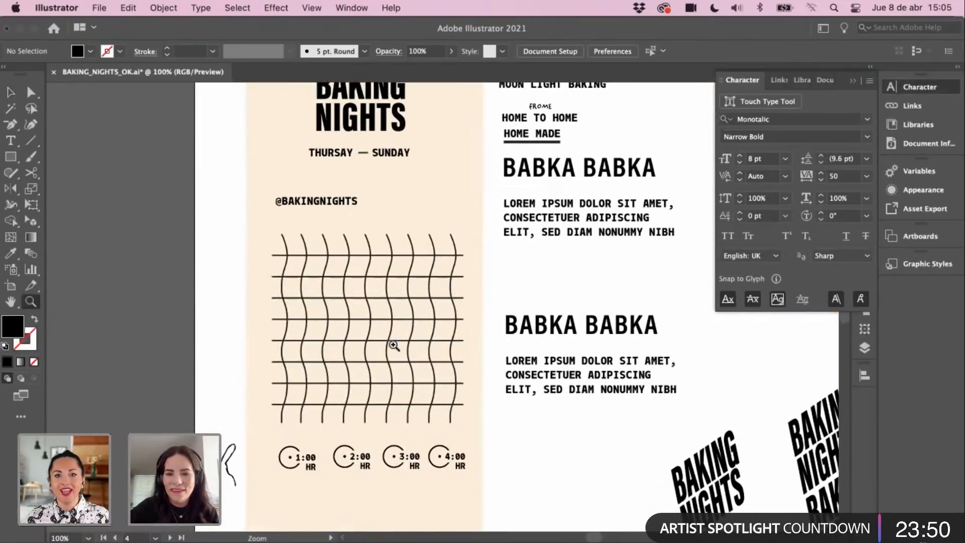
left_click(393, 346)
Step: Apply the FROME lettering's Chinchilla Regular font to all four HR labels
left_click(388, 410)
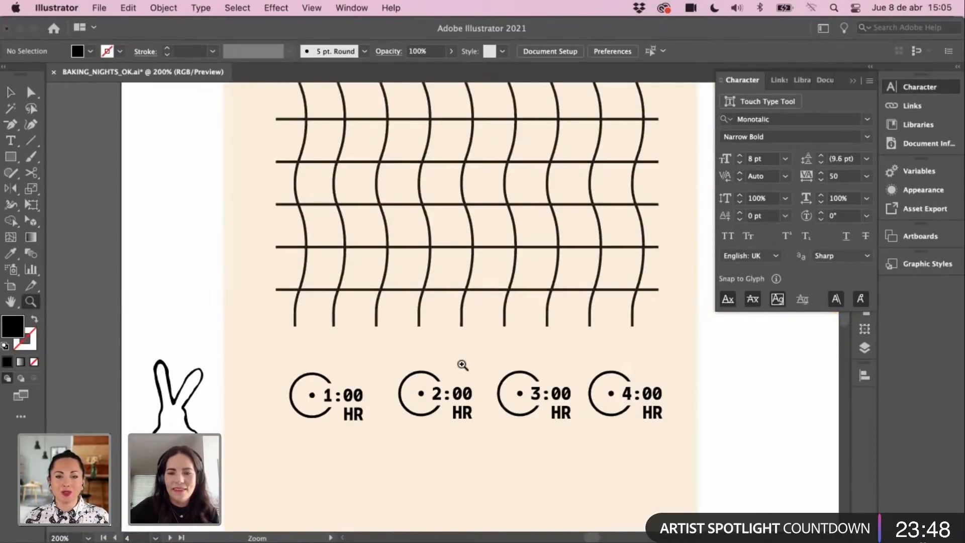
left_click(463, 365)
left_click(290, 384)
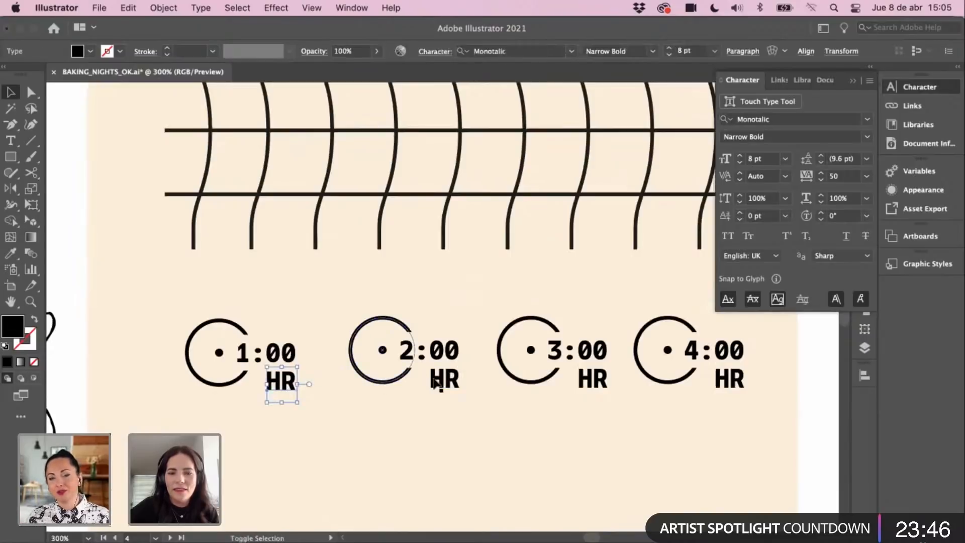
left_click(444, 379, "shift")
left_click(591, 382, "shift")
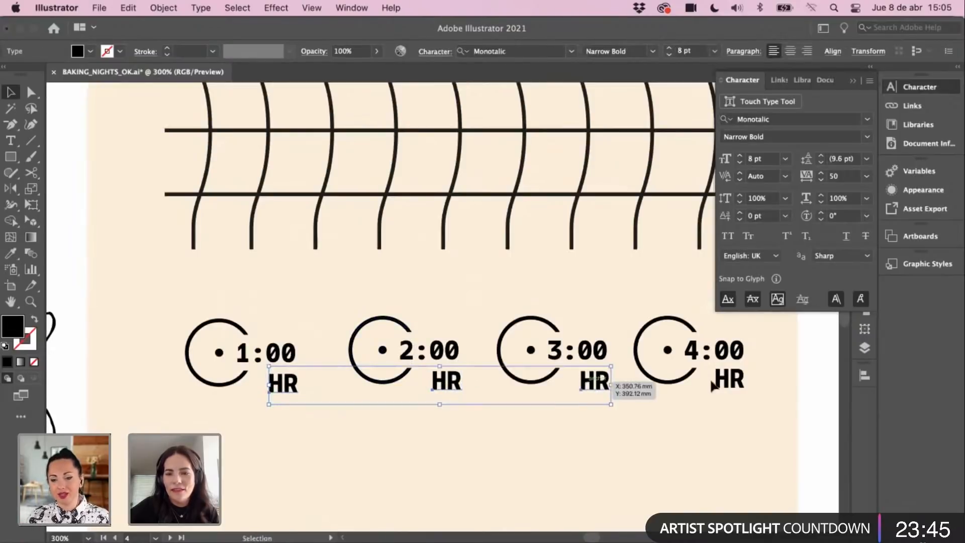
left_click(737, 383, "shift")
key("i")
key("super+1")
left_click_drag(475, 216, 480, 83)
left_click(486, 209)
Step: Add an S to the labels under 2:00, 3:00 and 4:00 so they read HRS
key("v")
left_click(431, 342)
left_click(431, 341, "super")
left_click(434, 298, "super")
mouse_move(425, 285)
left_mouse_down()
mouse_move(424, 257)
mouse_move(522, 296)
left_mouse_up()
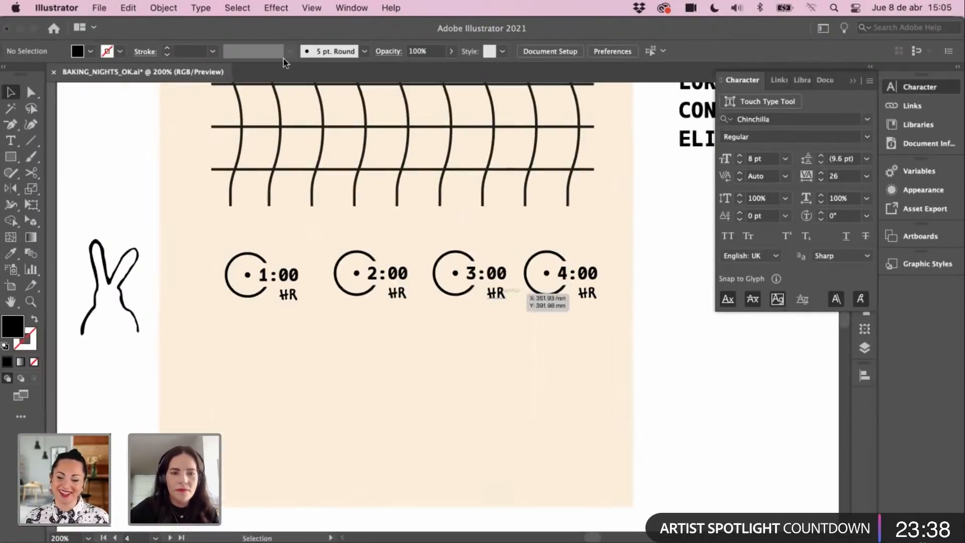
key("t")
left_click(407, 296)
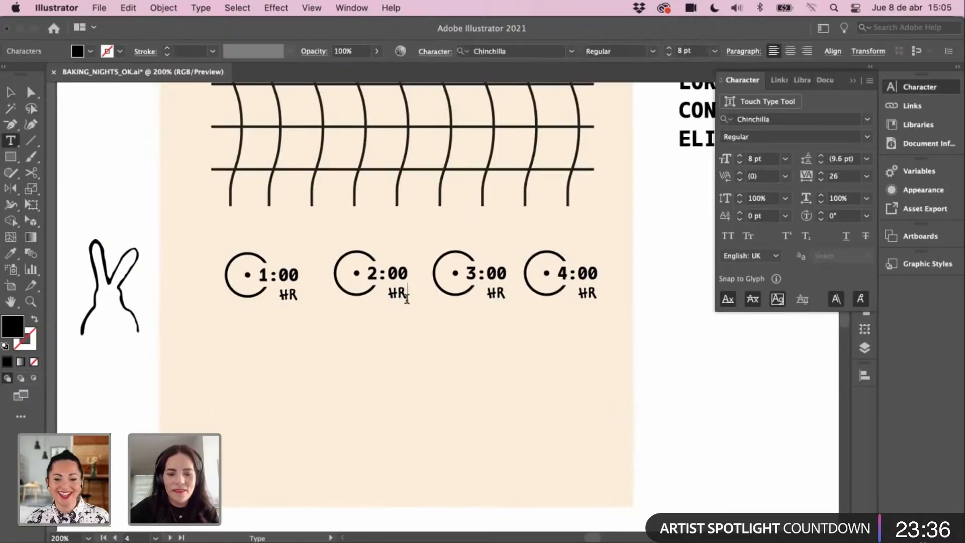
type("S")
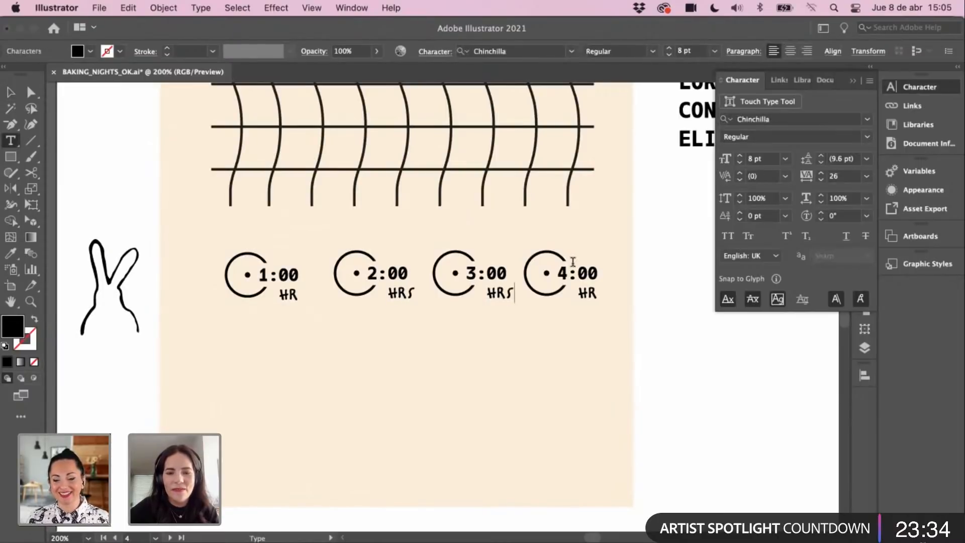
type("S")
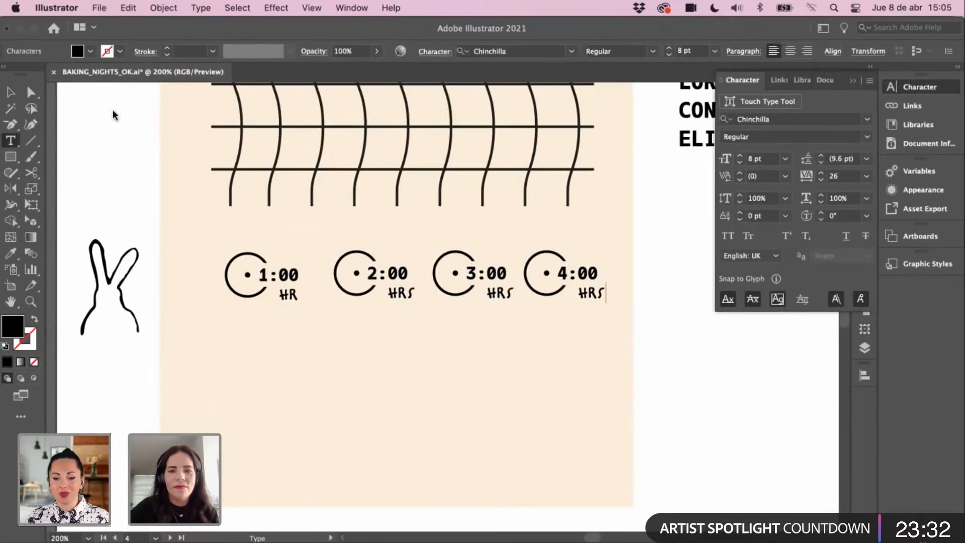
left_click(11, 92)
left_click(253, 323)
key("z")
left_click(312, 295)
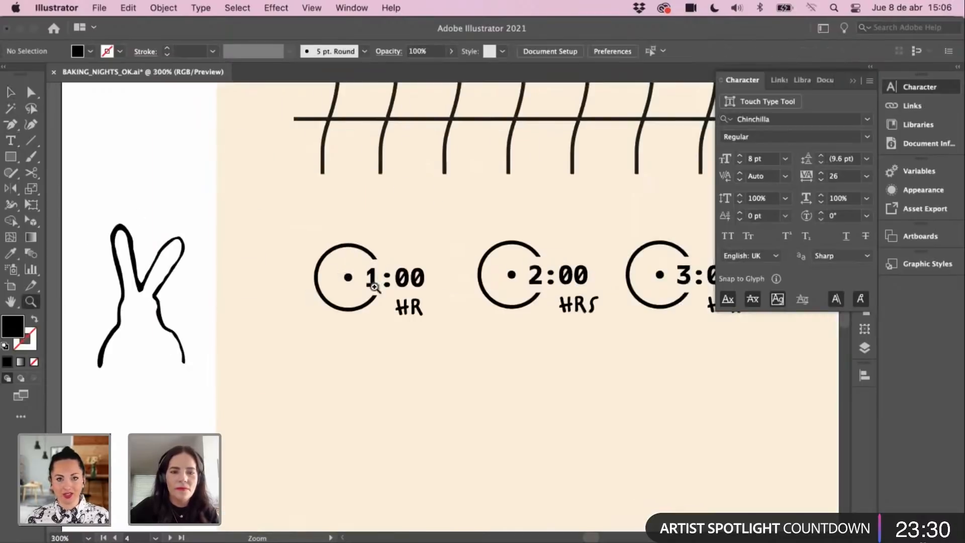
Step: Draw a first clock hand outline from the 1:00 centre dot with the Pencil
left_click(375, 287)
scroll(377, 326, "right", 1)
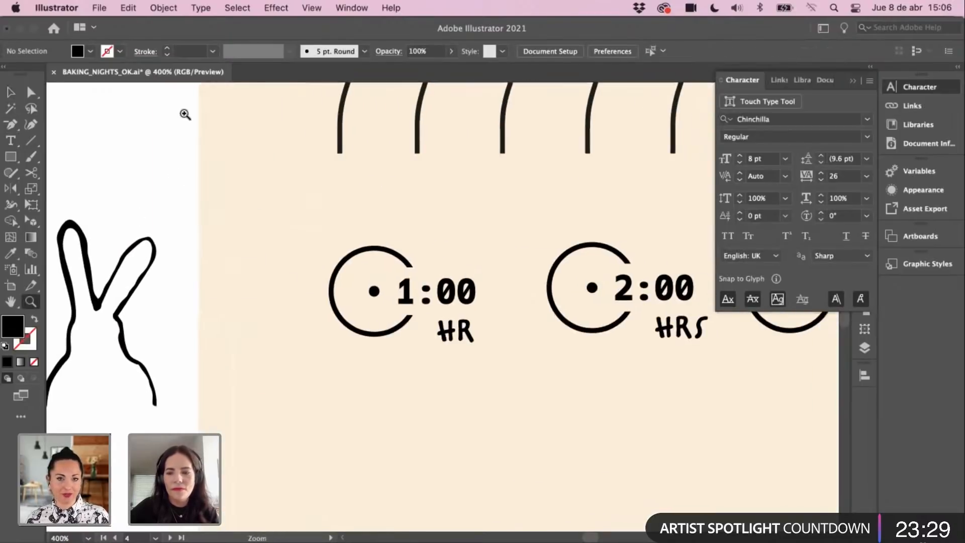
left_click(31, 156)
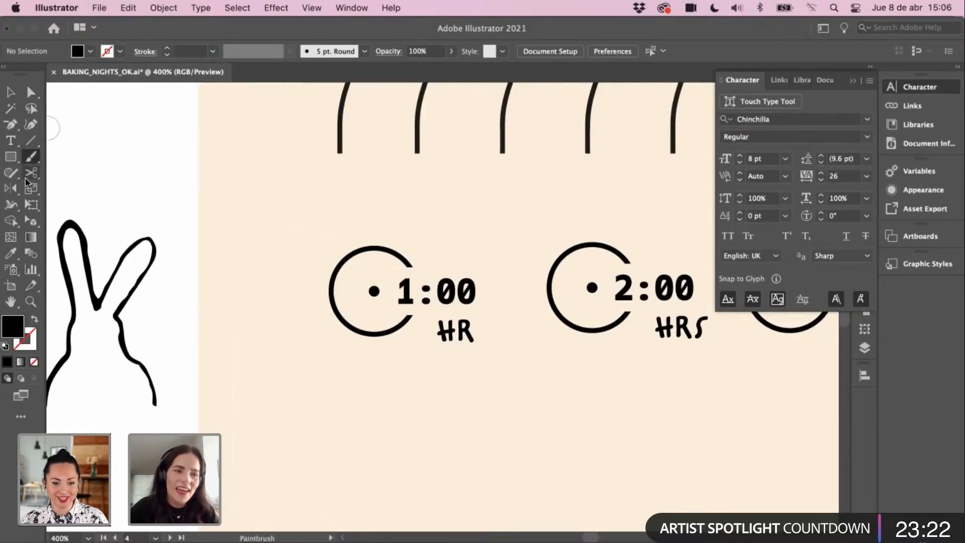
left_click(11, 93)
scroll(204, 194, "left", 1)
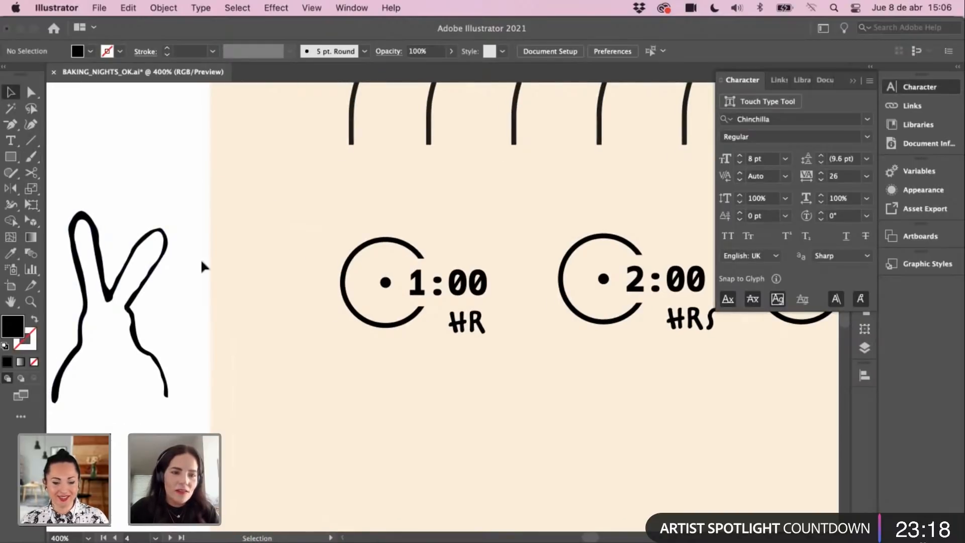
key("n")
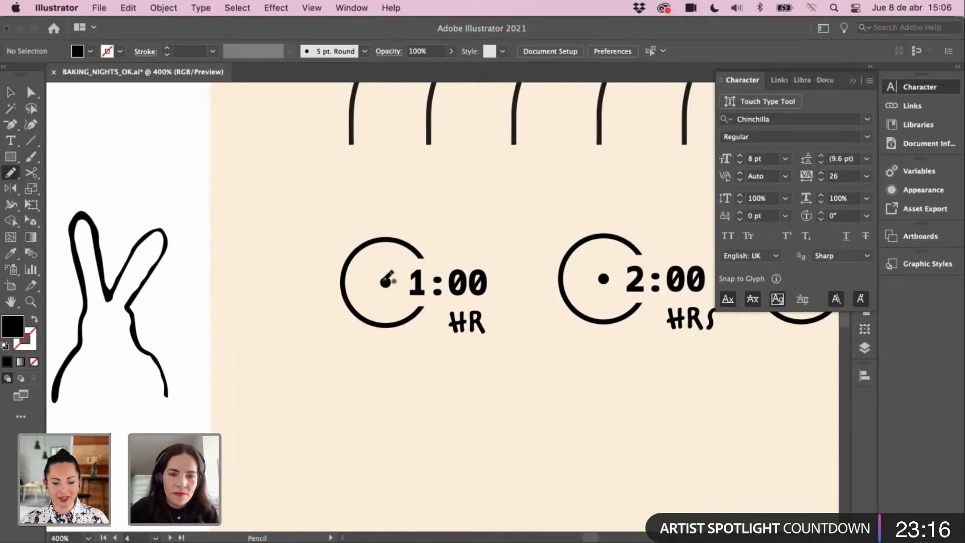
mouse_move(382, 283)
left_mouse_down()
mouse_move(385, 240)
mouse_move(385, 282)
left_mouse_up()
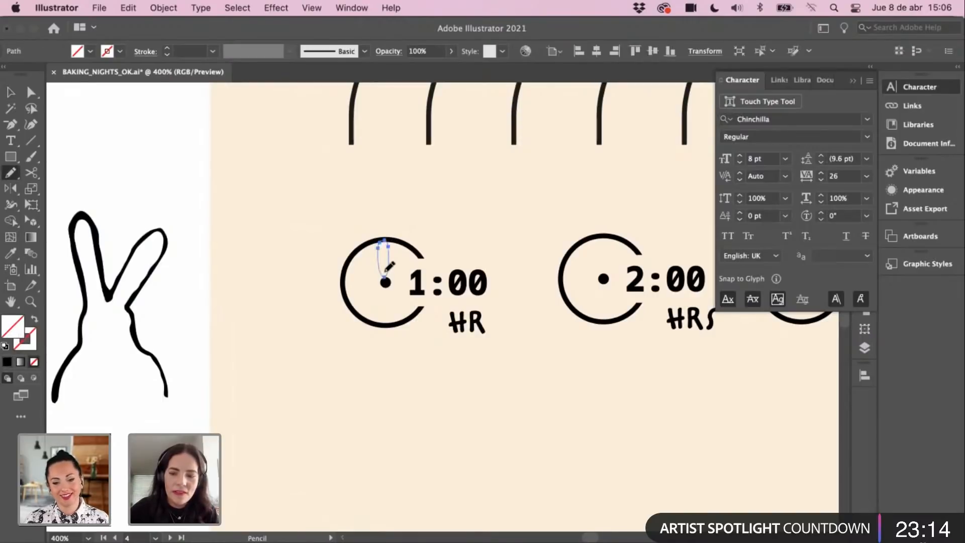
key("v")
left_click(350, 202)
Step: Draw a slender hand from the centre dot, fill it black like the dot, and lengthen it
left_click(395, 271)
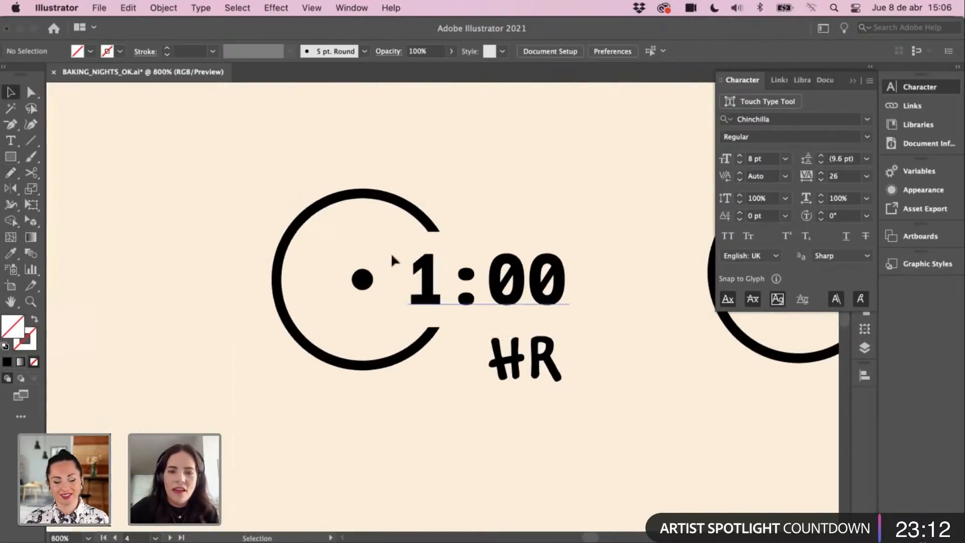
left_click(11, 173)
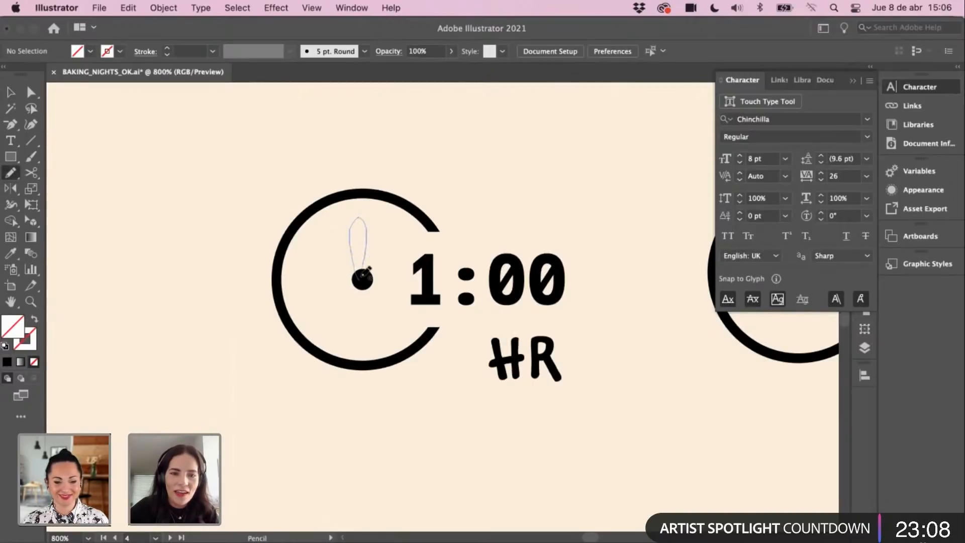
left_click_drag(364, 272, 364, 269)
key("i")
left_click(361, 278)
key("v")
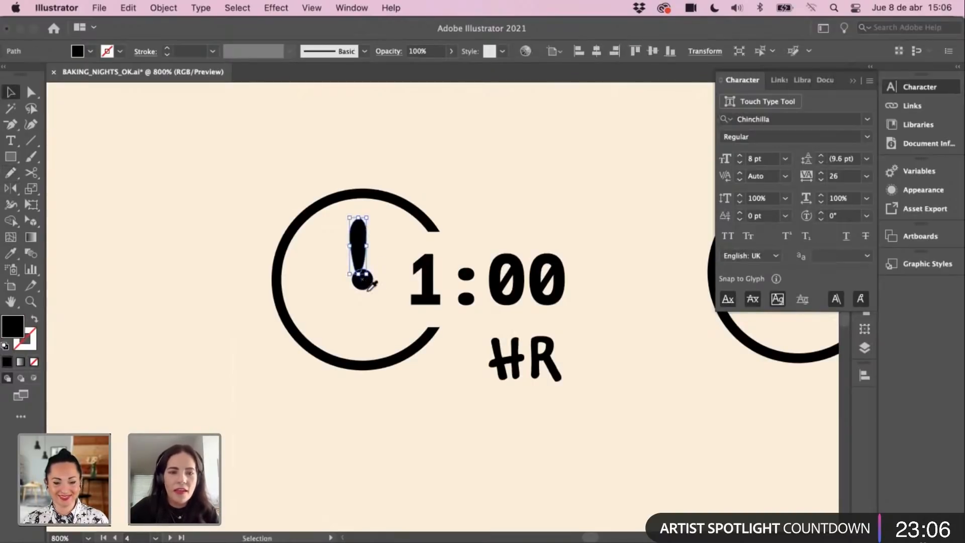
left_click_drag(368, 219, 331, 284)
Step: Rotate both clock hands onto the centre so they form a tilted V
left_click(236, 278)
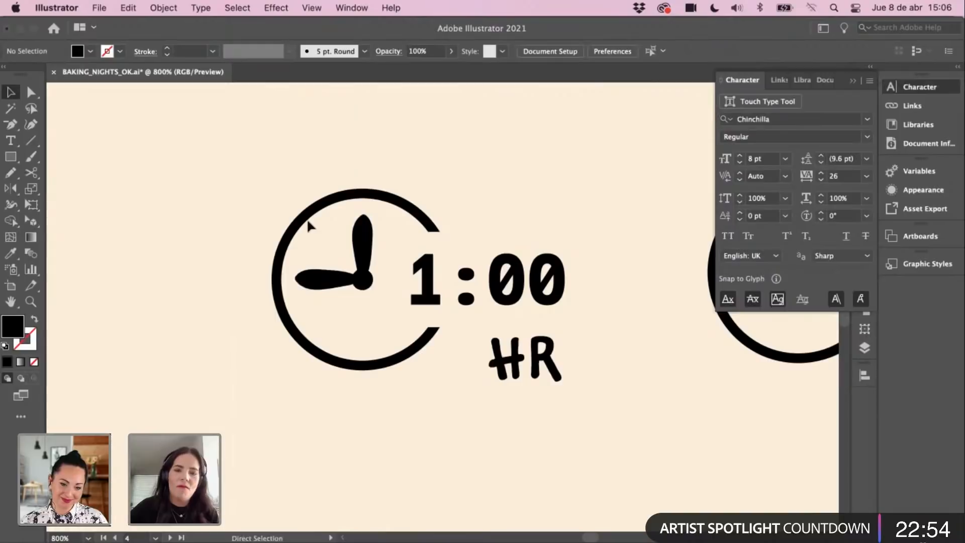
left_click(324, 282)
mouse_move(365, 263)
left_mouse_down()
mouse_move(368, 272)
mouse_move(338, 272)
mouse_move(397, 277)
mouse_move(376, 274)
left_mouse_up()
left_click(367, 229)
left_click_drag(378, 210, 392, 243)
key("super+minus")
key("super+minus")
key("super+minus")
key("super+minus")
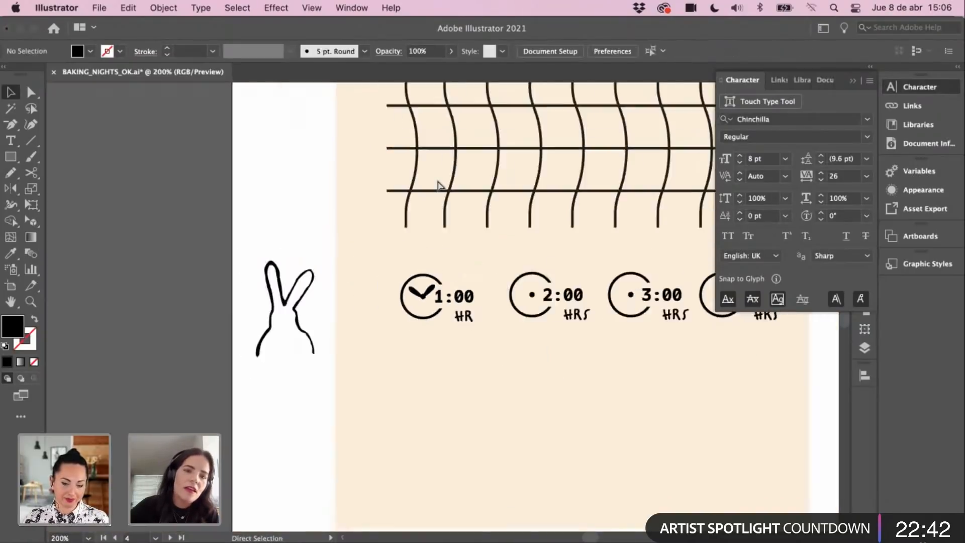
Step: Zoom in closely on the hands of the 1:00 clock icon
left_click_drag(426, 296, 354, 303)
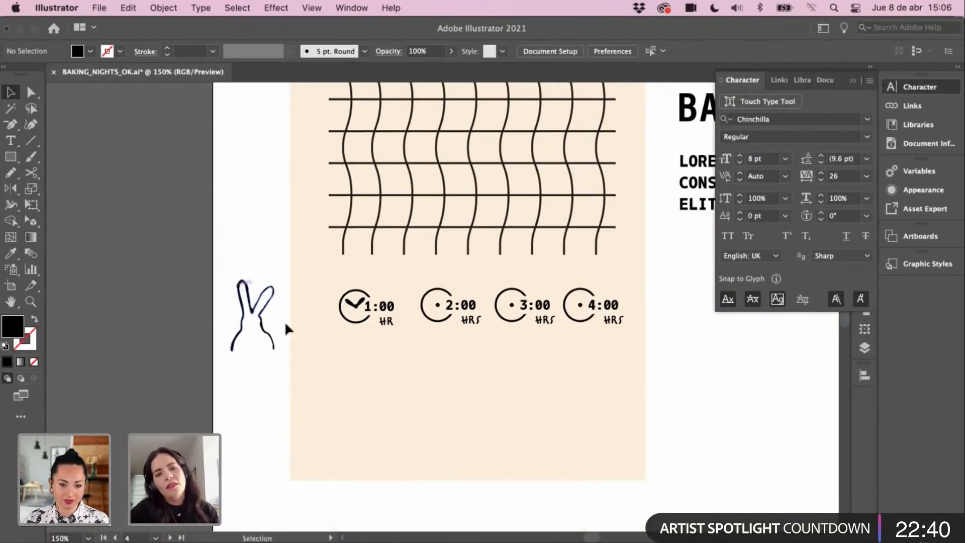
key("z")
left_click(299, 303)
left_click(299, 304)
left_click(416, 298)
left_click_drag(542, 314, 211, 276)
key("v")
key("z")
left_click(536, 303)
key("v")
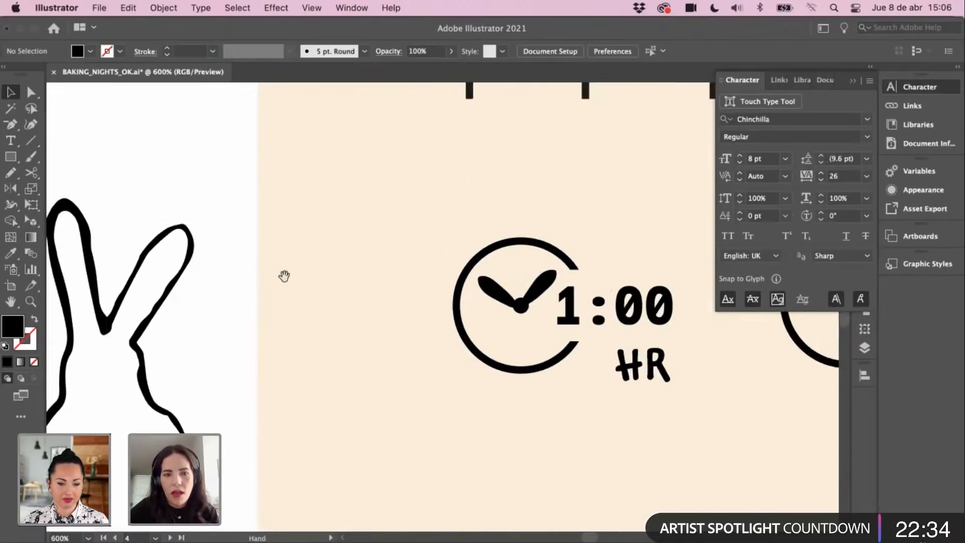
left_click_drag(284, 276, 306, 231)
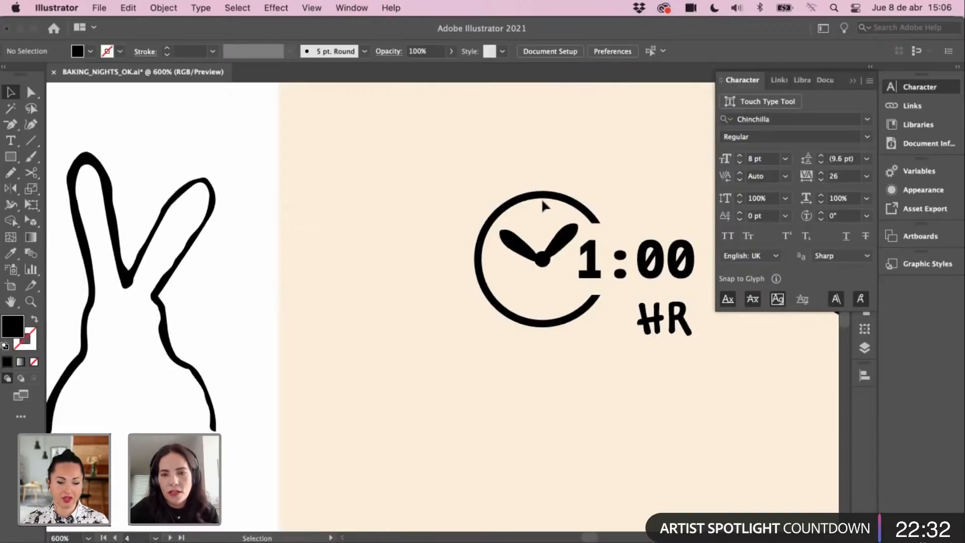
left_click_drag(523, 272, 572, 269)
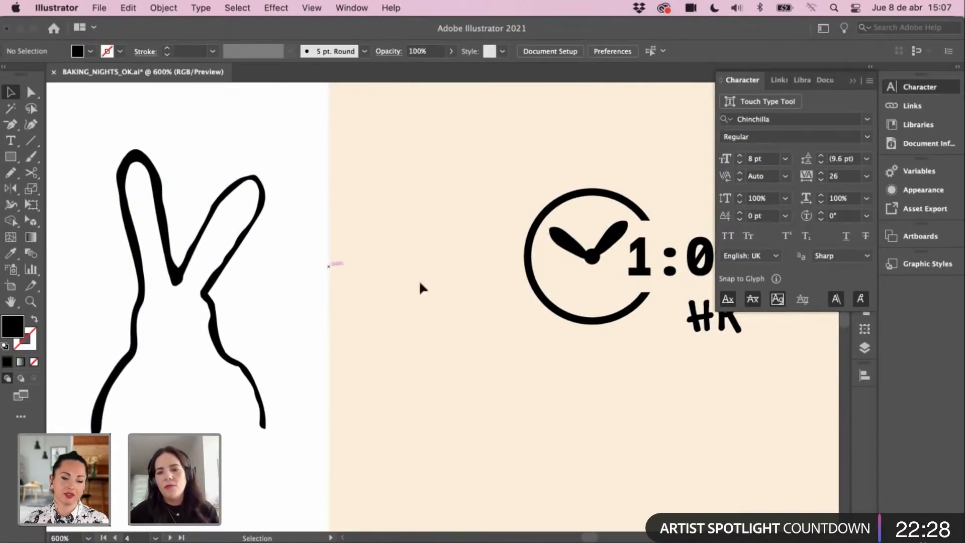
left_click_drag(389, 316, 291, 320)
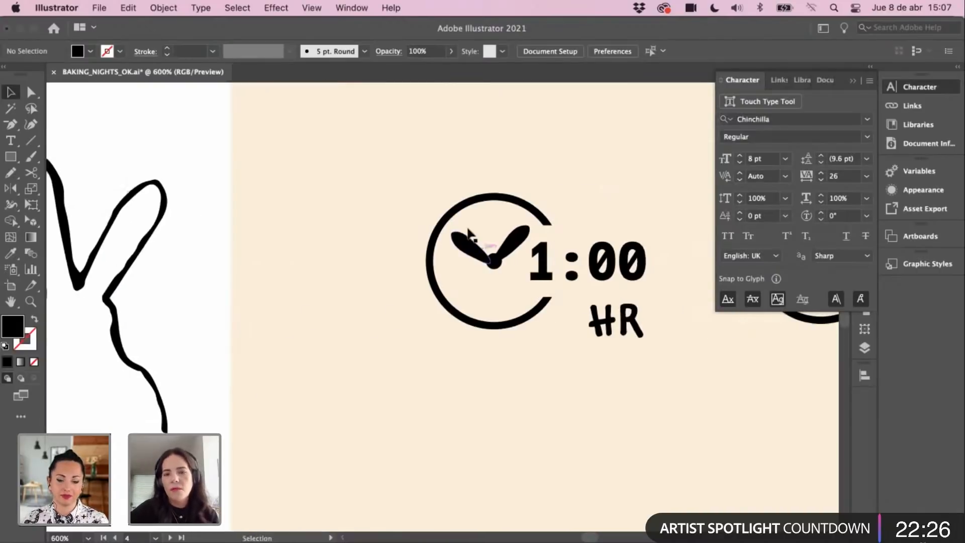
key("z")
left_click(491, 279)
left_click(492, 280)
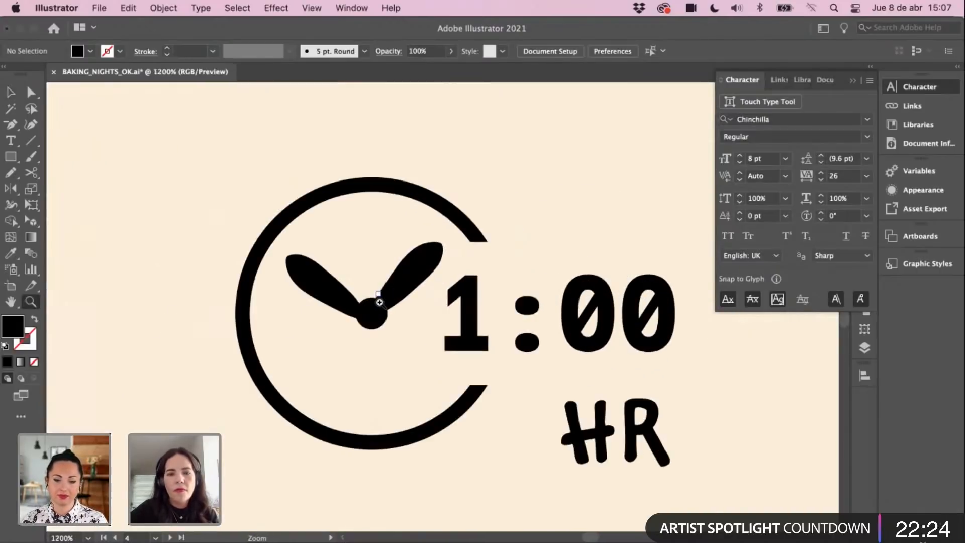
left_click(380, 299)
left_click(372, 294)
Step: Rotate the right hand counterclockwise until nearly upright and move it onto the centre circle
key("a")
left_click(356, 240)
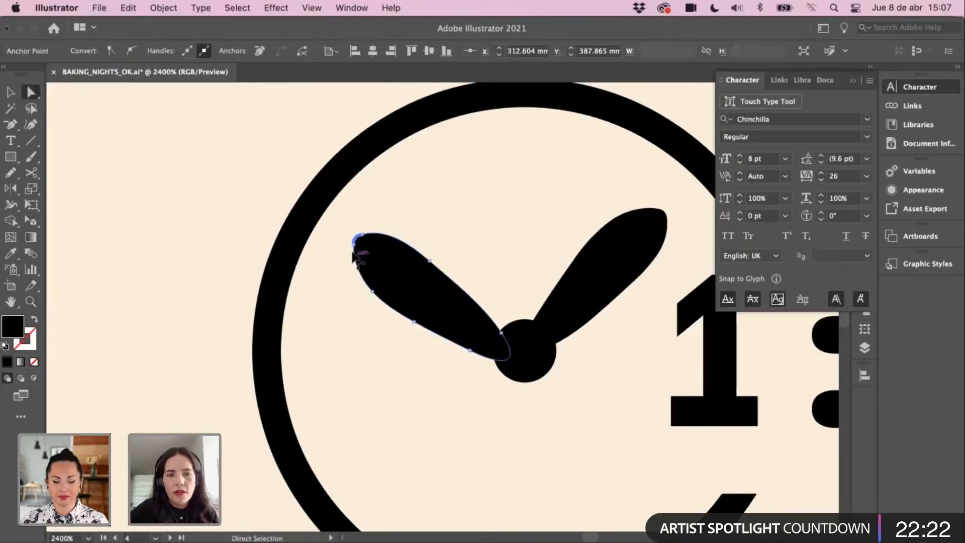
key("v")
left_click(575, 291)
left_click_drag(649, 231, 582, 216)
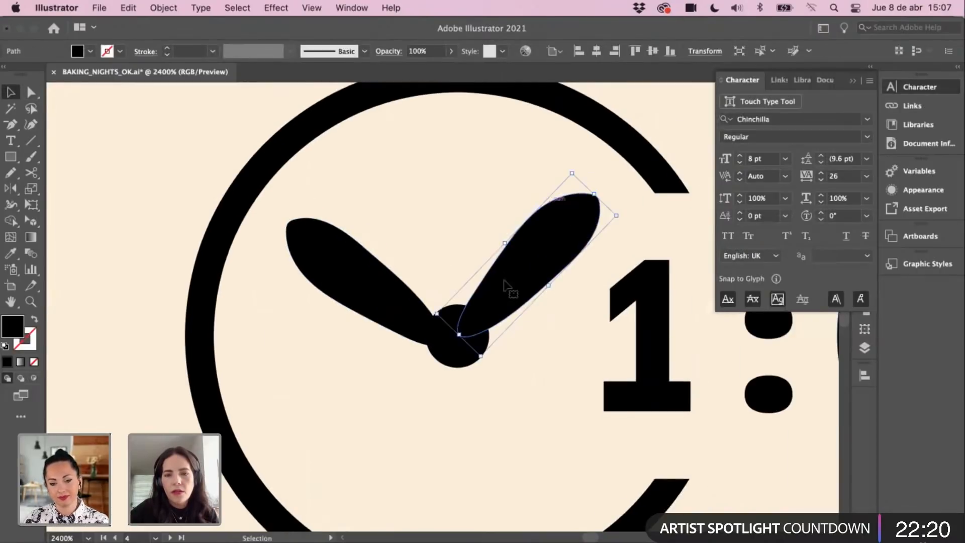
left_click_drag(509, 291, 509, 299)
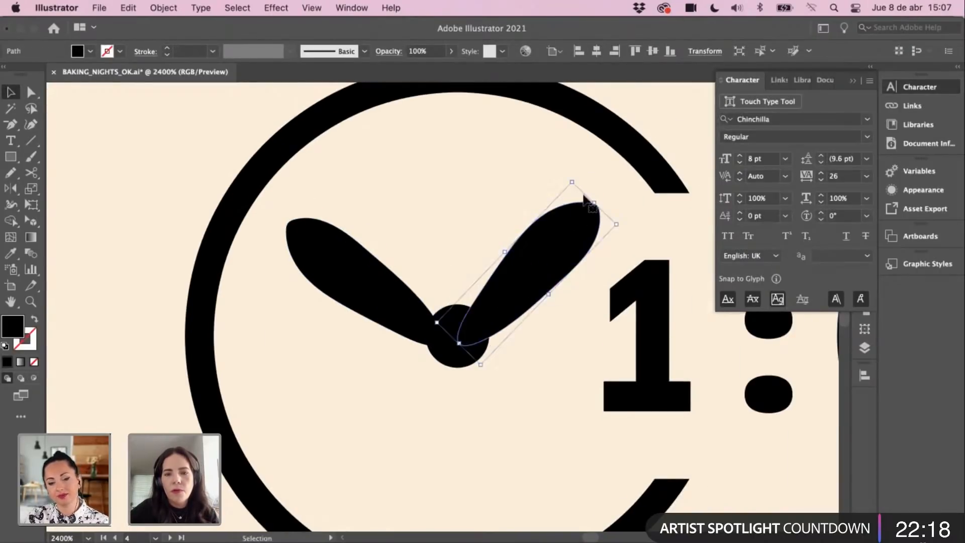
left_click_drag(568, 173, 537, 165)
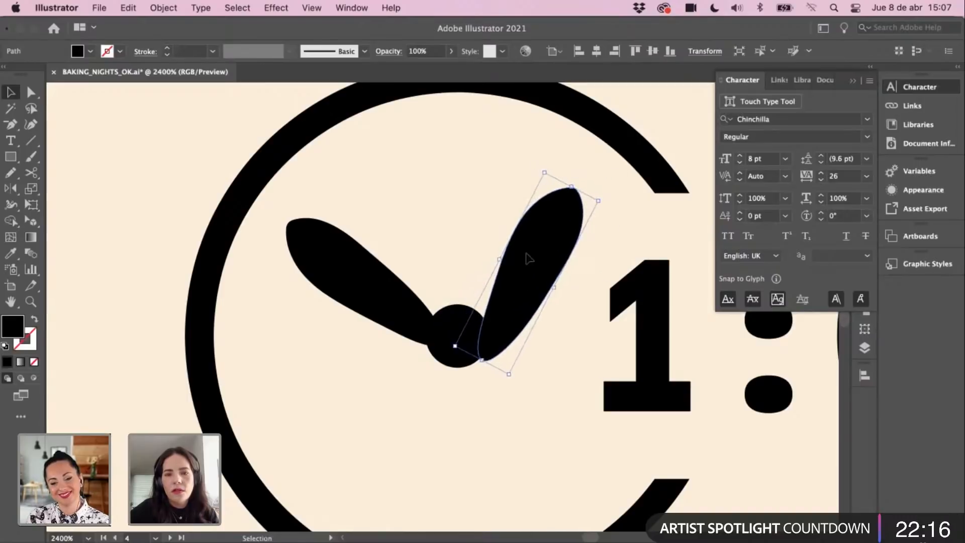
left_click_drag(534, 266, 513, 255)
key("super+minus")
key("super+minus")
key("super+minus")
key("super+minus")
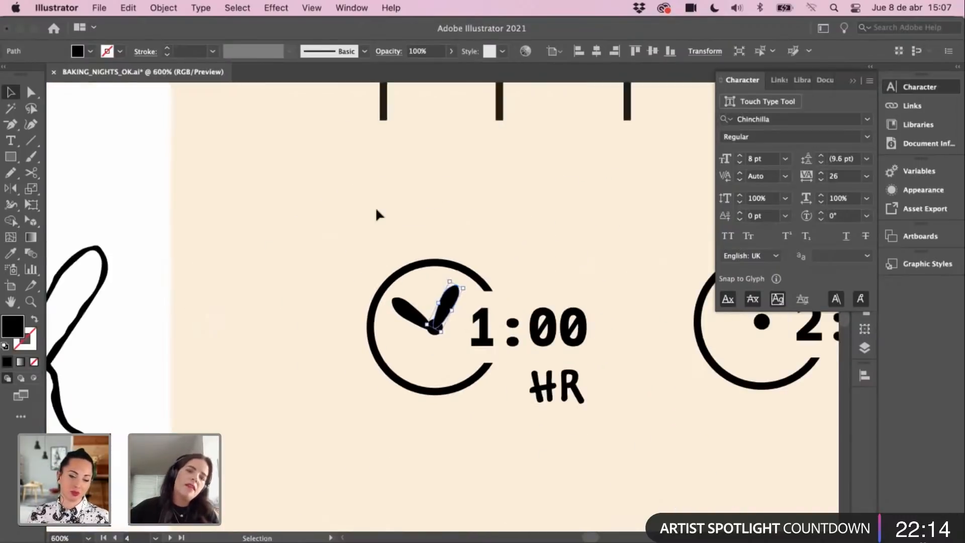
left_click(372, 206)
key("super+minus")
key("super+minus")
key("super+minus")
key("super+minus")
left_click_drag(427, 274, 346, 378)
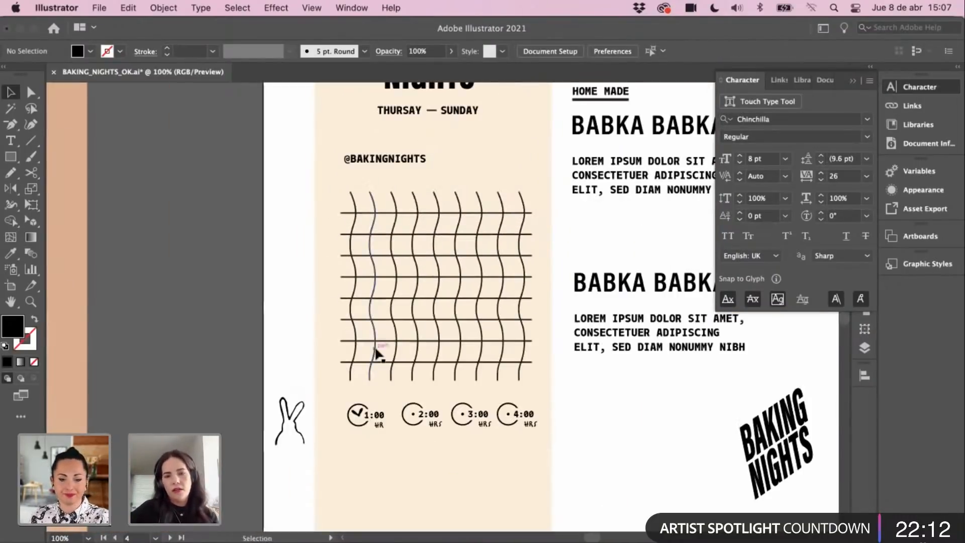
Step: Select both hands of the 1:00 clock together
left_click_drag(542, 311, 346, 335)
key("z")
left_click(352, 425)
left_click(427, 312)
key("v")
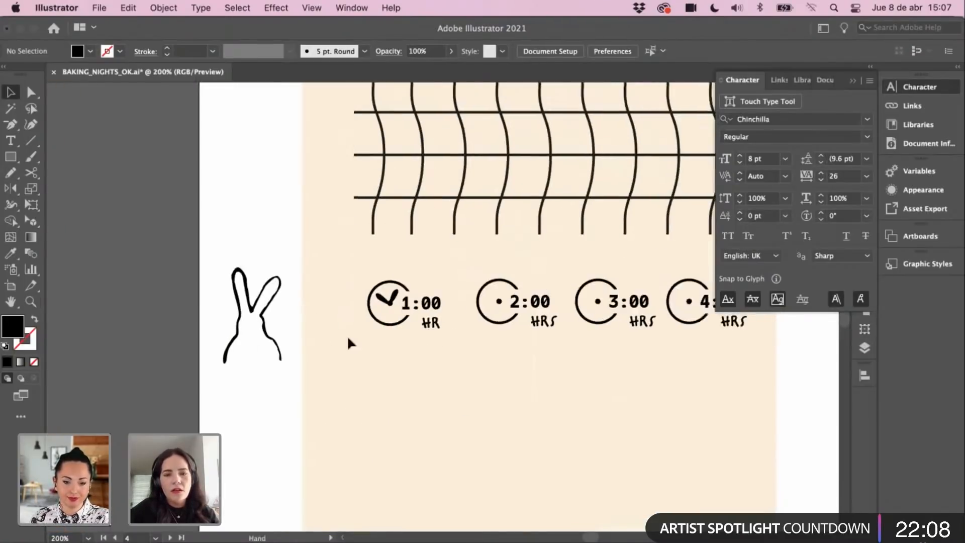
left_click(278, 316)
key("z")
left_click(328, 341)
left_click(358, 287)
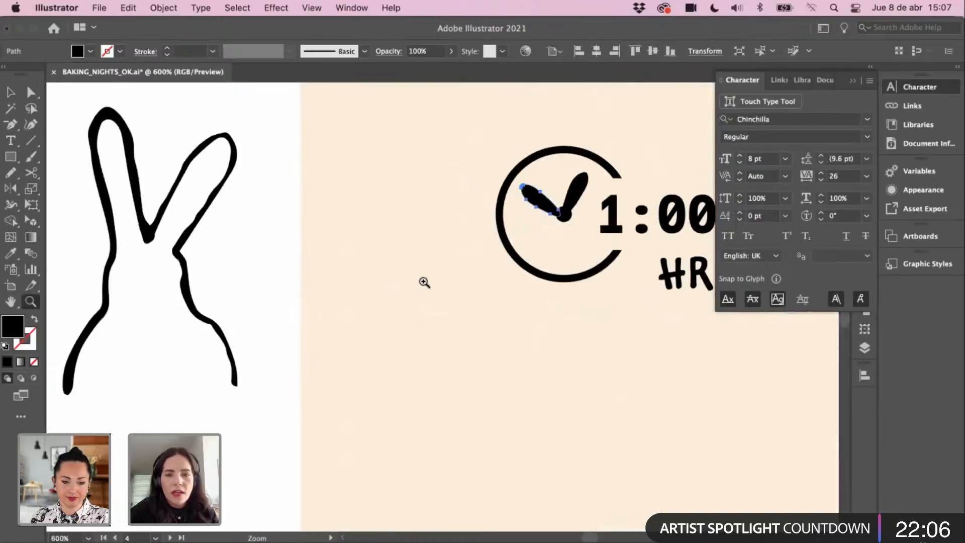
key("v")
left_click(573, 193)
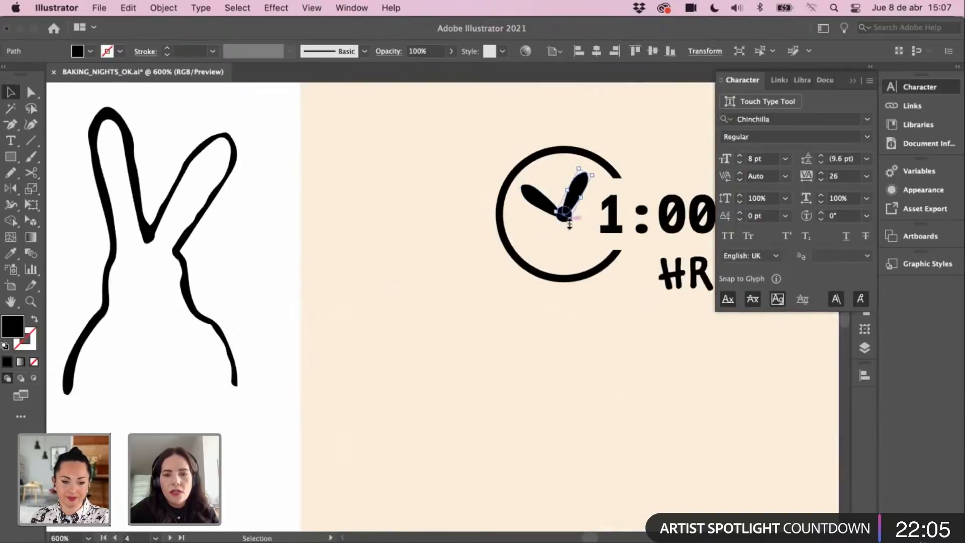
left_click(536, 209, "shift")
scroll(583, 304, "right", 10)
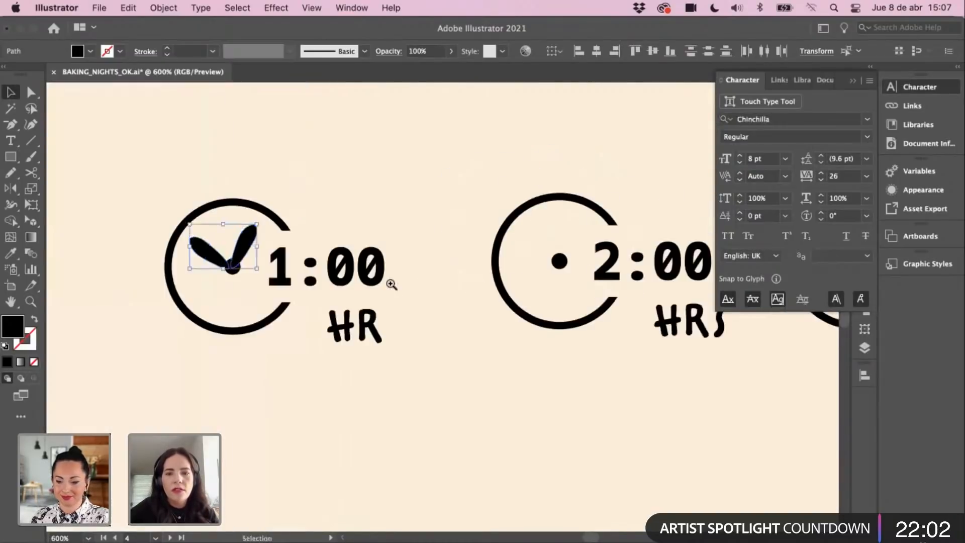
Step: Paste a copy of the hands and rotate it onto the 2:00 clock's centre dot
key("z")
left_click(477, 309)
key("super+v")
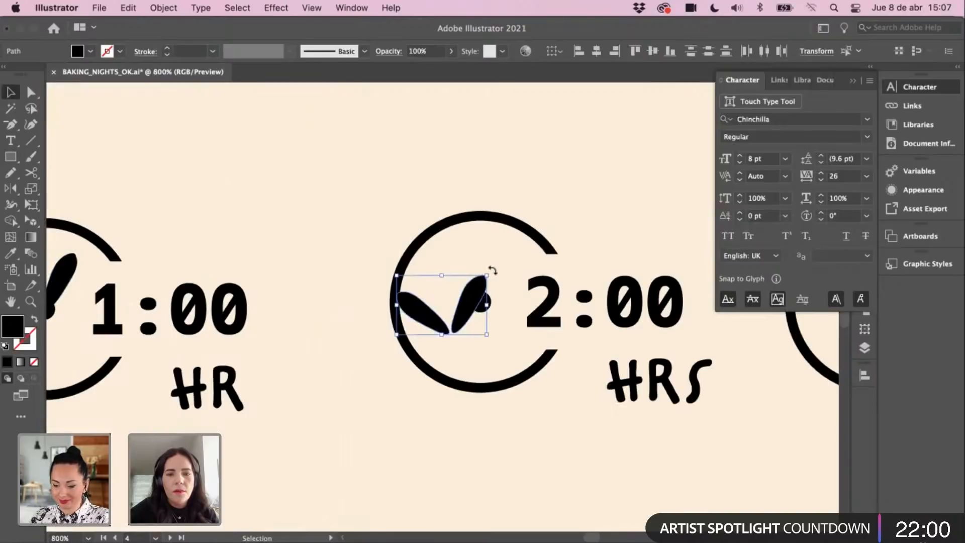
left_click_drag(493, 271, 533, 318)
key("super+space")
left_click(433, 319, "super")
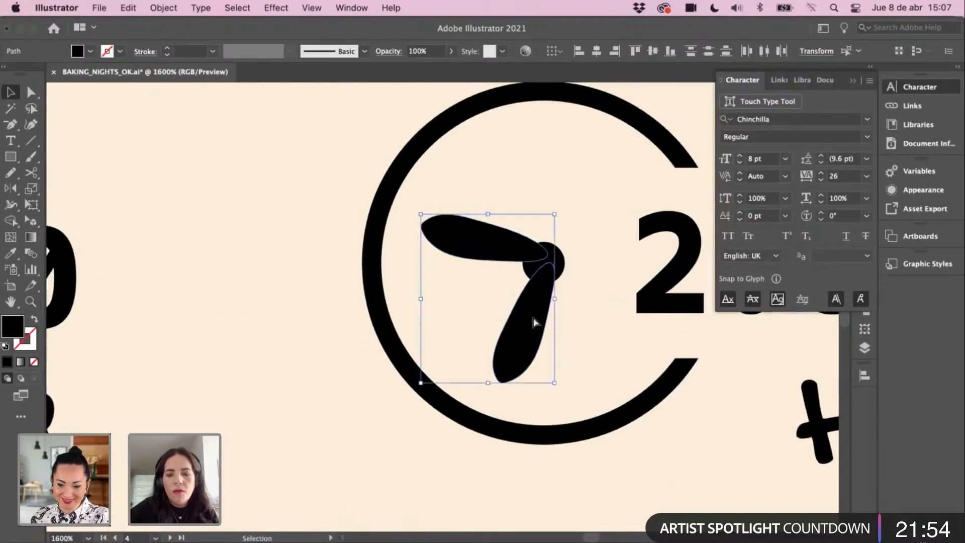
key("super+minus")
key("super+minus")
key("super+minus")
key("space")
Step: Paste another copy of the hands, rotated clockwise, onto the 3:00 clock's dot
left_click_drag(390, 333, 135, 331)
left_click_drag(521, 270, 397, 276)
key("super+v")
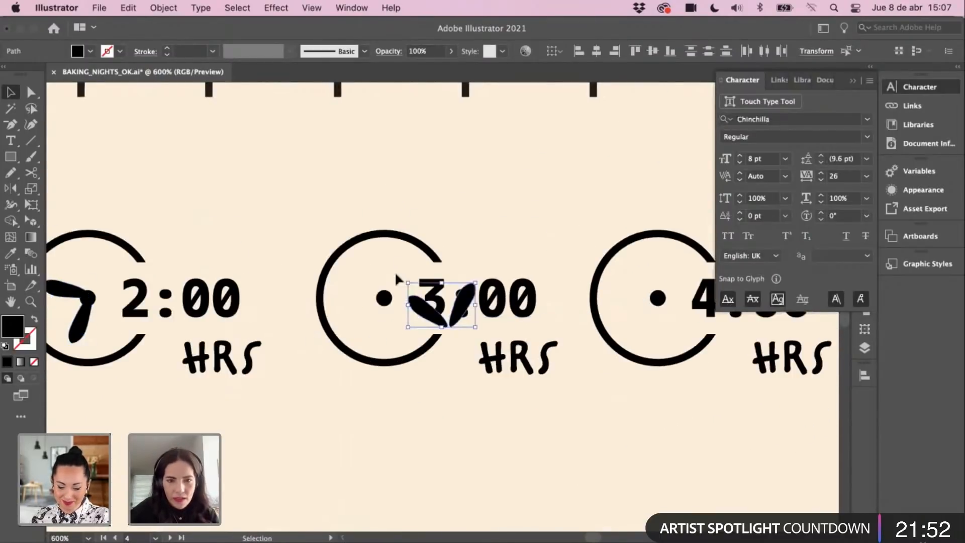
left_click_drag(479, 278, 482, 344)
left_click_drag(435, 297, 401, 287)
Step: Place inverted-V hands on the 4:00 clock and reshape the 3:00 hands into an inverted V
scroll(321, 341, "right", 10)
key("super+v")
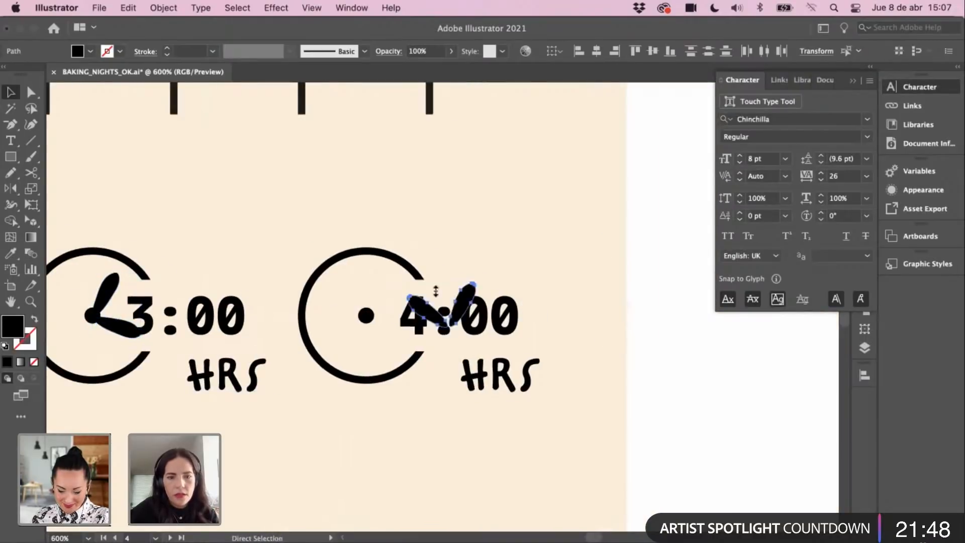
left_click_drag(478, 276, 354, 331)
left_click_drag(495, 314, 659, 285)
left_click(281, 274)
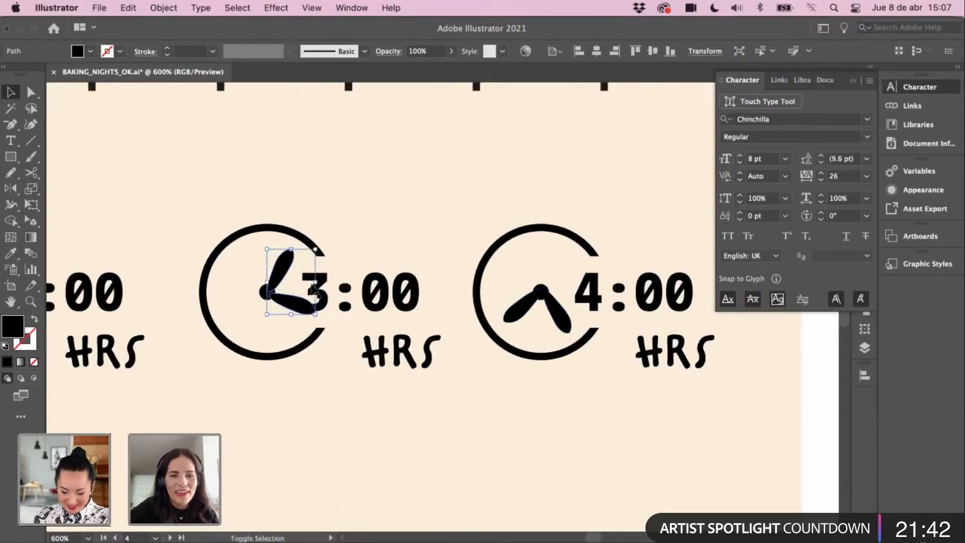
left_click_drag(320, 254, 322, 332)
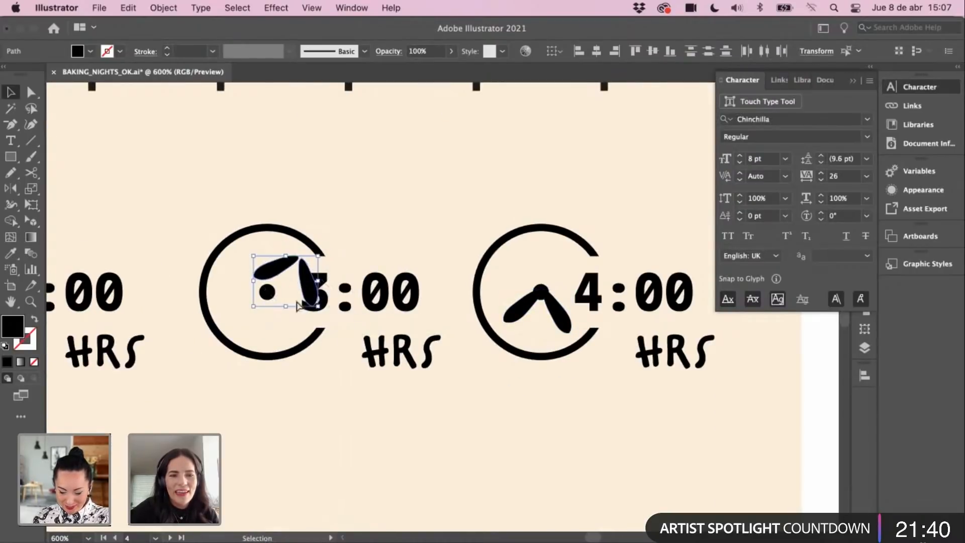
left_click_drag(296, 302, 273, 332)
Step: Nudge the whole row of four clocks with their labels to the left
key("super+minus")
key("super+minus")
key("super+minus")
key("super+minus")
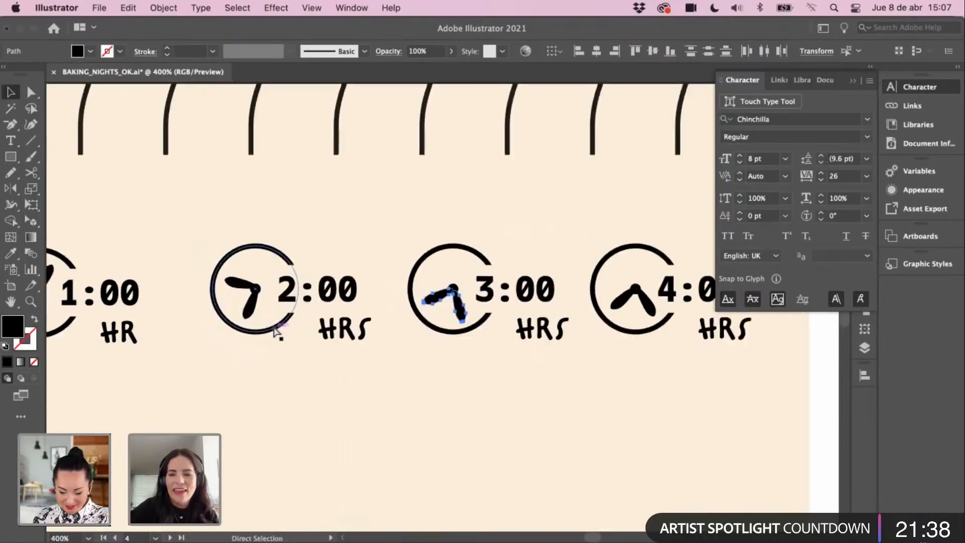
key("super+minus")
key("super+minus")
key("super+minus")
left_click(571, 377)
left_click_drag(542, 318, 553, 386)
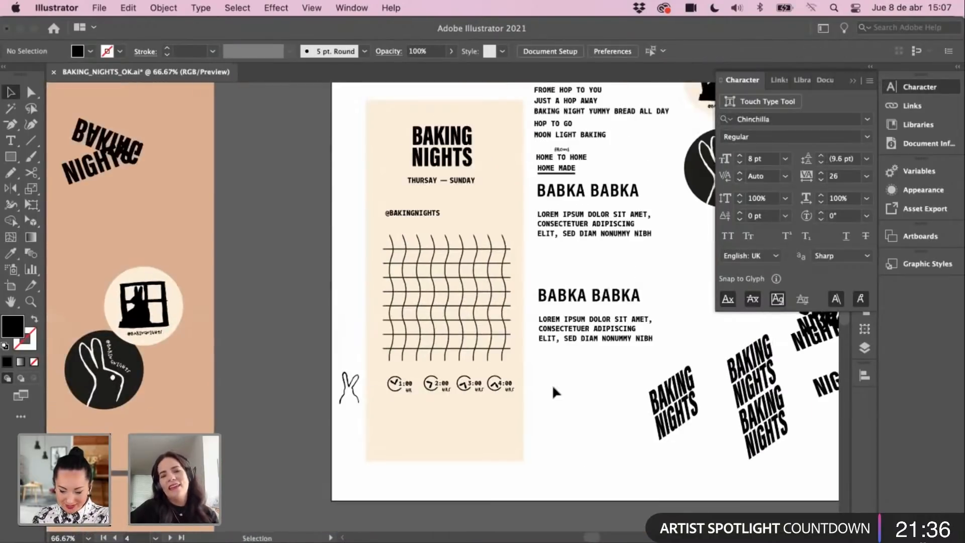
key("z")
left_click(529, 357)
left_click(444, 298)
key("v")
left_click_drag(457, 351, 541, 358)
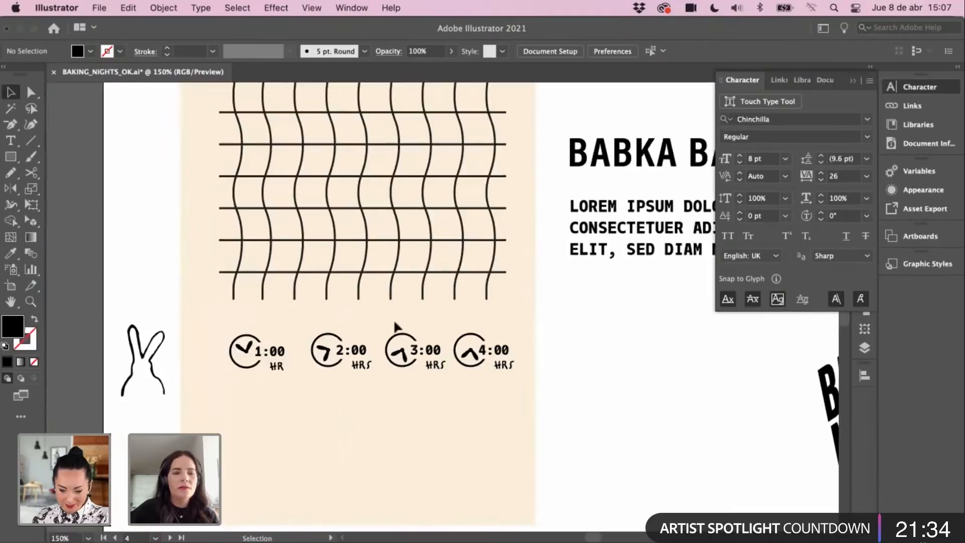
left_click_drag(509, 400, 513, 397)
key("Left")
key("Left")
key("Left")
key("Left")
key("Left")
key("Left")
key("Left")
key("Left")
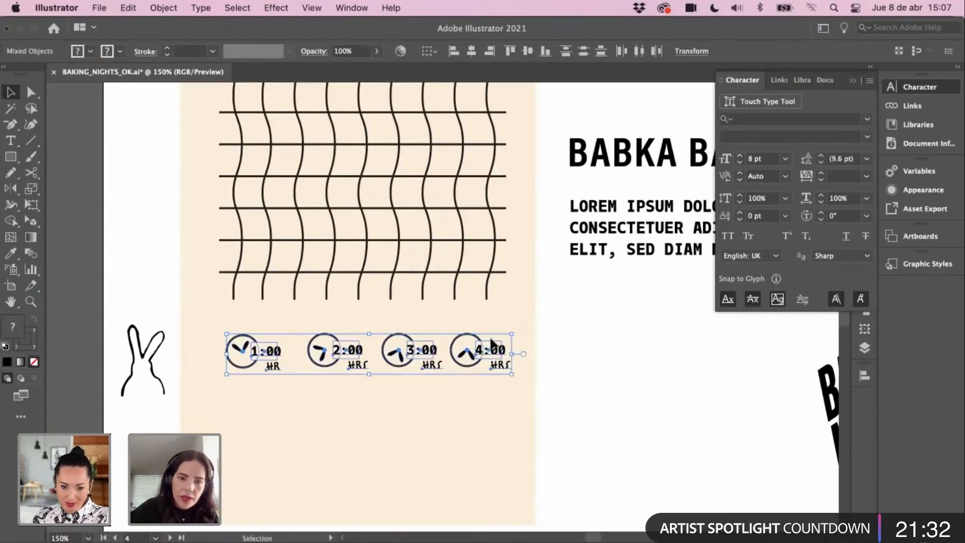
Step: Even the spacing by nudging the 2:00, 3:00 and 4:00 clocks individually
left_click(556, 322)
scroll(603, 353, "left", 2)
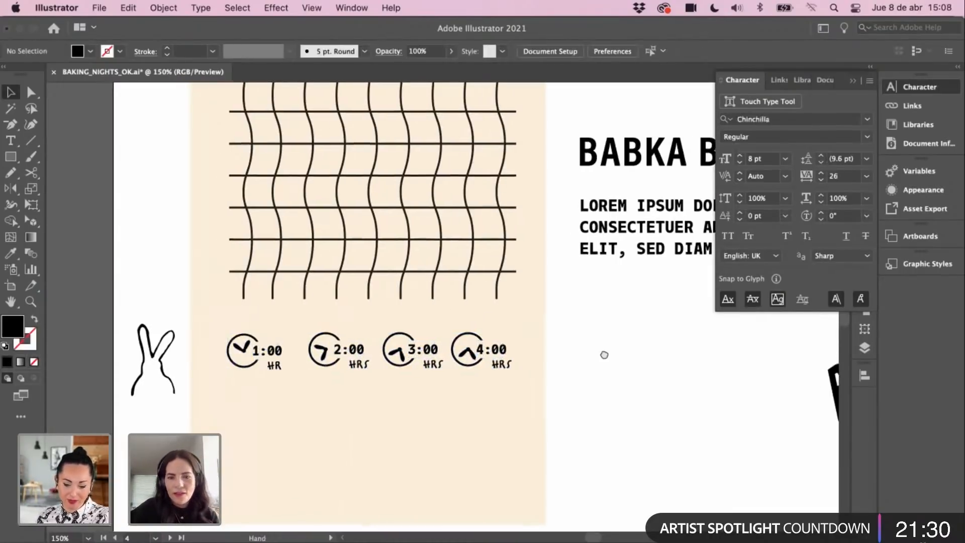
left_click_drag(326, 332, 391, 406)
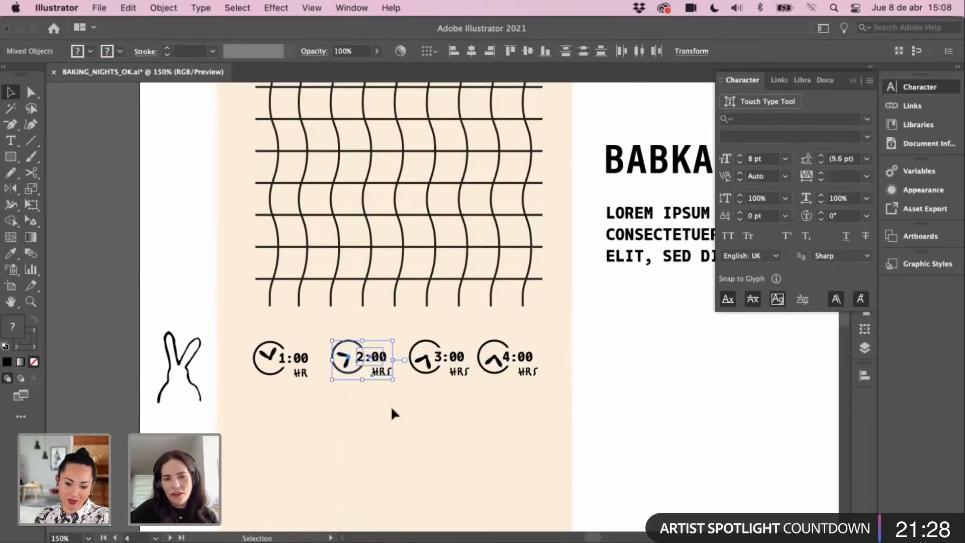
key("Left")
key("Left")
key("Left")
key("Left")
key("Left")
key("Left")
key("Left")
key("Left")
key("Left")
left_click_drag(415, 320, 459, 400)
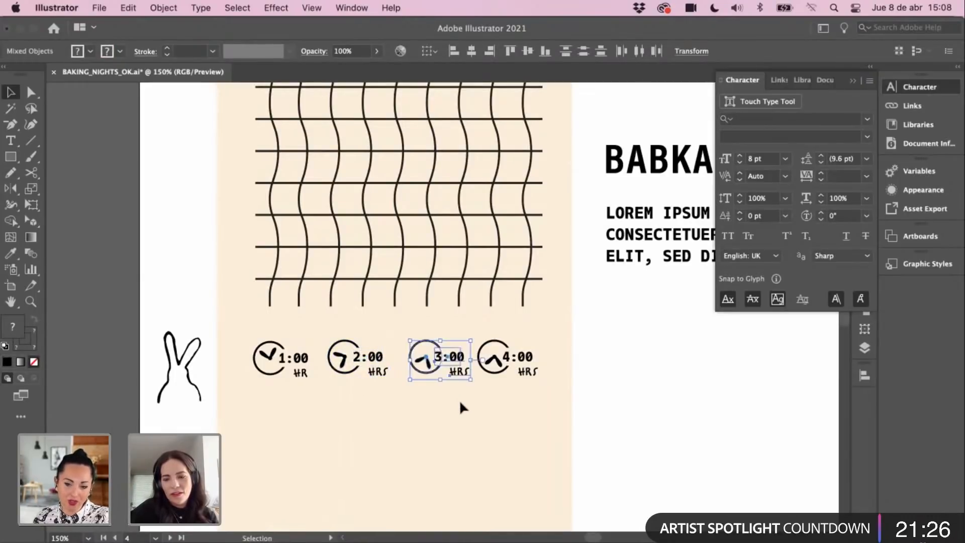
key("Left")
key("Left")
key("Left")
key("Left")
left_click_drag(578, 329, 487, 405)
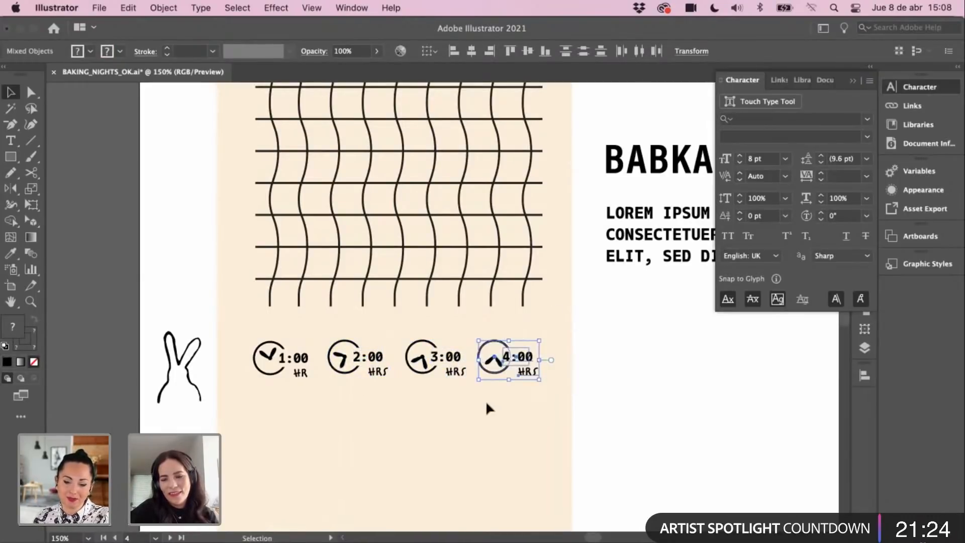
key("Left")
key("Left")
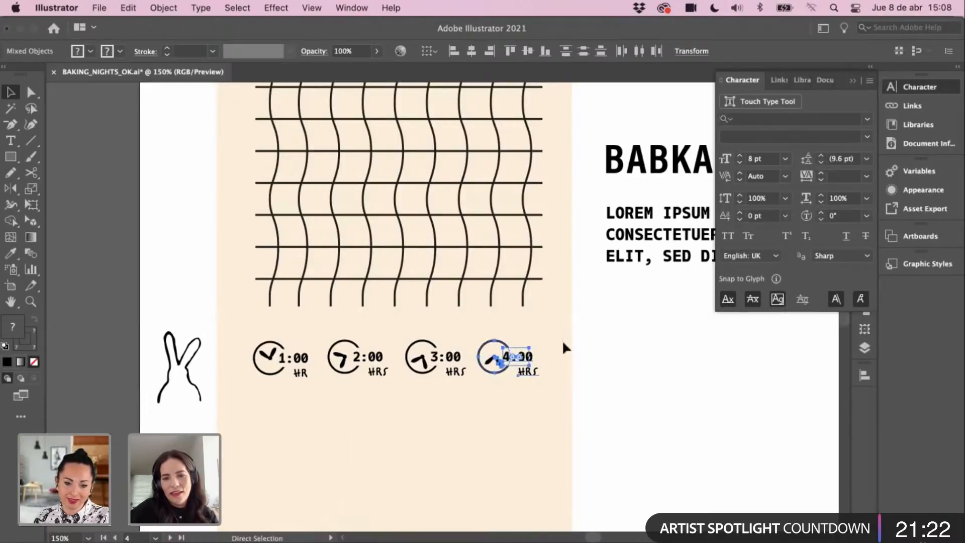
left_click_drag(562, 340, 474, 396)
key("Right")
key("Right")
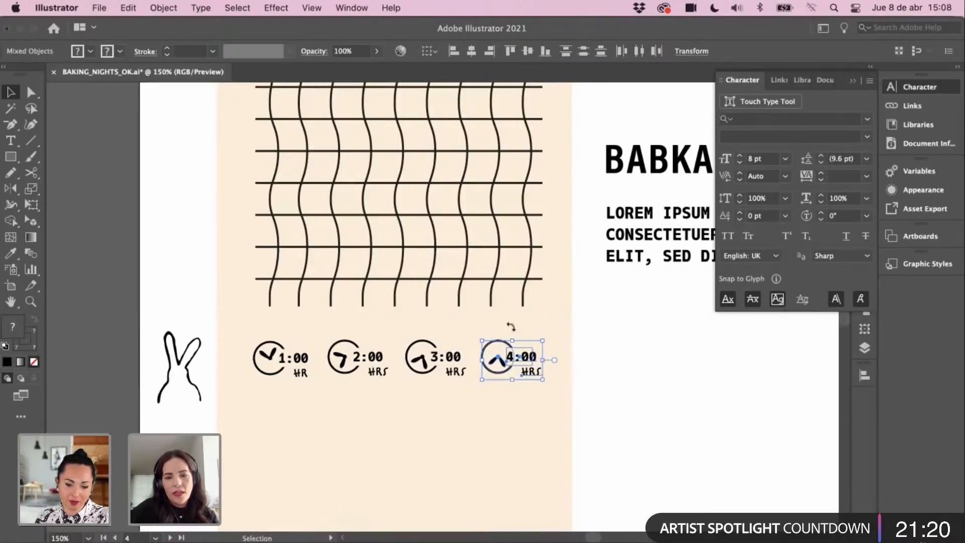
left_click(582, 335)
Step: Delete the leftover rabbit outline and zoom out to the whole poster
left_click_drag(578, 341, 580, 335)
left_click(398, 380, "super")
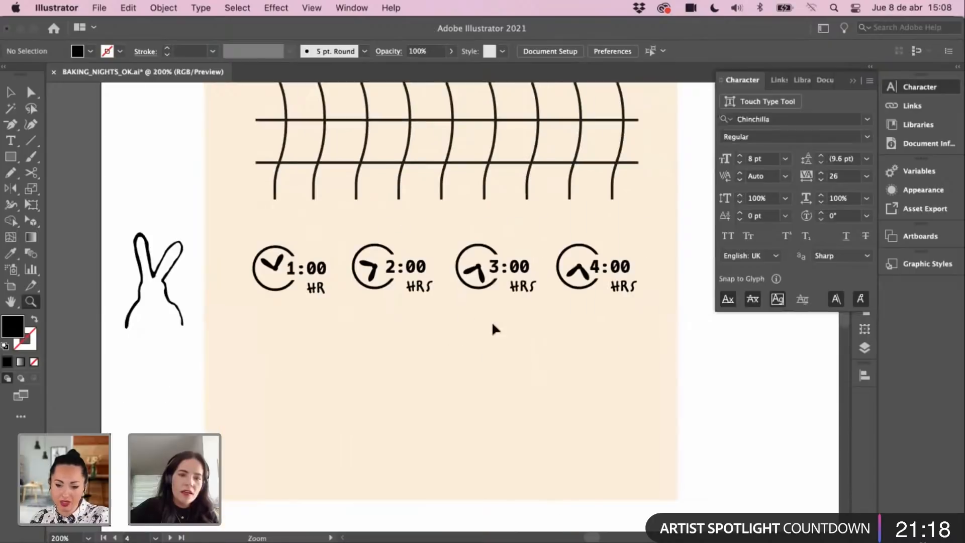
left_click_drag(591, 297, 582, 322)
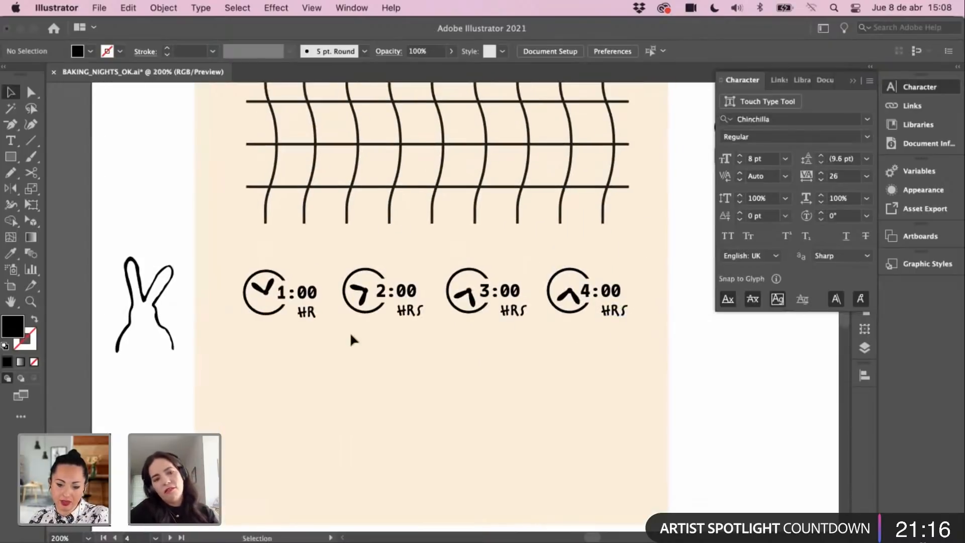
left_click_drag(166, 309, 172, 342)
key("Delete")
key("super+minus")
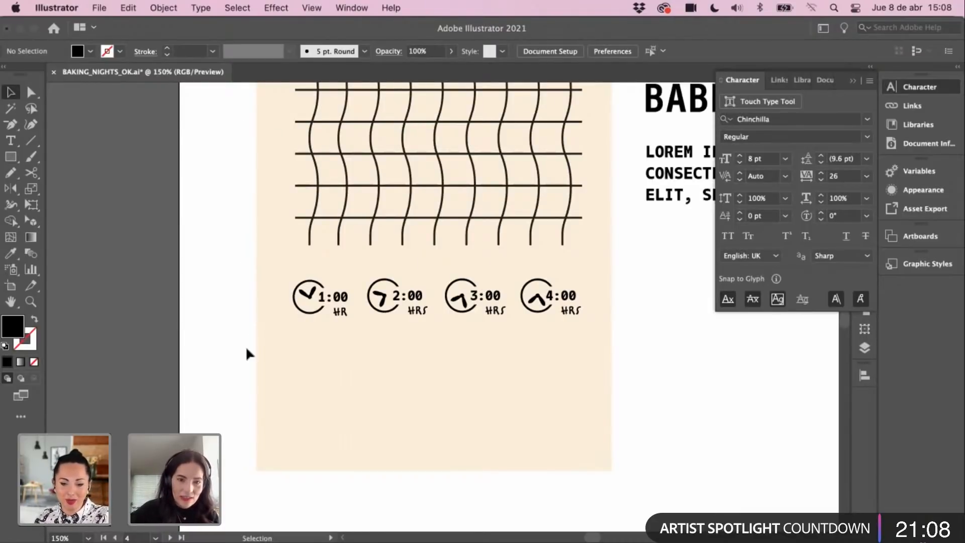
key("super+minus")
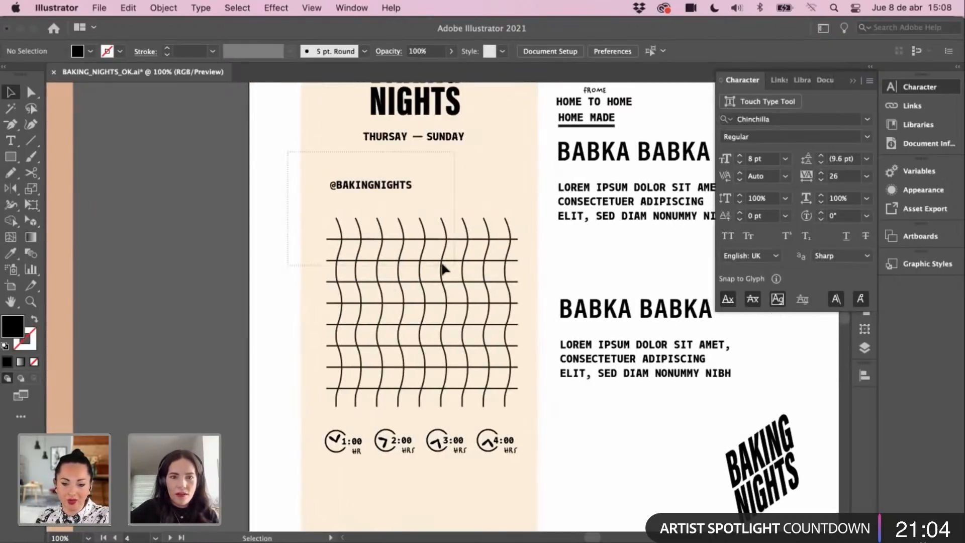
left_click(443, 268)
left_click_drag(401, 190, 213, 181)
left_click_drag(345, 239, 345, 211)
scroll(361, 317, "down", 3)
scroll(391, 377, "down", 1)
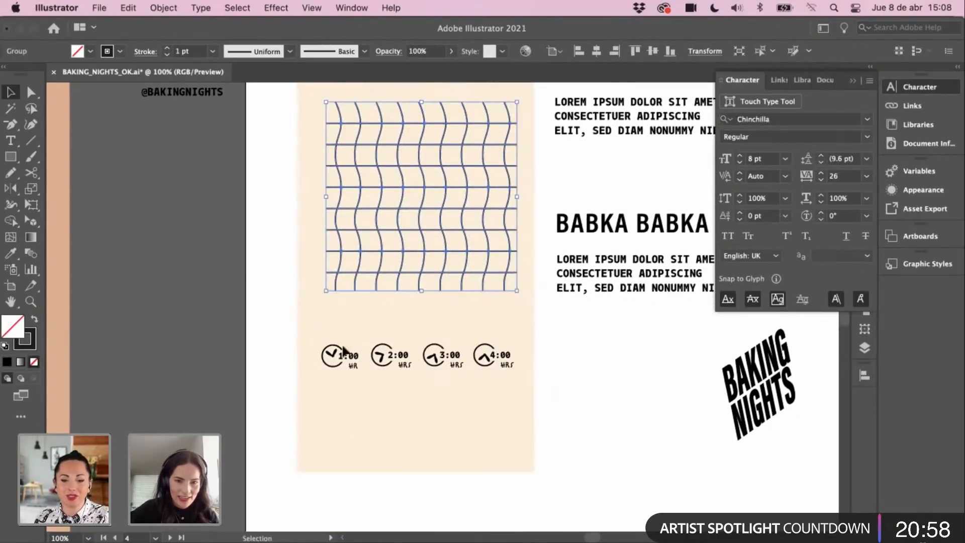
left_click_drag(500, 363, 493, 418)
left_click_drag(170, 94, 351, 457)
key("z")
left_click(433, 364)
key("v")
left_click(475, 401)
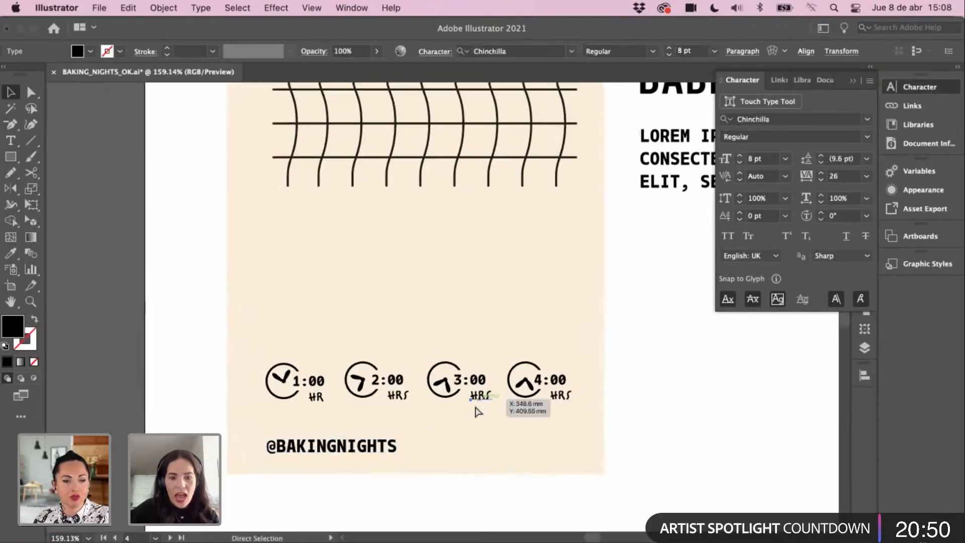
left_click_drag(478, 394, 477, 437)
double_click(477, 437)
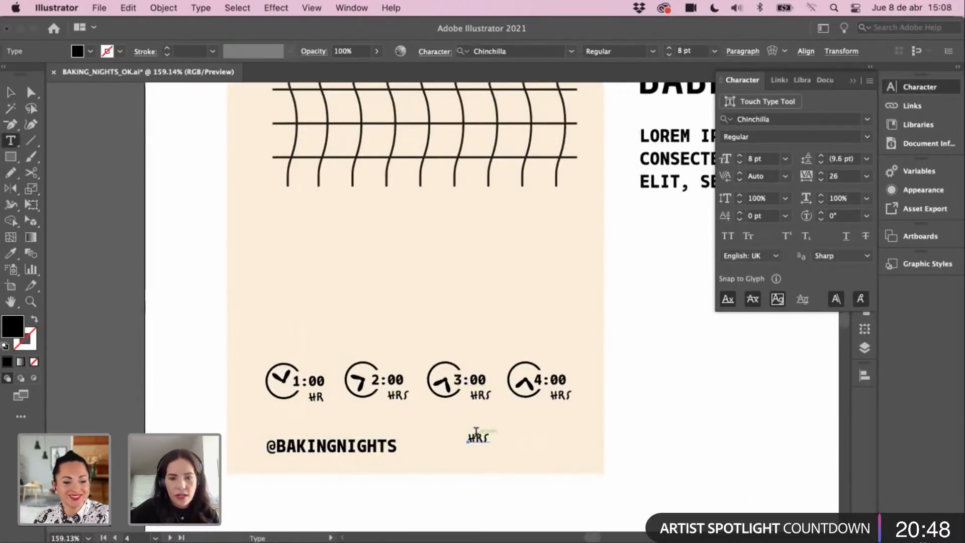
key("super+a")
type("FA")
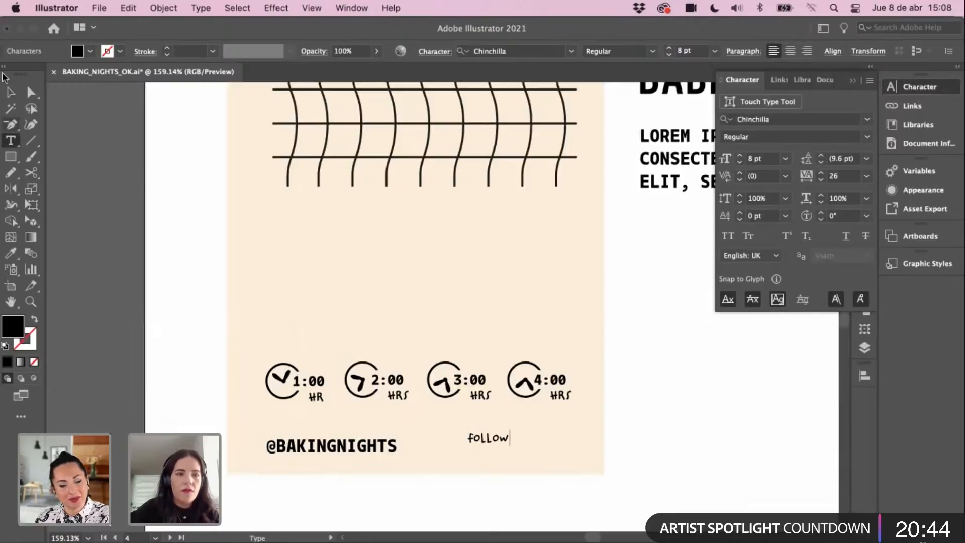
left_click(10, 92)
left_click_drag(492, 444, 291, 434)
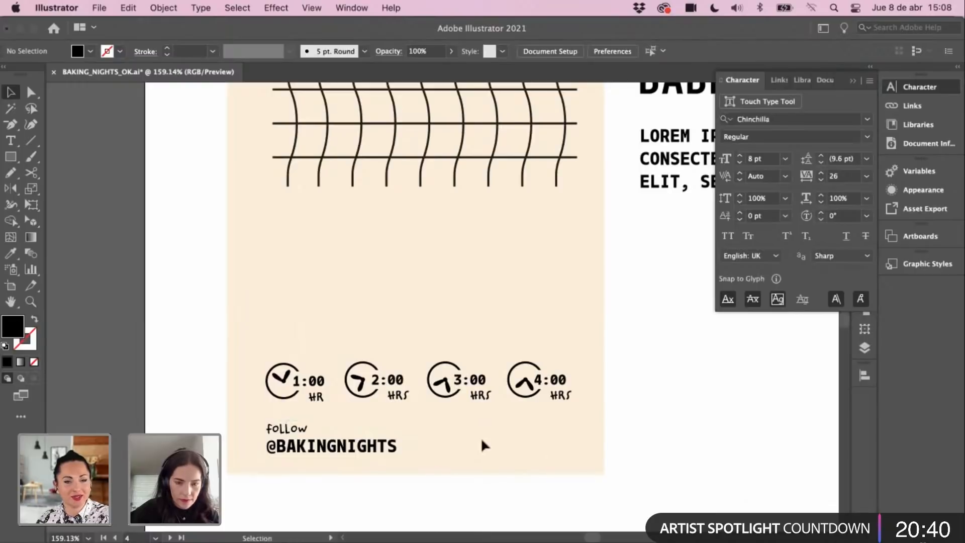
key("t")
left_click(458, 459)
type("TEL")
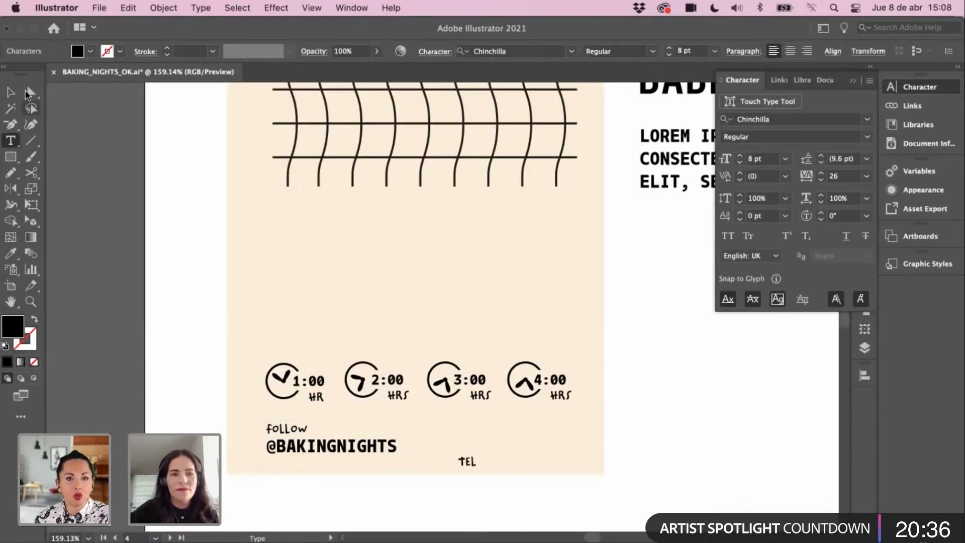
key("Escape")
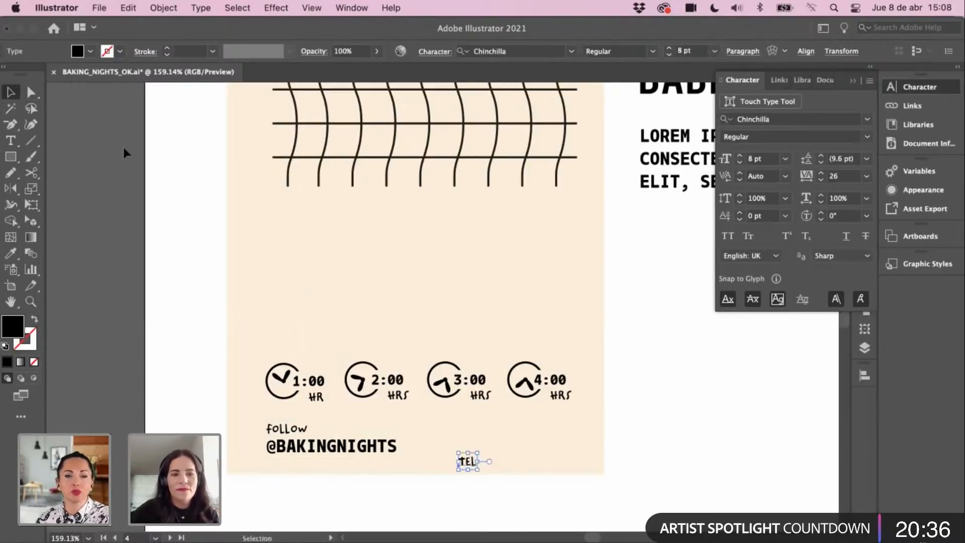
left_click_drag(468, 461, 452, 448)
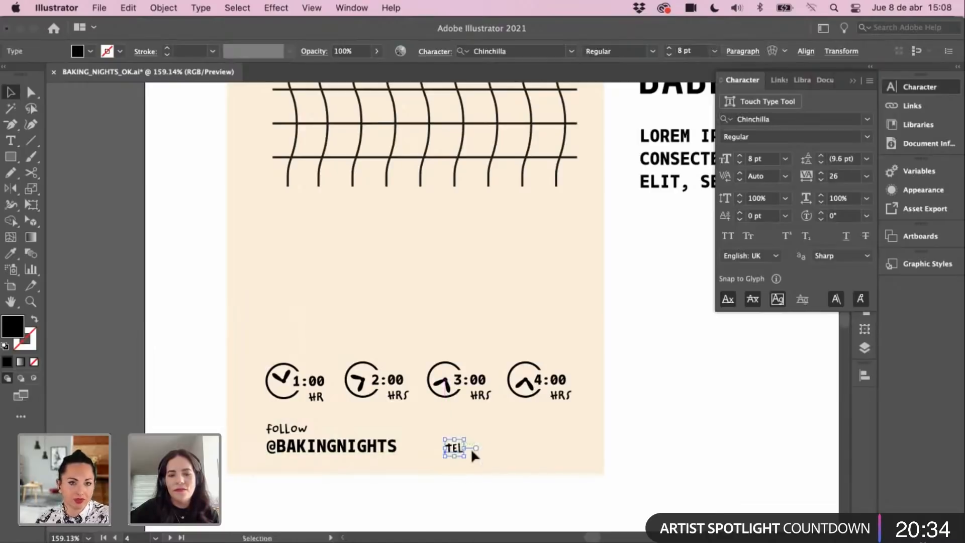
Step: Add the phone number, give it the clock labels' bold style, and set it beside TEL
key("t")
left_click(507, 458)
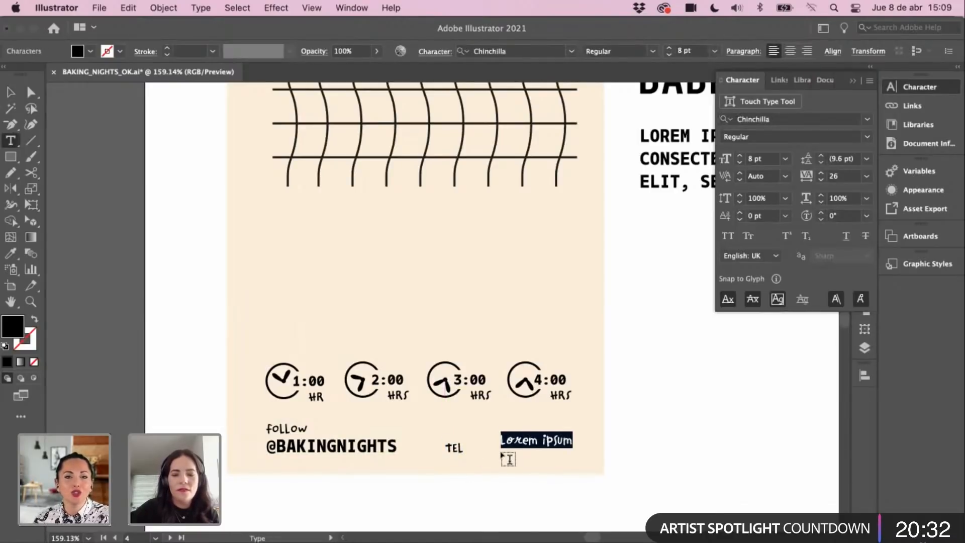
key("BackSpace")
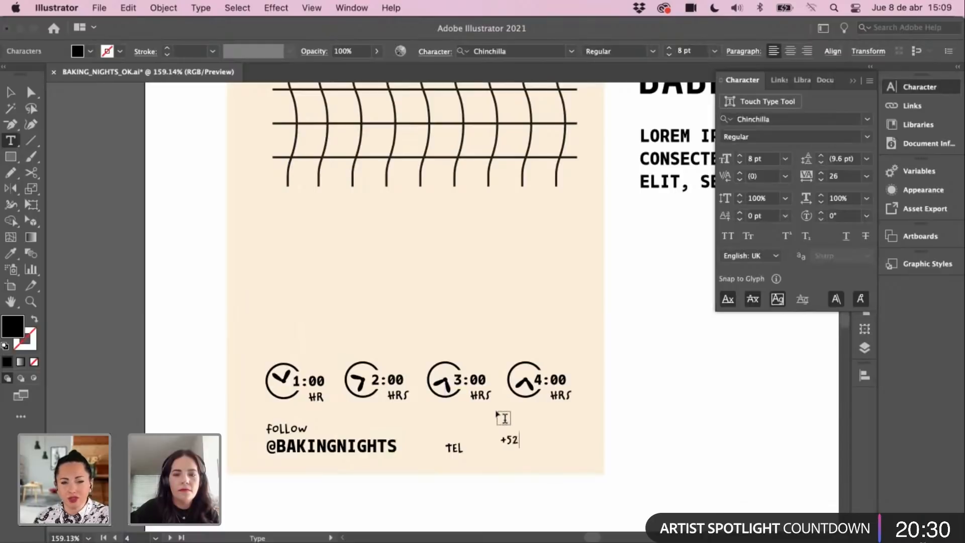
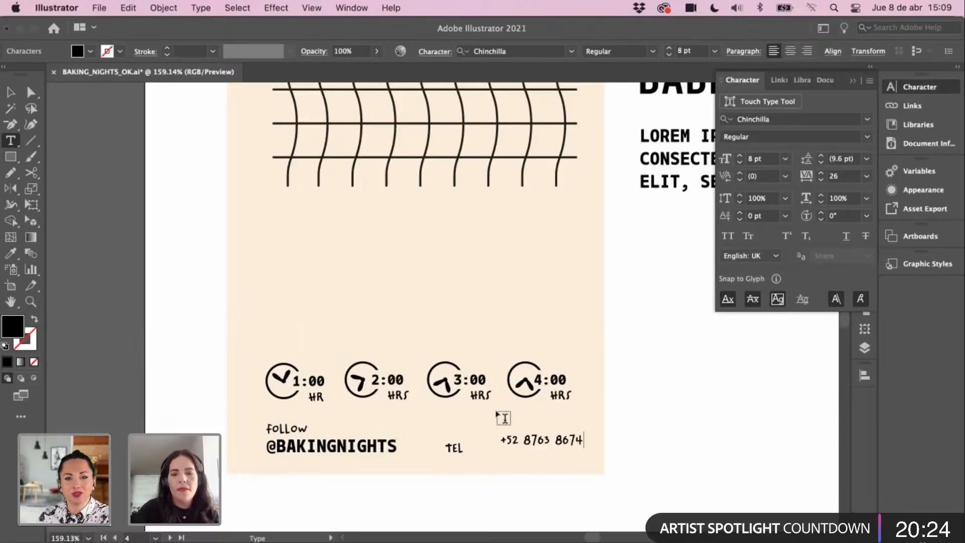
left_click(10, 92)
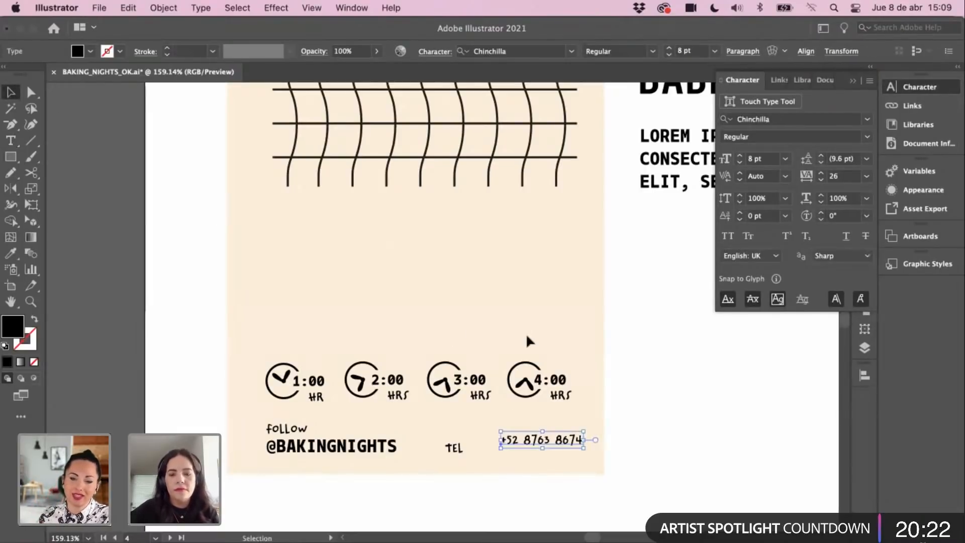
key("i")
left_click(479, 383)
key("v")
left_click(586, 479)
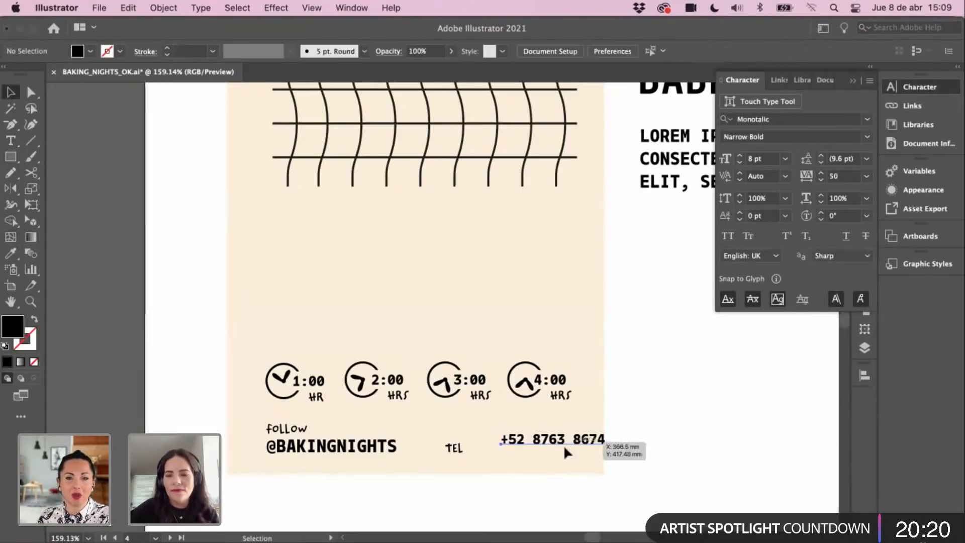
left_click_drag(563, 448, 497, 449)
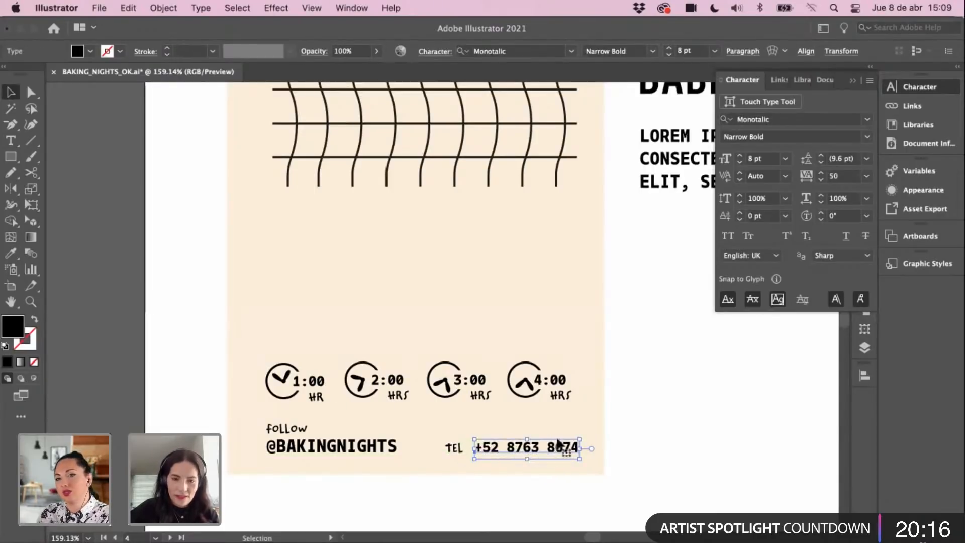
left_click(617, 430)
key("super+minus")
scroll(362, 287, "up", 2)
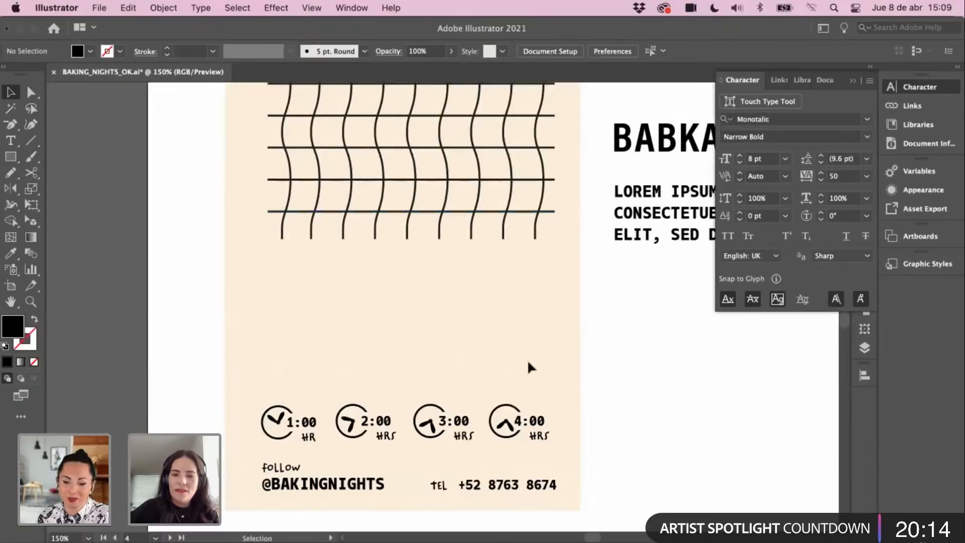
left_click_drag(296, 488, 545, 477)
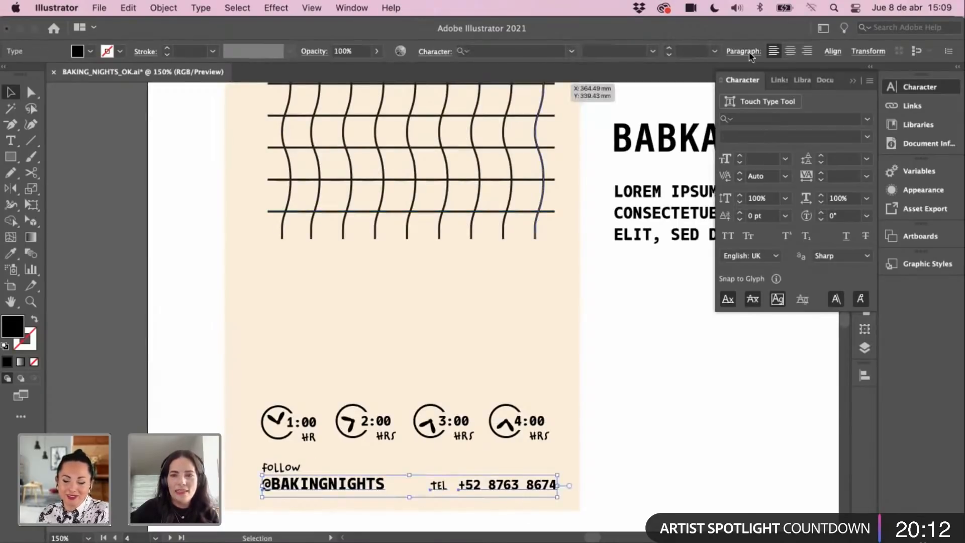
left_click(833, 51)
left_click(782, 89)
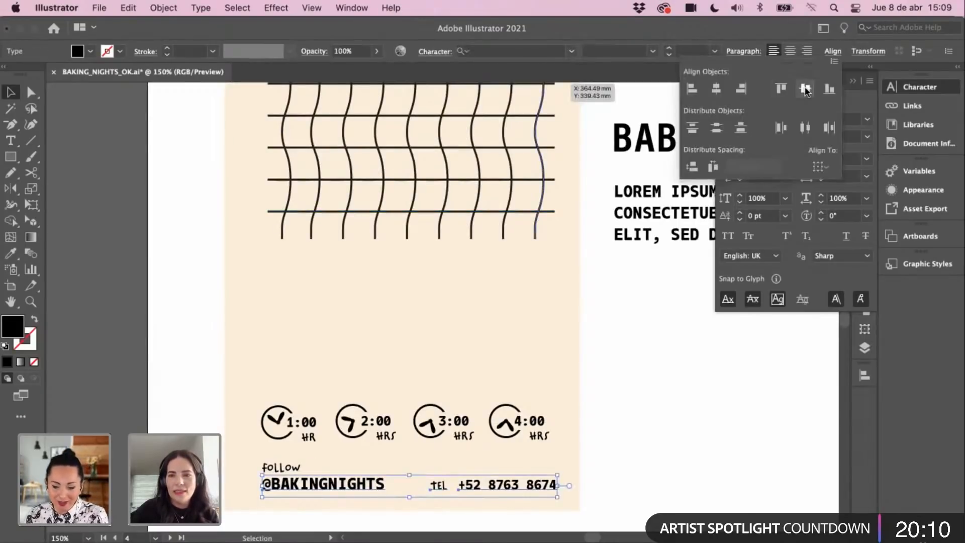
left_click(648, 347)
Step: Nudge the TEL label and phone number slightly left
left_click_drag(437, 455, 444, 485)
key("Left")
key("Left")
key("Left")
key("Left")
left_click(618, 388)
left_click(560, 440)
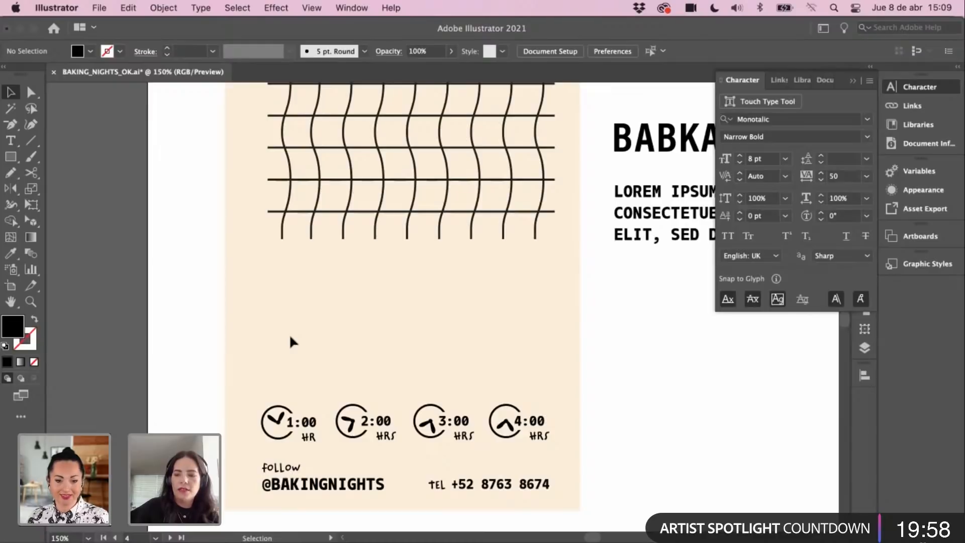
Step: Zoom out and pan up toward the poster's title
key("super+minus")
left_click_drag(347, 237, 286, 441)
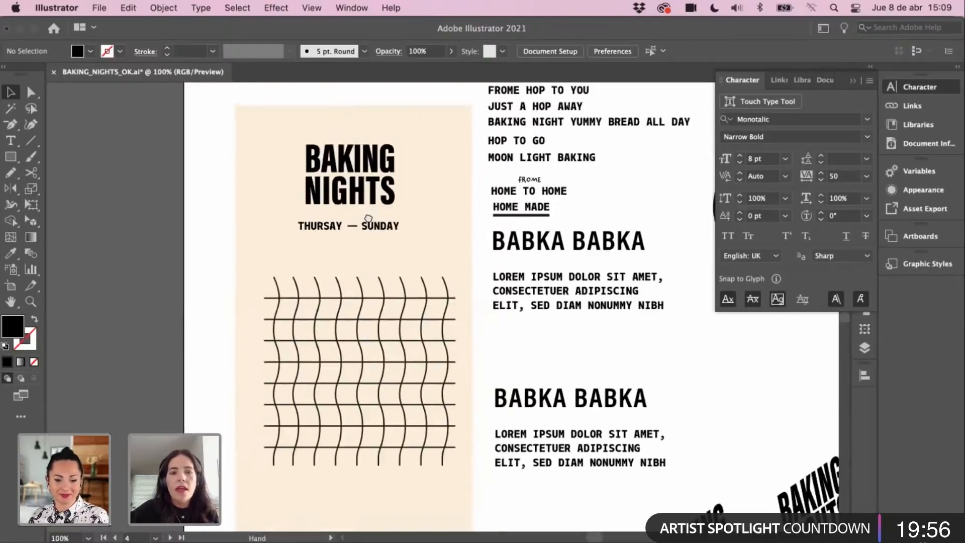
left_click_drag(368, 219, 369, 285)
left_click_drag(361, 358, 420, 350)
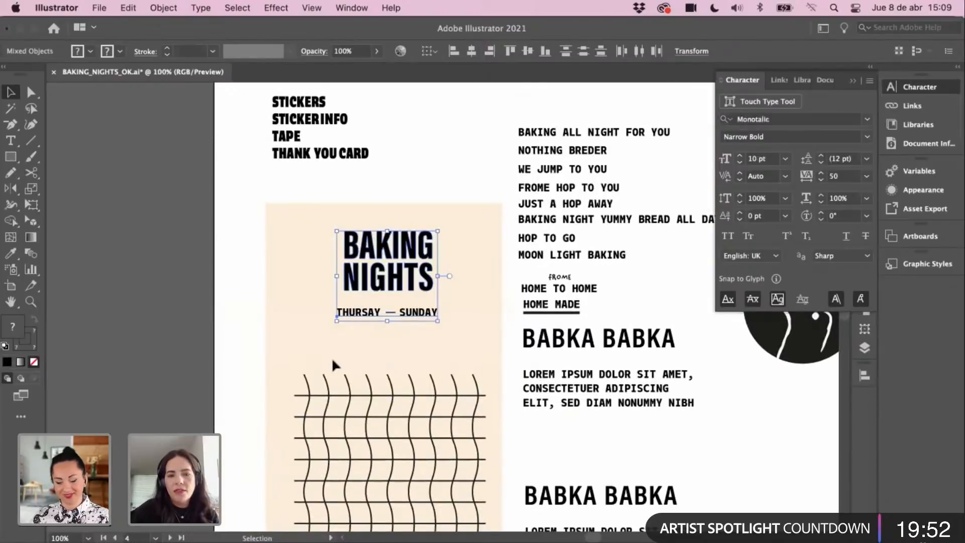
scroll(402, 342, "down", 5)
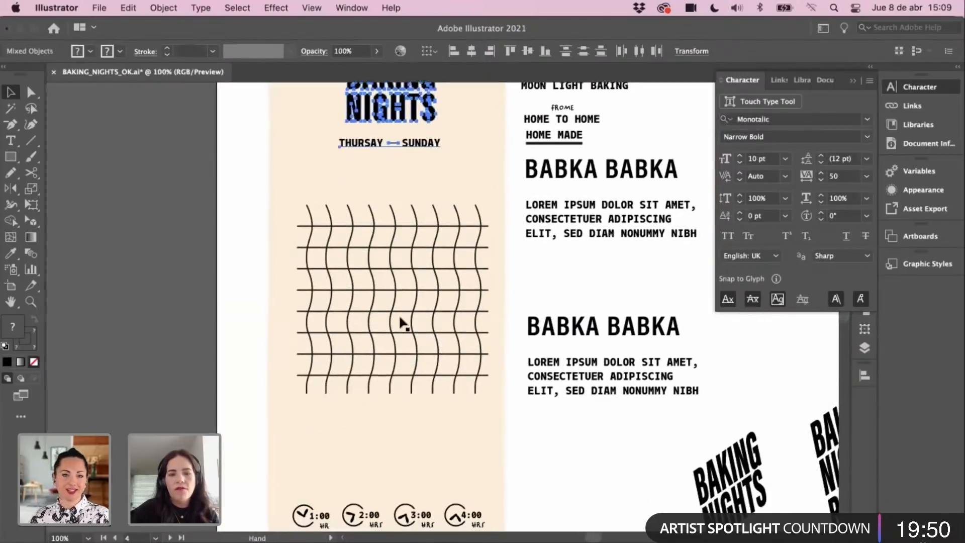
scroll(309, 304, "down", 3)
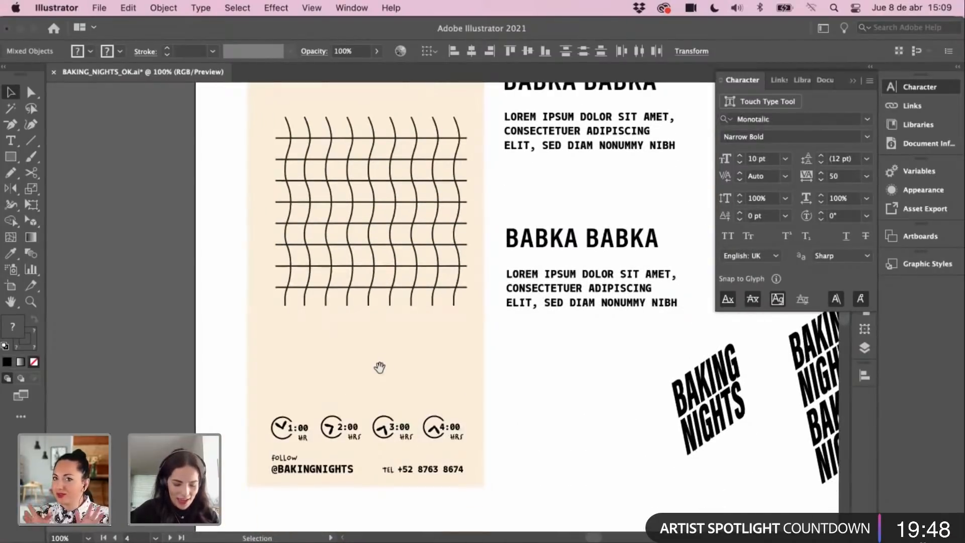
Step: Type a 'TIME OF PREPARATION' heading above the row of clock icons
left_click(342, 382)
key("t")
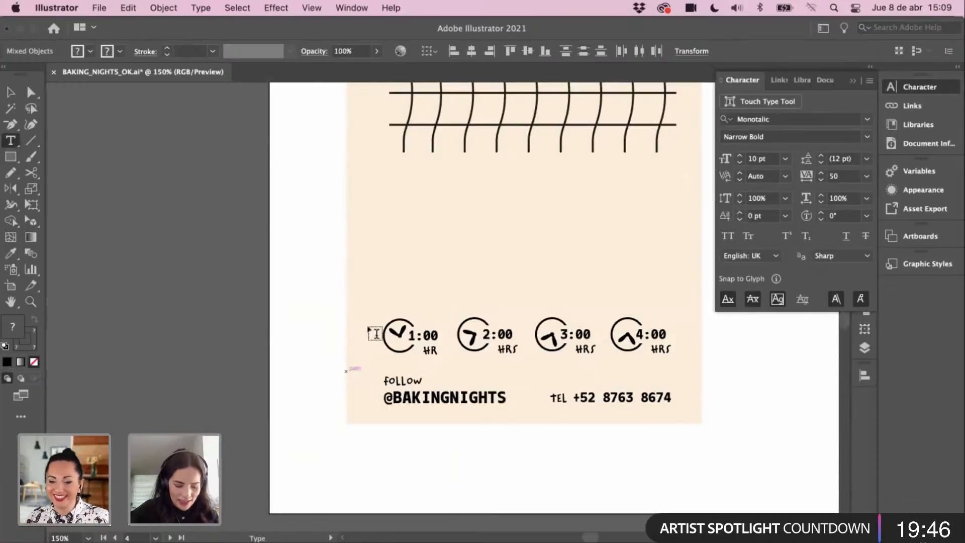
left_click(395, 299)
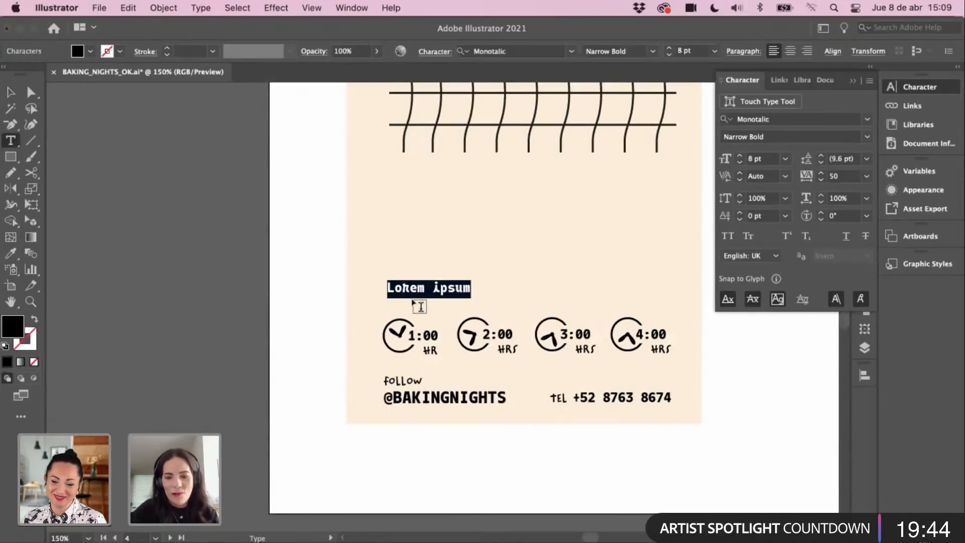
type("time")
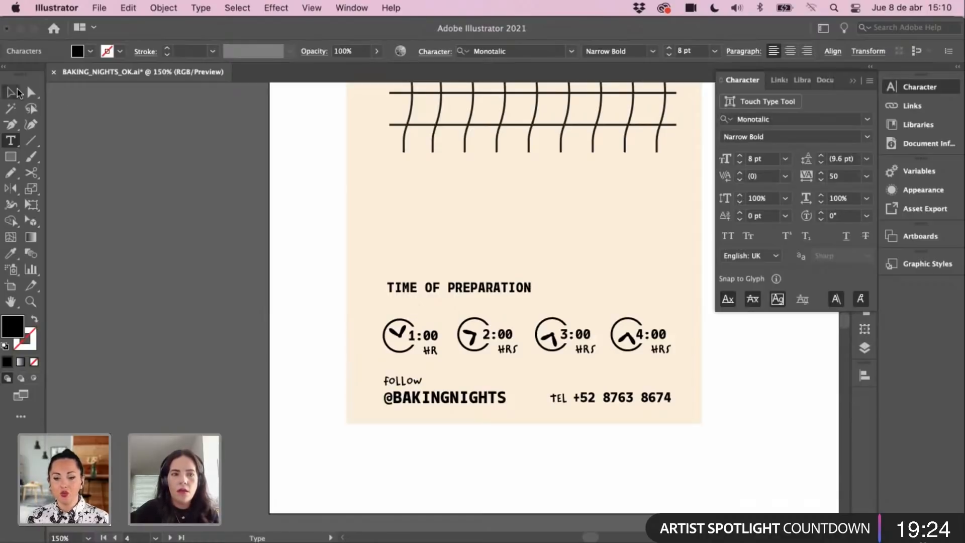
left_click(18, 92)
left_click(329, 269)
Step: Shift the heading slightly left to line up with the clocks
left_click_drag(413, 304, 409, 304)
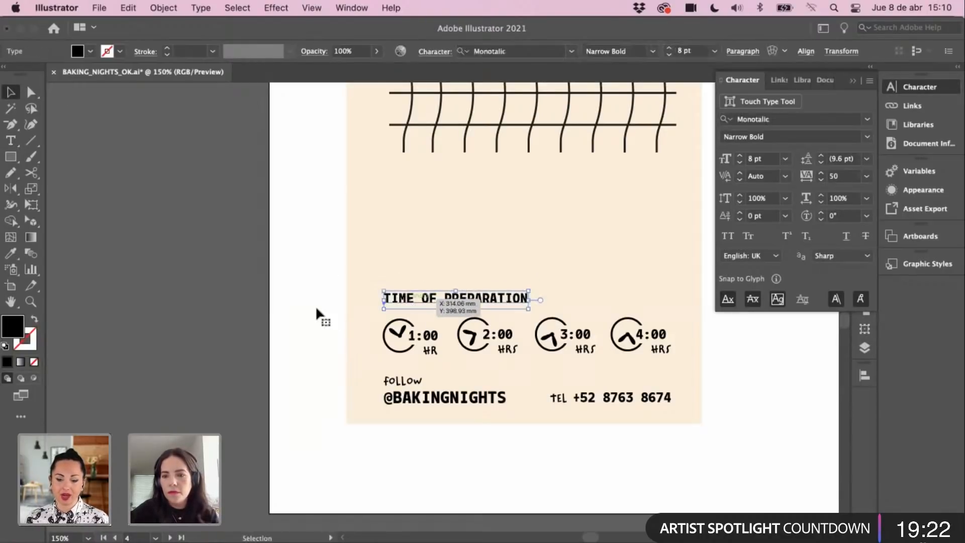
left_click(315, 306)
left_click_drag(348, 290, 372, 284)
left_click(305, 290)
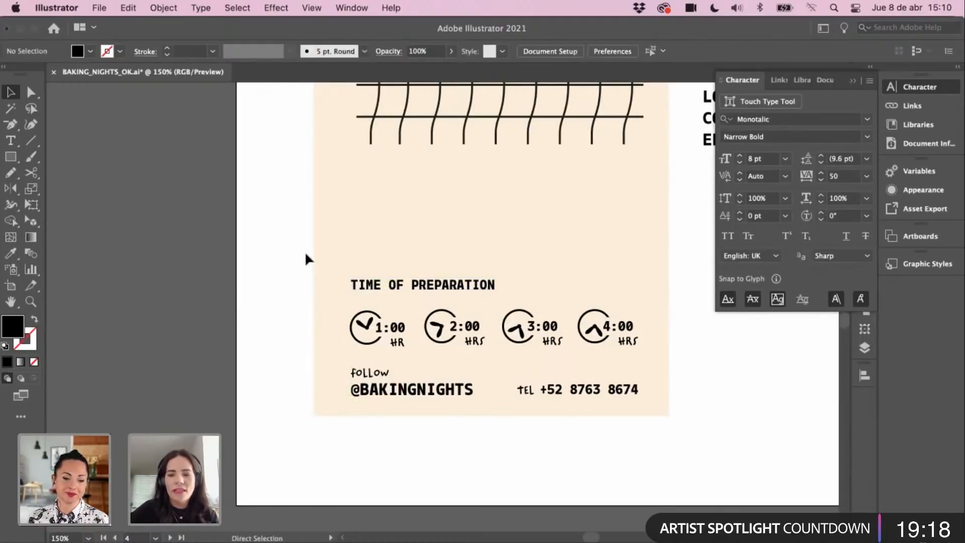
scroll(312, 254, "down", 5)
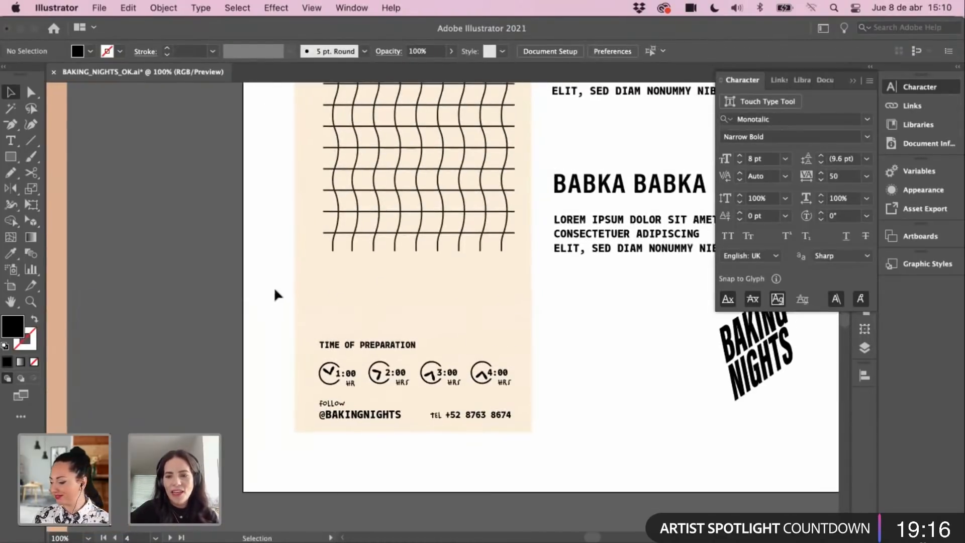
scroll(275, 295, "right", 3)
scroll(258, 290, "right", 2)
scroll(258, 291, "down", 1)
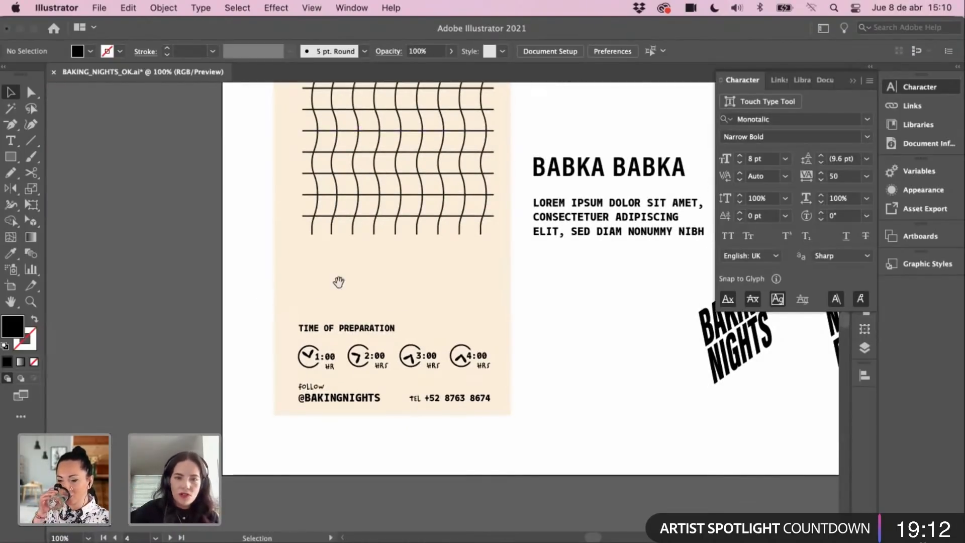
scroll(339, 280, "up", 2)
scroll(338, 280, "right", 2)
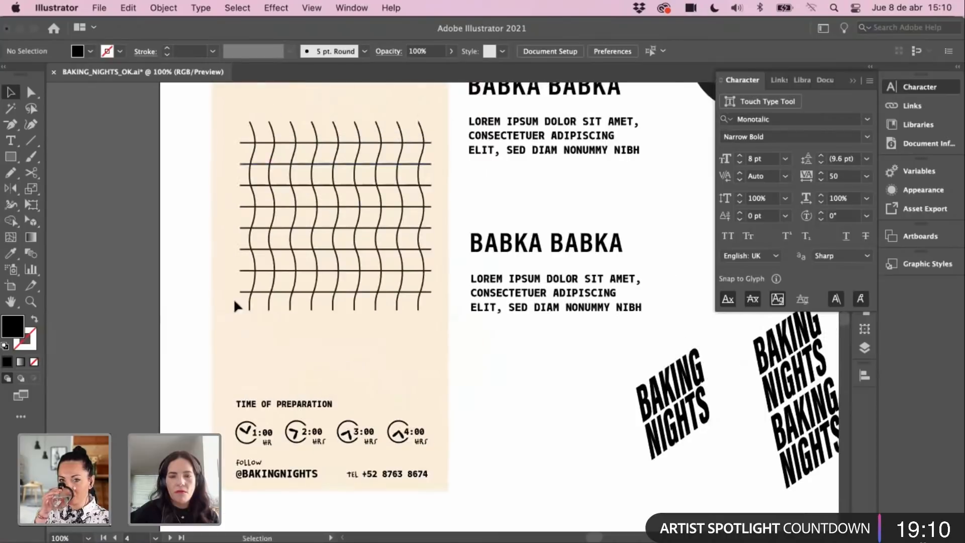
scroll(222, 255, "up", 2)
scroll(221, 255, "right", 2)
scroll(235, 346, "up", 1)
scroll(235, 347, "right", 1)
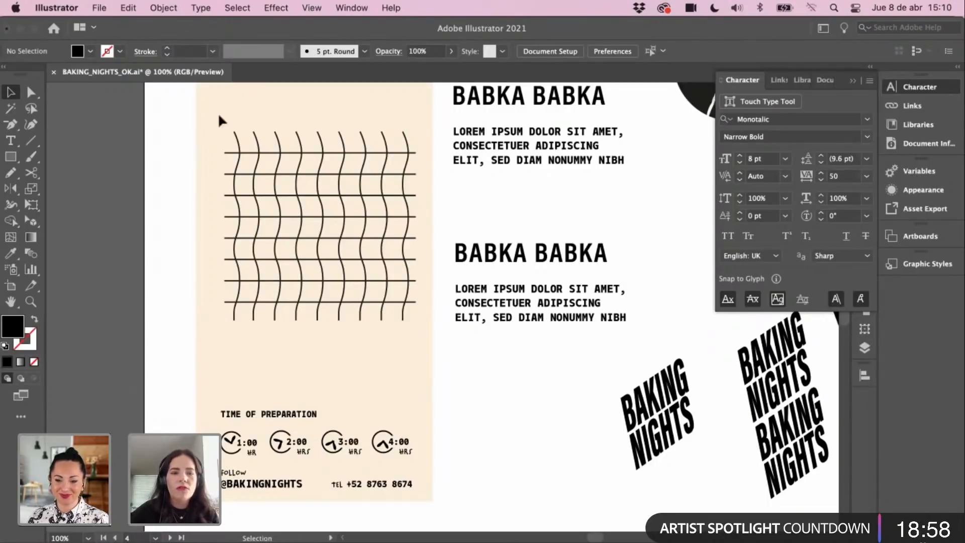
Step: Nudge the wavy grid, timers and follow footer one step left
left_click_drag(219, 117, 429, 498)
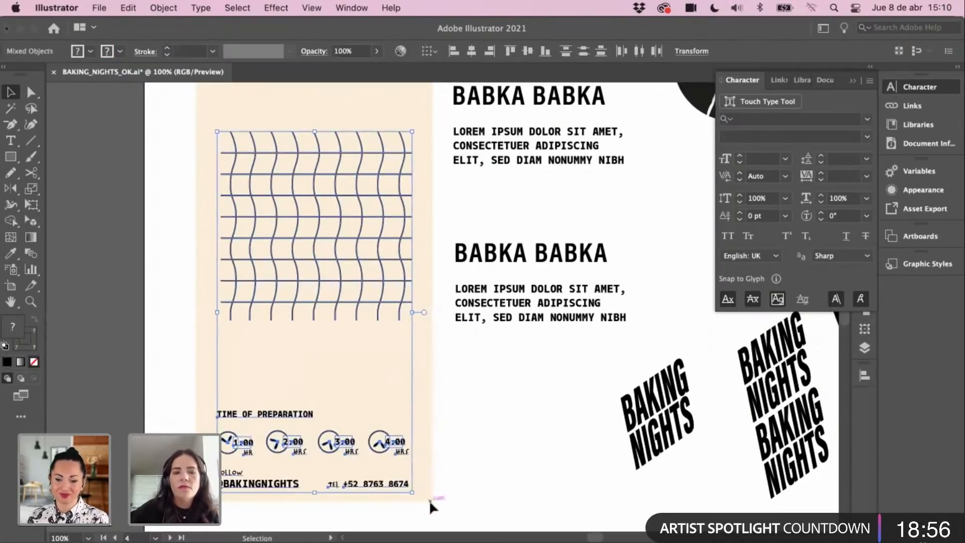
key("Left")
key("Left")
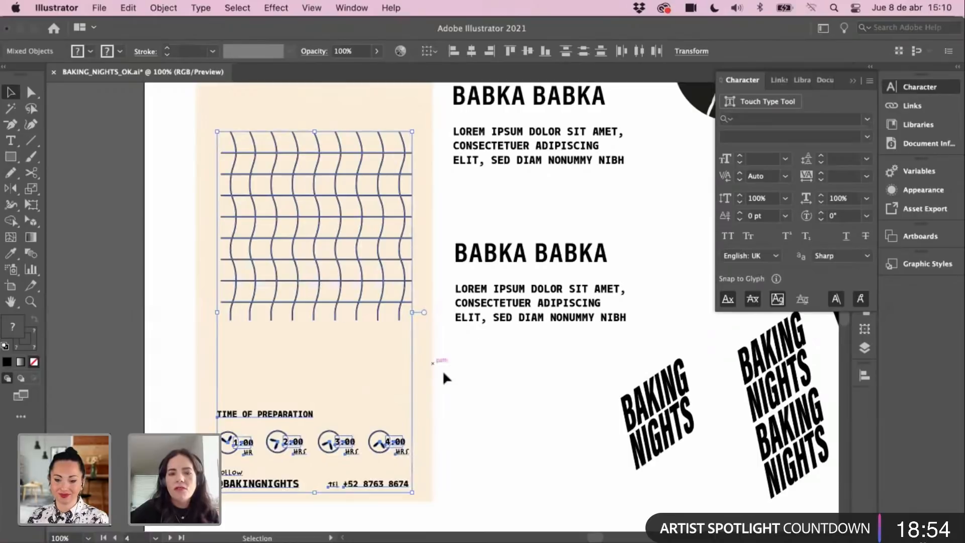
left_click(442, 370)
scroll(294, 347, "left", 2)
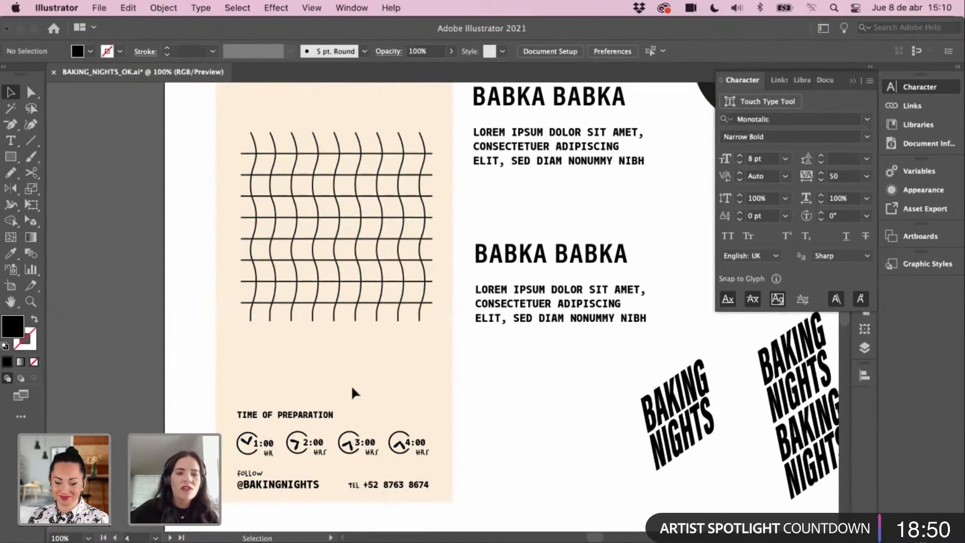
Step: Check the wavy grid group, then zoom in on the lower peach panel
left_click_drag(241, 145, 418, 352)
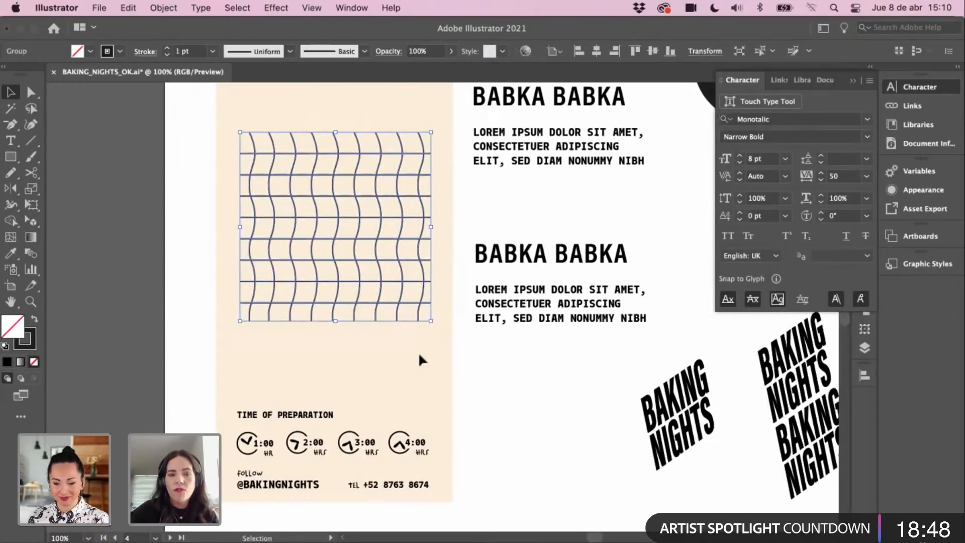
left_click(395, 377)
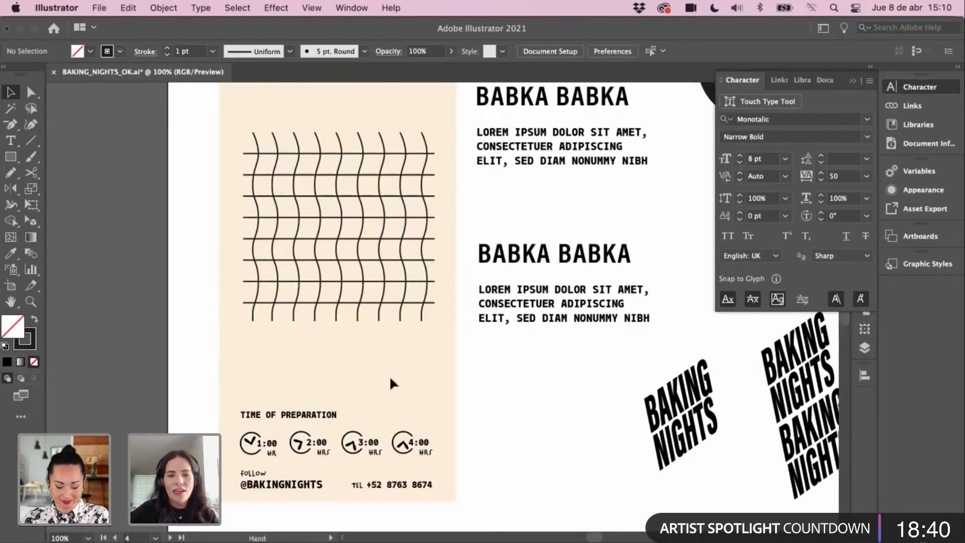
key("z")
left_click(367, 357)
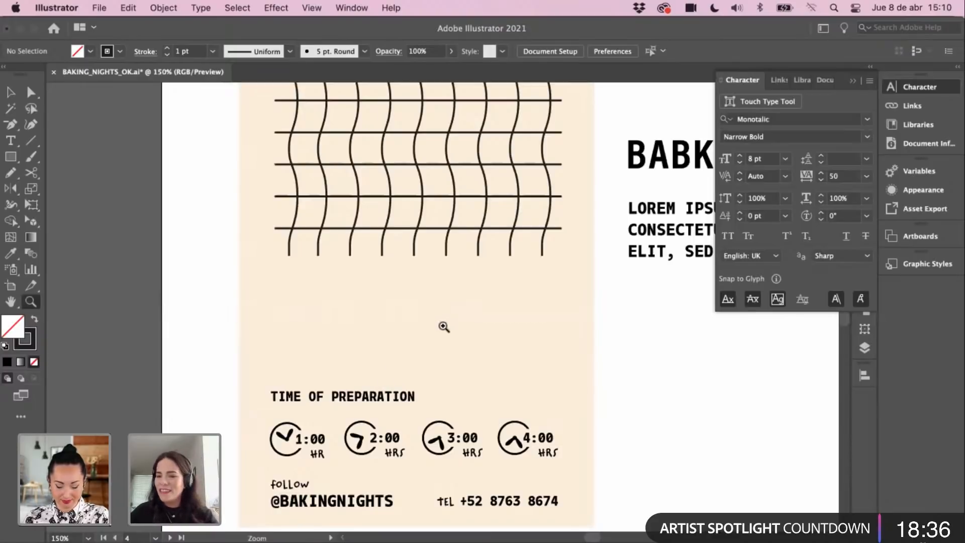
scroll(429, 348, "right", 2)
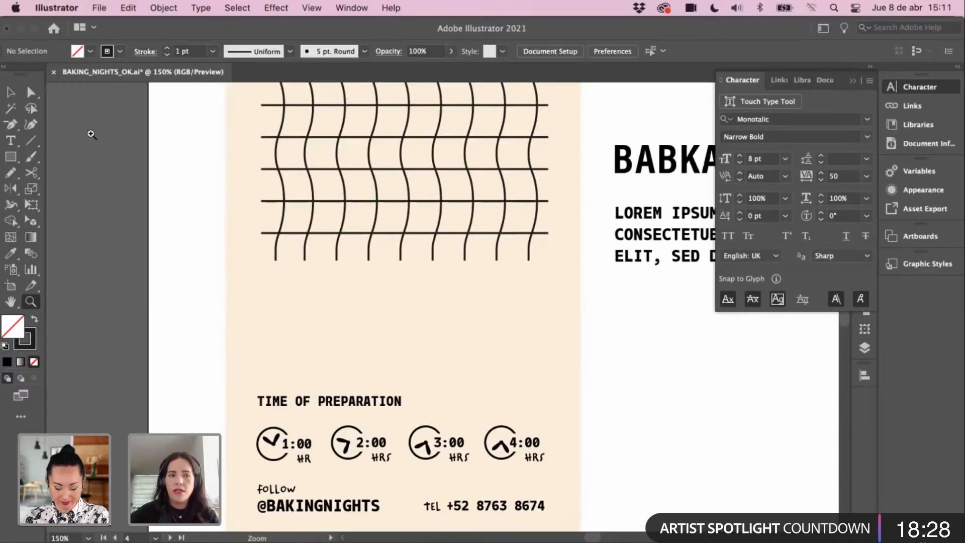
left_click(10, 92)
left_click_drag(291, 338, 285, 342)
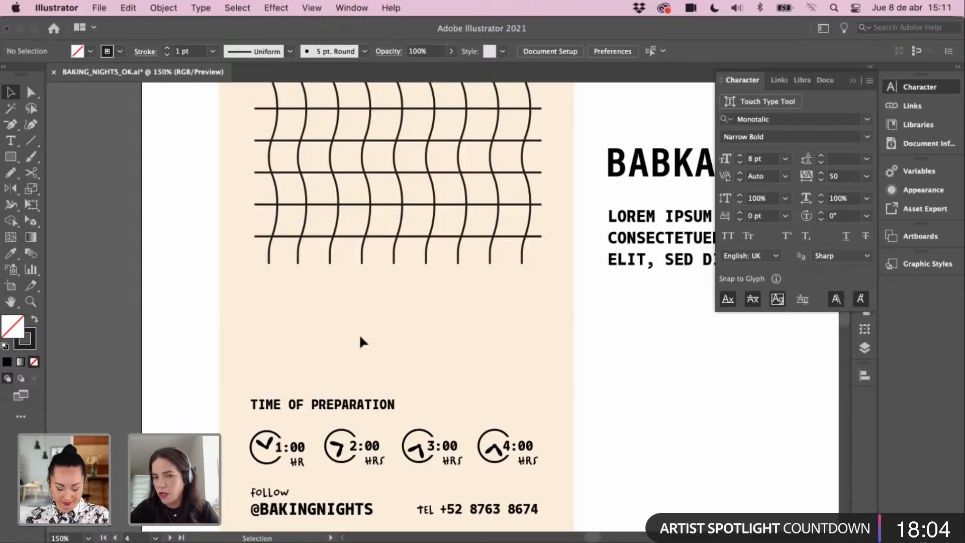
scroll(367, 340, "left", 2)
scroll(367, 341, "down", 1)
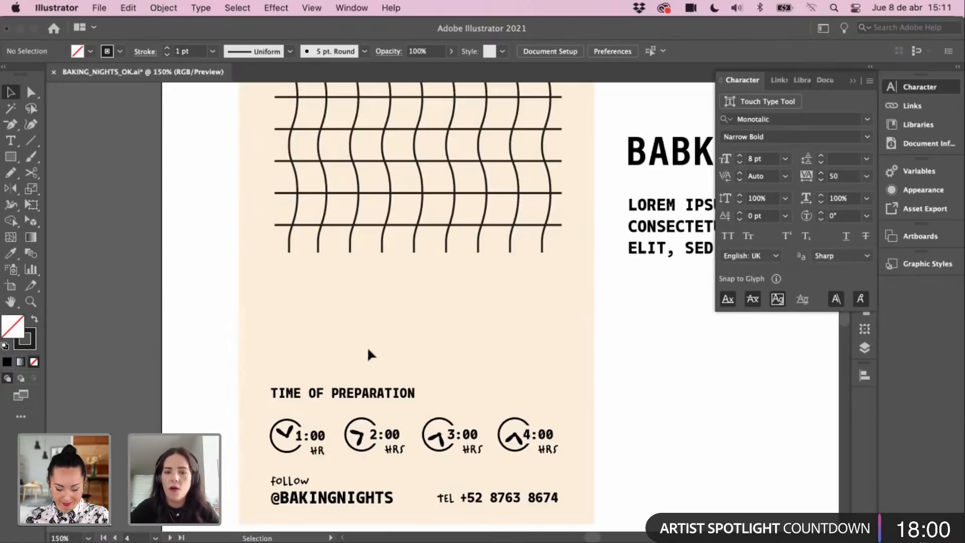
key("space")
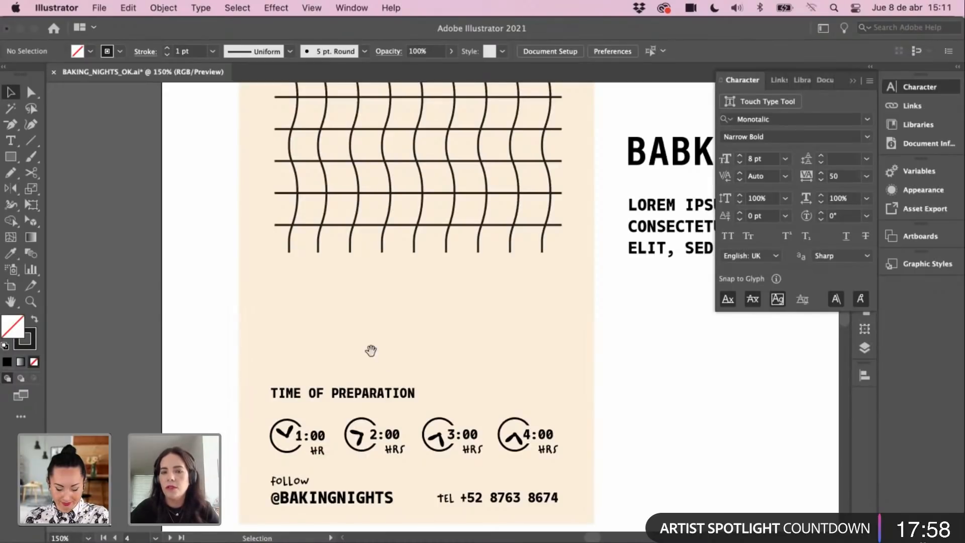
left_click_drag(371, 349, 328, 352)
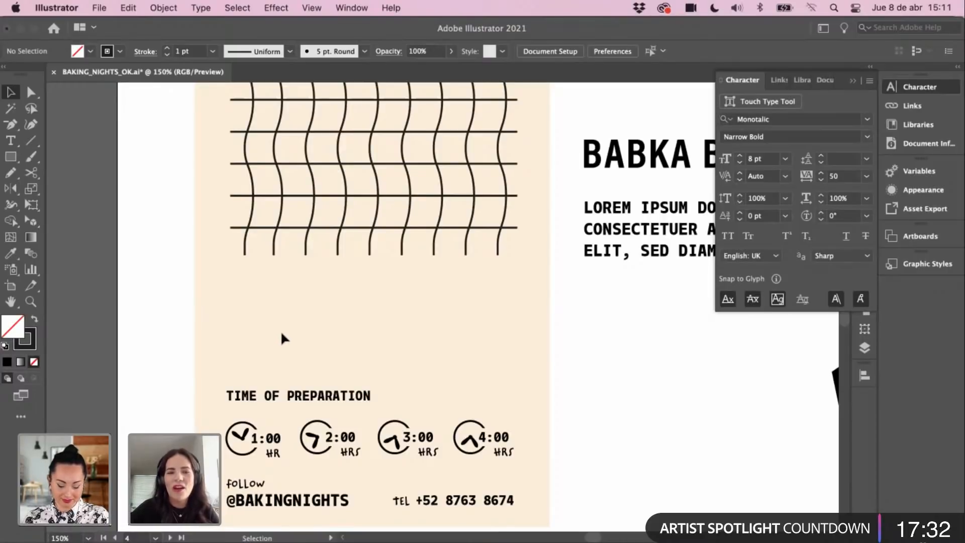
scroll(276, 327, "up", 2)
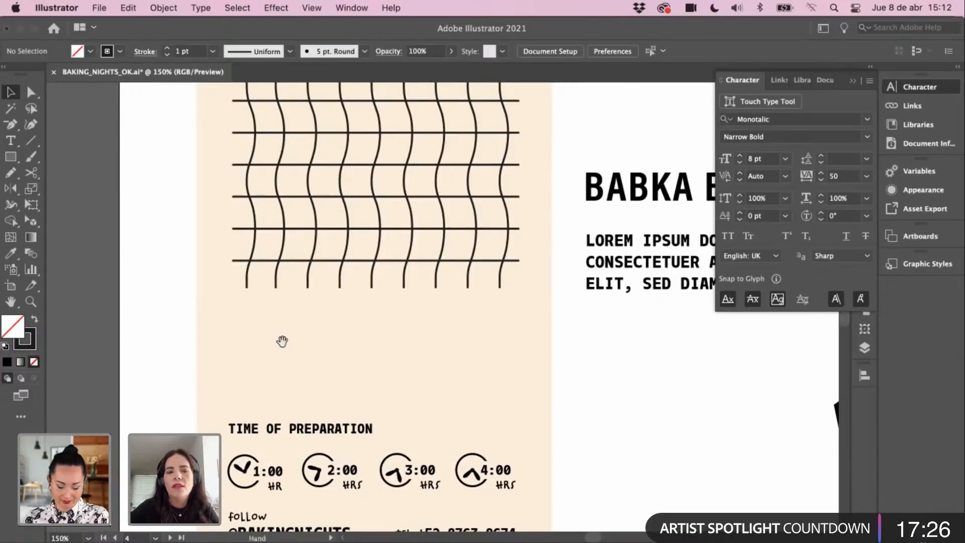
scroll(281, 346, "up", 2)
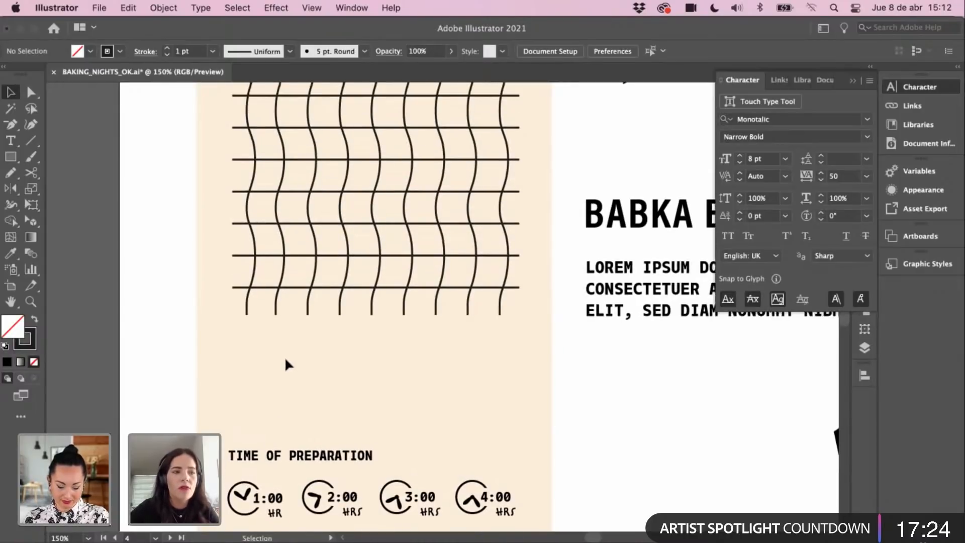
scroll(285, 356, "down", 2)
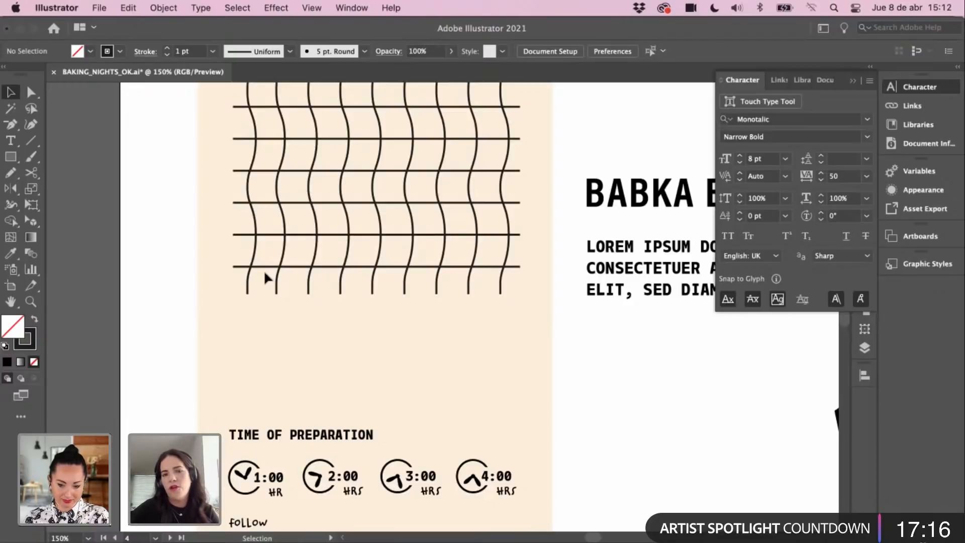
left_click_drag(378, 346, 388, 327)
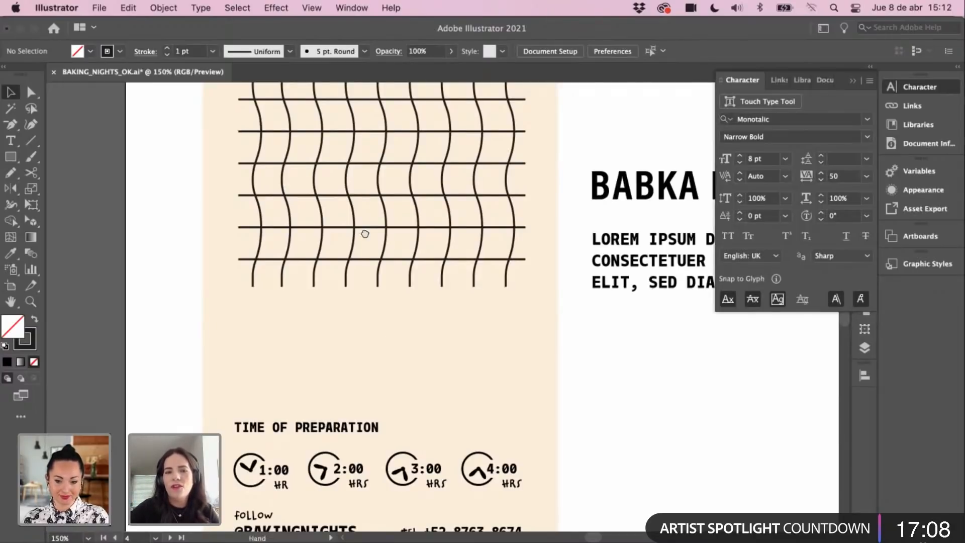
scroll(365, 251, "up", 3)
key("super+minus")
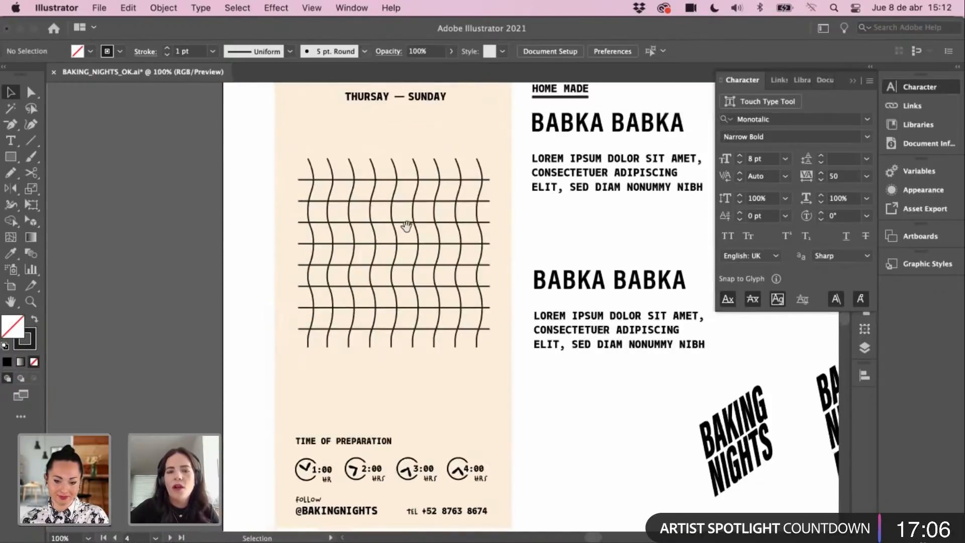
left_click_drag(406, 232, 384, 255)
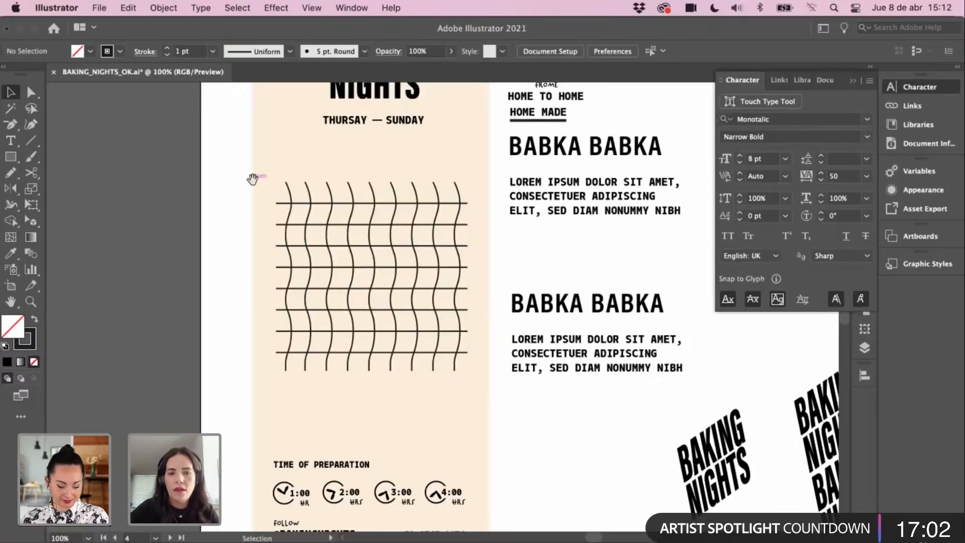
mouse_move(252, 178)
left_mouse_down()
mouse_move(244, 206)
mouse_move(456, 217)
mouse_move(428, 227)
left_mouse_up()
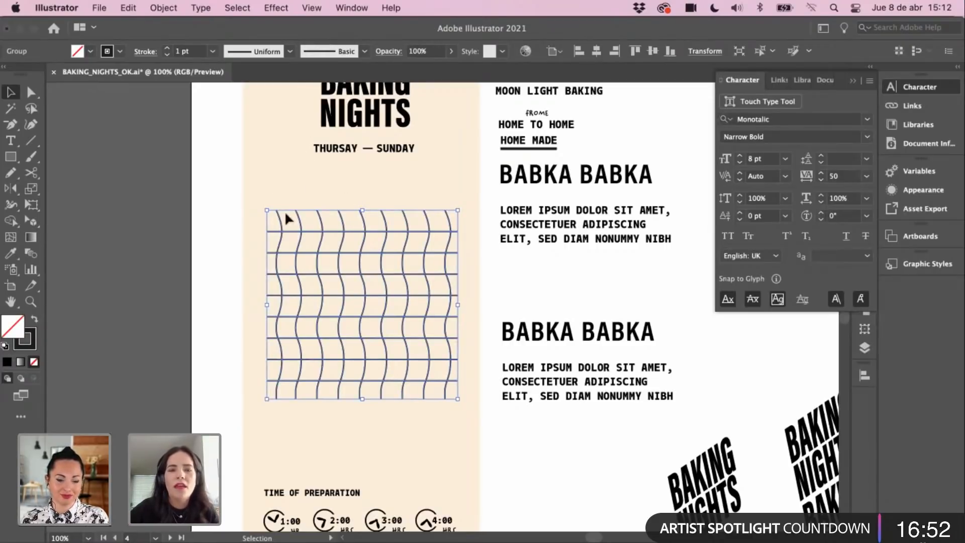
left_click(302, 199)
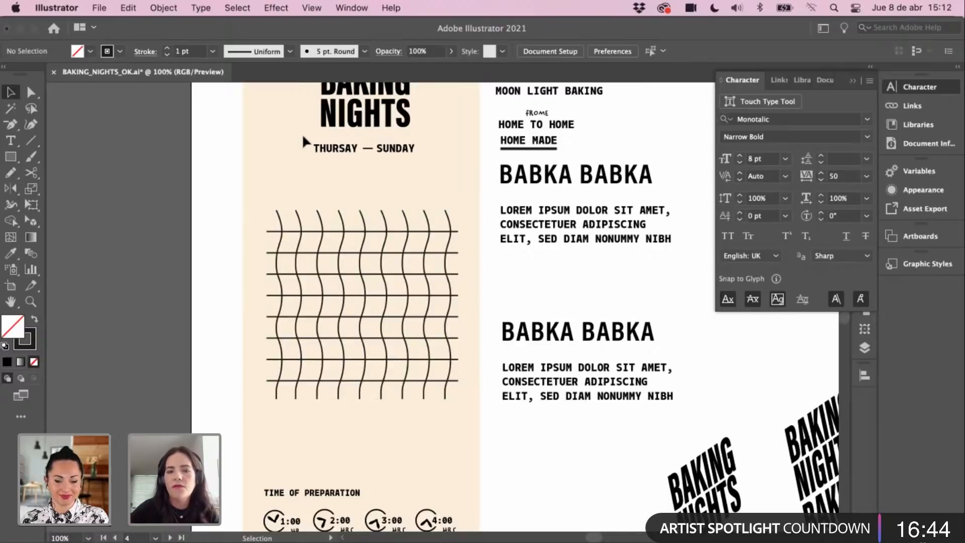
scroll(321, 274, "up", 3)
scroll(322, 274, "right", 2)
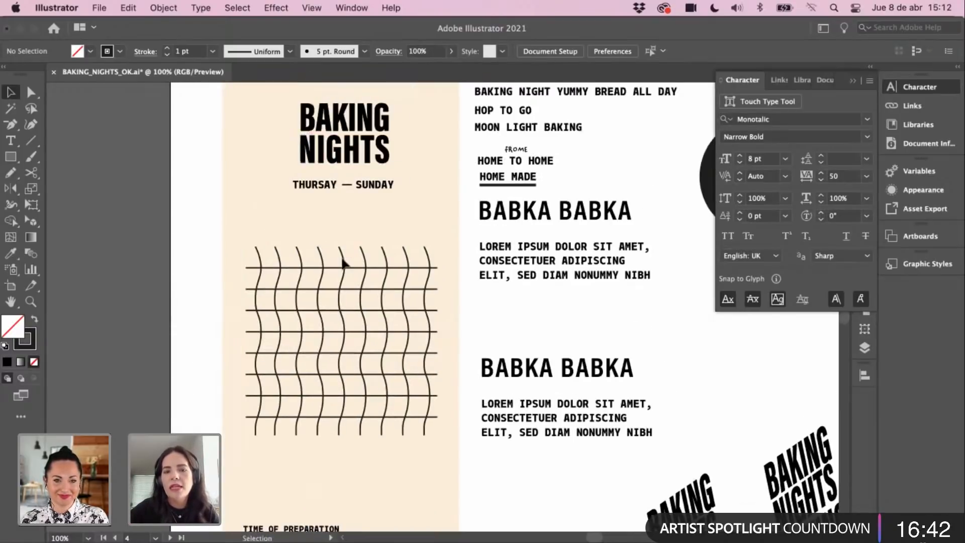
key("space")
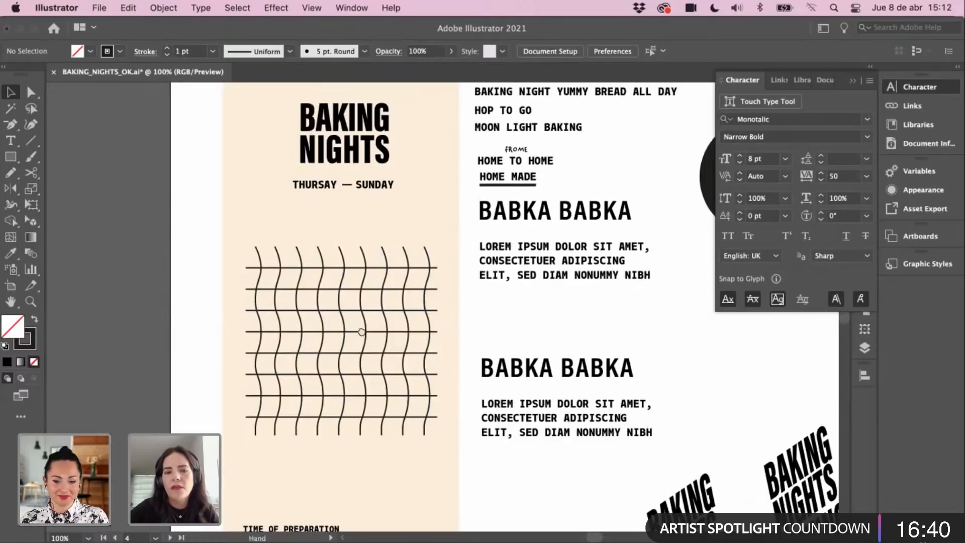
left_click_drag(362, 332, 360, 310)
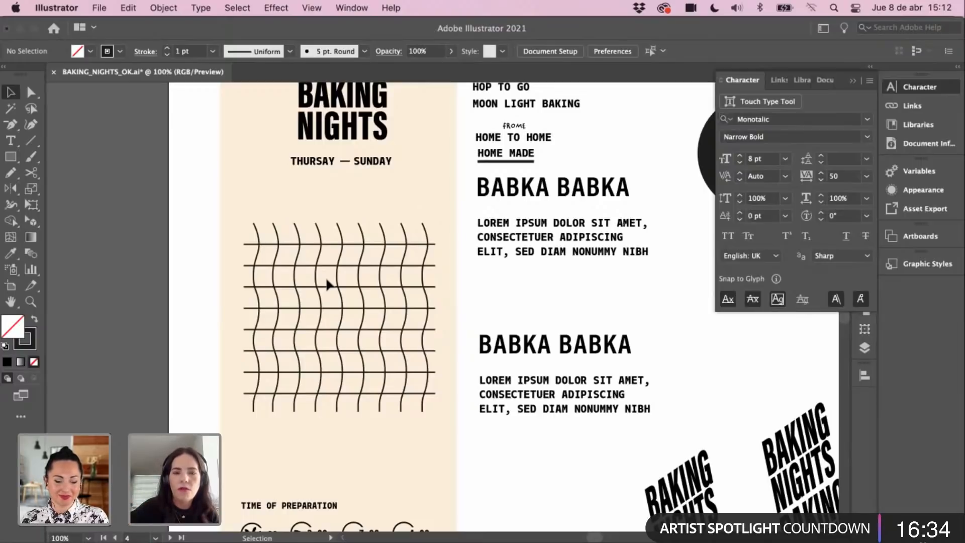
scroll(251, 271, "up", 2)
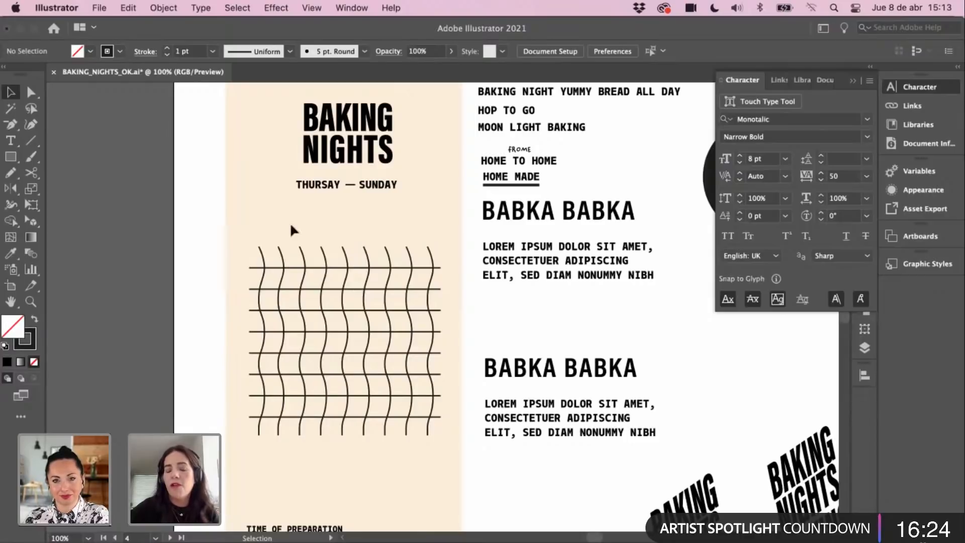
key("space")
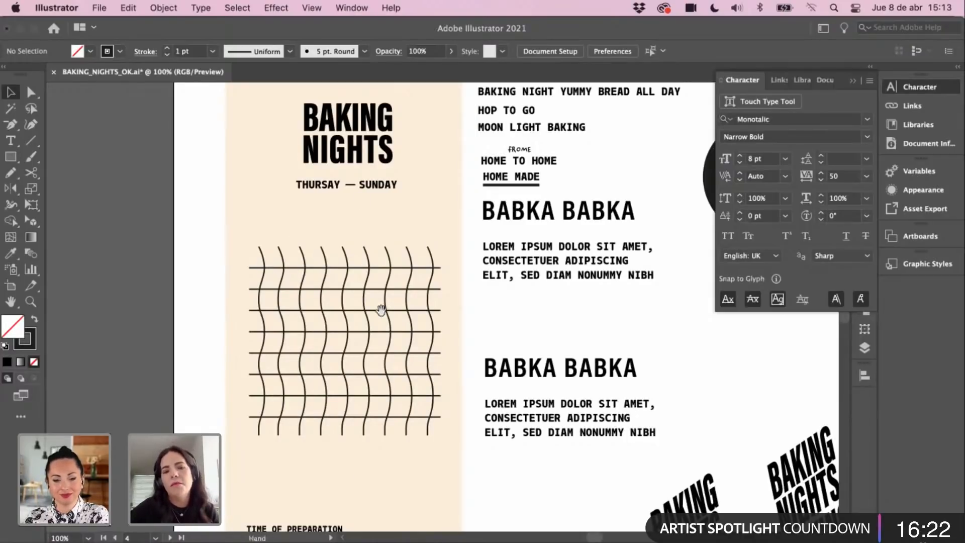
left_click_drag(381, 310, 340, 274)
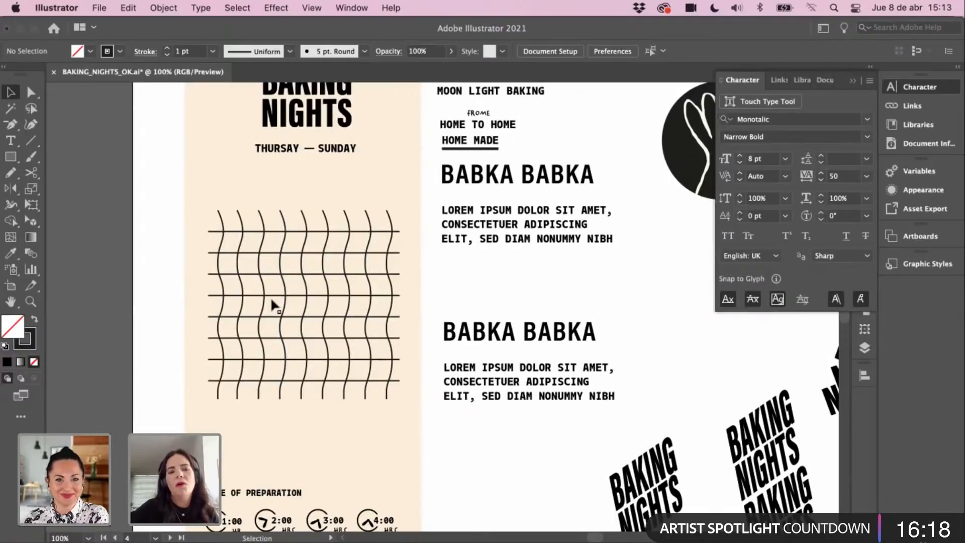
scroll(271, 301, "down", 2)
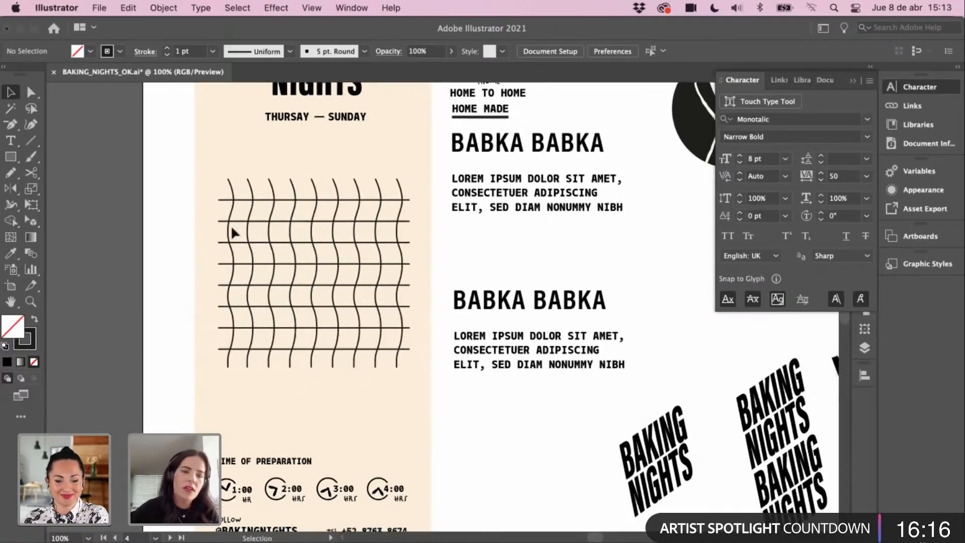
scroll(316, 302, "down", 1)
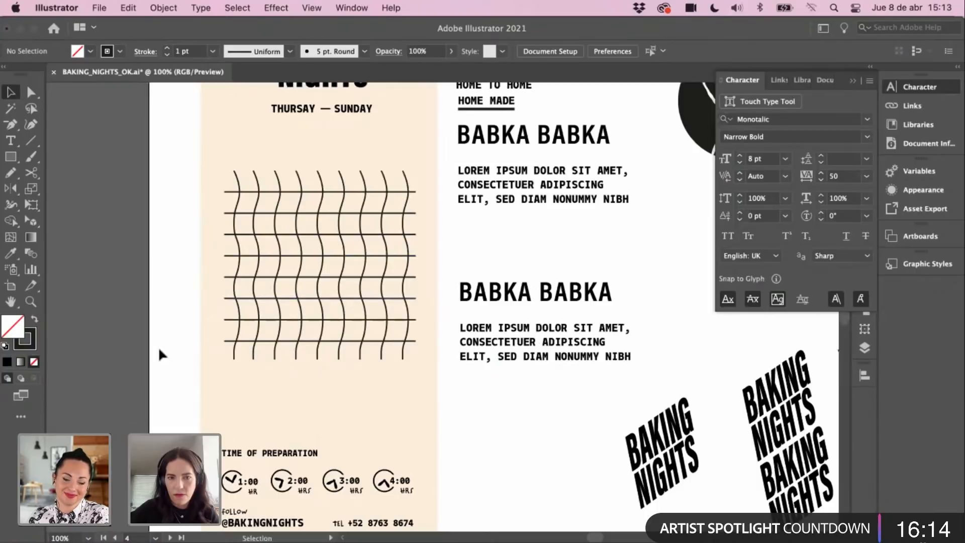
key("z")
scroll(197, 352, "down", 1)
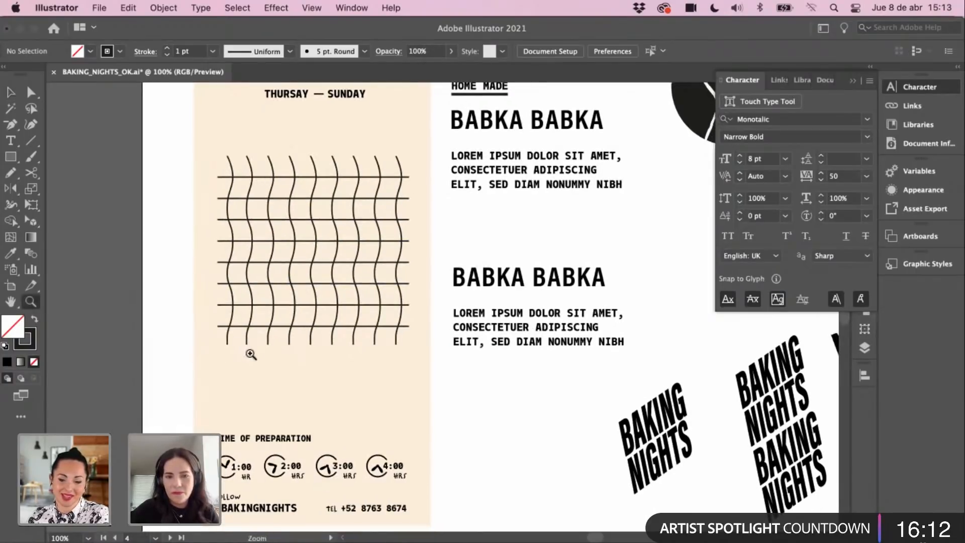
left_click(250, 354)
key("v")
scroll(276, 351, "right", 5)
scroll(276, 352, "up", 1)
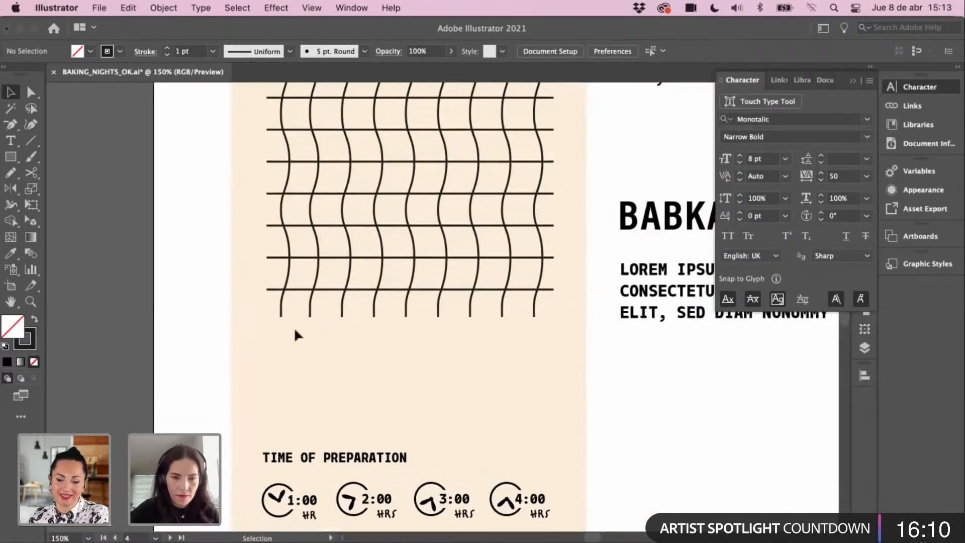
Step: Type an 'EJOY' text line just below the wavy grid
key("t")
left_click(280, 354)
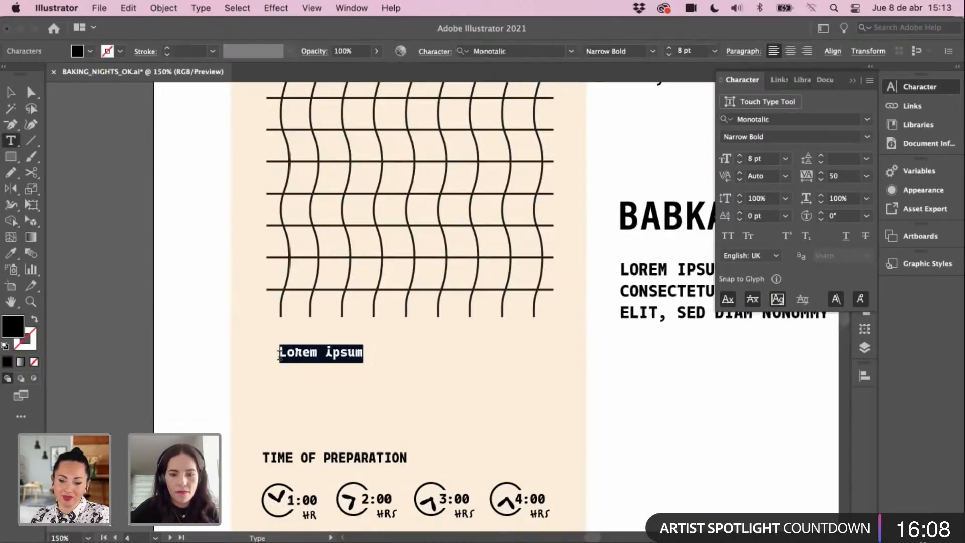
type("EJOY")
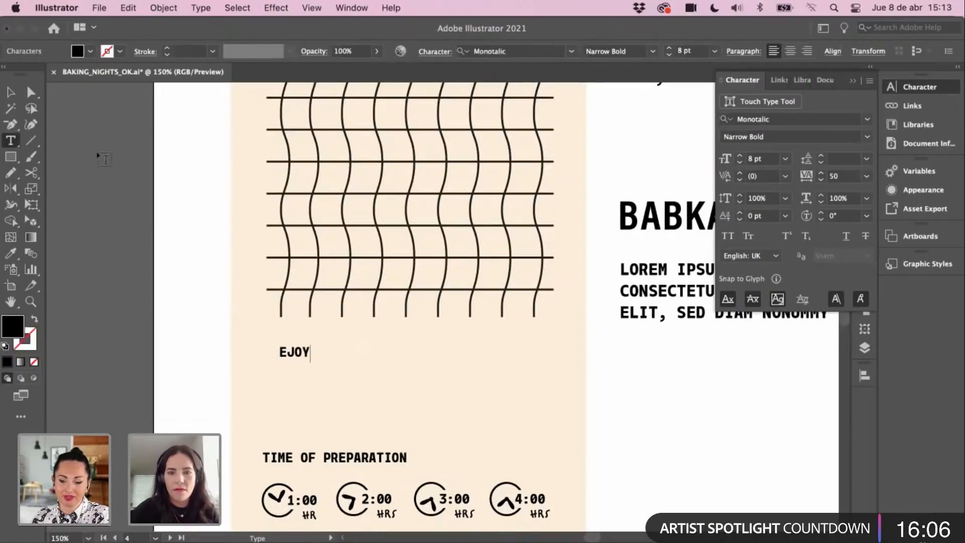
left_click(12, 93)
left_click(164, 312)
double_click(301, 352)
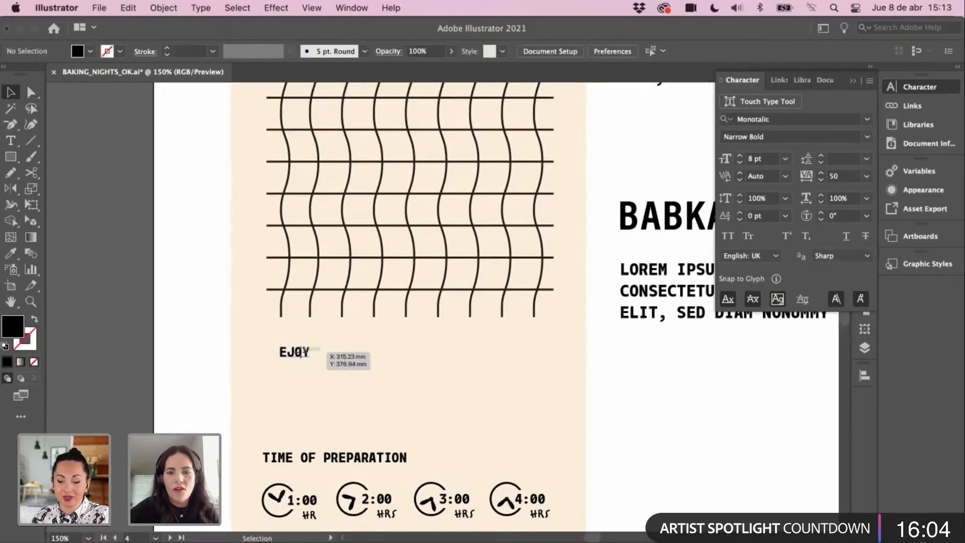
left_click(301, 352)
Step: Move EJOY slightly left to align with the grid's left side
key("i")
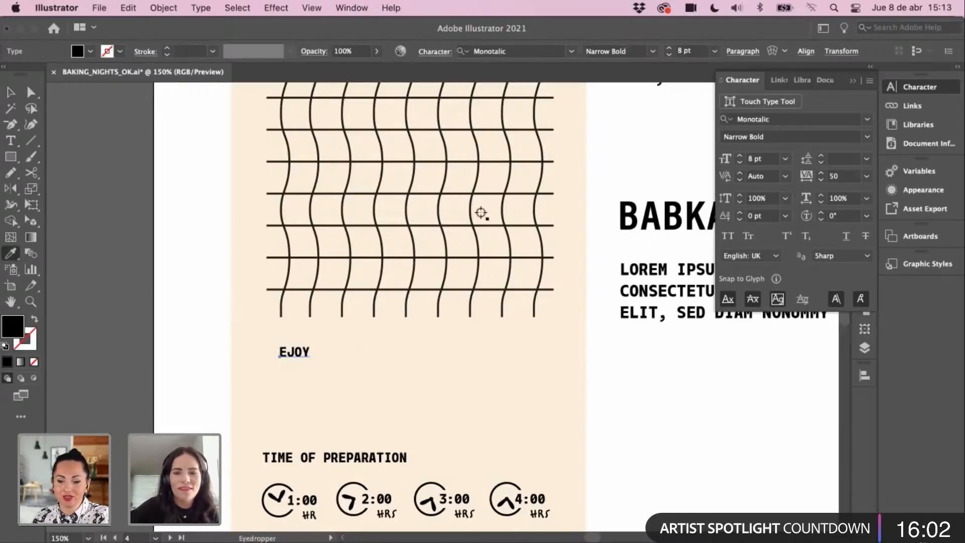
left_click_drag(440, 207, 347, 504)
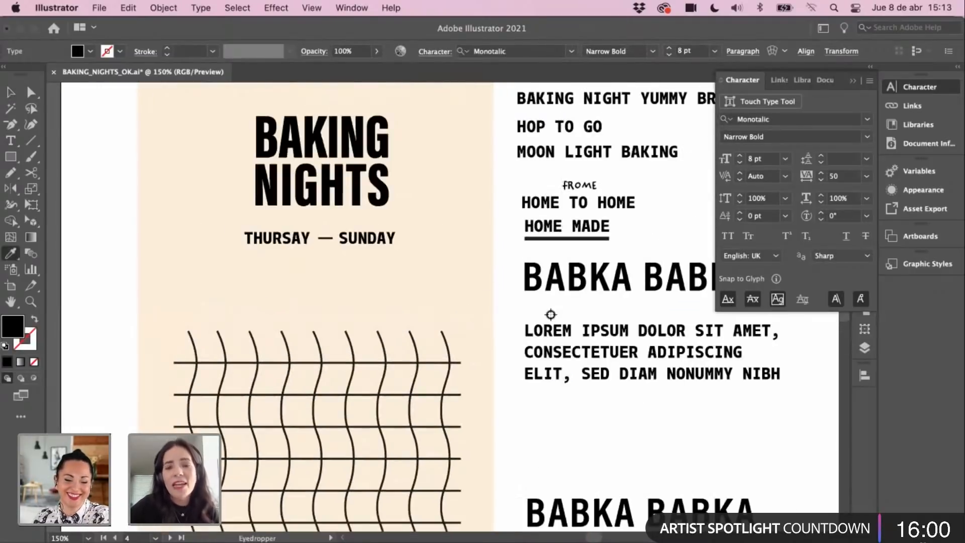
left_click_drag(492, 286, 486, 347)
key("v")
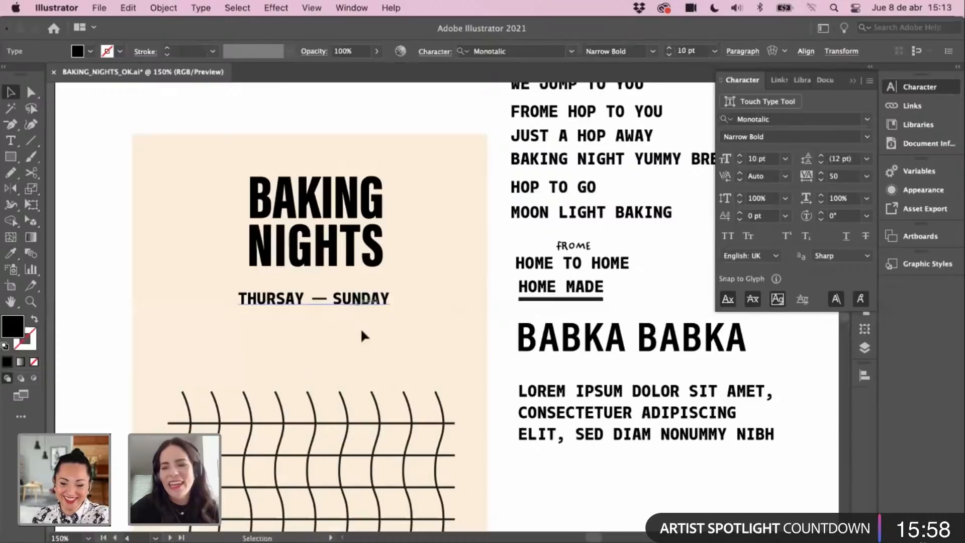
scroll(312, 301, "down", 5)
scroll(311, 351, "left", 3)
left_click_drag(248, 376, 235, 374)
left_click(185, 358)
Step: Zoom out and scroll up to view more of the poster
key("super+minus")
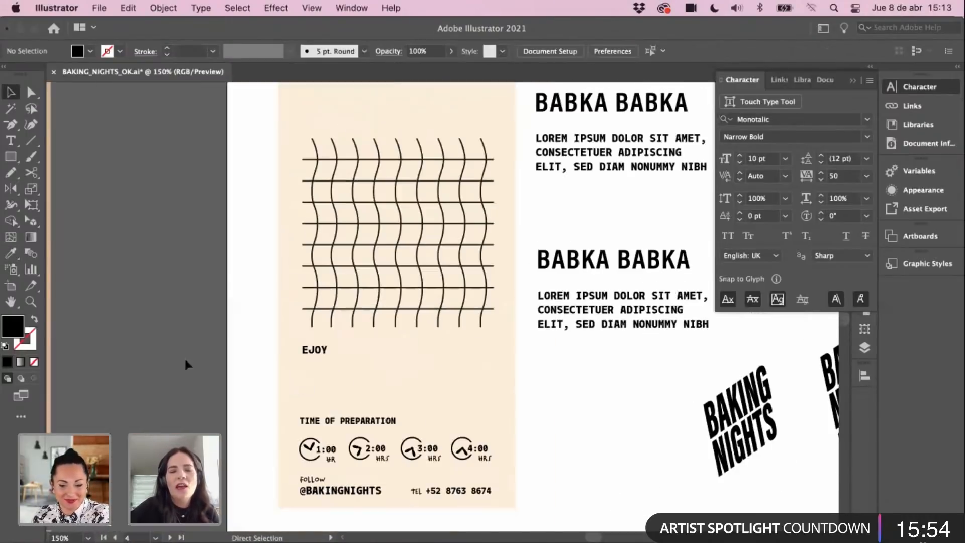
scroll(280, 327, "up", 3)
scroll(281, 328, "right", 2)
scroll(258, 251, "up", 3)
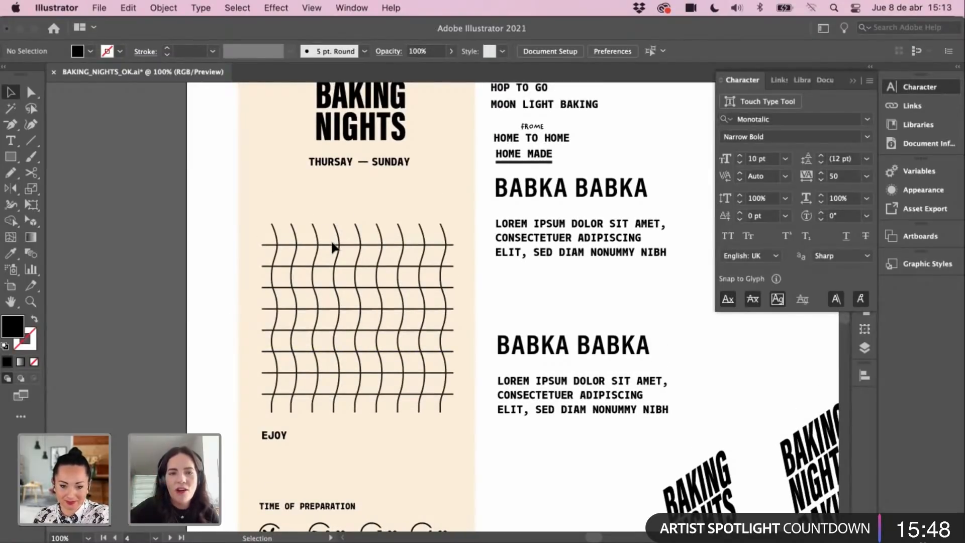
scroll(362, 270, "up", 5)
scroll(362, 269, "left", 1)
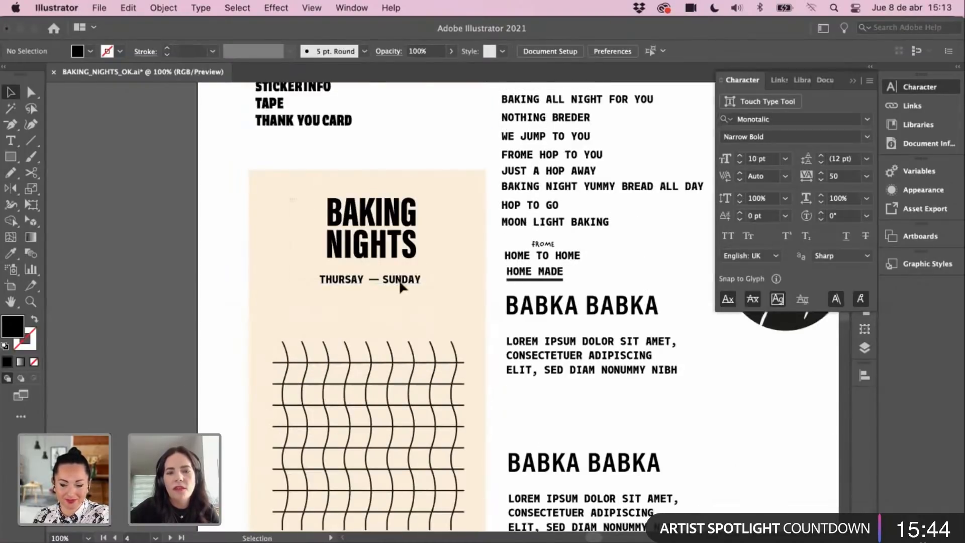
Step: Shift the BAKING NIGHTS title and THURSAY — SUNDAY line slightly left, then switch to Outline view
left_click(405, 262)
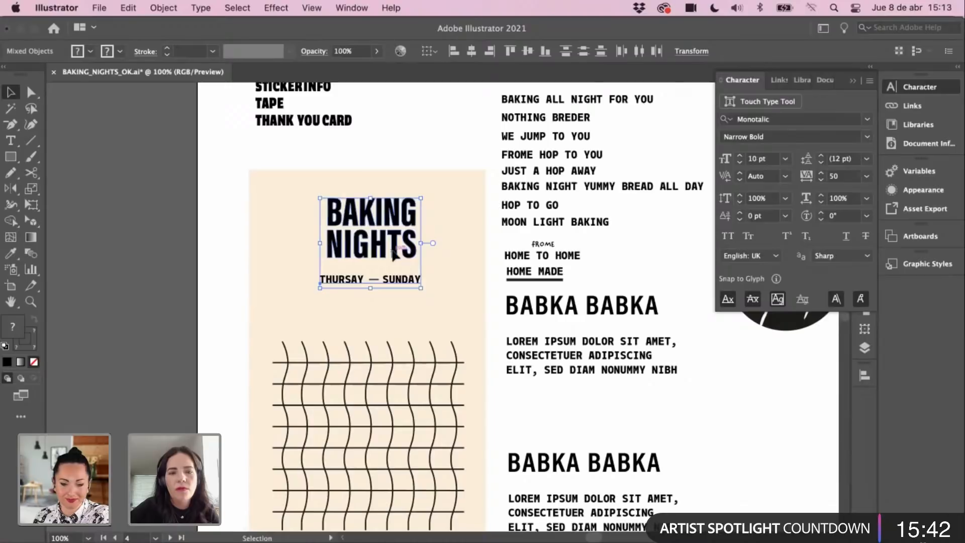
left_click_drag(395, 249, 388, 249)
left_click_drag(297, 188, 412, 311)
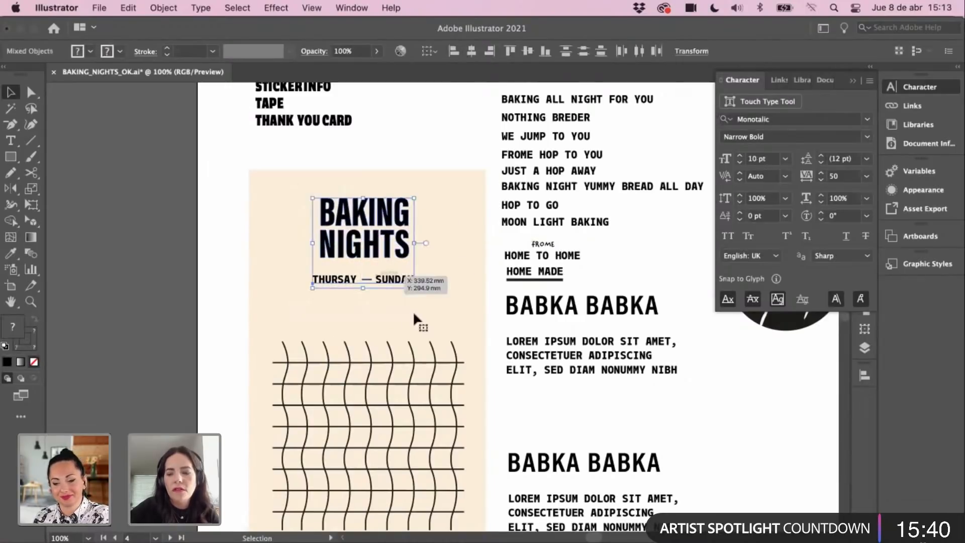
key("Right")
key("Right")
key("Right")
key("space")
scroll(421, 249, "down", 3)
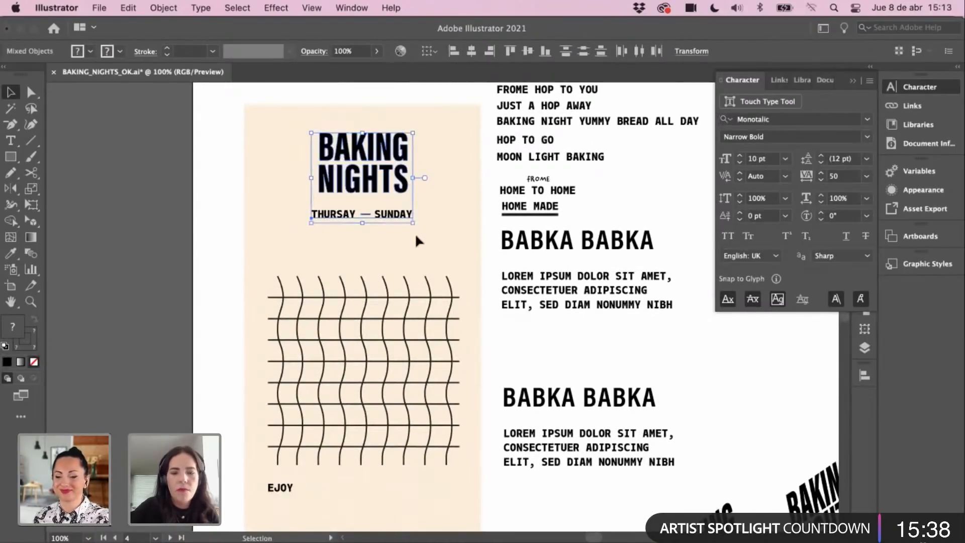
key("super+y")
scroll(398, 240, "down", 5)
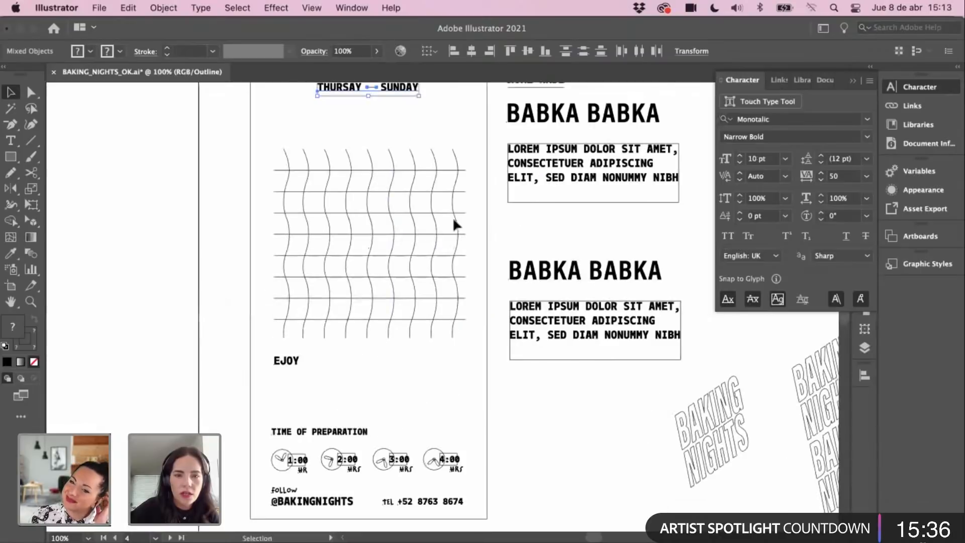
Step: Zoom and pan across the outline view to inspect the grid and EJOY area
left_click(200, 219)
key("super+minus")
scroll(317, 271, "up", 3)
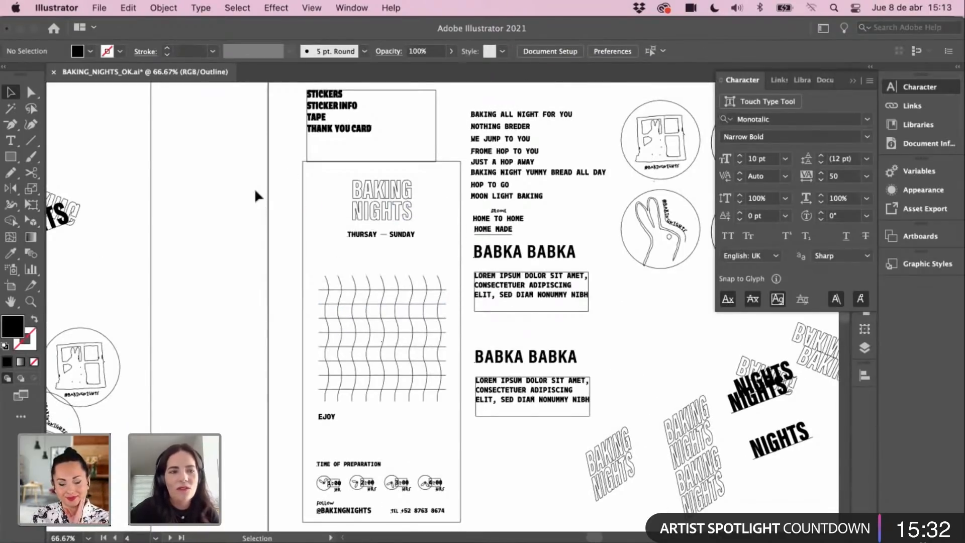
key("z")
left_click(445, 267)
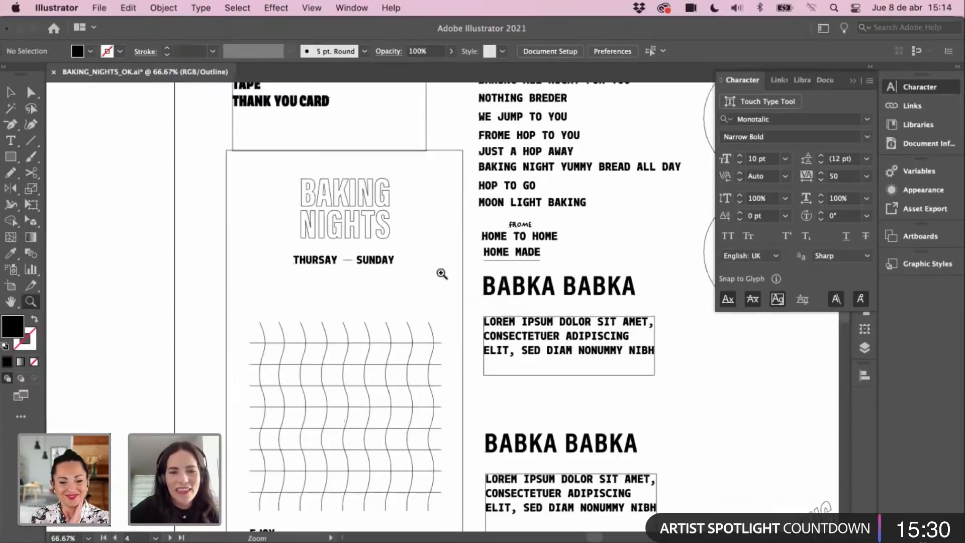
scroll(370, 355, "down", 5)
key("v")
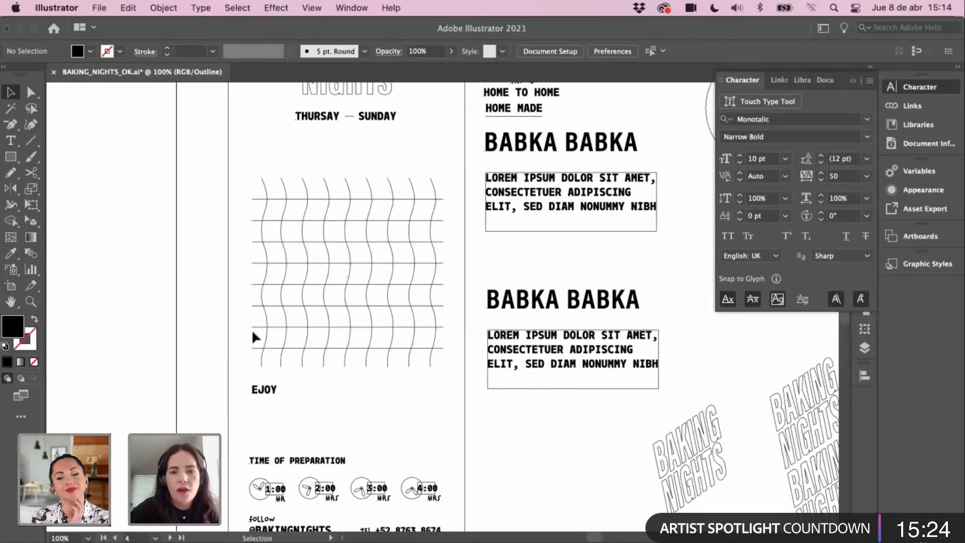
scroll(296, 331, "down", 2)
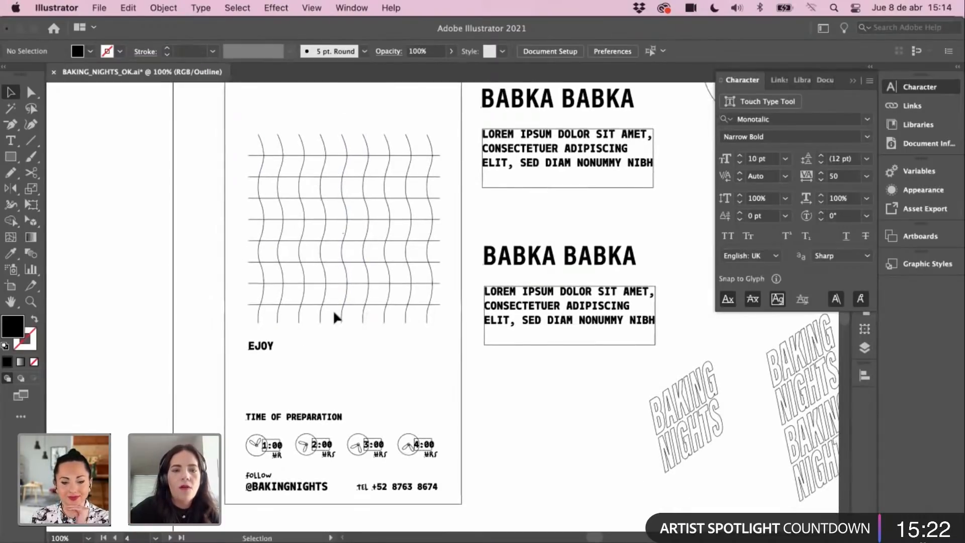
left_click_drag(270, 355, 273, 378)
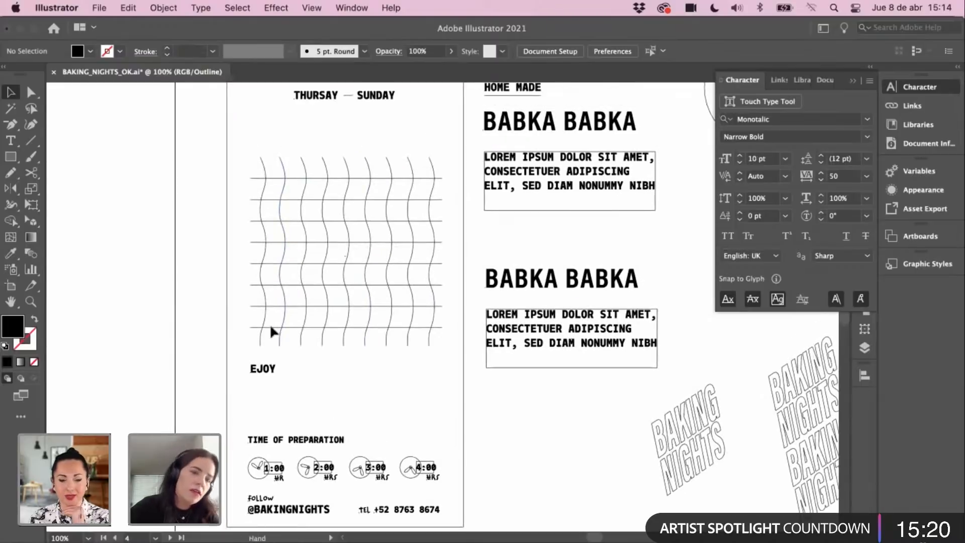
left_click_drag(269, 323, 270, 297)
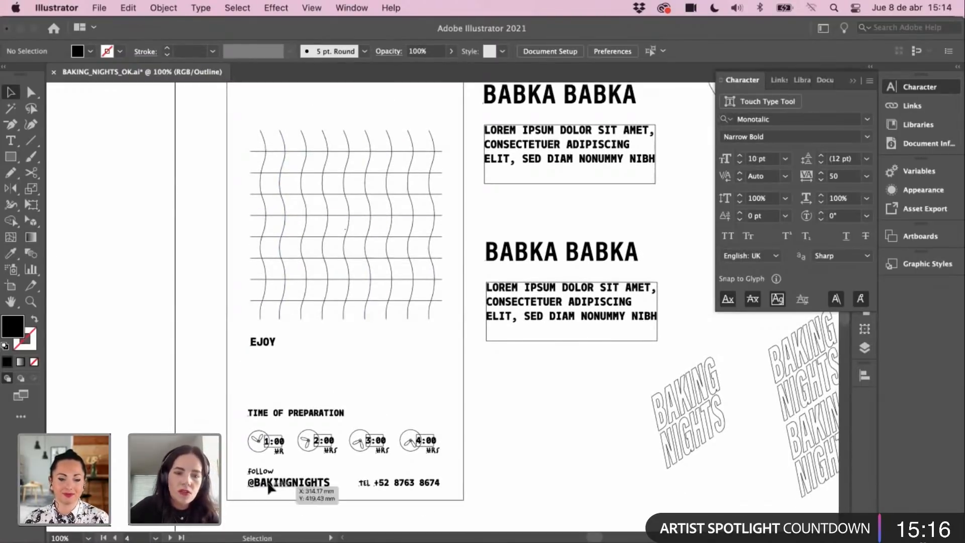
Step: Collapse the Character panel and return the artwork to full-colour Preview
scroll(444, 385, "up", 4)
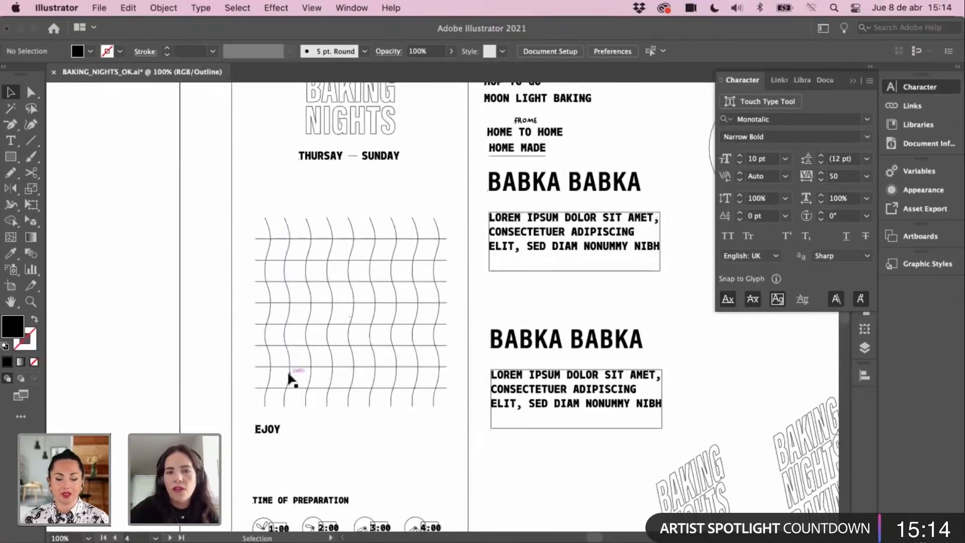
scroll(272, 225, "up", 3)
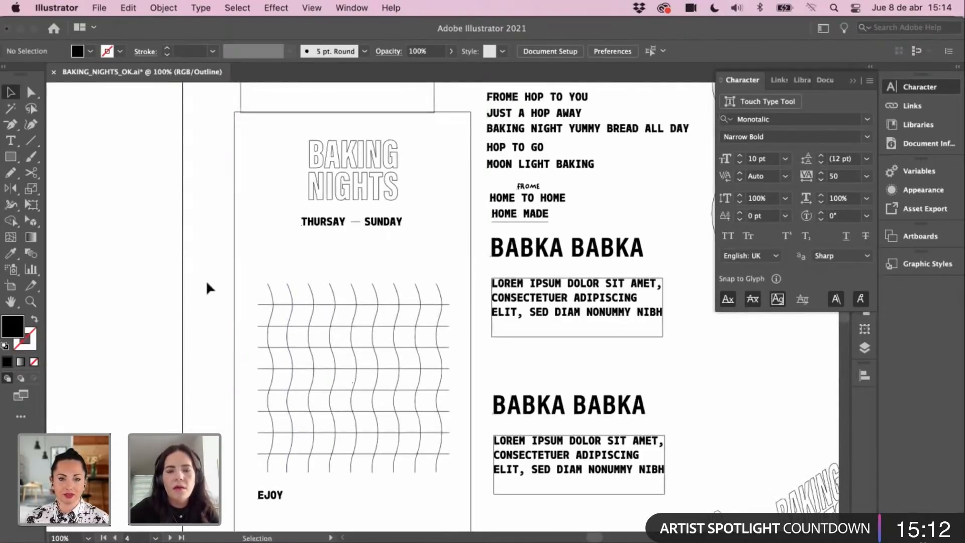
left_click(202, 290)
key("super+y")
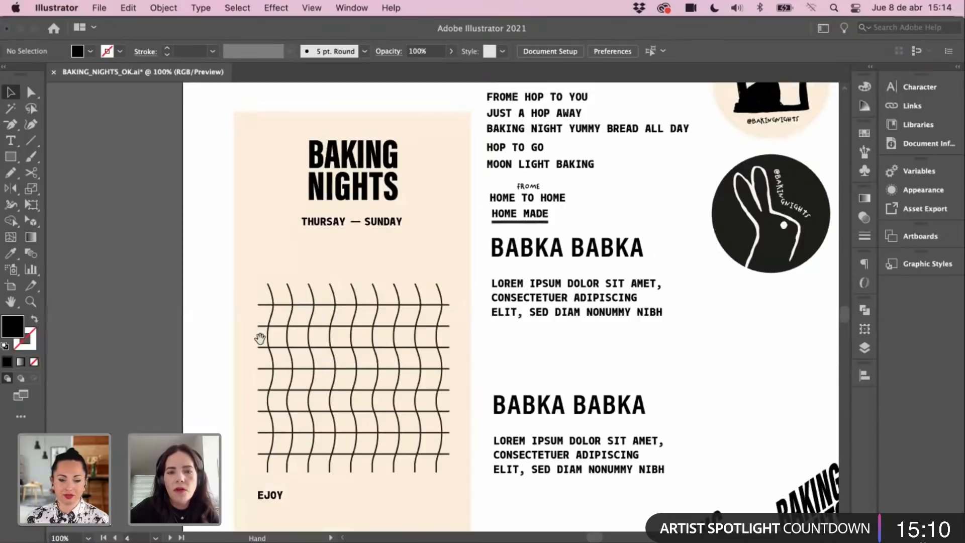
scroll(260, 338, "down", 2)
scroll(260, 290, "down", 1)
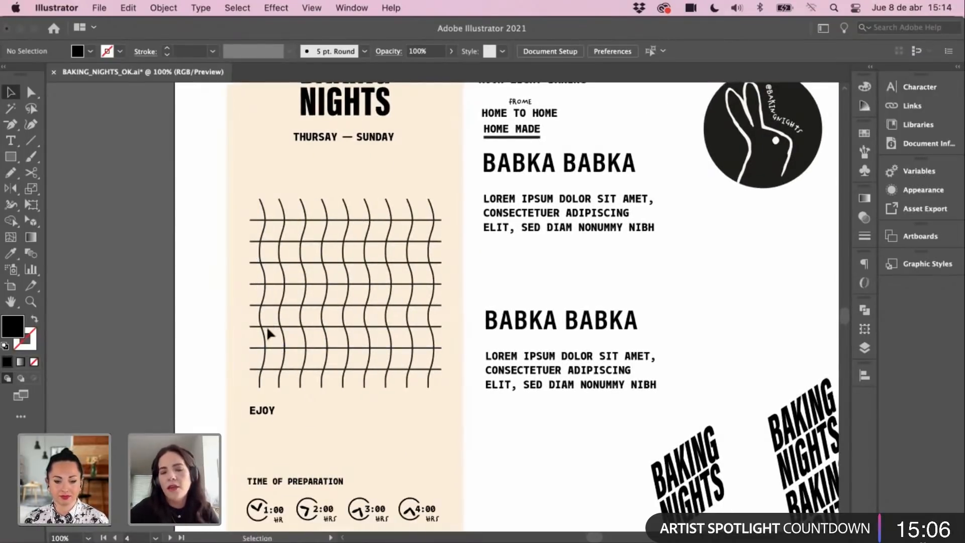
scroll(259, 325, "down", 1)
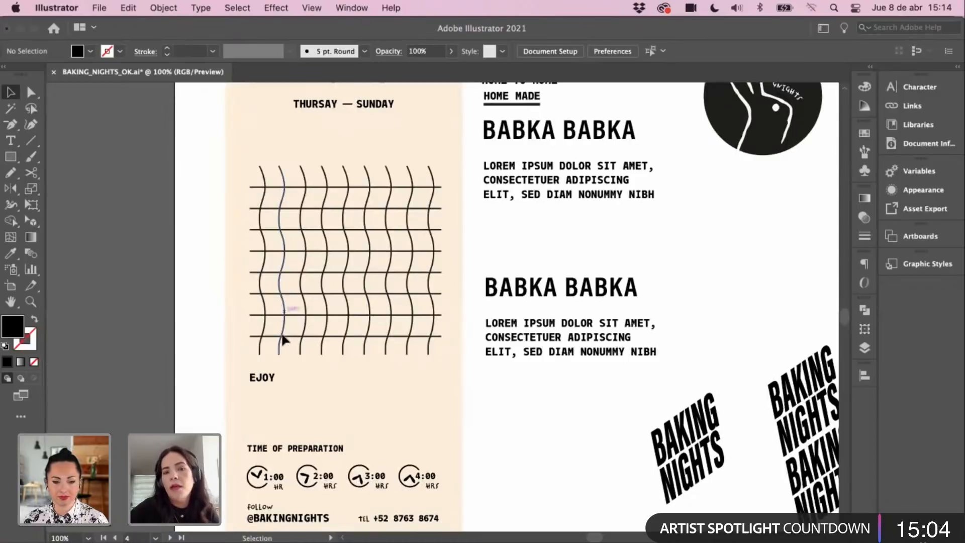
scroll(277, 296, "down", 2)
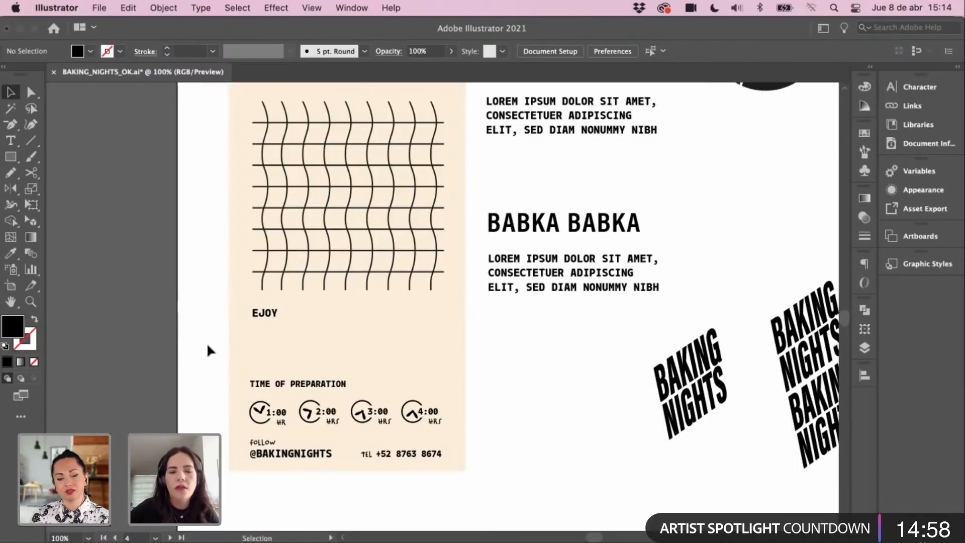
left_click_drag(293, 332, 251, 318)
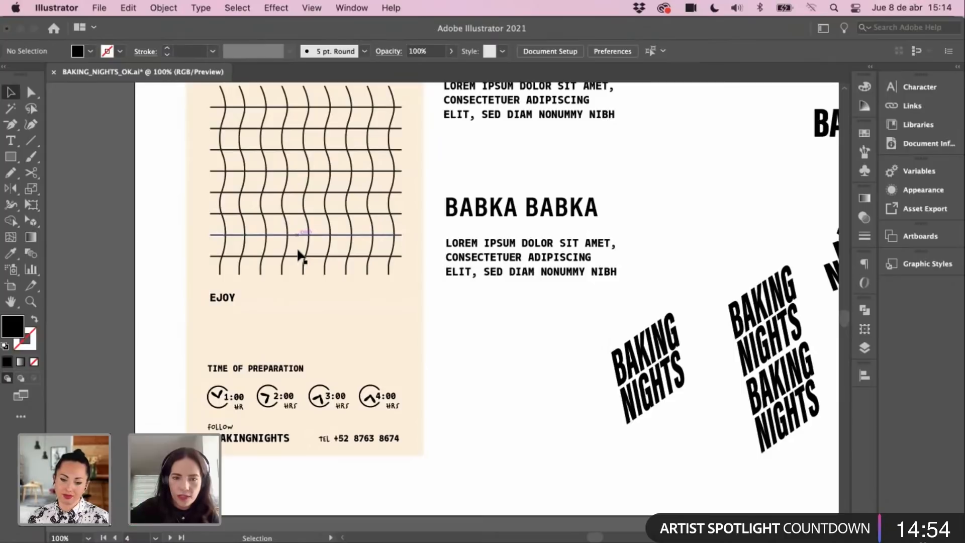
left_click_drag(280, 332, 263, 326)
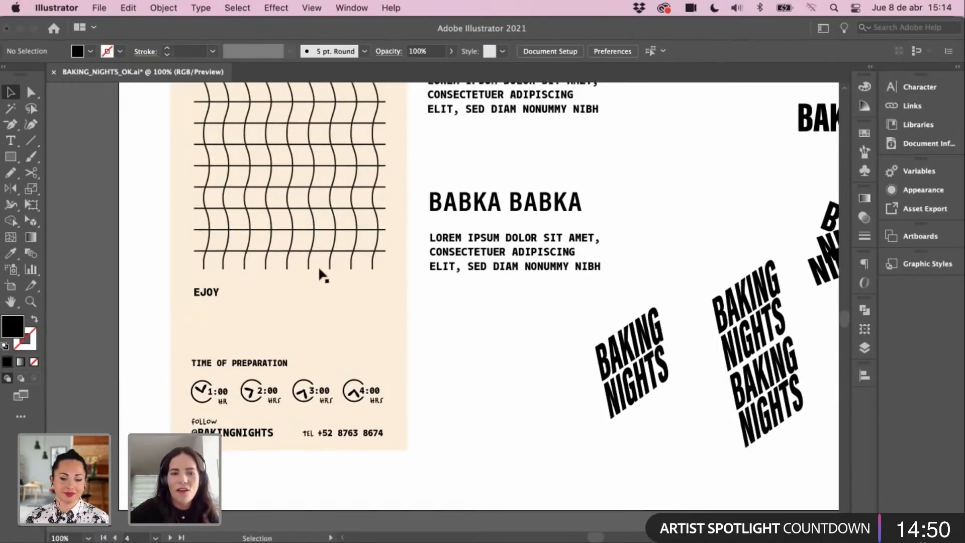
left_click(338, 321, "super")
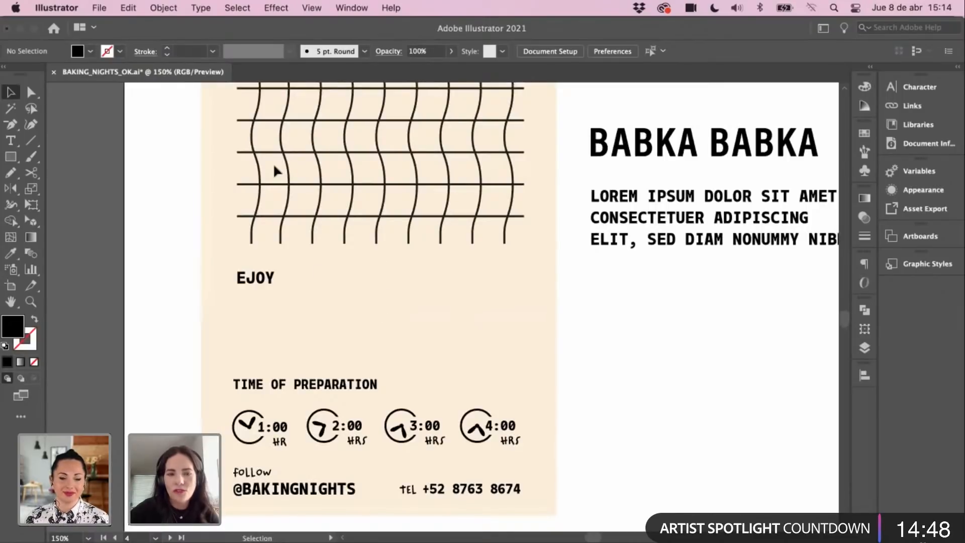
left_click_drag(312, 309, 297, 295)
Step: Increase the EJOY label's font size to 14 pt
left_click(250, 264)
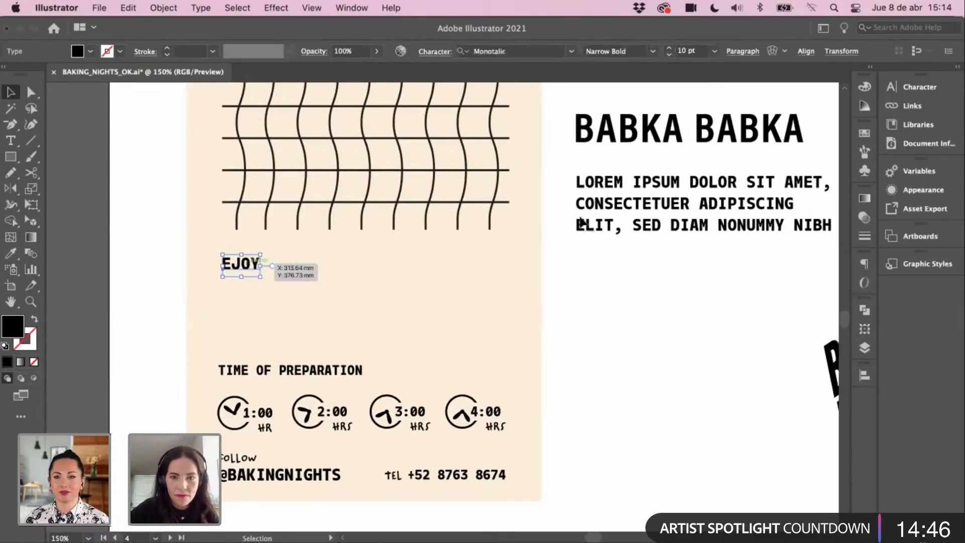
key("super+t")
left_click(739, 156)
left_click(740, 156)
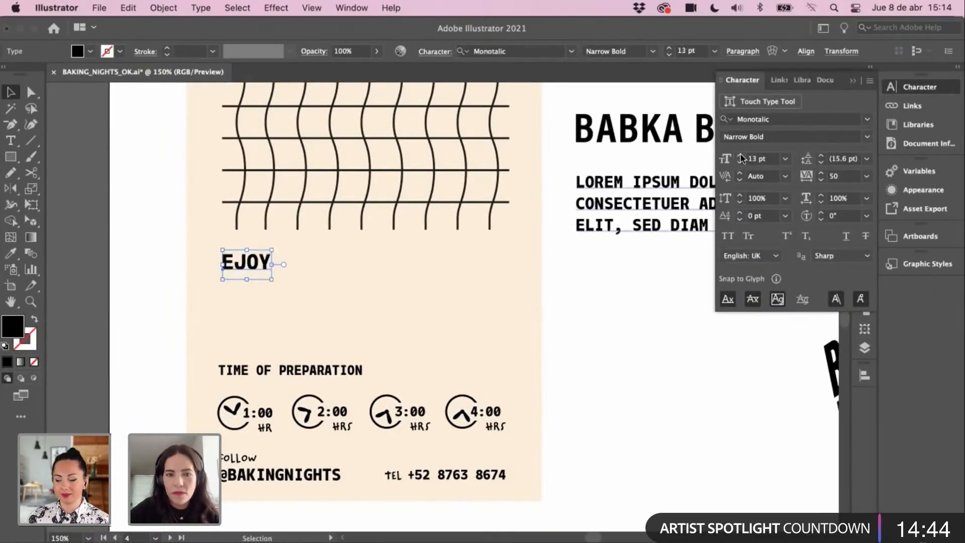
left_click(739, 155)
left_click(740, 155)
left_click(617, 292)
Step: Zoom to 100% on the lower card and show the rulers
key("super+minus")
key("super+minus")
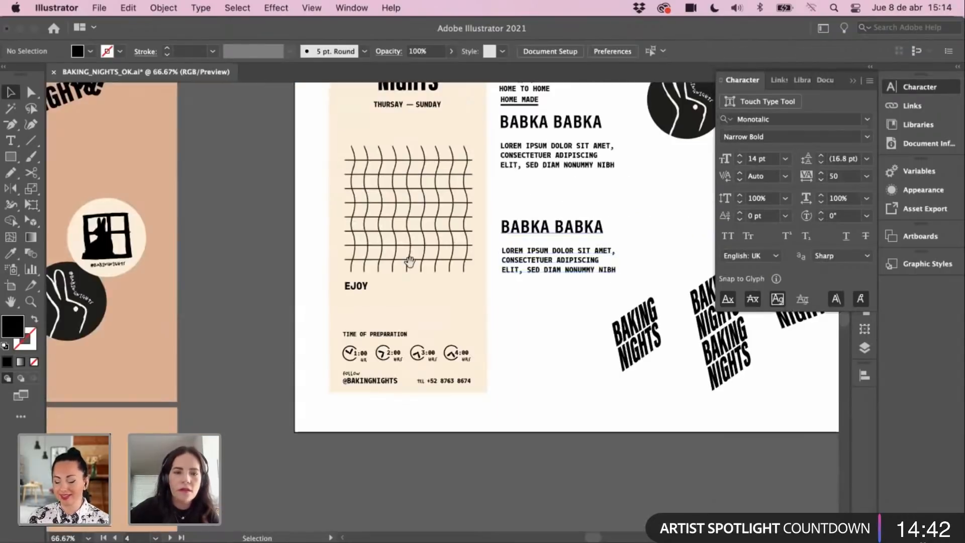
left_click_drag(409, 263, 375, 324)
left_click(338, 350)
left_click(374, 350, "super")
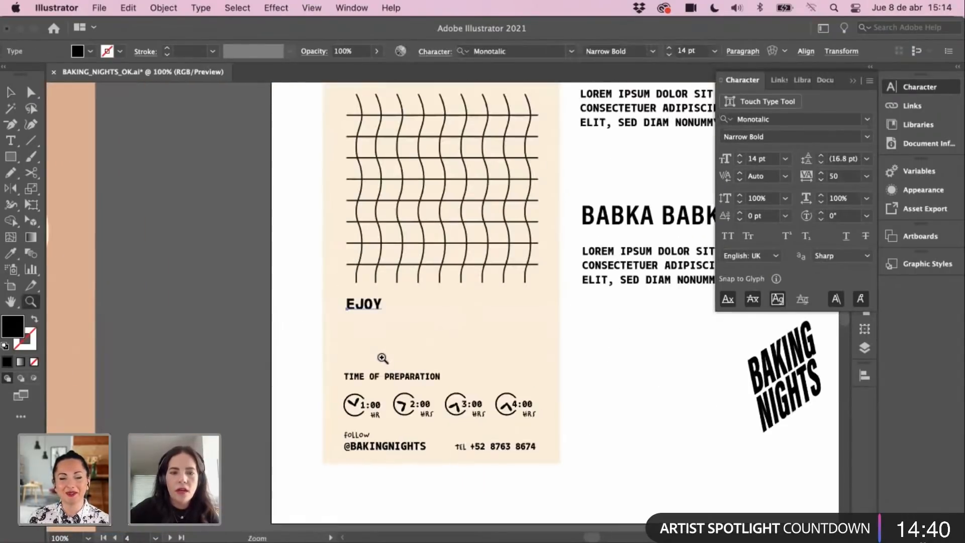
left_click(200, 140)
key("super+r")
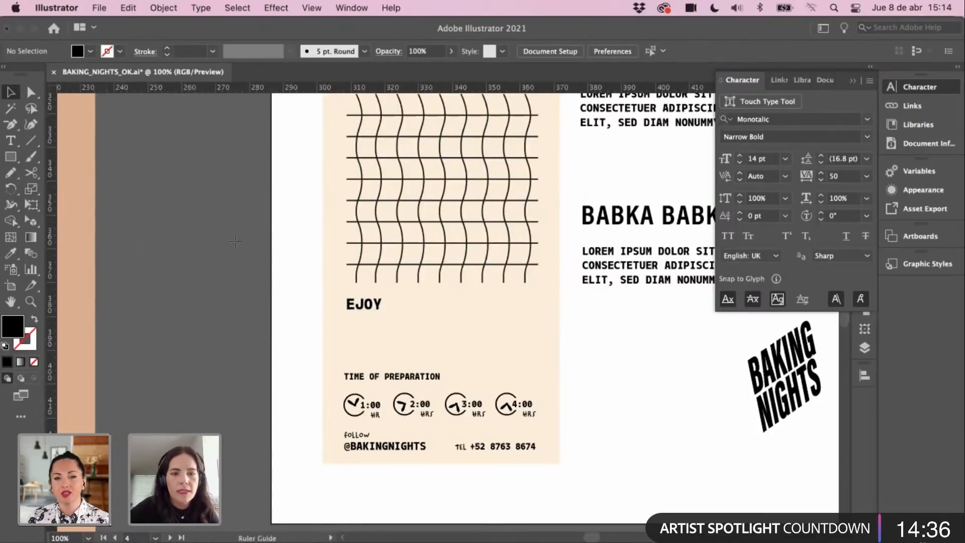
Step: Place vertical guides at the wavy grid's left and right edges
left_click_drag(367, 290, 367, 292)
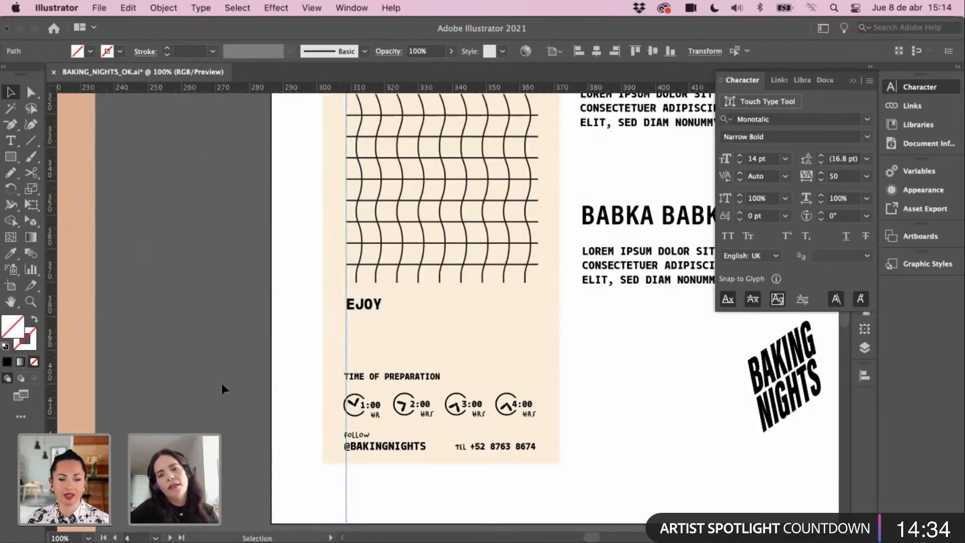
left_click_drag(234, 369, 163, 386)
left_click(135, 323)
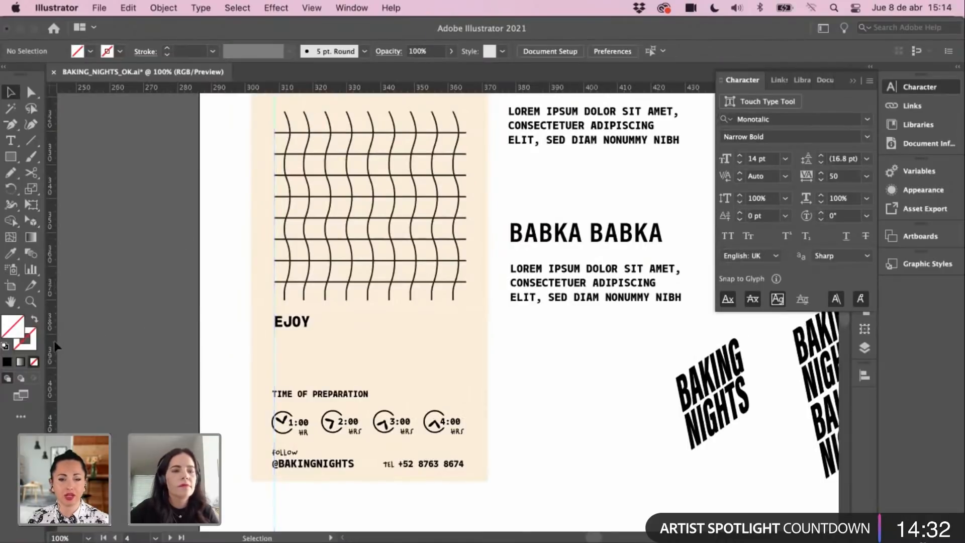
left_click(465, 320)
left_click_drag(374, 121, 353, 280)
Step: Zoom to 150% and snap EJOY to the left guide
scroll(375, 294, "down", 5)
left_click(359, 342, "super")
left_click(311, 243)
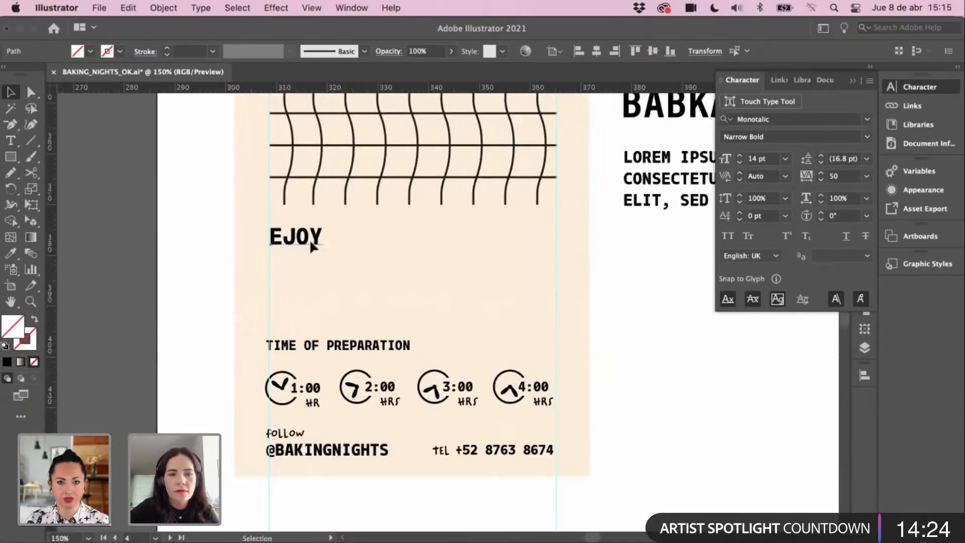
left_click_drag(311, 247, 310, 266)
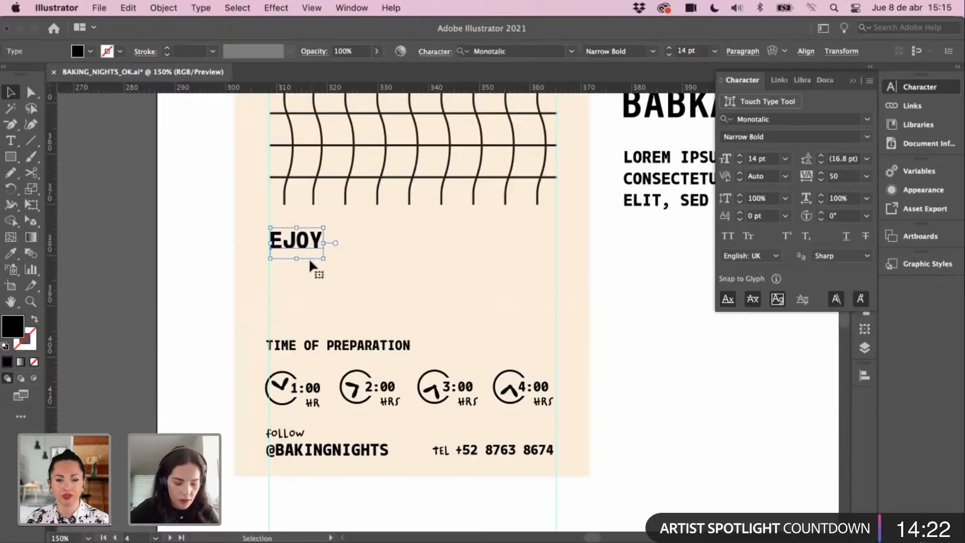
Step: Change the label to 'EJOY!' and zoom to 100% on the card
double_click(315, 243)
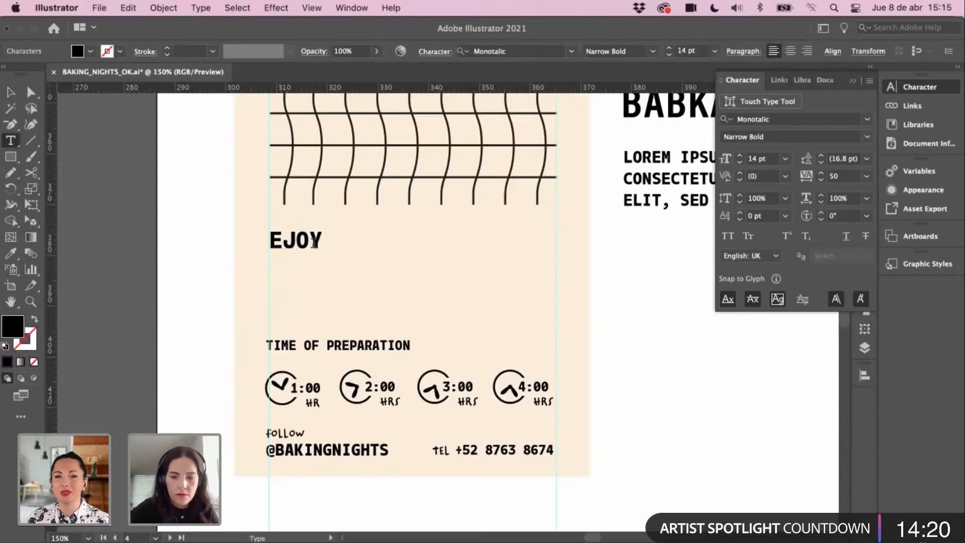
left_click(15, 95)
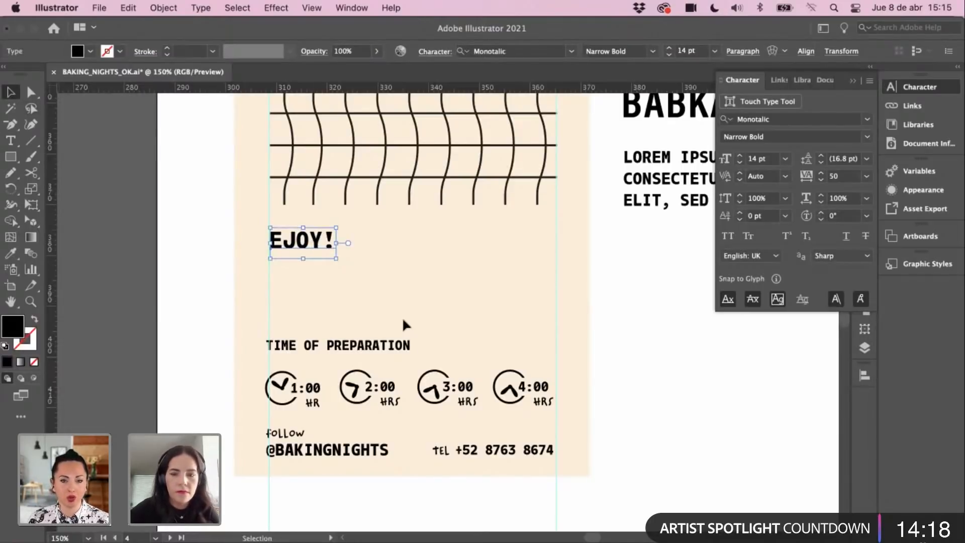
key("super+minus")
key("super+minus")
key("super+minus")
left_click_drag(374, 278, 328, 345)
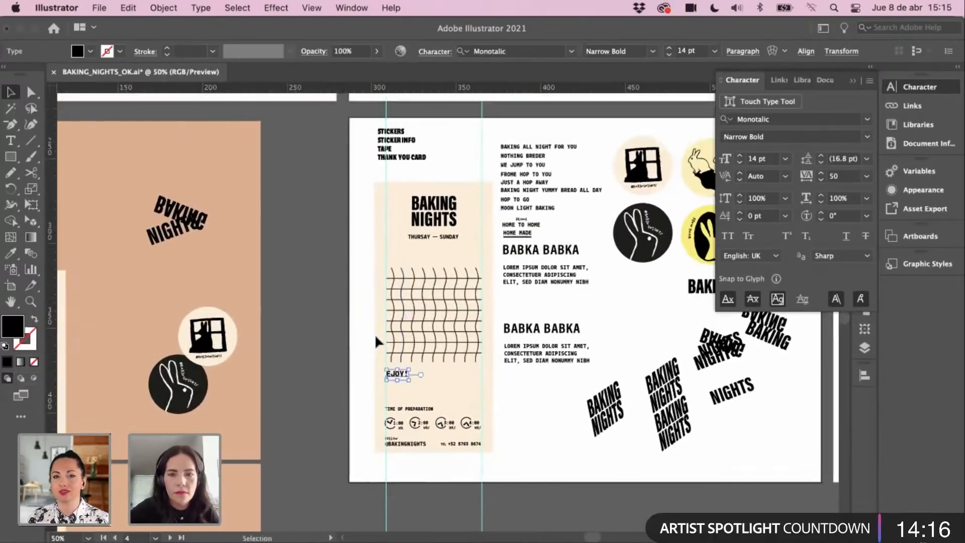
key("z")
left_click(401, 337)
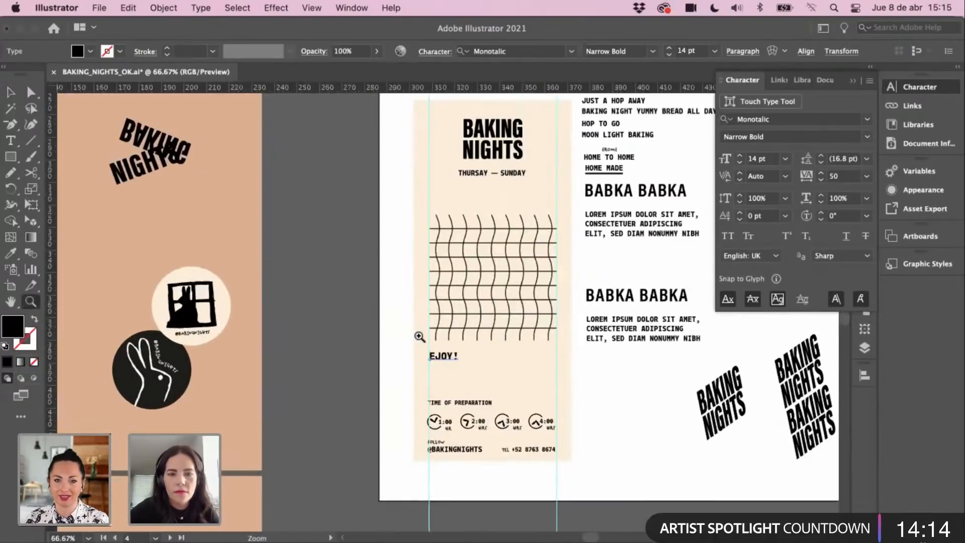
left_click_drag(416, 338, 271, 316)
left_click(441, 350, "super")
Step: Start a new point text object to the right of the card
left_click(529, 355)
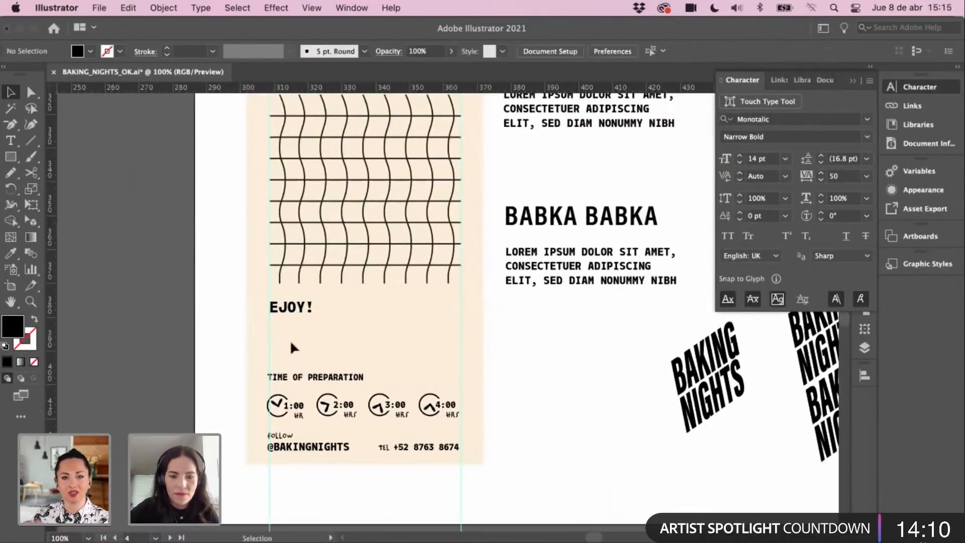
key("t")
left_click(523, 362)
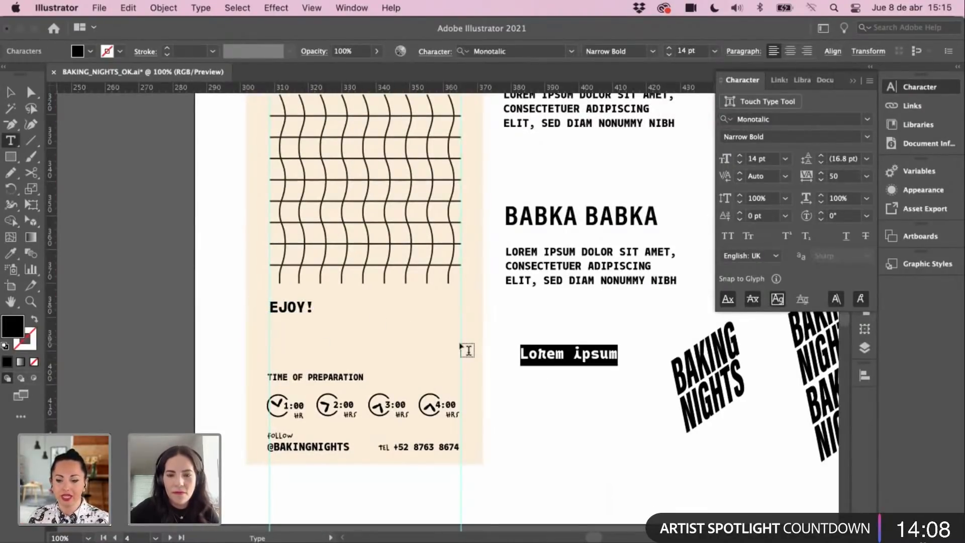
Step: Type '#' and move it onto the EJOY! line on the card
type("#")
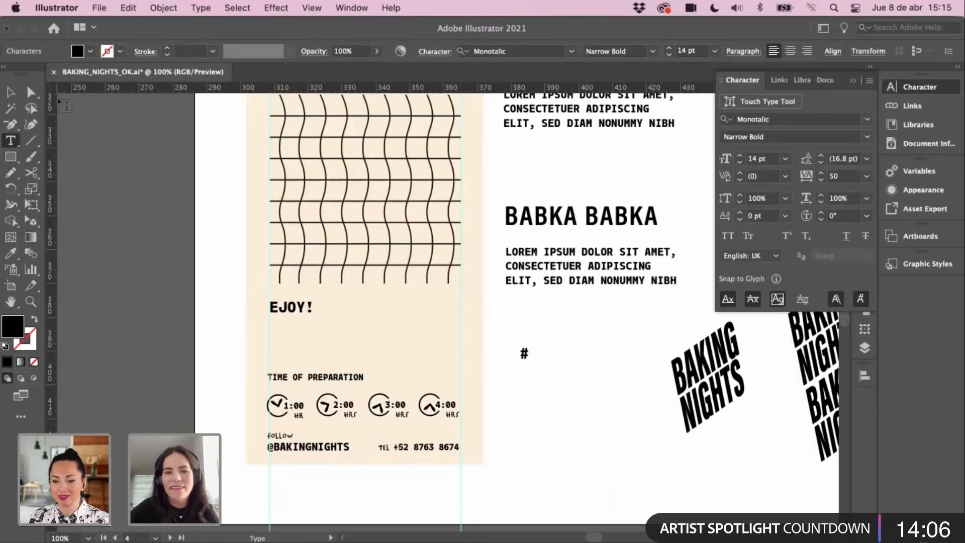
key("Escape")
left_click_drag(518, 364, 398, 311)
left_click(494, 368)
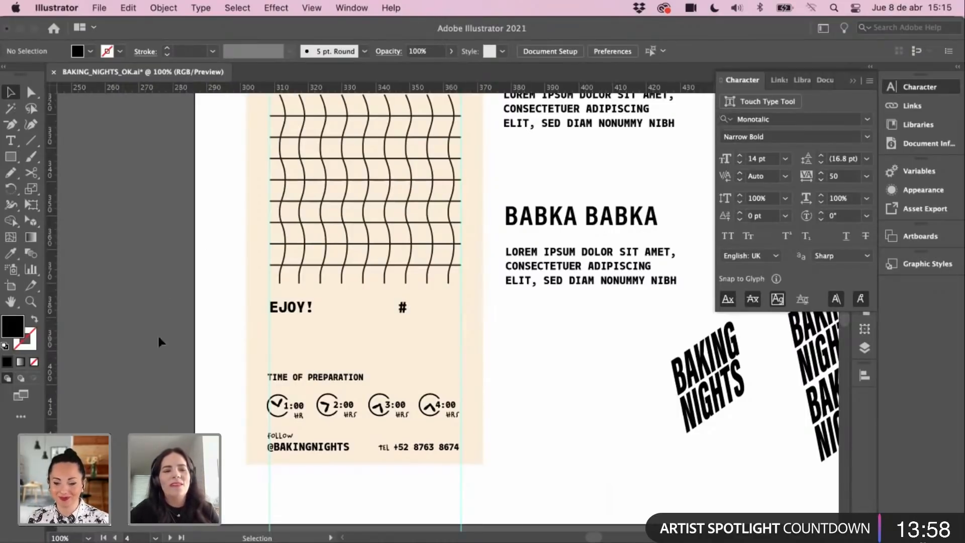
Step: Check the # placement and zoom to 150% on the EJOY! row
left_click_drag(169, 380, 197, 388)
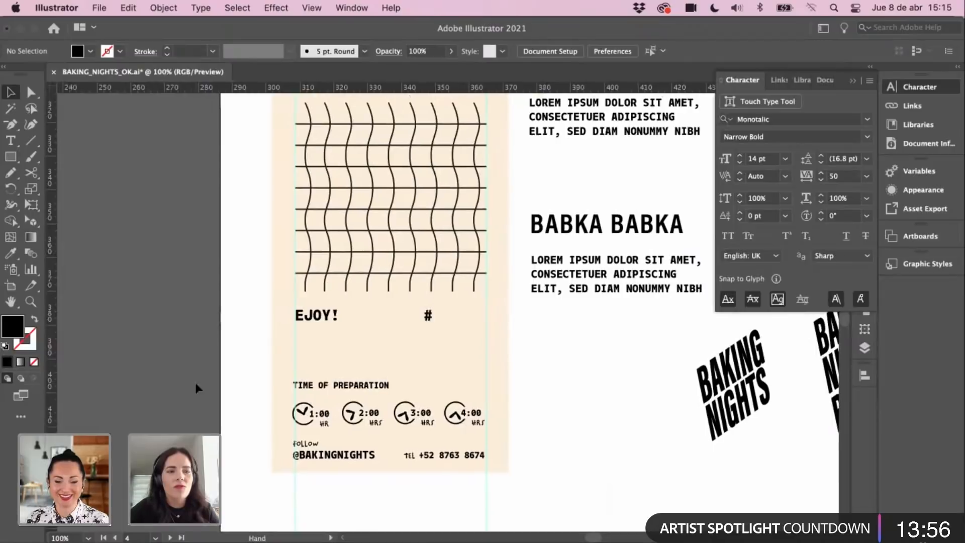
left_click(306, 318)
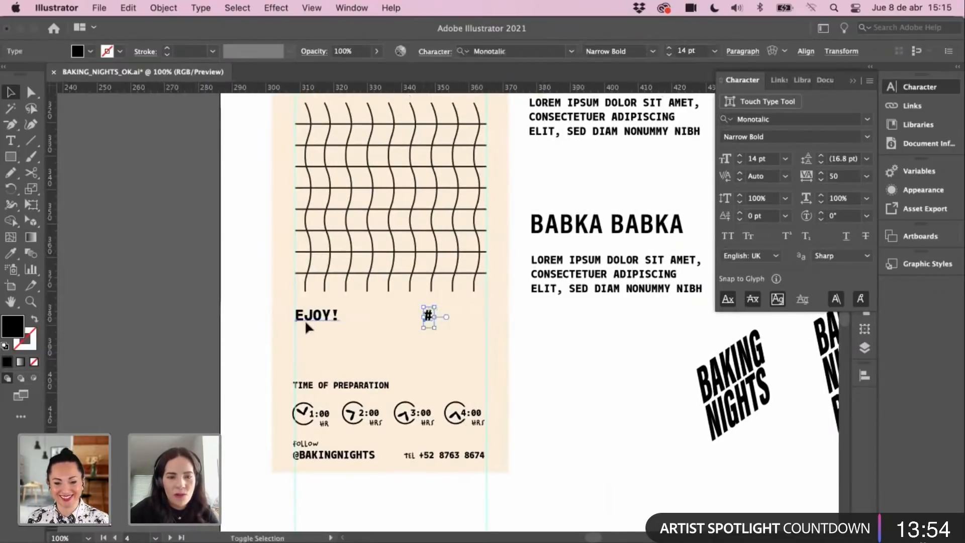
left_click(246, 326)
scroll(301, 324, "right", 1)
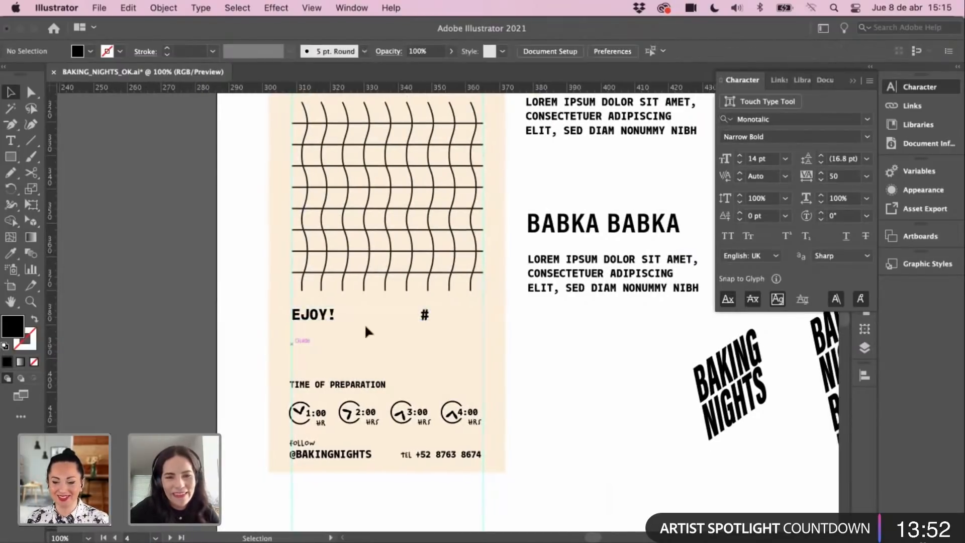
left_click(386, 349, "super")
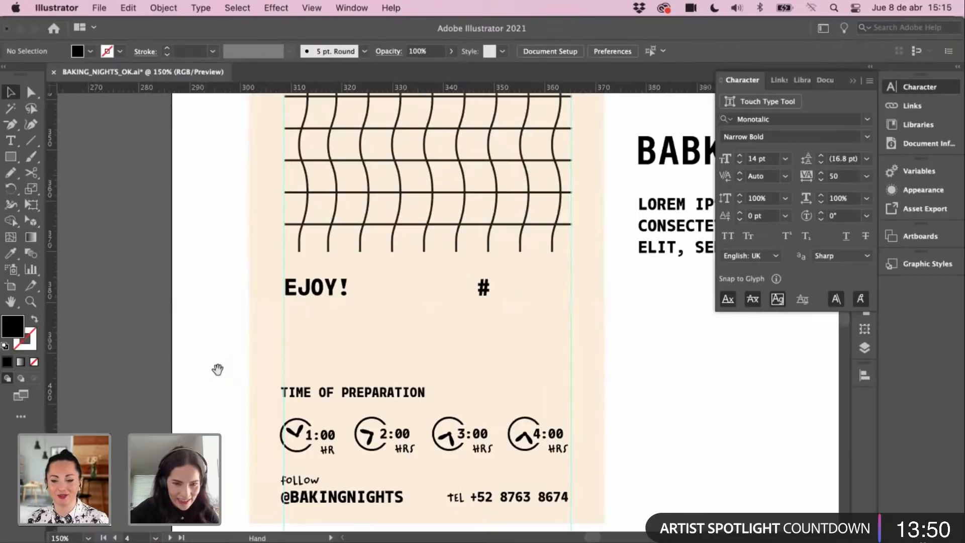
scroll(215, 370, "down", 3)
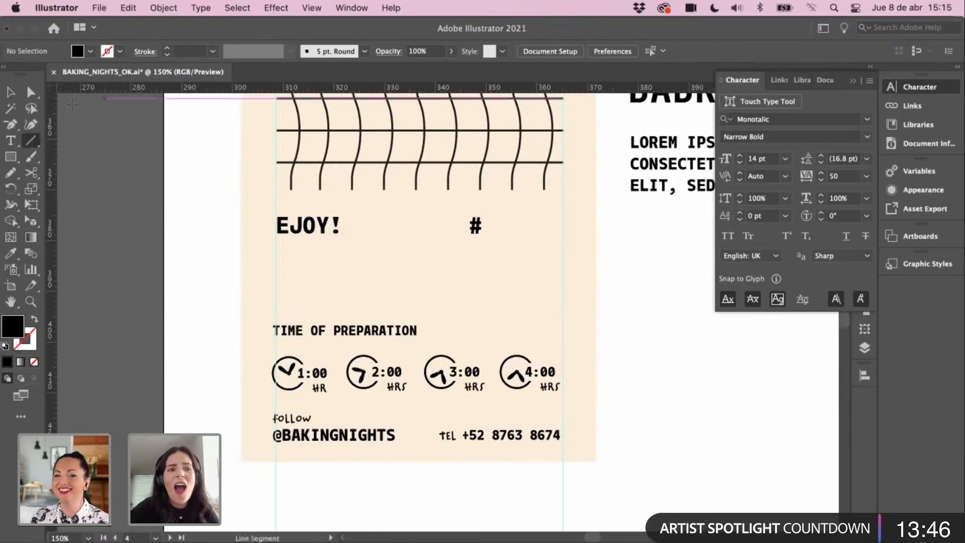
Step: Scroll up through the slogan list to locate the underline beneath HOME MADE
key("v")
scroll(354, 264, "up", 15)
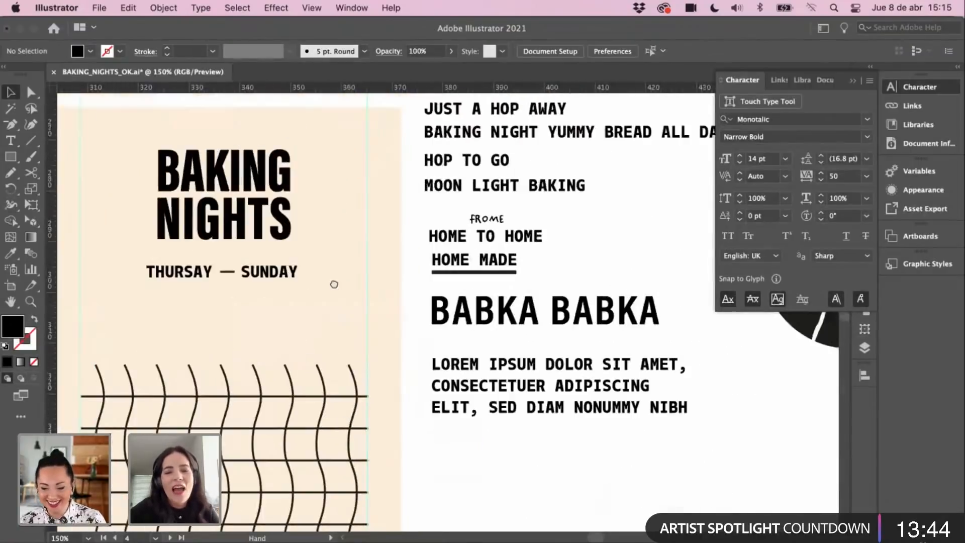
scroll(365, 270, "up", 4)
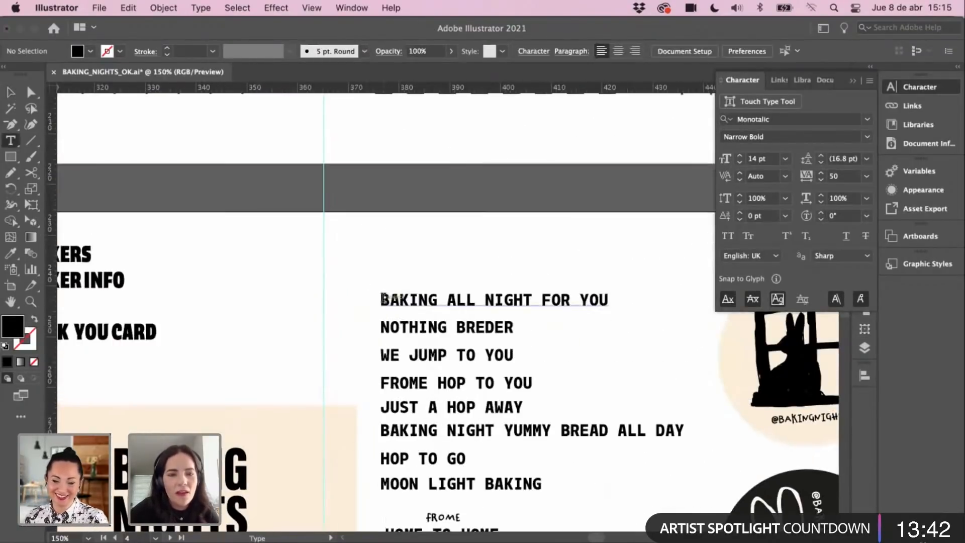
left_click(426, 306)
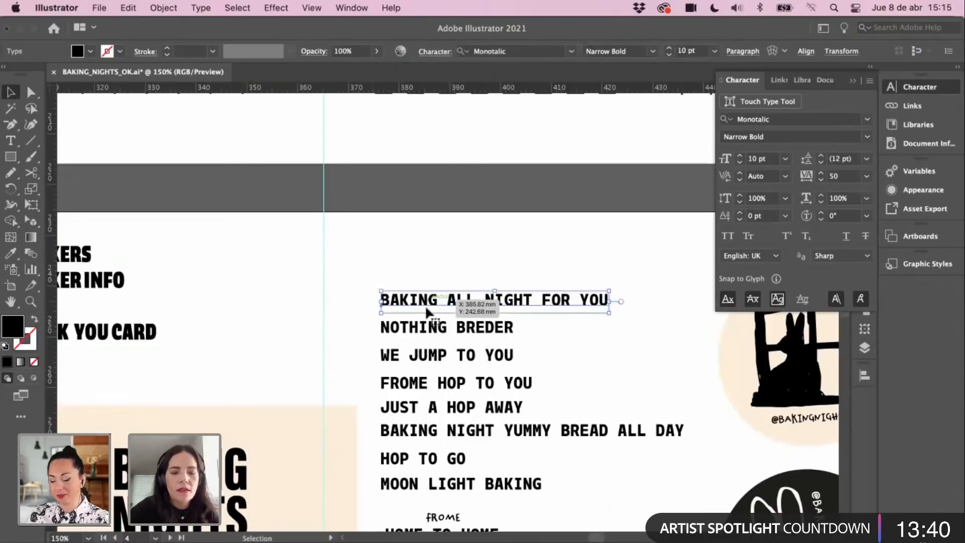
left_click(418, 249)
left_click_drag(324, 396, 324, 388)
scroll(324, 388, "down", 20)
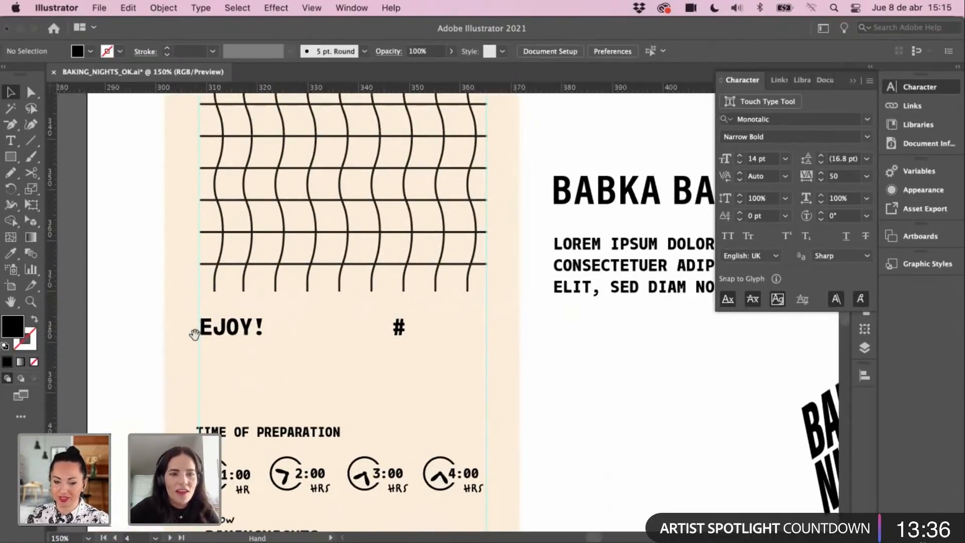
scroll(194, 334, "up", 7)
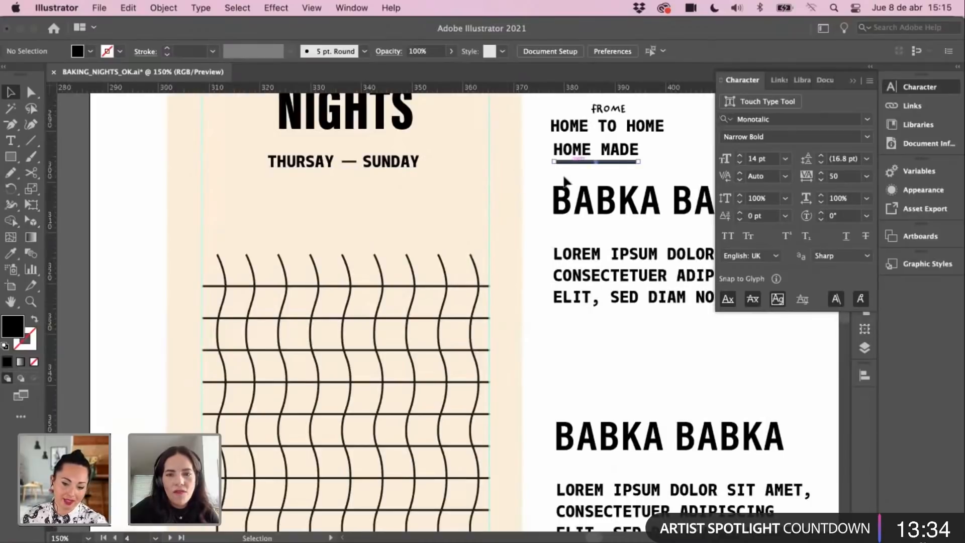
scroll(355, 403, "down", 11)
Step: Paste a copy of the underline and position it below the EJOY! row
key("super+v")
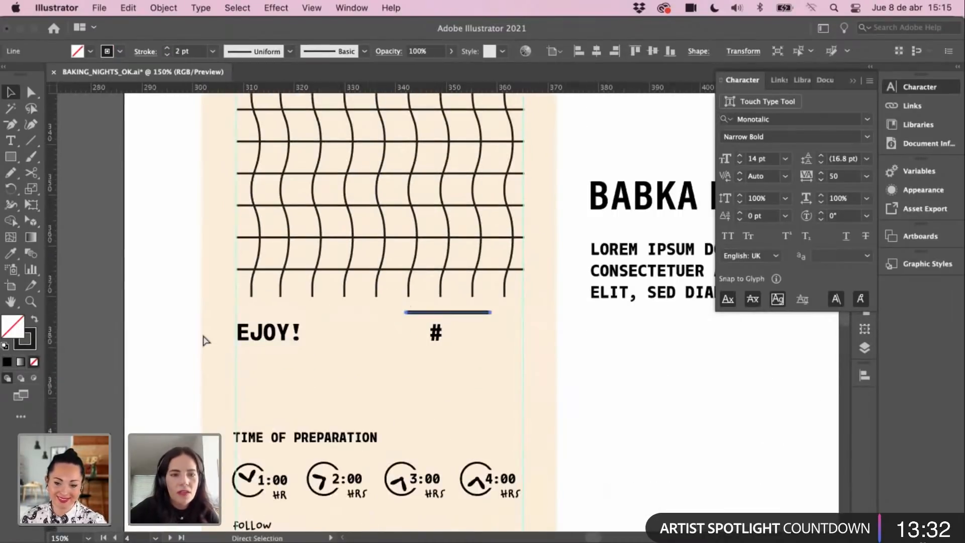
left_click_drag(436, 317, 521, 405)
key("a")
key("v")
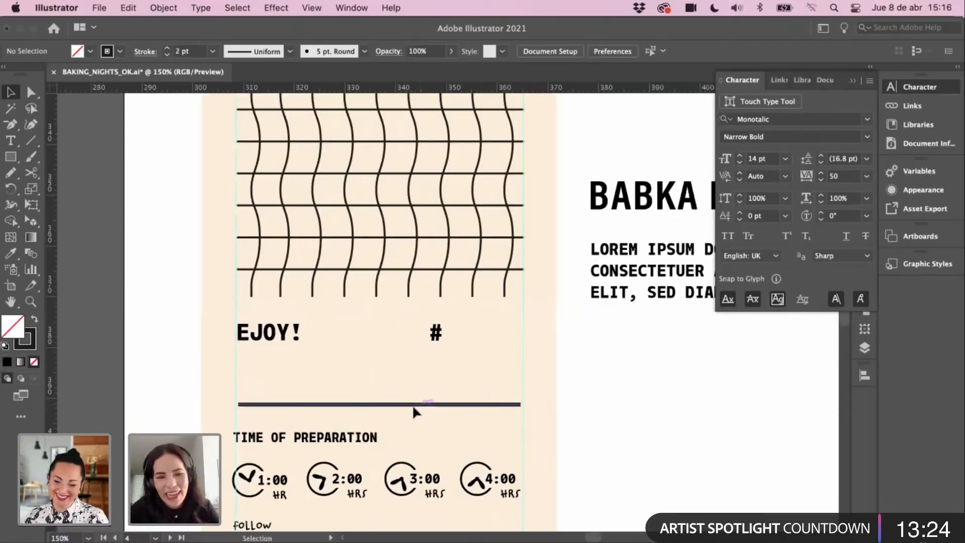
left_click_drag(420, 408, 419, 408)
Step: Stretch the line's right end to the right guide, then zoom to 100%
key("a")
left_click_drag(520, 408, 566, 396)
left_click(550, 436)
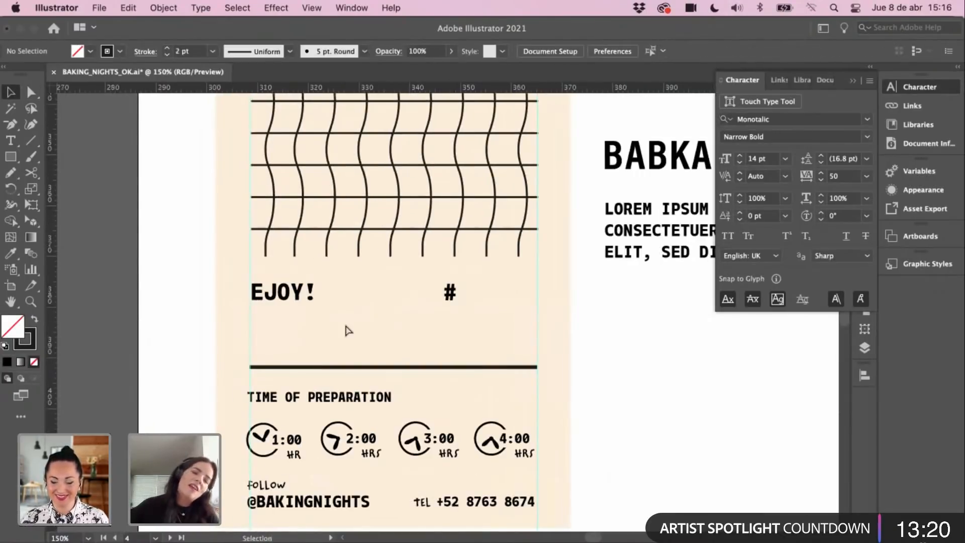
key("super+minus")
left_click_drag(367, 357, 406, 394)
Step: Add a 'KARLA' text label on the pasteboard, then zoom out to view the card
key("t")
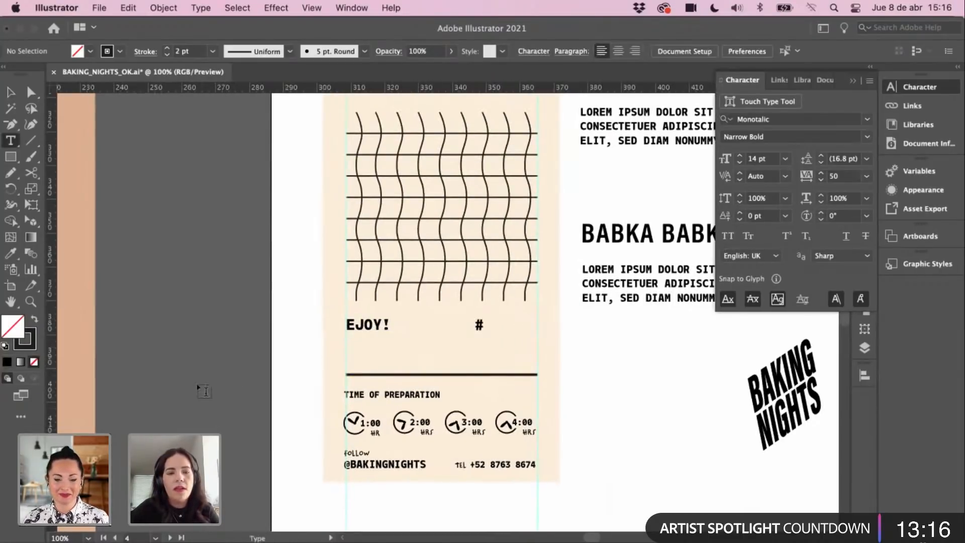
left_click(197, 384)
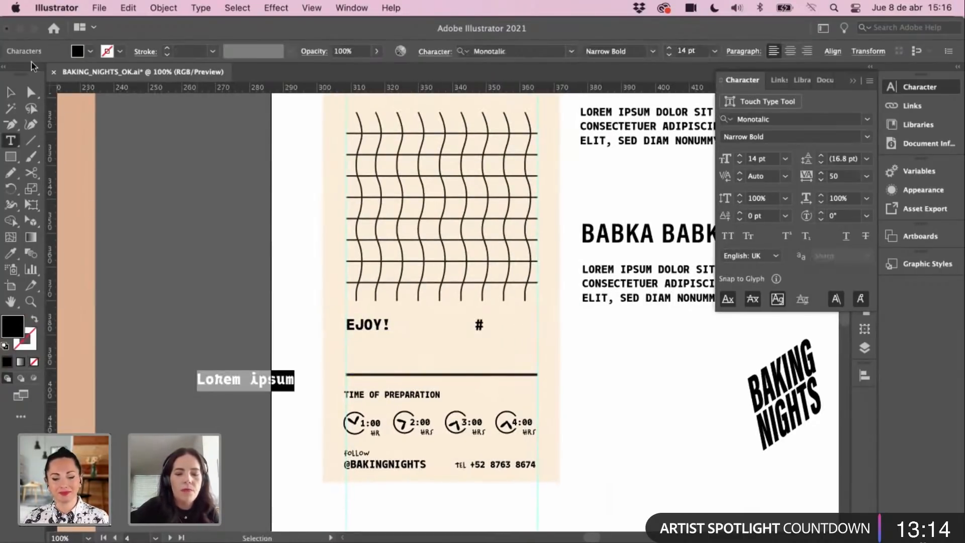
type("KARLA")
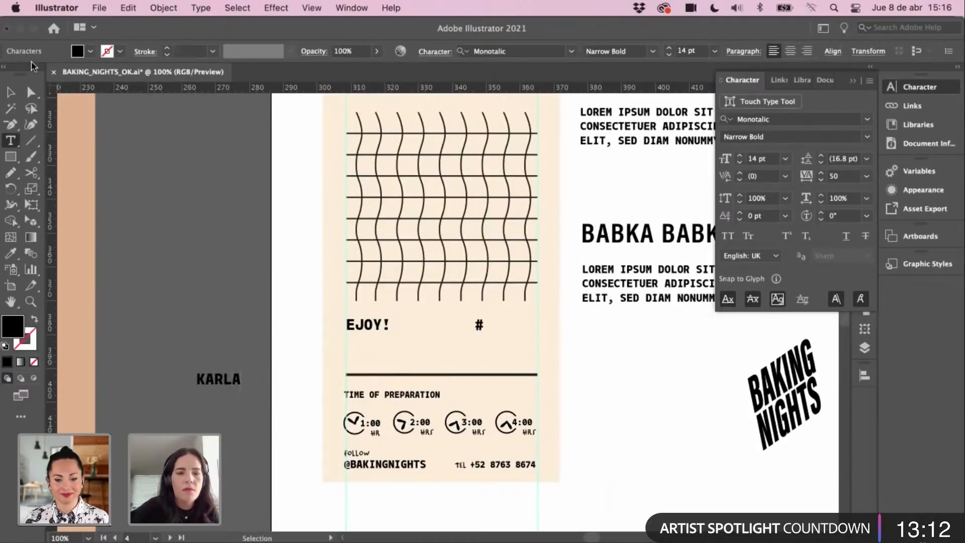
left_click(11, 92)
left_click(182, 264)
key("super+minus")
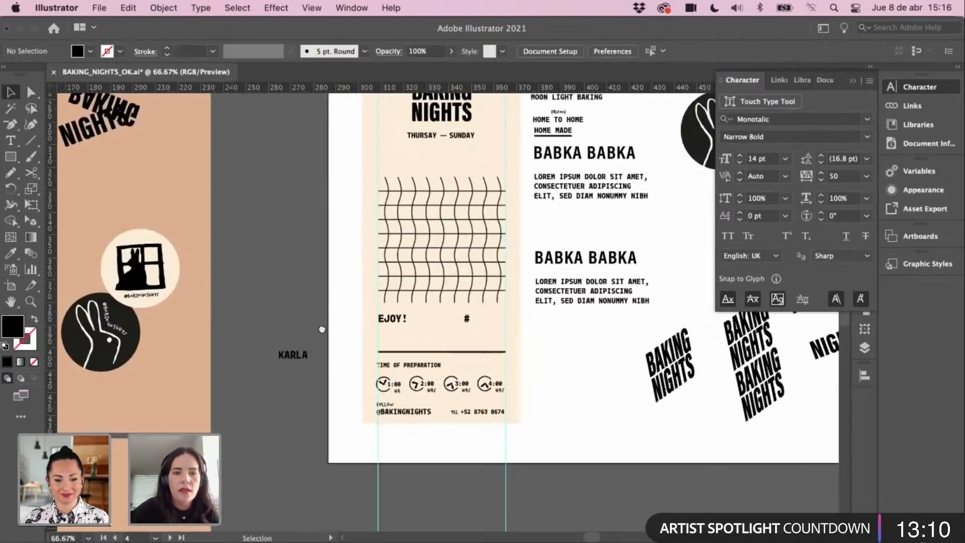
left_click_drag(322, 329, 309, 365)
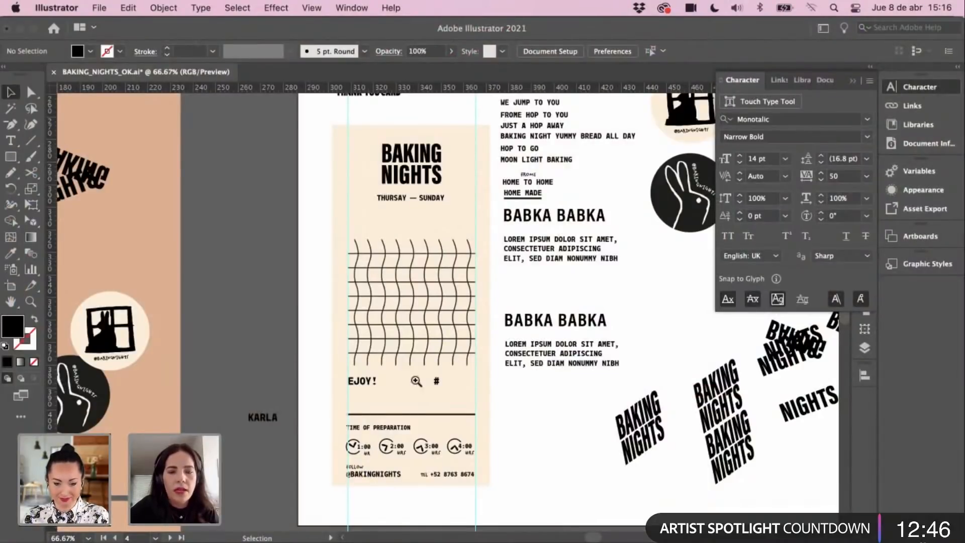
Step: Zoom in and draw a rectangle below the EJOY! row
left_click(435, 389)
left_click(434, 388)
key("m")
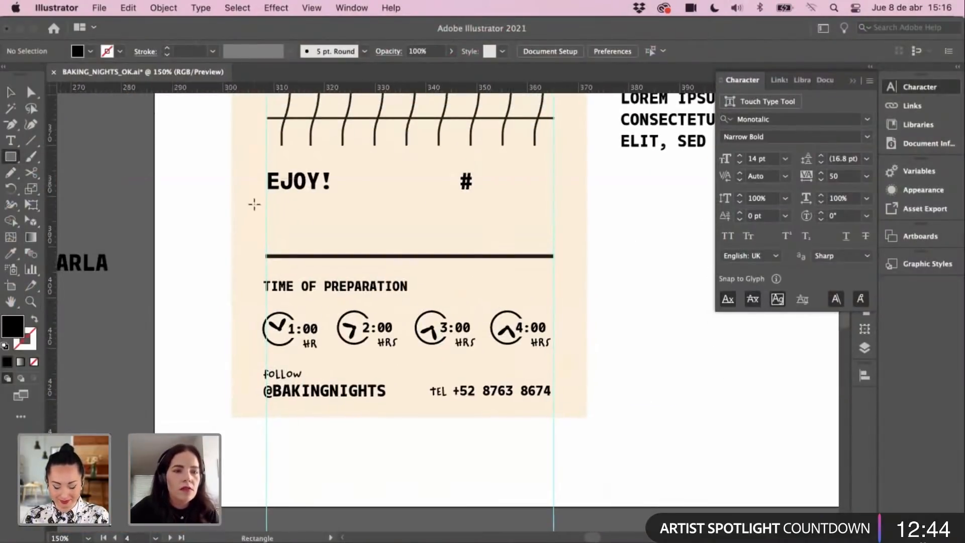
left_click_drag(273, 200, 371, 255)
left_click_drag(558, 256, 534, 249)
key("v")
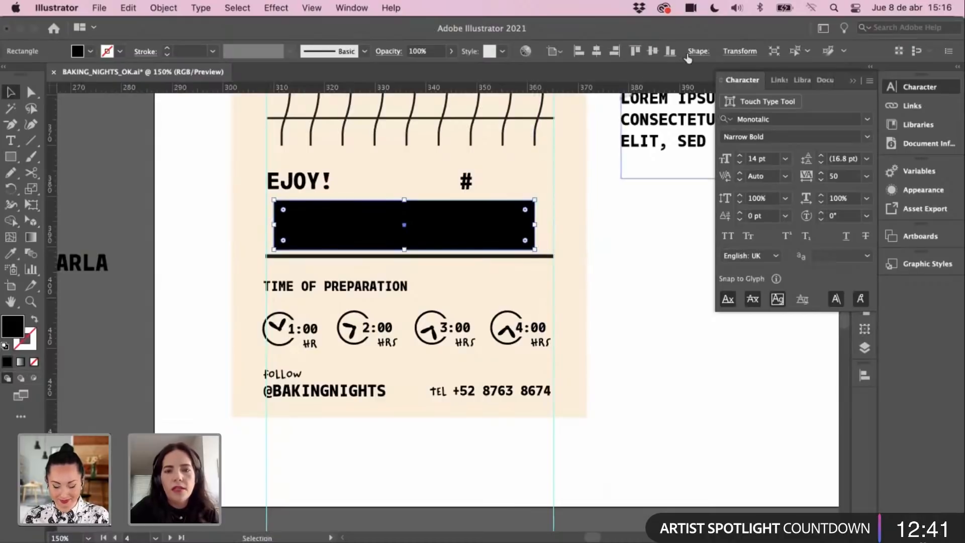
Step: Set the rectangle's height to 20 mm and move it aside to the card's right
left_click(735, 51)
left_click_drag(714, 73, 677, 75)
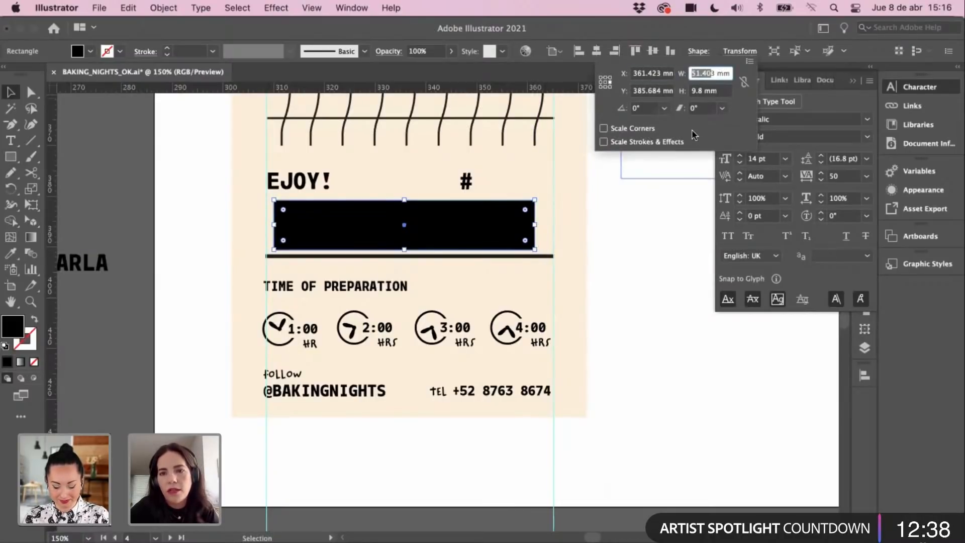
double_click(702, 91)
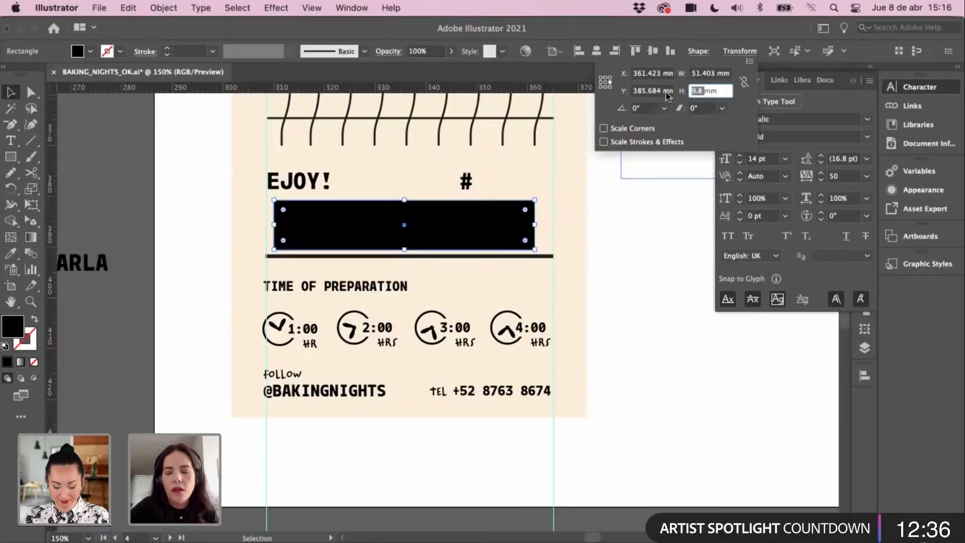
type("2:0")
key("Return")
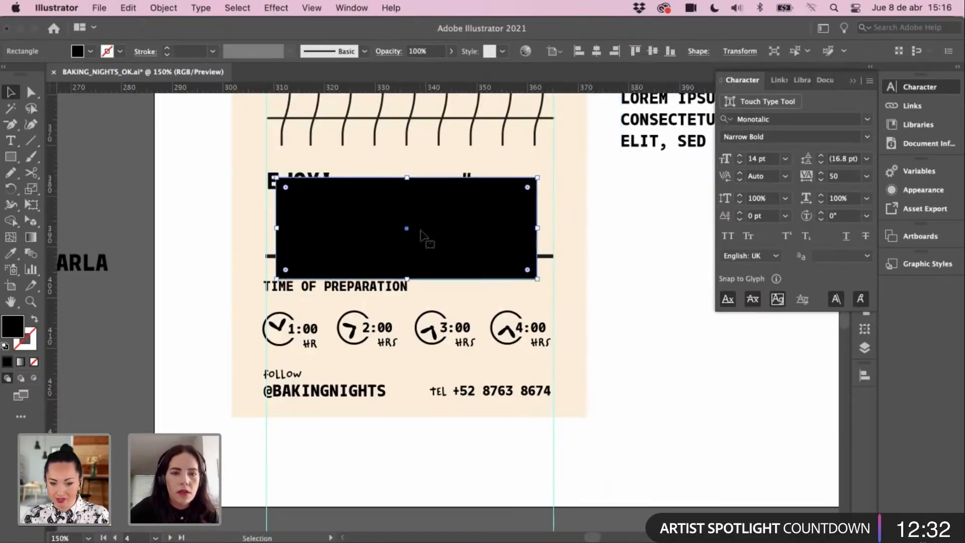
left_click_drag(427, 236, 625, 263)
left_click(322, 181)
left_click(465, 186, "shift")
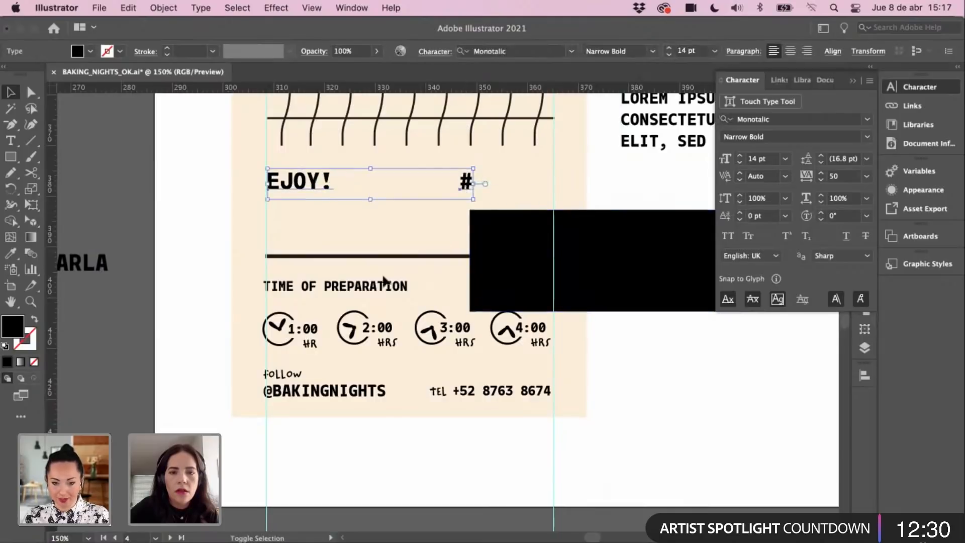
Step: Nudge the divider line, preparation heading and timer icons down two steps
left_click(529, 351)
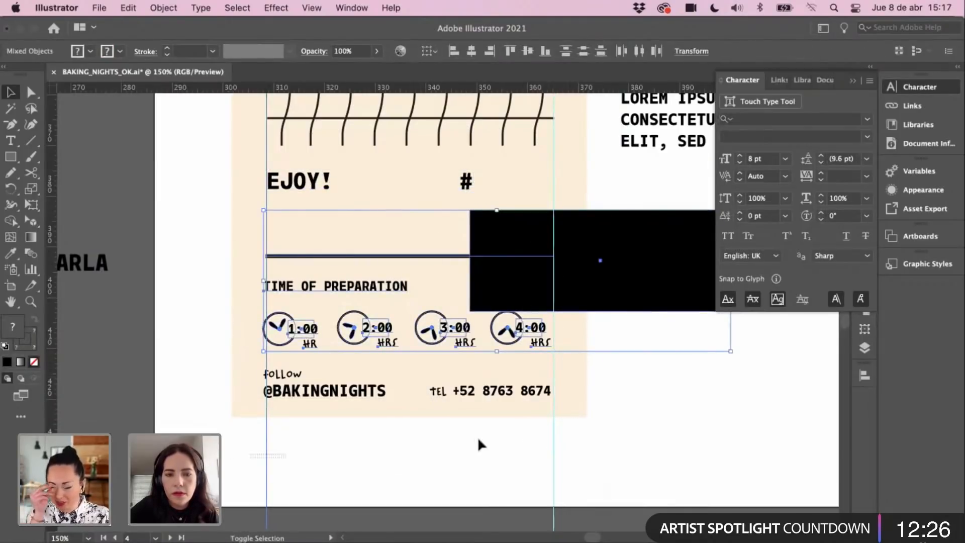
left_click(647, 301, "shift")
key("Down")
key("Down")
key("Down")
key("Down")
key("Down")
key("Down")
key("Down")
key("Down")
key("Down")
key("Down")
key("Down")
key("Down")
key("Down")
key("Down")
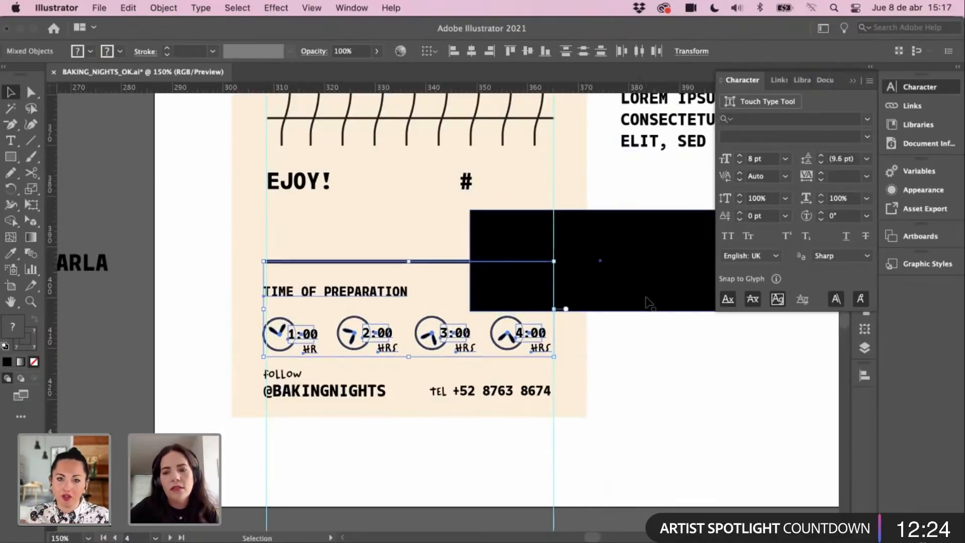
key("Down")
key("Down")
key("Down")
key("Down")
key("Down")
key("Down")
key("Down")
key("Down")
key("Down")
key("Down")
key("Down")
key("Down")
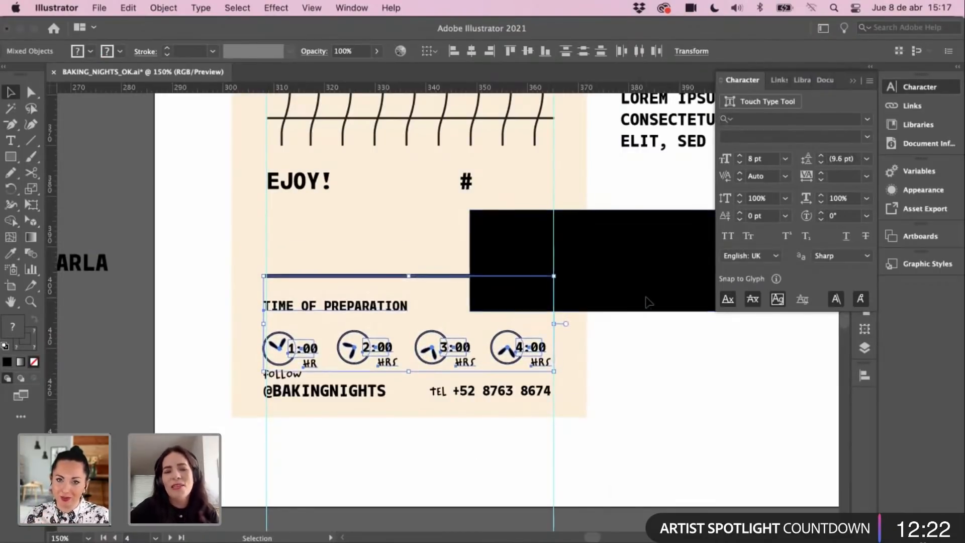
left_click(217, 328)
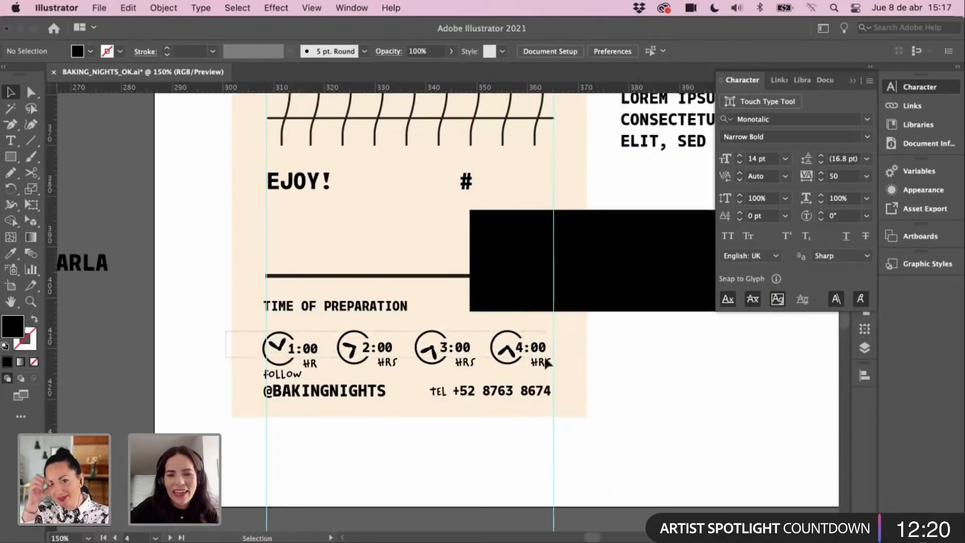
Step: Nudge the timer icons up slightly and move the black rectangle back onto the card
left_click_drag(556, 367, 558, 368)
key("Up")
key("Up")
key("Up")
key("Up")
key("Up")
key("Up")
key("Up")
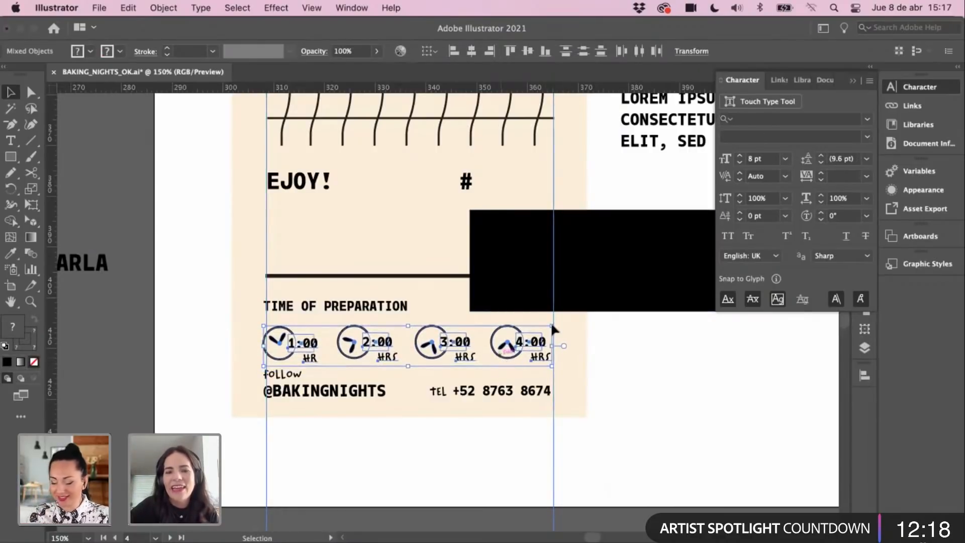
left_click(603, 463)
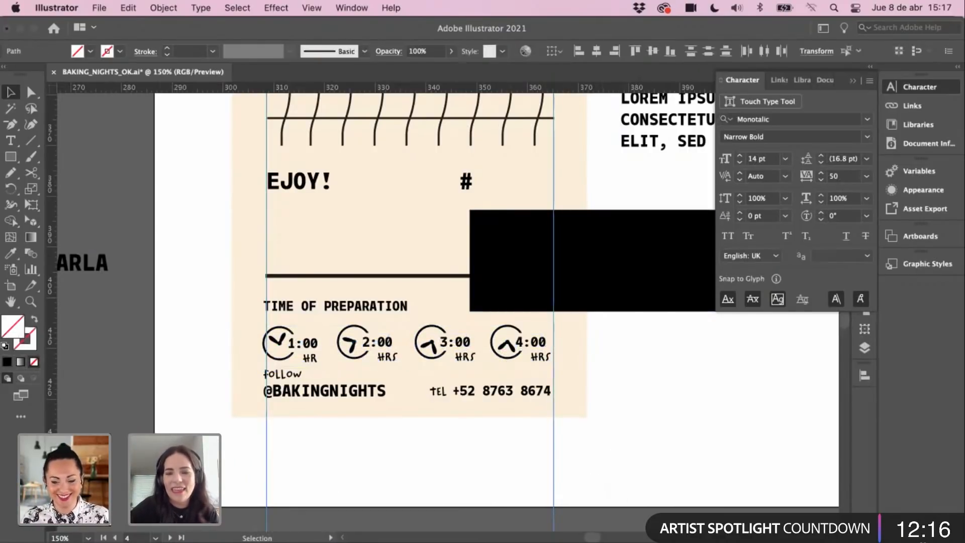
scroll(417, 299, "up", 5)
scroll(417, 299, "right", 2)
mouse_move(513, 357)
left_mouse_down()
mouse_move(294, 307)
mouse_move(323, 322)
mouse_move(326, 353)
left_mouse_up()
Step: Nudge the EJOY!/# row and the whole wavy grid upward
left_click(446, 274)
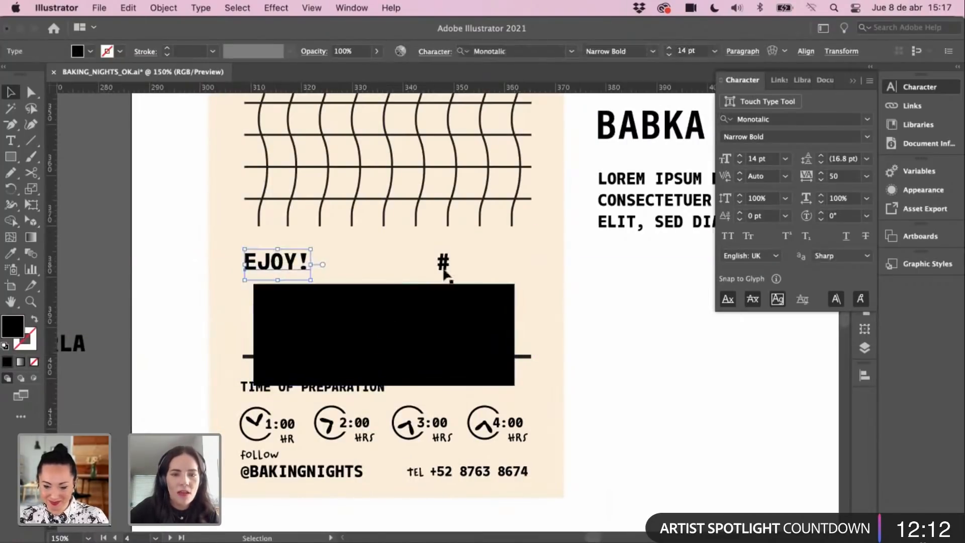
key("Up")
key("Up")
key("Up")
key("Up")
key("Up")
key("Up")
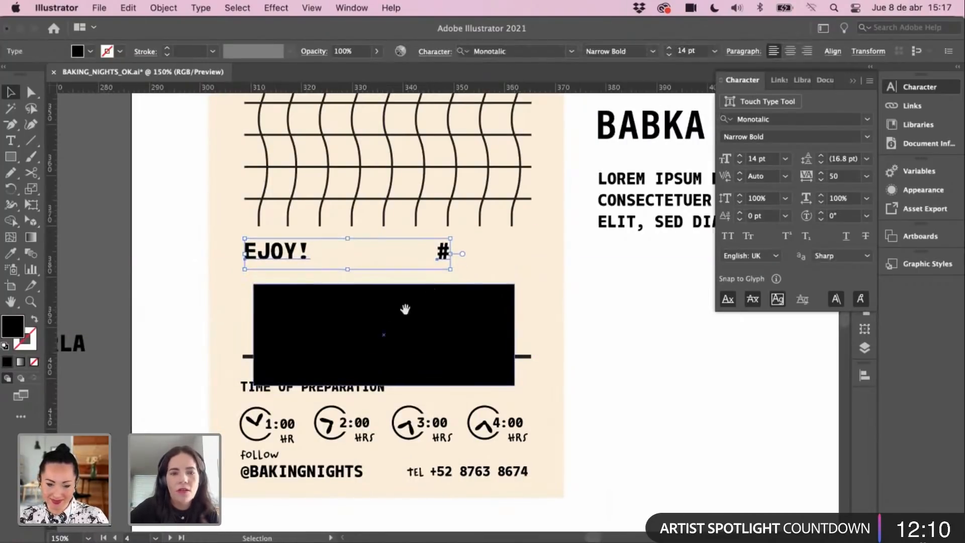
left_click_drag(405, 310, 405, 347)
scroll(288, 300, "up", 2)
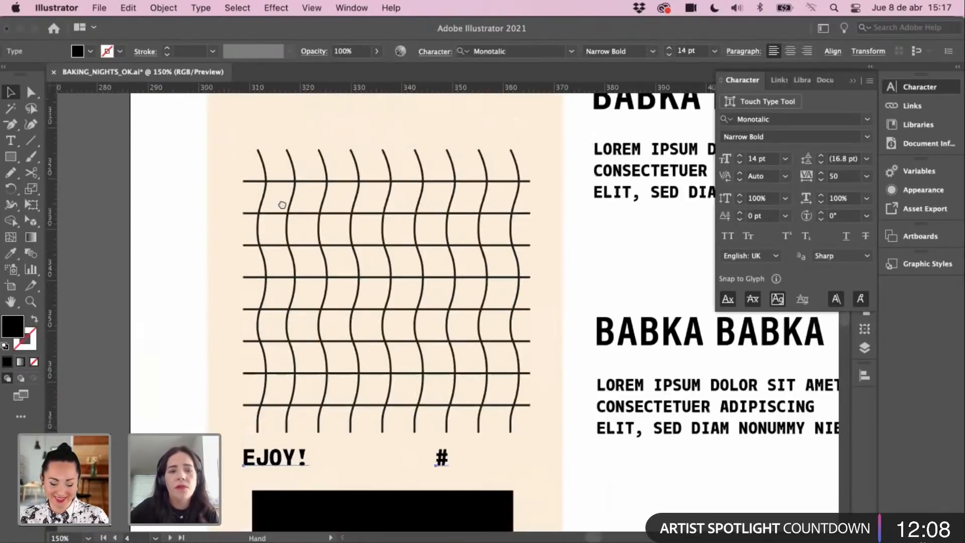
scroll(334, 293, "up", 7)
left_click_drag(163, 168, 518, 463)
key("Up")
key("Up")
key("Up")
key("Up")
key("Up")
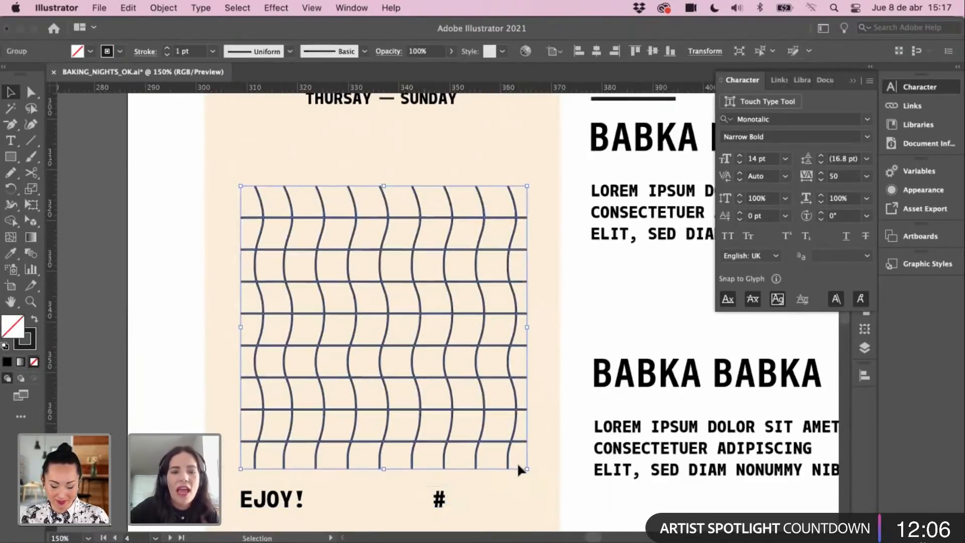
key("Up")
key("Up")
key("Up")
key("Up")
left_click(255, 342)
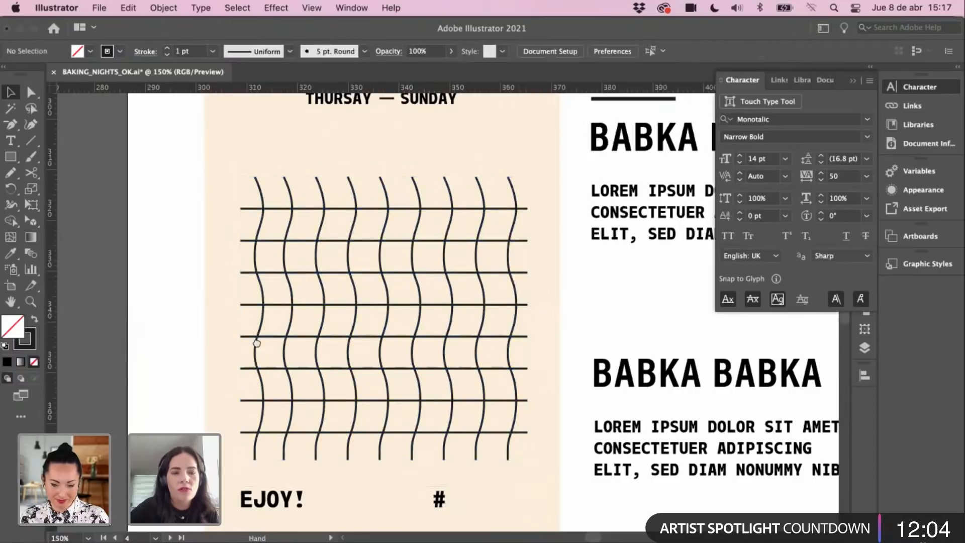
Step: Raise the EJOY! row slightly and move the black block up beneath it
scroll(295, 382, "down", 5)
left_click_drag(296, 382, 290, 326)
left_click(411, 310)
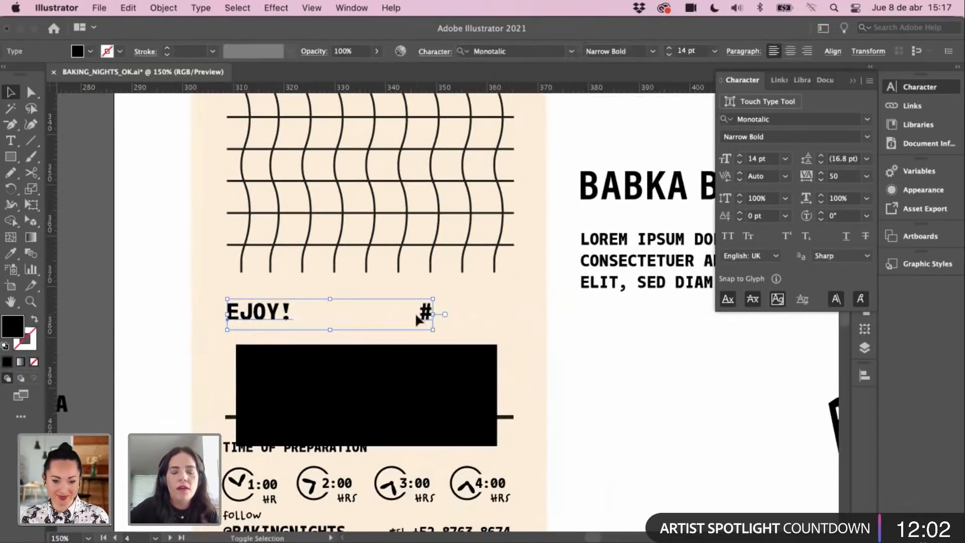
key("Up")
key("Up")
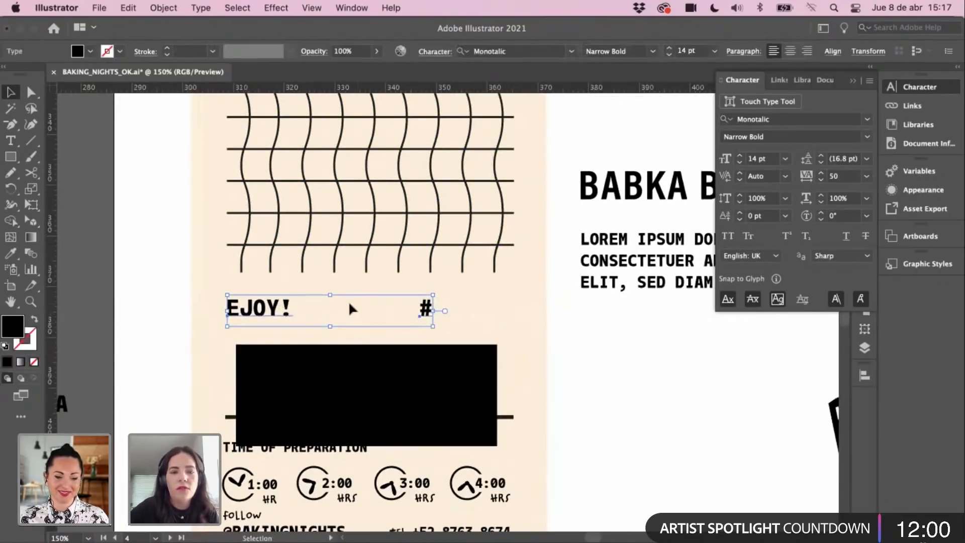
left_click_drag(364, 379, 365, 351)
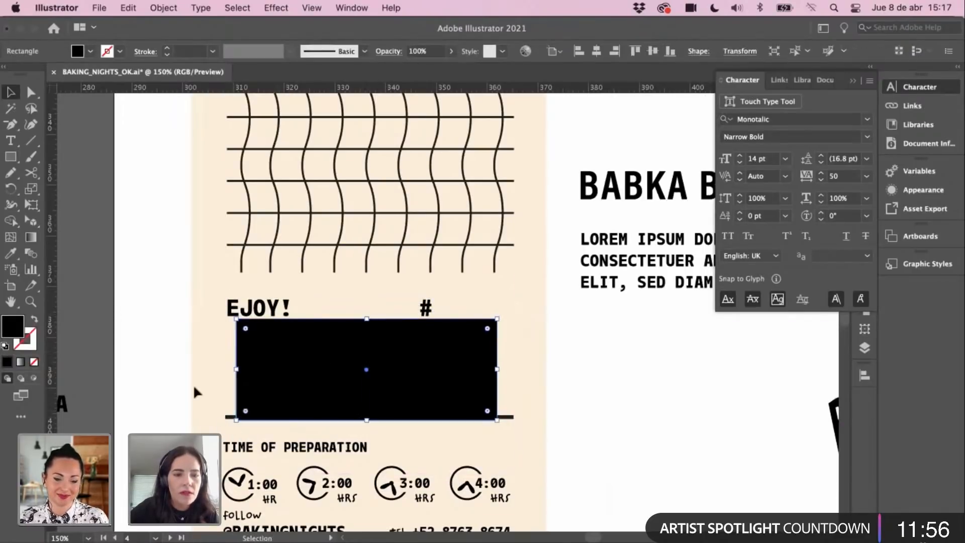
Step: Lower the divider line slightly so it sits under the black block
left_click(225, 418)
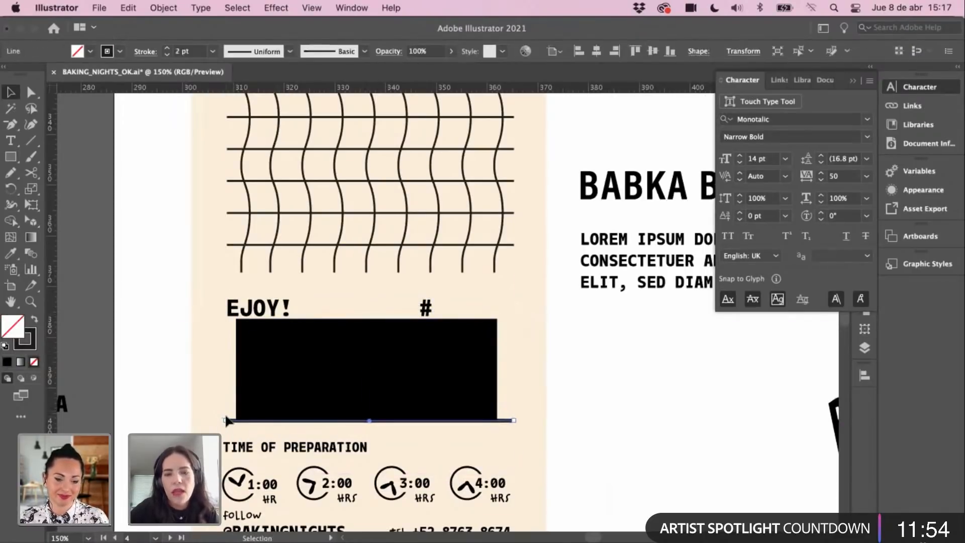
left_click_drag(227, 420, 227, 421)
left_click(189, 309)
scroll(251, 352, "down", 1)
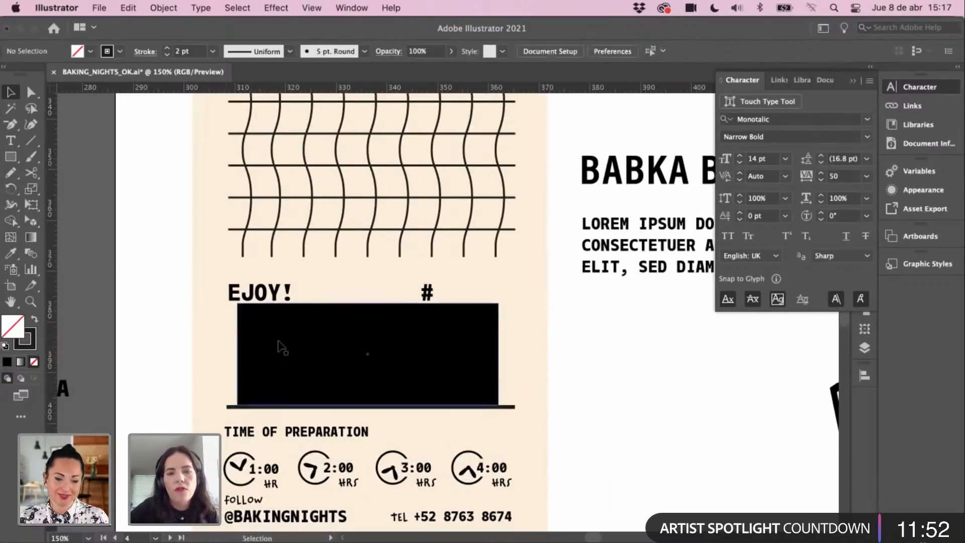
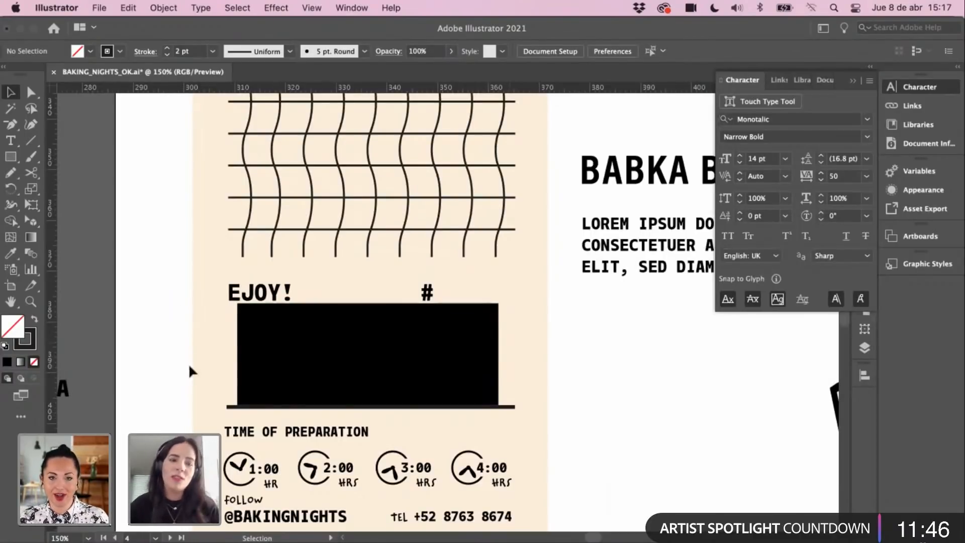
Step: Delete the black placeholder block and enlarge the name text to about 25.5 pt
left_click(365, 361)
key("Delete")
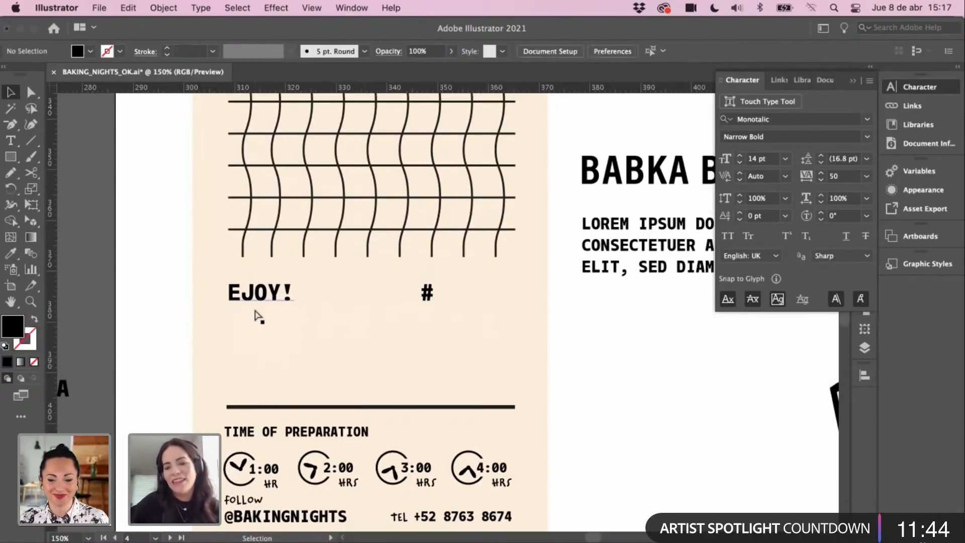
key("super+minus")
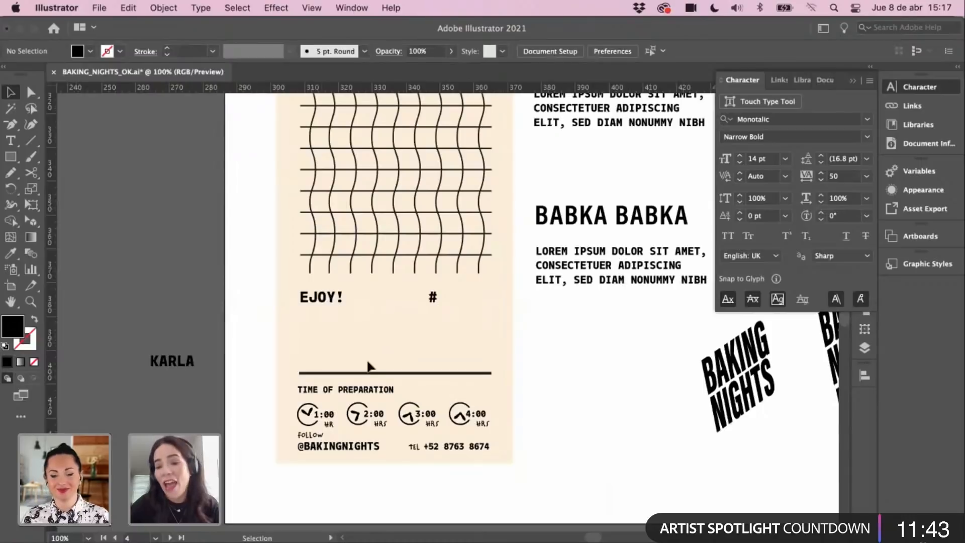
left_click(189, 361)
scroll(227, 352, "up", 5)
scroll(226, 352, "right", 2)
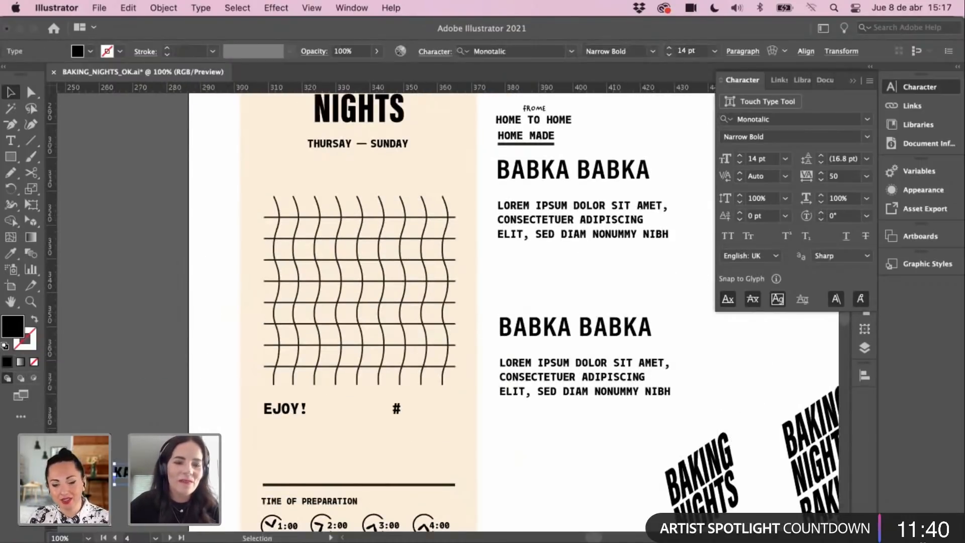
left_click_drag(155, 463, 352, 460)
Step: Insert the missing N so the heading reads ENJOY!
left_click(295, 422)
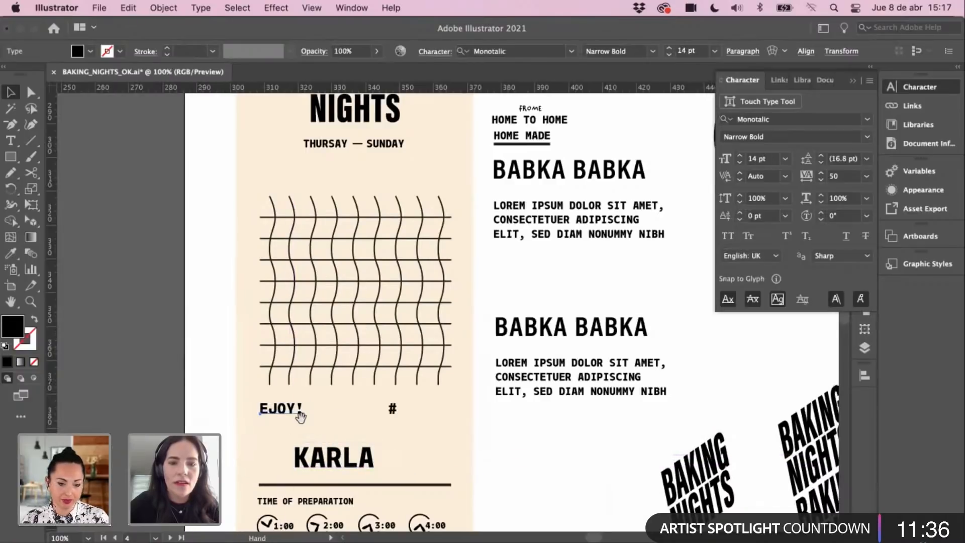
scroll(282, 407, "right", 2)
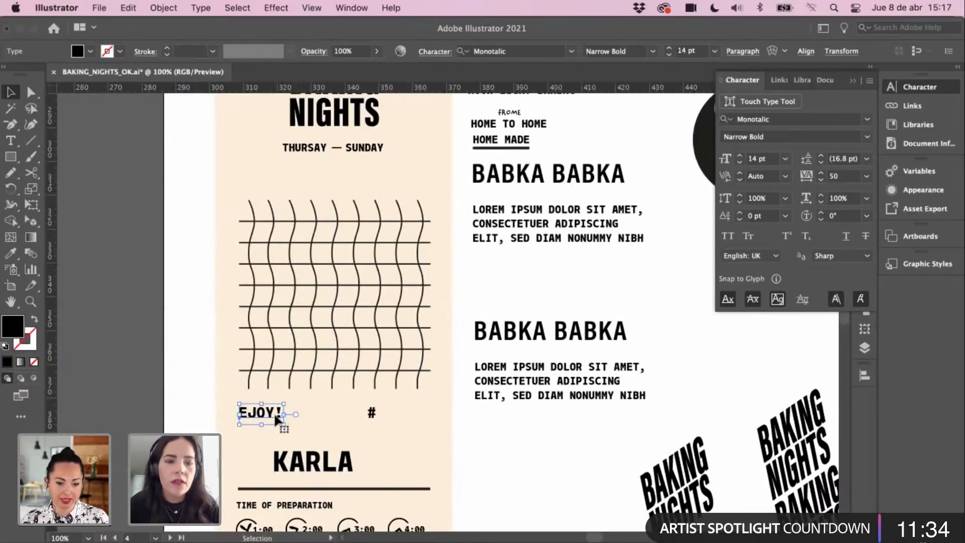
double_click(240, 413)
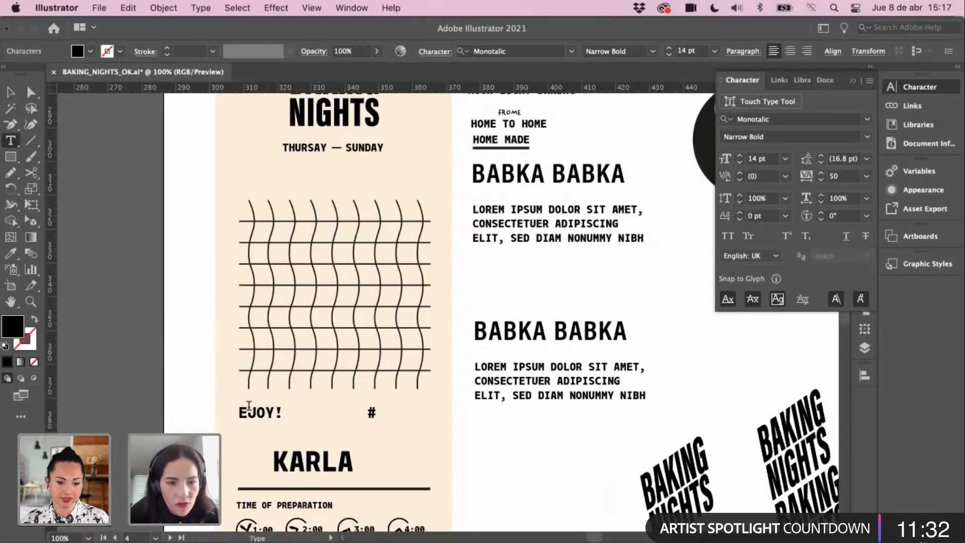
left_click(248, 413)
type("N")
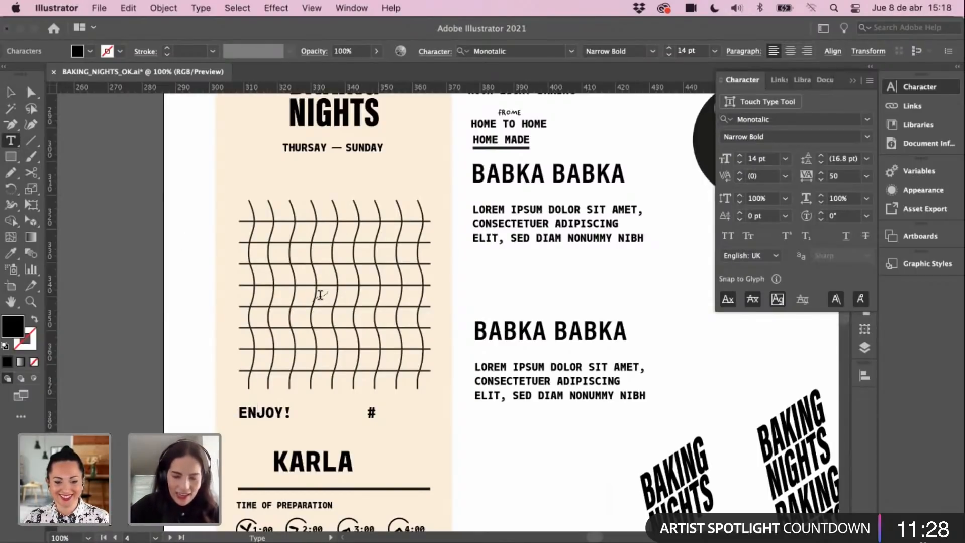
left_click(18, 94)
left_click(179, 371)
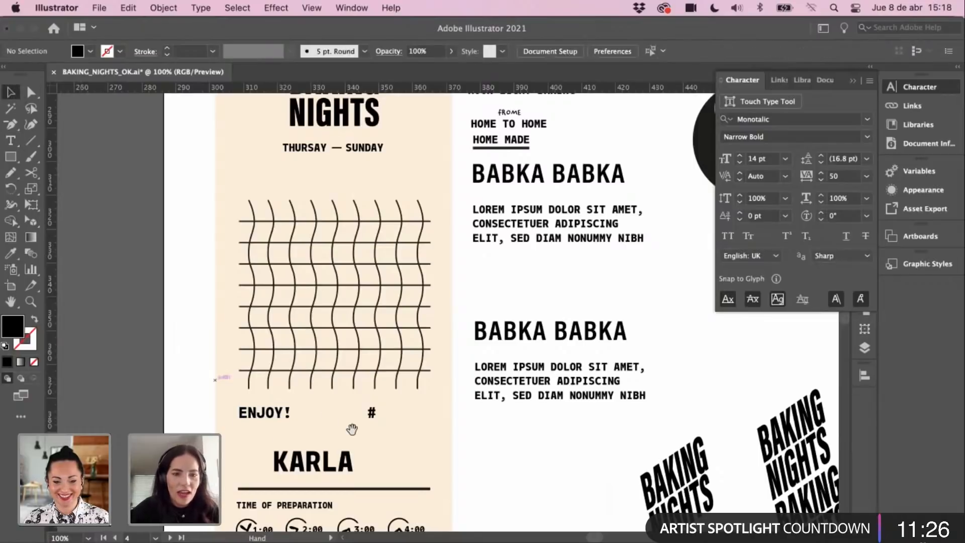
Step: Duplicate the name text, retype the copy as 56, and place it beside the # sign
left_click_drag(371, 413, 384, 418)
left_click(355, 465)
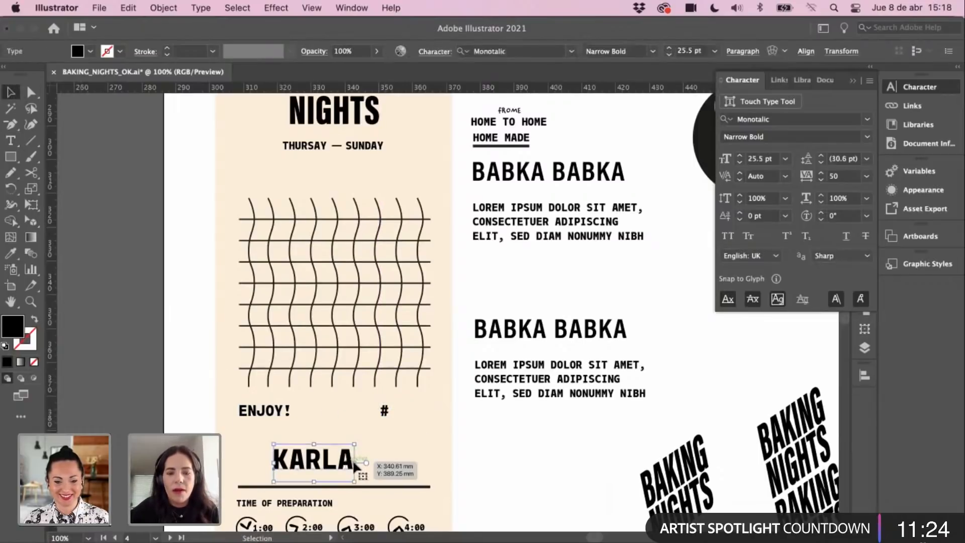
key("a")
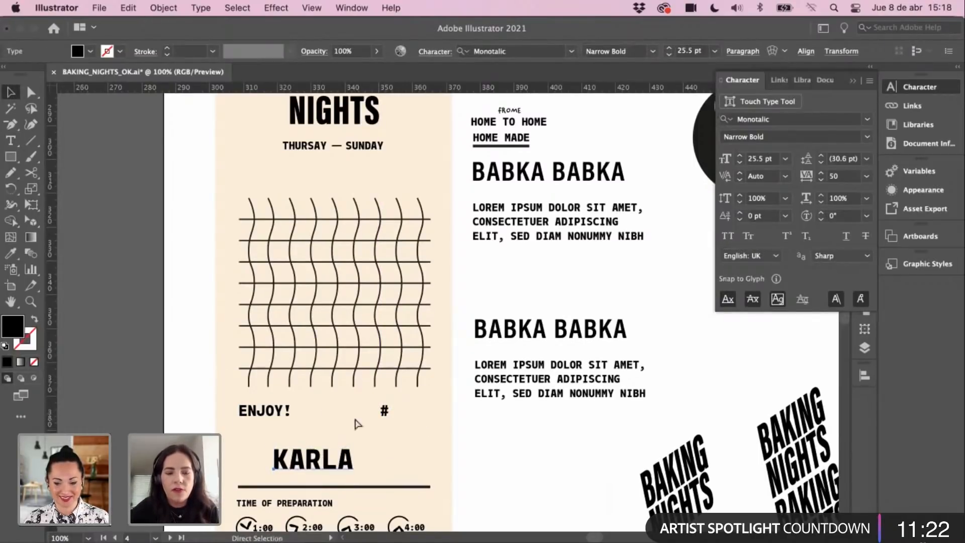
left_click_drag(312, 464, 455, 443)
key("t")
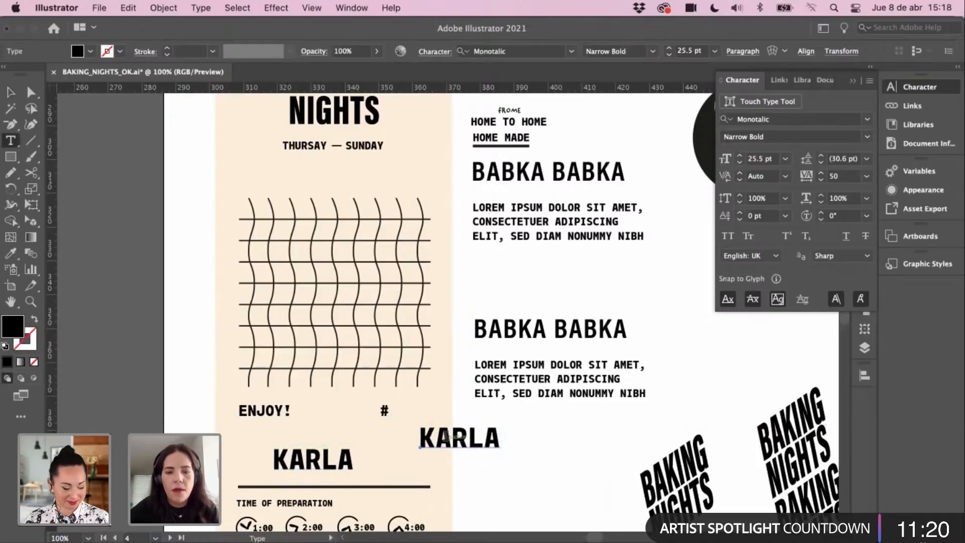
double_click(448, 435)
type("56")
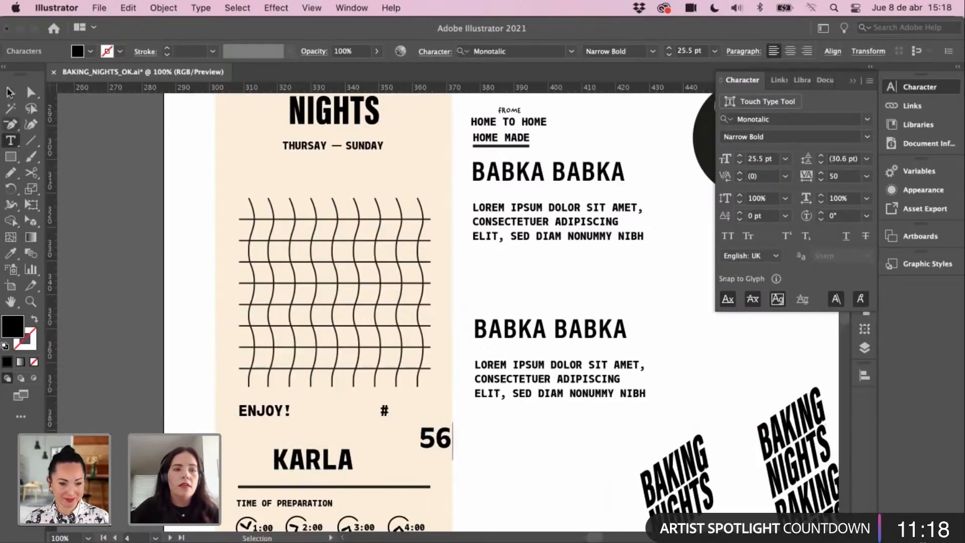
key("Escape")
left_click_drag(435, 438, 482, 451)
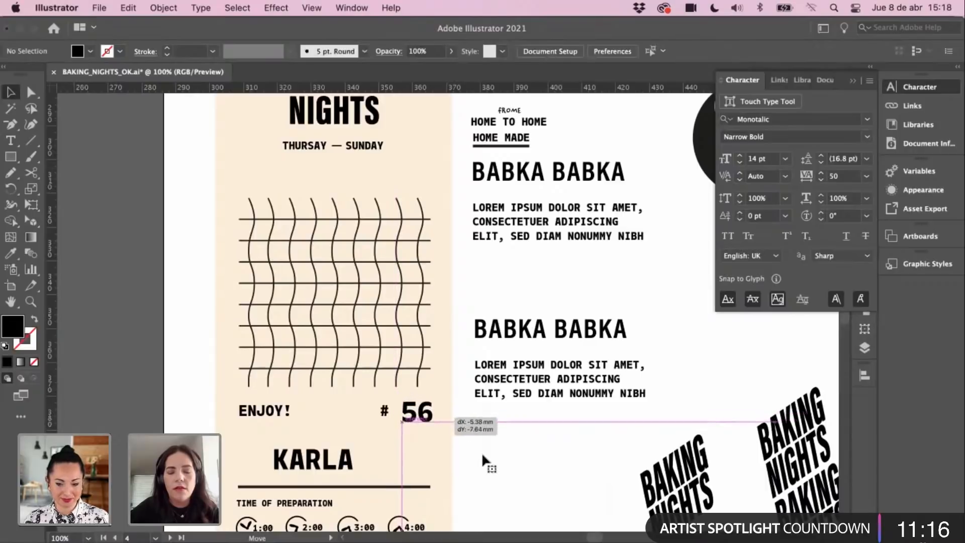
Step: Change the copied number to 12, keeping it beside the #
scroll(417, 411, "down", 1)
double_click(417, 413)
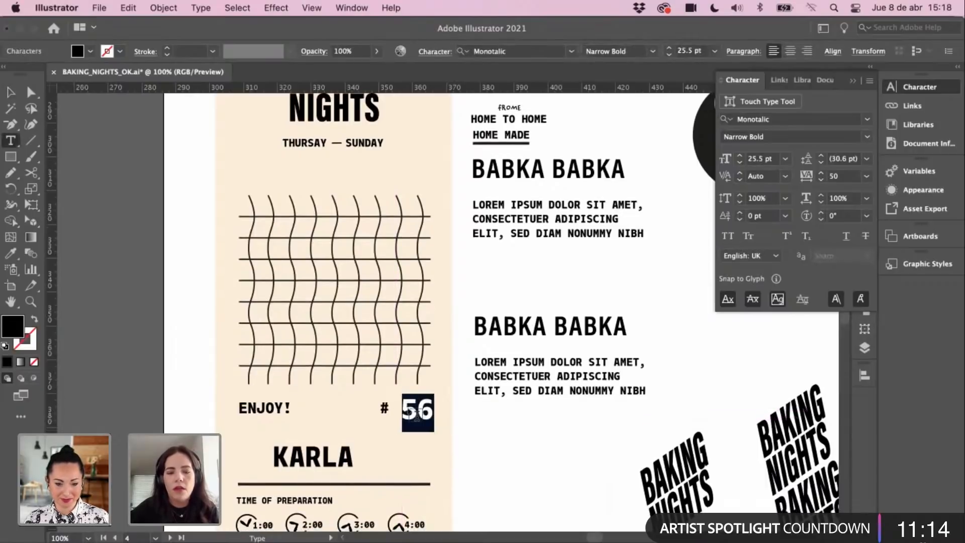
type("12")
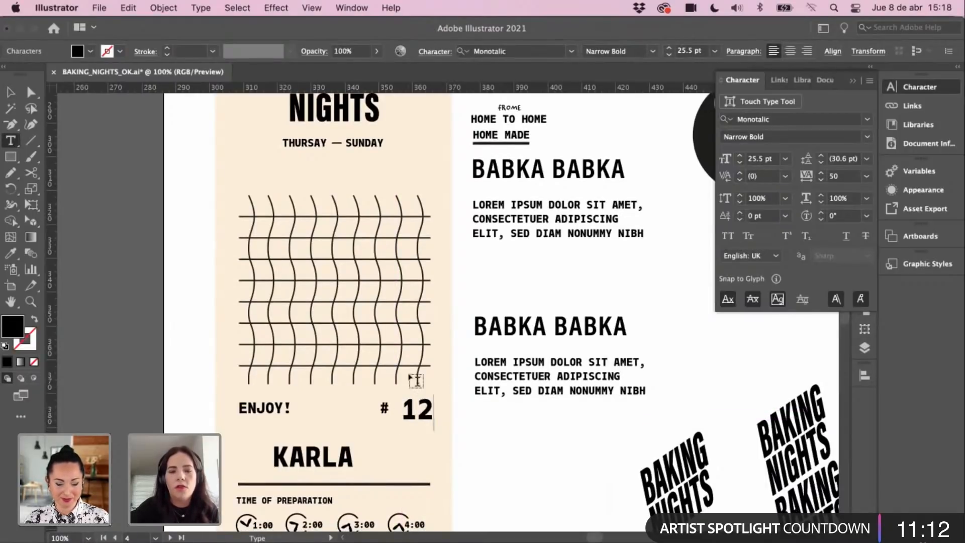
double_click(13, 91)
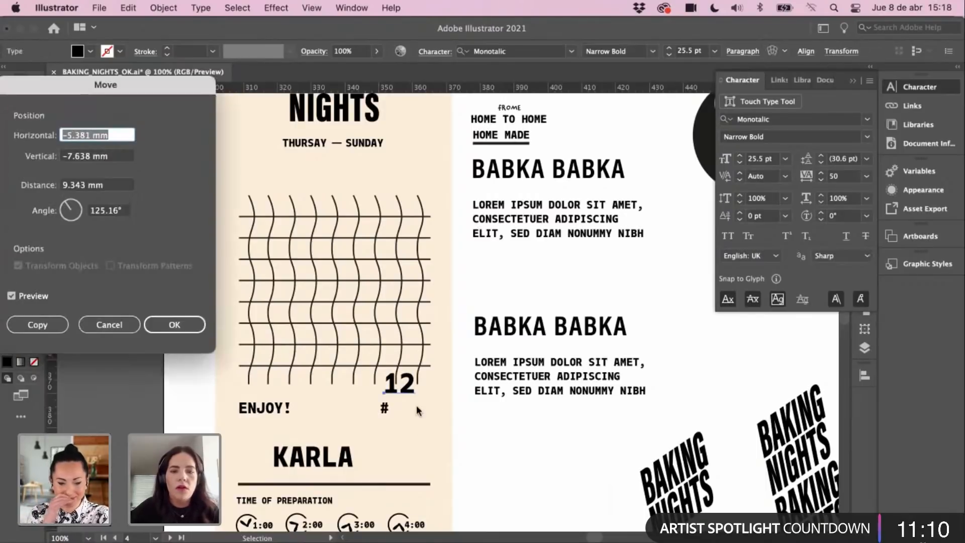
left_click(123, 319)
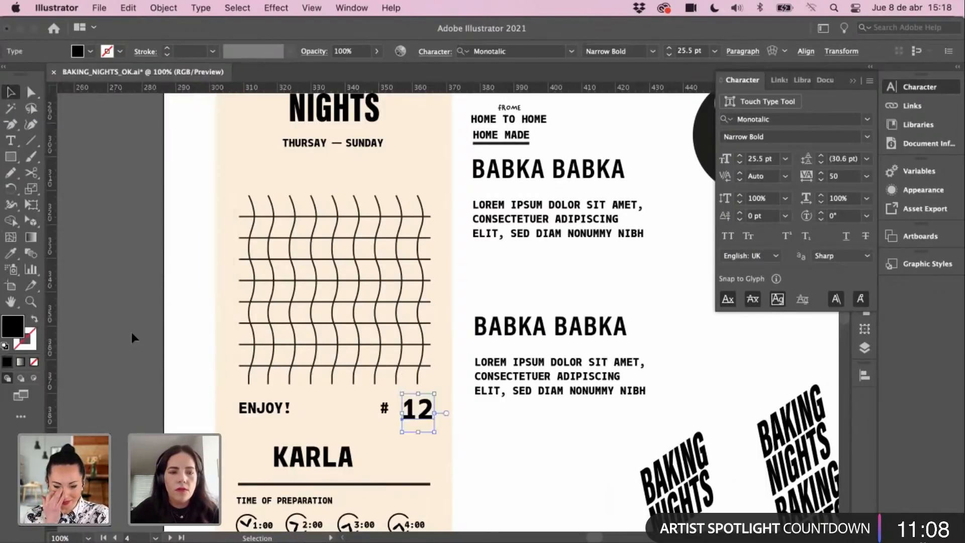
left_click_drag(131, 333, 505, 483)
left_click(504, 483)
left_click(474, 430)
double_click(424, 412)
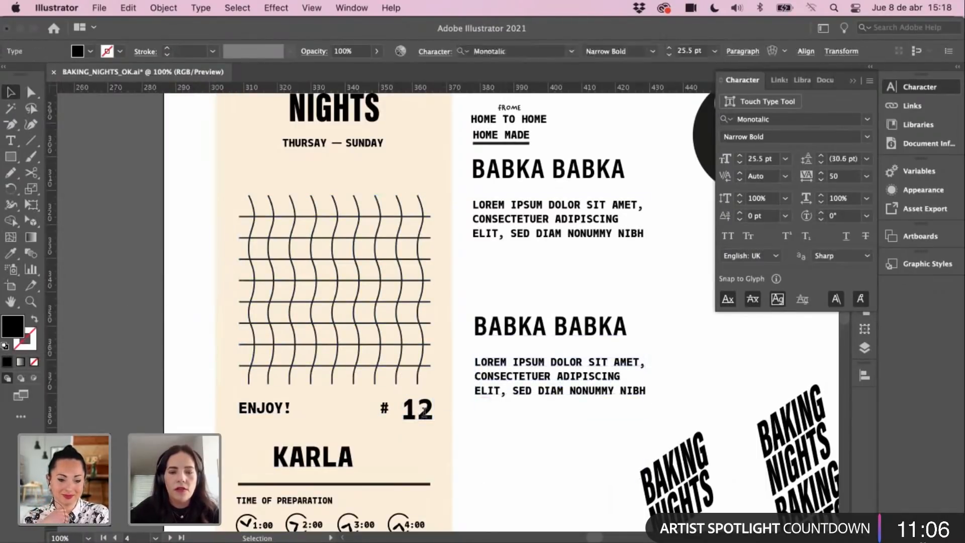
double_click(424, 411)
double_click(31, 92)
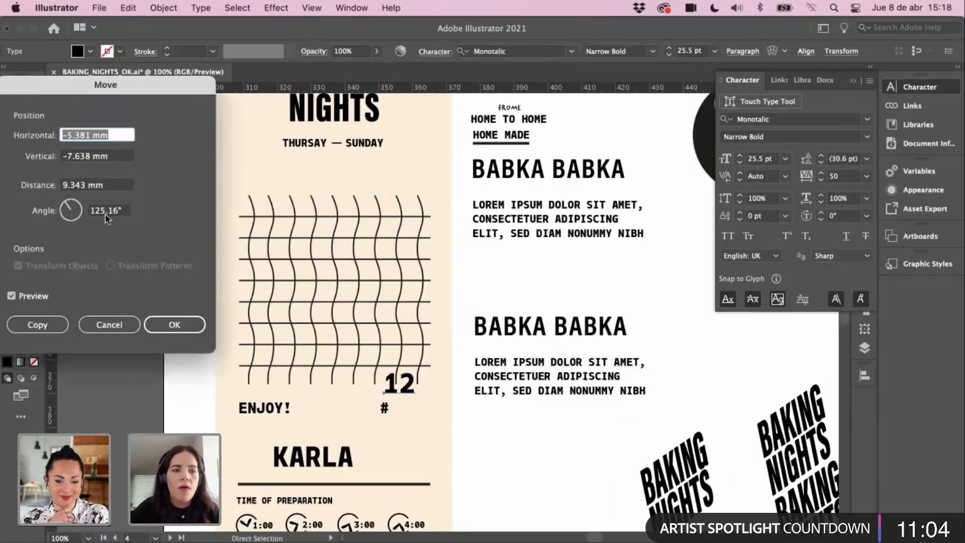
left_click(109, 324)
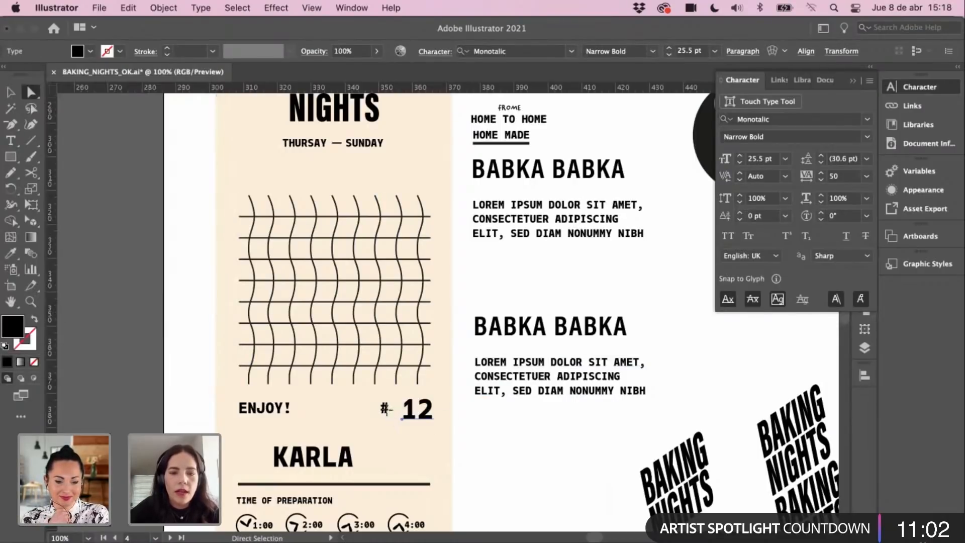
Step: Extend the number to 128 and move it closer to the # sign
key("v")
left_click(385, 409)
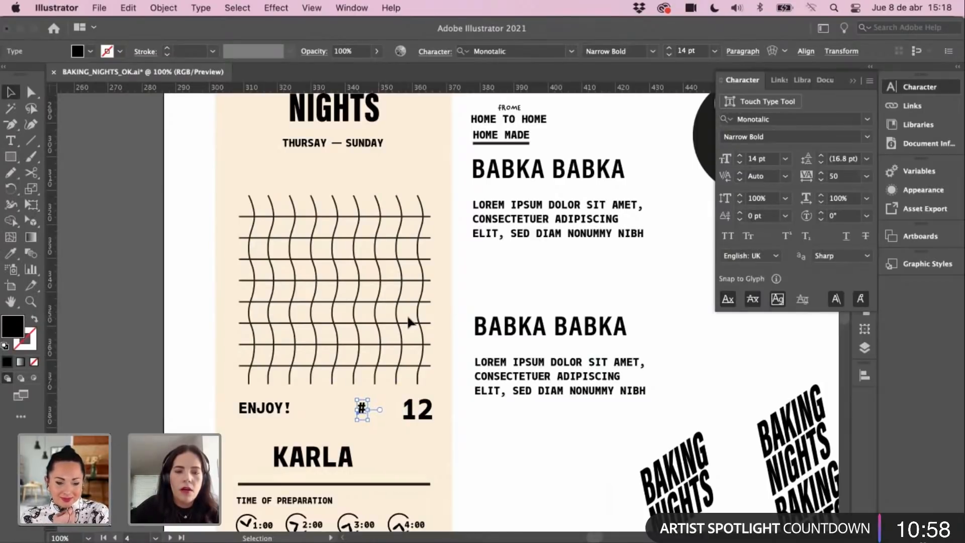
key("t")
left_click(422, 408)
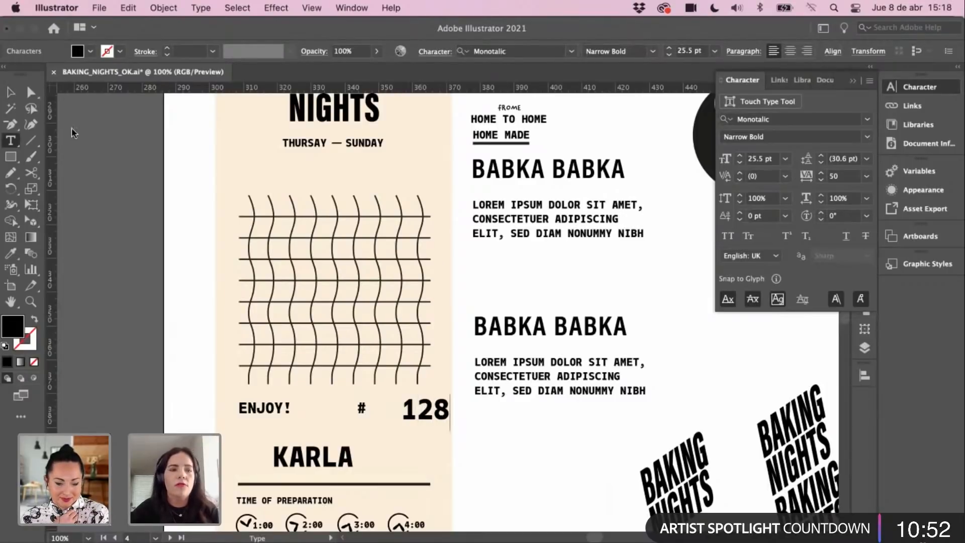
key("Escape")
left_click_drag(446, 411, 434, 410)
left_click(483, 391)
key("super+minus")
scroll(432, 406, "up", 3)
scroll(432, 406, "left", 2)
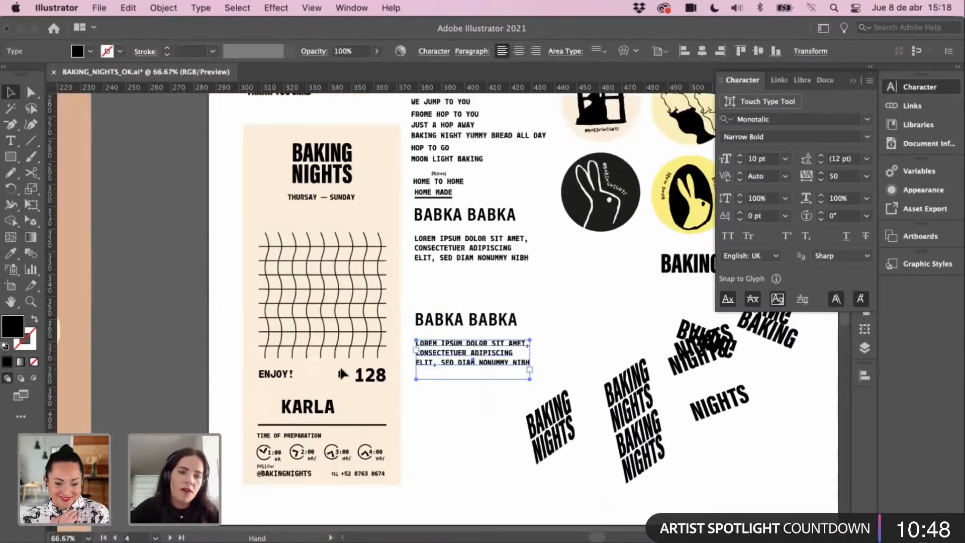
Step: Copy the underlined HOME MADE label to sit under BAKING NIGHTS
left_click(354, 388)
left_click(451, 420)
scroll(330, 176, "up", 2)
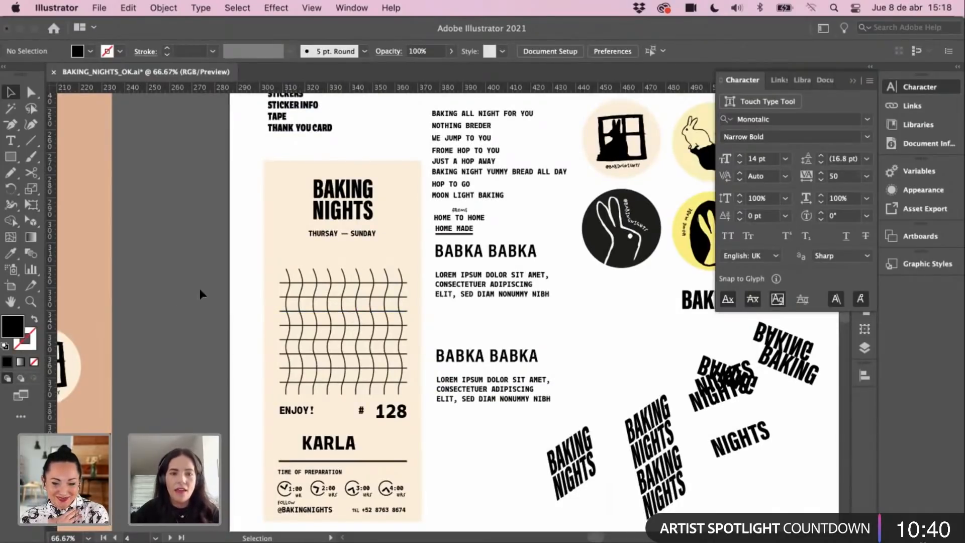
scroll(196, 316, "up", 3)
scroll(196, 315, "right", 1)
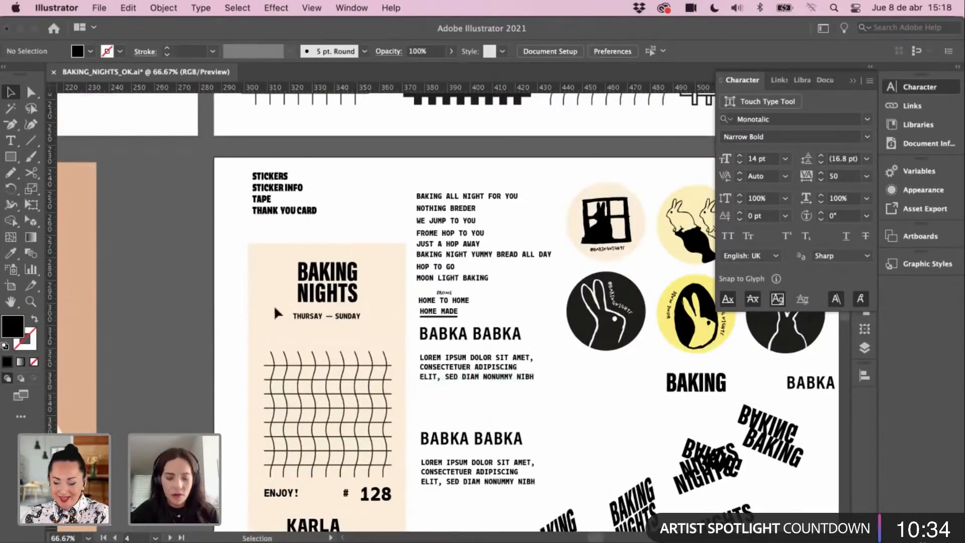
left_click(314, 290)
left_click_drag(314, 291, 172, 278)
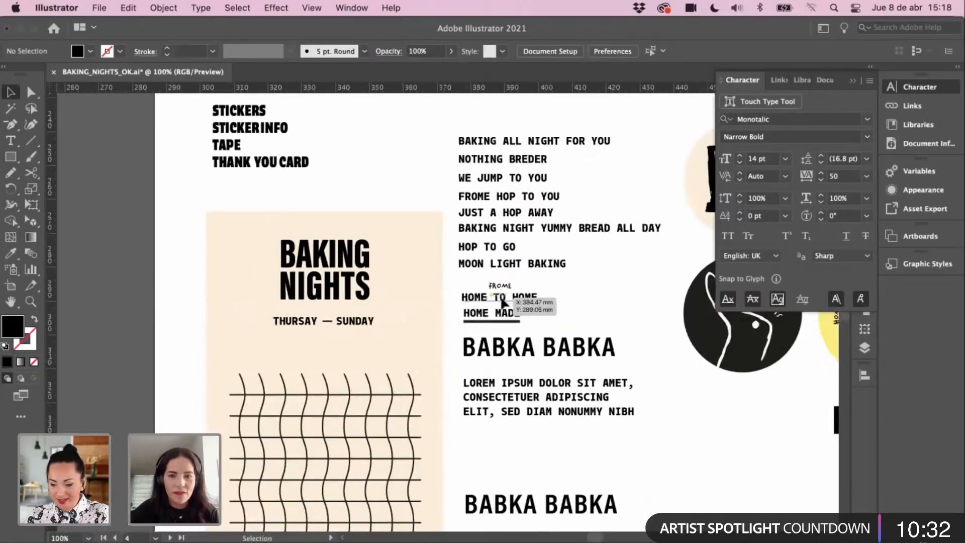
Step: Move the THURSDAY — SUNDAY line and its dash off the poster onto the blank artboard
left_click_drag(501, 330, 384, 177)
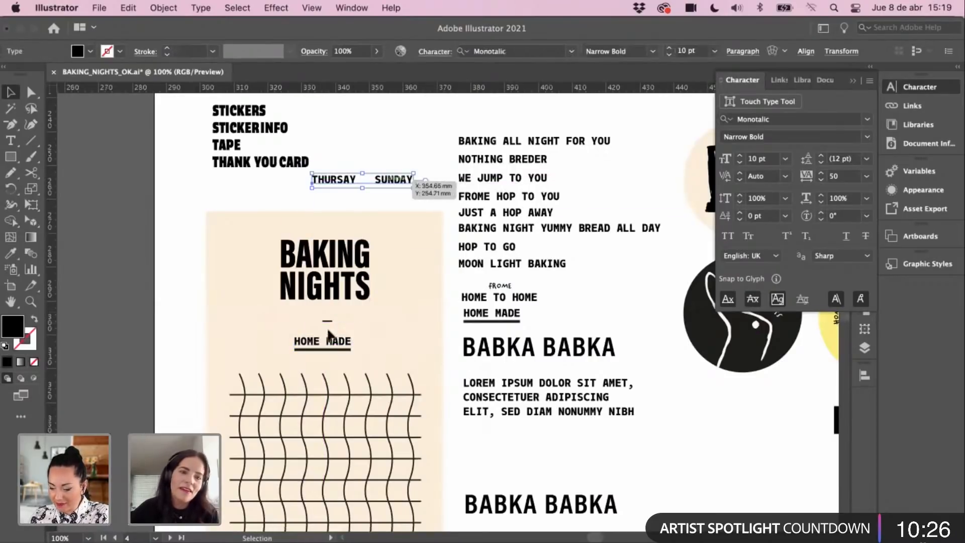
left_click_drag(327, 320, 362, 146)
left_click(360, 294)
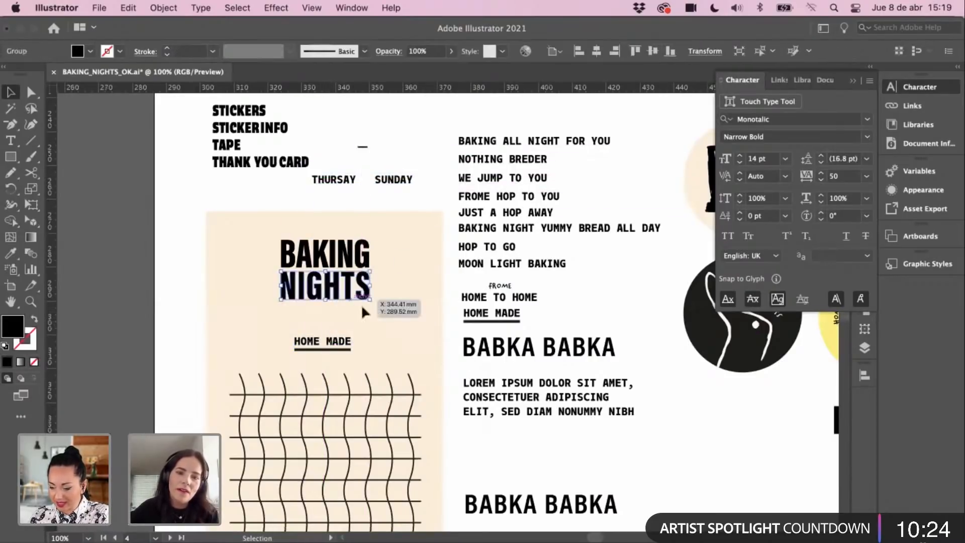
scroll(356, 303, "right", 2)
scroll(357, 303, "up", 1)
scroll(476, 314, "left", 1)
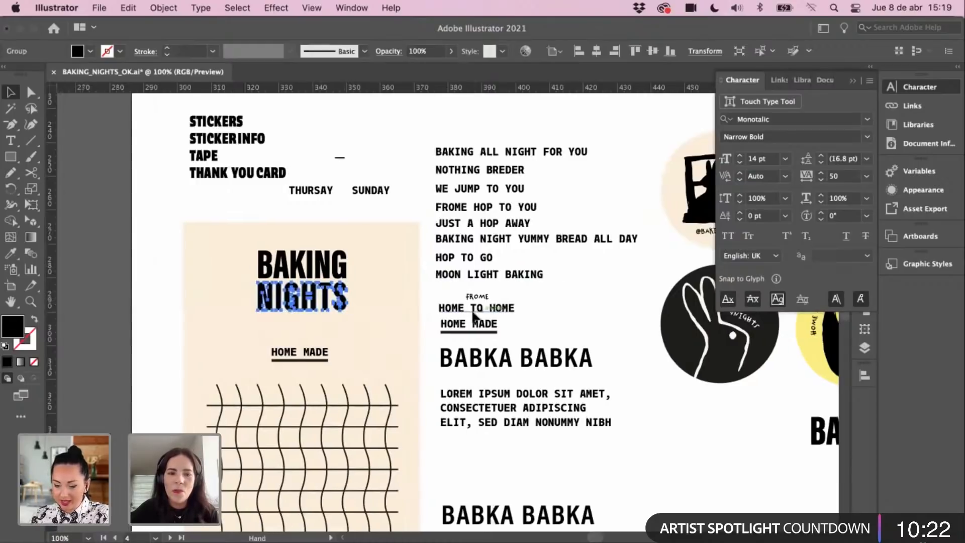
left_click(325, 360)
left_click(373, 286)
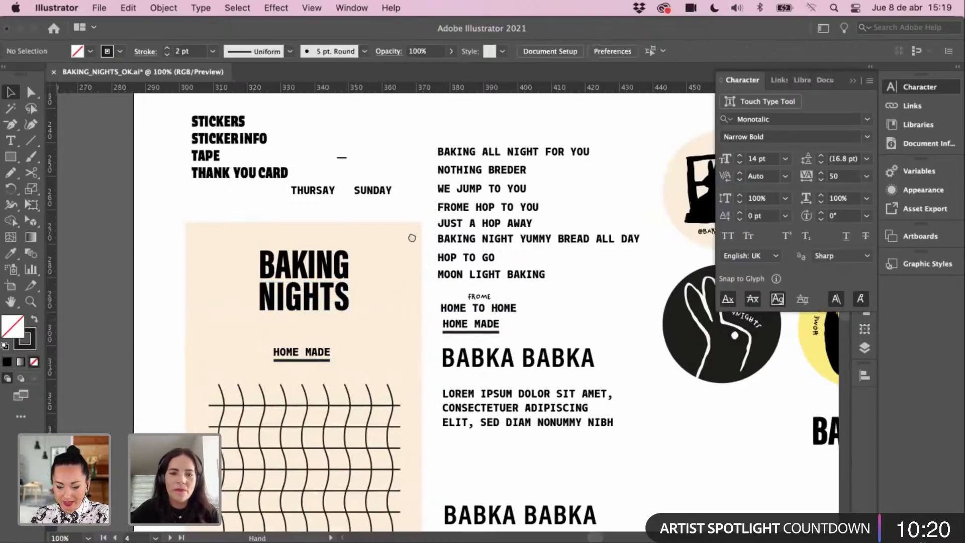
scroll(412, 238, "down", 5)
scroll(411, 238, "left", 1)
scroll(411, 301, "up", 2)
scroll(412, 301, "left", 2)
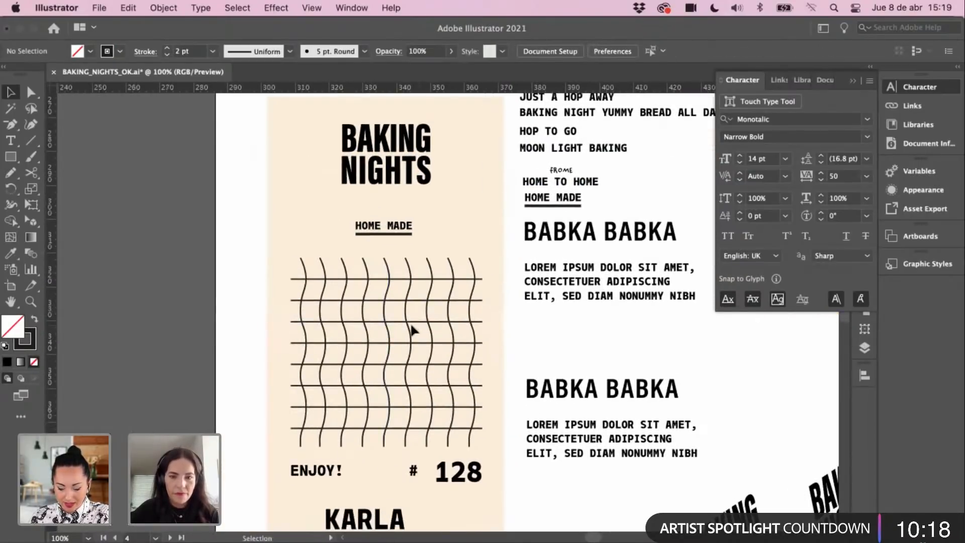
key("super+minus")
key("super+minus")
left_click_drag(268, 170, 632, 363)
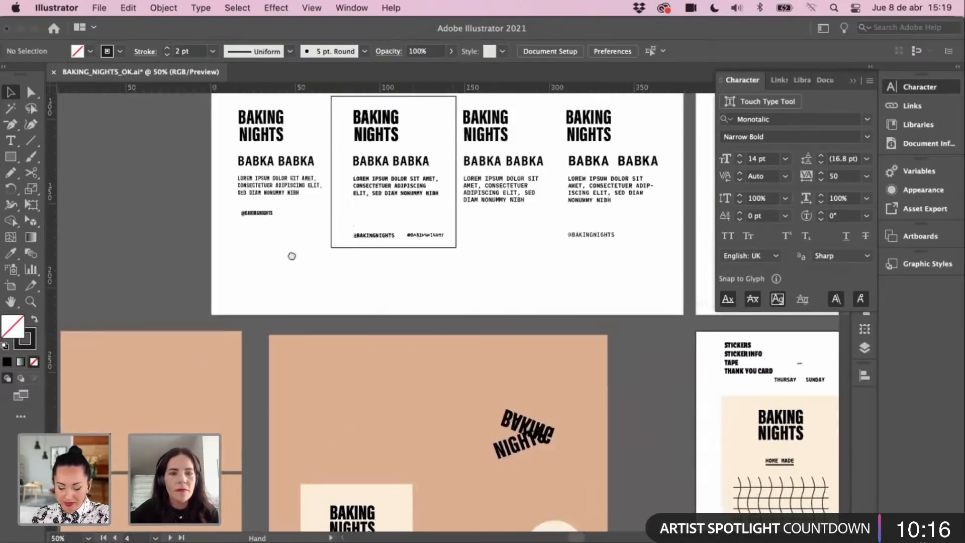
Step: Move JUST A HOP AWAY from the receipt card to just above HOME MADE
left_click_drag(293, 256, 434, 327)
scroll(272, 363, "right", 8)
scroll(272, 363, "up", 3)
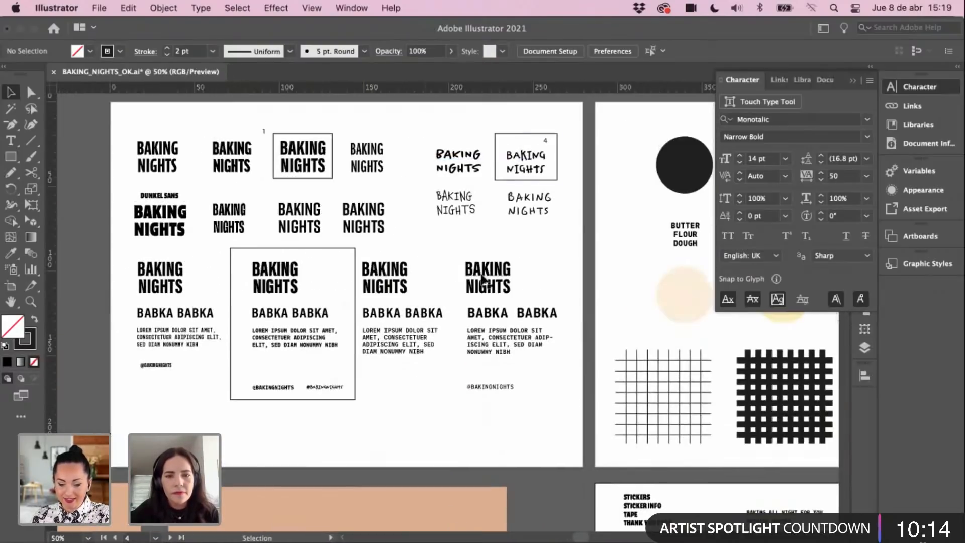
scroll(370, 233, "right", 2)
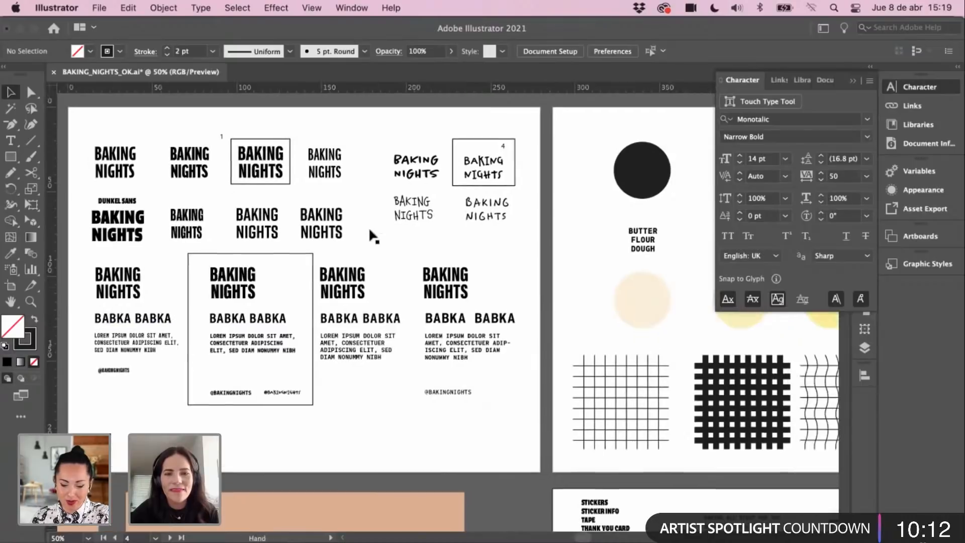
left_click(406, 179)
left_click_drag(352, 396, 215, 200)
left_click_drag(537, 497, 357, 302)
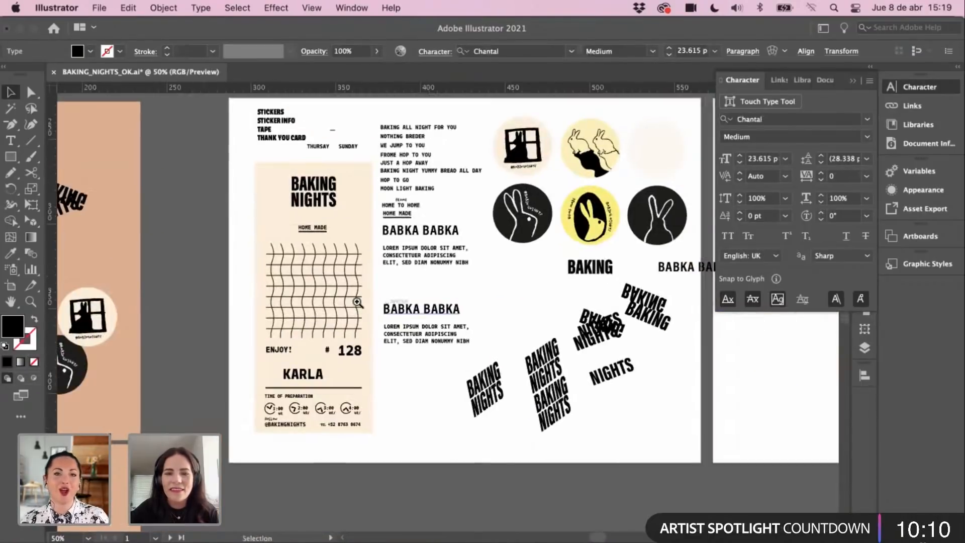
left_click(382, 291, "super")
left_click(401, 288, "super")
left_click_drag(472, 297, 421, 272)
left_click_drag(463, 170, 399, 349)
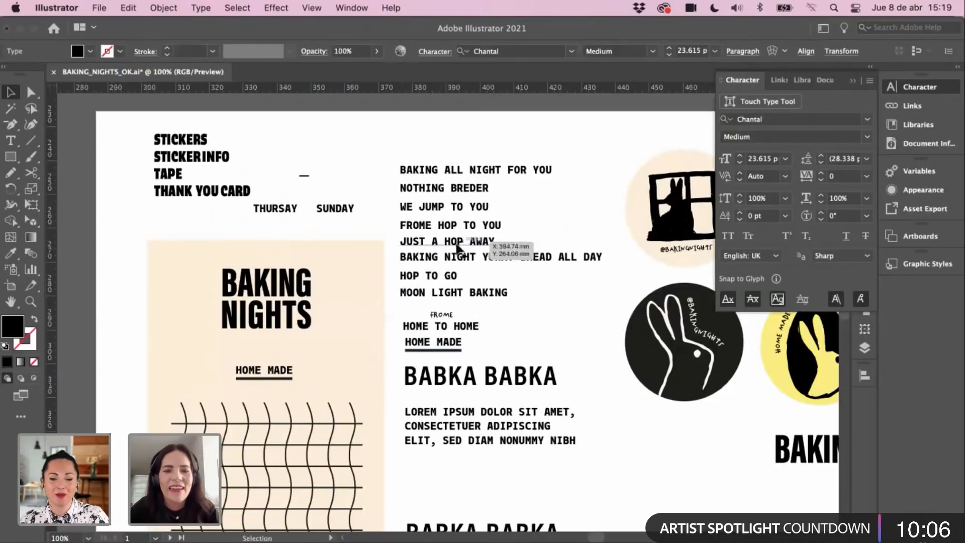
left_click(474, 245)
left_click_drag(477, 245, 293, 350)
left_click_drag(336, 312, 353, 178)
left_click_drag(380, 251, 348, 394)
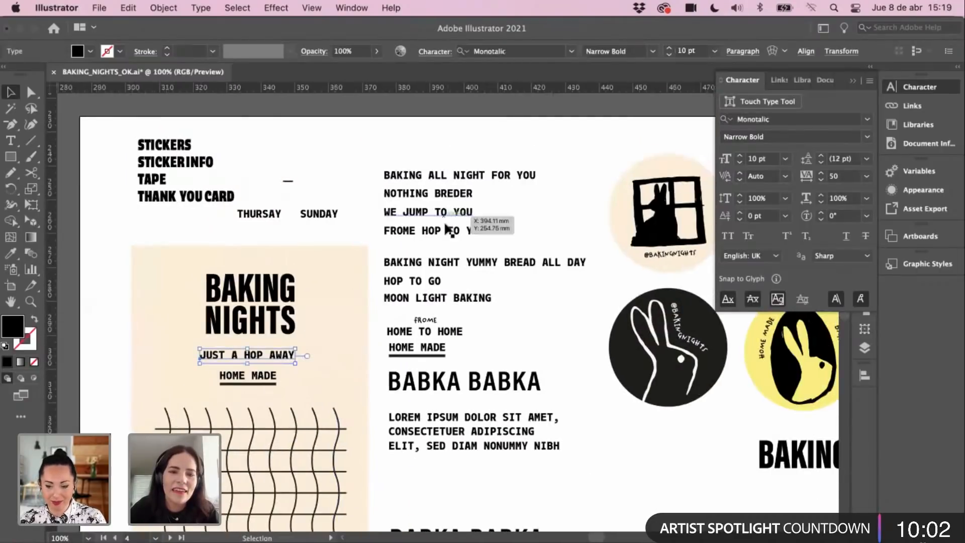
Step: Delete the STICKERS list and move NOTHING BREDER to the artboard's top-left
left_click_drag(433, 199, 160, 238)
left_click(185, 173)
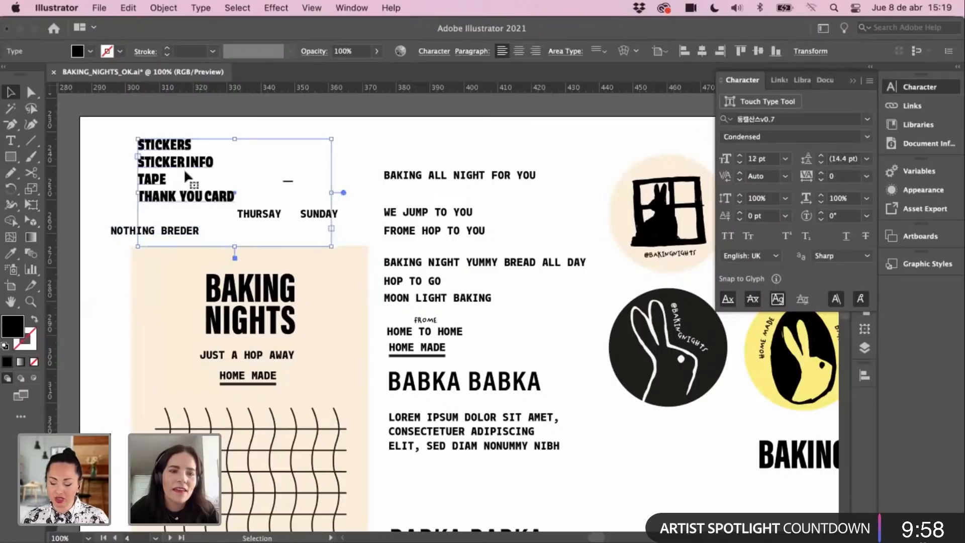
key("Delete")
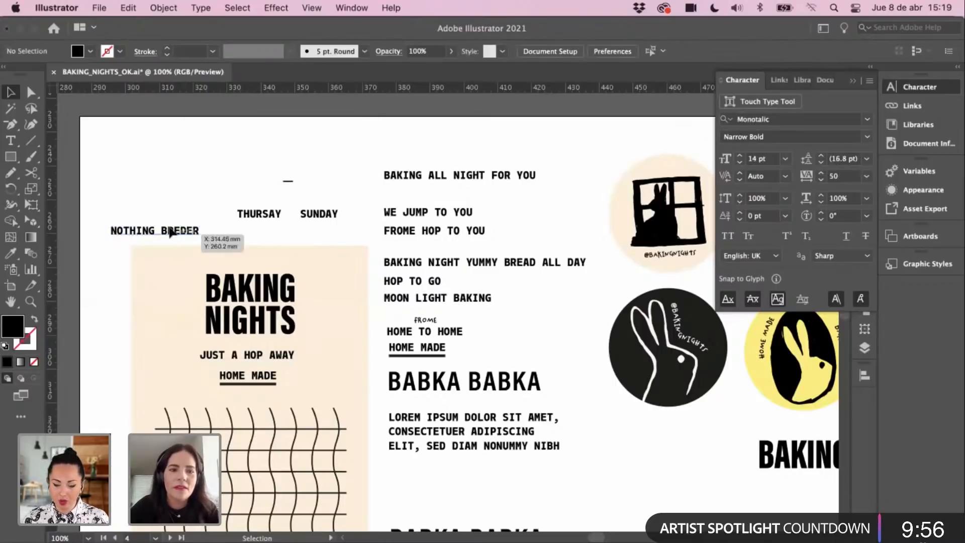
left_click_drag(171, 233, 173, 153)
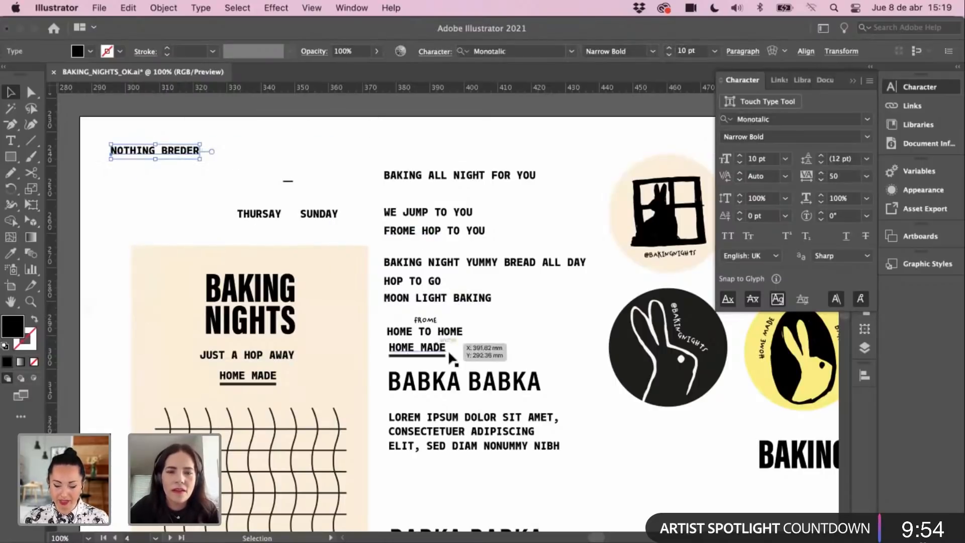
left_click(421, 333)
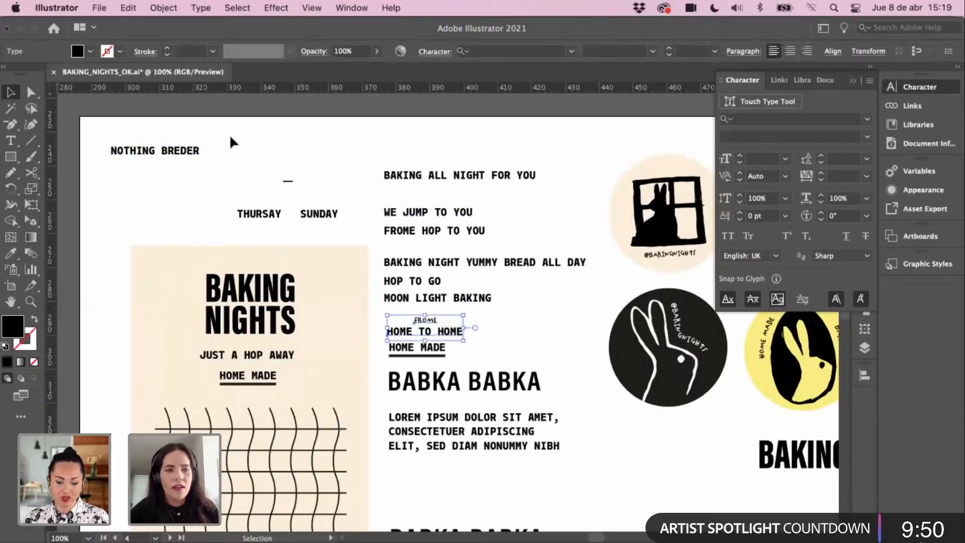
left_click(180, 159)
Step: Drop NOTHING BREDER down near the THURSDAY SUNDAY line and collapse the Character panel
left_click(182, 157)
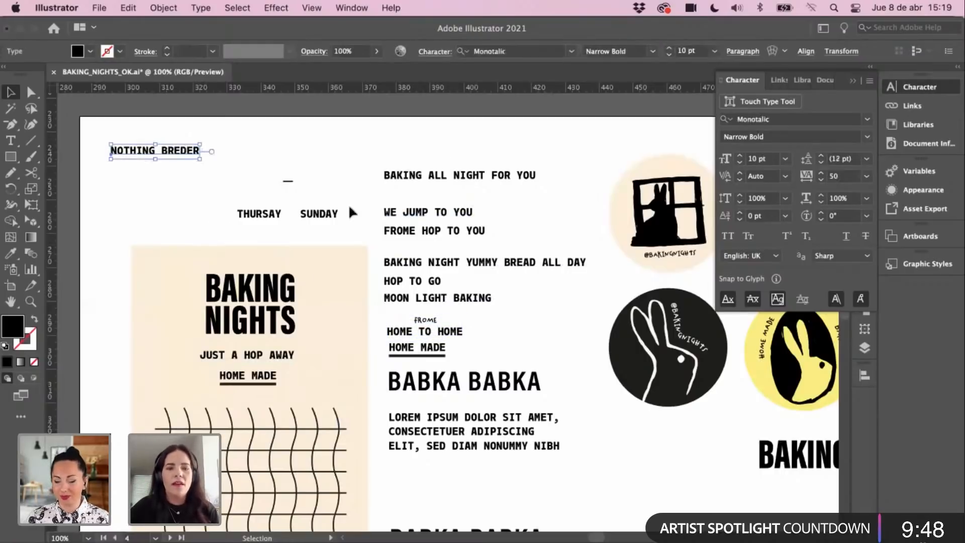
left_click(363, 149)
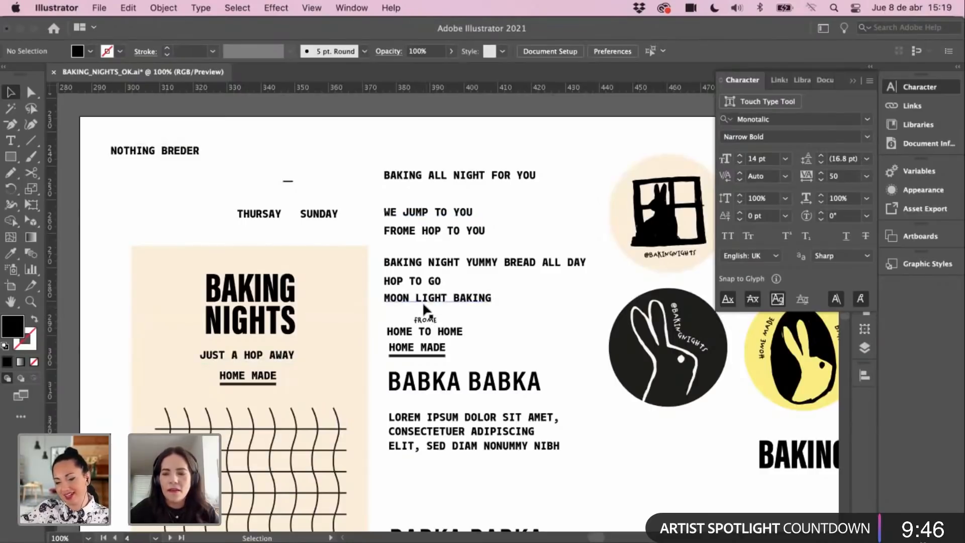
left_click_drag(146, 152, 85, 207)
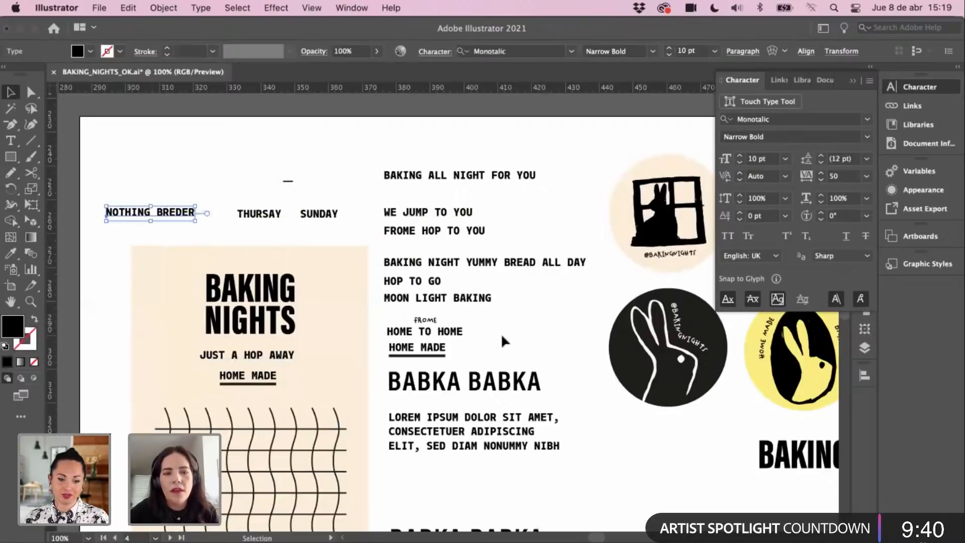
left_click(451, 246)
left_click(452, 254, "super")
left_click_drag(510, 280, 587, 242)
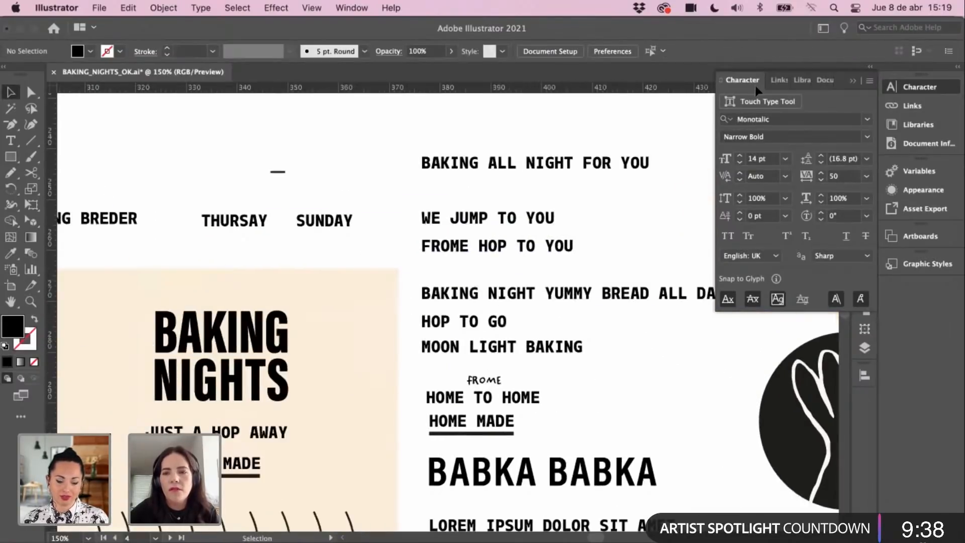
left_click(853, 82)
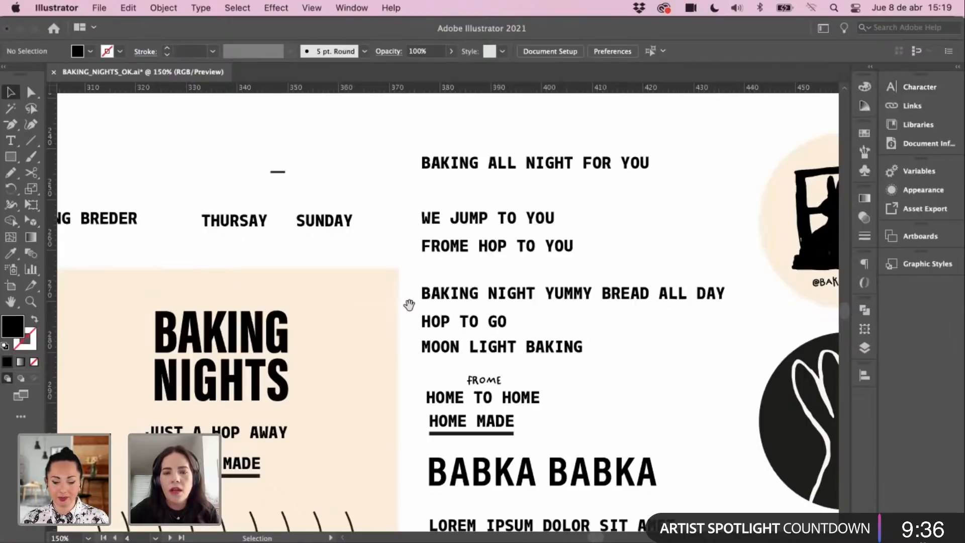
left_click_drag(409, 305, 489, 273)
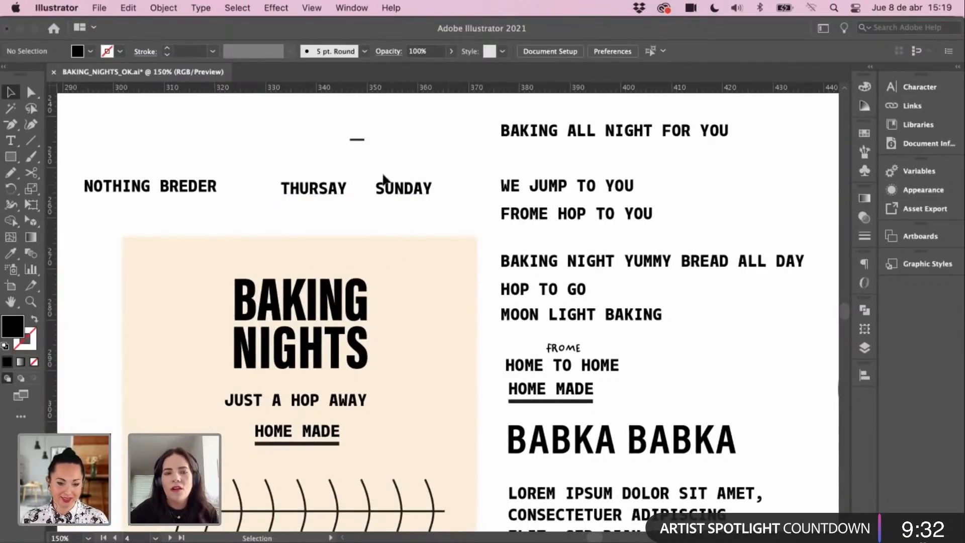
key("super+minus")
key("super+minus")
left_click_drag(284, 283, 238, 262)
Step: Place NOTHING BREDER left of the peach card and nudge JUST A HOP AWAY slightly right
left_click_drag(280, 232, 272, 345)
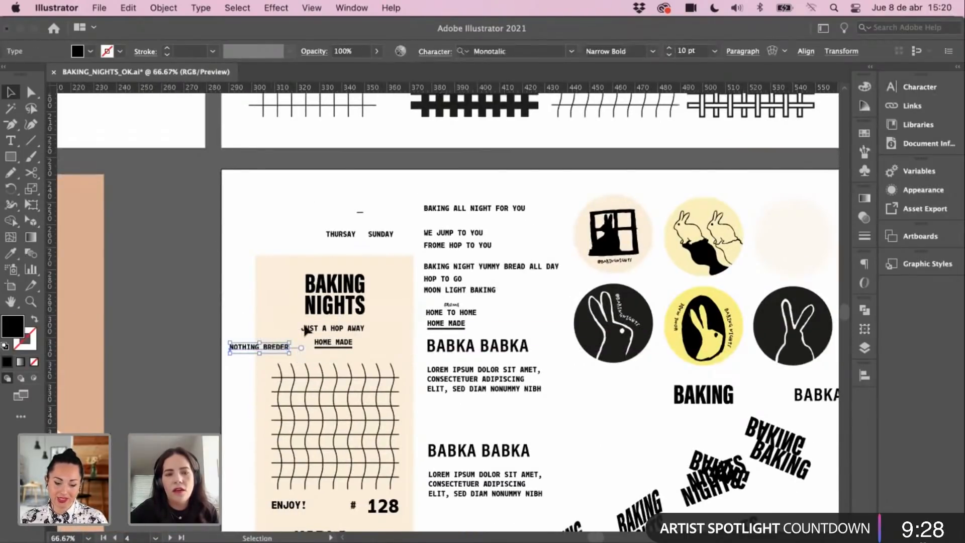
left_click(314, 335)
key("super+space")
left_click(327, 350)
left_click_drag(329, 306, 267, 277)
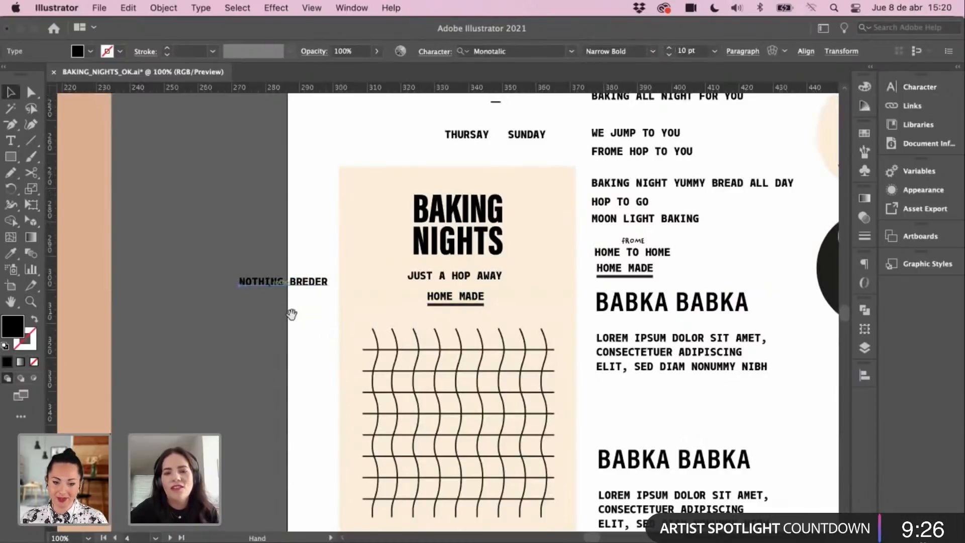
left_click_drag(350, 339, 289, 326)
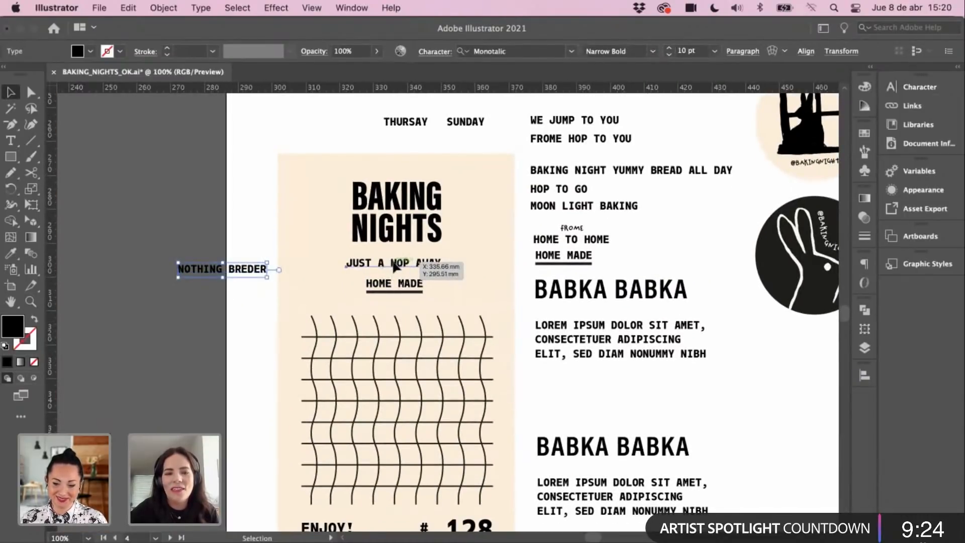
left_click_drag(403, 272, 408, 271)
Step: Enlarge JUST A HOP AWAY to 15 pt and recentre it
key("v")
left_click(425, 322)
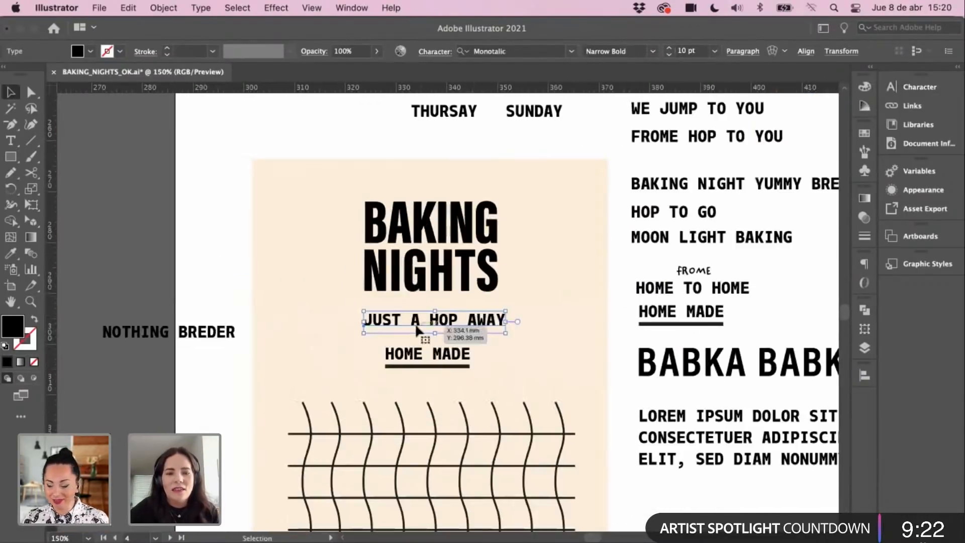
key("super+t")
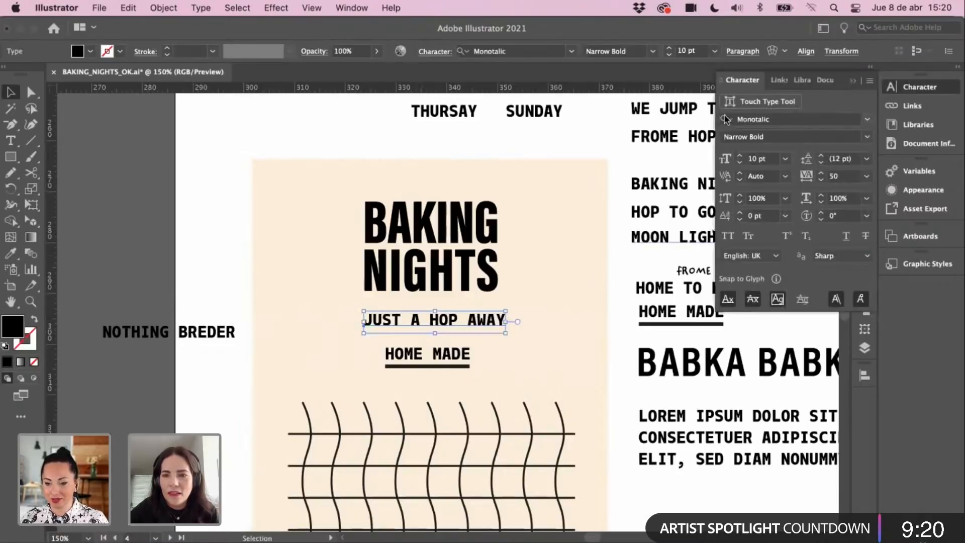
left_click(739, 156)
left_click(739, 155)
left_click(738, 155)
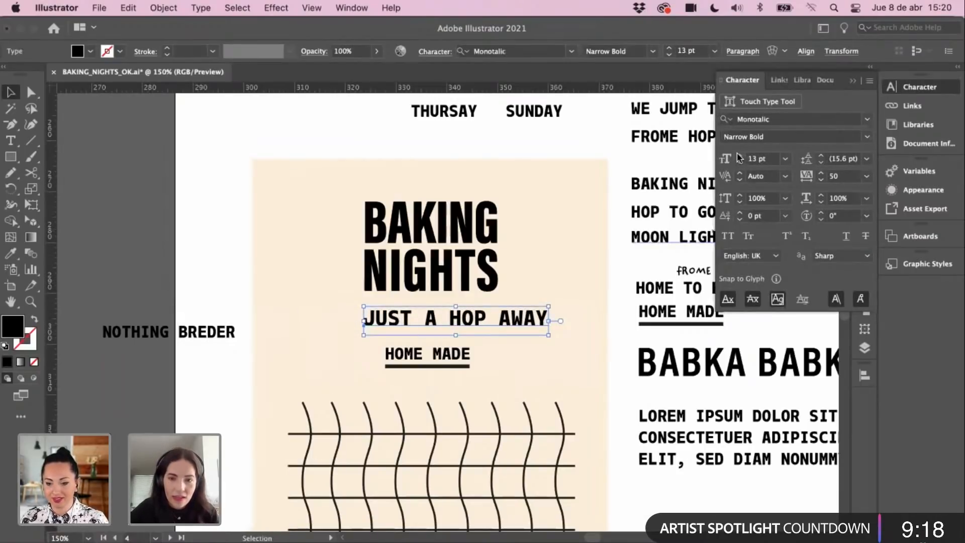
left_click(739, 159)
left_click(739, 158)
left_click_drag(553, 325, 512, 330)
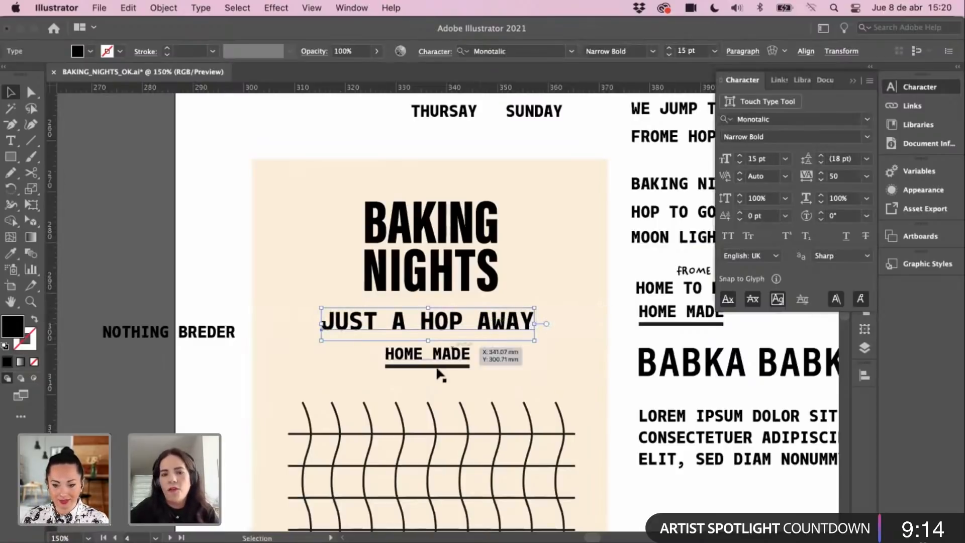
Step: Lower HOME MADE with its underline, lower JUST A HOP AWAY, and set its tracking to 0
left_click_drag(438, 369, 448, 354)
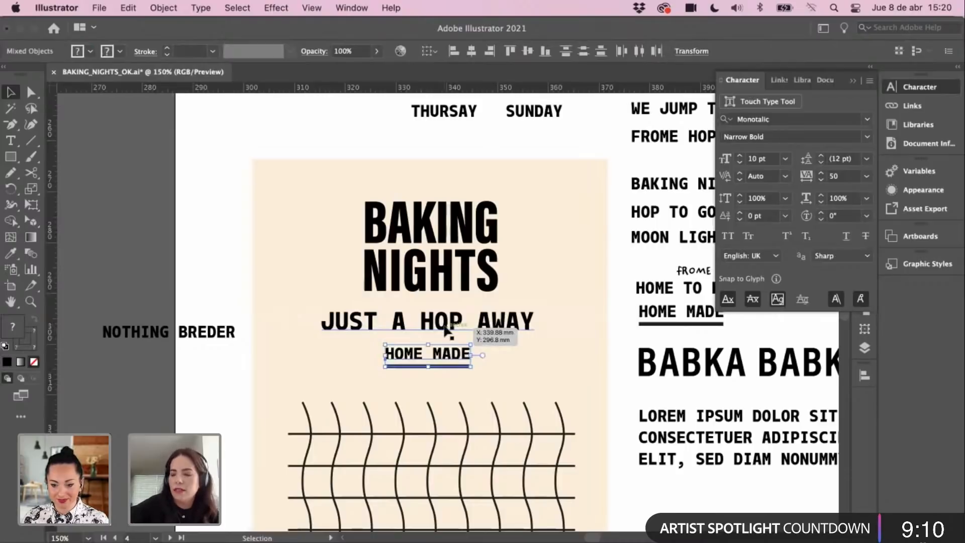
left_click_drag(444, 326, 444, 328)
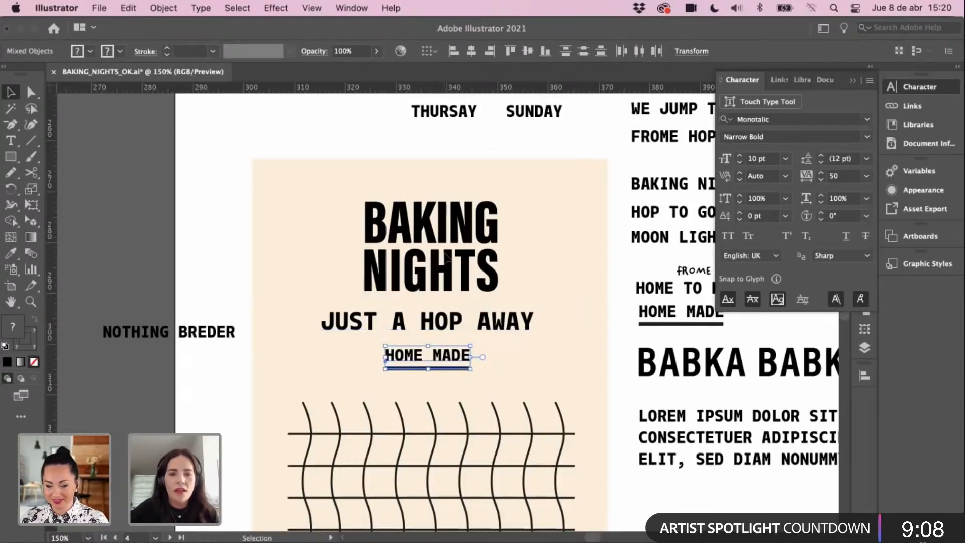
left_click(237, 218)
key("super+minus")
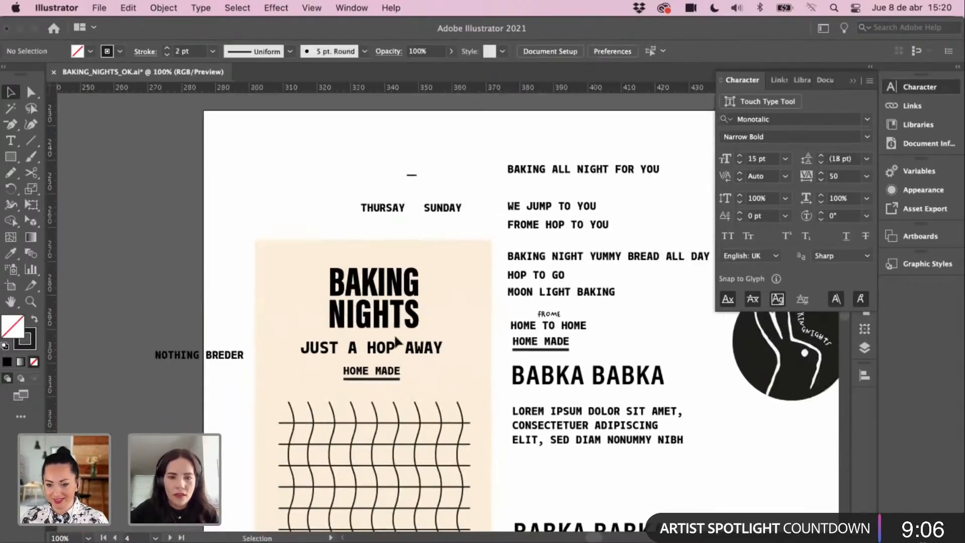
left_click_drag(402, 346, 521, 356)
left_click(866, 176)
left_click(879, 281)
Step: Copy HOME MADE's type style onto JUST A HOP AWAY with the Eyedropper and reposition it above
left_click(415, 351, "super")
left_click(415, 352, "super")
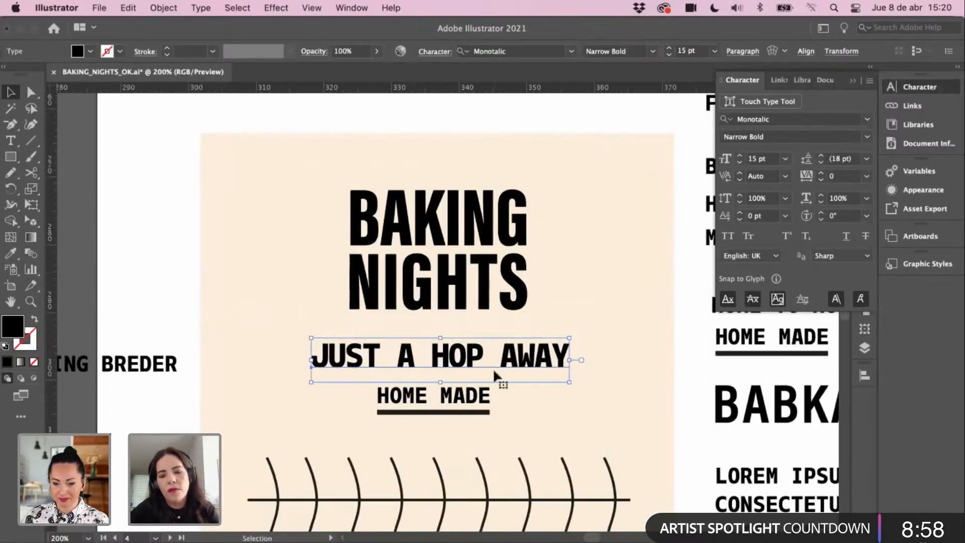
key("i")
left_click(471, 394)
key("v")
left_click_drag(460, 363, 493, 359)
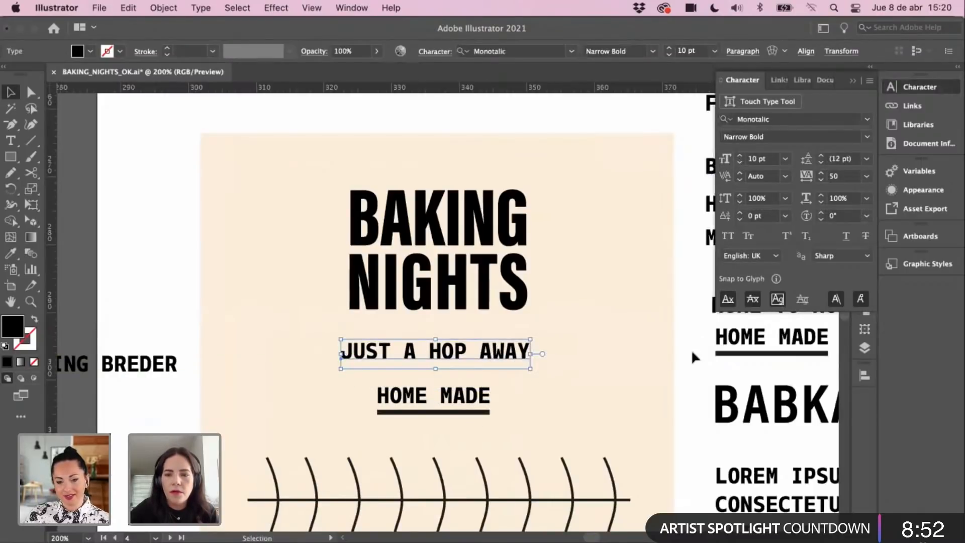
key("super+minus")
key("super+minus")
Step: Set JUST A HOP AWAY to 12 pt after trying 13 pt
left_click_drag(599, 297, 522, 348)
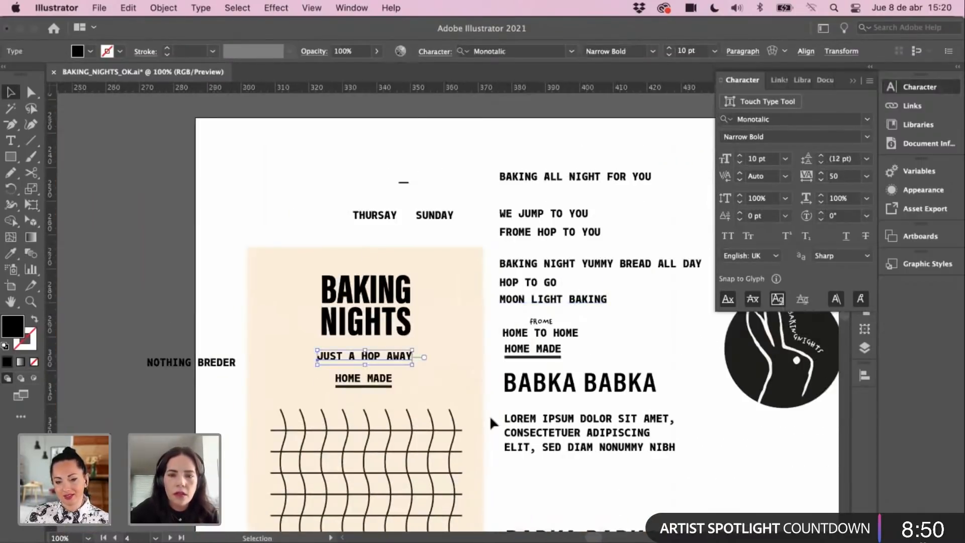
scroll(489, 414, "down", 2)
left_click(741, 157)
left_click(741, 156)
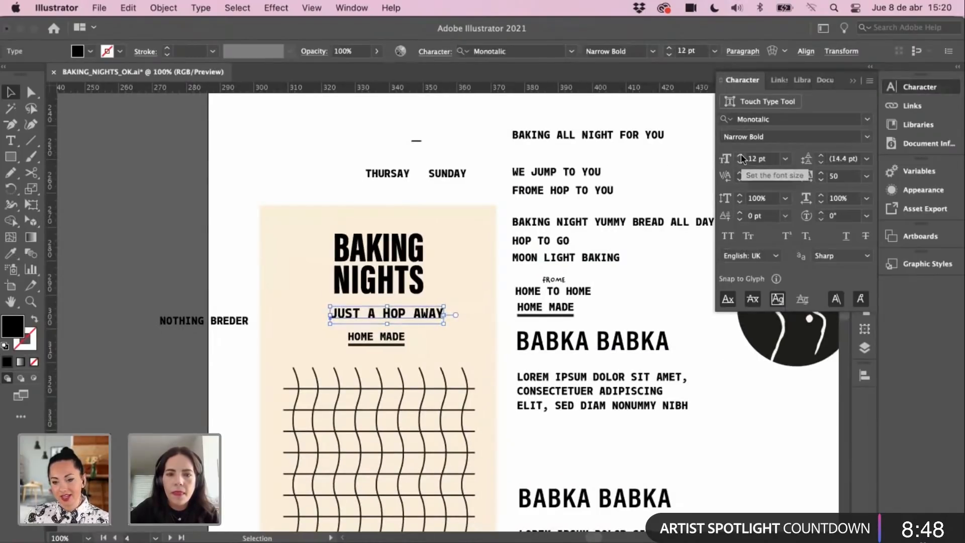
left_click(741, 157)
left_click(739, 162)
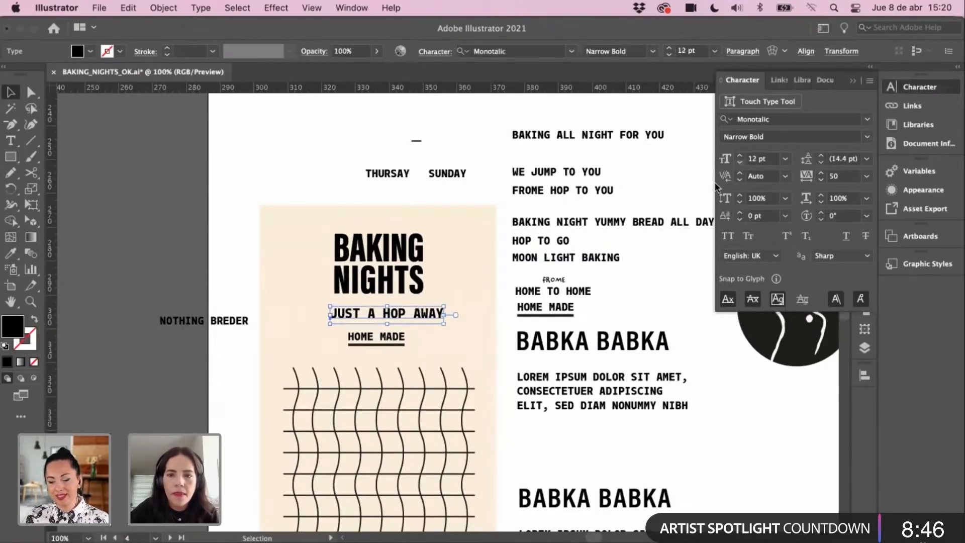
left_click(605, 290)
Step: Fine-tune JUST A HOP AWAY's position above HOME MADE and browse the font style list
left_click_drag(444, 317, 436, 322)
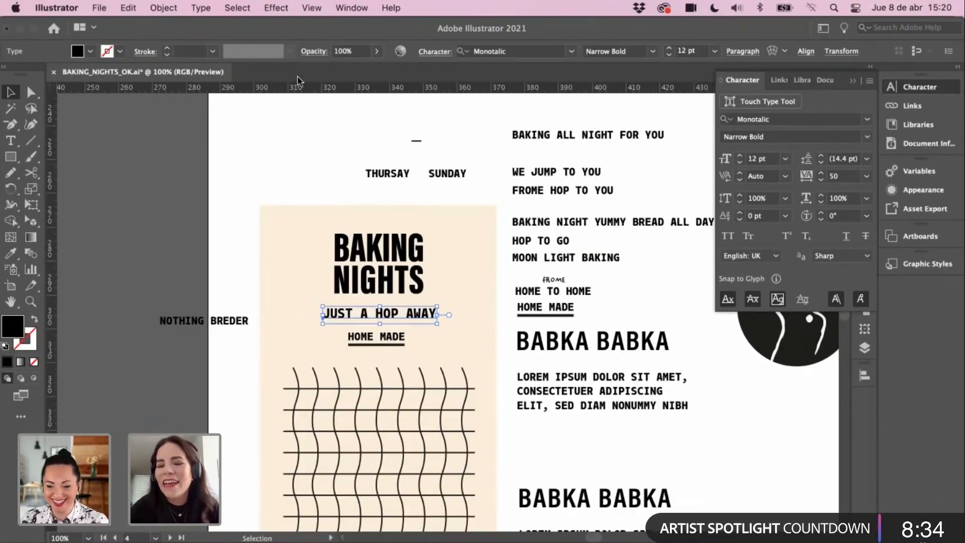
left_click(244, 373)
left_click_drag(353, 315, 354, 320)
left_click(308, 386)
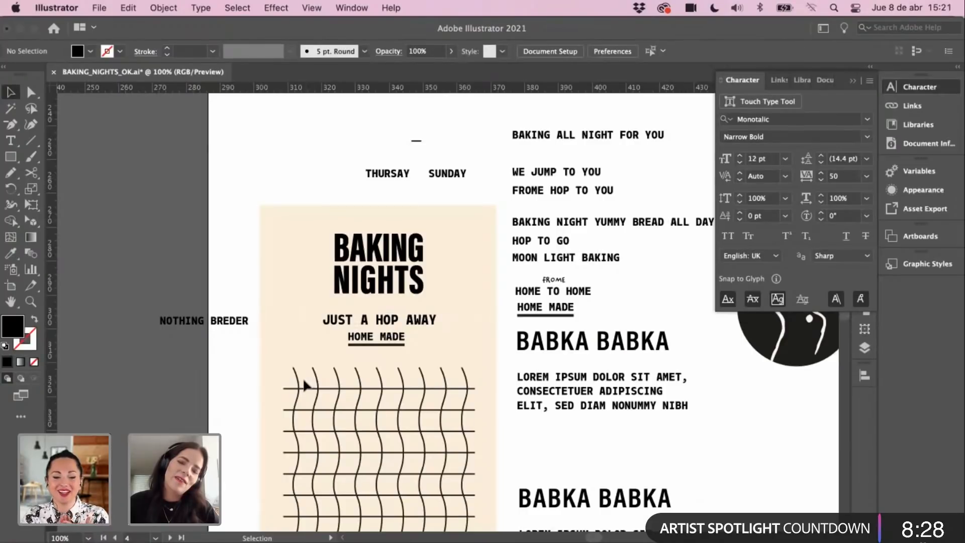
left_click_drag(347, 325, 340, 320)
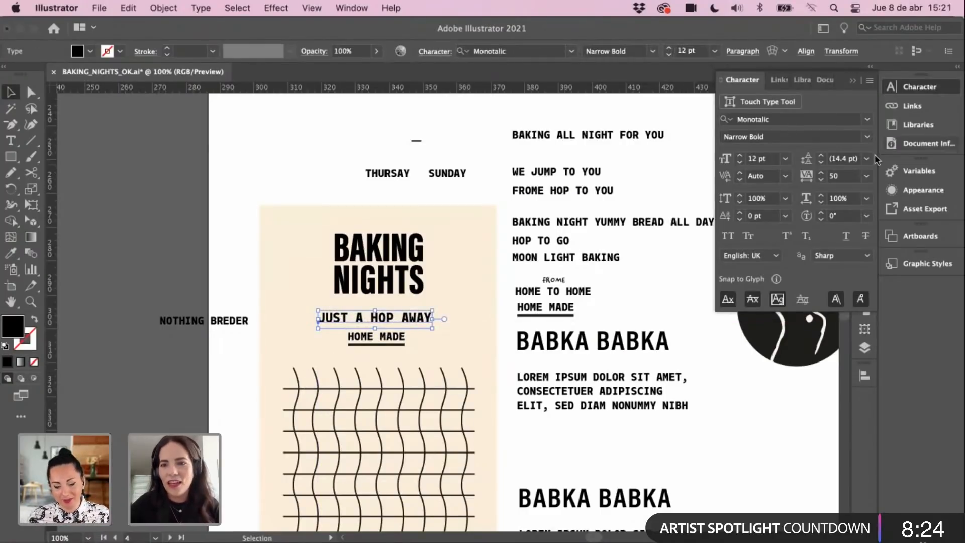
left_click(867, 137)
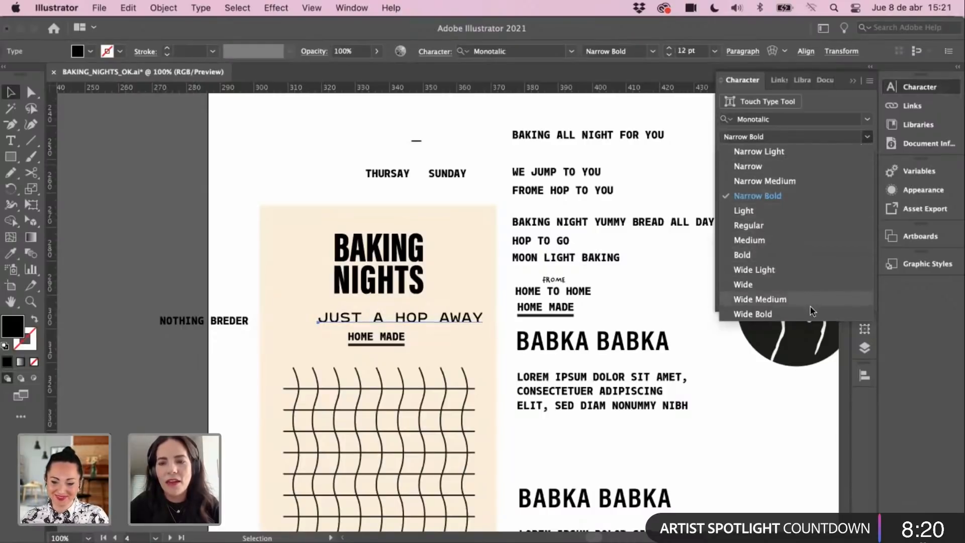
Step: Switch JUST A HOP AWAY to the Narrow style and nudge it into position
left_click(773, 167)
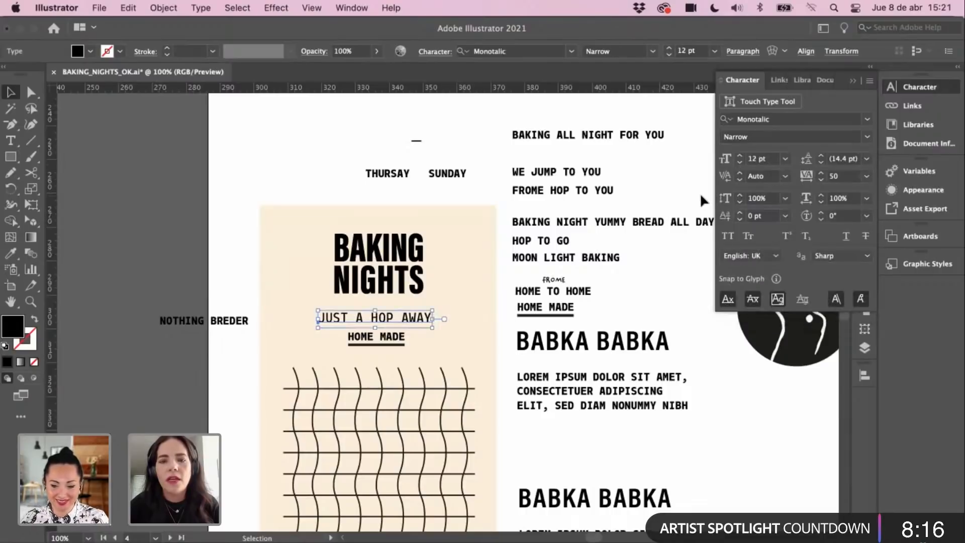
left_click_drag(413, 322, 421, 325)
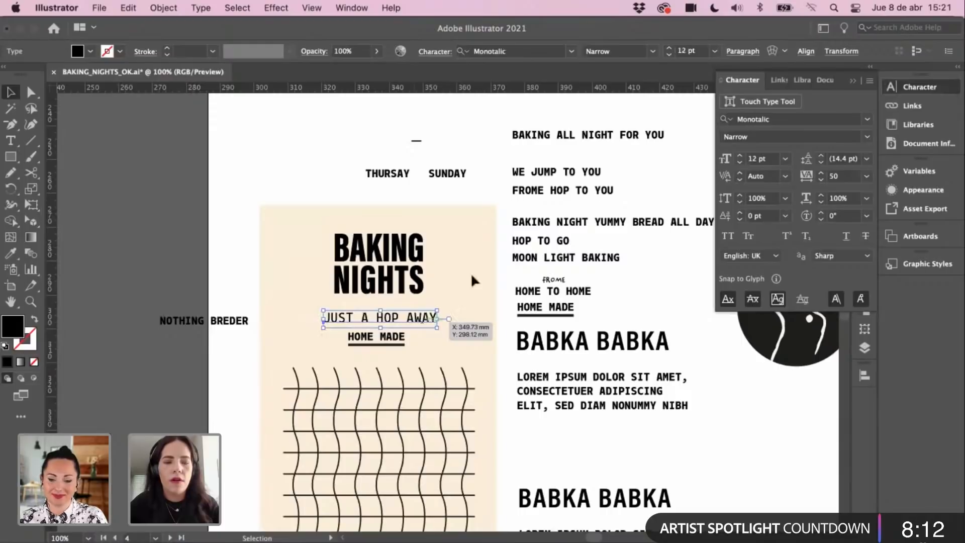
key("z")
left_click(452, 316)
left_click(460, 312)
key("v")
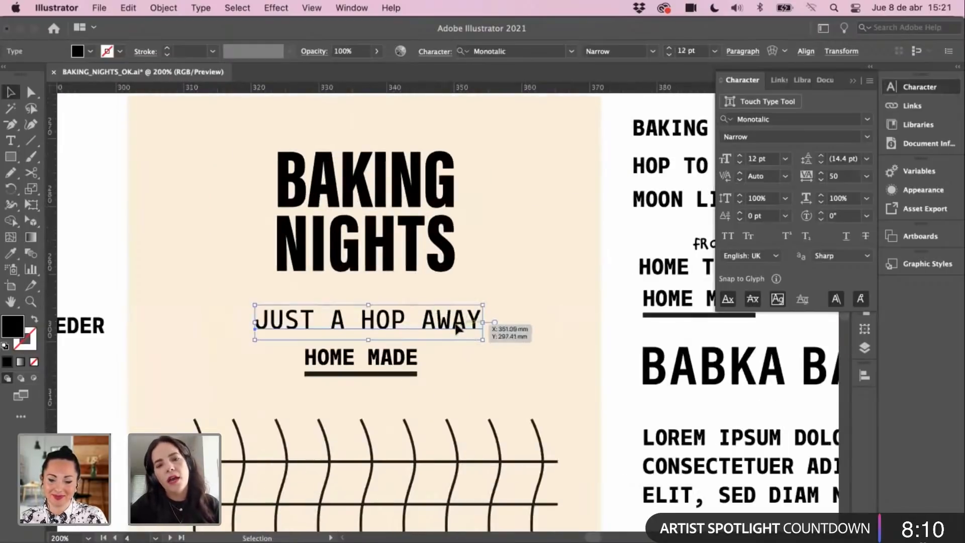
left_click_drag(460, 322, 458, 327)
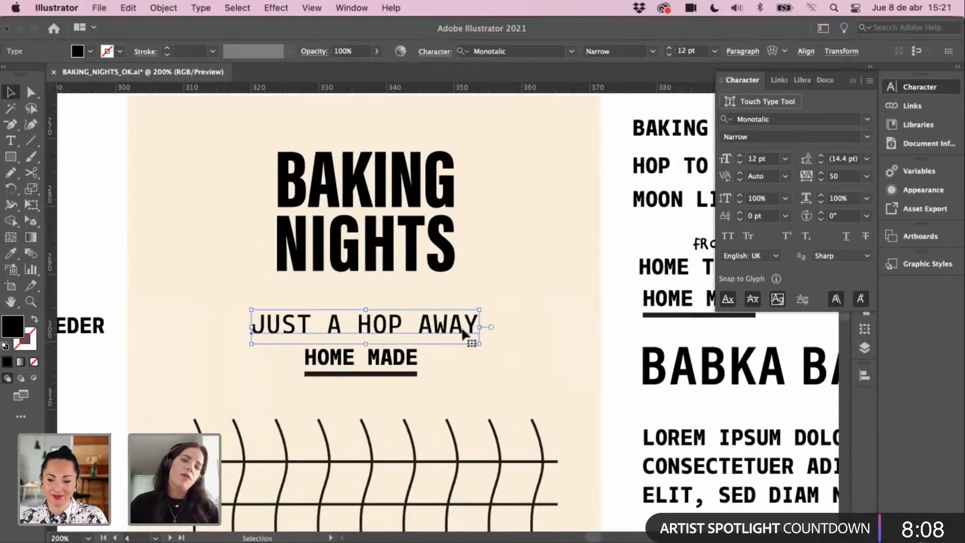
Step: Duplicate the tagline, give the copy HOME MADE's bold narrow style, and delete the thin original
left_click(423, 360)
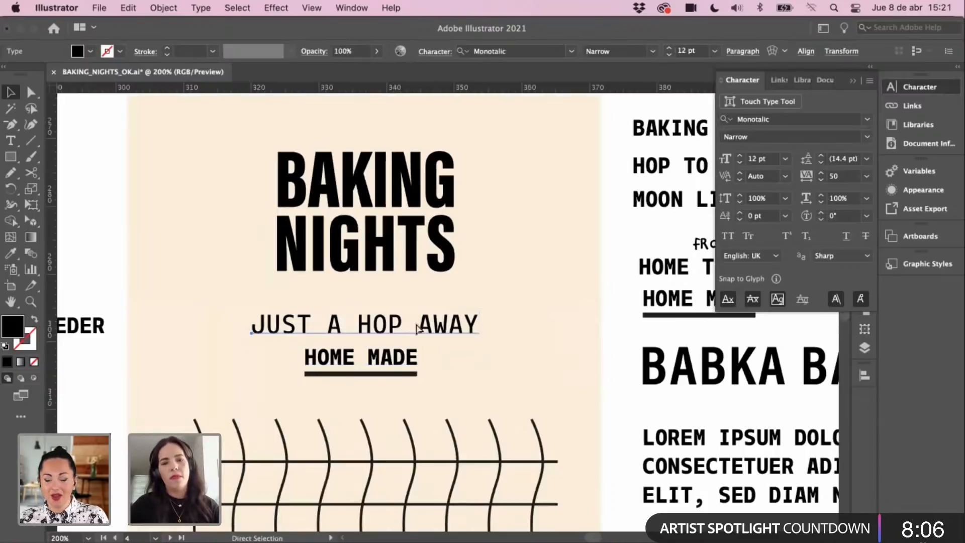
left_click_drag(422, 327, 424, 300)
key("i")
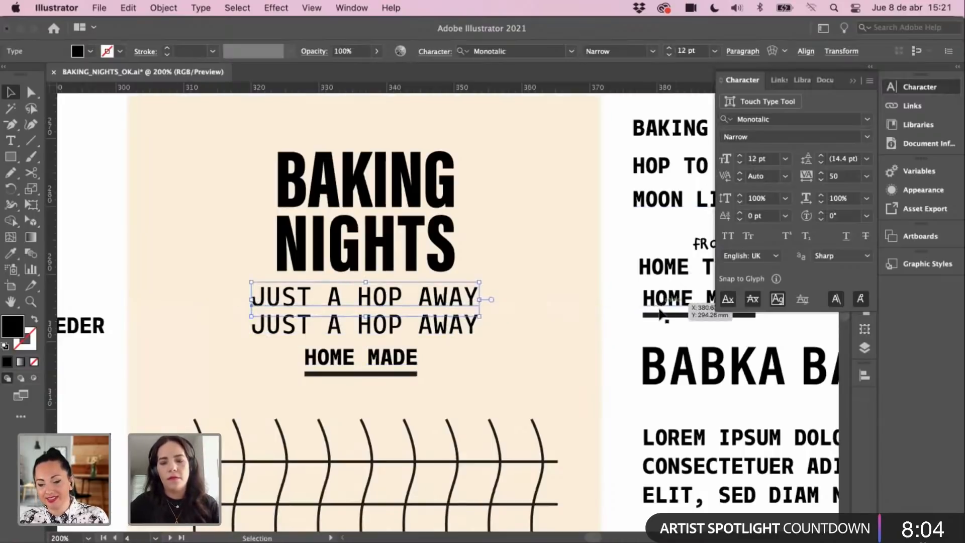
left_click(651, 294)
key("v")
left_click(452, 325)
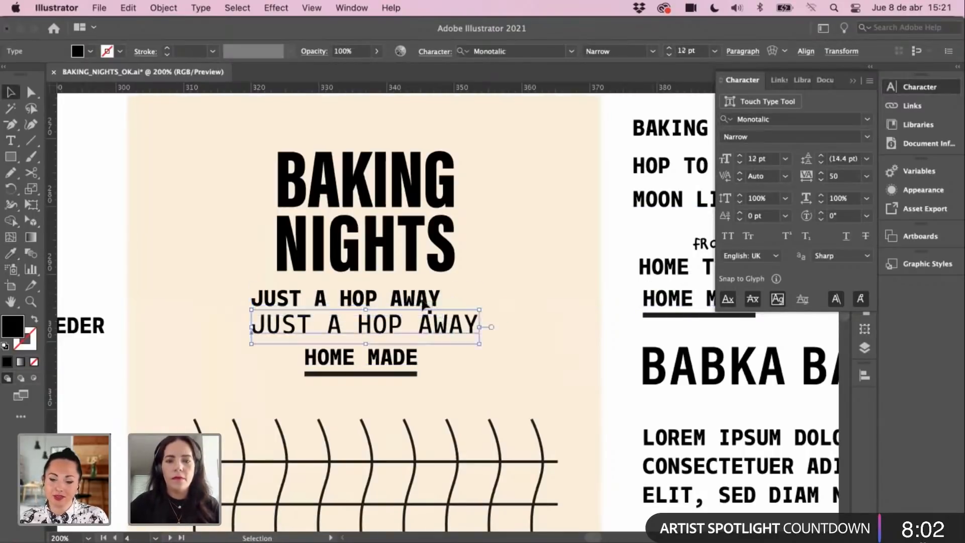
key("Return")
left_click(121, 325)
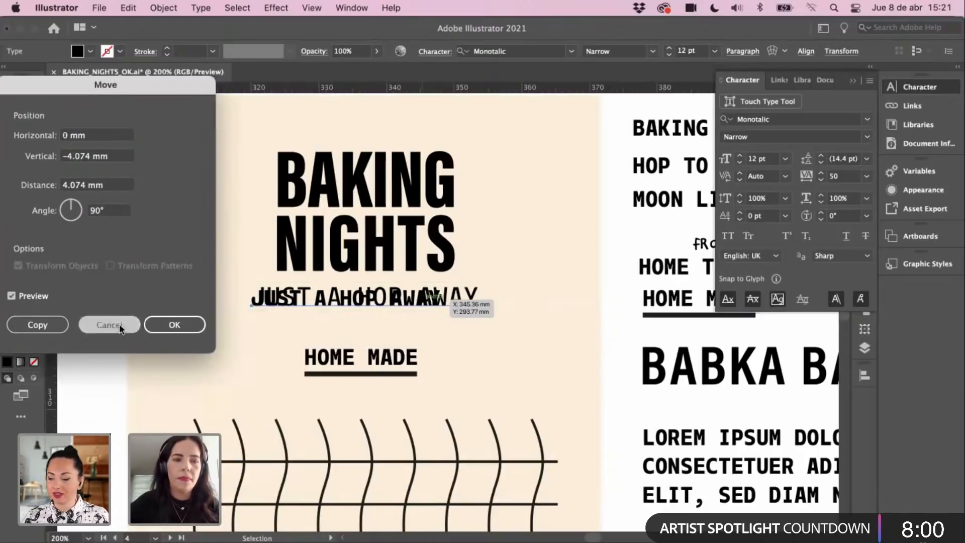
key("Delete")
Step: Enlarge the bold tagline to about 13.9 pt, set tracking to 0, and centre it
left_click_drag(423, 296, 442, 311)
left_click_drag(366, 303, 397, 321)
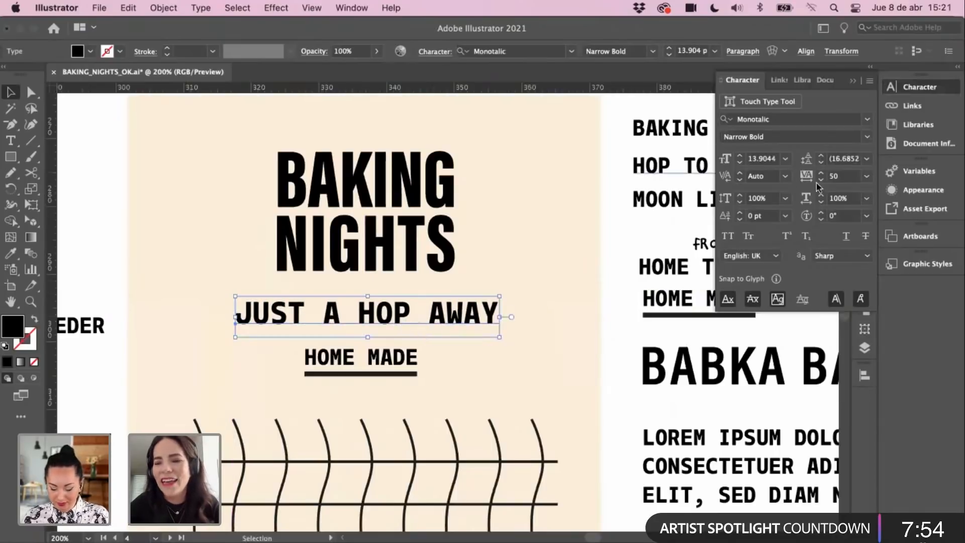
left_click(865, 177)
left_click(884, 277)
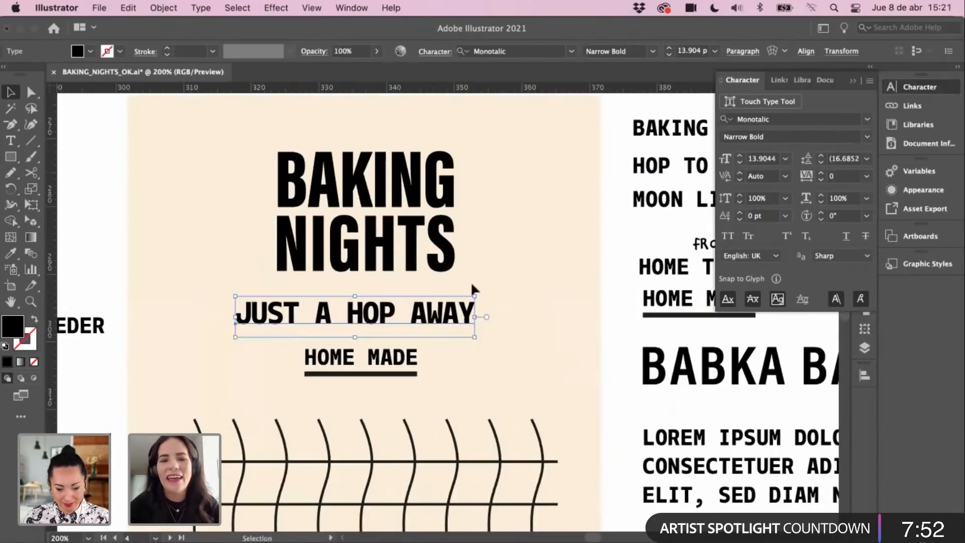
left_click_drag(467, 318, 476, 320)
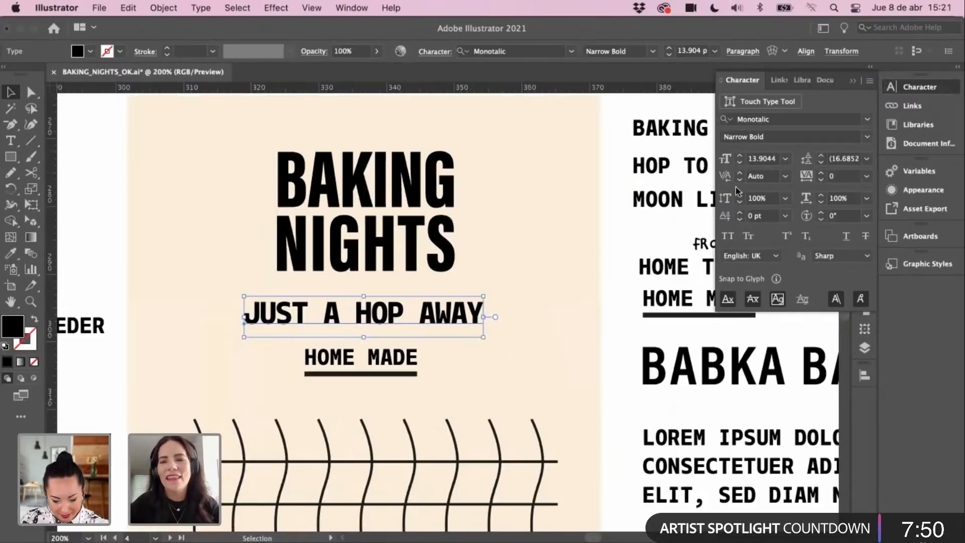
left_click(681, 217)
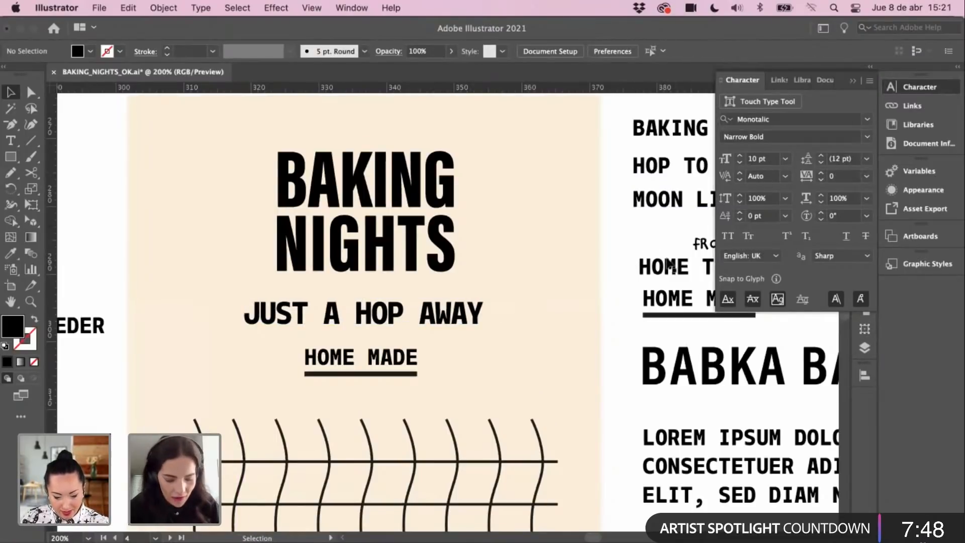
Step: Lower JUST A HOP AWAY toward HOME MADE and set it to 14 pt
left_click_drag(446, 314, 447, 323)
left_click(400, 371)
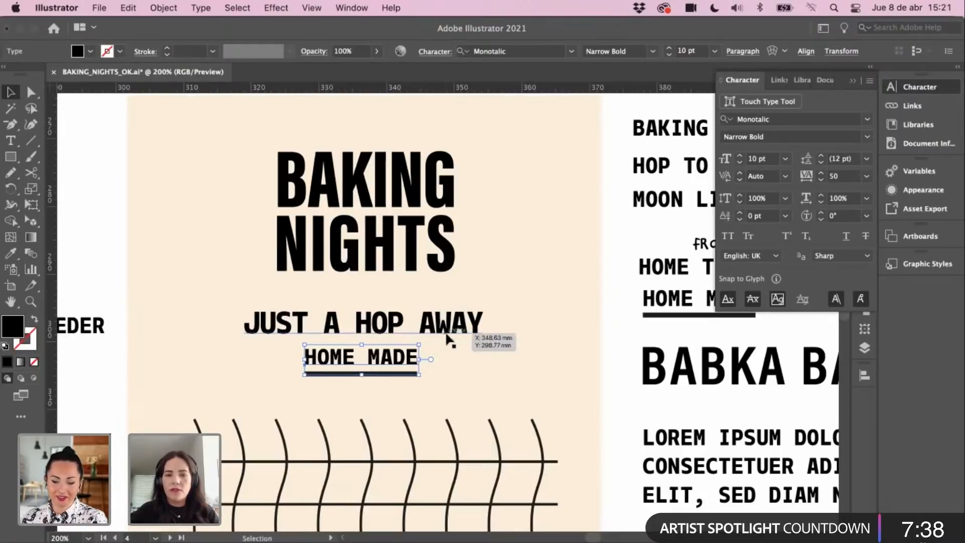
left_click(449, 337)
left_click(740, 156)
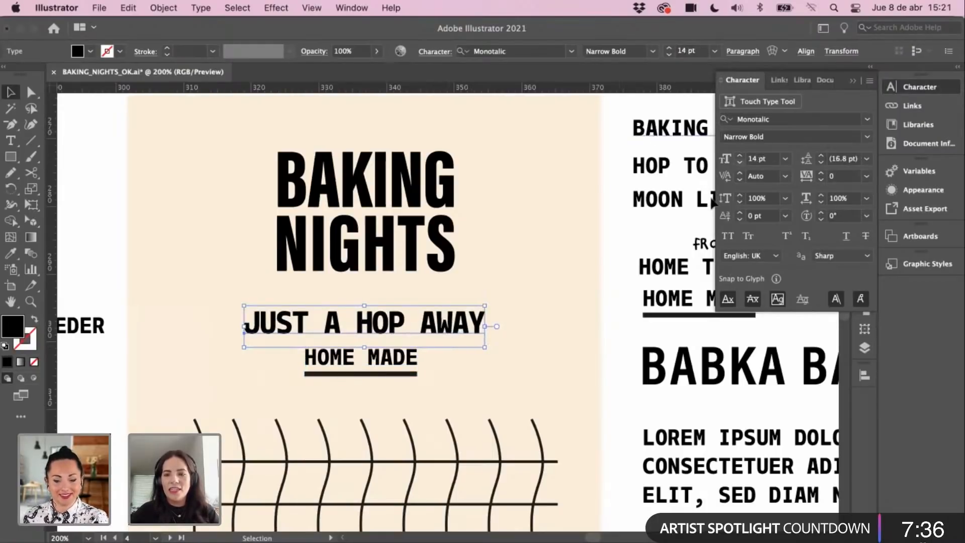
left_click(560, 272)
Step: Zoom out to review the receipt poster, shifting NOTHING BREDER slightly left
scroll(566, 288, "left", 1)
key("super+minus")
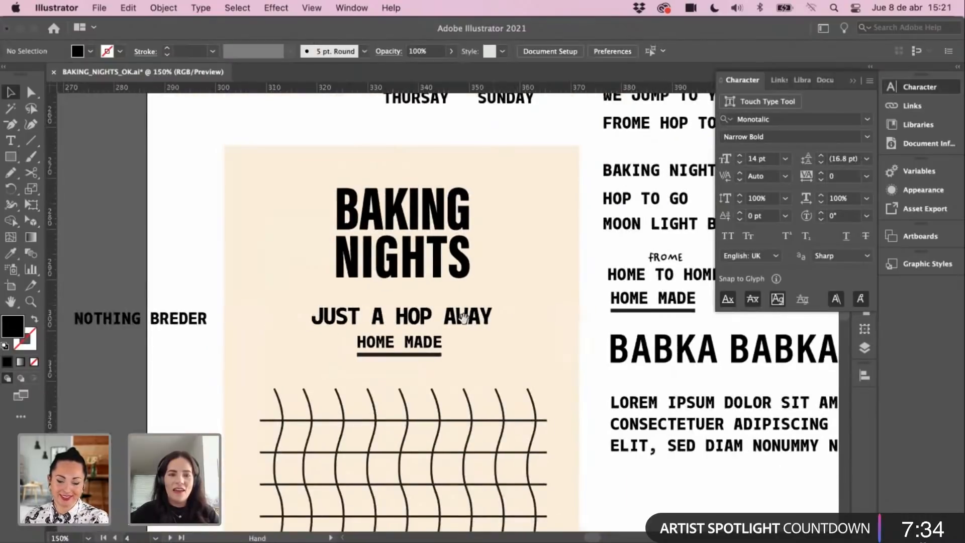
left_click_drag(463, 316, 457, 317)
left_click_drag(176, 324, 159, 323)
left_click_drag(451, 337, 434, 280)
key("super+minus")
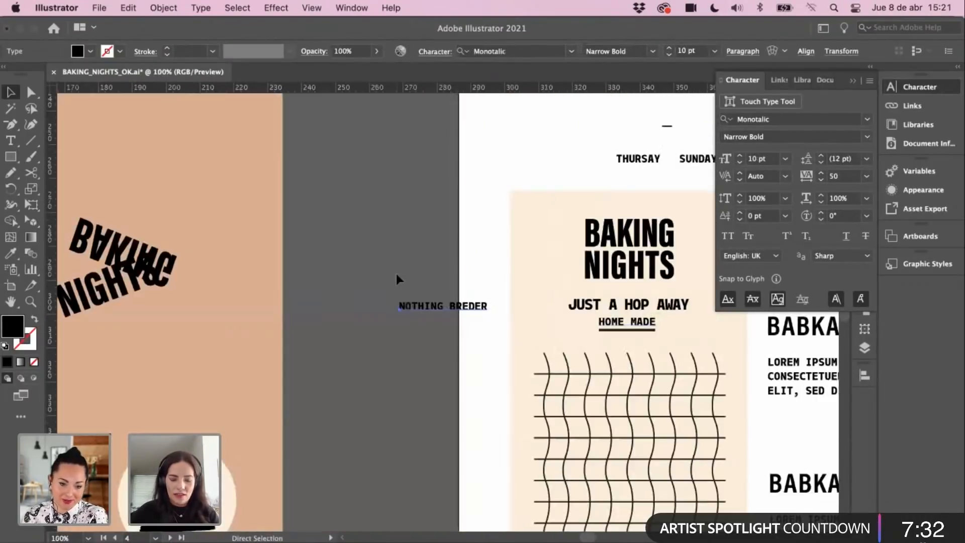
key("super+minus")
left_click_drag(605, 435, 512, 348)
left_click(573, 305)
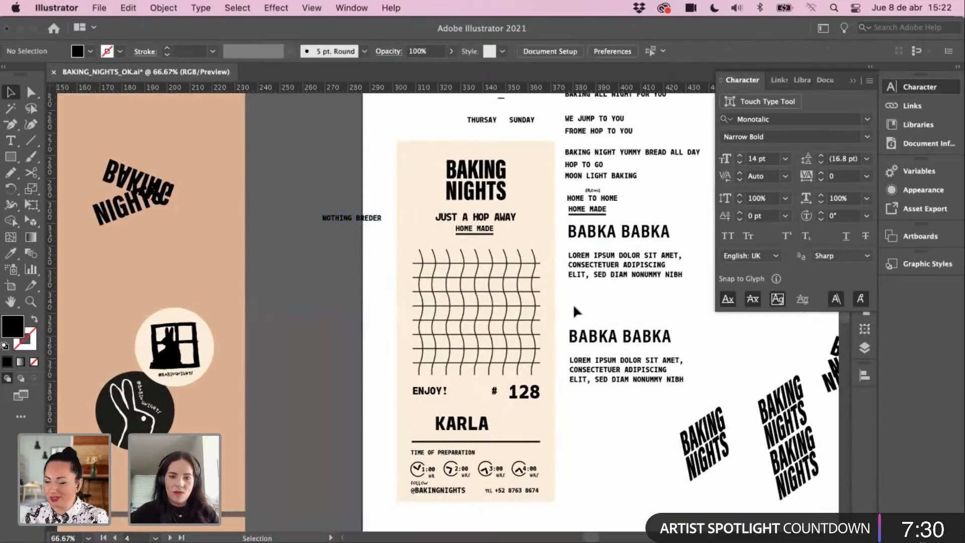
left_click(483, 425)
left_click_drag(550, 338, 506, 362)
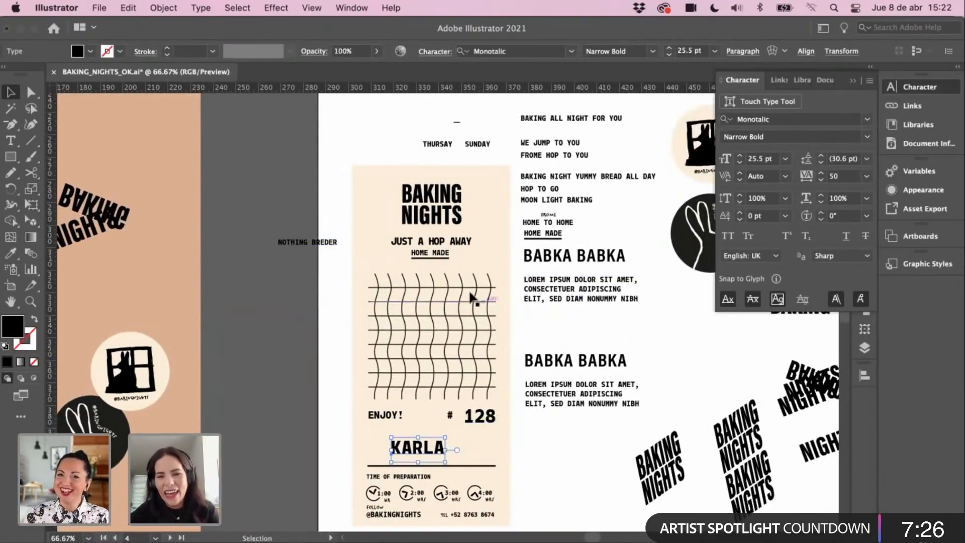
Step: Copy the Chantal NIGHTS lettering sample and zoom in on the receipt artboard
left_click(294, 356)
scroll(287, 362, "up", 2)
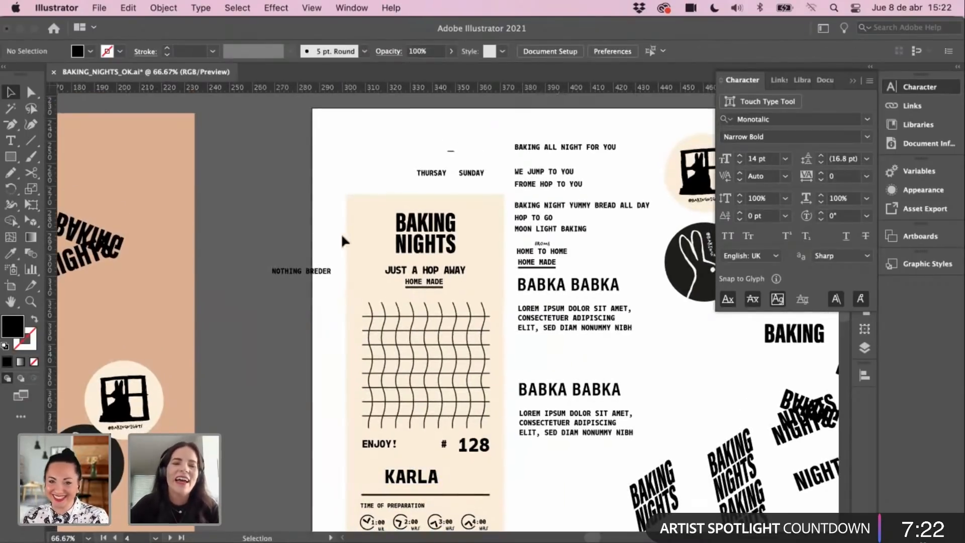
key("super+minus")
key("super+minus")
scroll(385, 240, "up", 10)
scroll(385, 239, "left", 9)
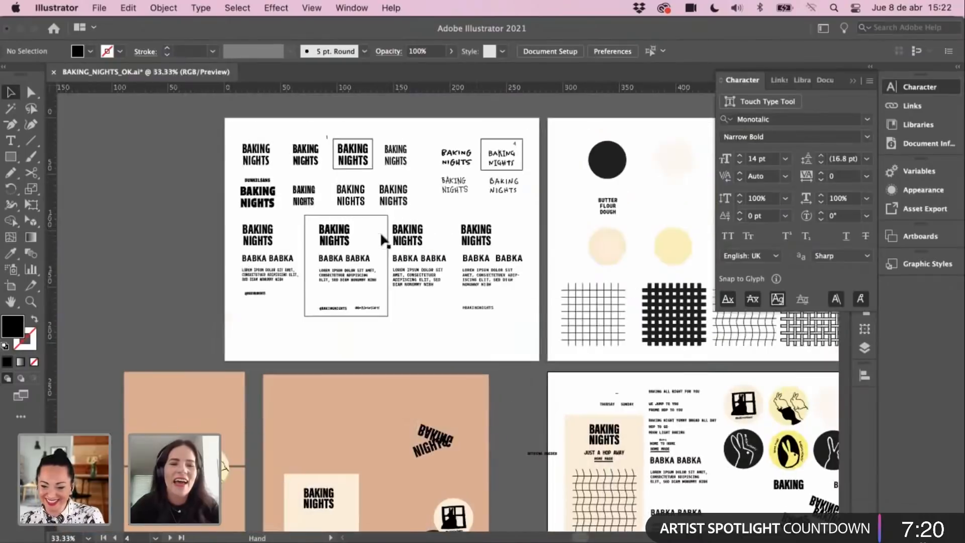
key("z")
key("v")
left_click(547, 228)
key("z")
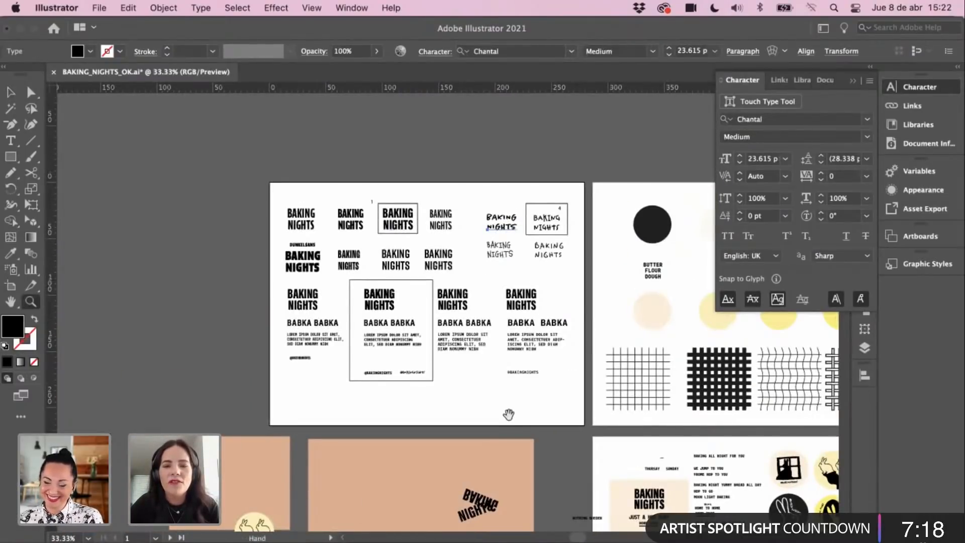
left_click_drag(508, 415, 302, 229)
left_click(463, 371)
left_click(398, 324)
left_click(412, 329)
key("v")
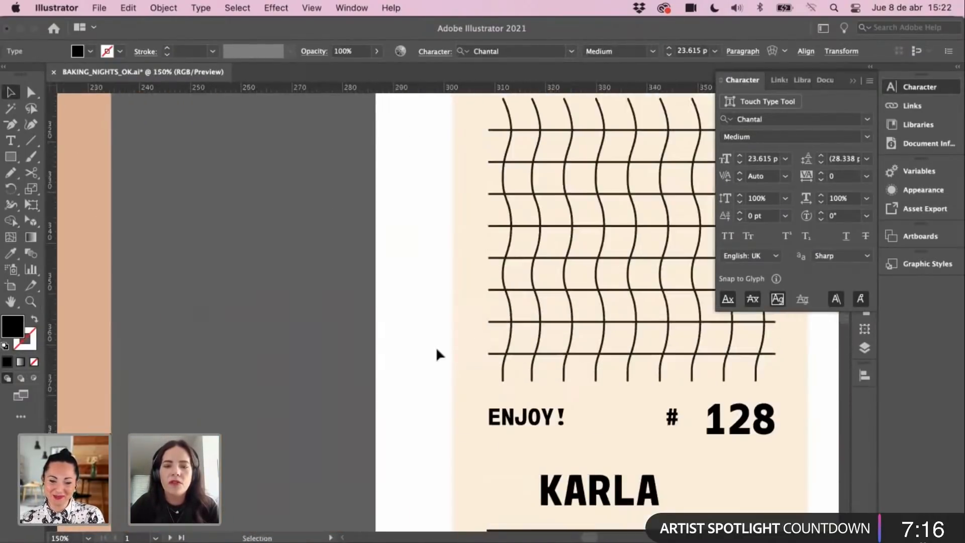
Step: Paste NIGHTS beside the receipt and apply its Chantal Medium style to the name below # 128
key("super+v")
left_click_drag(496, 325, 368, 335)
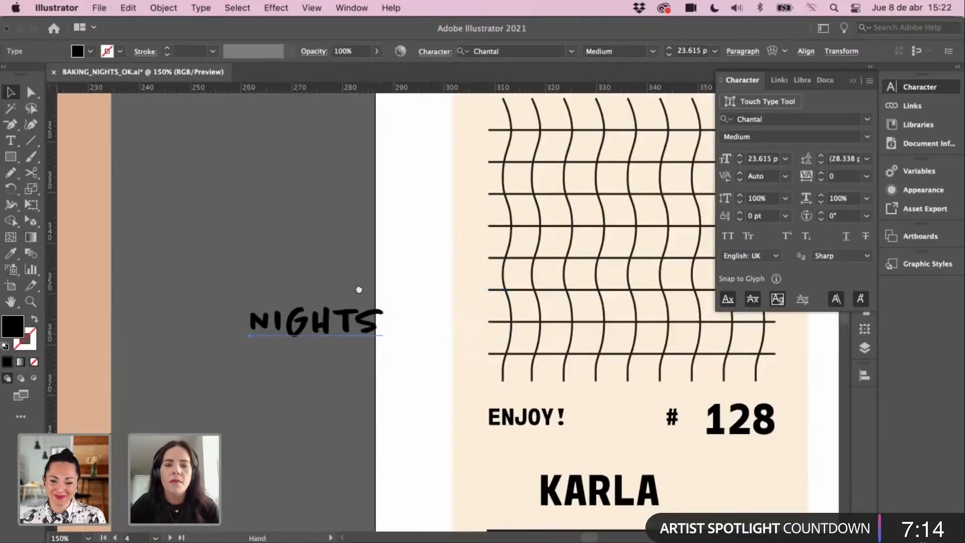
left_click_drag(359, 290, 312, 191)
key("i")
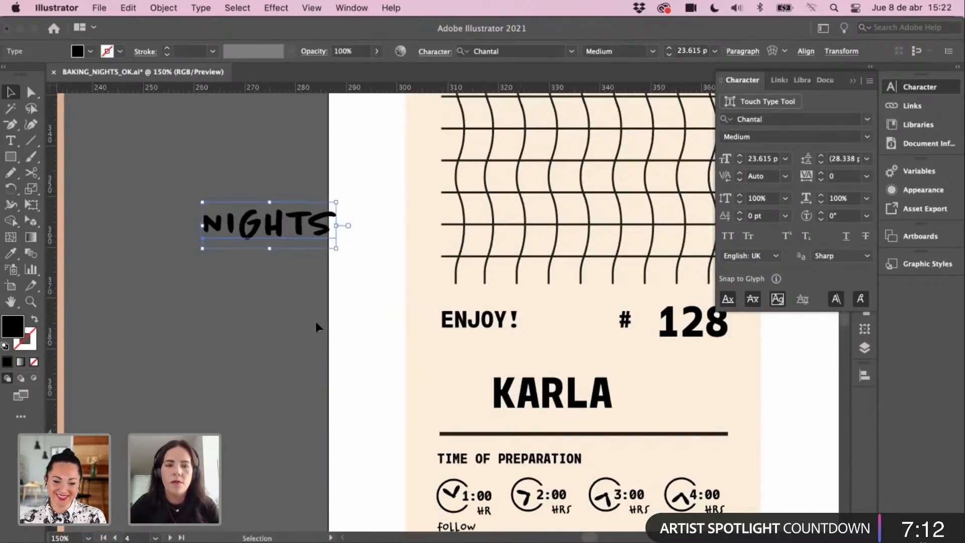
left_click(537, 405)
left_click(301, 227)
key("v")
left_click(356, 363)
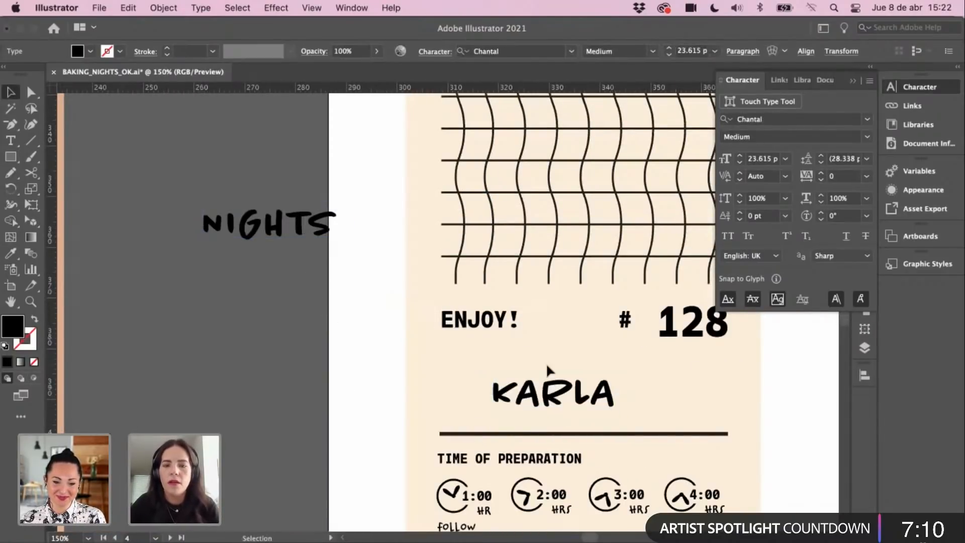
Step: Enlarge the restyled name to about 34 pt and delete the NIGHTS sample
left_click(551, 381)
left_click_drag(555, 372, 598, 387)
left_click_drag(274, 357, 245, 401)
left_click(236, 255)
key("Delete")
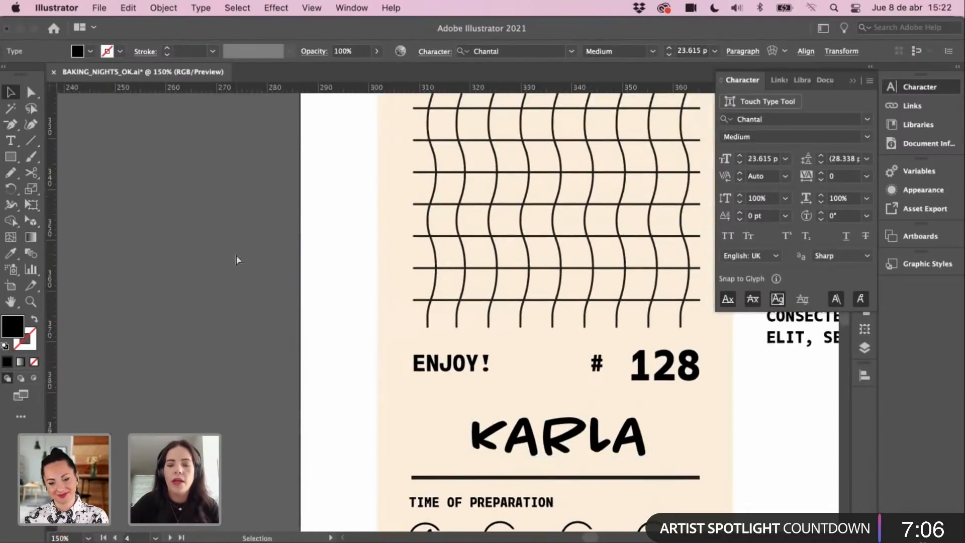
Step: Paste a copy of the restyled name for use over the wavy grid
key("super+minus")
left_click_drag(368, 227, 351, 245)
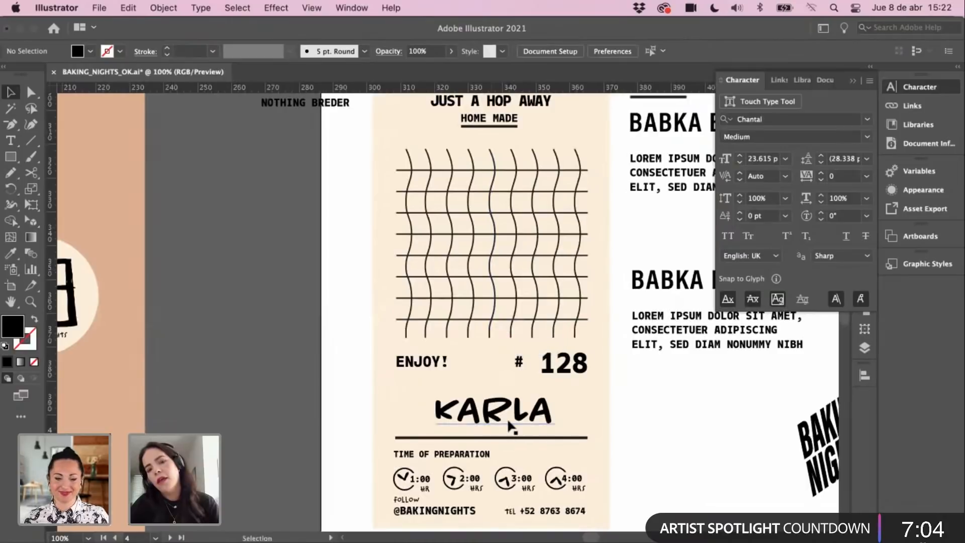
left_click(535, 419)
scroll(458, 344, "up", 2)
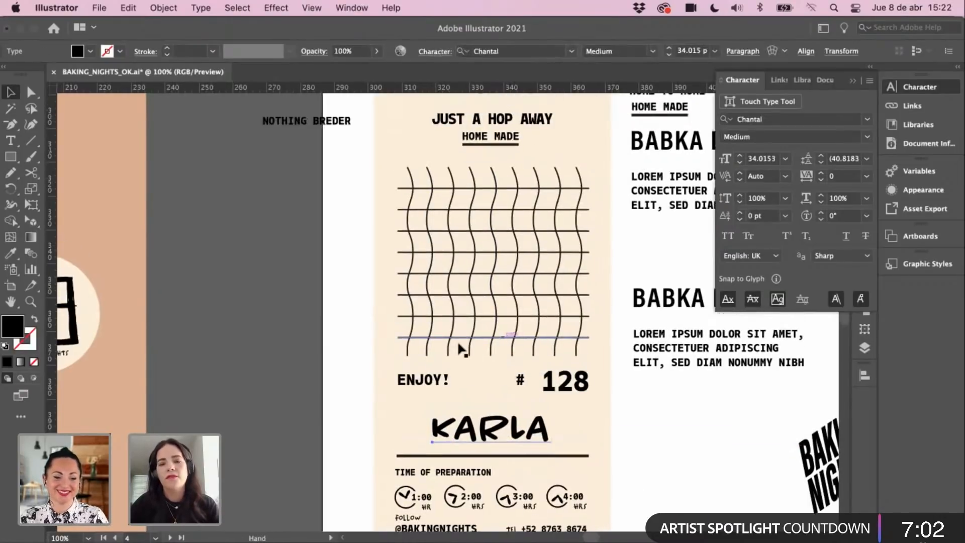
key("super+v")
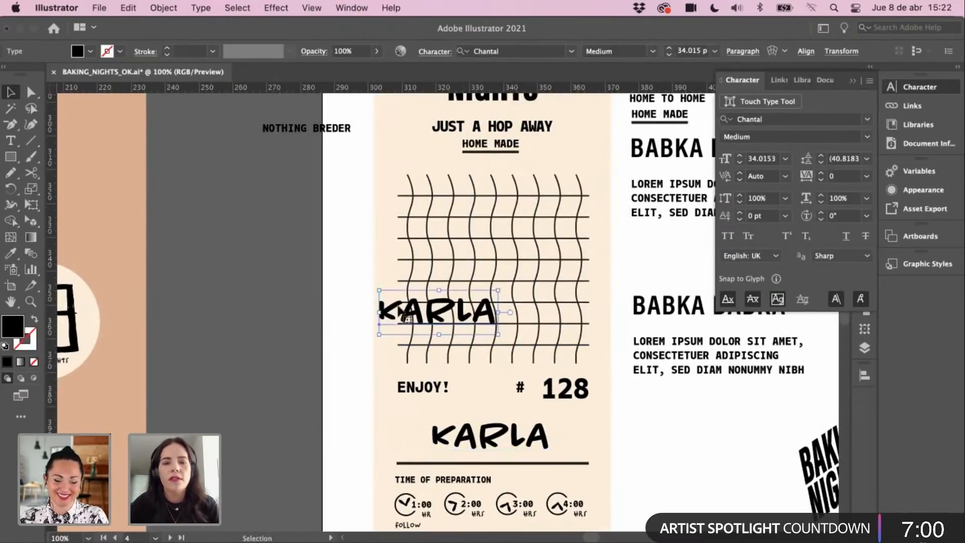
Step: Centre the name copy over the wavy grid and retype it as STREET 12 MEXICO
left_click_drag(404, 304, 437, 293)
double_click(437, 293)
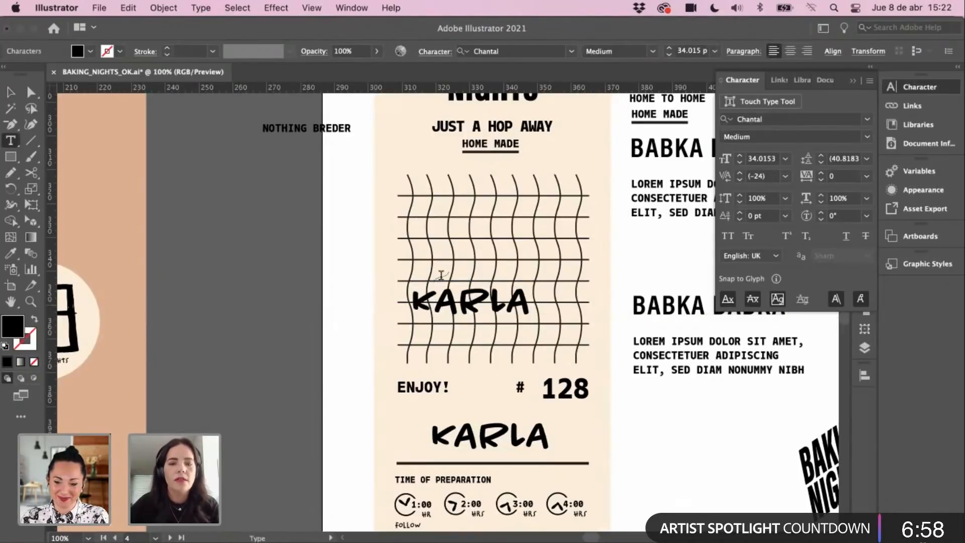
double_click(441, 298)
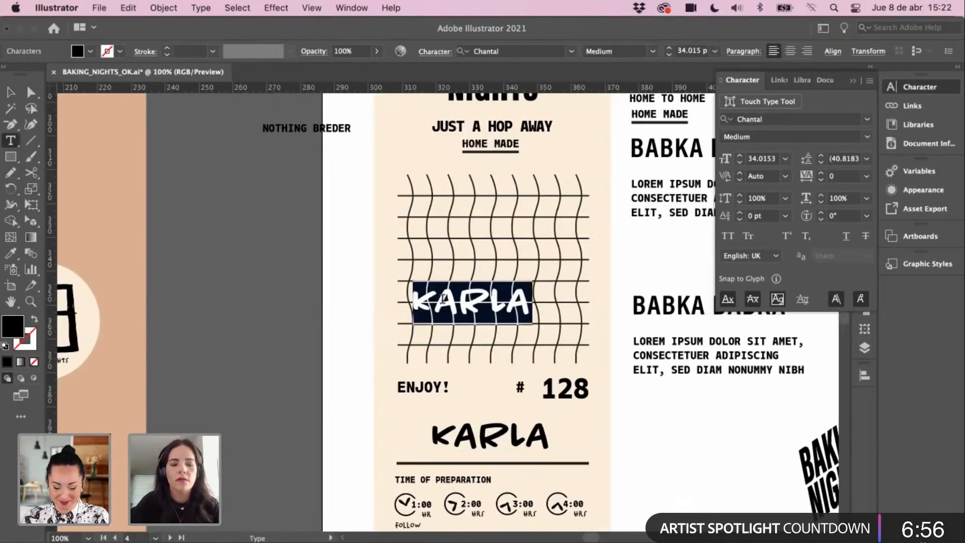
type("STREET 12")
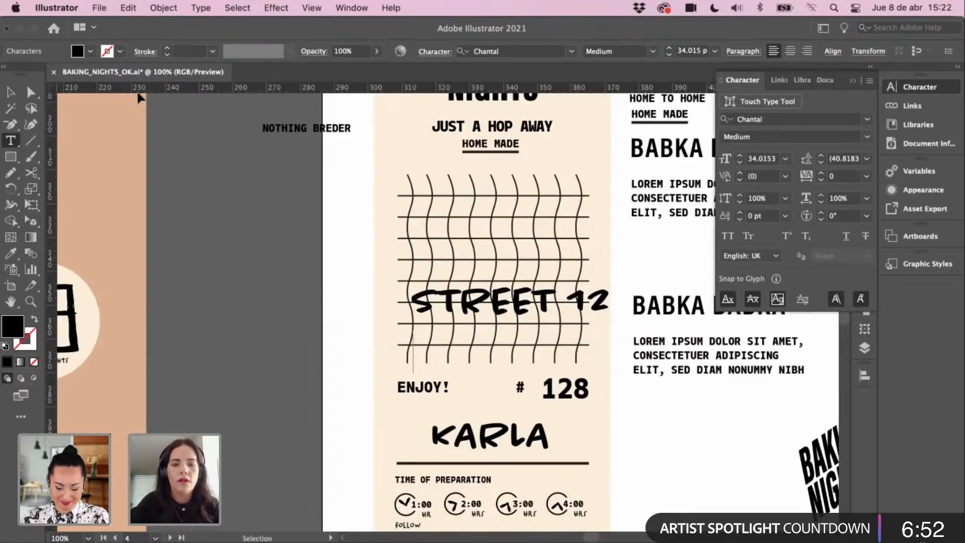
type("MEXIOC")
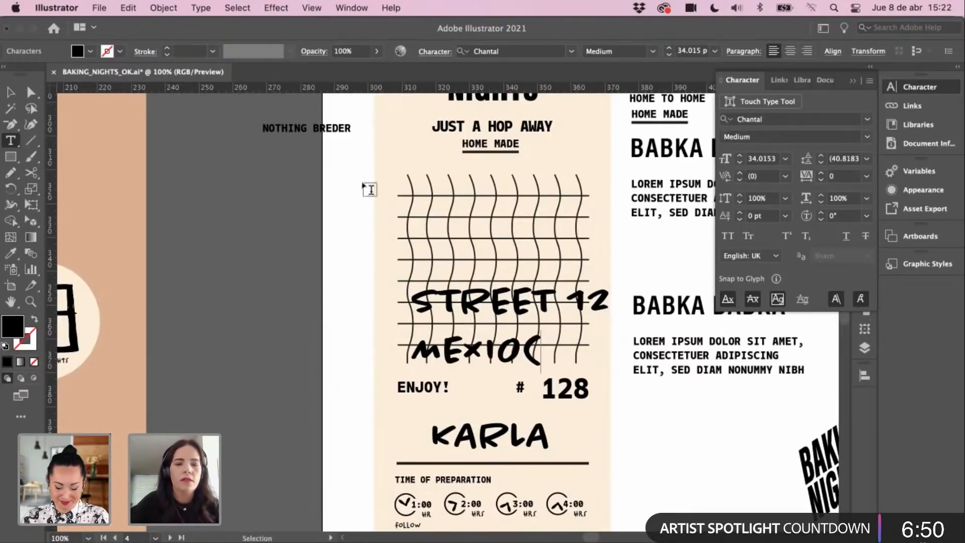
key("BackSpace")
key("BackSpace")
type("CO")
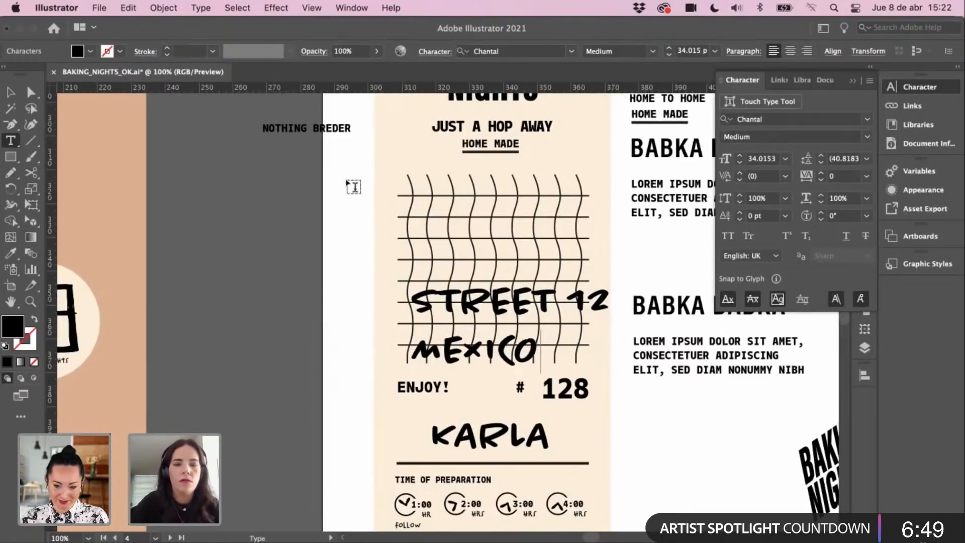
left_click(10, 91)
Step: Shrink STREET 12 MEXICO into two compact lines with tracking -3 and 20 pt leading
left_click_drag(609, 283, 555, 298)
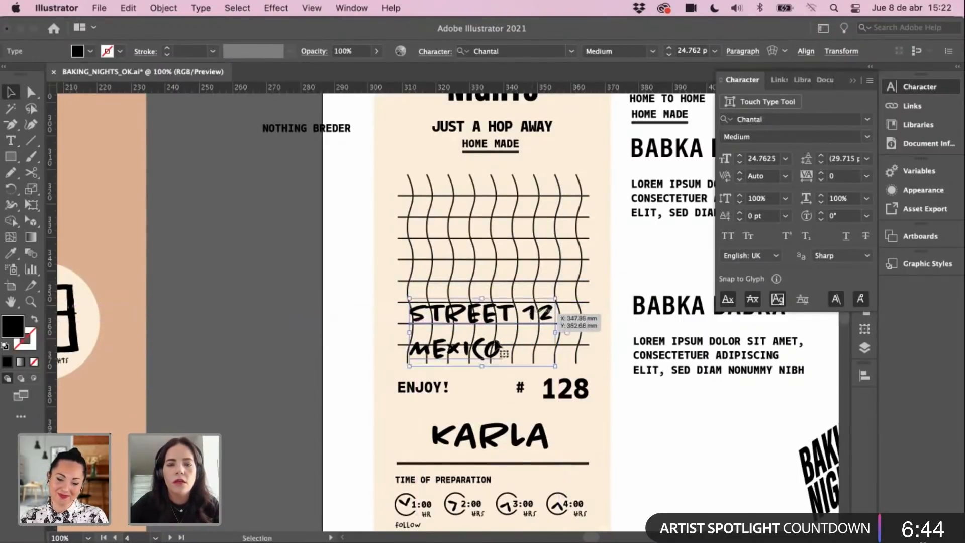
left_click(821, 179)
left_click(821, 179)
left_click(821, 179)
left_click(821, 162)
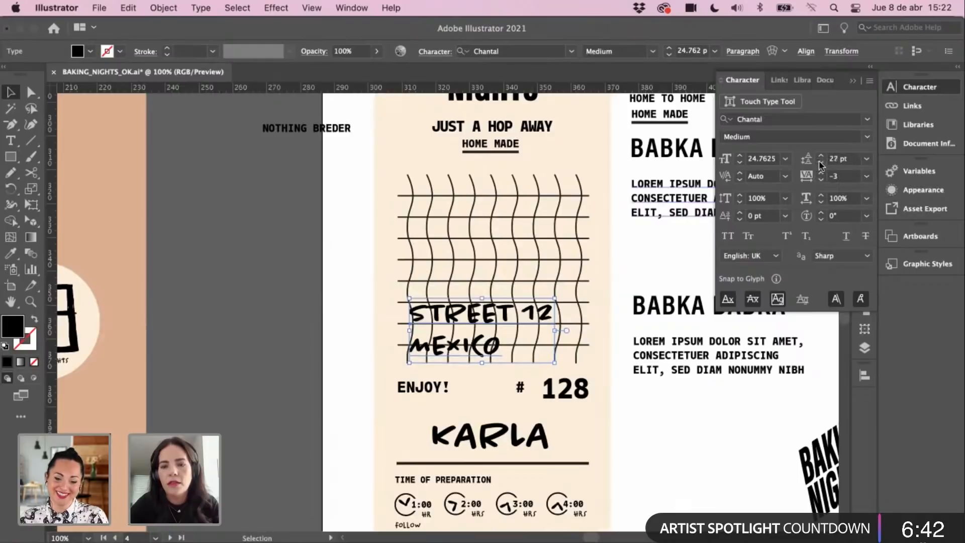
left_click(821, 162)
left_click(820, 162)
left_click(821, 162)
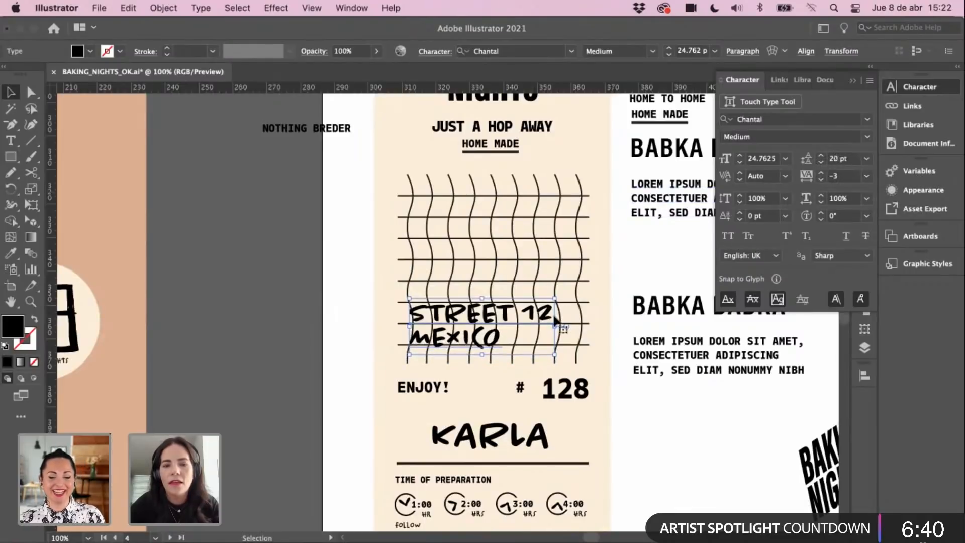
left_click_drag(555, 298, 543, 302)
left_click_drag(477, 344, 479, 339)
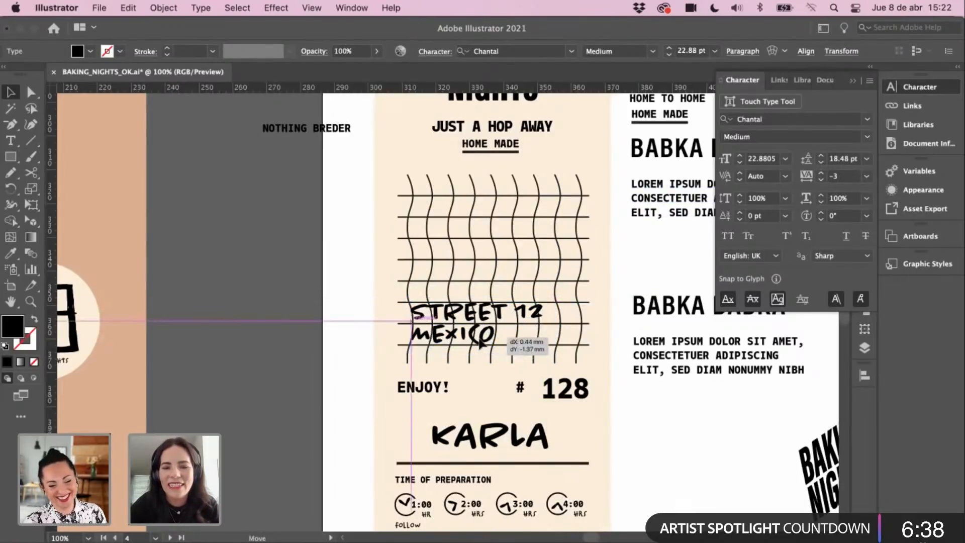
Step: Give KARLA and 128 the address text's style, then recentre KARLA
left_click(570, 391)
left_click(532, 442)
key("i")
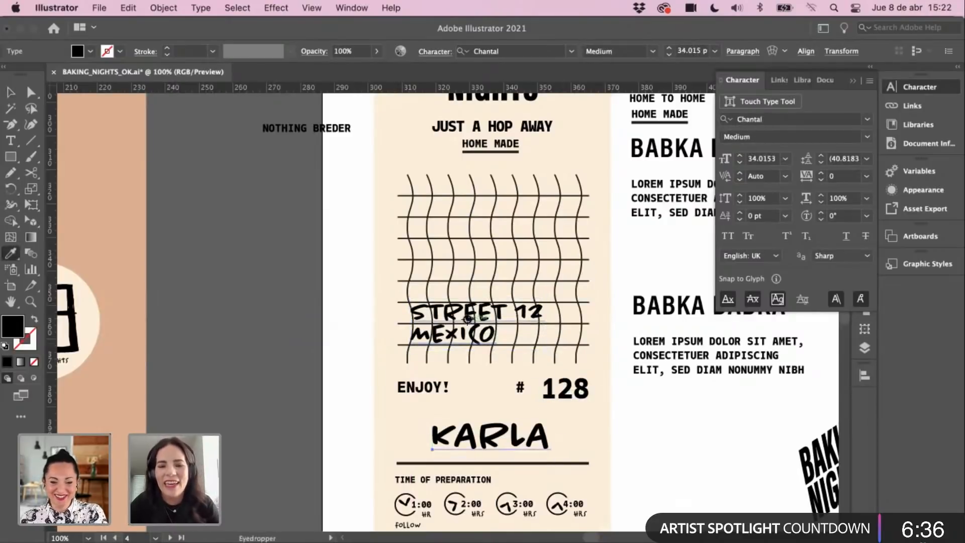
left_click(468, 320)
key("v")
left_click(571, 396)
key("i")
left_click(493, 332)
key("v")
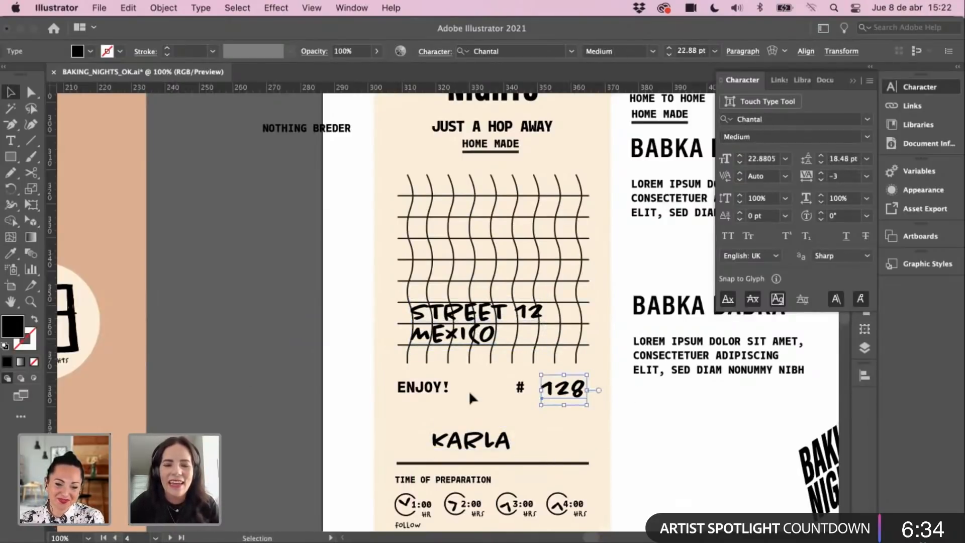
left_click(469, 392)
left_click_drag(492, 438, 508, 438)
Step: Add a new text line left of the grid, discarding an extra placeholder text box
key("space")
left_click_drag(390, 325, 364, 369)
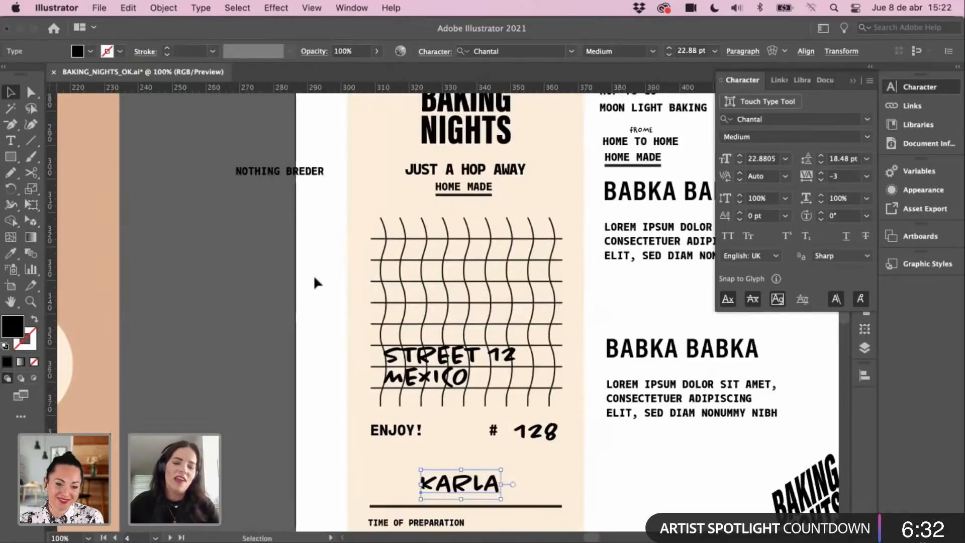
key("t")
left_click(264, 284)
left_click_drag(223, 253, 371, 387)
left_click(12, 93)
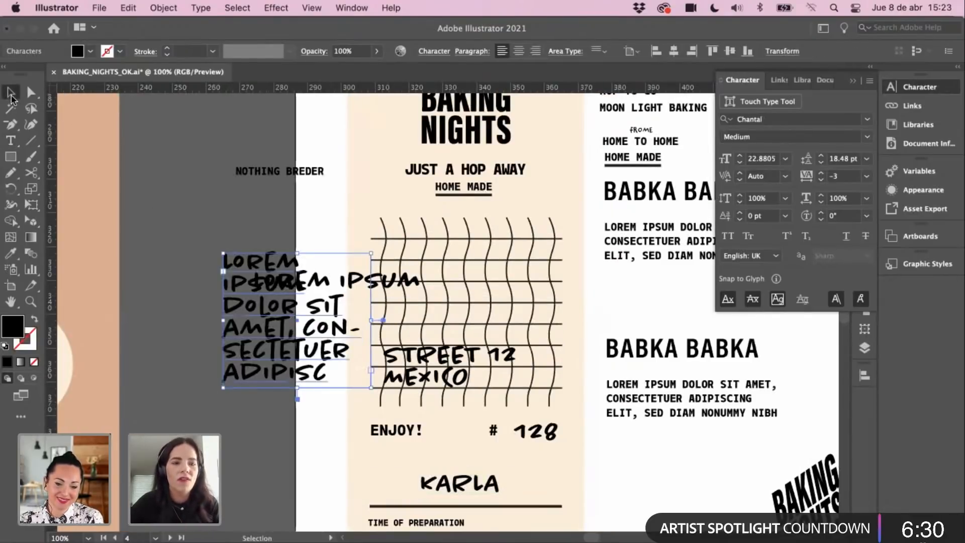
key("Delete")
Step: Change the placeholder to 3 MADALENAS and place it across the top of the grid
left_click(332, 292)
key("t")
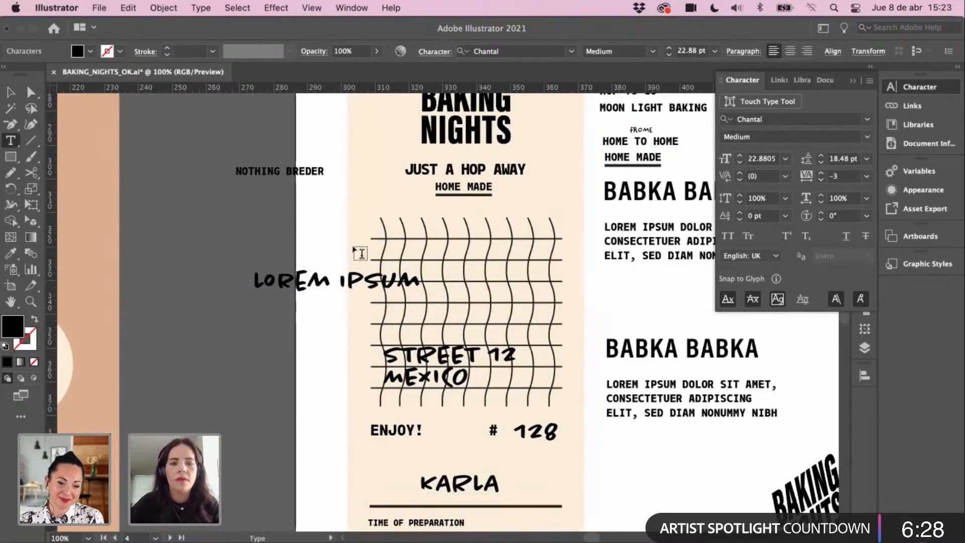
double_click(344, 270)
key("super+a")
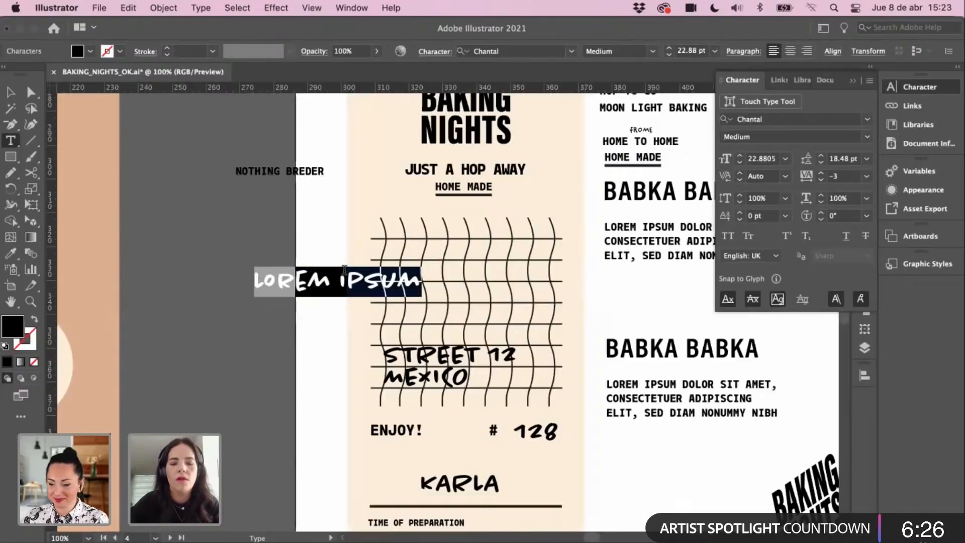
type("3 MAD")
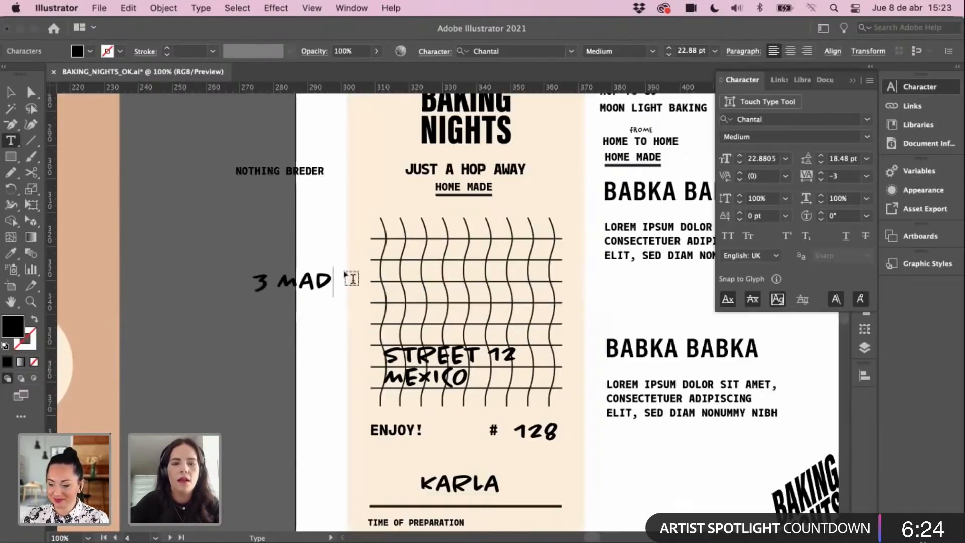
type("ALENAS")
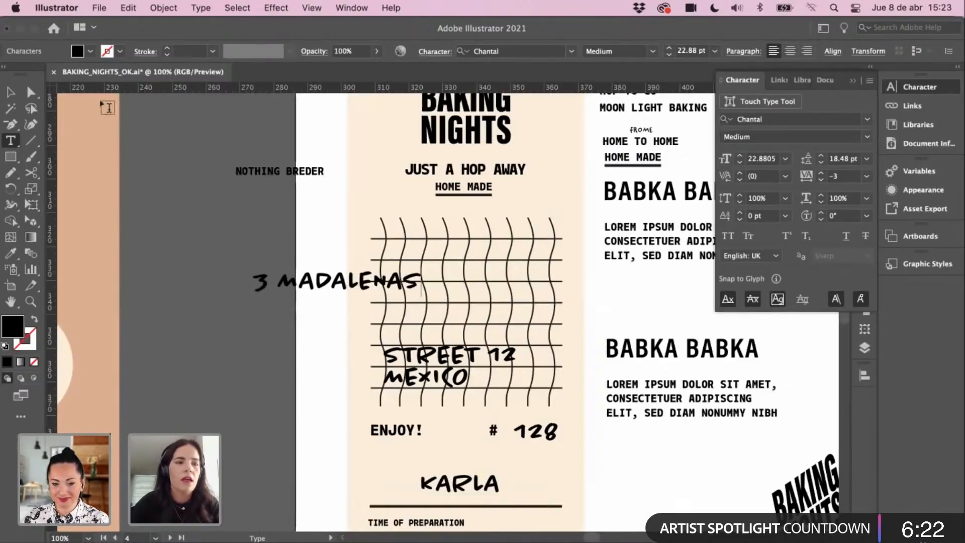
left_click(12, 92)
left_click(299, 291)
left_click_drag(341, 274, 470, 241)
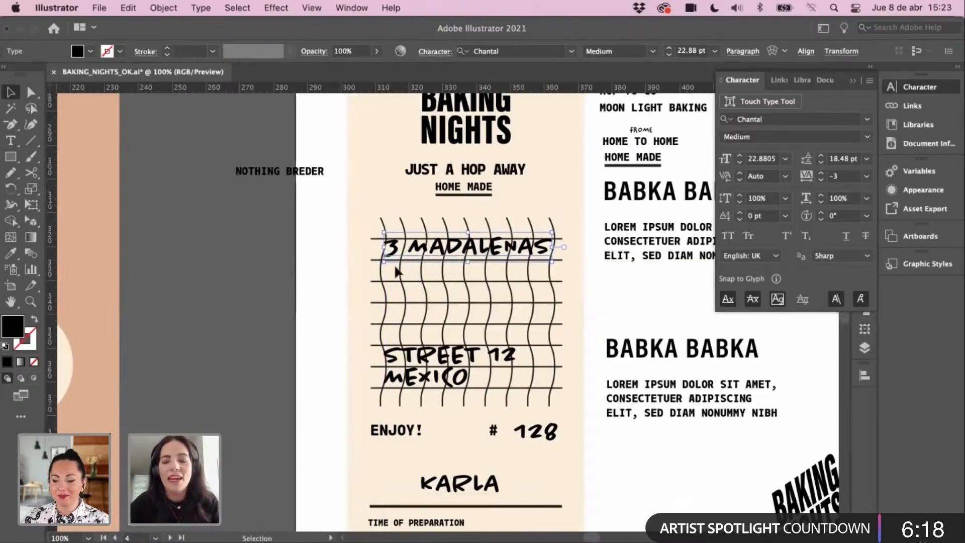
key("Down")
key("Down")
key("Down")
key("Down")
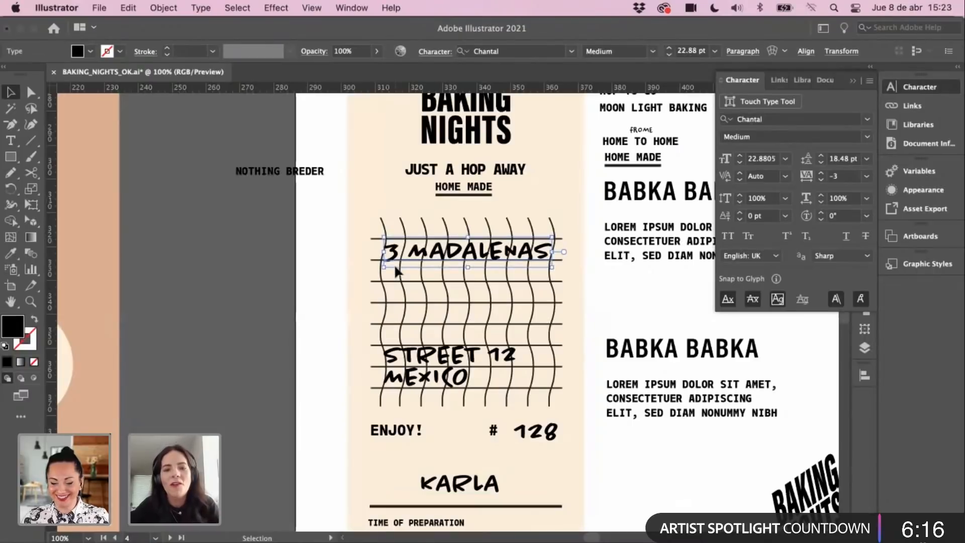
left_click(330, 301)
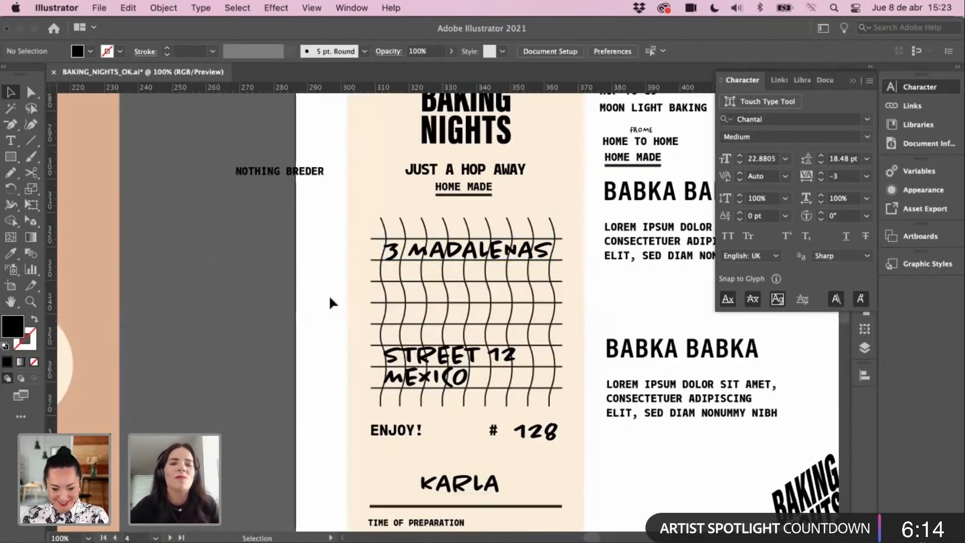
Step: Move the NOTHING BREDER text left and down, then frame the peach artboard
scroll(329, 254, "right", 2)
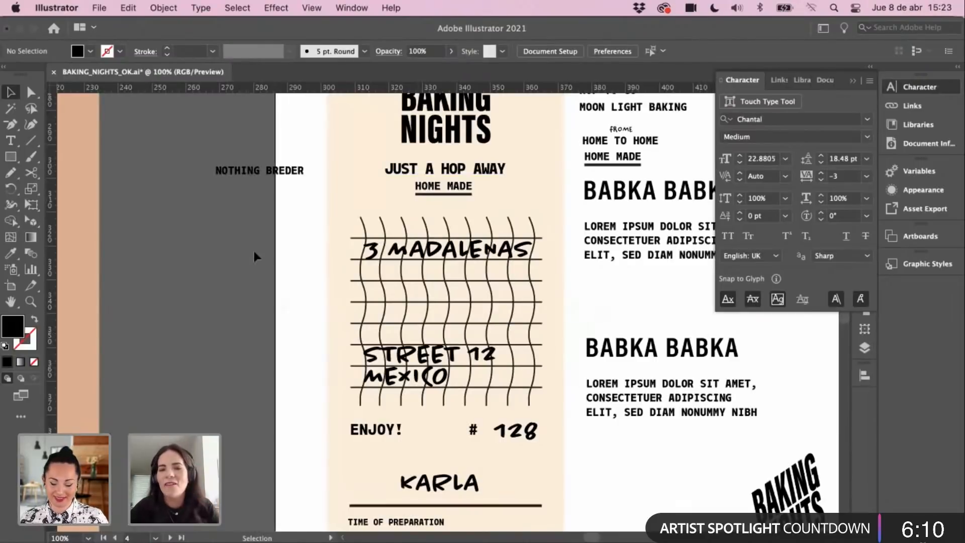
left_click_drag(260, 170, 241, 190)
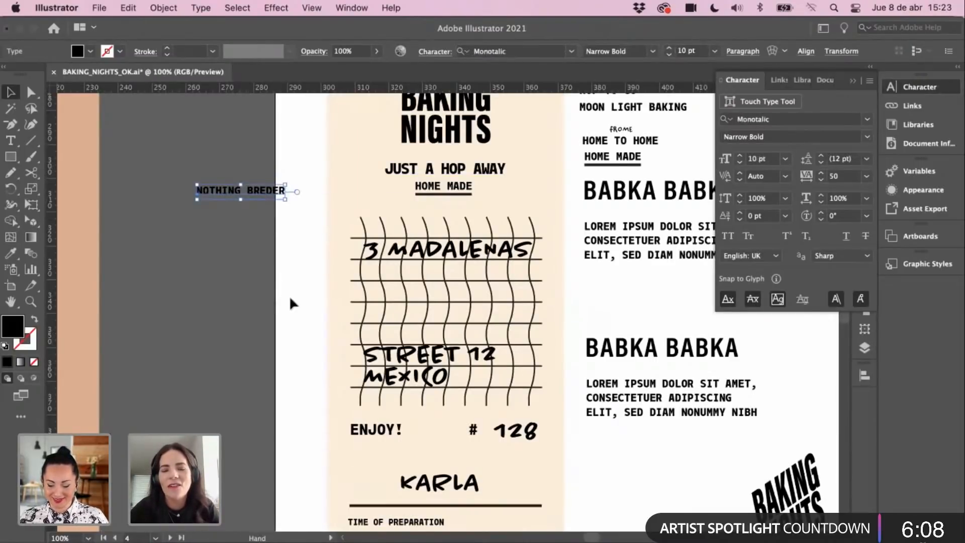
key("super+minus")
left_click_drag(377, 310, 290, 281)
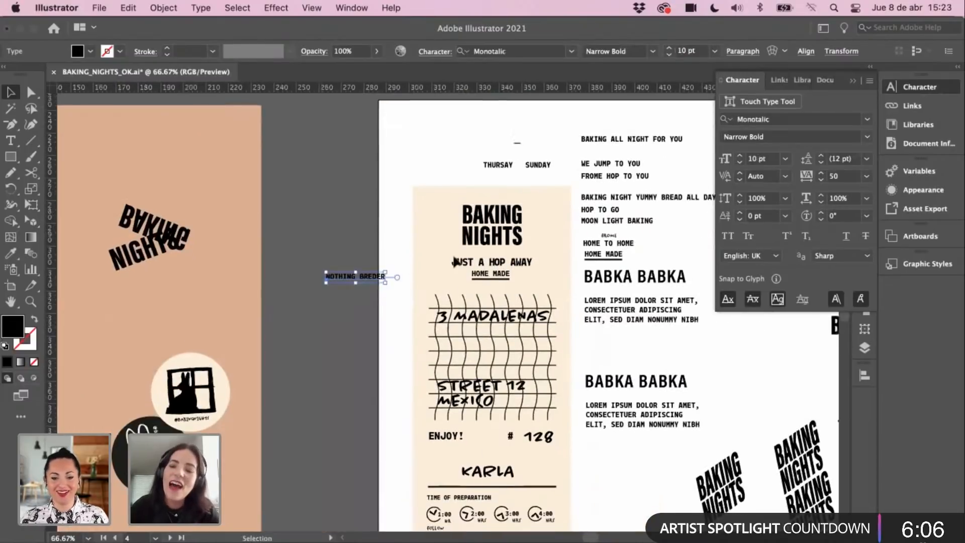
left_click(322, 388)
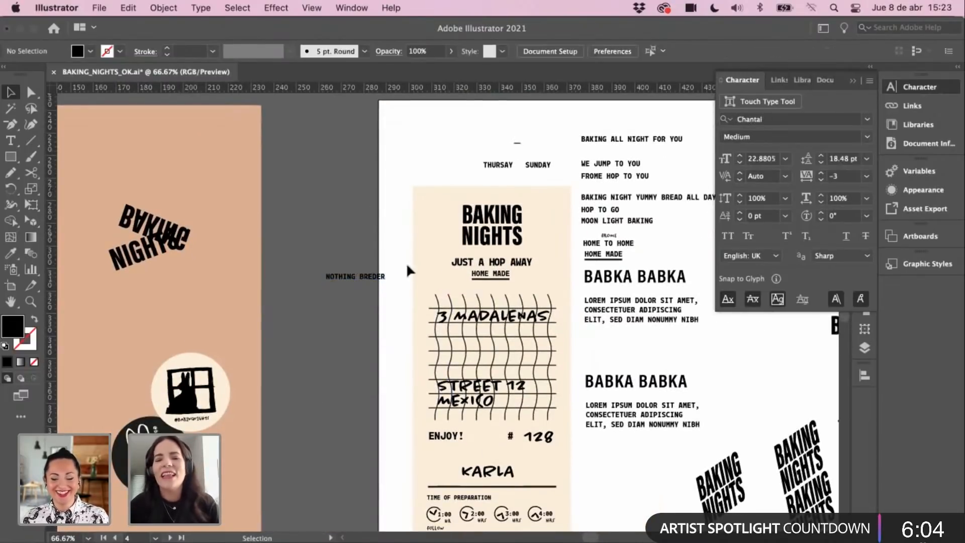
left_click_drag(447, 348, 480, 319)
key("super+equal")
key("super+minus")
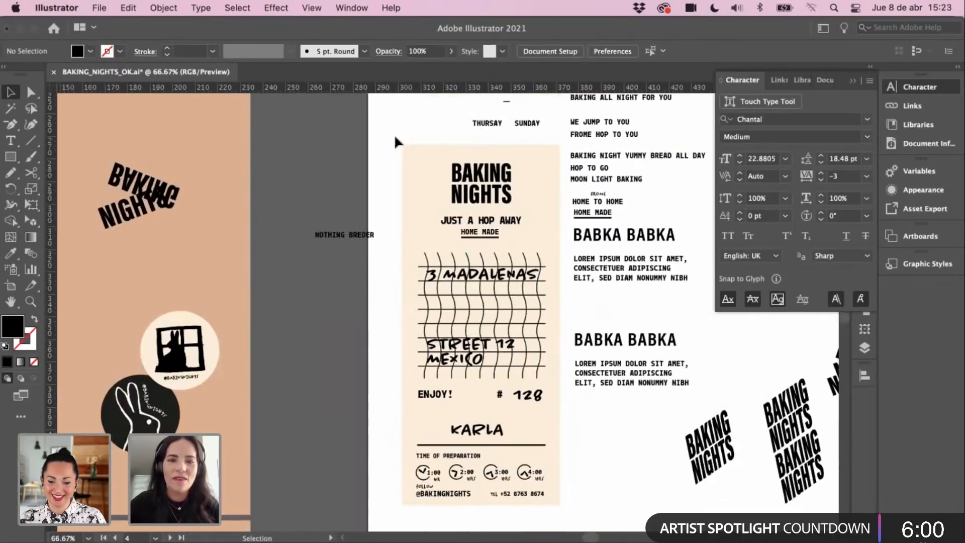
Step: Marquee-select the receipt artwork and zoom out to 50% around it
left_click(164, 8)
left_click(316, 136)
left_click_drag(367, 190, 346, 185)
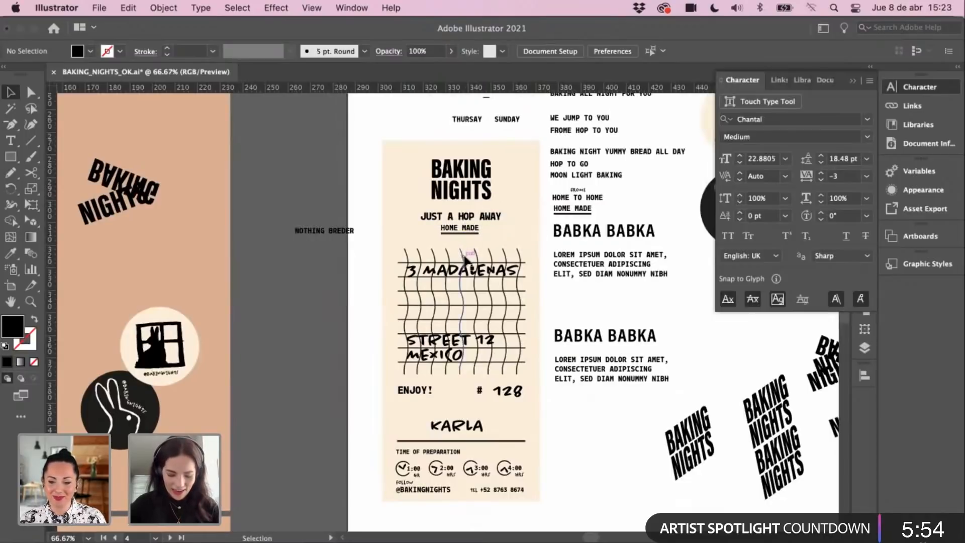
left_click(164, 8)
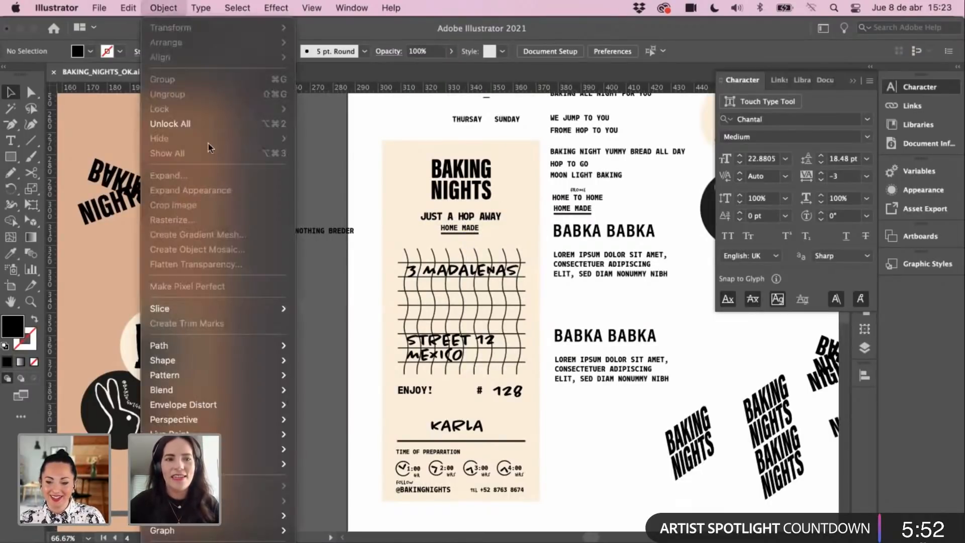
left_click(320, 154)
left_click_drag(481, 456, 542, 510)
left_click_drag(364, 386, 514, 372)
key("super+minus")
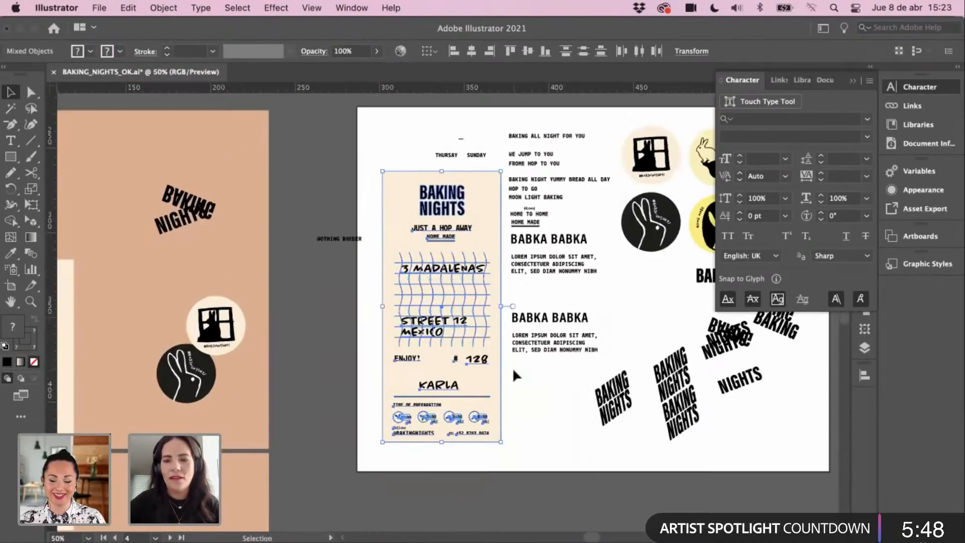
left_click_drag(327, 317, 592, 258)
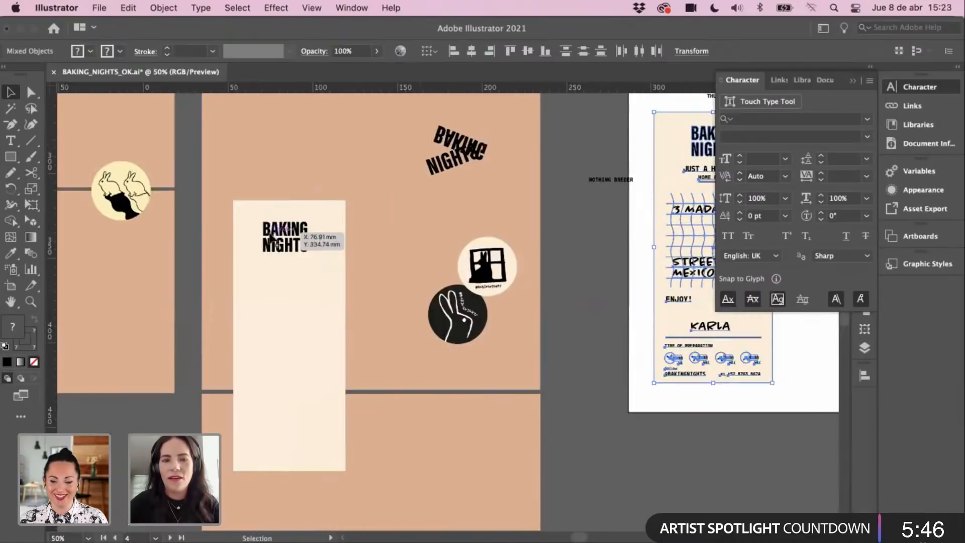
Step: Delete the cream BAKING NIGHTS panel and paste the receipt artwork onto the peach artboard
left_click(286, 249)
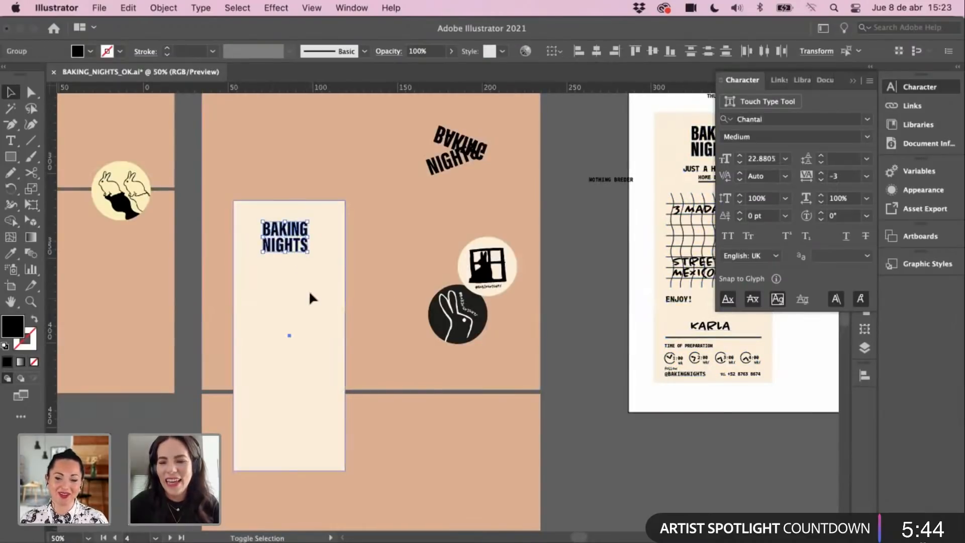
key("Delete")
left_click(354, 297)
key("super+2")
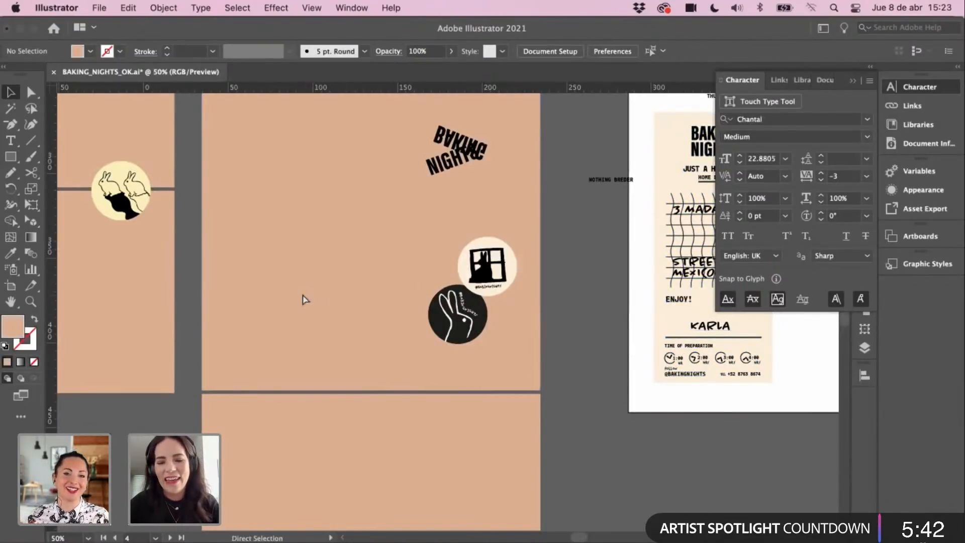
key("super+v")
left_click_drag(425, 314, 288, 329)
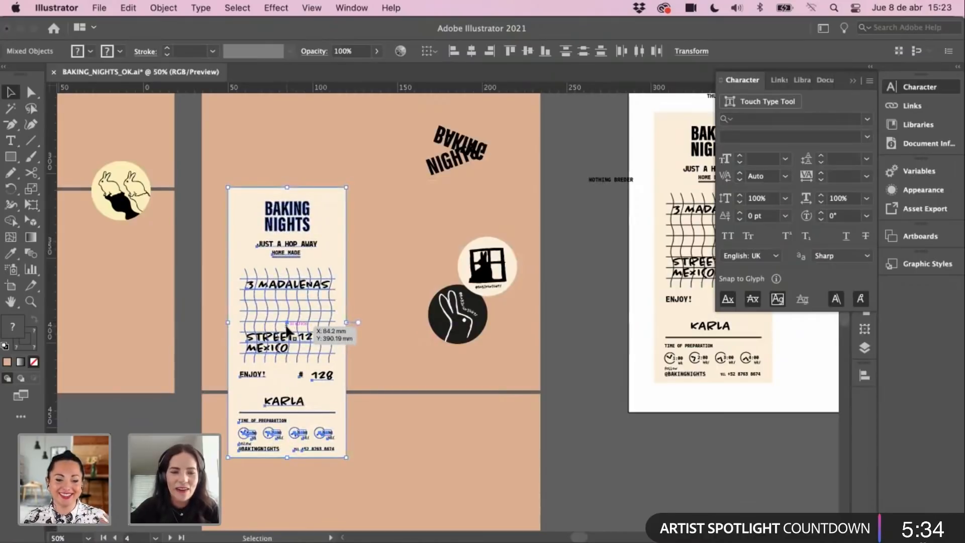
Step: Move the STREET 12 MEXICO text lower and zoom out to the whole artboards
left_click(135, 419)
left_click(296, 363, "super")
scroll(363, 377, "right", 2)
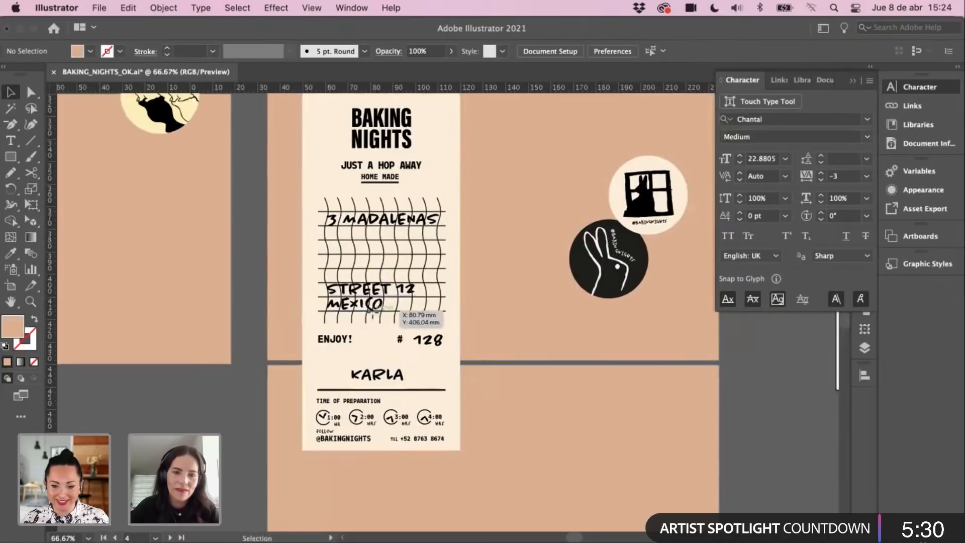
left_click_drag(372, 313, 373, 333)
key("super+z")
left_click(273, 267, "alt+super")
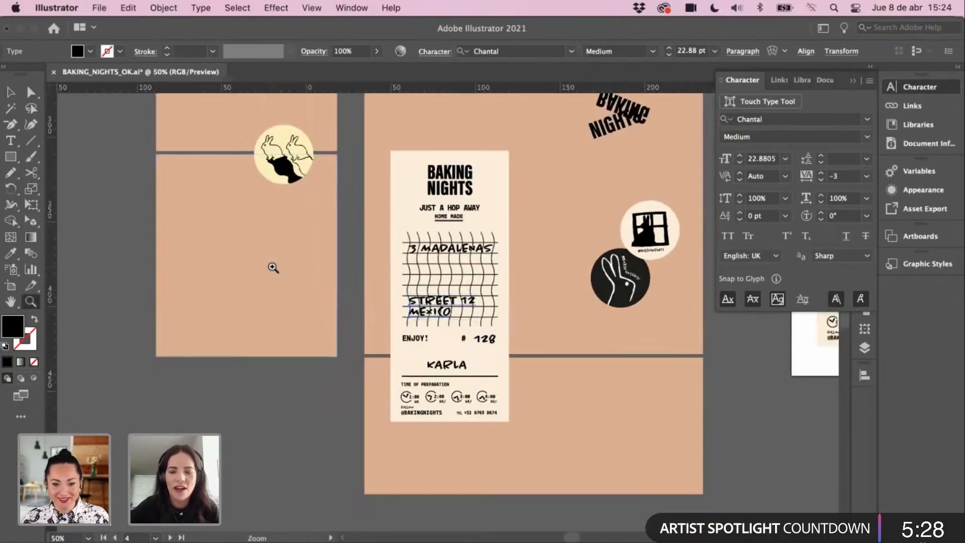
key("super+z")
Step: Select the receipt without the lower peach rectangle and drag it lower on the artboard
left_click(485, 437)
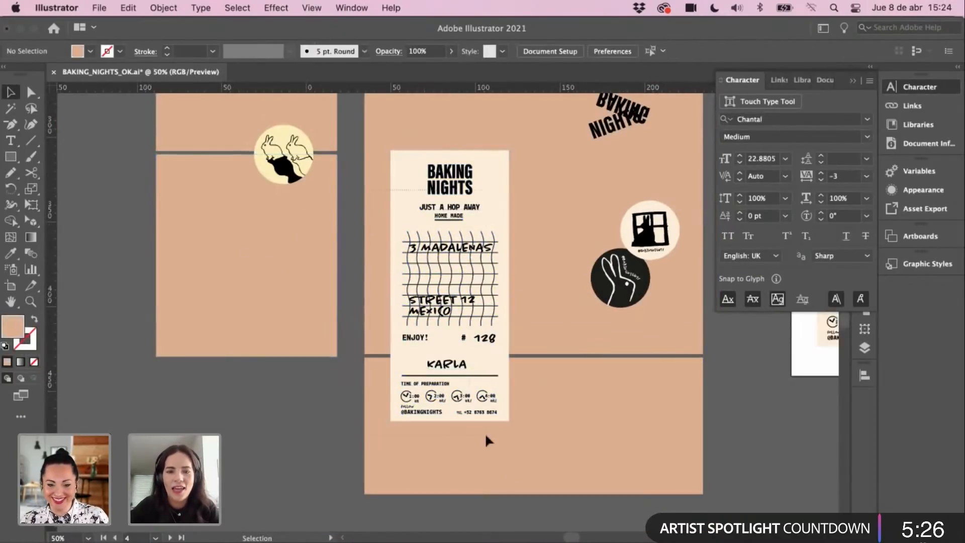
left_click_drag(485, 436, 478, 309)
left_click(457, 267)
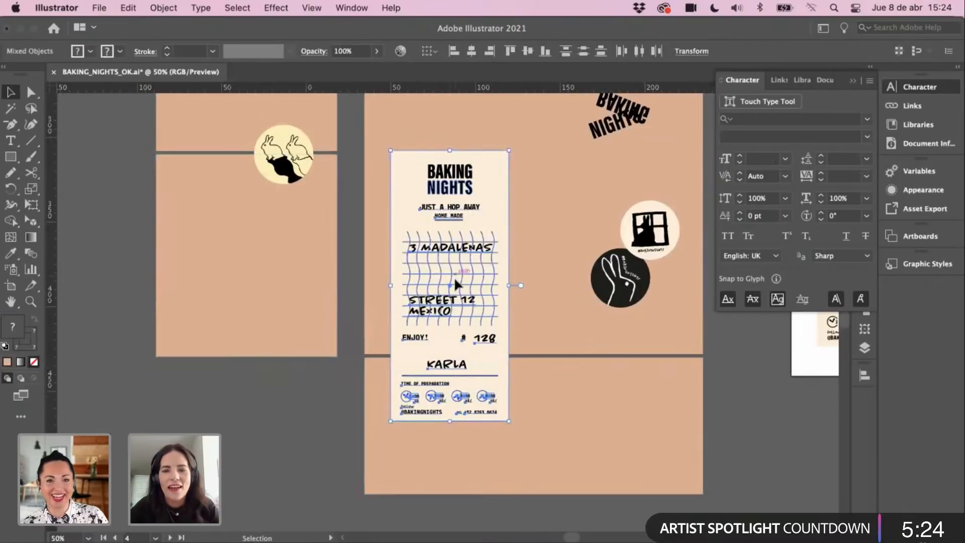
left_click_drag(454, 277, 447, 295)
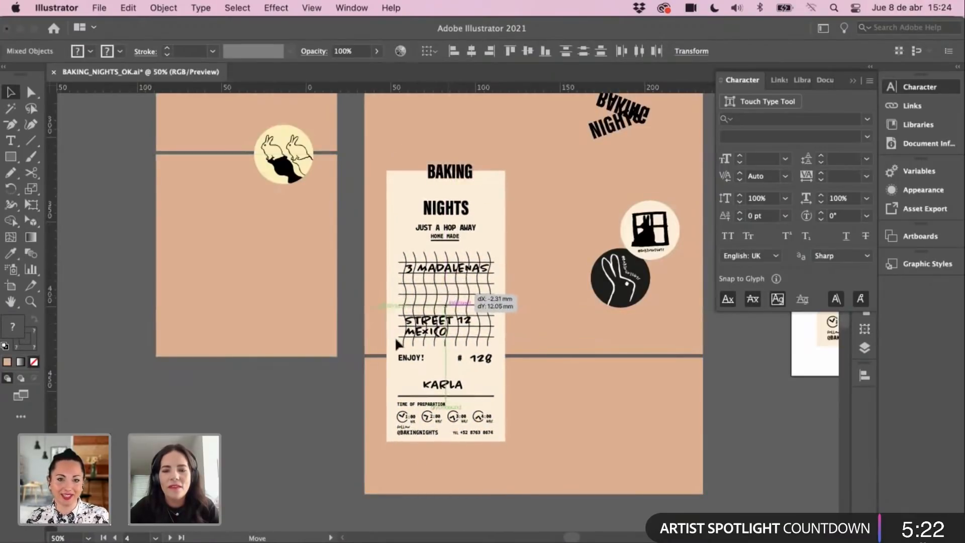
left_click(394, 338)
key("z")
left_click(460, 329)
left_click(523, 308)
Step: Move the ENJOY! # 128 line down toward KARLA
key("v")
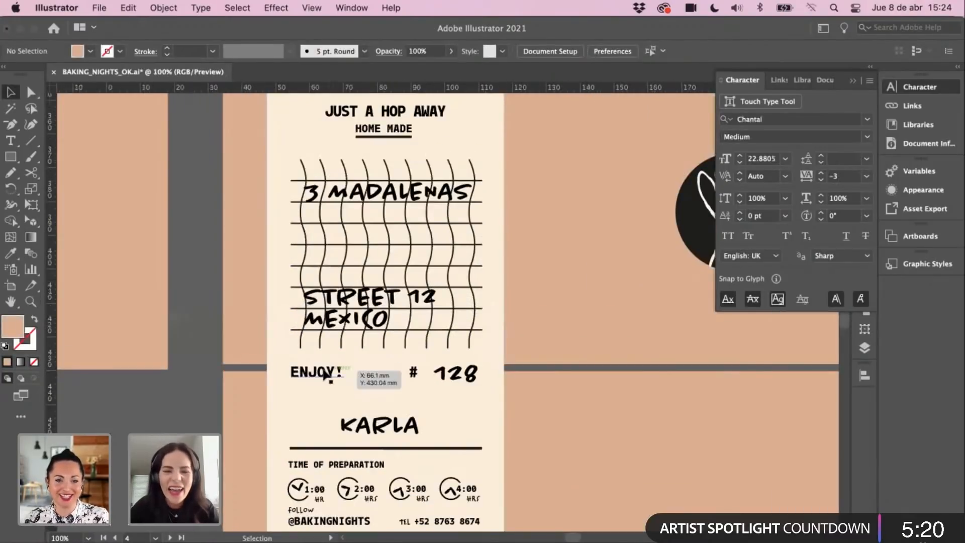
left_click(426, 380)
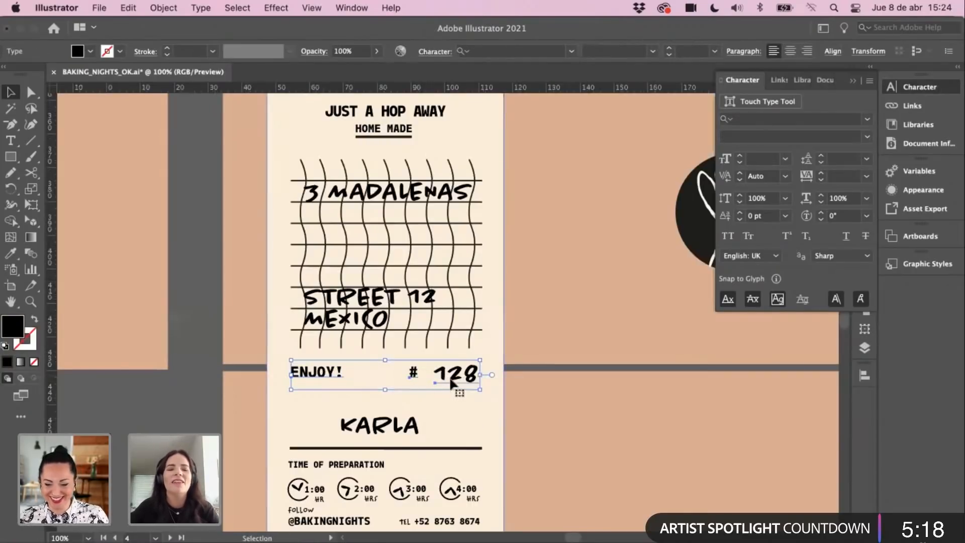
left_click_drag(454, 378, 454, 402)
left_click(191, 412)
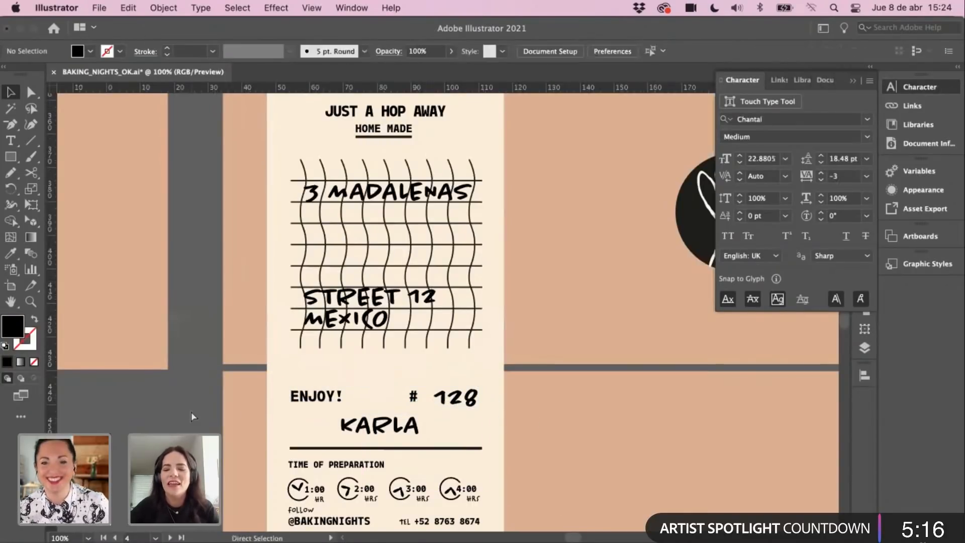
key("super+minus")
key("super+minus")
scroll(406, 292, "up", 2)
Step: Drag BAKING down onto NIGHTS and nudge it right and down to align
left_click_drag(410, 182, 403, 200)
key("z")
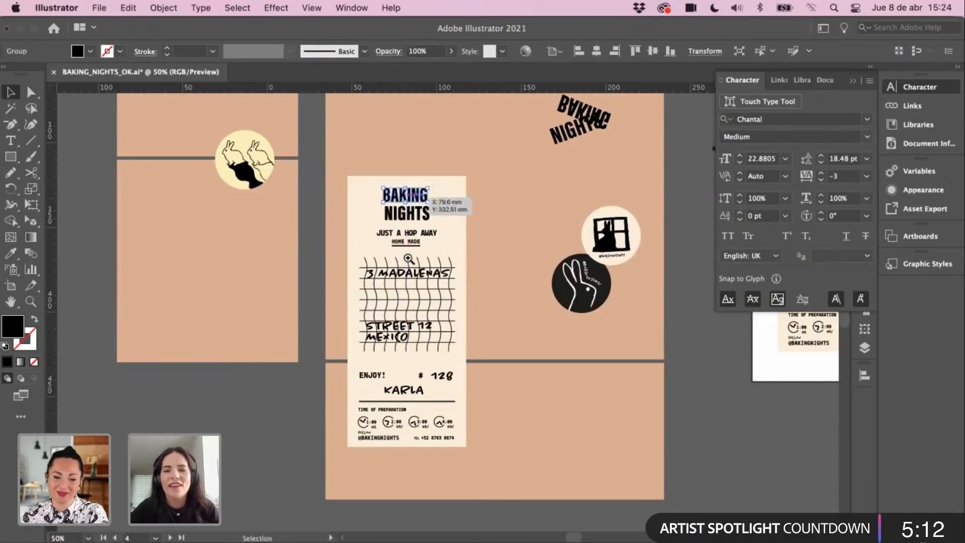
left_click(411, 262)
left_click(455, 298)
left_click(461, 289)
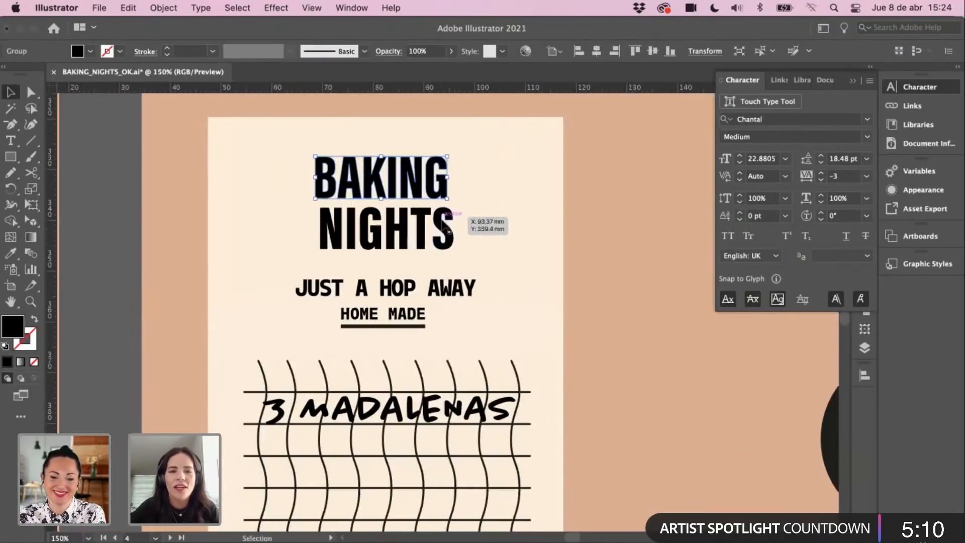
key("Right")
key("Down")
key("Down")
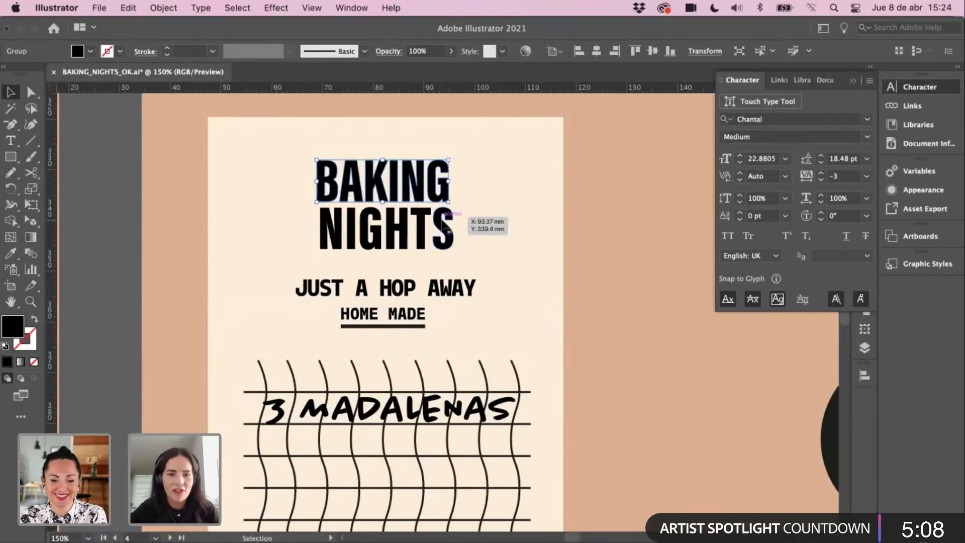
key("Right")
key("Right")
left_click(344, 237, "shift")
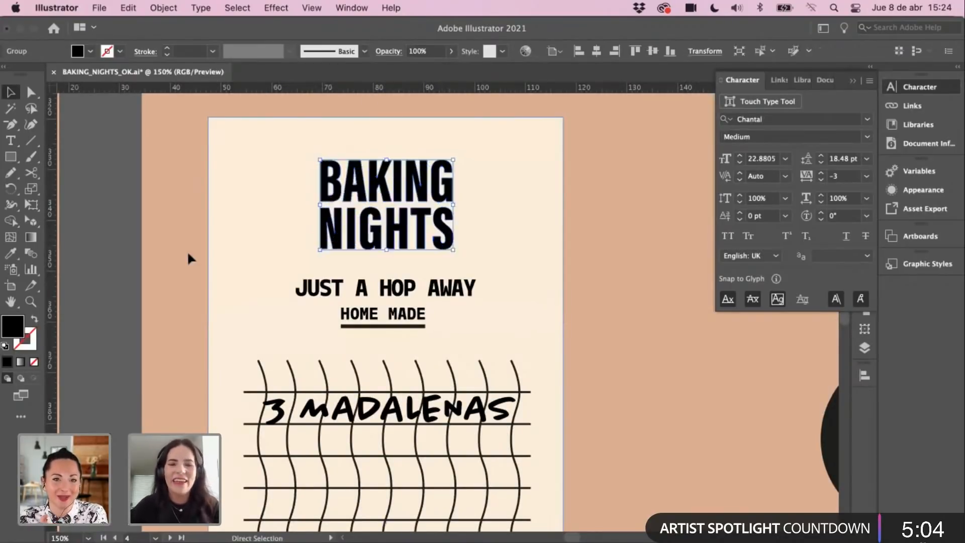
left_click(128, 225)
Step: Pan the view to the lower part of the receipt
key("super+minus")
key("super+minus")
left_click_drag(367, 297, 305, 202)
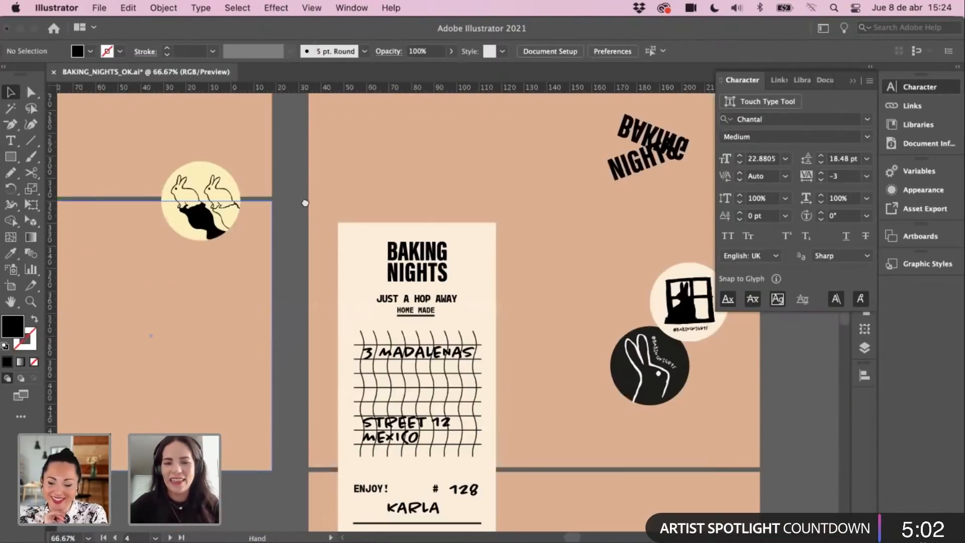
left_click_drag(505, 345, 468, 301)
scroll(432, 216, "up", 1)
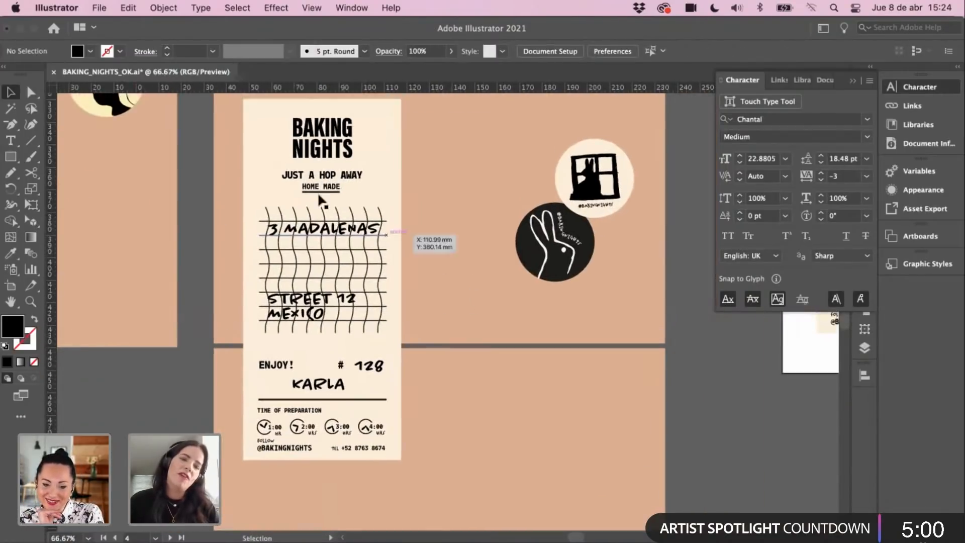
scroll(399, 237, "up", 3)
scroll(430, 321, "up", 5)
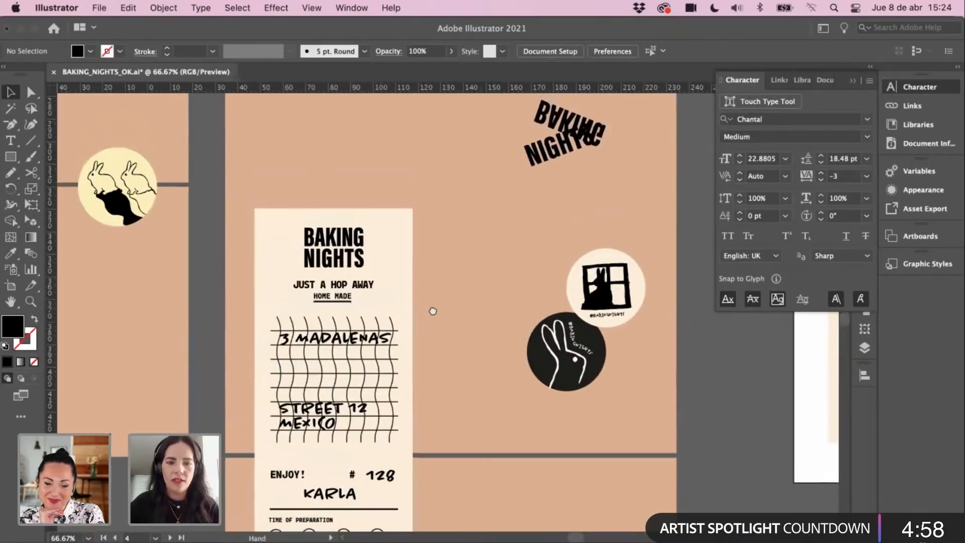
Step: Zoom to the preparation-time clocks and brush a stroke across the 2:00 clock
scroll(439, 372, "up", 1)
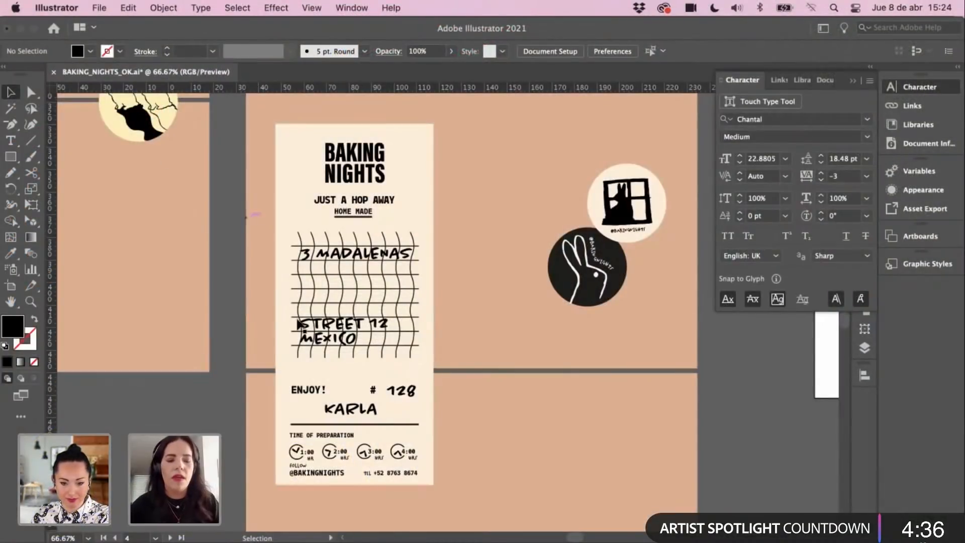
key("z")
left_click(341, 409)
left_click(341, 409)
left_click_drag(431, 308, 276, 321)
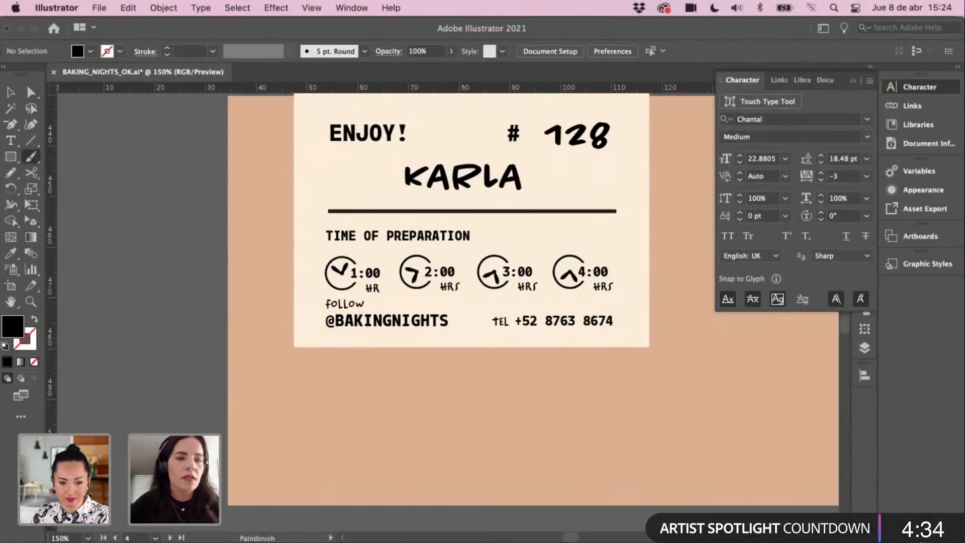
left_click_drag(397, 306, 396, 307)
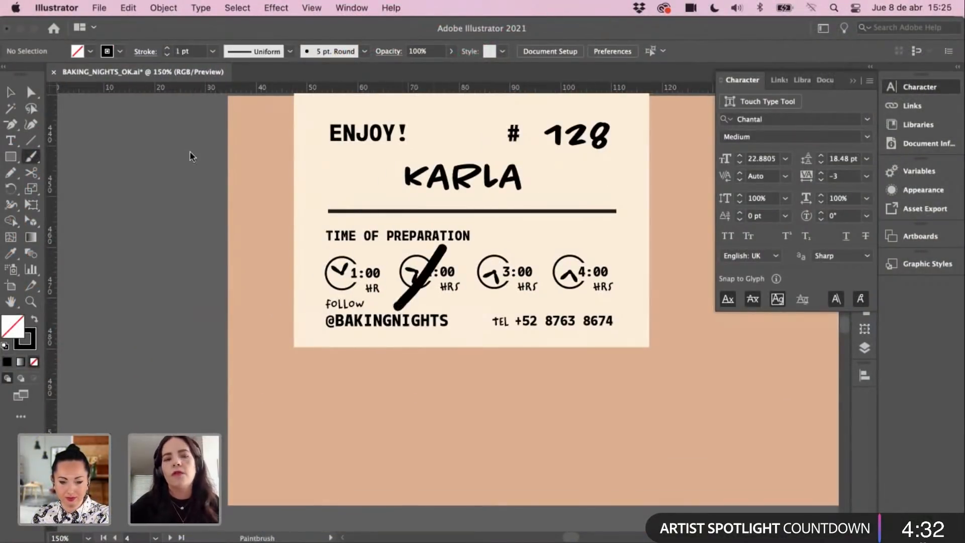
Step: Zoom and pan out past the slanted BAKING NIGHTS sticker to see all artboards
key("super+minus")
key("super+minus")
key("super+minus")
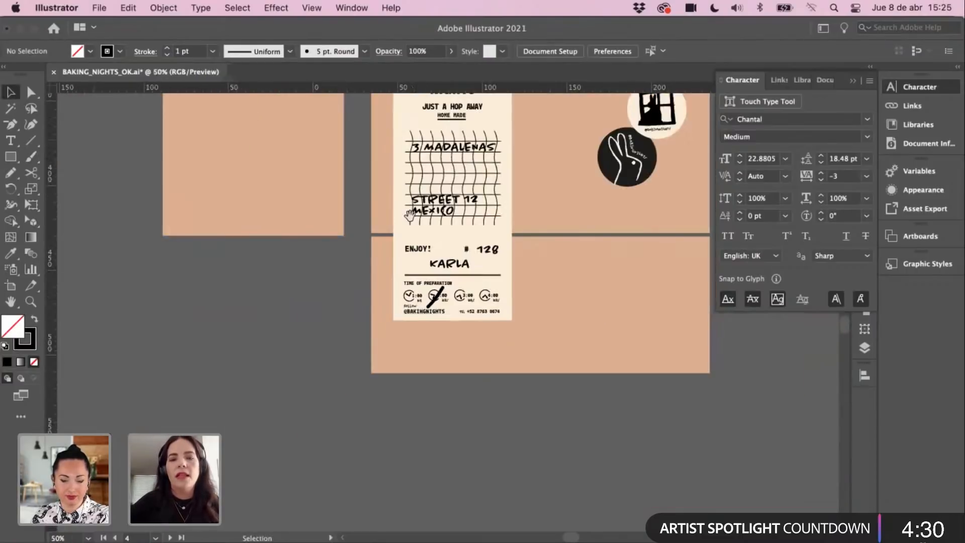
scroll(463, 187, "up", 3)
scroll(462, 187, "right", 3)
left_click_drag(508, 187, 506, 284)
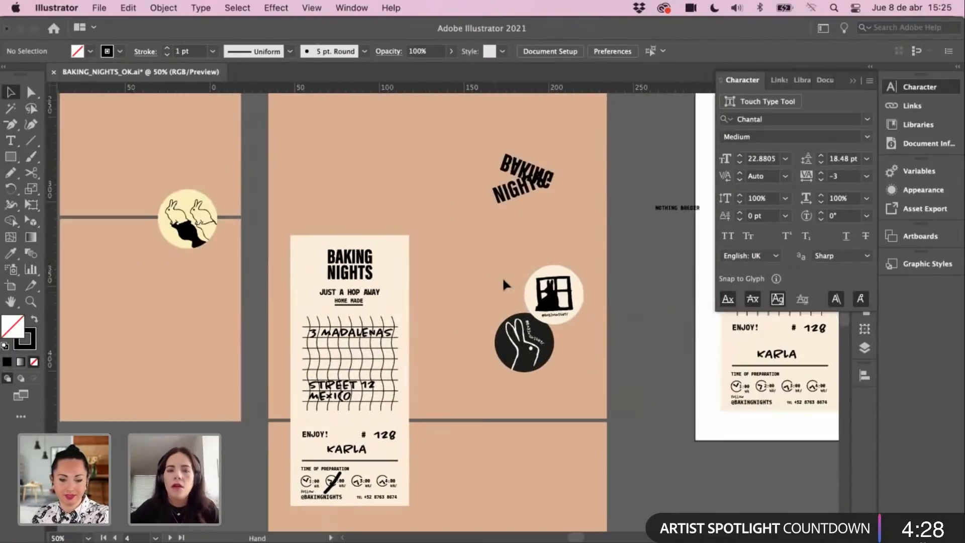
scroll(346, 308, "down", 3)
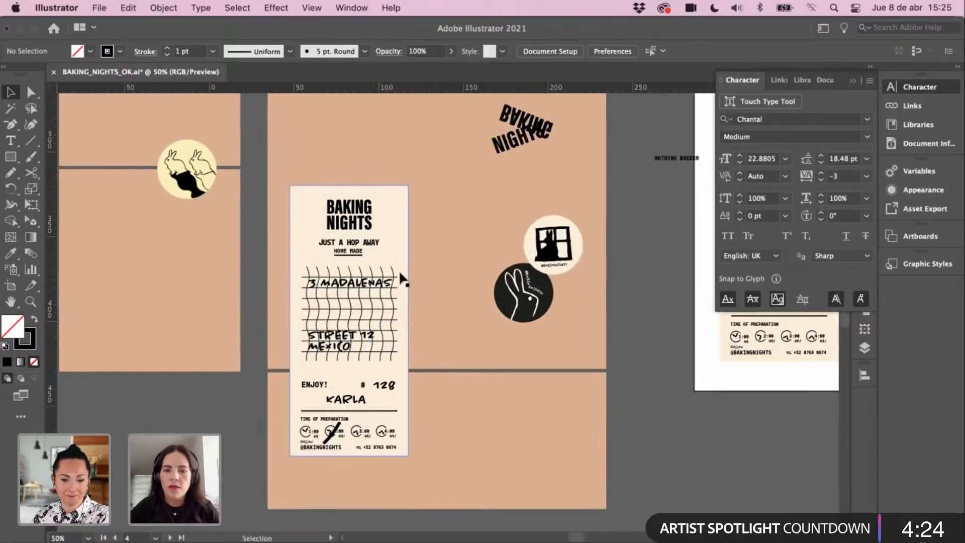
left_click_drag(404, 275, 377, 329)
key("super+minus")
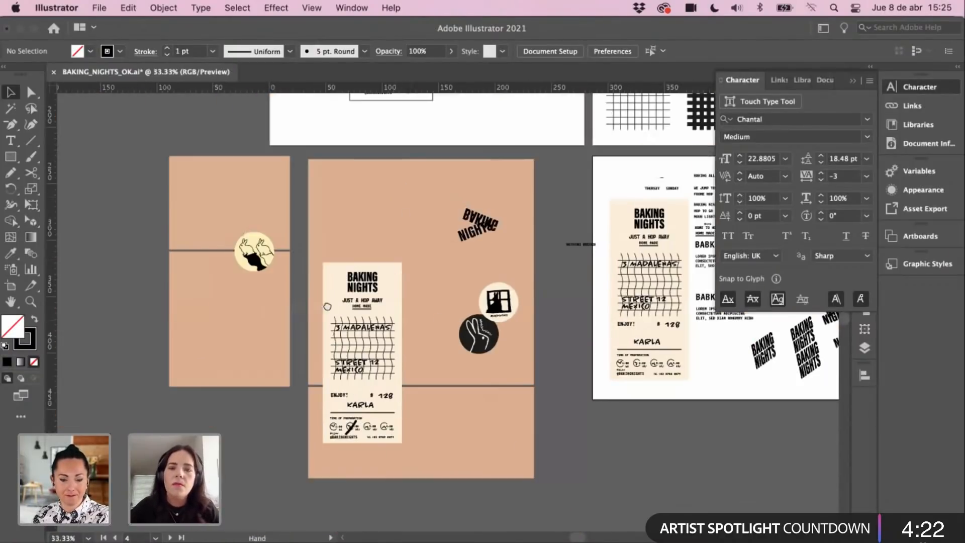
Step: Draw a tall thin rectangle beside the peach artboard, fill it black from the rabbit circle, and reposition it
scroll(327, 306, "right", 5)
key("z")
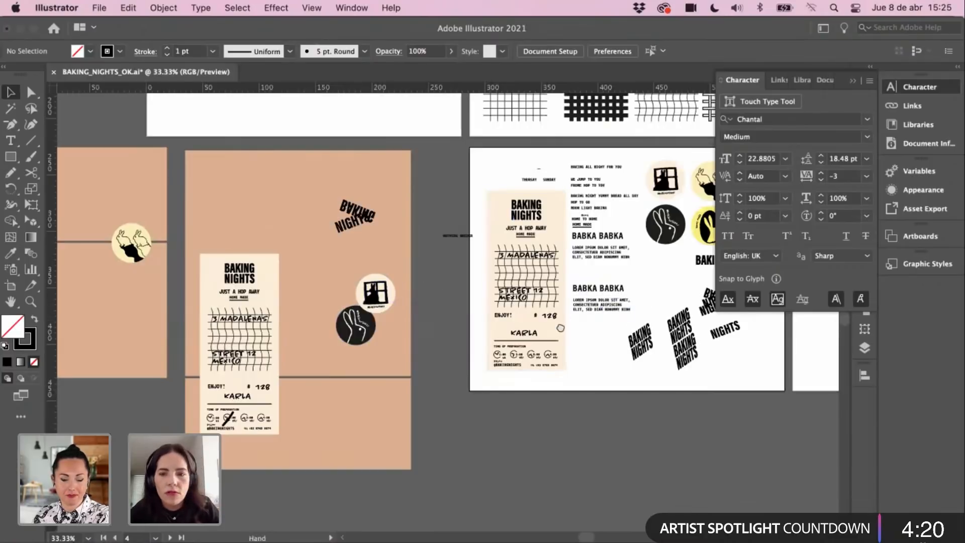
scroll(372, 337, "right", 3)
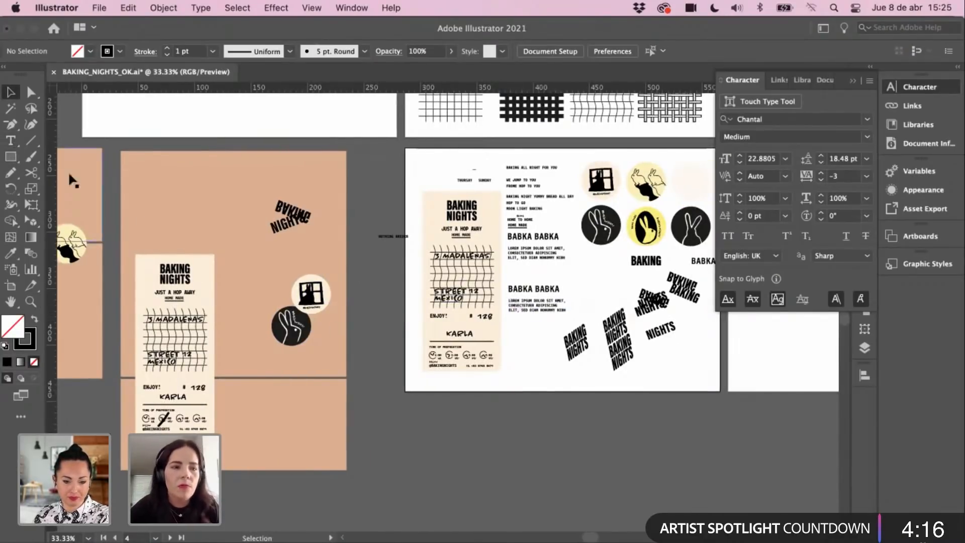
left_click_drag(350, 171, 372, 459)
key("i")
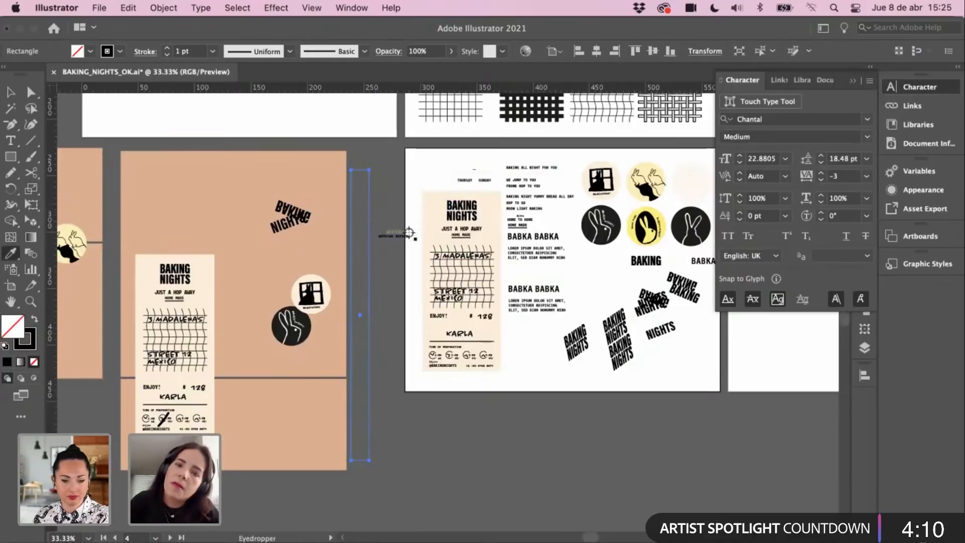
left_click(308, 337)
key("v")
left_click(376, 286)
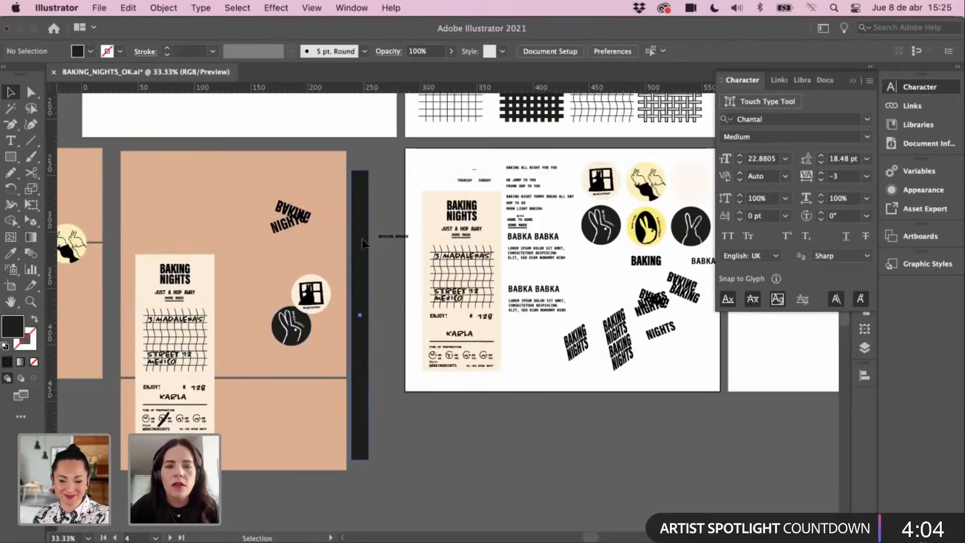
left_click_drag(362, 239, 158, 240)
Step: Move the small NOTHING BREDER text onto the white artboard
left_click_drag(225, 263, 347, 178)
left_click(420, 357)
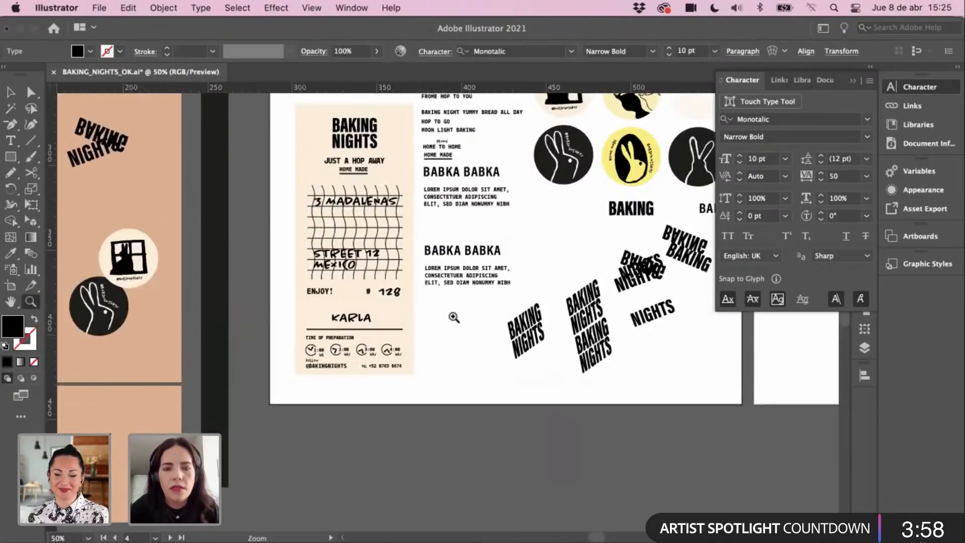
left_click(454, 317)
left_click_drag(699, 253, 592, 301)
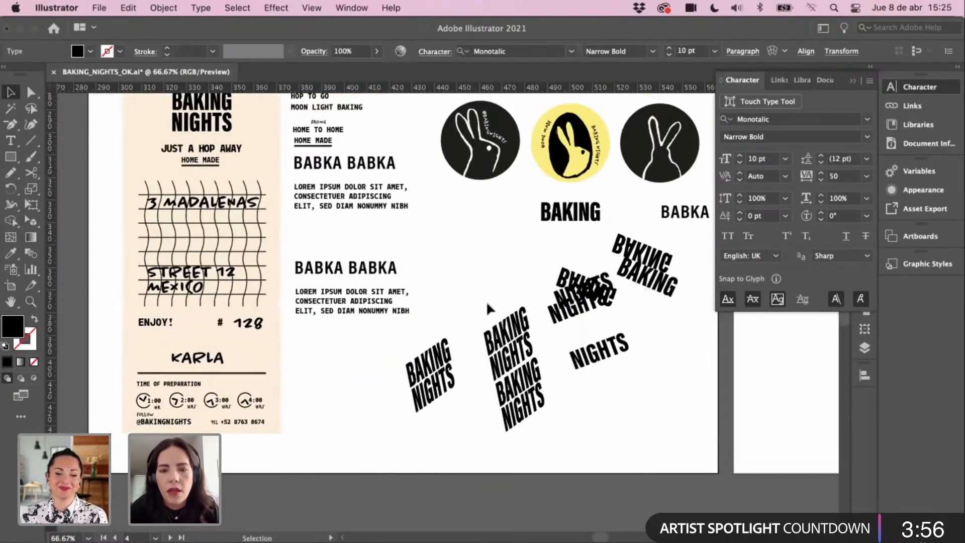
Step: Select the slanted double BAKING group and zoom in on the black strip
left_click(520, 355)
key("a")
key("v")
left_click(677, 255)
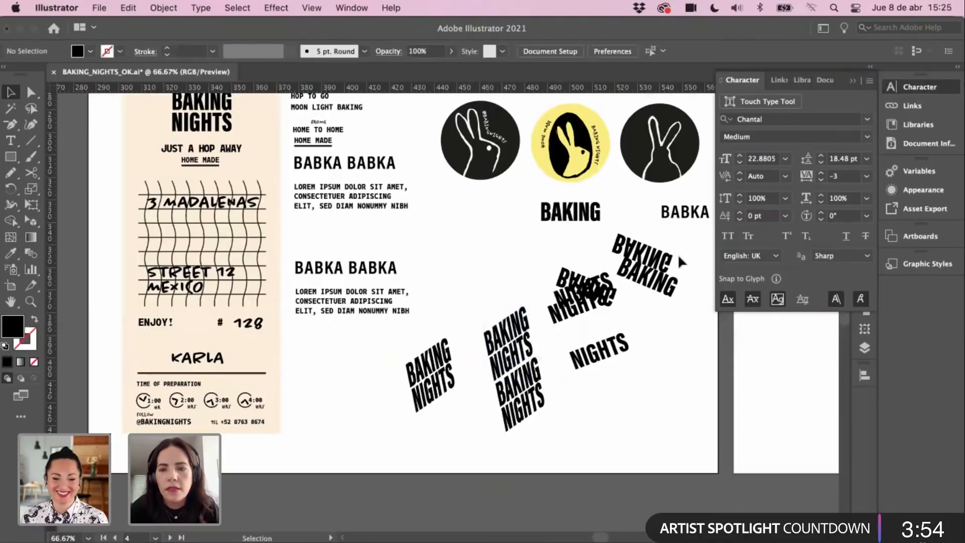
left_click(649, 287)
key("z")
left_click(352, 208, "alt")
left_click(355, 219)
left_click(308, 307)
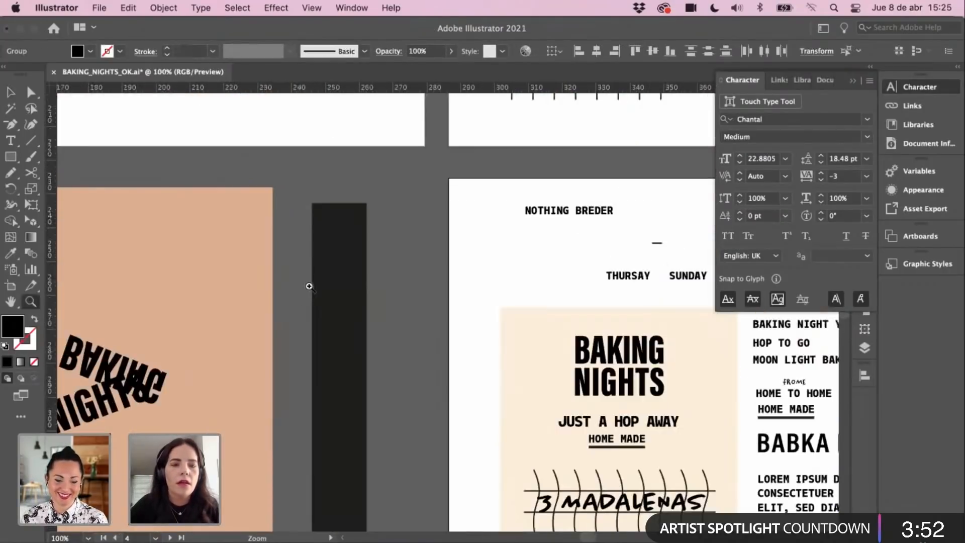
Step: Paste the BAKING lettering, shrink it and place it at the top of the black strip
left_click(310, 287)
key("v")
key("super+v")
left_click_drag(460, 249, 492, 226)
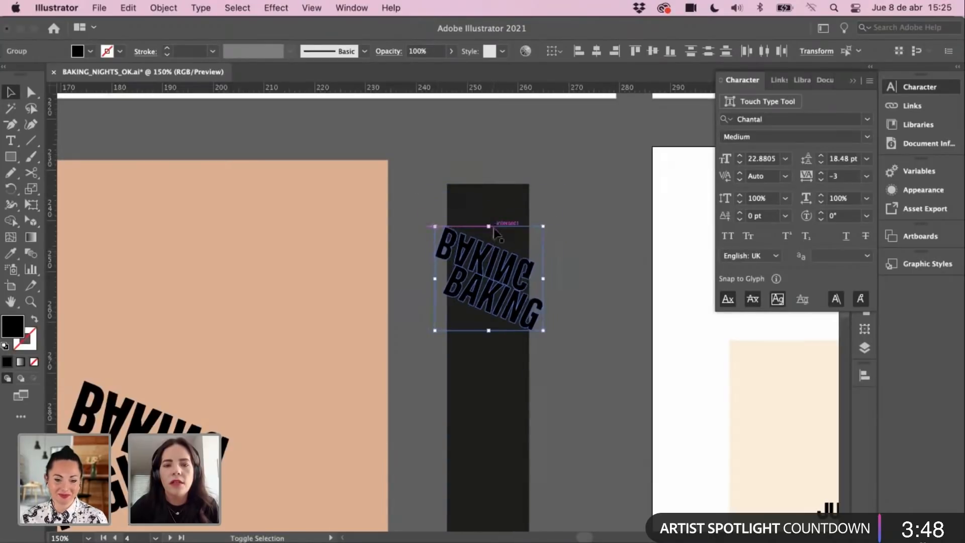
left_click_drag(506, 284, 508, 247)
Step: Duplicate the BAKING group straight down the strip twice
key("i")
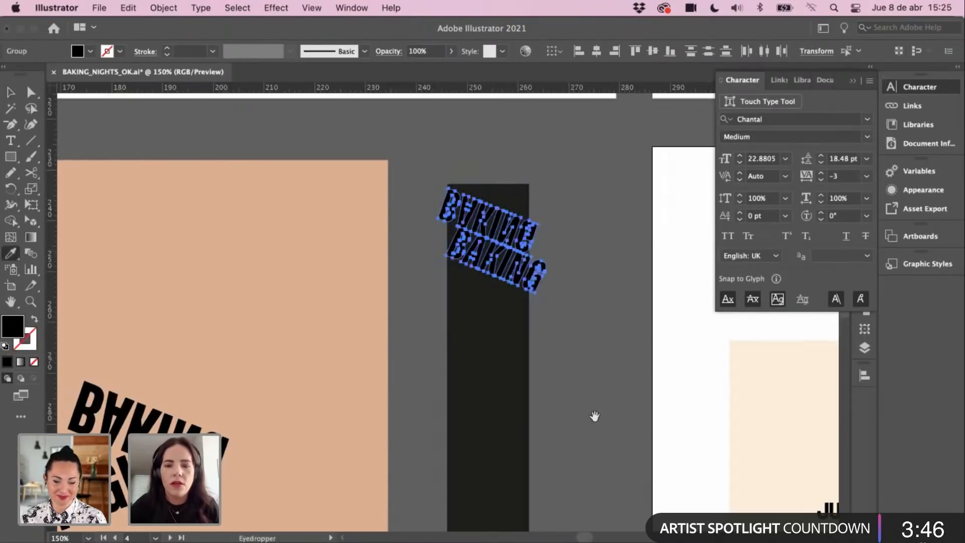
left_click_drag(595, 416, 315, 219)
left_click_drag(539, 464, 440, 245)
left_click_drag(342, 168, 518, 409)
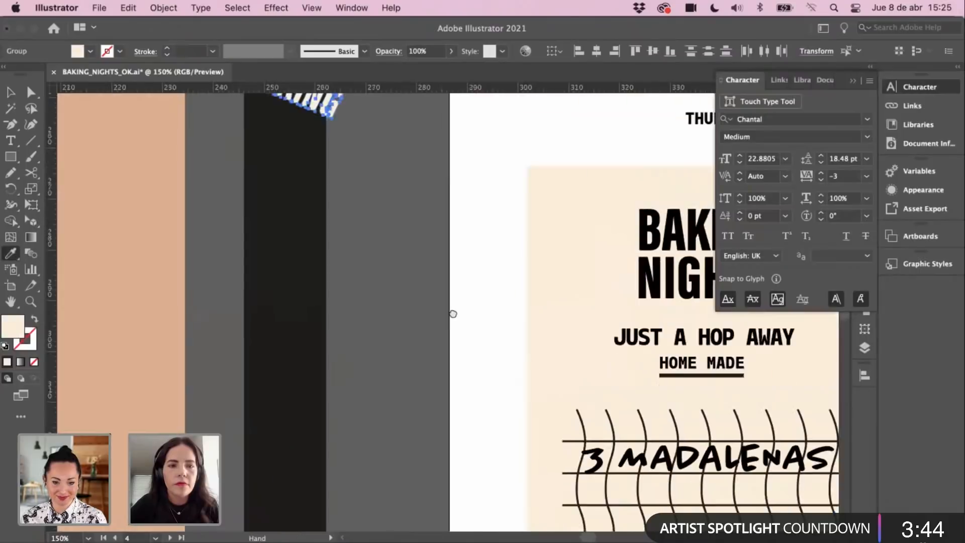
left_click_drag(346, 114, 411, 275)
key("v")
left_click_drag(367, 238, 358, 372)
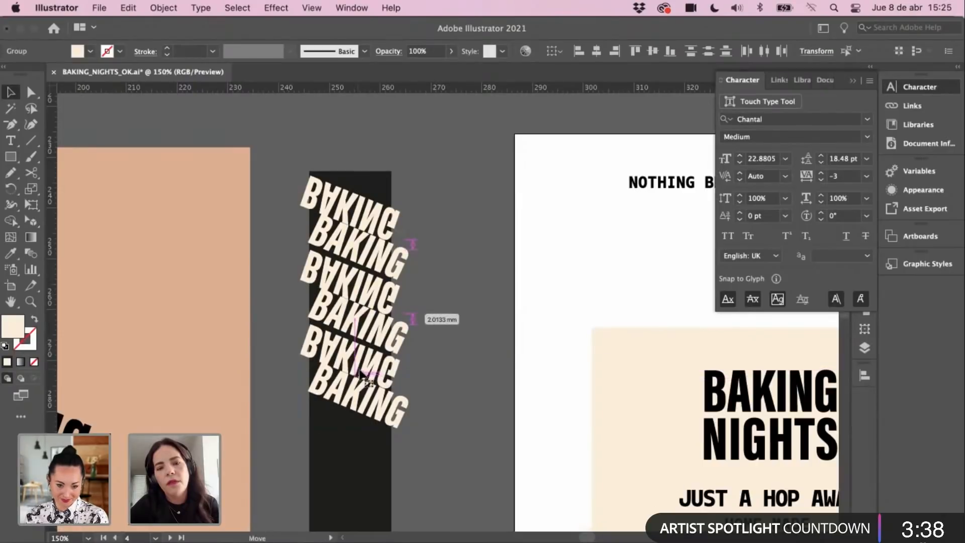
scroll(413, 303, "down", 5)
left_click_drag(386, 285, 378, 358)
Step: Select all the BAKING lines and duplicate the stack down to extend the column
left_click_drag(398, 318, 402, 251)
key("super+minus")
key("super+minus")
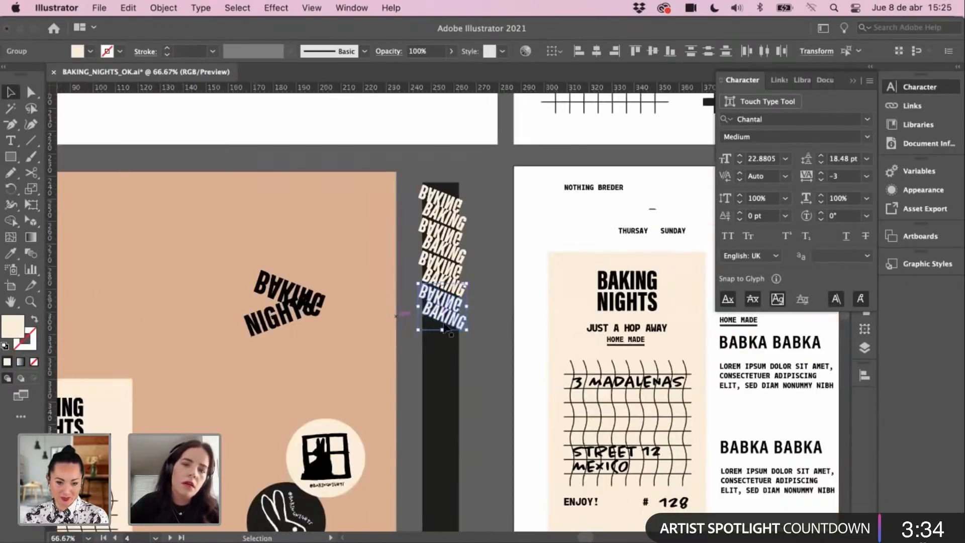
left_click_drag(486, 176, 464, 153)
left_click(427, 374, "shift")
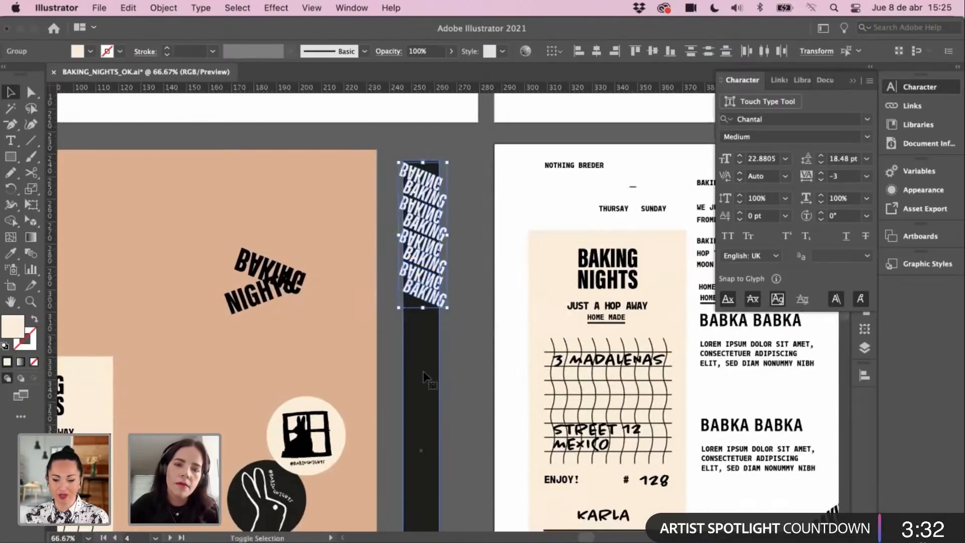
left_click(427, 376, "shift")
left_click(431, 368, "shift")
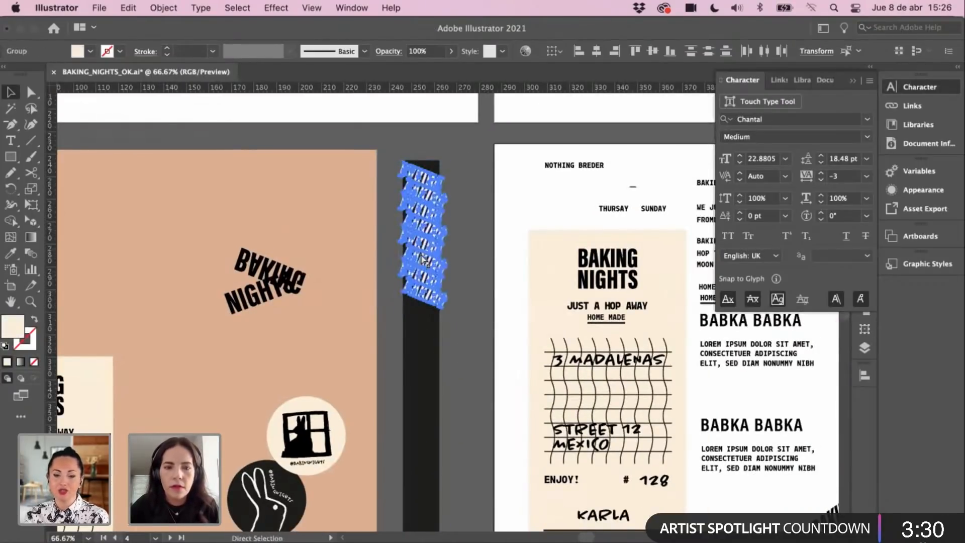
left_click_drag(428, 254, 429, 384)
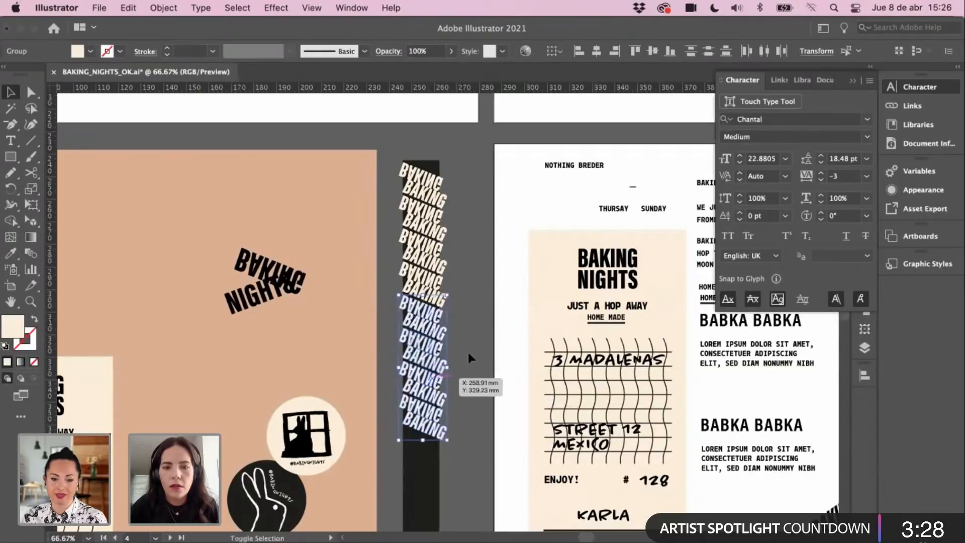
left_click(468, 351)
Step: Shorten the black strip so it ends just below the BAKING column
left_click(430, 469)
left_click_drag(474, 486, 454, 319)
scroll(402, 443, "down", 4)
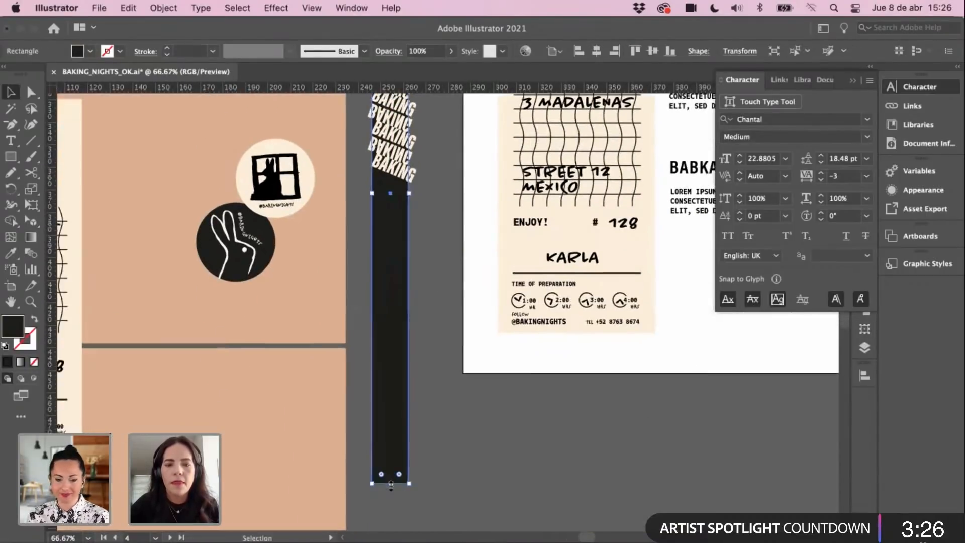
left_click_drag(391, 483, 390, 414)
key("super+z")
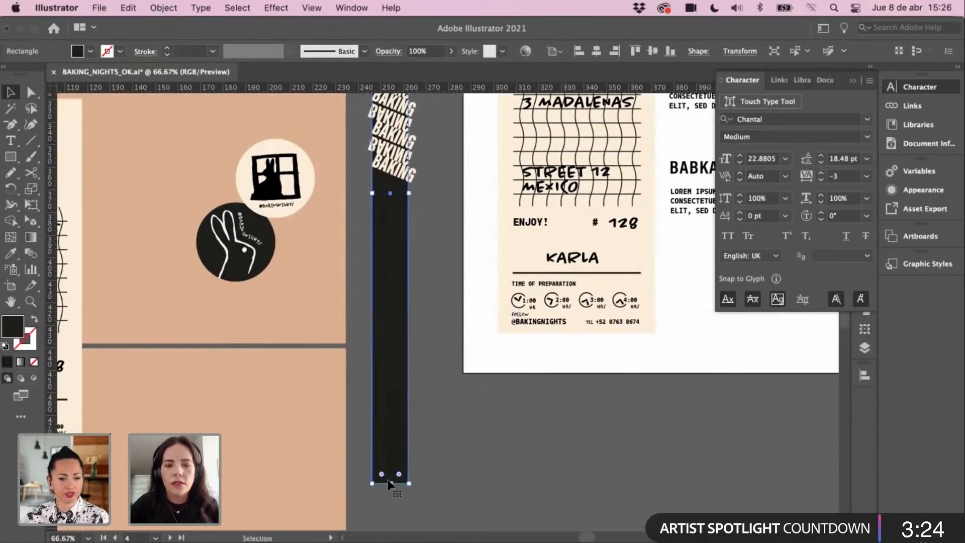
left_click_drag(392, 483, 392, 198)
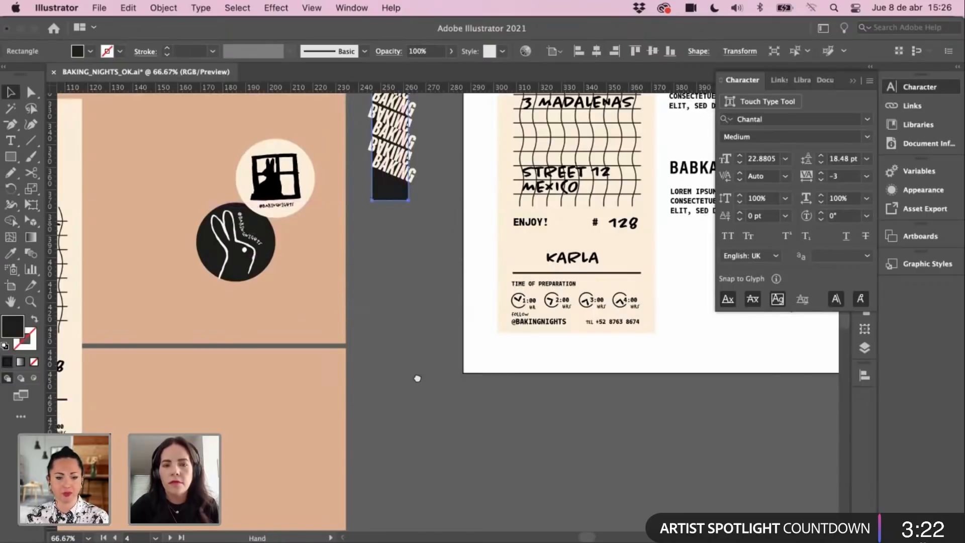
Step: Paste the black strip in front and stretch its edges to cover the BAKING text
scroll(424, 286, "up", 8)
scroll(423, 286, "up", 3)
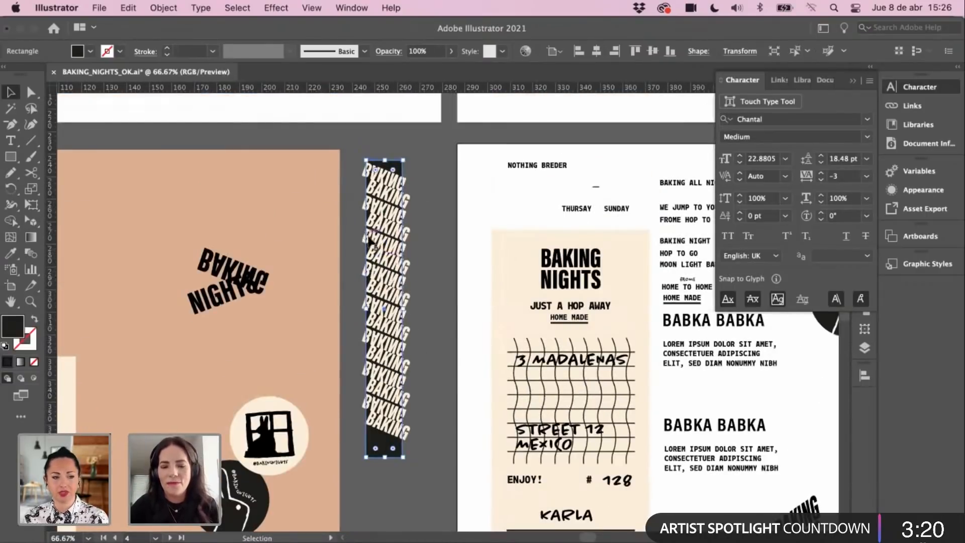
key("super+x")
key("super+f")
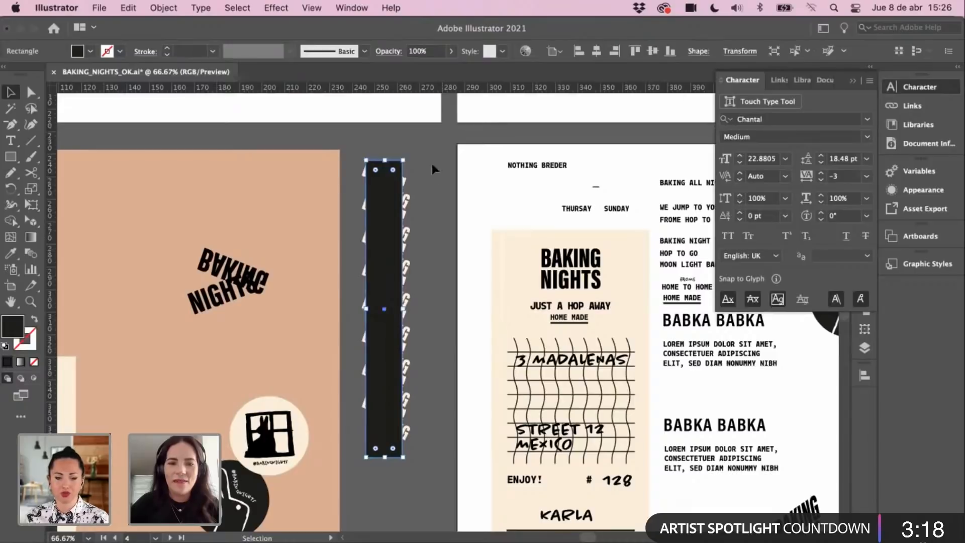
key("super+x")
key("super+f")
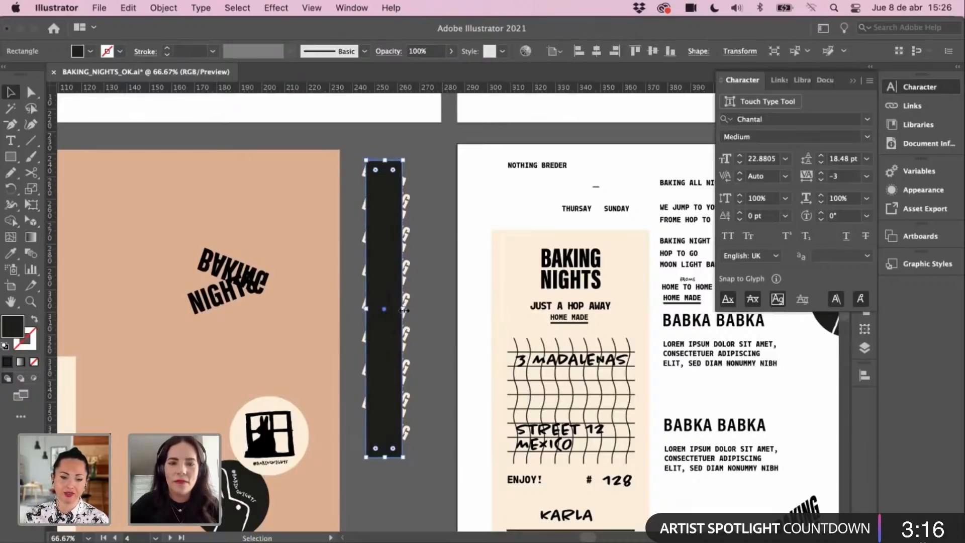
left_click_drag(404, 310, 361, 306)
left_click_drag(441, 212, 391, 405)
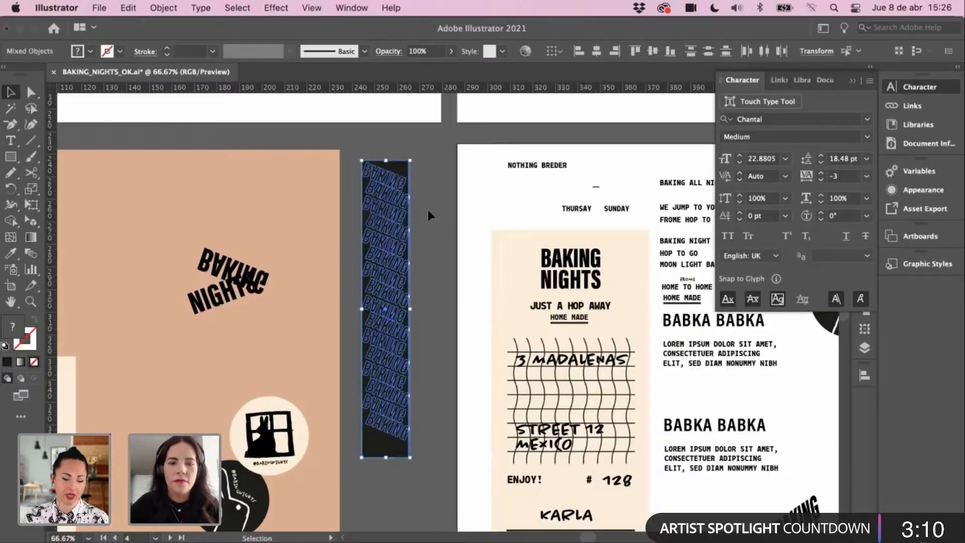
left_click(427, 209)
left_click(387, 162)
left_click_drag(364, 308, 405, 310)
key("super+z")
Step: Send the black rectangle to the back with Arrange > Send to Back
key("a")
right_click(381, 266)
mouse_move(448, 512)
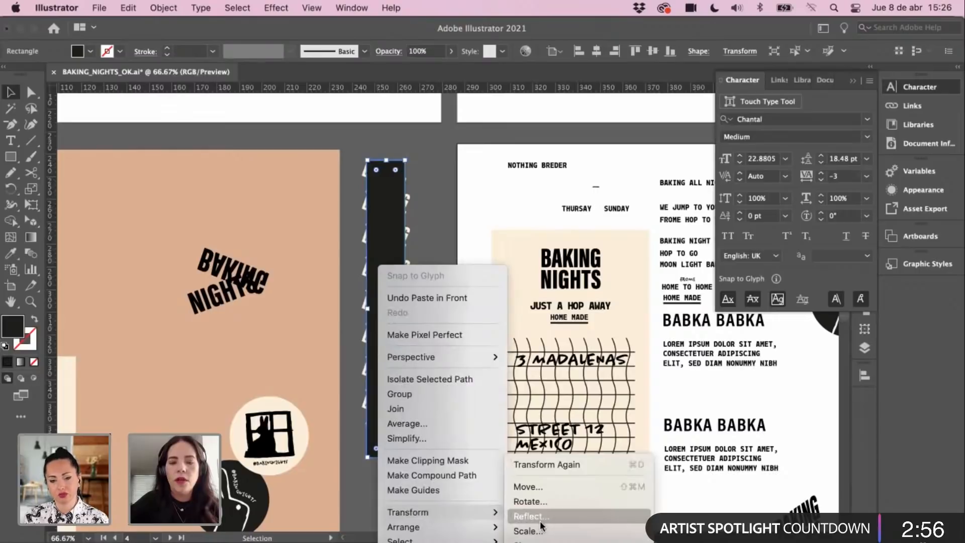
left_click(408, 128)
left_click(404, 146)
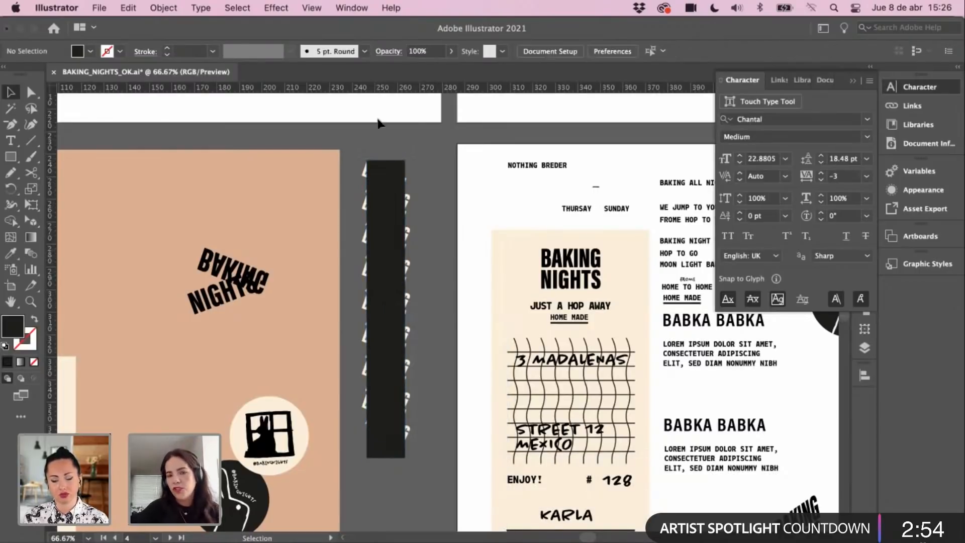
right_click(381, 192)
mouse_move(455, 460)
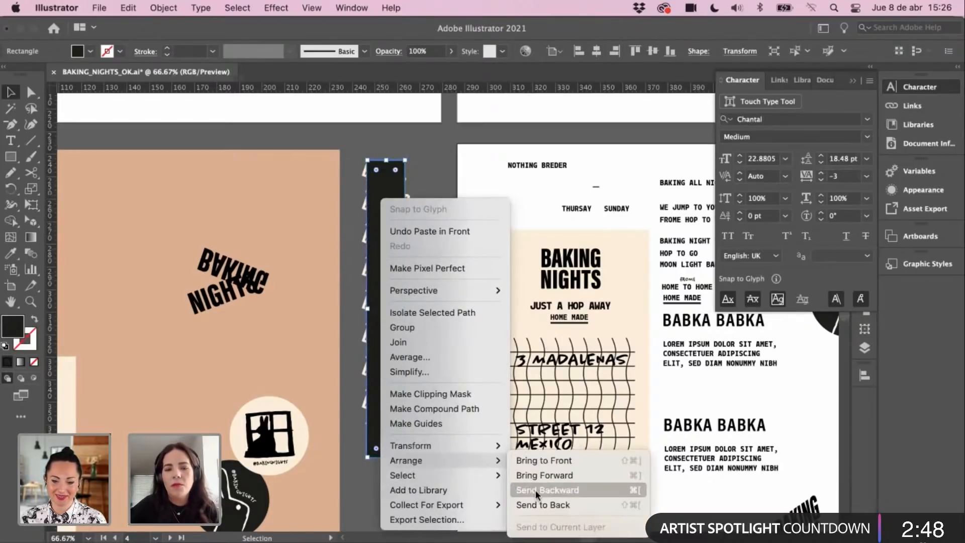
left_click(538, 503)
left_click(416, 139)
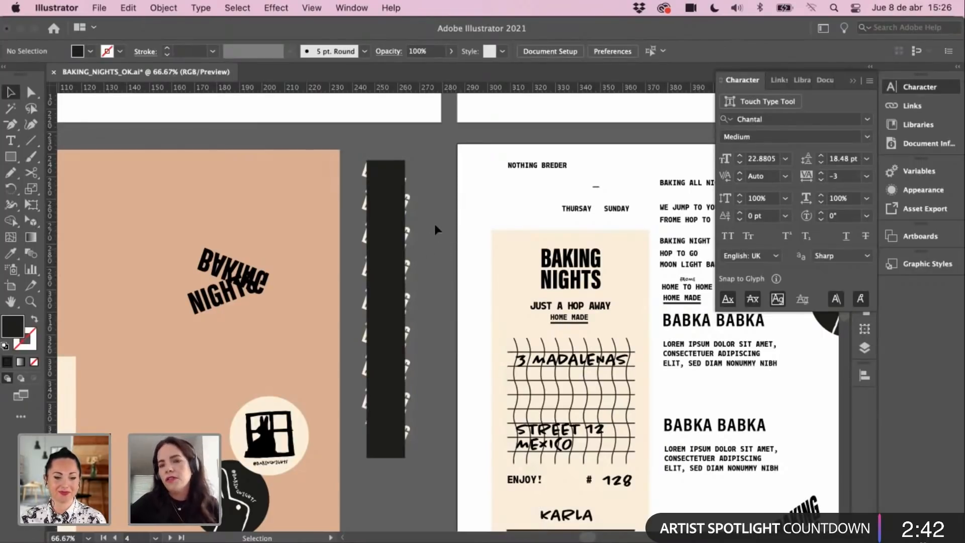
Step: Reselect the rectangle, send it behind the BAKING text, and check the stacking
left_click(380, 211)
right_click(394, 201)
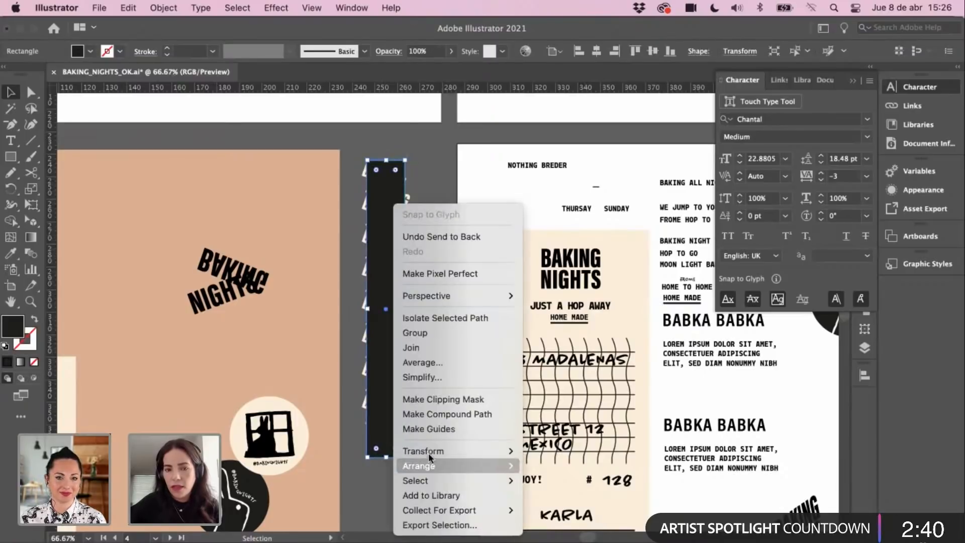
mouse_move(483, 467)
left_click(563, 510)
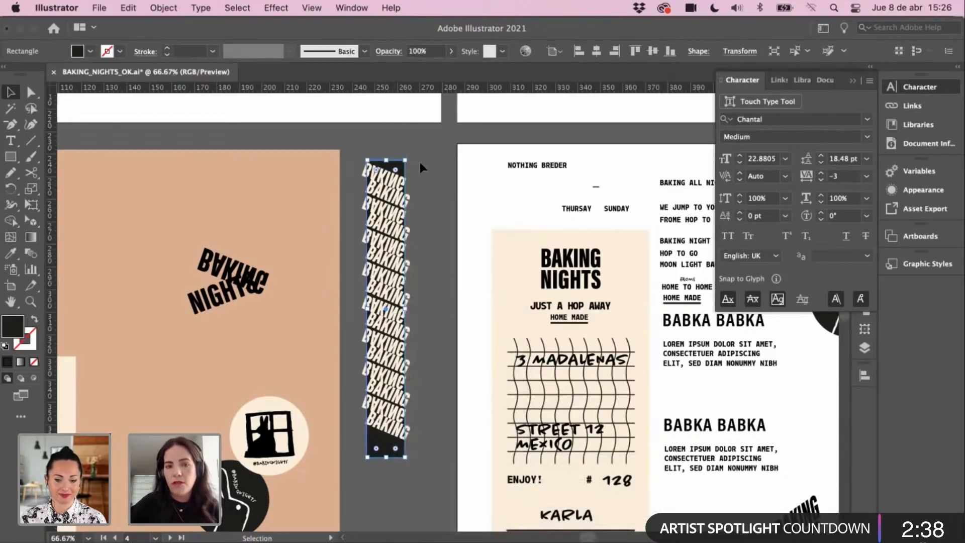
left_click(355, 158)
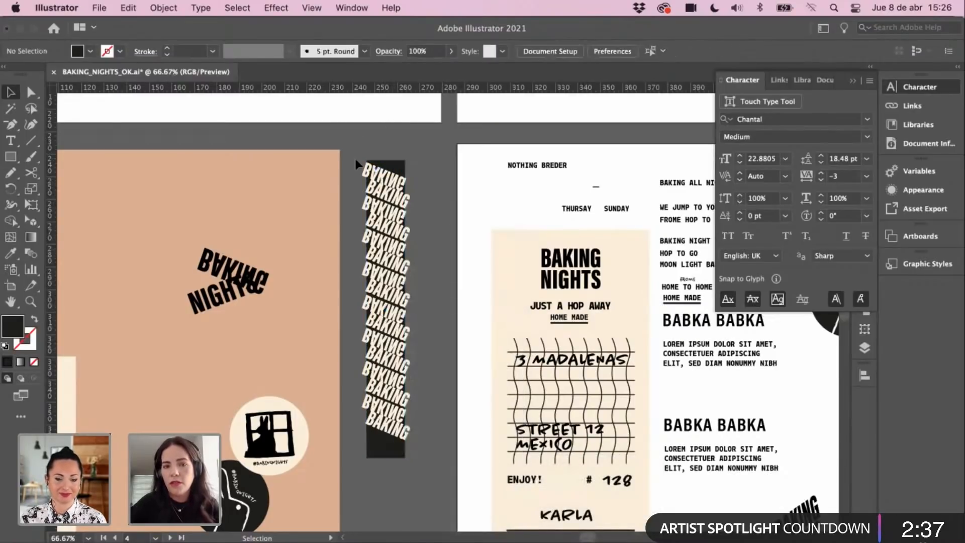
left_click(372, 446, "shift")
left_click(398, 450)
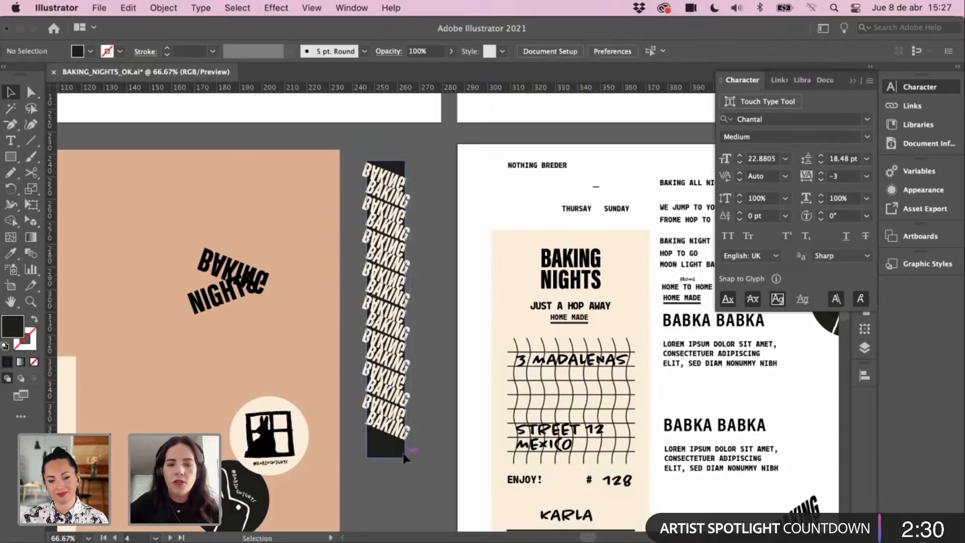
left_click(406, 132)
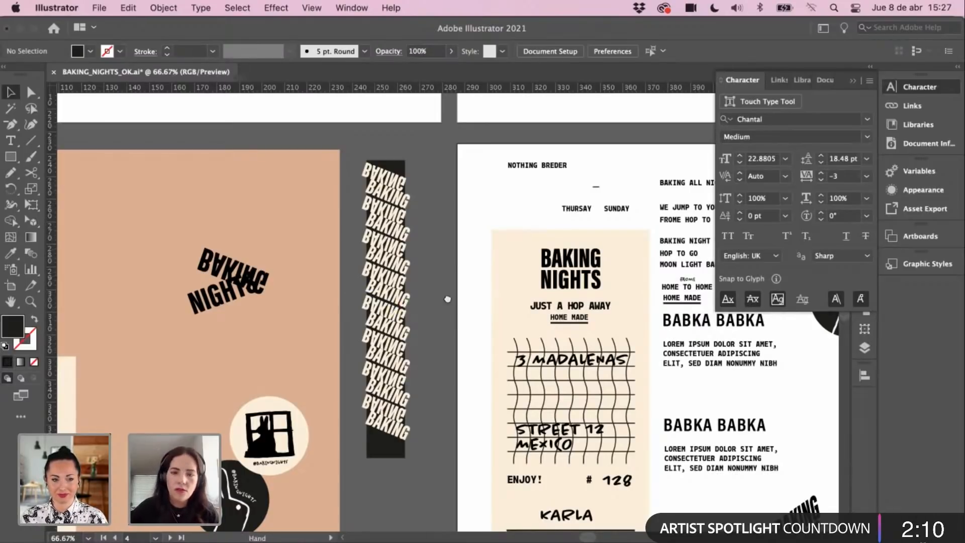
left_click_drag(447, 299, 453, 290)
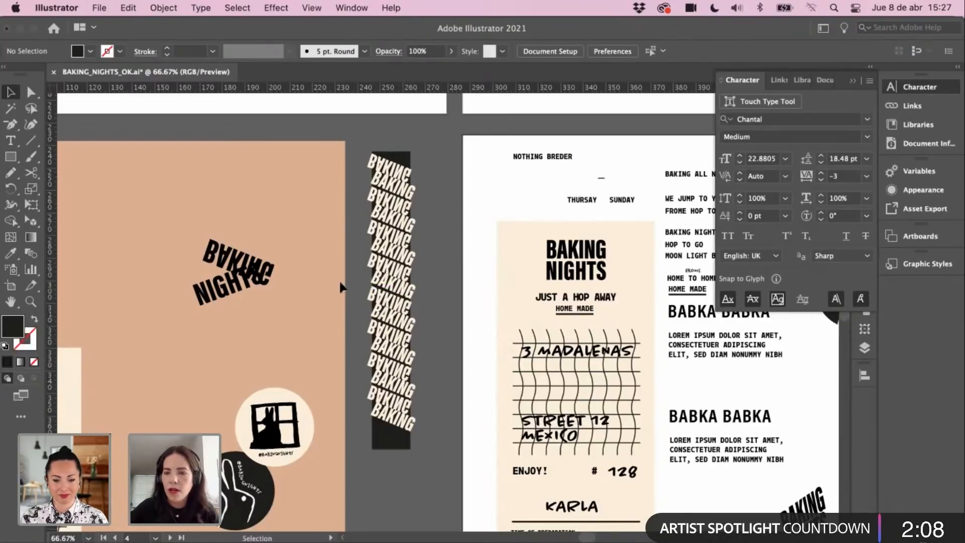
Step: Bring the black rectangle to the front, above the BAKING text
left_click(406, 164)
key("a")
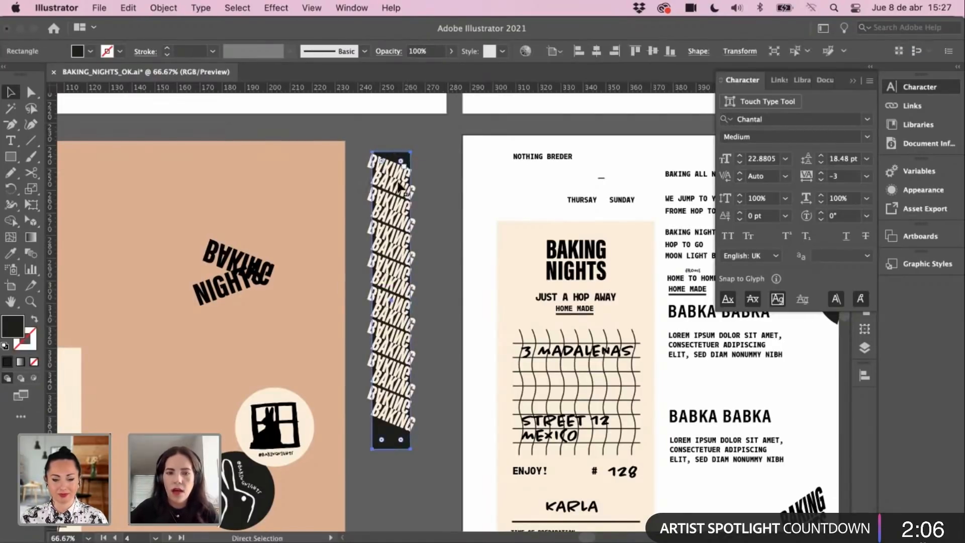
right_click(403, 185)
mouse_move(459, 454)
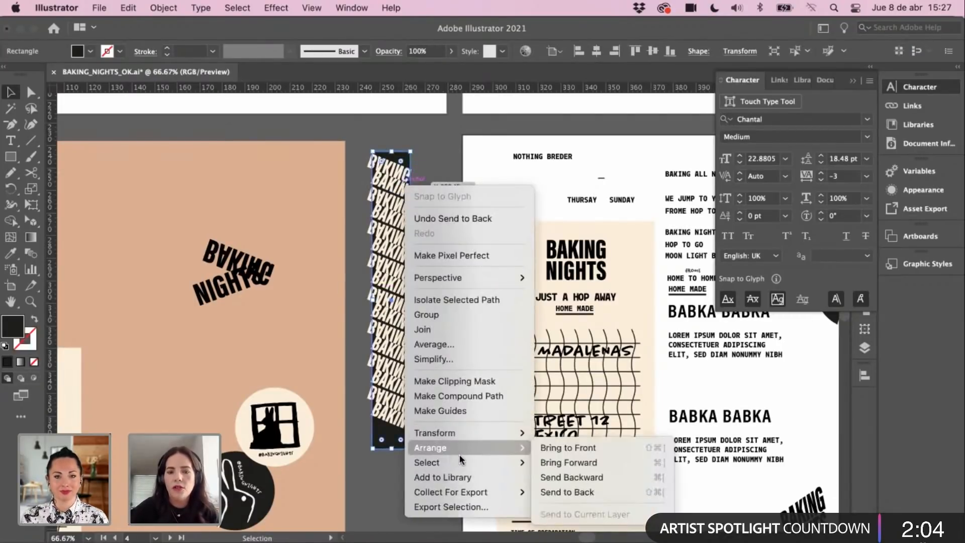
left_click(586, 446)
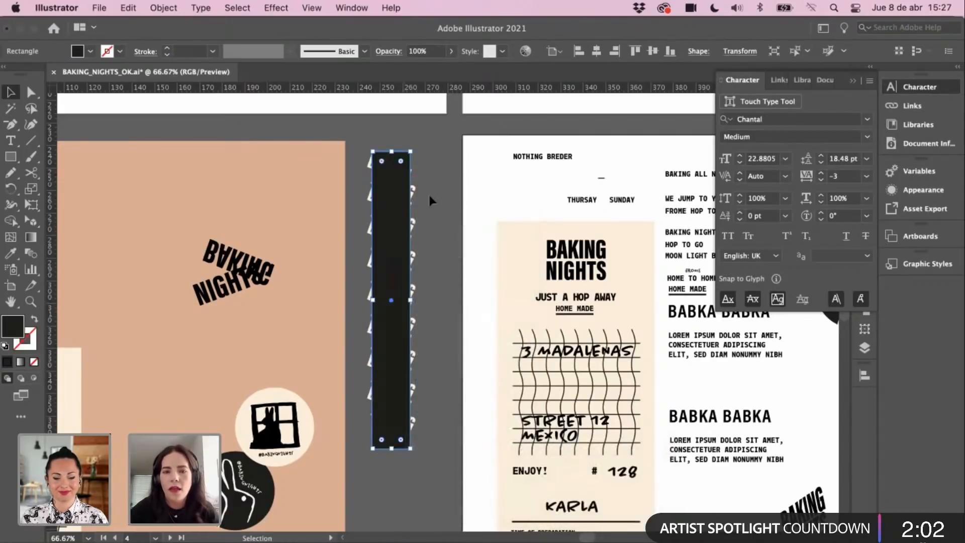
Step: Try clipping the BAKING strip to the rectangle, then undo the mask
left_click(371, 230, "shift")
left_click(348, 139)
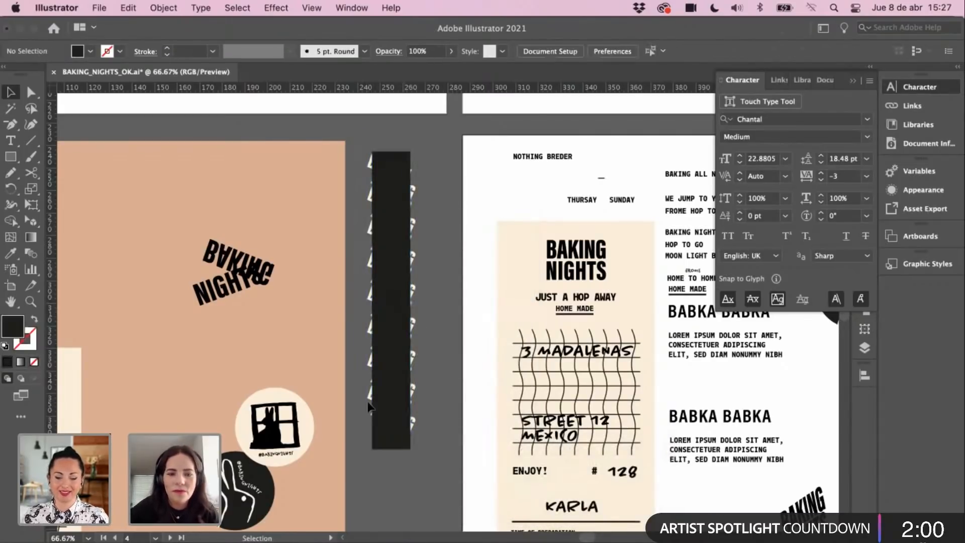
left_click(372, 419)
left_click(391, 436, "shift")
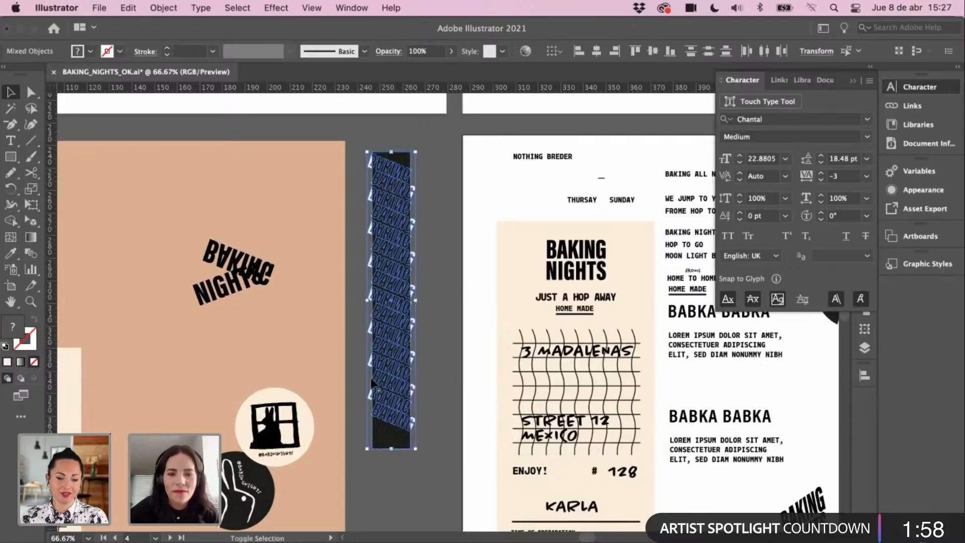
right_click(389, 316)
left_click(460, 445)
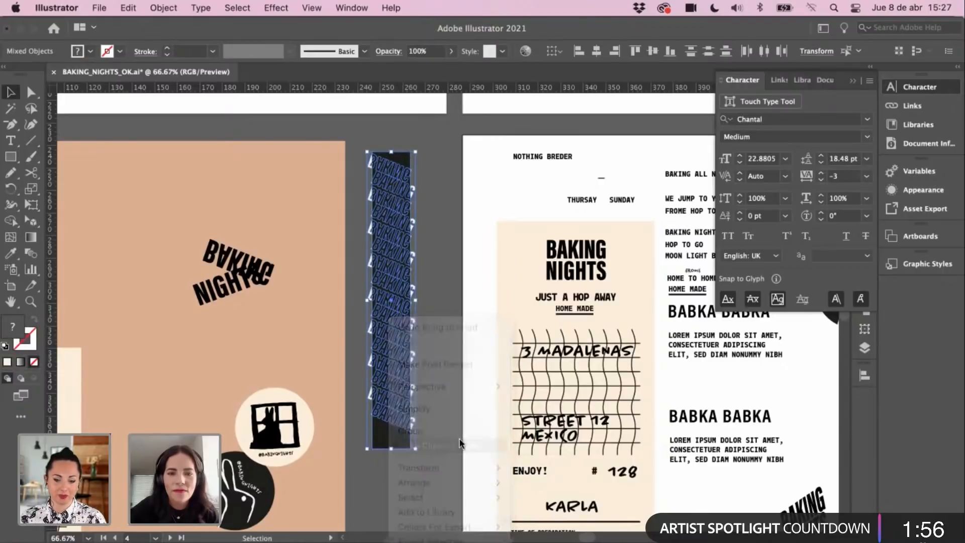
left_click(445, 266)
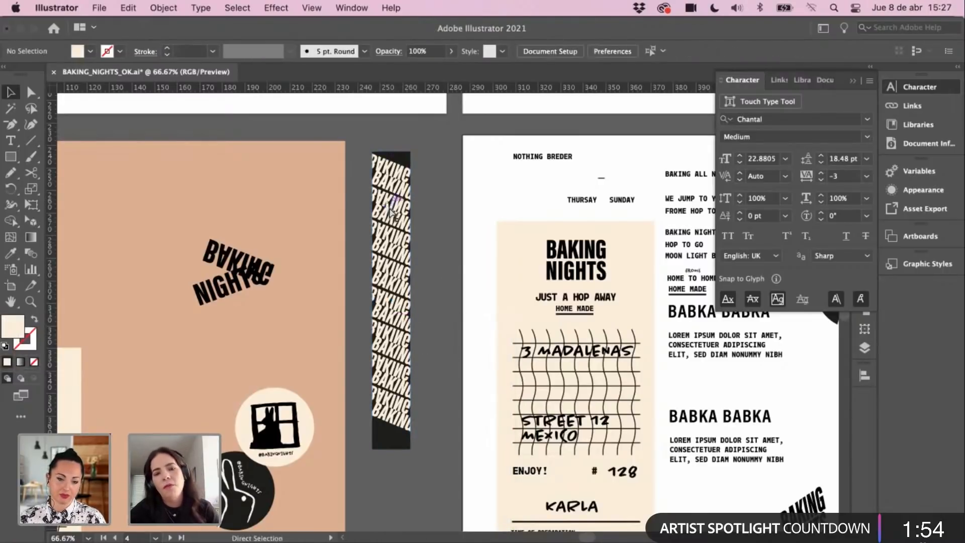
key("super+z")
left_click(427, 157)
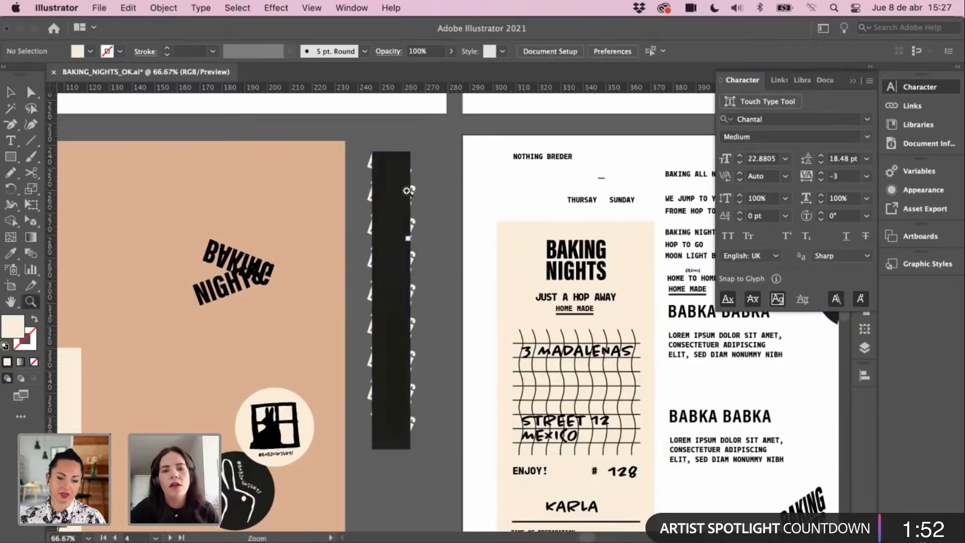
key("super+plus")
Step: Undo so the dark rectangle drops back behind the BAKING text
left_click(422, 217)
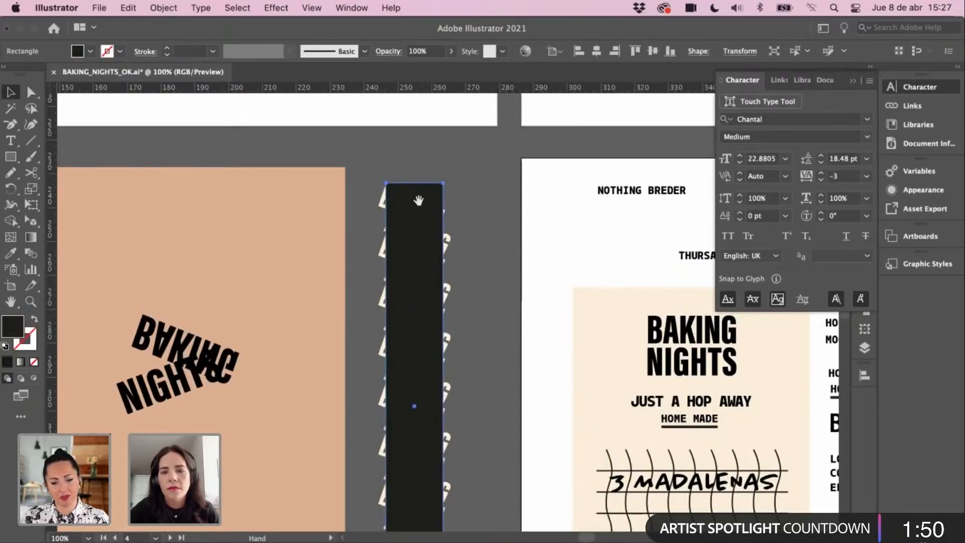
scroll(414, 204, "down", 3)
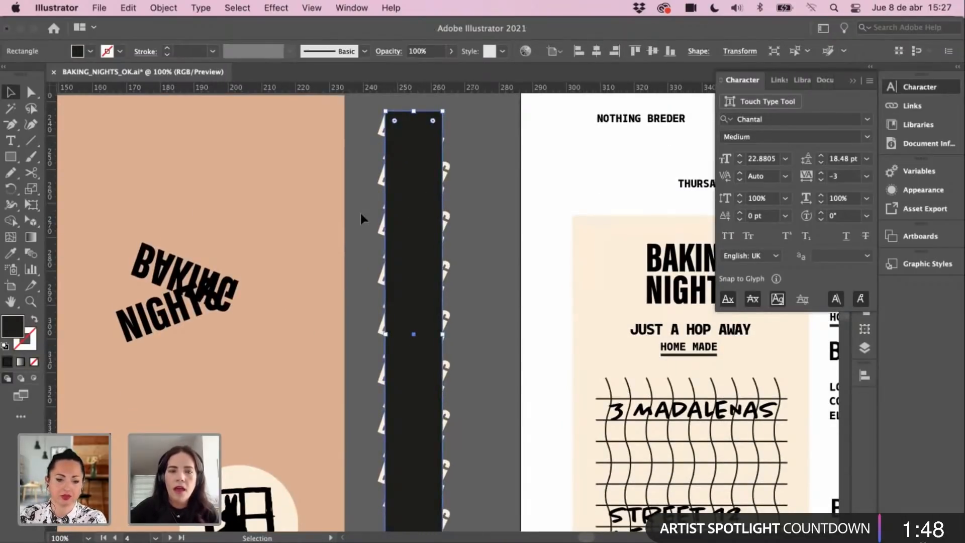
key("super+z")
scroll(410, 229, "up", 2)
scroll(410, 228, "right", 2)
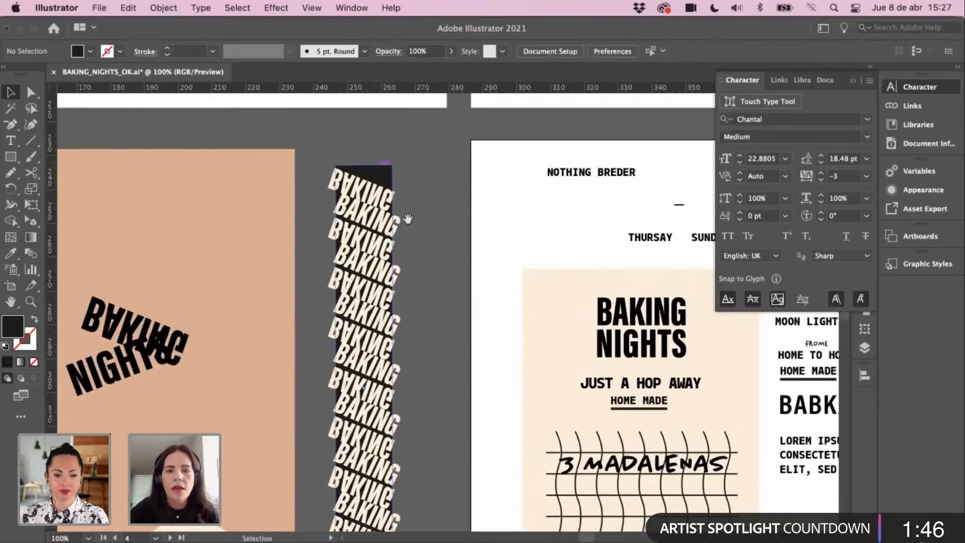
left_click(386, 166)
scroll(386, 153, "down", 1)
scroll(386, 153, "left", 1)
Step: Inspect the top of the strip and restore the dark rectangle in front of the text
key("a")
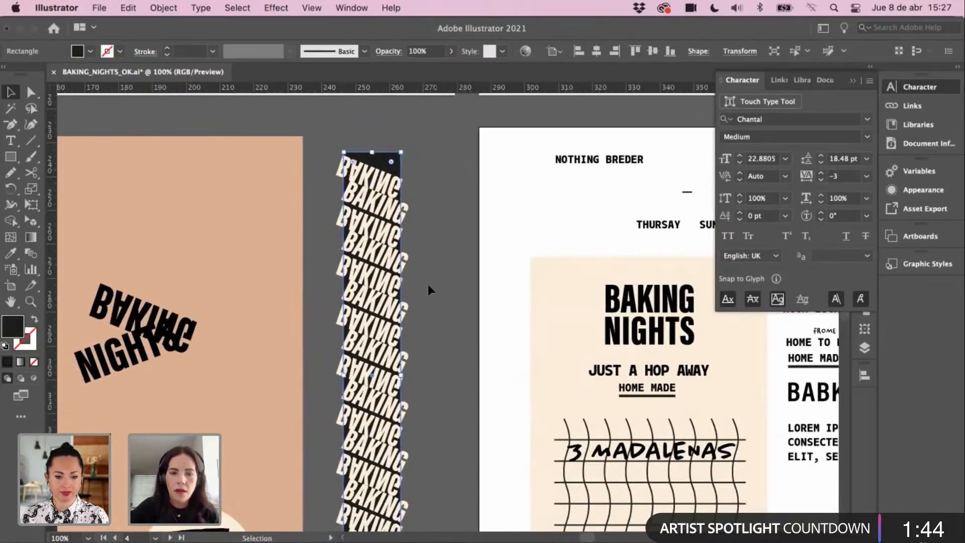
left_click_drag(441, 304, 447, 278)
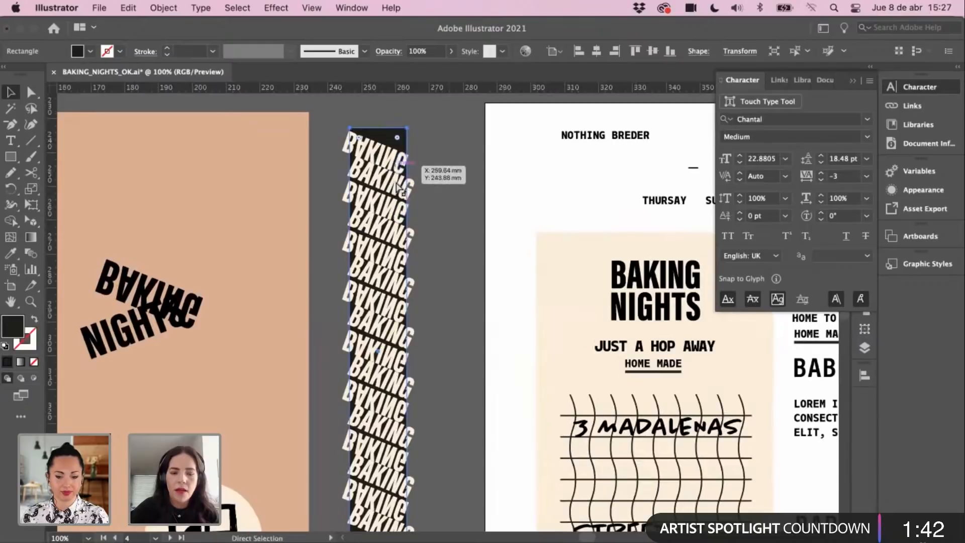
left_click(401, 161)
mouse_move(378, 348)
left_mouse_down()
mouse_move(372, 281)
mouse_move(389, 354)
left_mouse_up()
left_click(369, 225)
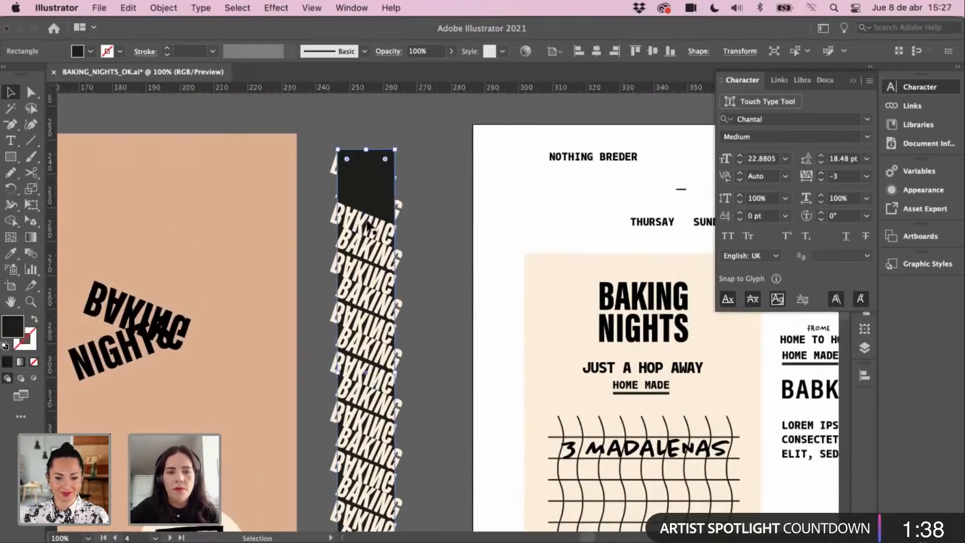
left_click(454, 180)
key("super+z")
key("super+z")
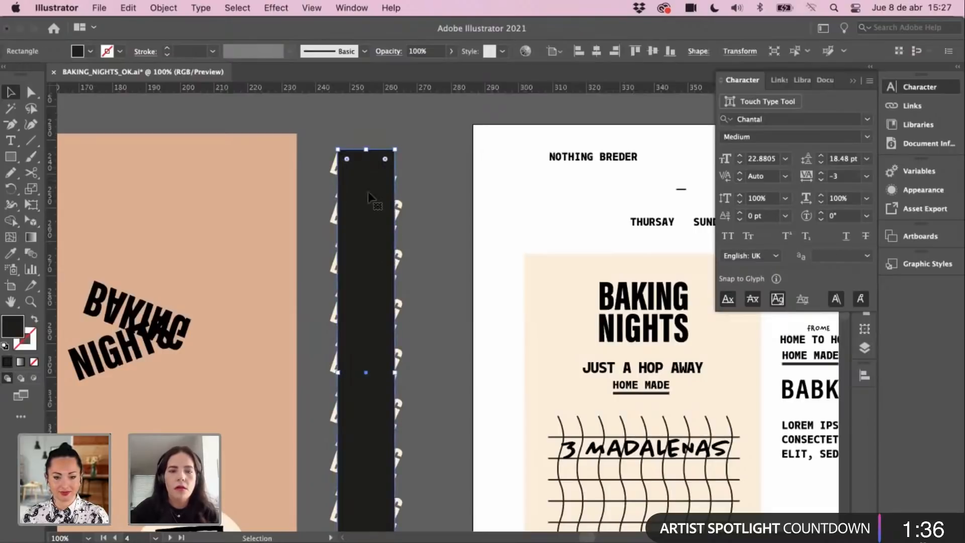
scroll(457, 198, "left", 2)
scroll(366, 121, "down", 3)
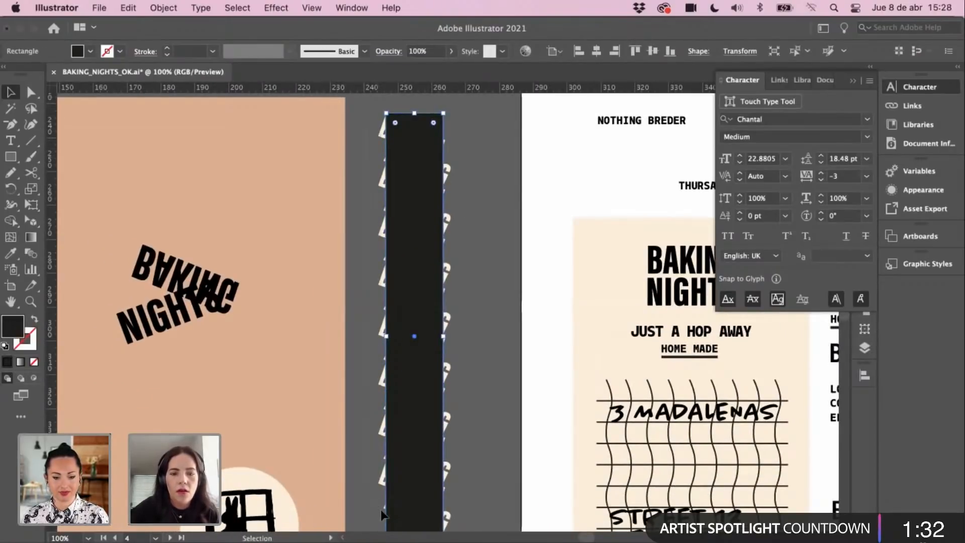
Step: Select the BAKING group and dark rectangle together and apply Make Clipping Mask
left_click(385, 517)
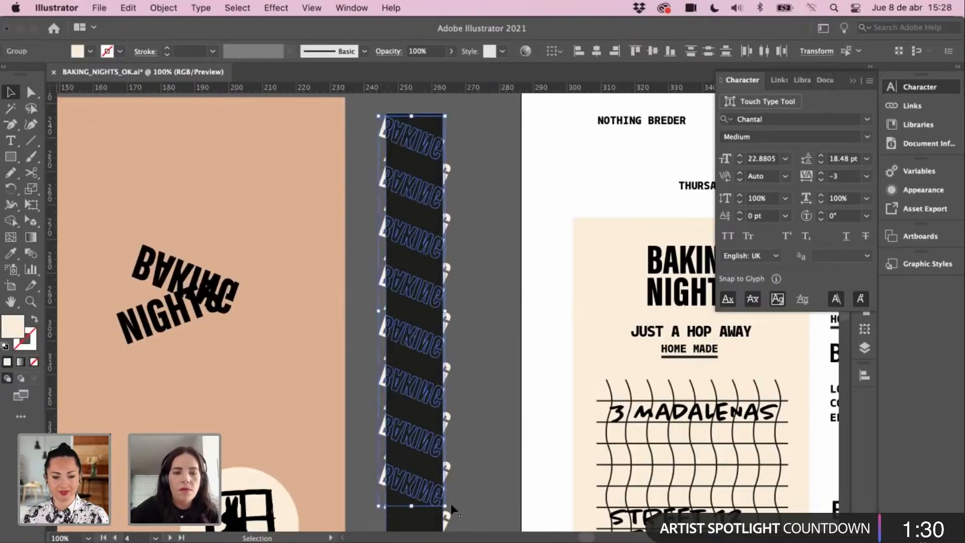
left_click(481, 407)
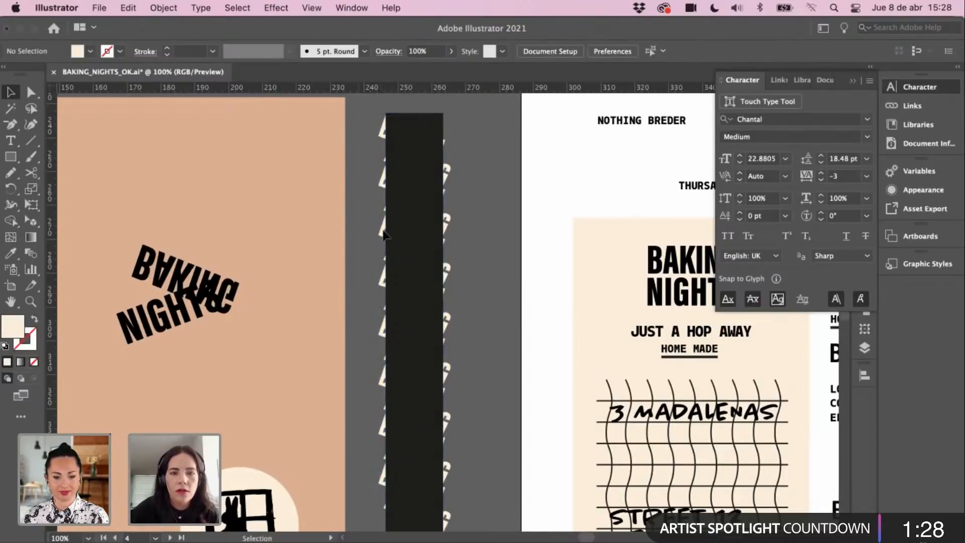
left_click(383, 518)
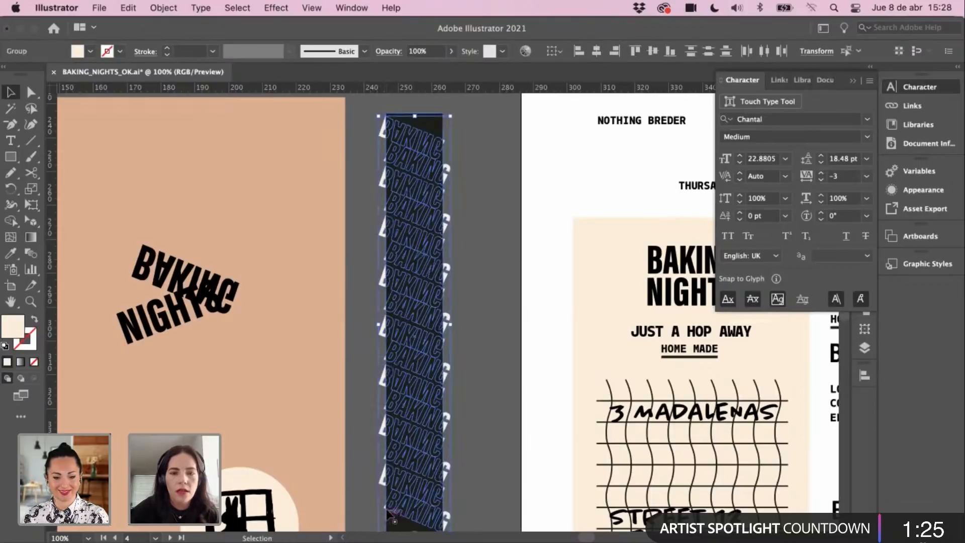
left_click(435, 123, "shift")
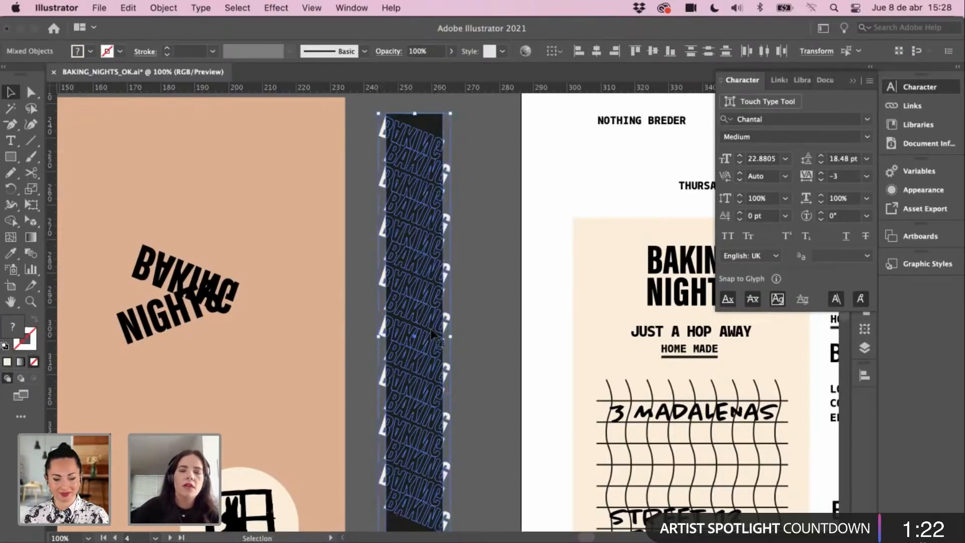
right_click(413, 184)
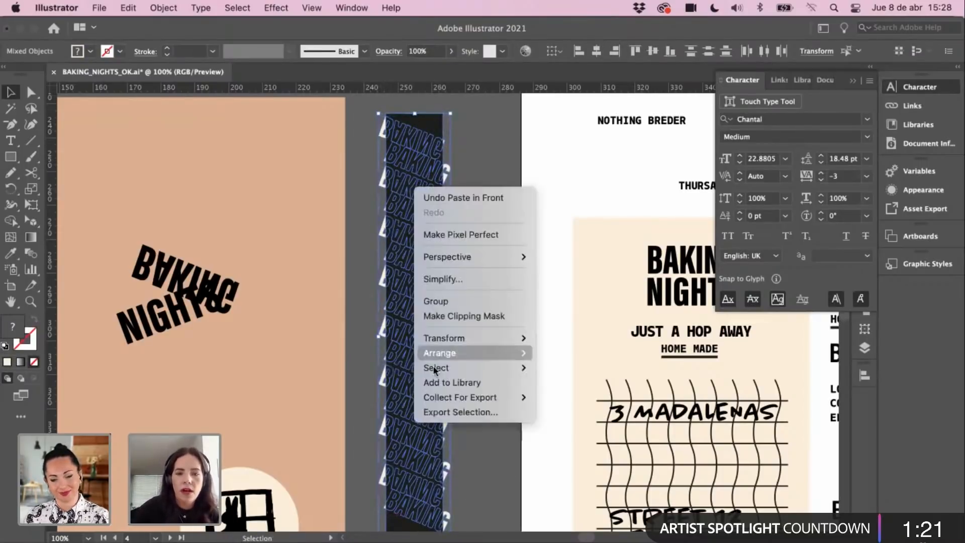
left_click(482, 316)
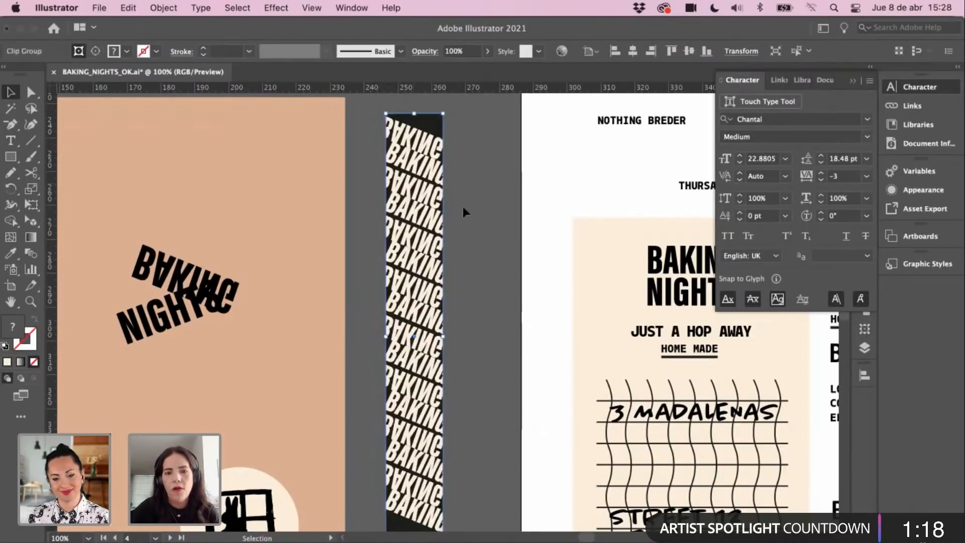
left_click(482, 156)
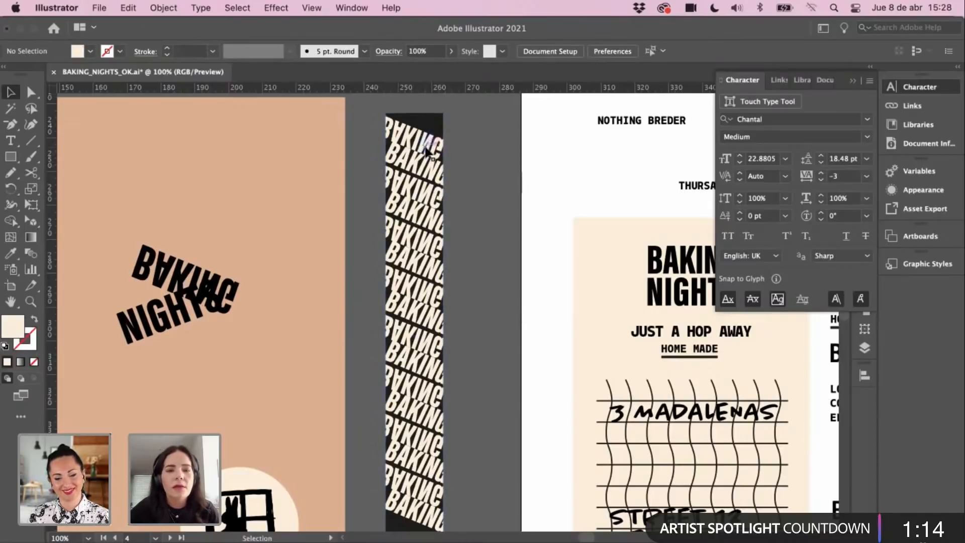
Step: Check the clipped strip in Outline view and in isolation mode
key("super+y")
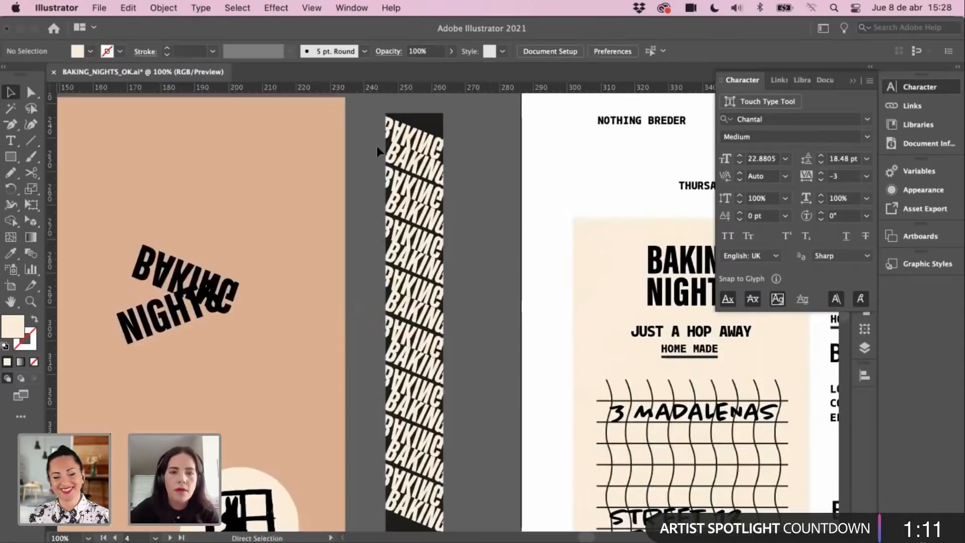
key("super+y")
left_click(427, 121)
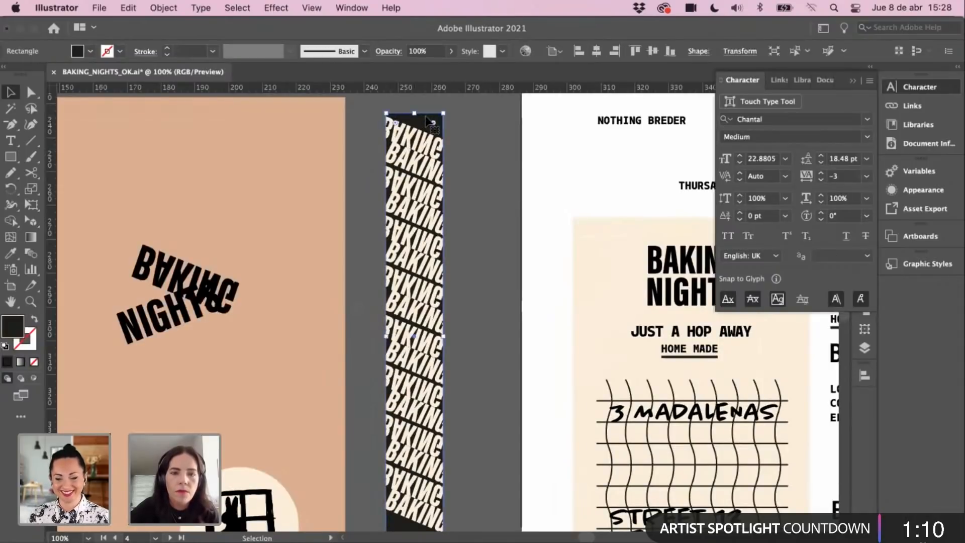
double_click(431, 117)
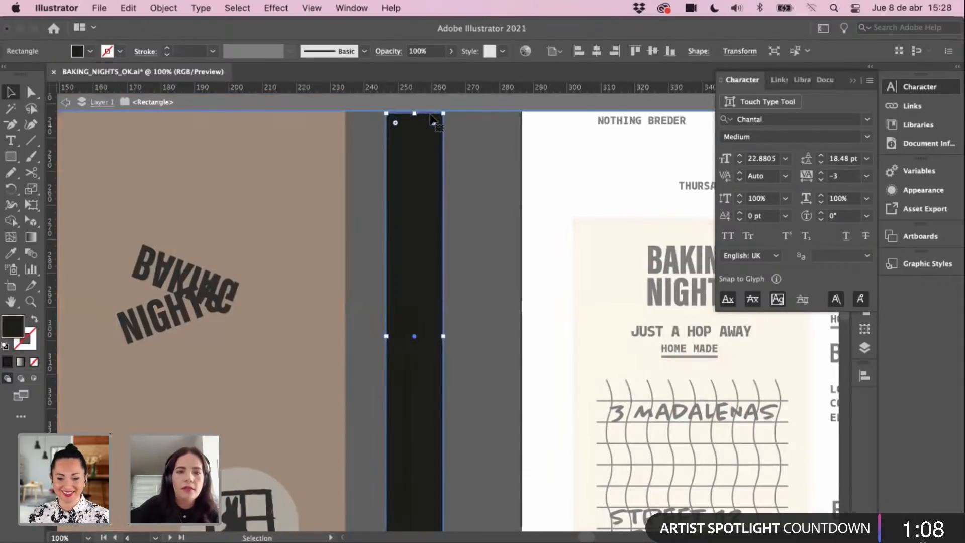
double_click(477, 182)
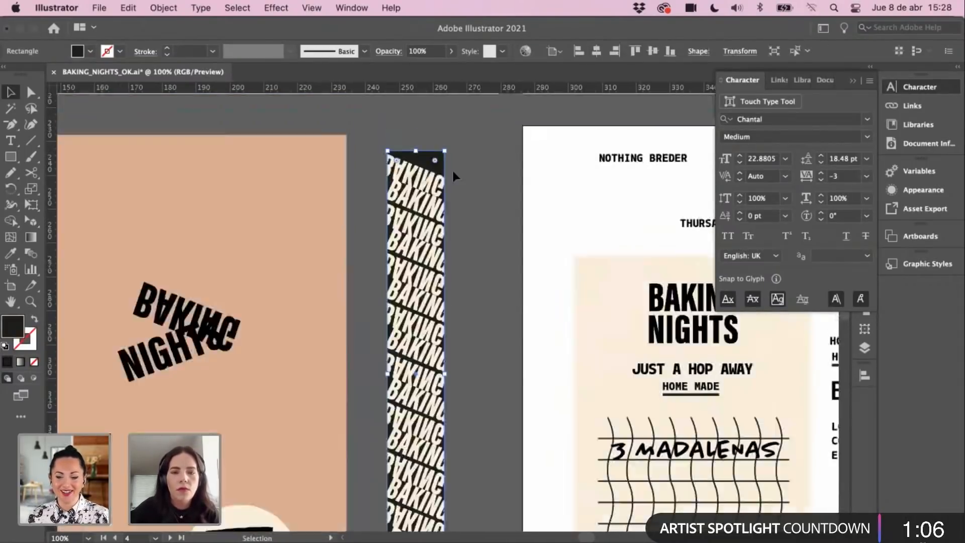
left_click(487, 143)
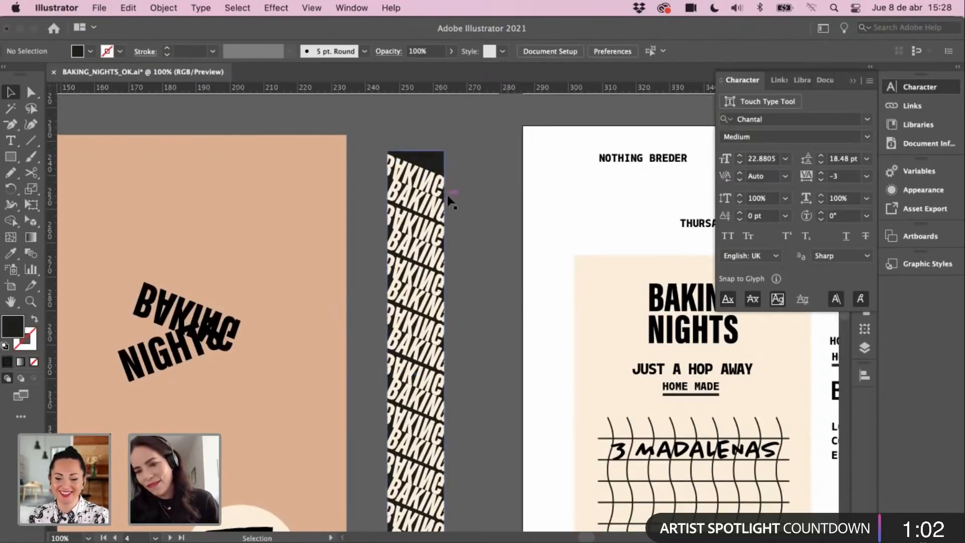
Step: Try shortening the whole strip from its bottom edge, undoing the squashed result
key("super+minus")
key("super+minus")
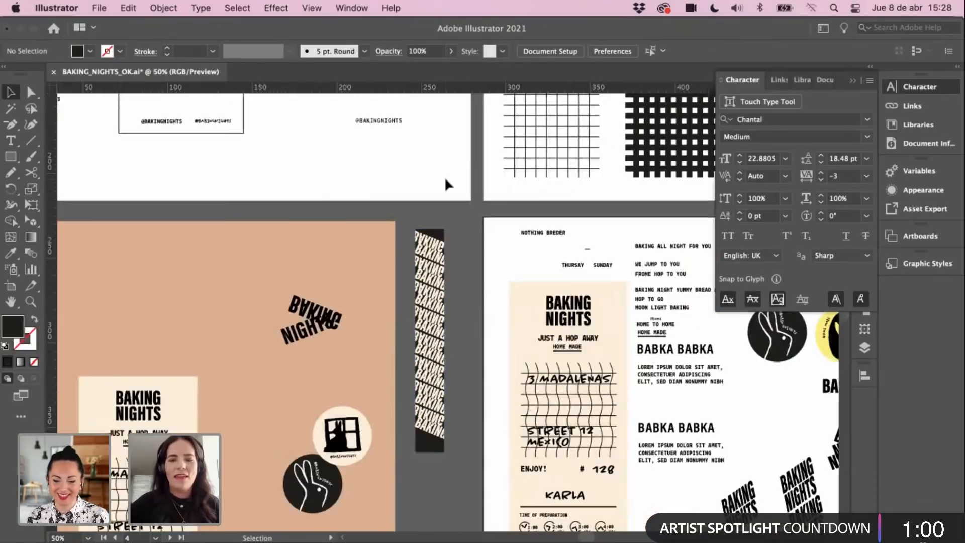
left_click_drag(409, 293, 397, 258)
key("super+equal")
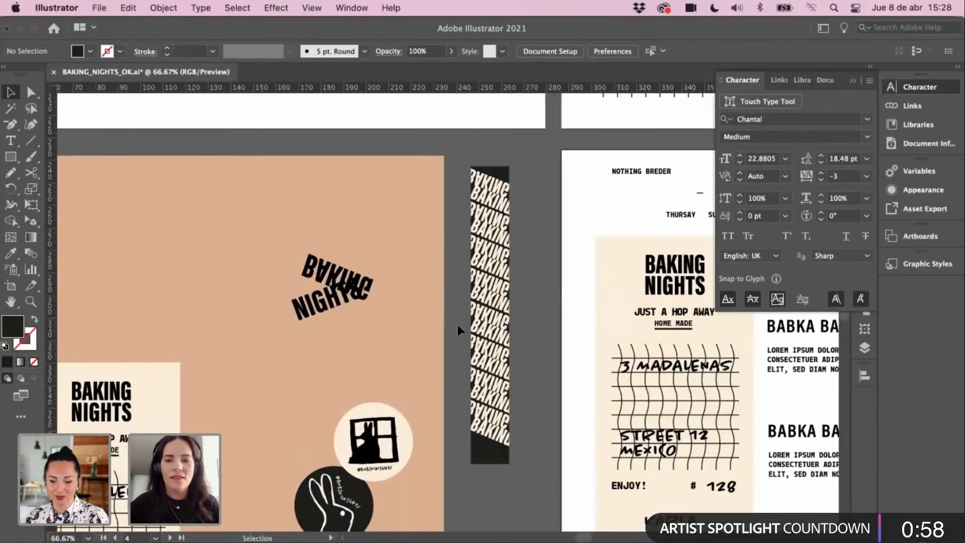
left_click(482, 328)
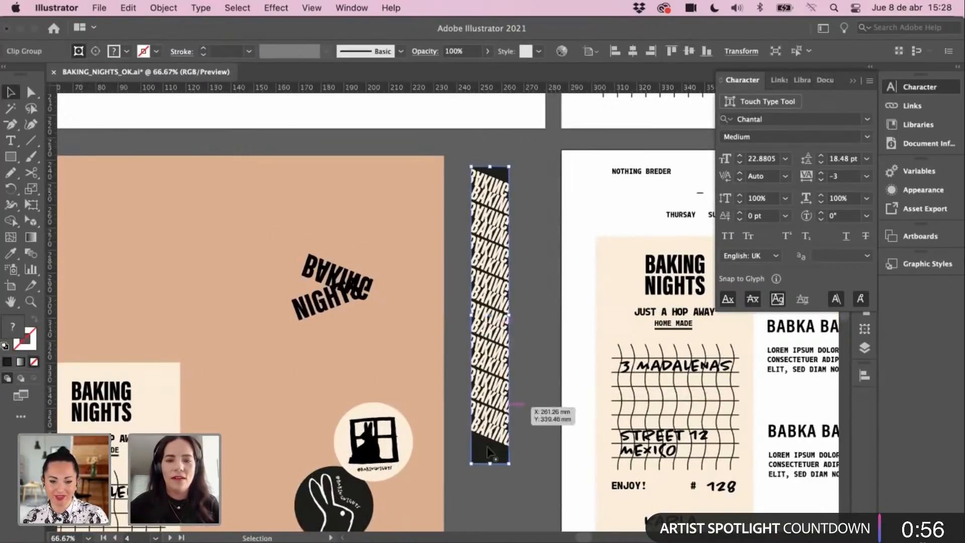
left_click_drag(490, 463, 495, 423)
left_click(484, 474)
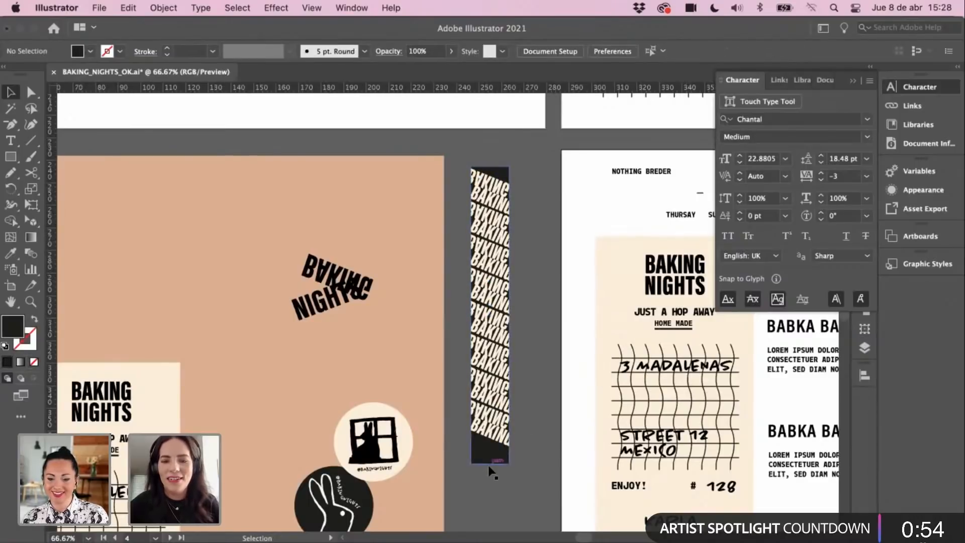
left_click(486, 465)
left_click_drag(490, 464, 494, 424)
key("super+z")
Step: Trim the clipping rectangle's top and bottom so the strip is about 108.75 mm tall
double_click(473, 449)
left_click(487, 457)
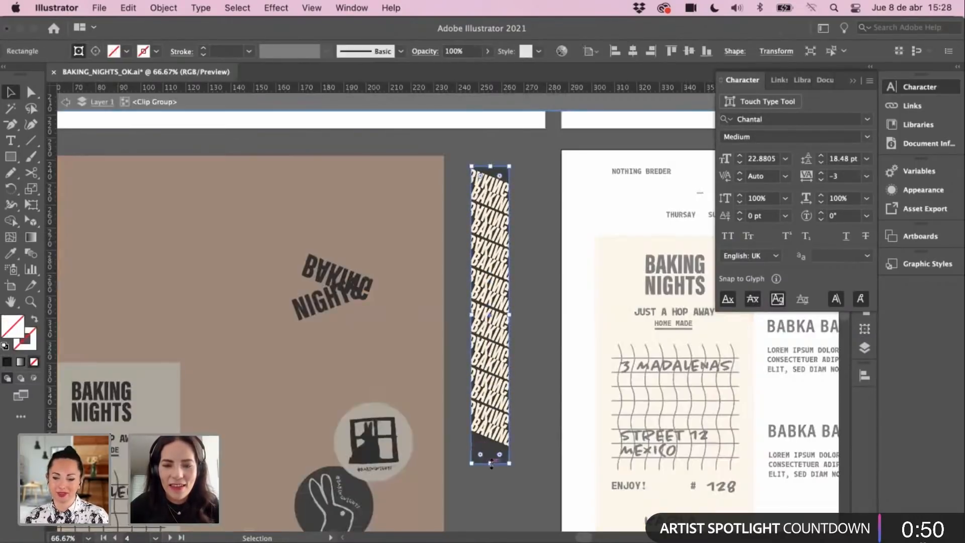
left_click_drag(490, 464, 491, 429)
left_click(517, 410)
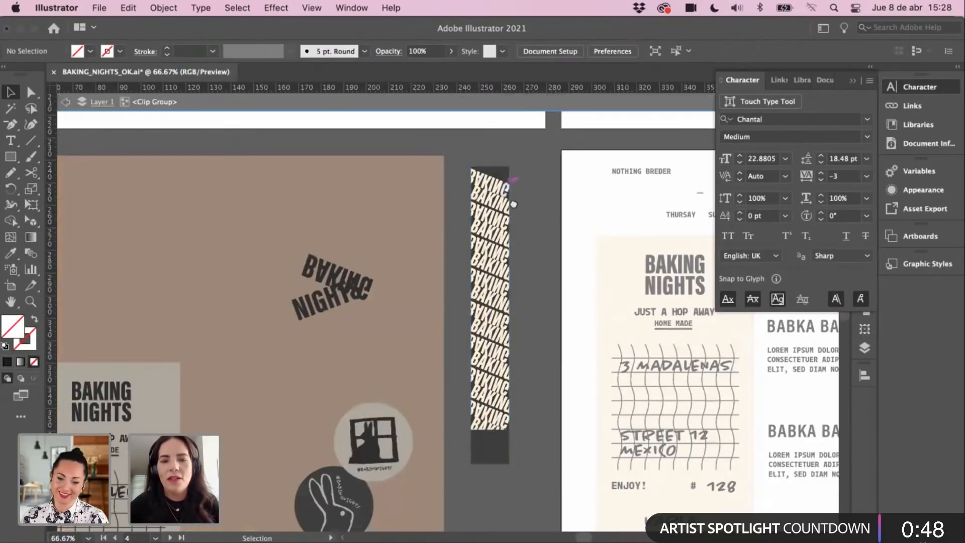
scroll(509, 204, "up", 1)
left_click_drag(494, 192, 492, 204)
key("Escape")
left_click(493, 190)
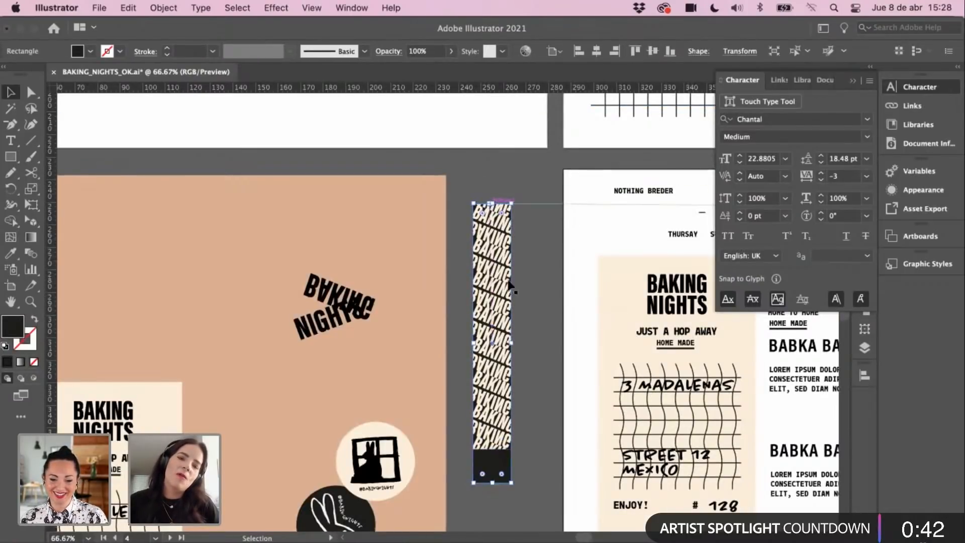
left_click_drag(494, 483, 495, 449)
left_click(513, 206)
Step: Copy the BAKING strip and paste it onto the beige artboard near the stickers
left_click(481, 375)
key("super+c")
key("super+minus")
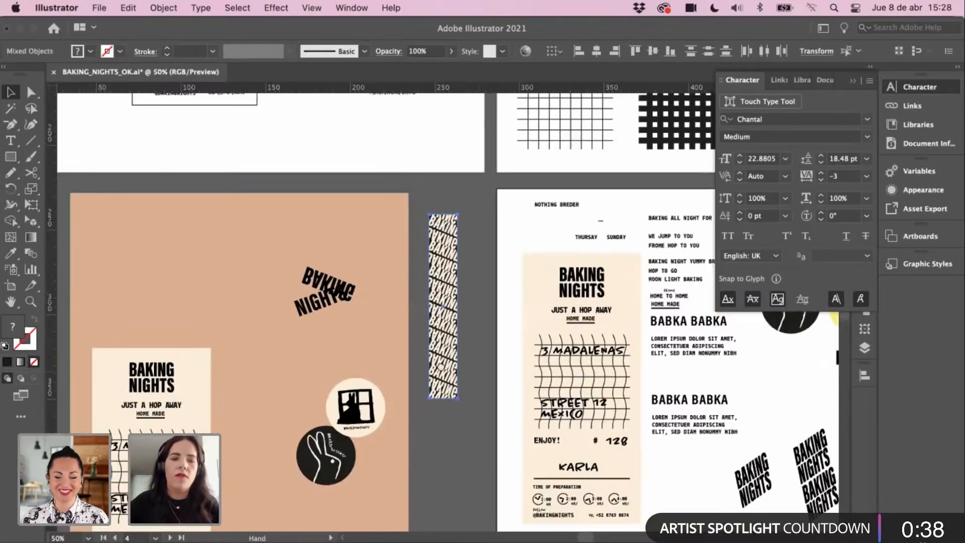
scroll(437, 346, "down", 5)
key("super+v")
left_click_drag(447, 220, 405, 254)
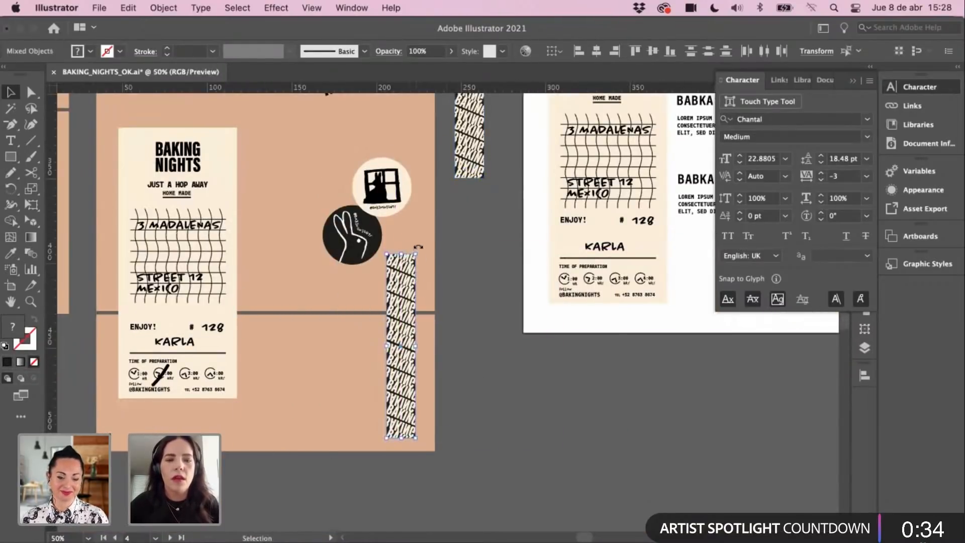
Step: Rotate the copied strip to a diagonal tilt and view the whole artboard
left_click_drag(430, 251, 461, 392)
key("super+minus")
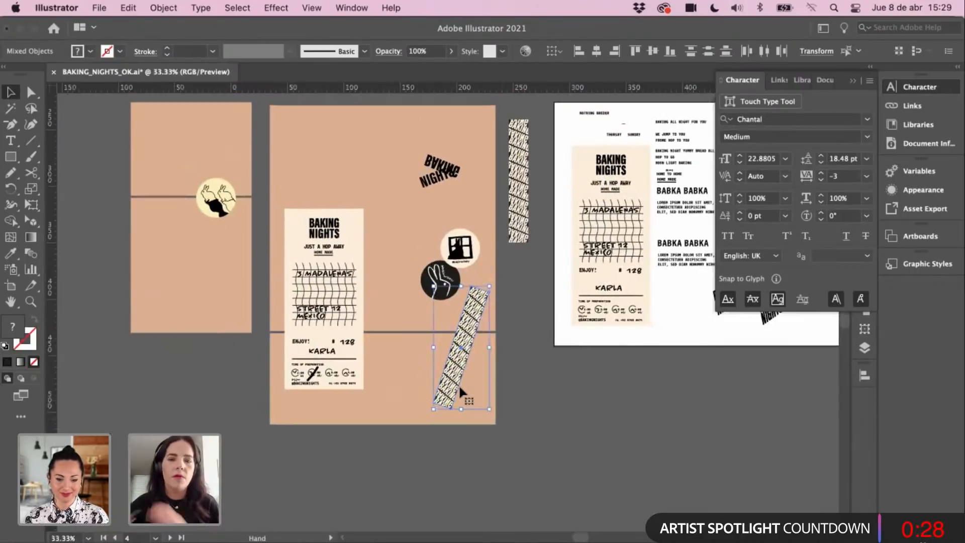
left_click(535, 367)
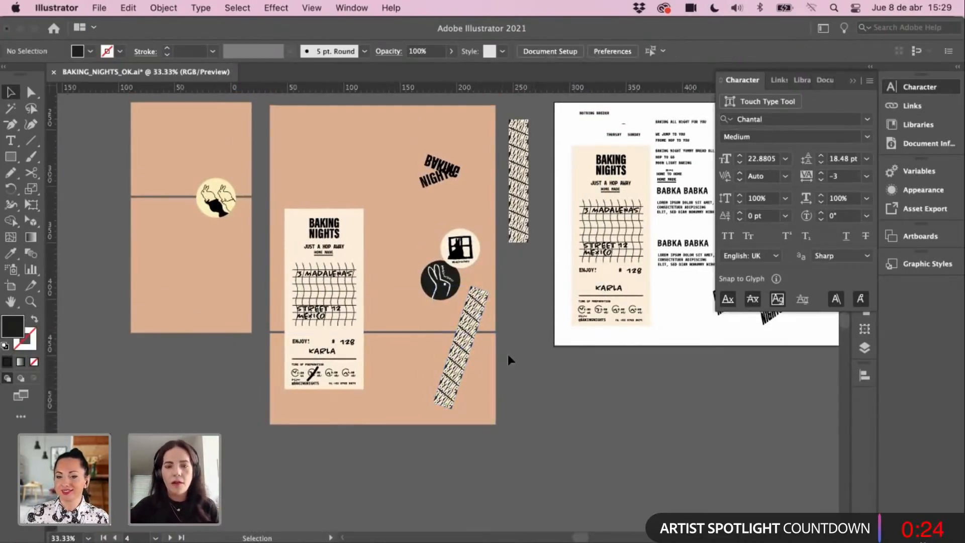
left_click_drag(475, 394, 420, 429)
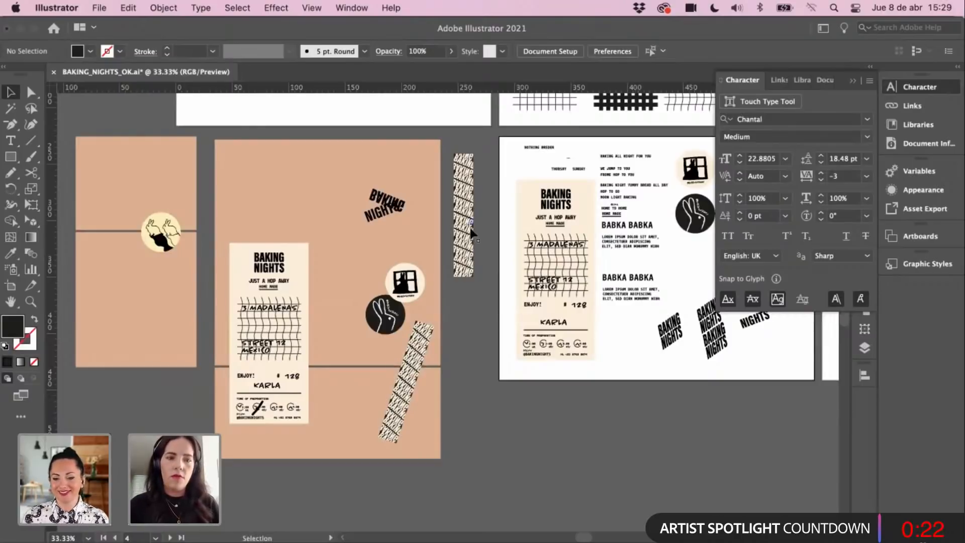
scroll(472, 234, "up", 2)
scroll(473, 234, "right", 2)
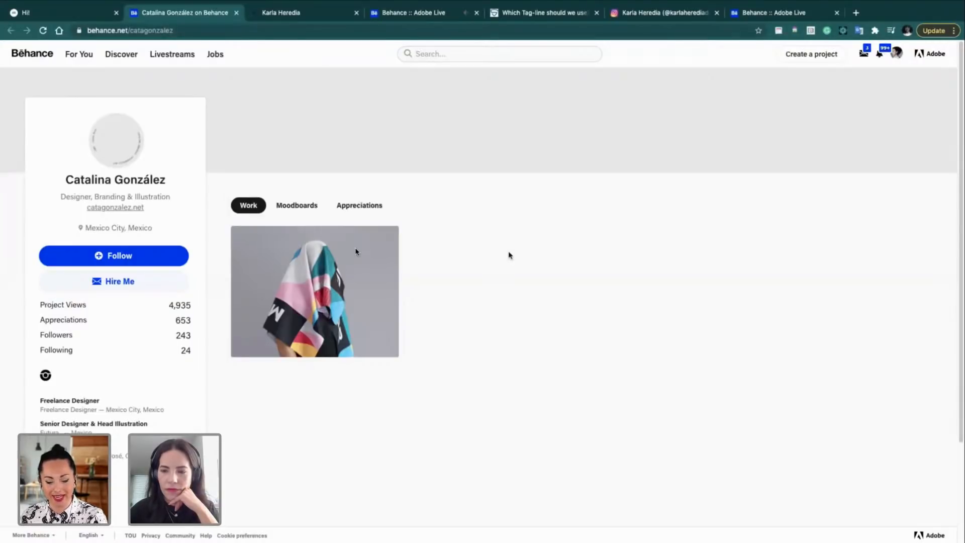
Step: Follow the designer and open the Mal de Ojo. Pride project thumbnail
left_click(165, 253)
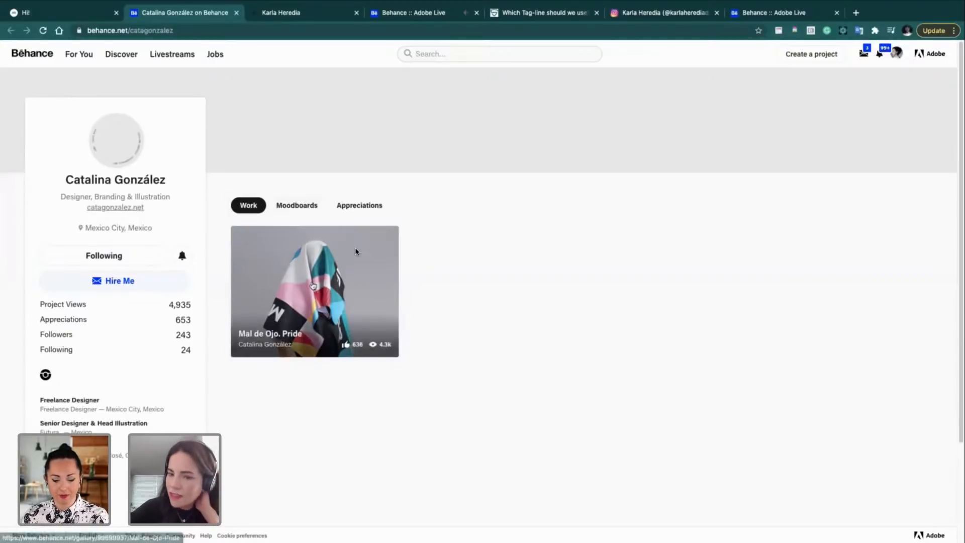
left_click(356, 251)
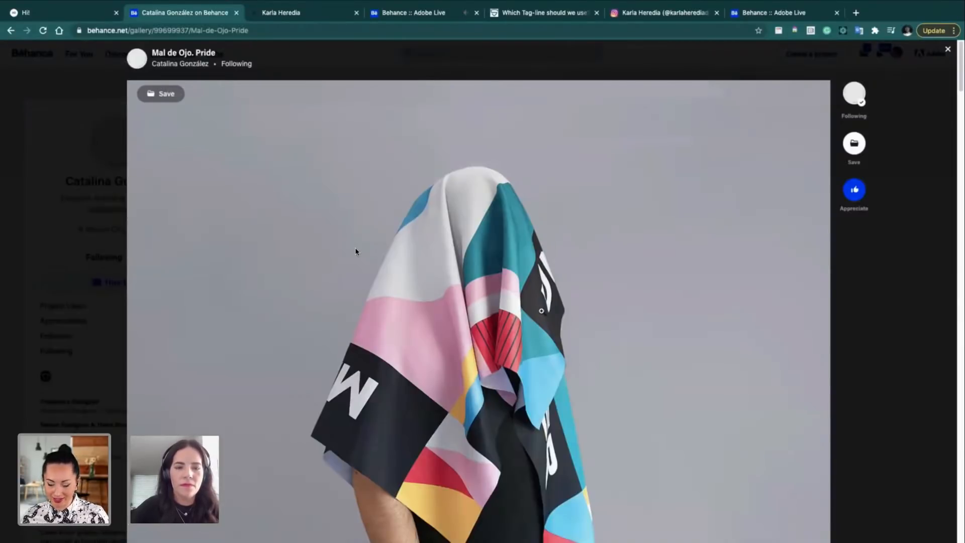
Step: Appreciate the Mal de Ojo. Pride project, bringing its count to 637
scroll(312, 283, "down", 2)
left_click(856, 190)
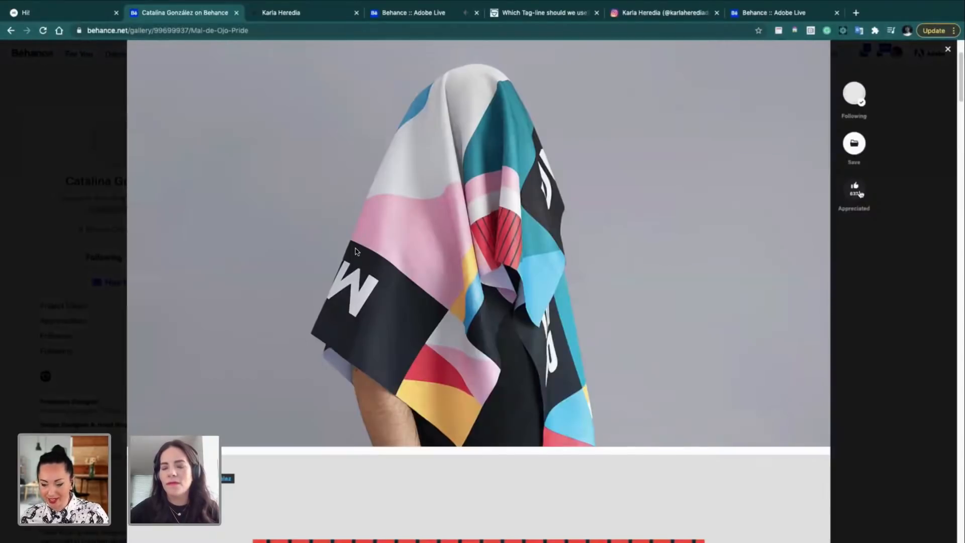
scroll(911, 265, "down", 8)
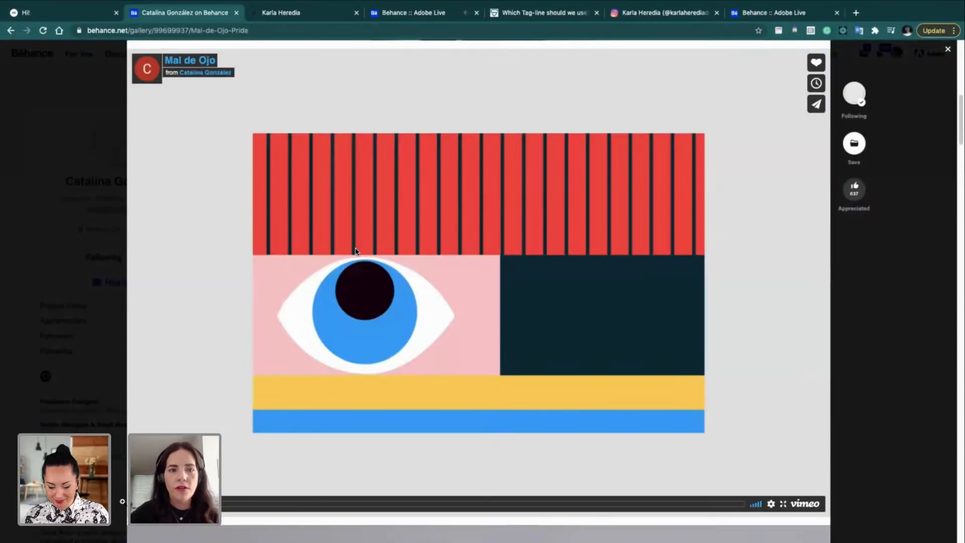
Step: Play the embedded animation full screen, then scroll down to the eye-motif CDMX posters
left_click(355, 251)
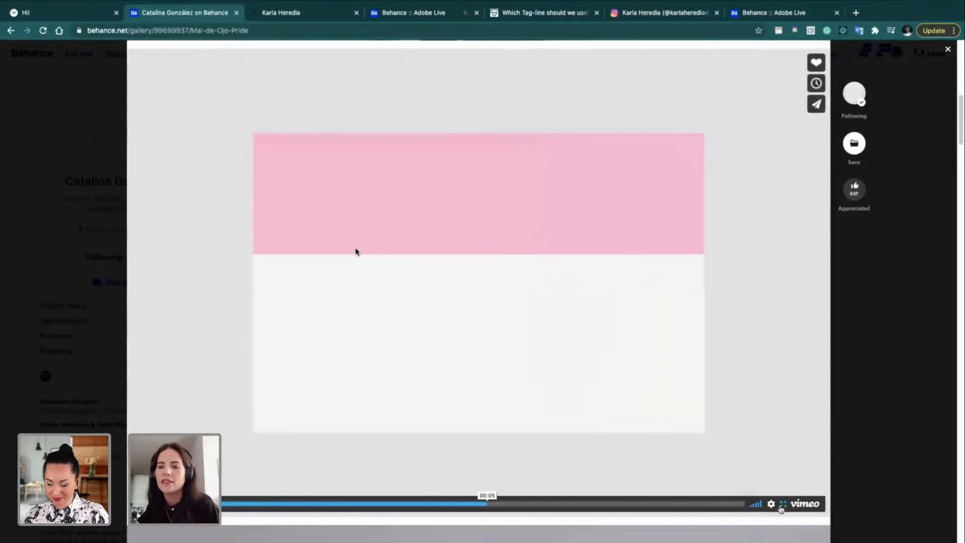
double_click(356, 251)
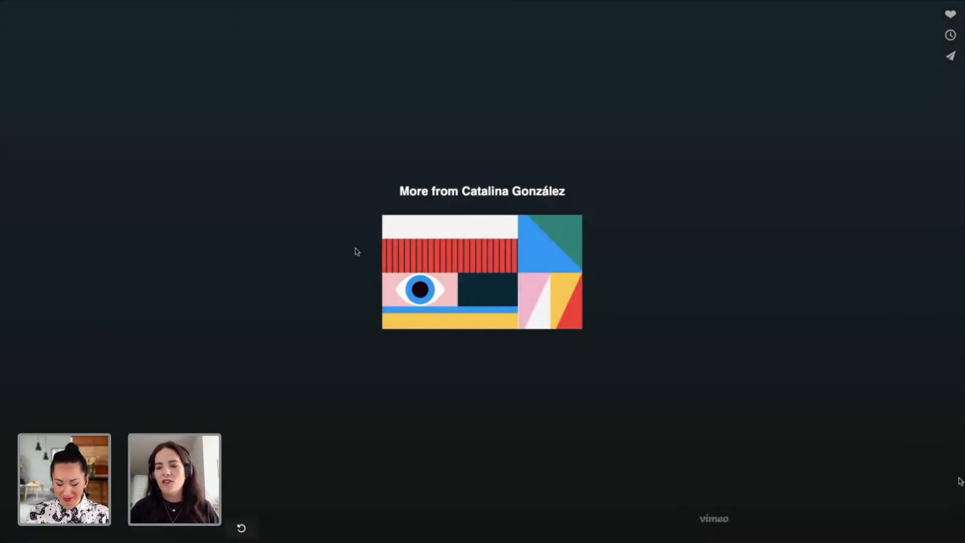
key("Escape")
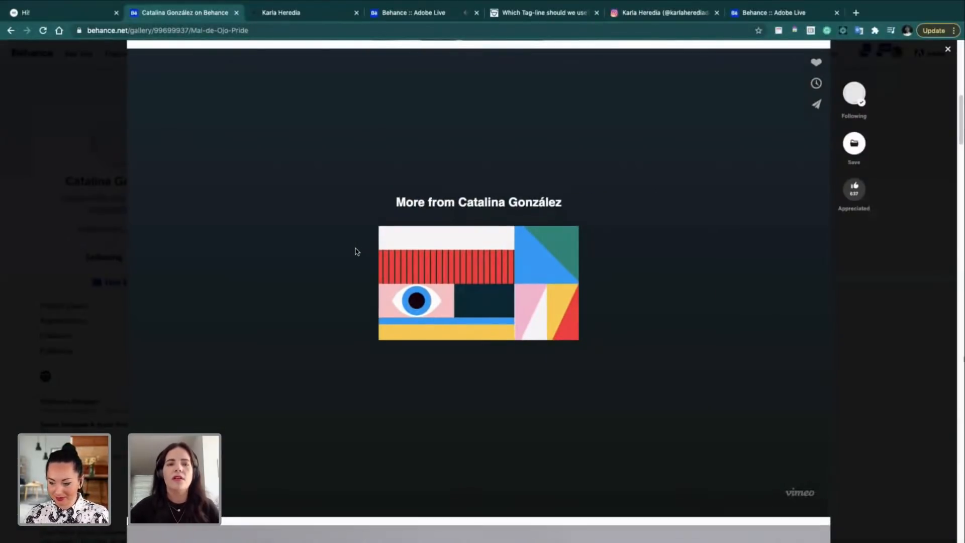
scroll(356, 251, "down", 9)
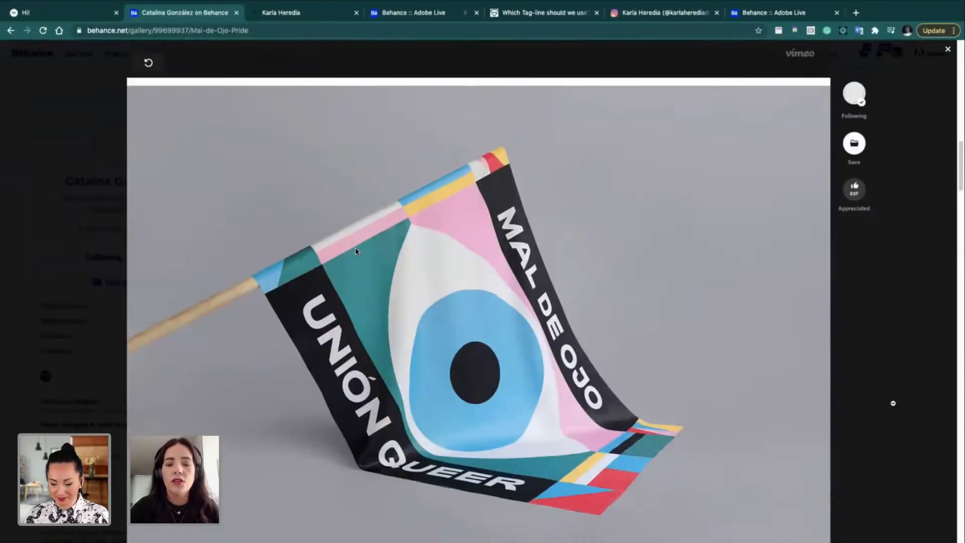
scroll(356, 252, "down", 2)
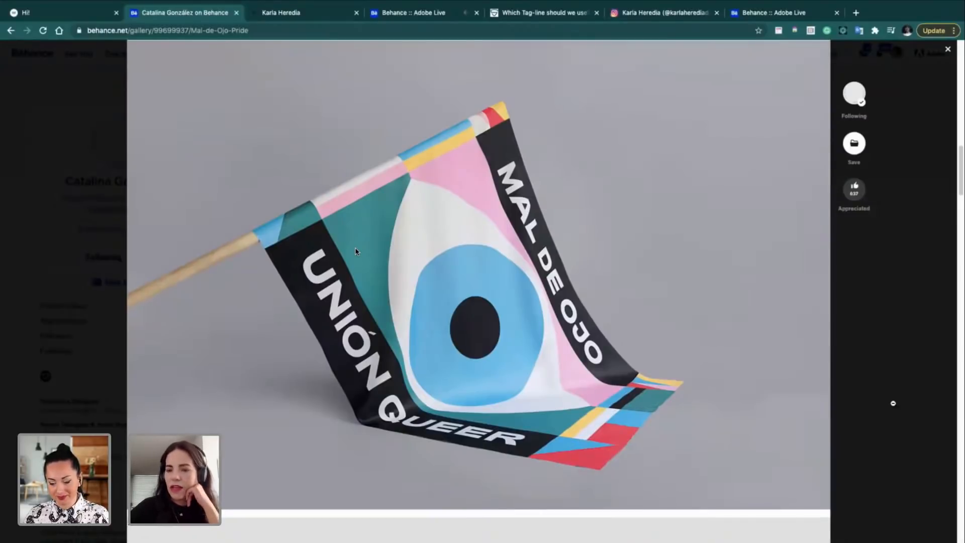
scroll(356, 251, "down", 10)
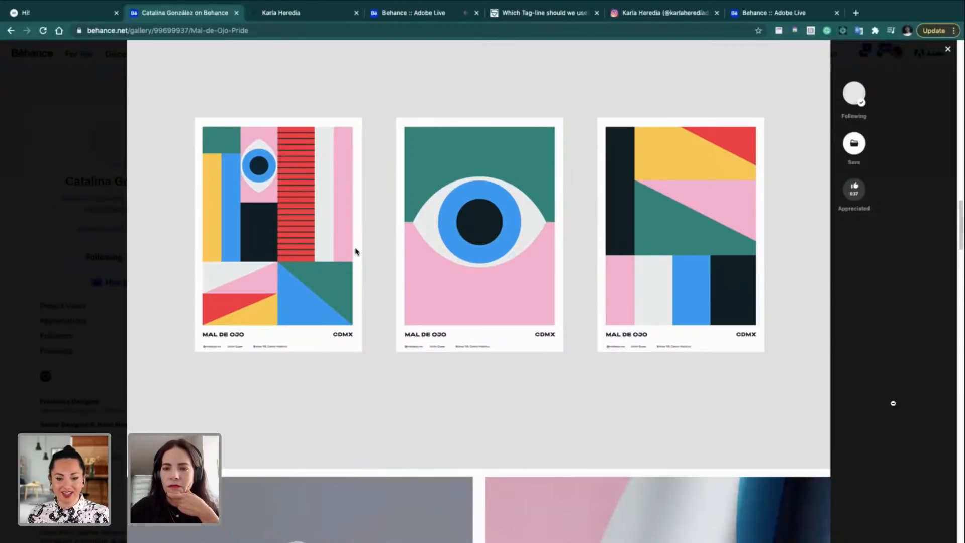
scroll(355, 251, "down", 5)
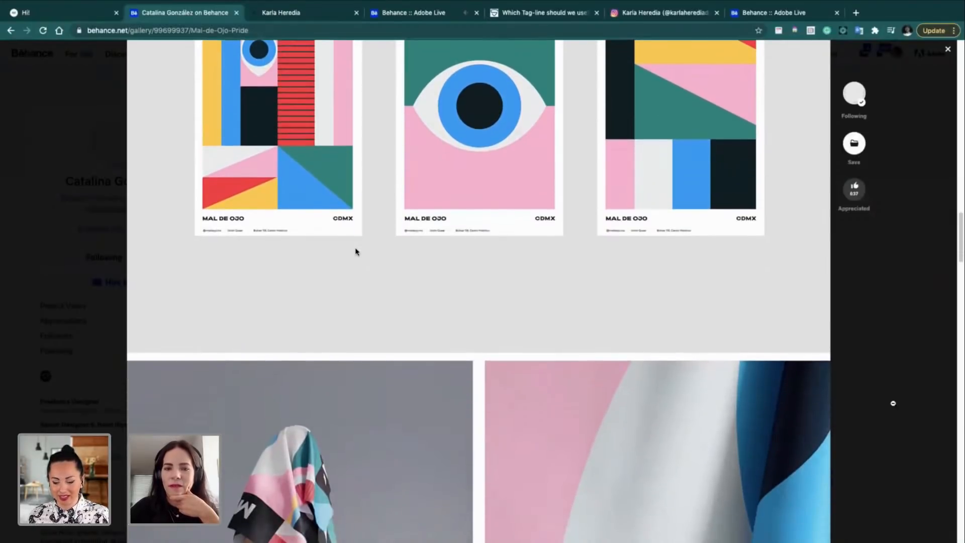
scroll(356, 251, "down", 12)
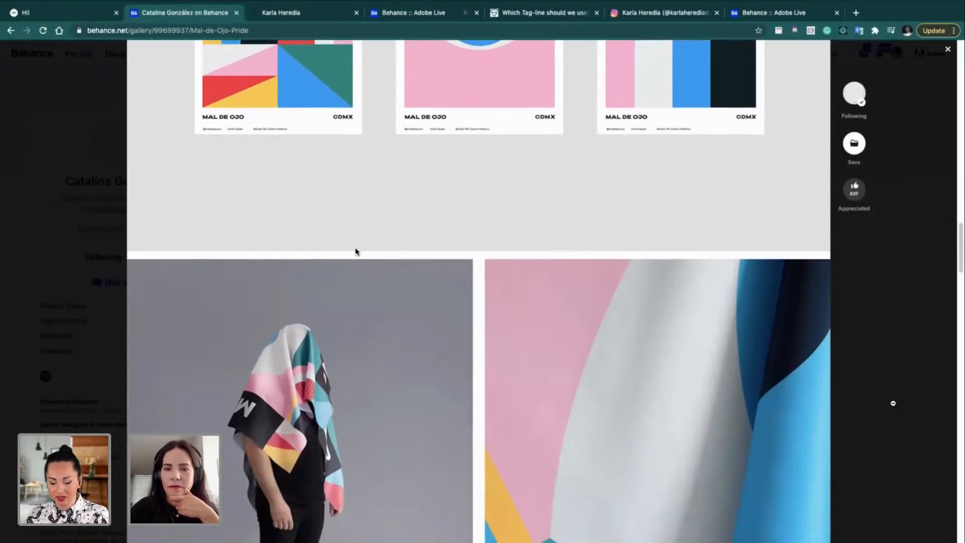
scroll(355, 252, "down", 3)
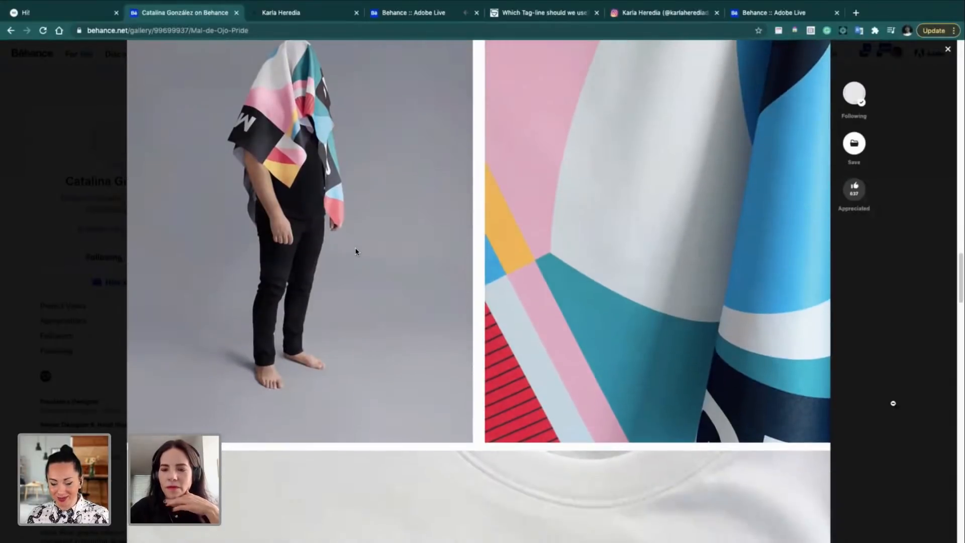
scroll(356, 251, "down", 3)
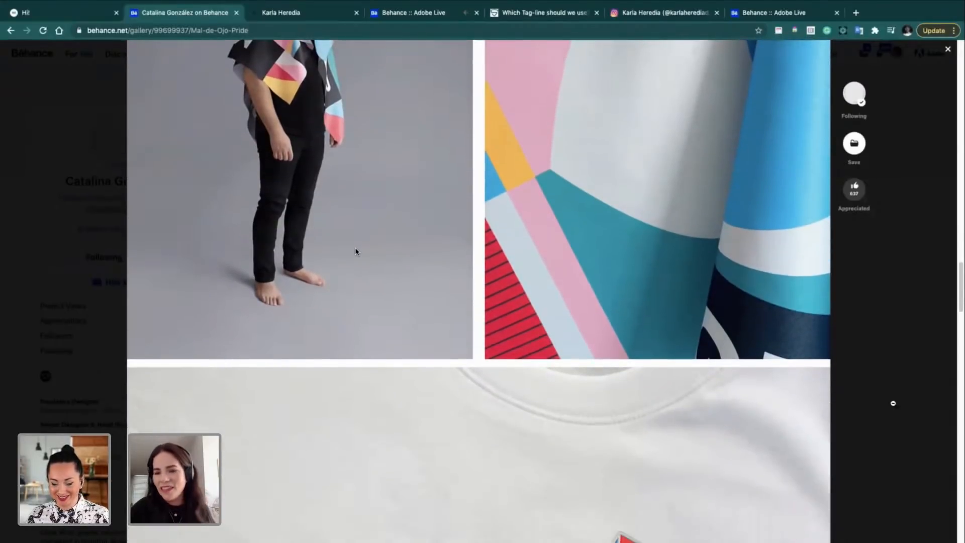
scroll(355, 252, "down", 5)
scroll(355, 251, "up", 12)
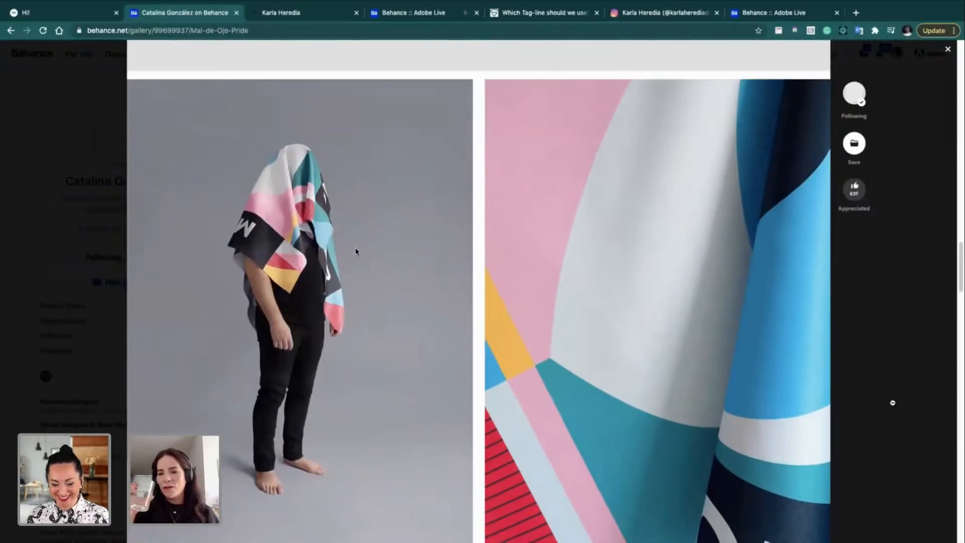
scroll(406, 350, "up", 5)
scroll(406, 350, "down", 5)
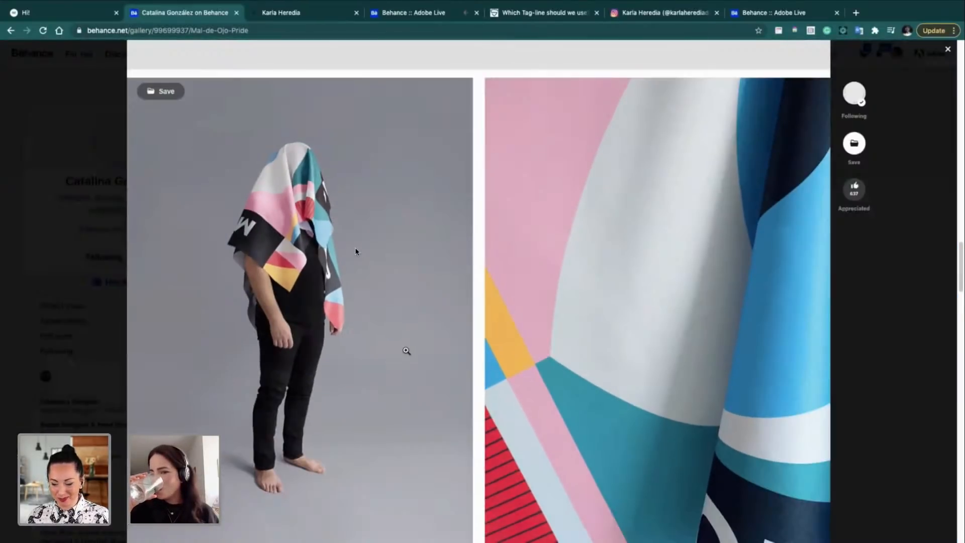
scroll(356, 251, "down", 8)
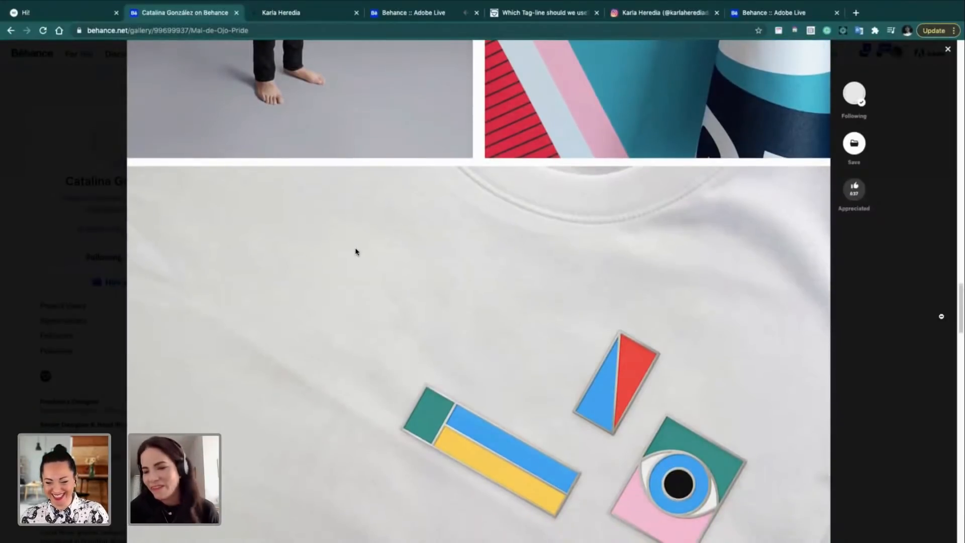
scroll(356, 251, "down", 3)
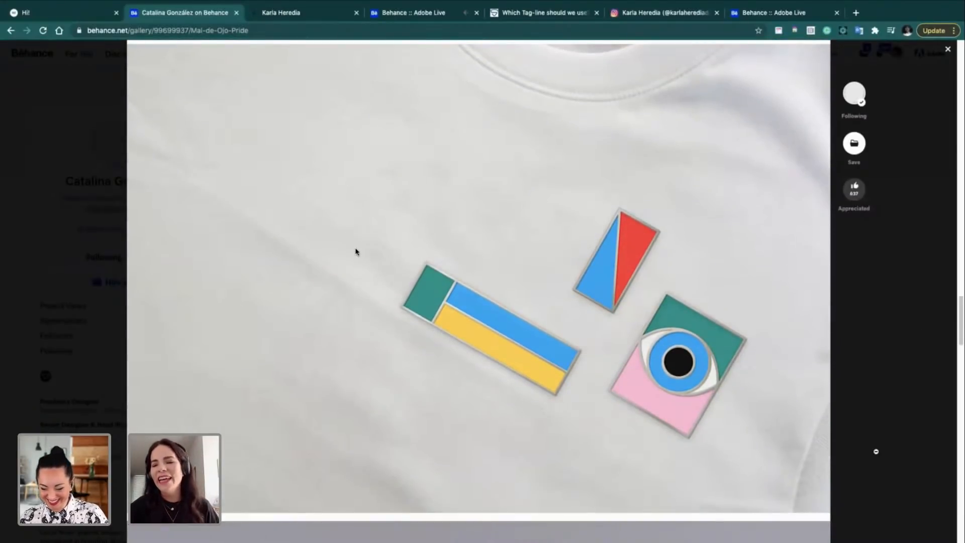
scroll(356, 251, "down", 4)
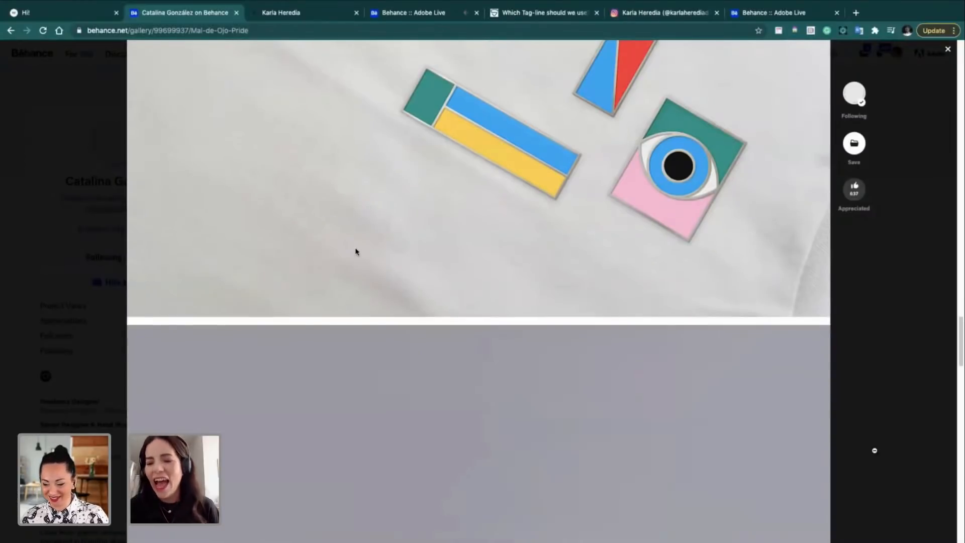
scroll(355, 251, "up", 5)
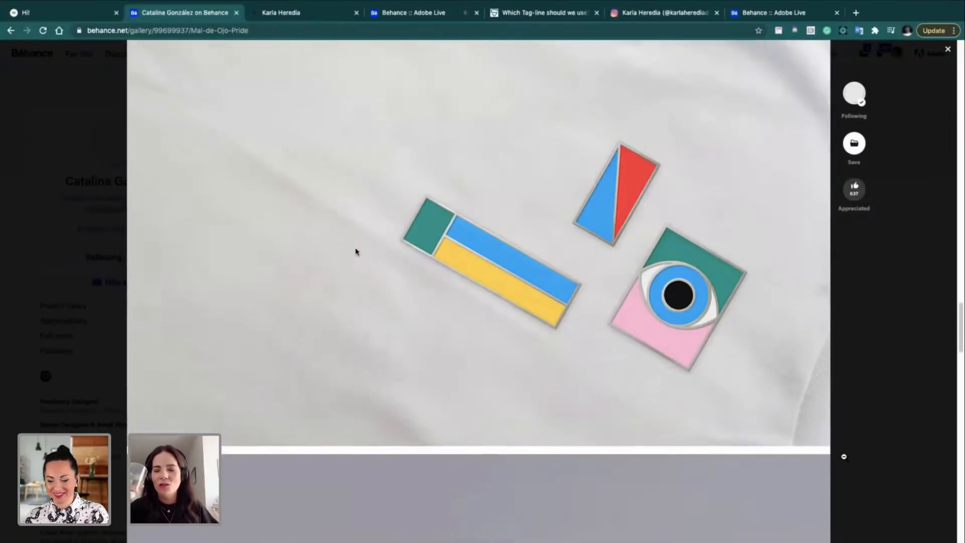
scroll(355, 251, "down", 2)
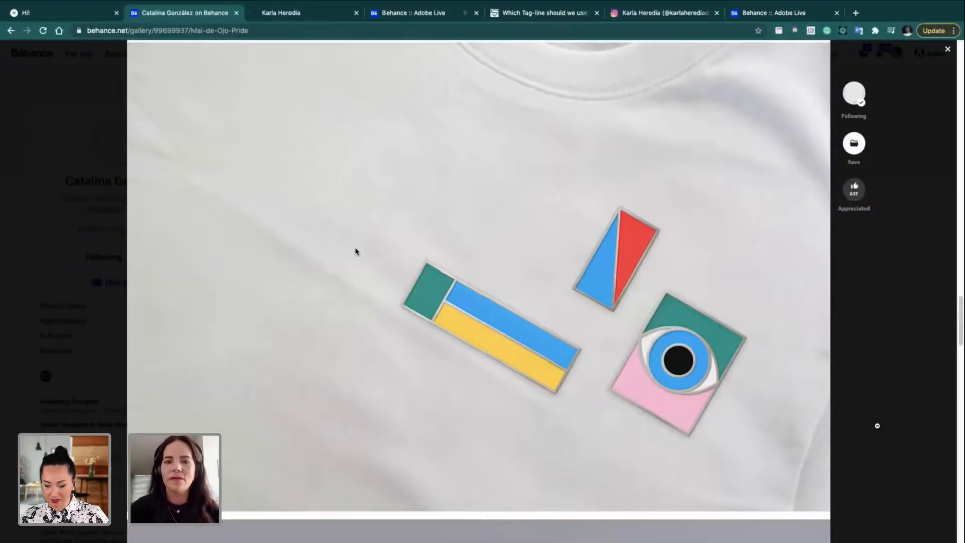
scroll(356, 251, "down", 5)
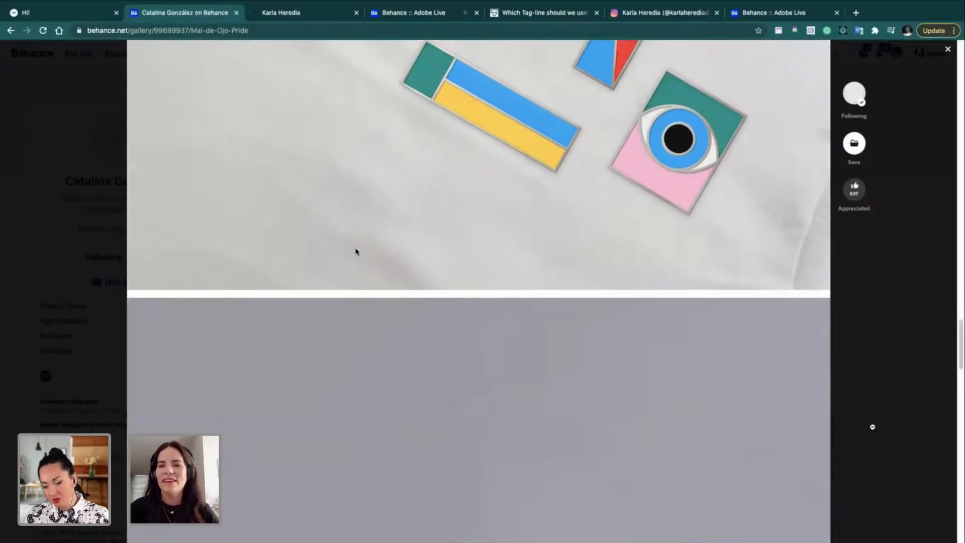
scroll(355, 251, "up", 3)
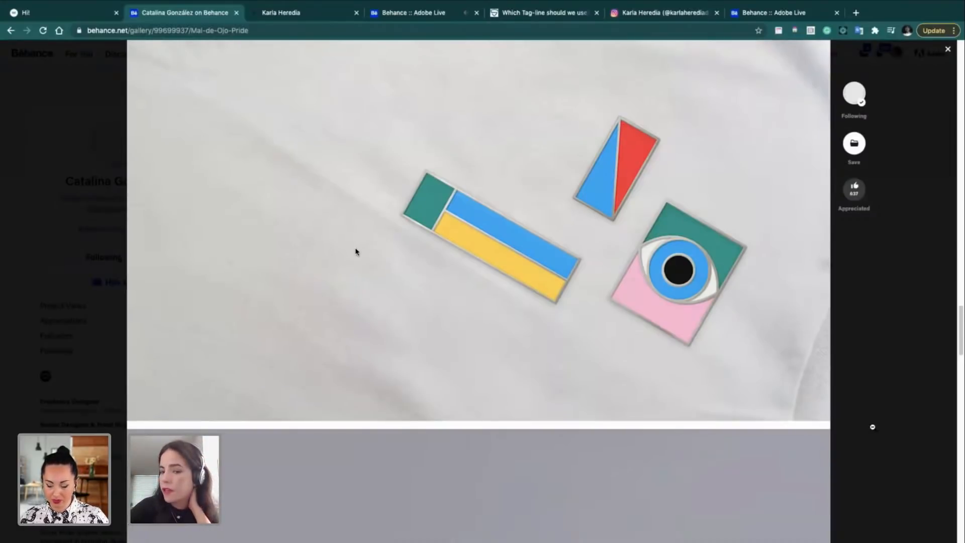
scroll(356, 251, "down", 12)
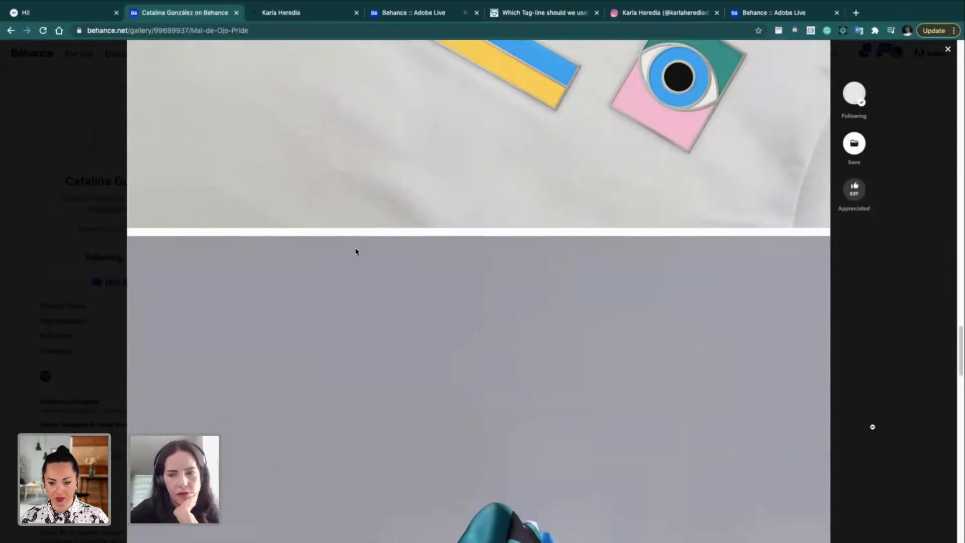
scroll(355, 251, "down", 1)
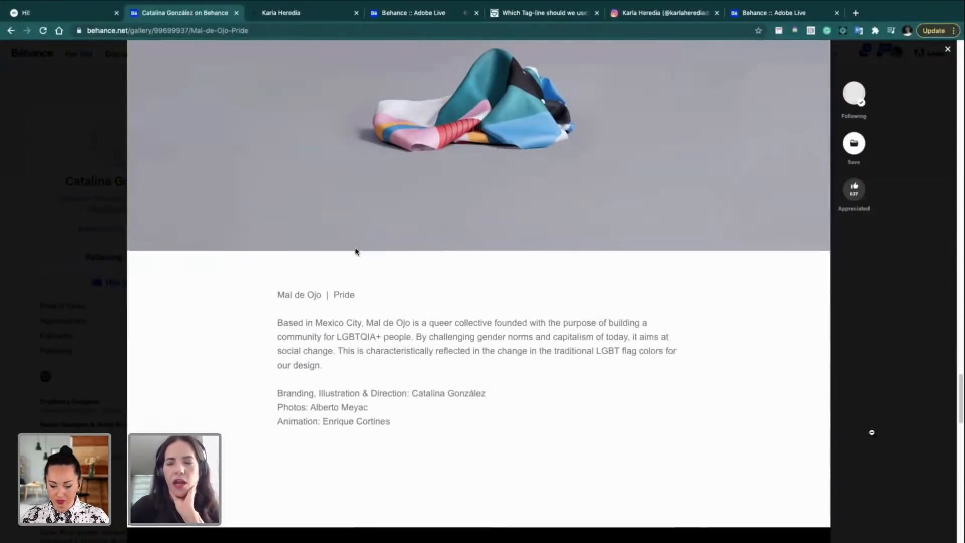
scroll(355, 251, "down", 1)
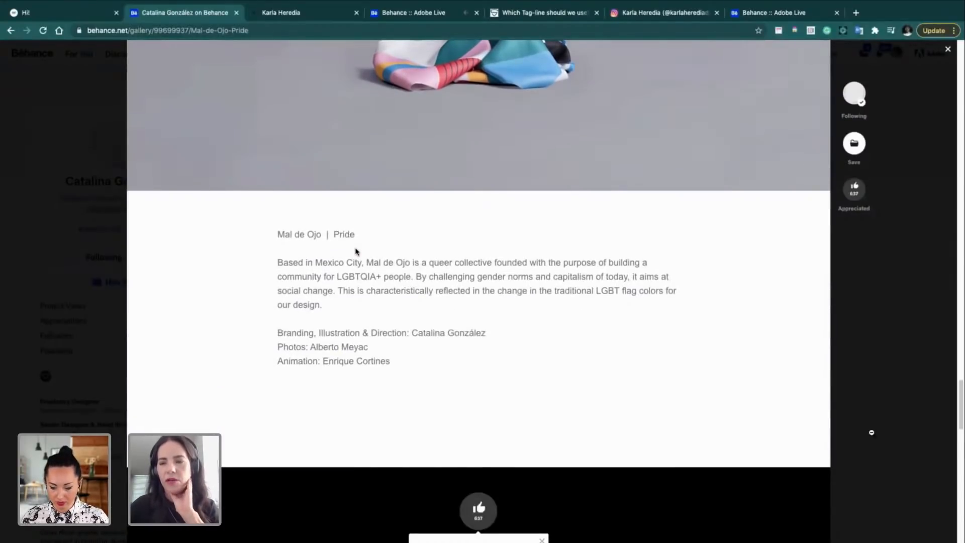
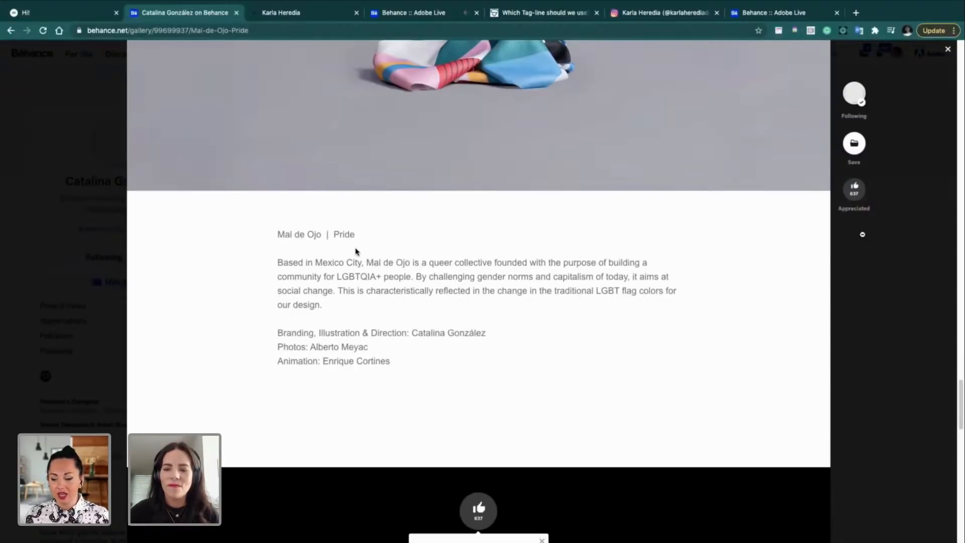
Step: Scroll back up through the Mal de Ojo. Pride project and close its viewer
scroll(356, 251, "up", 10)
scroll(356, 252, "up", 10)
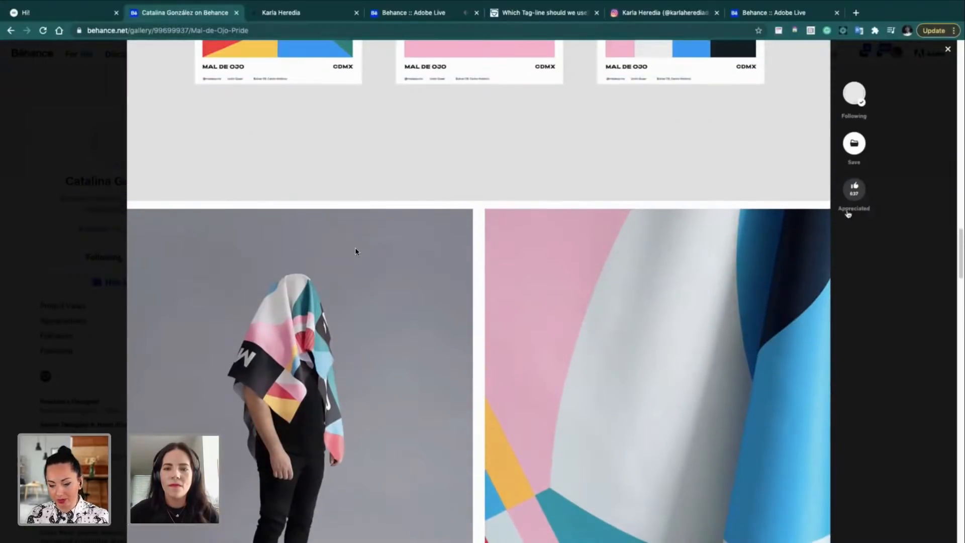
scroll(356, 251, "down", 10)
scroll(356, 251, "up", 5)
scroll(847, 214, "up", 10)
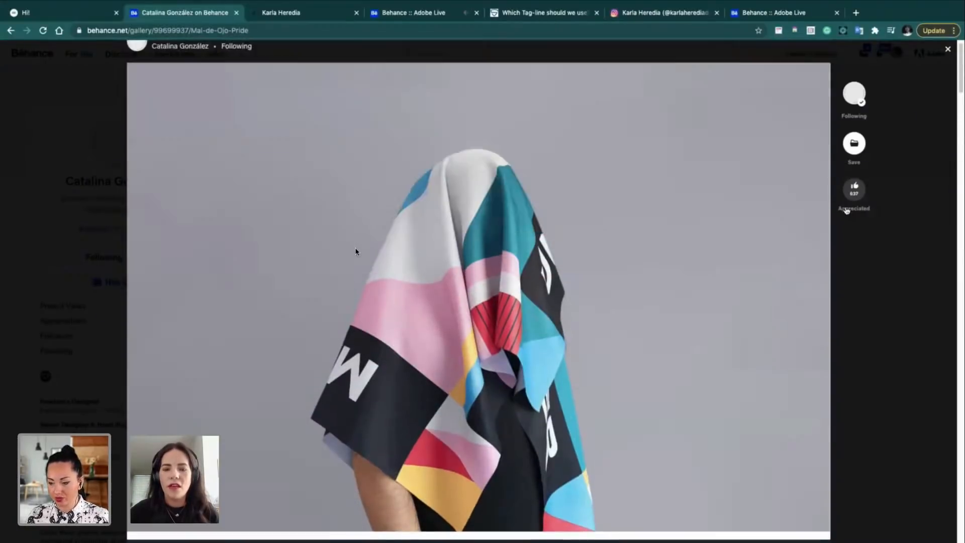
left_click(948, 49)
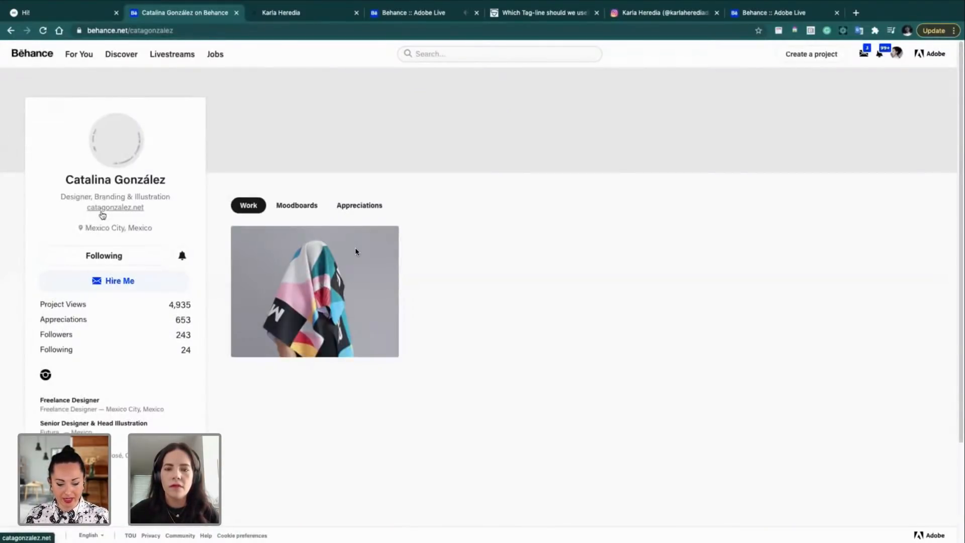
Step: Switch to the designer's 'Hi!' portfolio site and scroll through her intro
left_click(68, 6)
left_click(40, 37)
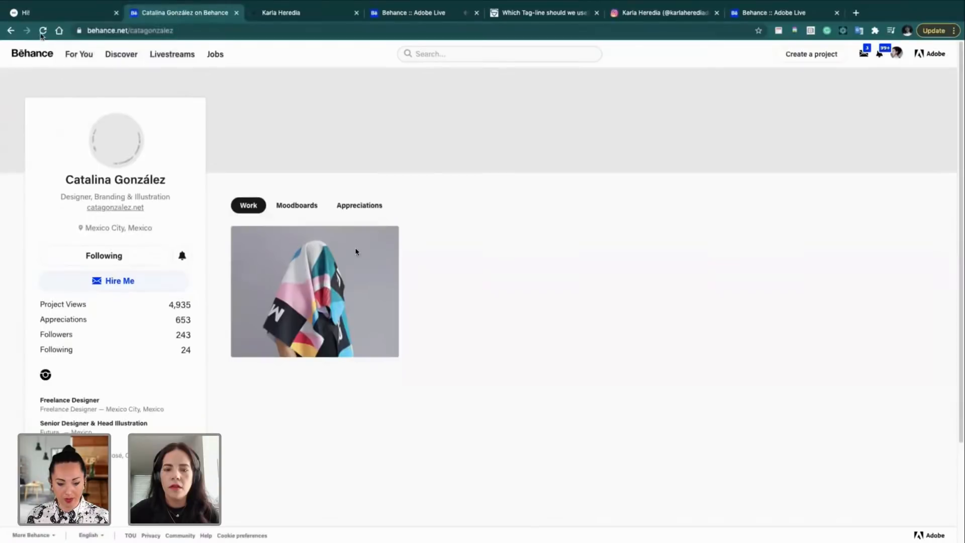
left_click(44, 11)
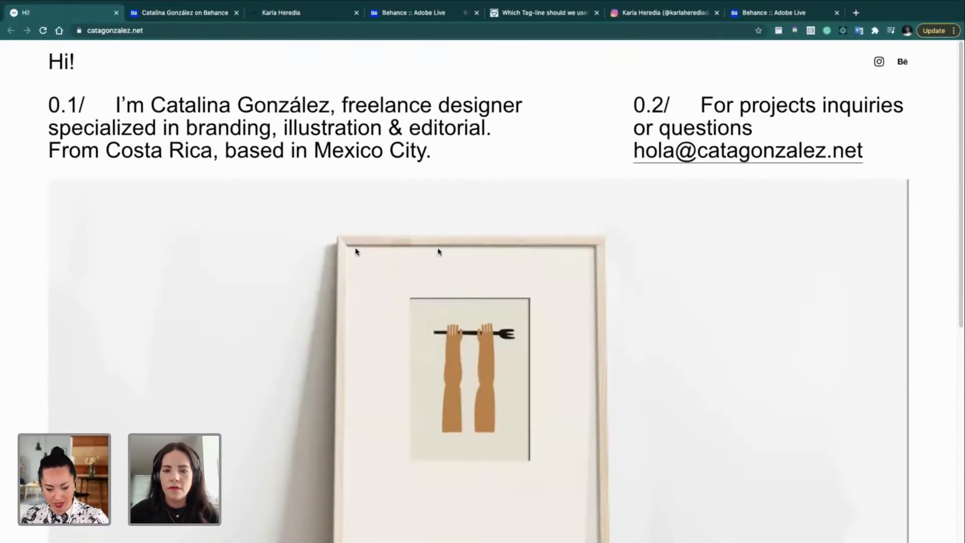
scroll(439, 251, "down", 2)
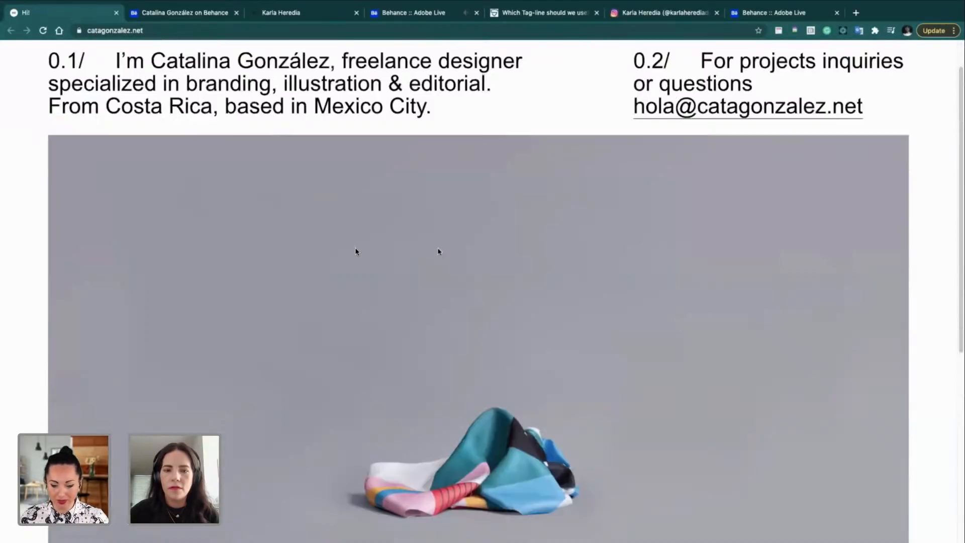
scroll(439, 251, "down", 3)
scroll(439, 251, "up", 1)
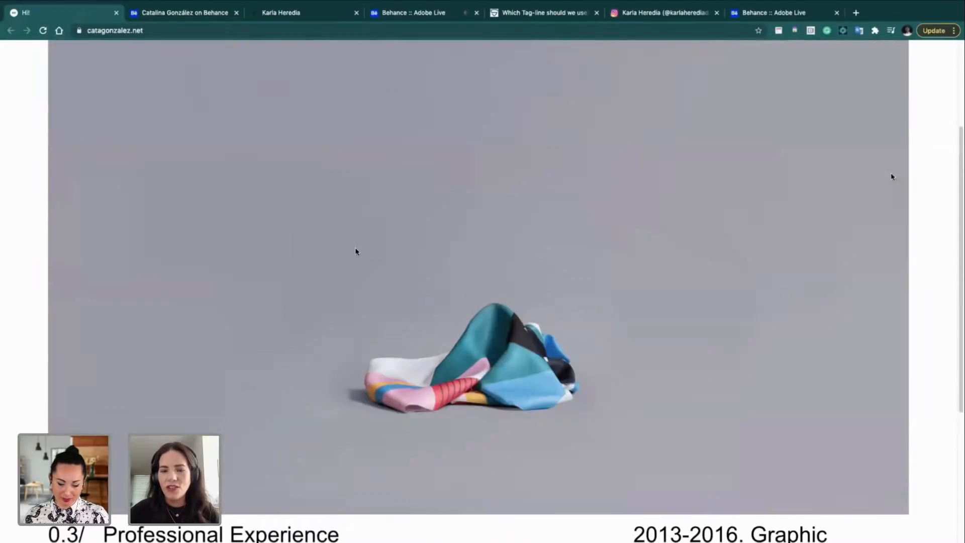
scroll(891, 177, "down", 5)
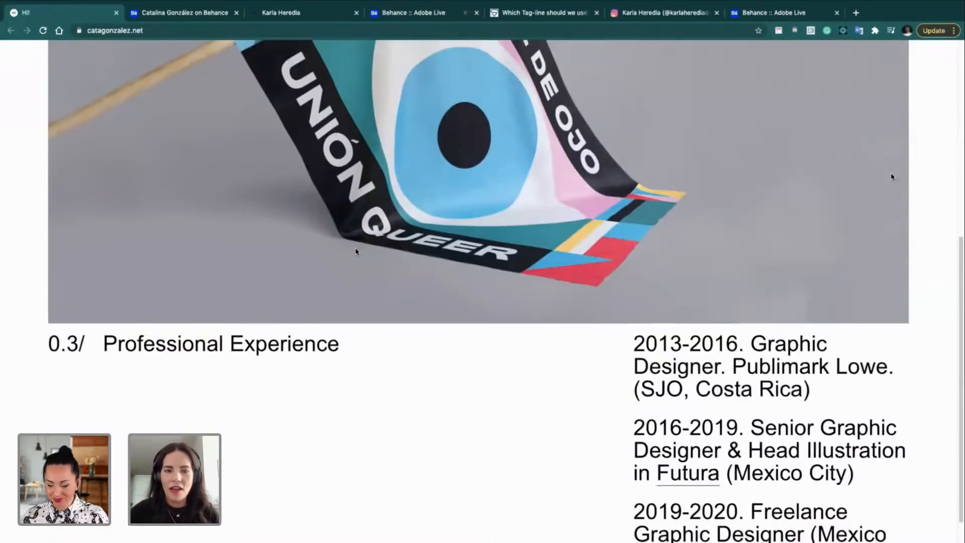
scroll(892, 176, "up", 8)
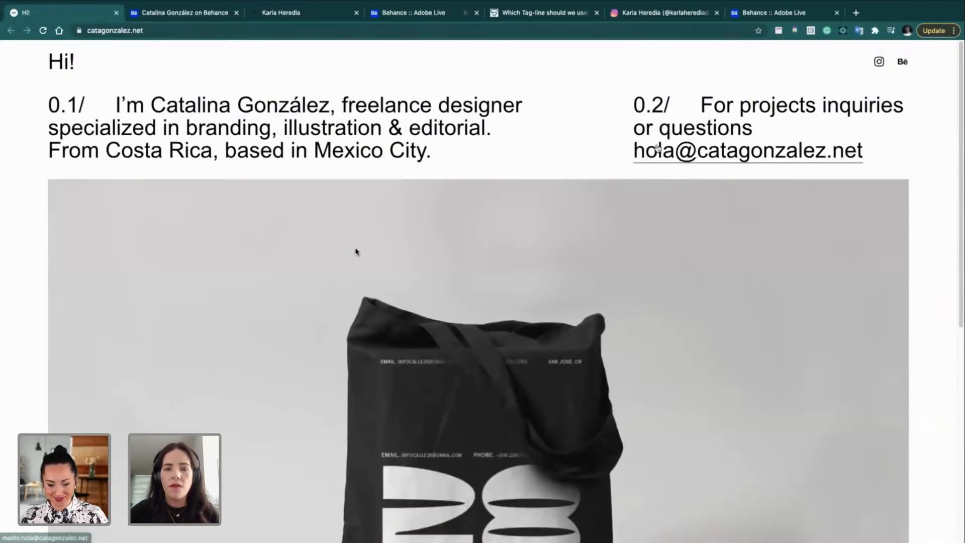
Step: Look over her portfolio work and open her Instagram profile in two new tabs
scroll(572, 258, "down", 5)
scroll(572, 257, "down", 5)
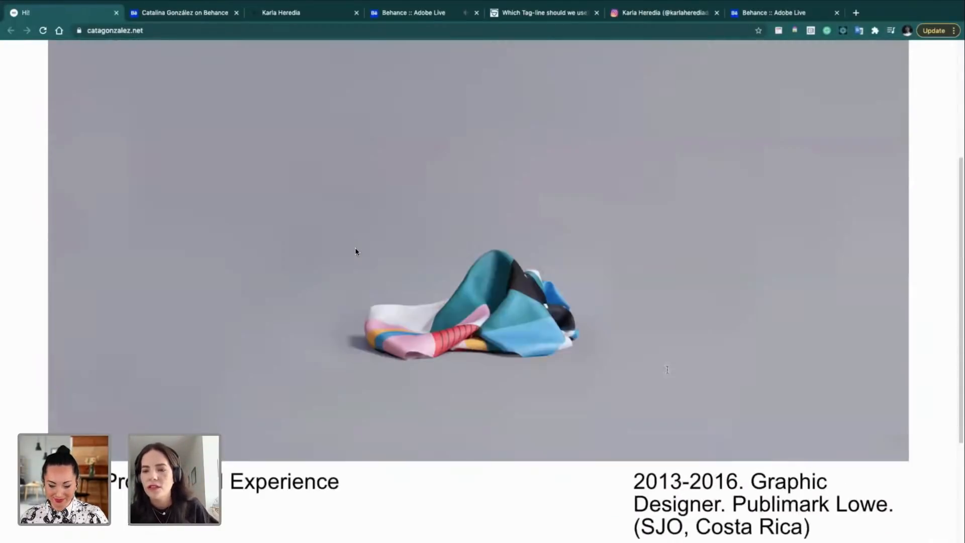
scroll(355, 252, "up", 4)
scroll(355, 251, "up", 1)
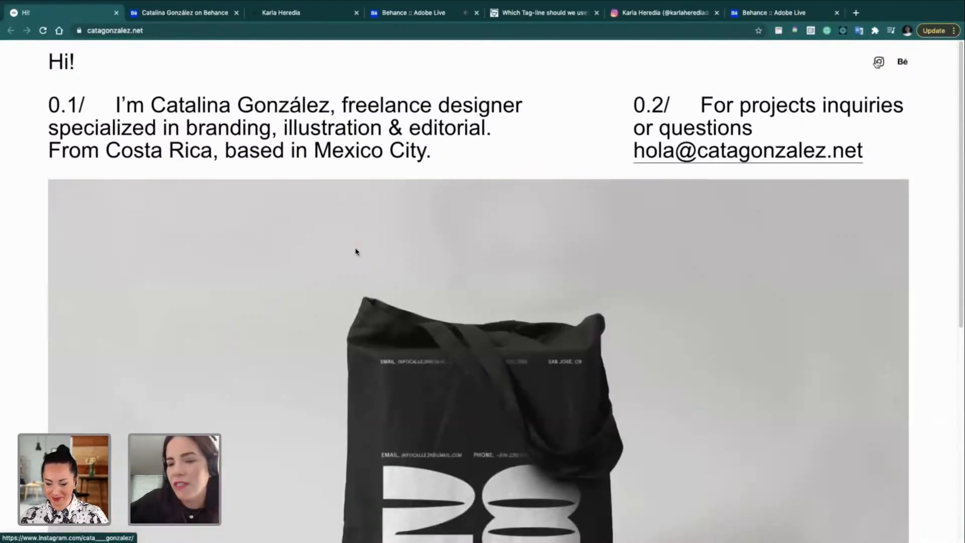
left_click(878, 62)
left_click(877, 63, "super")
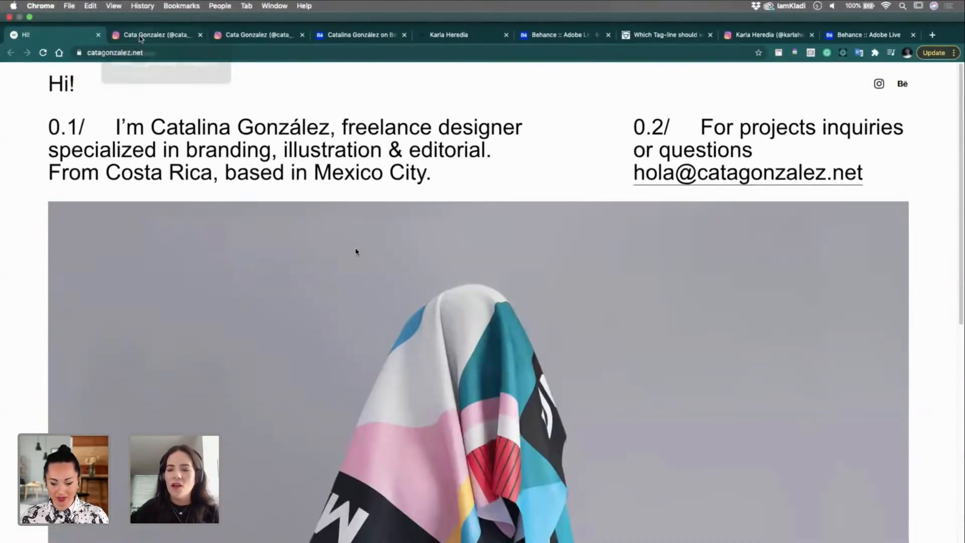
Step: Follow the designer's account on her Instagram profile
left_click(141, 37)
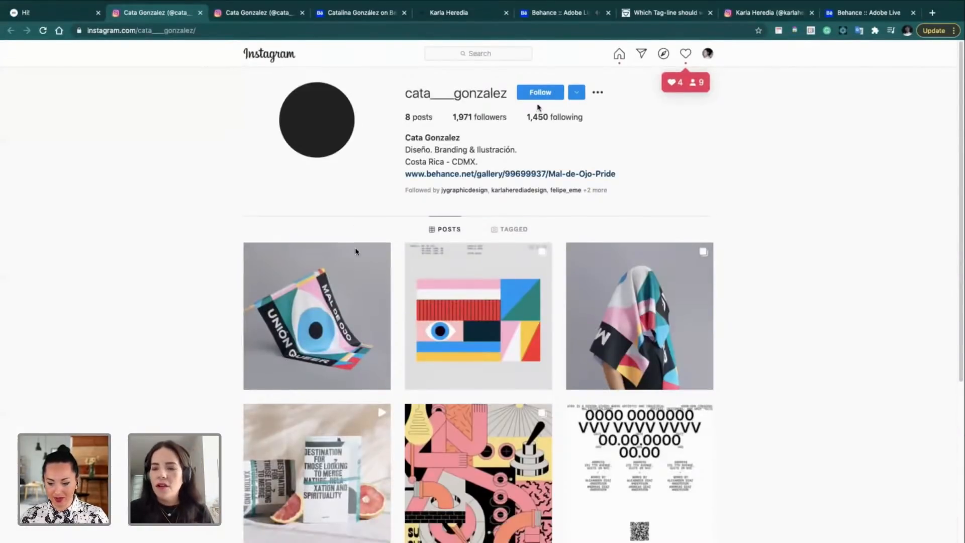
left_click(548, 95)
scroll(355, 252, "down", 8)
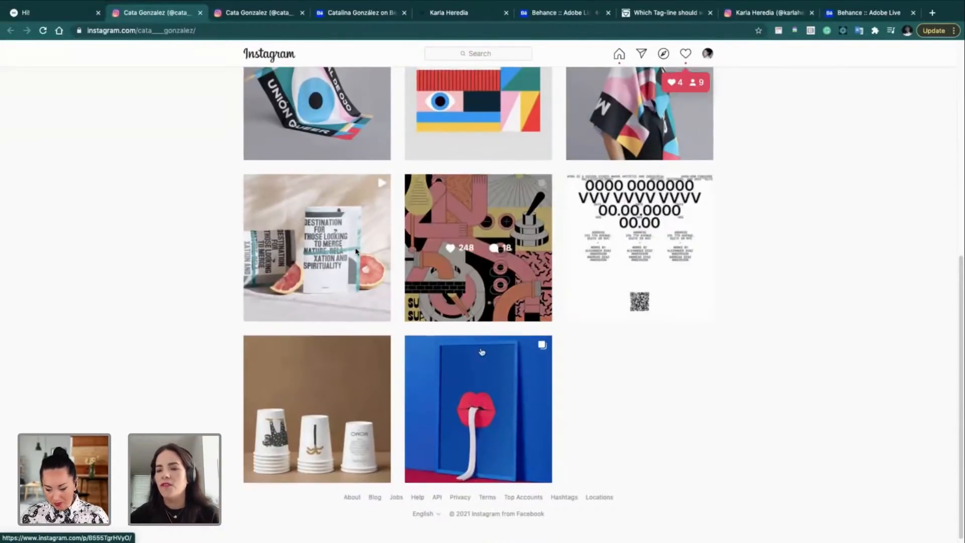
Step: View the MOMO paper-cups branding post, then close it back to the grid
left_click(354, 465)
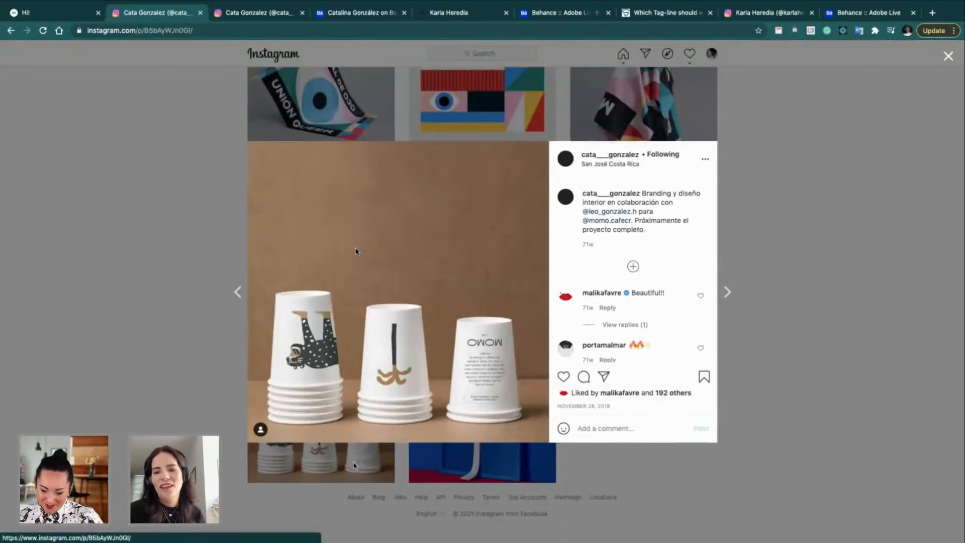
scroll(307, 323, "up", 5)
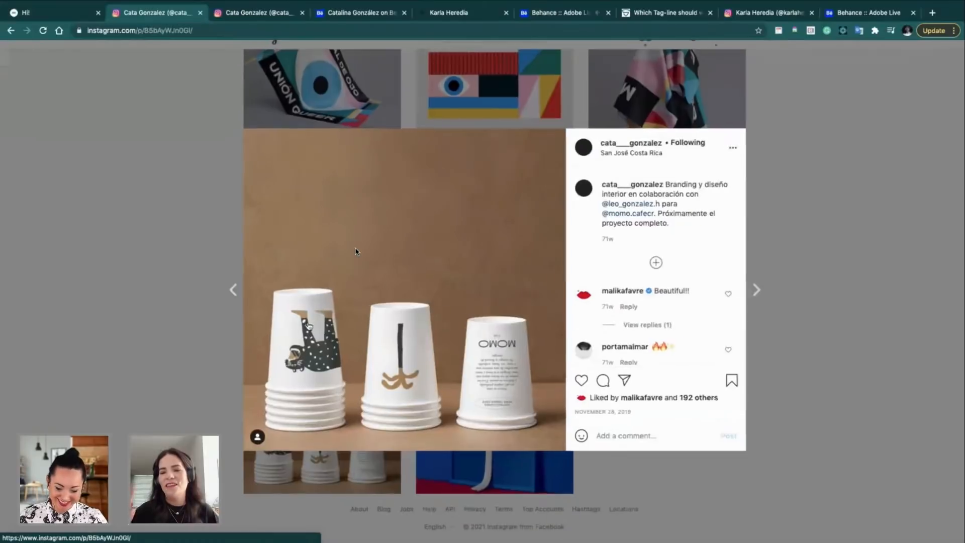
scroll(306, 319, "down", 2)
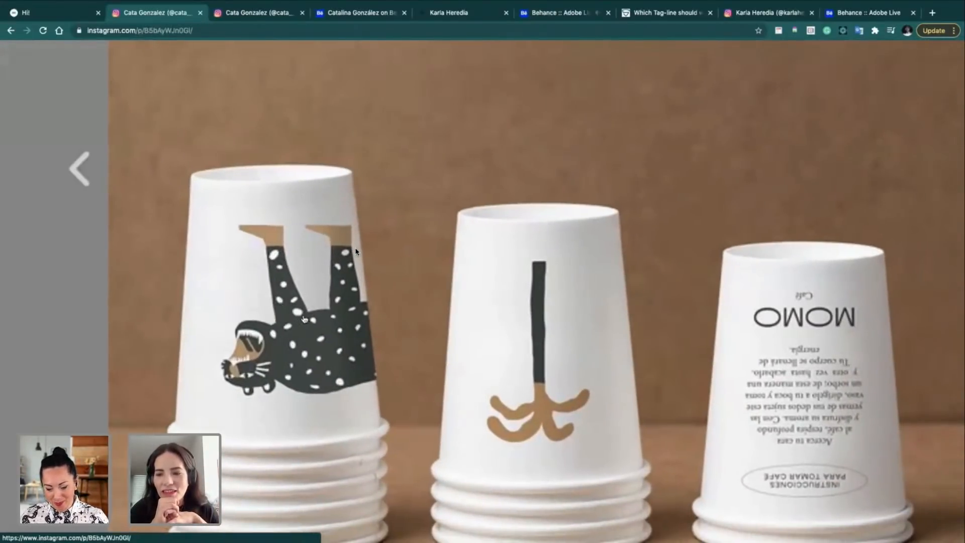
scroll(305, 318, "down", 5)
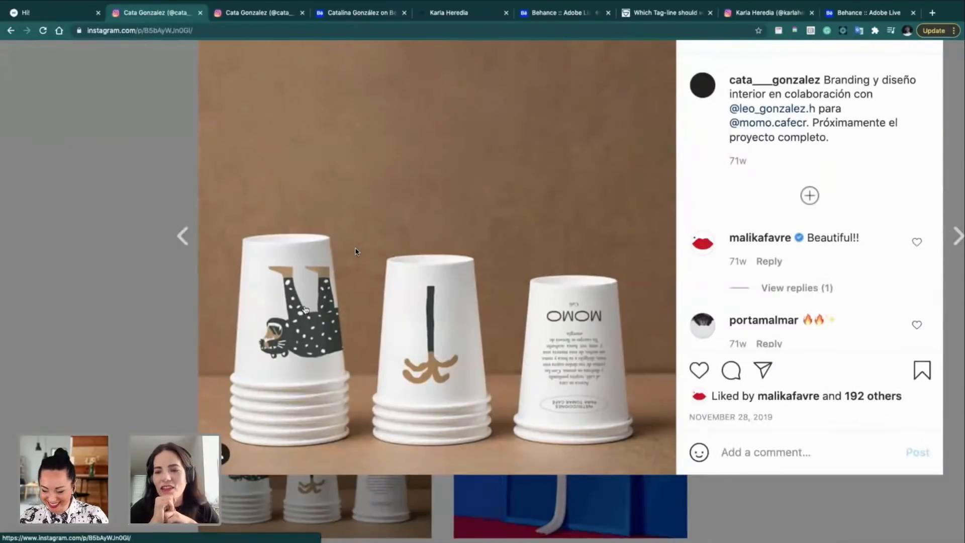
scroll(305, 309, "down", 3)
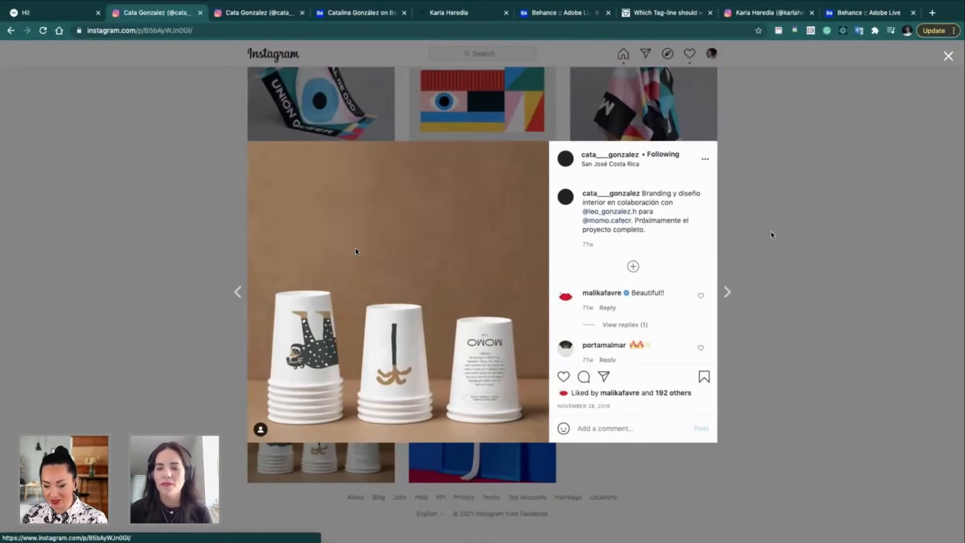
left_click(771, 231)
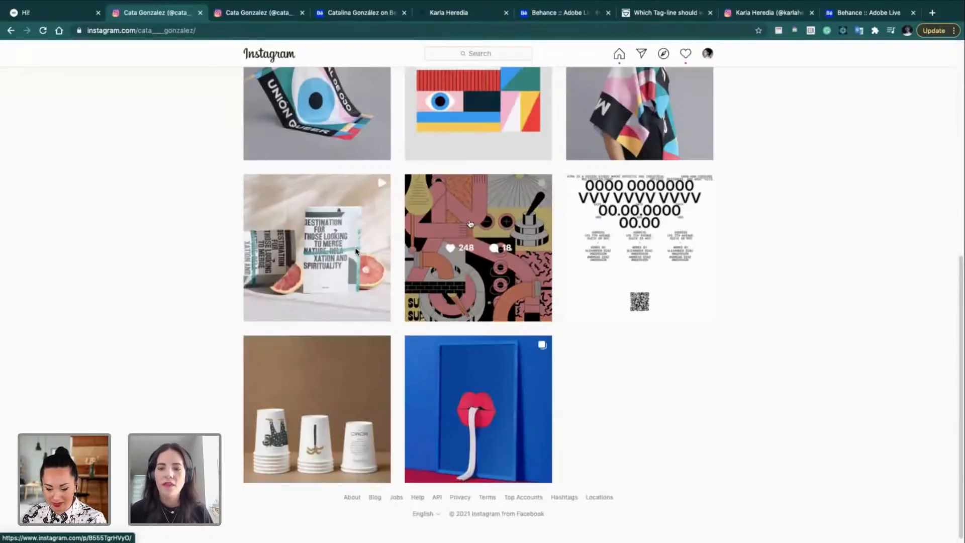
left_click(449, 217)
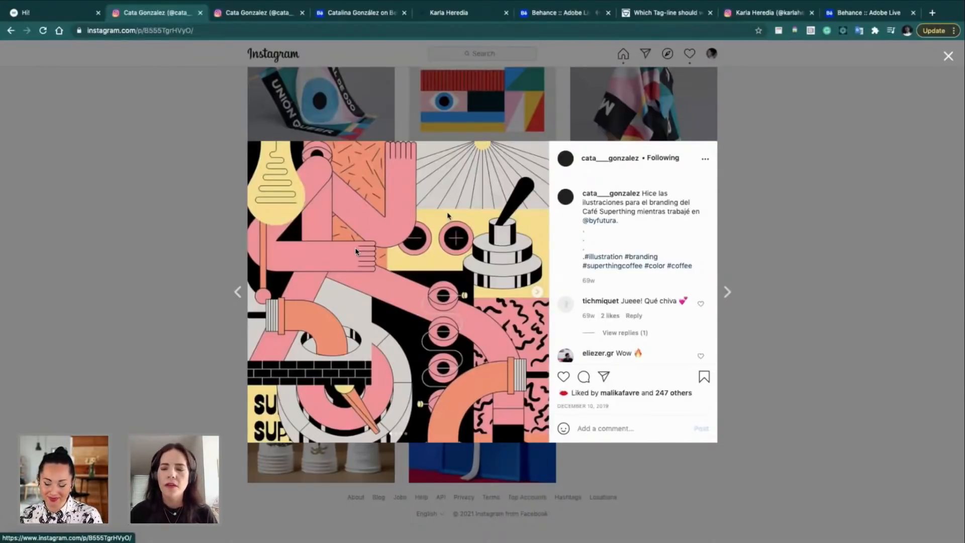
left_click(607, 223, "super")
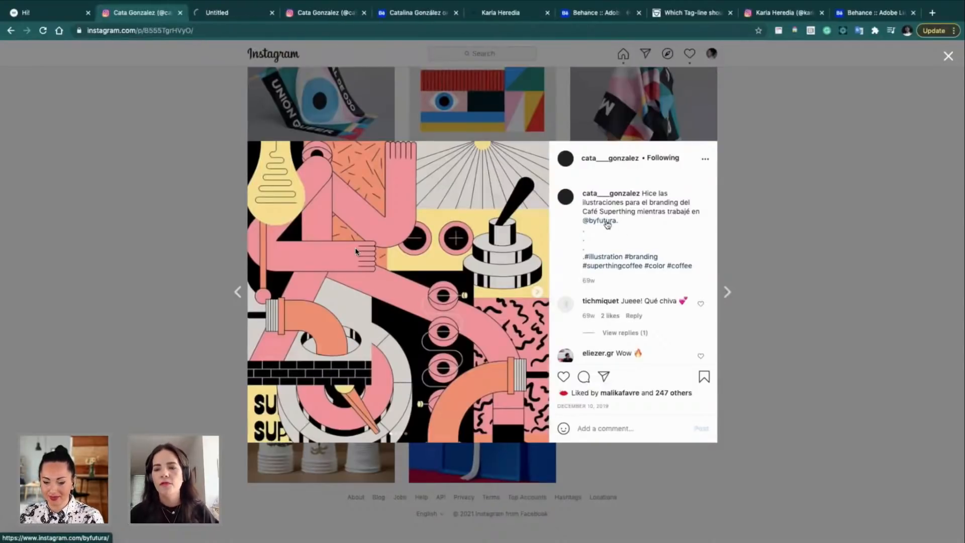
left_click(222, 13)
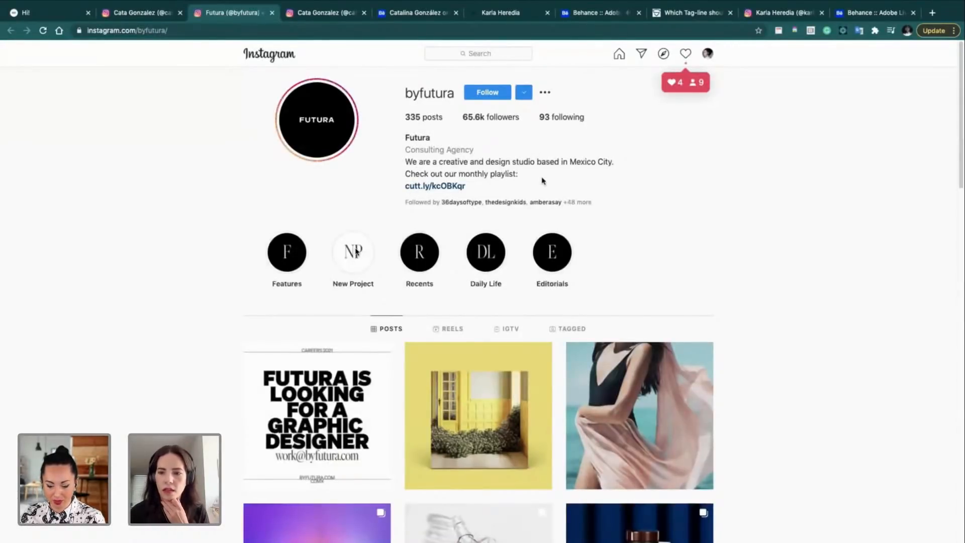
Step: Scroll down Futura's post grid and open the illustrated Superthing coffee cup post
scroll(542, 181, "down", 12)
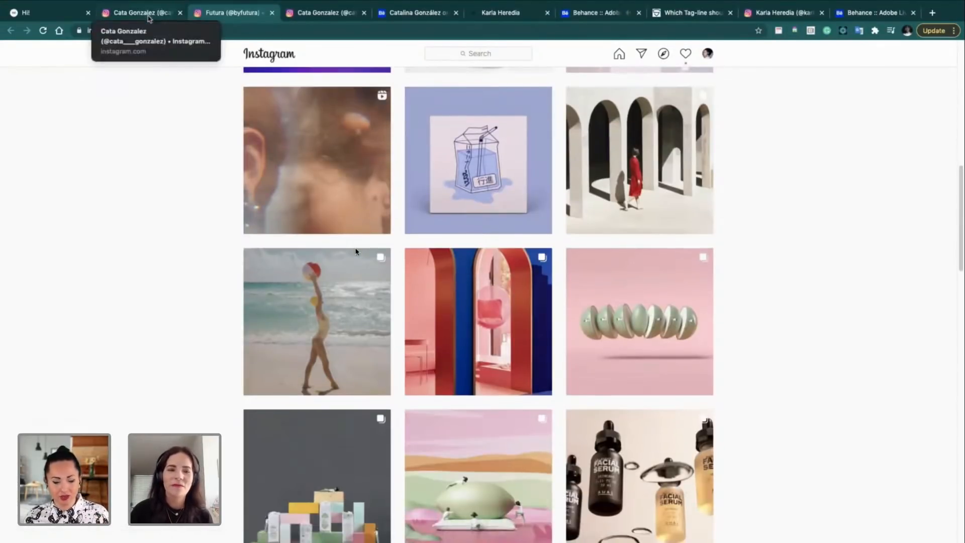
scroll(355, 252, "down", 3)
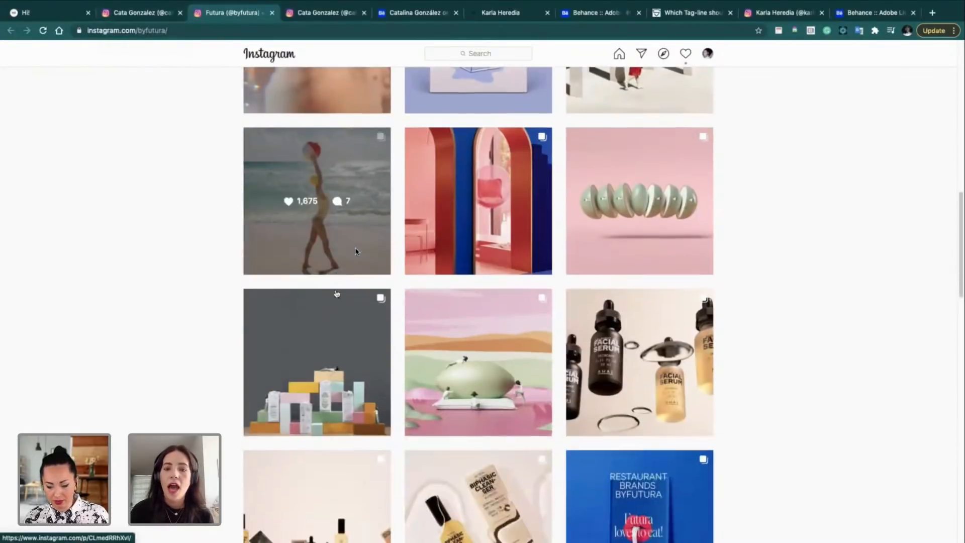
scroll(334, 288, "down", 3)
scroll(355, 252, "down", 9)
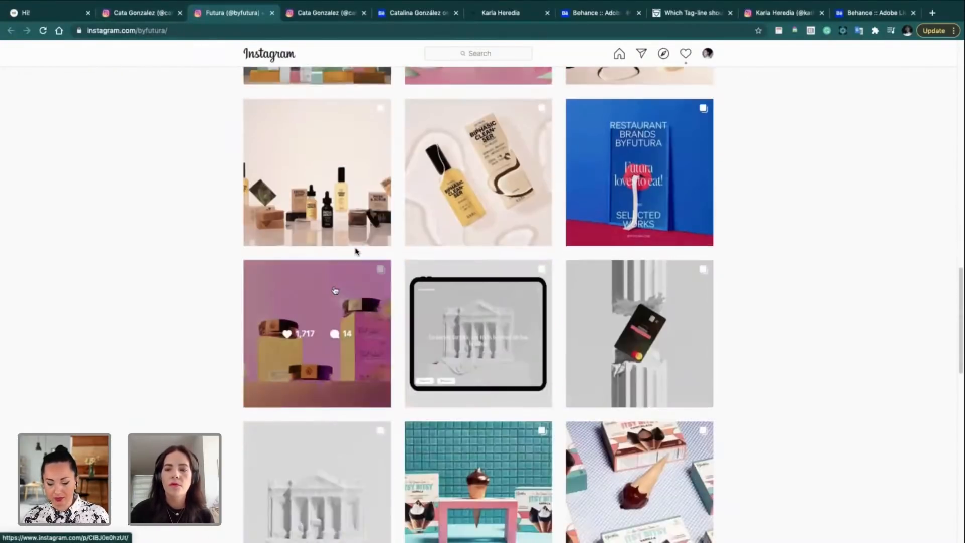
scroll(356, 251, "down", 15)
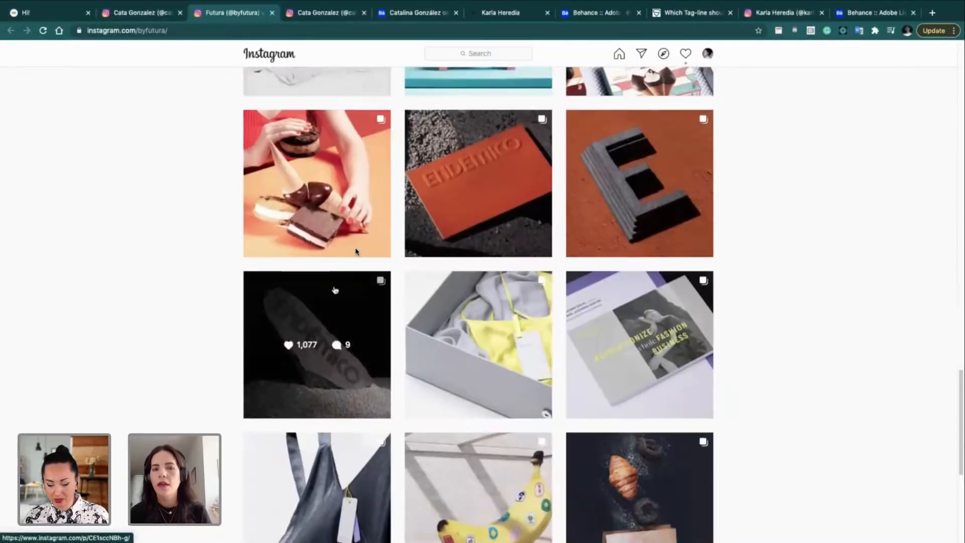
scroll(355, 252, "down", 15)
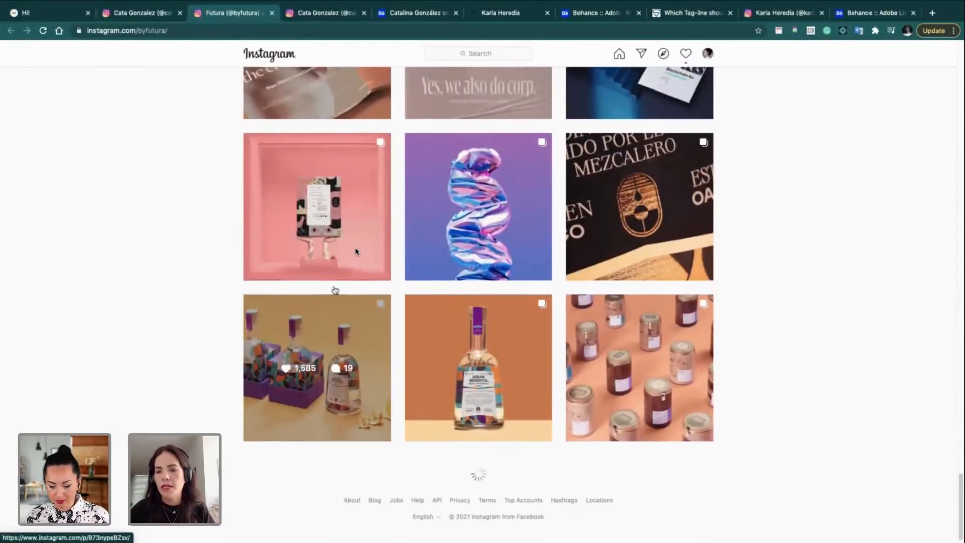
scroll(355, 251, "down", 3)
scroll(355, 251, "down", 12)
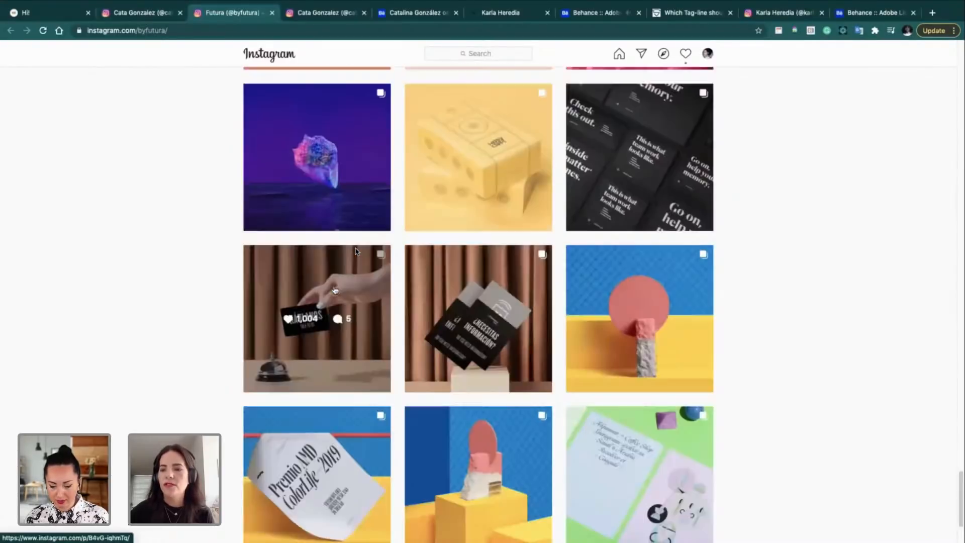
scroll(355, 252, "down", 11)
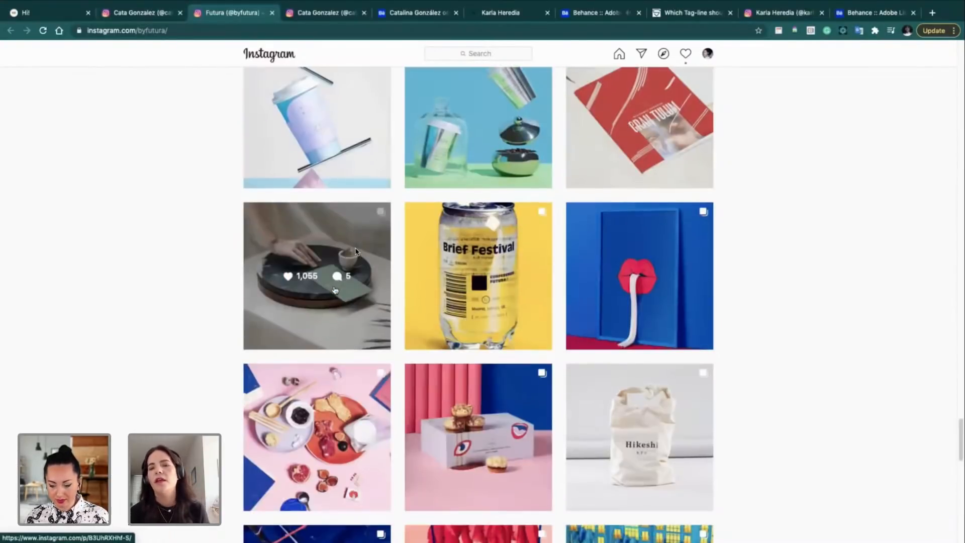
scroll(355, 251, "down", 8)
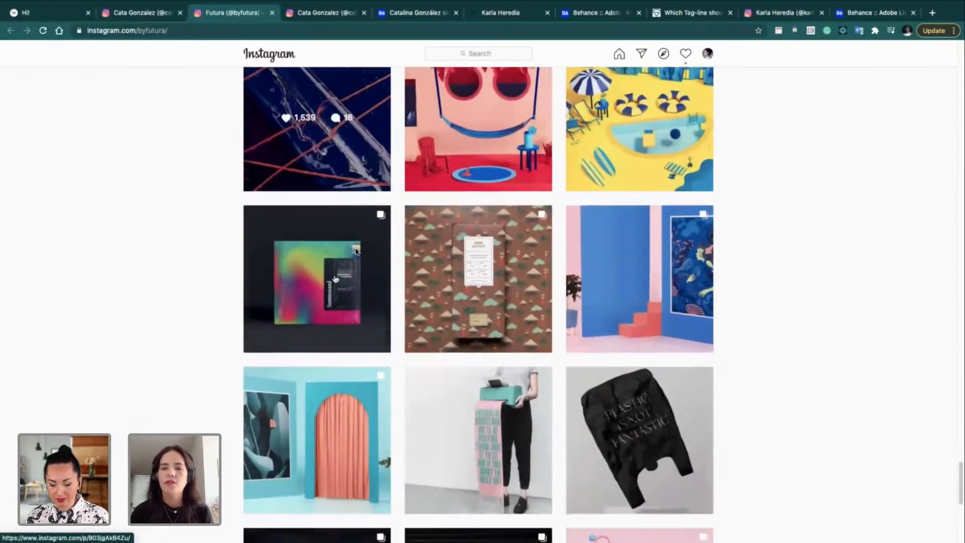
scroll(355, 252, "down", 9)
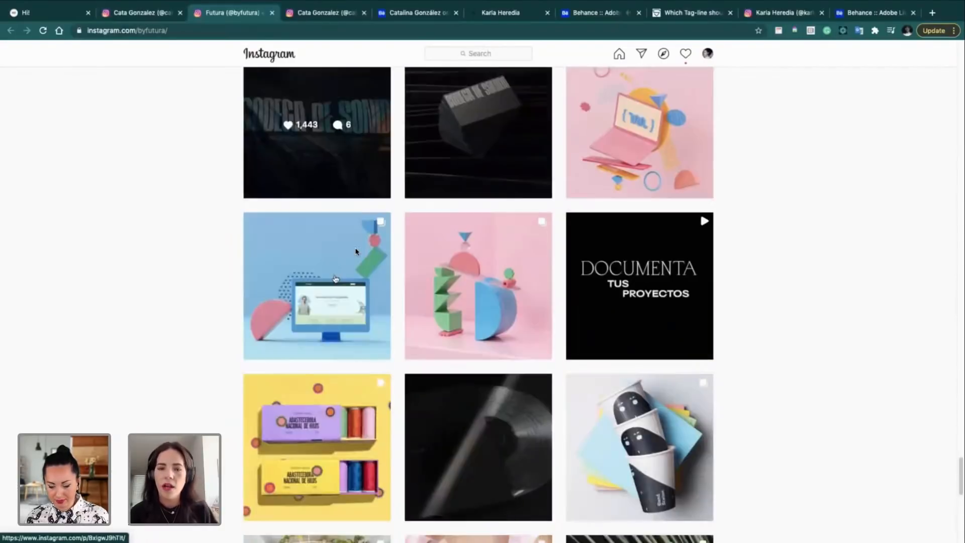
scroll(356, 251, "down", 2)
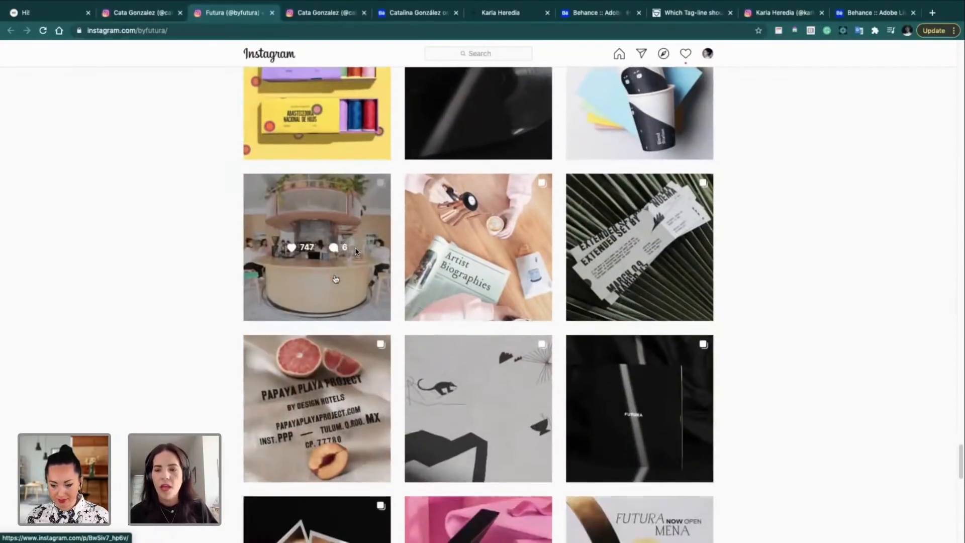
scroll(356, 251, "up", 2)
scroll(355, 251, "down", 12)
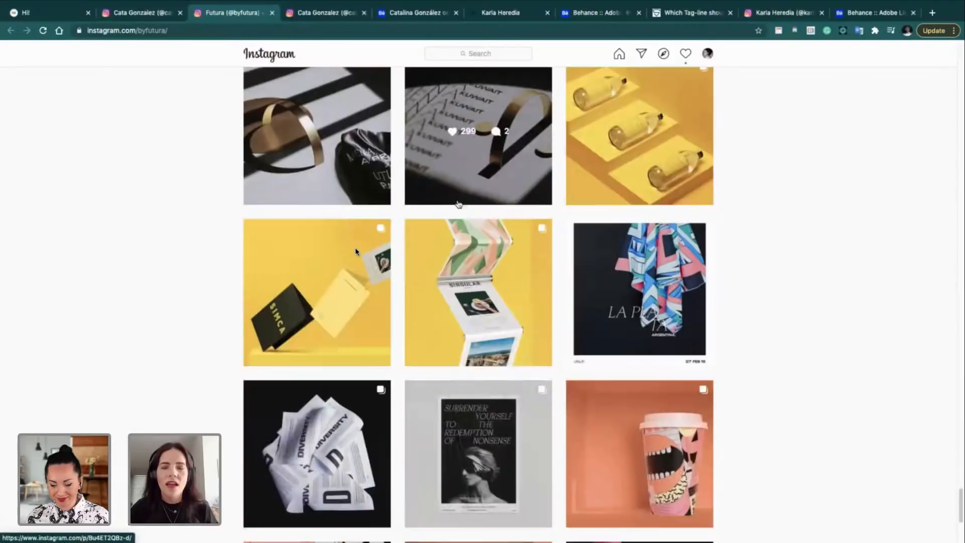
scroll(556, 302, "down", 3)
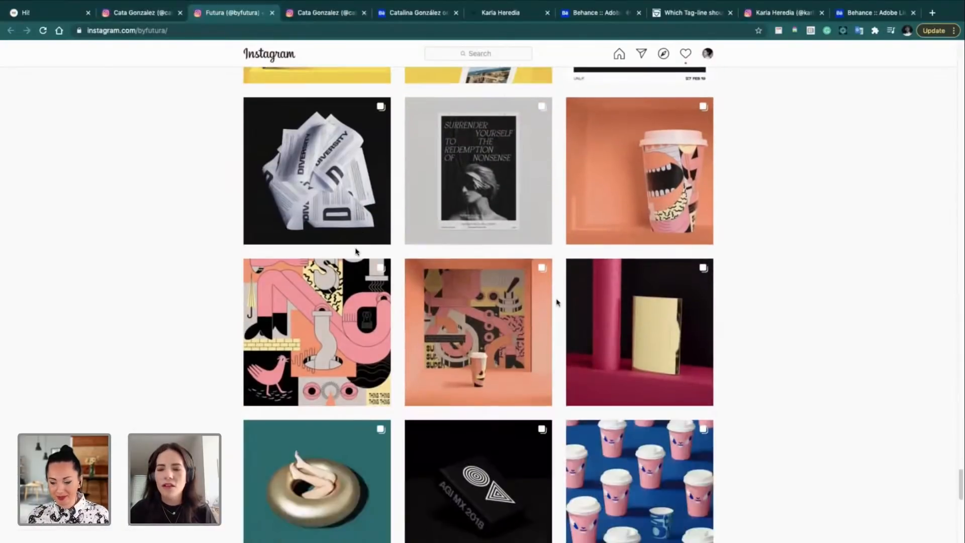
left_click(616, 217)
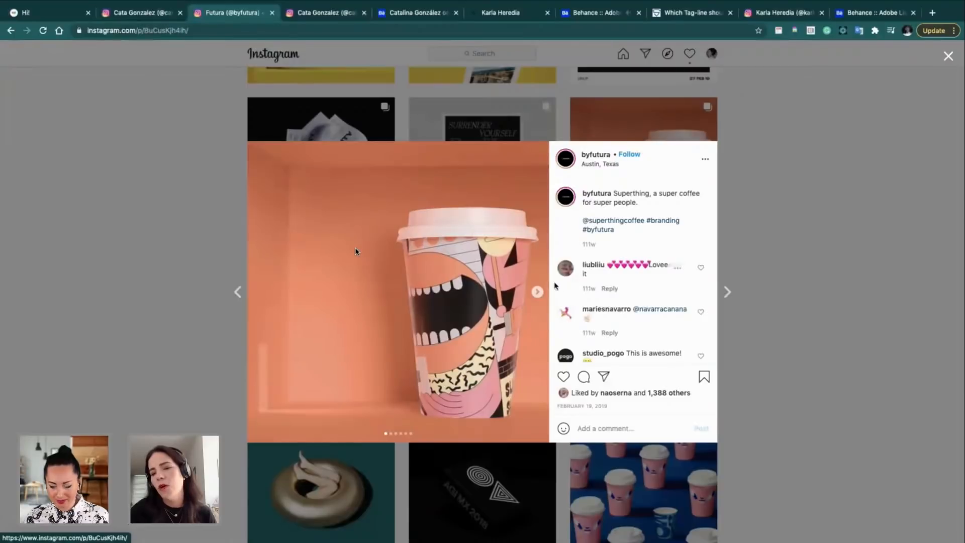
Step: Page the carousel to the fifth slide showing hands holding the boxed package
left_click(538, 292)
left_click(538, 291)
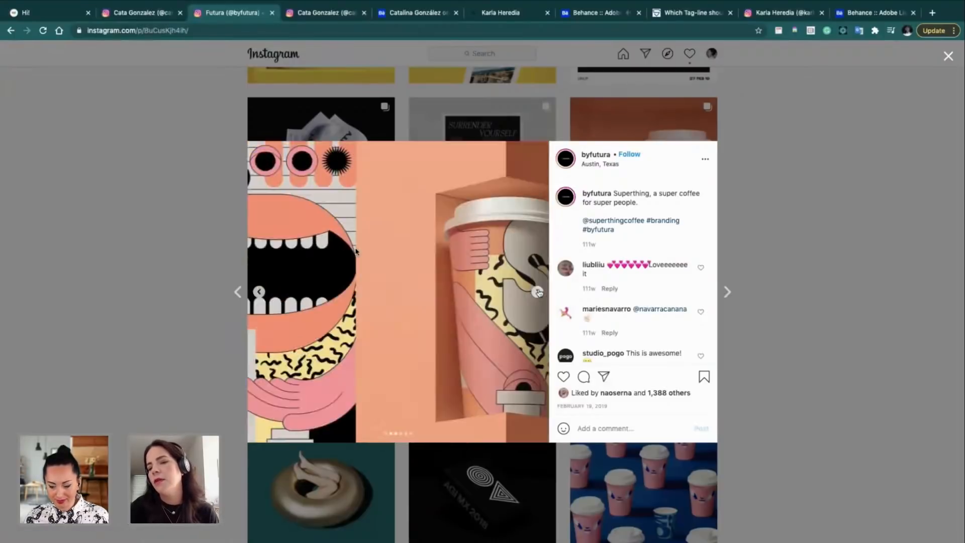
left_click(538, 292)
left_click(537, 292)
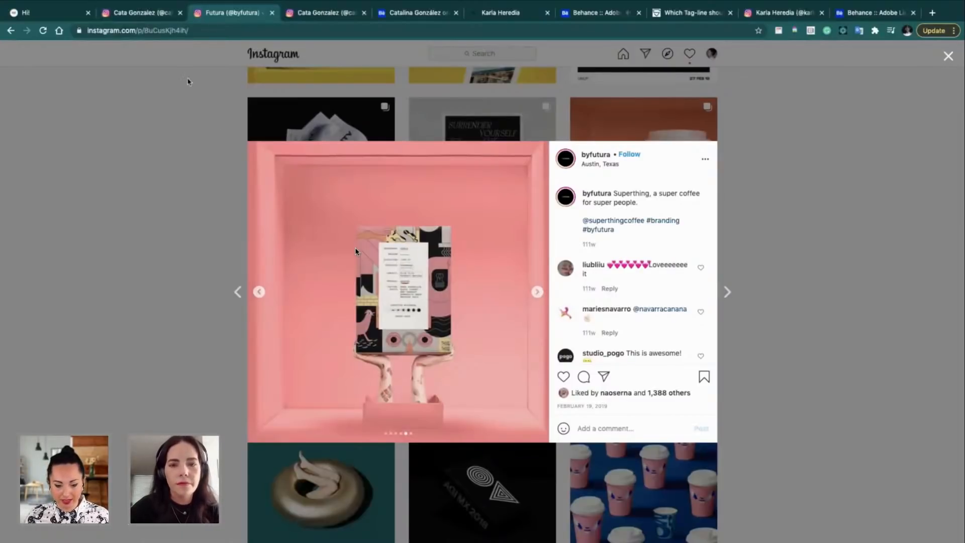
Step: On the designer's portfolio site, open her post about the Superthing illustrations
left_click(32, 19)
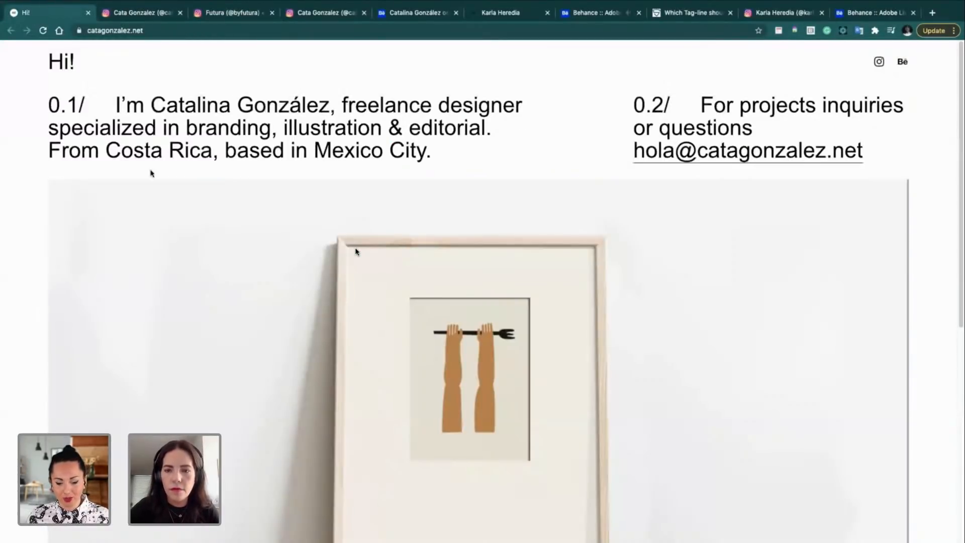
scroll(198, 317, "down", 7)
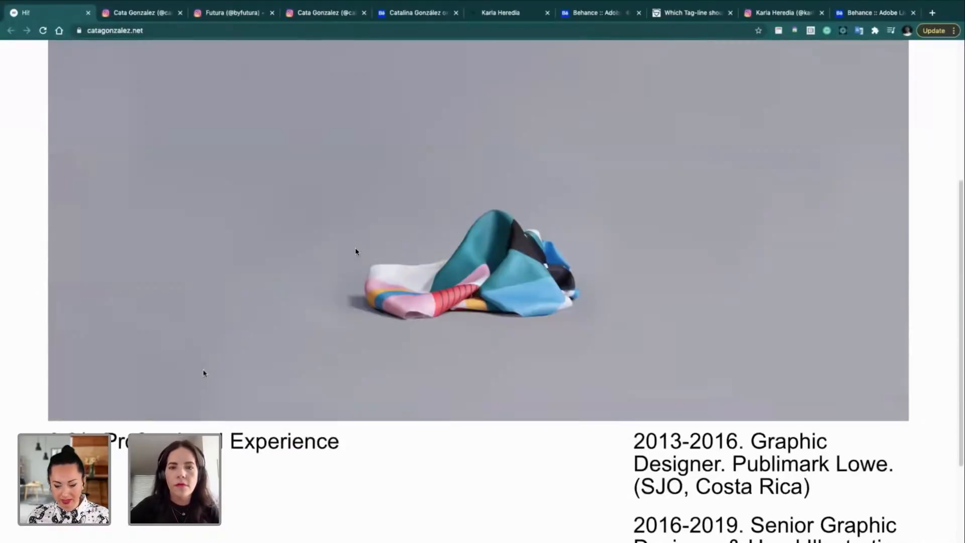
scroll(201, 374, "up", 8)
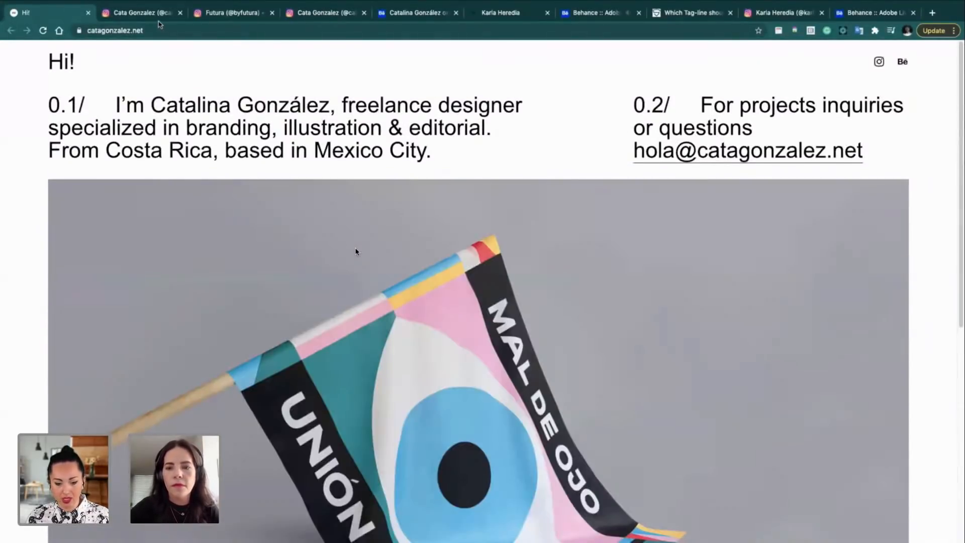
left_click(142, 14)
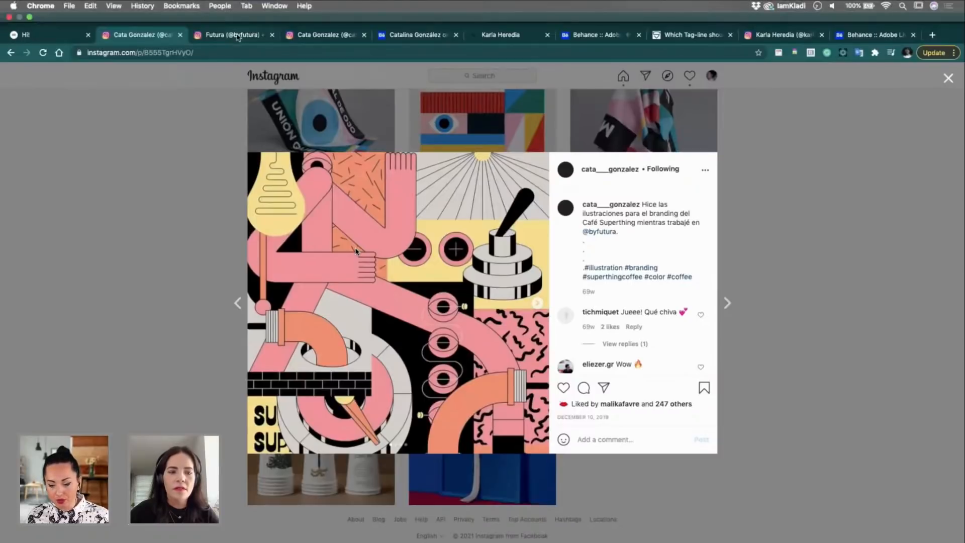
Step: Revisit Futura's Superthing post, paging between the Kenya coffee bag and illustrated cup photos, then close it
left_click(237, 38)
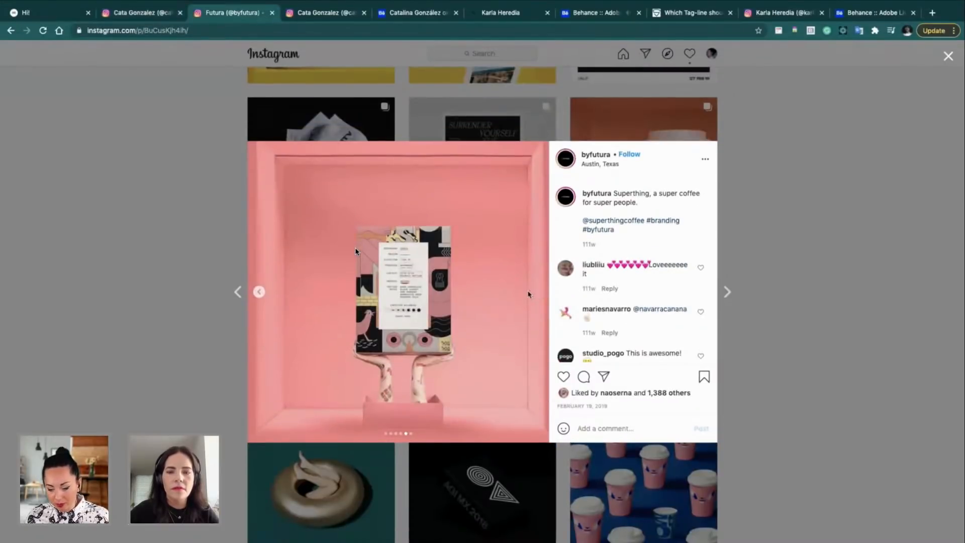
left_click(531, 295)
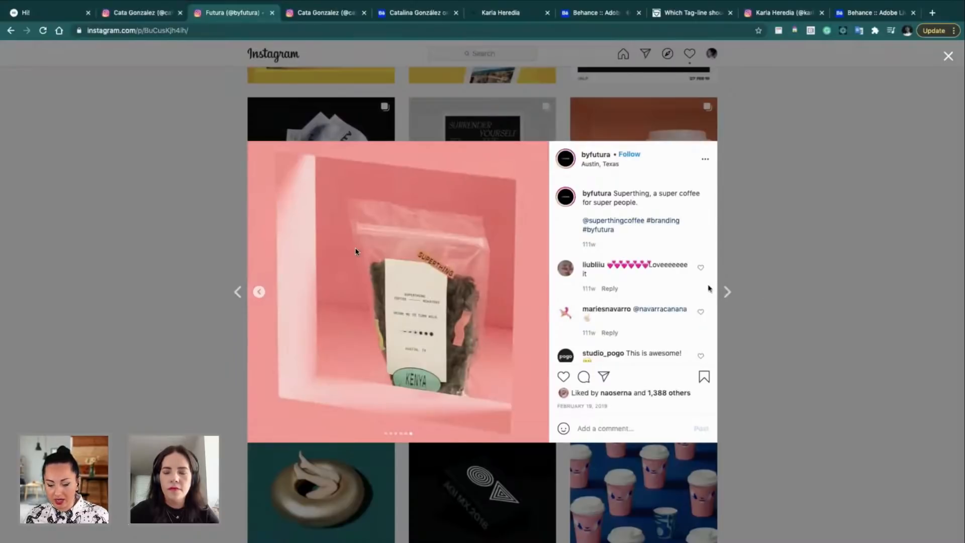
left_click(259, 291)
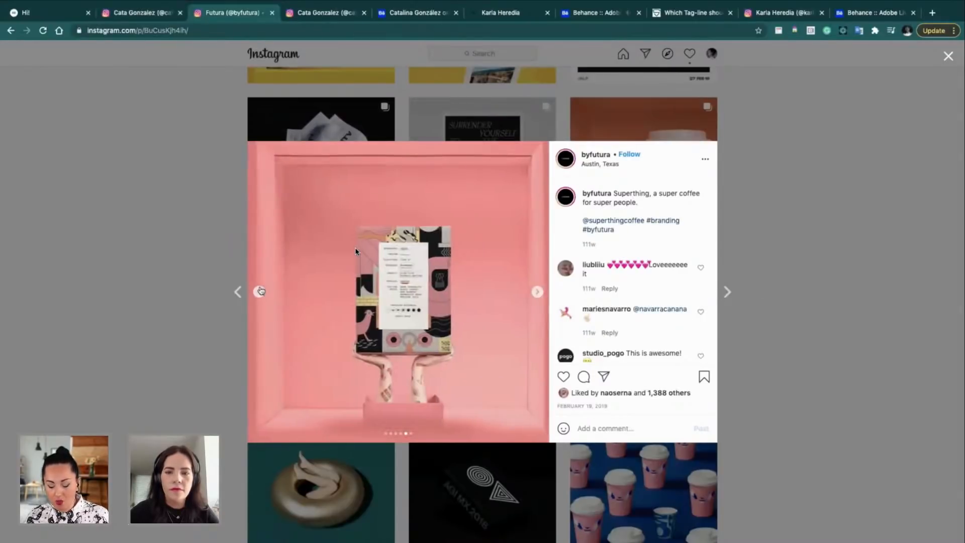
left_click(260, 291)
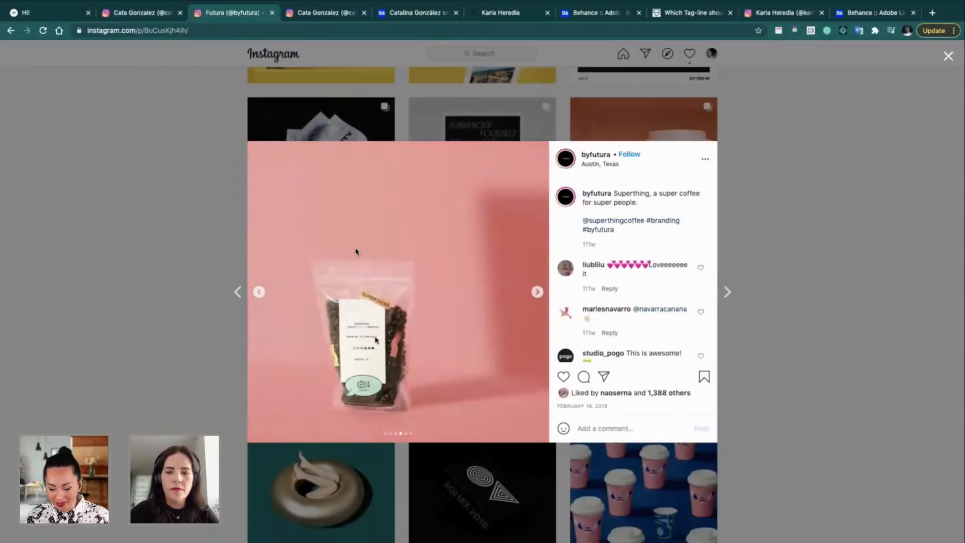
scroll(376, 339, "up", 5)
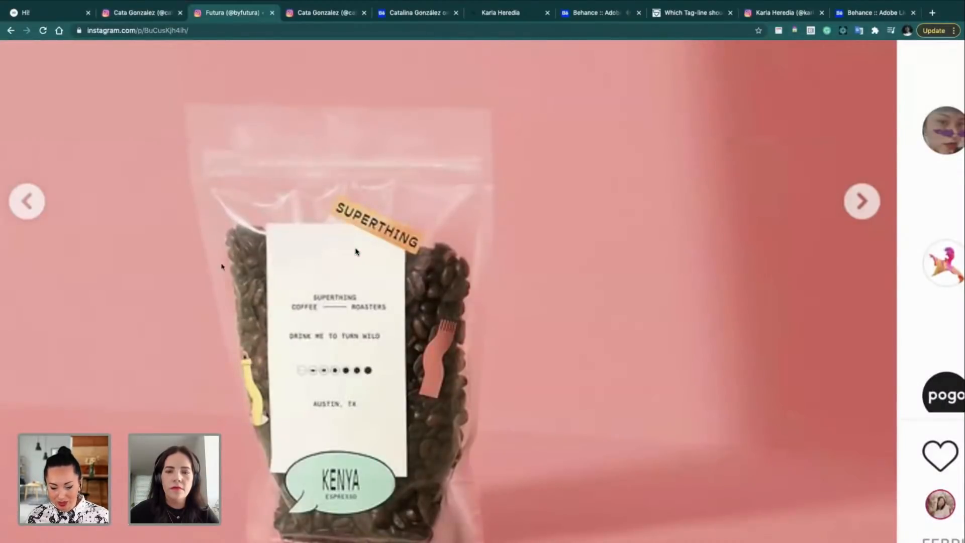
left_click(28, 201)
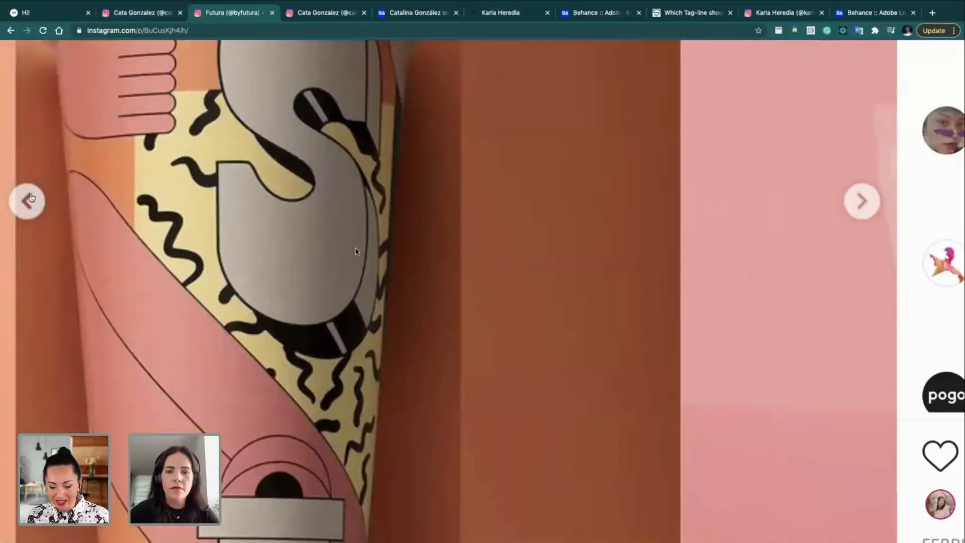
scroll(113, 222, "down", 5)
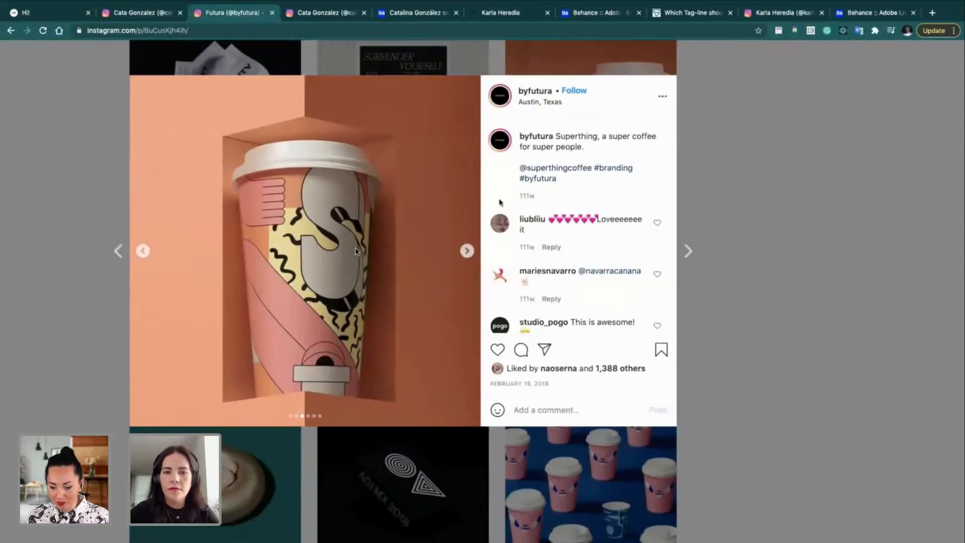
left_click(739, 175)
Step: Page the pink illustration post to its bag and business-card photo, close it, and return to Behance
left_click(251, 276)
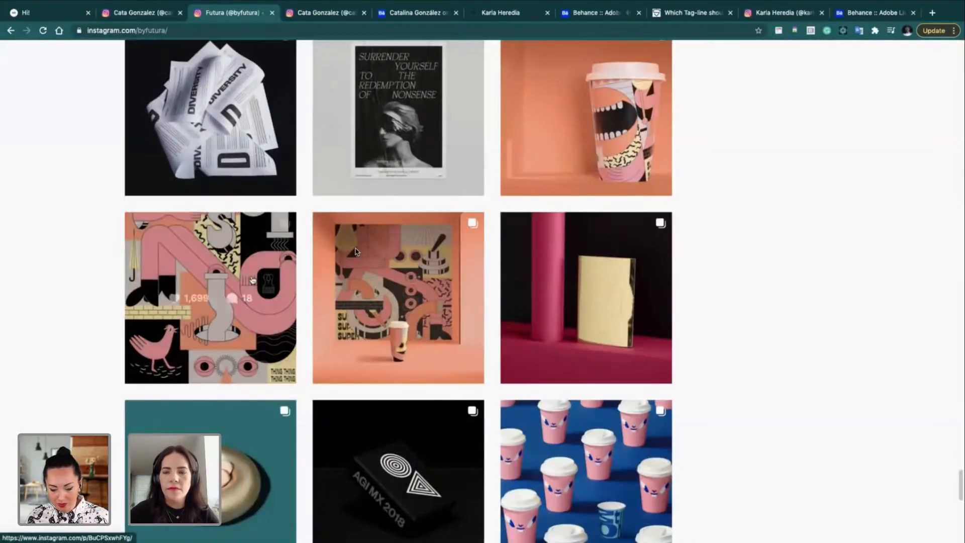
left_click(467, 251)
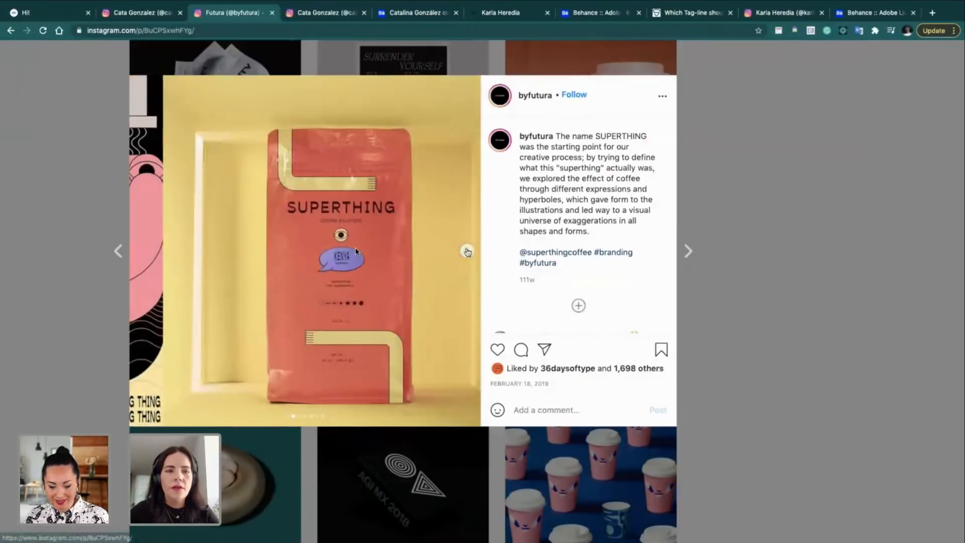
left_click(467, 251)
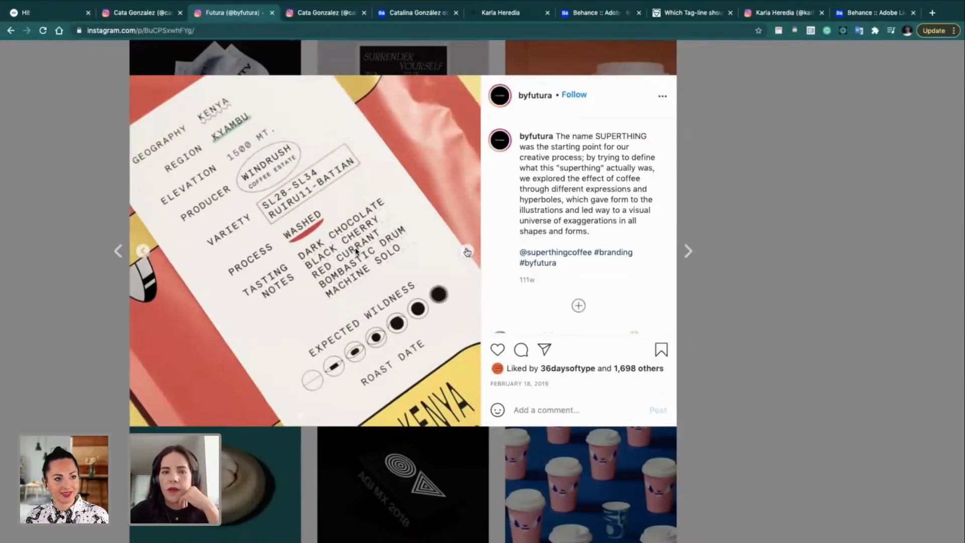
left_click(467, 251)
left_click(466, 250)
left_click(466, 251)
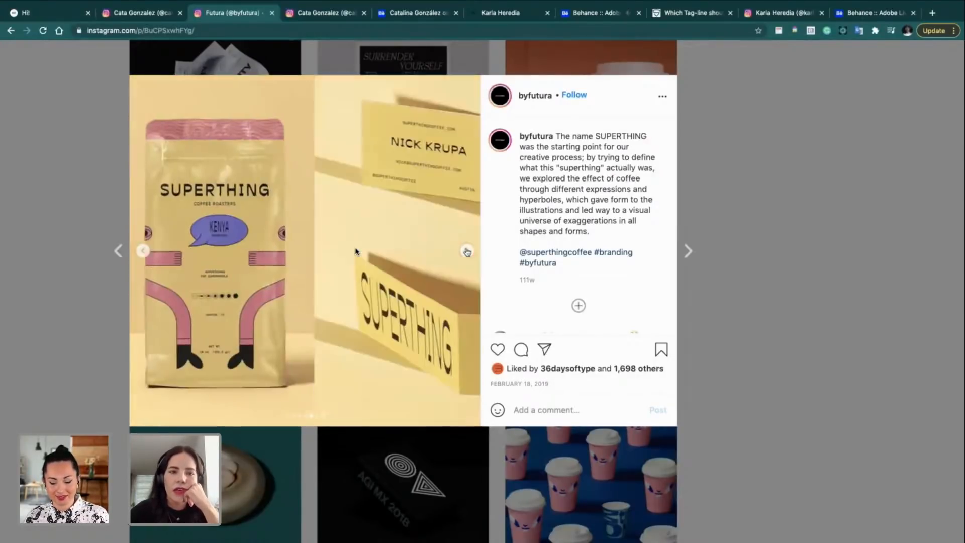
left_click(838, 288)
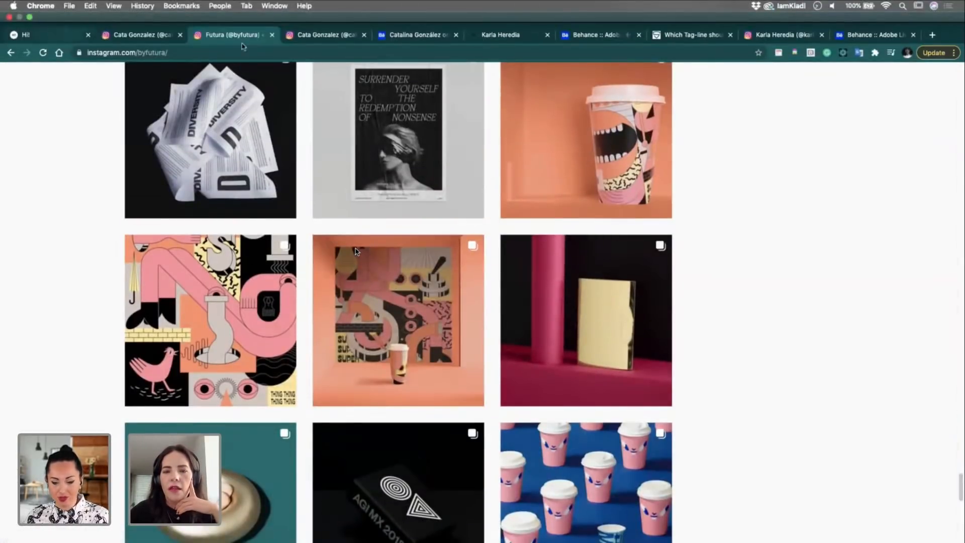
left_click(408, 36)
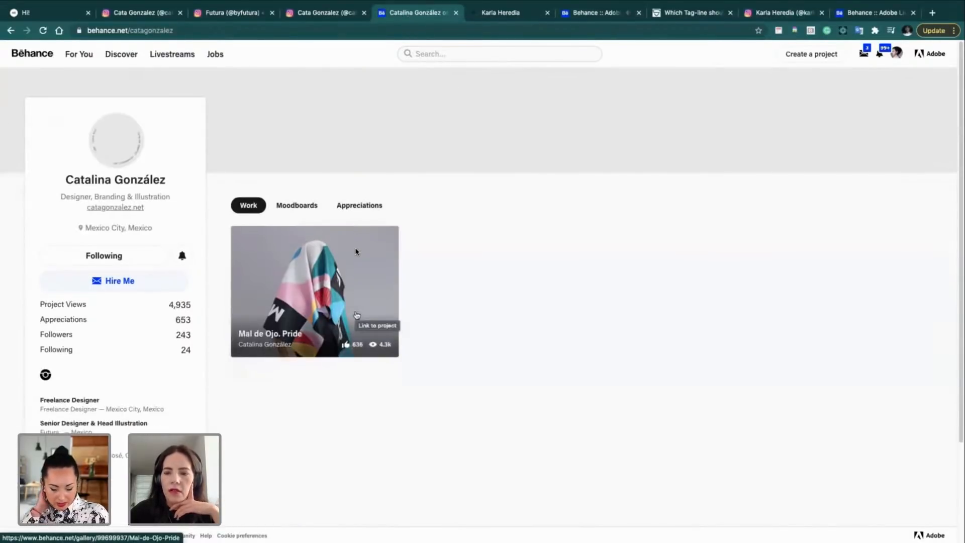
Step: Reopen and close the Mal de Ojo. Pride project, then reload the profile page
left_click(357, 314)
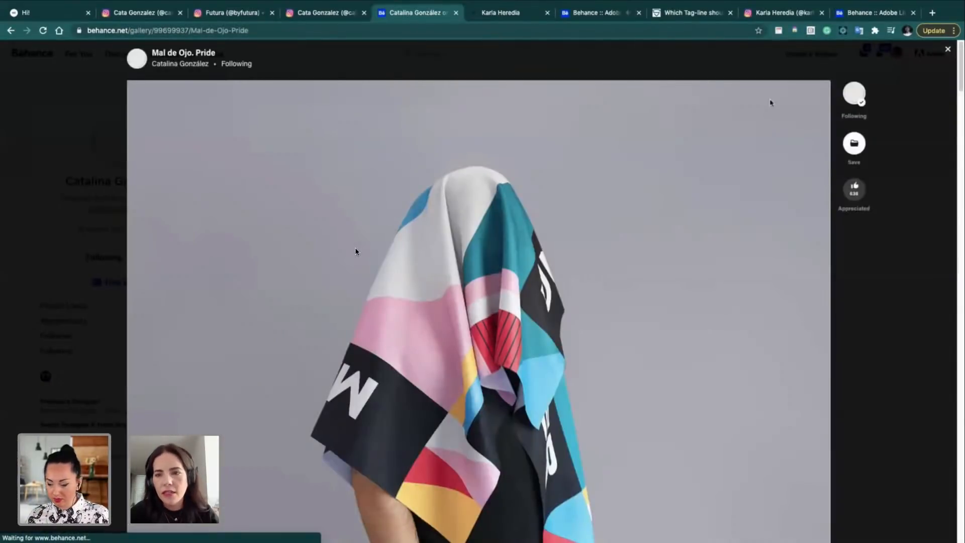
left_click(947, 49)
left_click(425, 33)
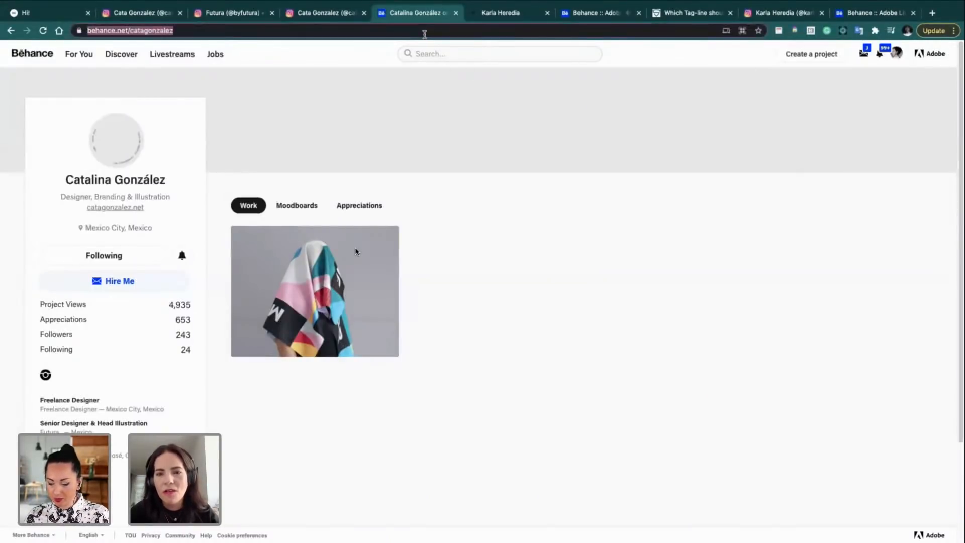
key("Return")
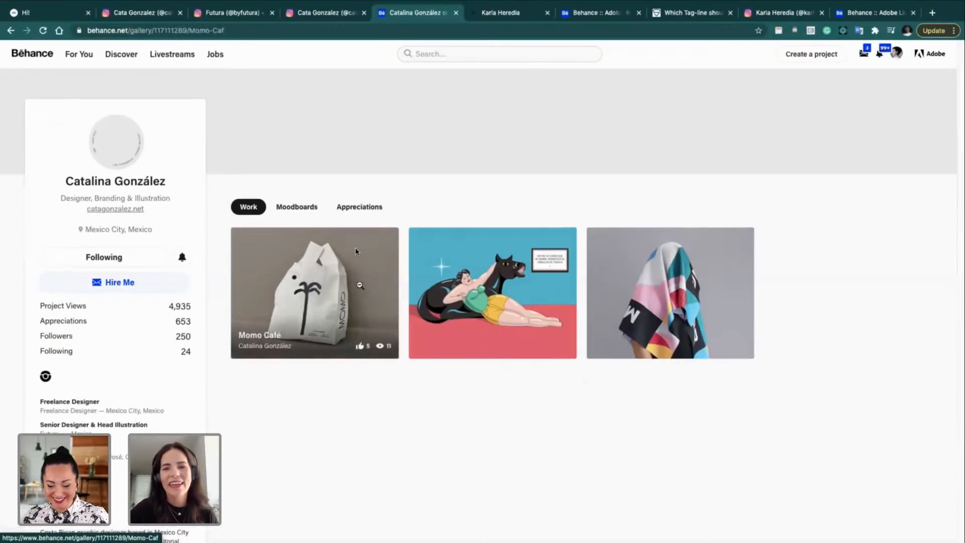
Step: Open Momo Café and scroll through its cup, flag, business-card and shopping-bag mockups
left_click(358, 288)
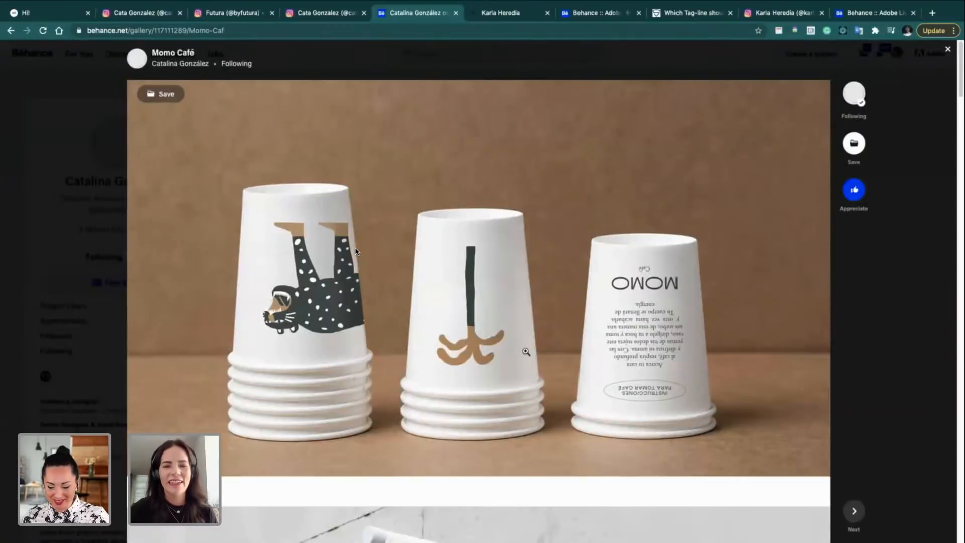
scroll(526, 352, "down", 10)
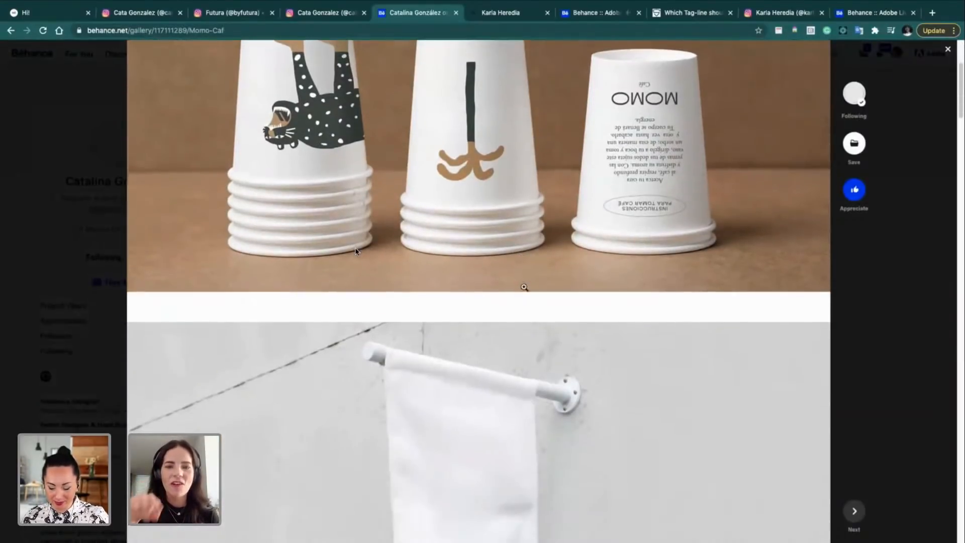
scroll(524, 288, "down", 1)
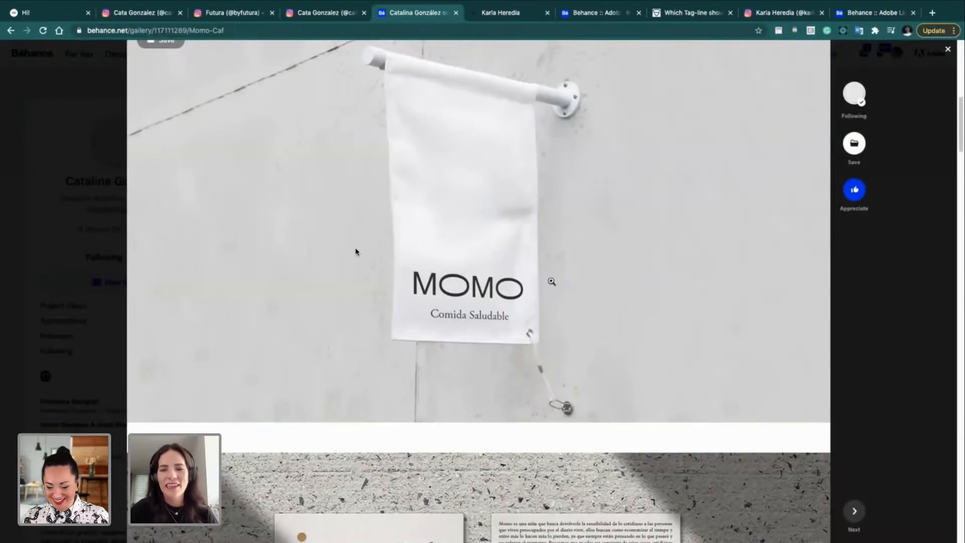
scroll(553, 452, "down", 3)
scroll(553, 452, "down", 3)
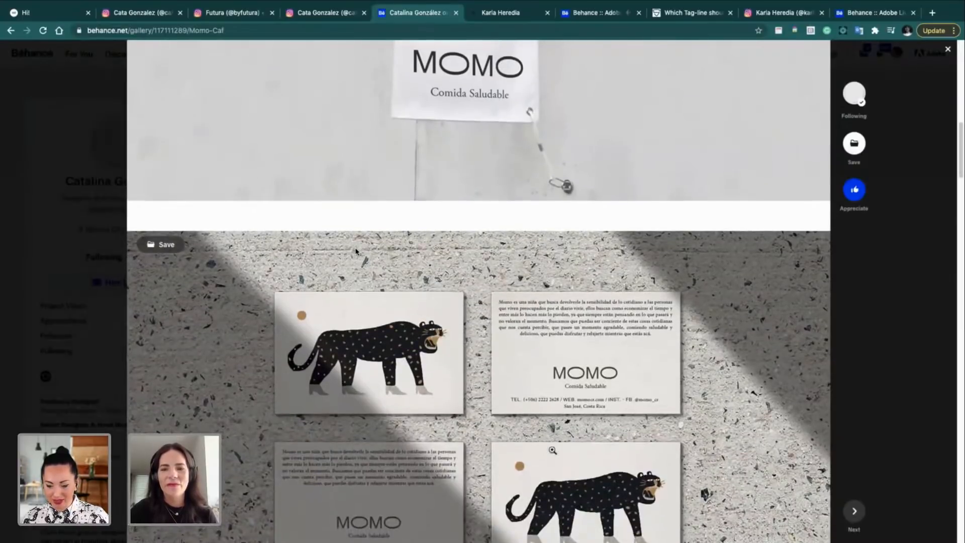
scroll(552, 450, "down", 4)
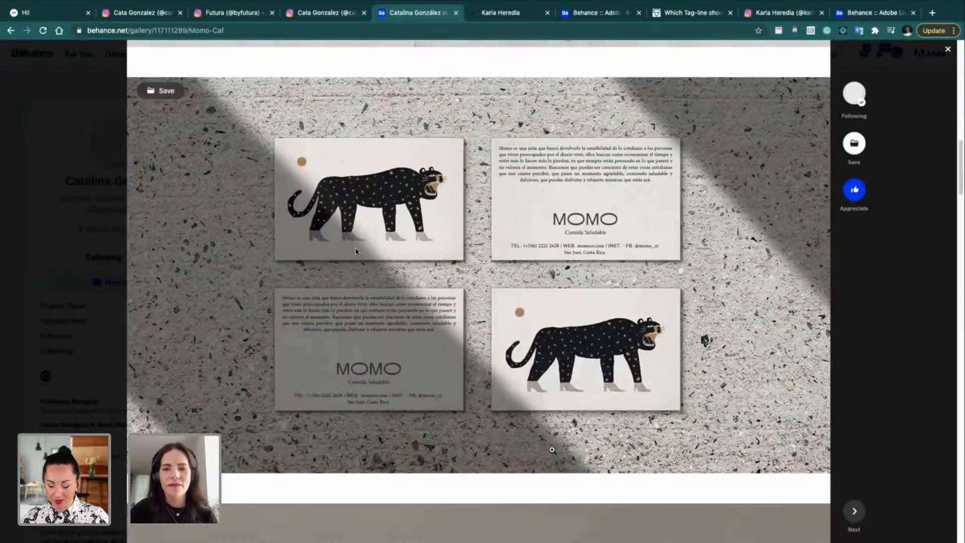
scroll(535, 289, "up", 2)
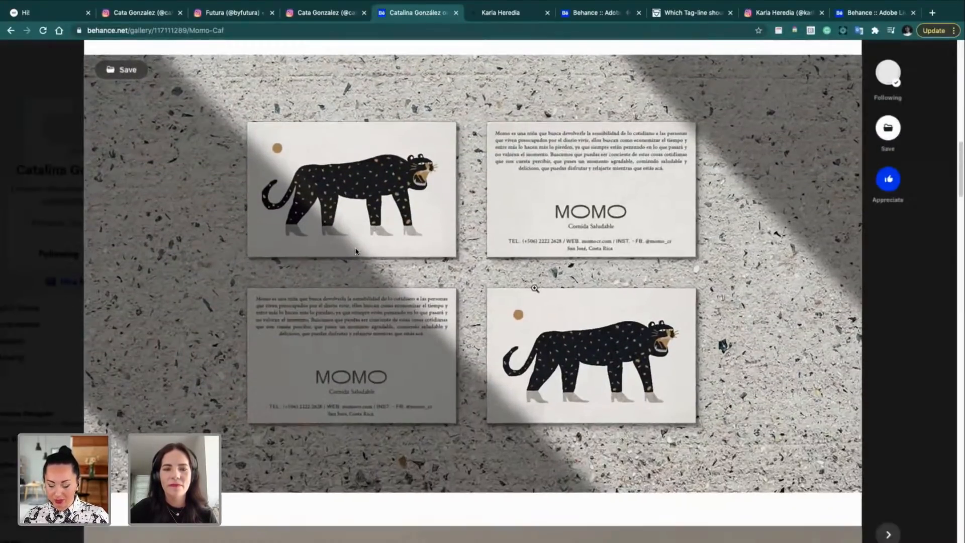
scroll(535, 289, "up", 5)
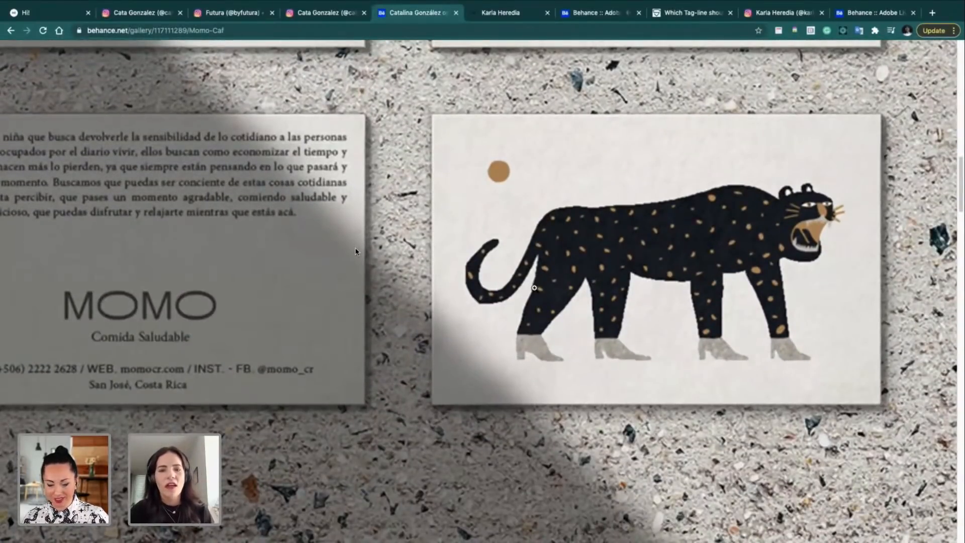
scroll(534, 287, "down", 3)
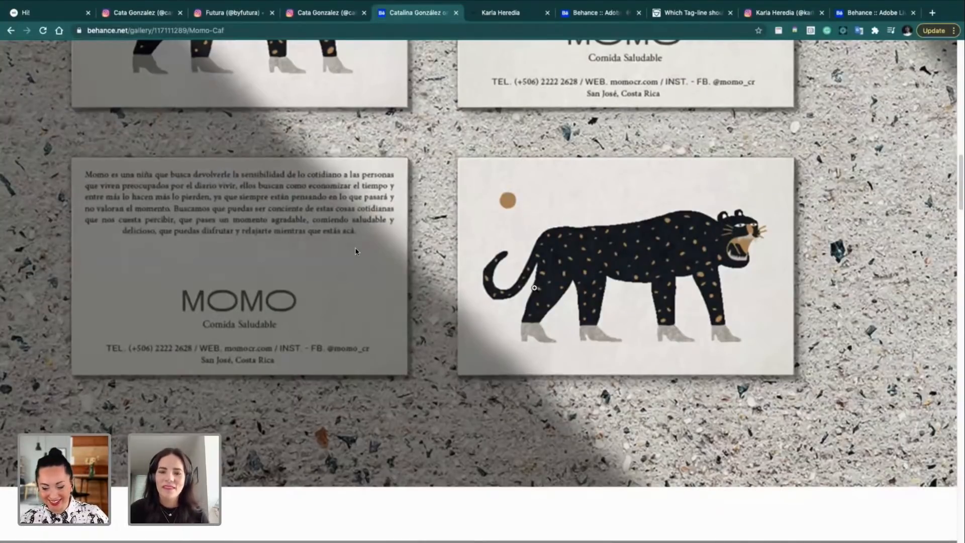
scroll(716, 229, "down", 4)
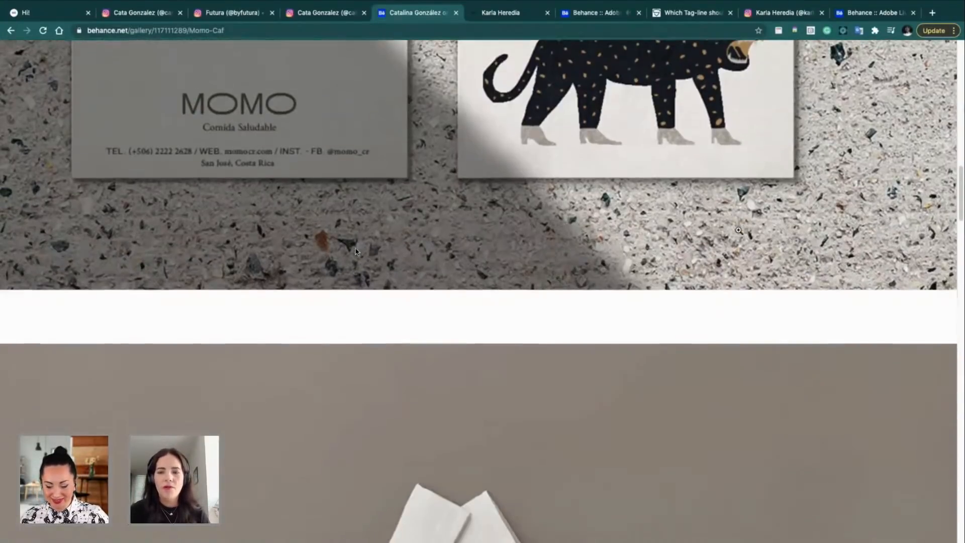
scroll(739, 230, "down", 4)
scroll(739, 230, "up", 8)
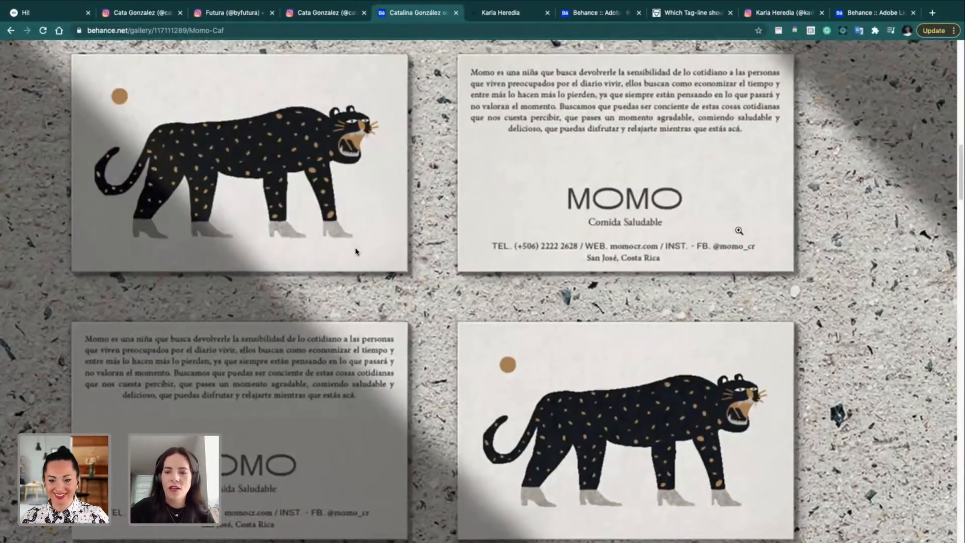
scroll(738, 231, "down", 3)
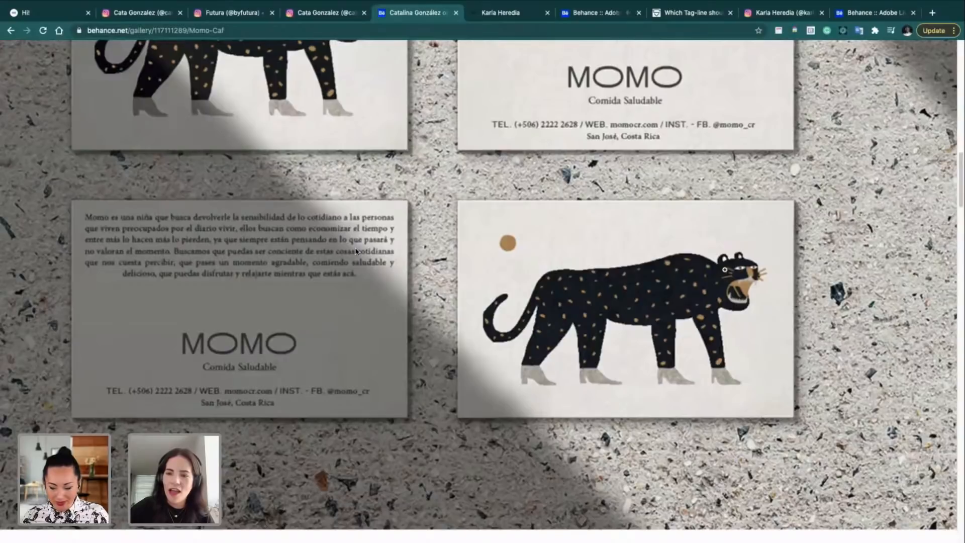
scroll(726, 265, "down", 15)
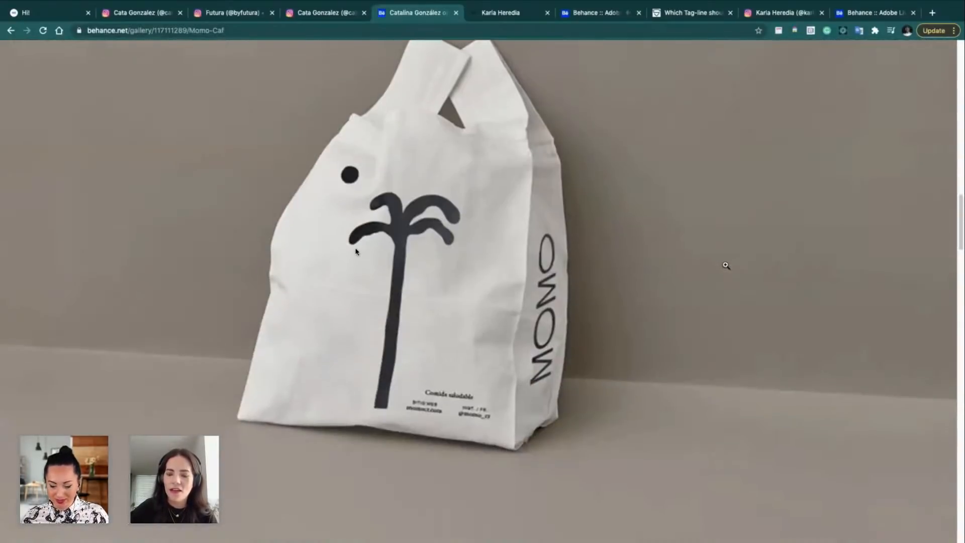
Step: Scroll further down the Momo Café mockups and back up a little
scroll(726, 266, "down", 15)
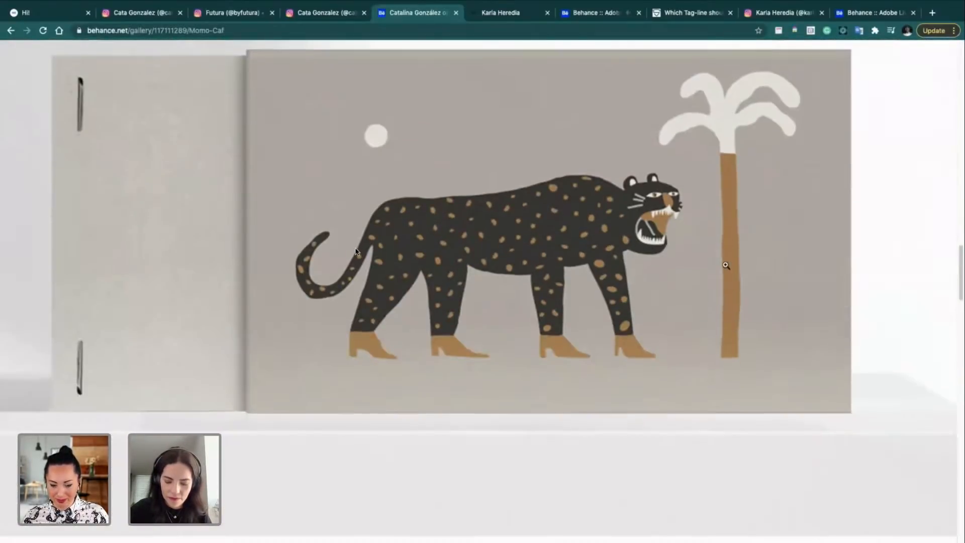
scroll(725, 265, "down", 9)
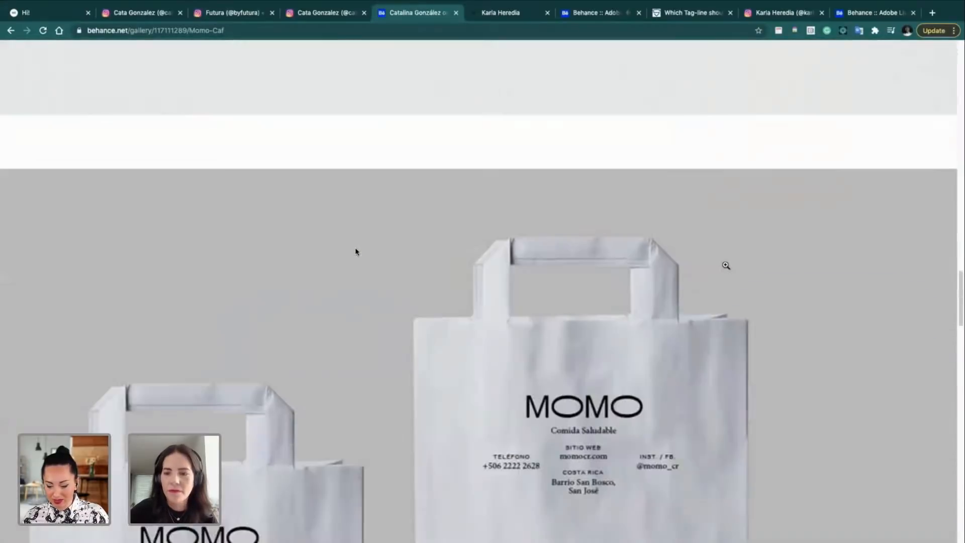
scroll(725, 264, "down", 6)
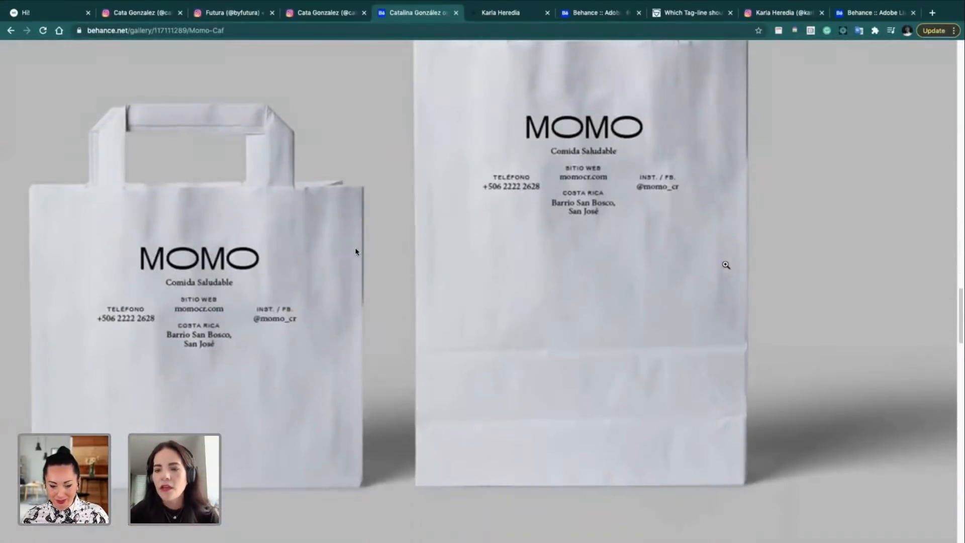
scroll(726, 265, "down", 10)
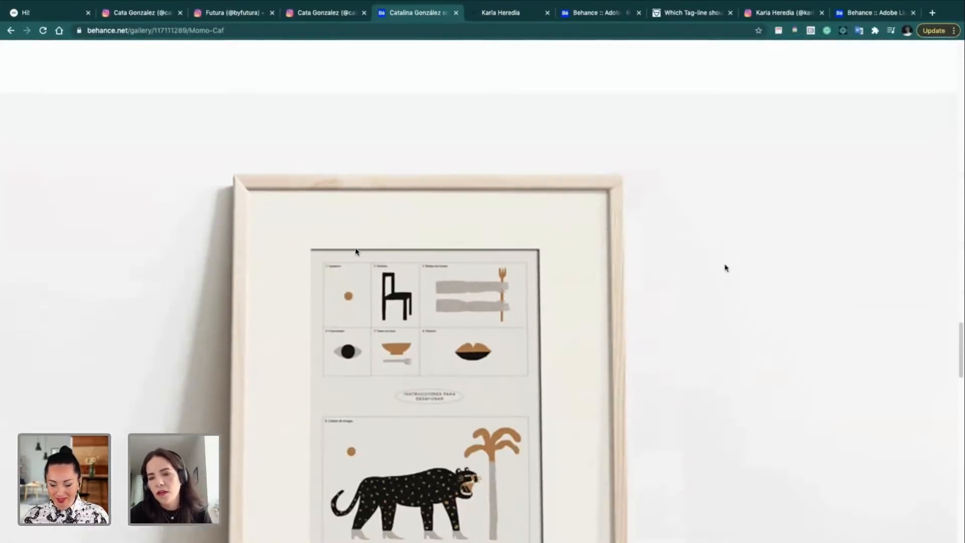
scroll(726, 267, "down", 4)
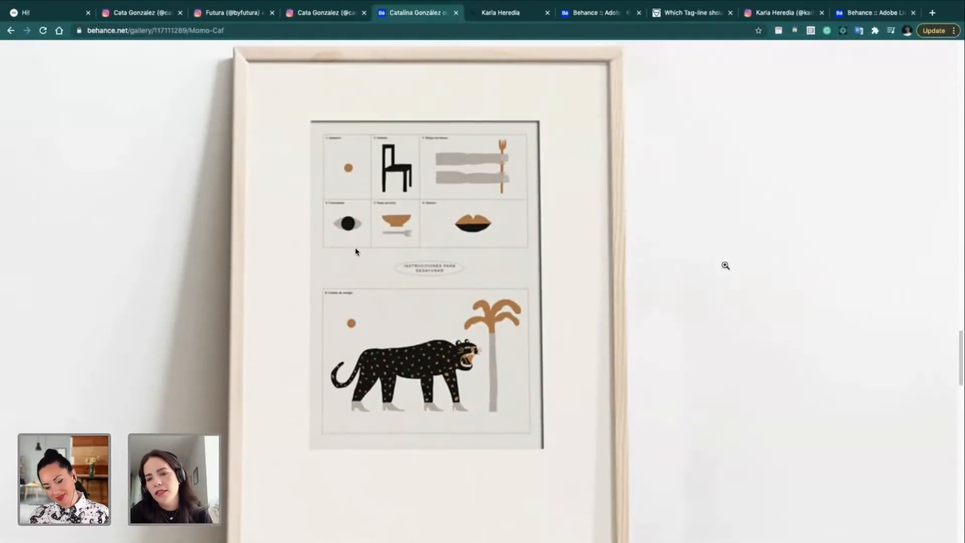
scroll(725, 266, "down", 8)
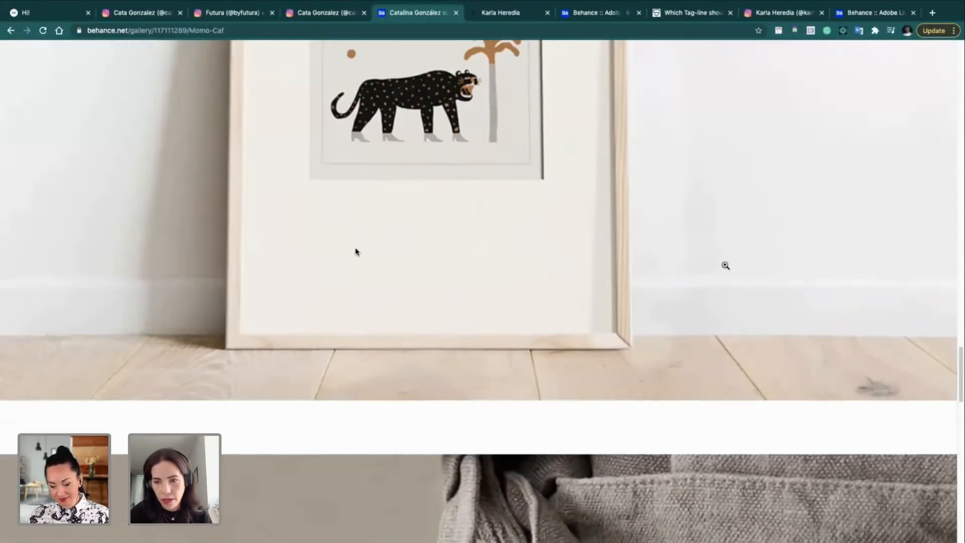
scroll(725, 265, "down", 2)
scroll(725, 265, "up", 15)
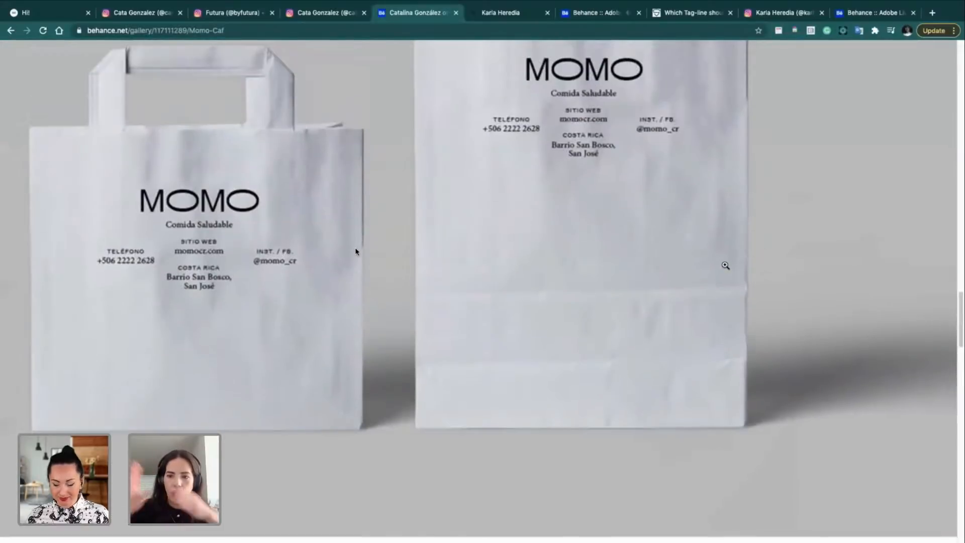
scroll(725, 266, "up", 1)
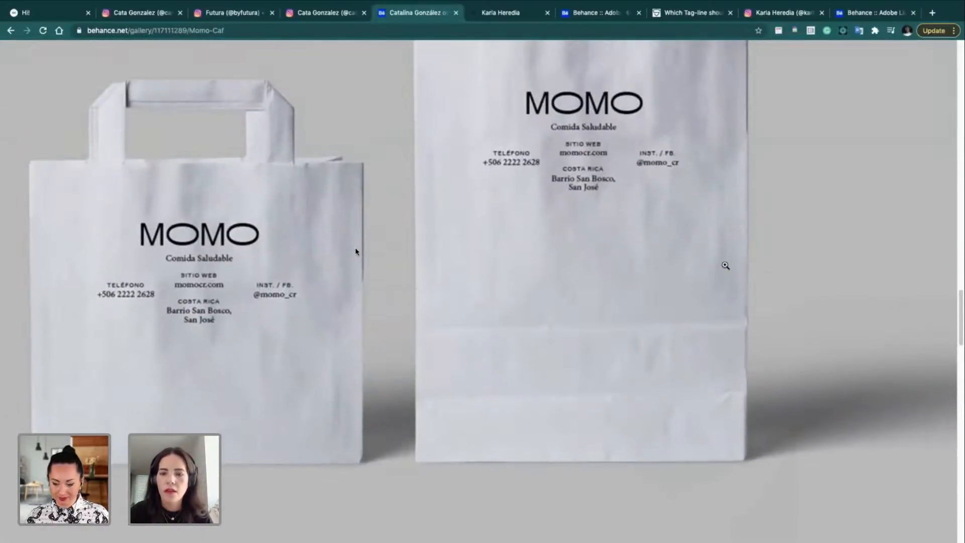
scroll(725, 265, "up", 2)
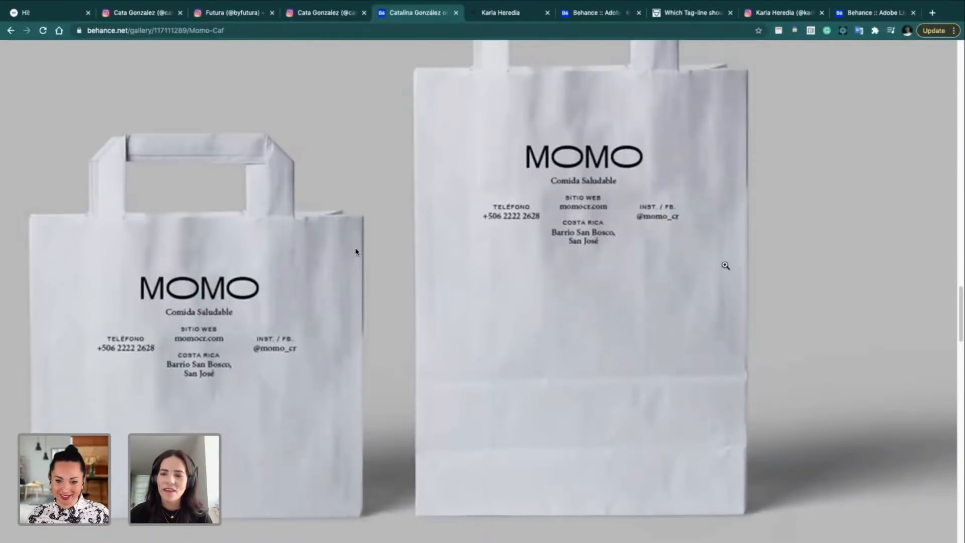
Step: Scroll through the remaining Momo Café images, back up, and close the project viewer
scroll(599, 314, "down", 12)
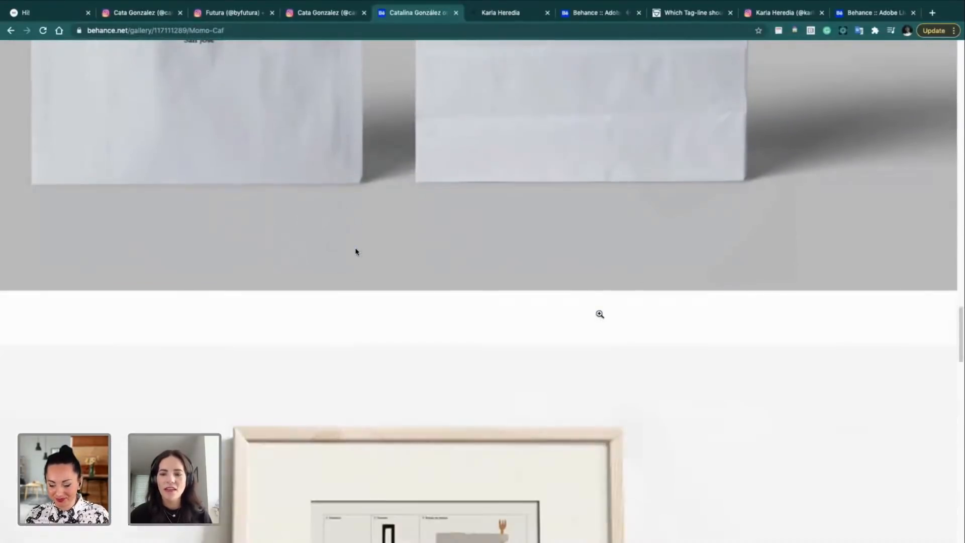
scroll(599, 314, "down", 8)
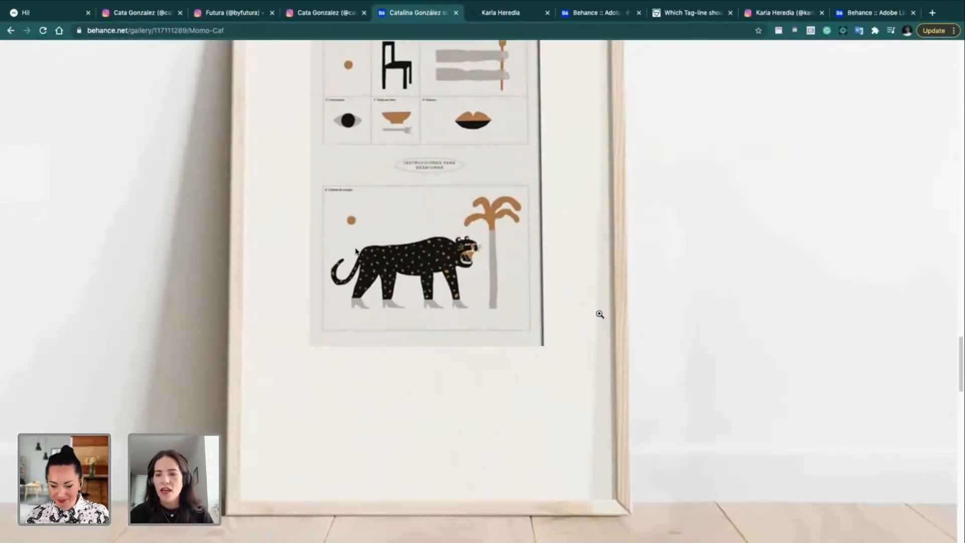
scroll(600, 314, "down", 10)
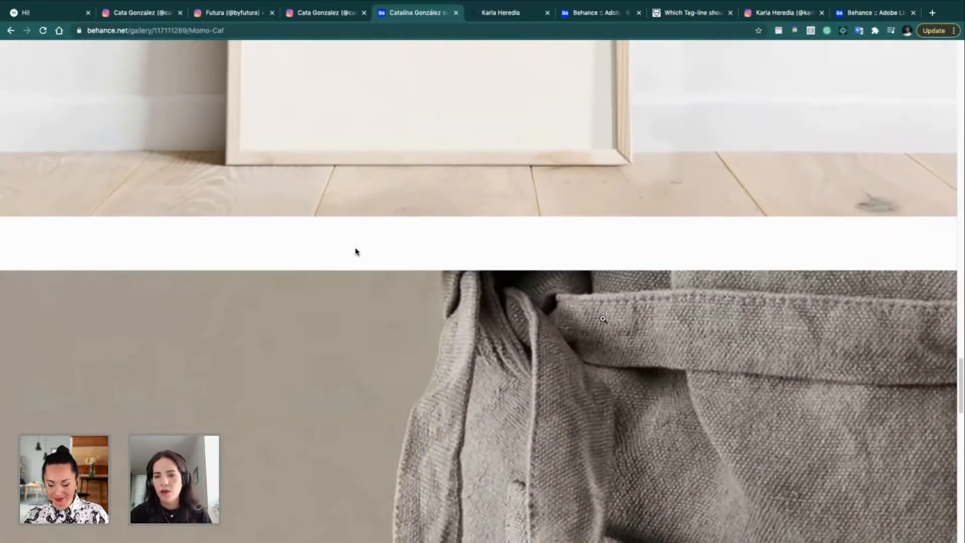
scroll(602, 318, "down", 8)
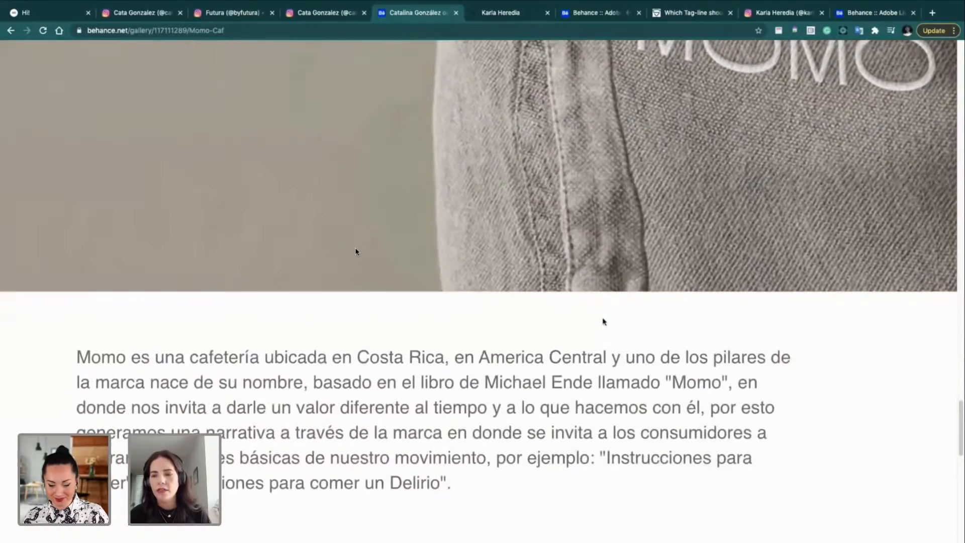
scroll(603, 322, "down", 5)
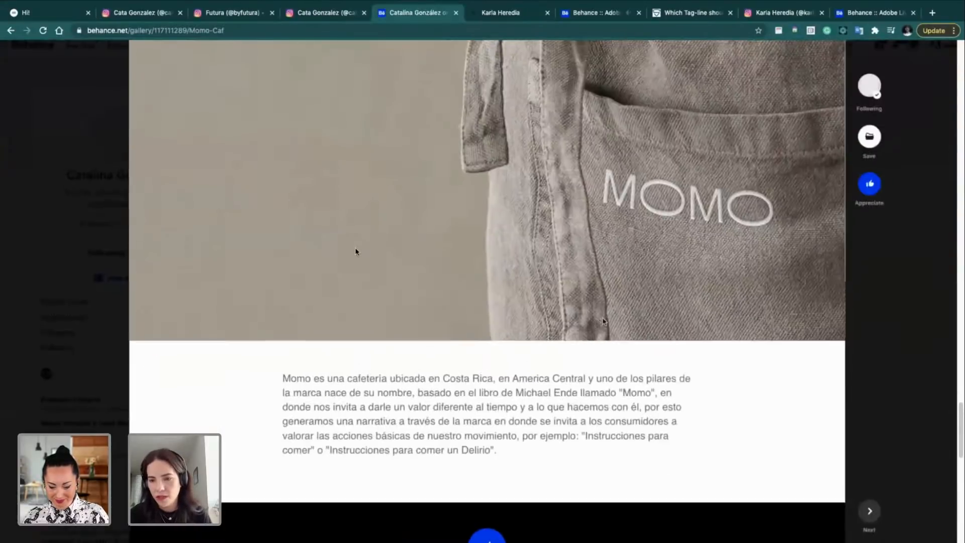
scroll(603, 321, "up", 20)
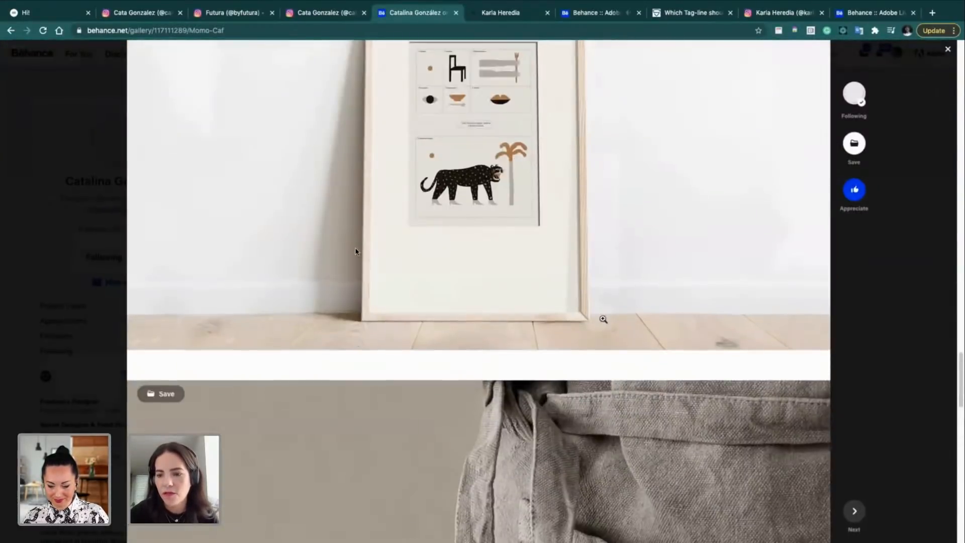
scroll(603, 319, "up", 2)
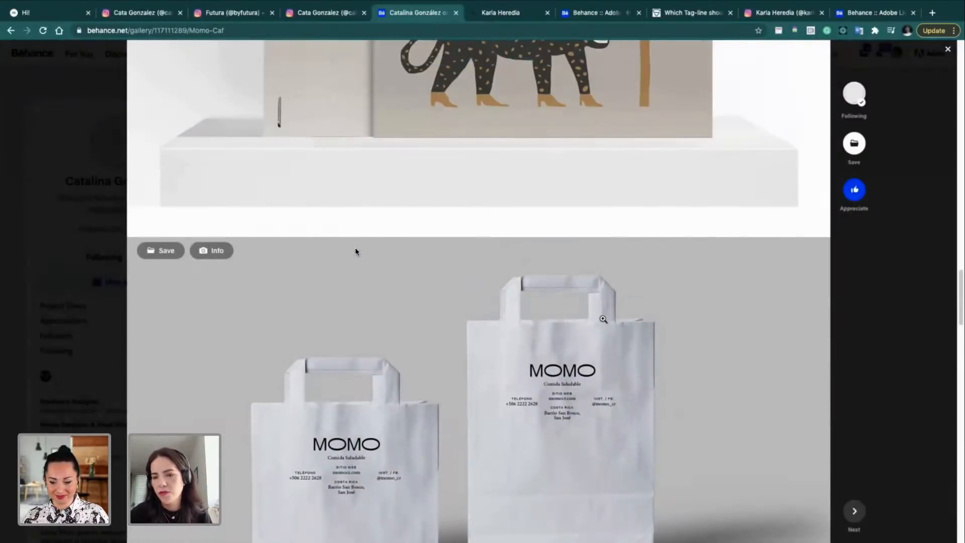
scroll(603, 319, "up", 5)
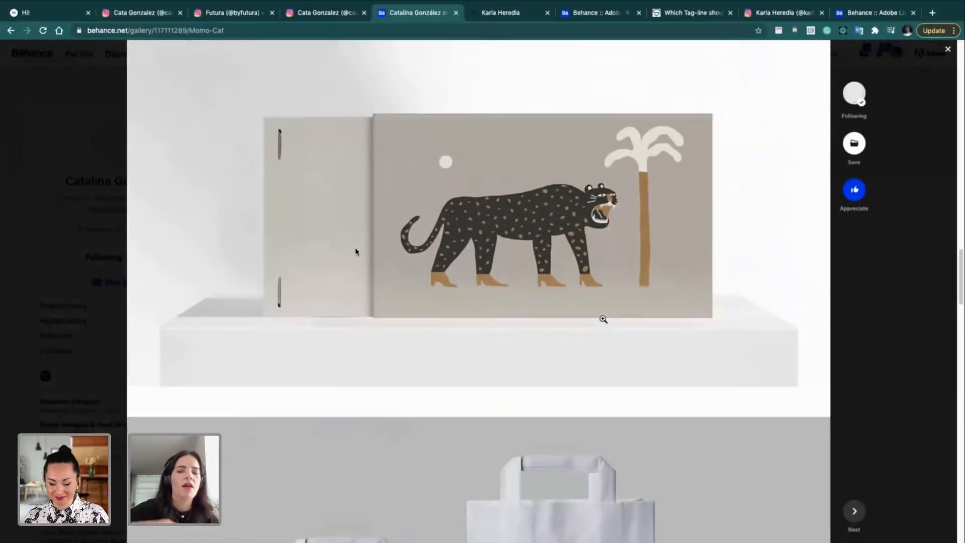
scroll(603, 319, "up", 14)
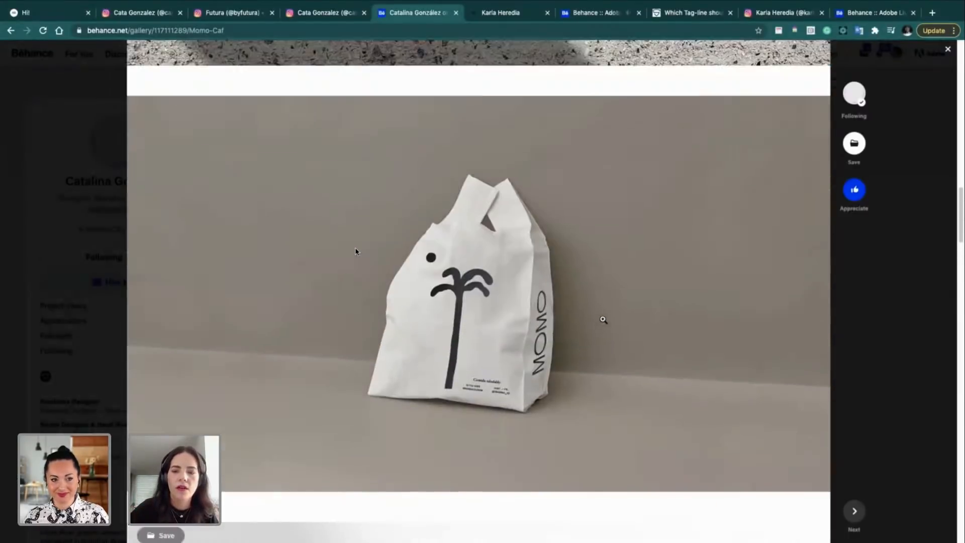
scroll(603, 319, "up", 8)
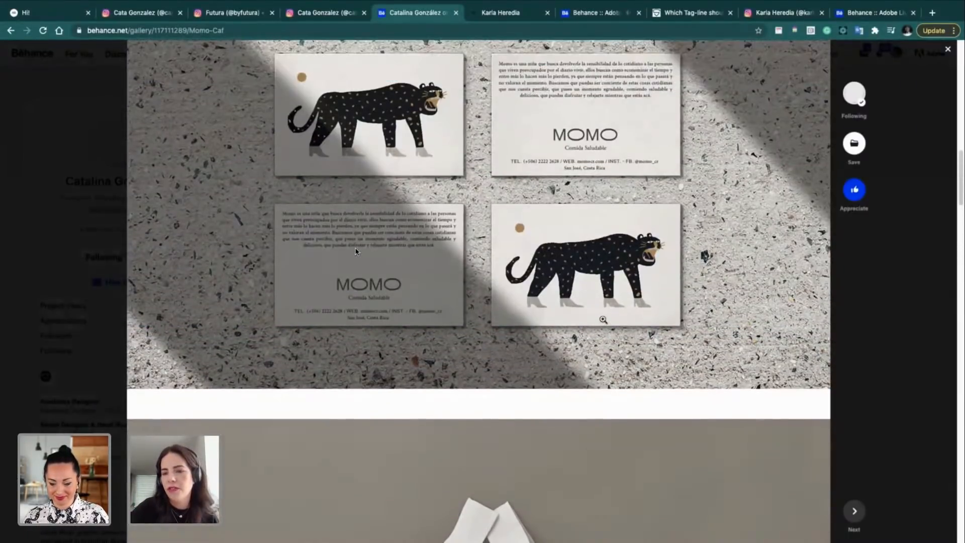
scroll(603, 320, "up", 20)
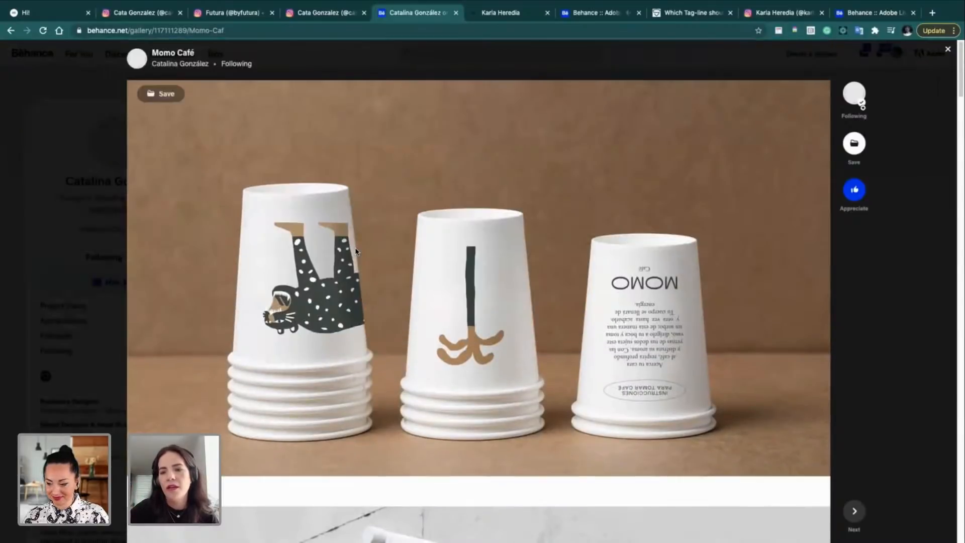
left_click(948, 49)
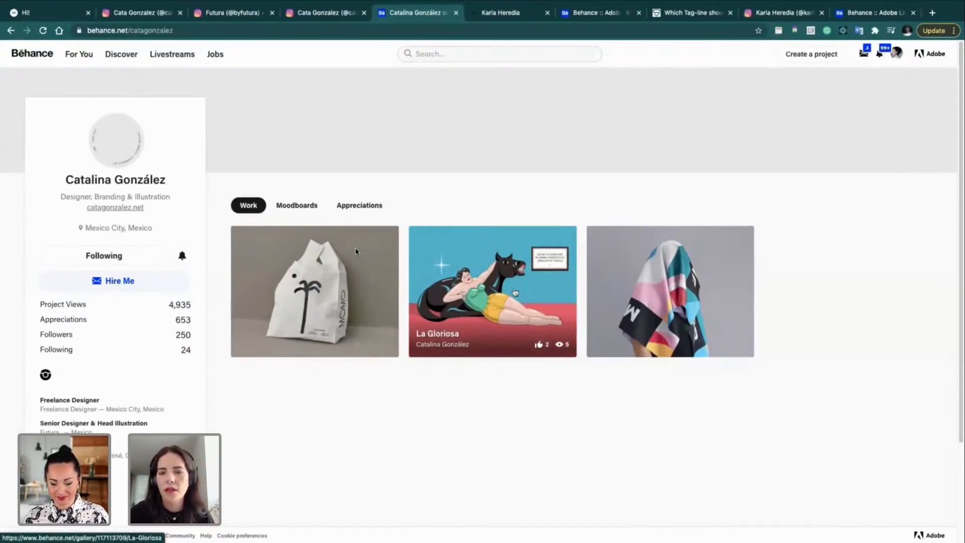
Step: Open La Gloriosa and enlarge its panther banner illustration to full width
left_click(514, 292)
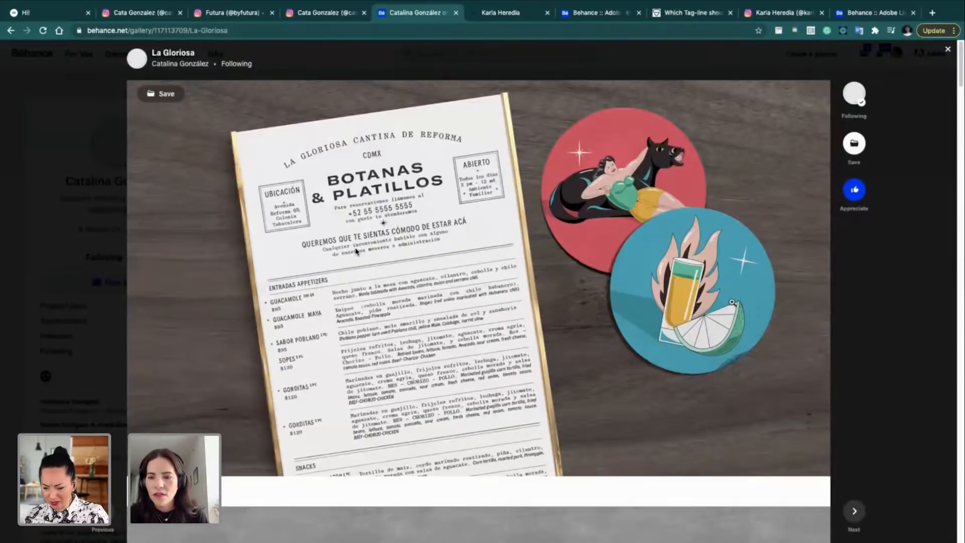
scroll(802, 254, "down", 1)
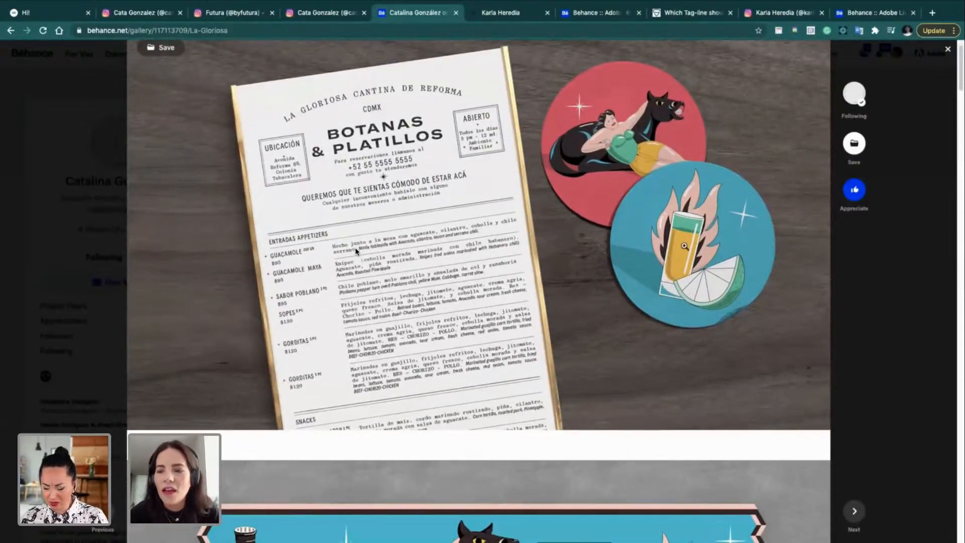
scroll(684, 246, "down", 7)
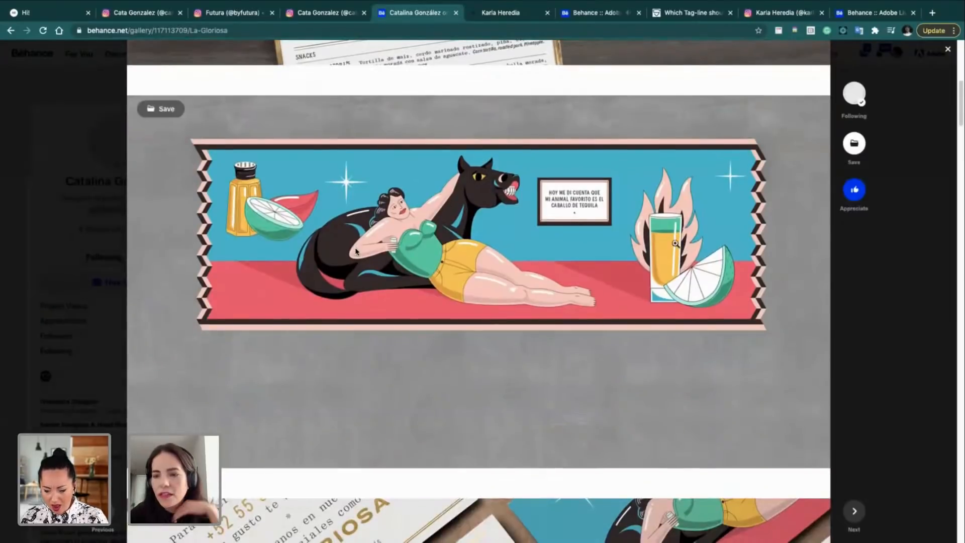
left_click(518, 265)
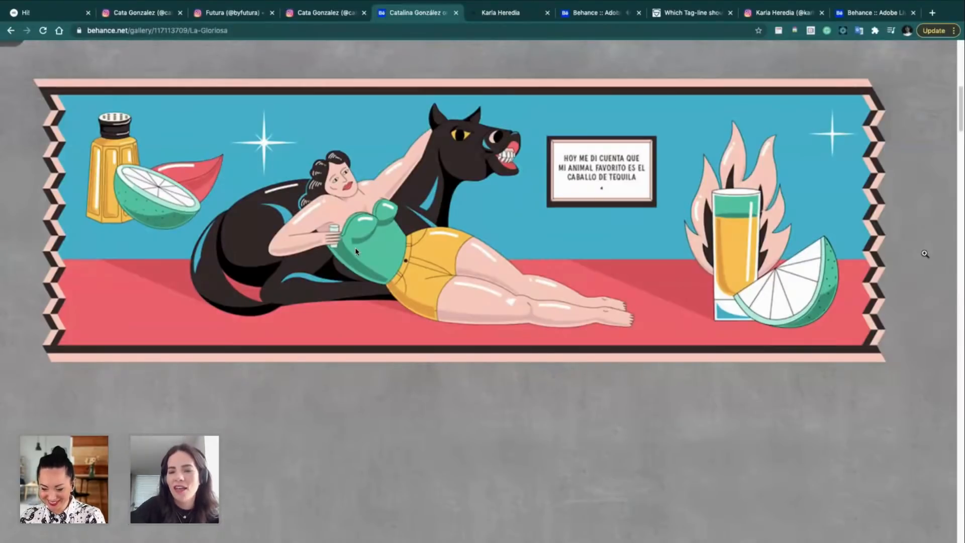
Step: Browse the enlarged La Gloriosa business-card images, then exit the lightbox to the normal project page
scroll(356, 251, "down", 6)
scroll(355, 252, "up", 5)
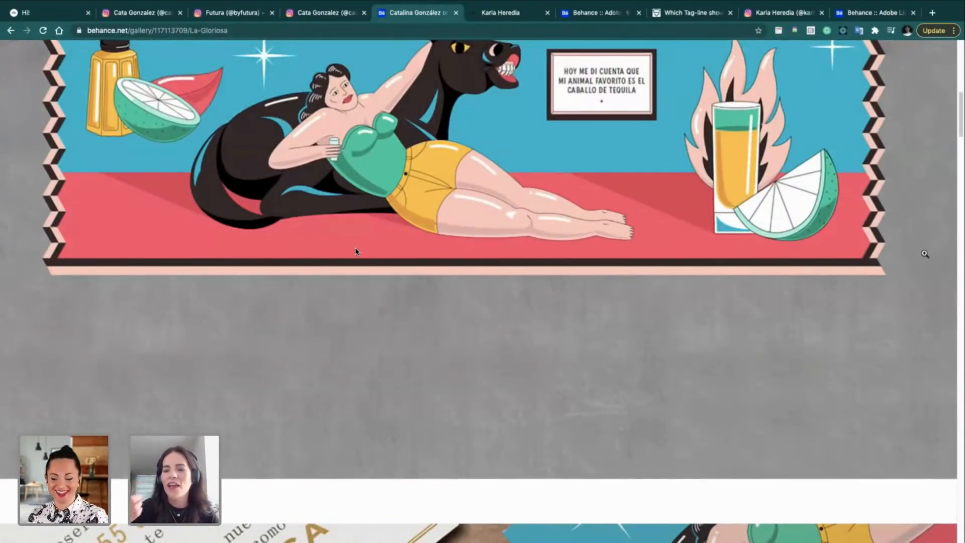
scroll(355, 251, "up", 3)
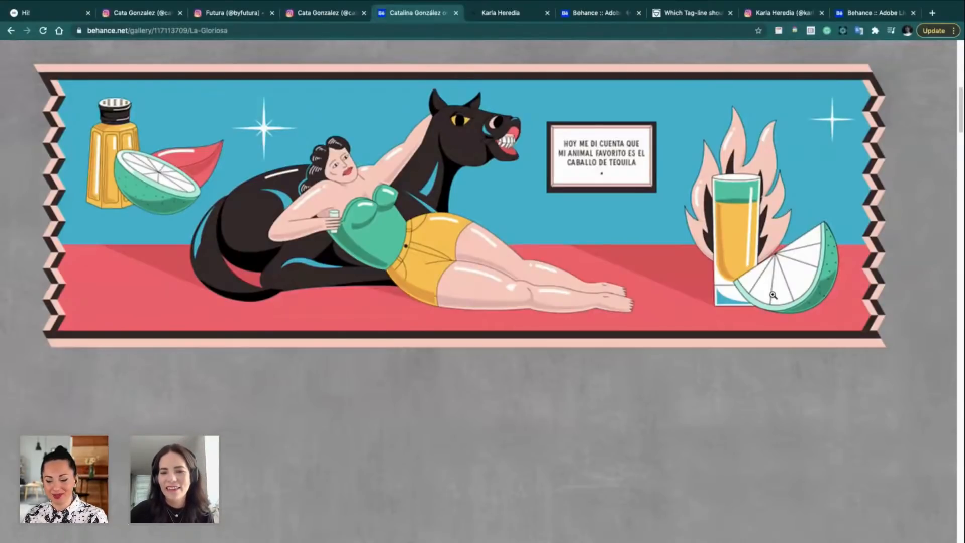
scroll(939, 446, "down", 4)
scroll(938, 445, "up", 4)
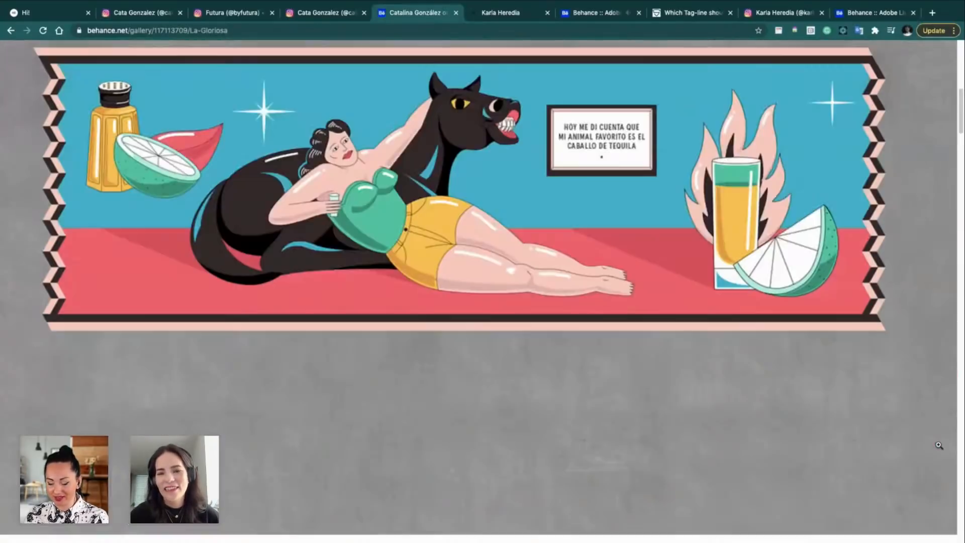
scroll(938, 445, "down", 10)
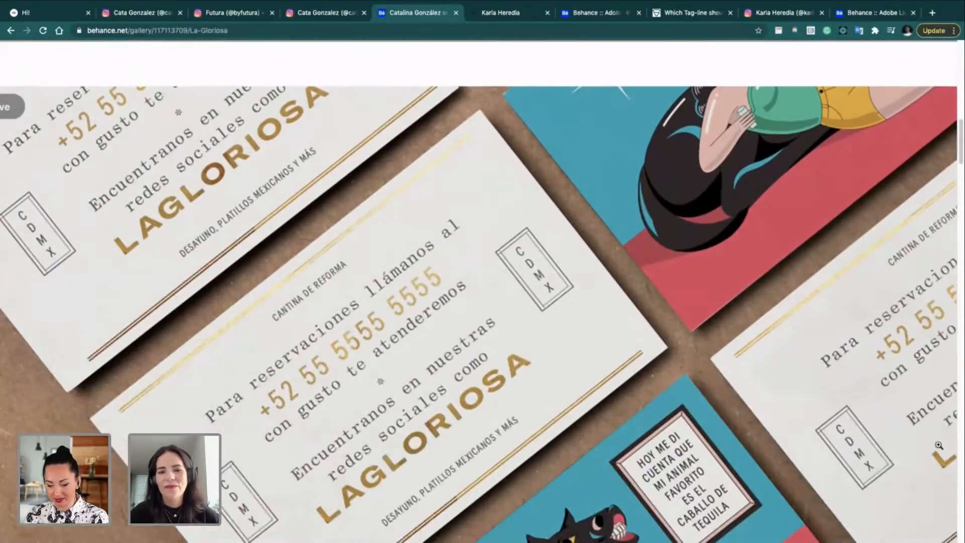
scroll(938, 445, "down", 6)
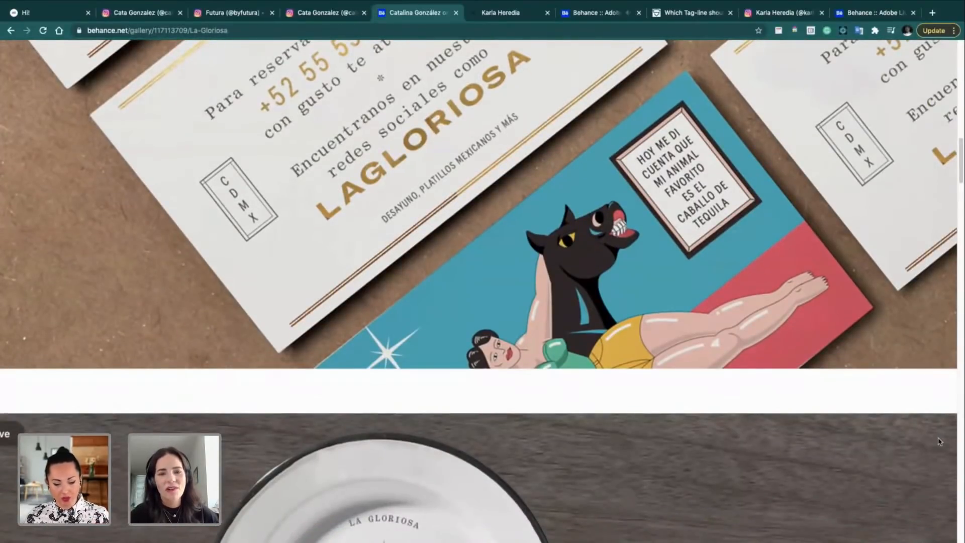
scroll(942, 300, "up", 3)
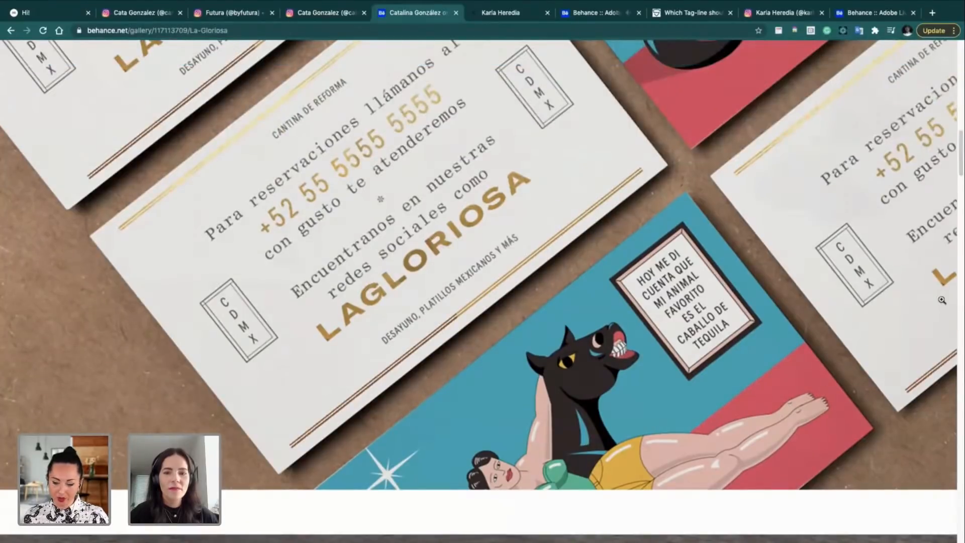
scroll(847, 321, "up", 2)
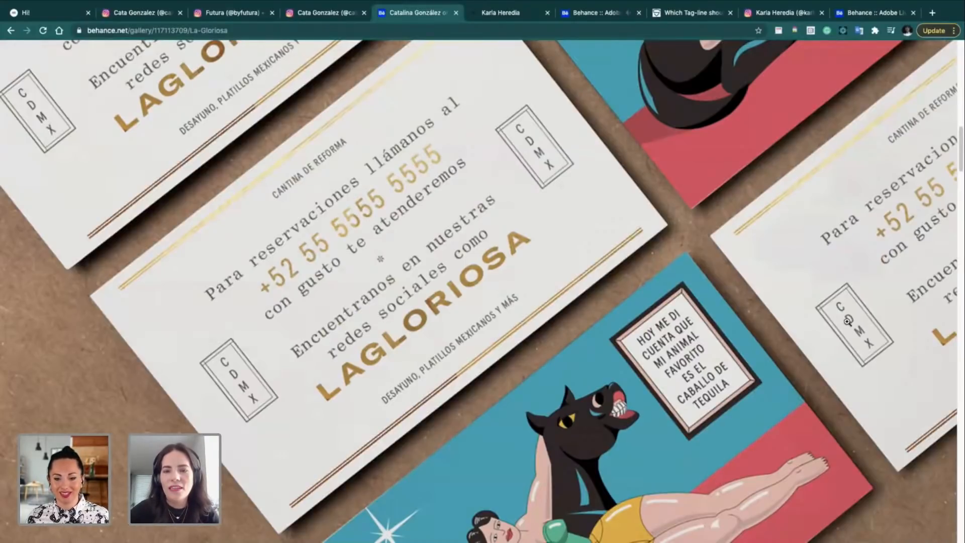
left_click(847, 322)
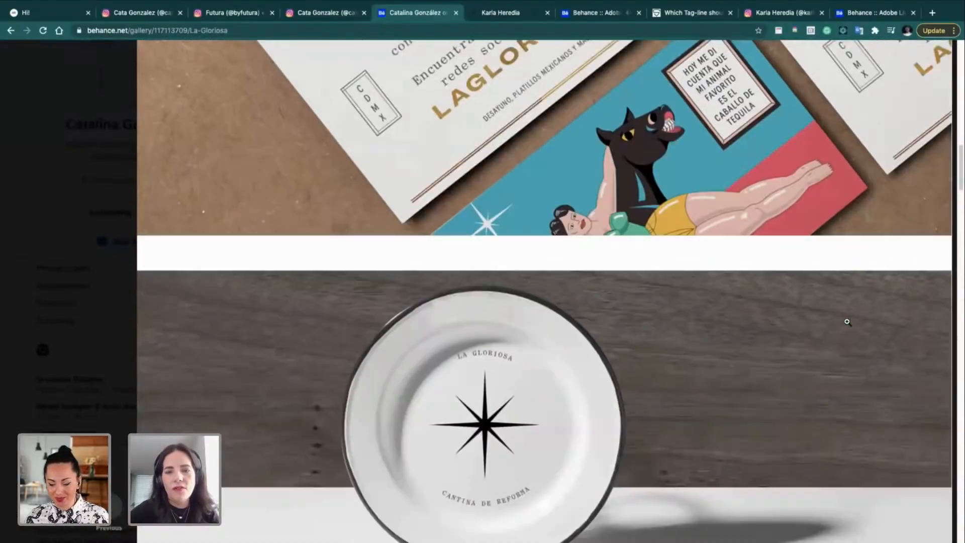
scroll(847, 322, "down", 5)
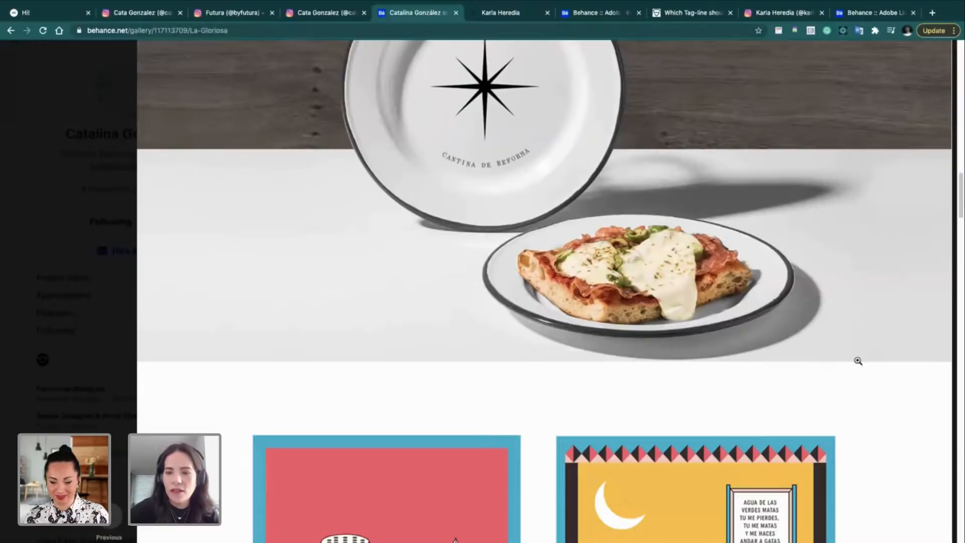
scroll(858, 361, "down", 8)
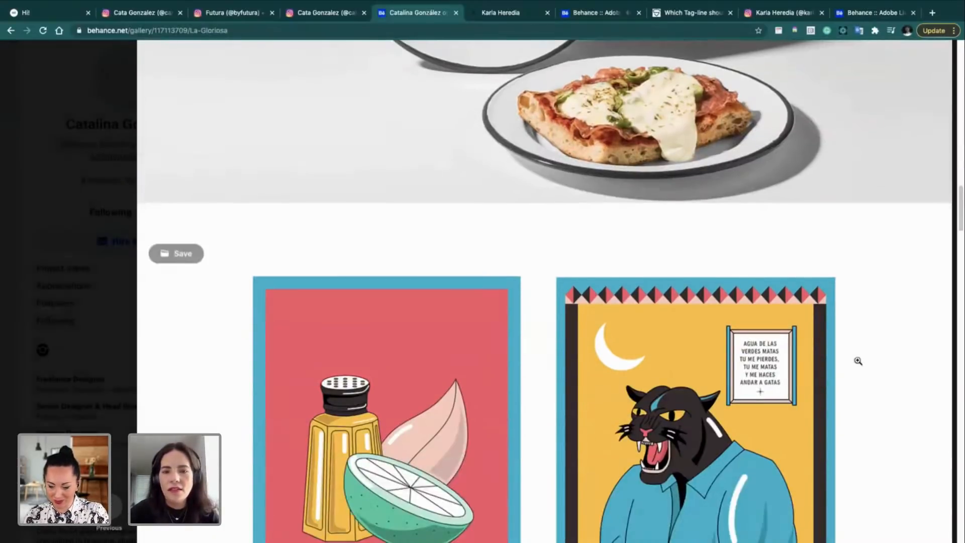
scroll(858, 361, "right", 4)
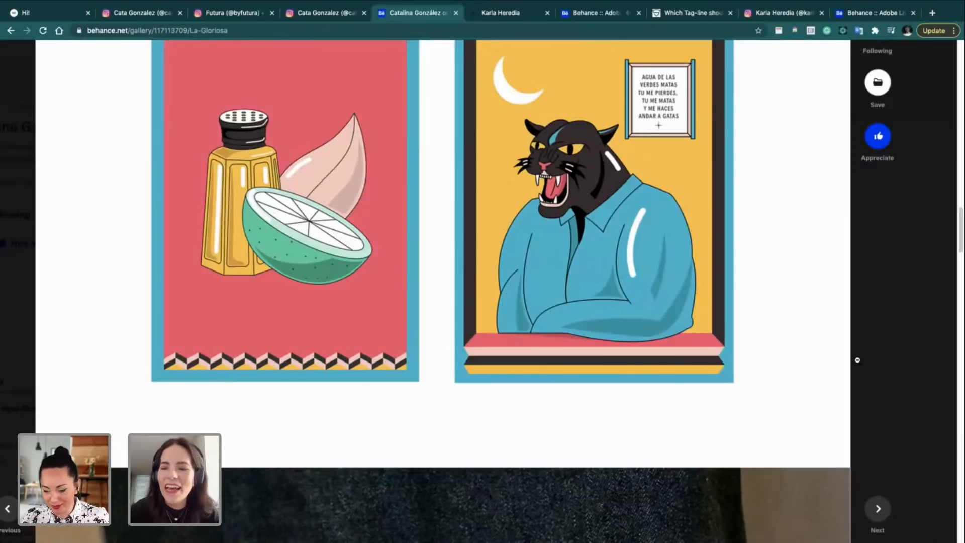
scroll(857, 360, "up", 2)
scroll(857, 359, "up", 8)
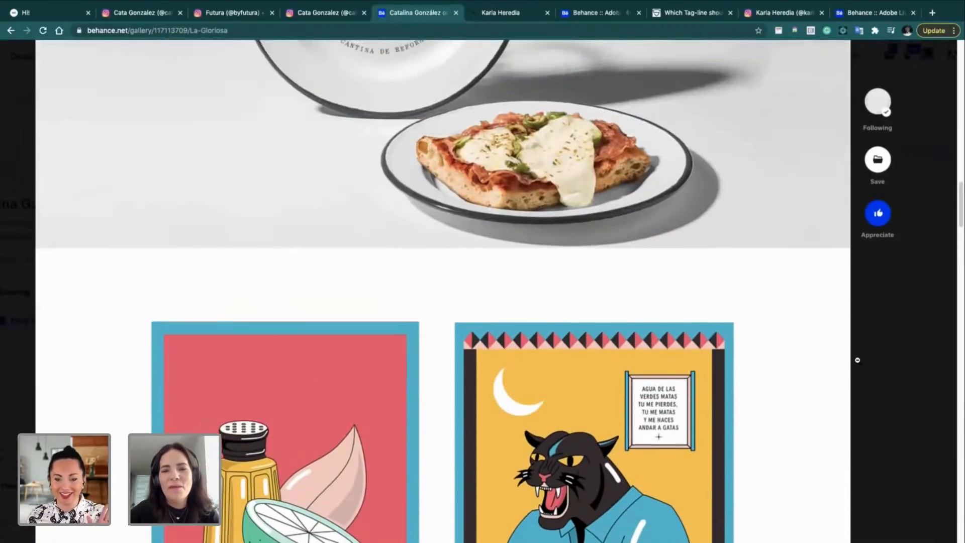
scroll(857, 360, "down", 8)
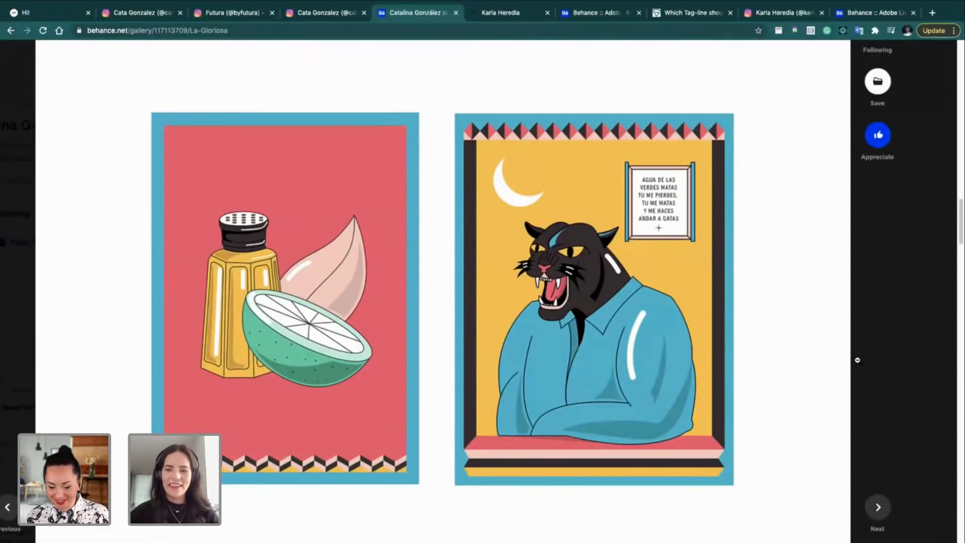
scroll(857, 360, "down", 1)
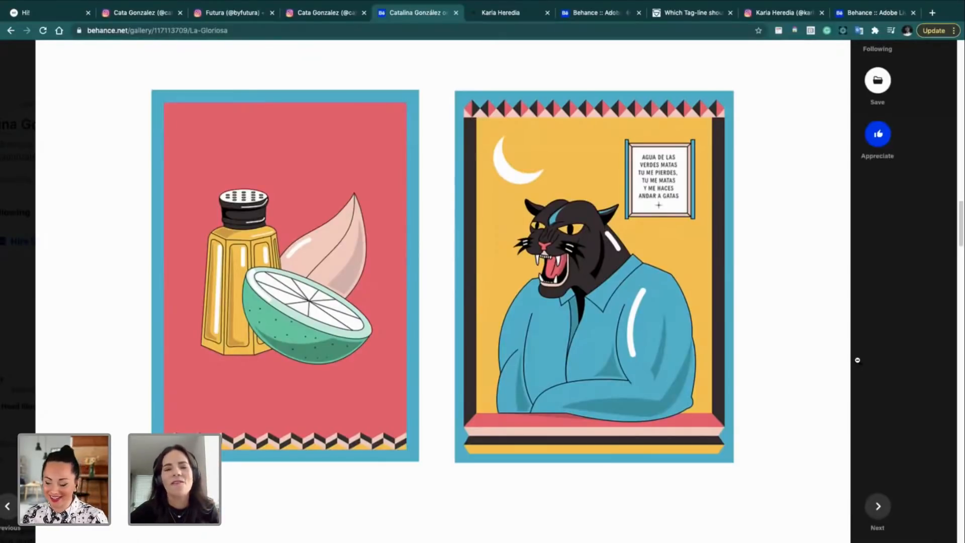
scroll(877, 314, "down", 12)
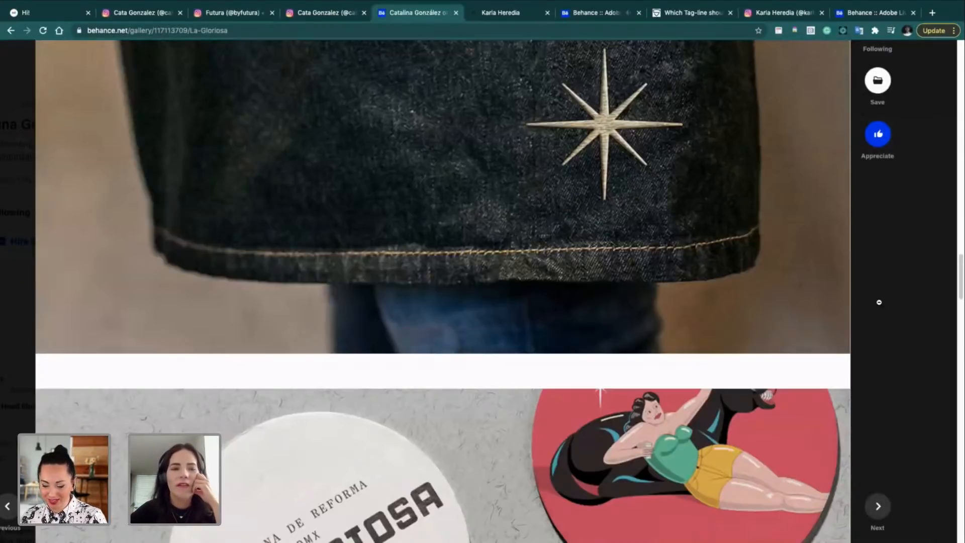
scroll(878, 302, "down", 10)
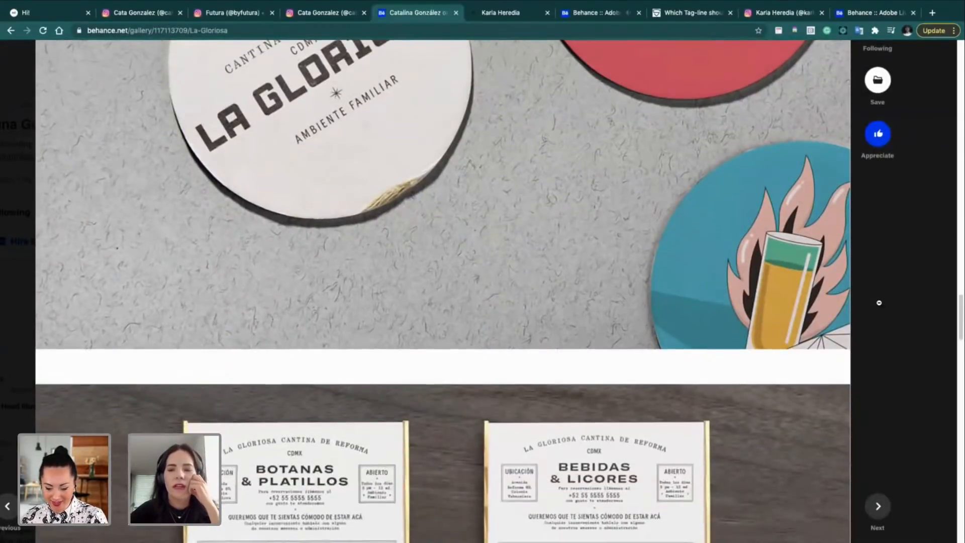
scroll(879, 302, "down", 8)
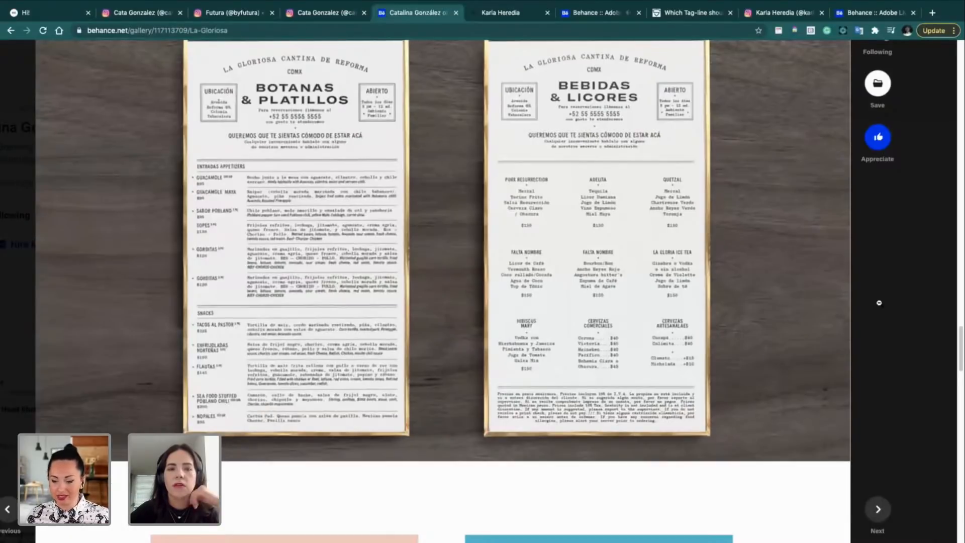
scroll(844, 260, "up", 1)
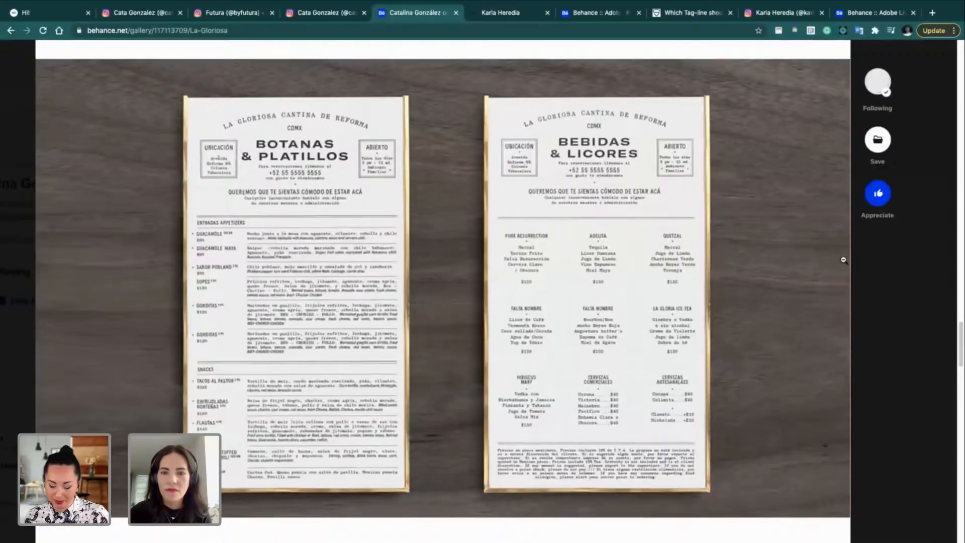
scroll(779, 321, "down", 8)
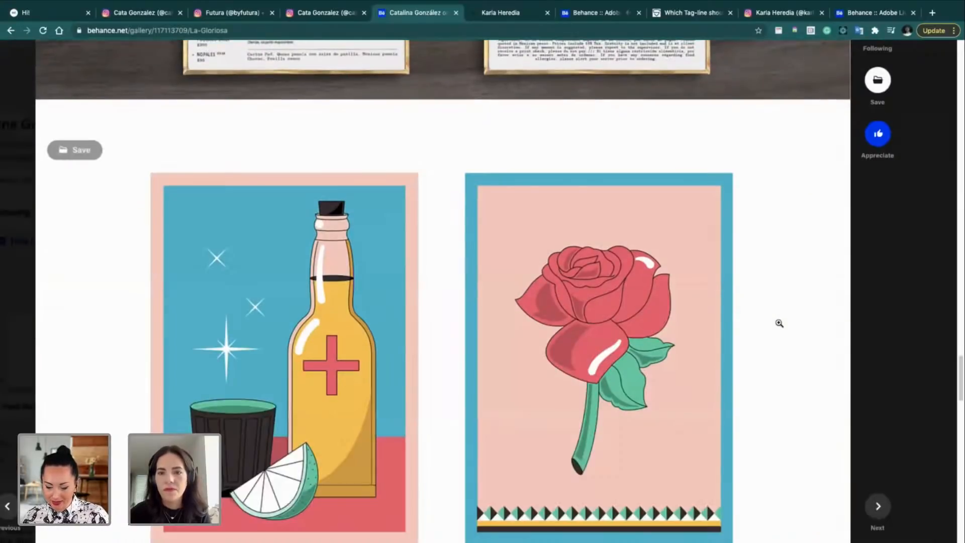
scroll(778, 323, "up", 8)
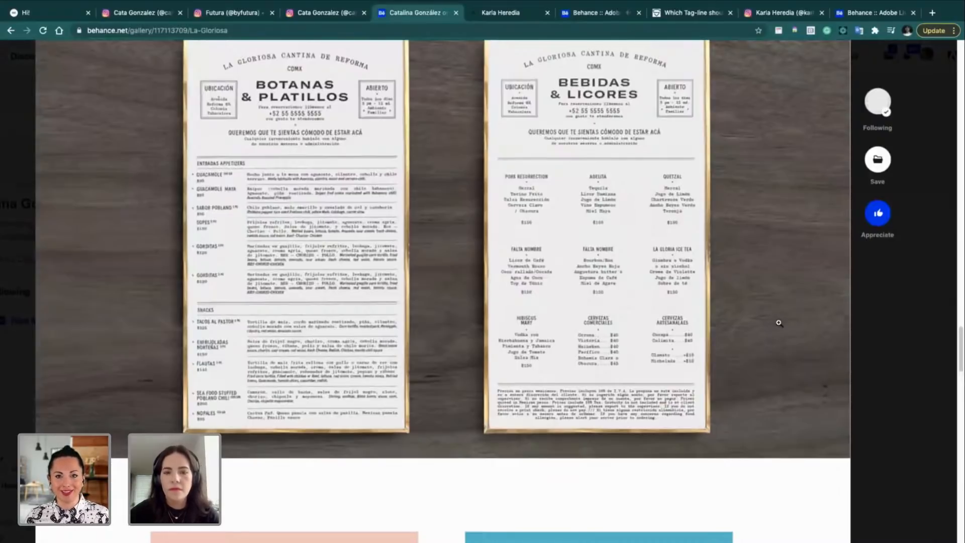
scroll(778, 323, "down", 8)
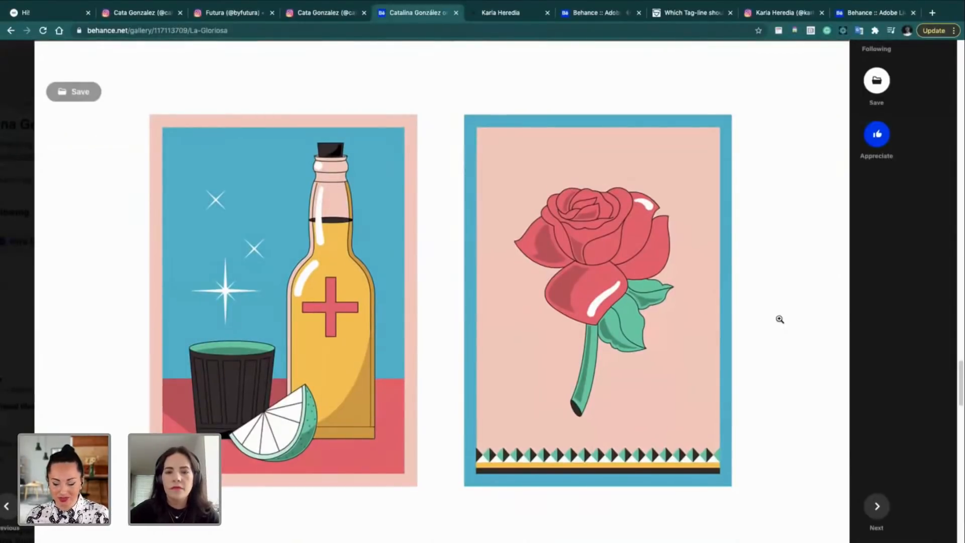
scroll(780, 319, "down", 13)
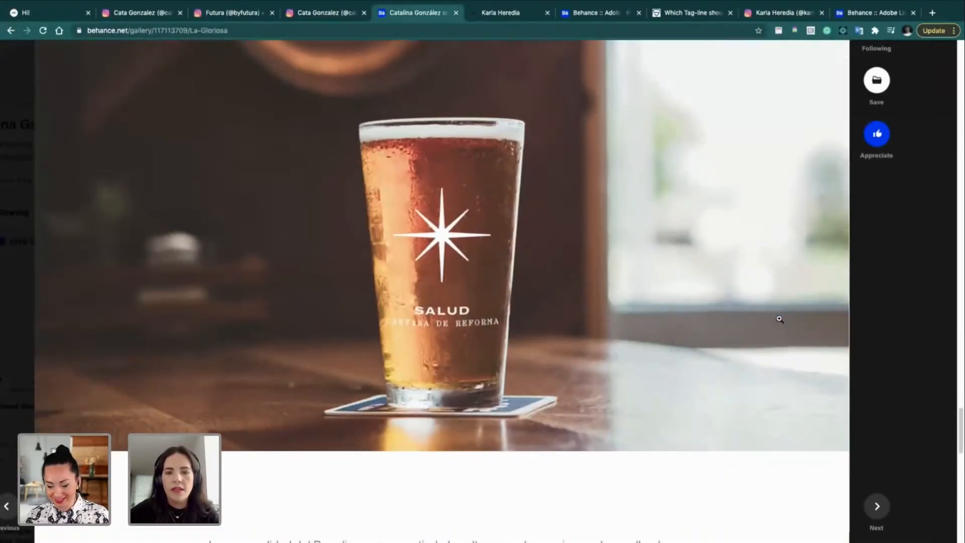
scroll(779, 318, "down", 4)
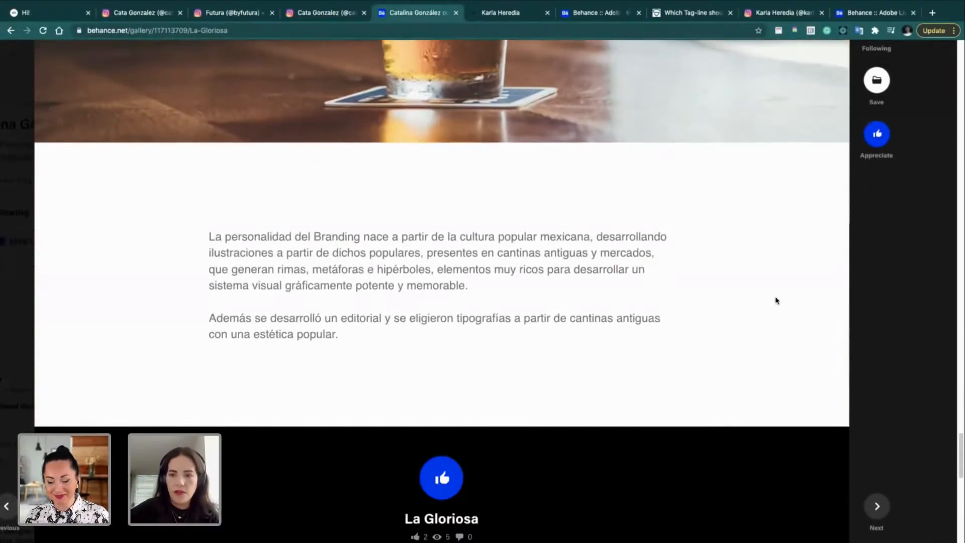
scroll(777, 300, "up", 10)
scroll(776, 300, "up", 12)
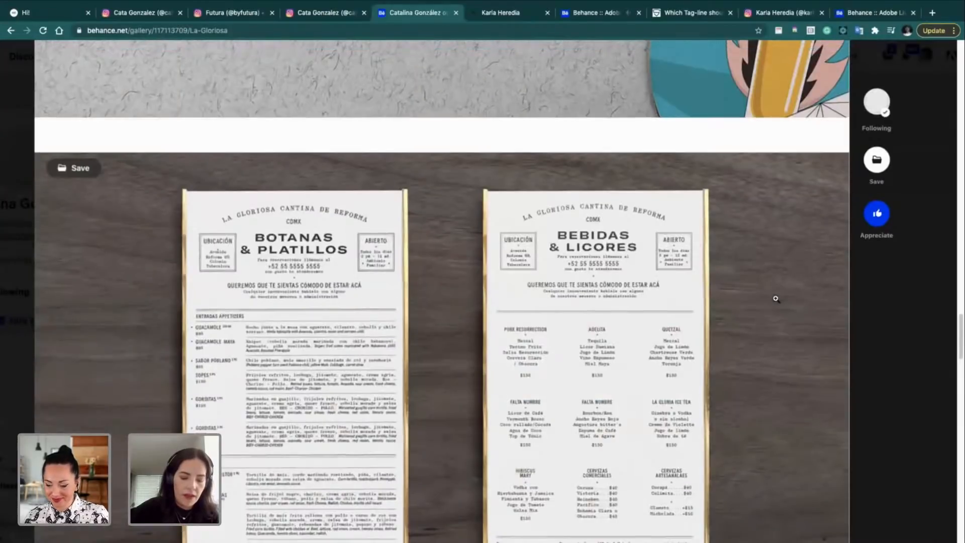
Step: Review the La Gloriosa project once more, then close it to see the designer's three Work thumbnails
scroll(776, 299, "up", 7)
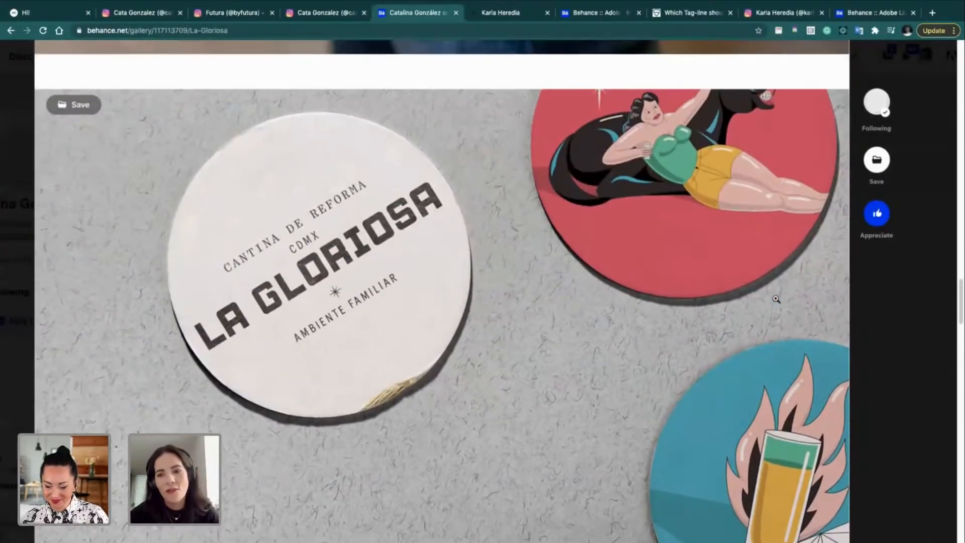
scroll(776, 298, "up", 1)
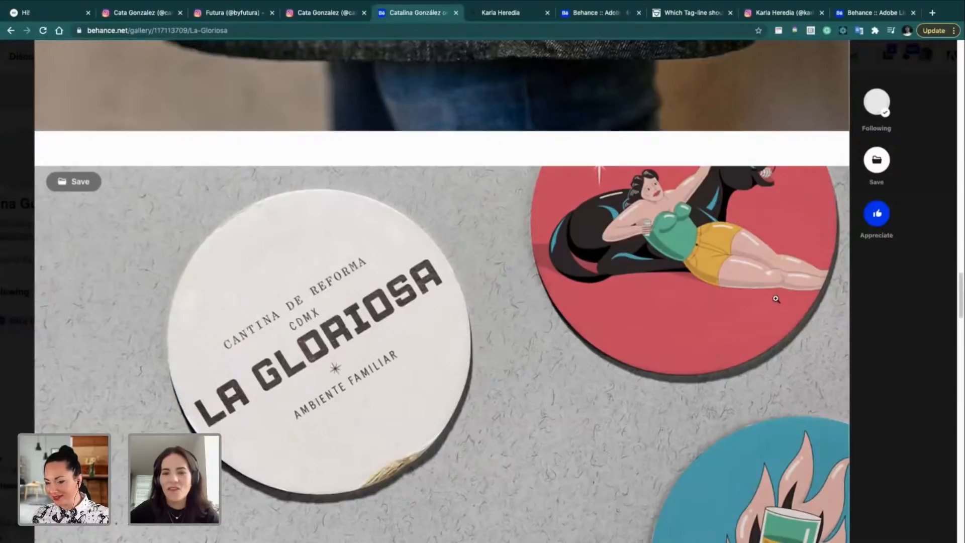
scroll(792, 365, "down", 10)
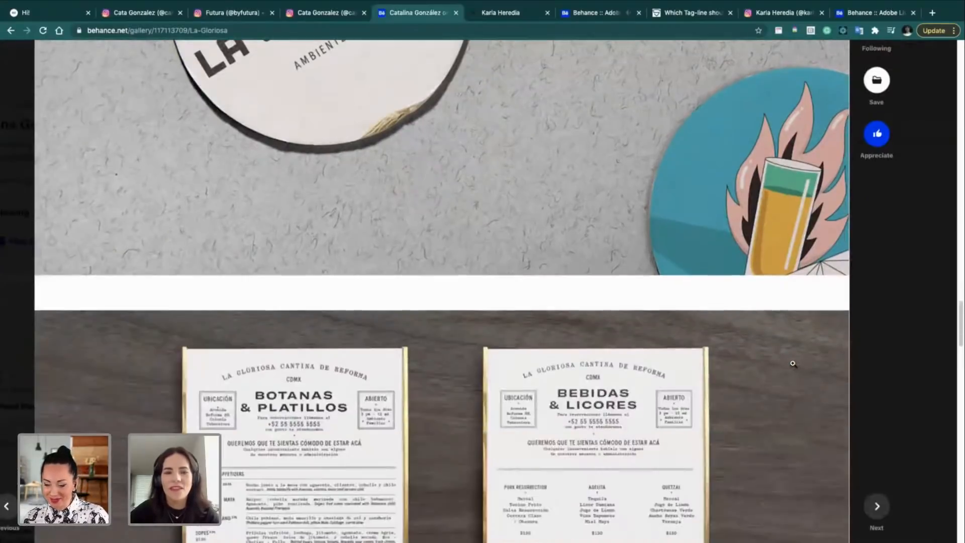
scroll(792, 365, "down", 4)
scroll(792, 365, "up", 1)
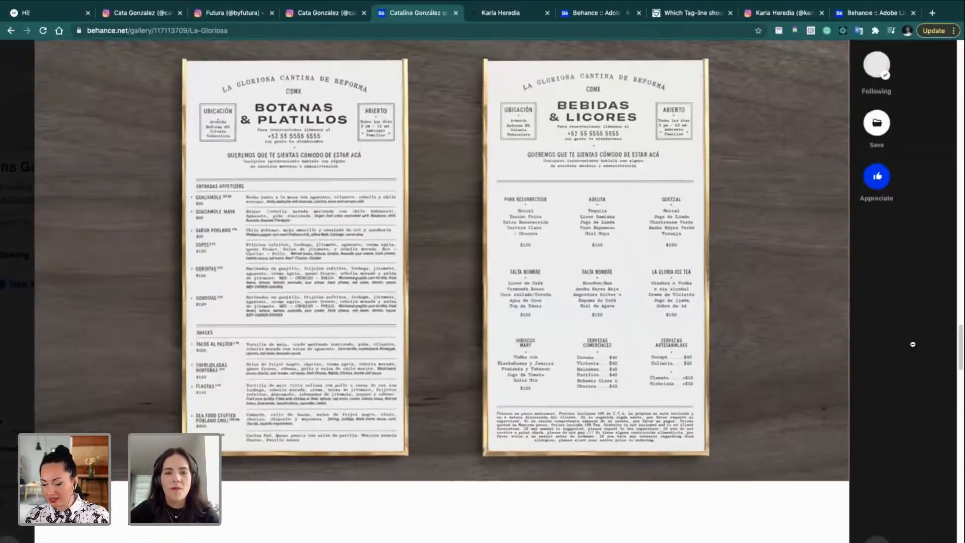
scroll(913, 344, "down", 20)
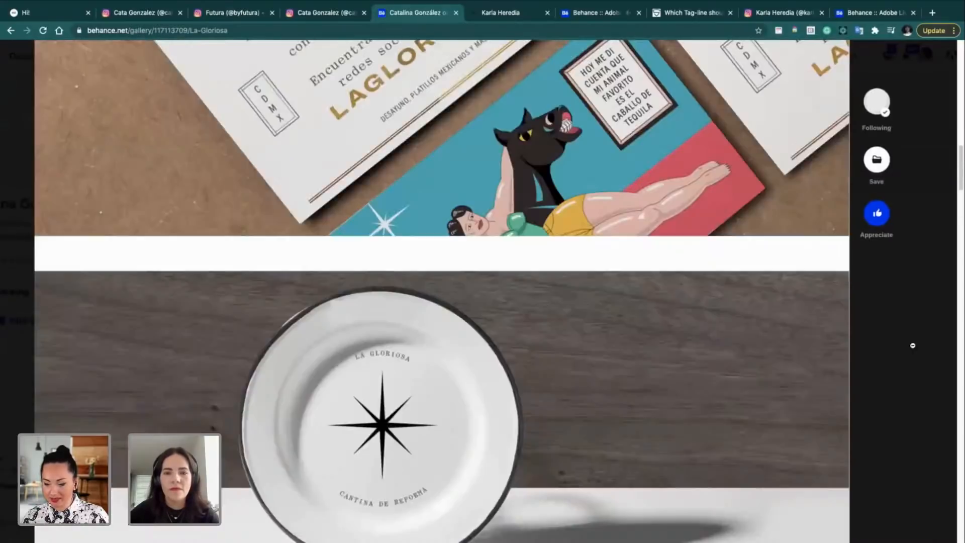
scroll(913, 345, "up", 20)
left_click(912, 345)
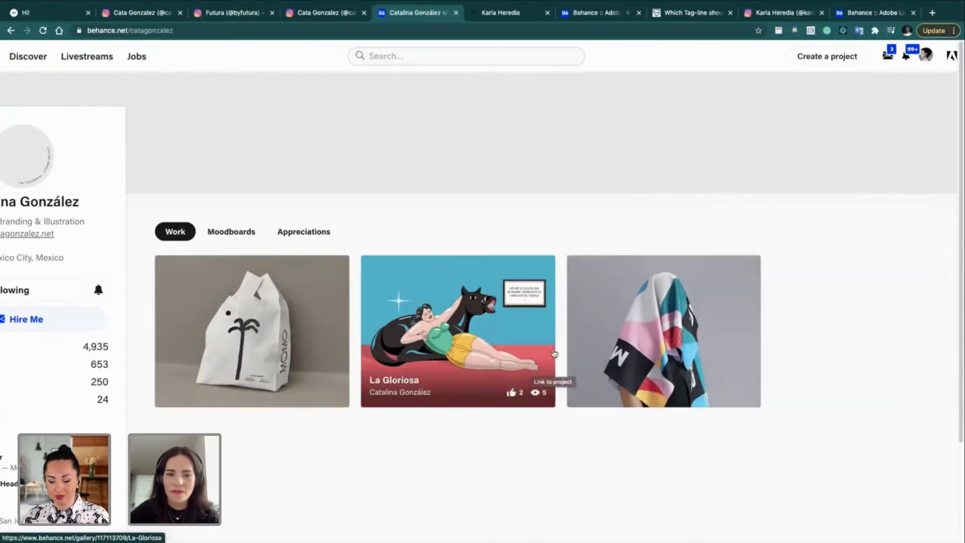
Step: Open the La Gloriosa project from the designer's Work grid
scroll(591, 453, "down", 1)
scroll(442, 421, "down", 3)
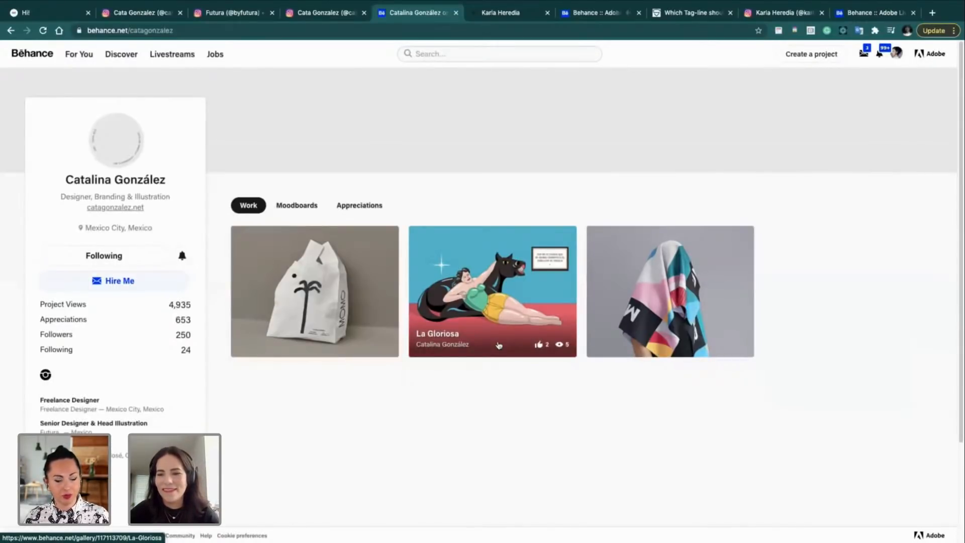
left_click(469, 244)
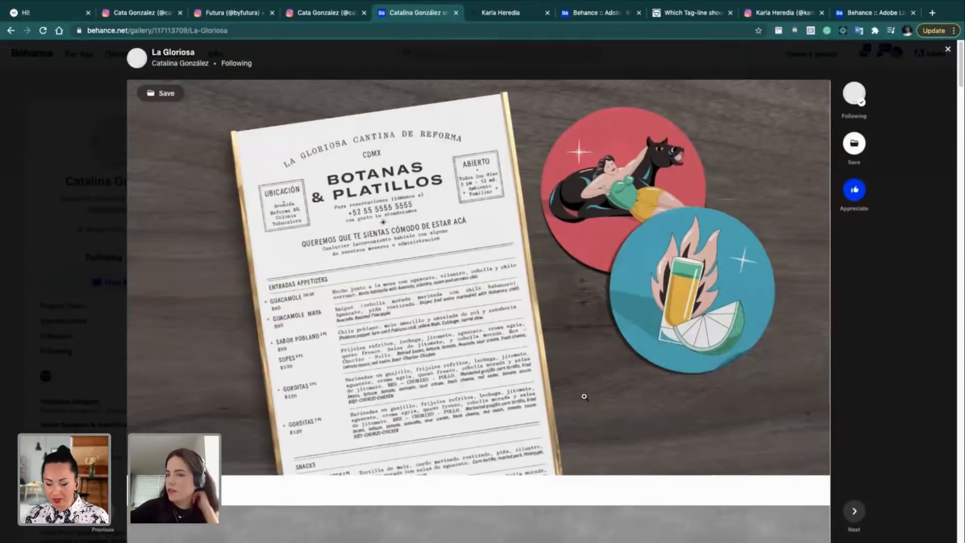
Step: Start saving the project to a moodboard, then cancel the Add to Moodboard dialog without saving
scroll(583, 397, "down", 8)
scroll(584, 397, "up", 2)
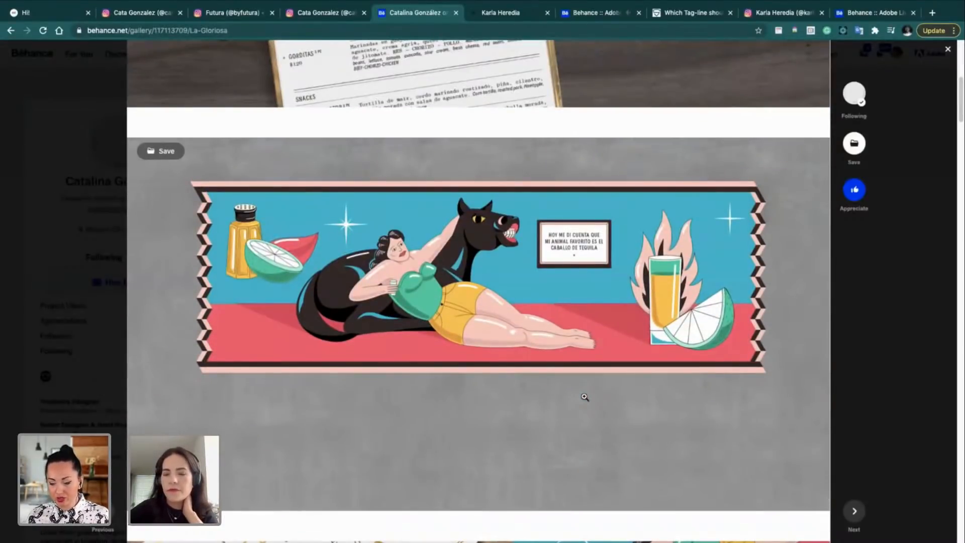
left_click(162, 154)
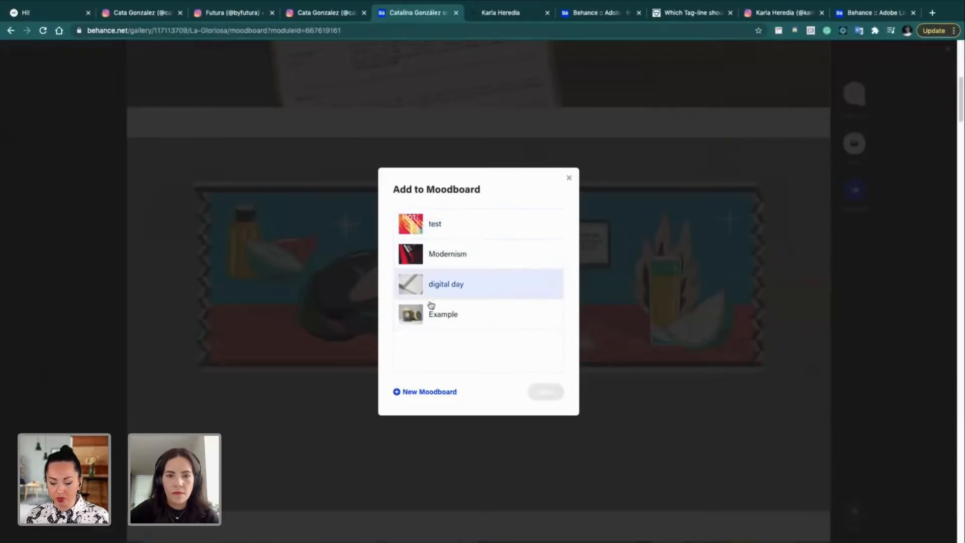
left_click(633, 242)
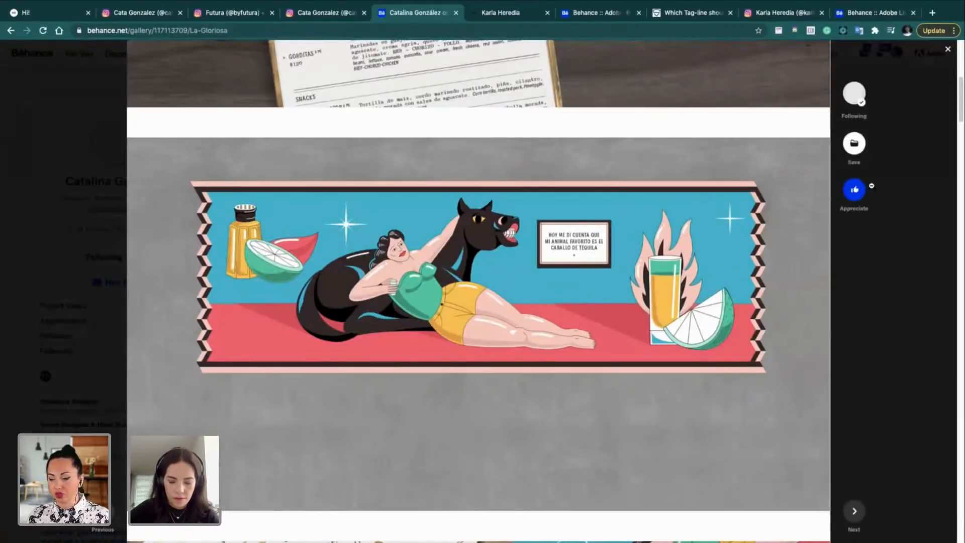
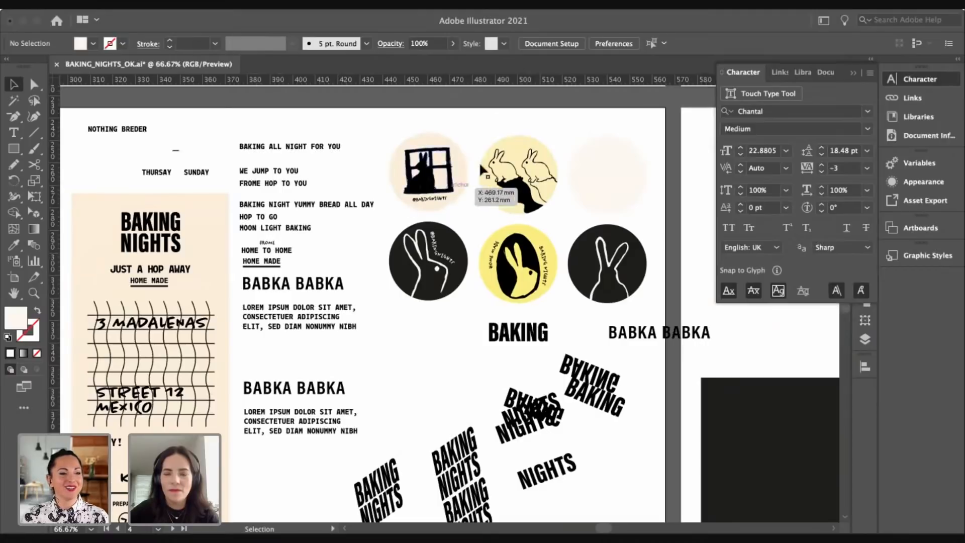
Step: Close the Character panel and pan to reveal the box mockups and the yellow grid and cream swatches
left_click(855, 77)
left_click_drag(624, 167, 614, 161)
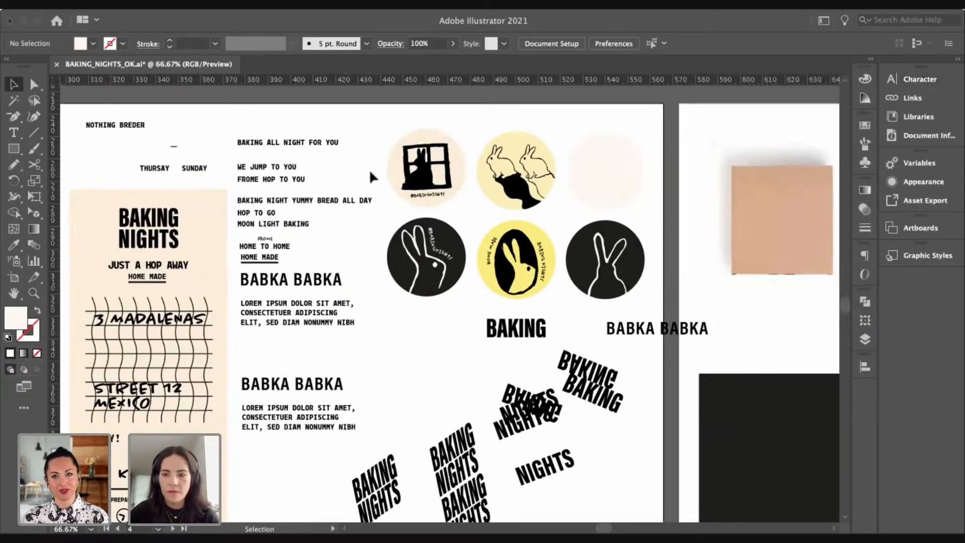
left_click_drag(373, 169, 359, 160)
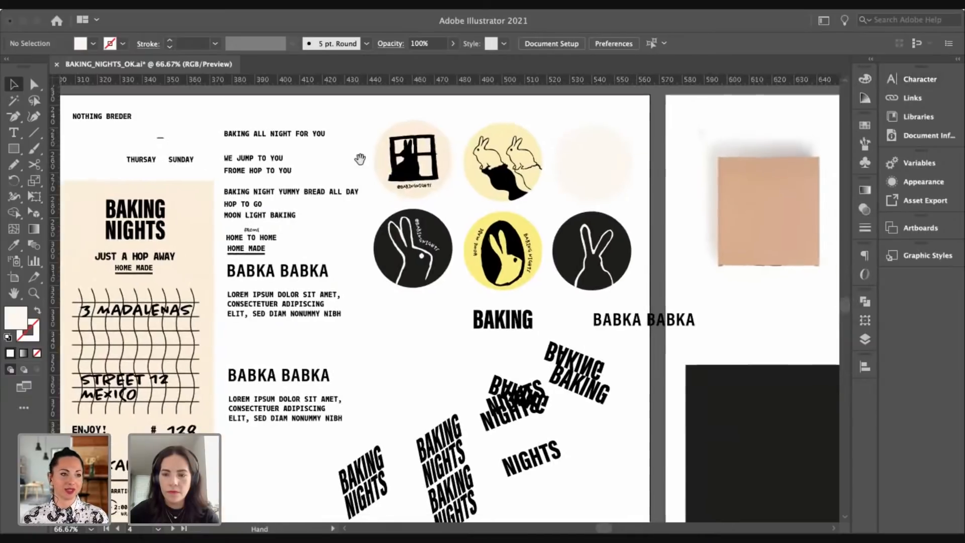
left_click_drag(404, 193, 352, 168)
left_click_drag(411, 198, 352, 174)
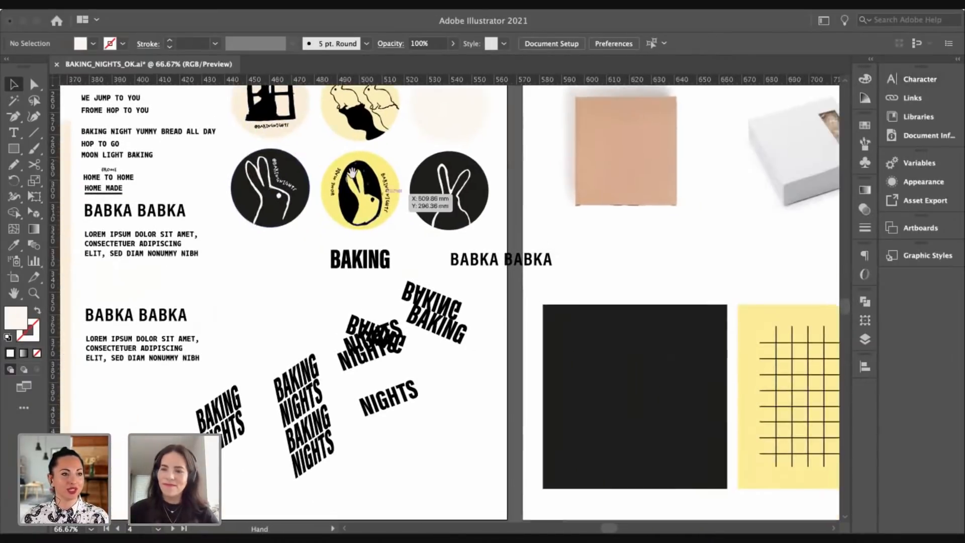
left_click_drag(429, 253, 338, 210)
left_click_drag(447, 227, 302, 189)
left_click_drag(420, 187, 325, 202)
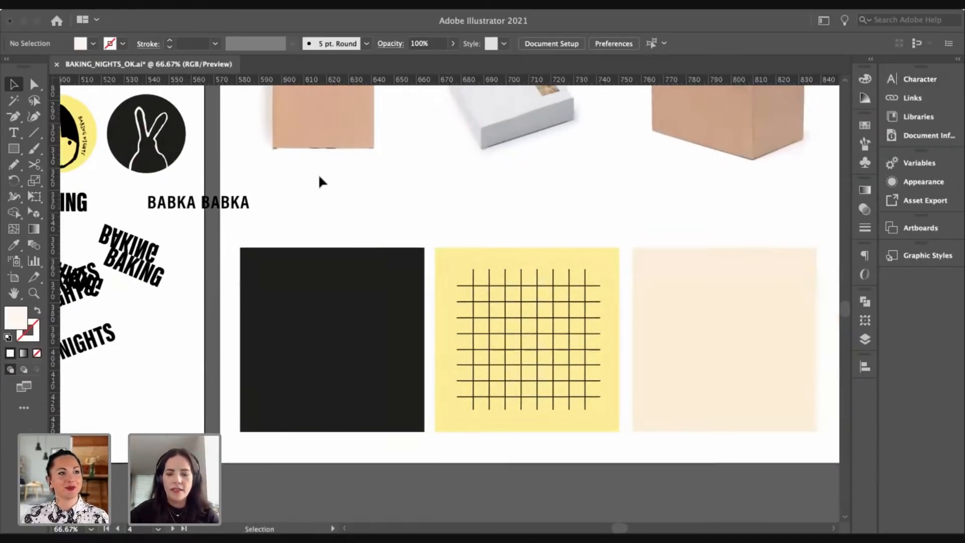
Step: Zoom out, select a food photo below the artboards, and paste a copy of the cookies photo
key("super+minus")
scroll(319, 175, "down", 5)
scroll(319, 175, "left", 5)
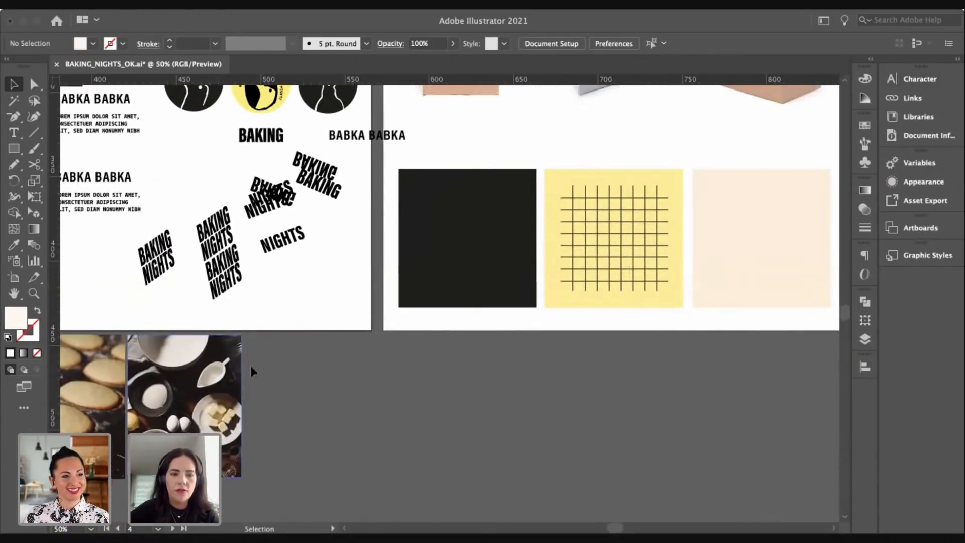
left_click(250, 371)
left_click_drag(356, 345, 343, 410)
left_click_drag(428, 321, 381, 299)
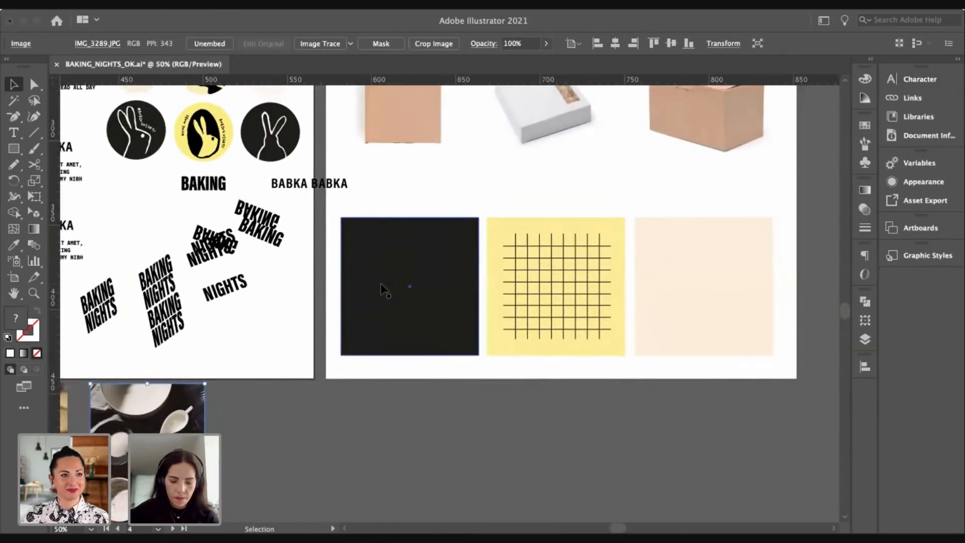
scroll(381, 284, "up", 2)
scroll(380, 285, "left", 4)
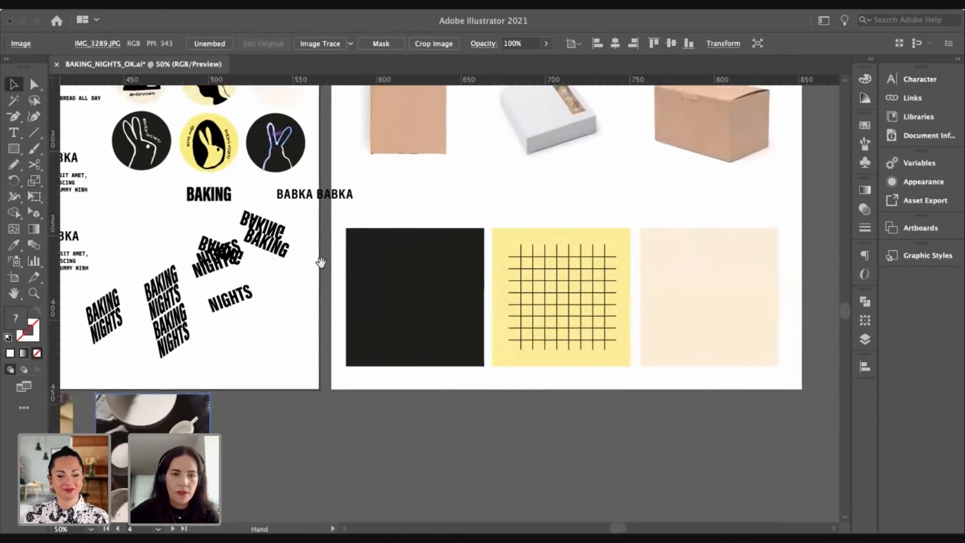
scroll(204, 375, "down", 5)
scroll(205, 376, "right", 8)
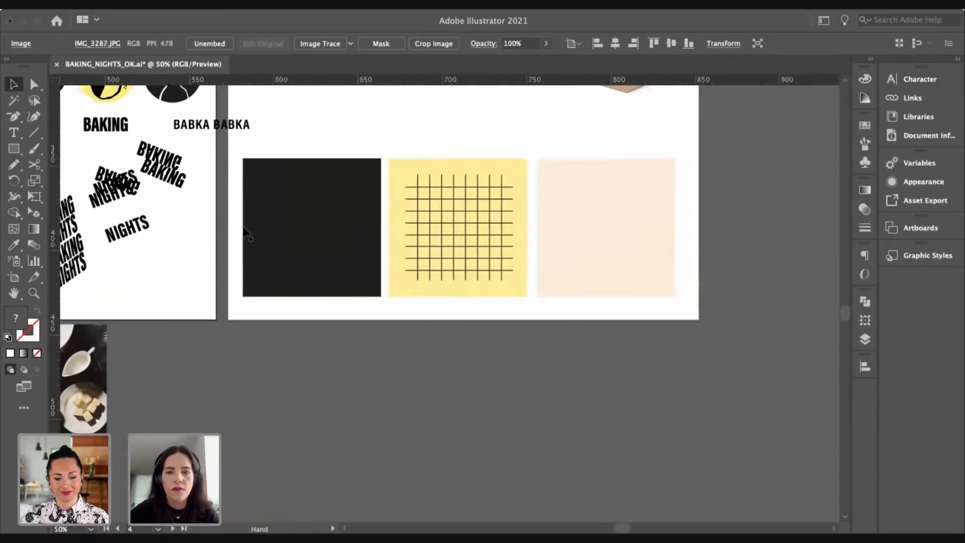
key("ctrl+v")
Step: Shrink the cookies photo onto the yellow grid and clip it to a drawn square frame
left_click_drag(441, 312, 462, 269)
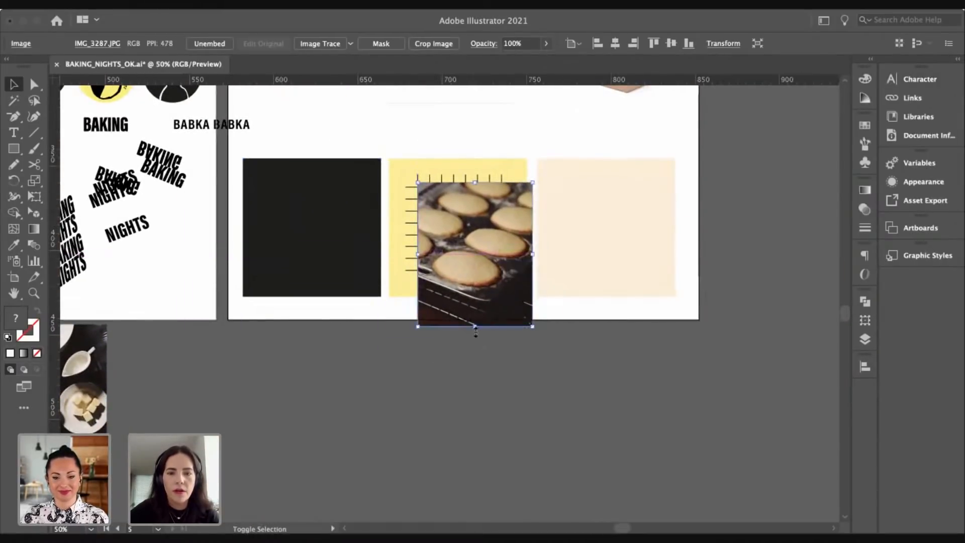
left_click_drag(475, 325, 490, 285)
left_click_drag(475, 245, 459, 246)
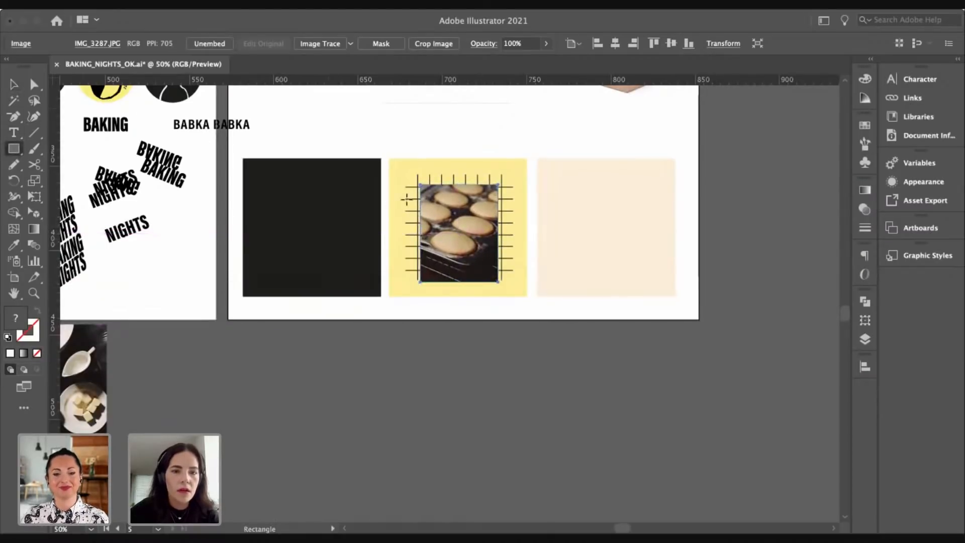
mouse_move(413, 178)
left_mouse_down()
mouse_move(483, 269)
mouse_move(503, 268)
left_mouse_up()
key("v")
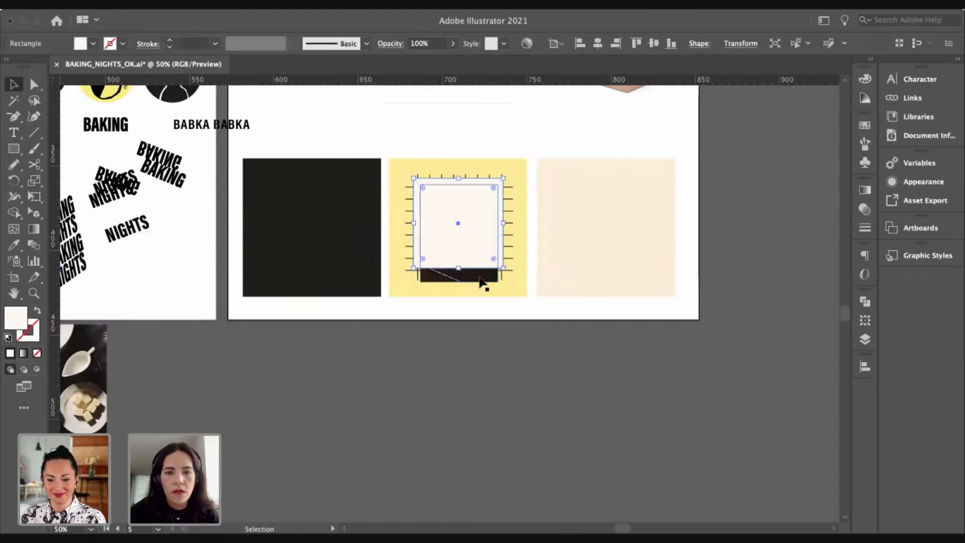
left_click(475, 275, "shift")
right_click(472, 261)
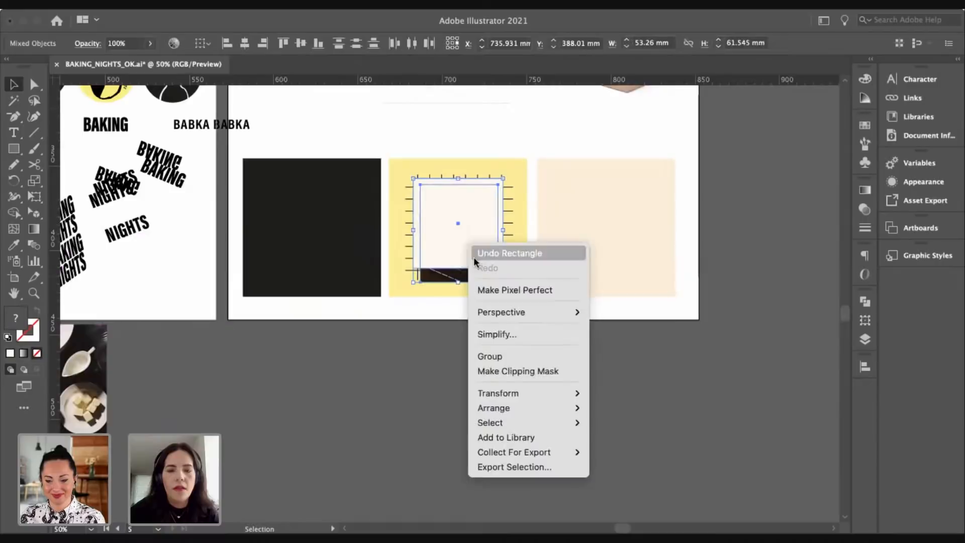
left_click(506, 374)
Step: Nudge the cropped cookie photo into position on the yellow grid
left_click_drag(479, 237, 481, 246)
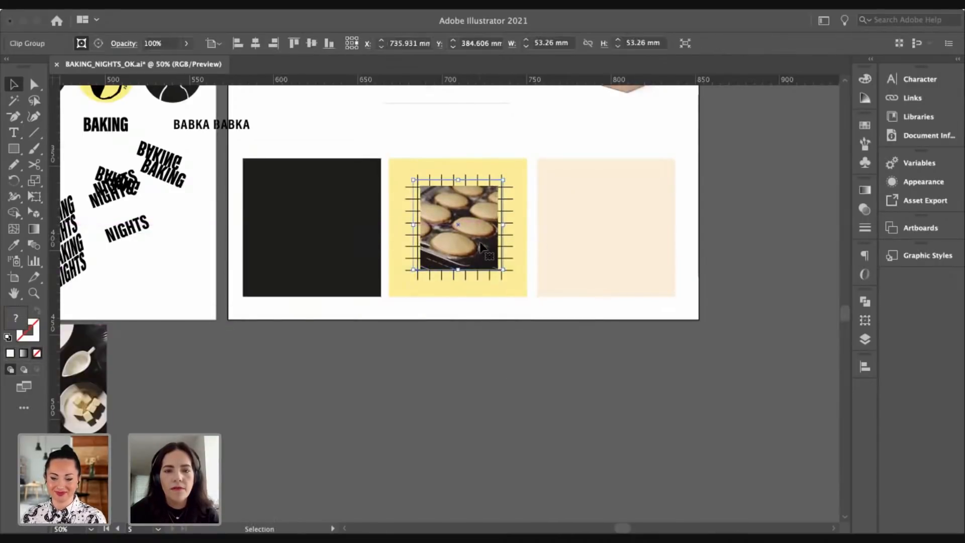
left_click(458, 270, "shift")
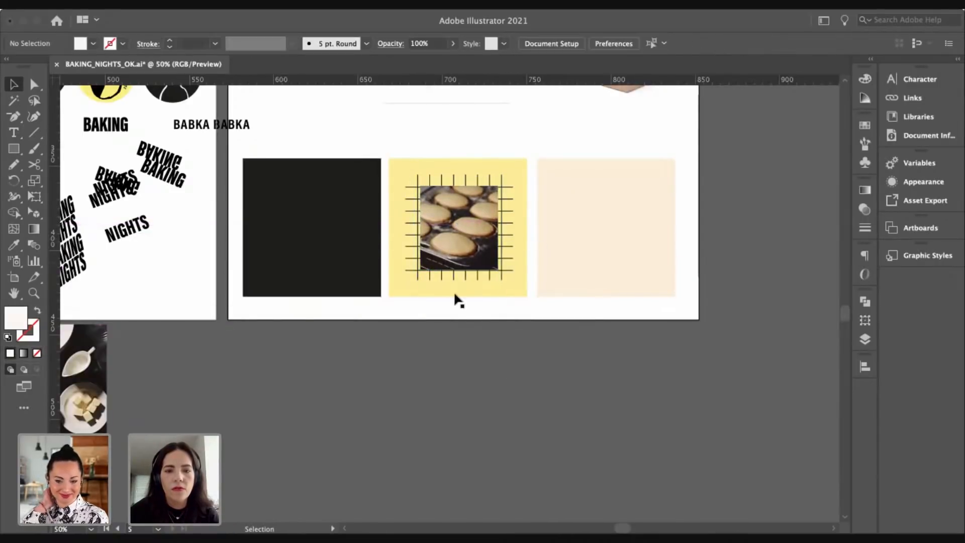
mouse_move(467, 244)
left_mouse_down()
mouse_move(466, 264)
mouse_move(471, 246)
left_mouse_up()
left_click(461, 347)
left_click_drag(461, 347, 467, 403)
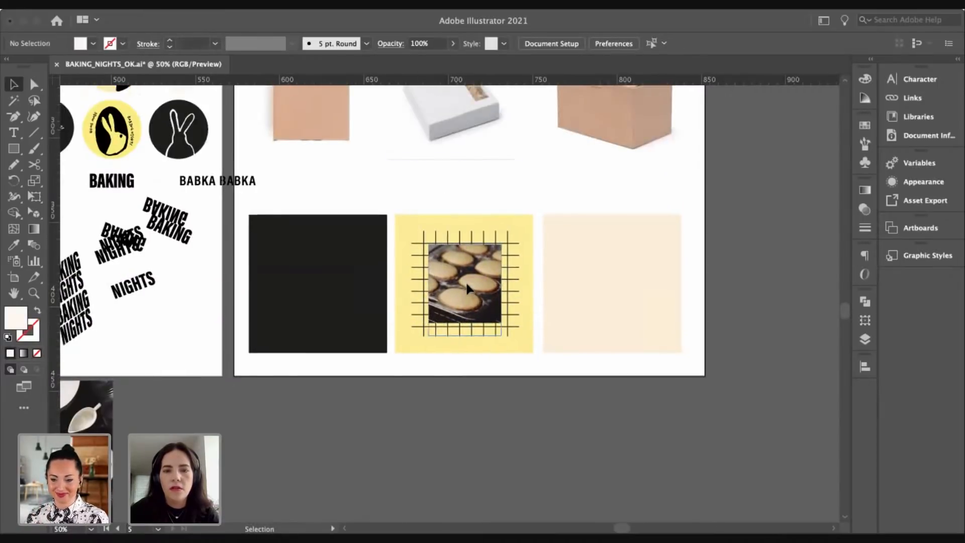
left_click_drag(466, 284, 497, 269)
left_click(471, 222)
left_click(510, 269)
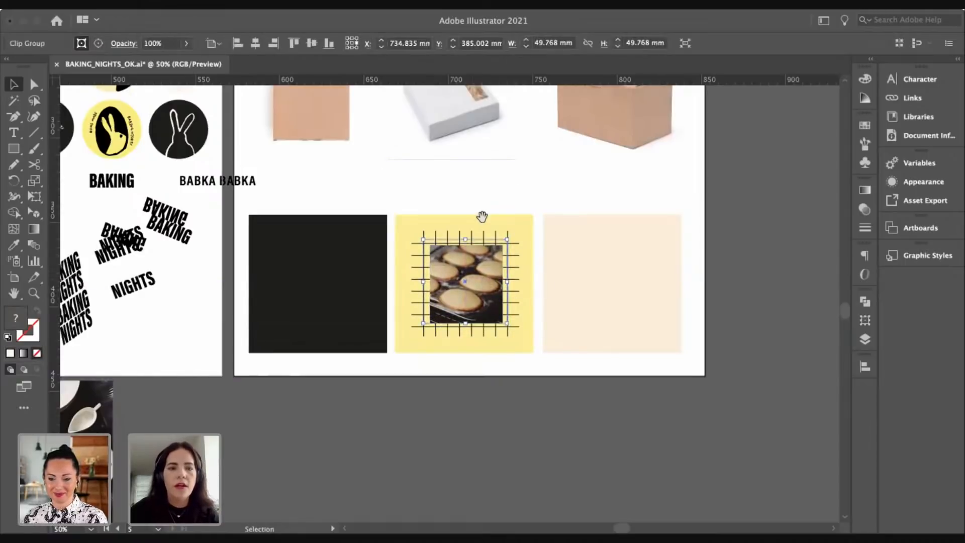
Step: Select the black rabbit badge, then return to the swatch squares
left_click_drag(482, 217, 641, 275)
left_click(282, 153)
left_click(216, 198)
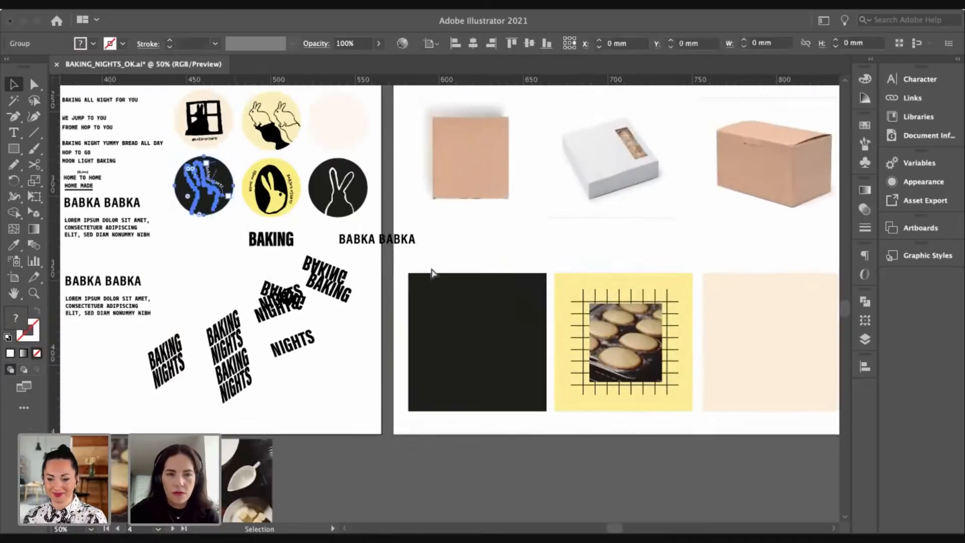
left_click_drag(430, 274, 369, 203)
Step: Paste the black rabbit badge, shrink it to about 26 mm, and set it on the photo's bottom-right corner
key("z")
left_click(504, 290)
key("ctrl+v")
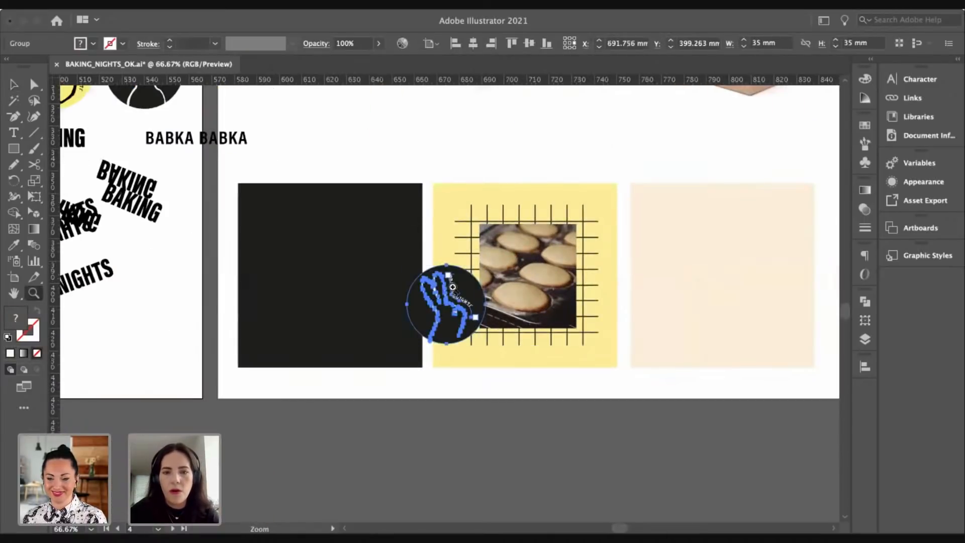
left_click_drag(471, 282, 466, 285)
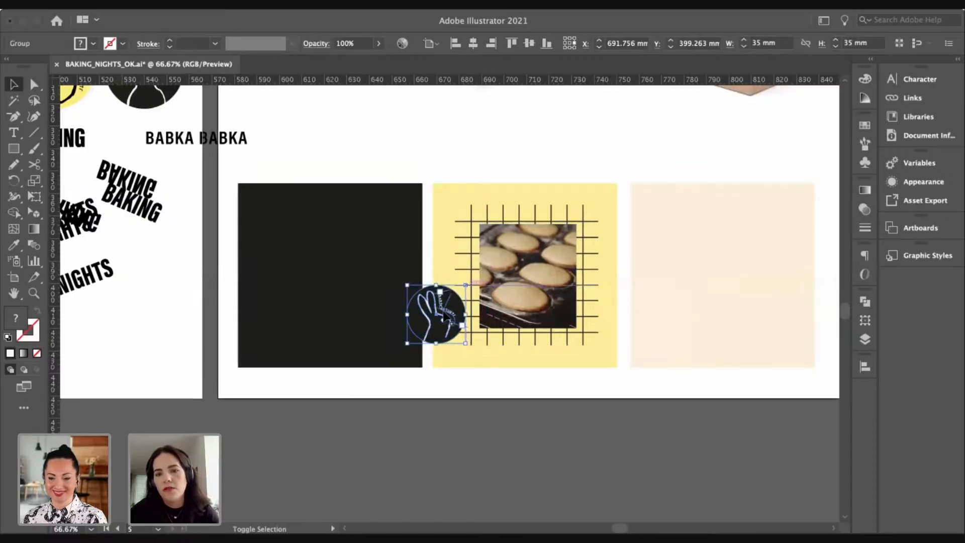
left_click_drag(439, 316, 582, 327)
left_click(587, 164)
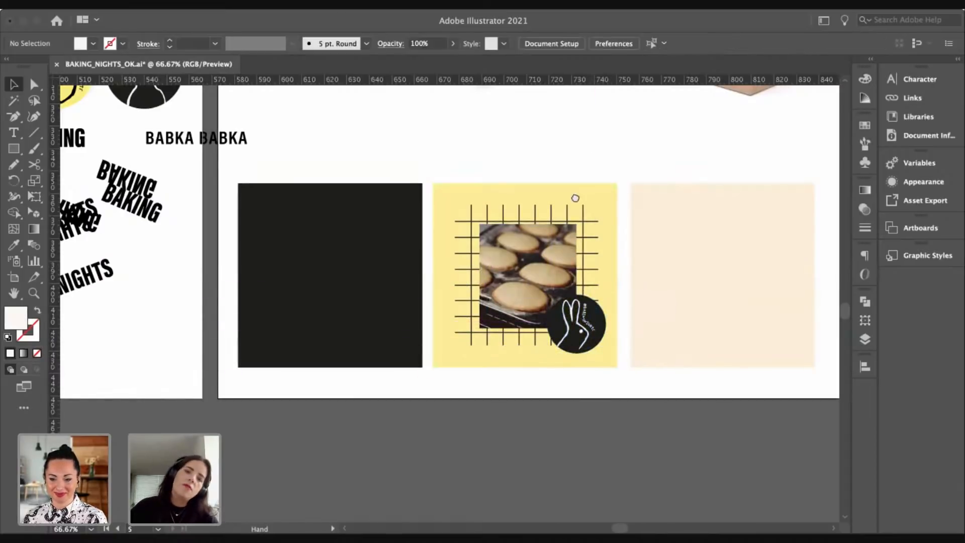
Step: Zoom out and scroll up to the rabbit sketches artboard
scroll(573, 198, "down", 3)
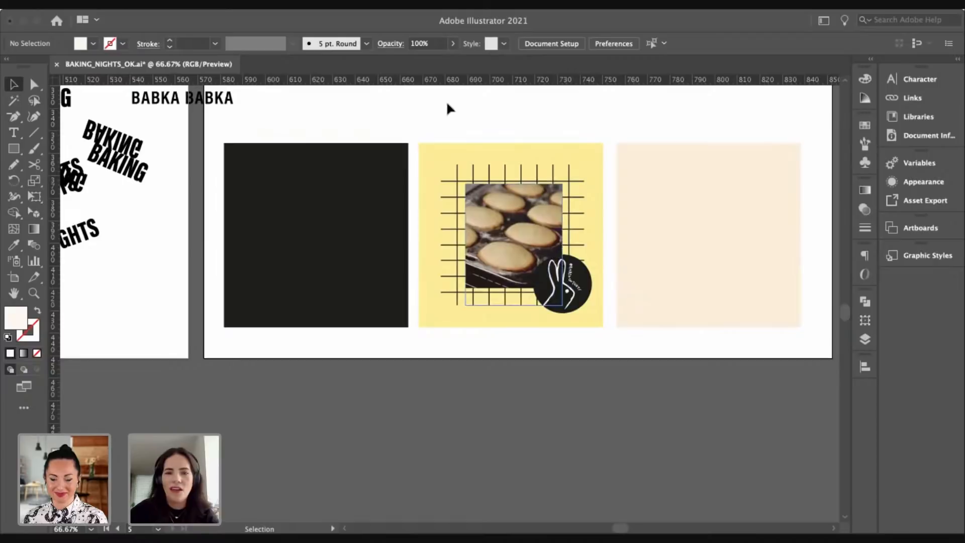
key("super+minus")
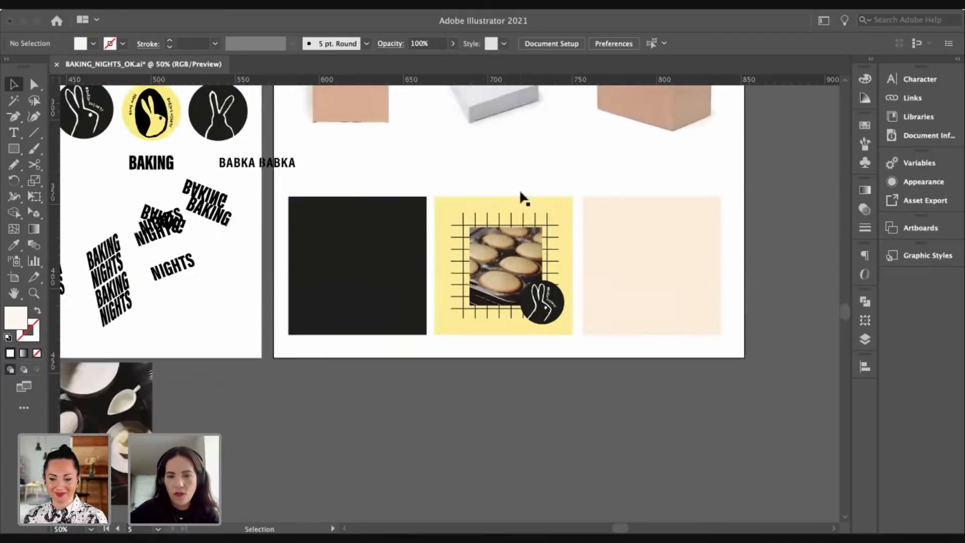
scroll(548, 246, "up", 10)
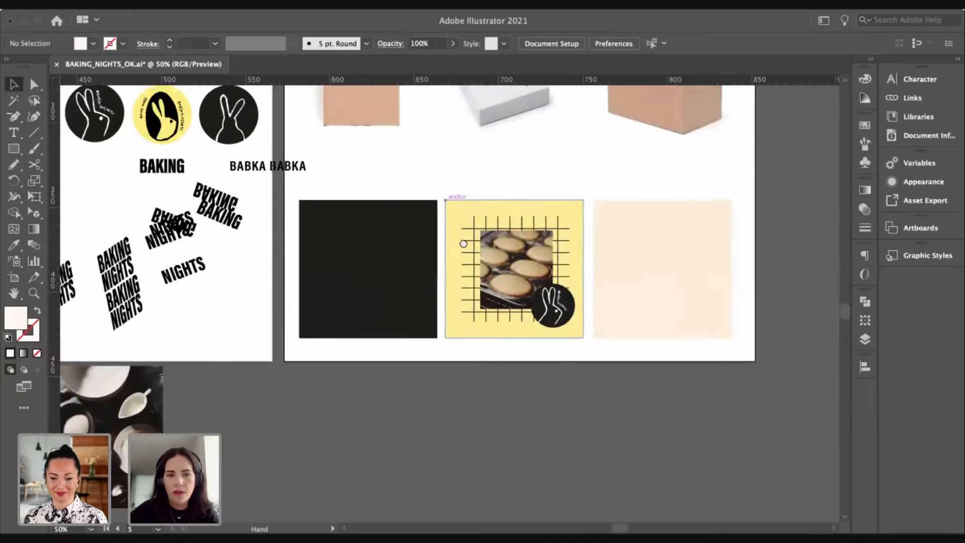
scroll(505, 348, "up", 5)
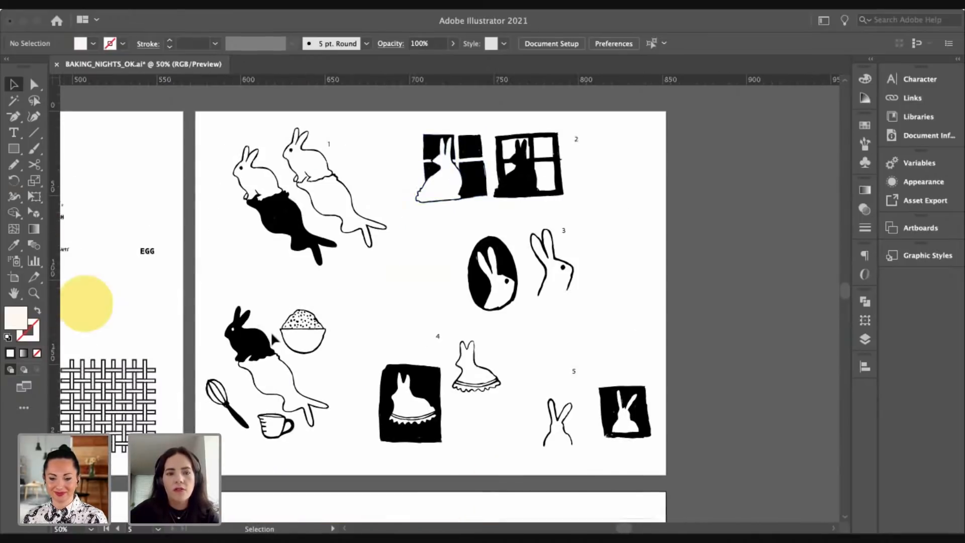
Step: Copy the bunny, bowl, whisk and cup sketches, then paste and shrink them onto the peach square
left_click(300, 320)
left_click_drag(215, 286, 329, 467)
key("super+c")
scroll(305, 362, "down", 10)
key("super+v")
key("v")
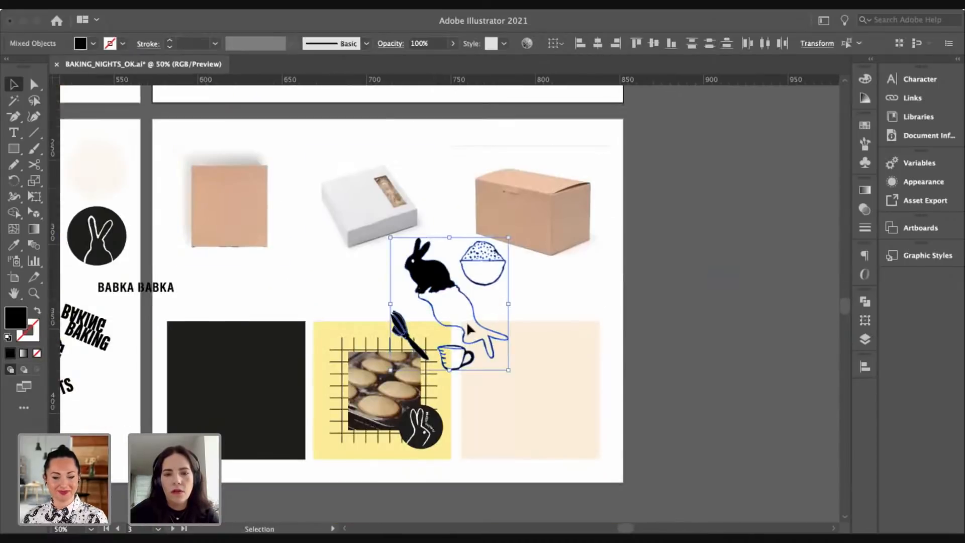
left_click_drag(436, 298, 509, 376)
left_click_drag(589, 324, 575, 350)
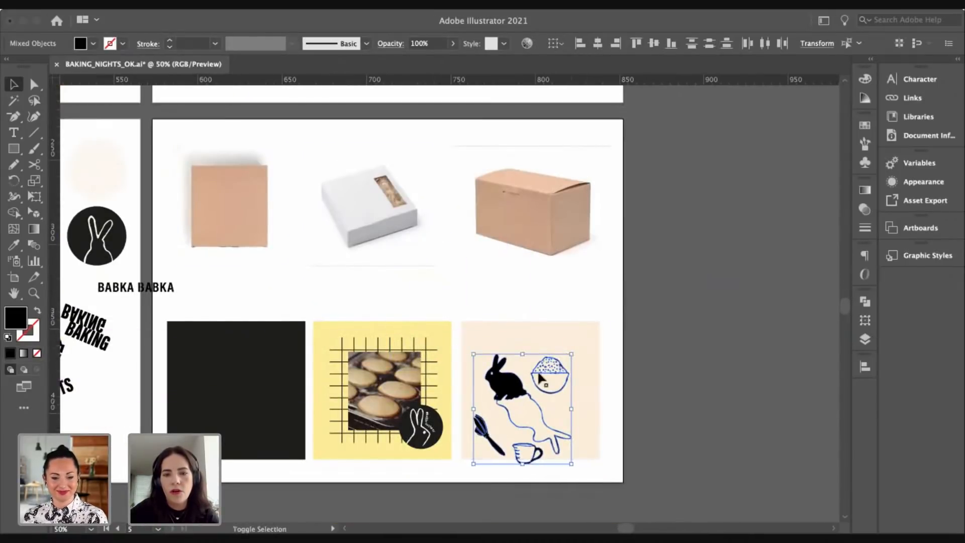
left_click_drag(534, 382, 541, 369)
left_click_drag(258, 325, 428, 275)
Step: Select the HOME MADE graphic on the receipt artboard, then zoom back to the peach square
left_click_drag(343, 278, 439, 308)
left_click_drag(254, 261, 364, 301)
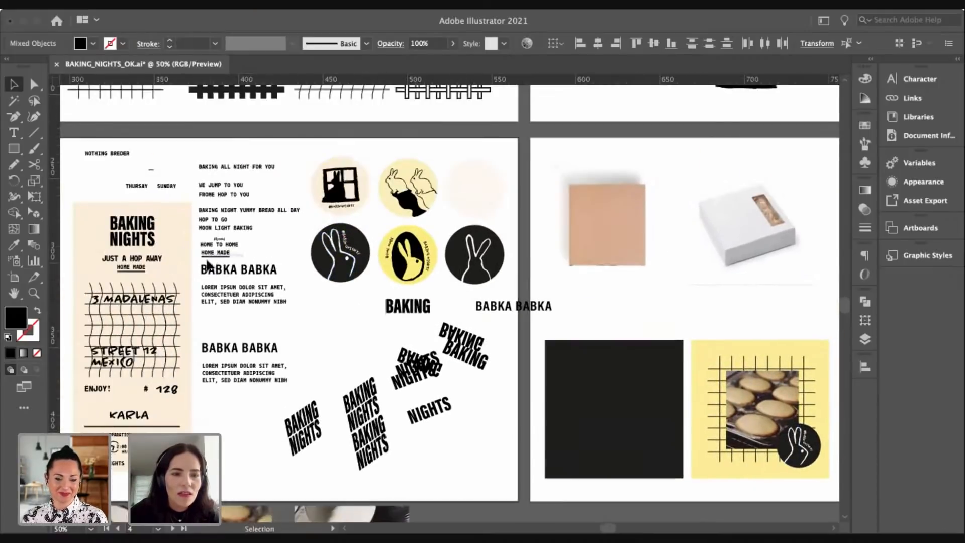
left_click(208, 264)
left_click_drag(578, 352, 379, 232)
left_click(570, 322)
left_click(571, 322)
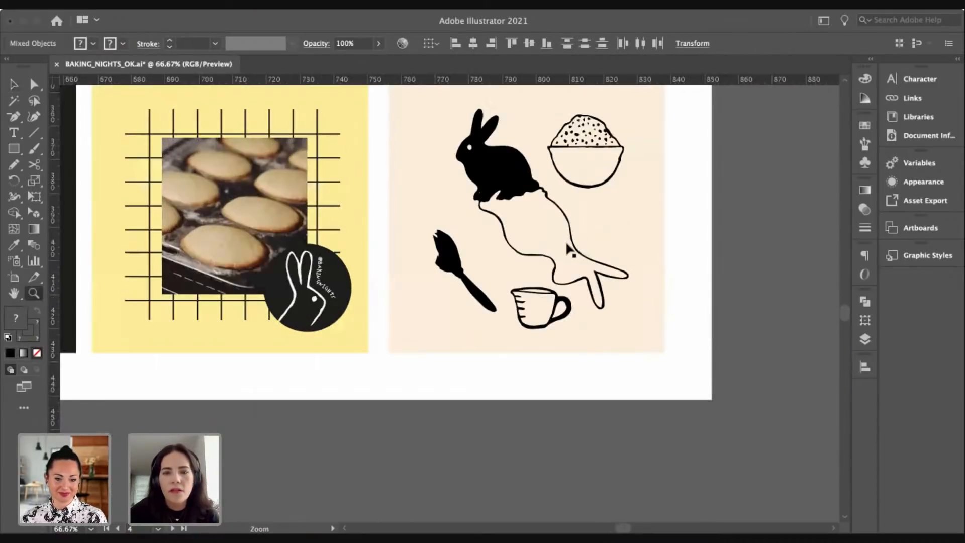
left_click_drag(567, 246, 594, 290)
Step: Paste the HOME MADE graphic onto the peach square and nudge the measuring cup
key("super+v")
left_click_drag(418, 310, 454, 370)
left_click_drag(552, 358, 560, 363)
Step: Inside the cookie clip group, pull the photo's top edge down slightly, twice
left_click_drag(463, 254, 564, 309)
left_click(402, 267)
double_click(363, 252)
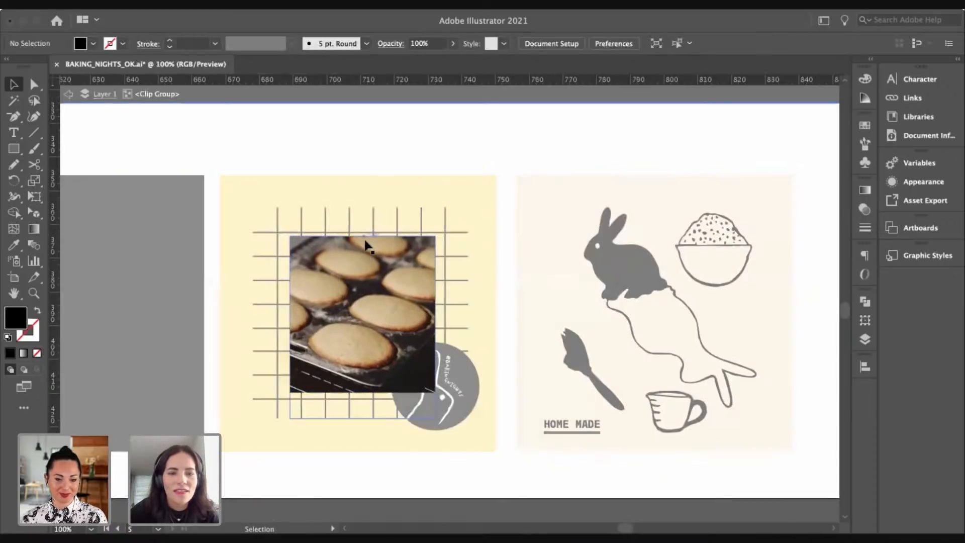
left_click(364, 239)
left_click_drag(363, 236, 362, 237)
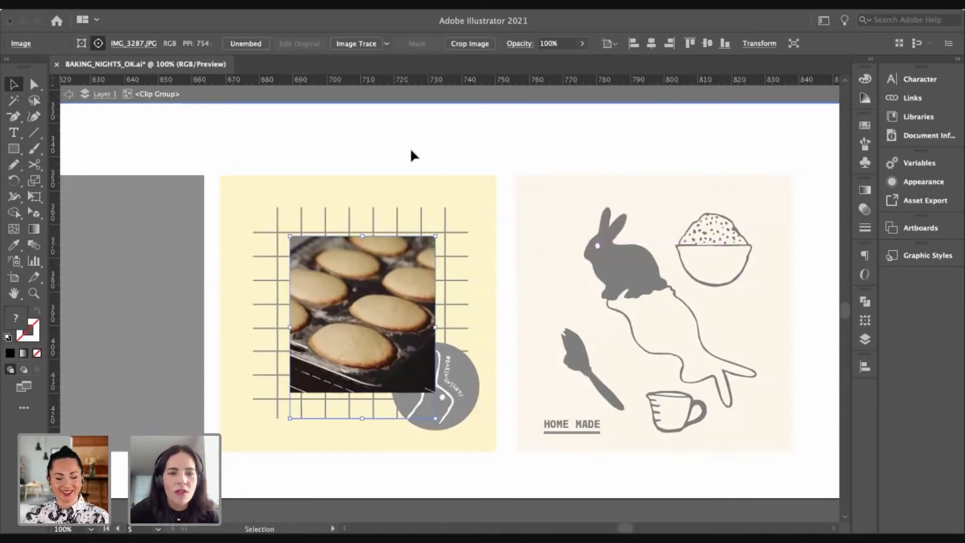
double_click(410, 148)
left_click(370, 239)
double_click(366, 233)
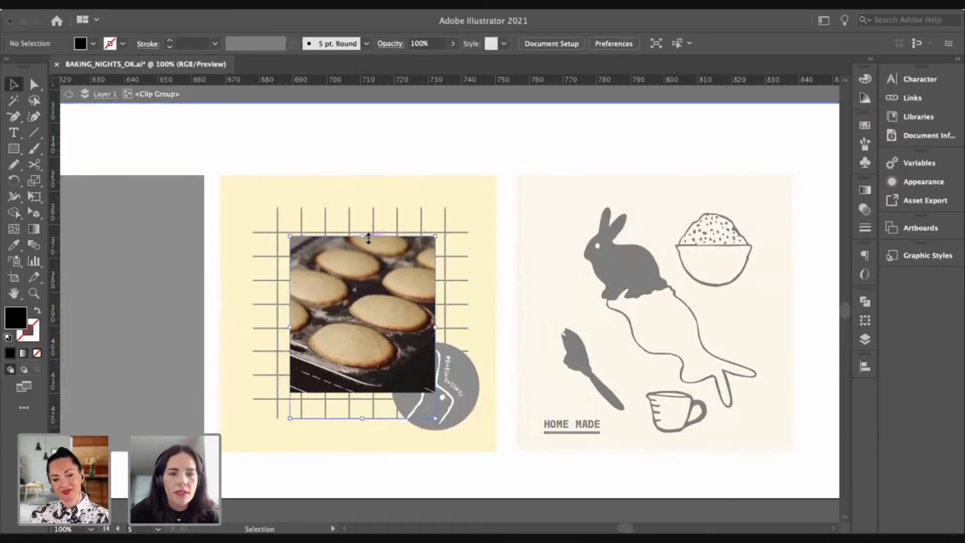
left_click(360, 238)
mouse_move(360, 237)
left_mouse_down()
mouse_move(360, 245)
mouse_move(360, 237)
left_mouse_up()
double_click(376, 216)
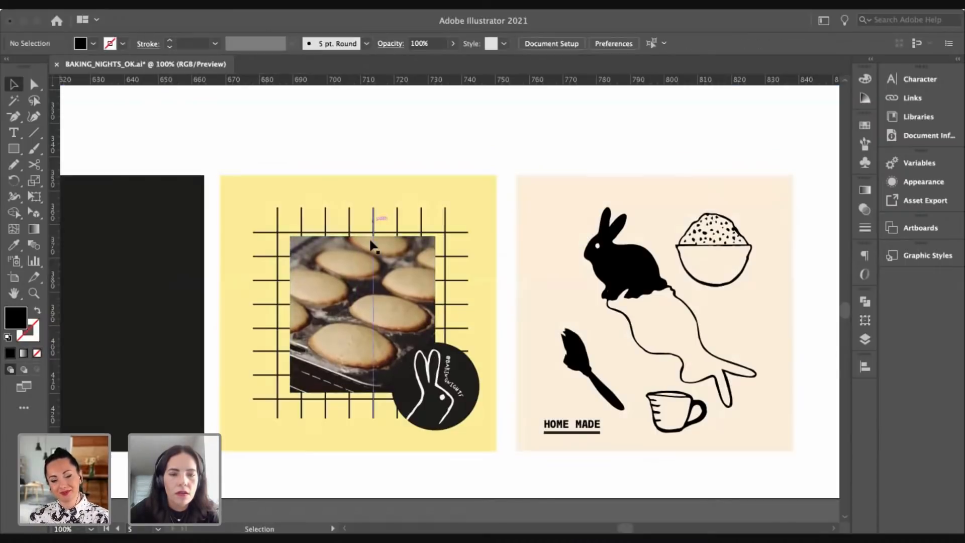
Step: Try lowering the cookie clipping frame and raising the photo, then undo those changes
left_click(384, 232)
double_click(382, 226)
left_click(361, 224)
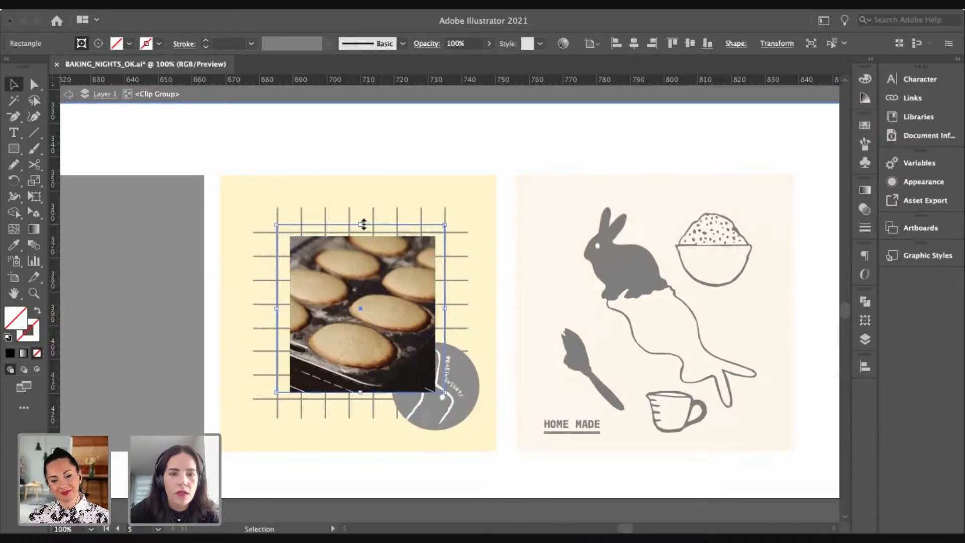
left_click_drag(362, 224, 360, 255)
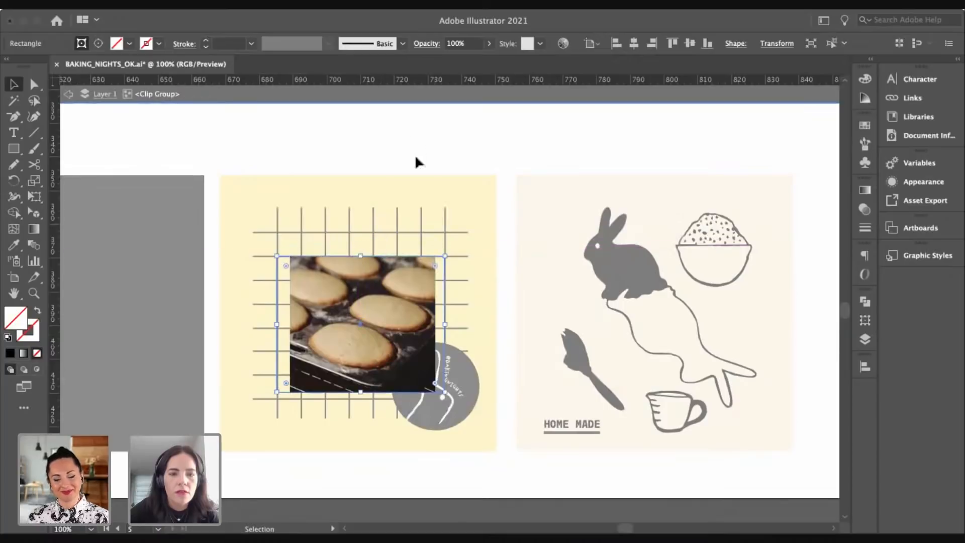
left_click(414, 153)
left_click_drag(375, 295, 375, 282)
key("super+z")
key("super+z")
key("z")
double_click(446, 167)
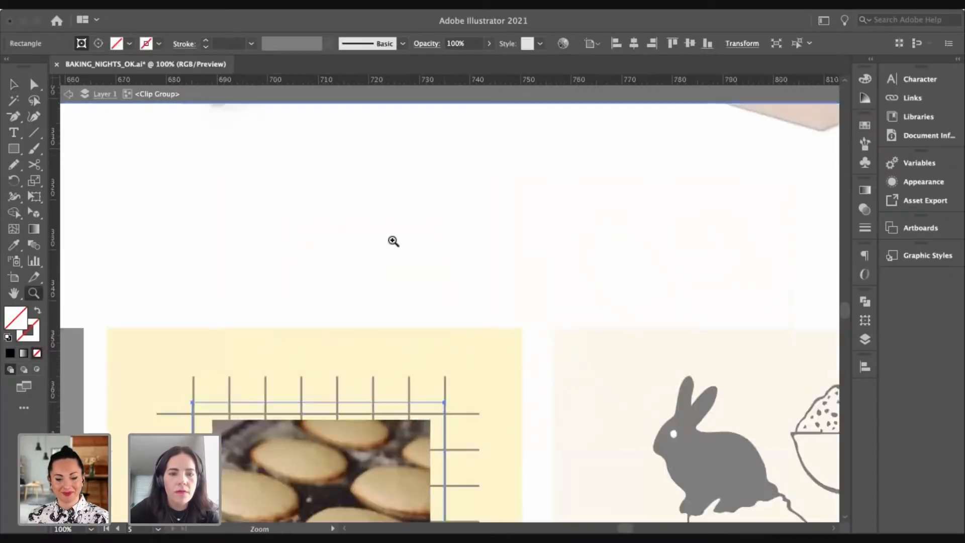
Step: Trim the top of the cookie clipping frame to 44.87 mm height, then zoom out
key("super+minus")
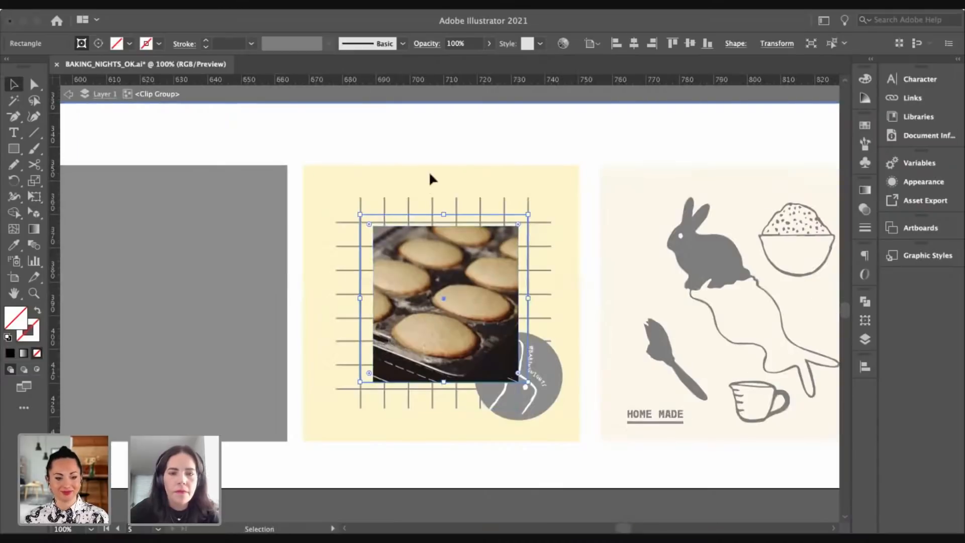
double_click(436, 147)
left_click(445, 275)
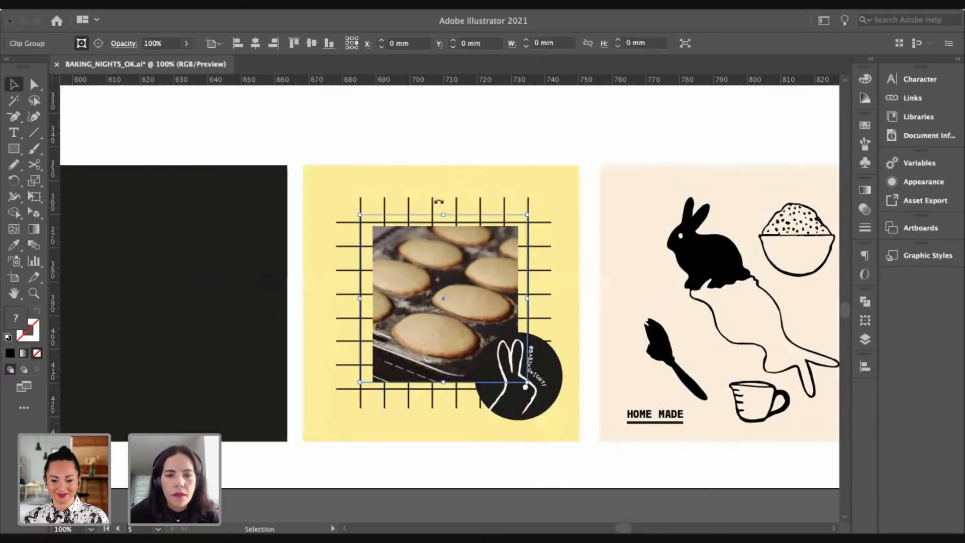
double_click(450, 216)
left_click_drag(443, 215, 442, 227)
double_click(452, 153)
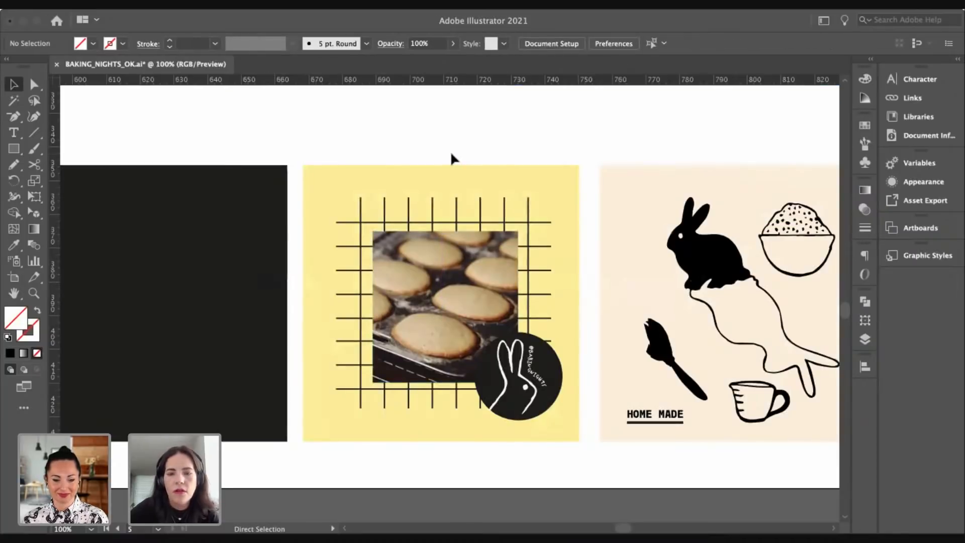
key("super+minus")
scroll(327, 276, "left", 5)
key("super+minus")
Step: Move and enlarge the eggs and flour photo over the black square, then clip it to the square
left_click_drag(211, 381, 412, 295)
left_click_drag(292, 355, 648, 110)
left_click_drag(601, 134, 609, 149)
left_click_drag(634, 284, 629, 292)
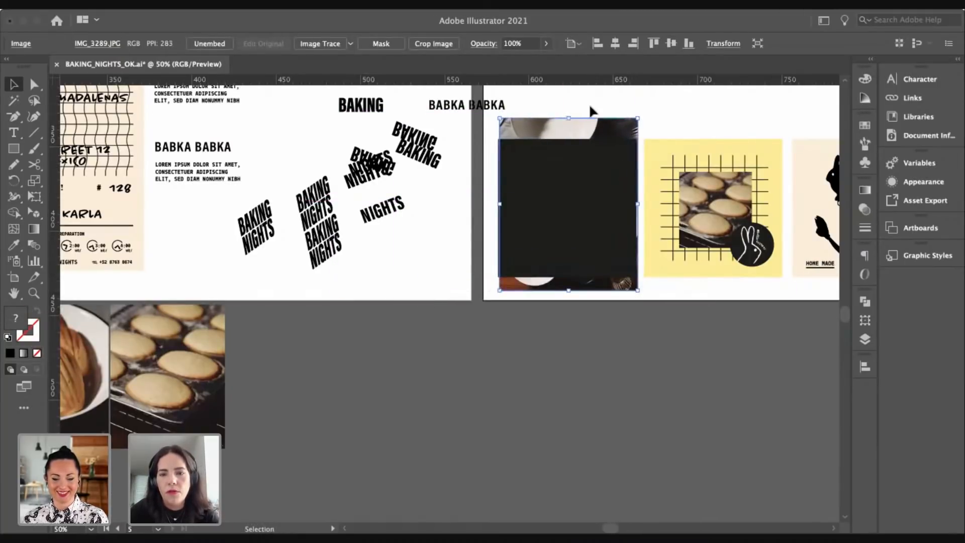
left_click(590, 219, "shift")
right_click(576, 180)
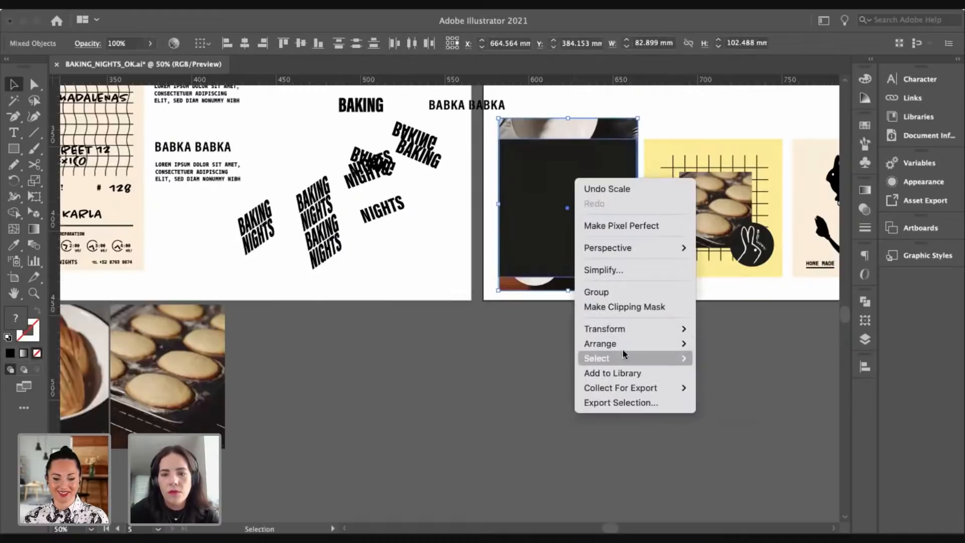
left_click(630, 312)
left_click(625, 359)
Step: Pan across the row of three squares and box mockups, undoing an accidental move of the peach square
left_click_drag(647, 339, 578, 369)
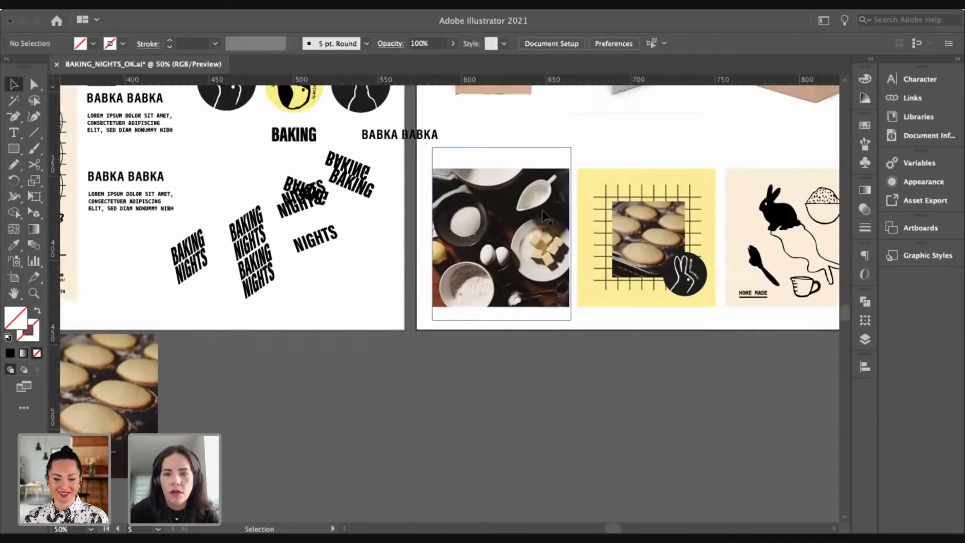
left_click_drag(465, 207, 448, 256)
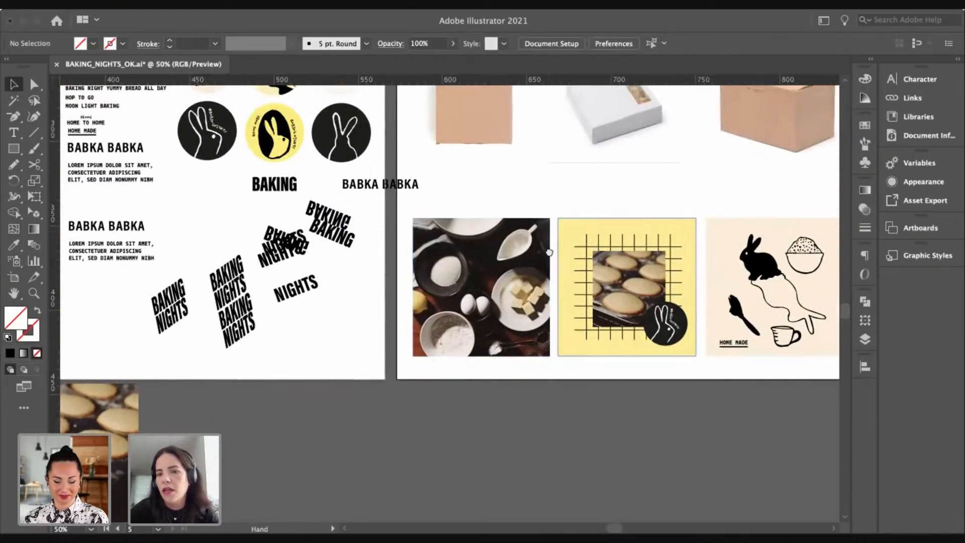
left_click_drag(752, 226, 587, 213)
left_click_drag(676, 209, 598, 308)
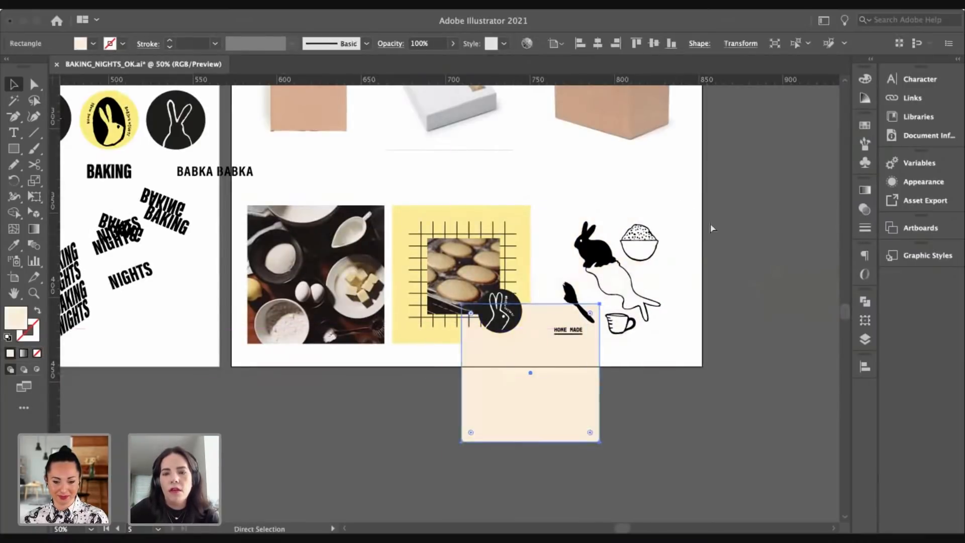
key("super+z")
left_click(581, 166)
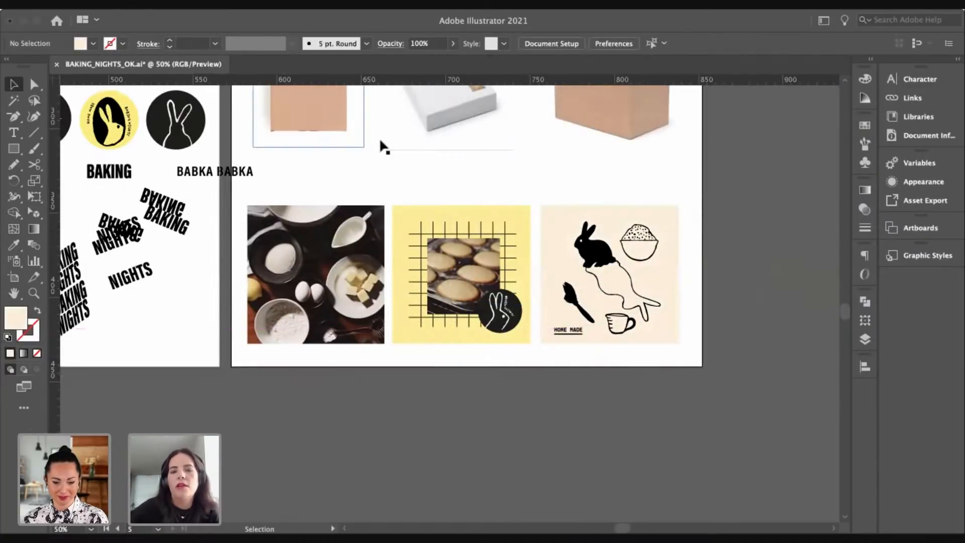
left_click_drag(412, 396, 432, 387)
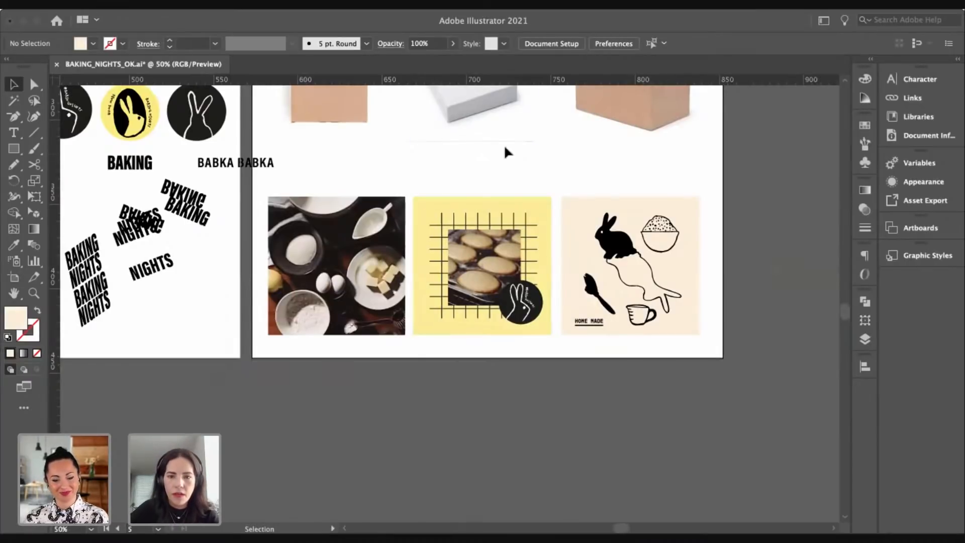
left_click_drag(554, 276, 562, 285)
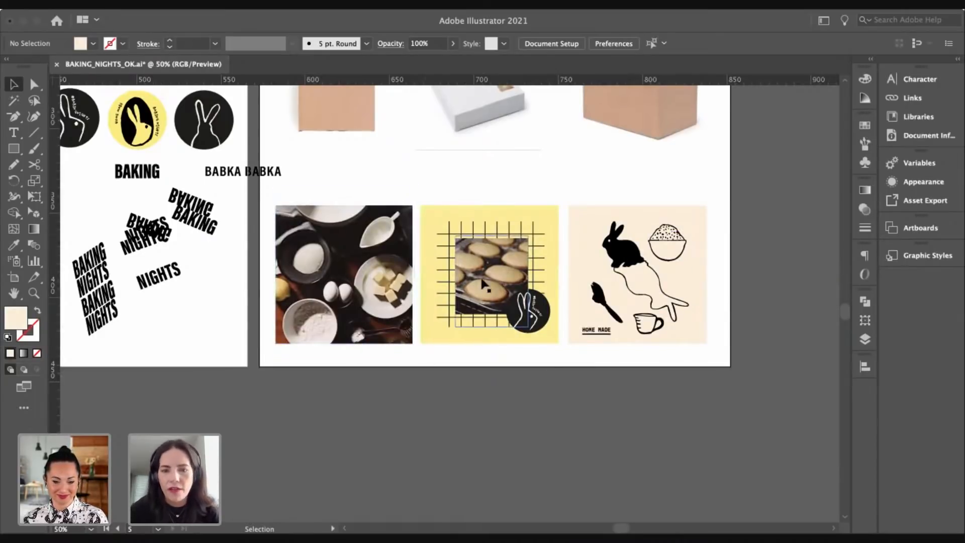
left_click_drag(516, 406, 553, 434)
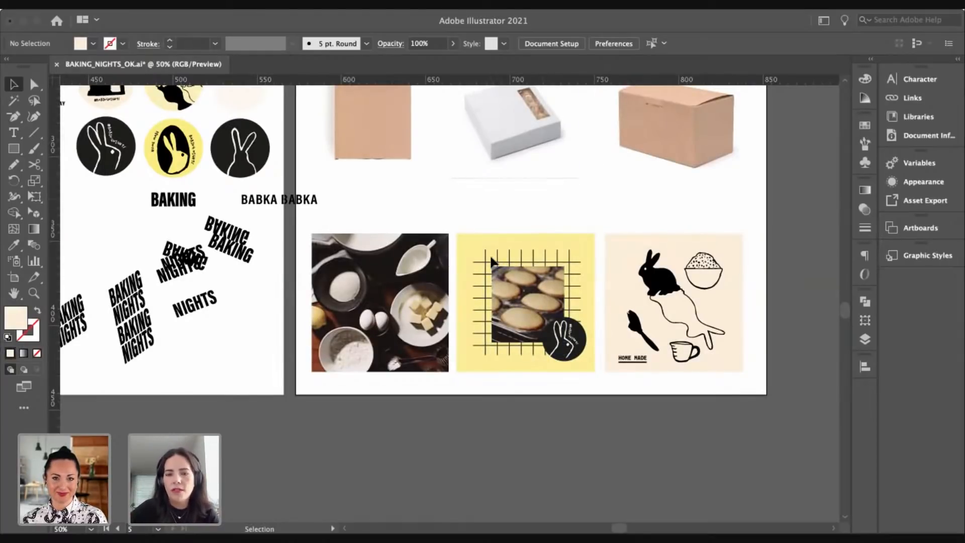
left_click_drag(512, 302, 489, 293)
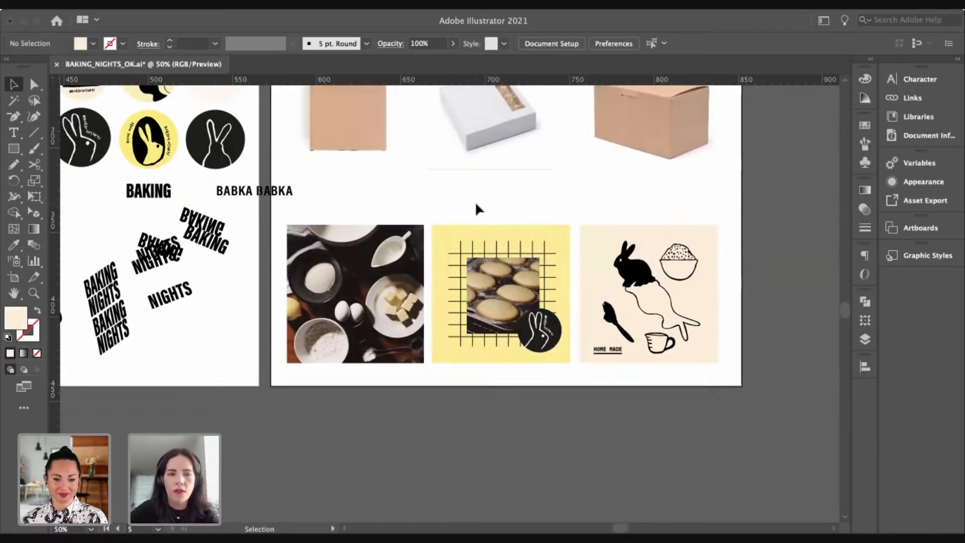
left_click_drag(475, 208, 473, 229)
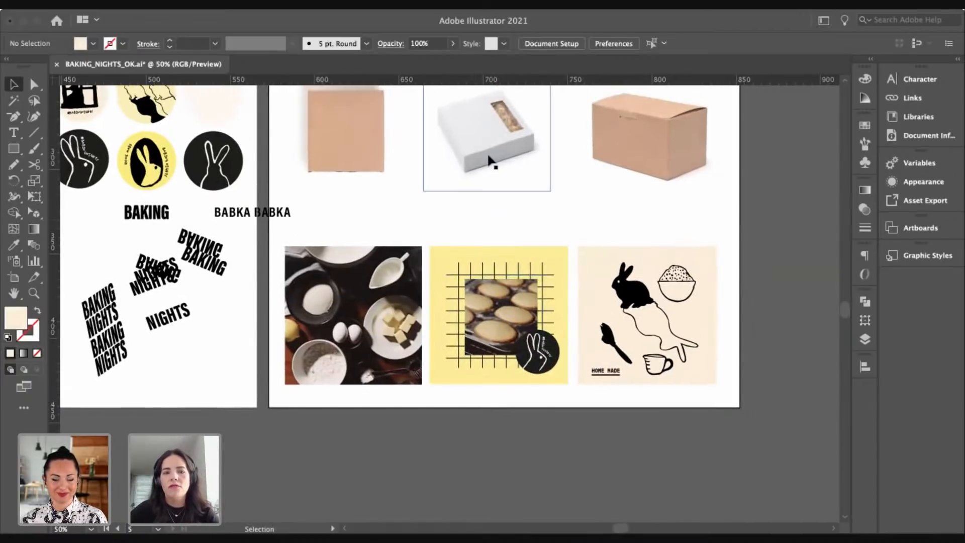
scroll(490, 161, "left", 10)
scroll(490, 160, "up", 4)
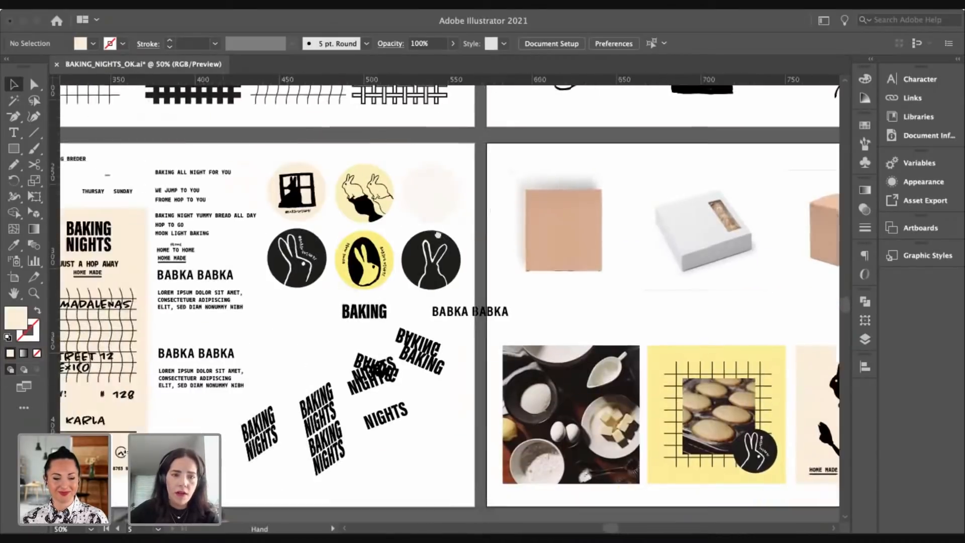
scroll(513, 287, "left", 20)
scroll(514, 286, "down", 3)
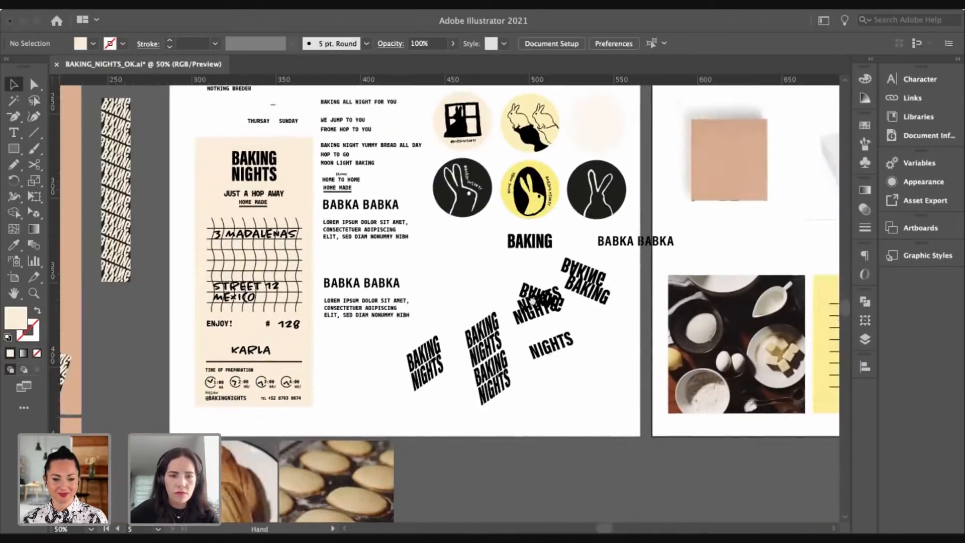
scroll(512, 286, "left", 6)
scroll(512, 286, "down", 2)
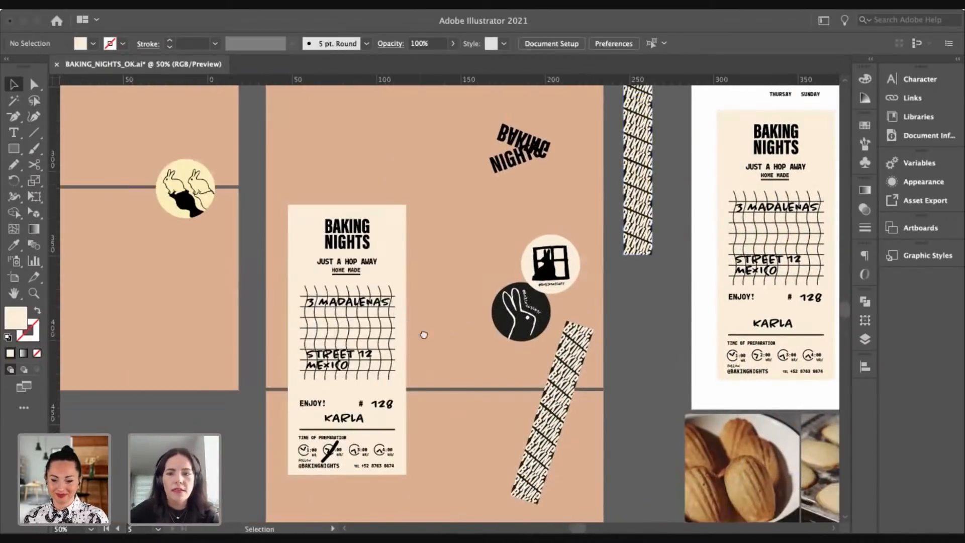
scroll(390, 187, "down", 3)
scroll(390, 187, "left", 2)
scroll(477, 179, "up", 2)
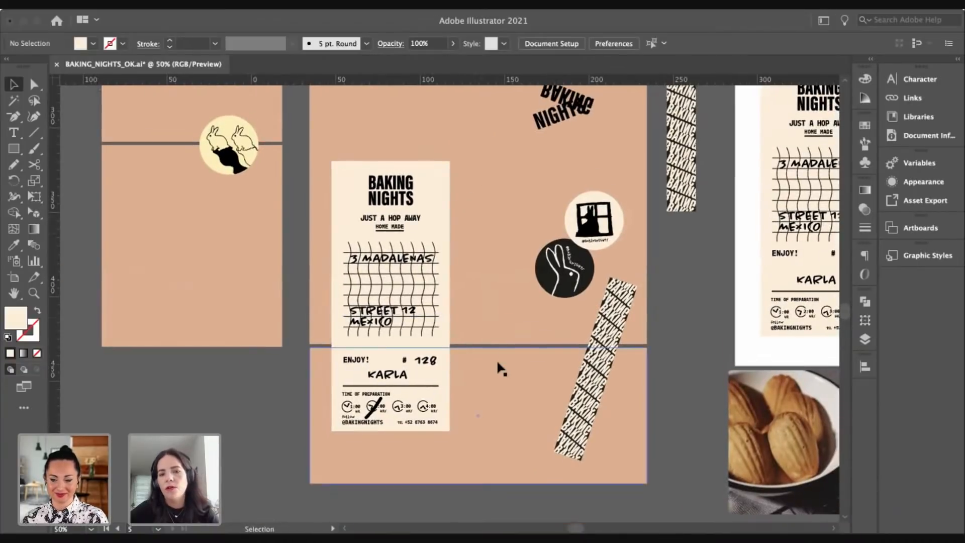
scroll(492, 352, "up", 2)
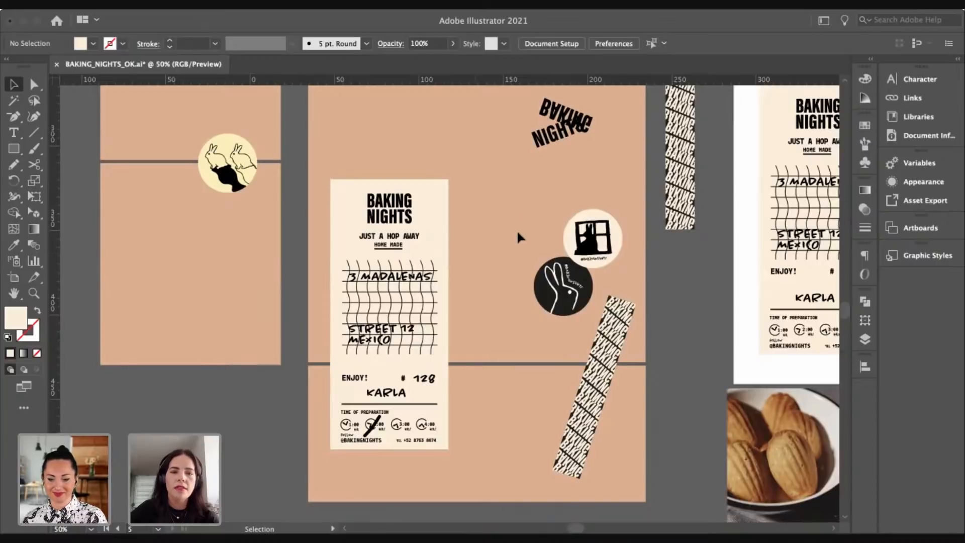
left_click_drag(521, 221, 506, 251)
left_click_drag(211, 181, 506, 179)
key("super+z")
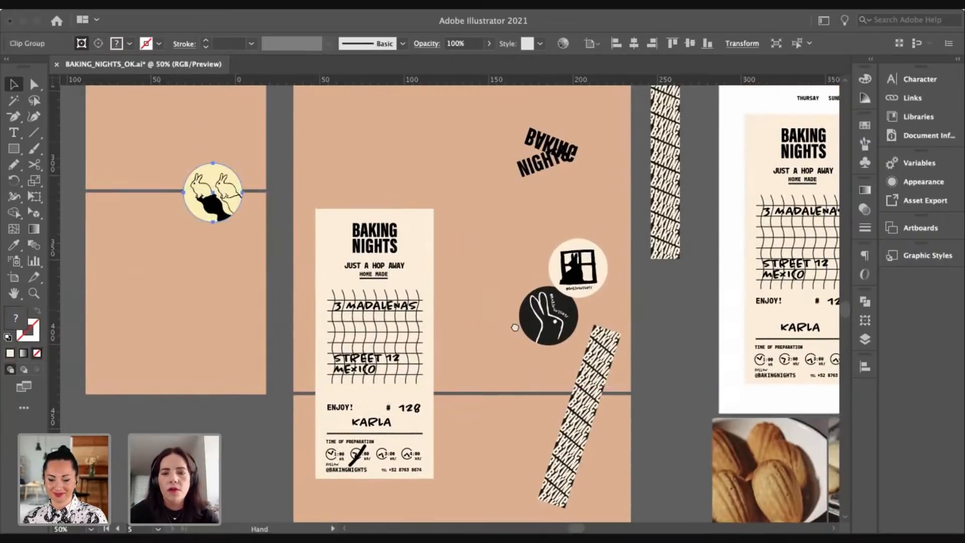
left_click_drag(514, 327, 495, 343)
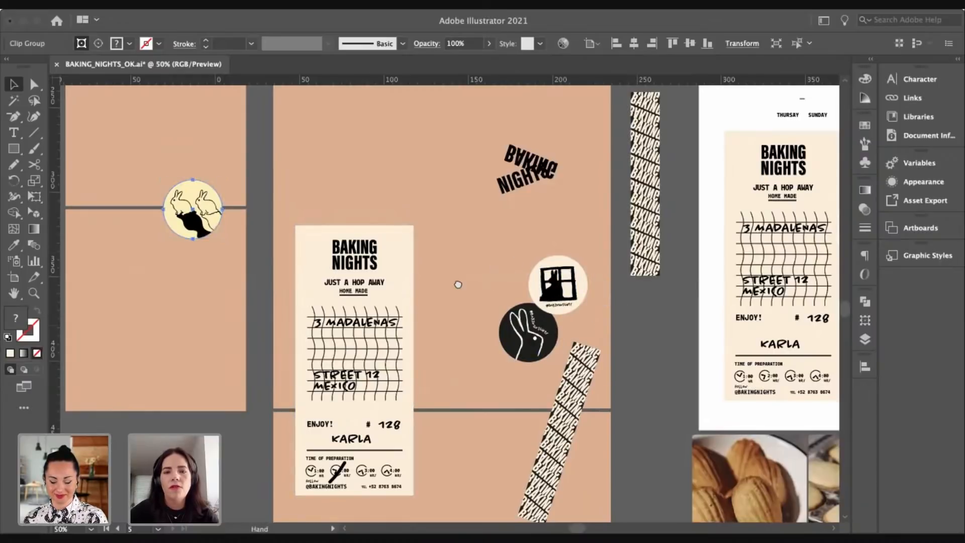
left_click_drag(457, 285, 400, 307)
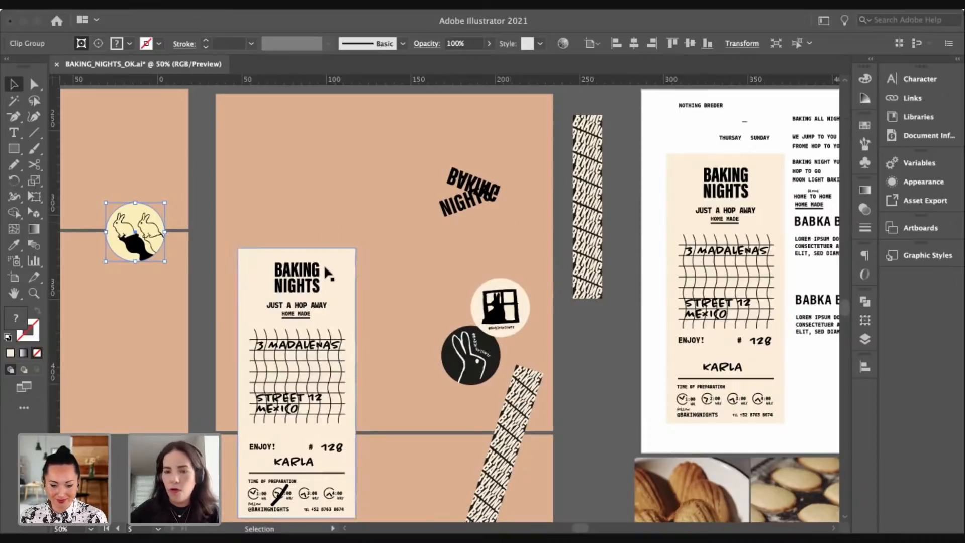
scroll(461, 280, "right", 5)
scroll(461, 280, "down", 2)
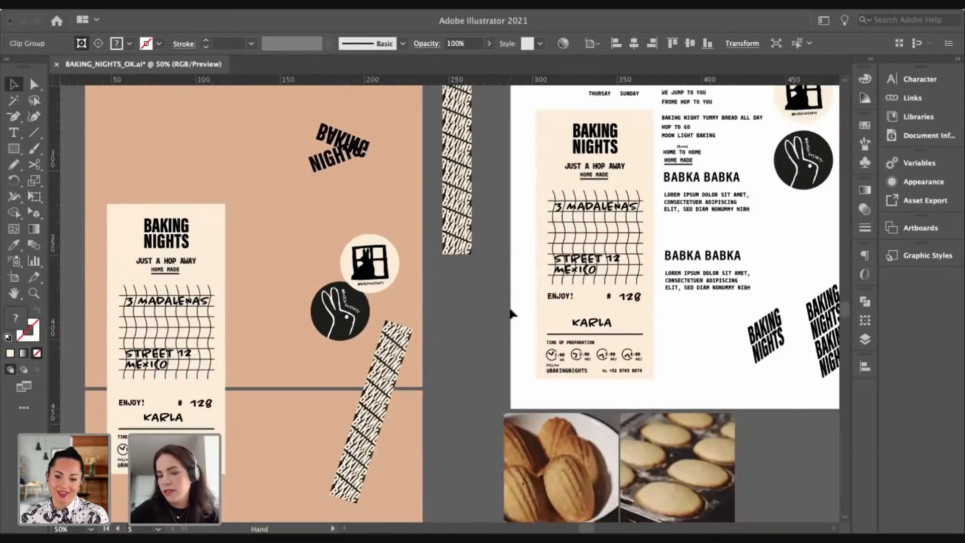
Step: Set the BAKING NIGHTS lettering slightly lower across the top of the yellow grid square, then deselect
scroll(512, 315, "right", 15)
scroll(512, 315, "down", 5)
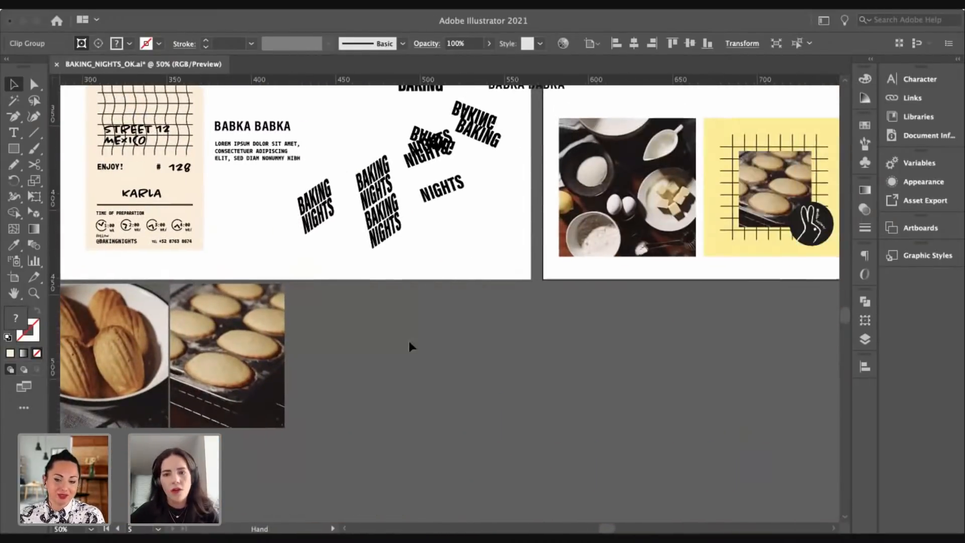
scroll(410, 344, "right", 6)
scroll(410, 344, "up", 3)
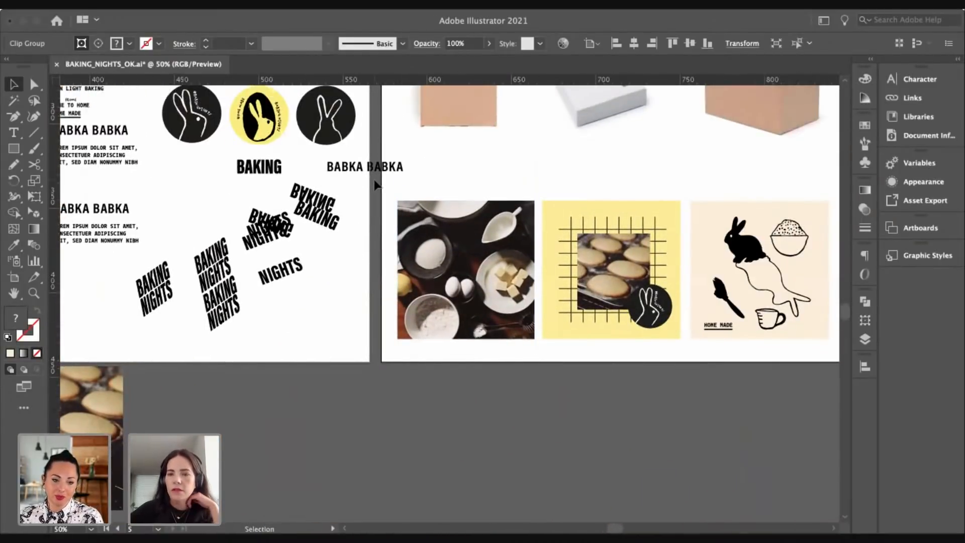
scroll(375, 181, "up", 1)
scroll(375, 181, "left", 1)
scroll(390, 179, "down", 2)
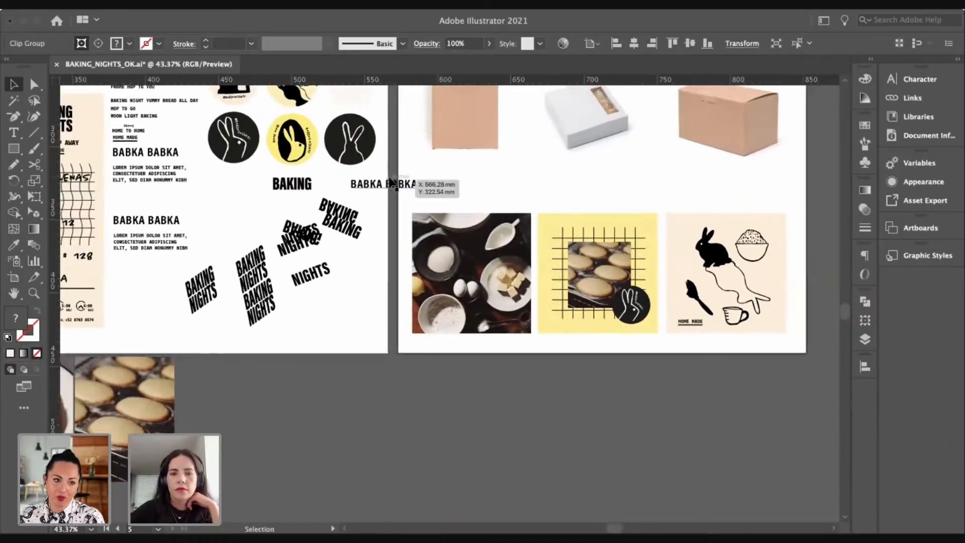
scroll(389, 178, "up", 4)
scroll(390, 178, "left", 3)
scroll(390, 178, "up", 3)
scroll(390, 178, "left", 5)
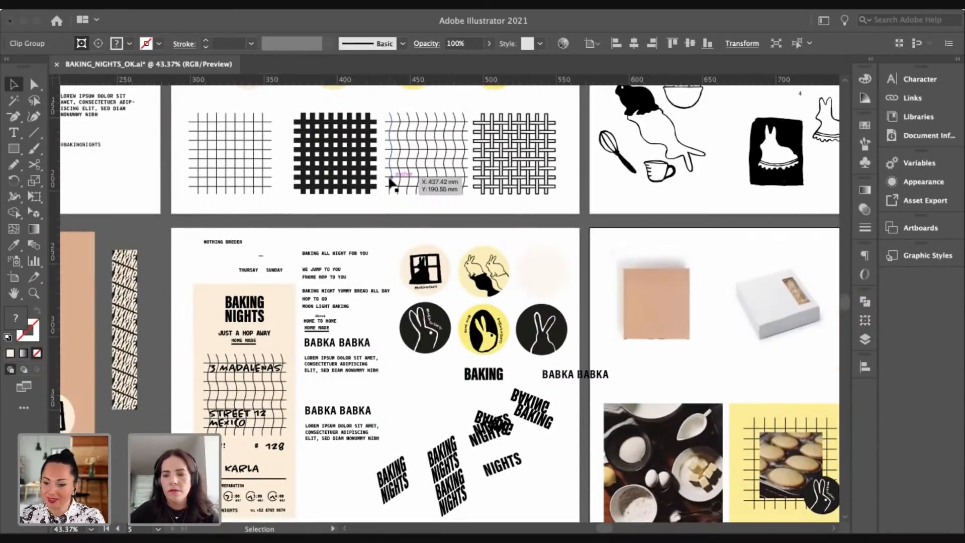
scroll(392, 183, "up", 2)
scroll(392, 184, "left", 2)
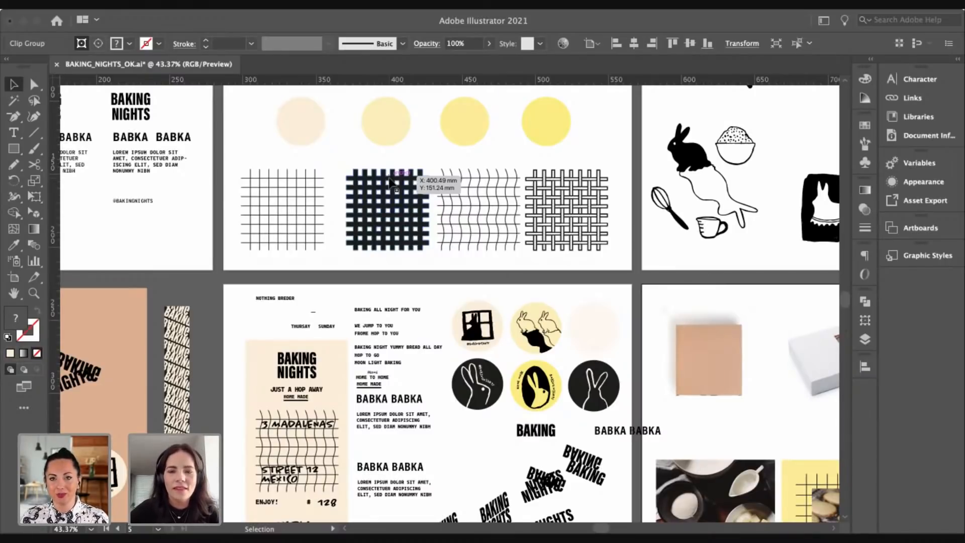
scroll(391, 182, "up", 3)
scroll(388, 176, "up", 2)
scroll(388, 176, "left", 2)
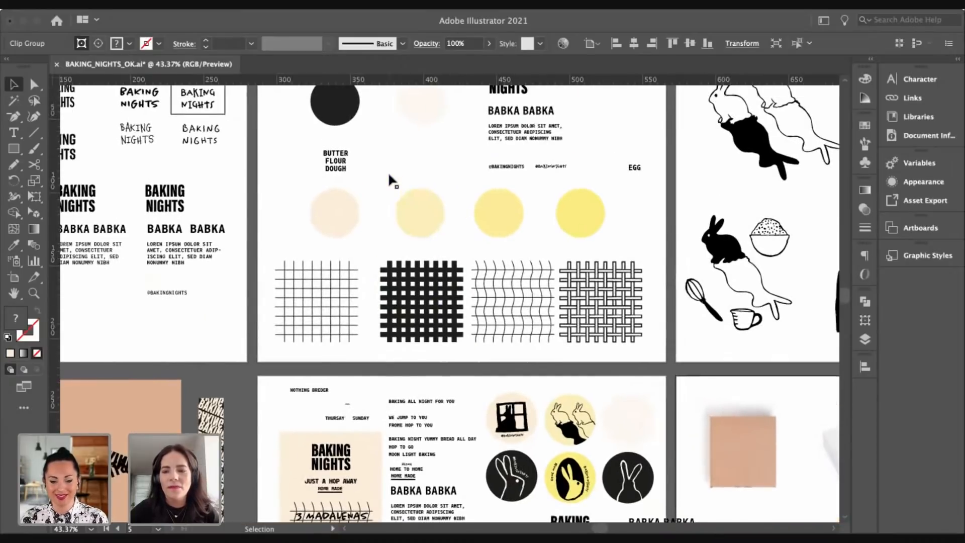
scroll(389, 176, "up", 2)
scroll(389, 176, "left", 1)
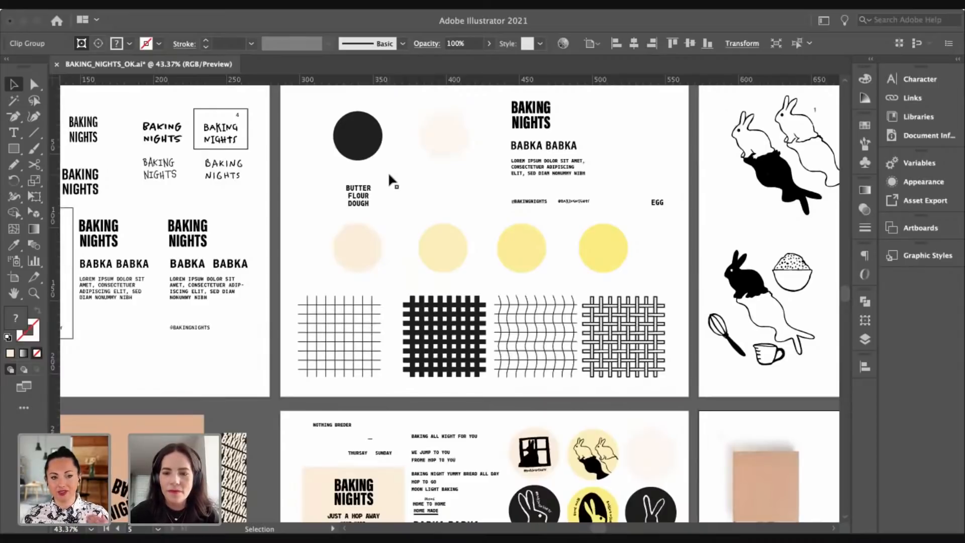
scroll(389, 175, "down", 1)
scroll(389, 175, "left", 1)
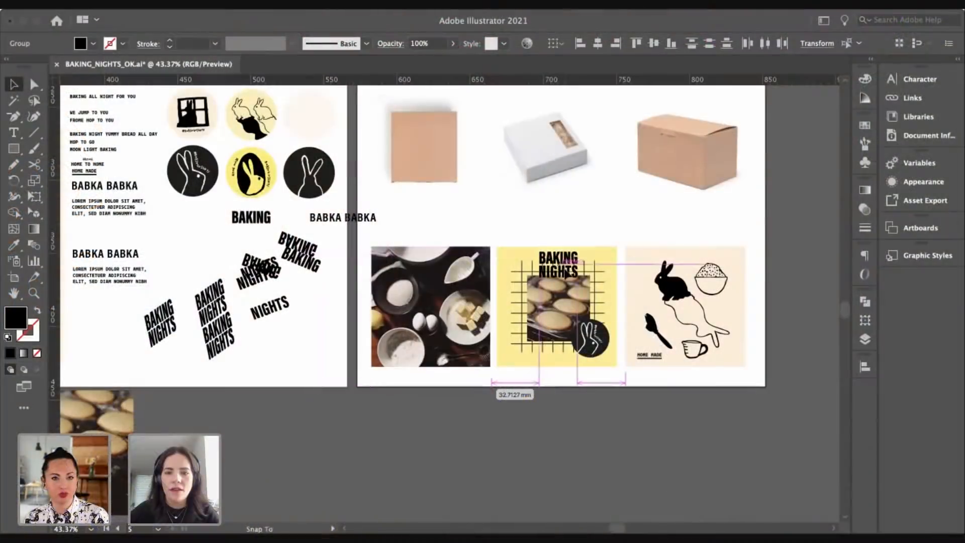
left_click_drag(566, 274, 567, 278)
left_click(506, 233)
Step: Pan the view over to the logo typography artboard
key("space")
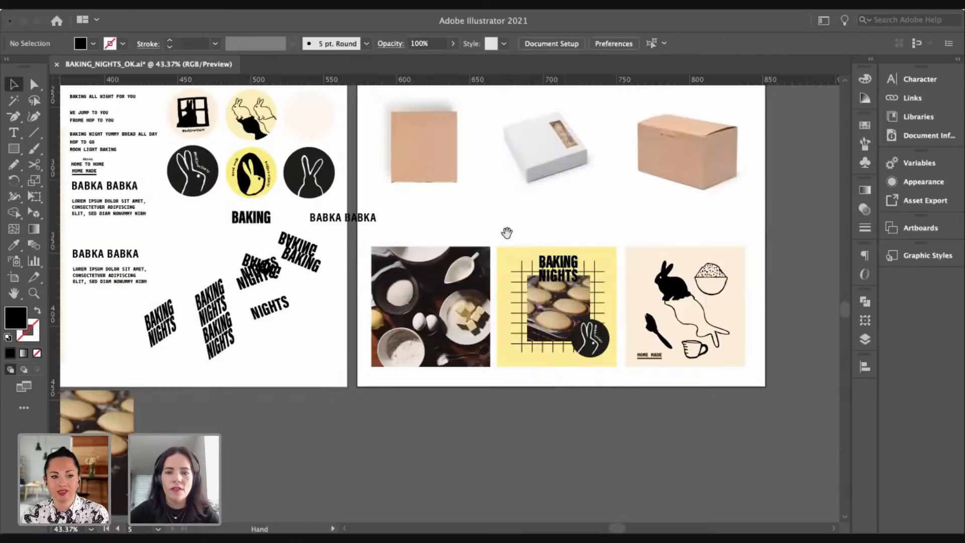
left_click_drag(304, 213, 698, 313)
left_click_drag(195, 90, 483, 275)
left_click_drag(372, 199, 268, 157)
left_click_drag(516, 207, 518, 301)
left_click_drag(523, 258, 523, 267)
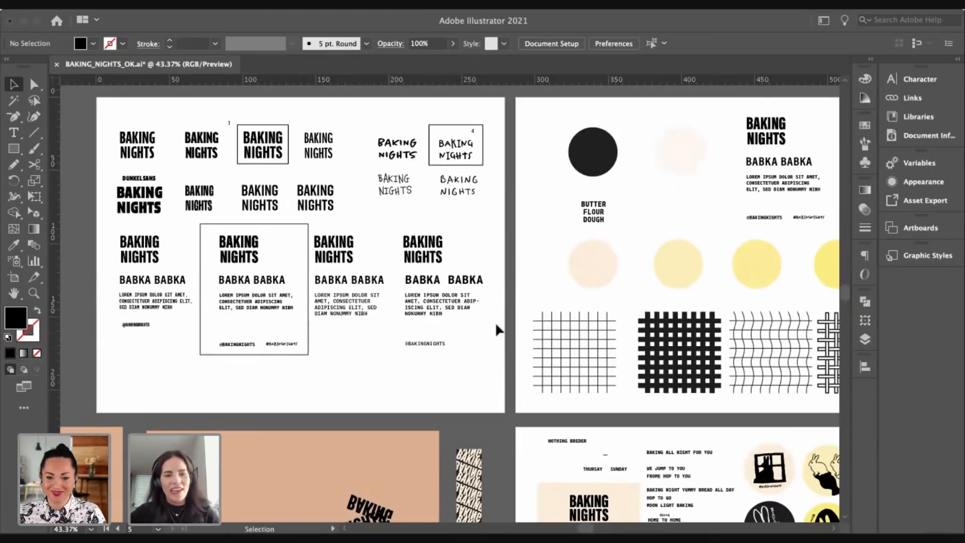
scroll(543, 304, "right", 5)
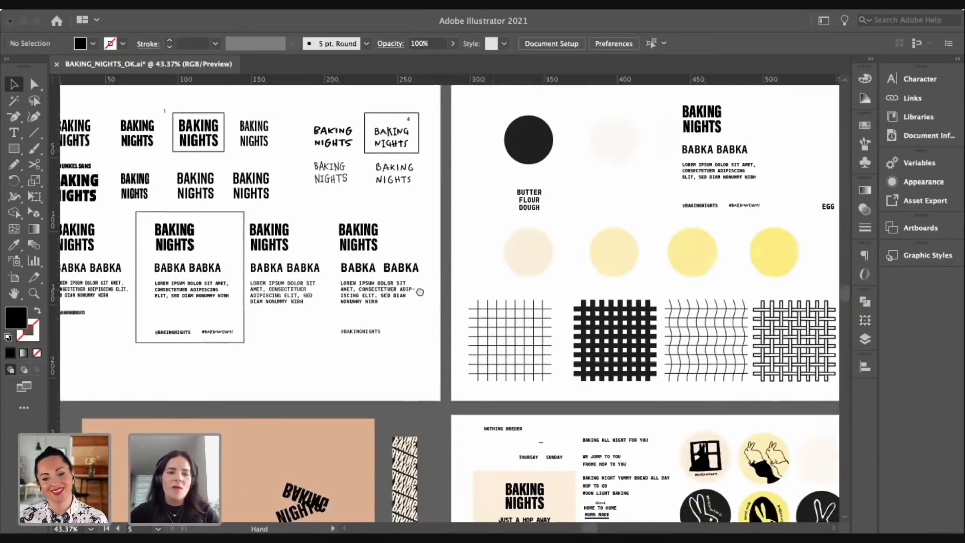
left_click_drag(547, 291, 255, 216)
left_click_drag(462, 442, 543, 241)
left_click(440, 378, "super")
left_click(440, 378, "super")
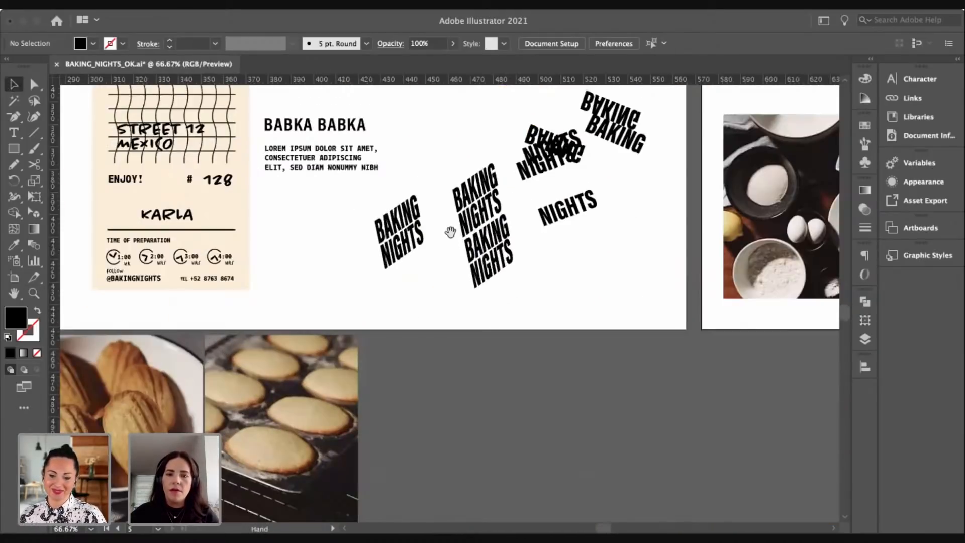
scroll(503, 228, "up", 4)
scroll(503, 229, "left", 3)
scroll(487, 225, "up", 5)
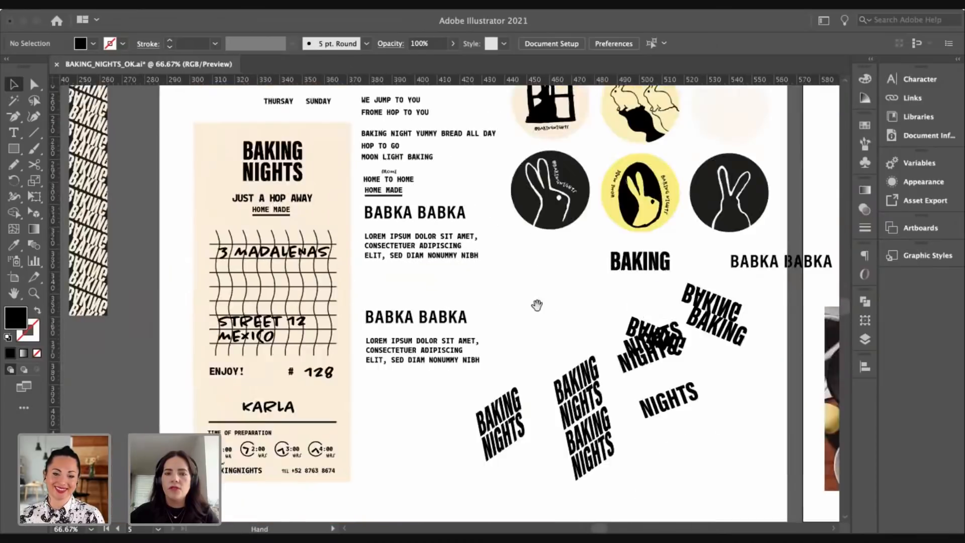
scroll(536, 306, "left", 4)
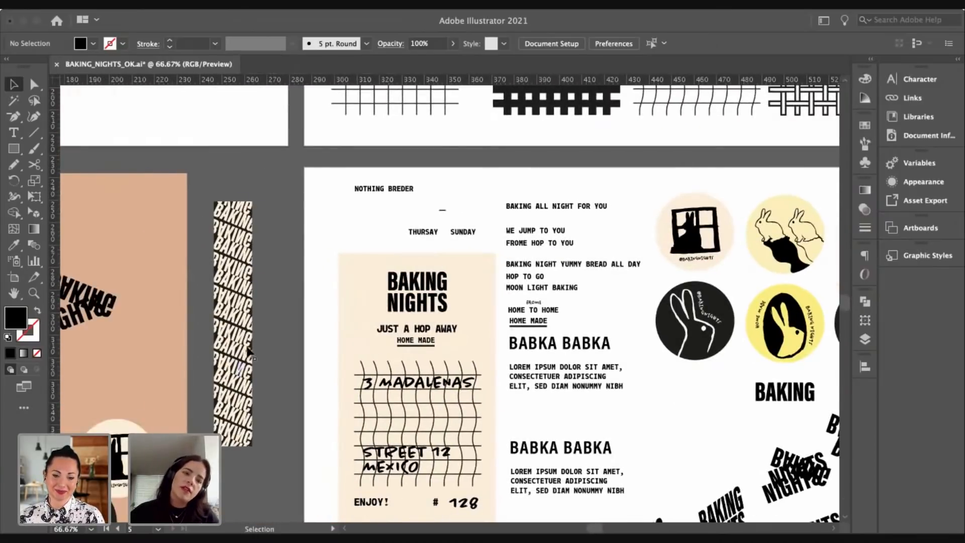
scroll(271, 301, "down", 2)
scroll(271, 301, "left", 2)
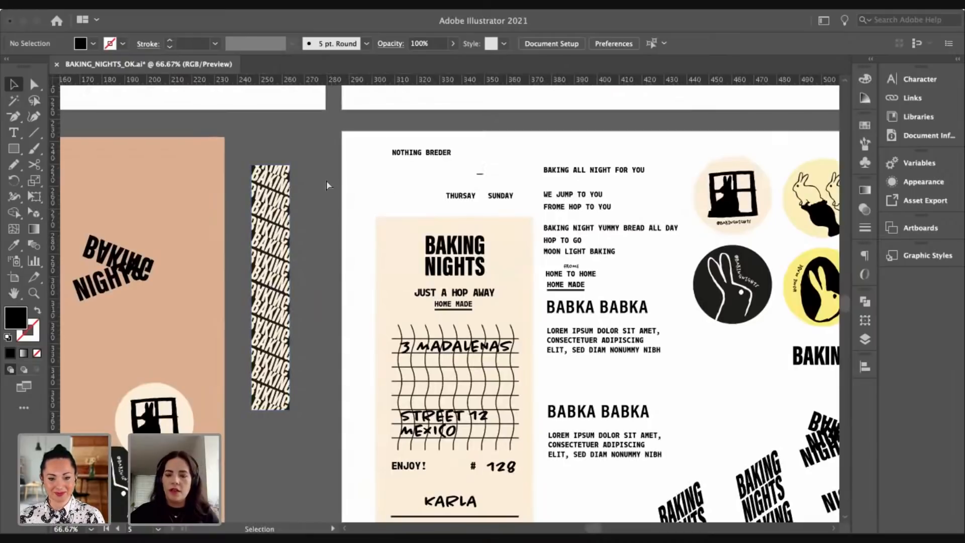
key("ctrl+minus")
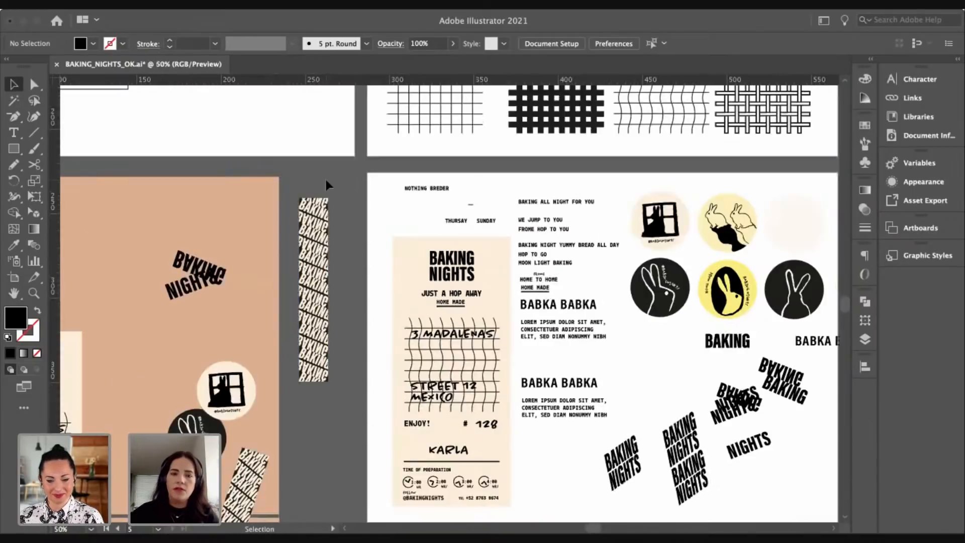
scroll(352, 241, "up", 2)
scroll(352, 241, "left", 3)
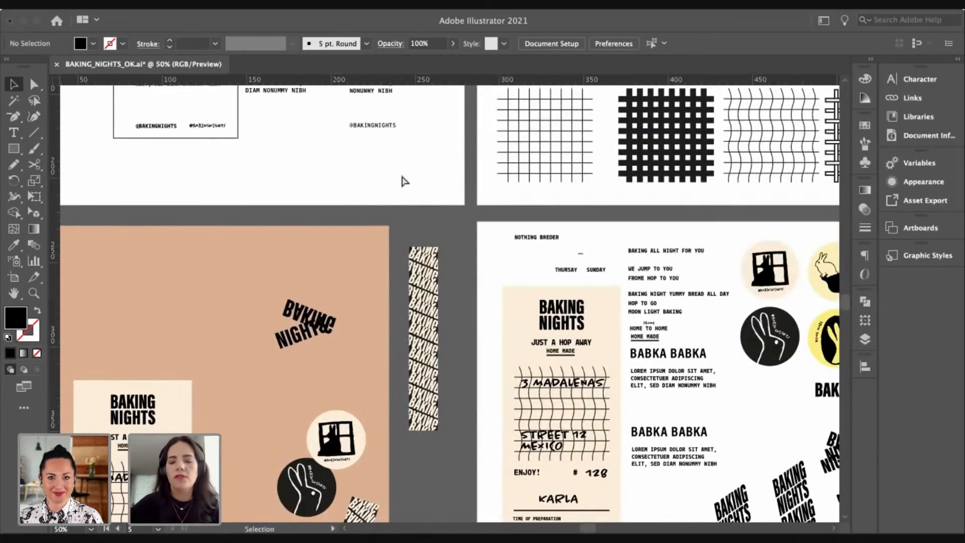
key("ctrl+minus")
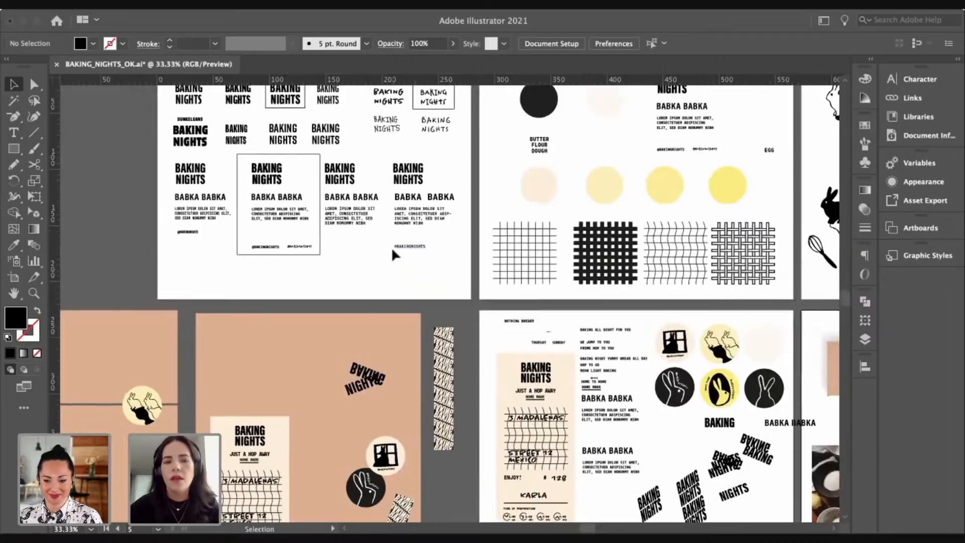
left_click_drag(439, 334, 455, 362)
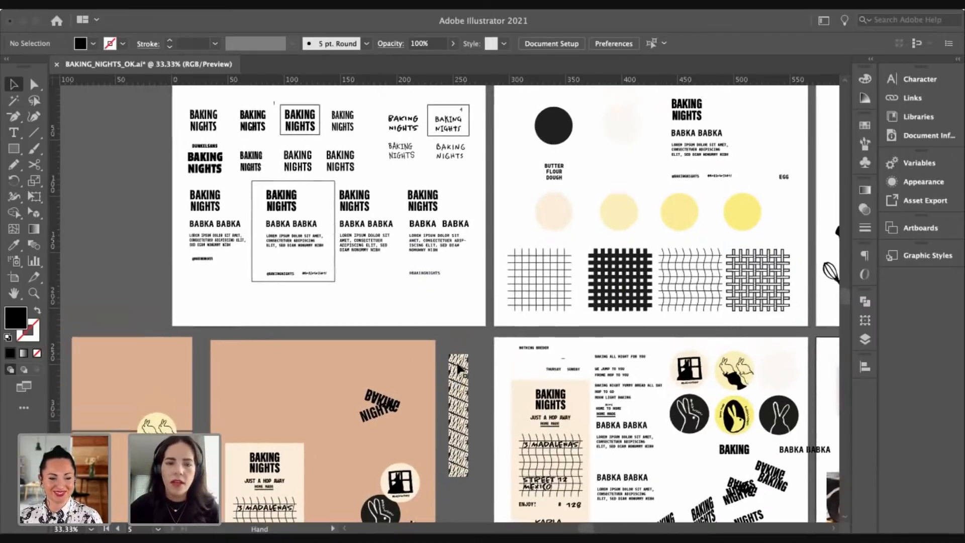
left_click_drag(459, 312, 455, 255)
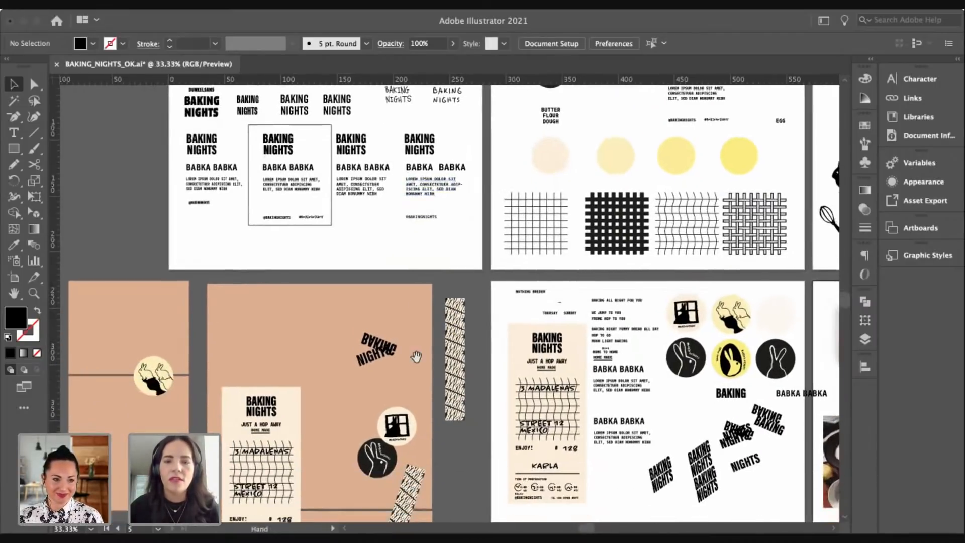
left_click_drag(415, 355, 322, 424)
key("z")
left_click(581, 271)
left_click_drag(460, 229, 463, 260)
key("v")
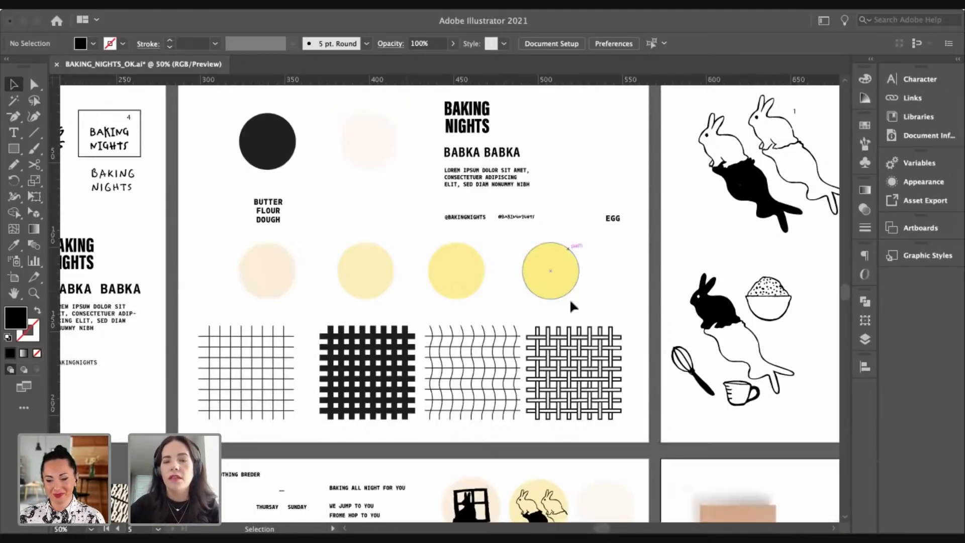
key("space")
left_click_drag(608, 276, 643, 41)
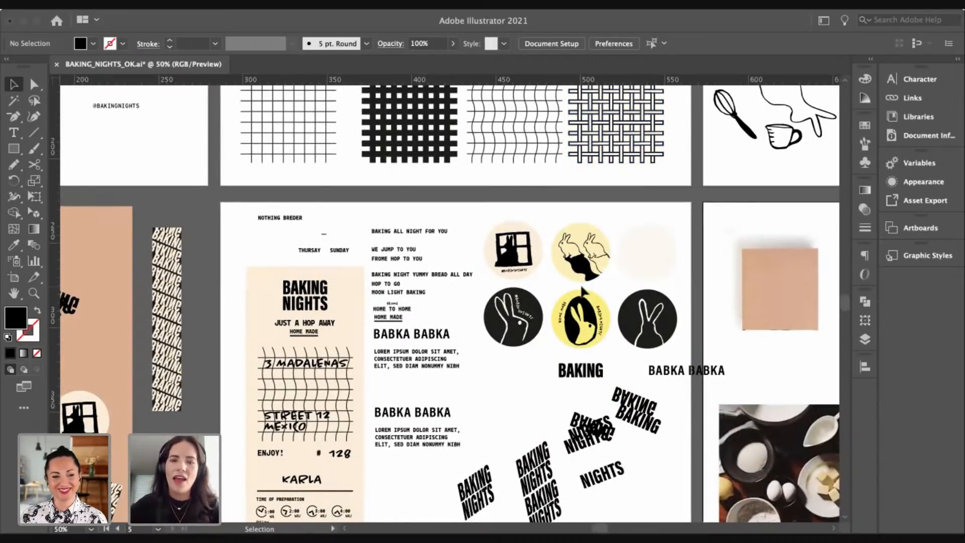
key("space")
left_click_drag(495, 213, 504, 240)
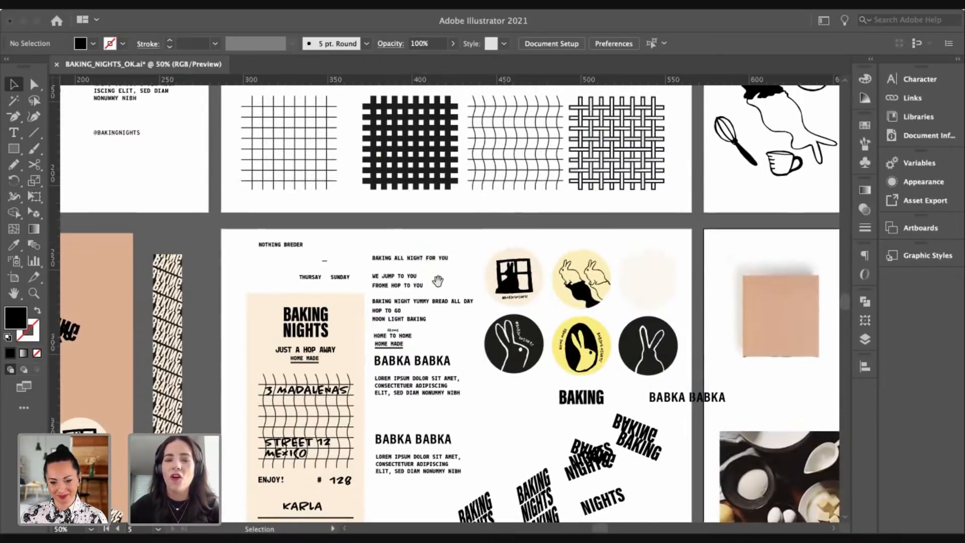
left_click_drag(438, 281, 579, 198)
left_click_drag(320, 341, 551, 306)
left_click_drag(377, 276, 559, 312)
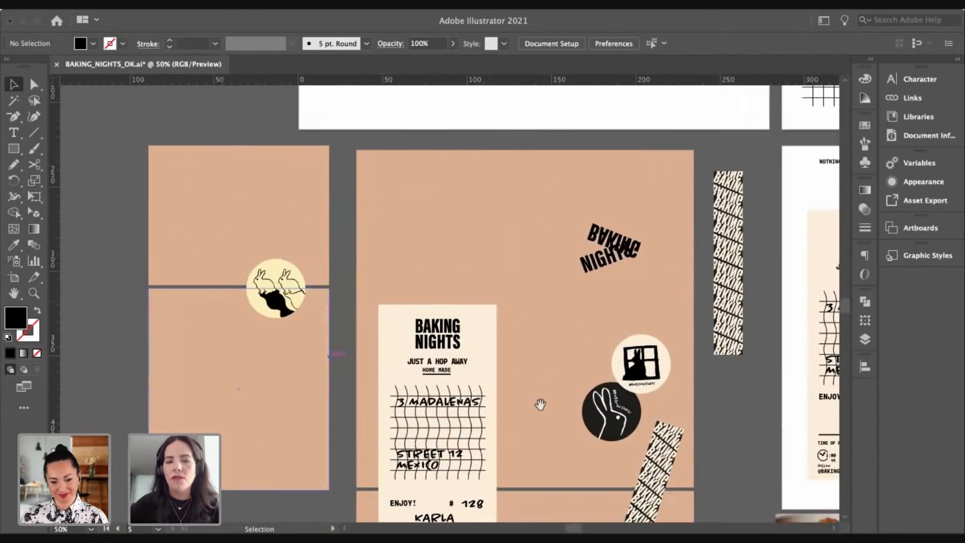
left_click_drag(540, 404, 448, 331)
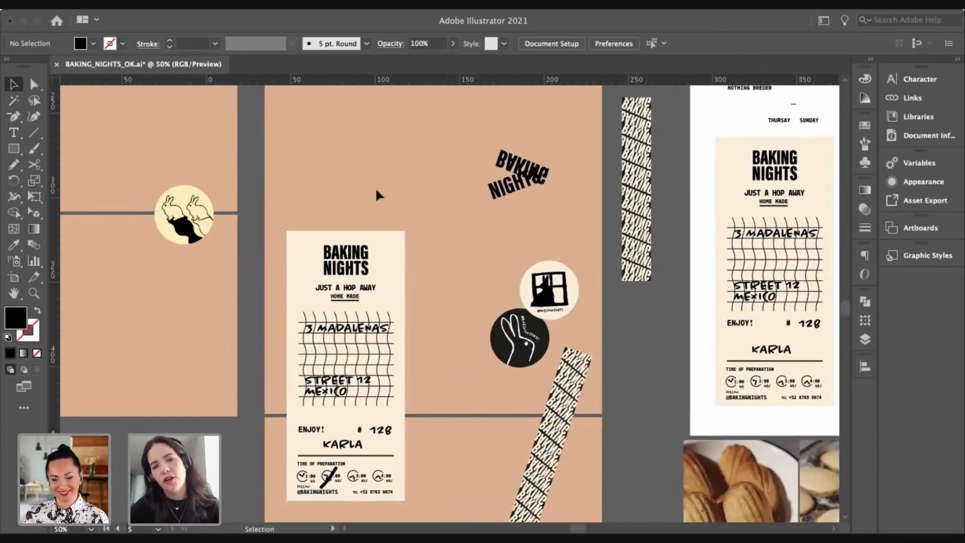
scroll(359, 187, "up", 2)
scroll(359, 187, "left", 2)
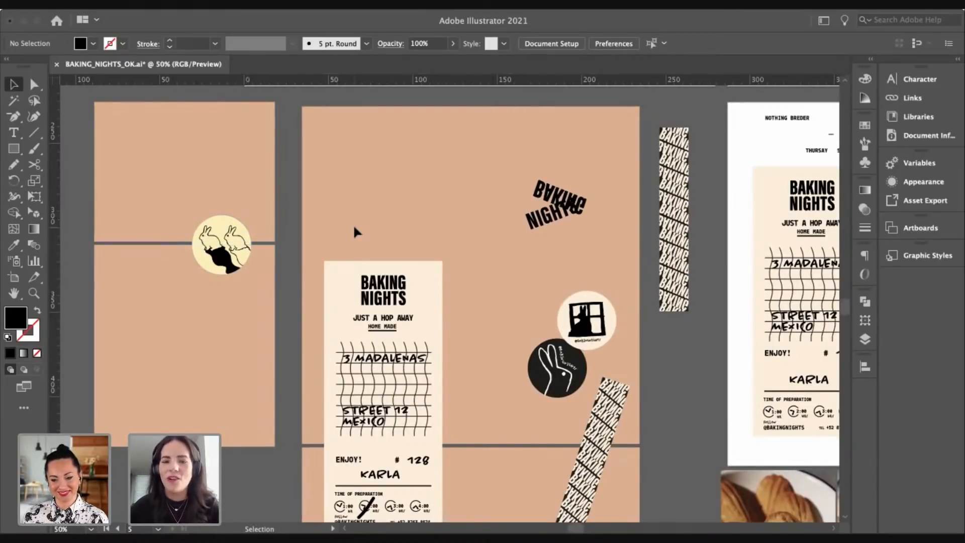
left_click_drag(525, 272, 331, 371)
left_click_drag(622, 217, 446, 329)
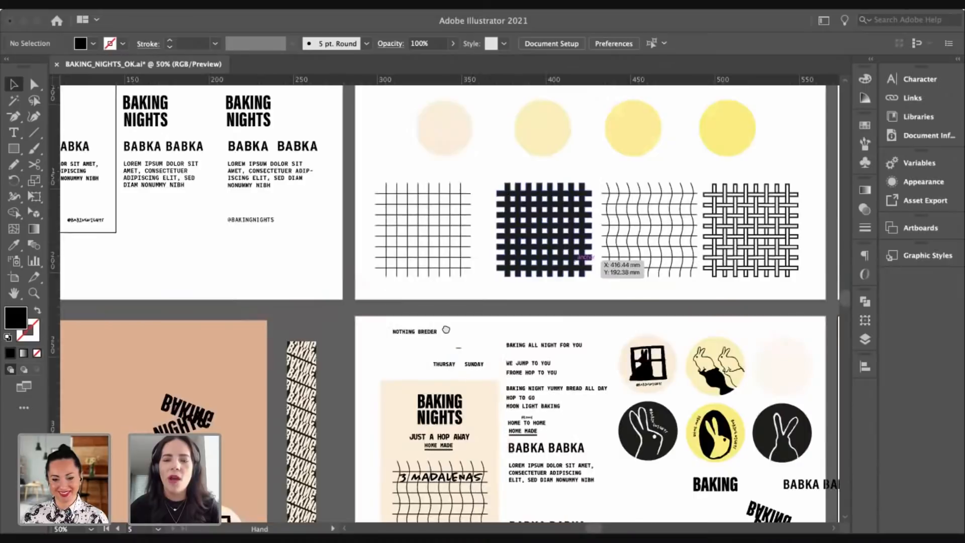
left_click_drag(647, 132, 430, 331)
left_click_drag(554, 314, 467, 287)
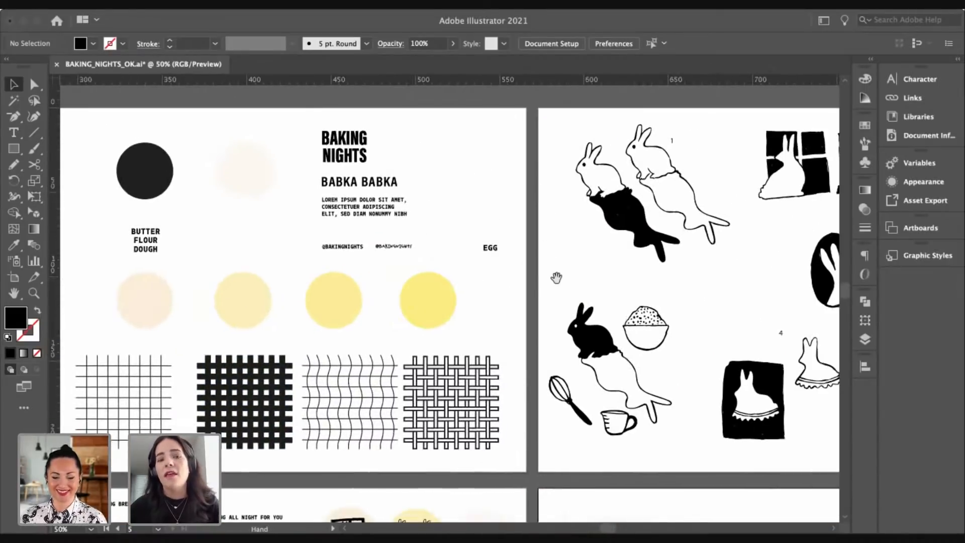
left_click_drag(575, 276, 399, 262)
left_click_drag(478, 279, 462, 282)
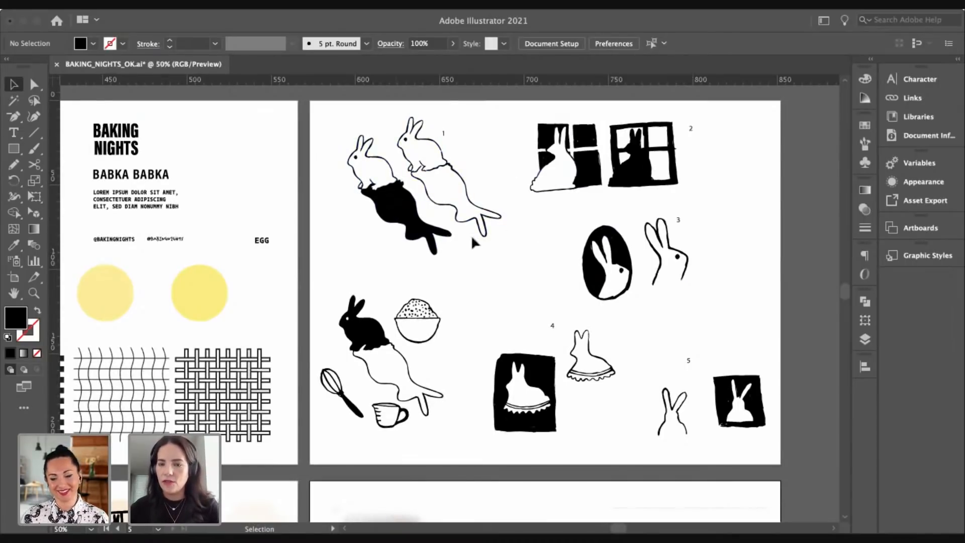
scroll(490, 306, "down", 1)
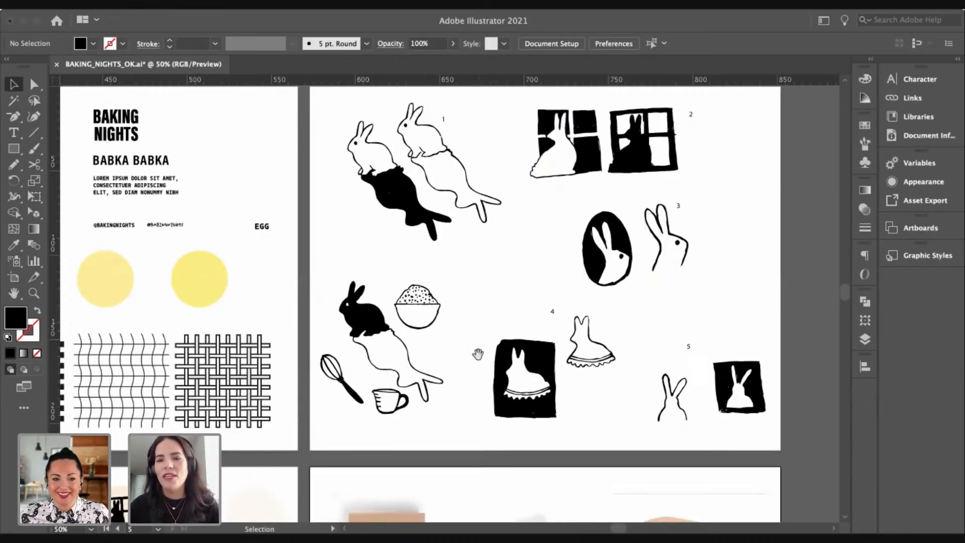
scroll(463, 339, "down", 10)
scroll(462, 340, "left", 6)
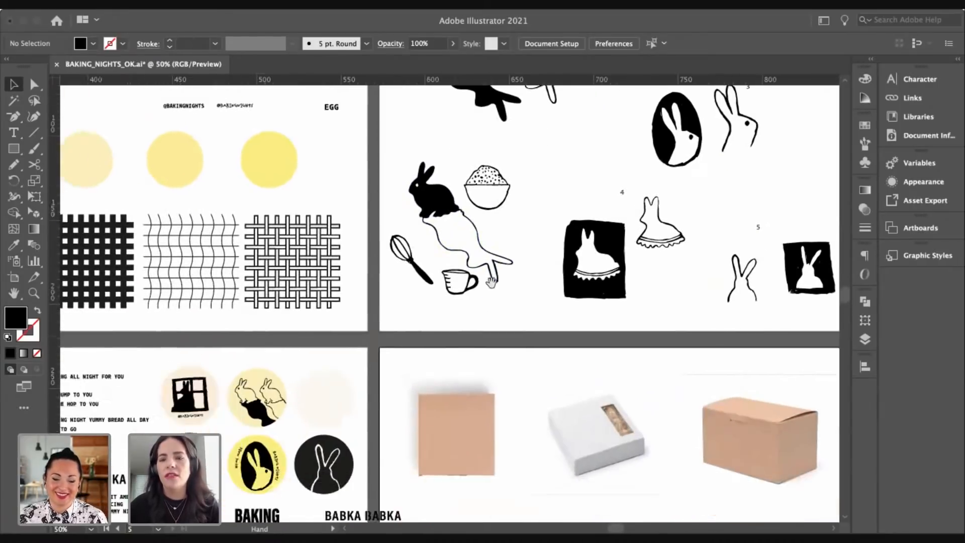
scroll(407, 316, "down", 6)
scroll(407, 316, "left", 8)
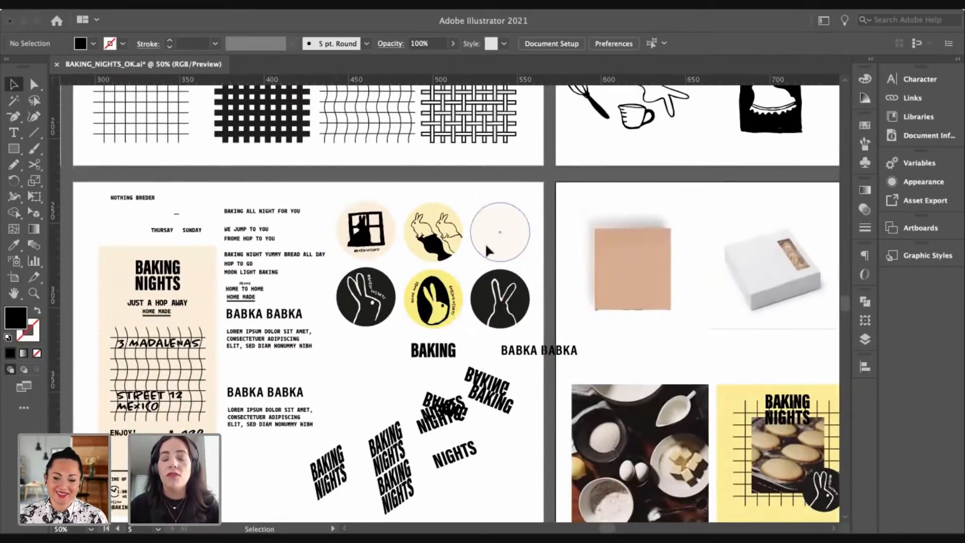
Step: Copy the white rabbit drawing from the dark badge and paste it onto the receipt's left edge
key("space")
left_click_drag(555, 236, 637, 160)
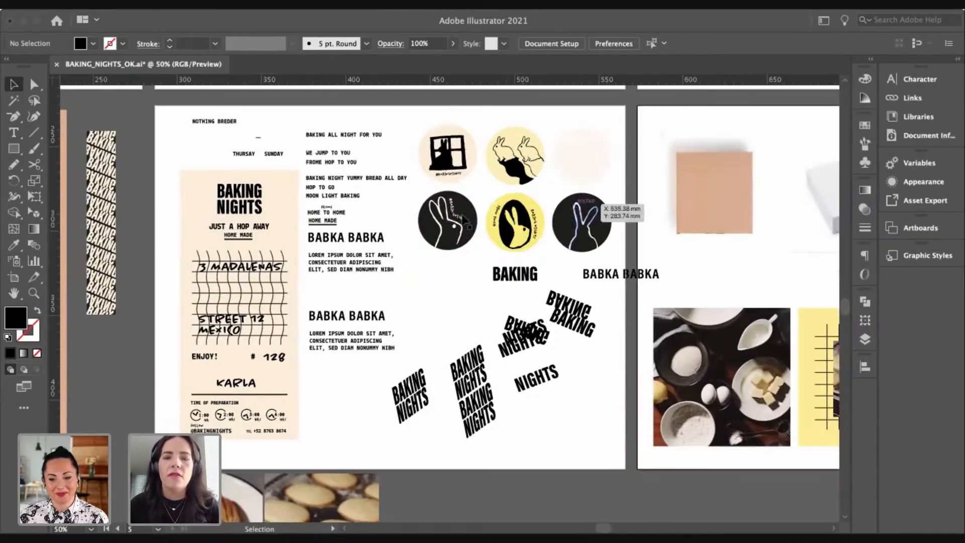
double_click(462, 233)
left_click(466, 234)
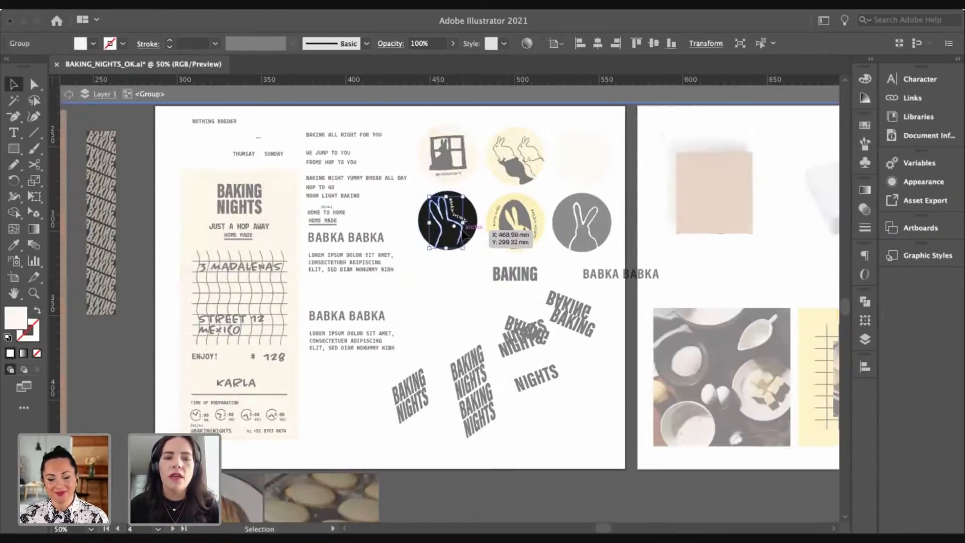
key("Escape")
key("ctrl+v")
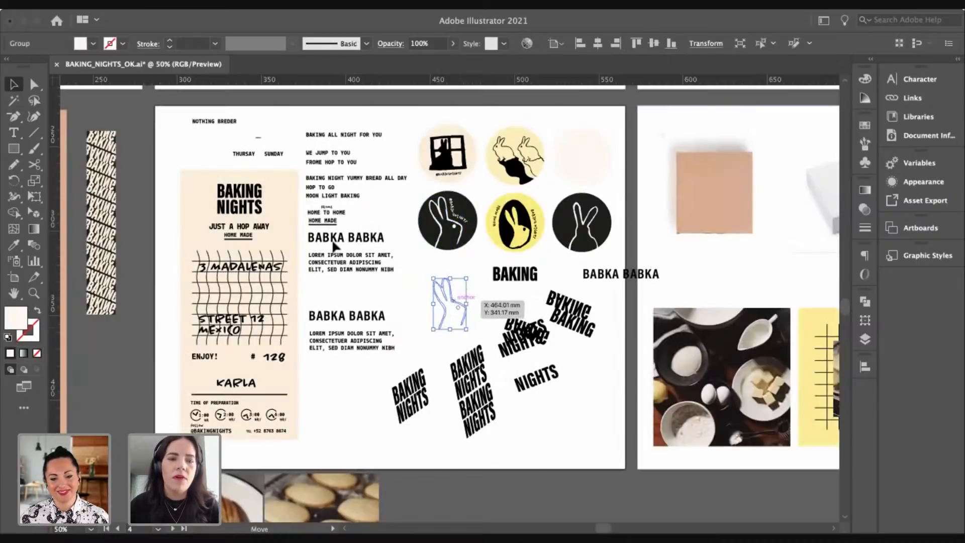
left_click_drag(454, 301, 197, 219)
Step: Fill the rabbit copy with black sampled by the Eyedropper, then deselect it
key("i")
left_click(234, 209)
key("v")
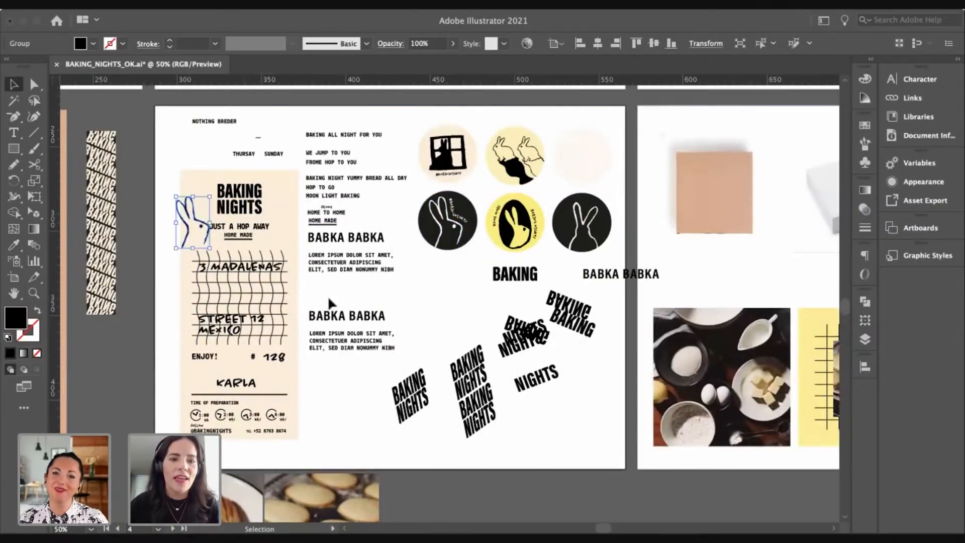
left_click(393, 329)
Step: Nudge the rabbit outline slightly left and move the view toward the box mockups artboard
left_click_drag(447, 303, 511, 303)
left_click_drag(256, 230, 246, 233)
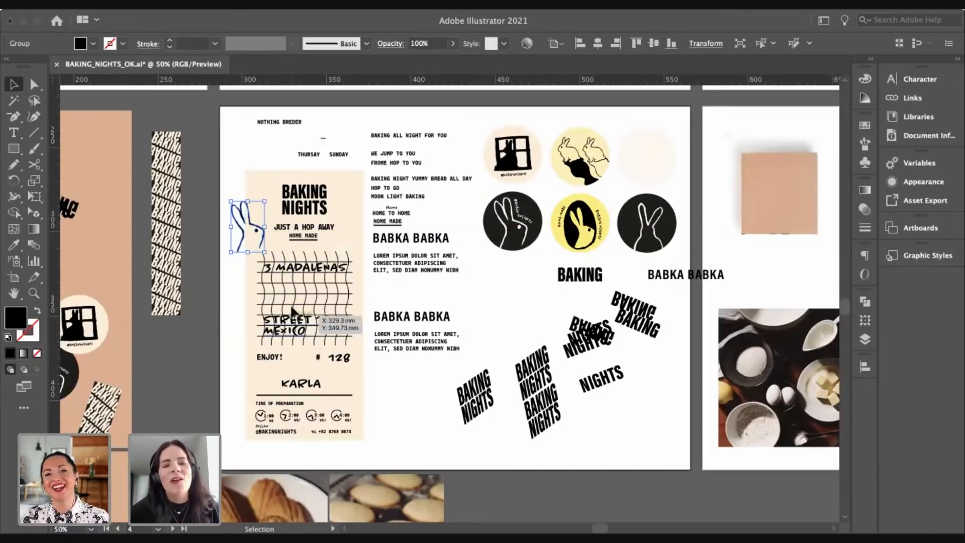
scroll(253, 216, "down", 2)
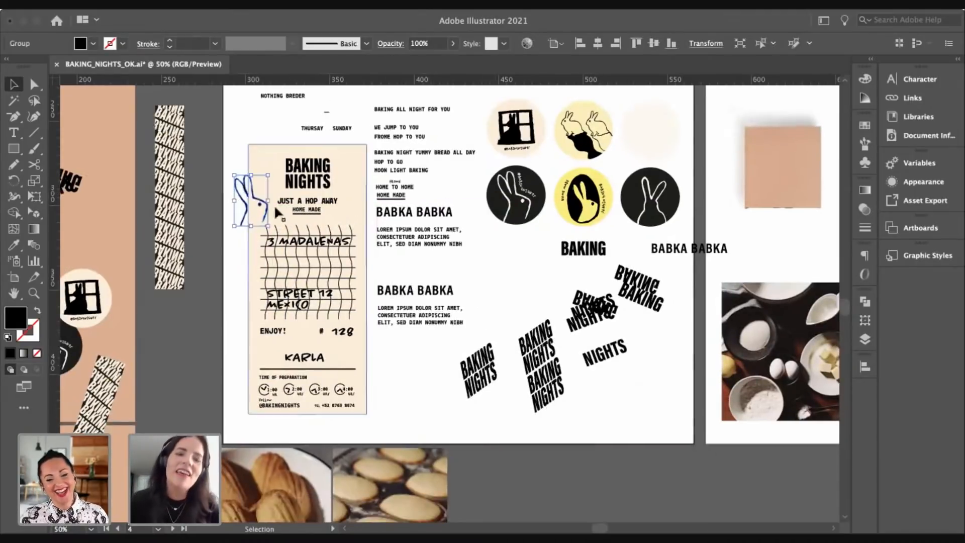
left_click(255, 113)
left_click_drag(531, 308, 422, 230)
left_click_drag(598, 296, 464, 385)
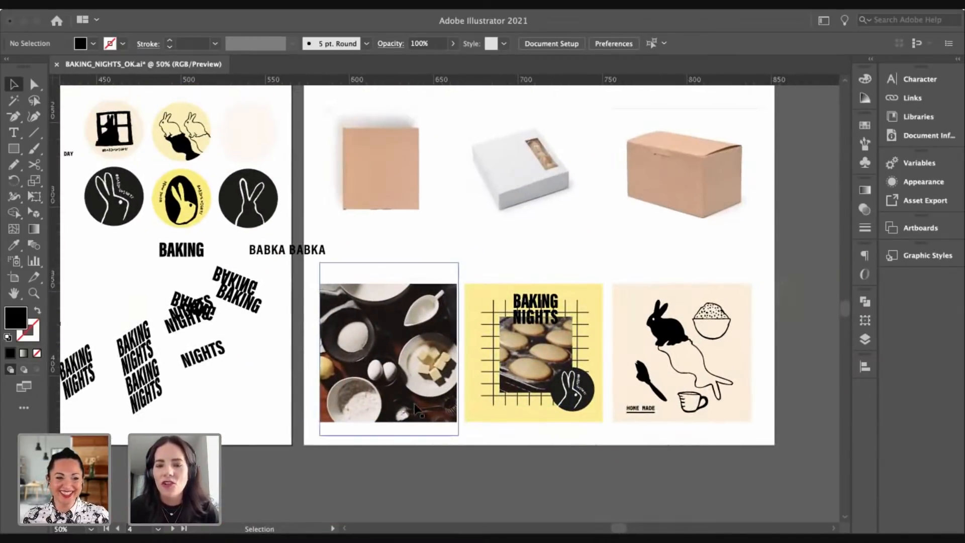
left_click_drag(416, 405, 555, 256)
left_click_drag(232, 329, 399, 277)
left_click_drag(305, 181, 448, 269)
left_click_drag(344, 220, 476, 293)
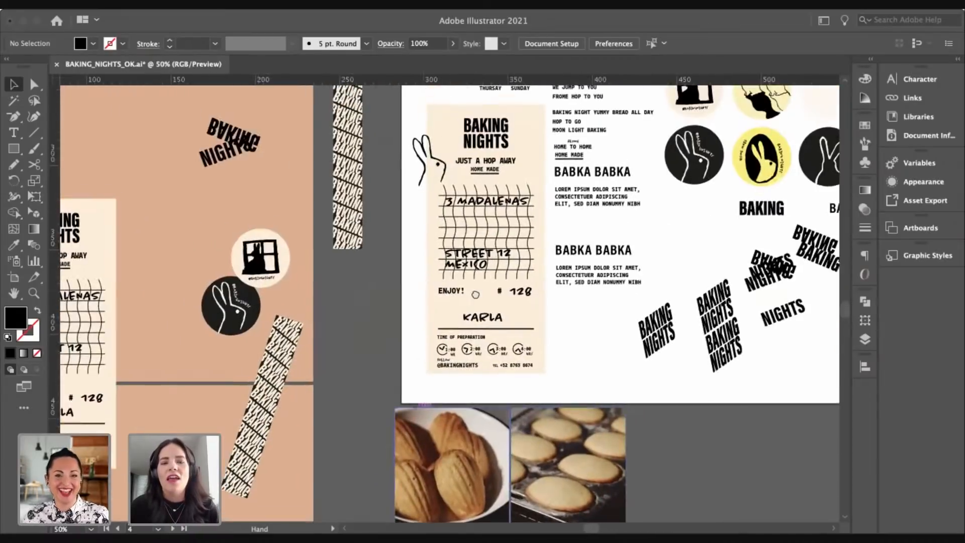
left_click_drag(424, 277, 551, 322)
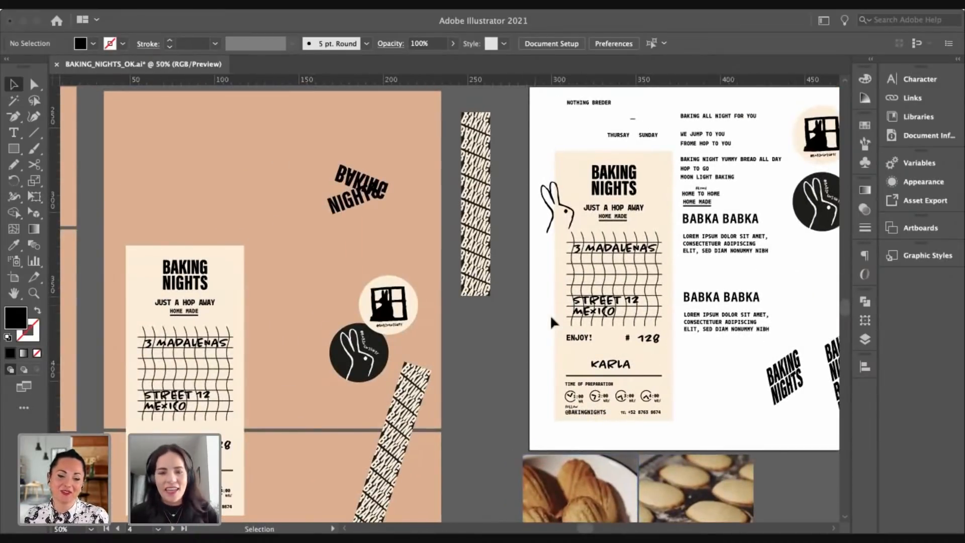